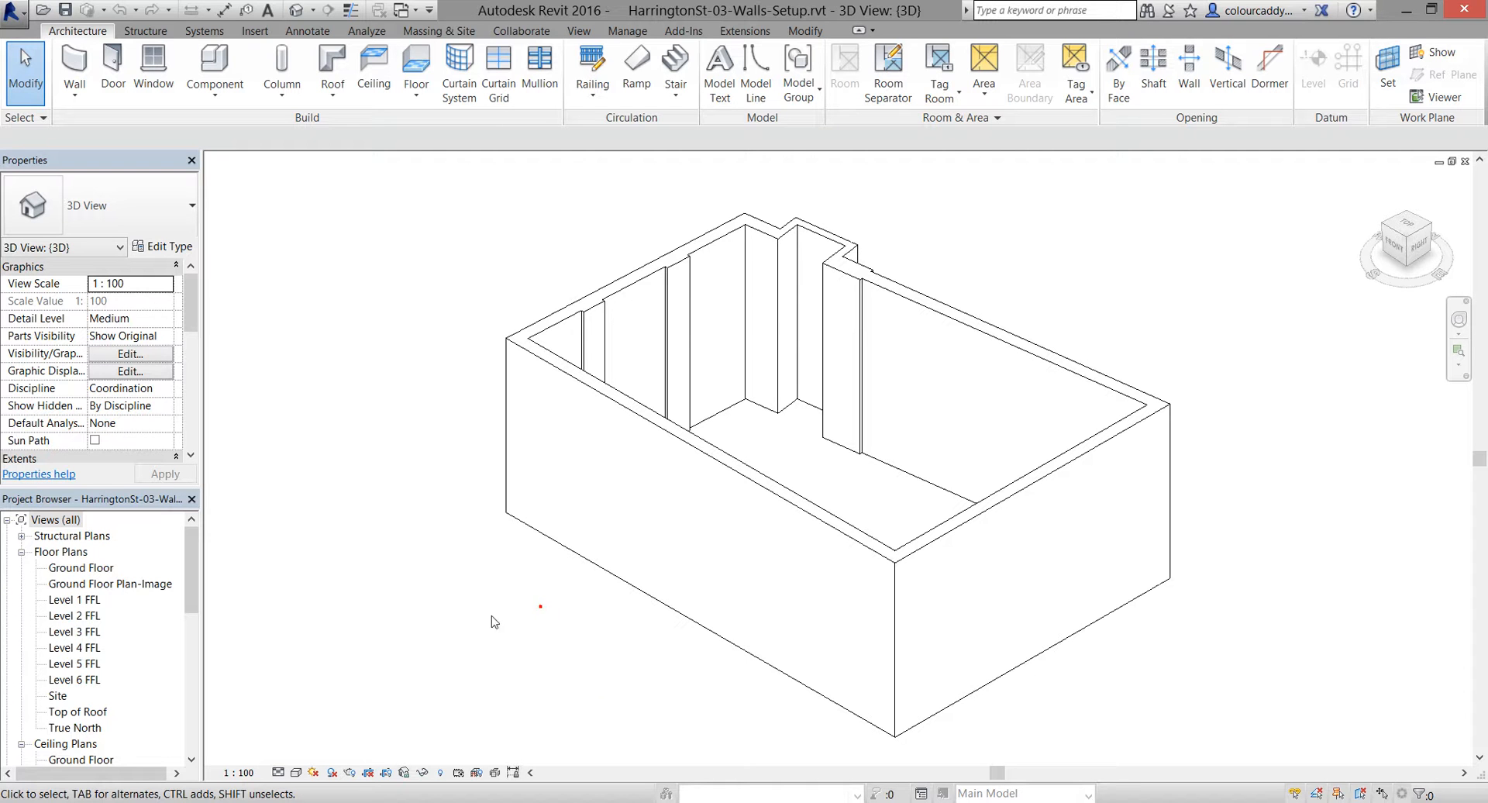
# Open the Level 1 FFL floor plan, and compare it with the Ground Floor Plan-Image view
pyautogui.click(73, 600)
pyautogui.doubleClick(74, 601)
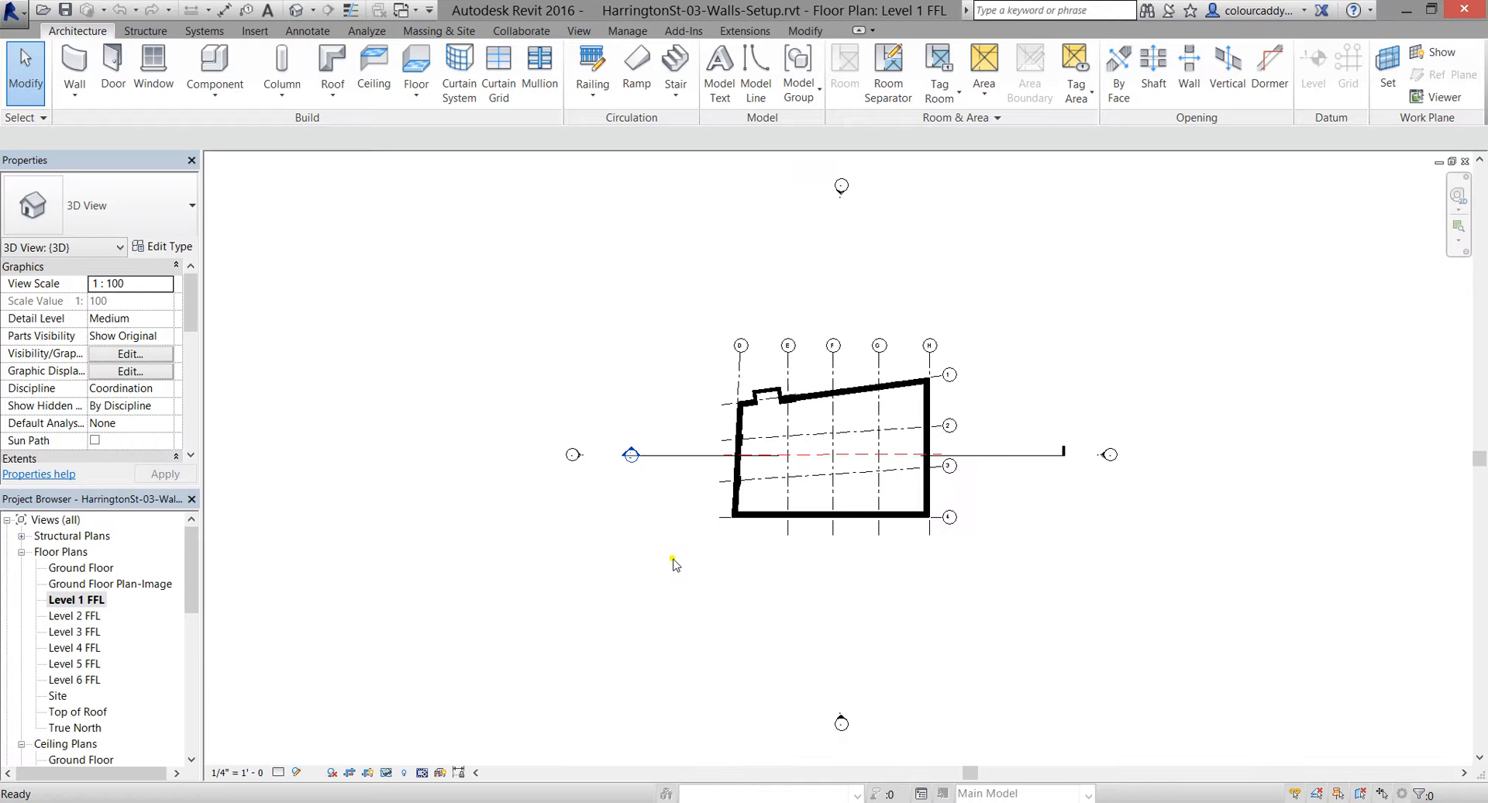
pyautogui.moveTo(853, 440); pyautogui.dragTo(795, 423, button='middle')
pyautogui.scroll(2, 795, 423)
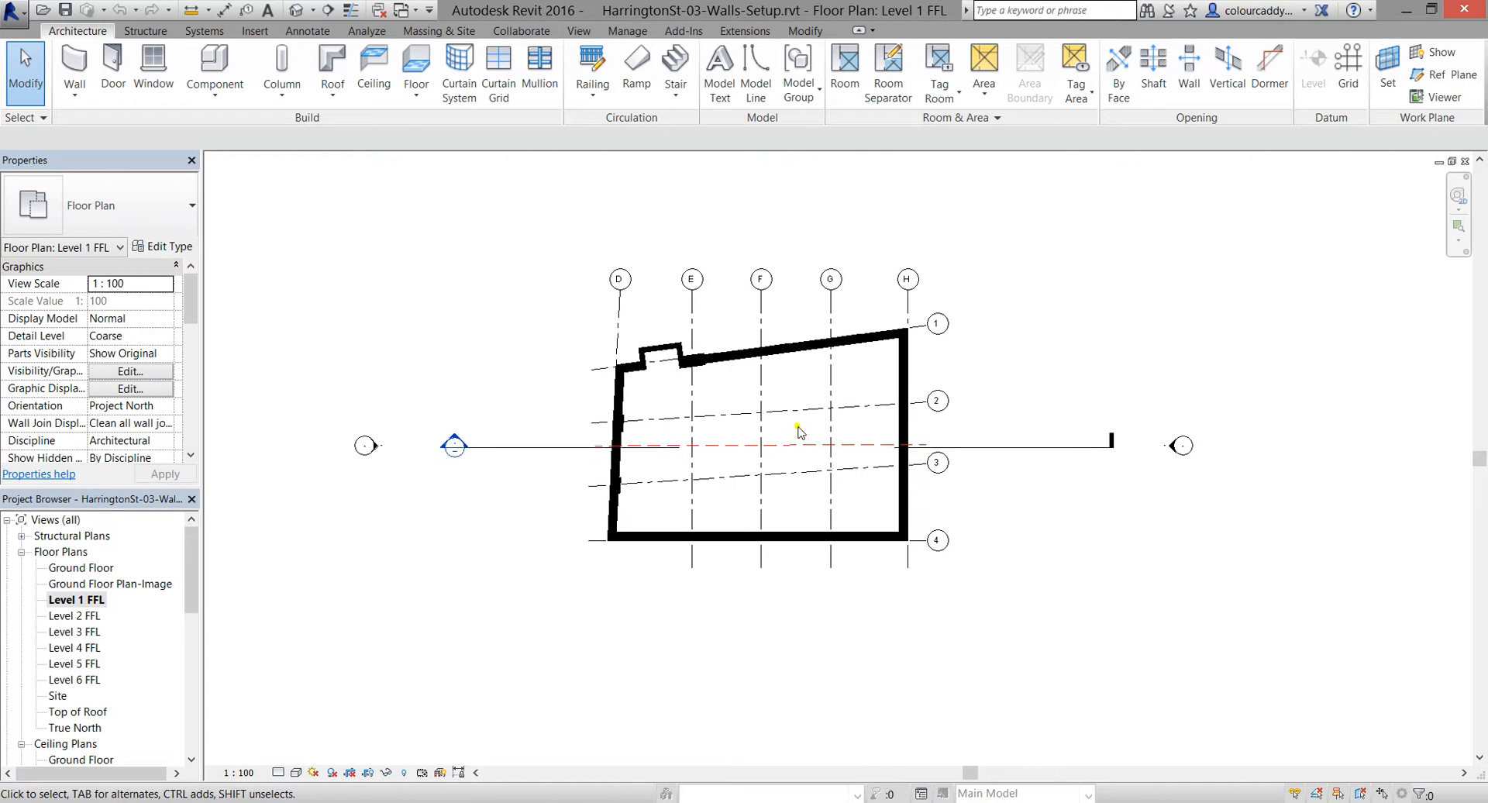
pyautogui.doubleClick(83, 583)
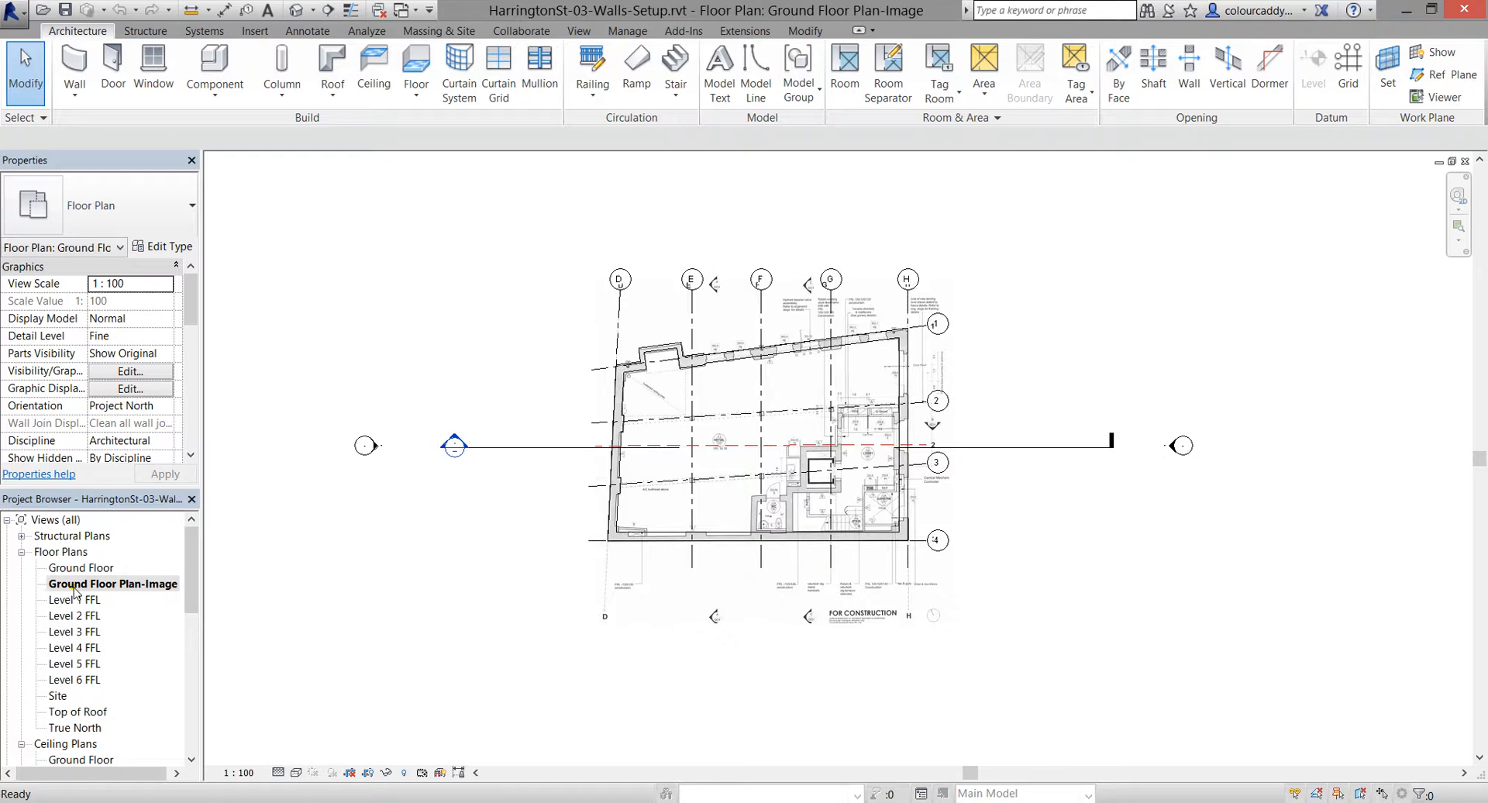
pyautogui.moveTo(574, 405); pyautogui.dragTo(546, 389, button='middle')
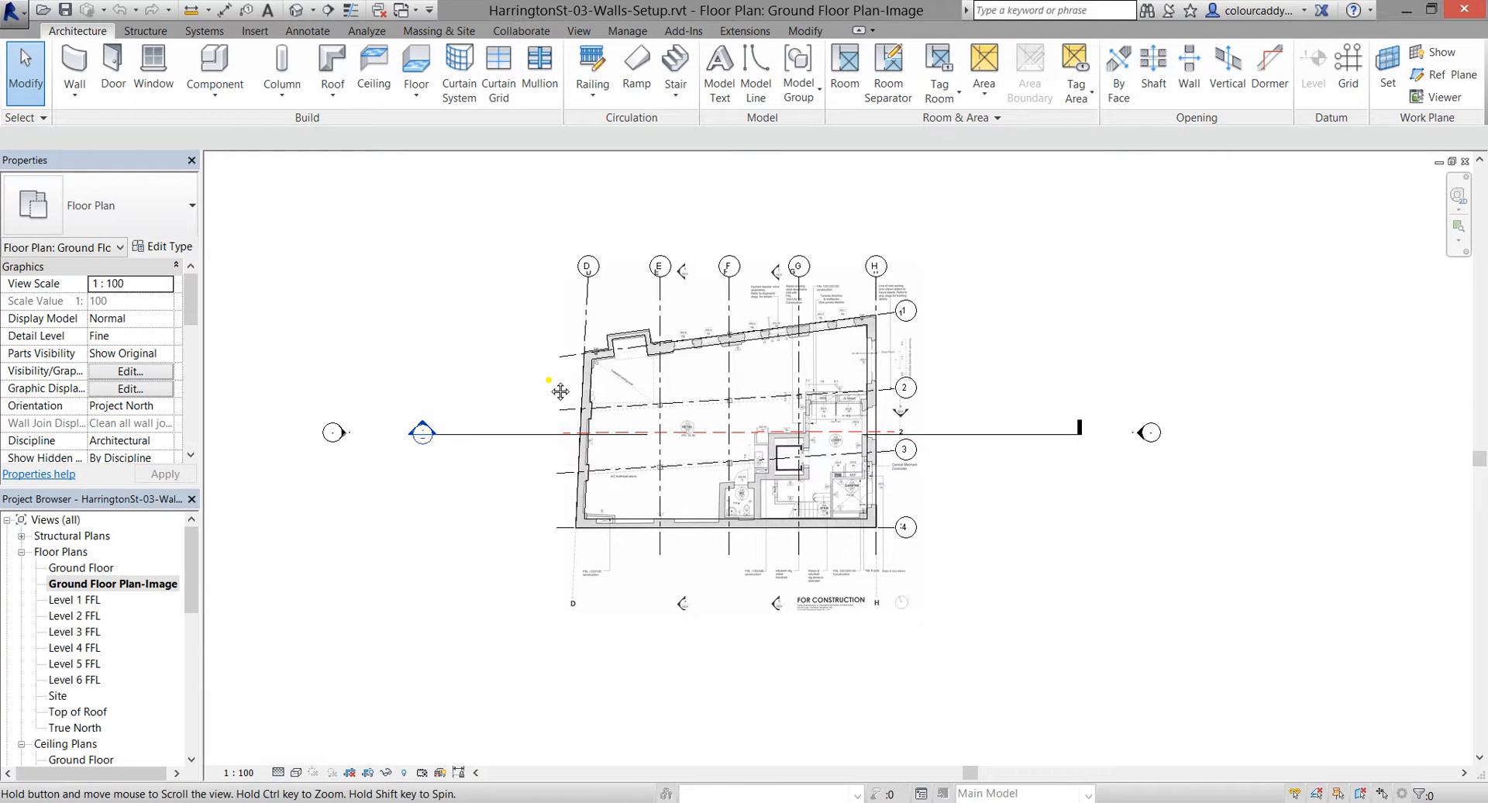
pyautogui.scroll(1, 550, 385)
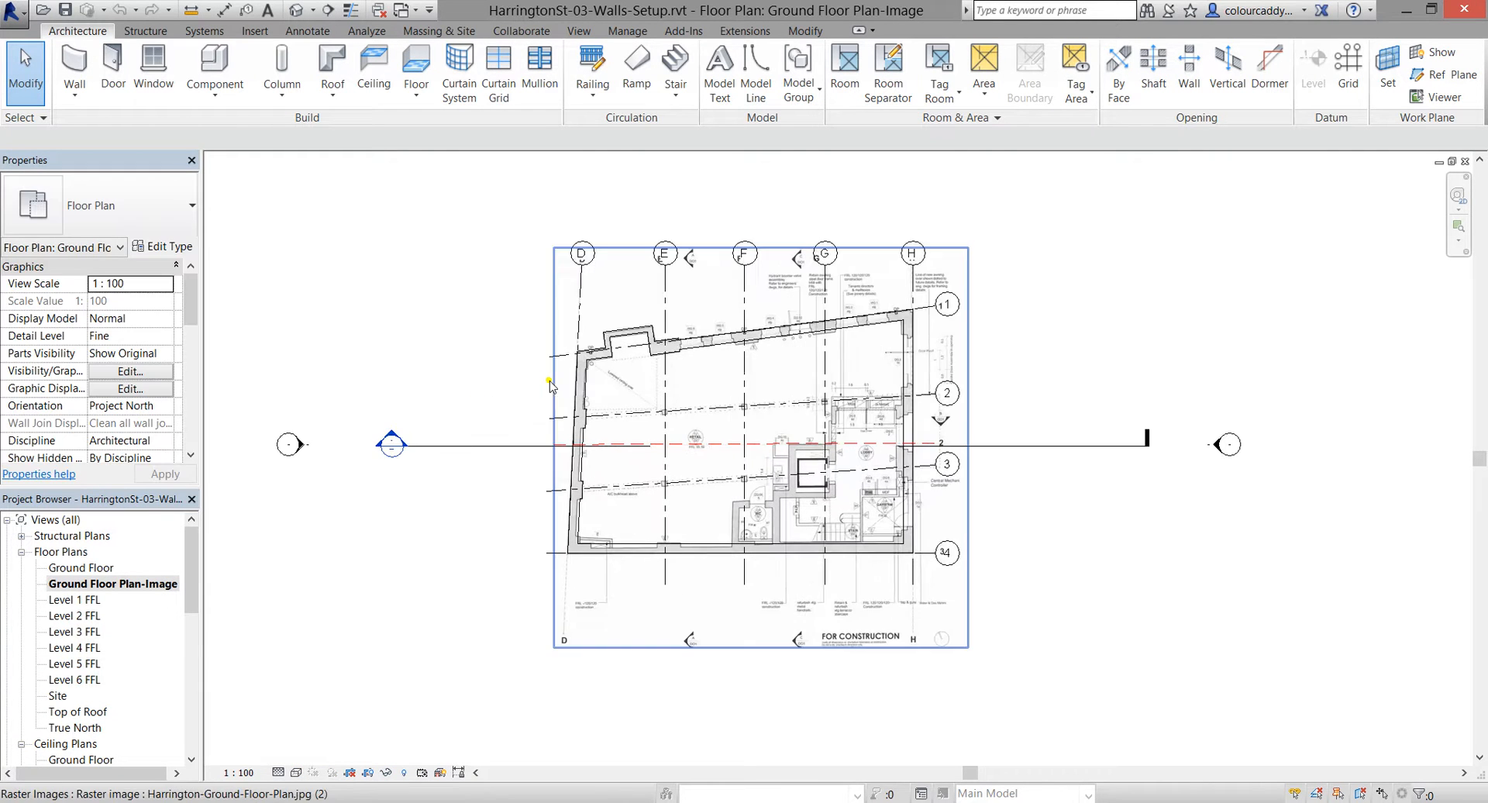
# Return to the Level 1 FFL floor plan and duplicate the view without detailing
pyautogui.doubleClick(65, 600)
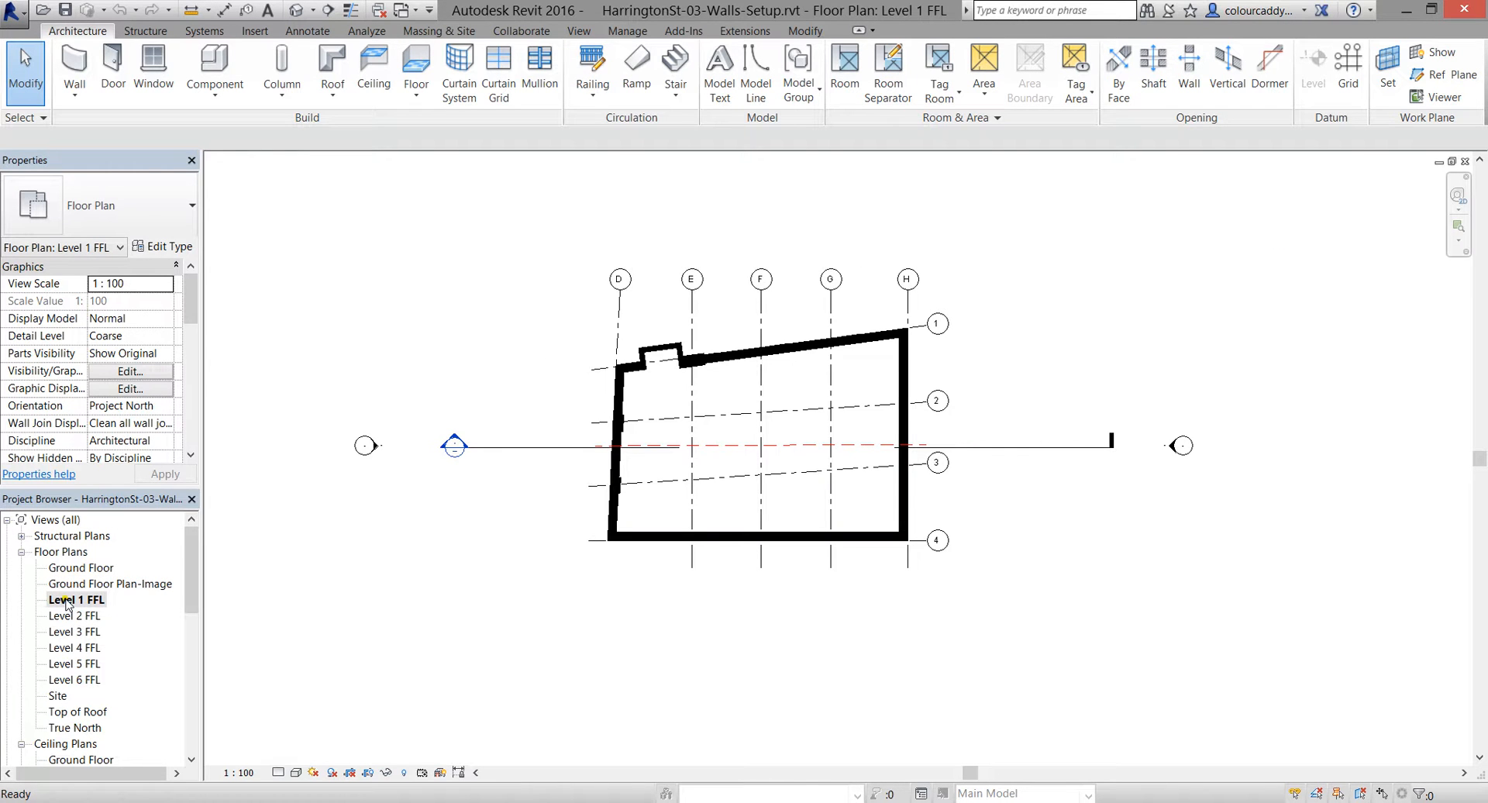
pyautogui.rightClick(66, 603)
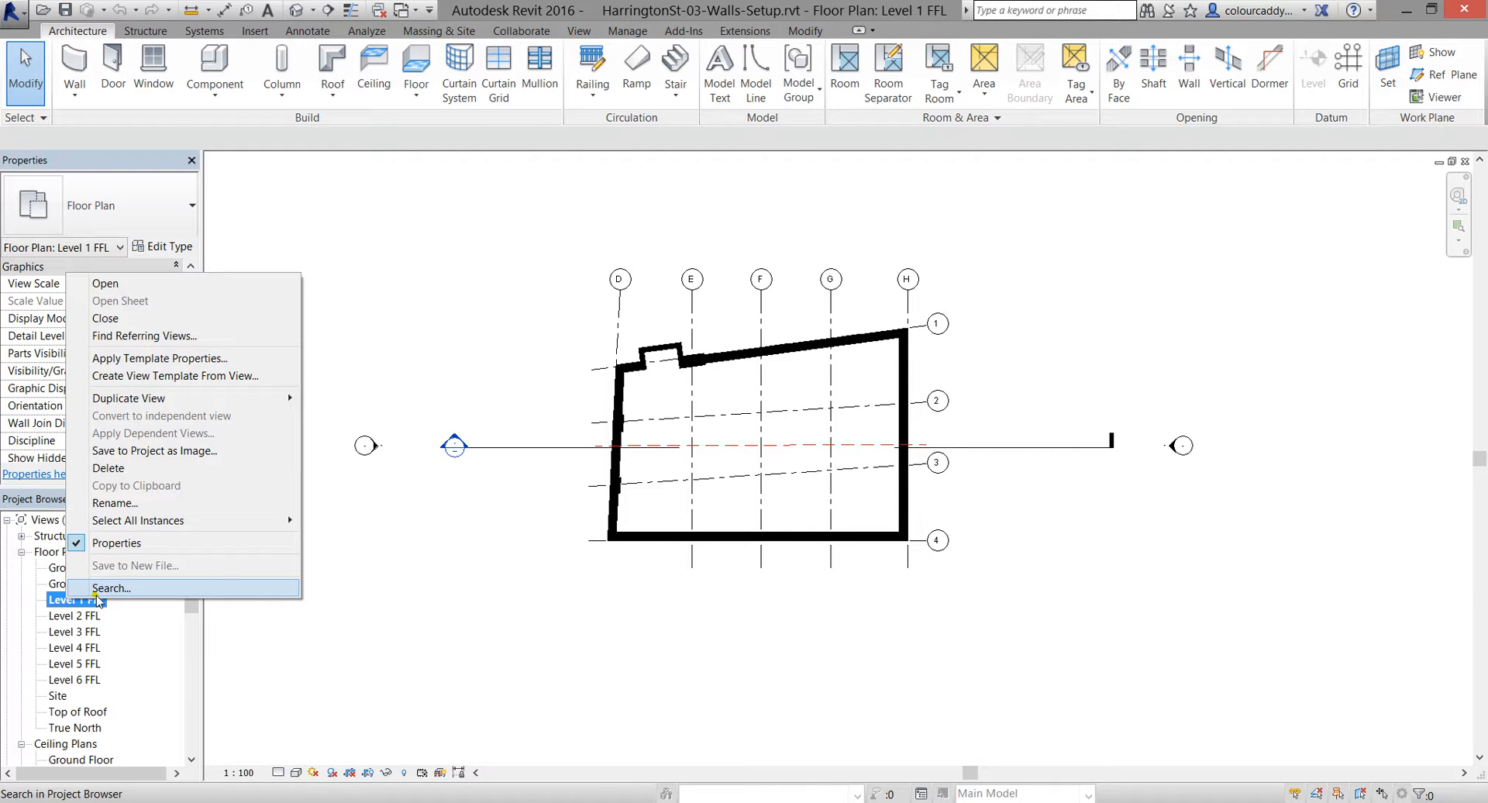
pyautogui.moveTo(131, 398)
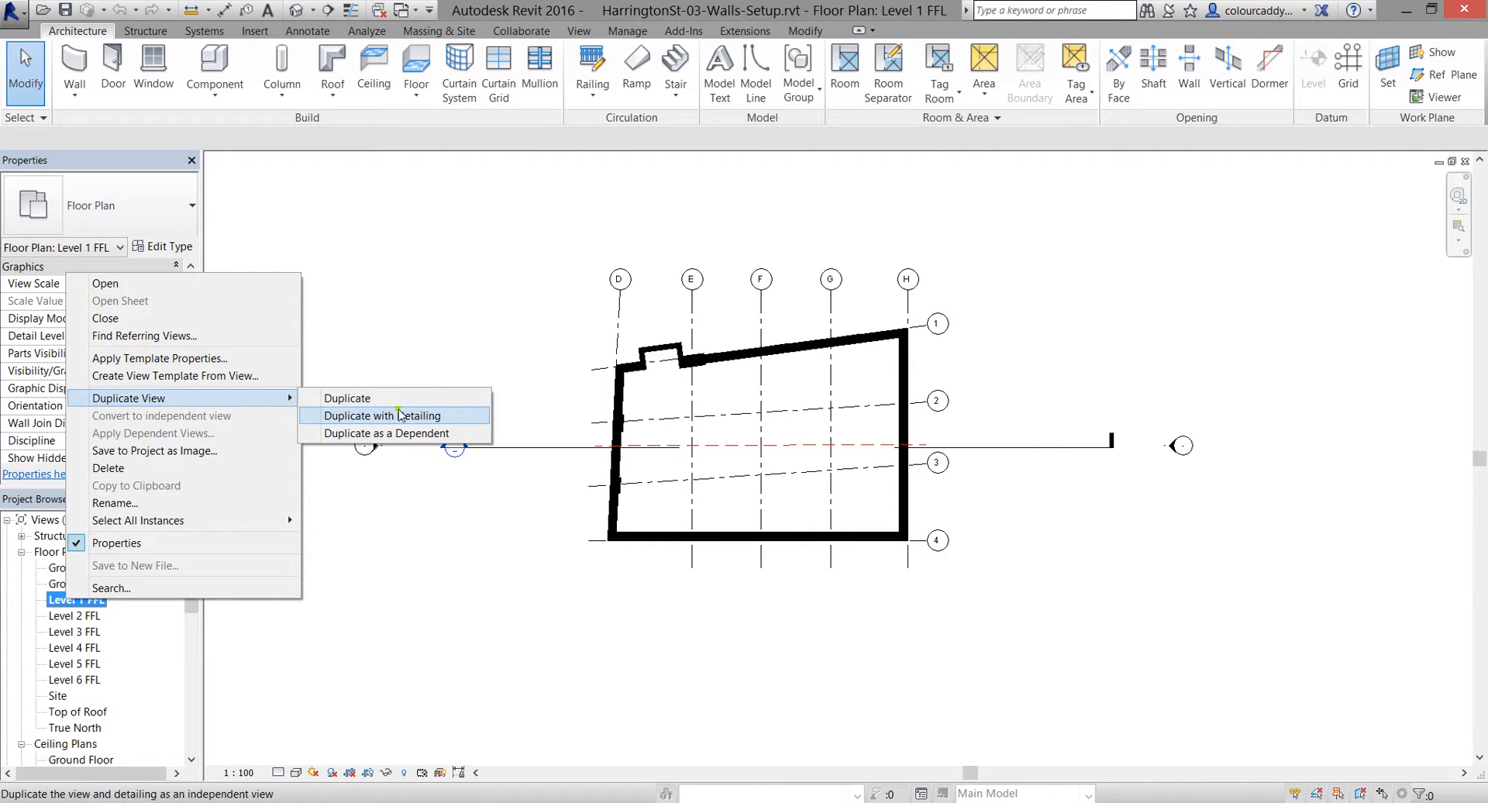
pyautogui.click(353, 398)
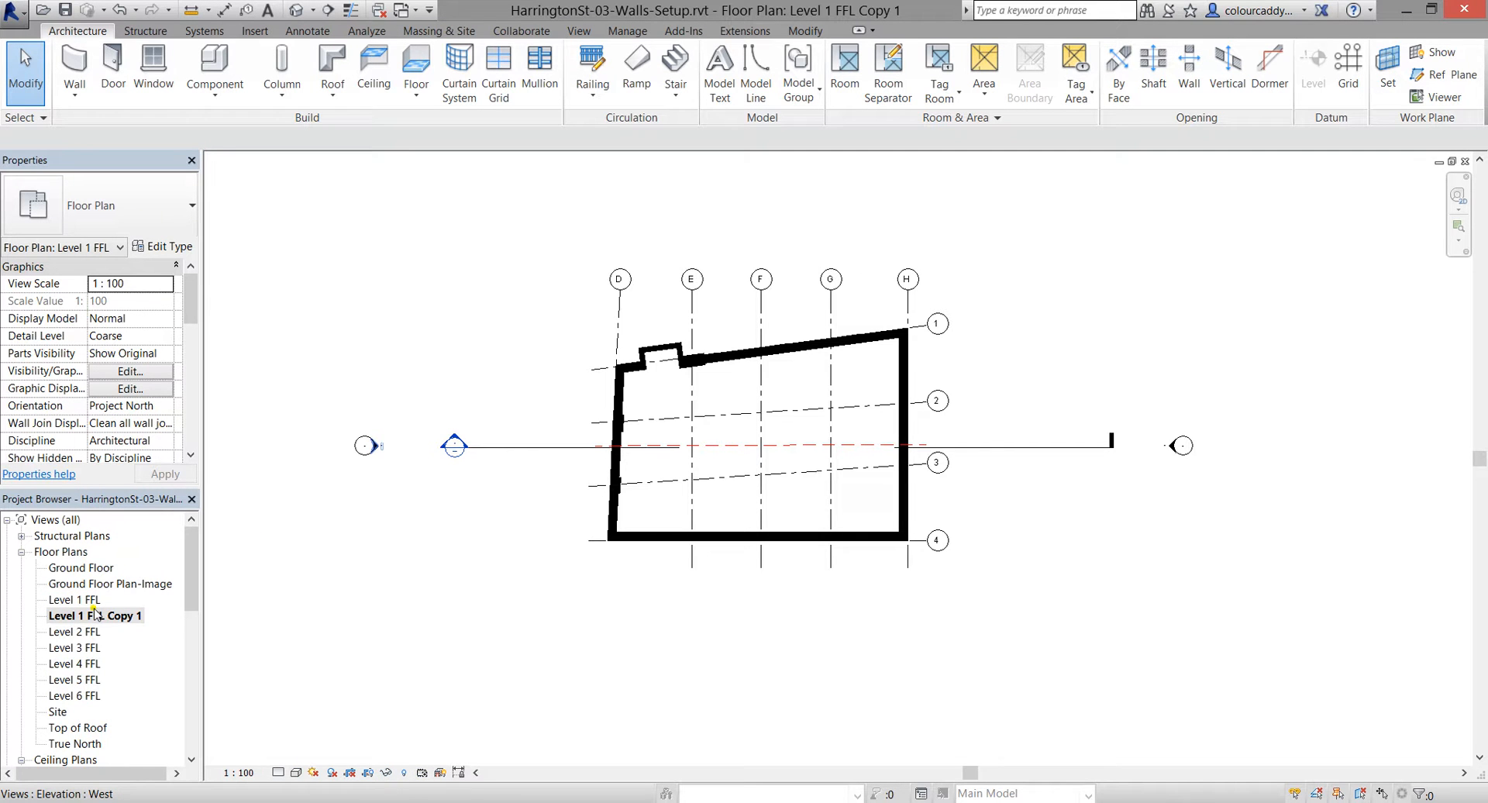
# Rename the duplicated Level 1 view as "Level 1 FFL Plan-Image"
pyautogui.rightClick(87, 616)
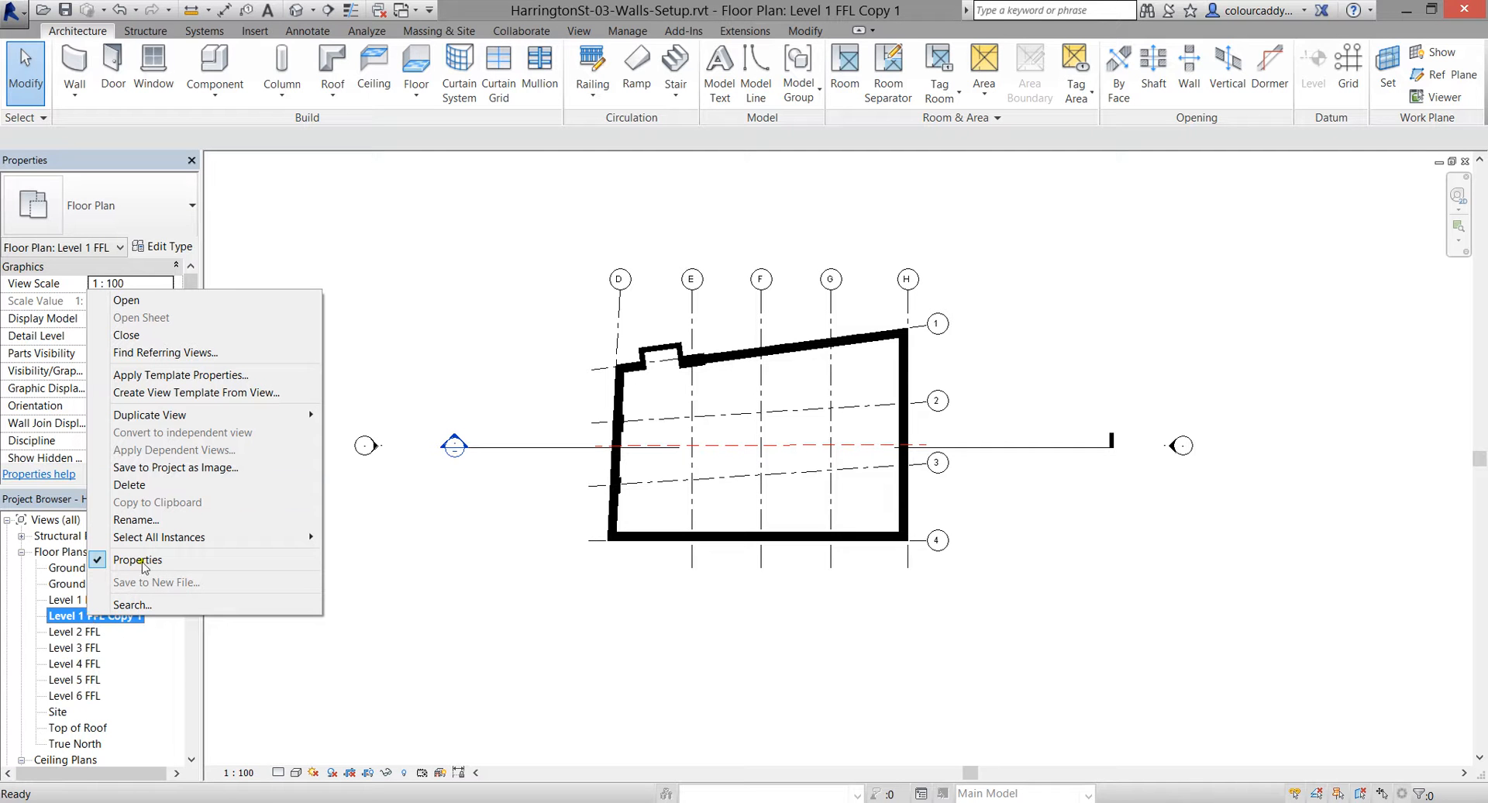
pyautogui.click(169, 521)
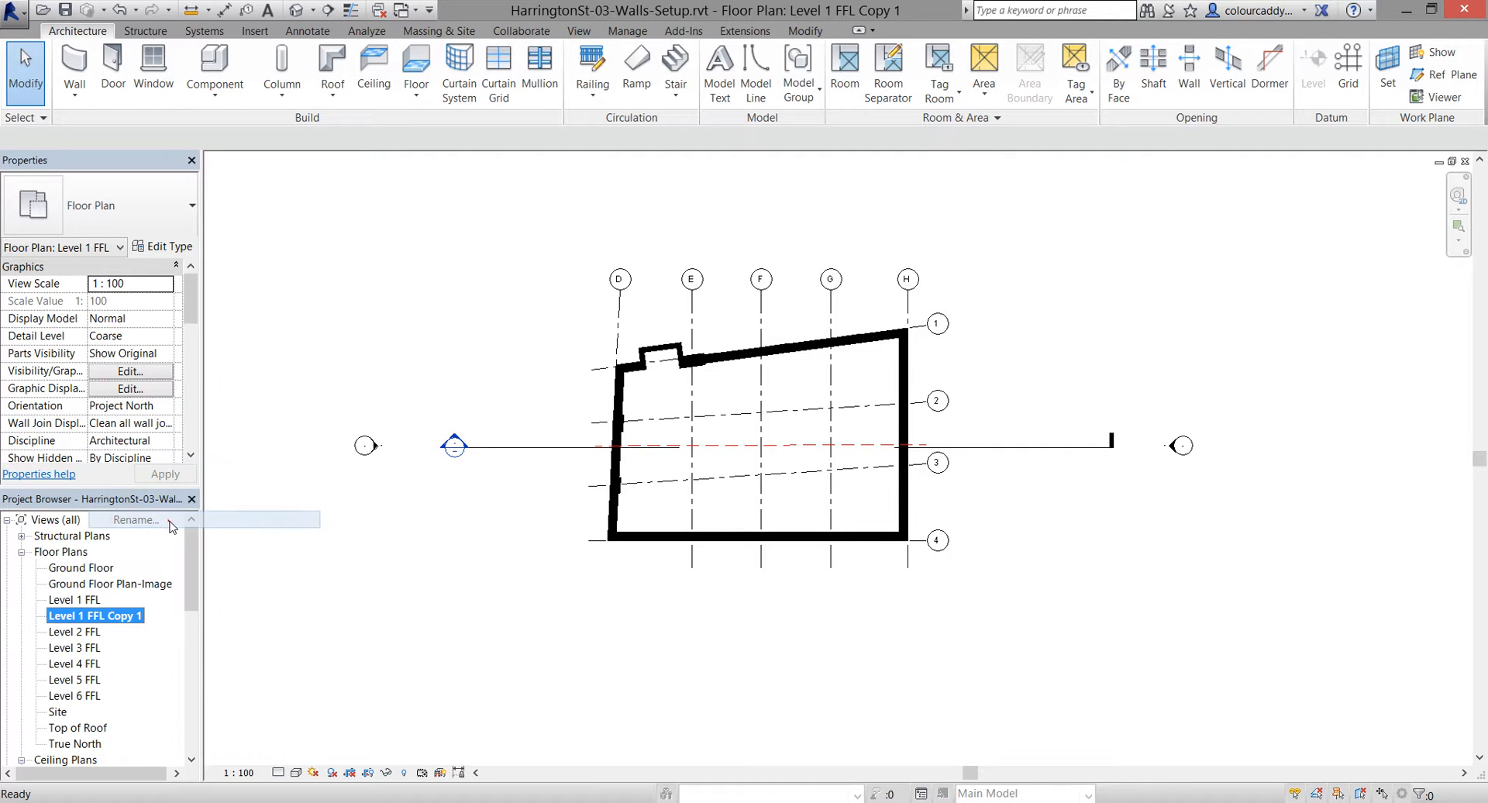
pyautogui.moveTo(722, 392); pyautogui.dragTo(746, 391)
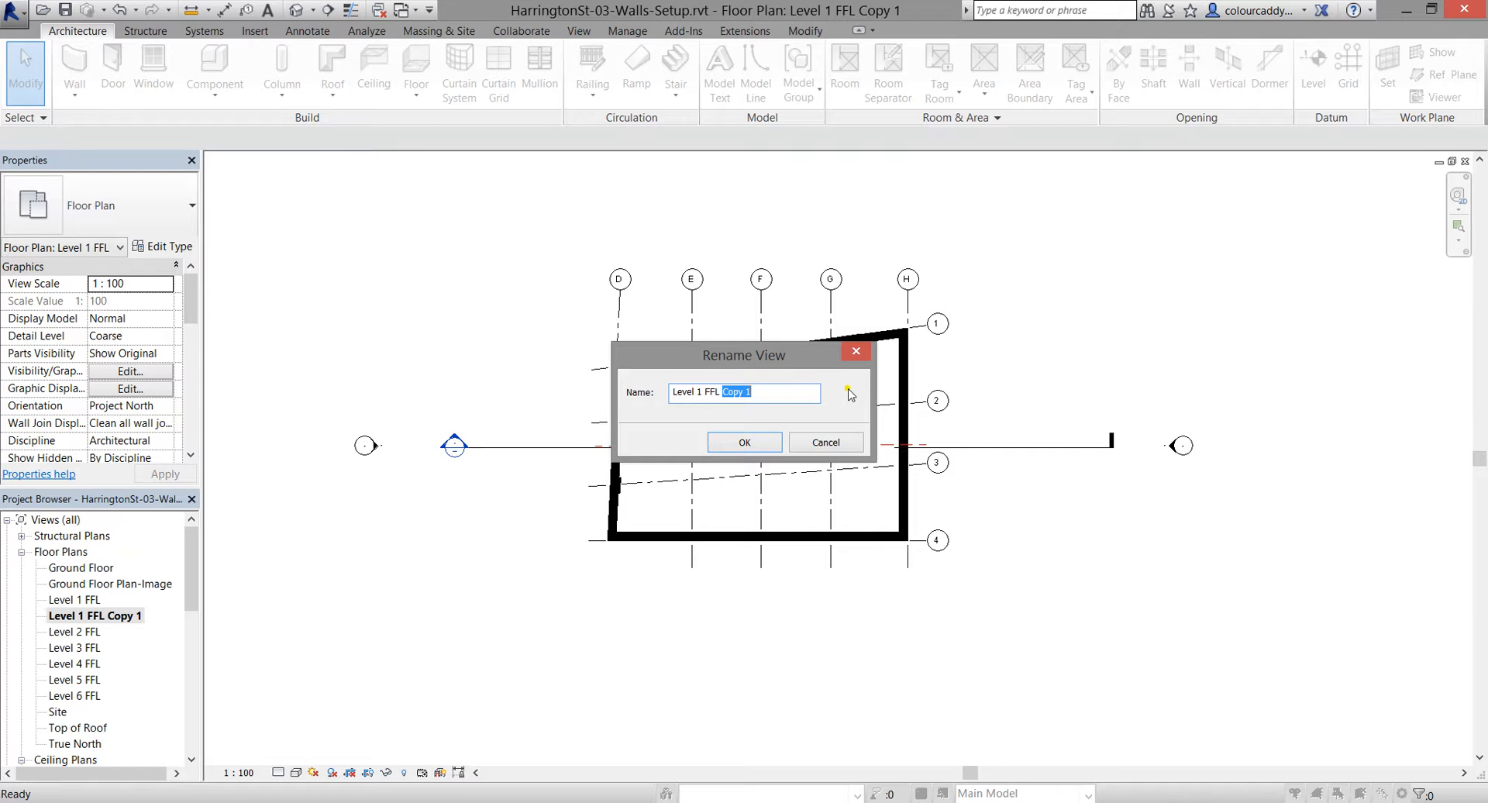
pyautogui.write('Plan-Image')
pyautogui.click(740, 441)
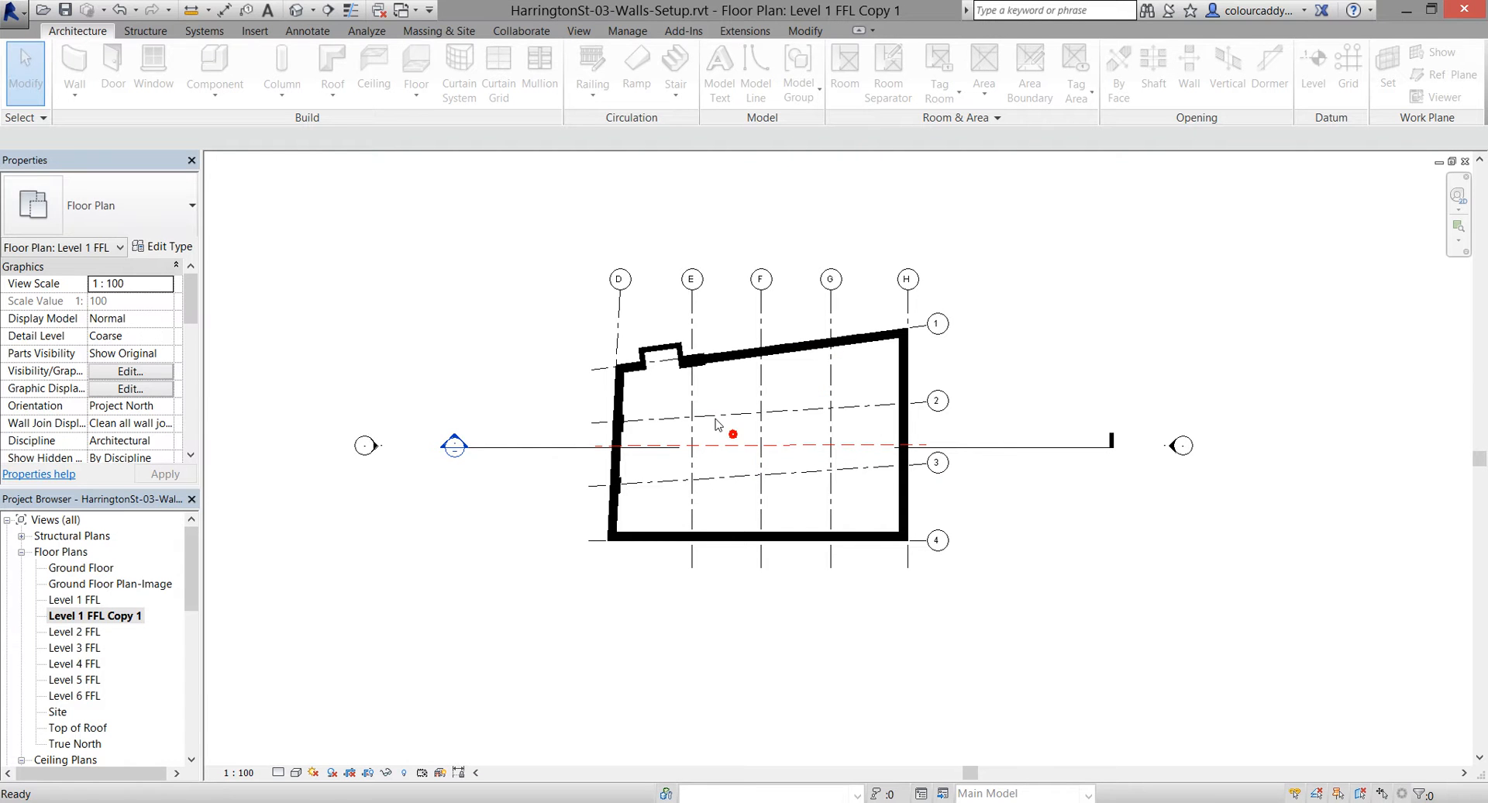
# Import the image First Floor Plan.jpg from the Harrington folder and place it over the middle of the building outline
pyautogui.scroll(1, 534, 345)
pyautogui.moveTo(535, 345); pyautogui.dragTo(442, 371, button='middle')
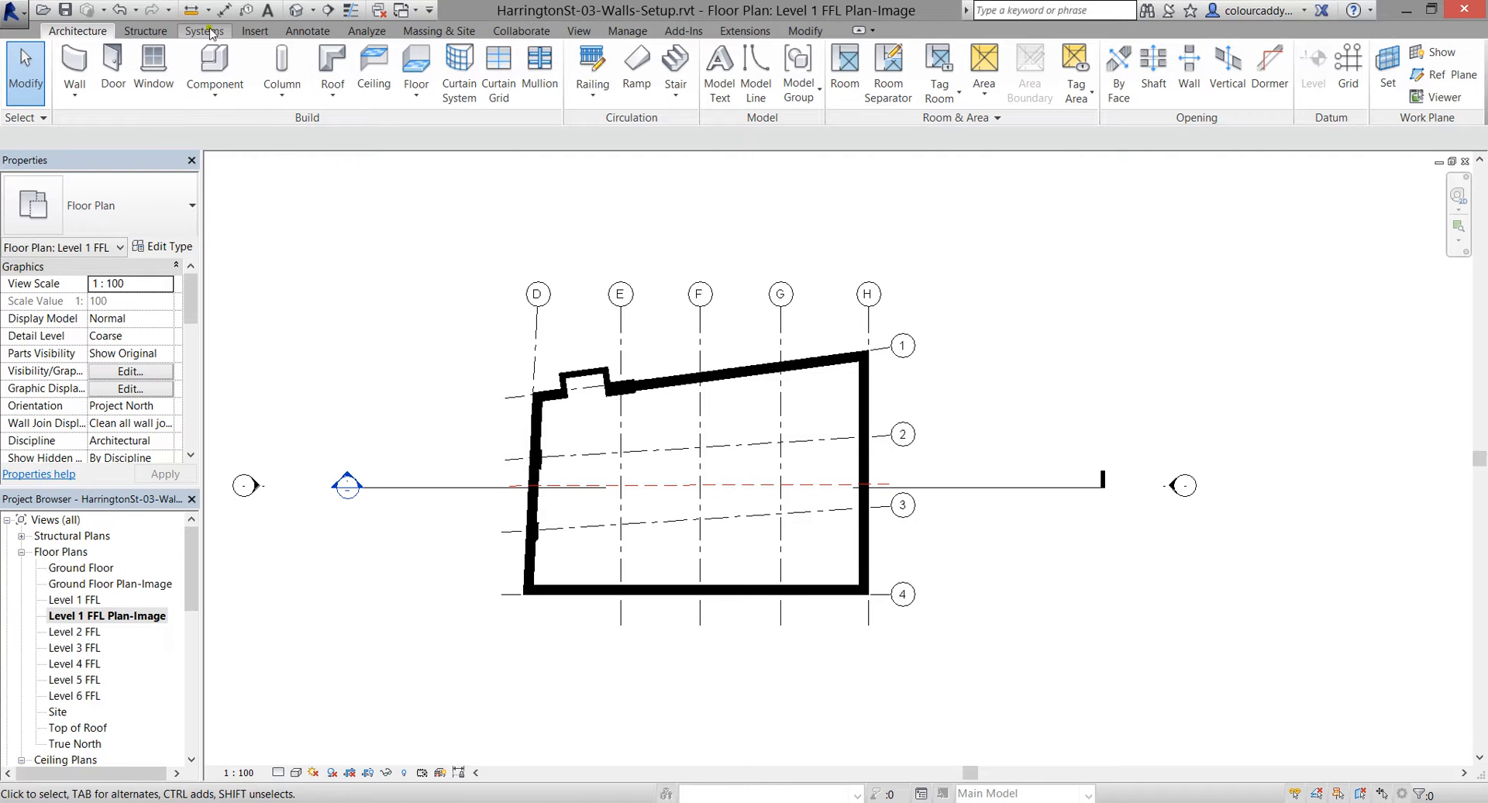
pyautogui.click(256, 31)
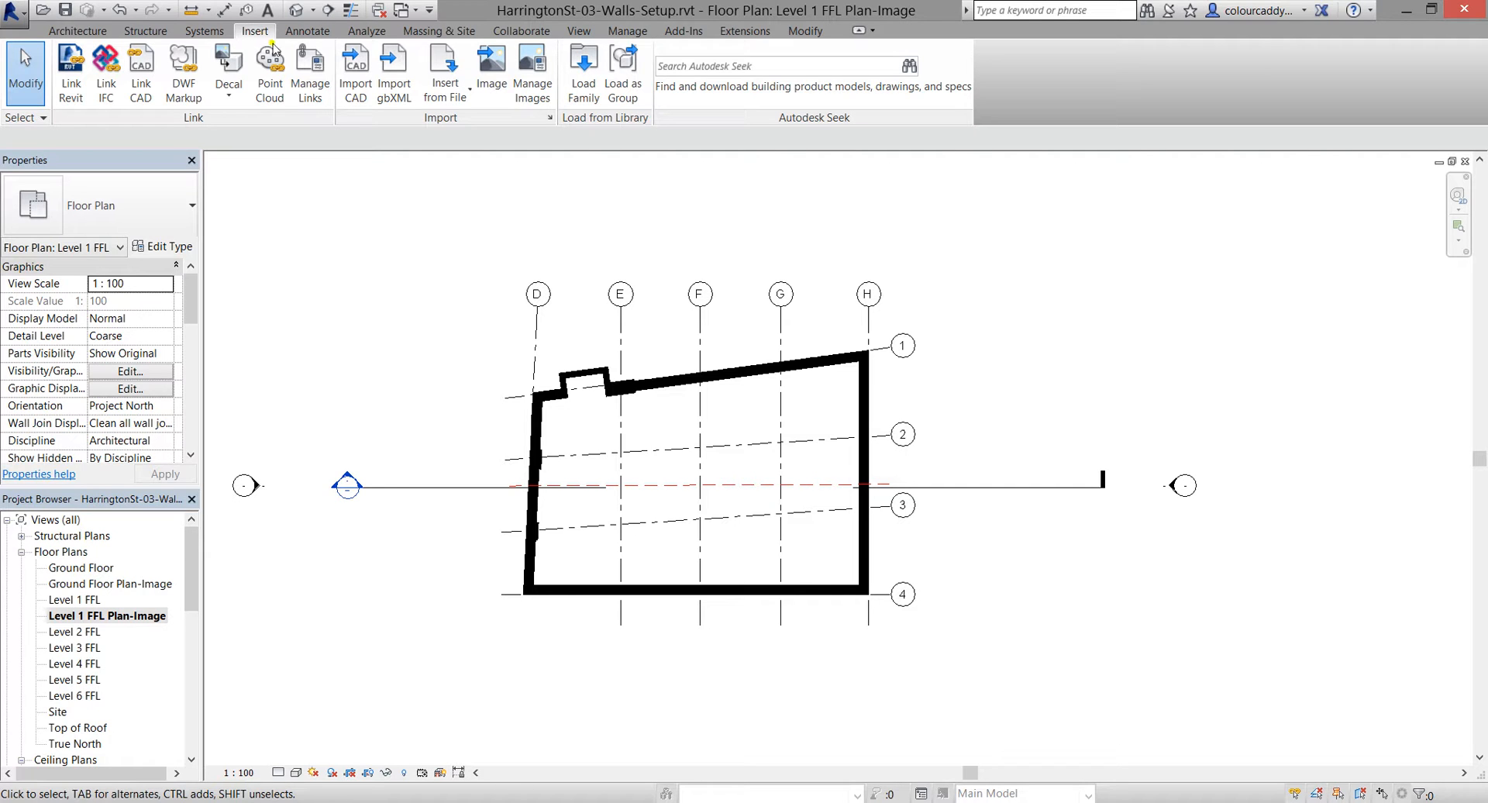
pyautogui.click(491, 87)
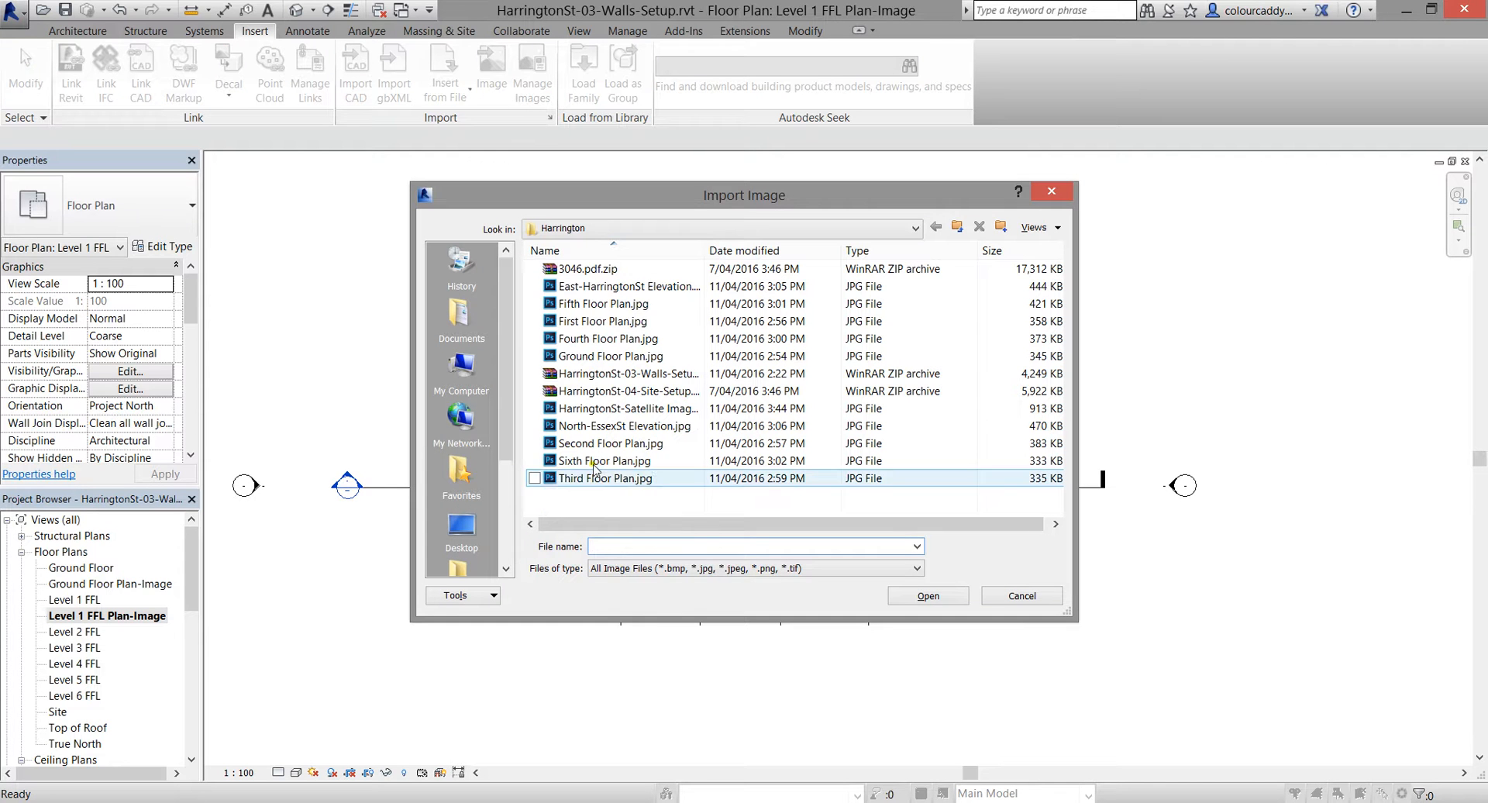
pyautogui.click(587, 323)
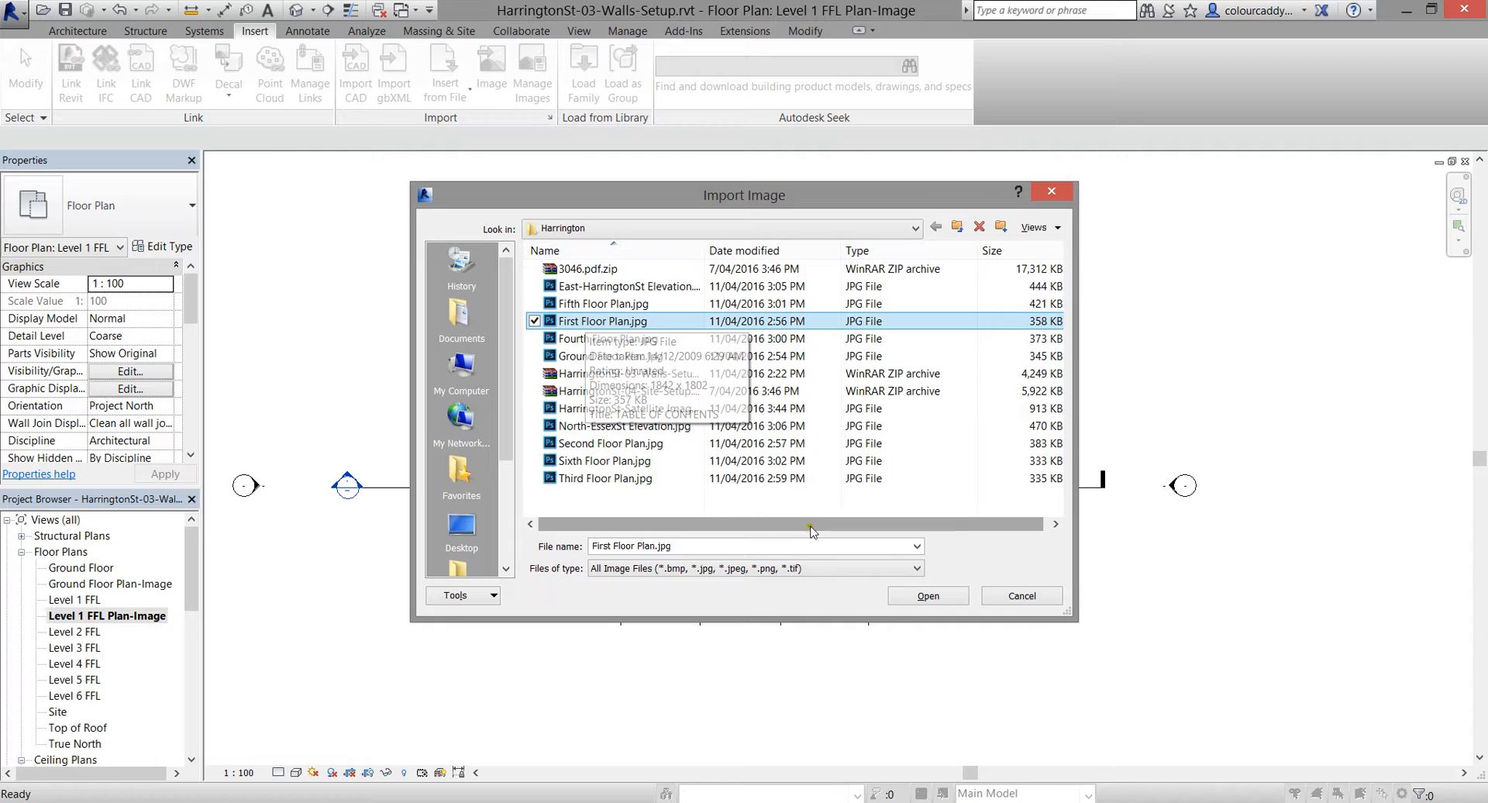
pyautogui.click(928, 597)
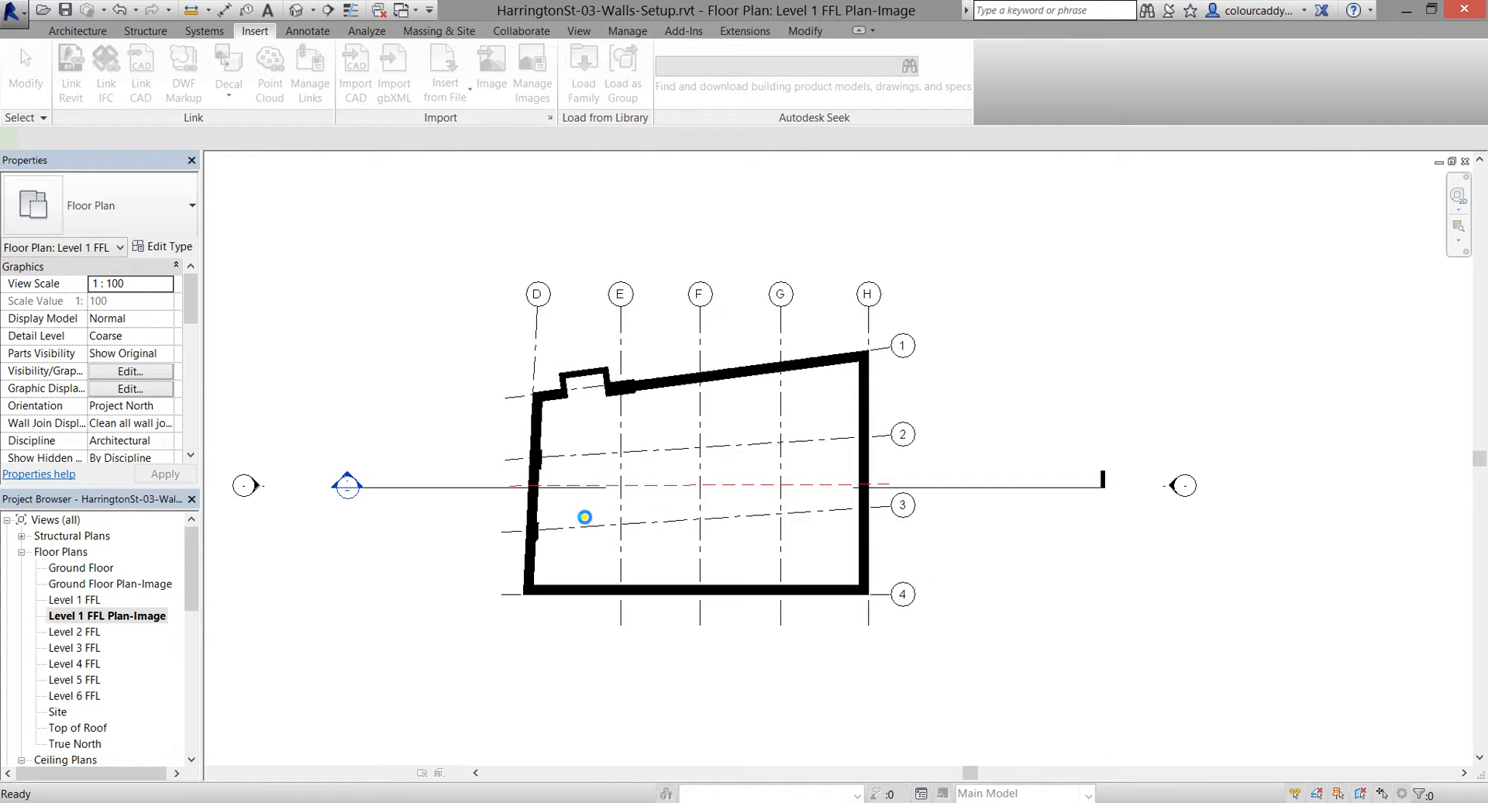
pyautogui.click(723, 500)
# Move the floor plan image so its lower-right outer wall corner meets the model's outer wall corner at grids H and 4
pyautogui.scroll(-4, 722, 496)
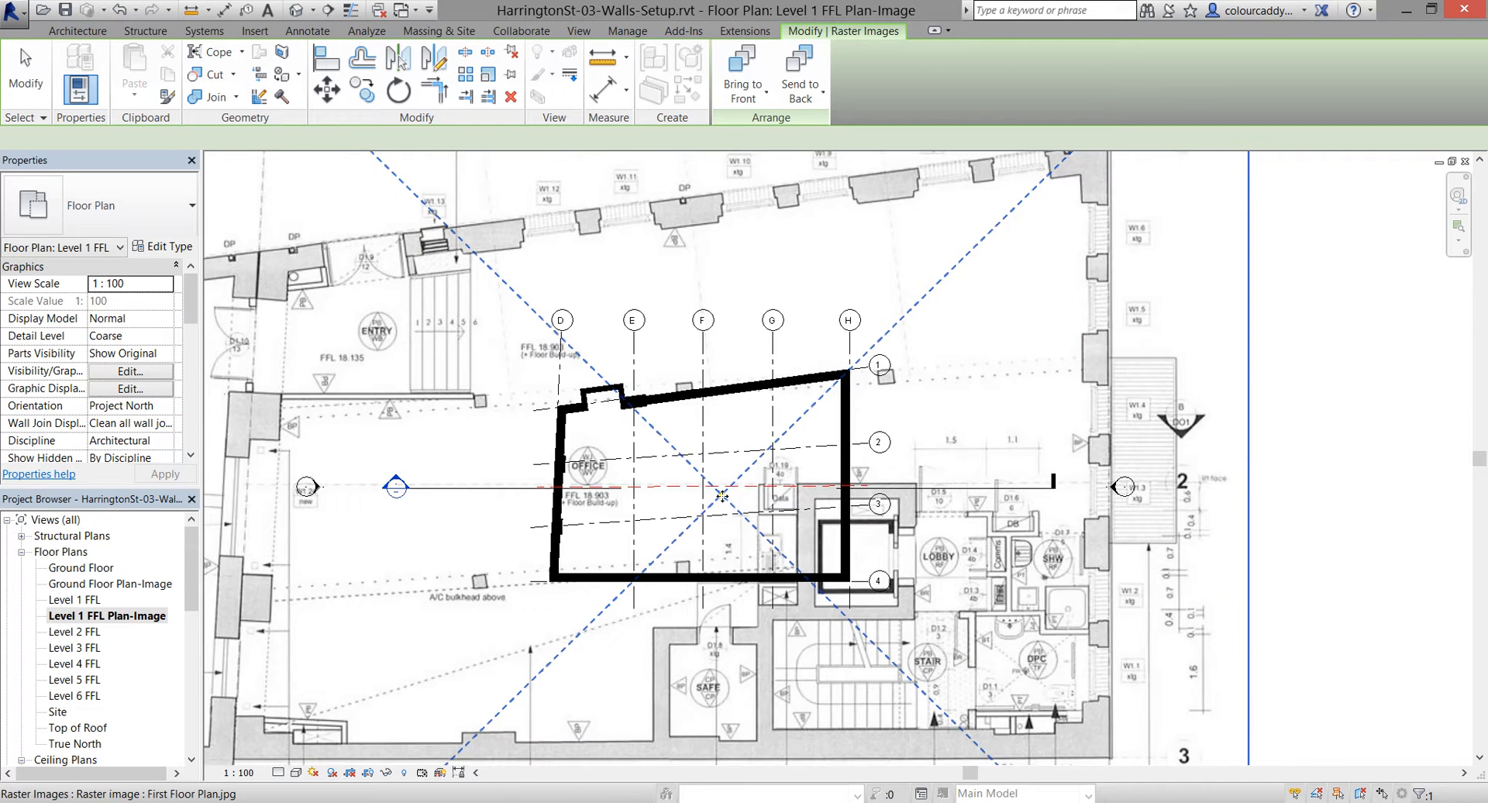
pyautogui.scroll(-1, 721, 496)
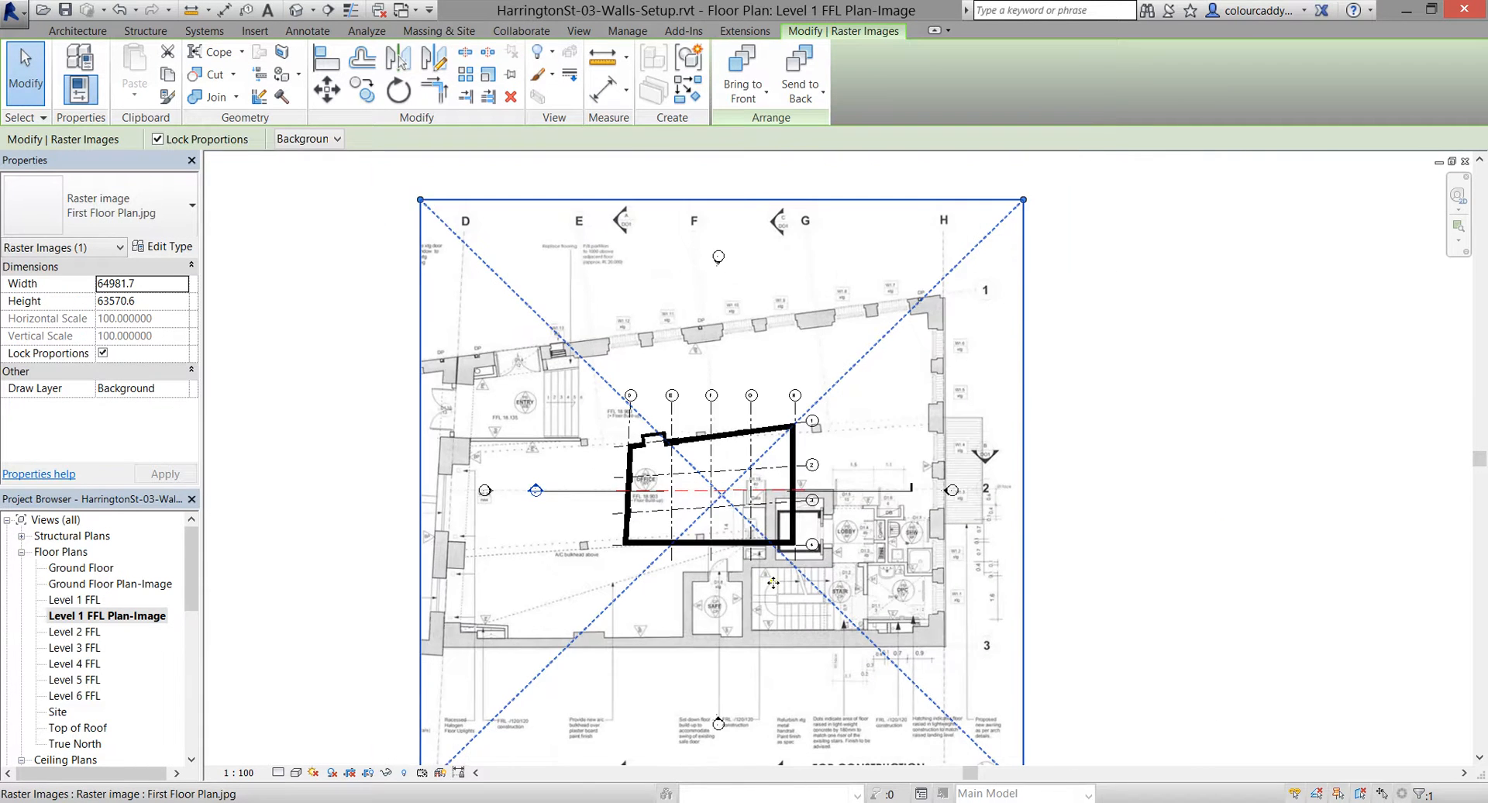
pyautogui.scroll(3, 950, 652)
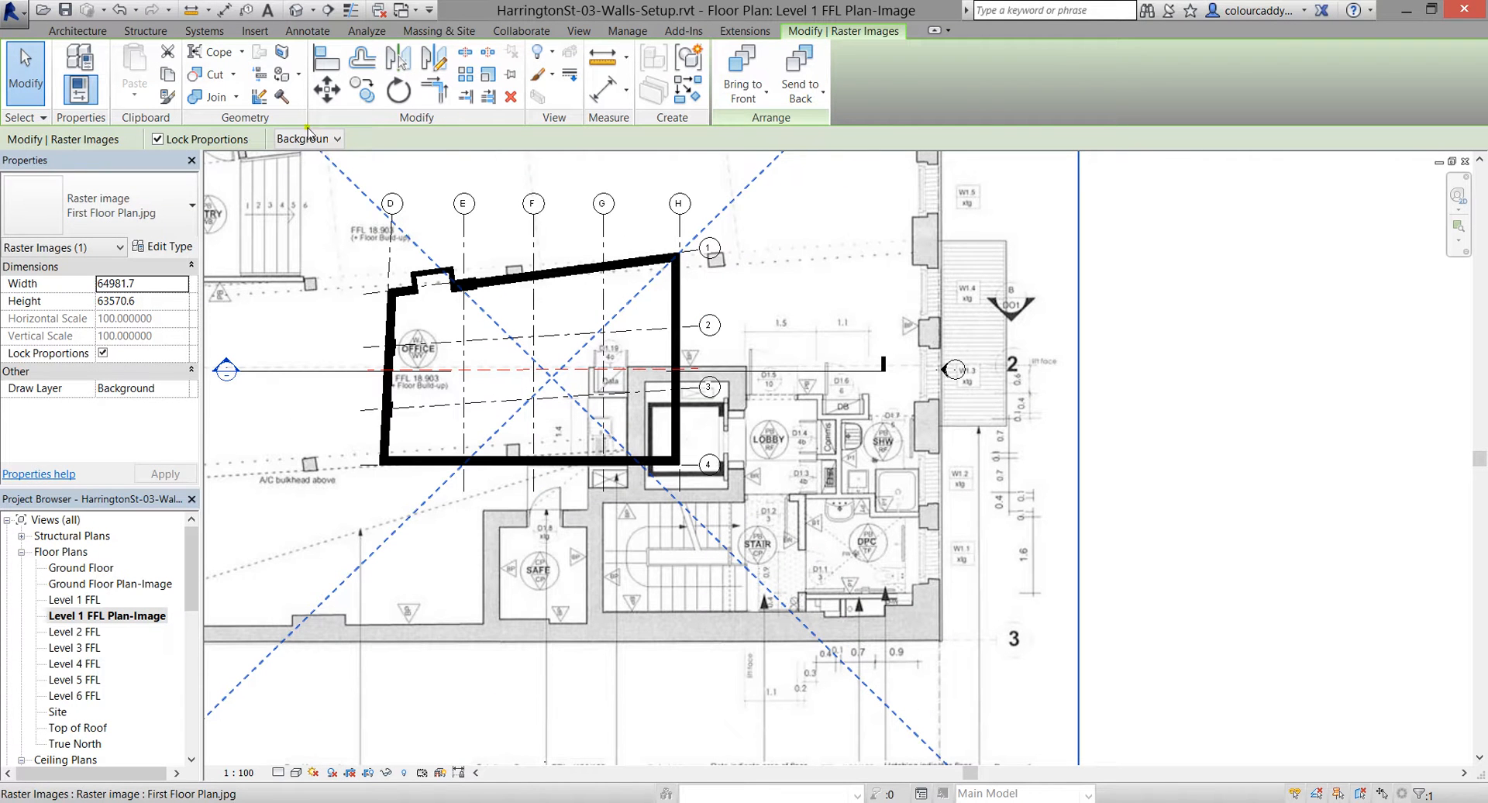
pyautogui.click(326, 90)
pyautogui.scroll(2, 940, 642)
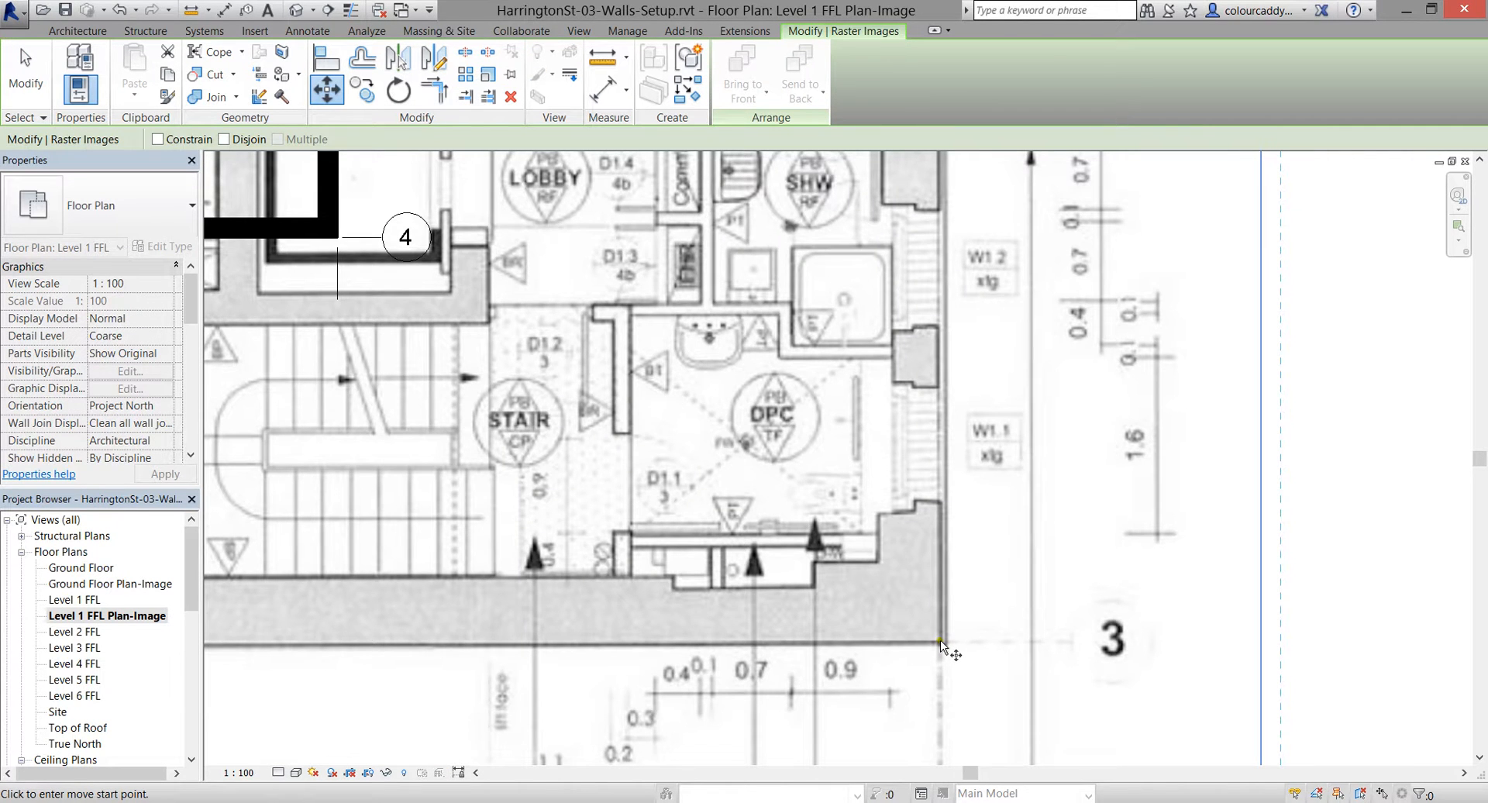
pyautogui.click(940, 642)
pyautogui.moveTo(488, 367); pyautogui.dragTo(955, 549, button='middle')
pyautogui.scroll(2, 785, 423)
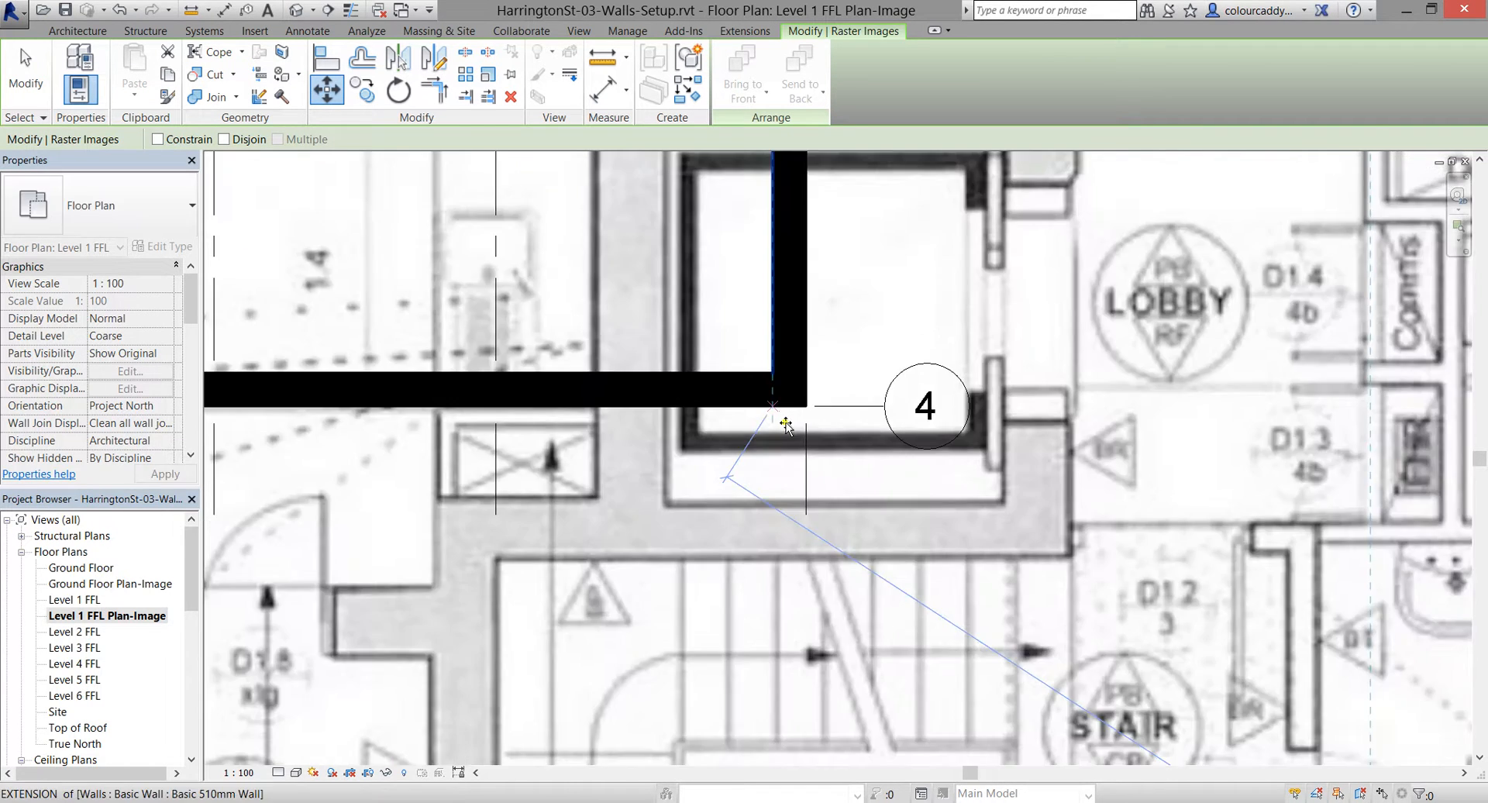
pyautogui.scroll(1, 785, 423)
pyautogui.click(810, 404)
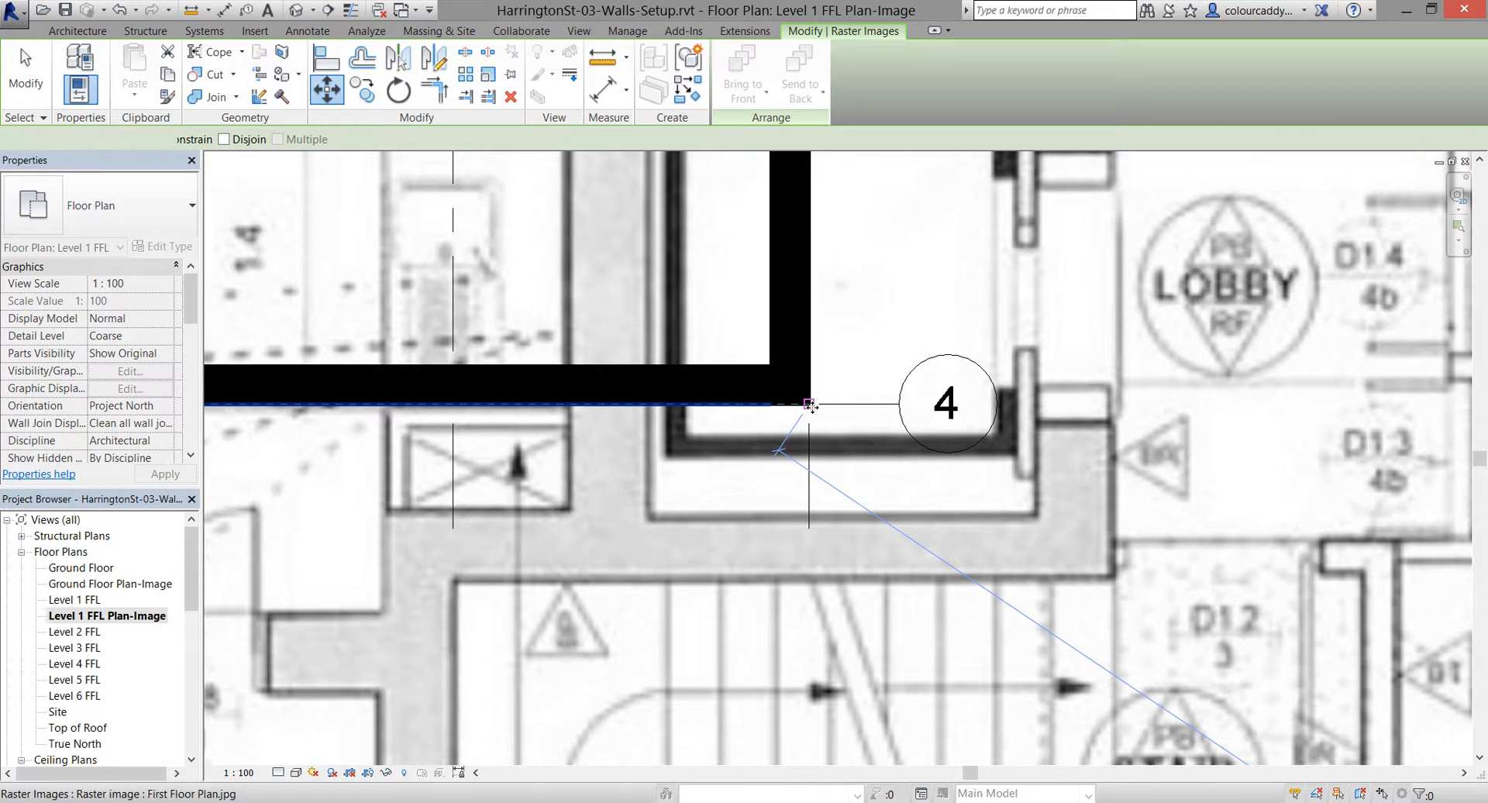
# Scale the image graphically from the H/4 wall corner so its lower-left building corner meets the model's corner at grids D and 4
pyautogui.scroll(-1, 813, 408)
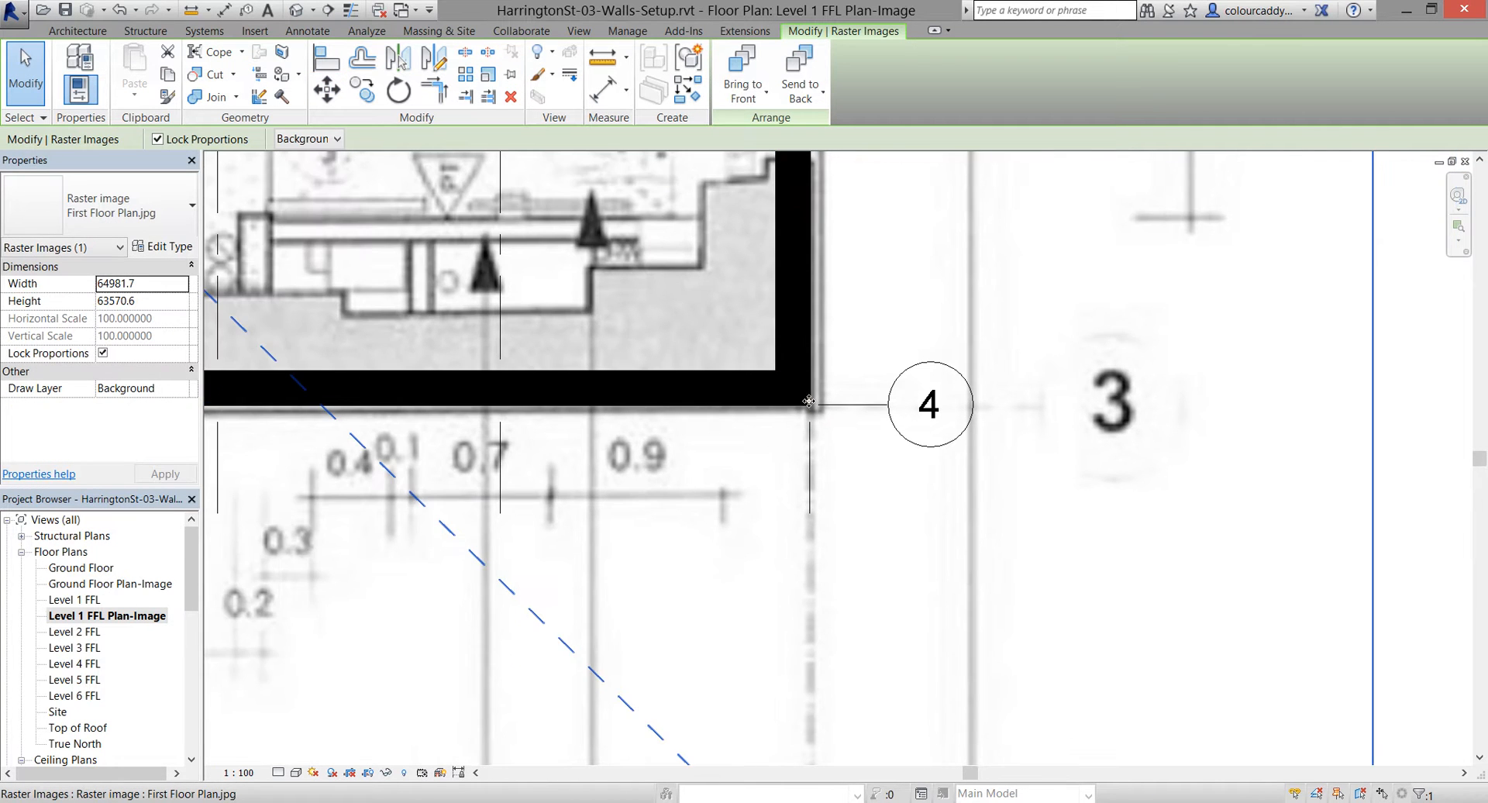
pyautogui.scroll(-5, 608, 364)
pyautogui.moveTo(620, 371); pyautogui.dragTo(967, 560, button='middle')
pyautogui.scroll(1, 891, 496)
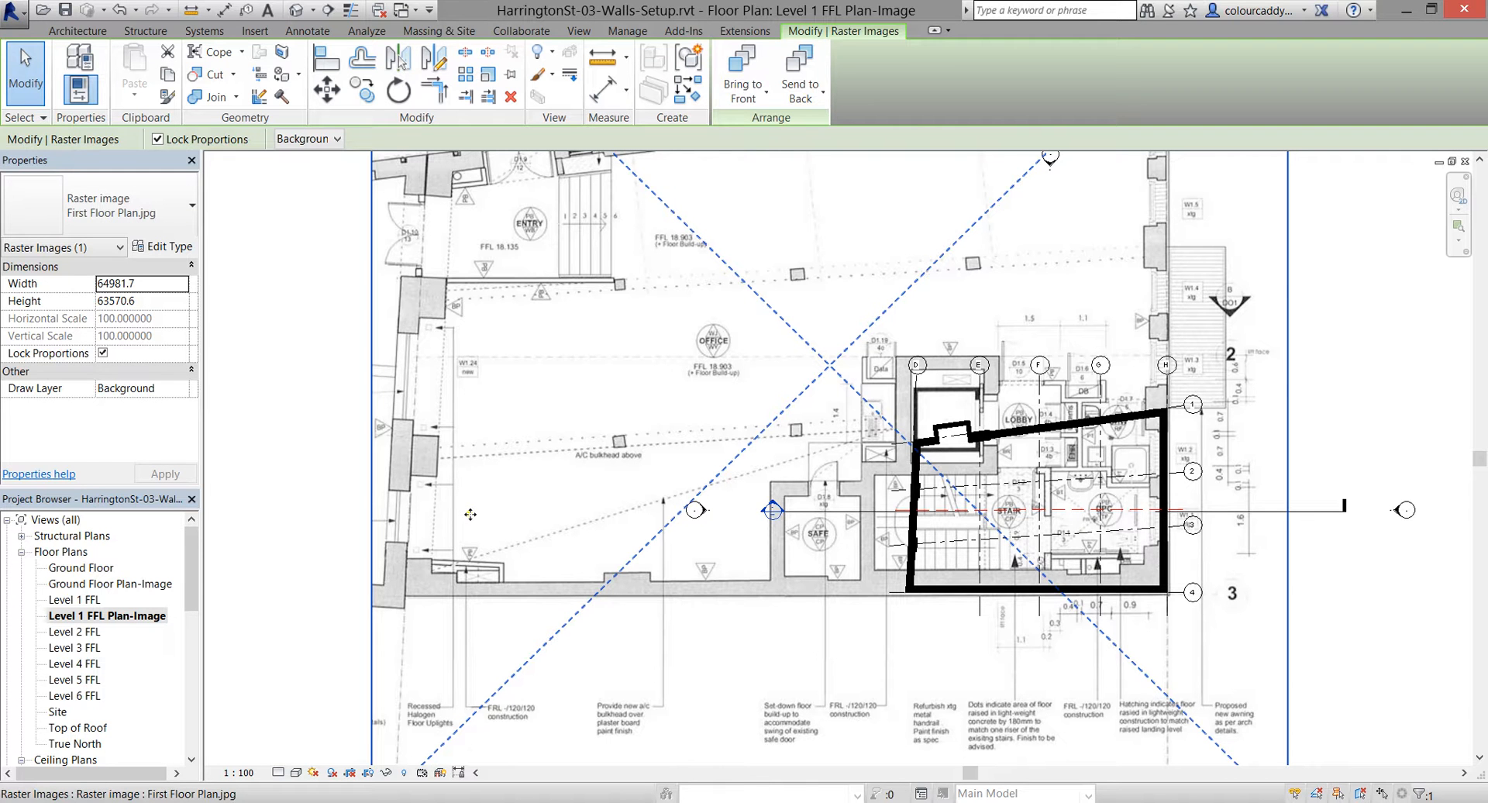
pyautogui.click(487, 76)
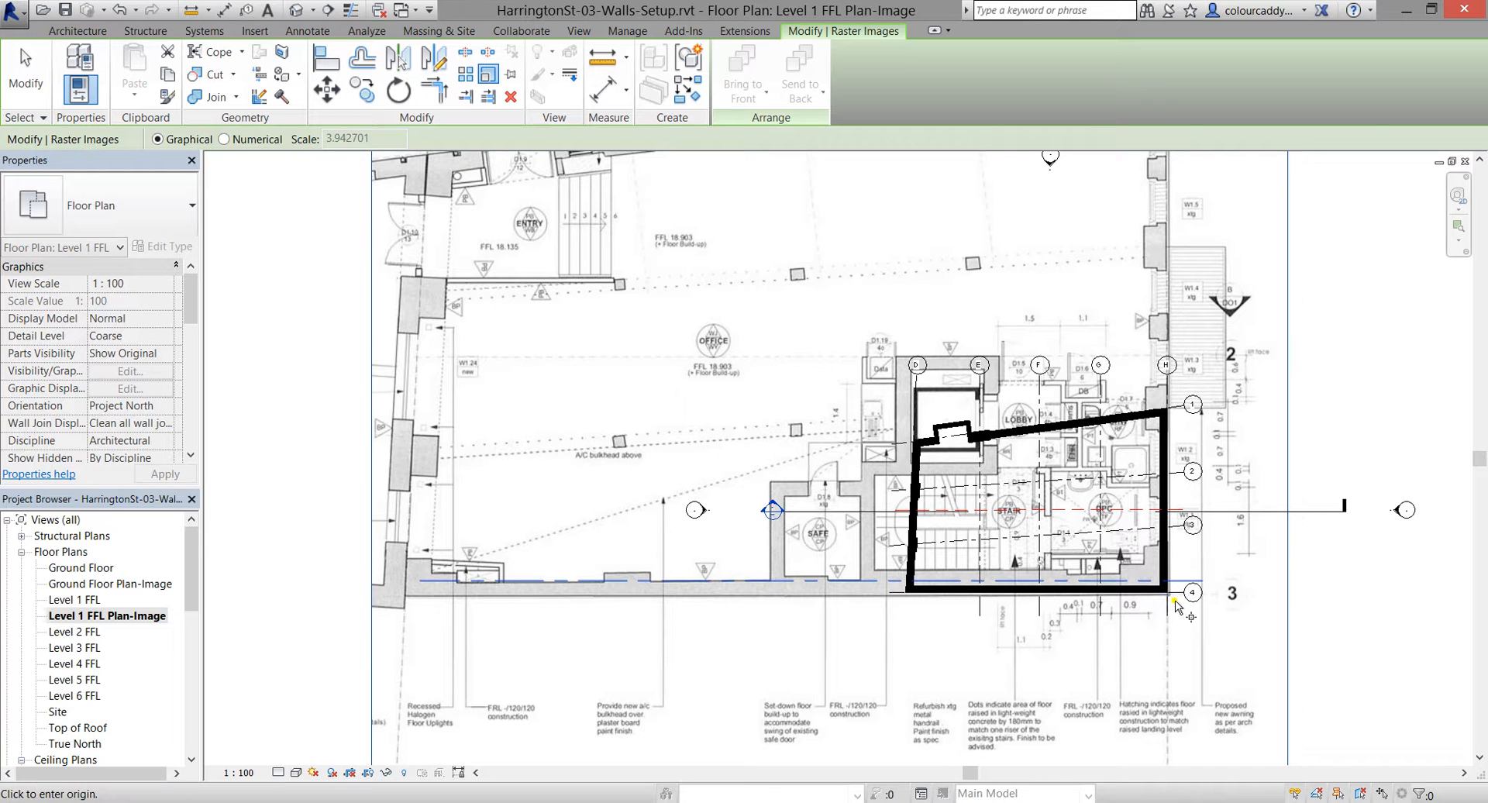
pyautogui.scroll(5, 1175, 606)
pyautogui.click(1143, 570)
pyautogui.click(867, 578)
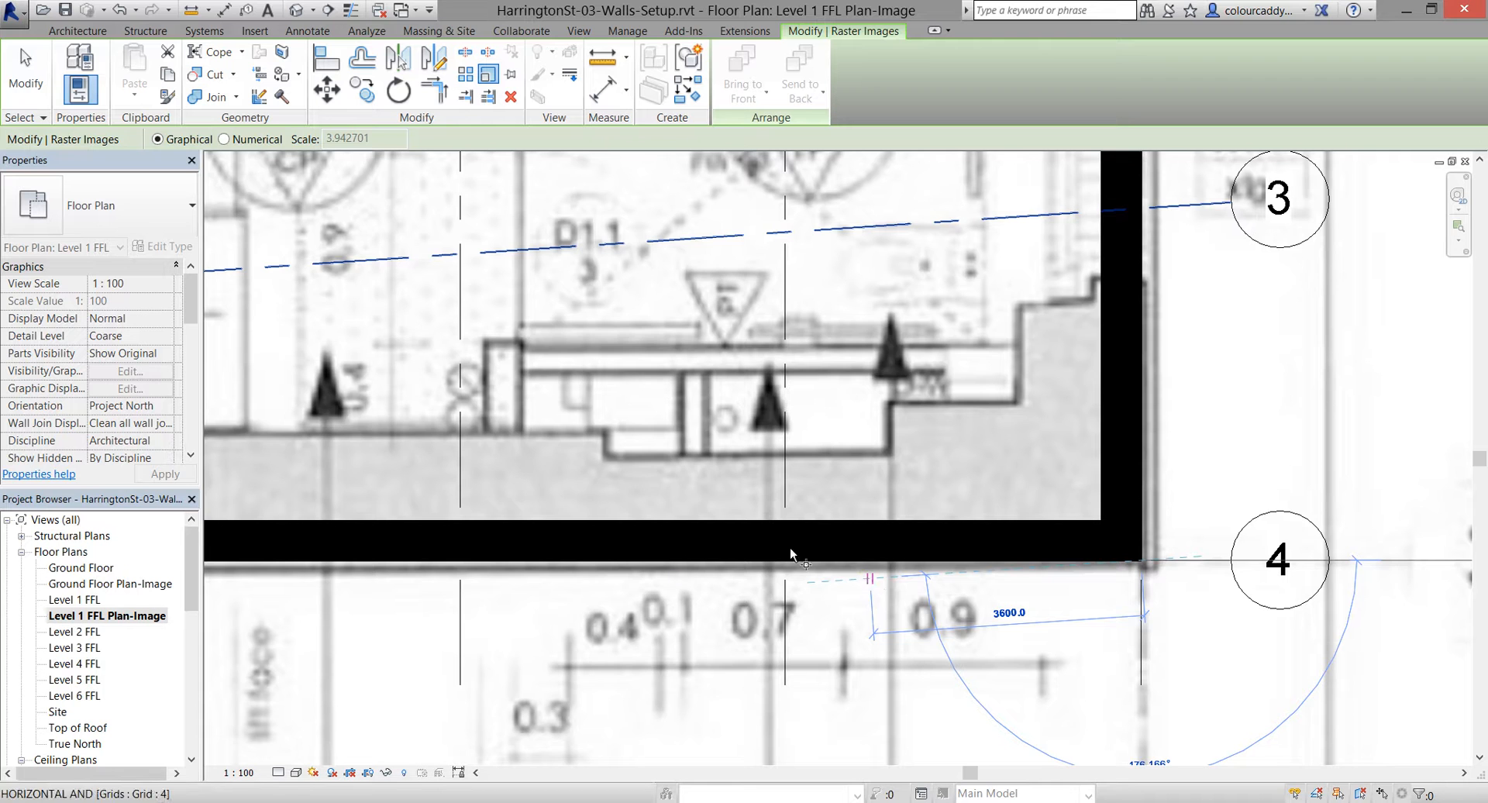
pyautogui.scroll(-5, 695, 571)
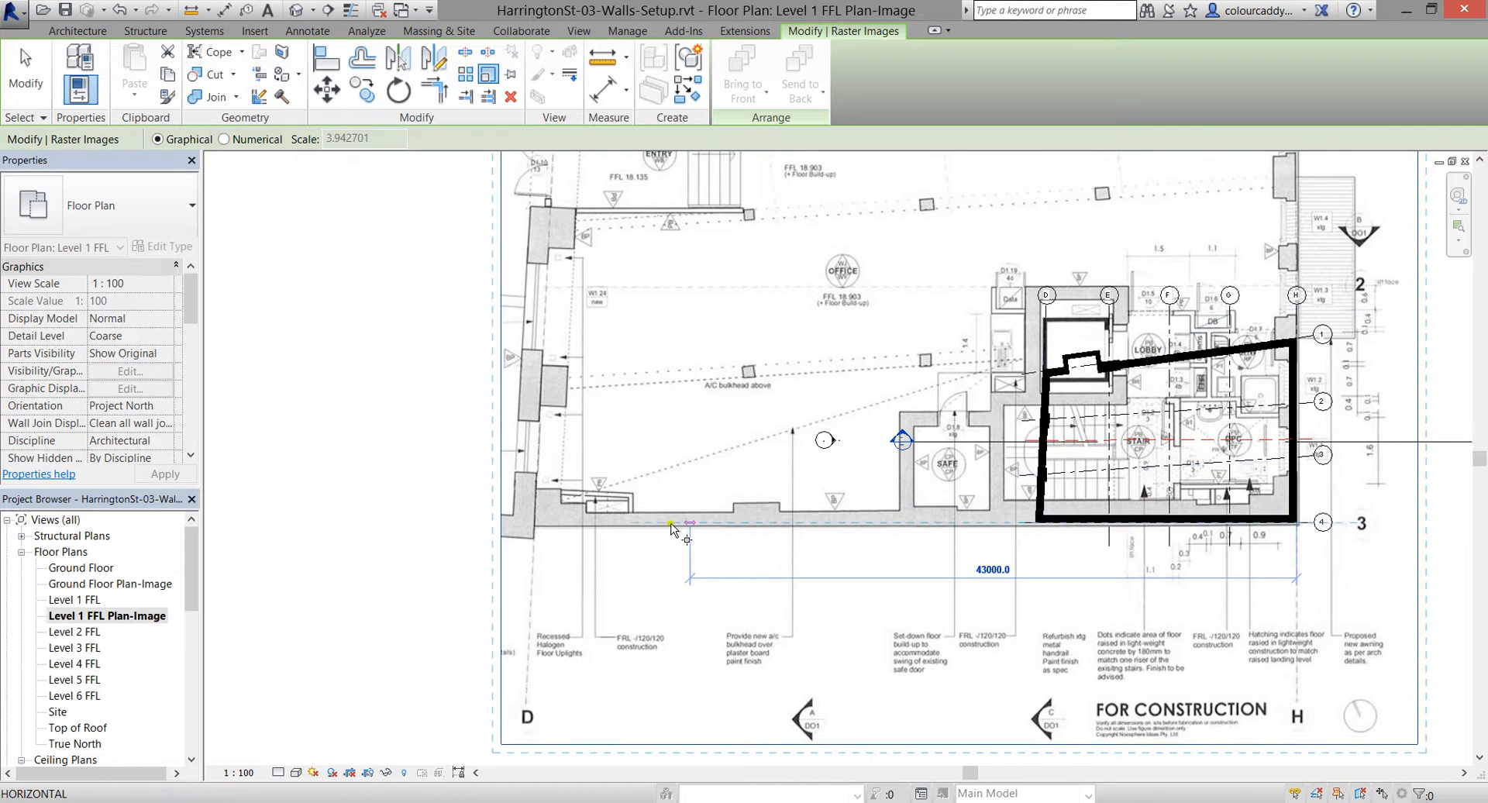
pyautogui.click(535, 524)
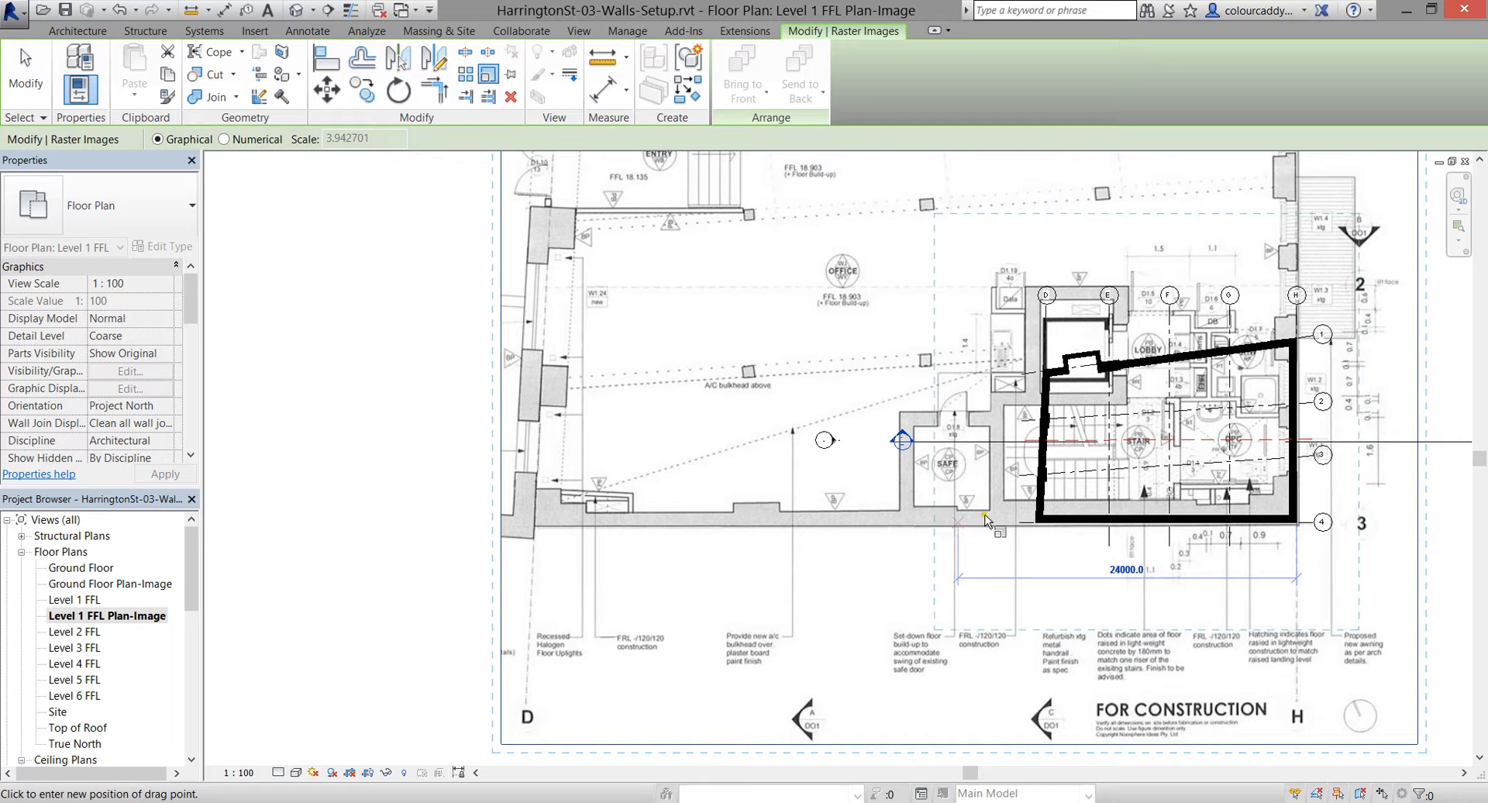
pyautogui.scroll(5, 1028, 528)
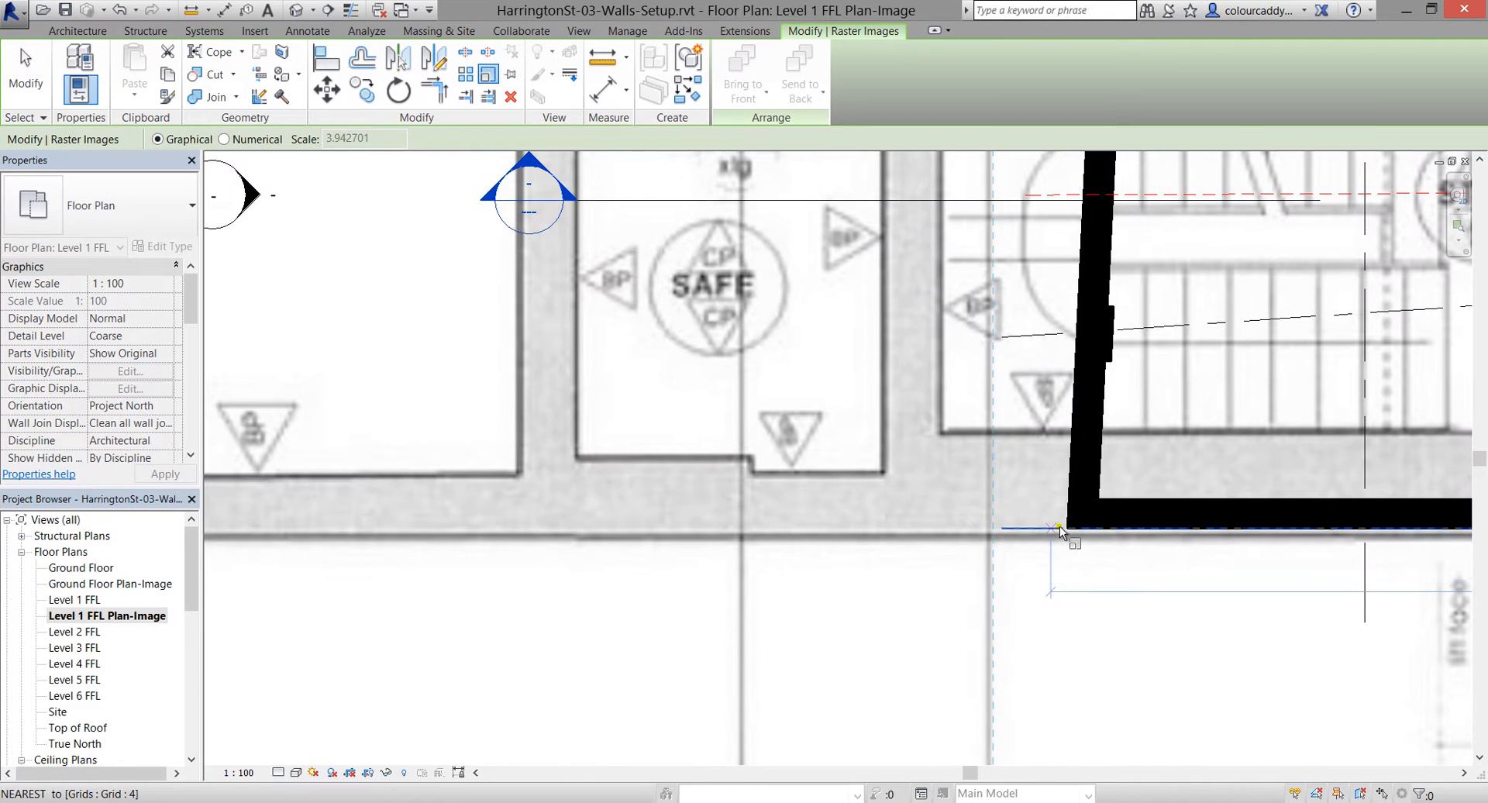
pyautogui.click(1066, 529)
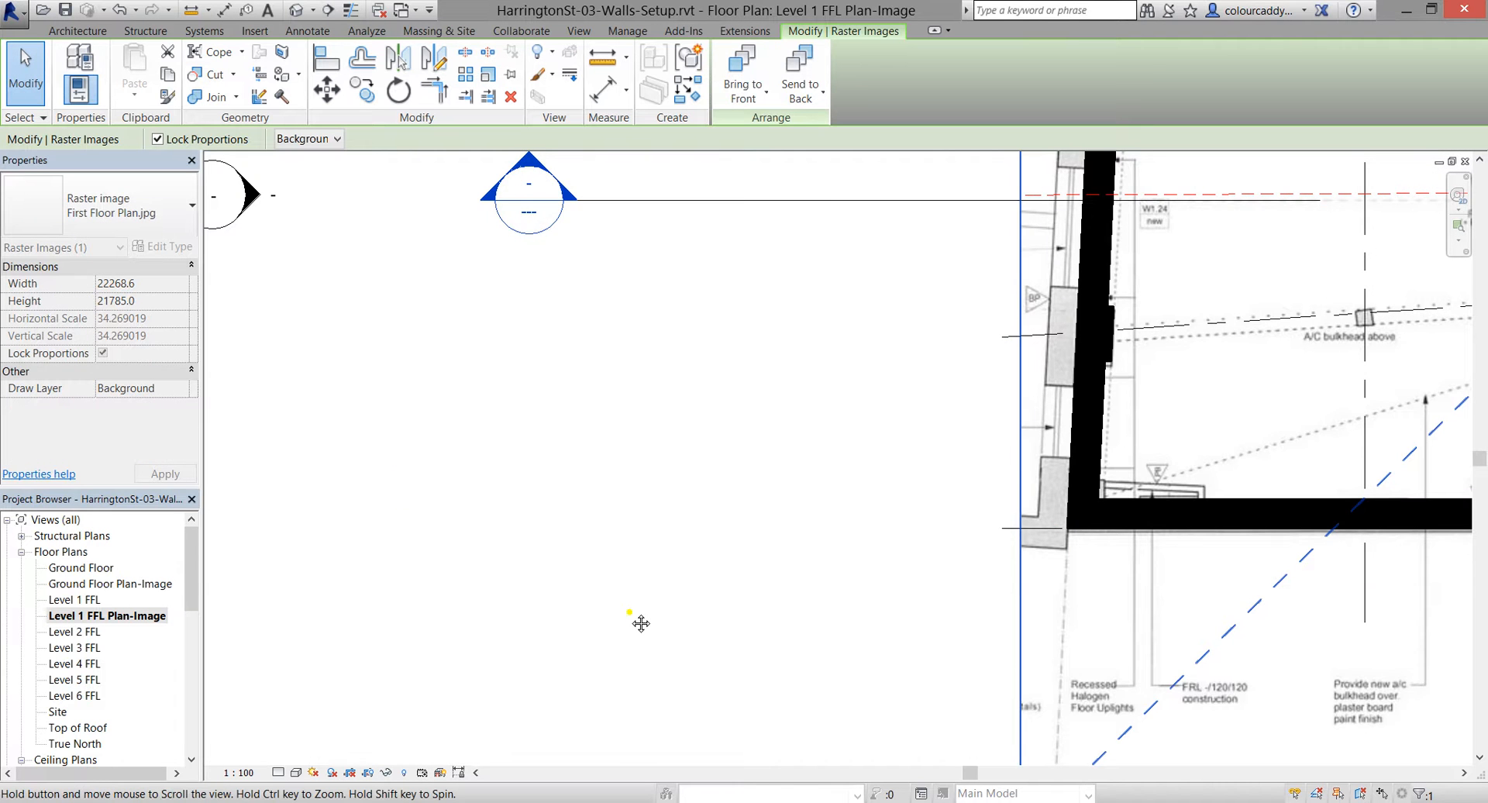
# Check the scaled image's alignment with the grids and the outer wall corner at grids D and 4
pyautogui.scroll(-4, 641, 624)
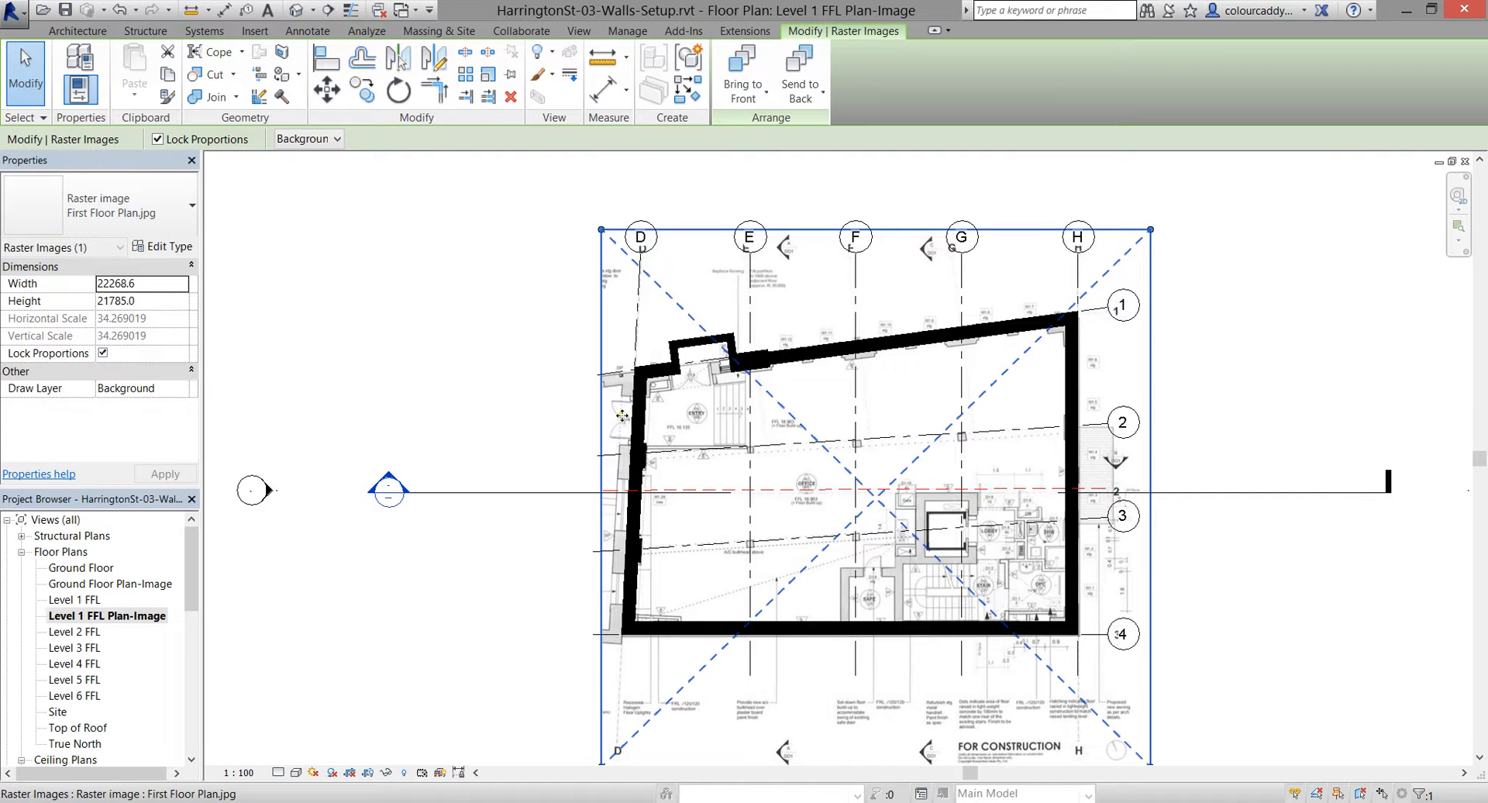
pyautogui.scroll(1, 623, 416)
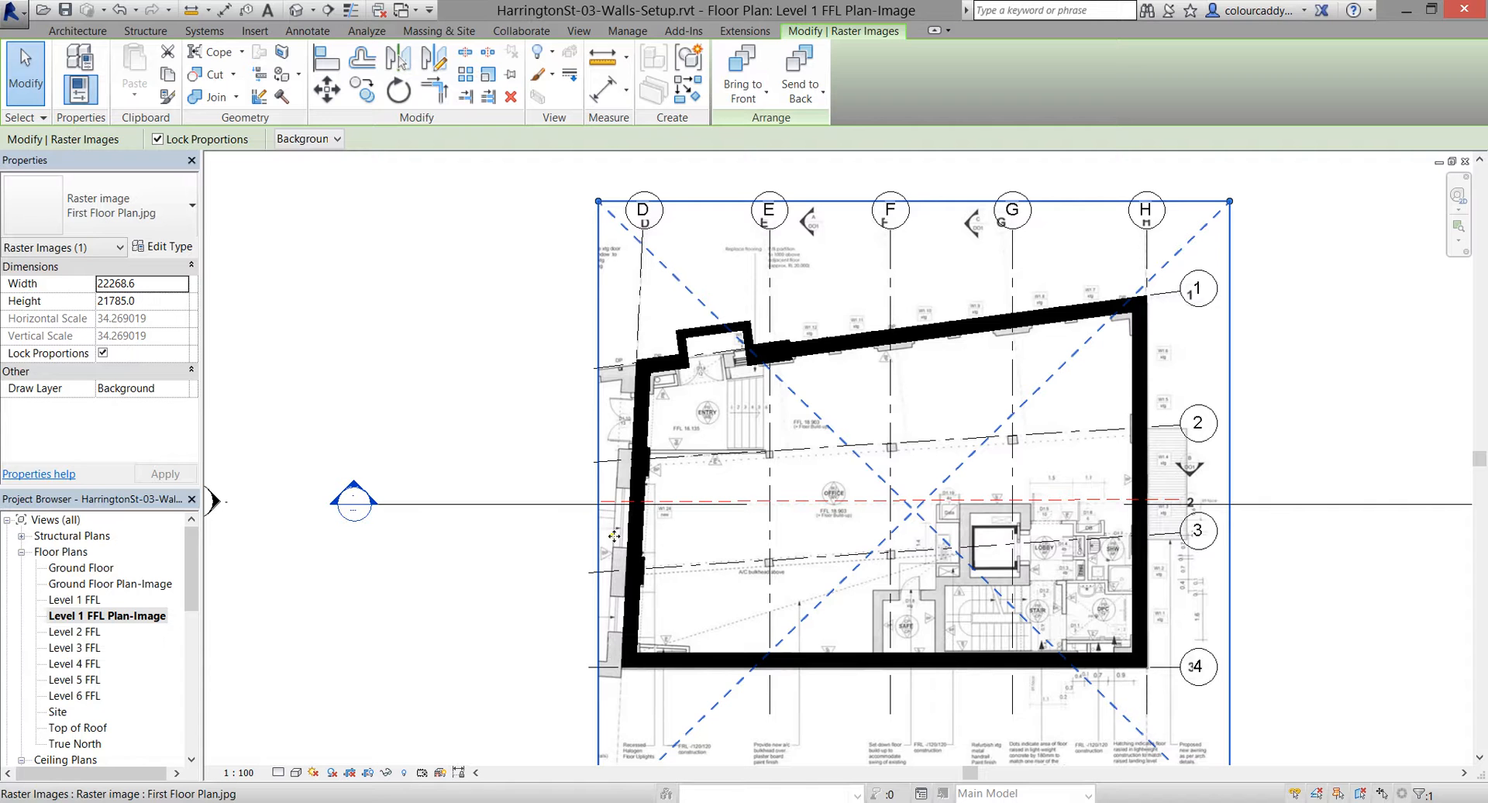
pyautogui.scroll(5, 634, 728)
pyautogui.scroll(3, 649, 664)
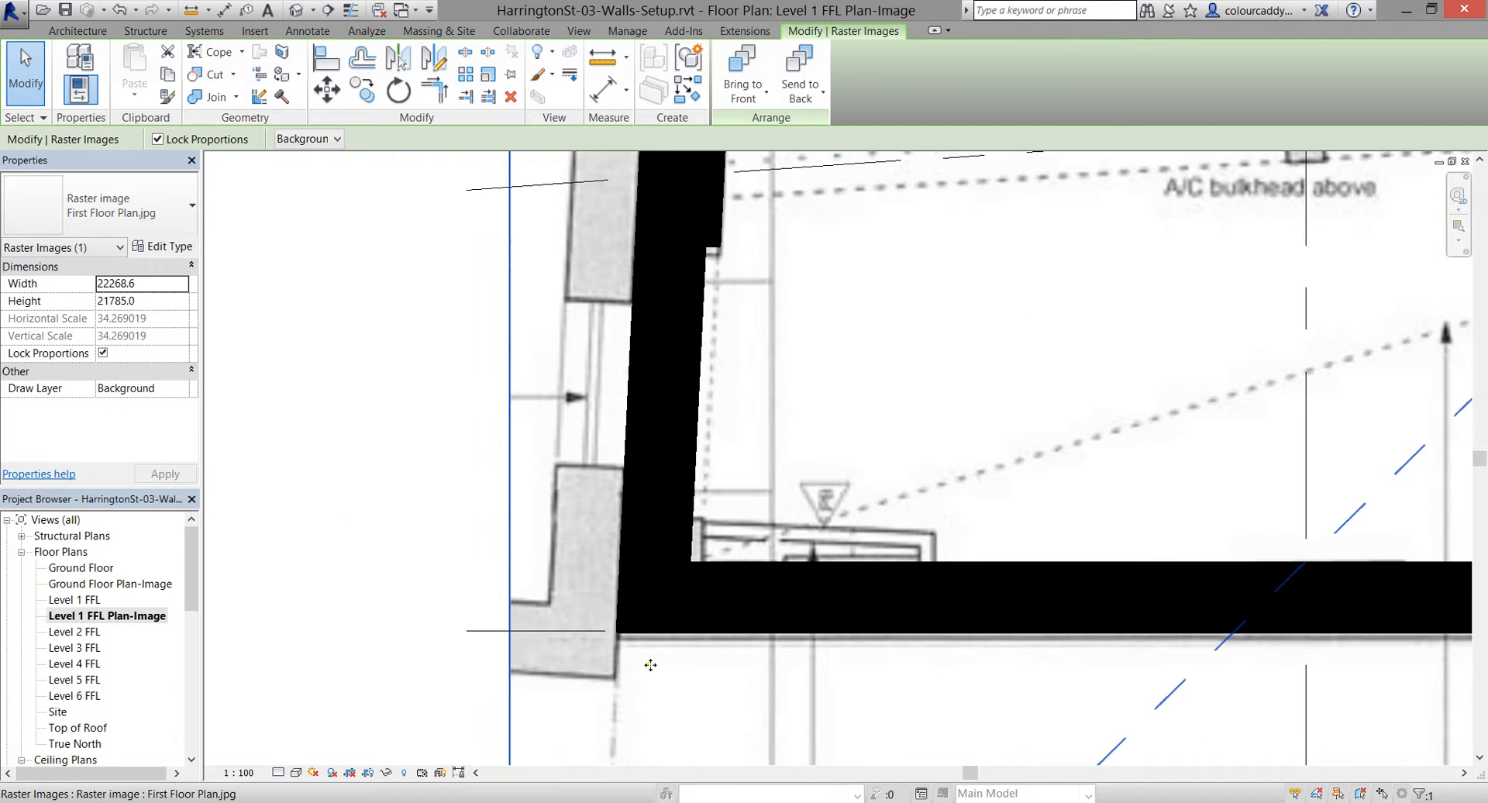
# Check the scaled floor plan image's overall fit against the whole building outline and all grids, leaving the image deselected
pyautogui.scroll(-10, 724, 569)
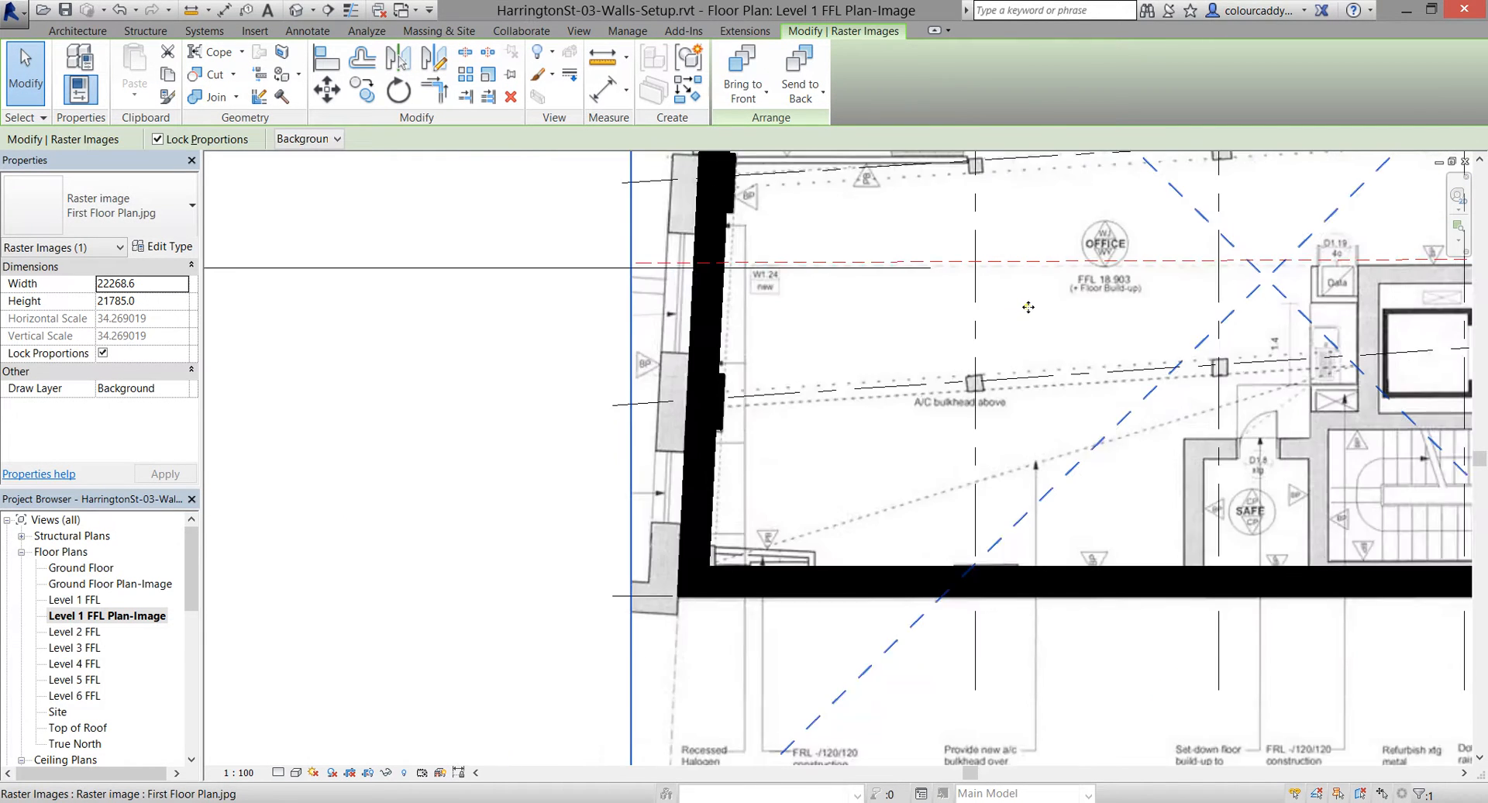
pyautogui.scroll(-2, 748, 537)
pyautogui.click(332, 291)
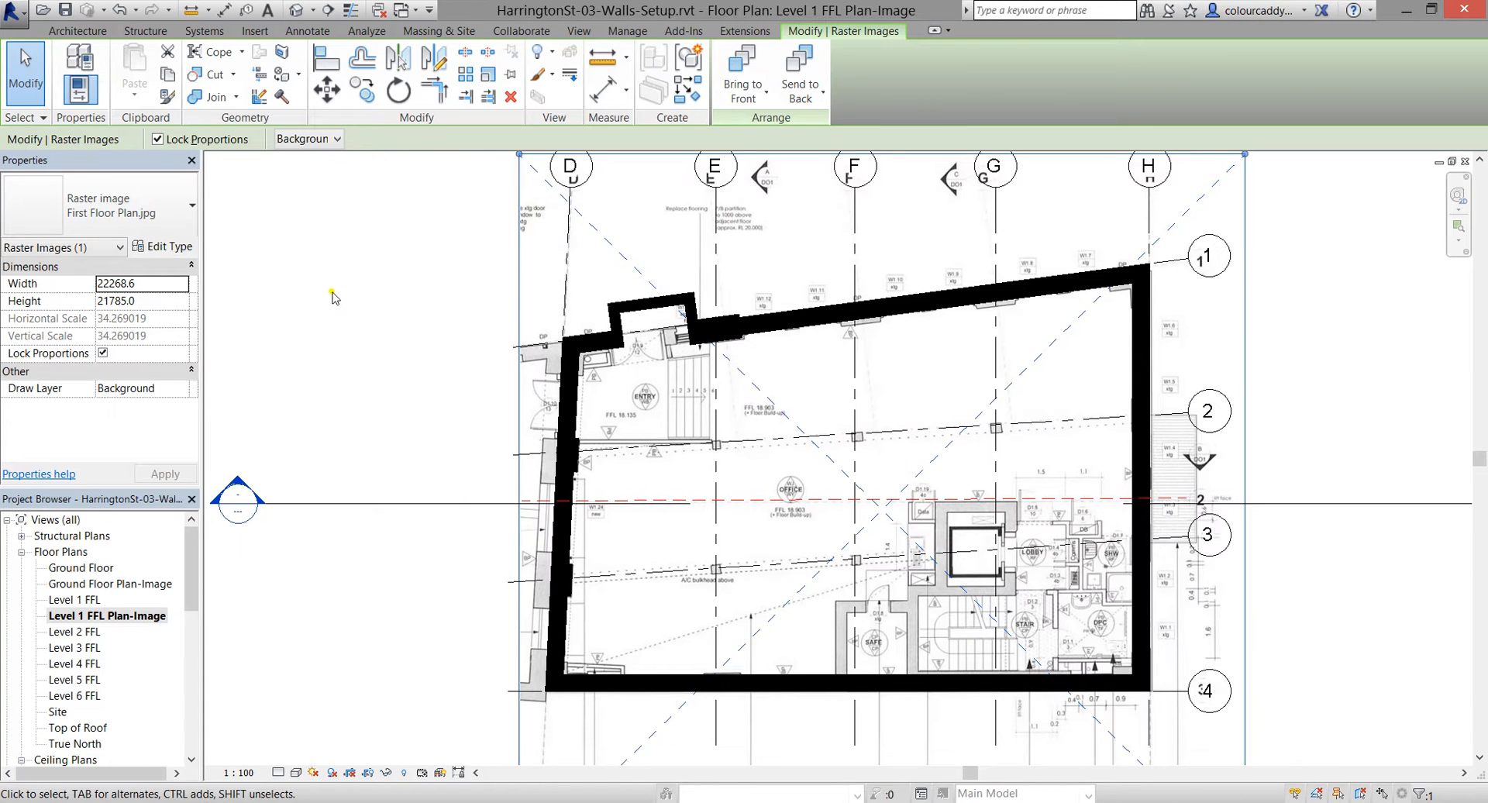
pyautogui.click(434, 402)
pyautogui.scroll(-2, 435, 403)
pyautogui.moveTo(434, 402); pyautogui.dragTo(427, 379, button='middle')
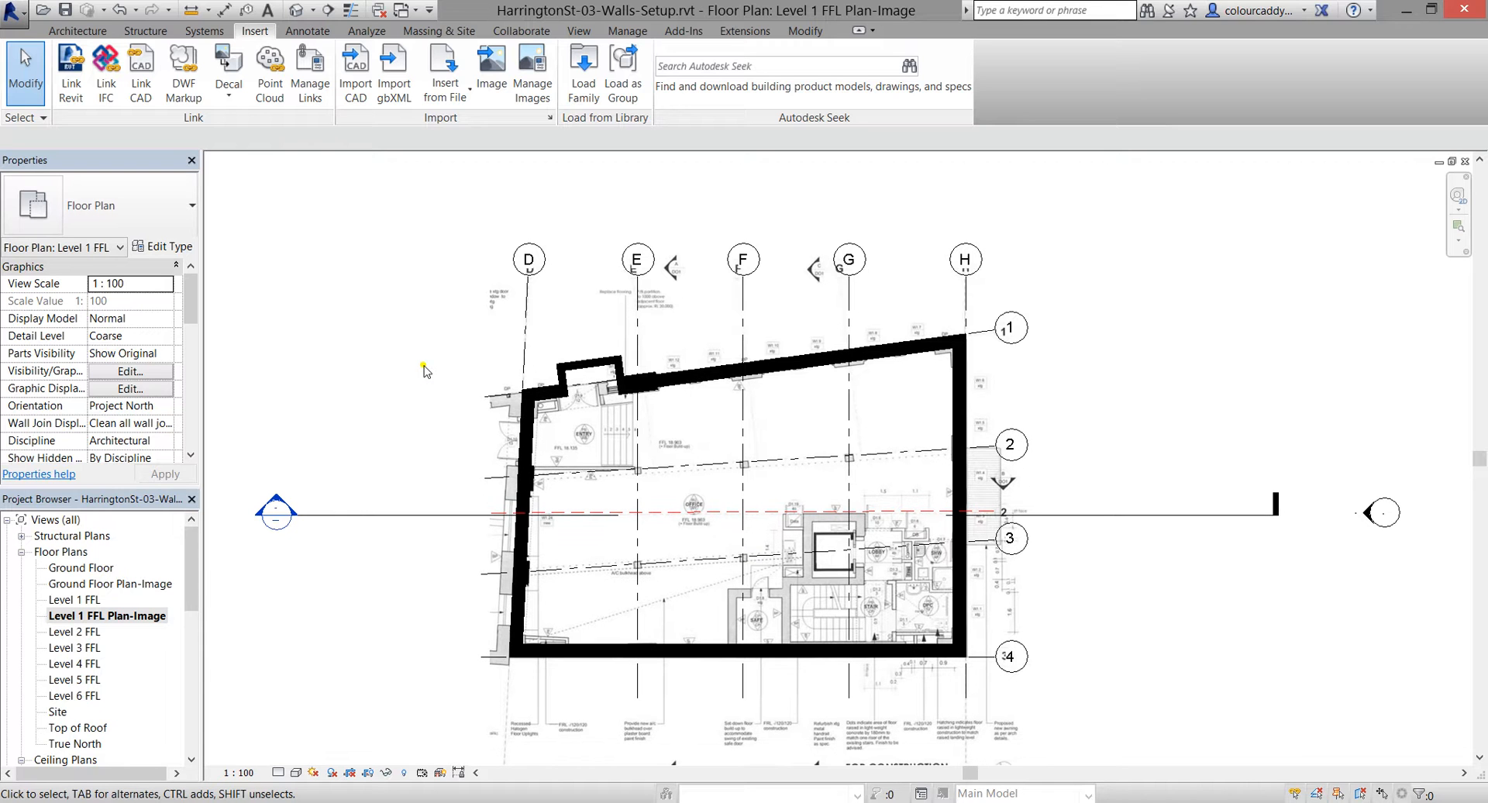
# Save the project under the new name HarringtonSt-04-Site-Setup v2.rvt in the Harrington folder
pyautogui.click(8, 9)
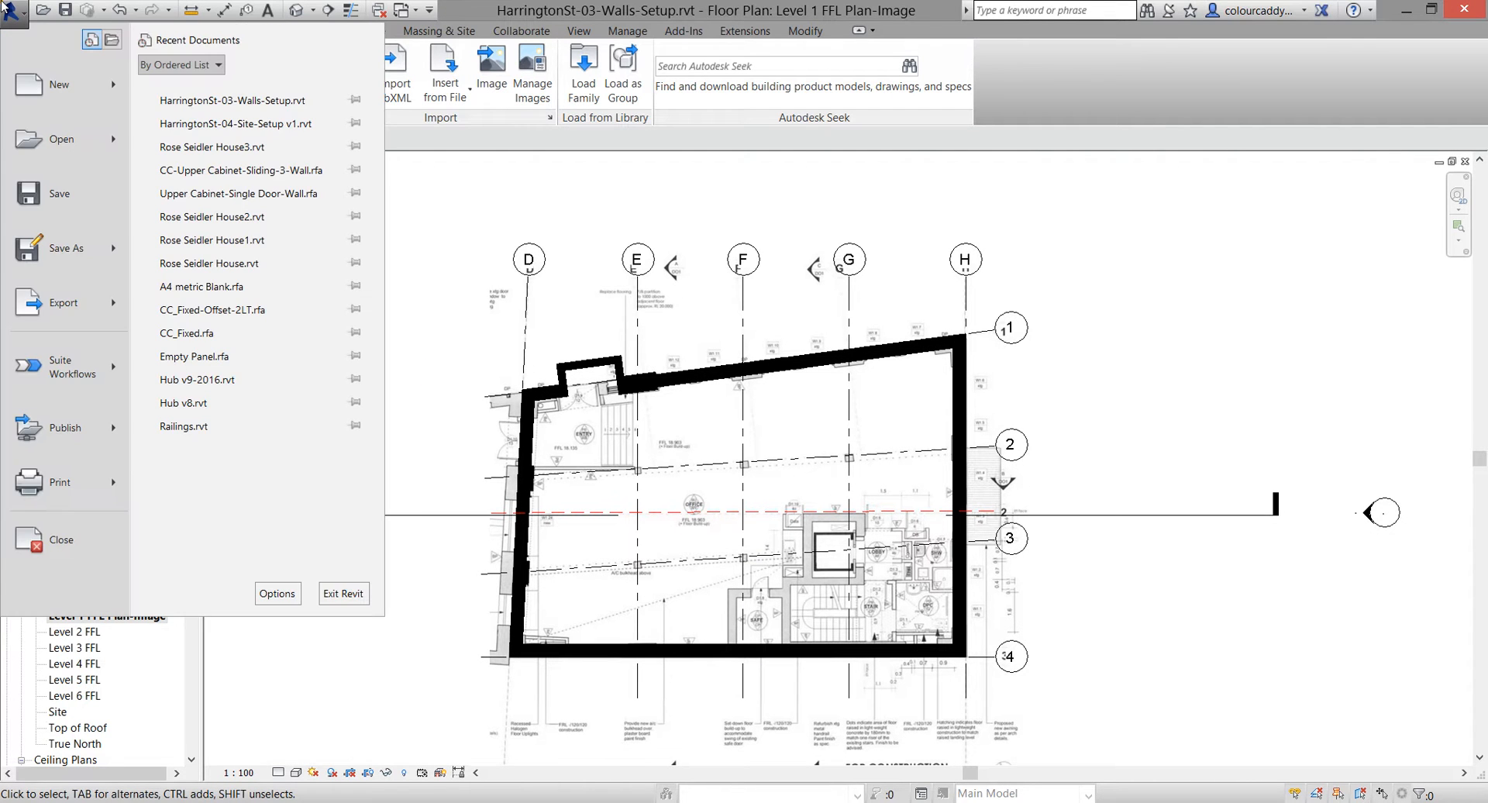
pyautogui.moveTo(42, 247)
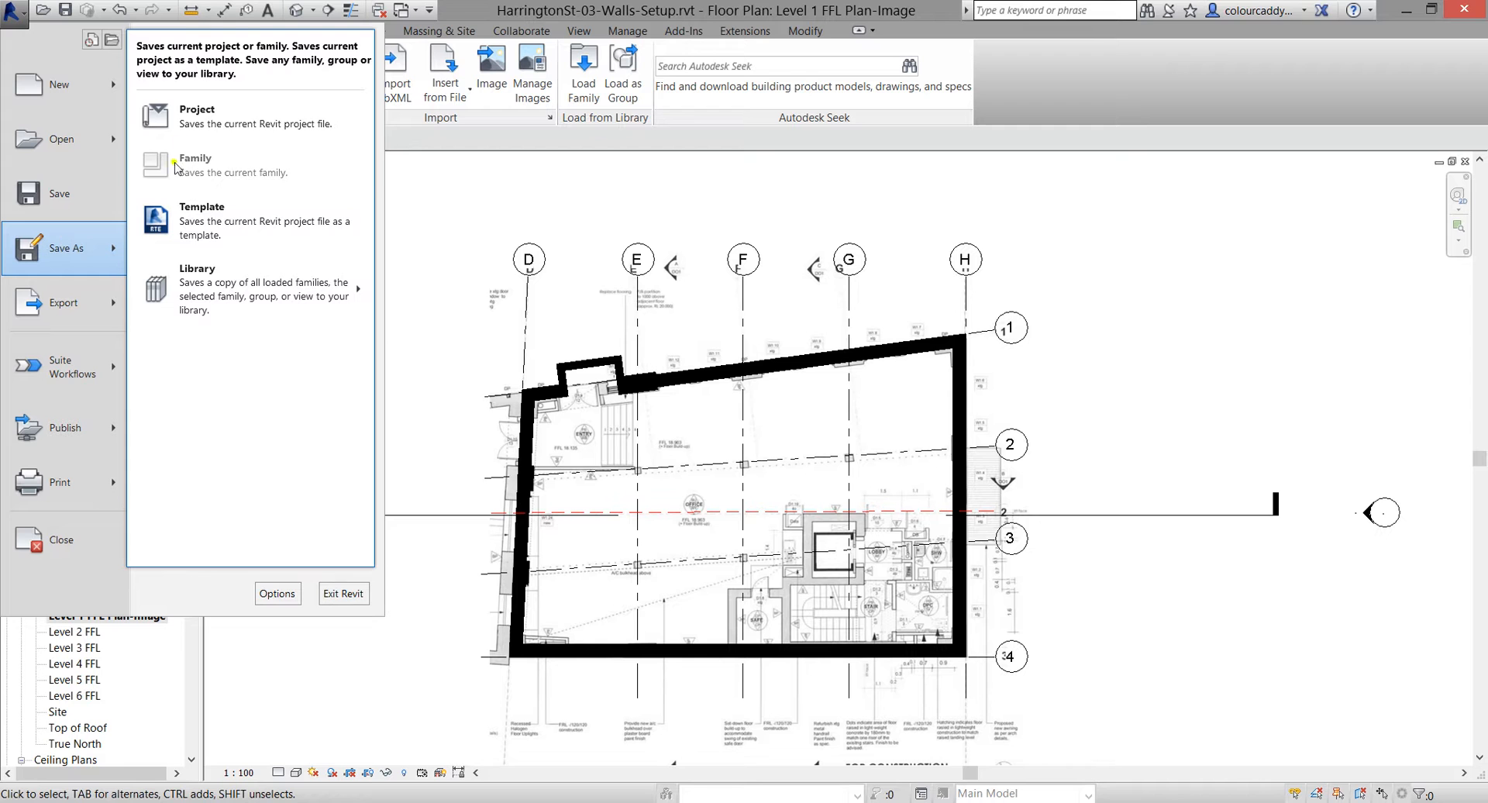
pyautogui.click(200, 127)
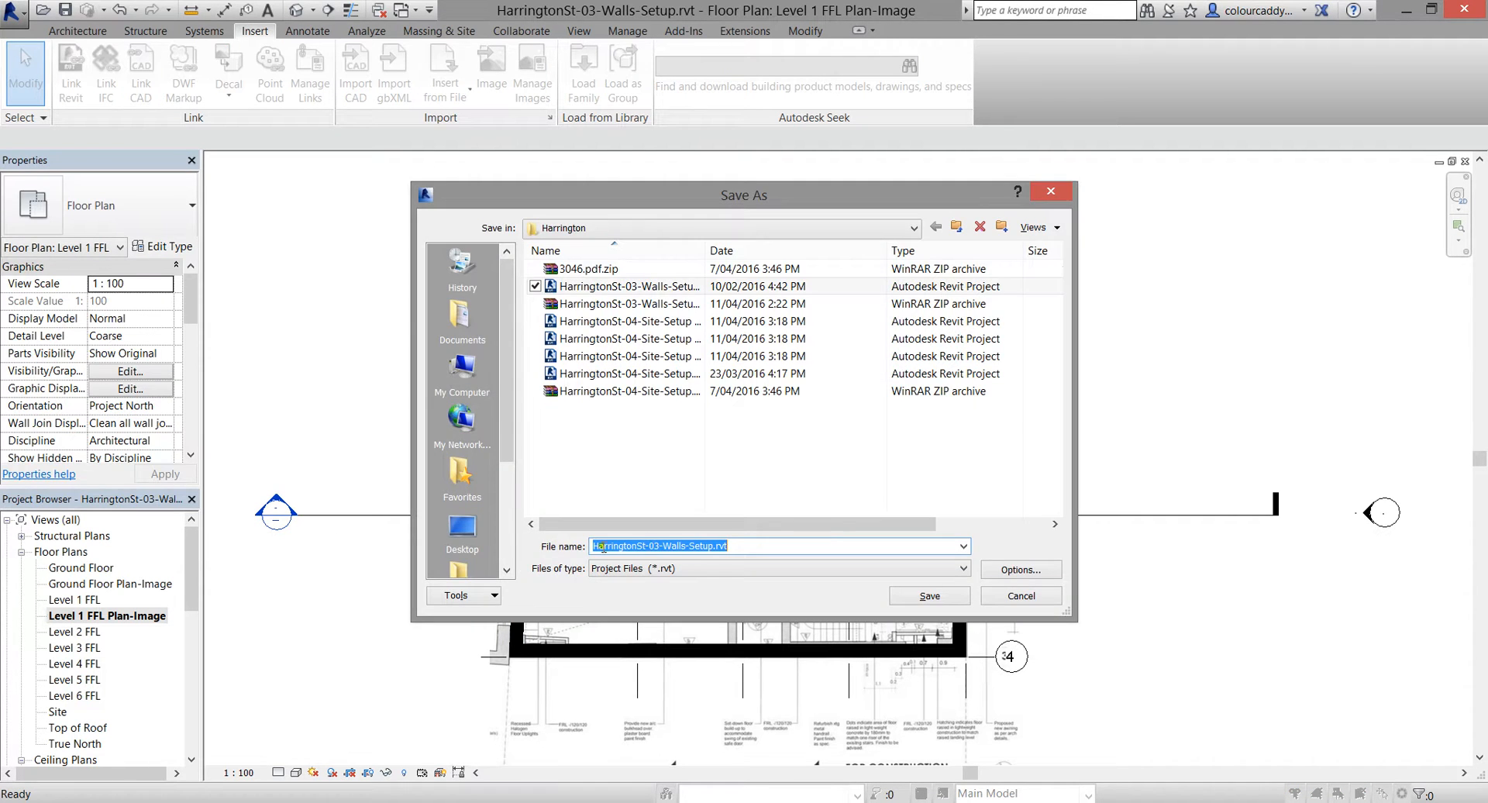
pyautogui.click(652, 546)
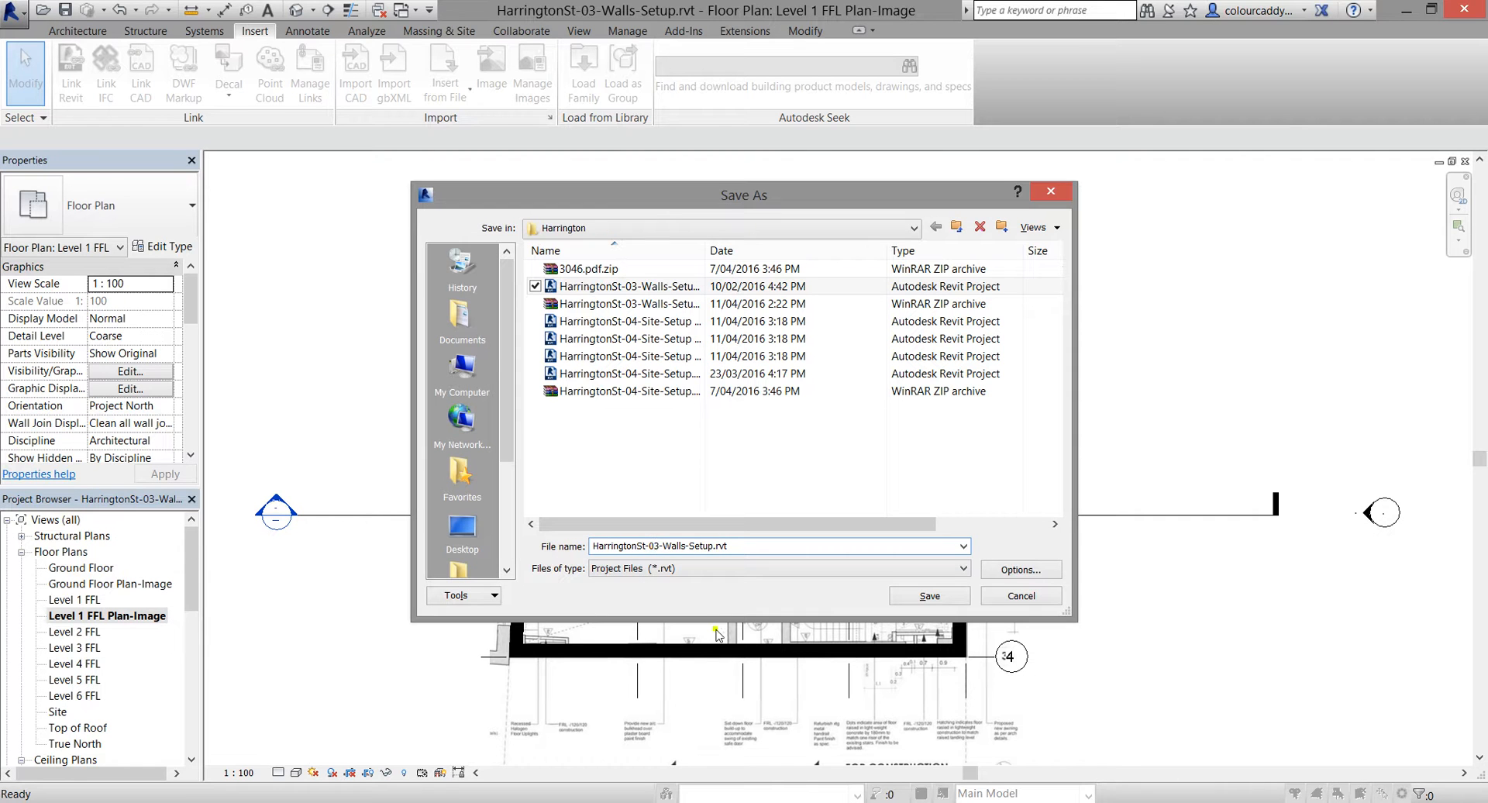
pyautogui.press('BackSpace')
pyautogui.write('4-Site-Setup')
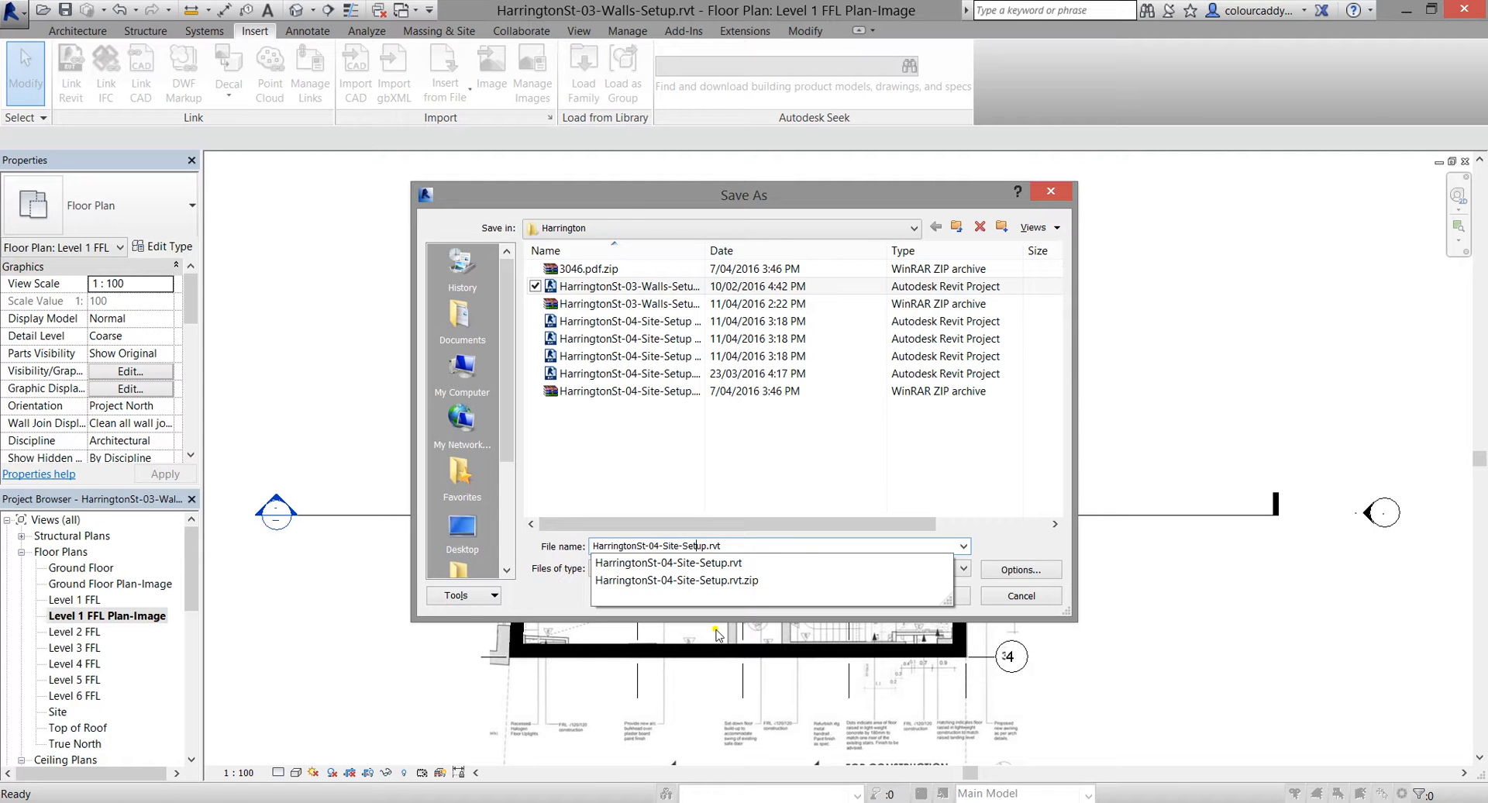
pyautogui.write(' v2')
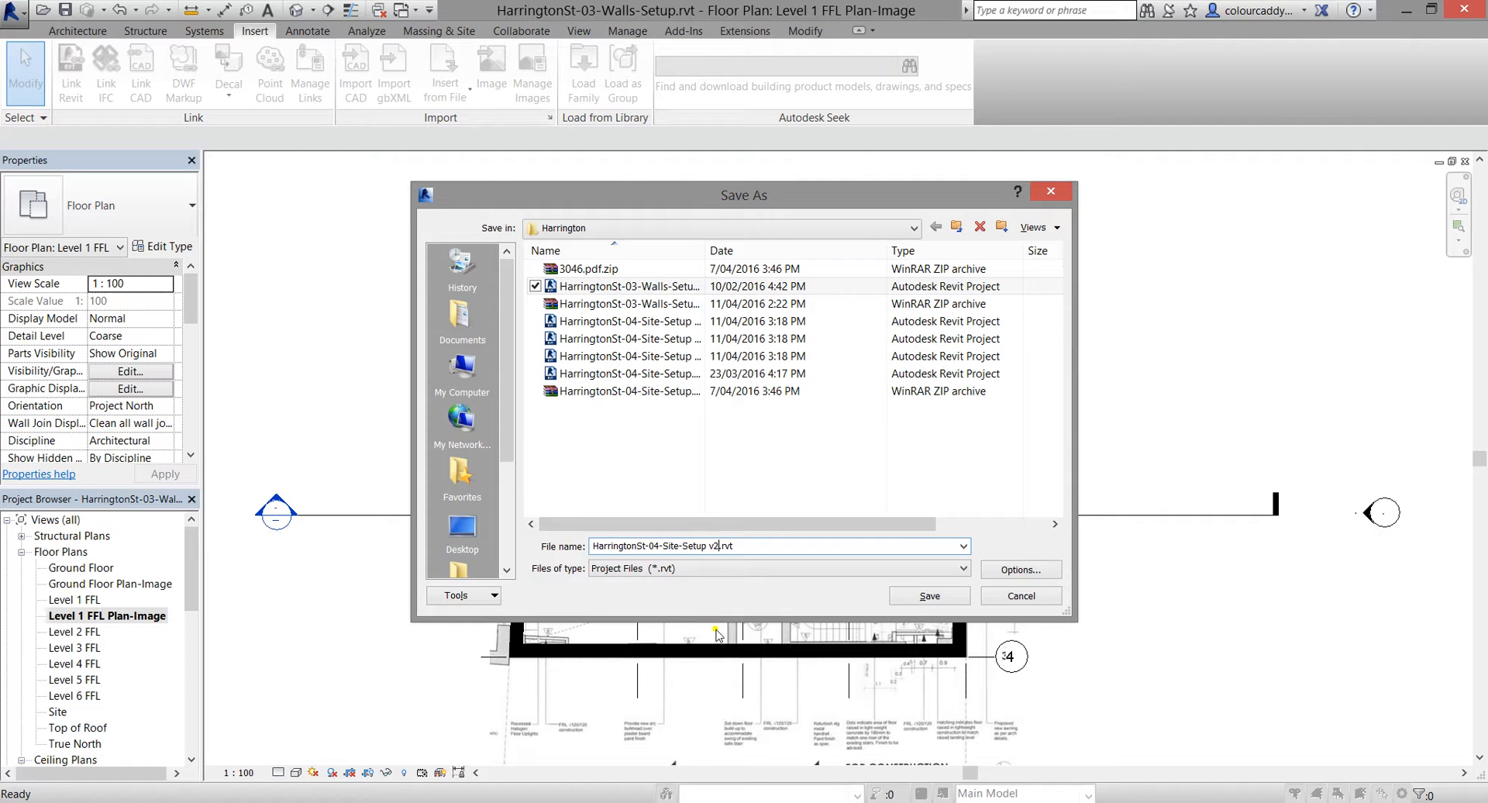
pyautogui.click(945, 596)
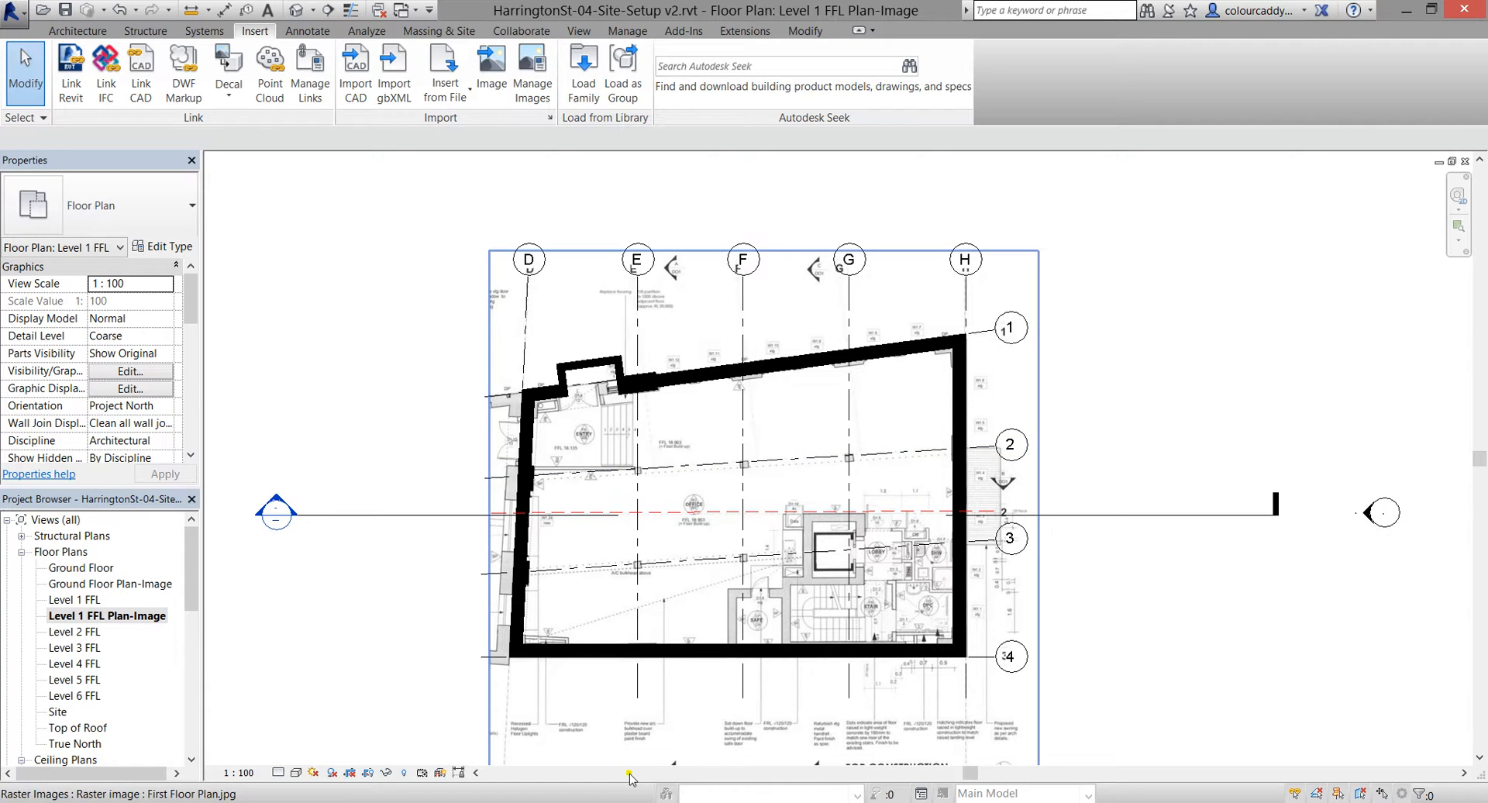
# Switch to AutoCAD and start a new drawing from the acadiso.dwt template
pyautogui.click(620, 802)
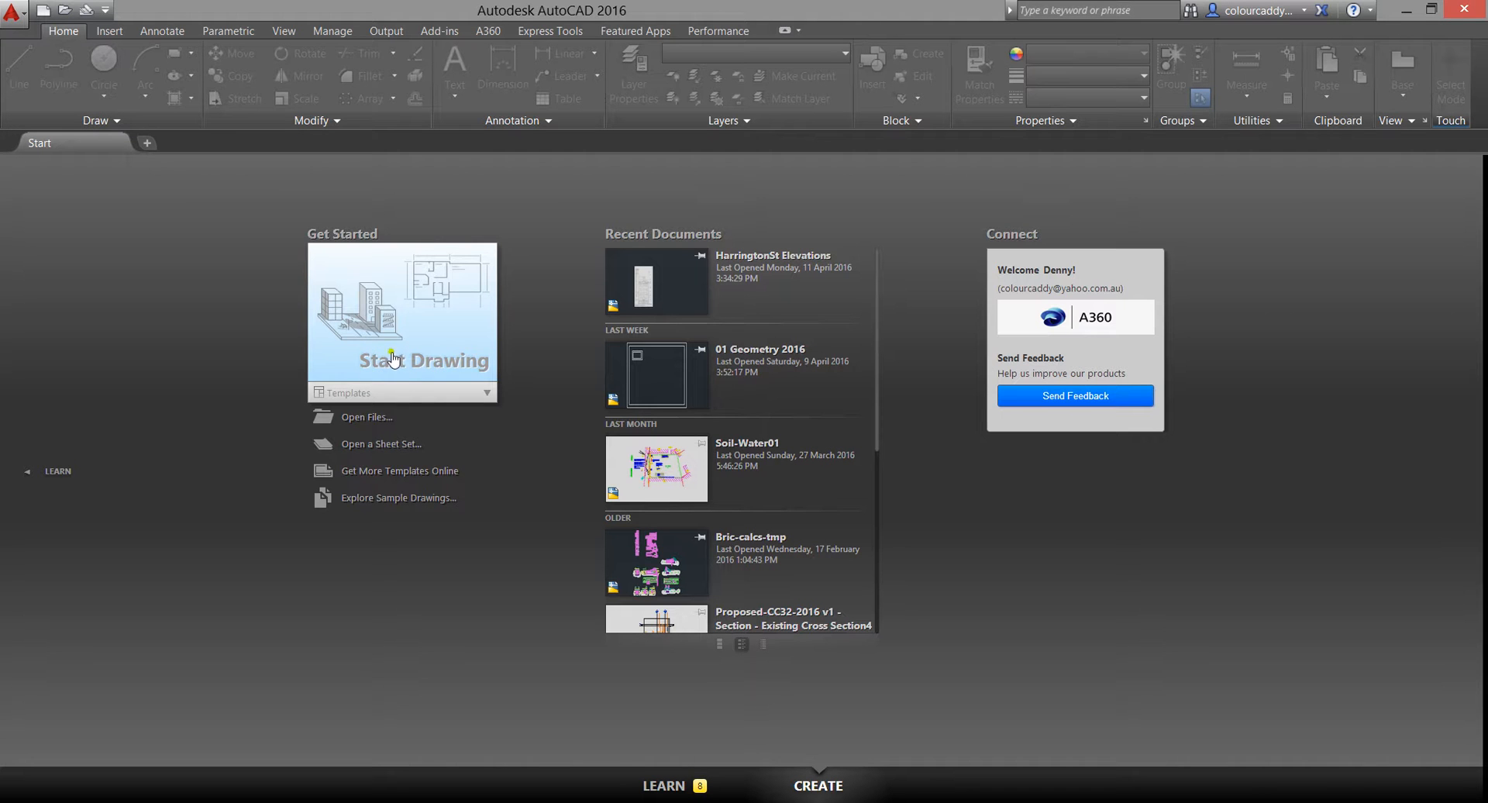
pyautogui.click(486, 395)
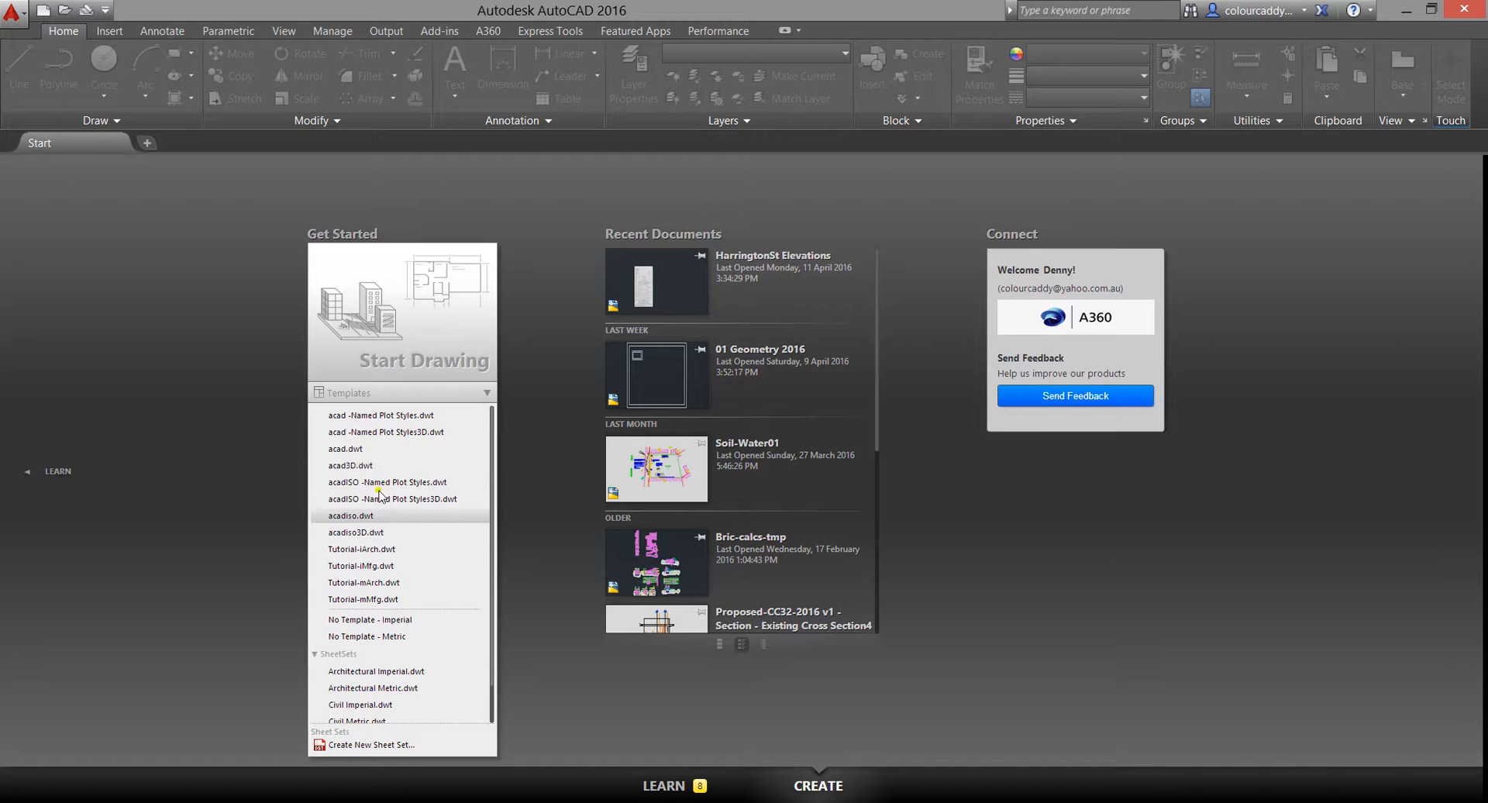
pyautogui.click(342, 516)
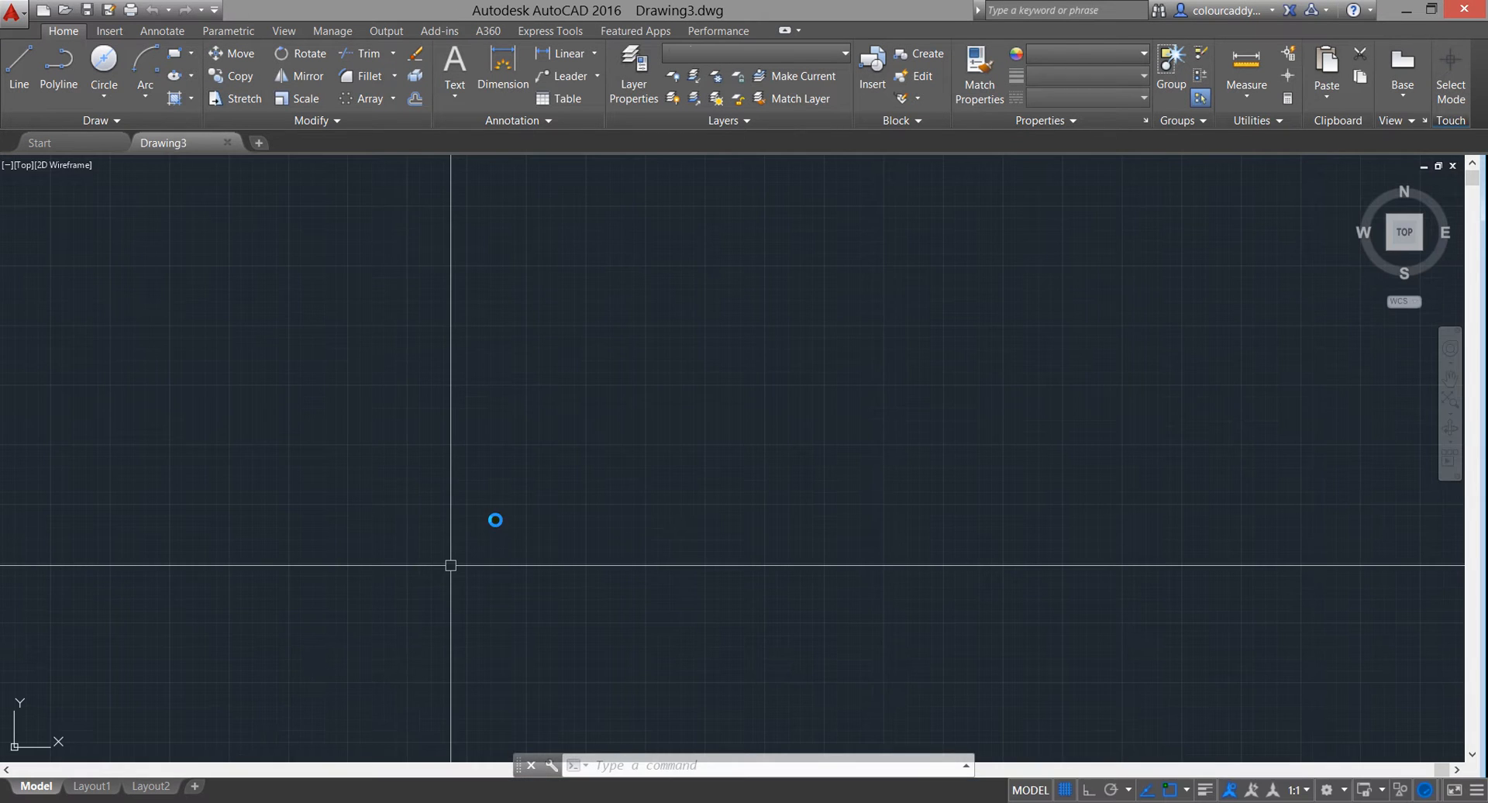
# Attach the image East-HarringtonSt Elevation.jpg from the Harrington folder at scale 10000, picking its insertion point in the drawing
pyautogui.click(110, 32)
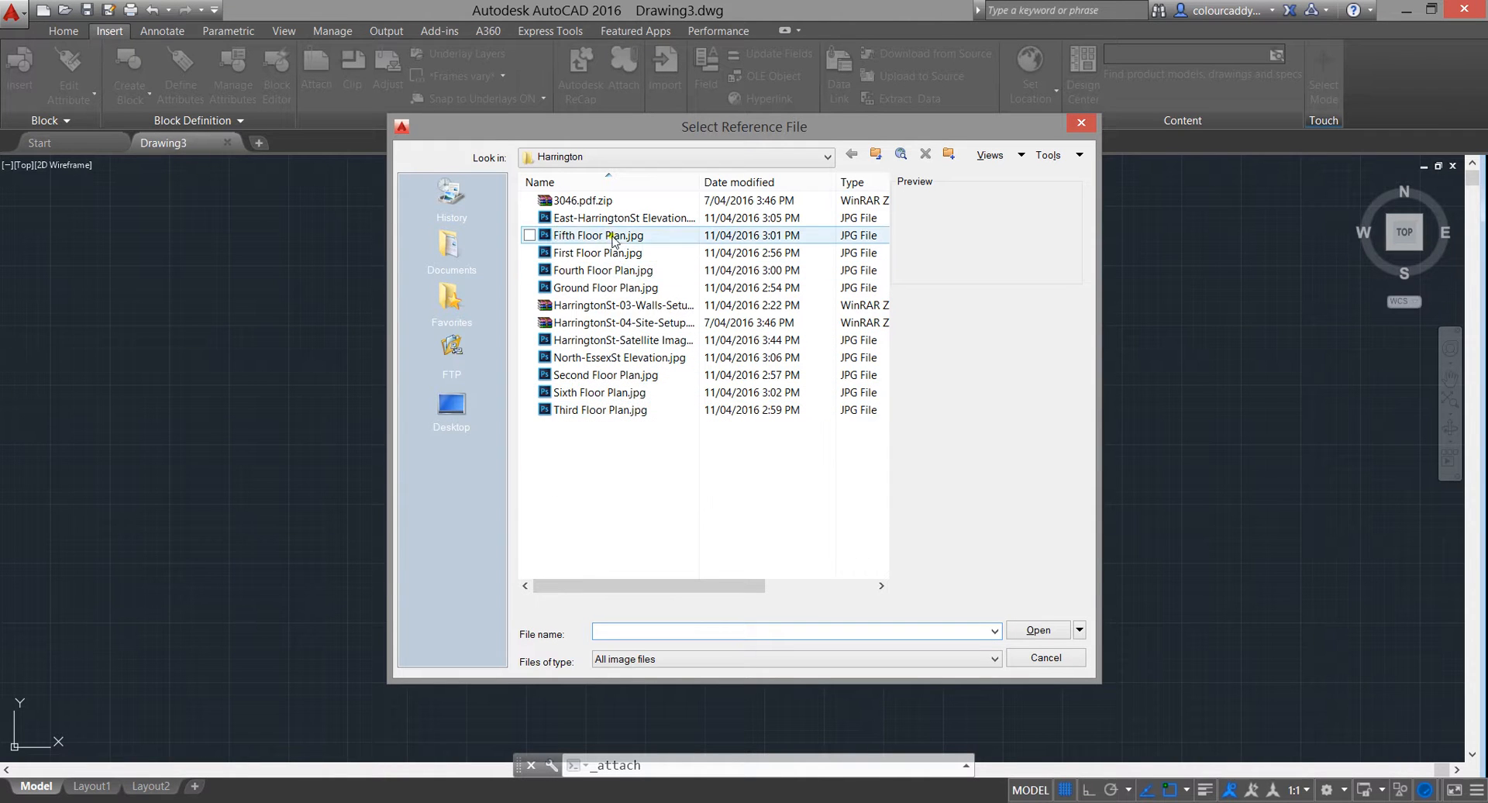
pyautogui.click(588, 221)
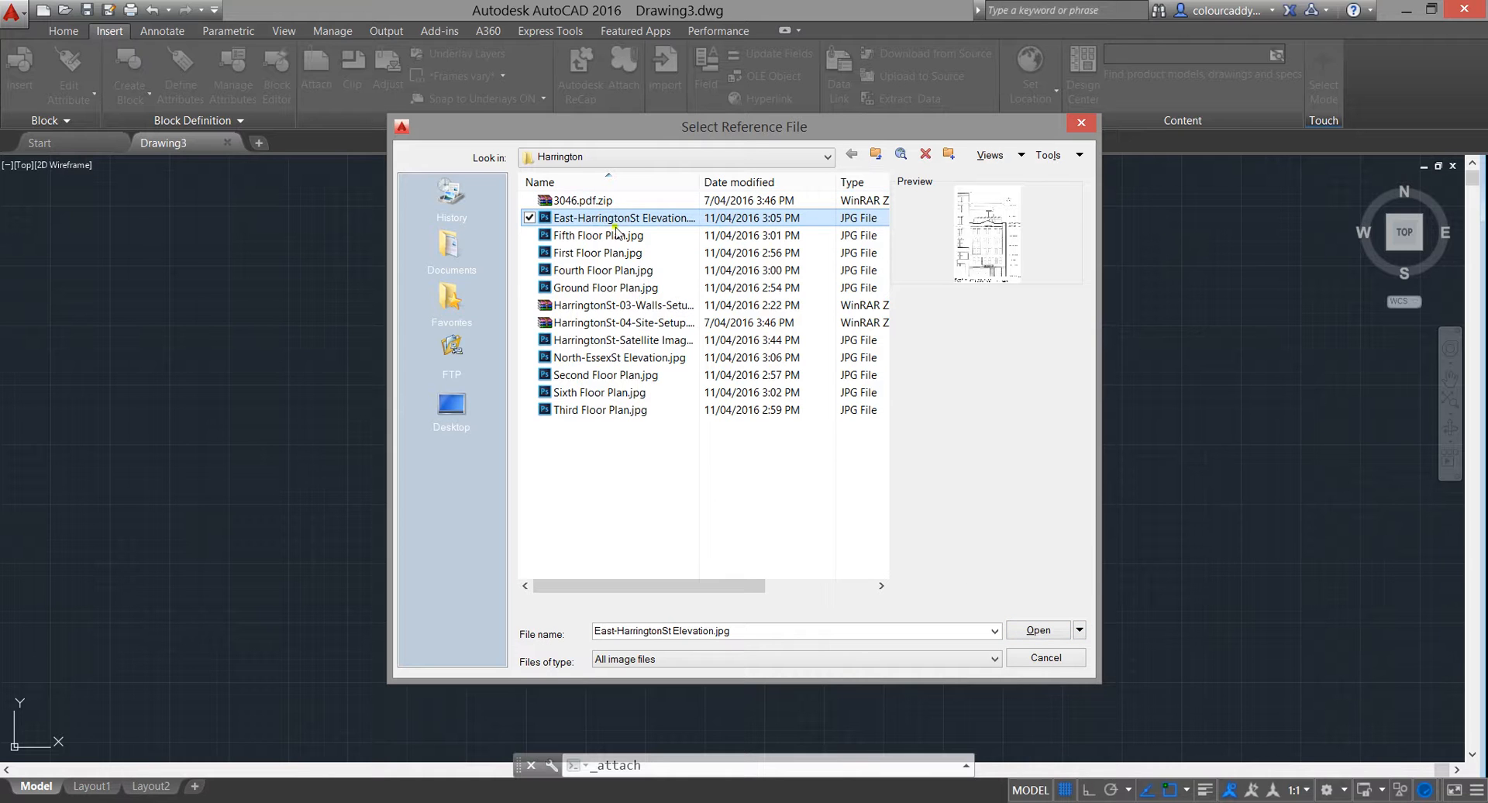
pyautogui.click(1037, 630)
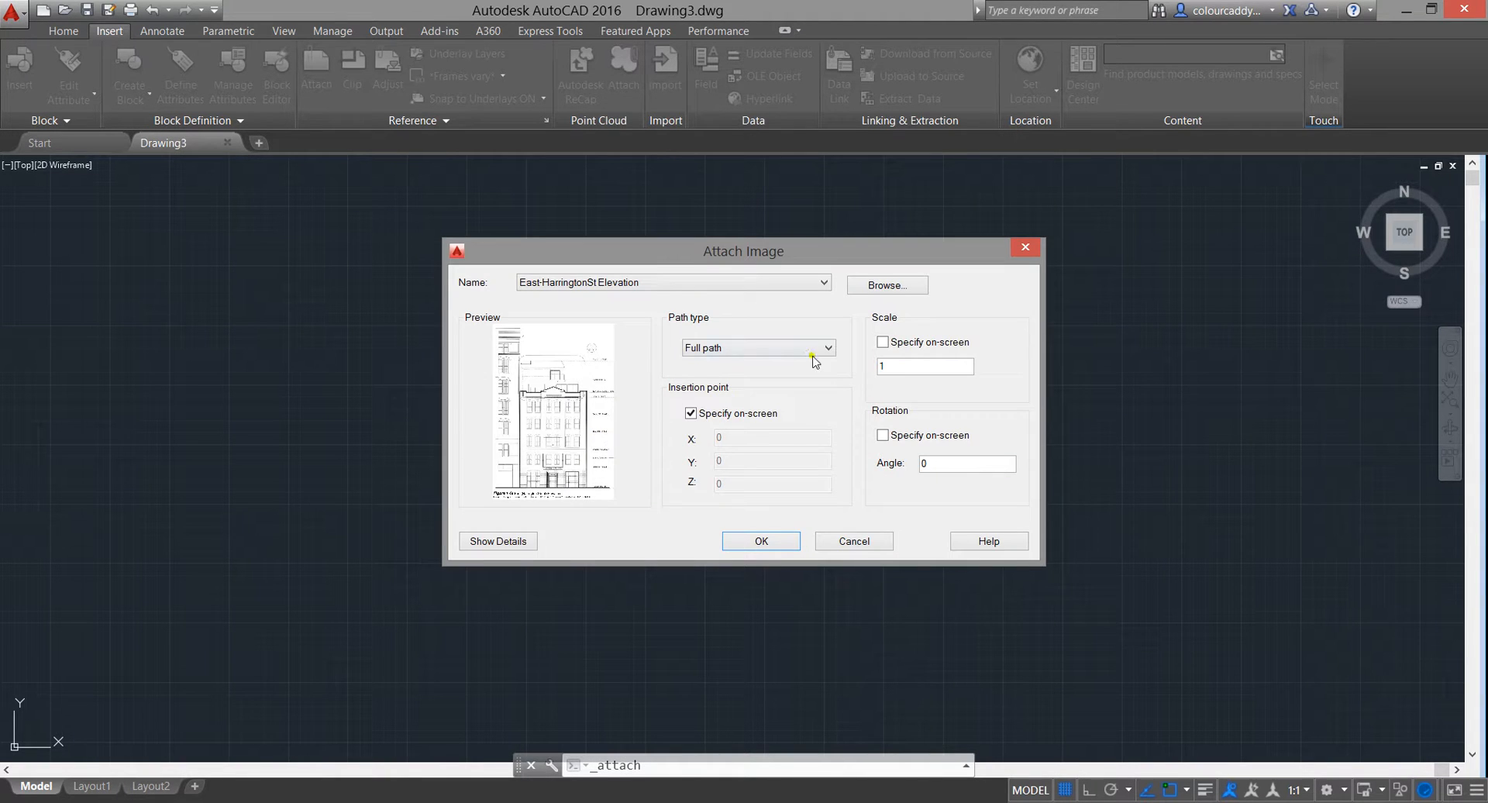
pyautogui.click(883, 342)
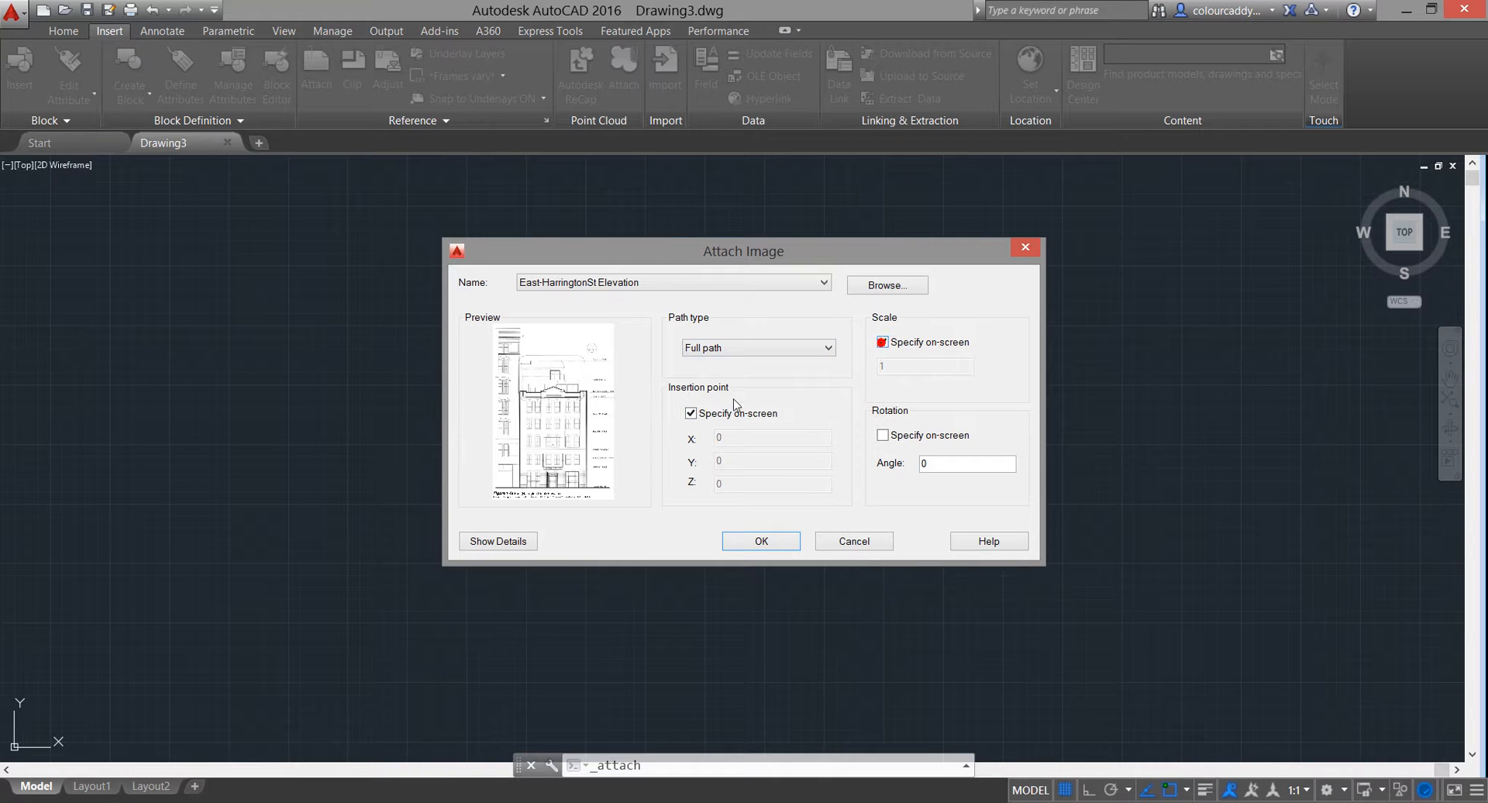
pyautogui.click(882, 342)
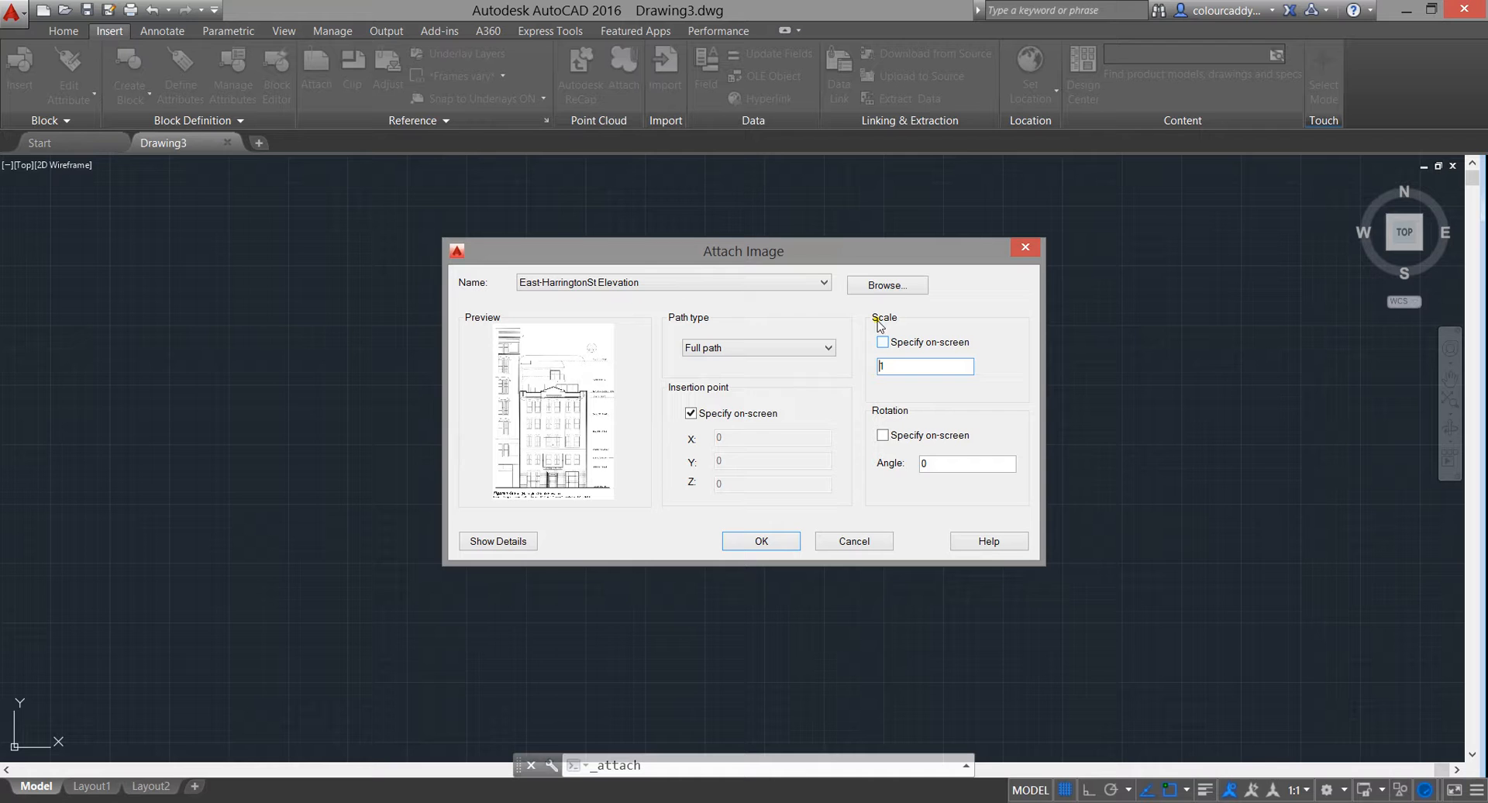
pyautogui.click(903, 365)
pyautogui.write('0000')
pyautogui.click(758, 541)
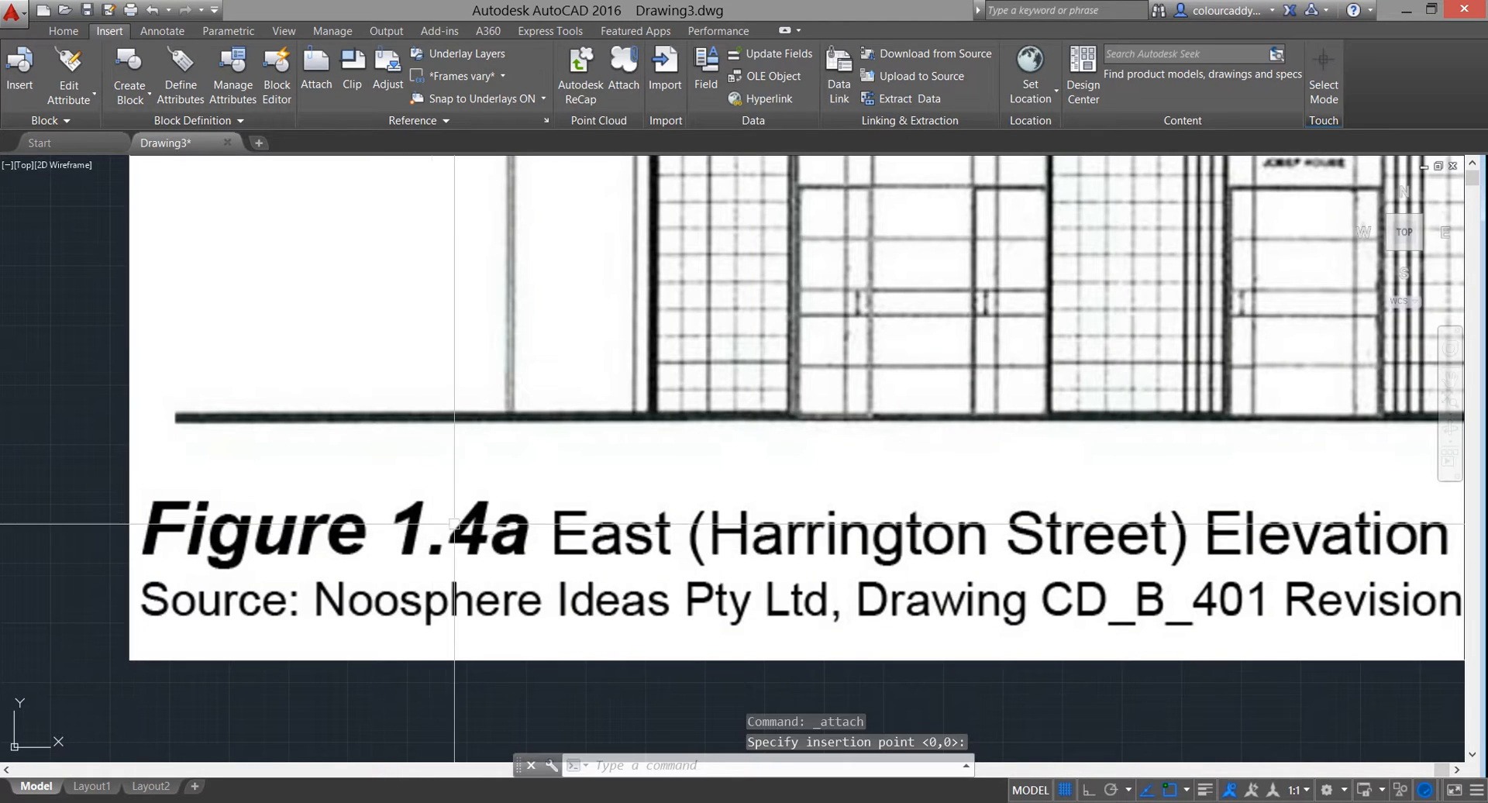
pyautogui.click(471, 508)
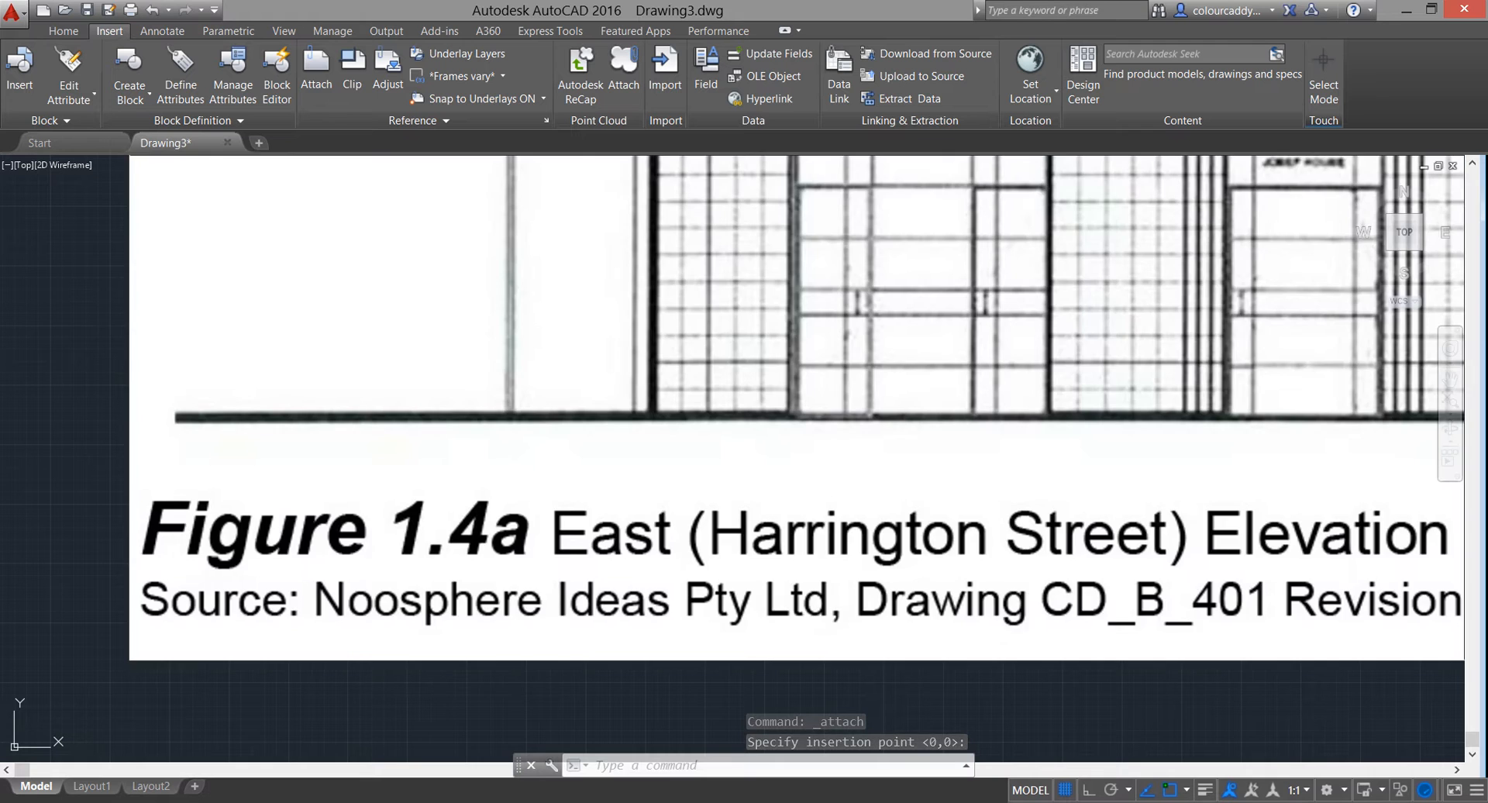
# Examine the elevation image as a whole and its Ground Floor and First FFL level marks up close
pyautogui.middleClick(471, 509)
pyautogui.middleClick(471, 508)
pyautogui.moveTo(758, 617); pyautogui.dragTo(537, 417, button='middle')
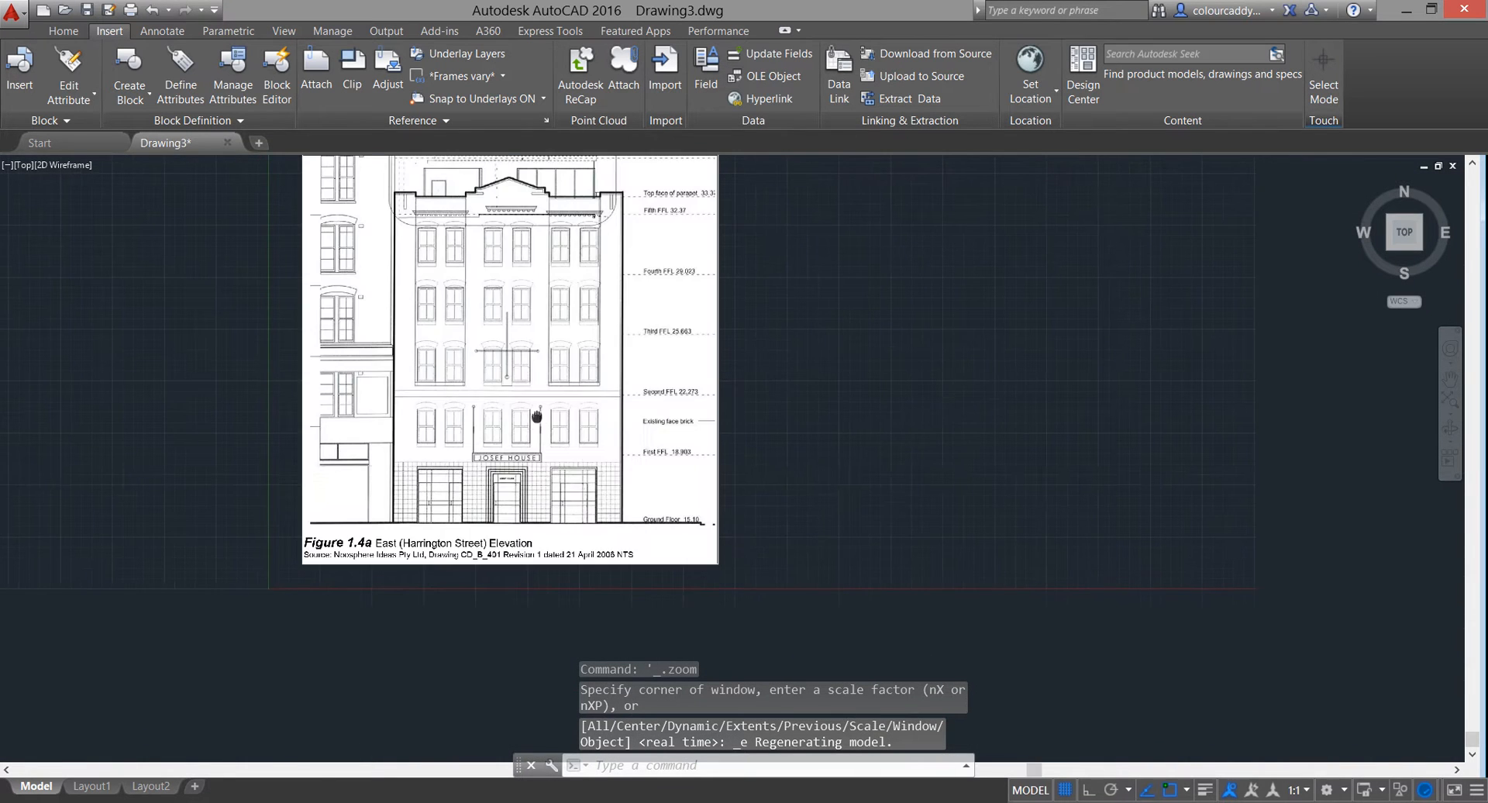
pyautogui.scroll(3, 758, 470)
pyautogui.moveTo(662, 535); pyautogui.dragTo(741, 448, button='middle')
pyautogui.scroll(2, 781, 480)
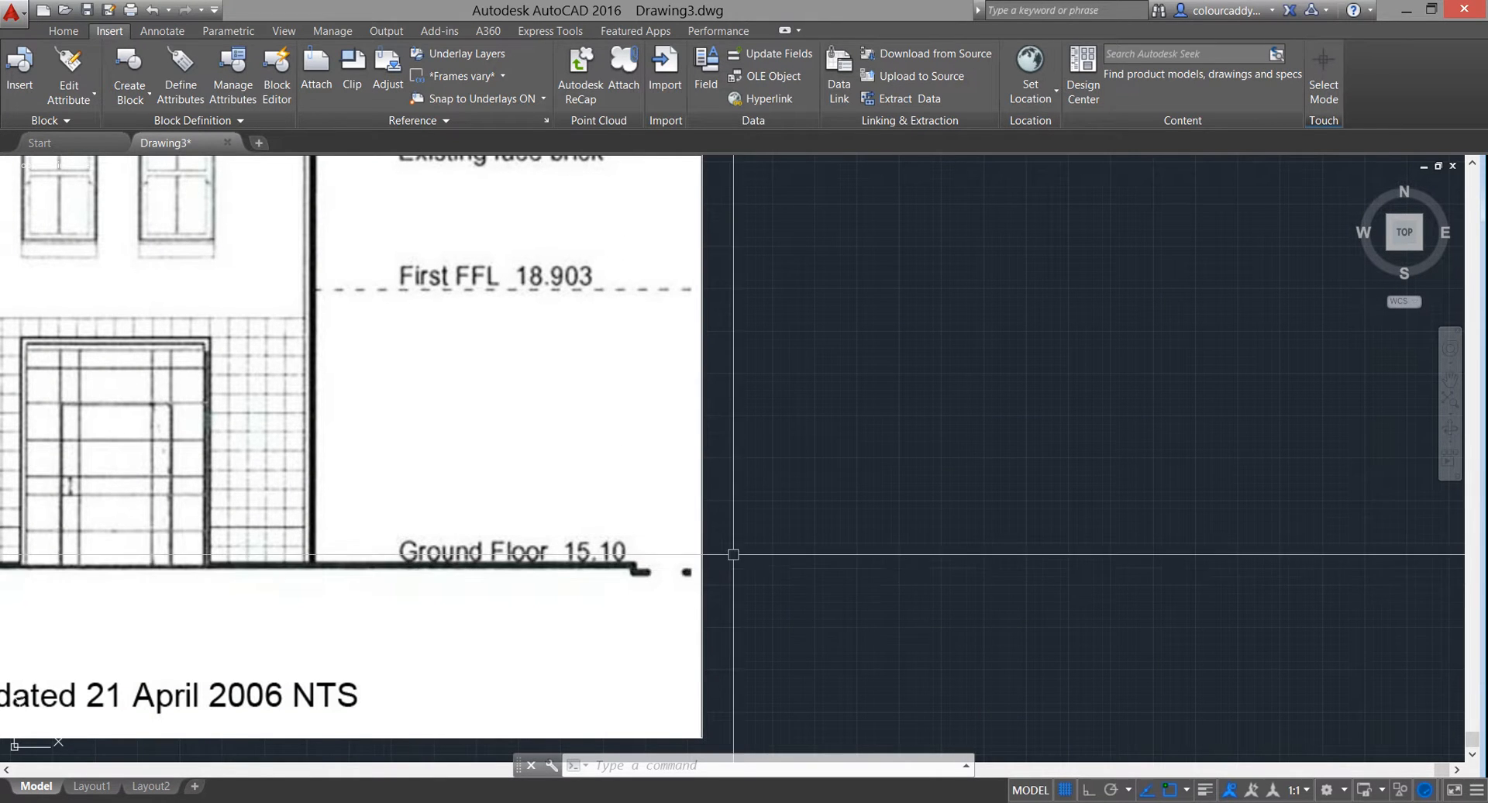
pyautogui.rightClick(695, 766)
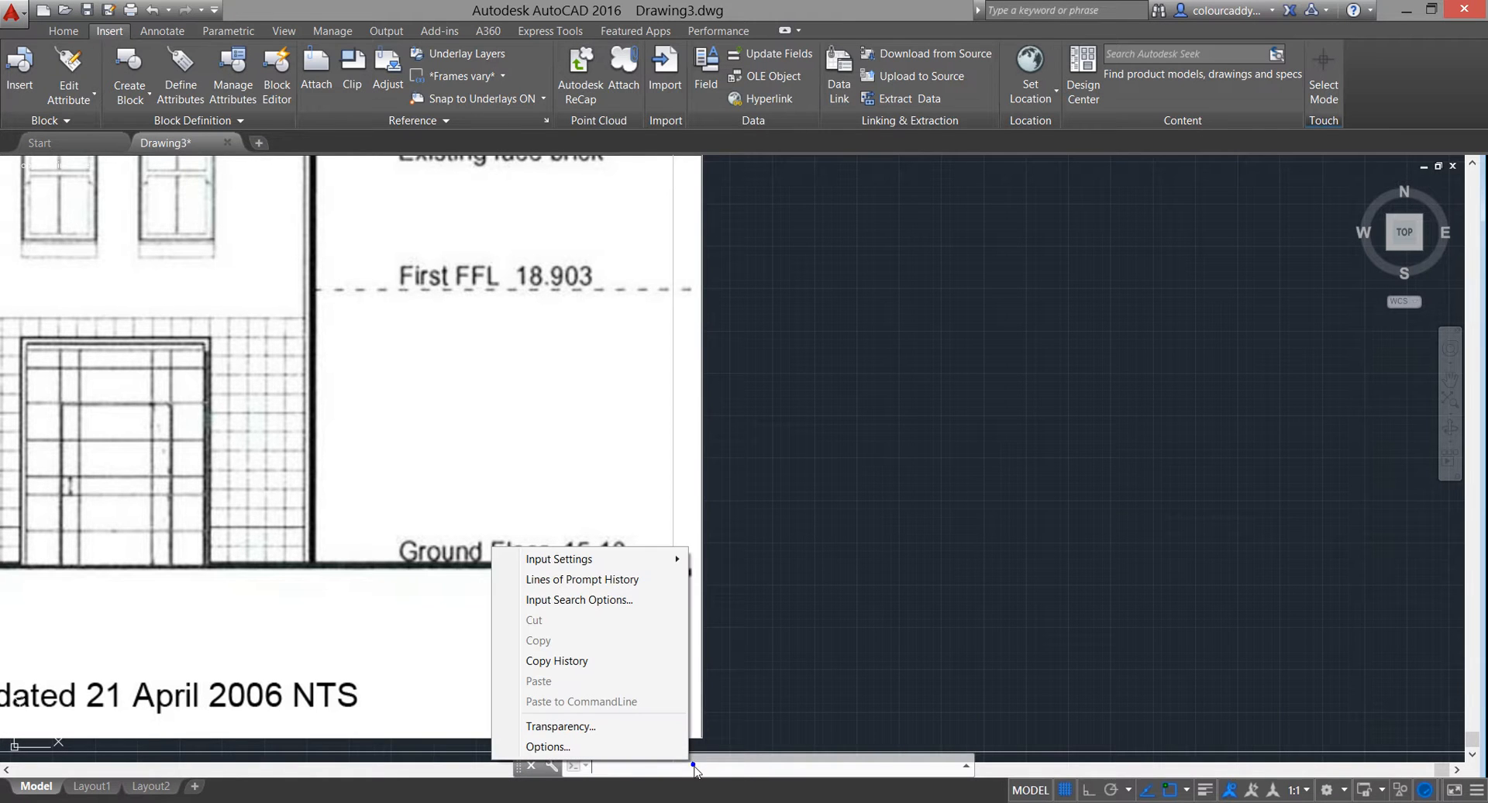
pyautogui.click(602, 749)
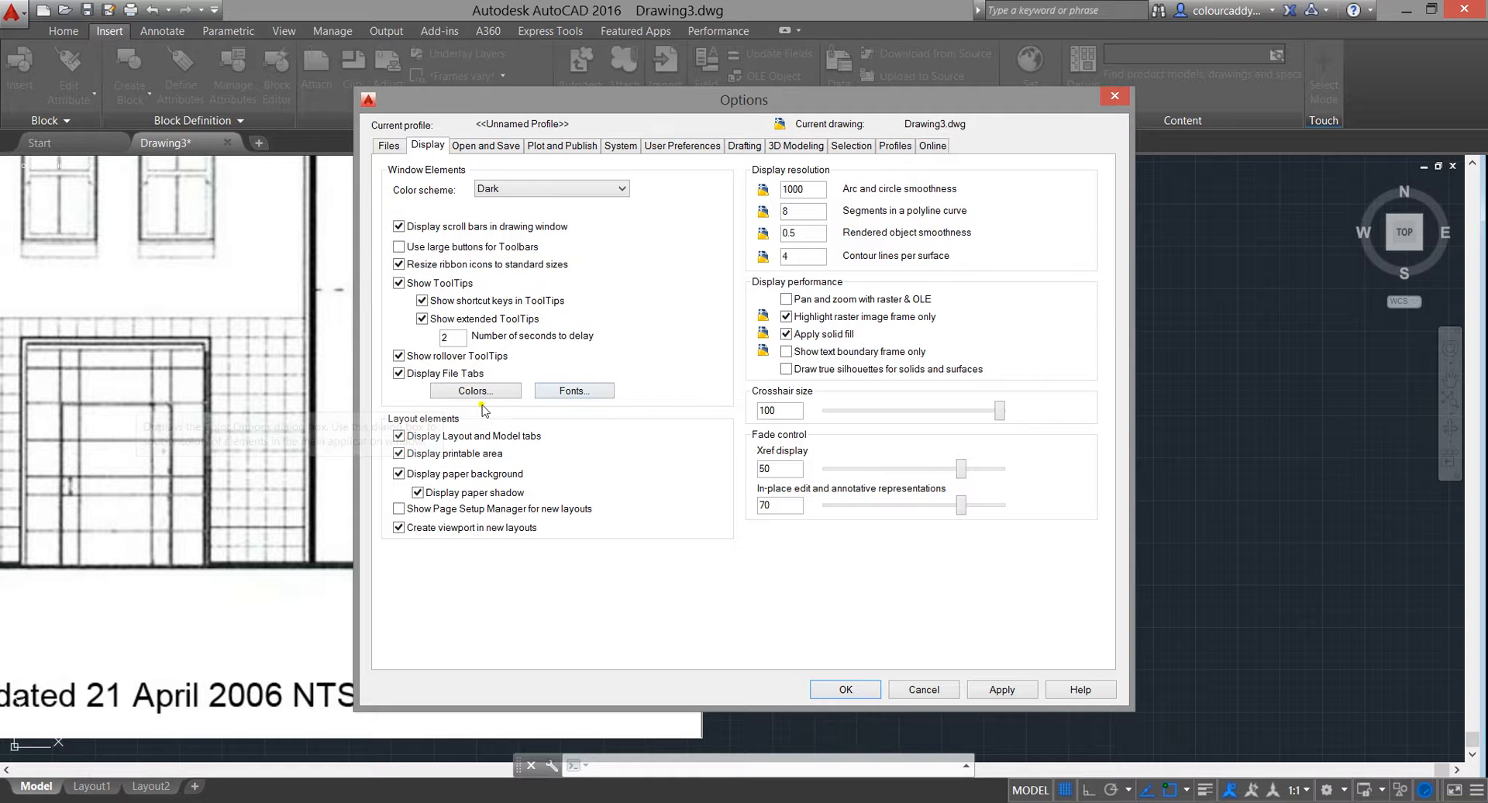
pyautogui.click(474, 390)
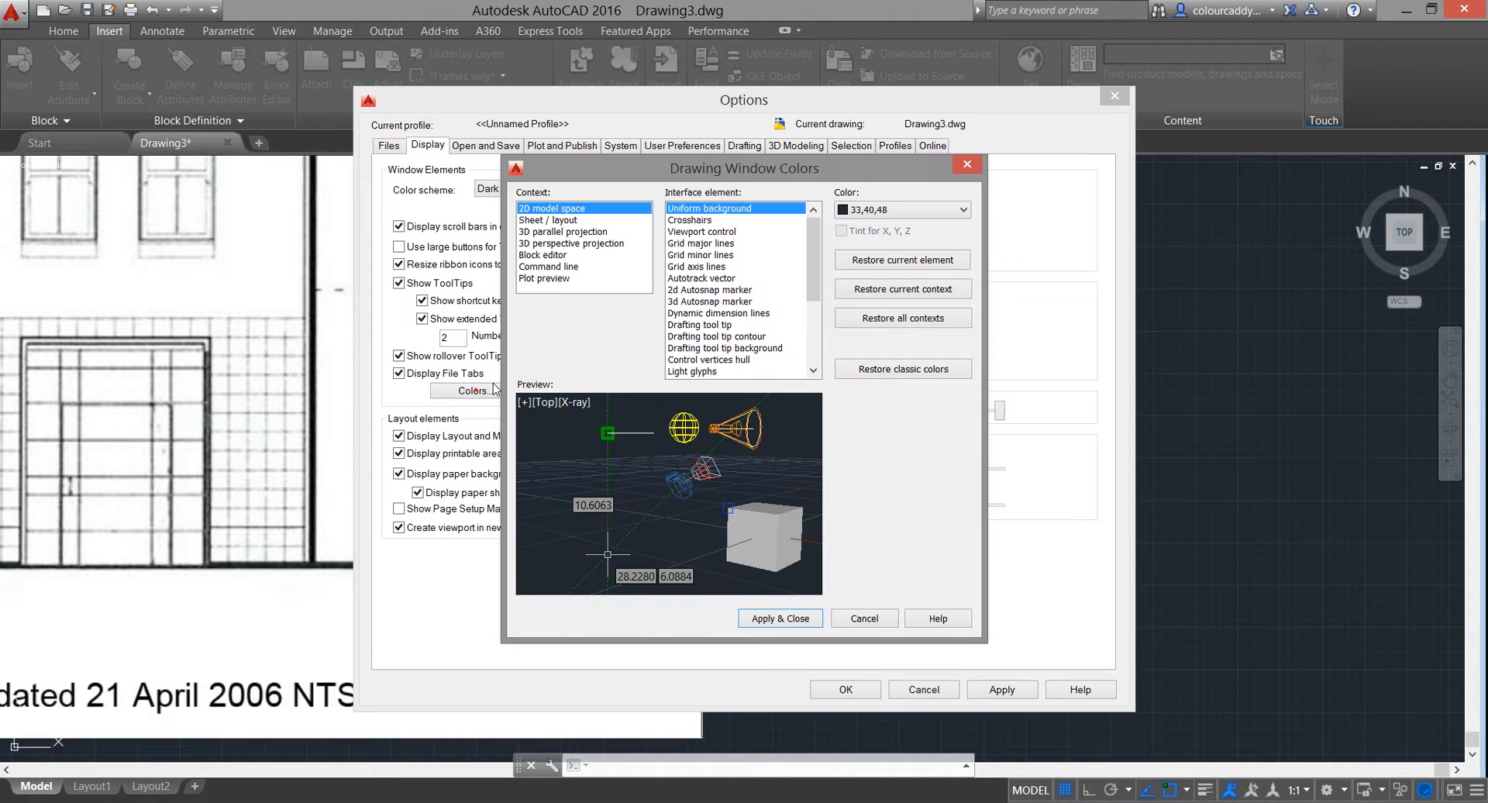
pyautogui.click(692, 221)
pyautogui.click(905, 211)
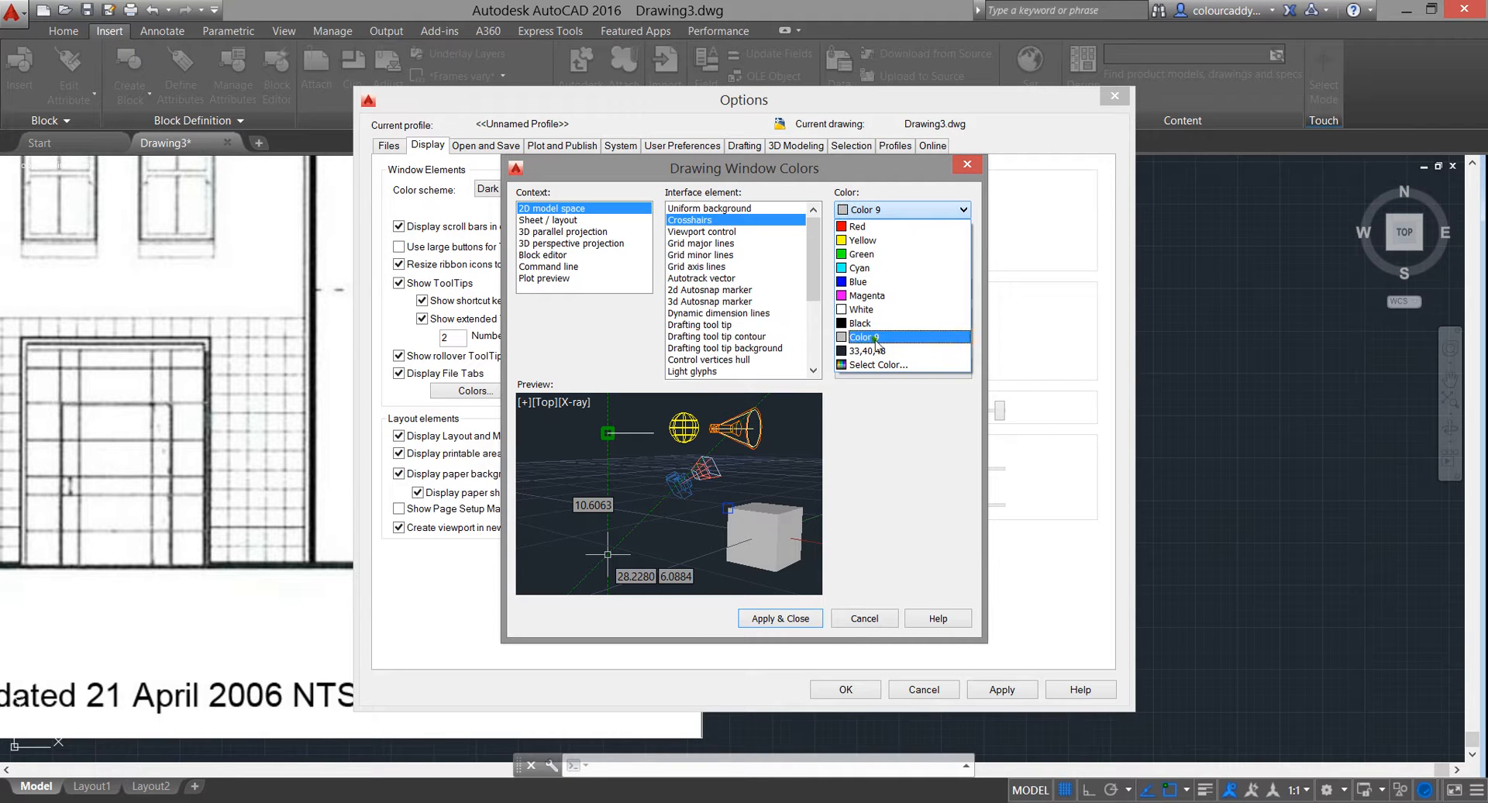
pyautogui.click(876, 365)
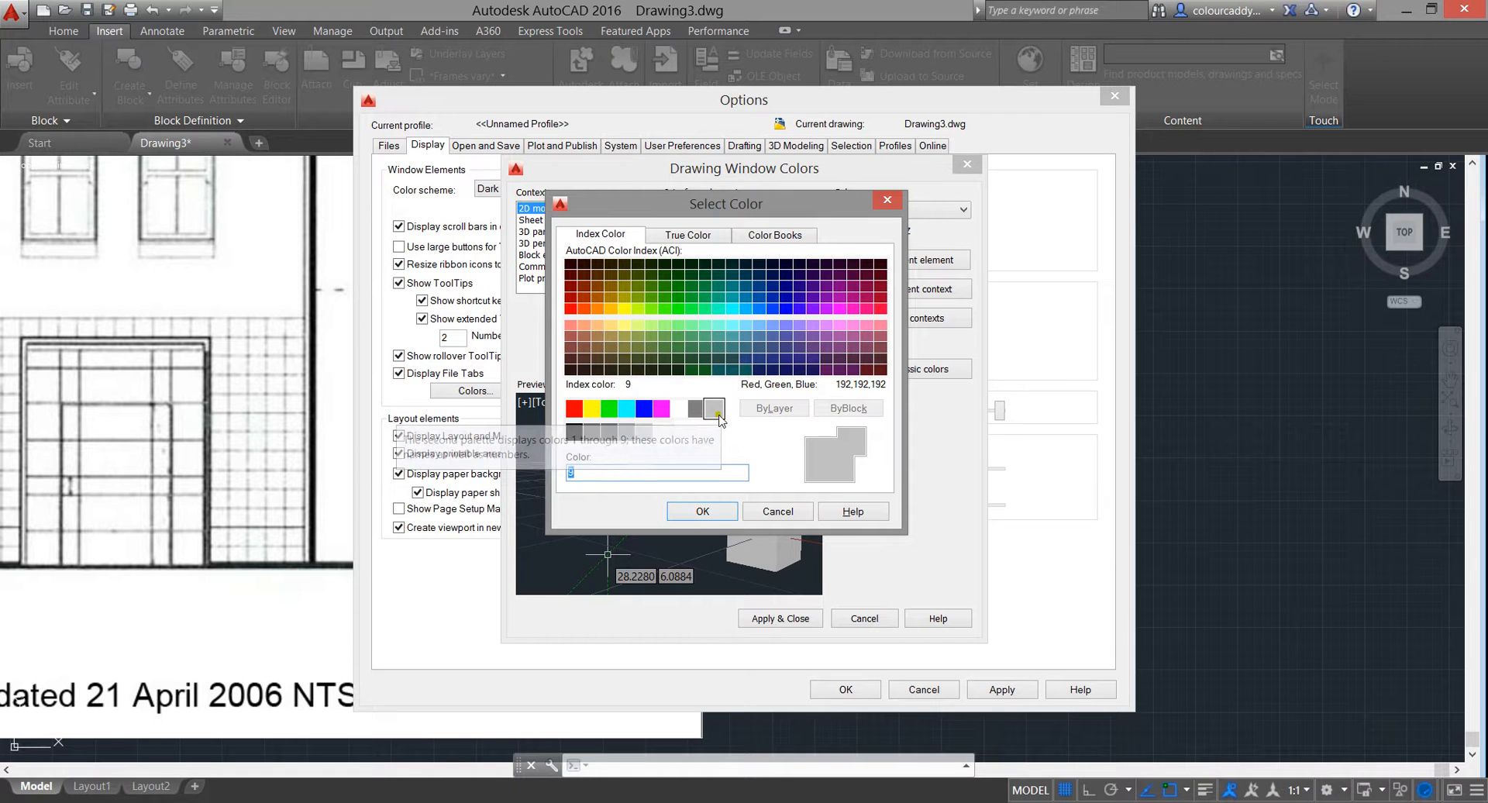
pyautogui.click(776, 512)
pyautogui.click(860, 618)
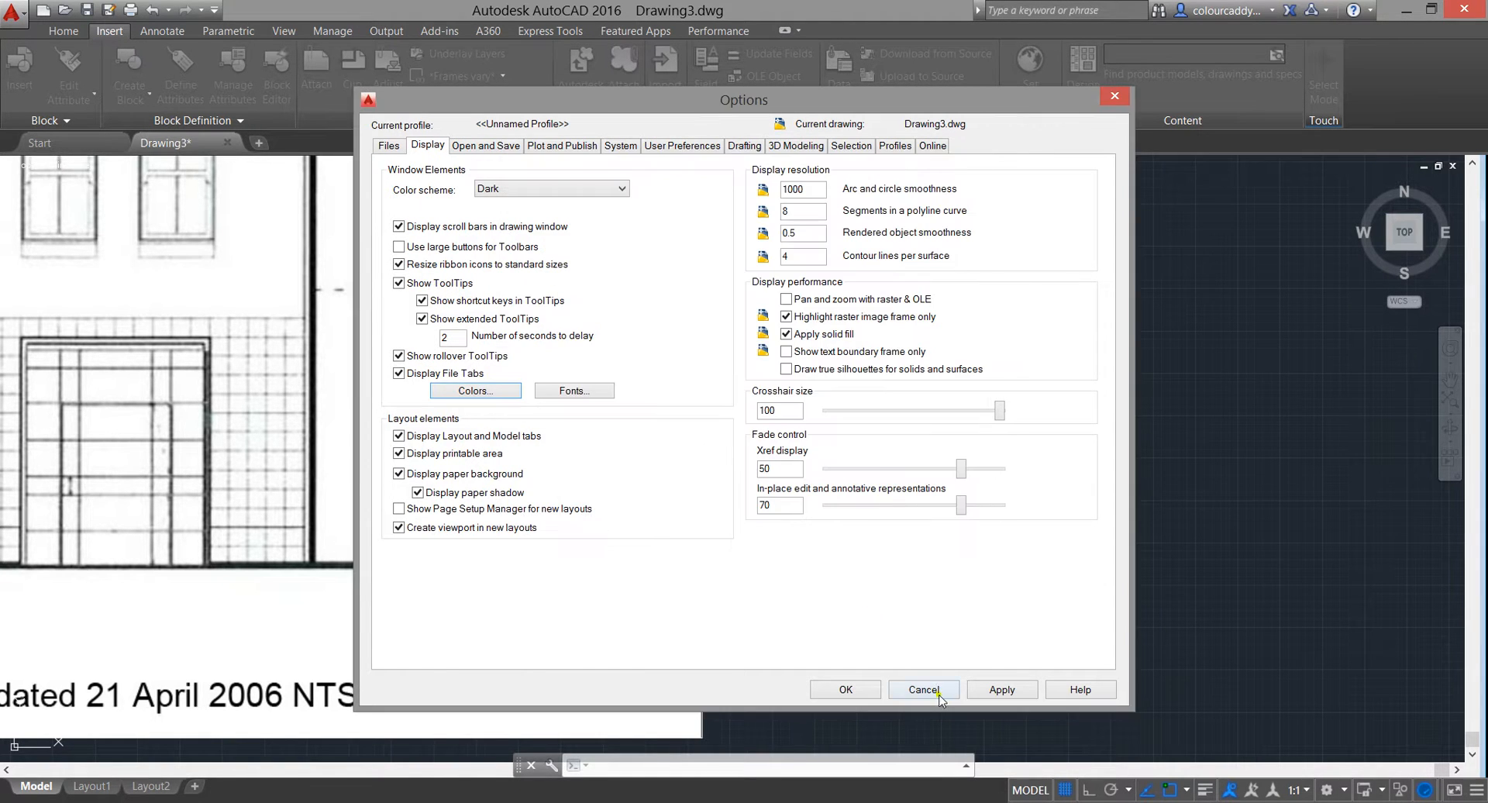
pyautogui.click(929, 689)
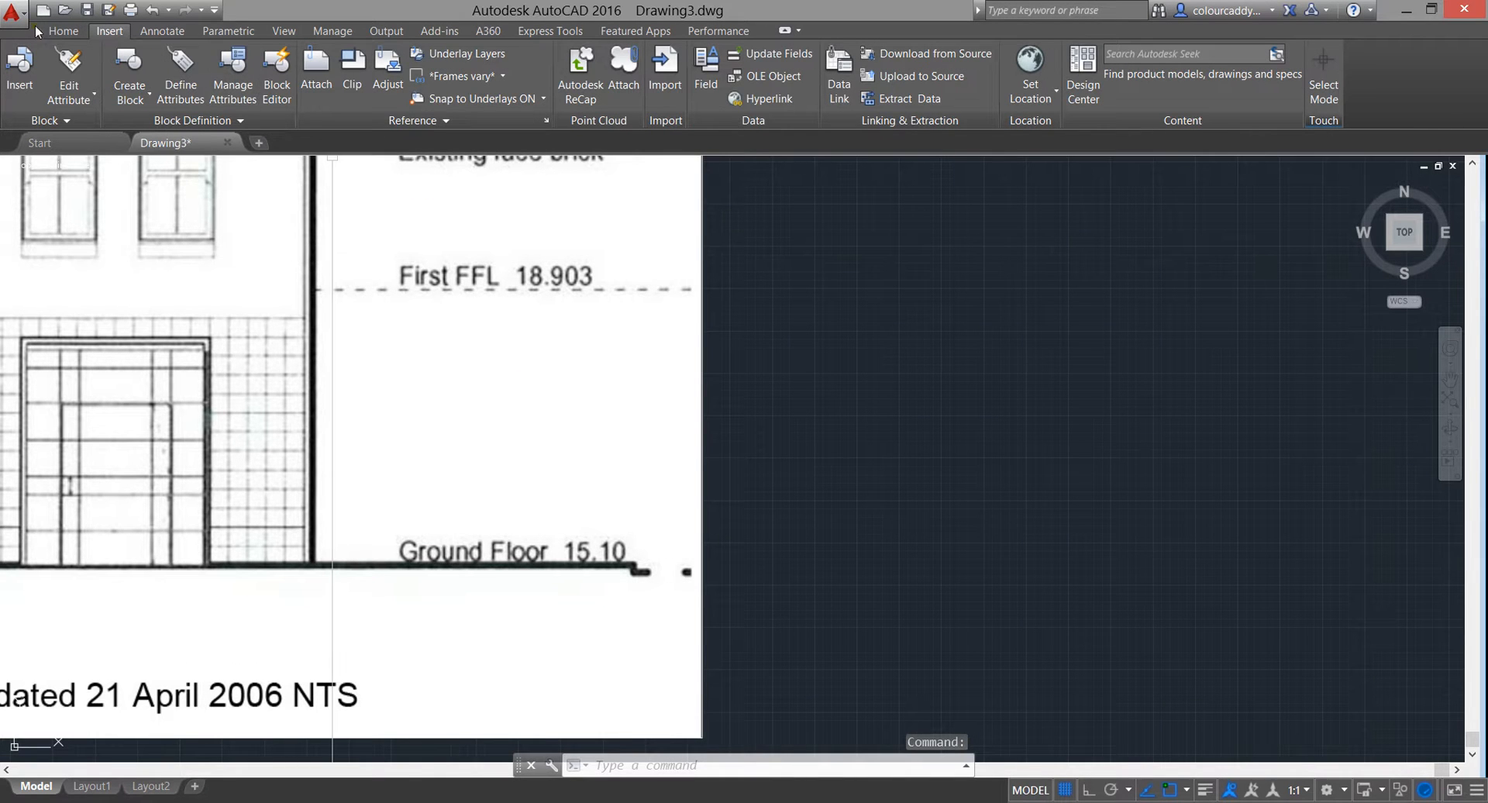
# Measure the vertical distance between the Ground Floor and First FFL level lines beside the image, with Ortho on
pyautogui.click(61, 33)
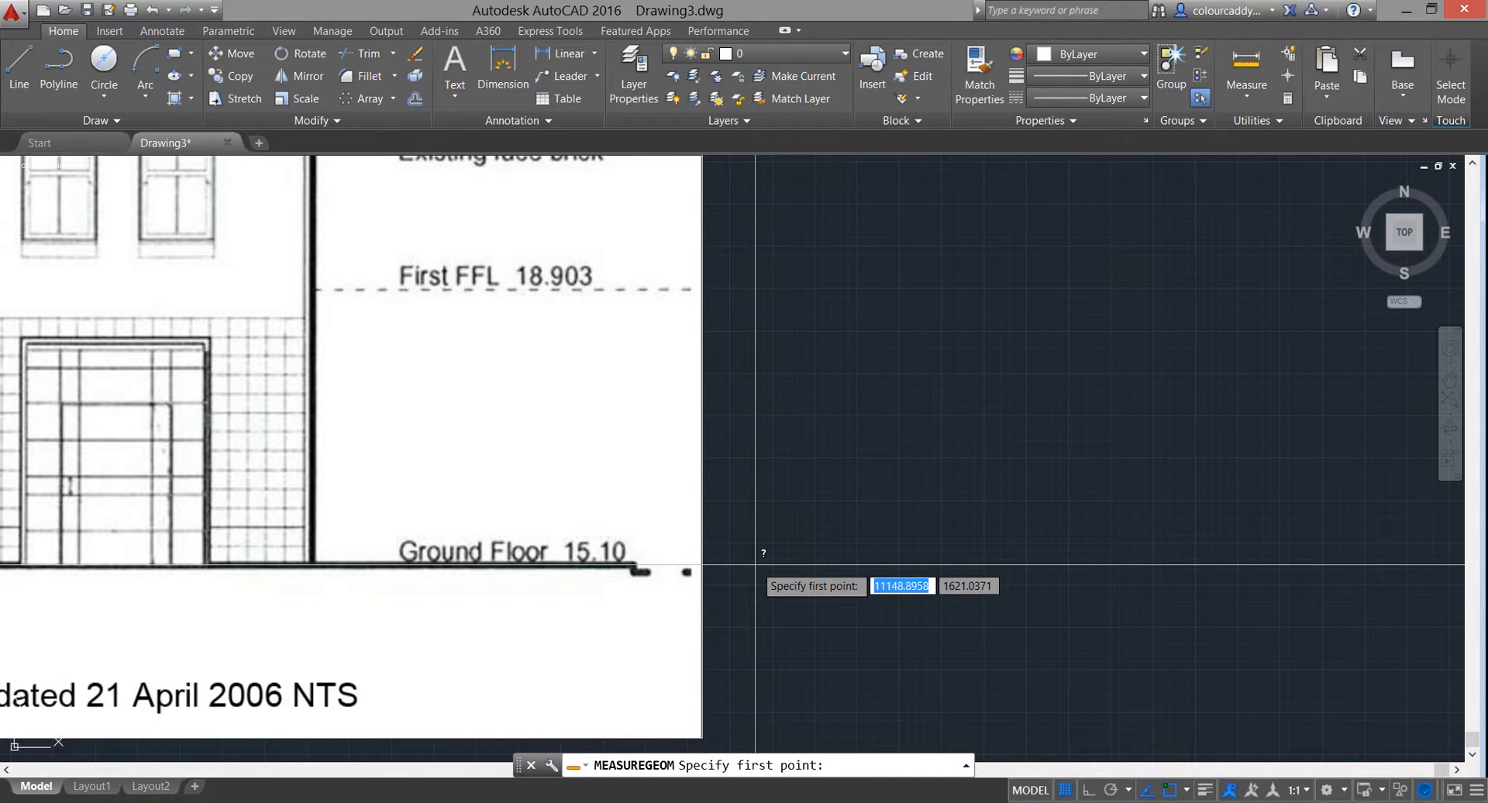
pyautogui.click(755, 564)
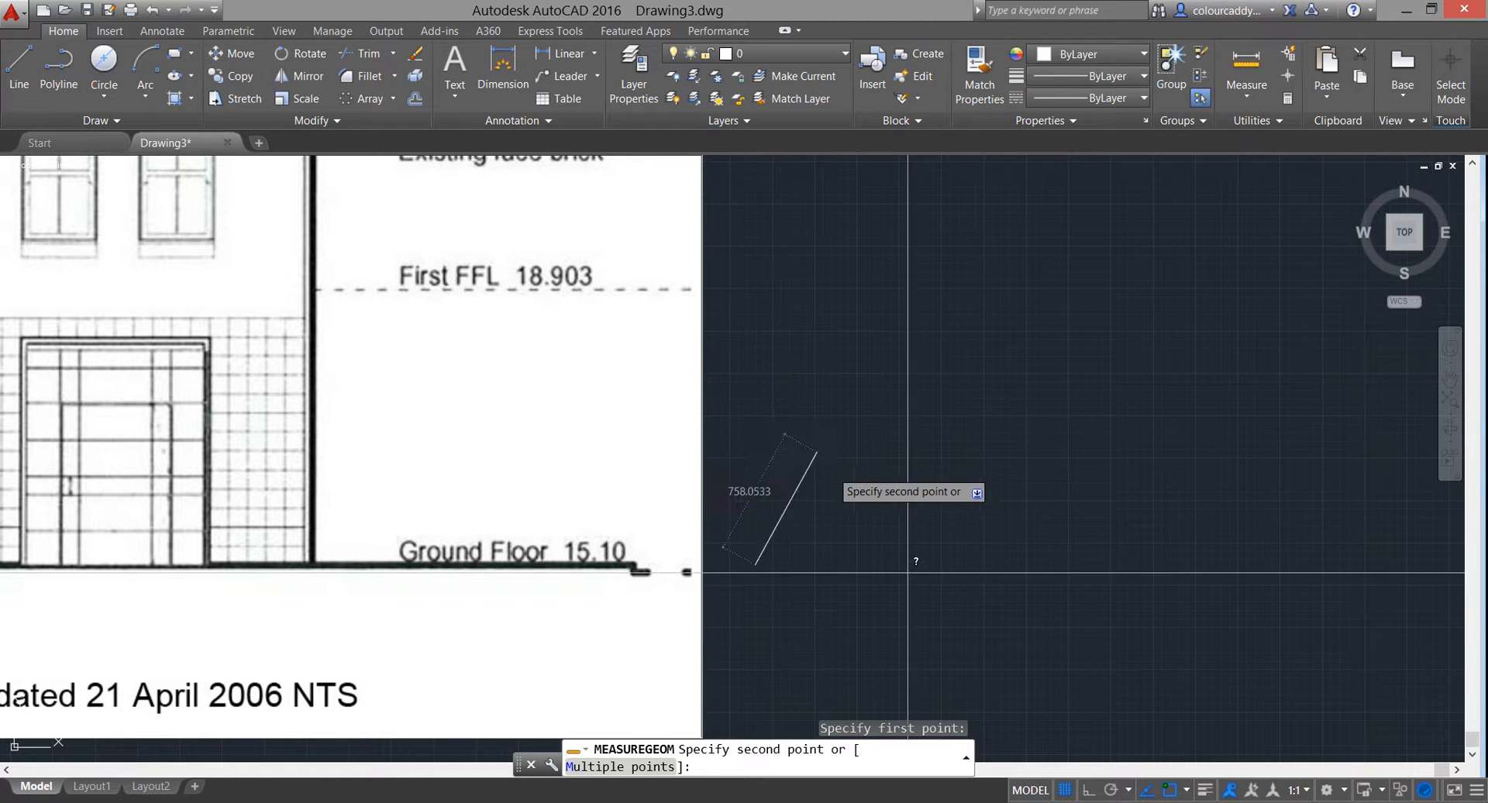
pyautogui.click(1087, 790)
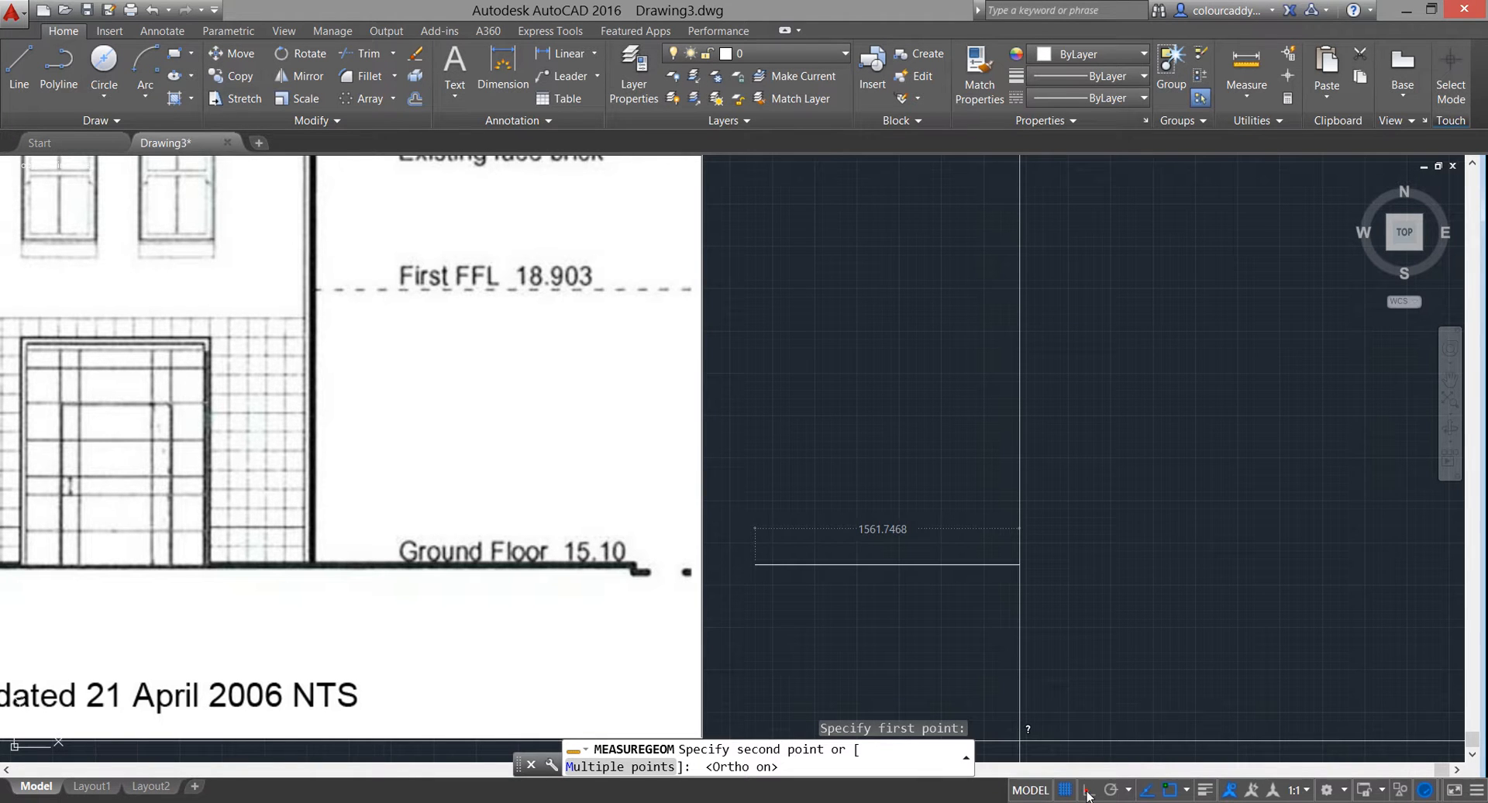
pyautogui.click(754, 290)
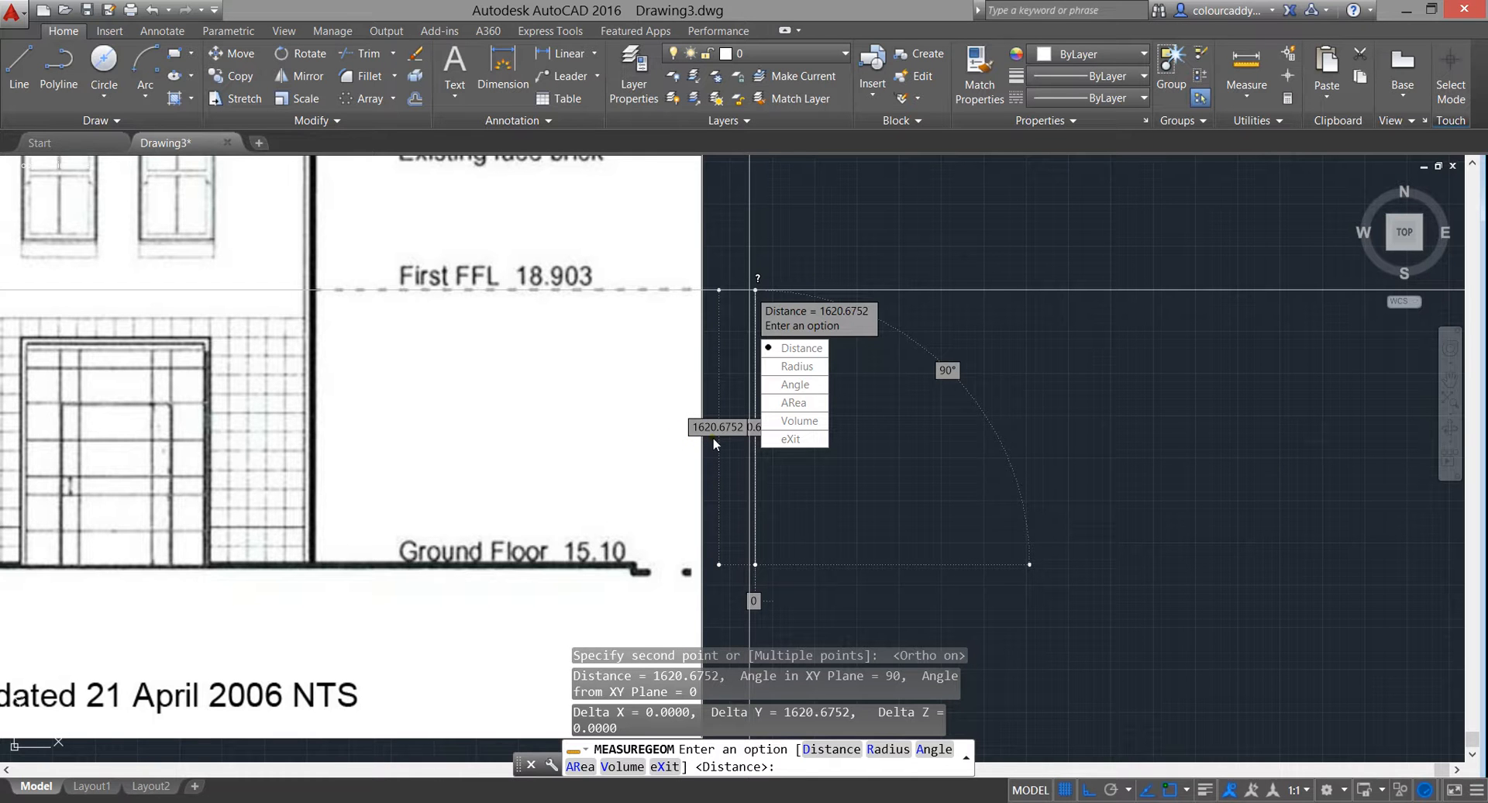
pyautogui.press('Return')
pyautogui.press('Escape')
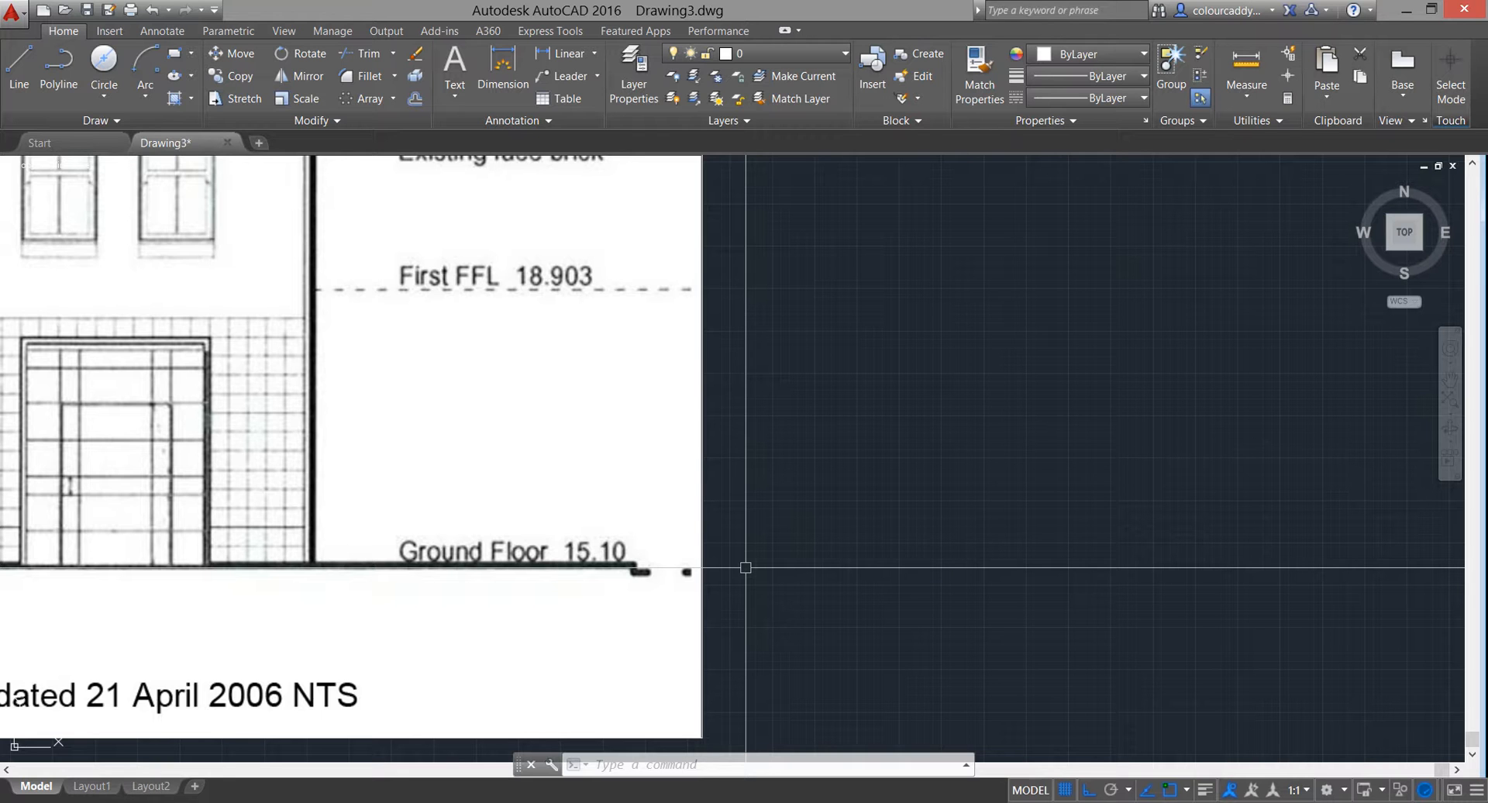
pyautogui.write('cal')
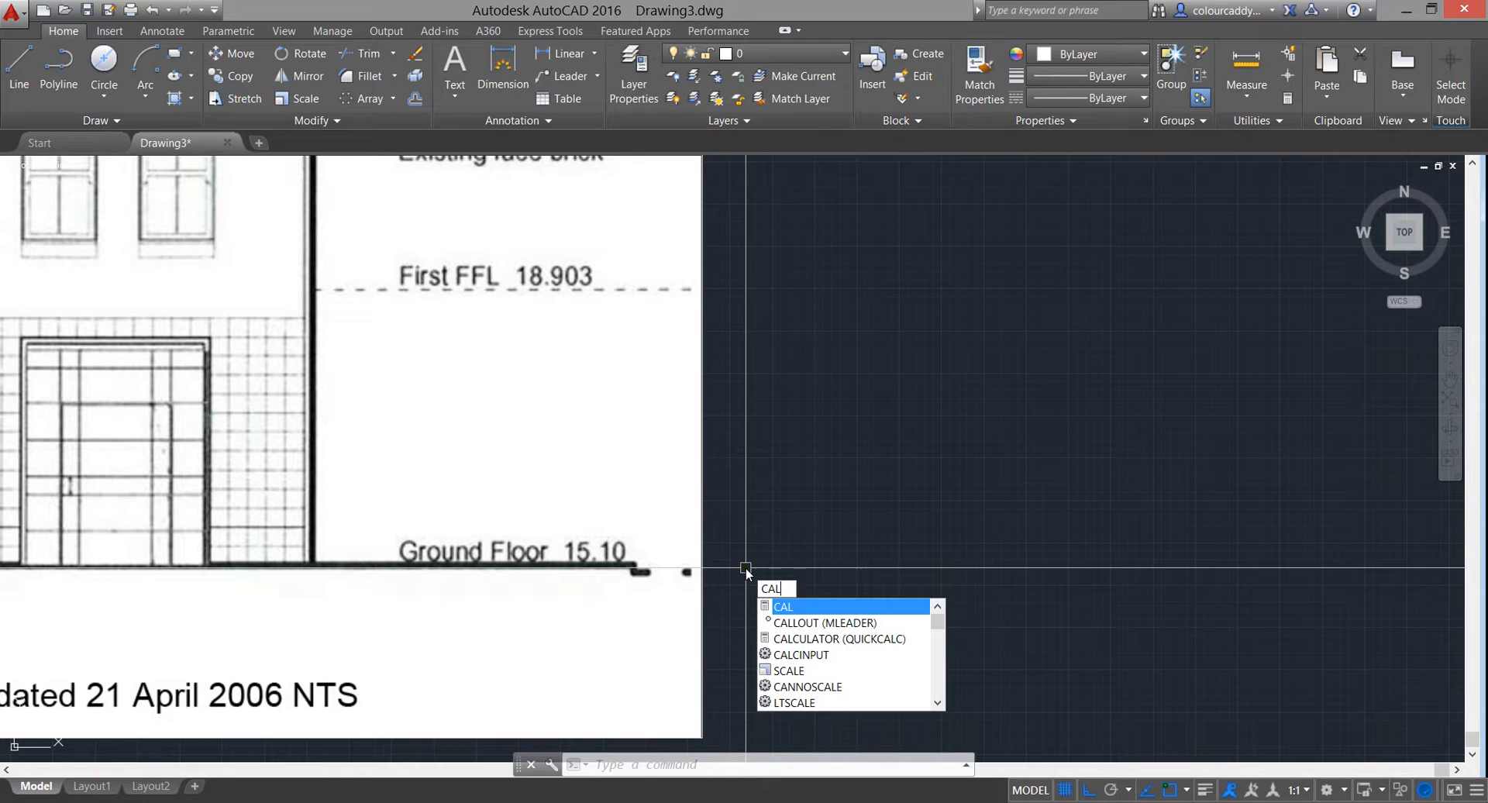
pyautogui.press('Return')
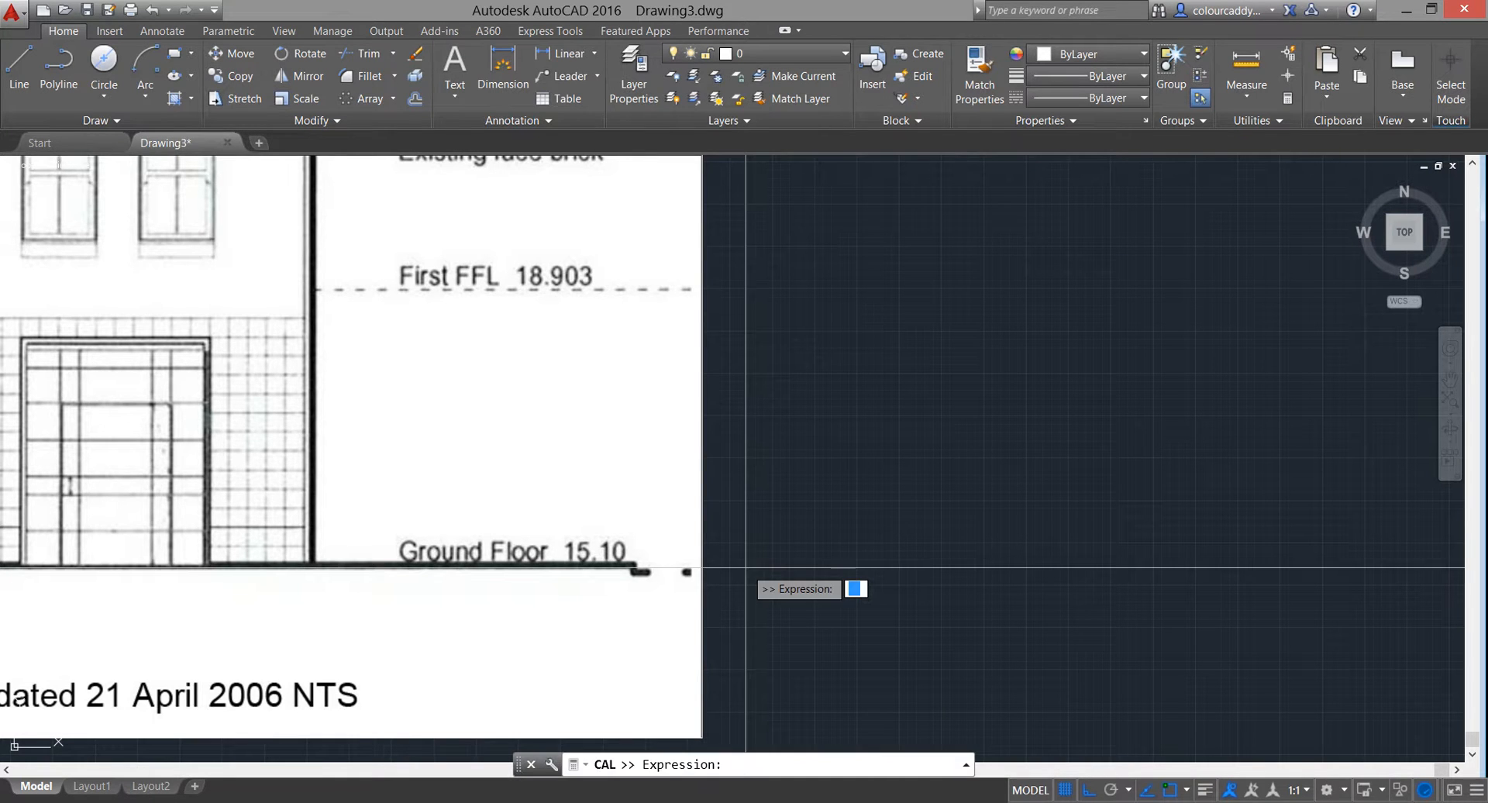
pyautogui.write('18903-15100')
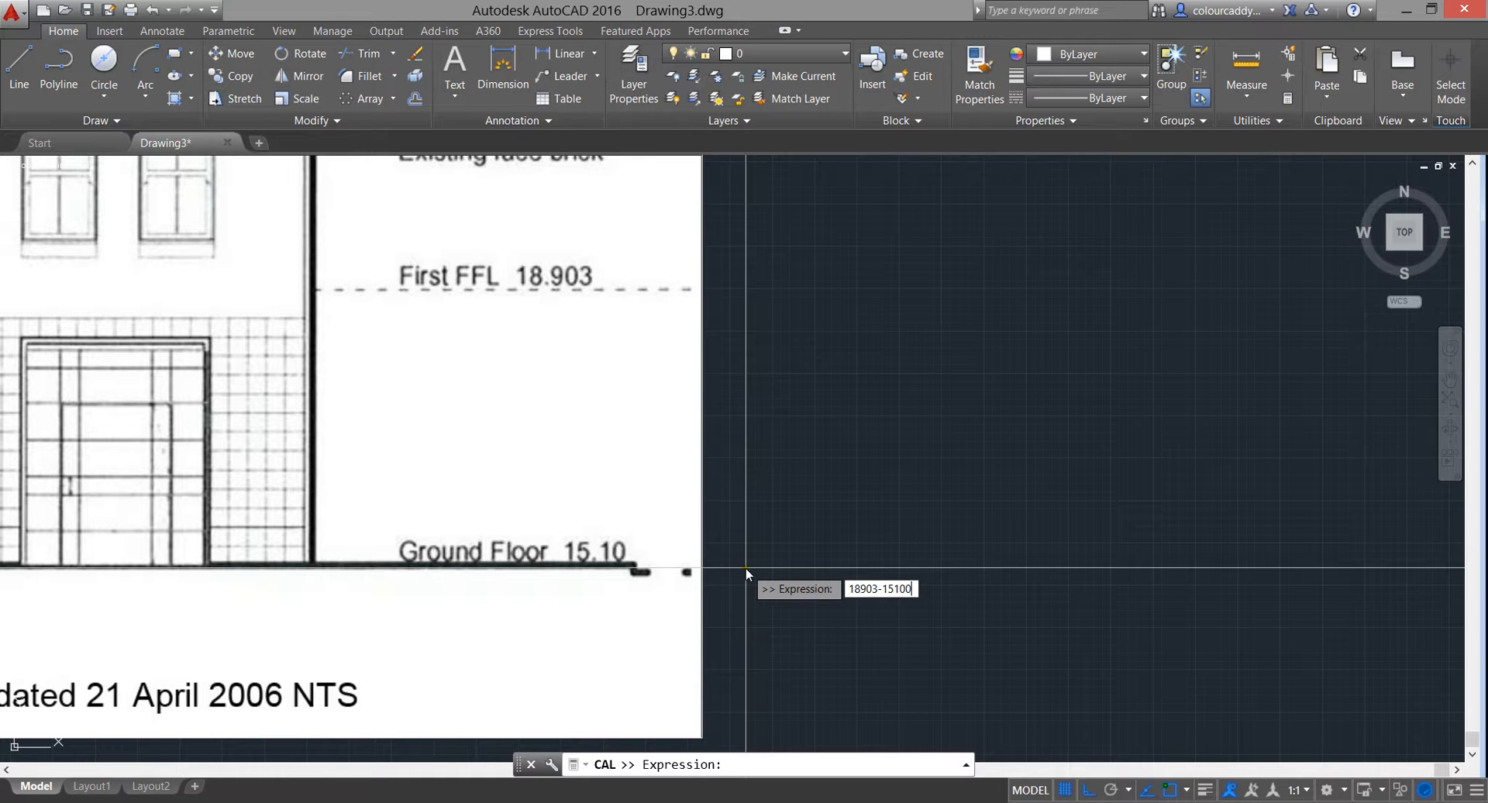
pyautogui.press('Return')
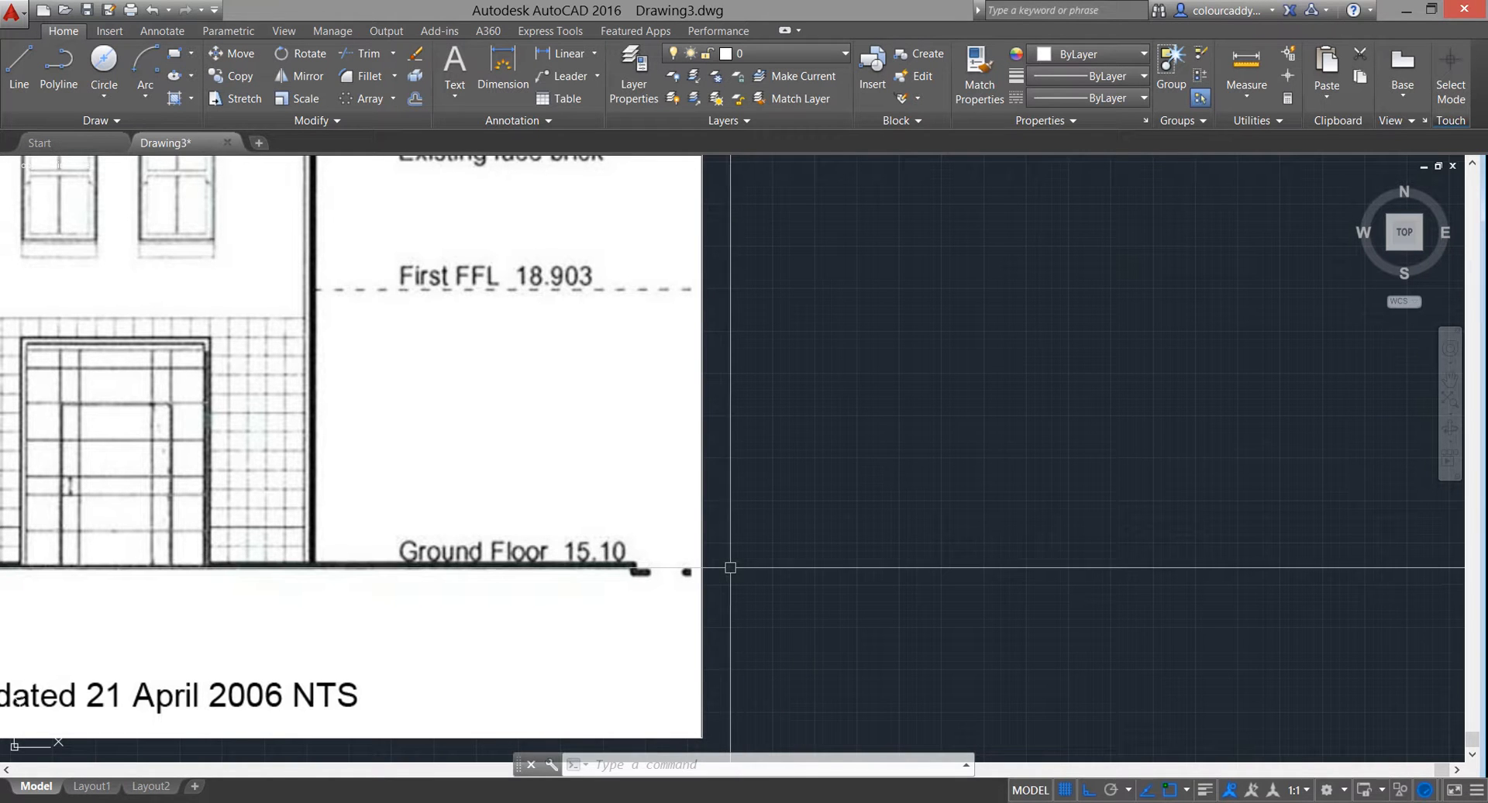
pyautogui.click(966, 764)
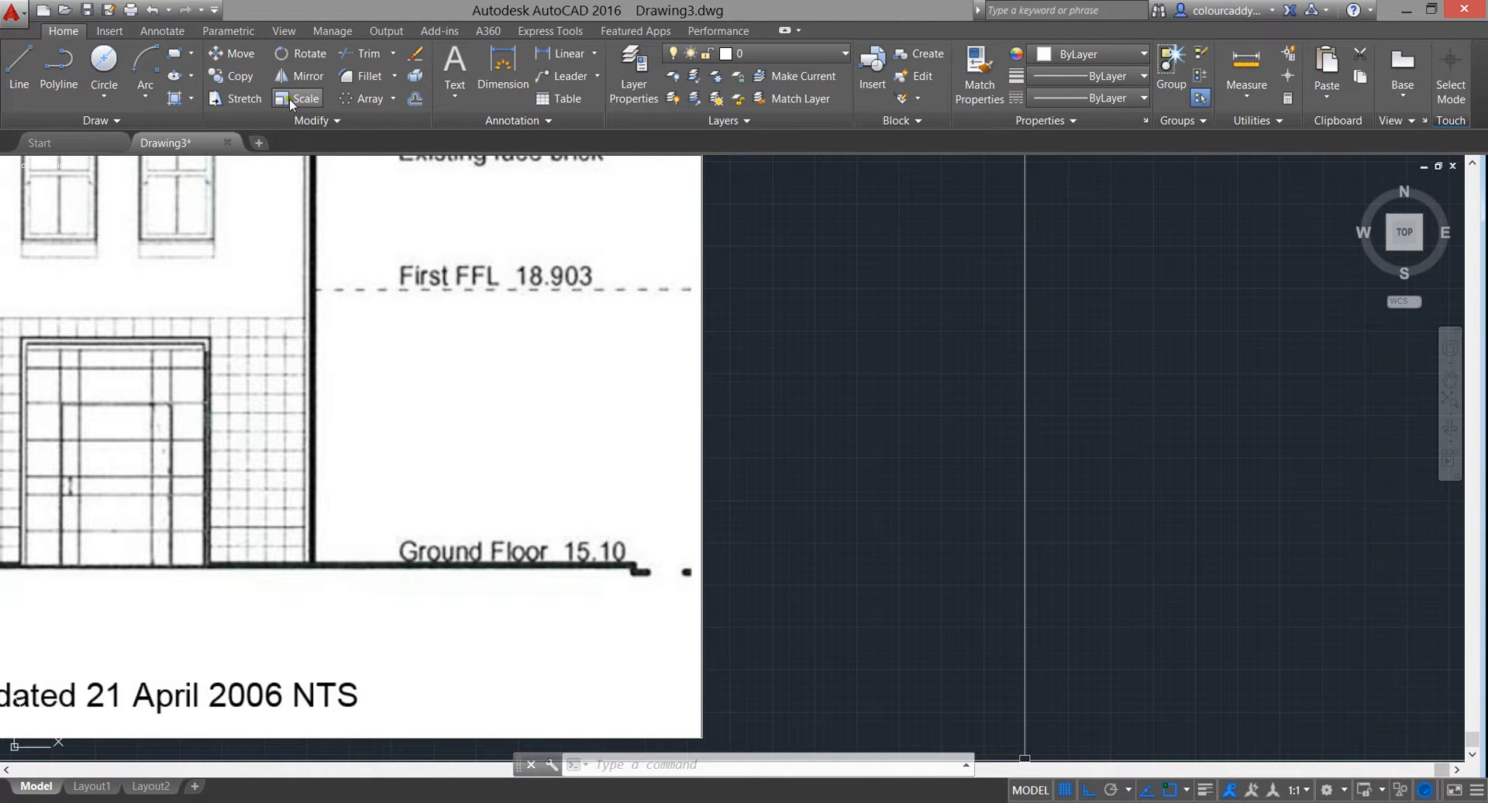
pyautogui.click(297, 98)
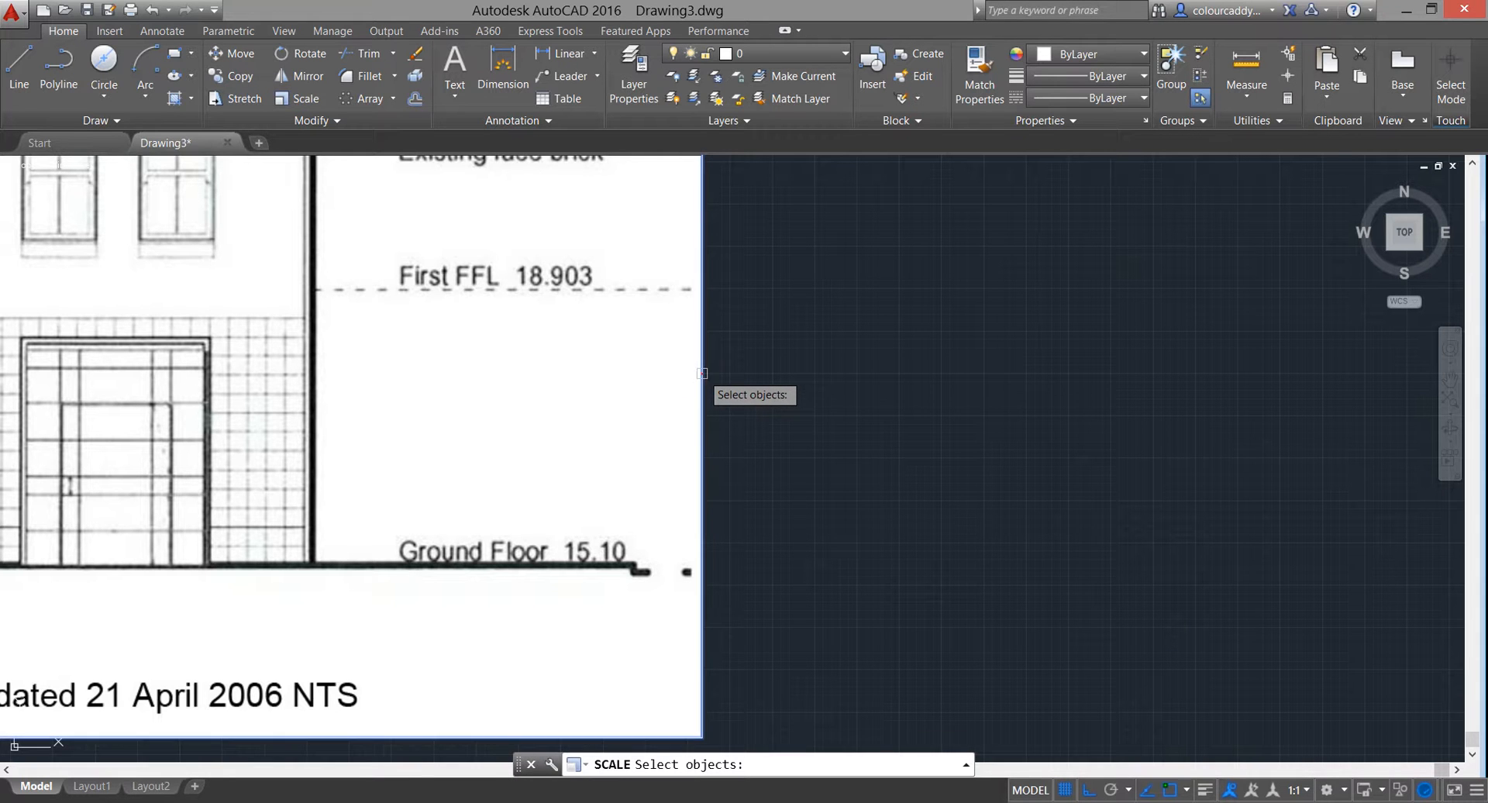
pyautogui.click(702, 373)
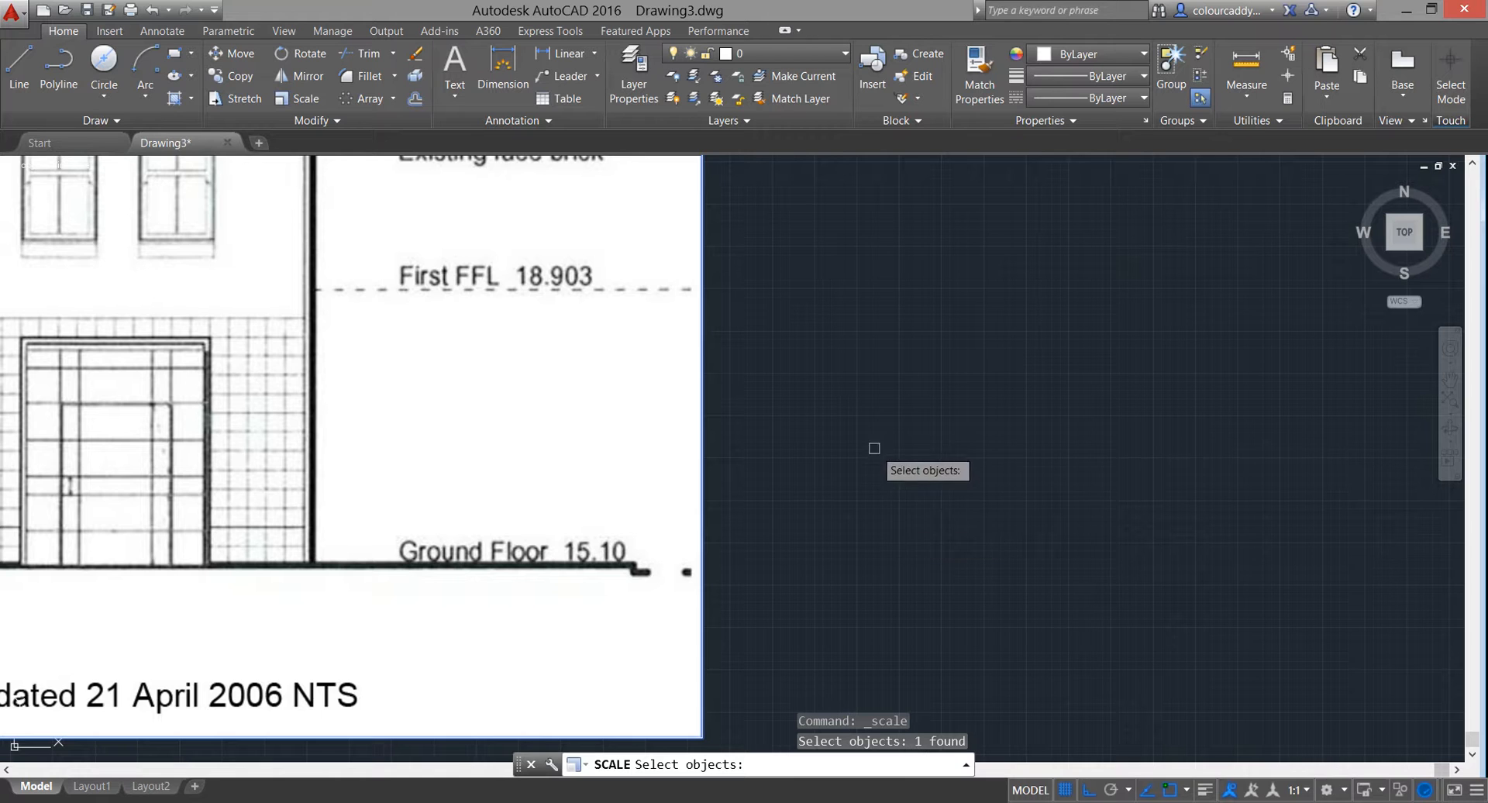
pyautogui.press('Return')
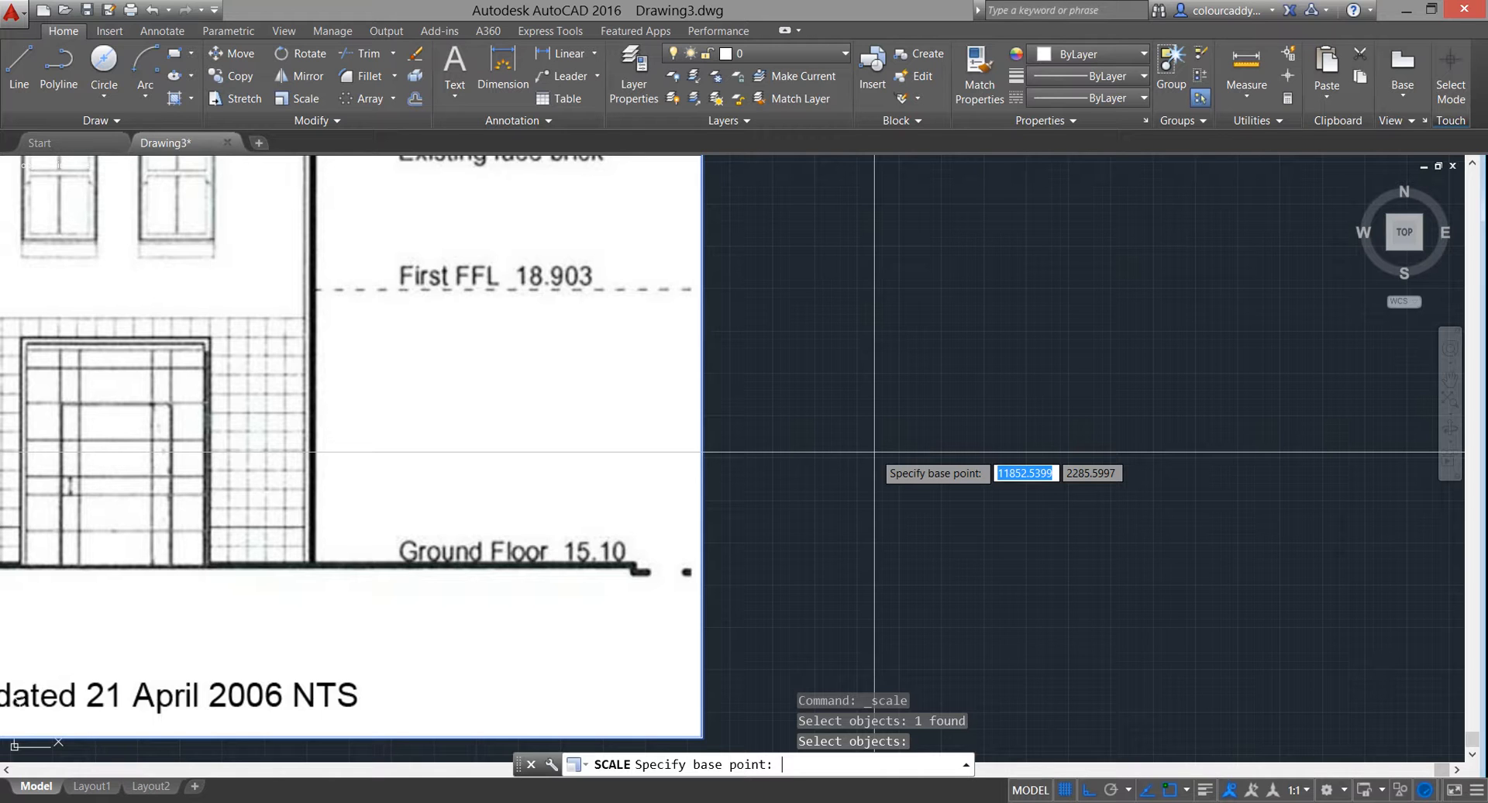
pyautogui.write('38')
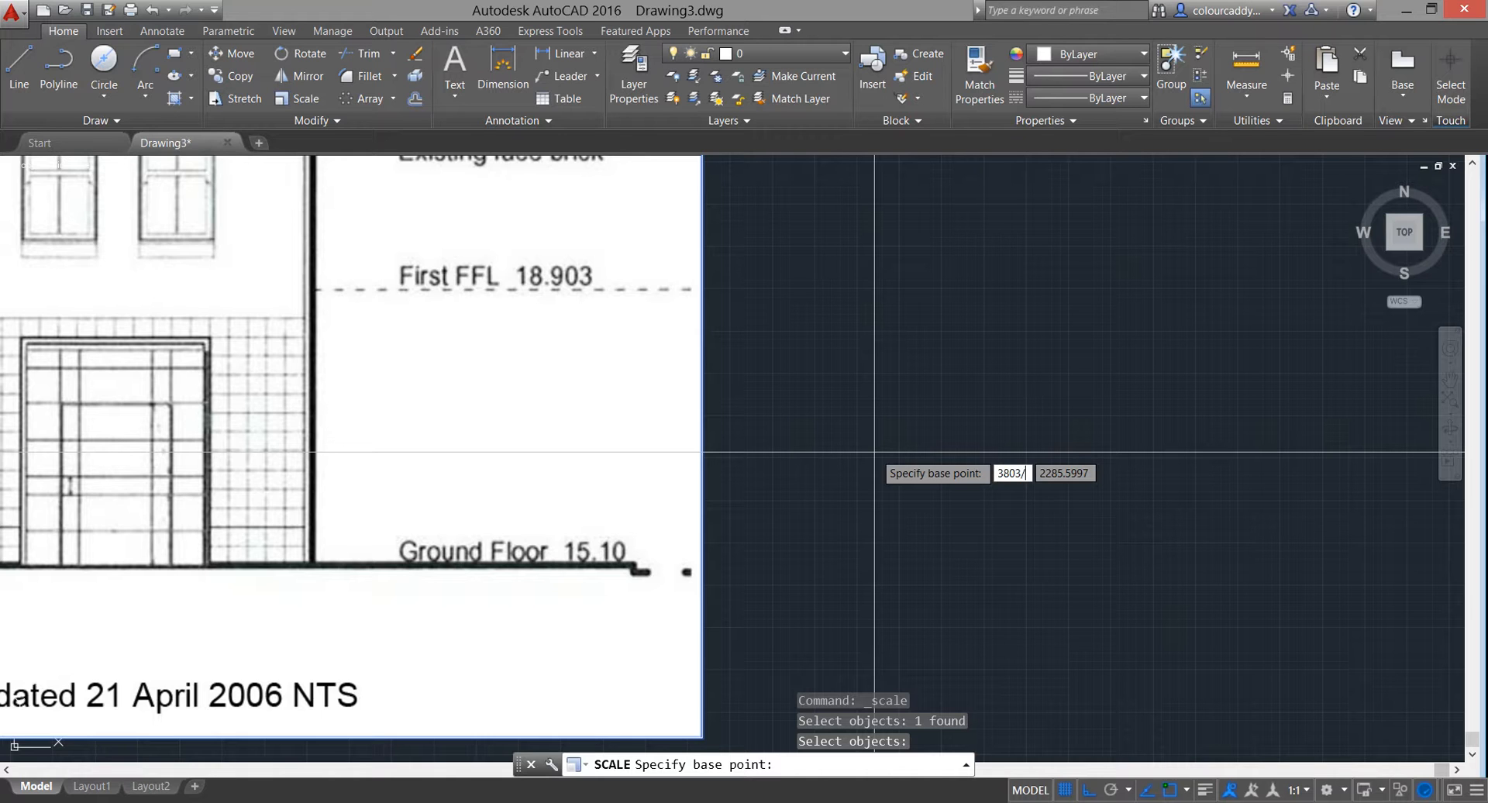
pyautogui.write('03/1620')
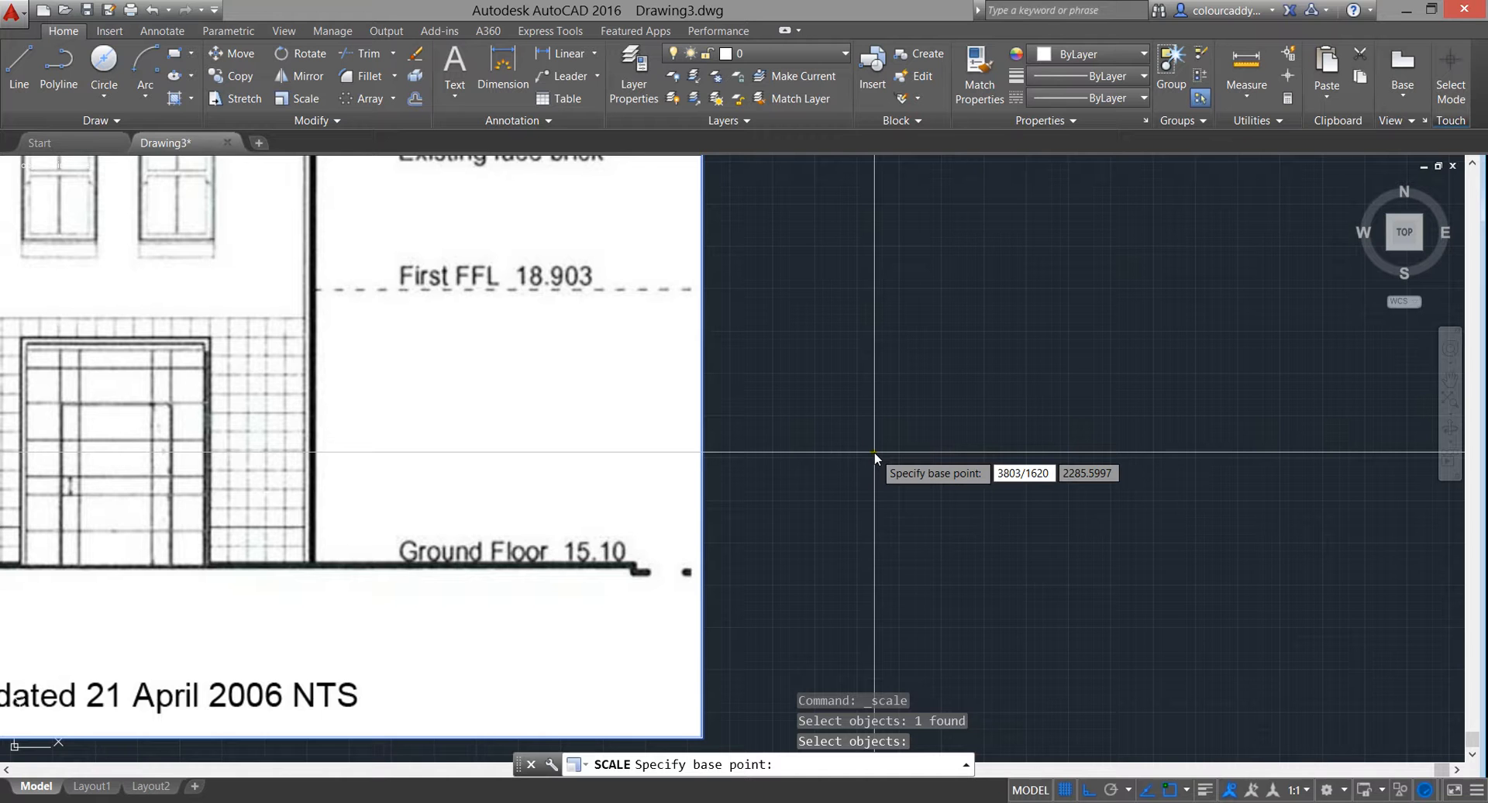
pyautogui.press('Return')
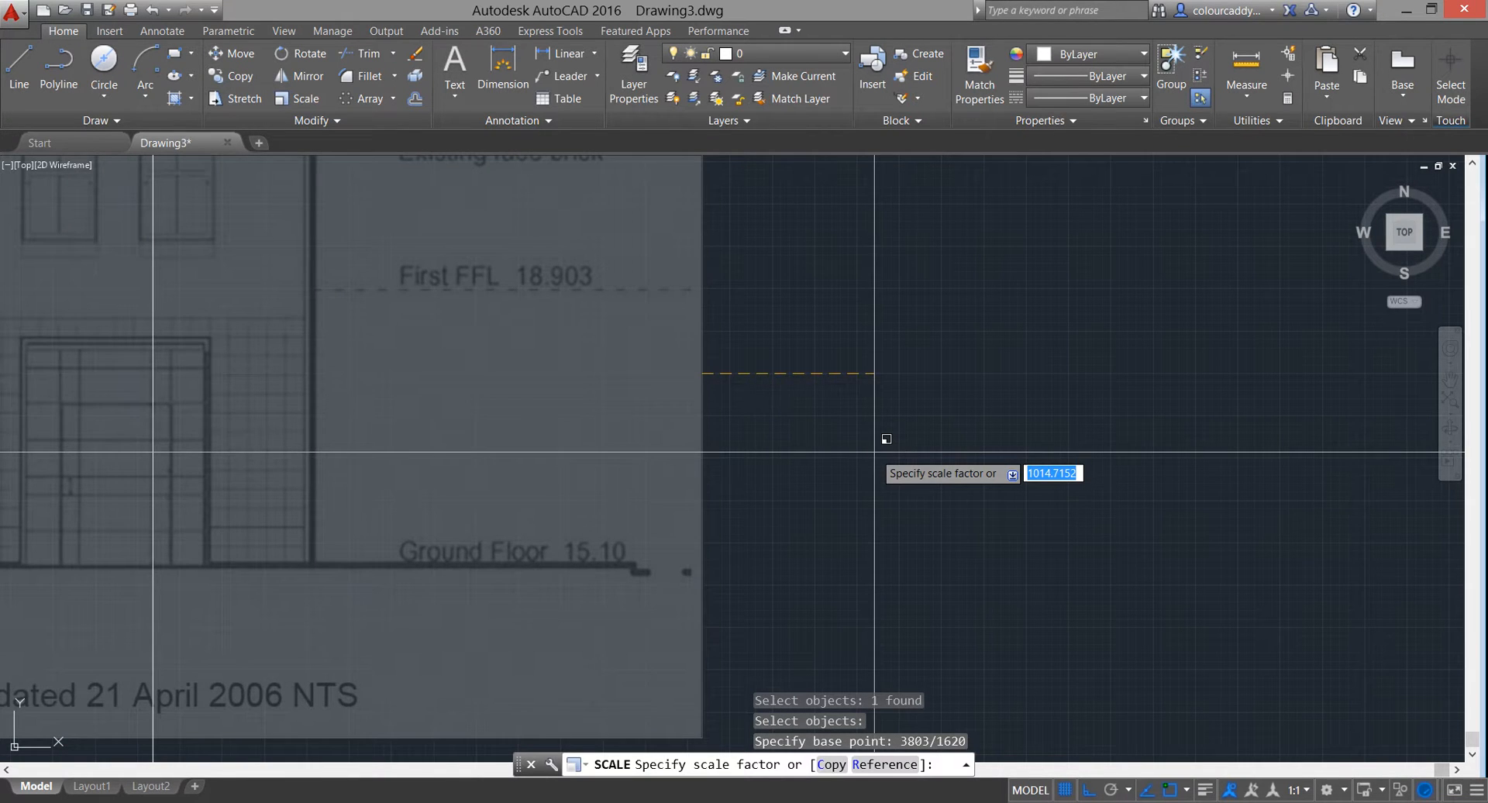
pyautogui.press('Escape')
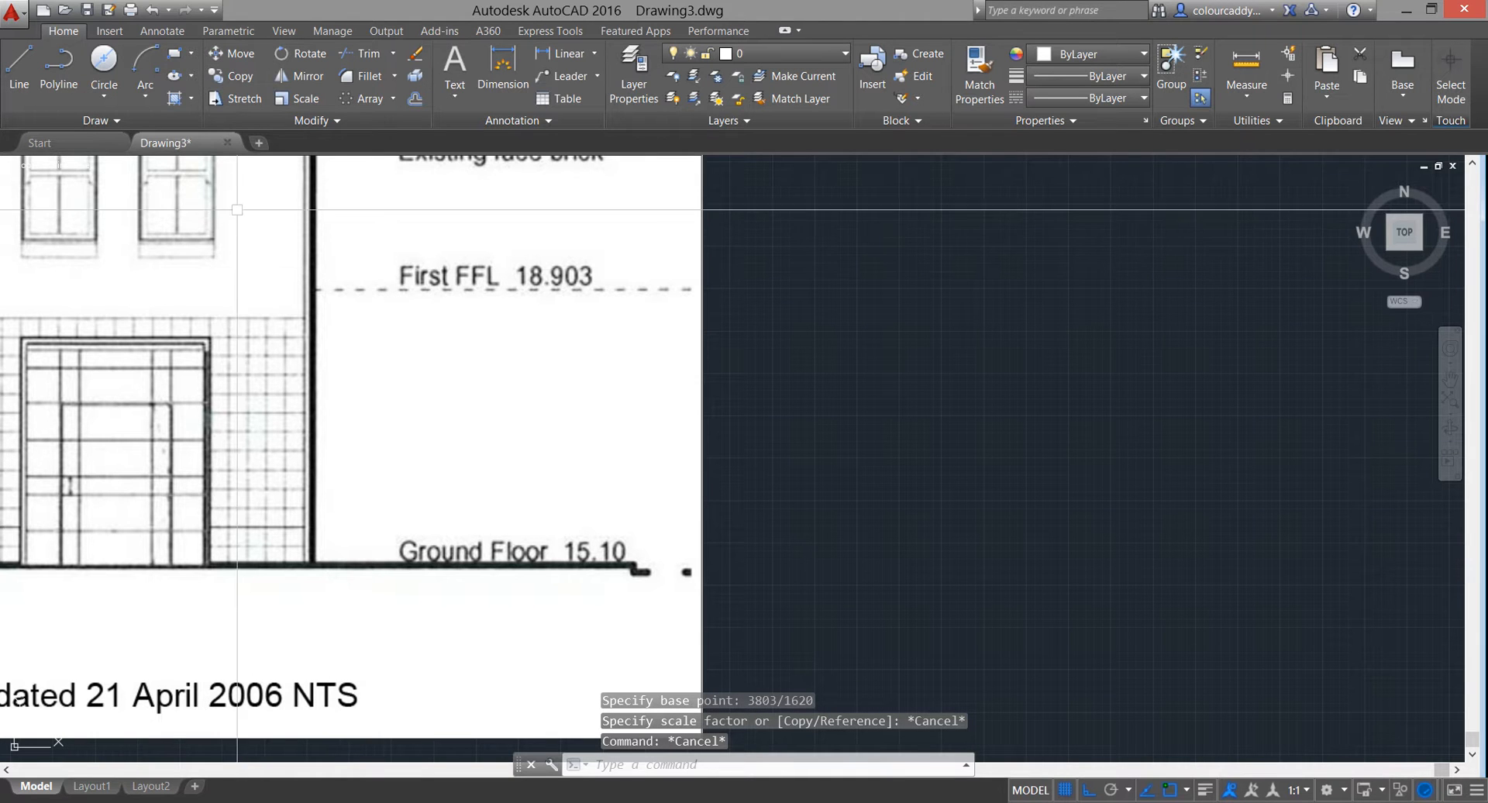
# Scale the east elevation image from base point 0,0 by a factor of 3803/1620
pyautogui.click(298, 99)
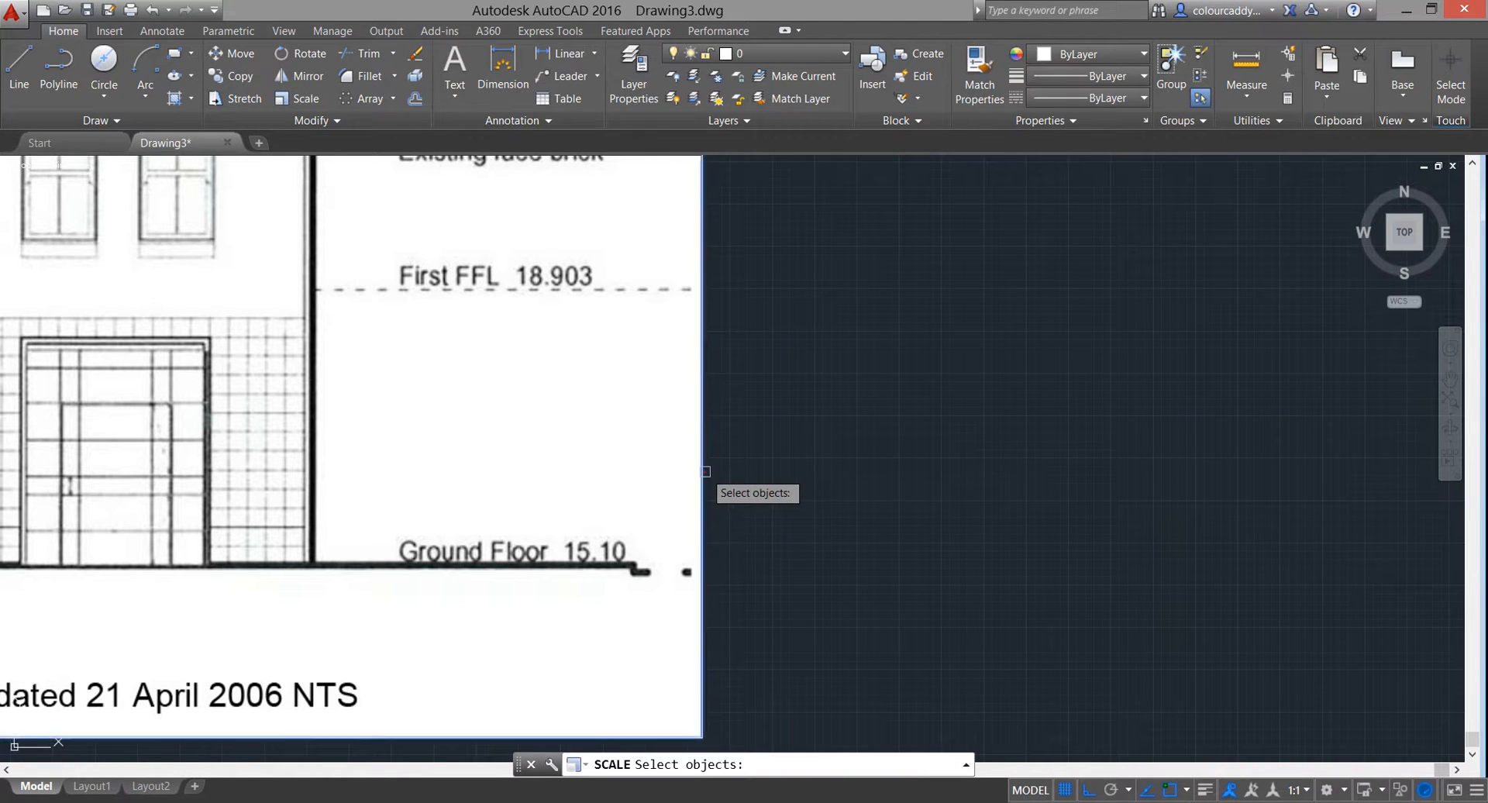
pyautogui.click(702, 470)
pyautogui.press('Return')
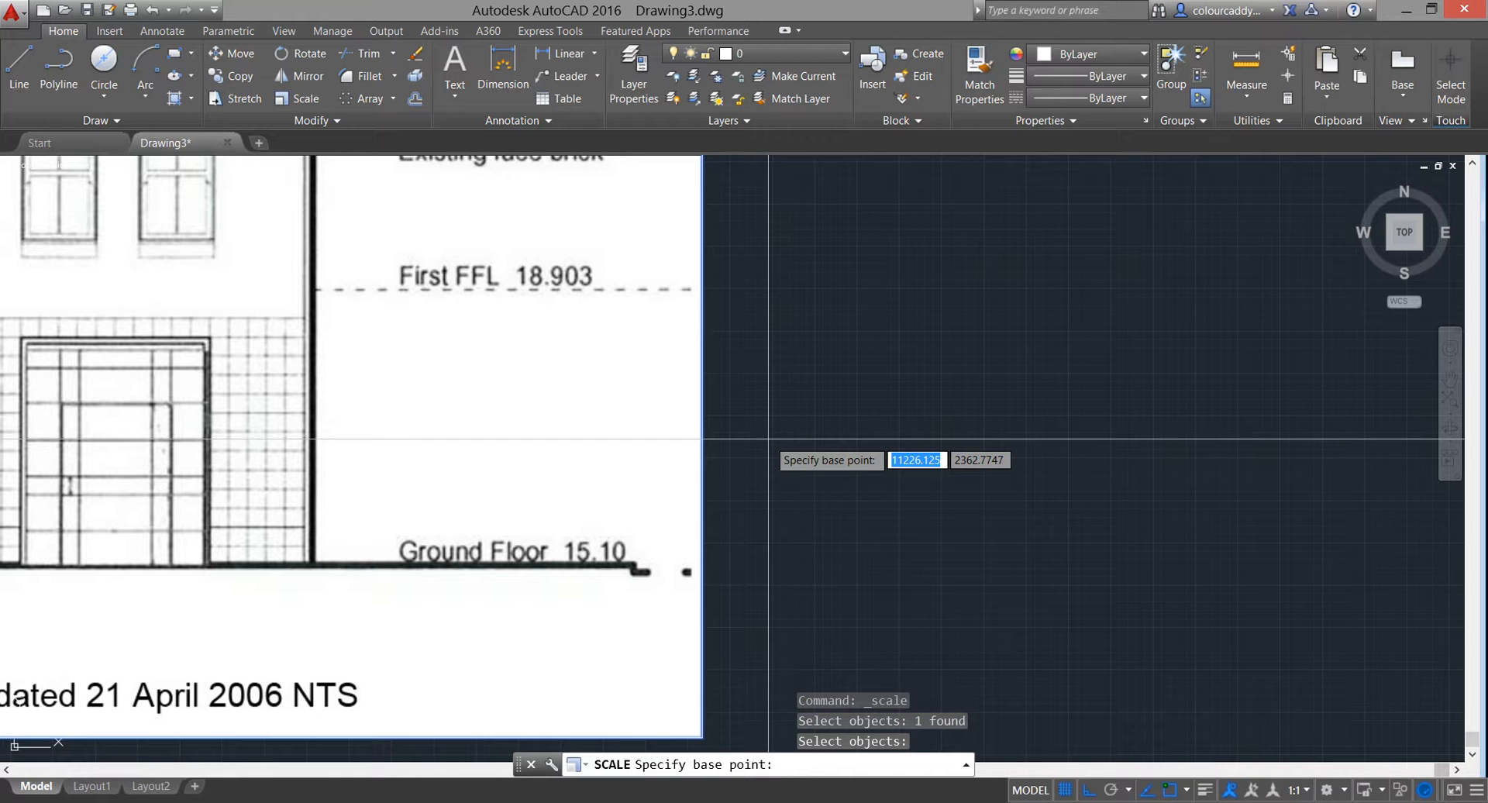
pyautogui.write('0,')
pyautogui.write('0')
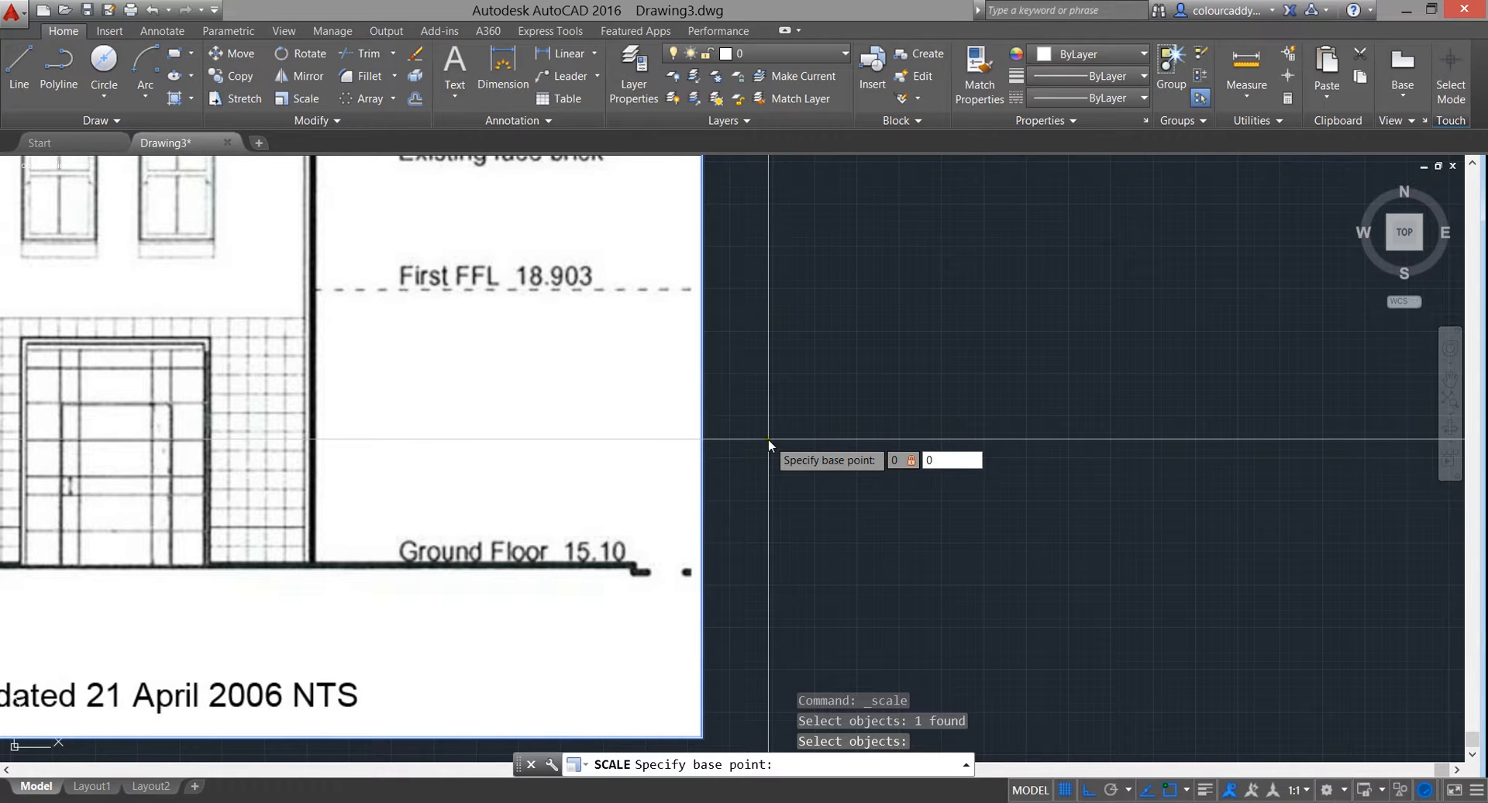
pyautogui.press('Return')
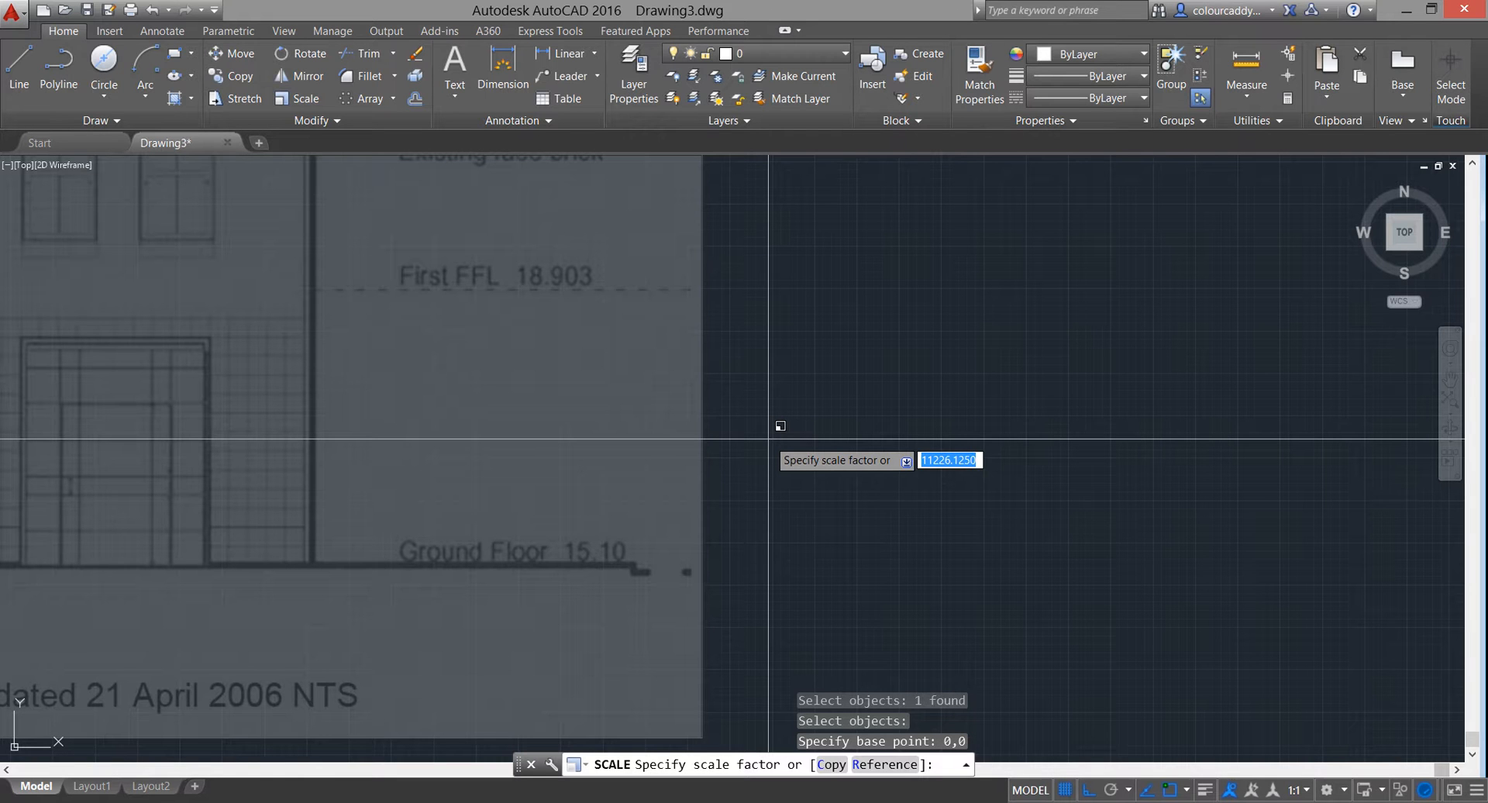
pyautogui.write('3803')
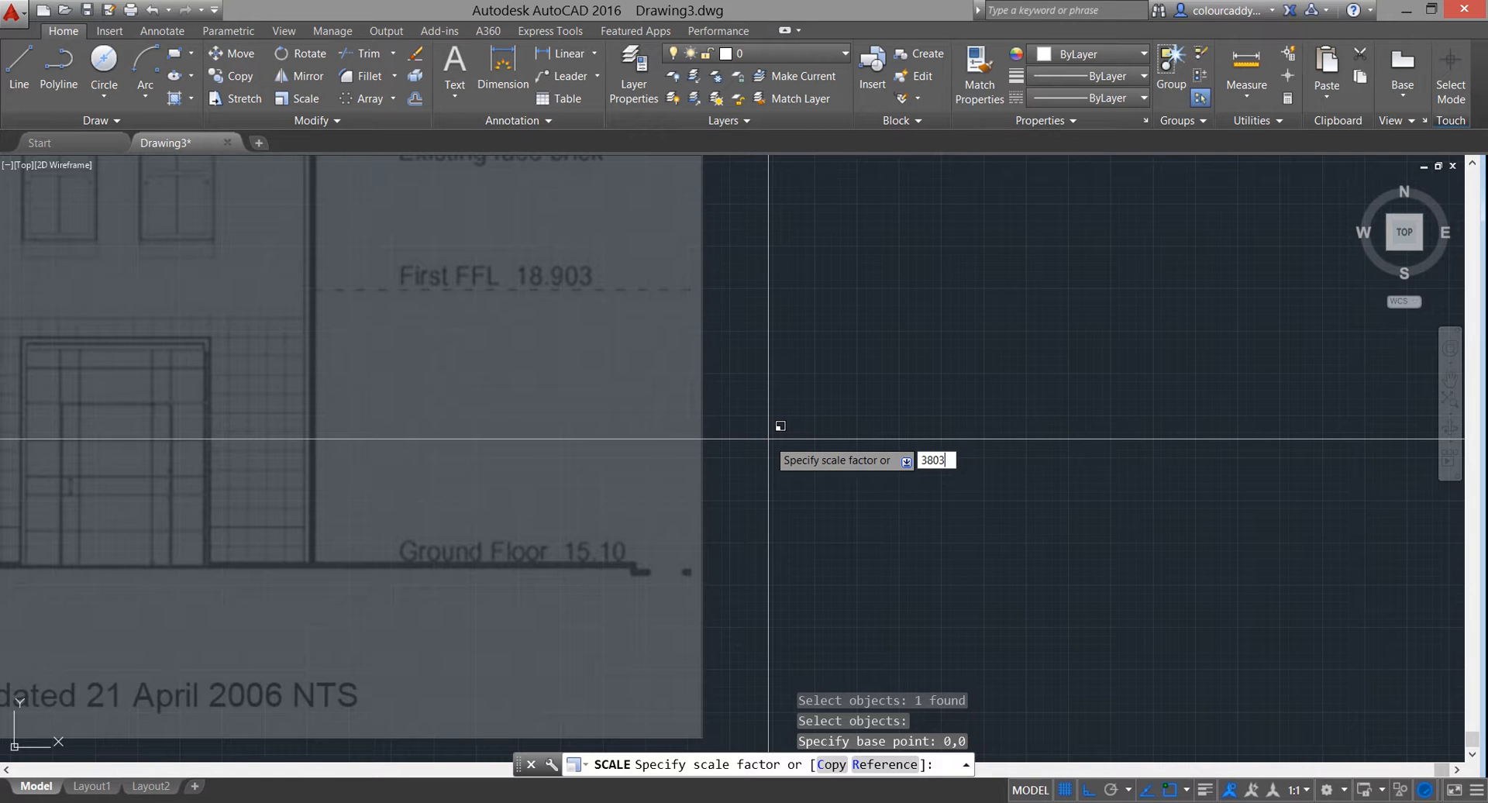
pyautogui.write('/1620')
pyautogui.press('Return')
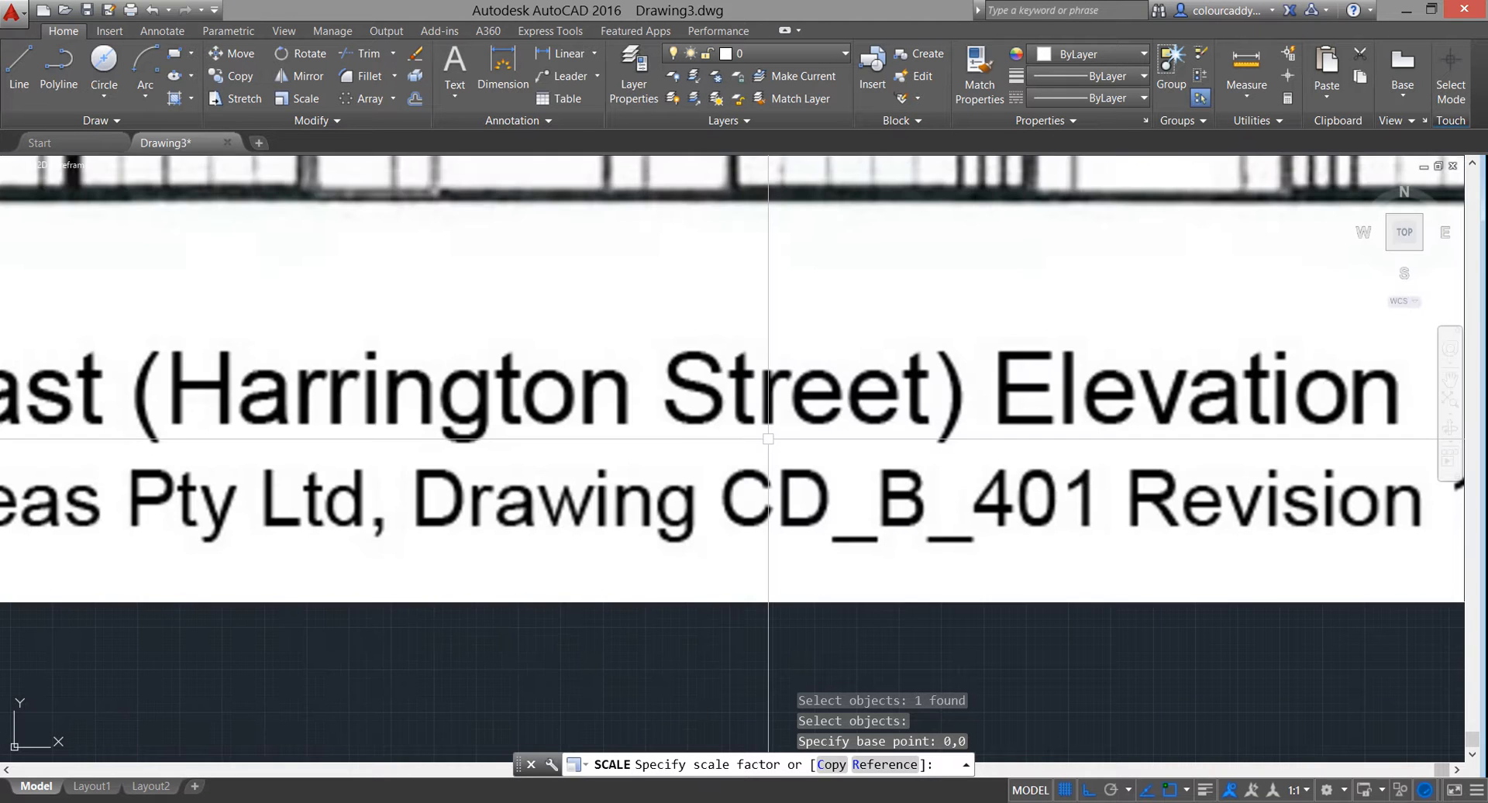
# Measure the vertical distance between the Ground Floor and First FFL level lines on the scaled elevation image
pyautogui.scroll(-2, 769, 439)
pyautogui.scroll(-3, 871, 461)
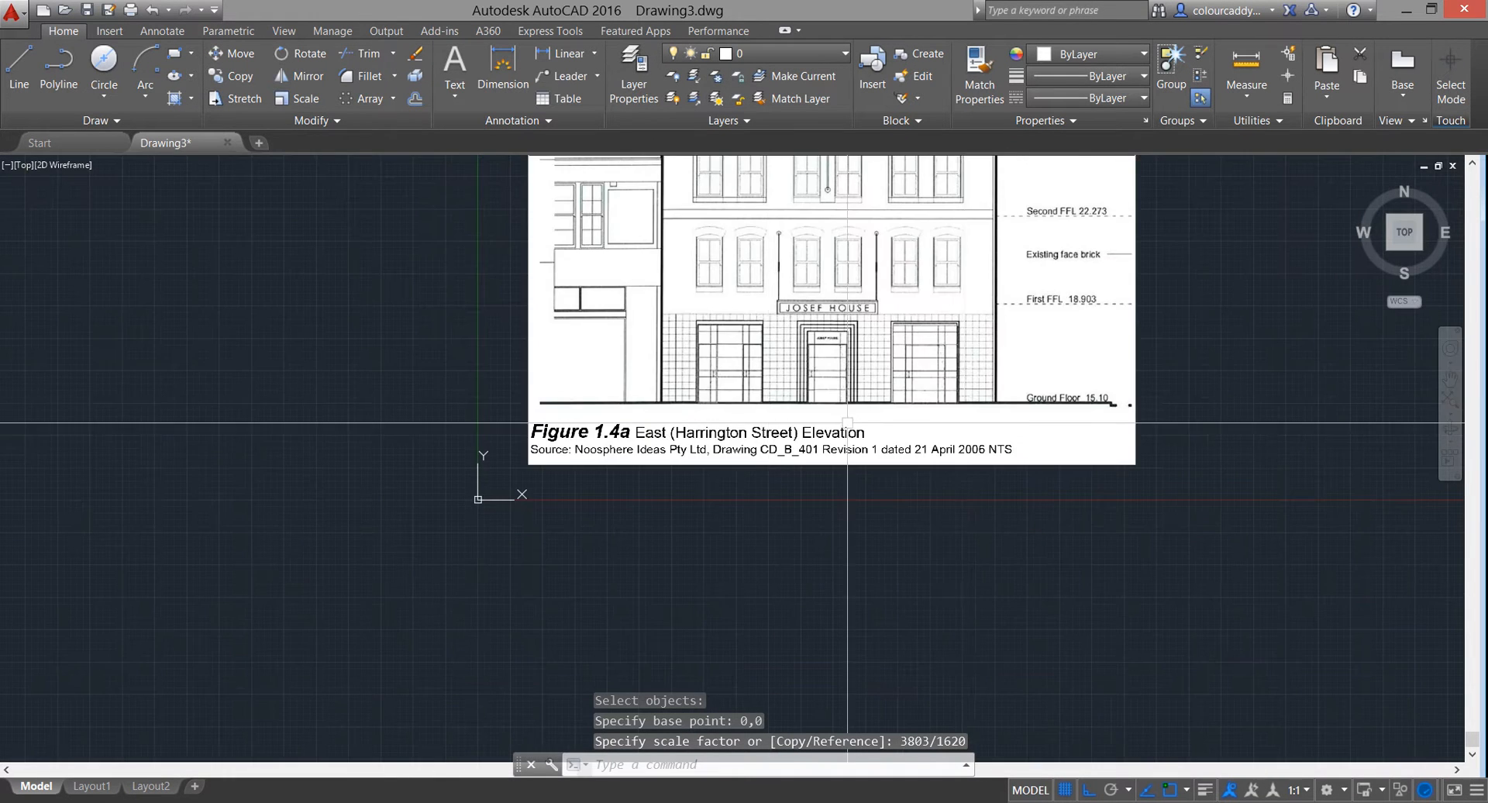
pyautogui.scroll(5, 872, 471)
pyautogui.moveTo(872, 472); pyautogui.dragTo(919, 511, button='middle')
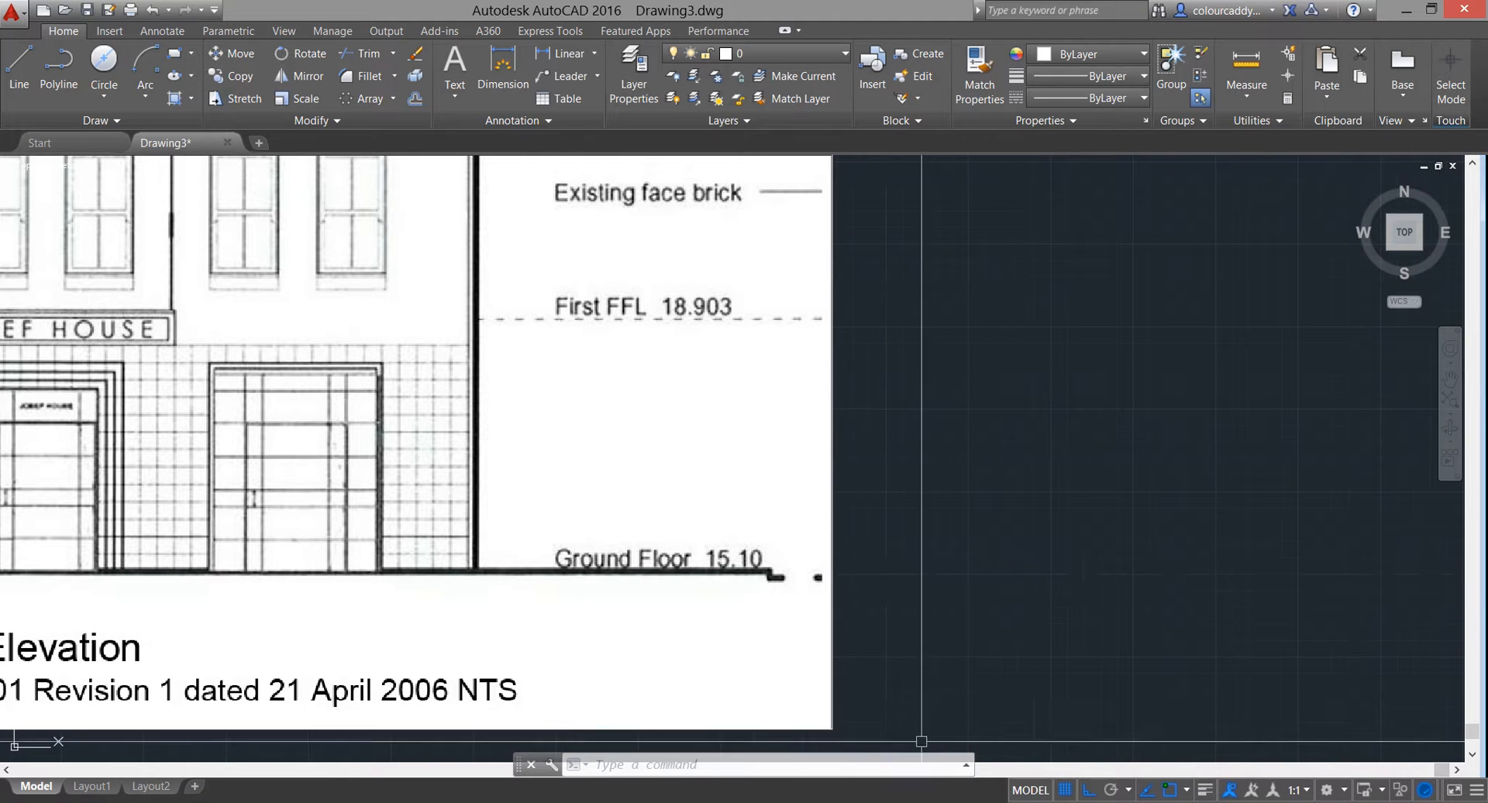
pyautogui.click(1246, 61)
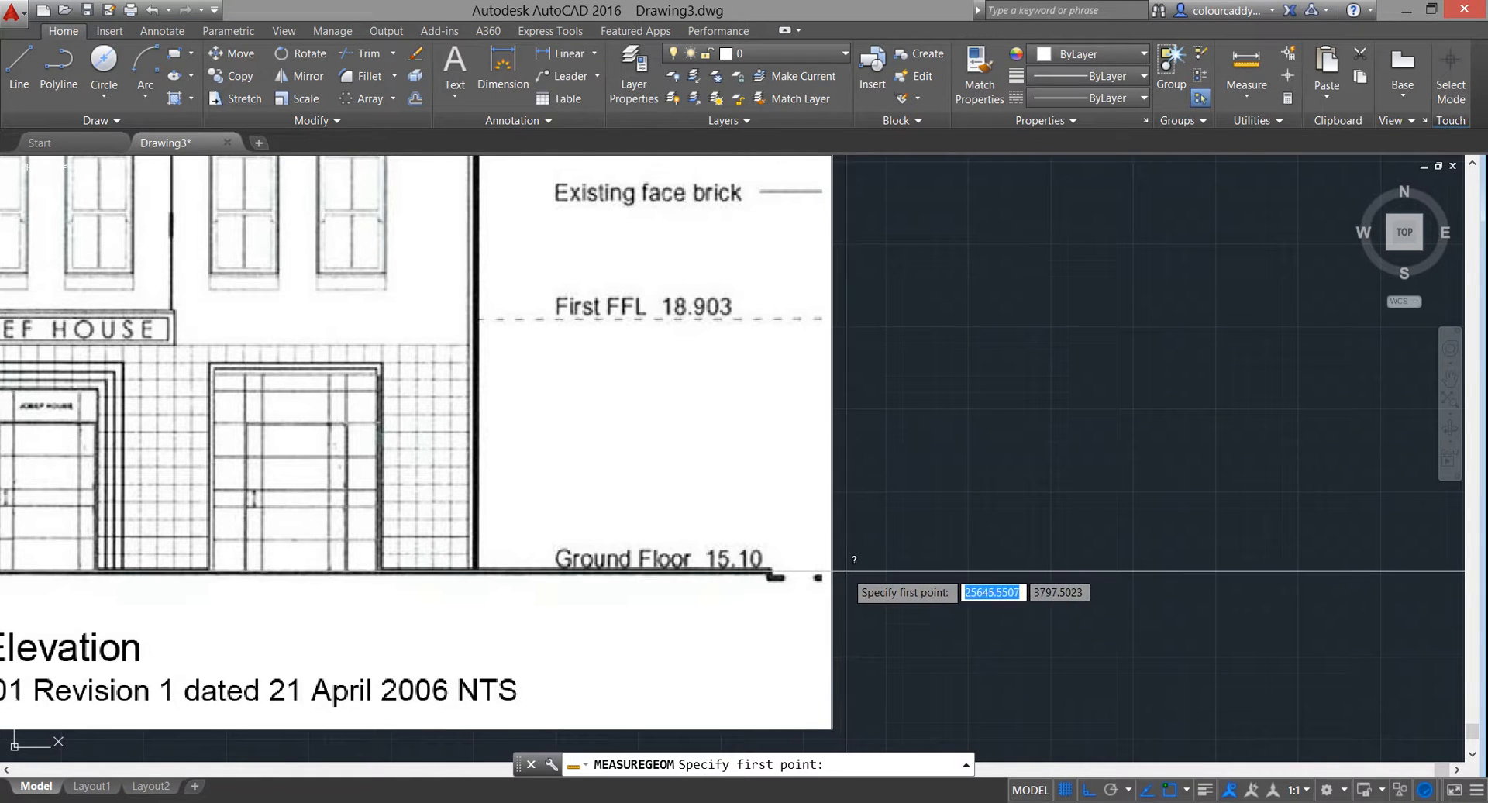
pyautogui.click(845, 572)
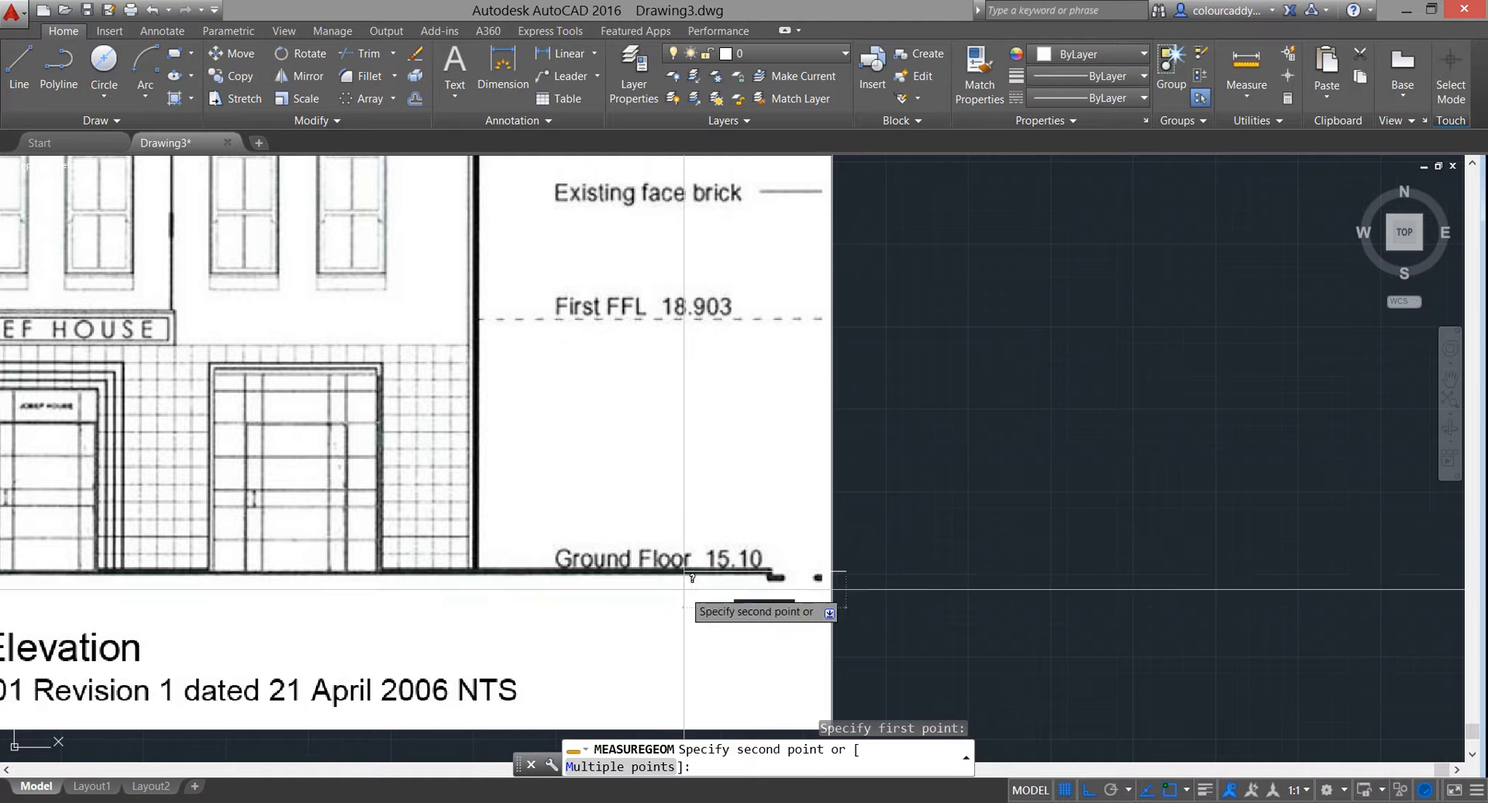
pyautogui.click(865, 319)
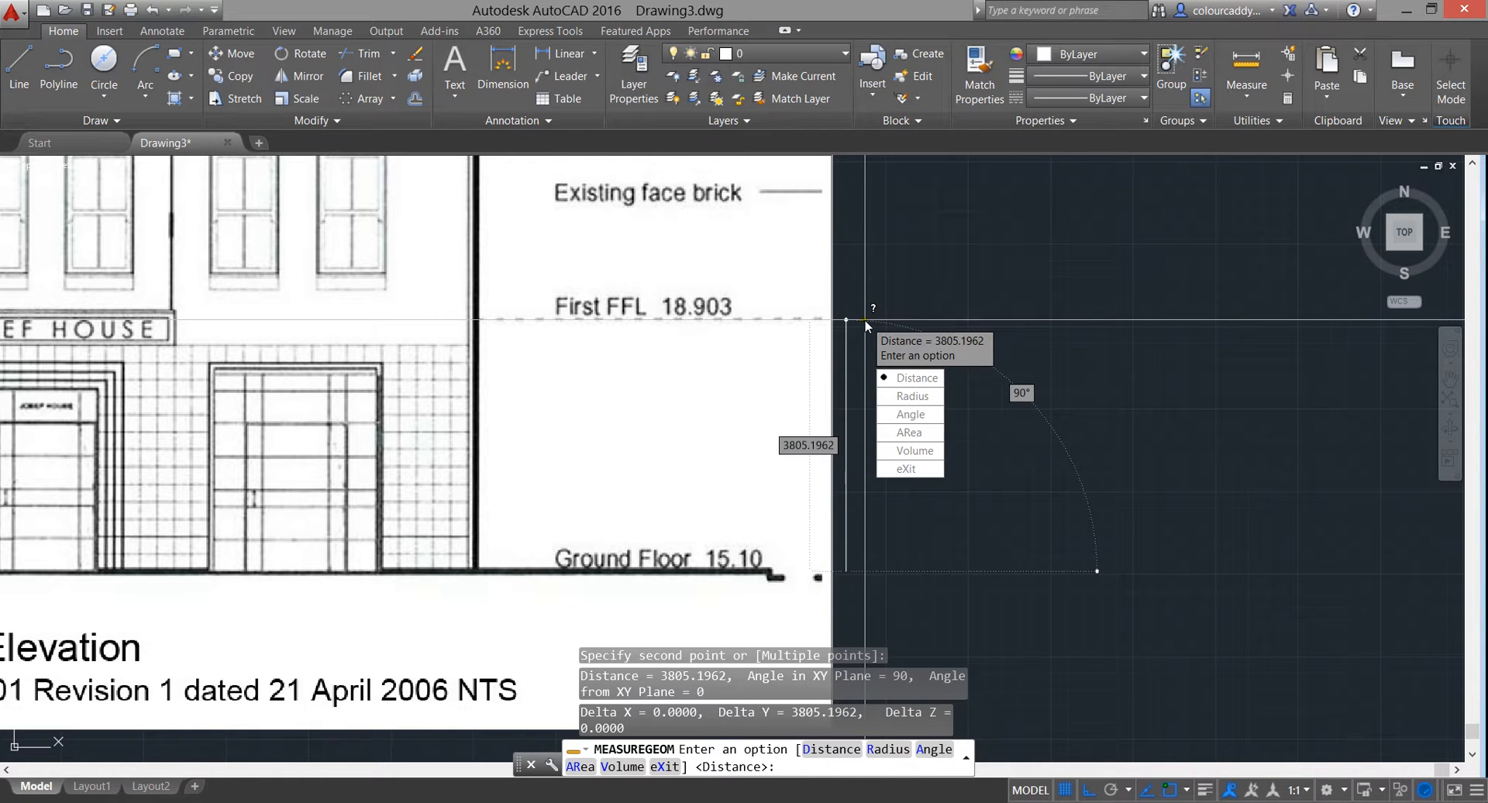
pyautogui.click(896, 466)
pyautogui.press('Escape')
pyautogui.press('Escape')
# Save the drawing as Harrington-Elevations in the Harrington folder, in the AutoCAD 2013 Drawing format
pyautogui.scroll(-4, 868, 312)
pyautogui.moveTo(862, 315); pyautogui.dragTo(635, 508, button='middle')
pyautogui.scroll(-4, 694, 462)
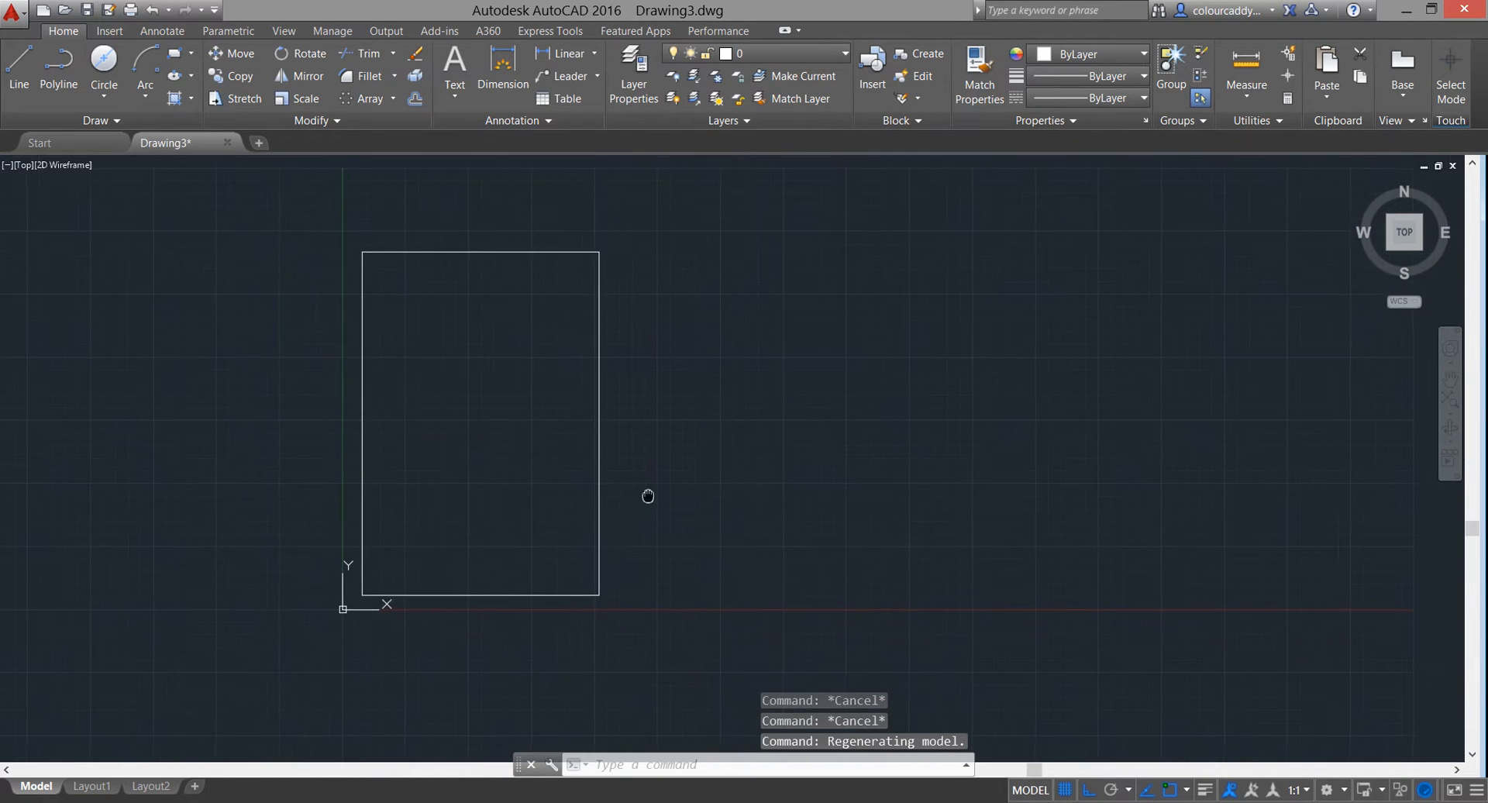
pyautogui.scroll(2, 651, 464)
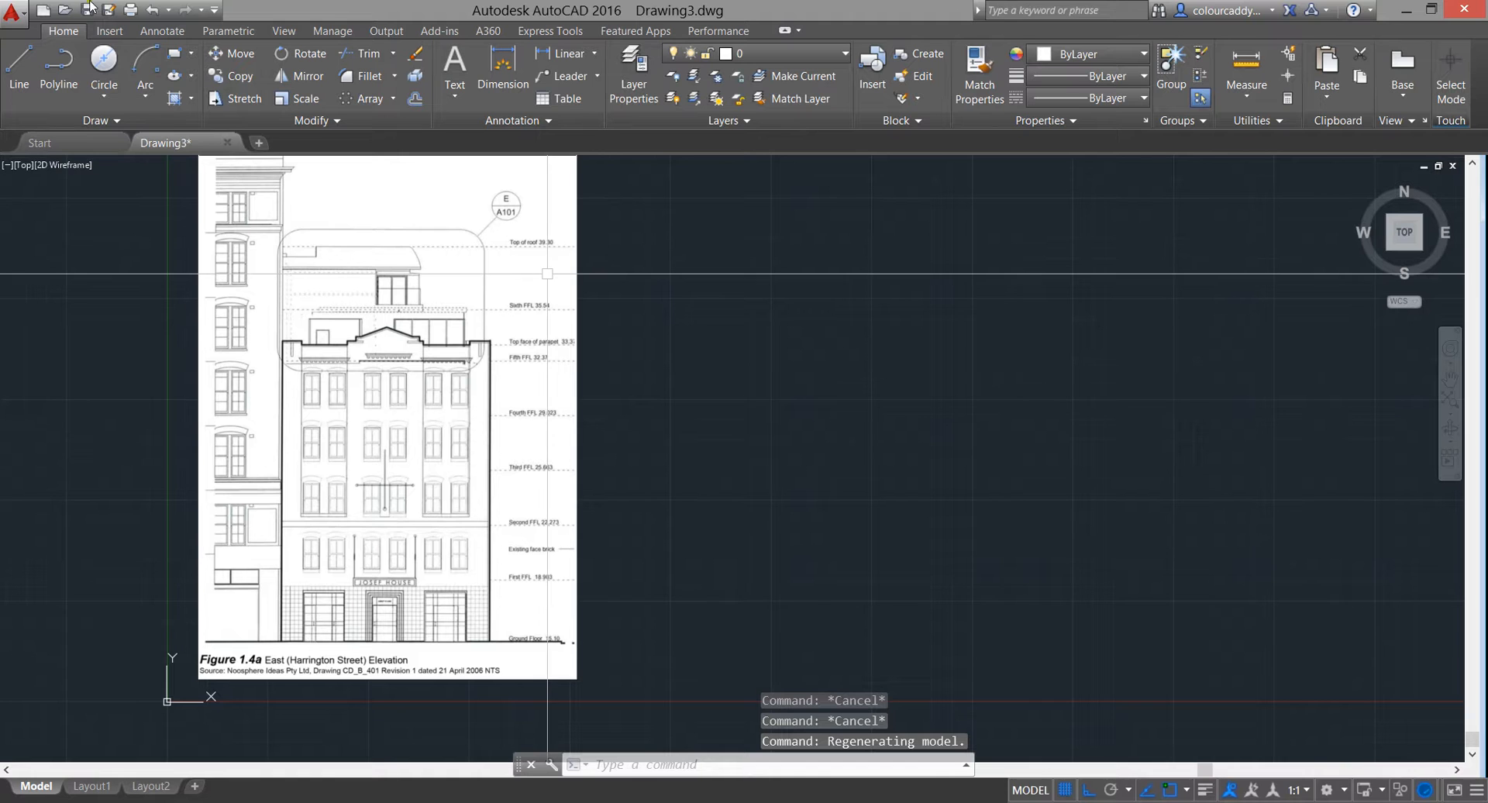
pyautogui.click(14, 8)
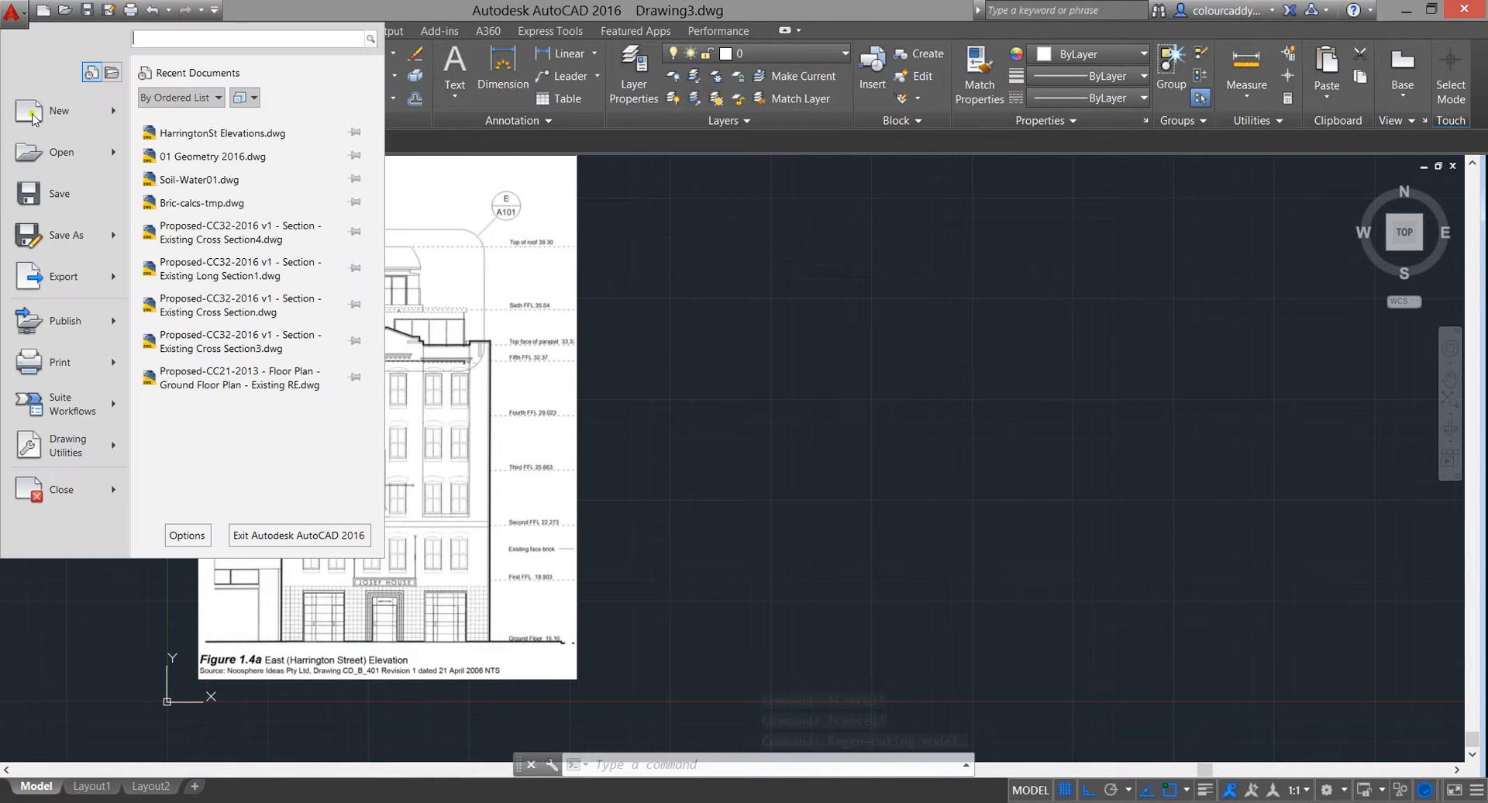
pyautogui.click(50, 234)
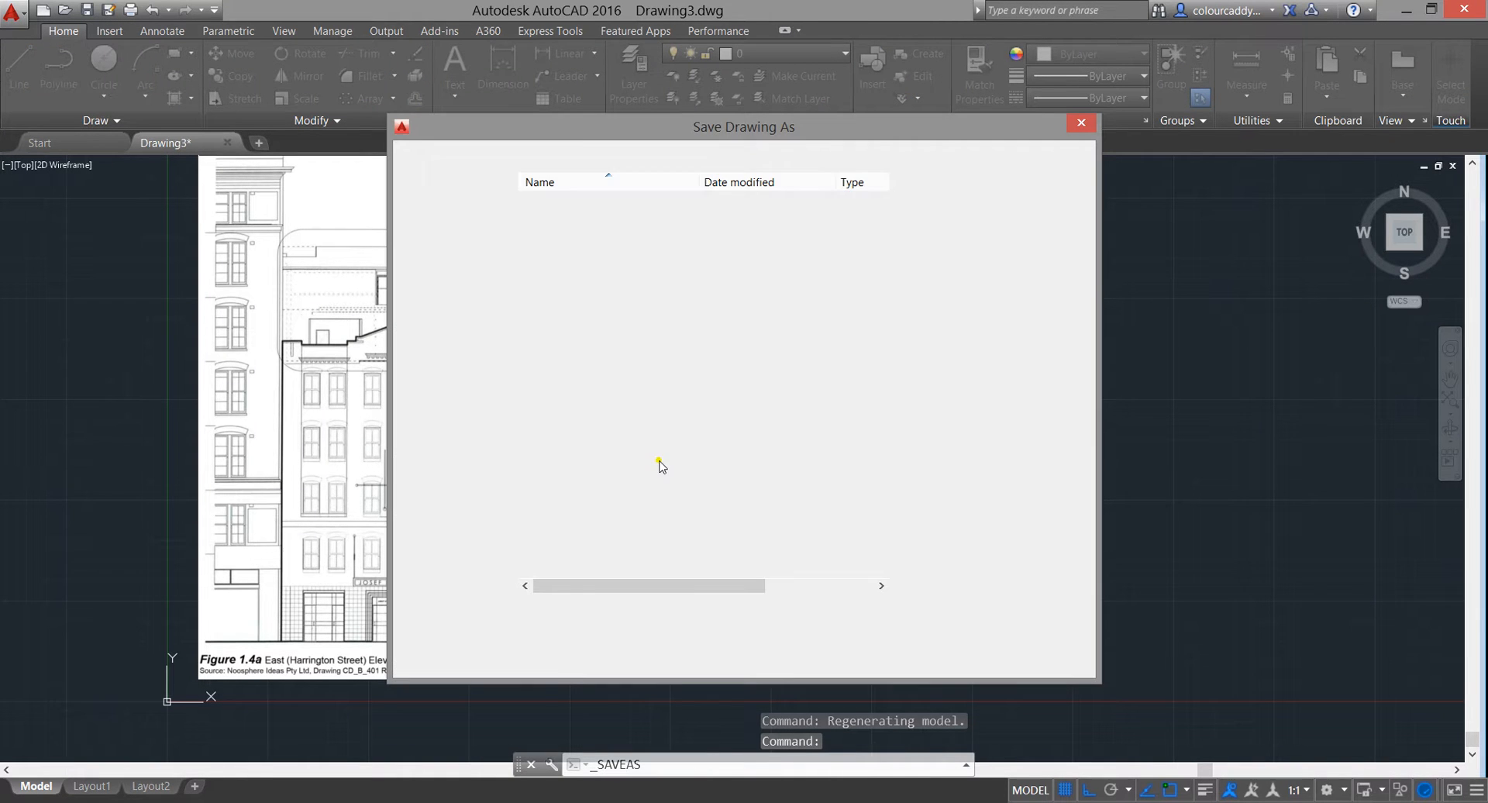
pyautogui.write('Ha')
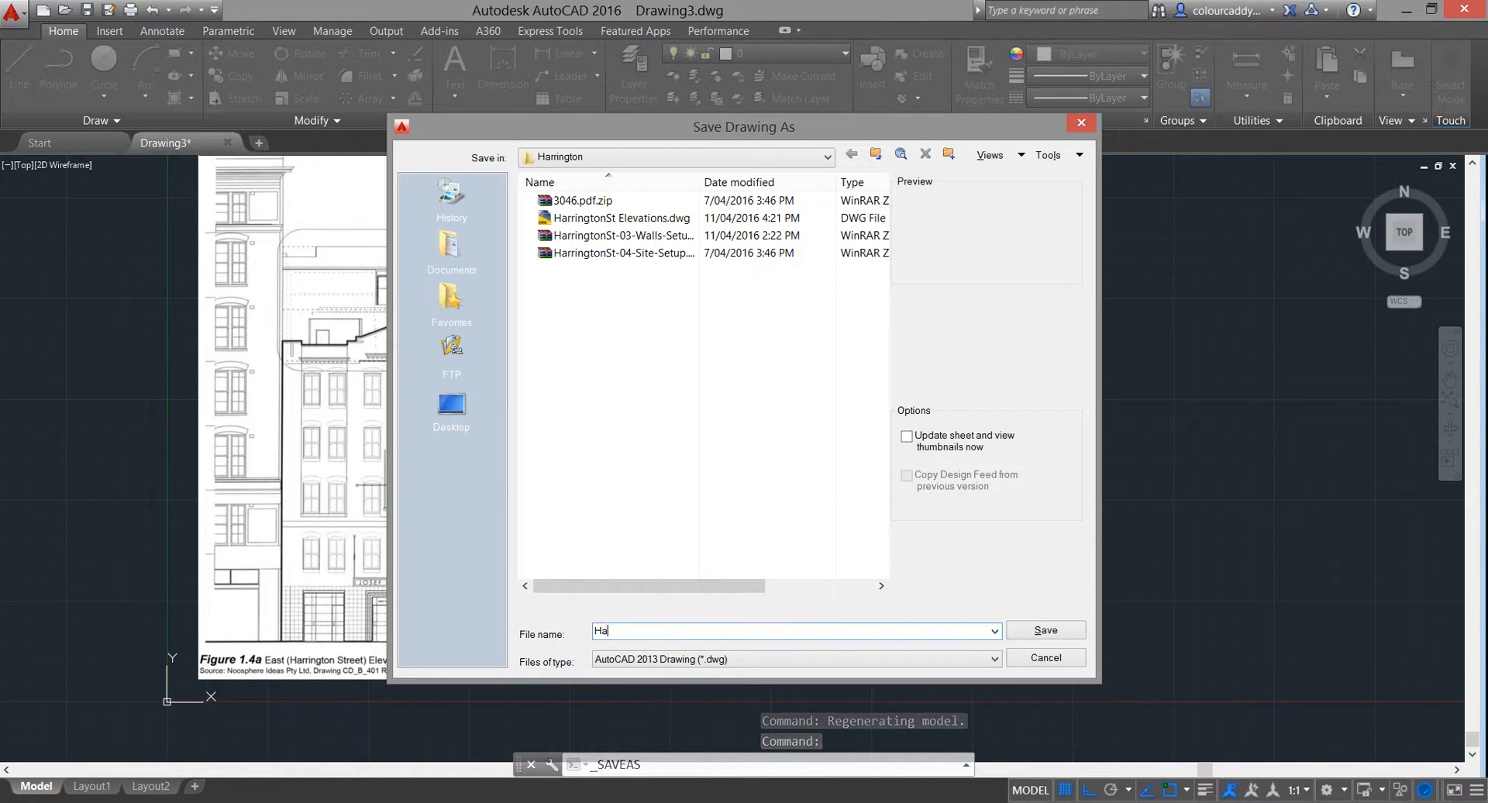
pyautogui.write('rrington-Elevations')
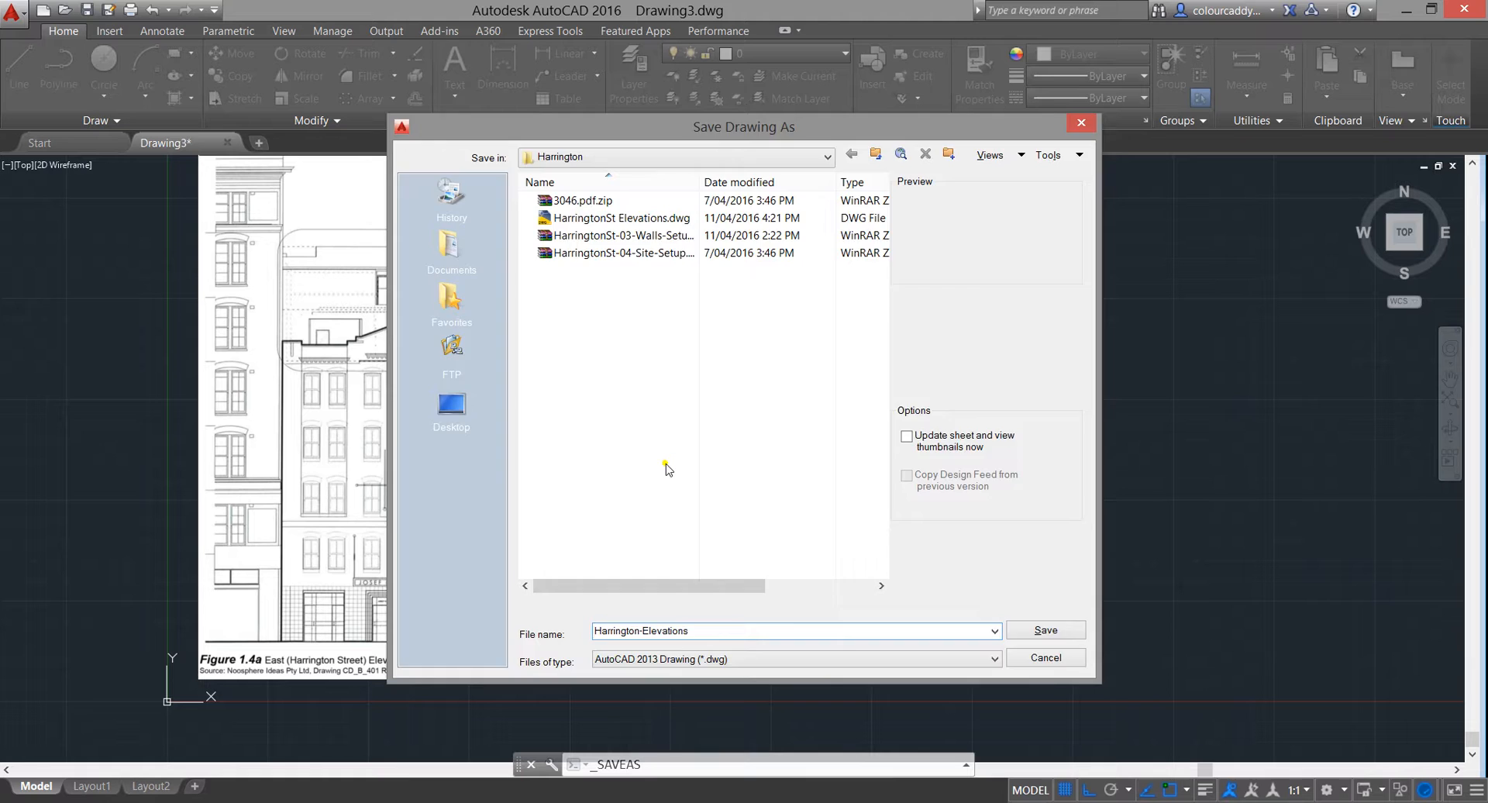
pyautogui.press('Return')
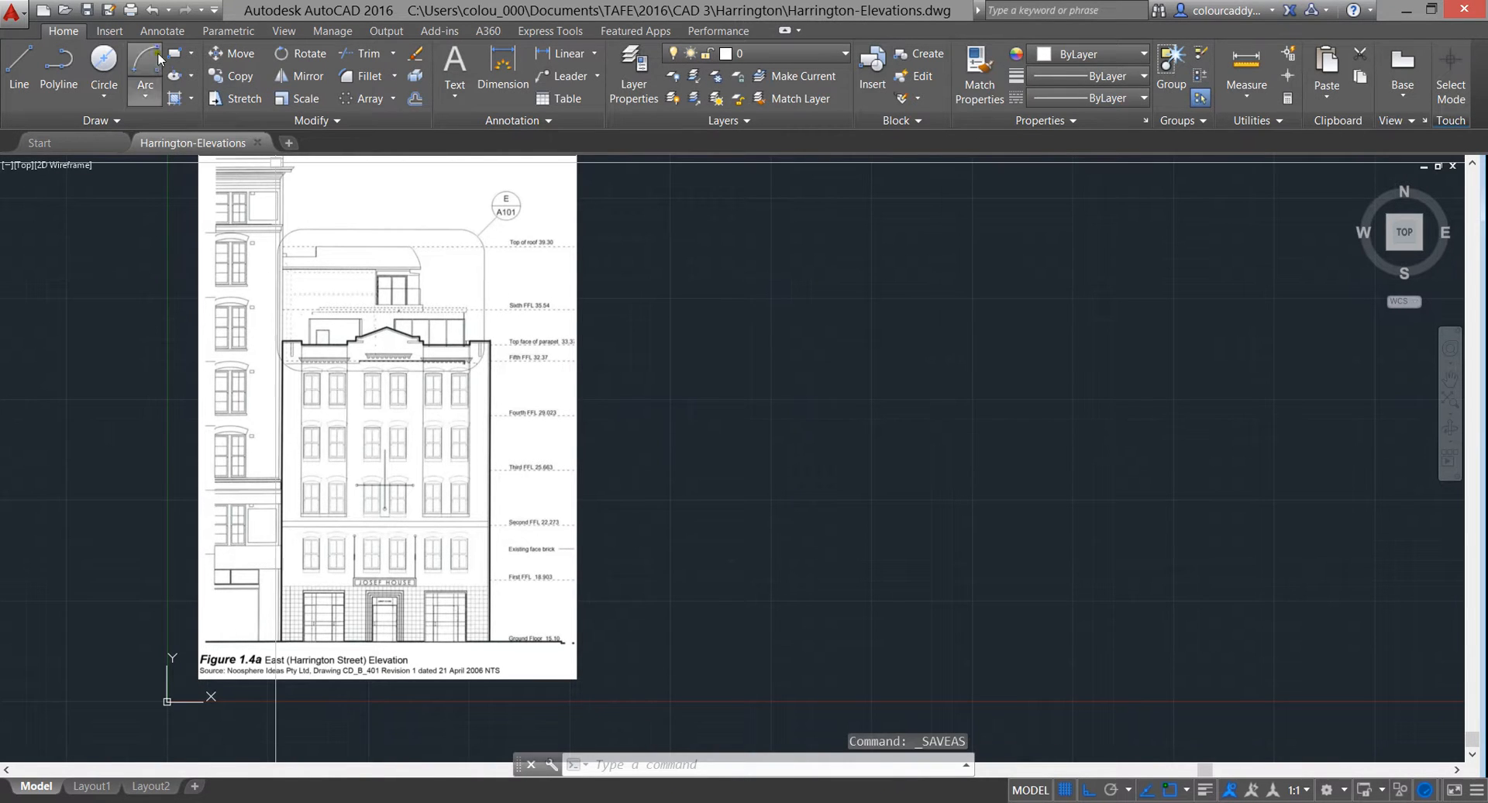
# Choose North-EssexSt Elevation.jpg from the Harrington folder as the image reference to attach
pyautogui.click(106, 31)
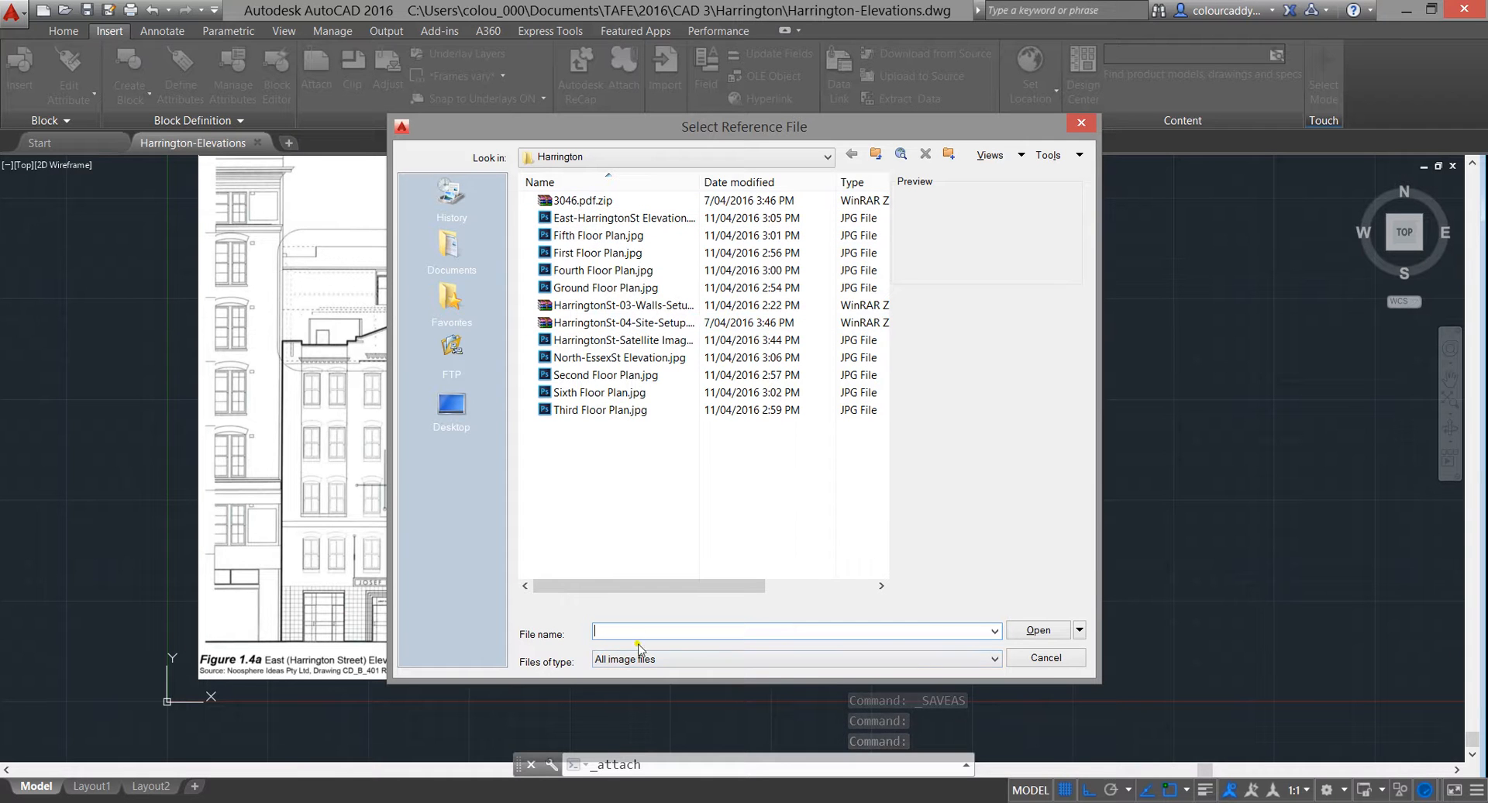
pyautogui.click(637, 659)
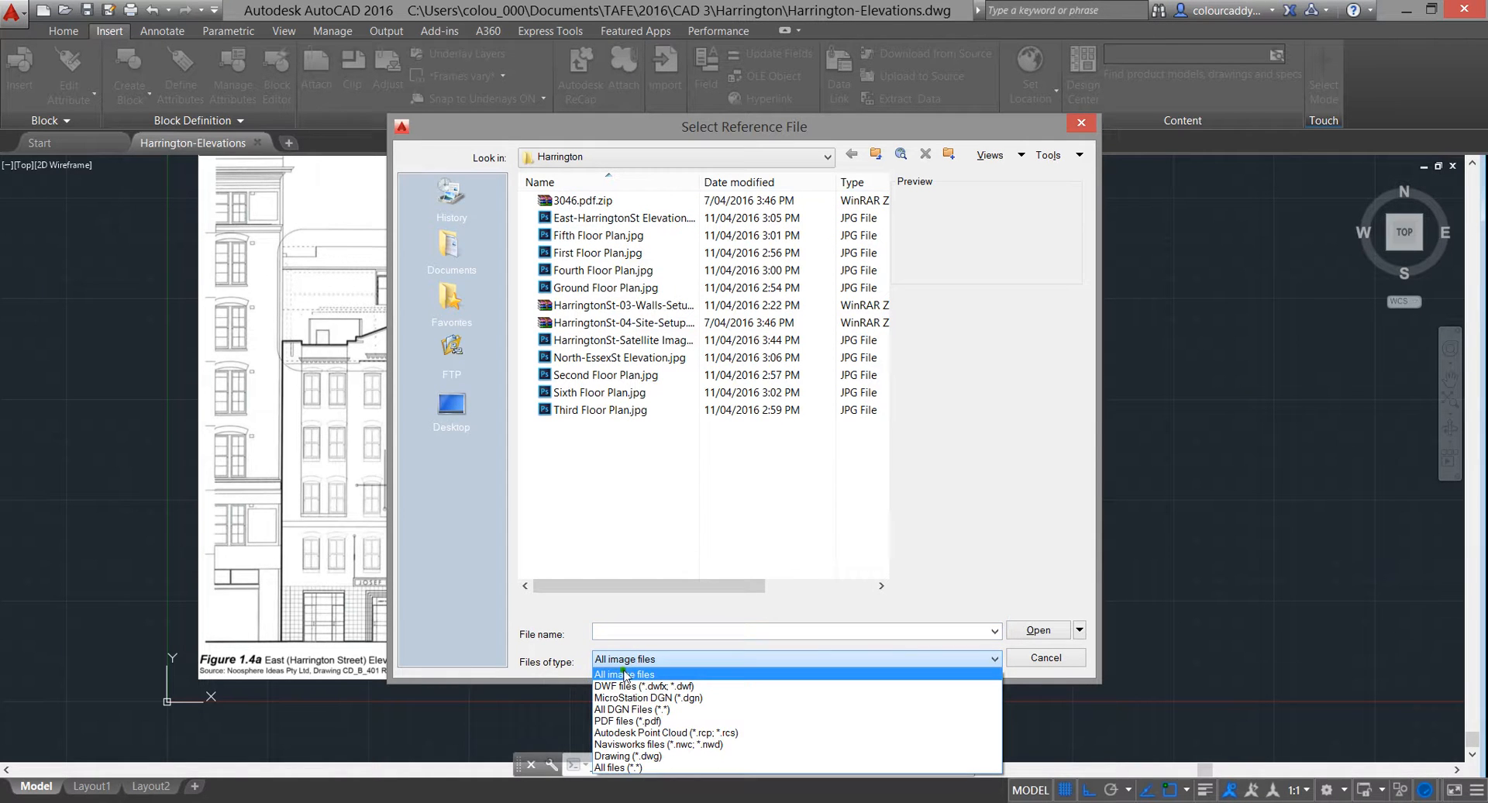
pyautogui.click(640, 664)
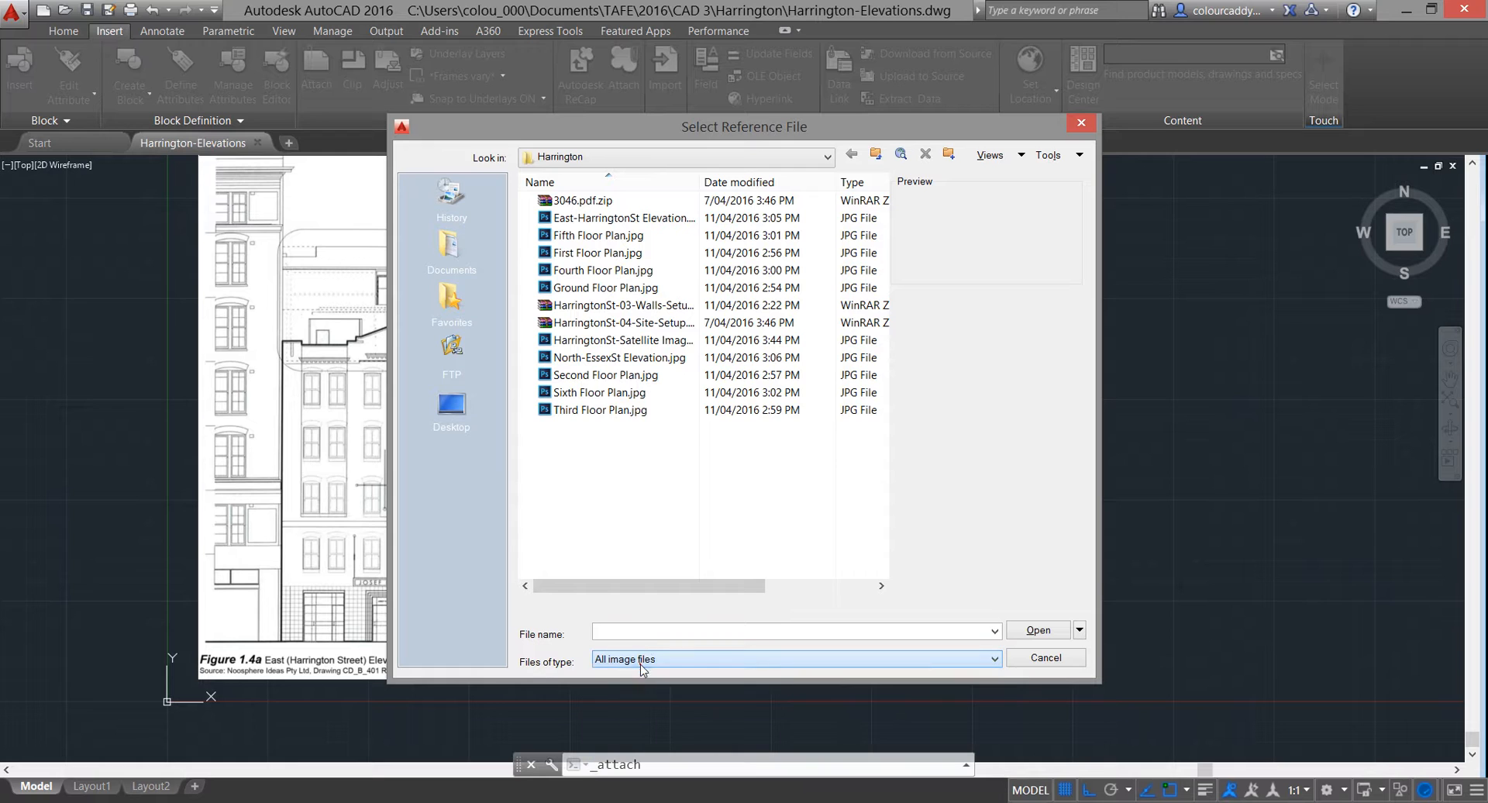
pyautogui.click(605, 359)
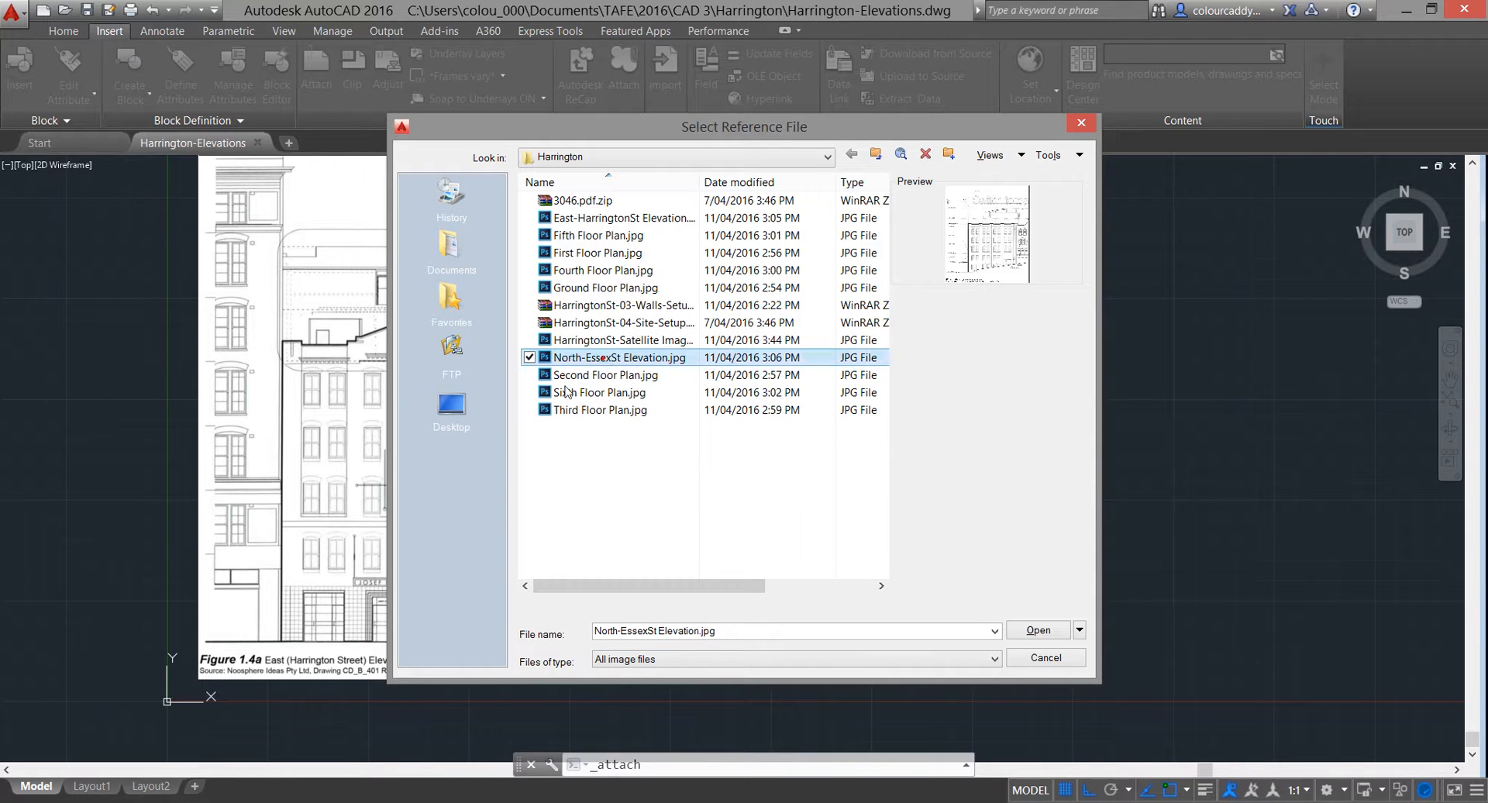
pyautogui.click(1039, 631)
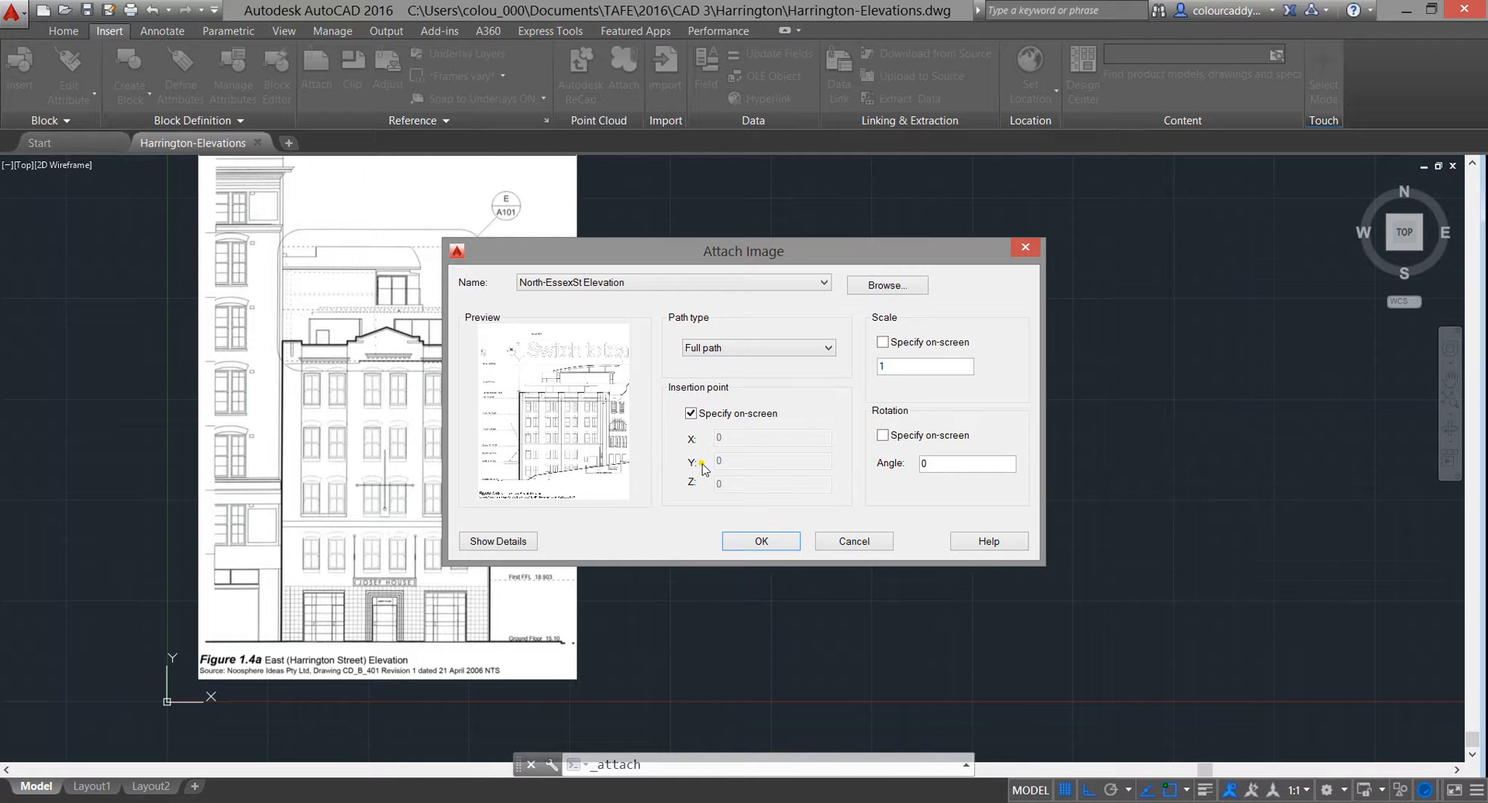
# Attach the north elevation image at a scale of 10000, placing it in the empty space beside the east elevation
pyautogui.click(900, 367)
pyautogui.write('0000')
pyautogui.click(746, 541)
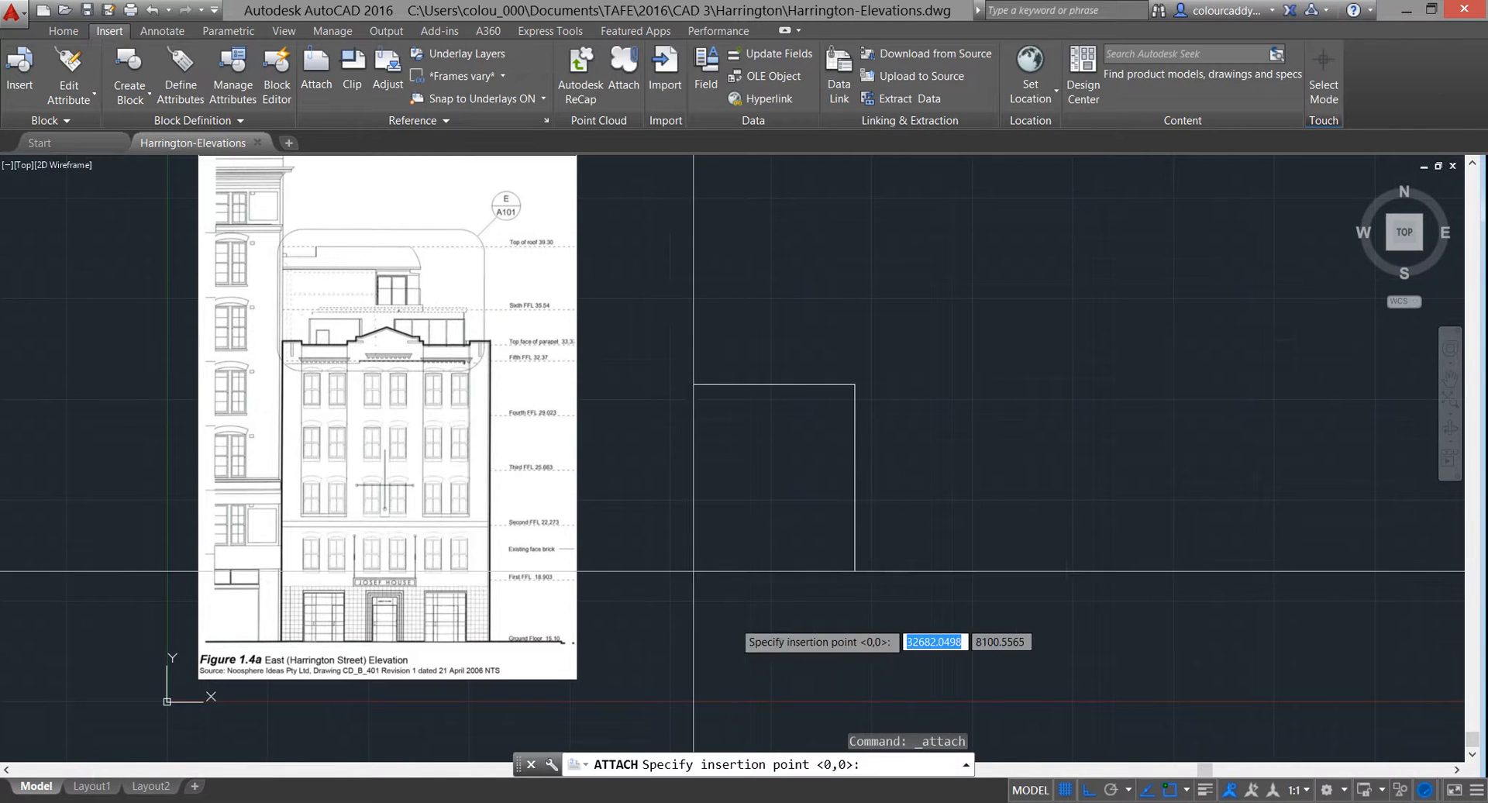
pyautogui.click(660, 616)
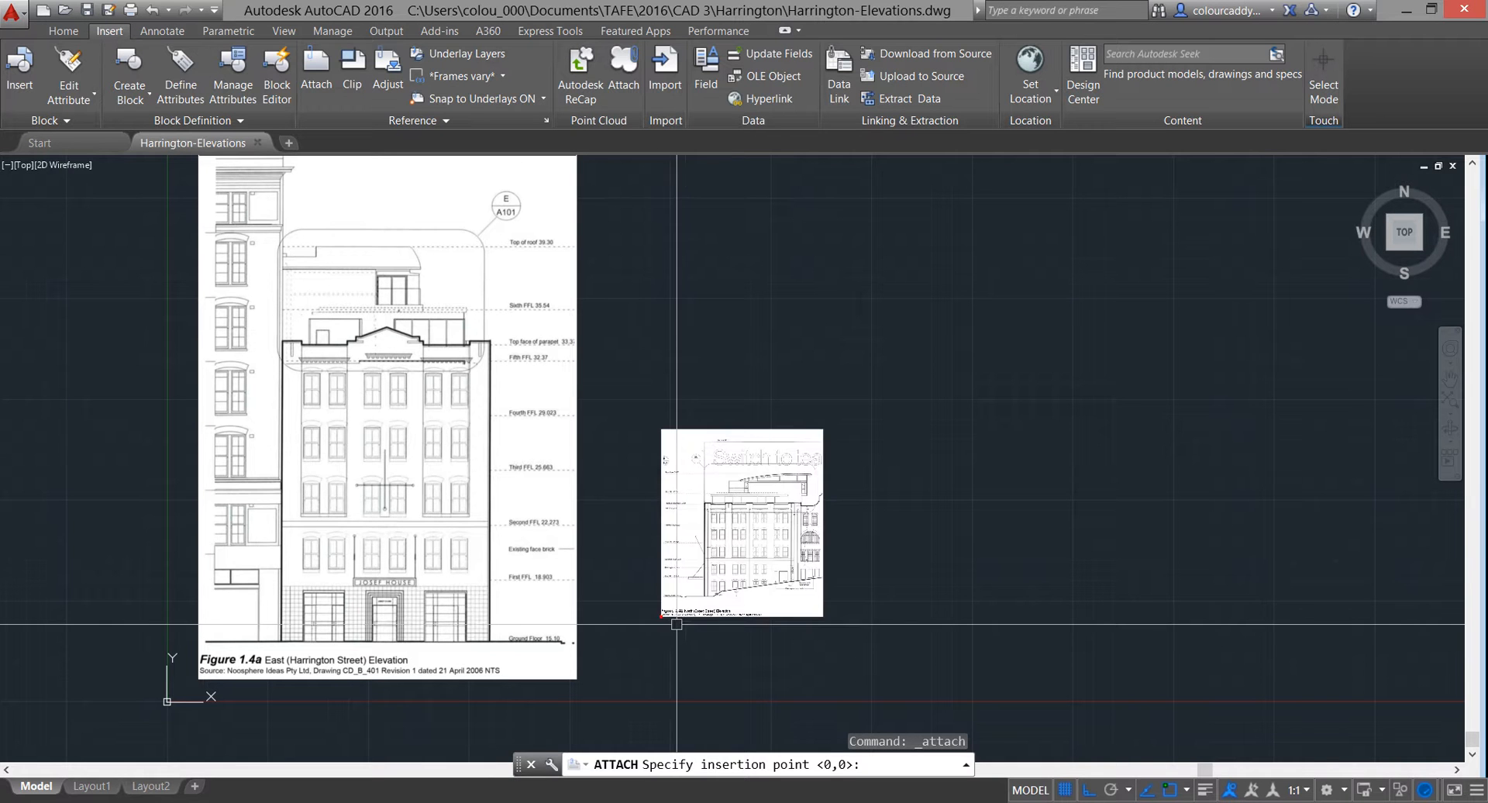
# Measure the vertical distance between the Ground Floor and First FFL level lines on the north elevation image
pyautogui.scroll(5, 728, 617)
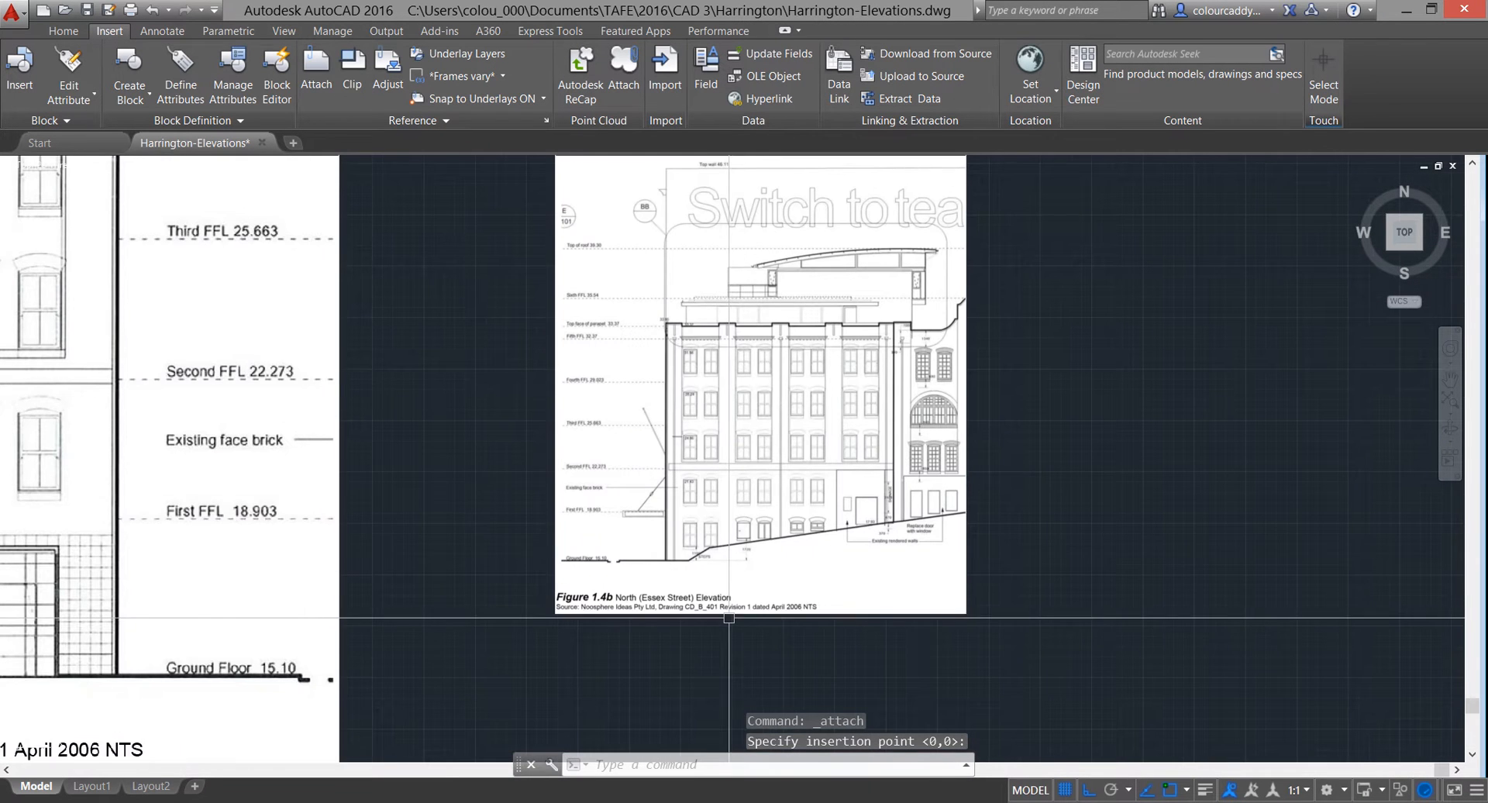
pyautogui.moveTo(760, 496); pyautogui.dragTo(692, 553, button='middle')
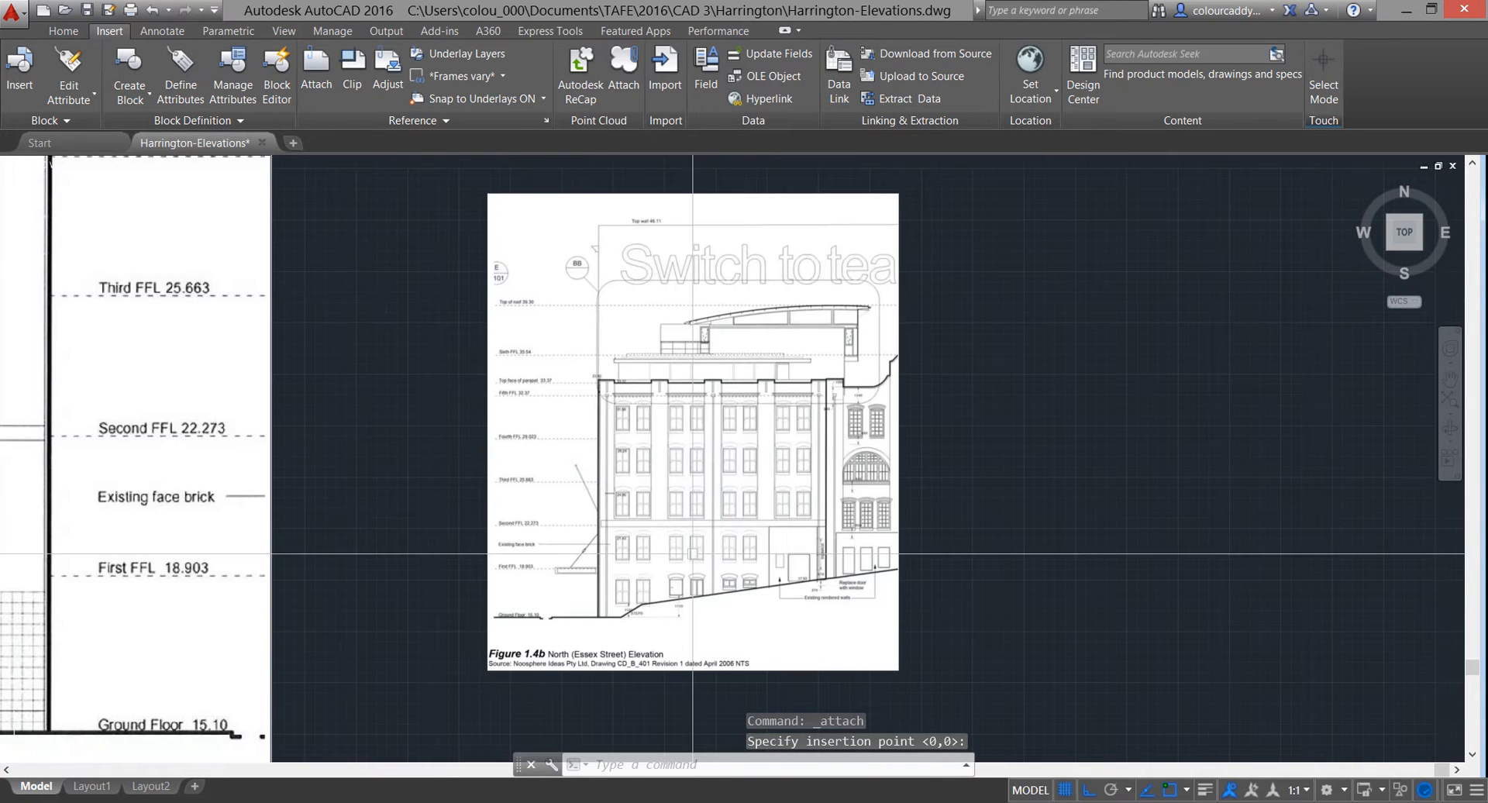
pyautogui.click(70, 33)
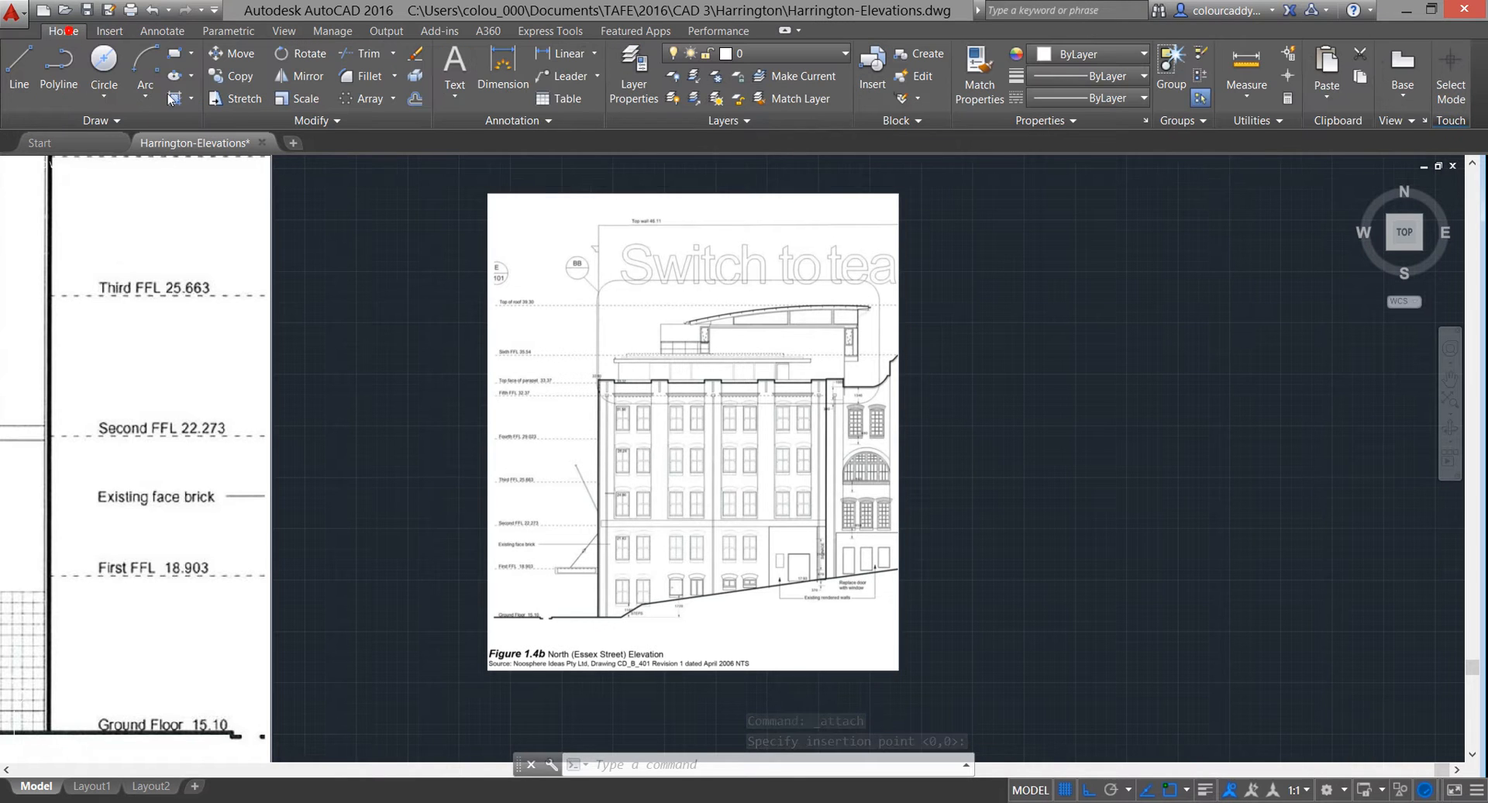
pyautogui.click(1234, 64)
pyautogui.moveTo(488, 586); pyautogui.dragTo(435, 597, button='middle')
pyautogui.scroll(6, 493, 573)
pyautogui.scroll(2, 434, 599)
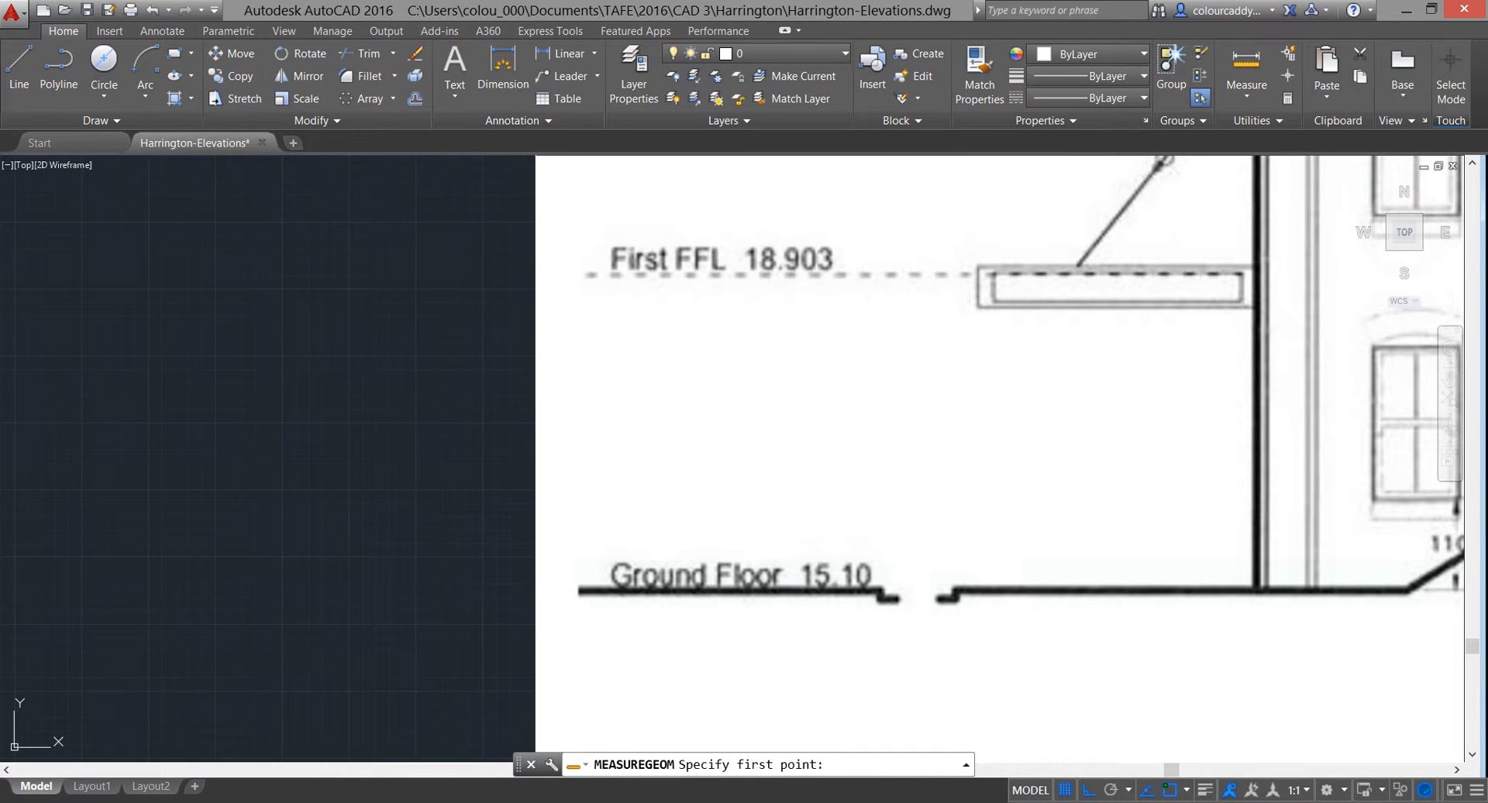
pyautogui.click(426, 591)
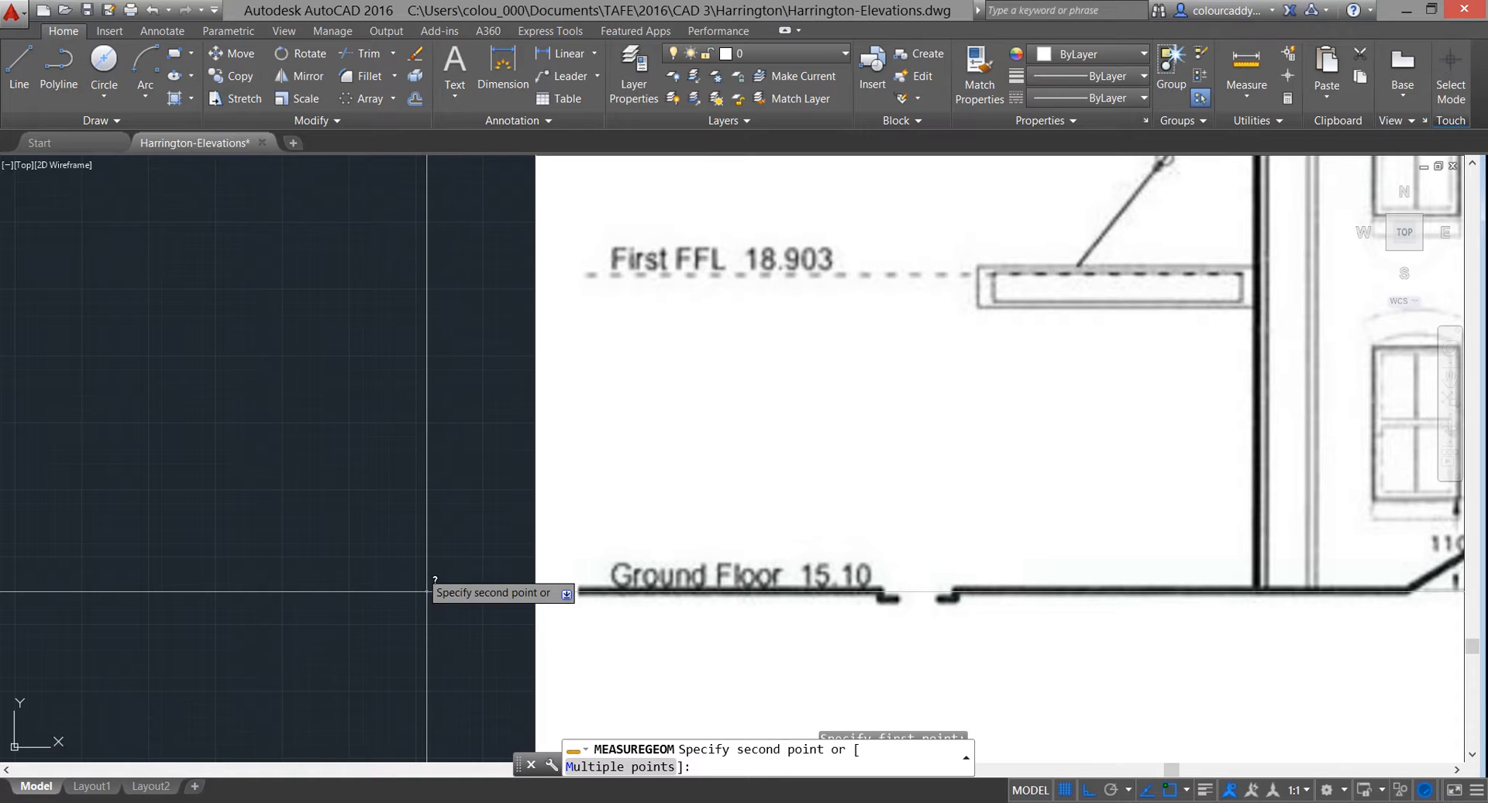
pyautogui.click(395, 274)
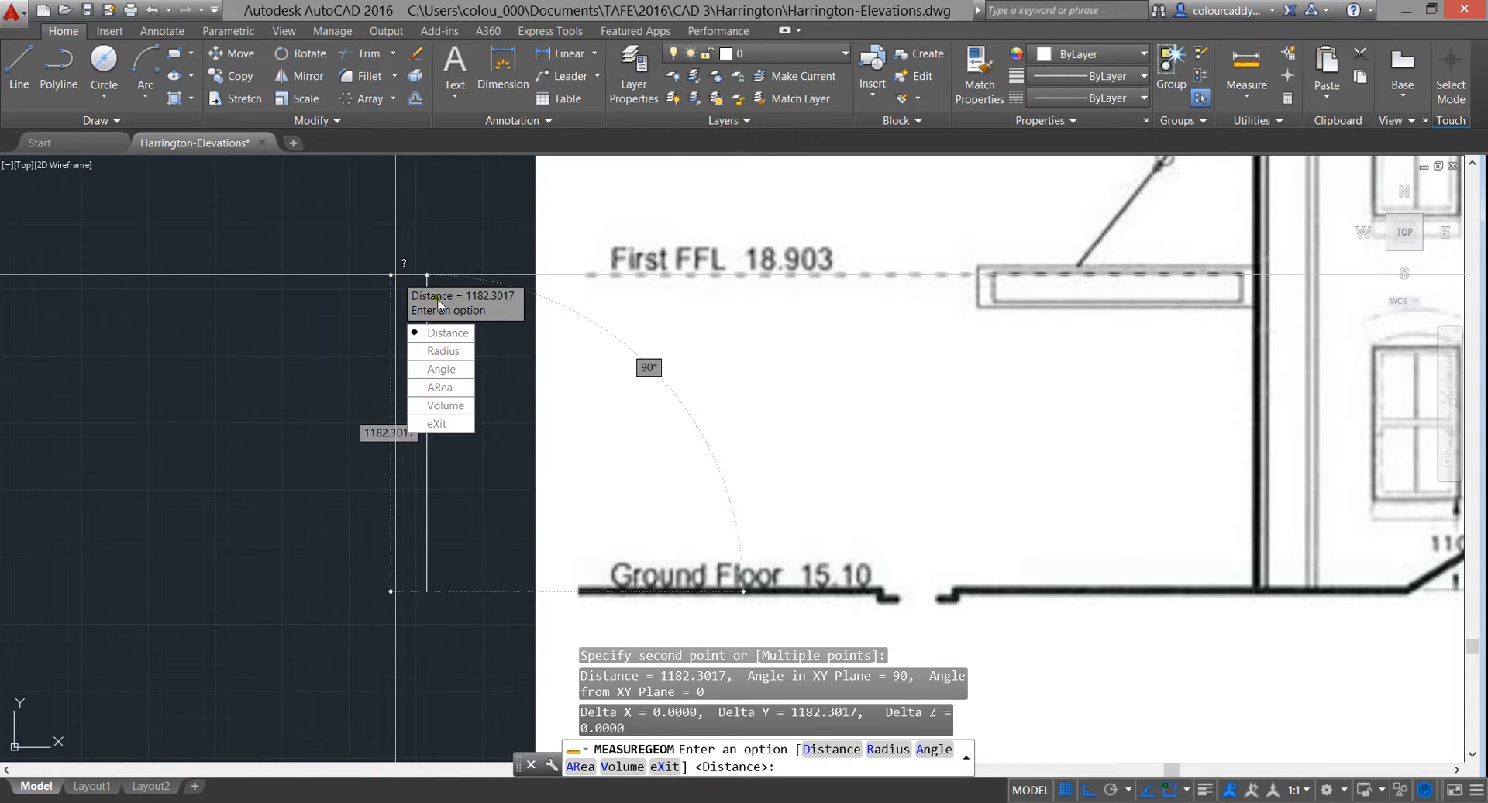
pyautogui.press('Escape')
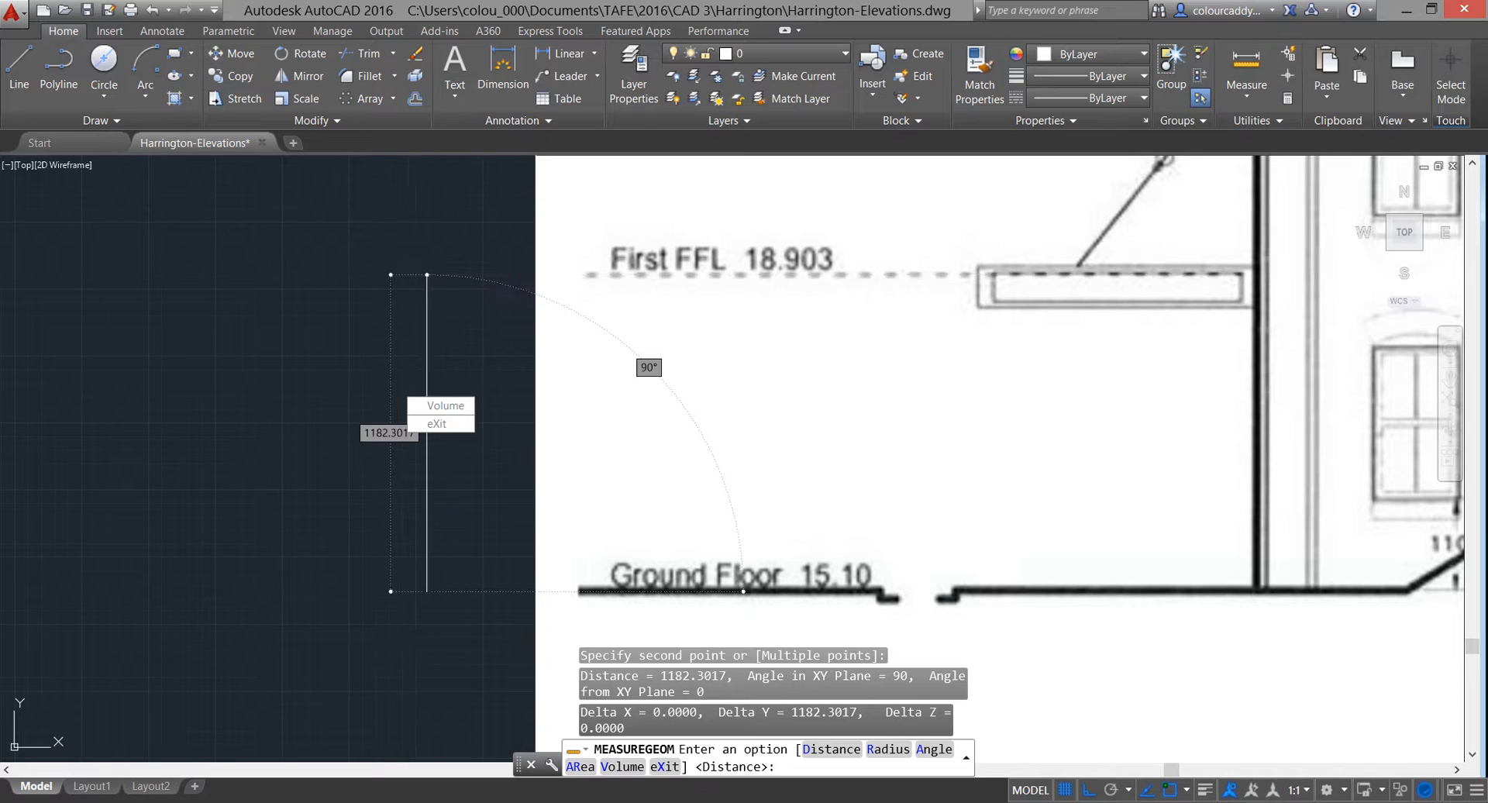
pyautogui.press('Escape')
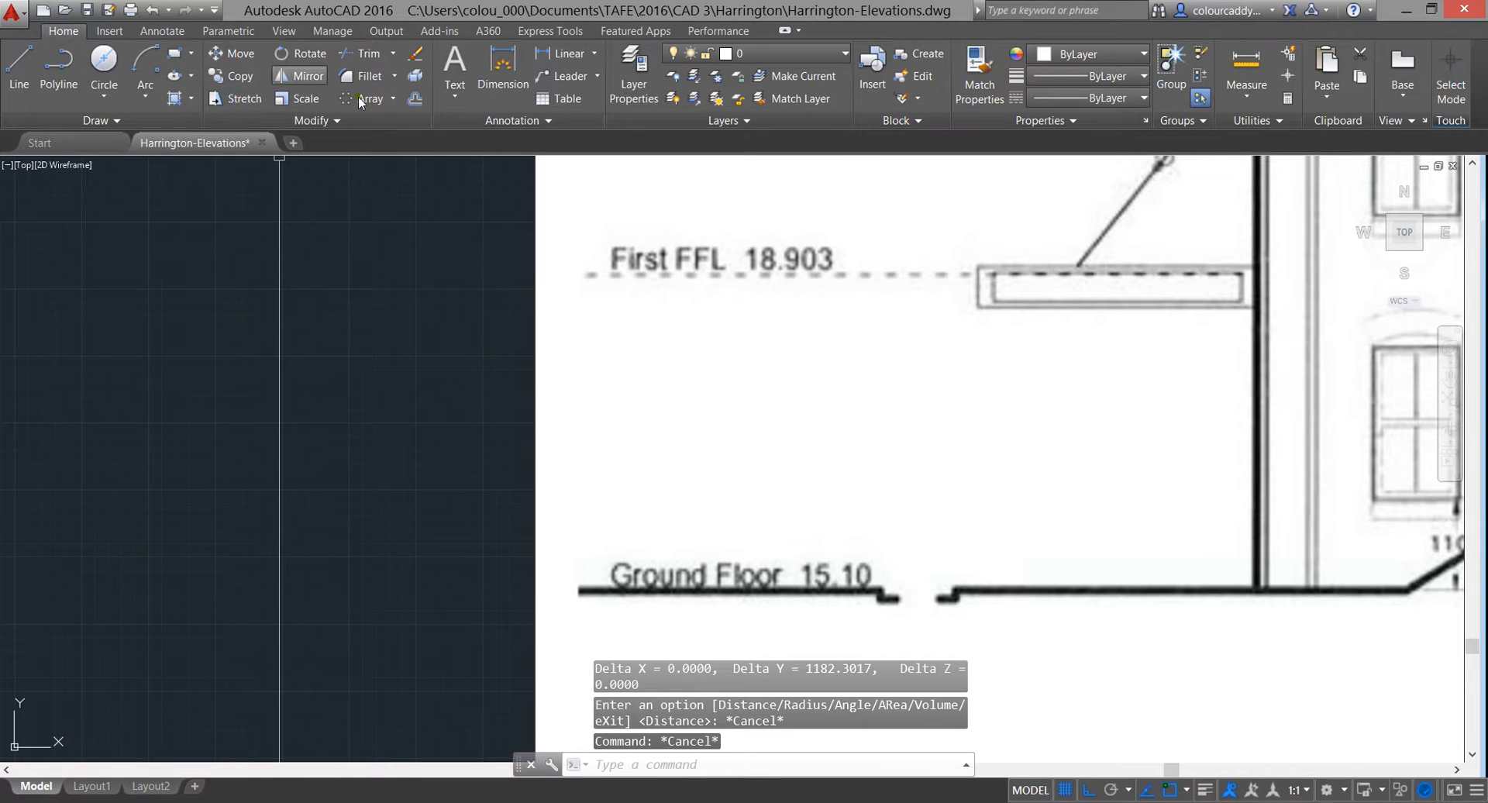
# Start scaling the north elevation image from base point 0,0
pyautogui.click(295, 98)
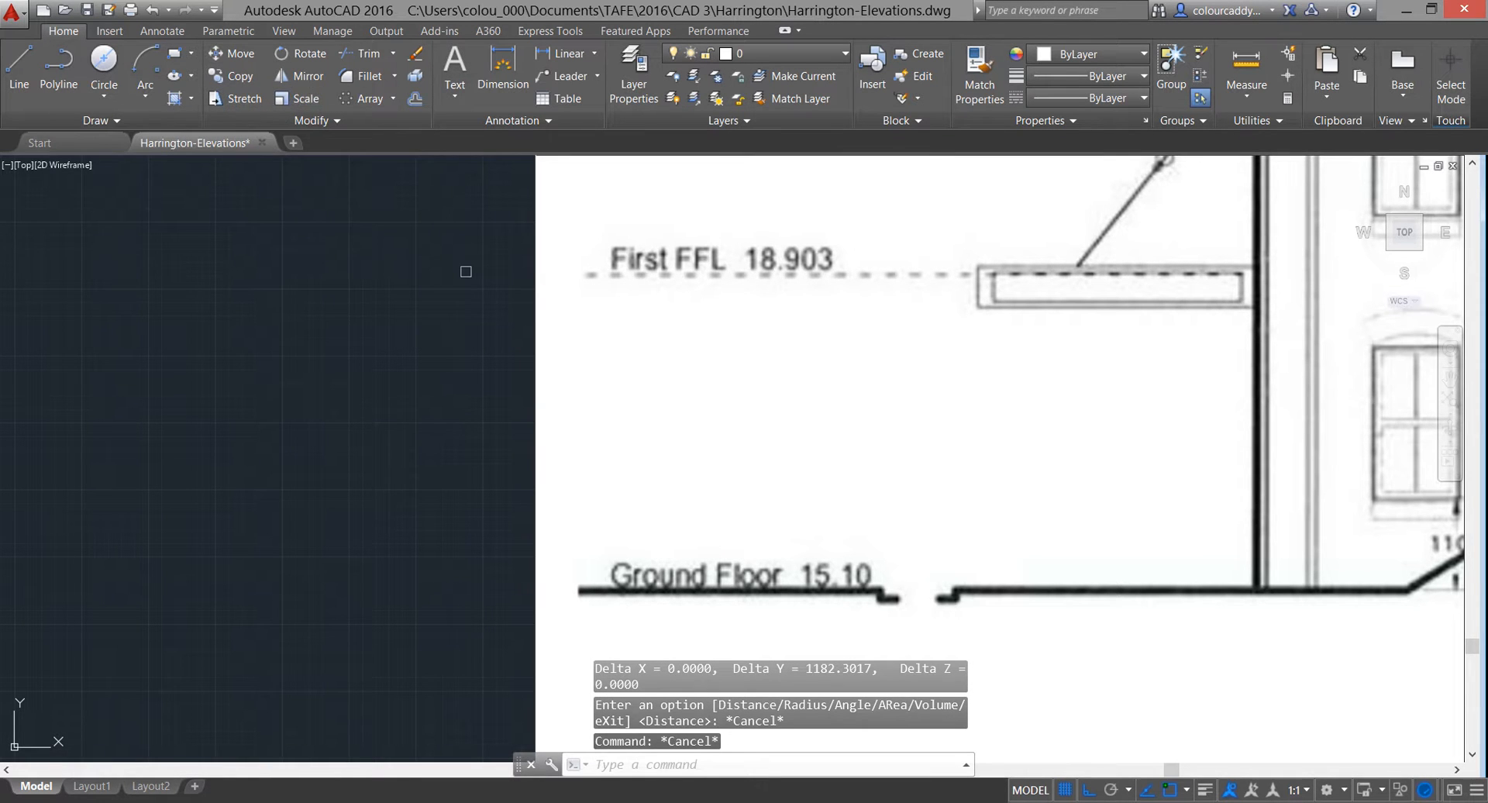
pyautogui.click(533, 232)
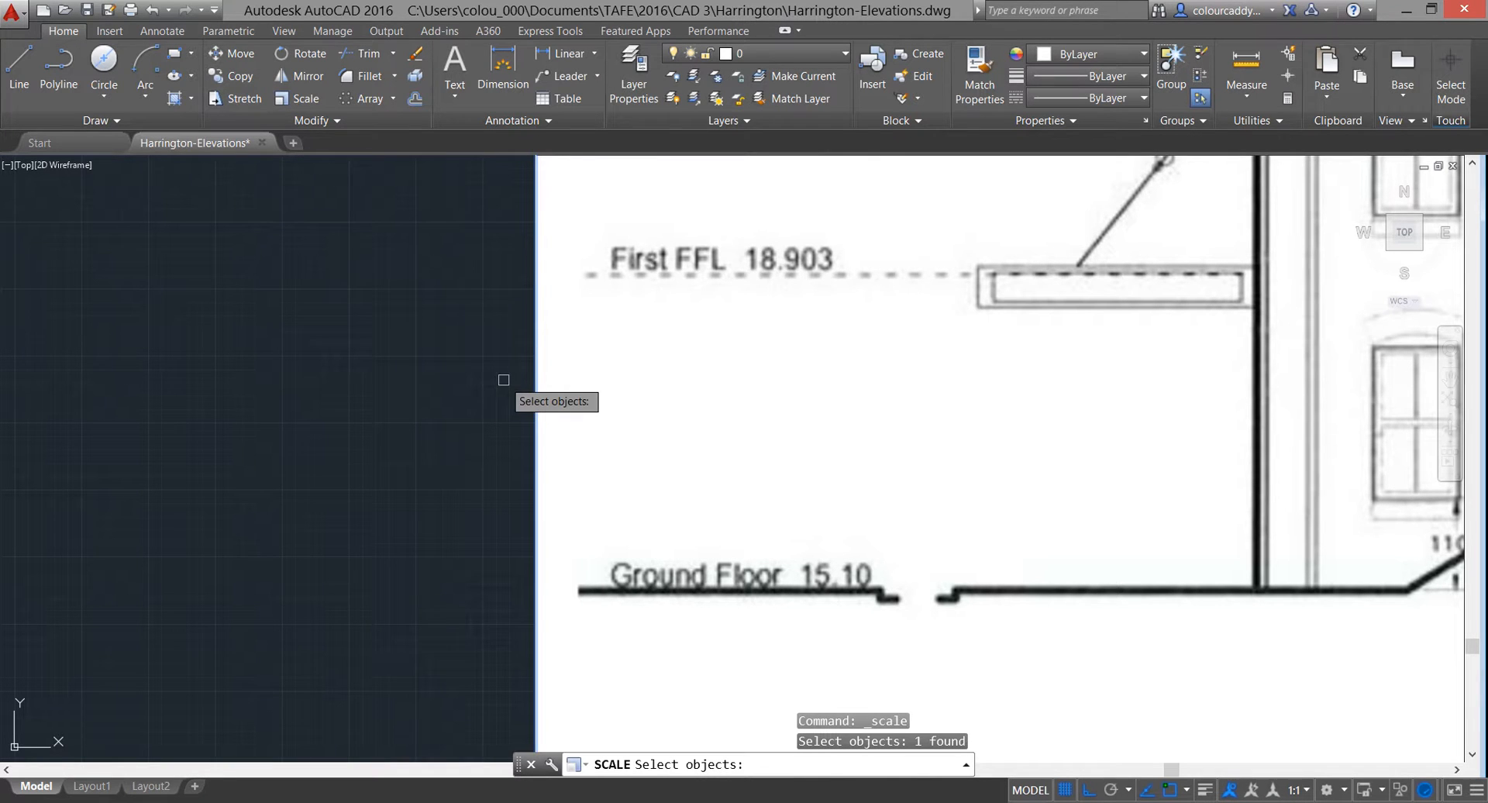
pyautogui.press('Return')
pyautogui.write('3803/')
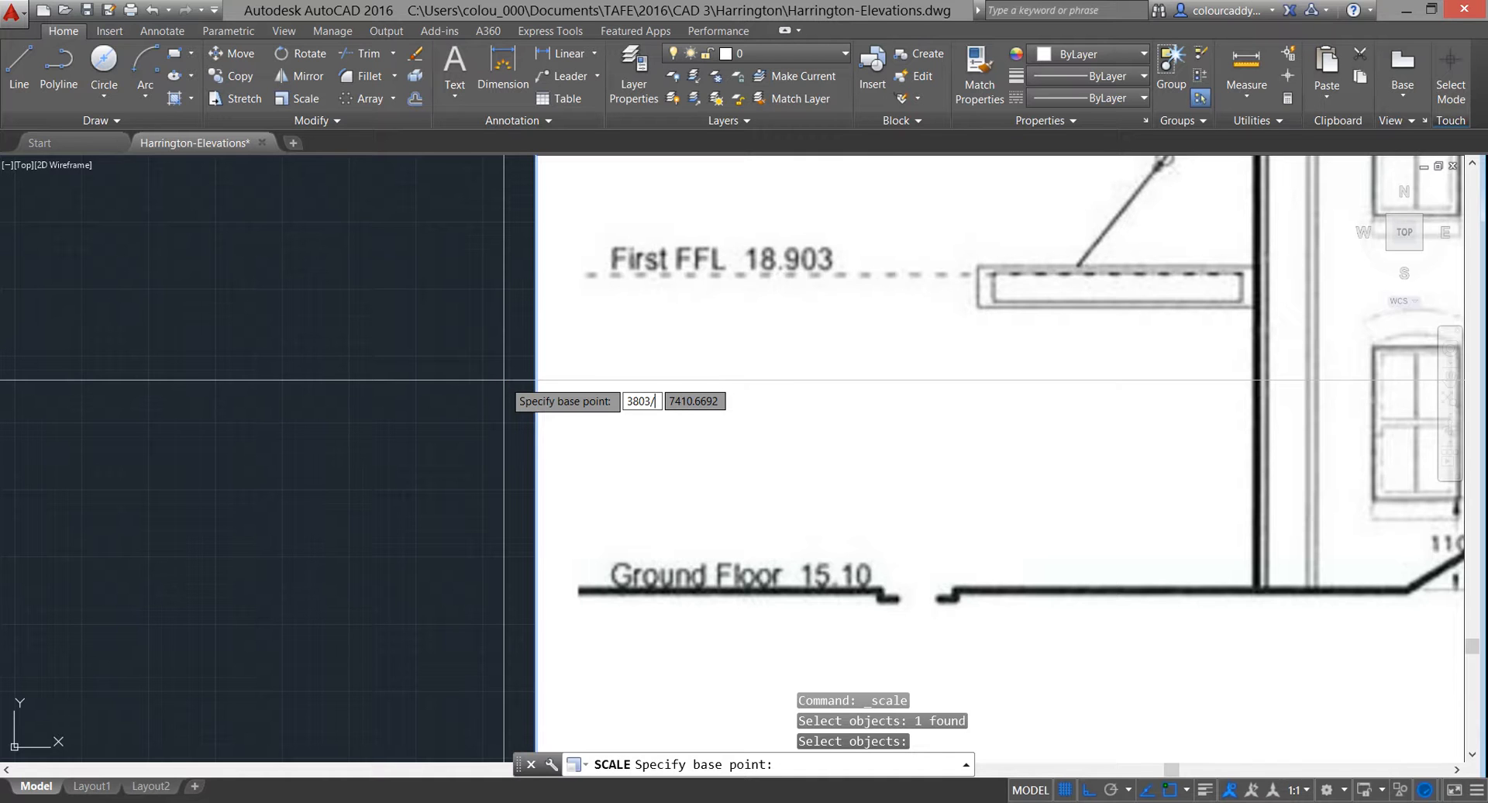
pyautogui.write('118')
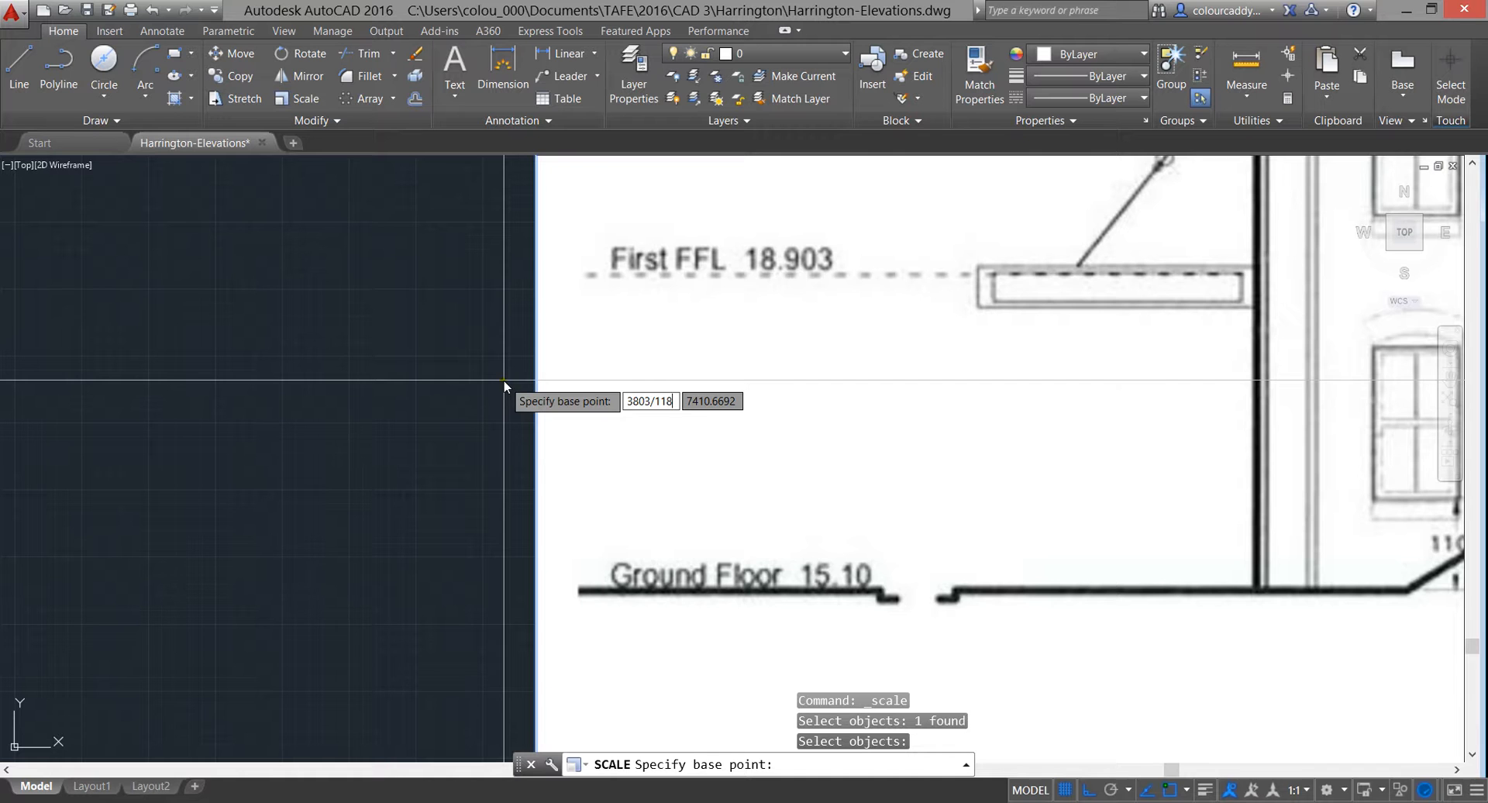
pyautogui.click(967, 767)
pyautogui.click(966, 767)
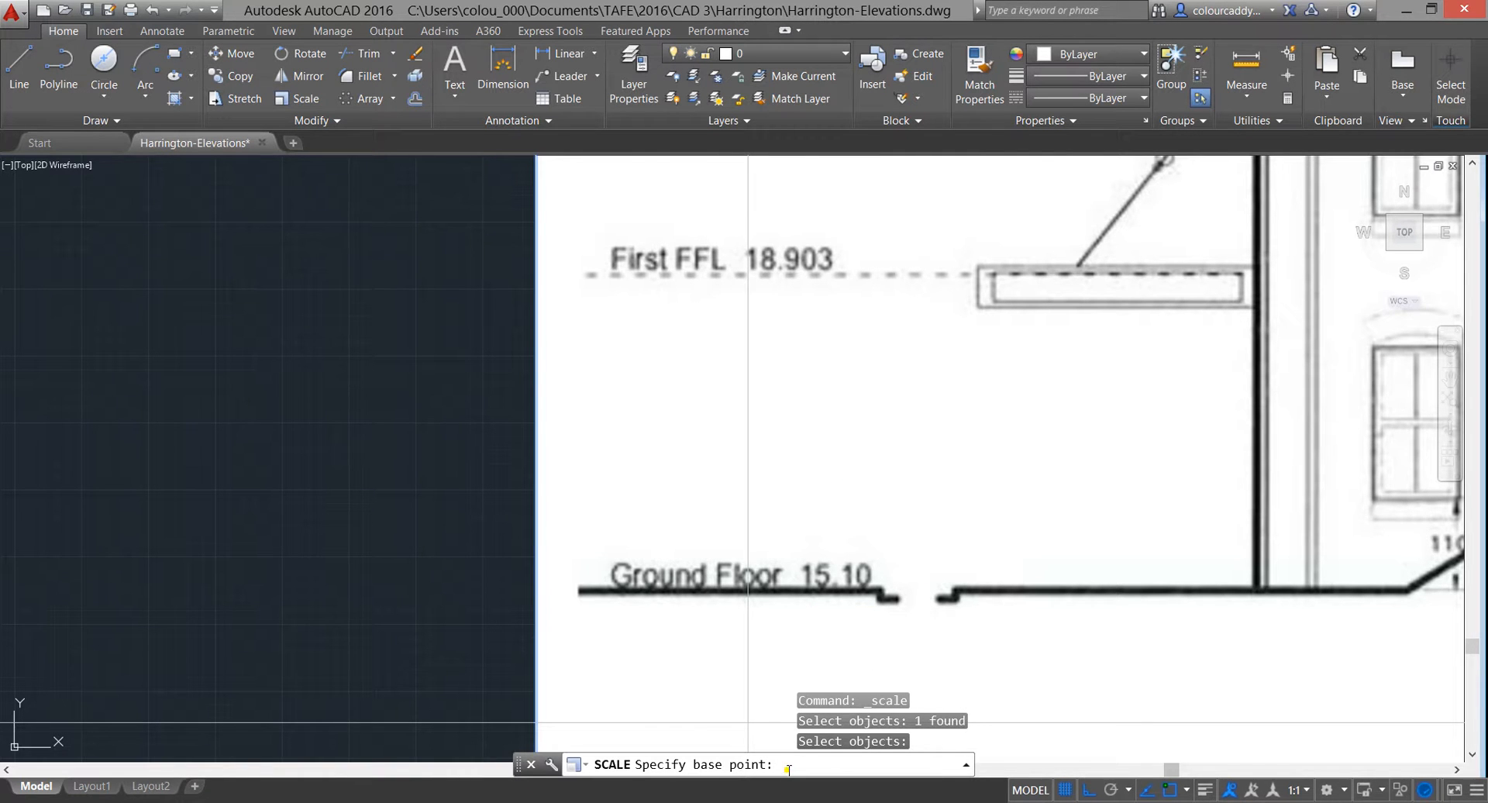
pyautogui.write(',0')
pyautogui.press('Return')
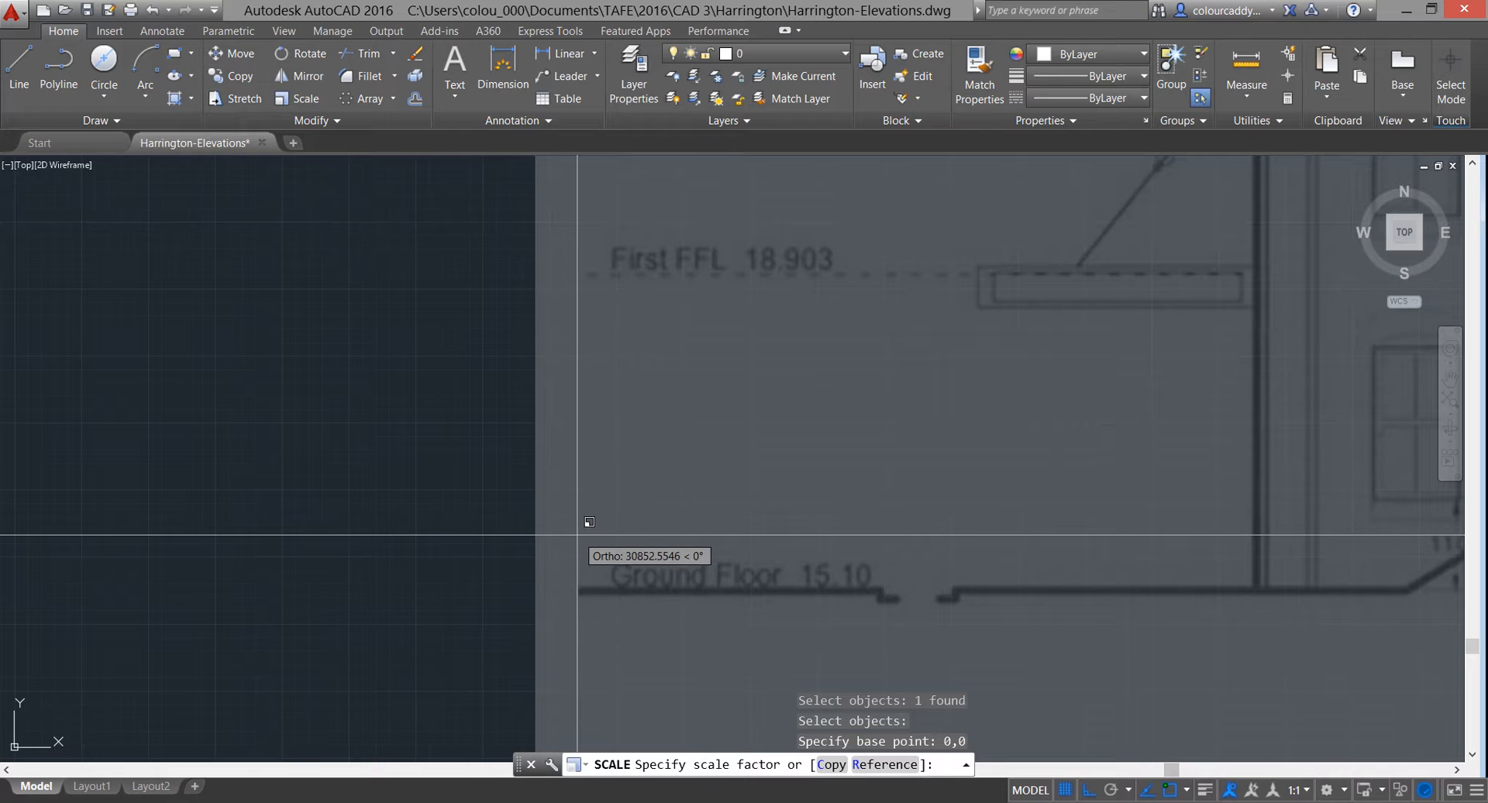
pyautogui.write('3803/')
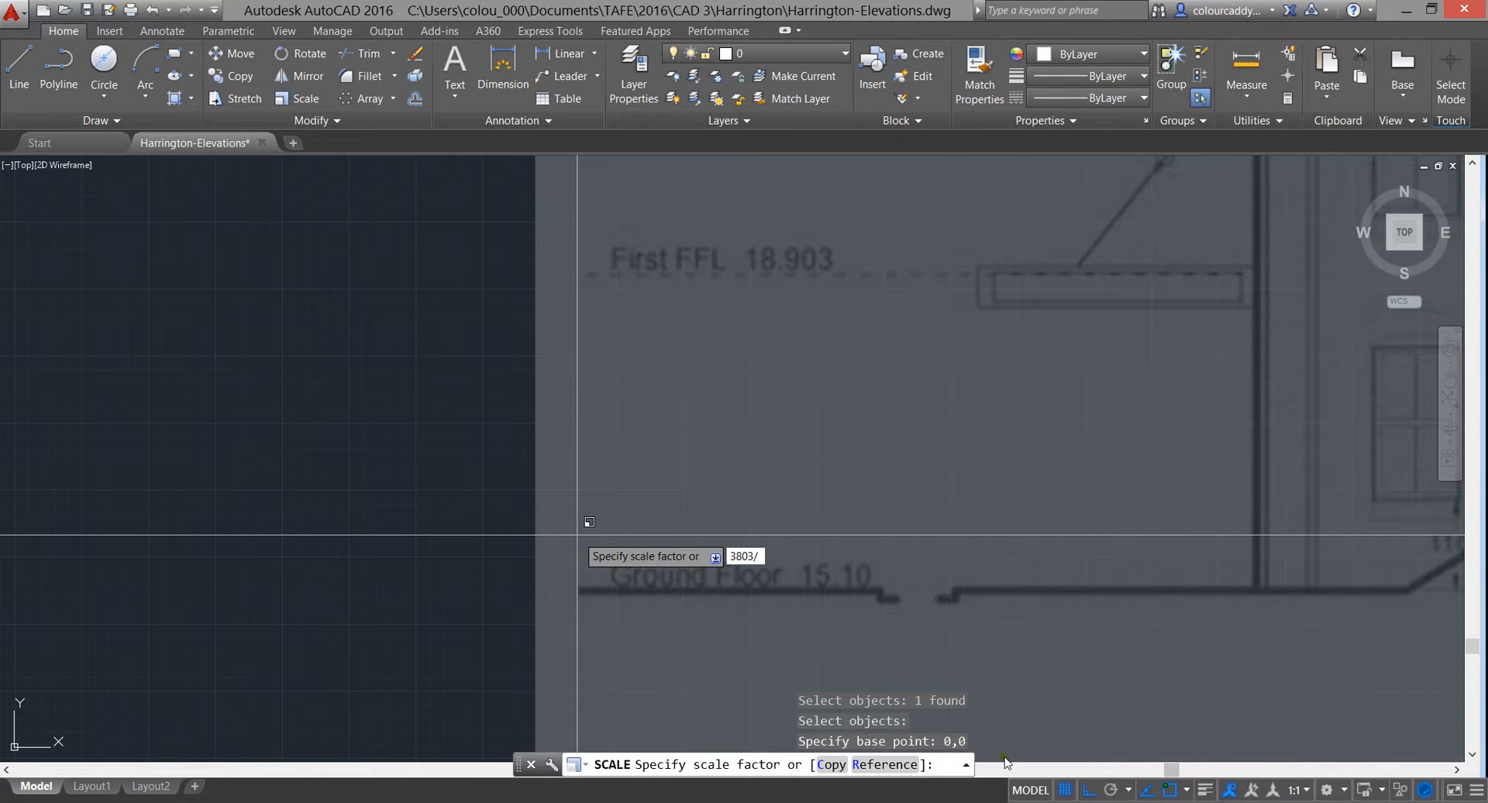
pyautogui.click(965, 765)
pyautogui.click(966, 768)
pyautogui.press('BackSpace')
pyautogui.press('BackSpace')
pyautogui.press('BackSpace')
pyautogui.press('BackSpace')
pyautogui.press('BackSpace')
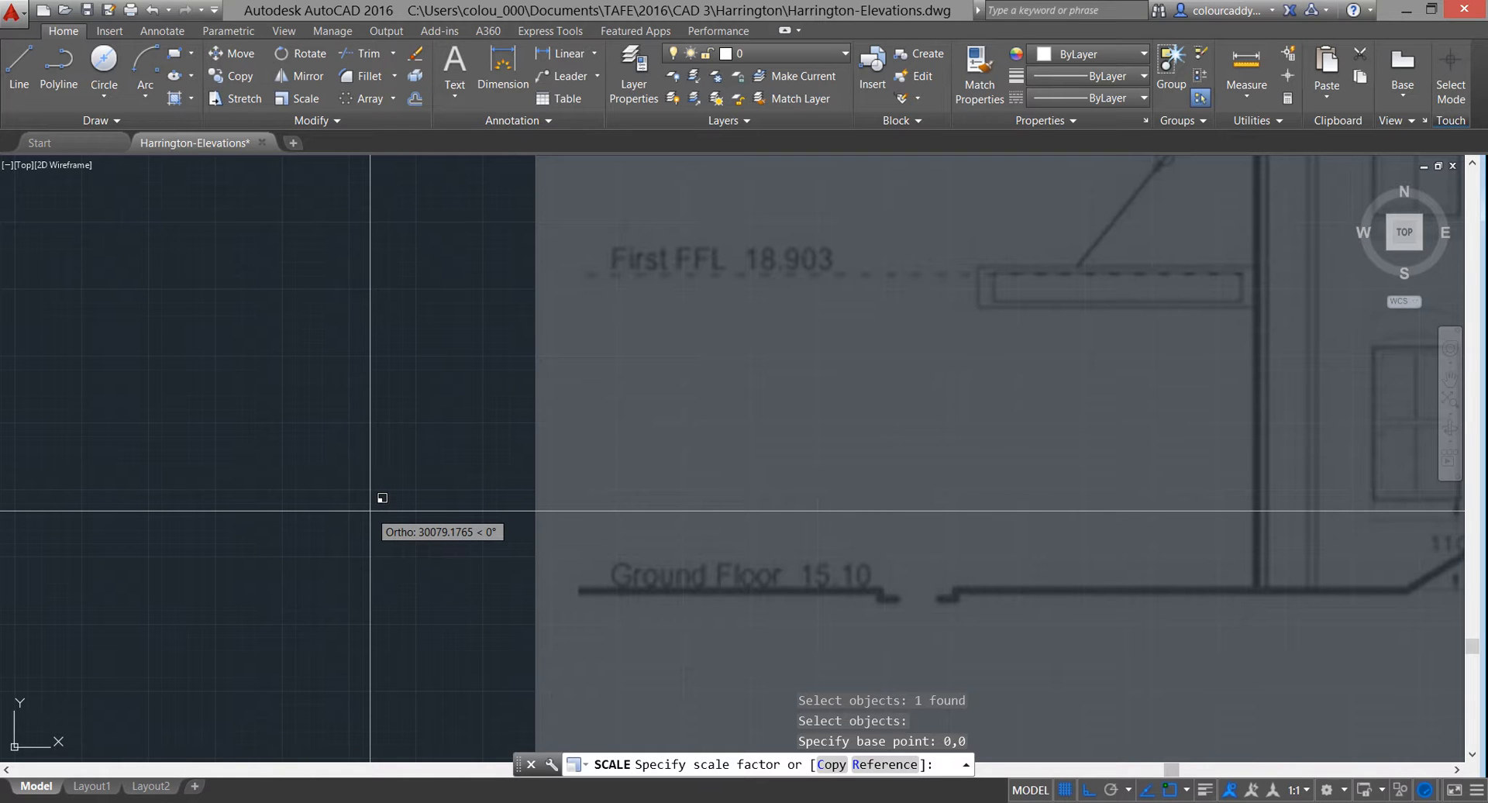
# Apply a scale factor of 3803/1182 to the north elevation image and review the entry in the command history
pyautogui.write('3803/')
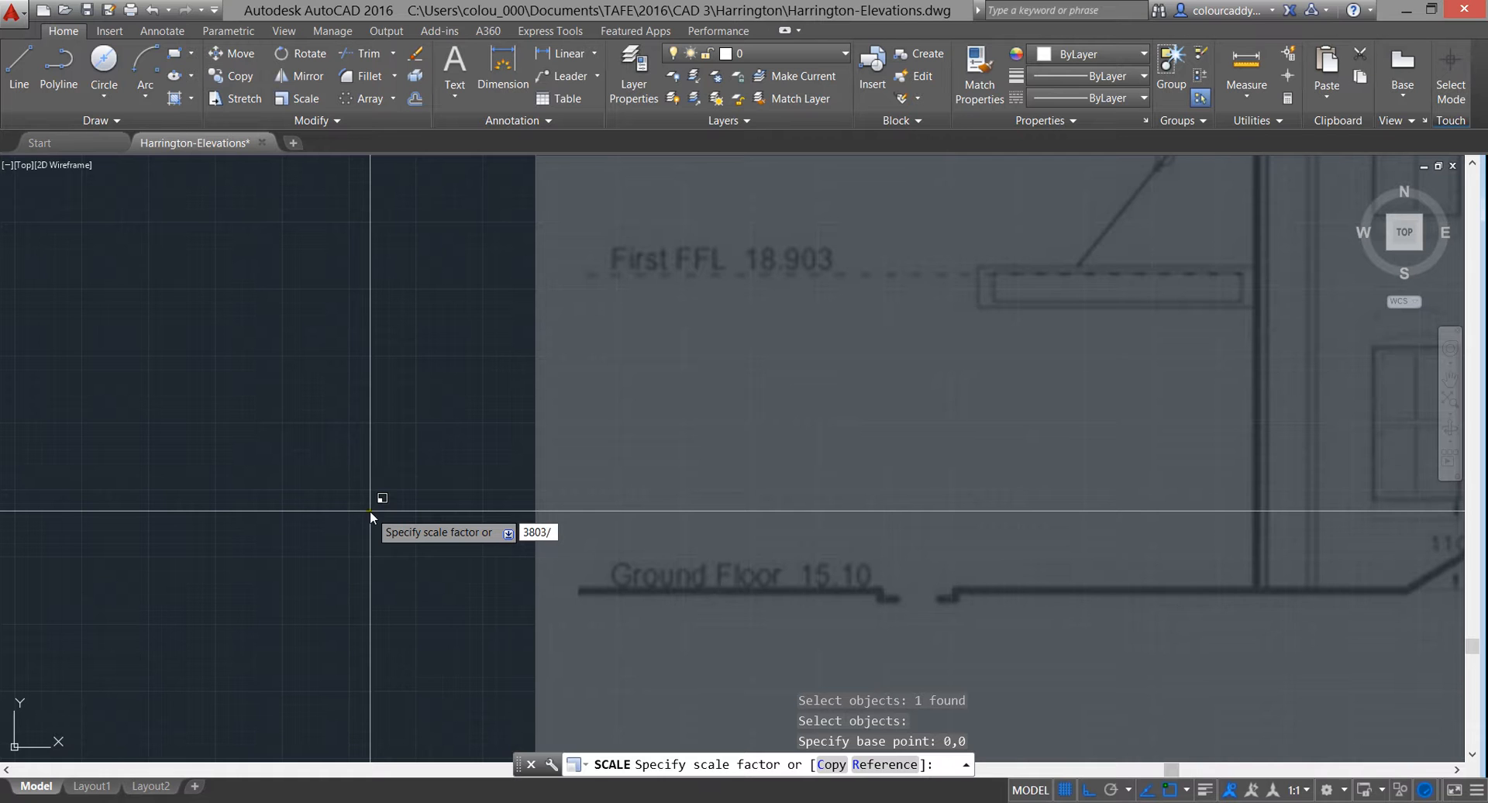
pyautogui.write('1182')
pyautogui.press('Return')
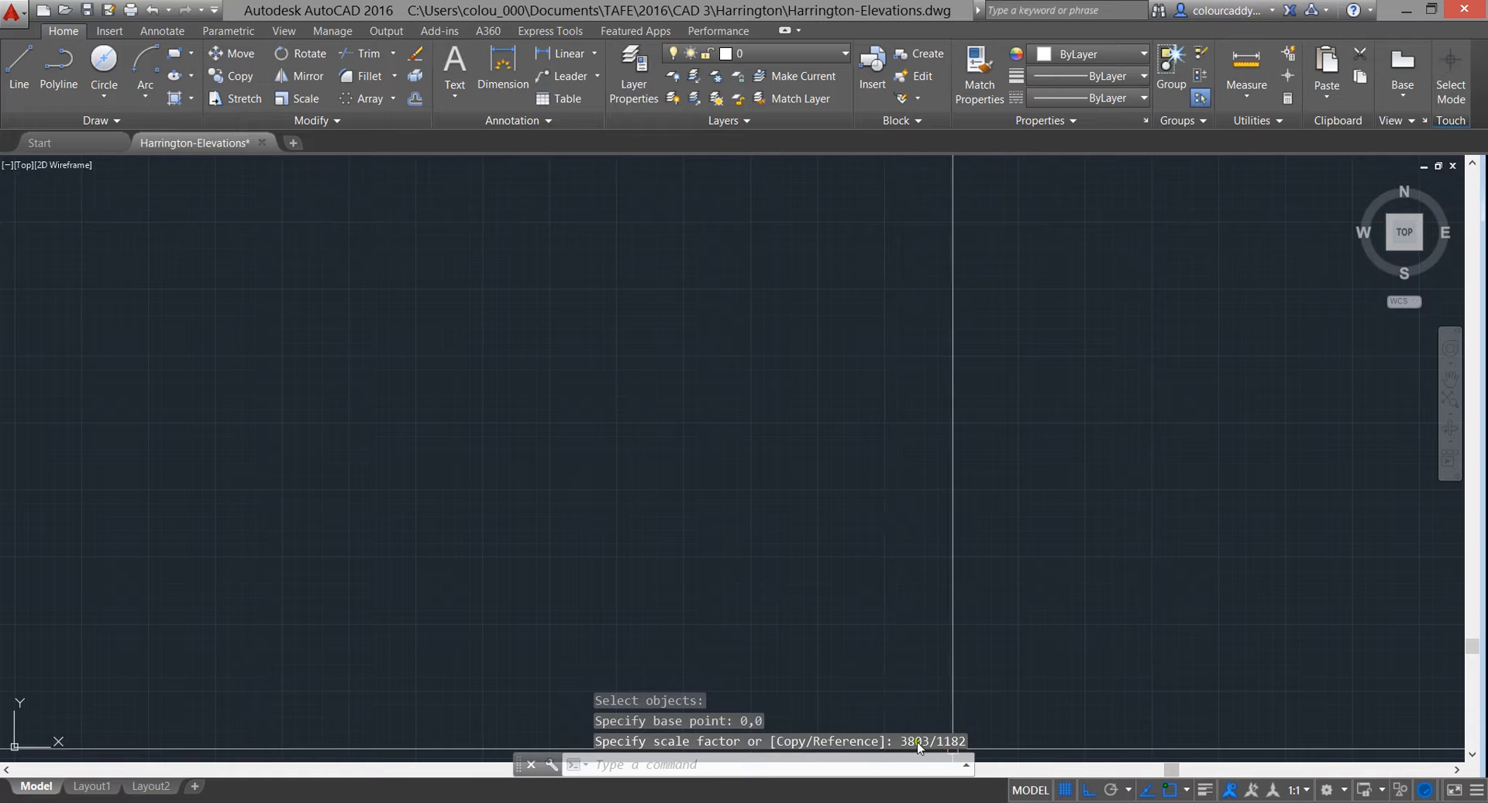
pyautogui.click(966, 764)
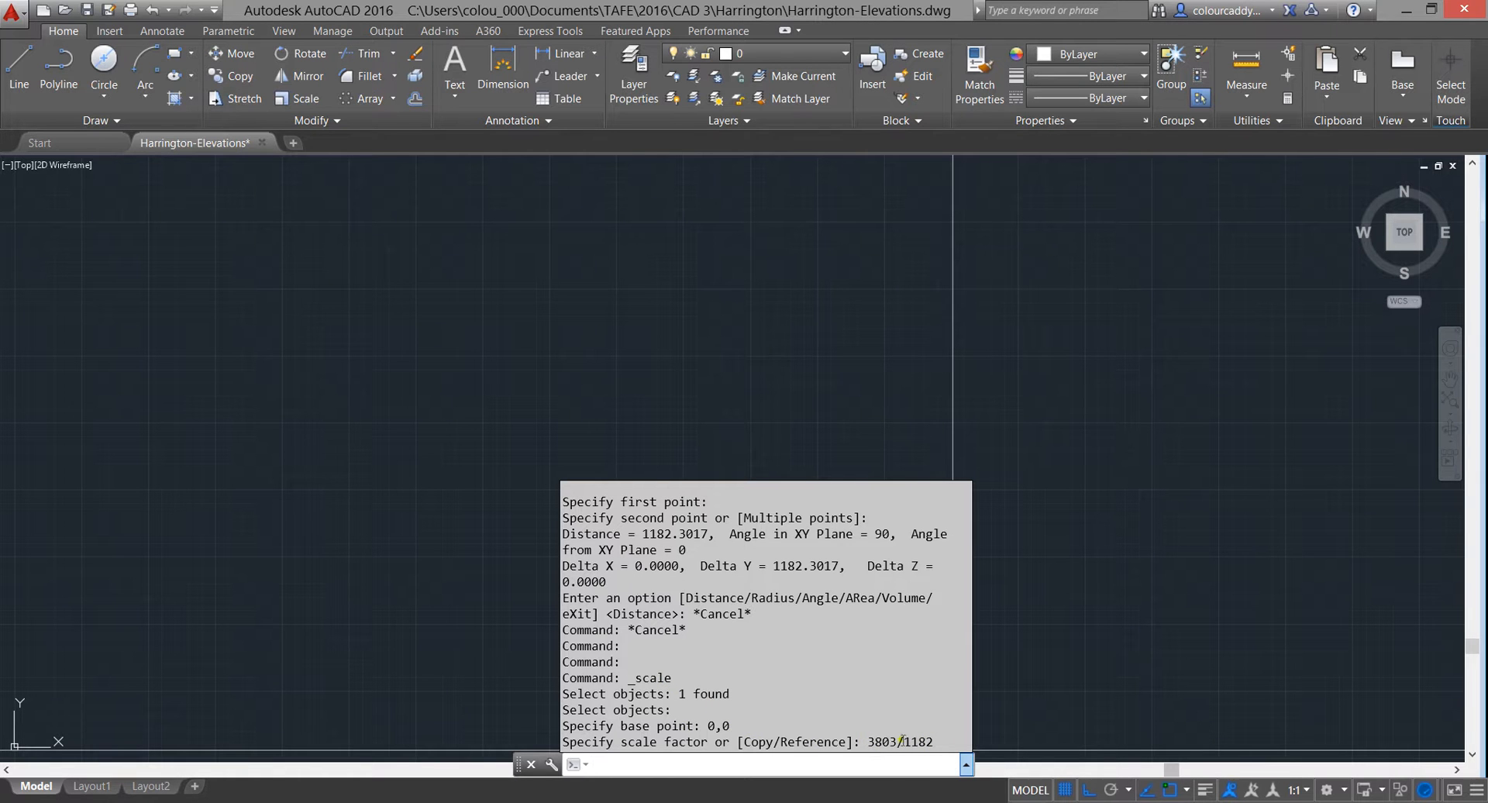
pyautogui.click(967, 765)
# Move the north elevation image by its Ground Floor line, with Ortho off, to sit beside the east elevation with ground floors level
pyautogui.middleClick(697, 460)
pyautogui.middleClick(697, 460)
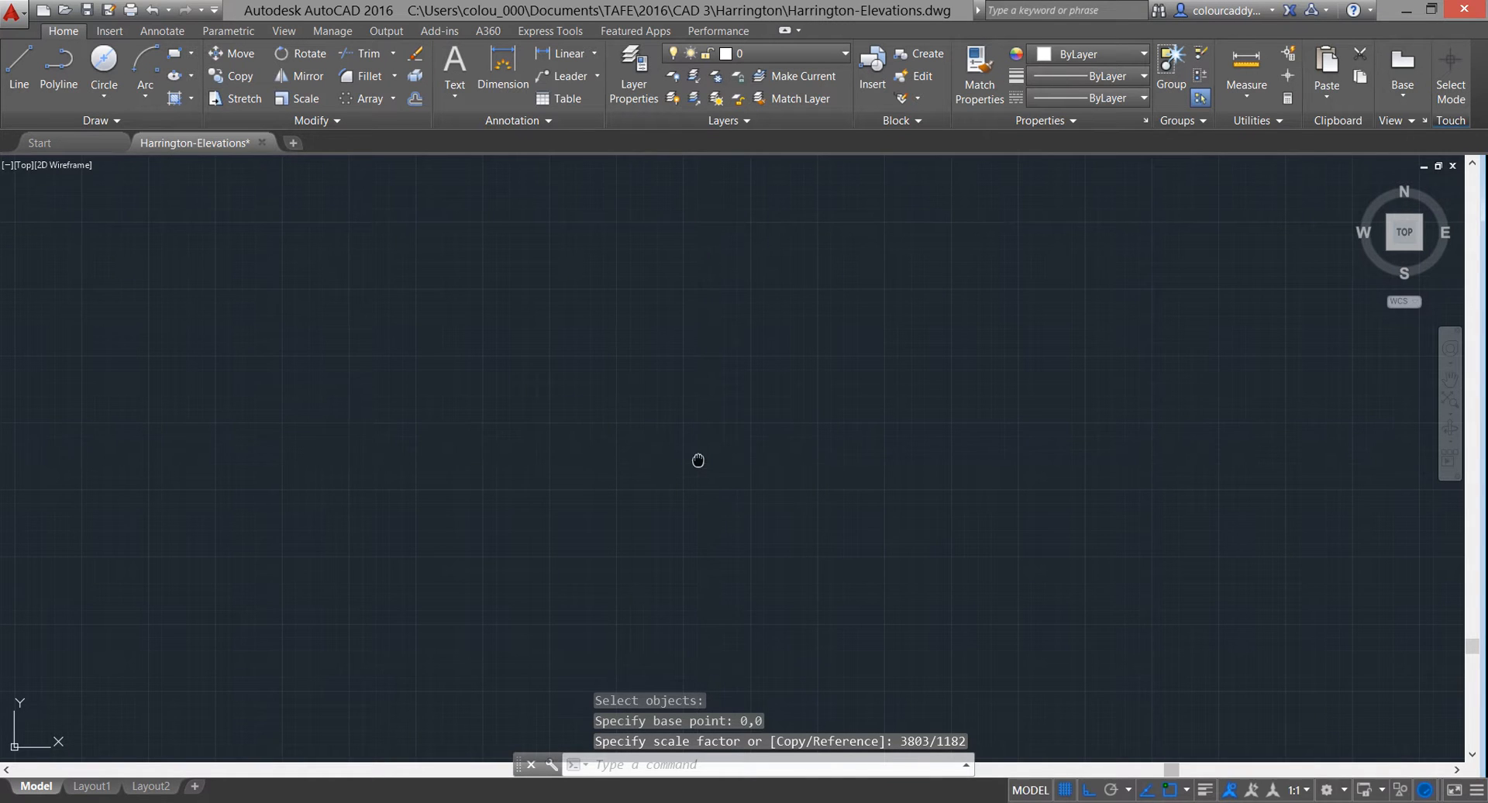
pyautogui.scroll(-2, 775, 450)
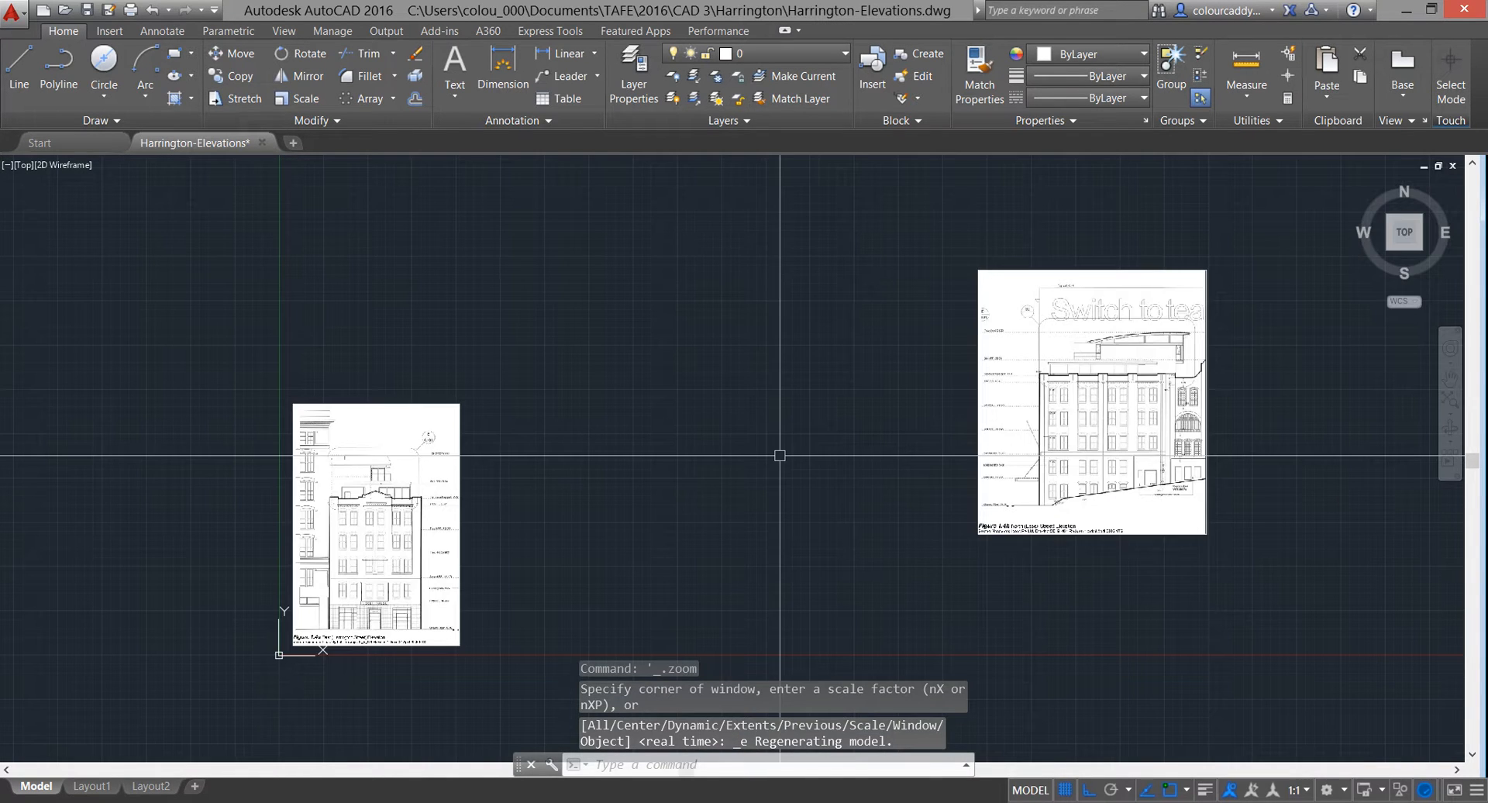
pyautogui.click(984, 534)
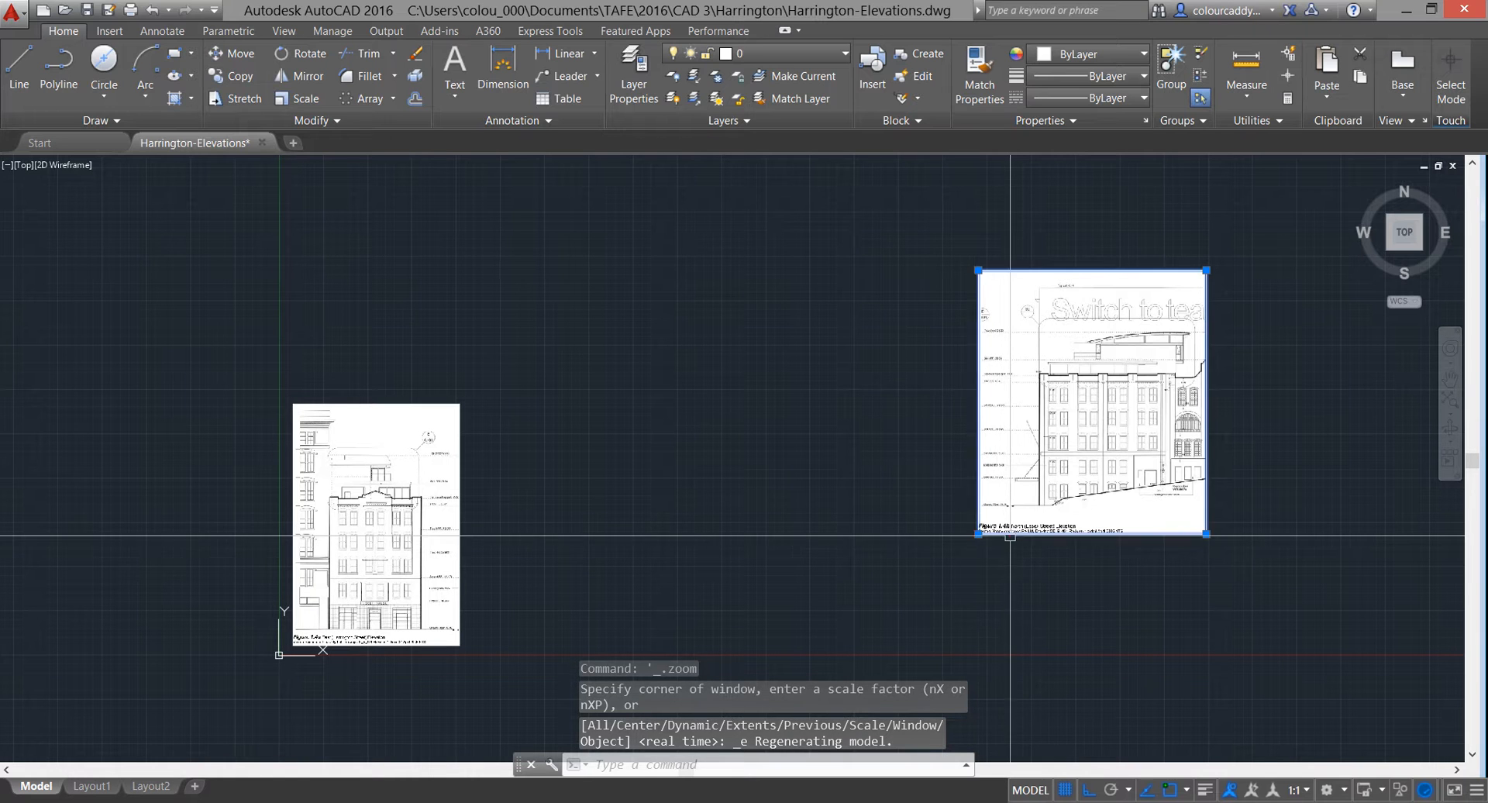
pyautogui.click(75, 32)
pyautogui.click(232, 55)
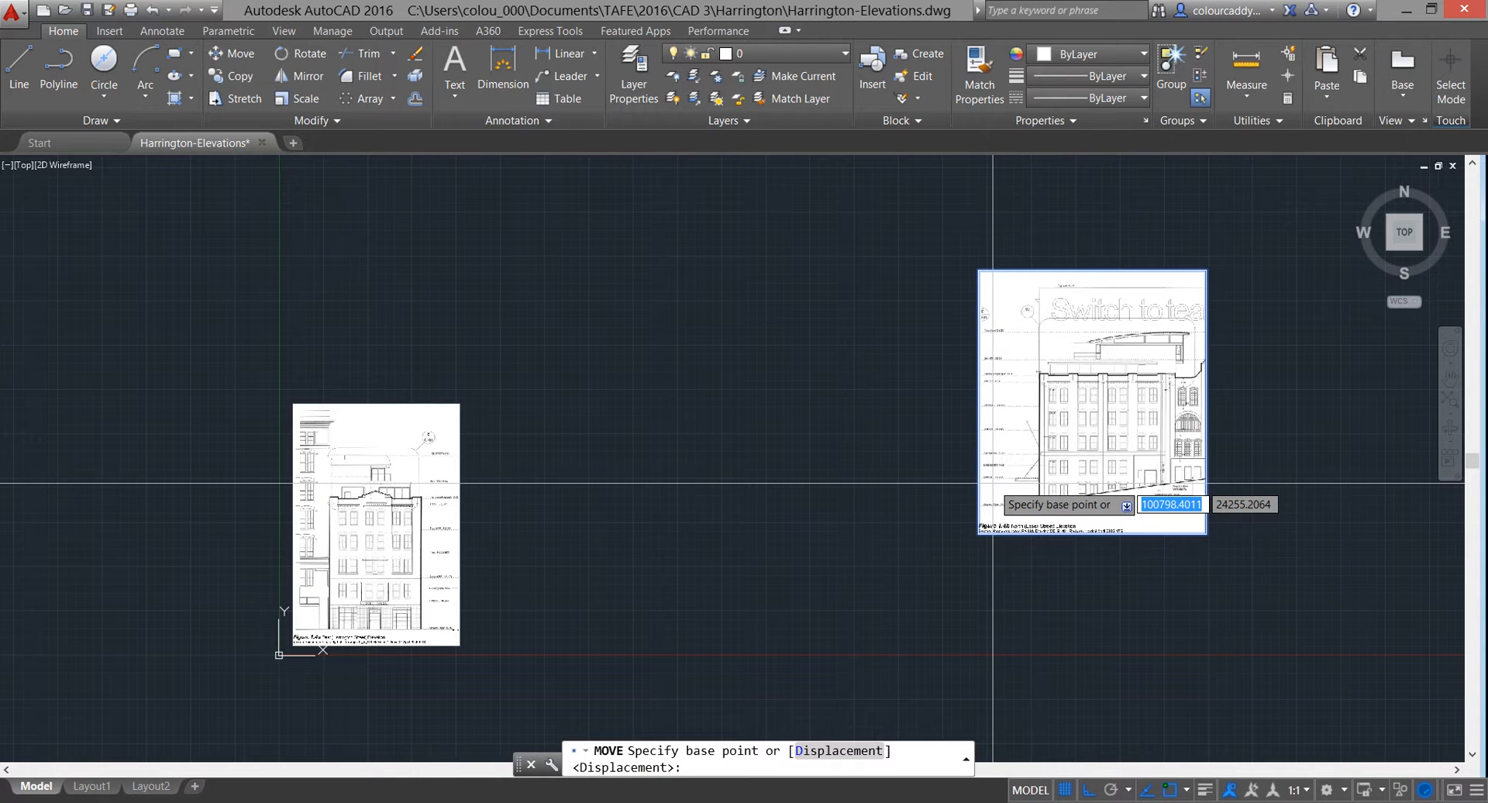
pyautogui.scroll(5, 1005, 488)
pyautogui.scroll(2, 1024, 544)
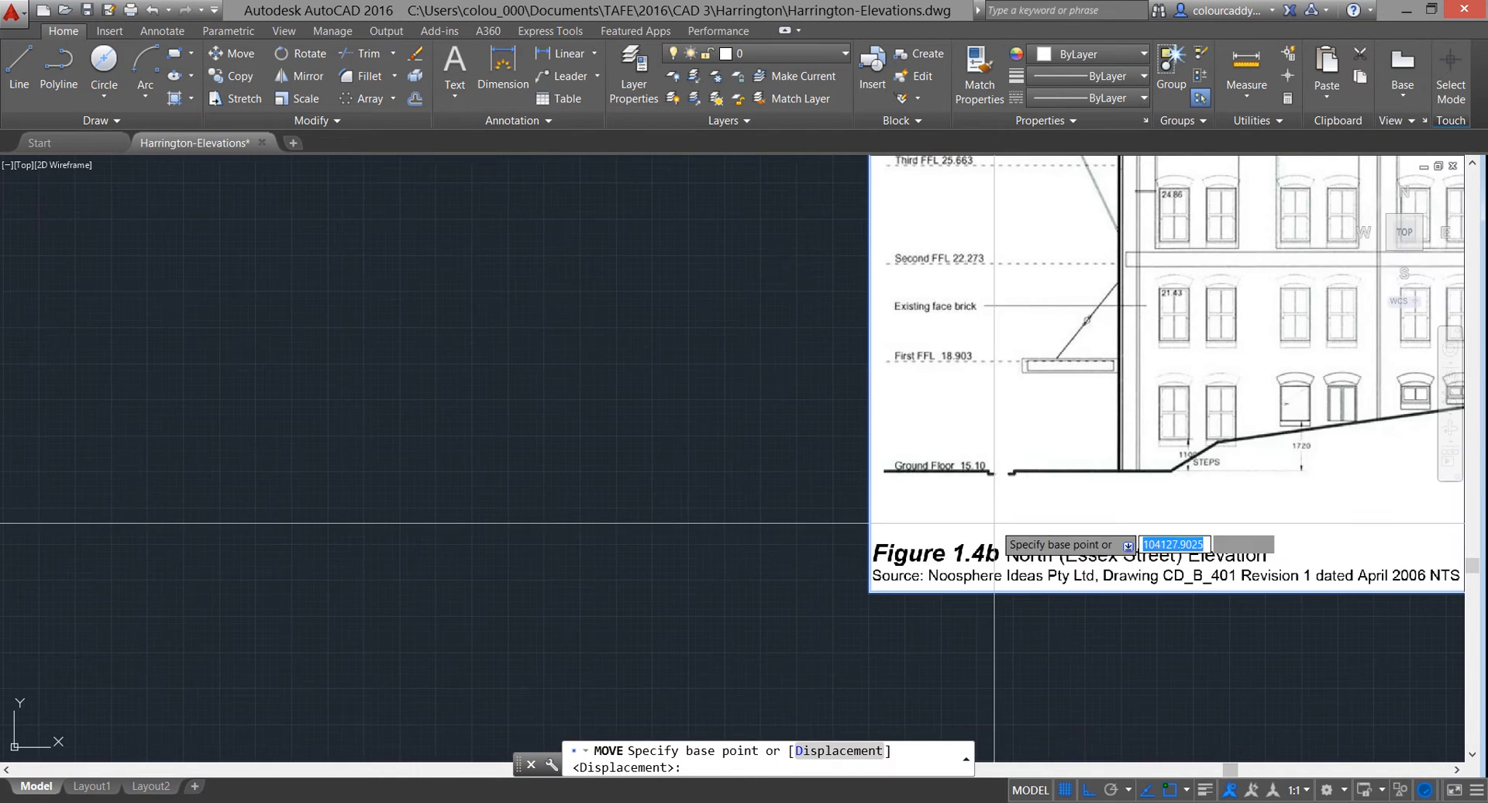
pyautogui.click(891, 468)
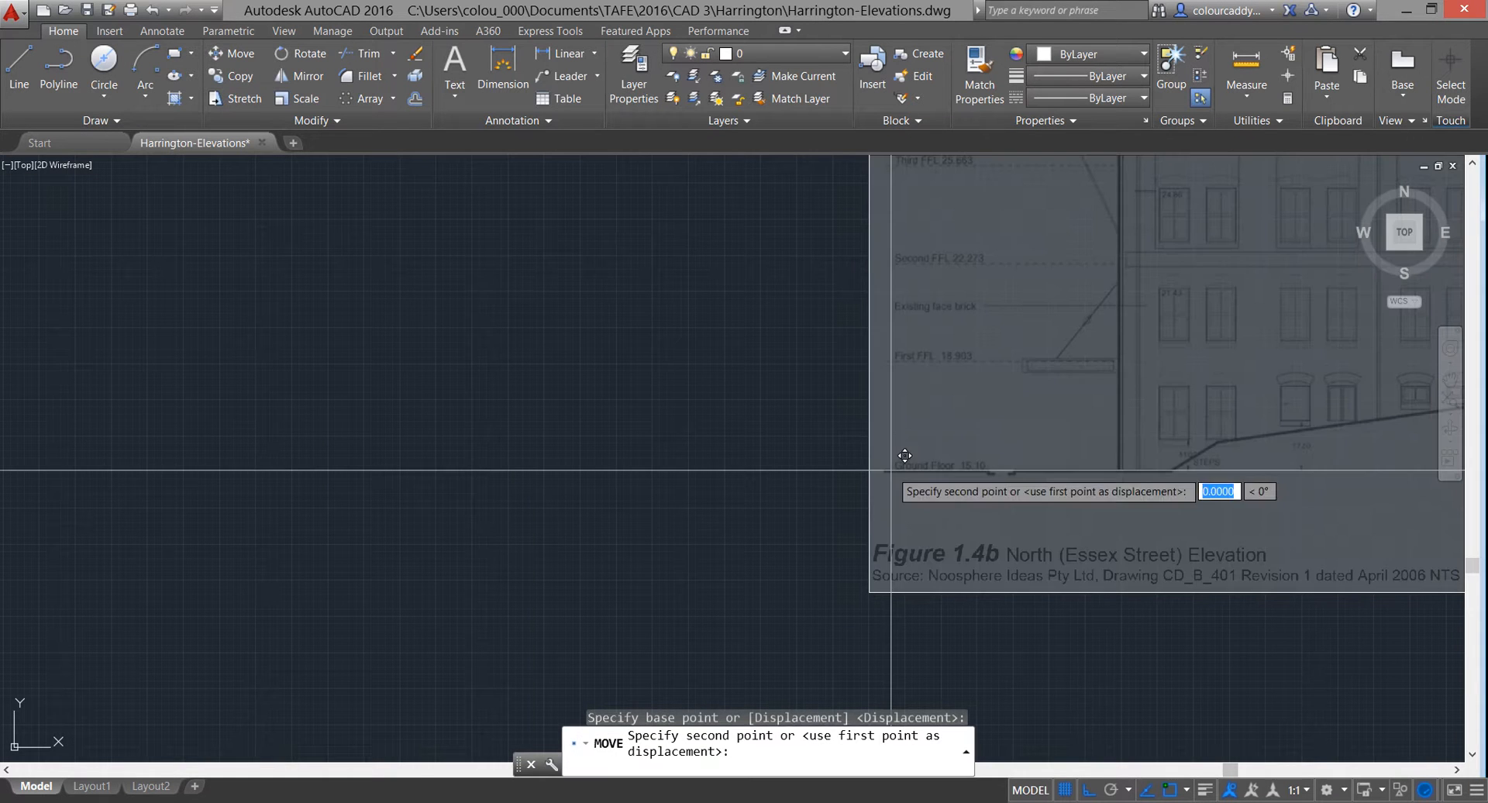
pyautogui.click(1092, 789)
pyautogui.scroll(-3, 604, 468)
pyautogui.moveTo(604, 468); pyautogui.dragTo(905, 380, button='middle')
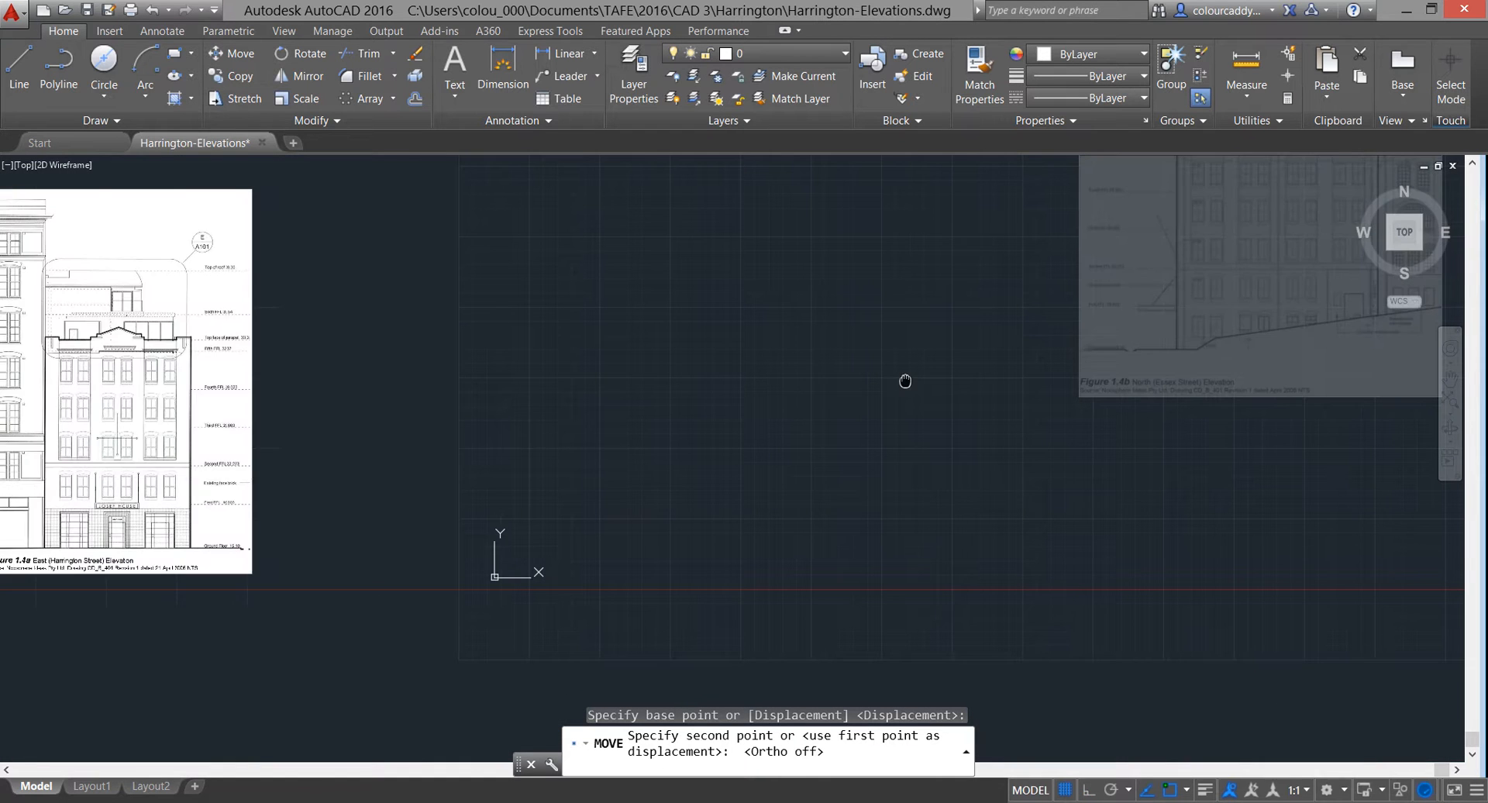
pyautogui.moveTo(535, 478); pyautogui.dragTo(972, 479, button='middle')
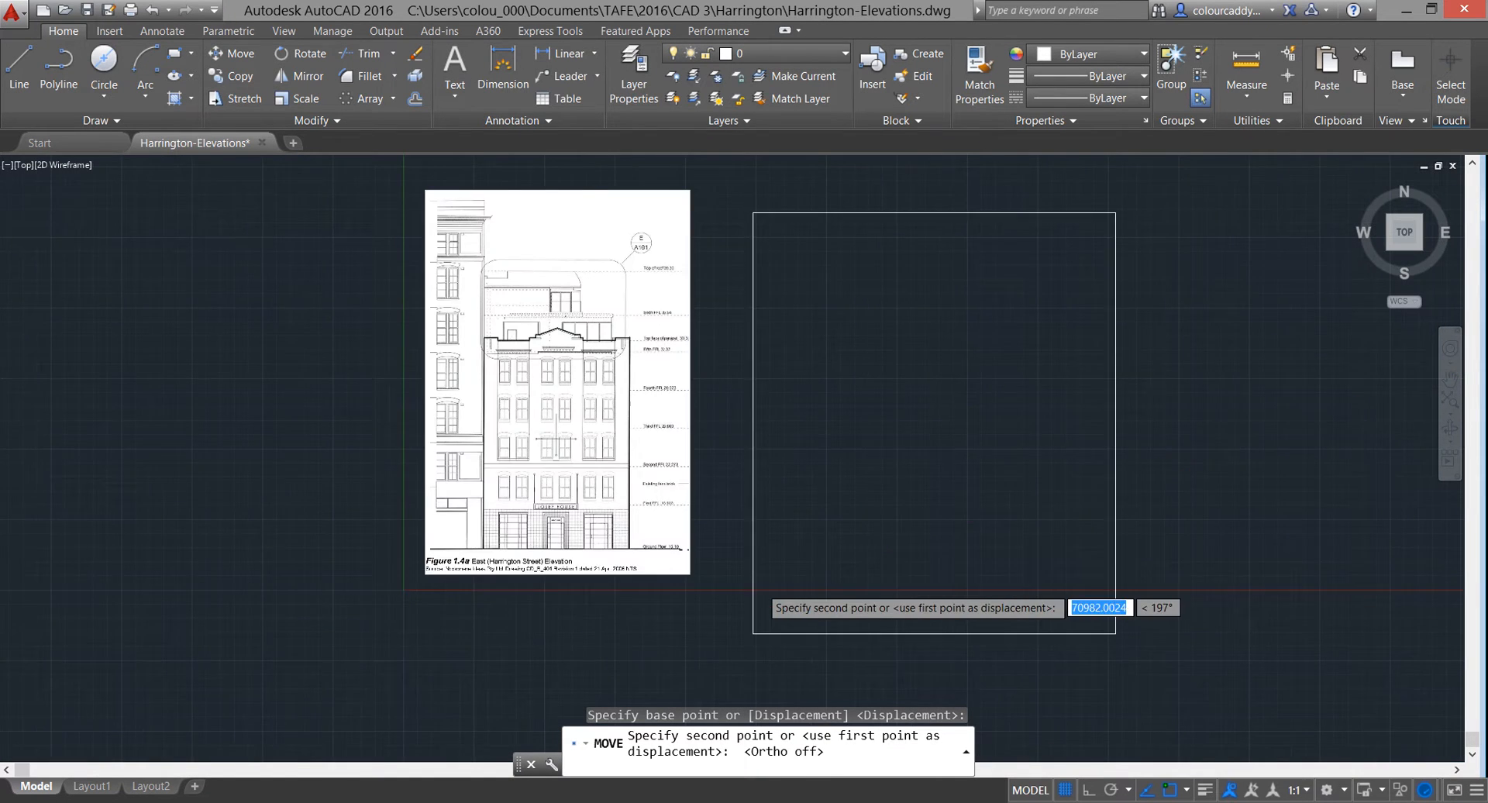
pyautogui.scroll(4, 774, 572)
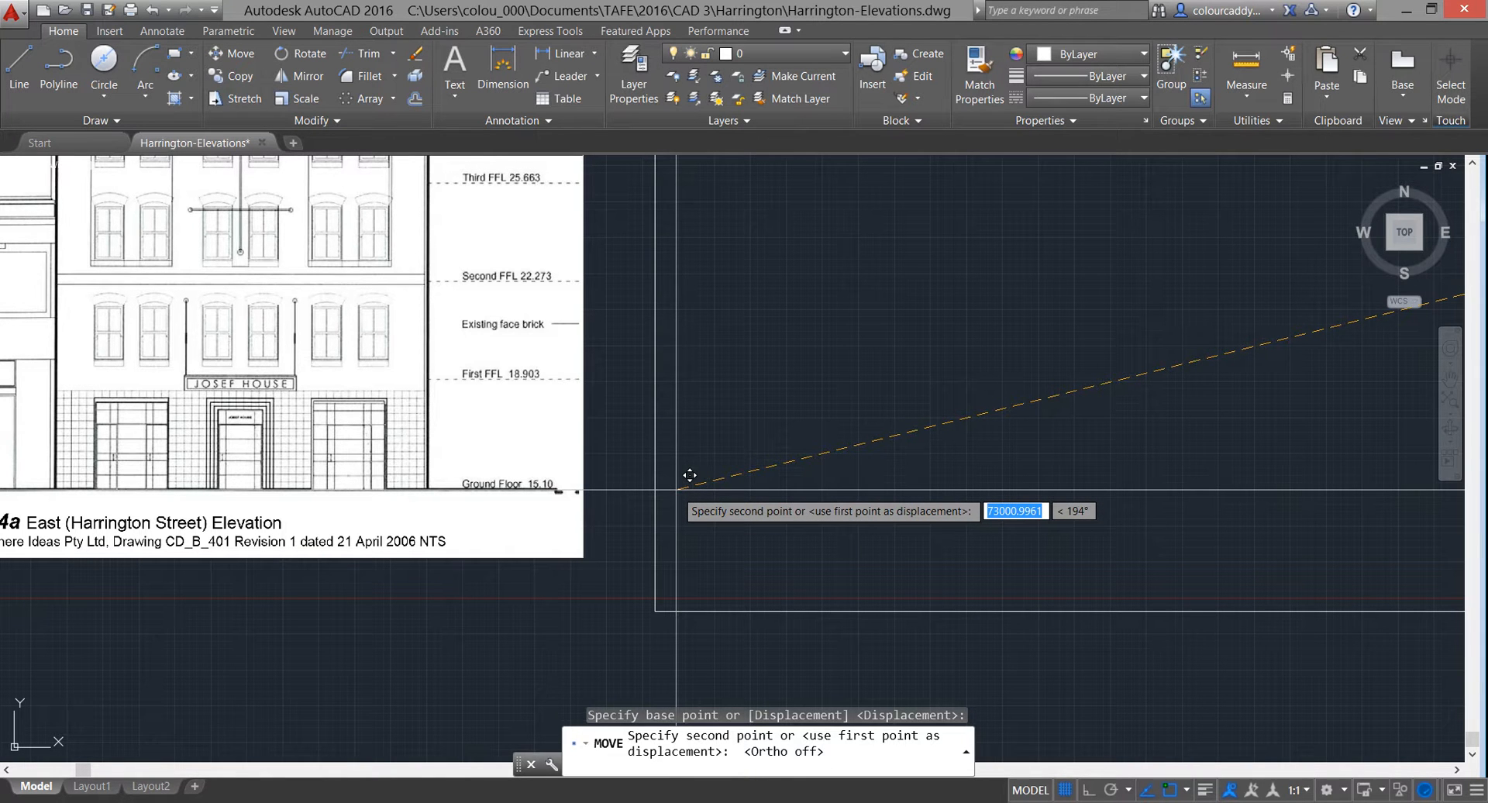
pyautogui.click(690, 475)
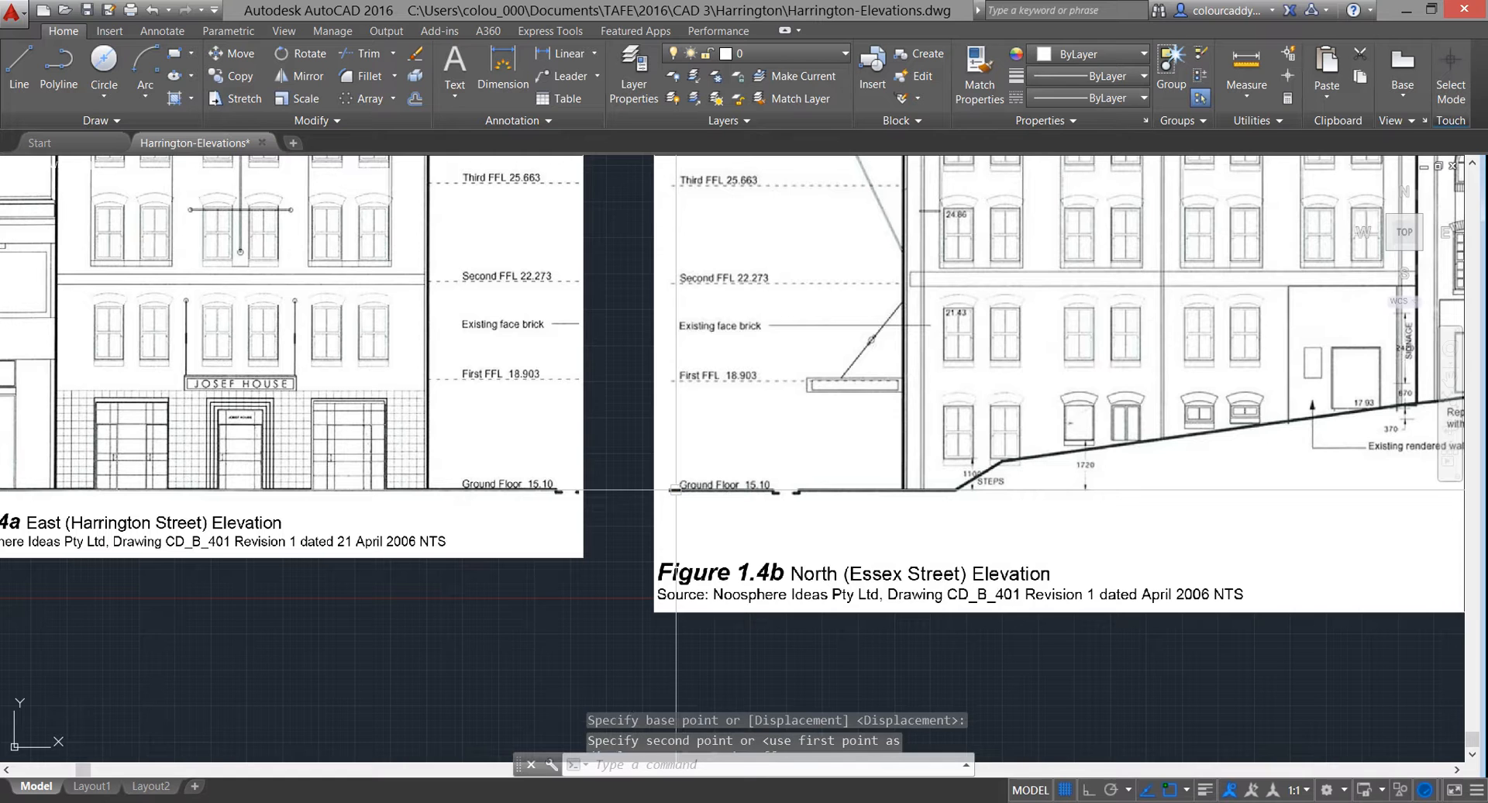
pyautogui.write('r')
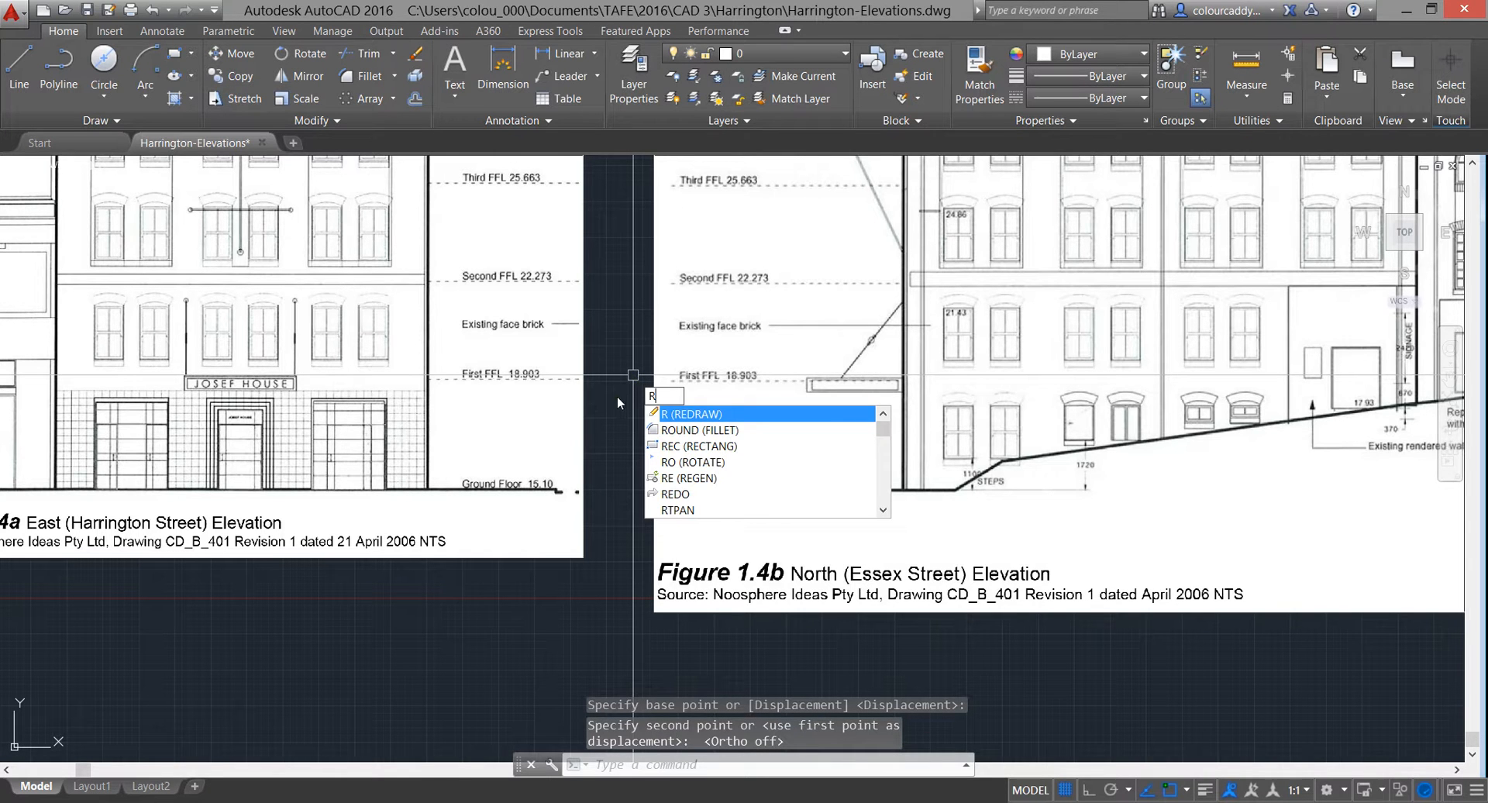
pyautogui.press('Escape')
pyautogui.press('Escape')
# Nudge the north elevation image vertically so its First FFL 18.903 line meets the matching line on the east elevation
pyautogui.scroll(2, 606, 411)
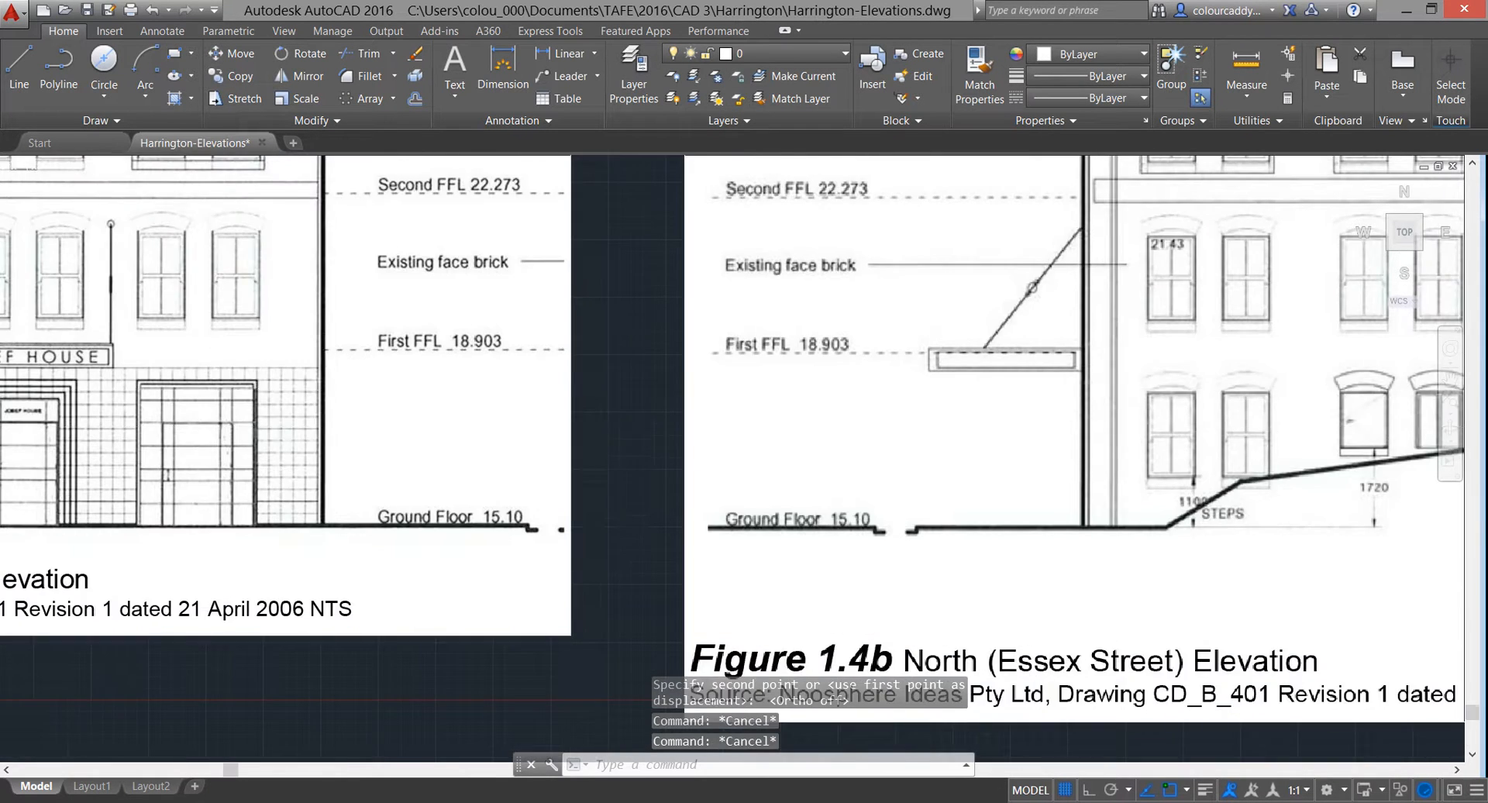
pyautogui.scroll(2, 606, 386)
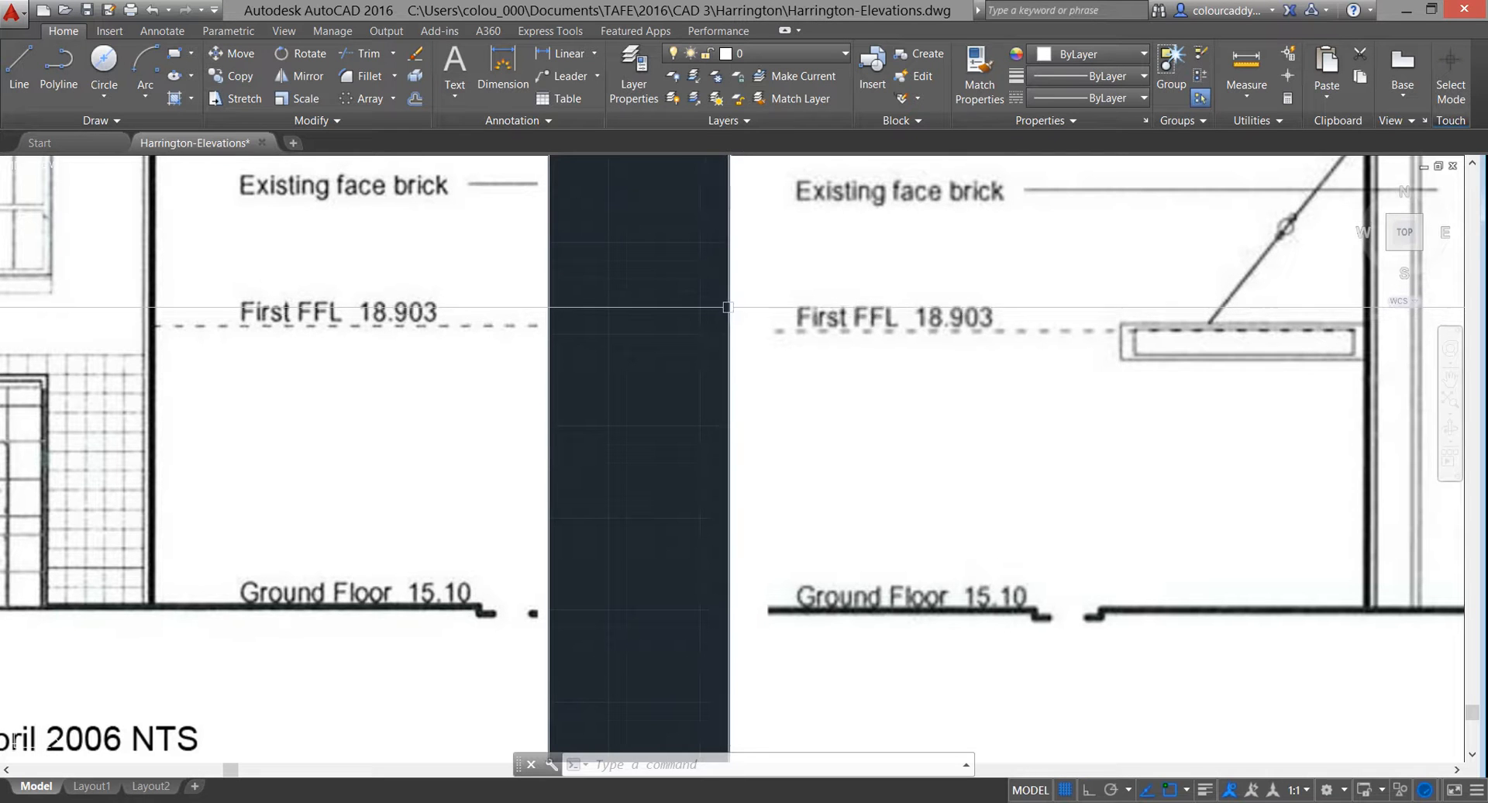
pyautogui.click(631, 491)
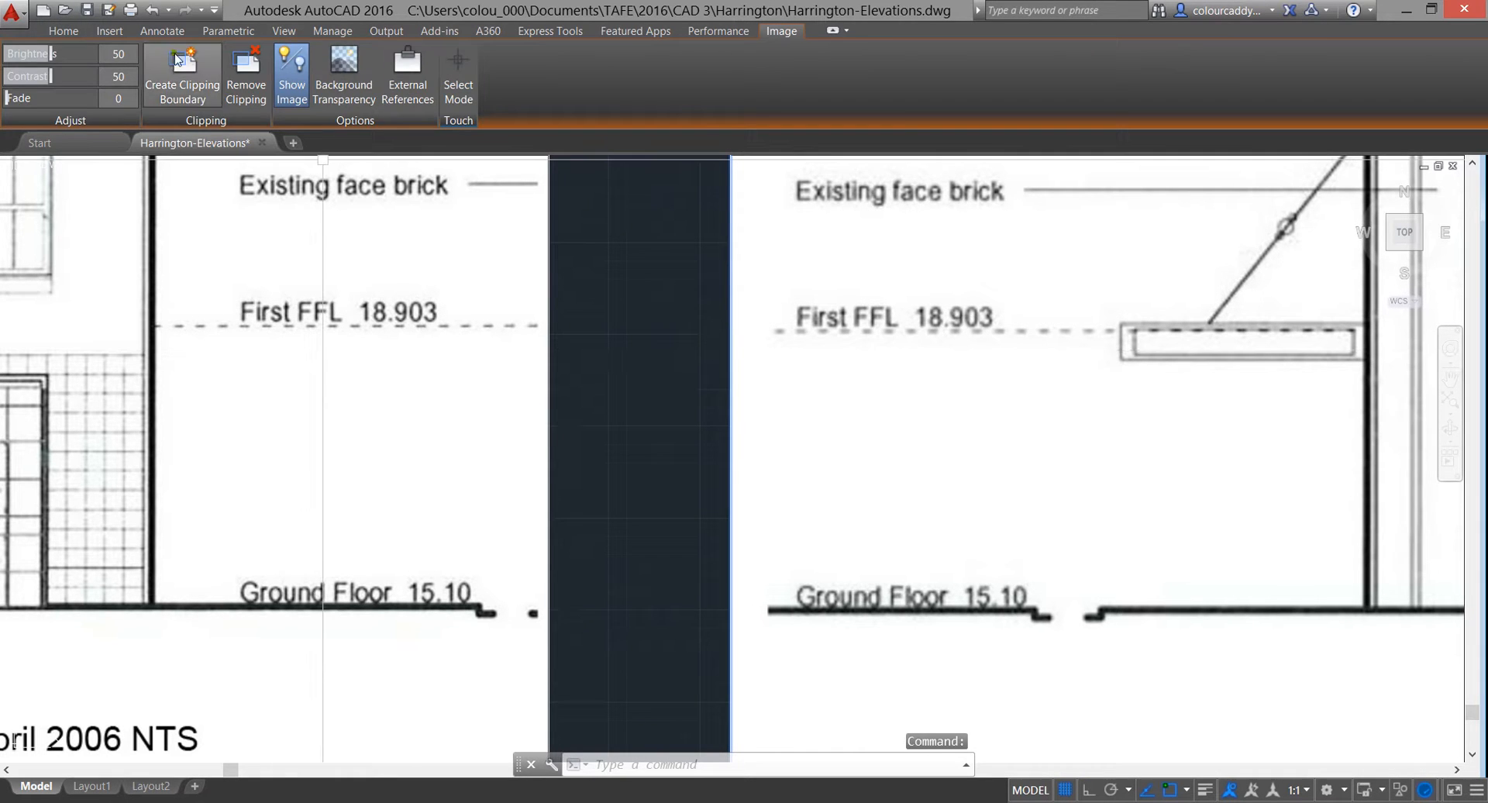
pyautogui.click(64, 30)
pyautogui.click(239, 54)
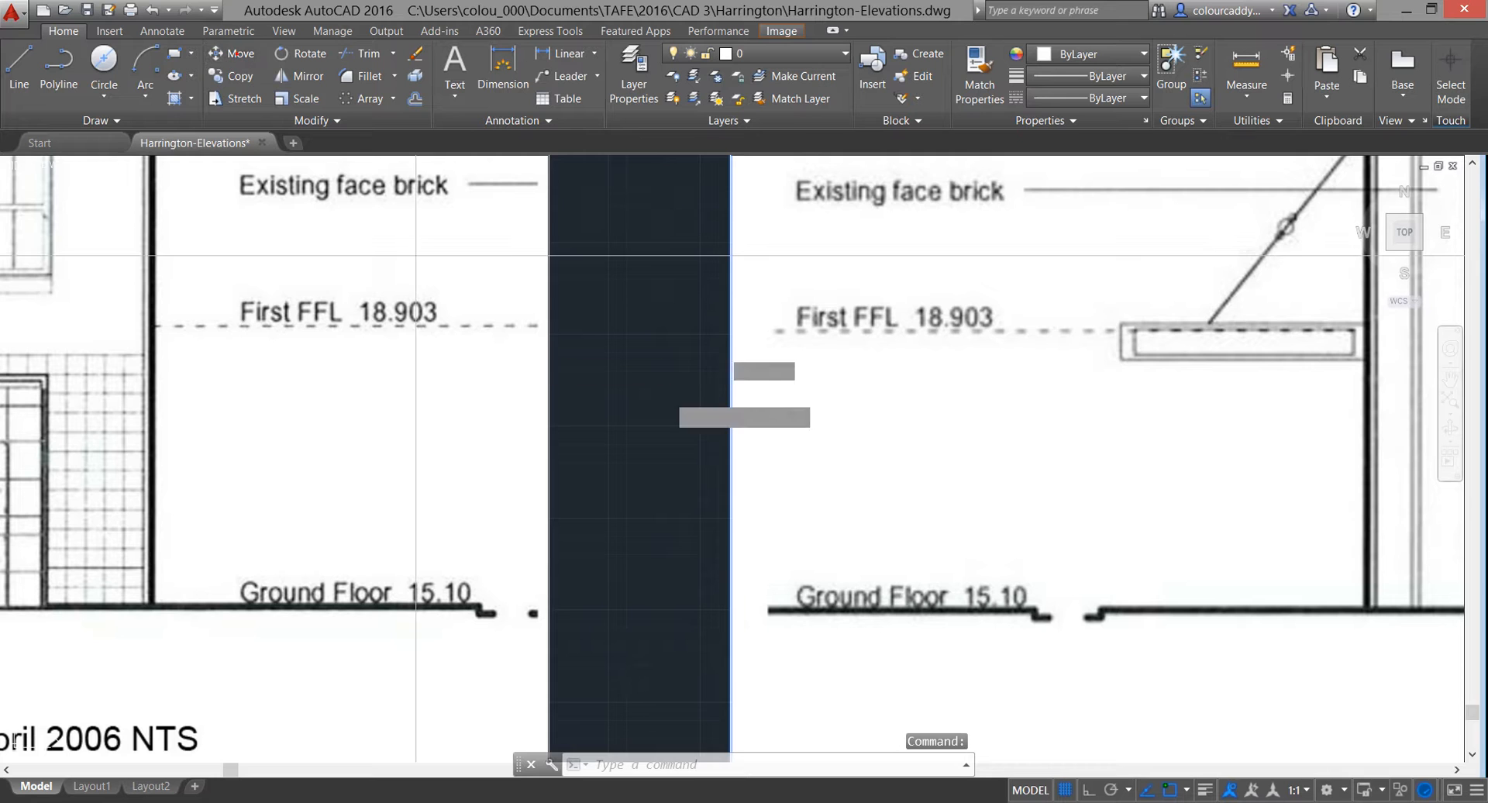
pyautogui.click(640, 331)
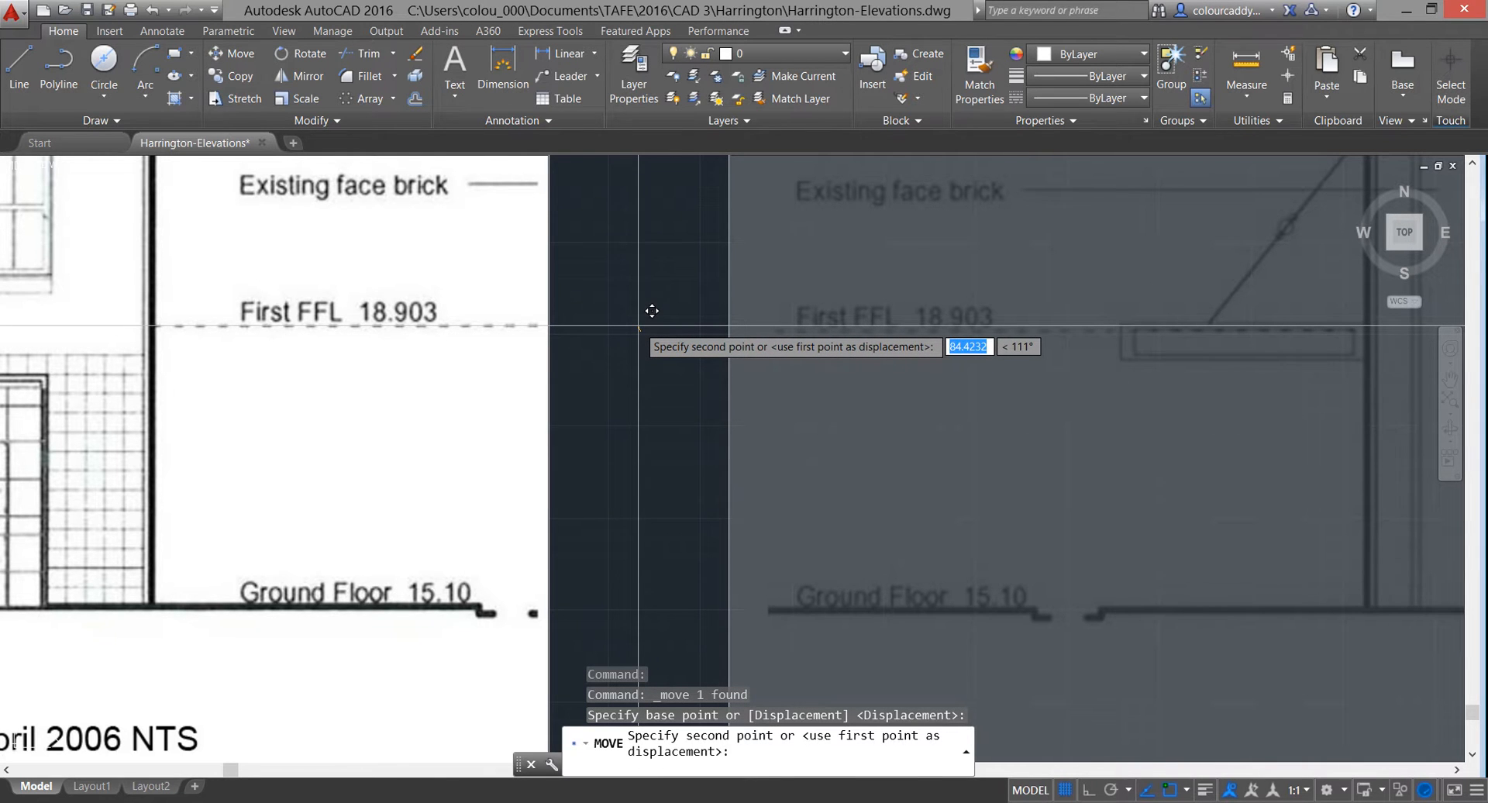
pyautogui.click(639, 325)
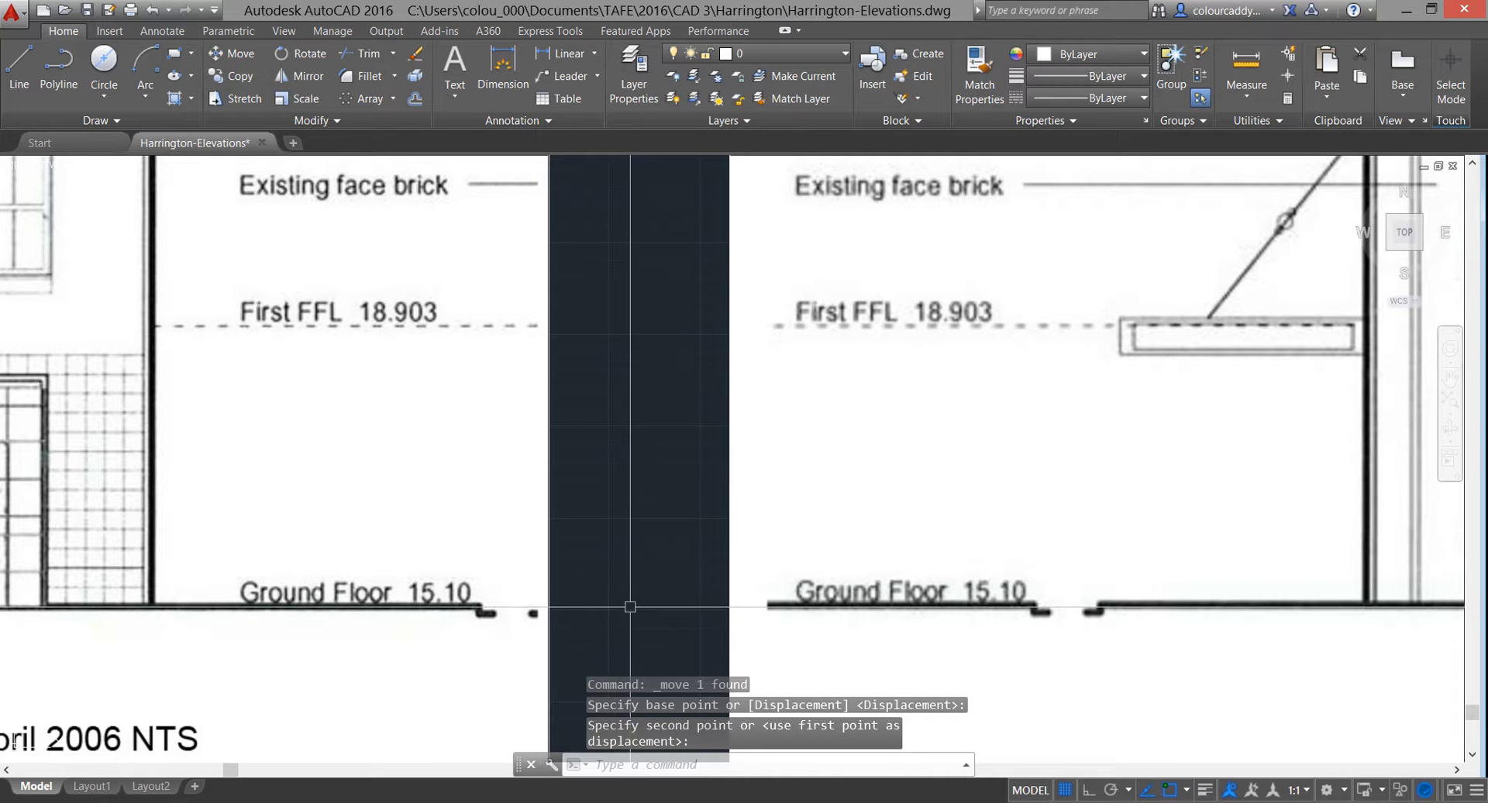
# Compare the floor level lines of both elevations from First FFL up to the top of roof and save the drawing
pyautogui.moveTo(679, 239); pyautogui.dragTo(667, 517, button='middle')
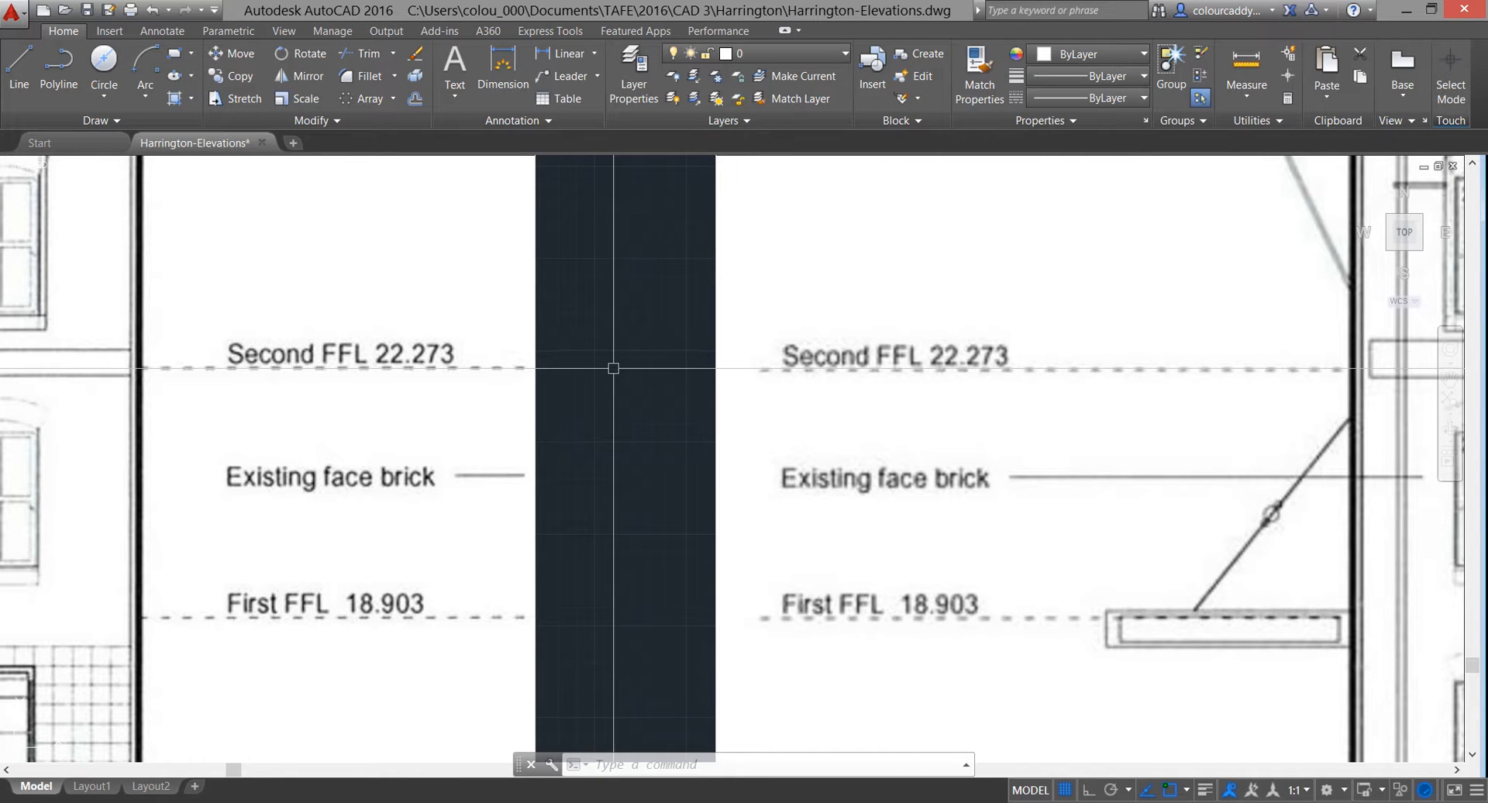
pyautogui.scroll(-2, 611, 369)
pyautogui.moveTo(619, 338); pyautogui.dragTo(610, 544, button='middle')
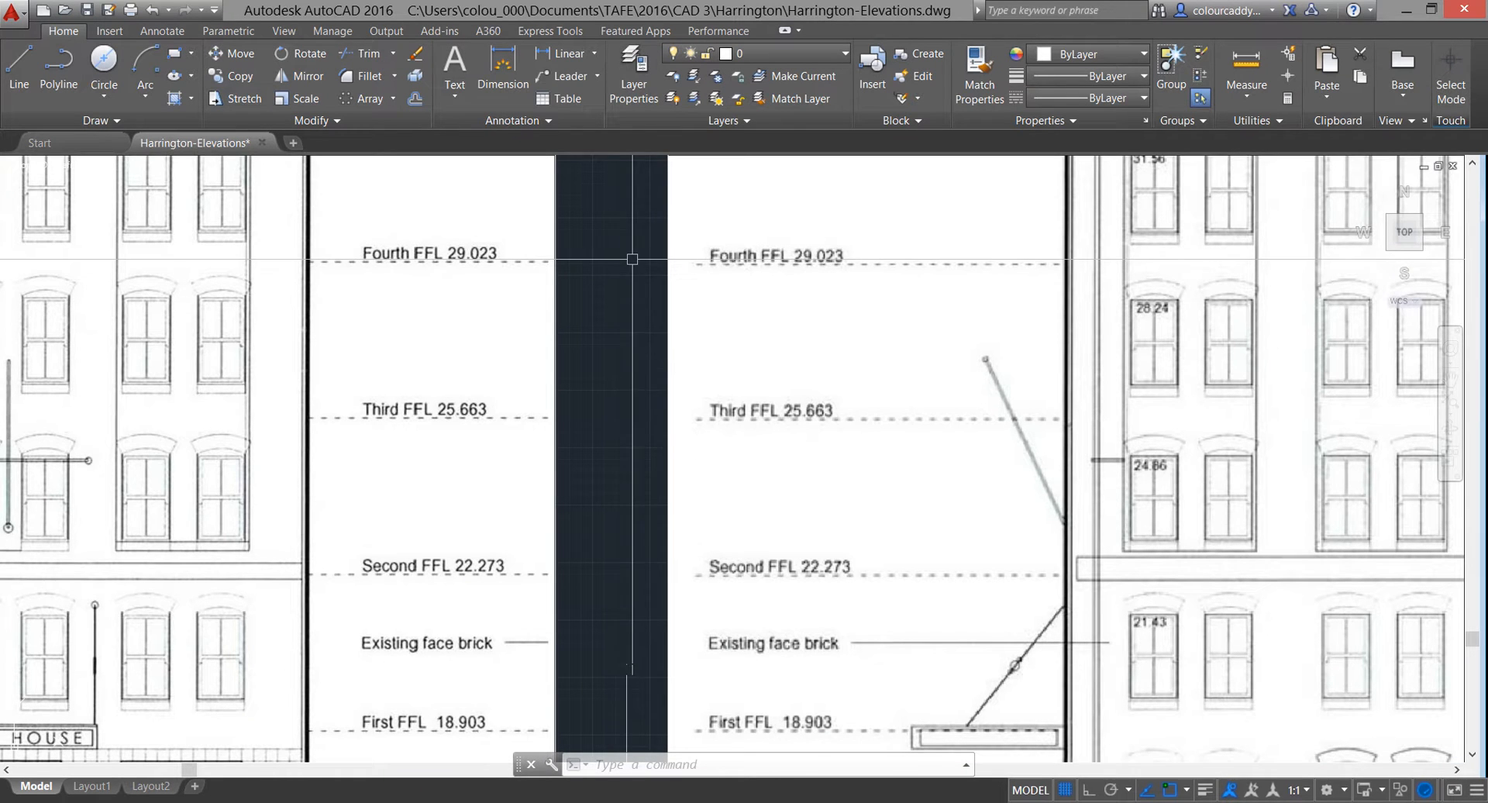
pyautogui.scroll(-4, 632, 263)
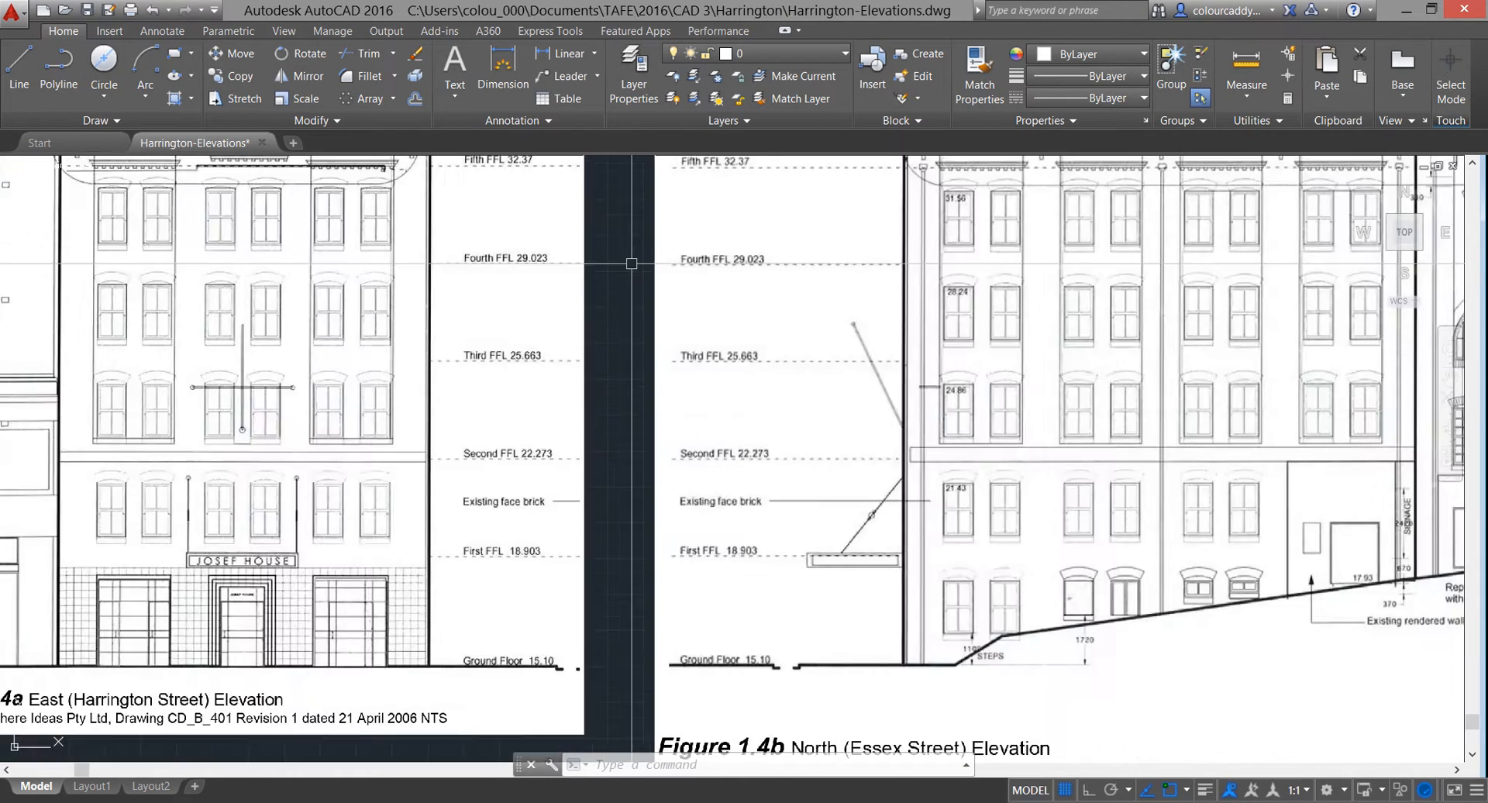
pyautogui.moveTo(636, 280)
pyautogui.mouseDown(button='middle')
pyautogui.moveTo(648, 338)
pyautogui.moveTo(610, 393)
pyautogui.mouseUp(button='middle')
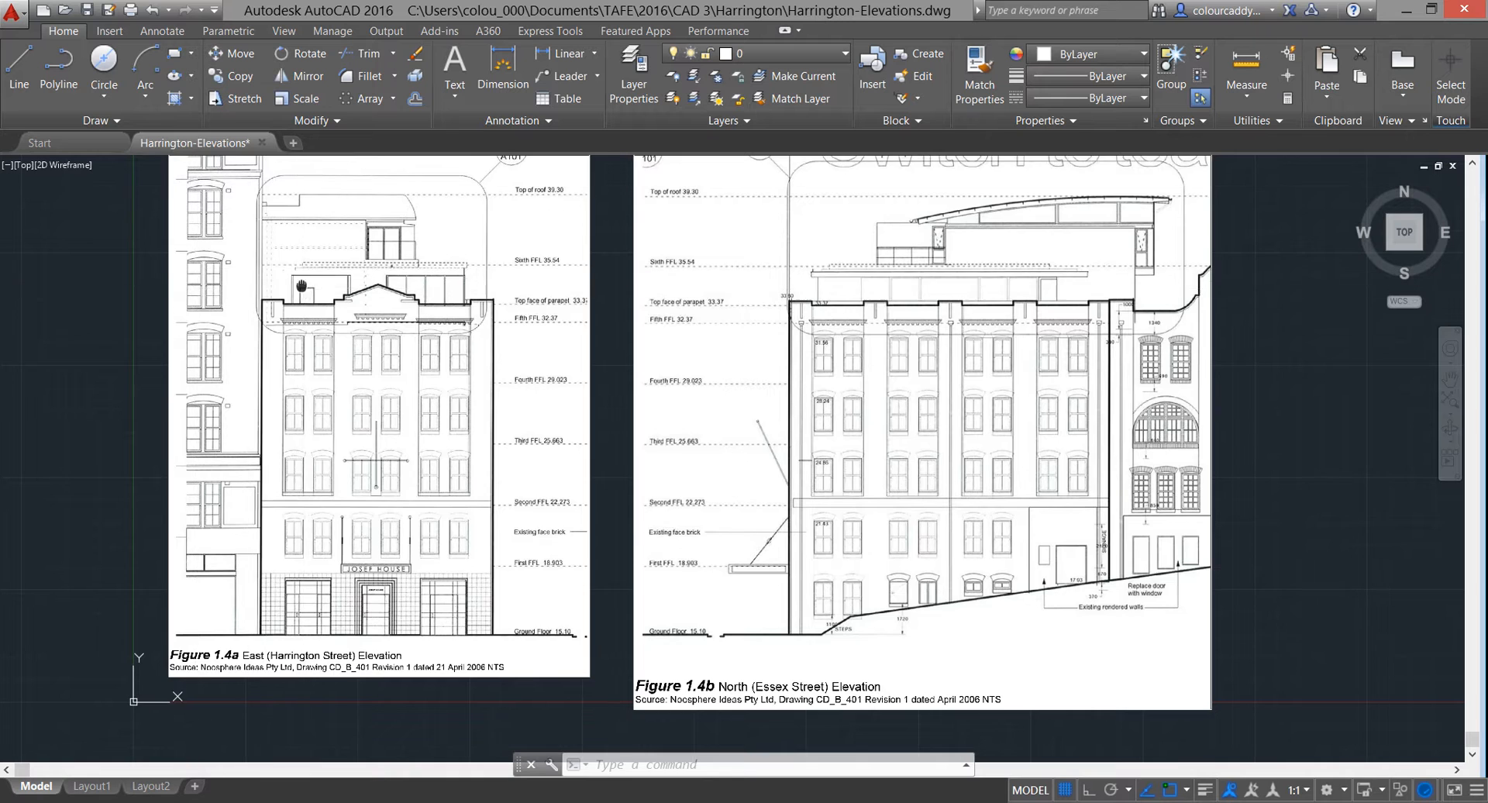
pyautogui.moveTo(390, 285); pyautogui.dragTo(365, 332, button='middle')
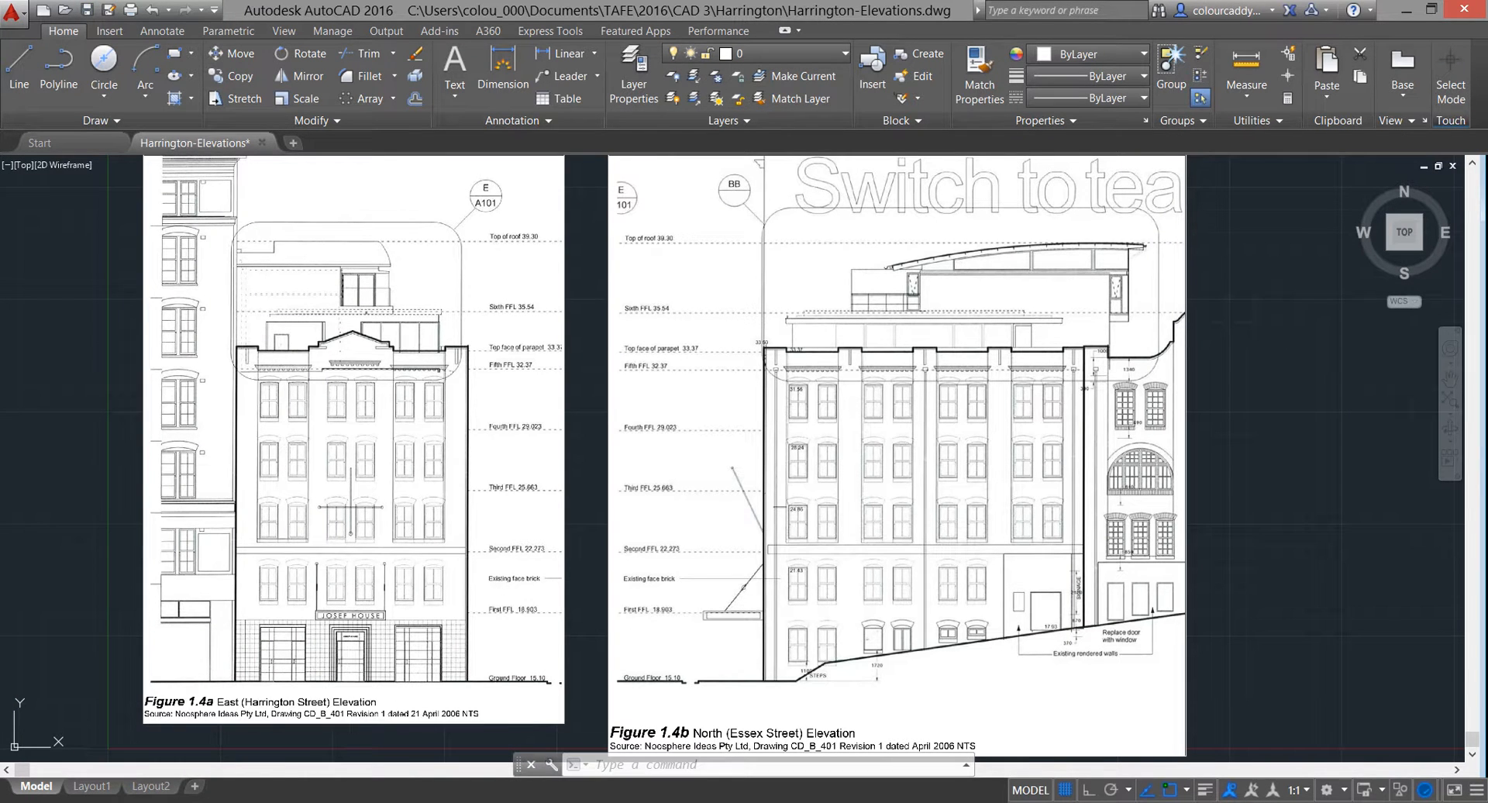
pyautogui.hotkey('ctrl', 's')
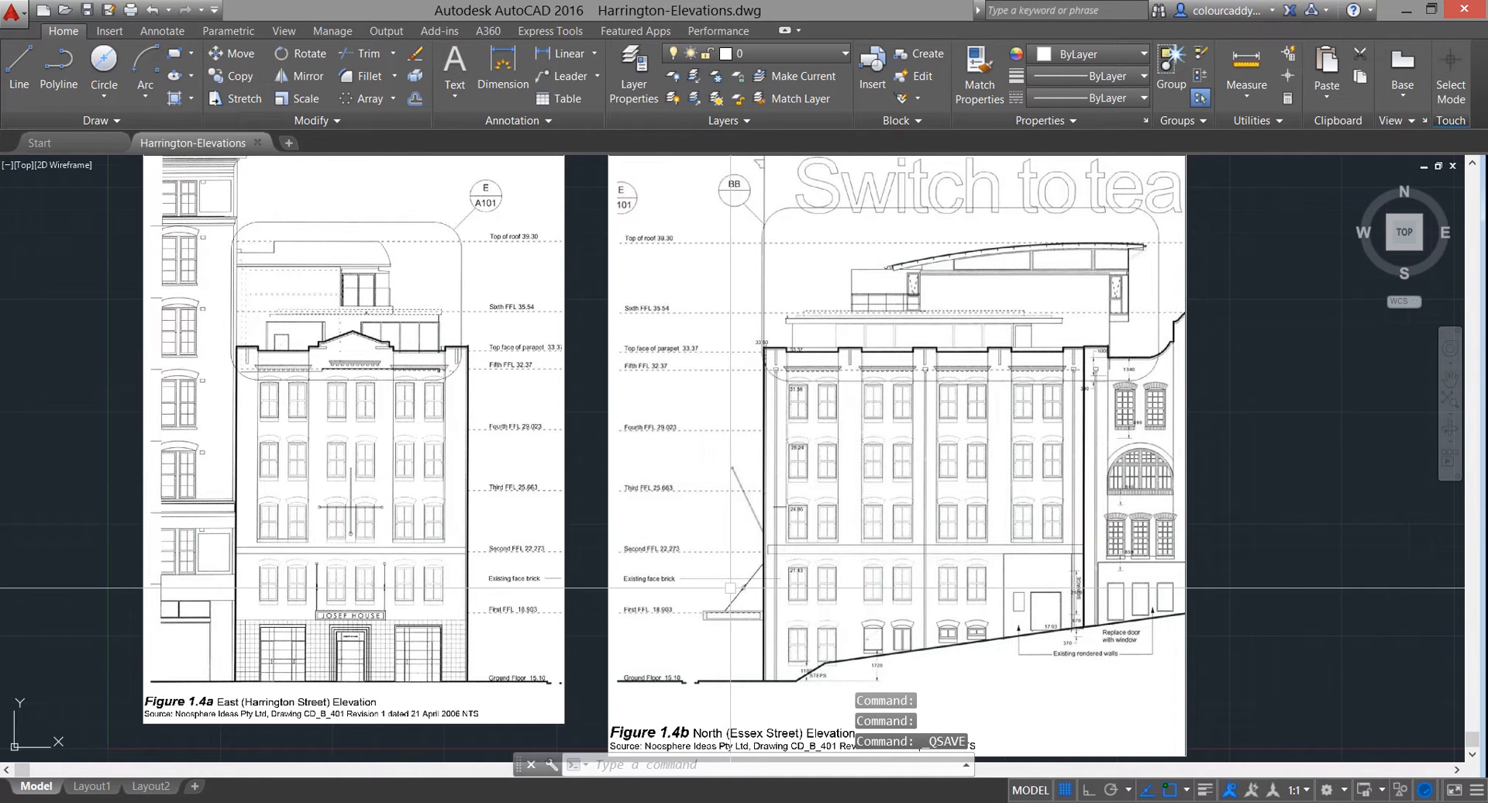
# Measure the height of the window marked 21.43 on the north elevation
pyautogui.moveTo(1088, 656); pyautogui.dragTo(1080, 593, button='middle')
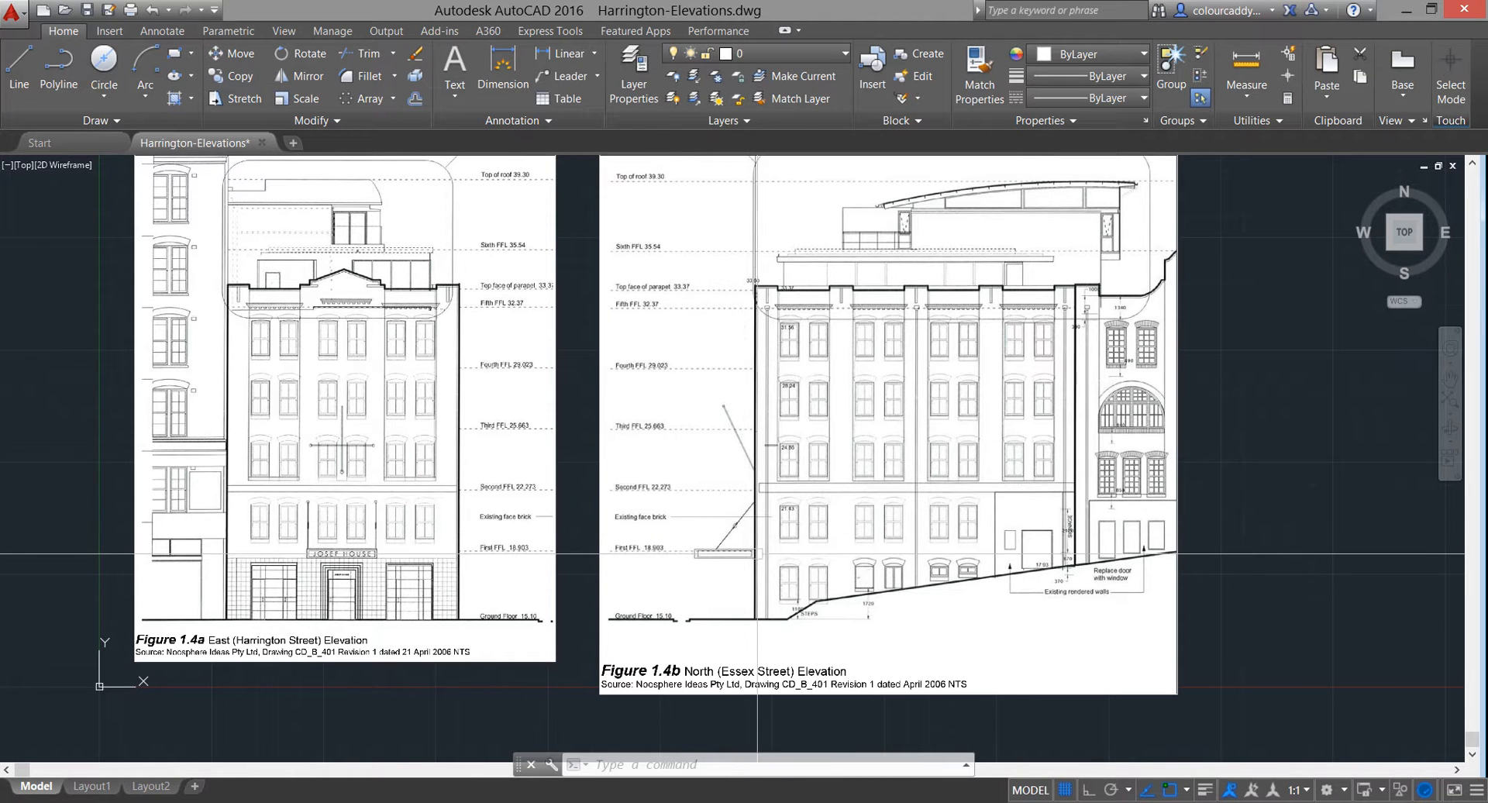
pyautogui.scroll(11, 786, 527)
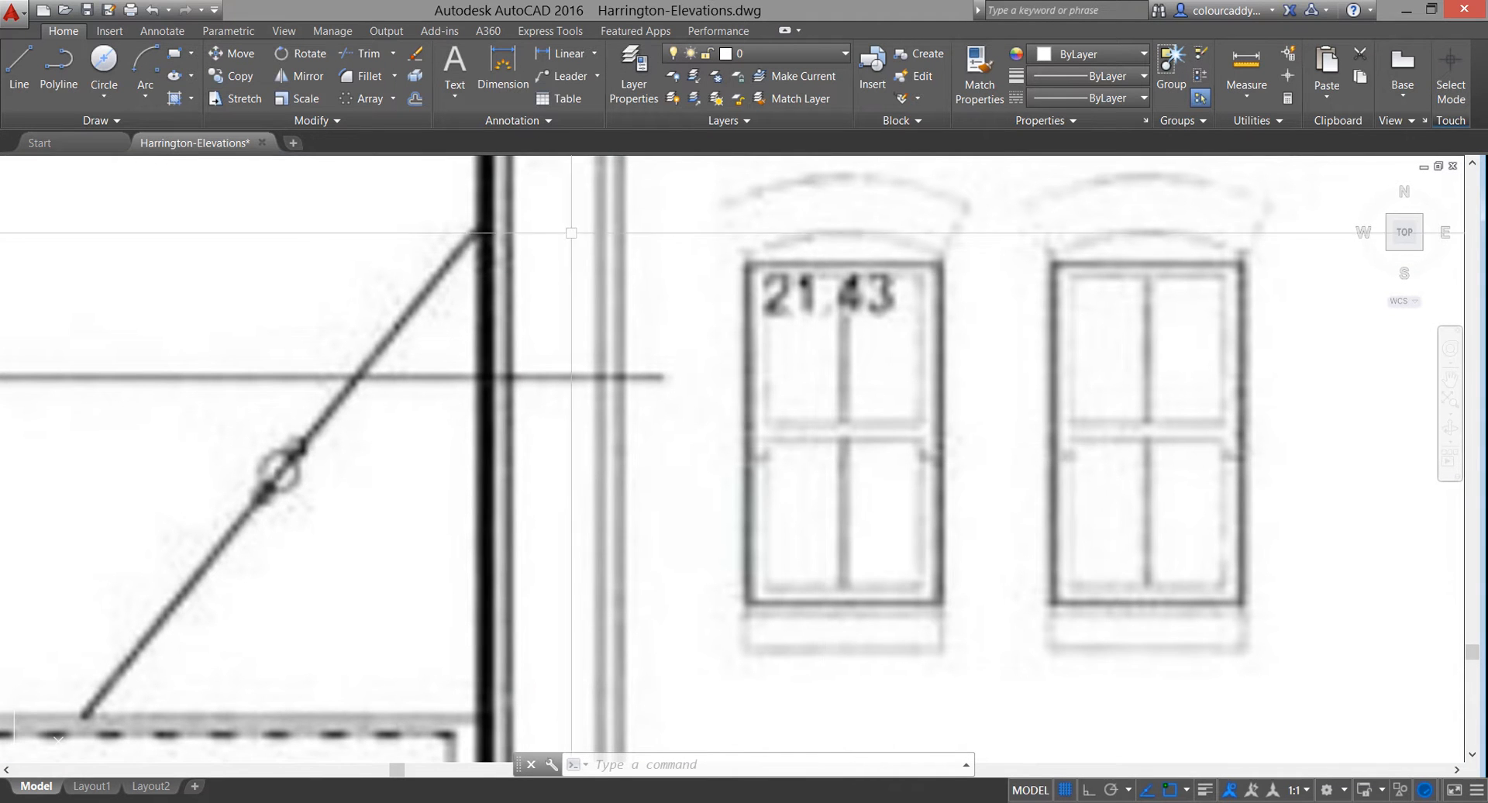
pyautogui.click(1236, 66)
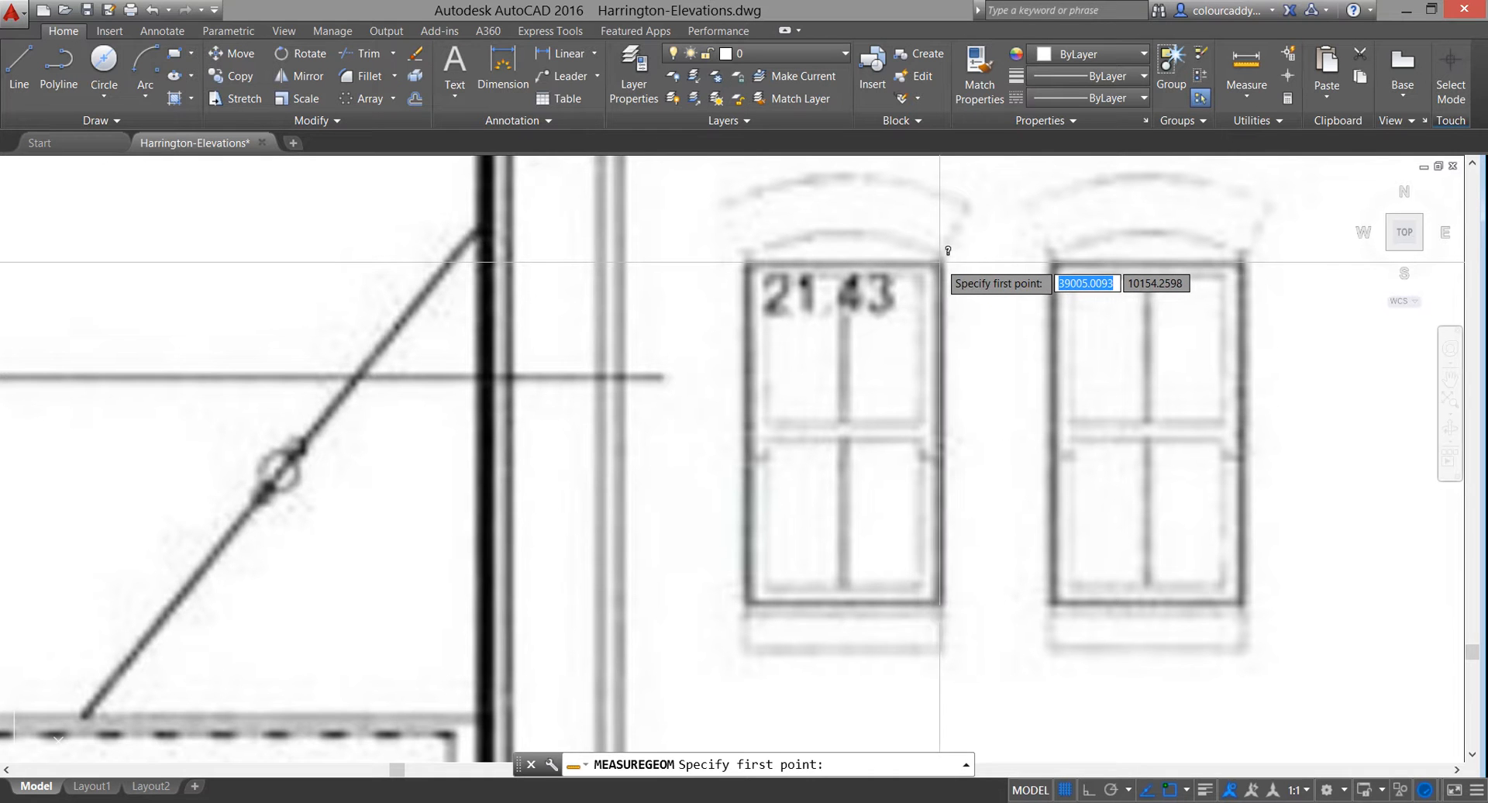
pyautogui.click(939, 262)
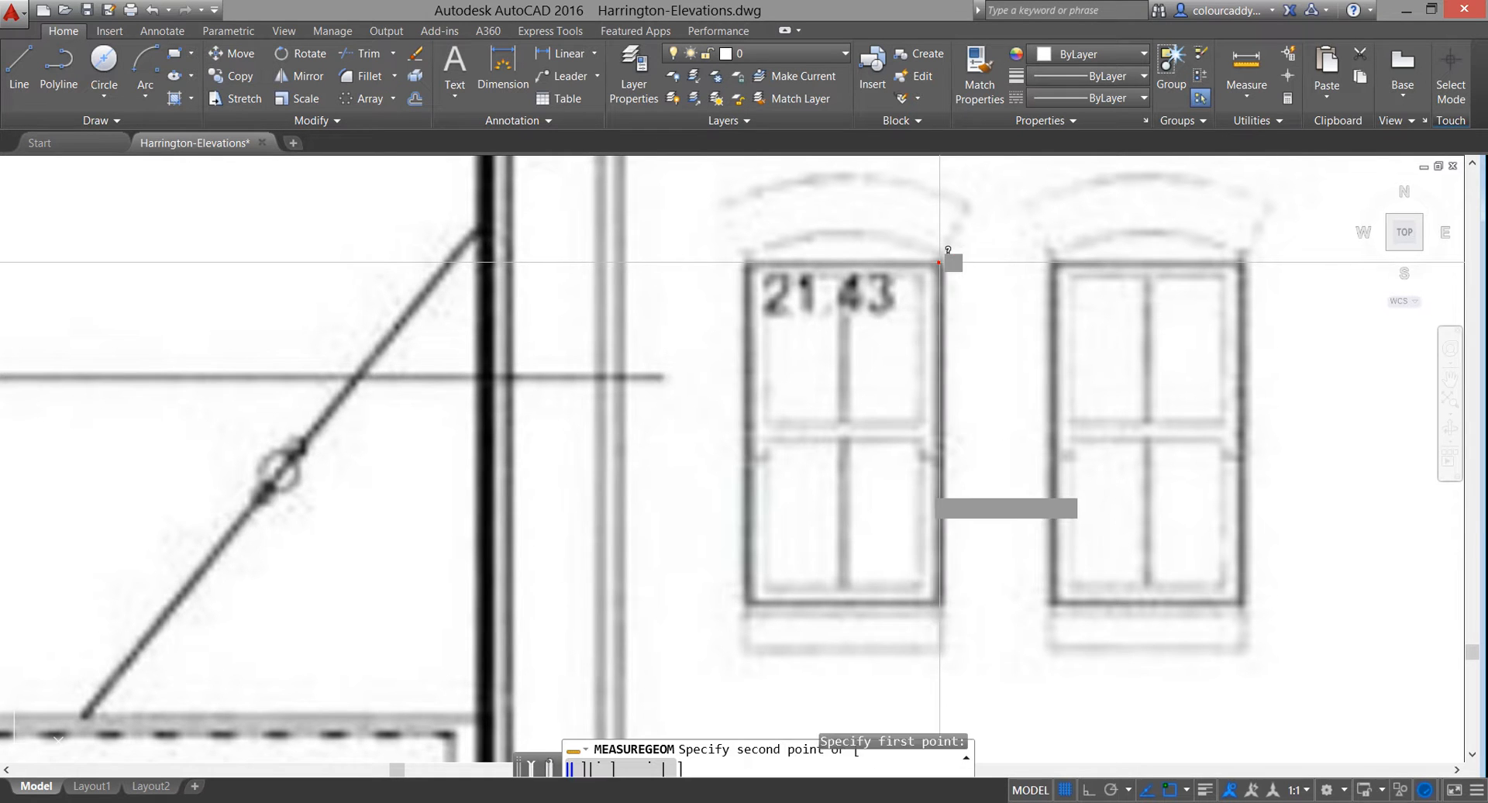
pyautogui.click(940, 603)
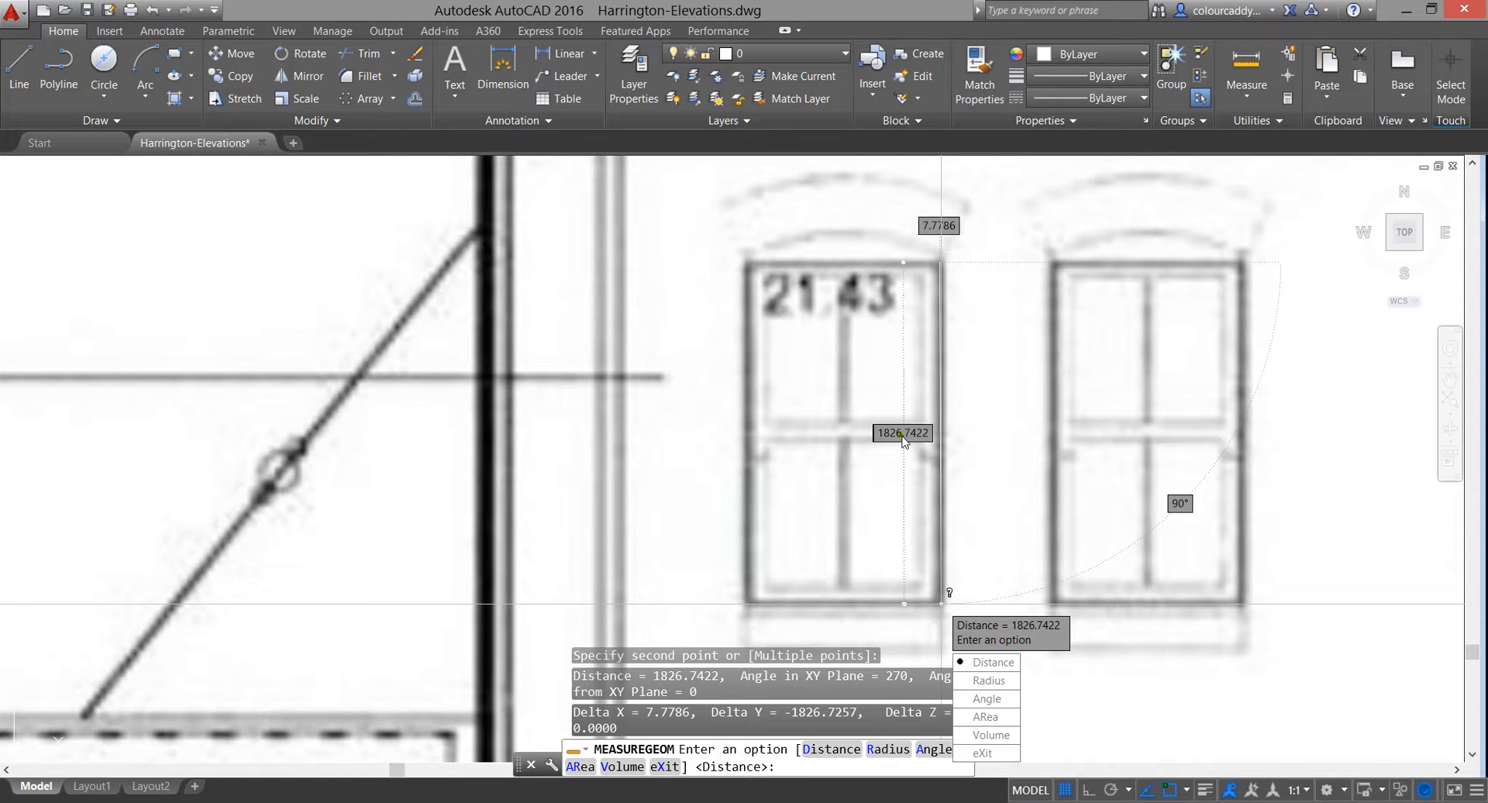
pyautogui.press('Escape')
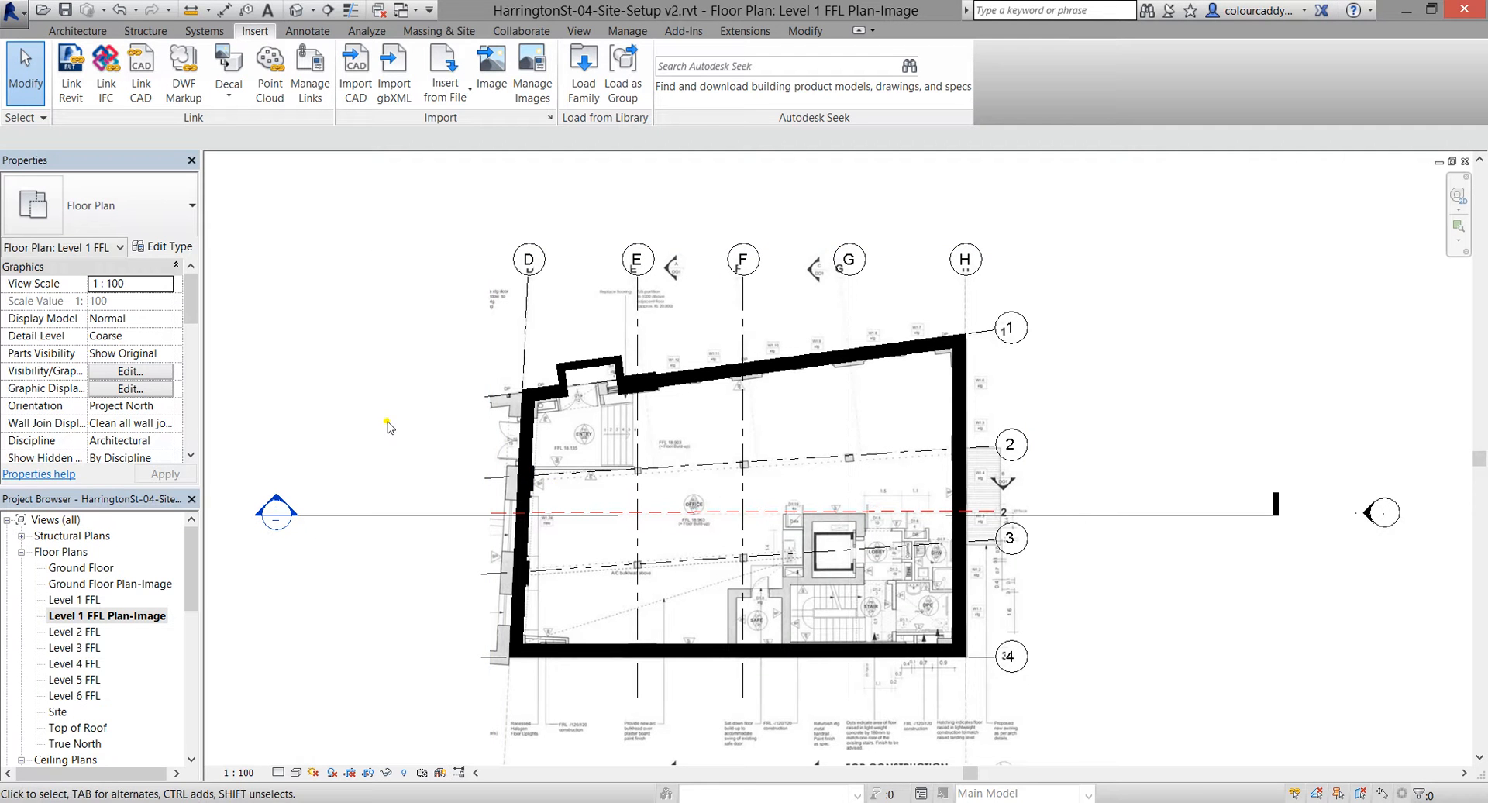
# Switch to the Google Maps window in Internet Explorer with the satellite view around Harrington St and Essex St
pyautogui.moveTo(406, 422); pyautogui.dragTo(417, 417, button='middle')
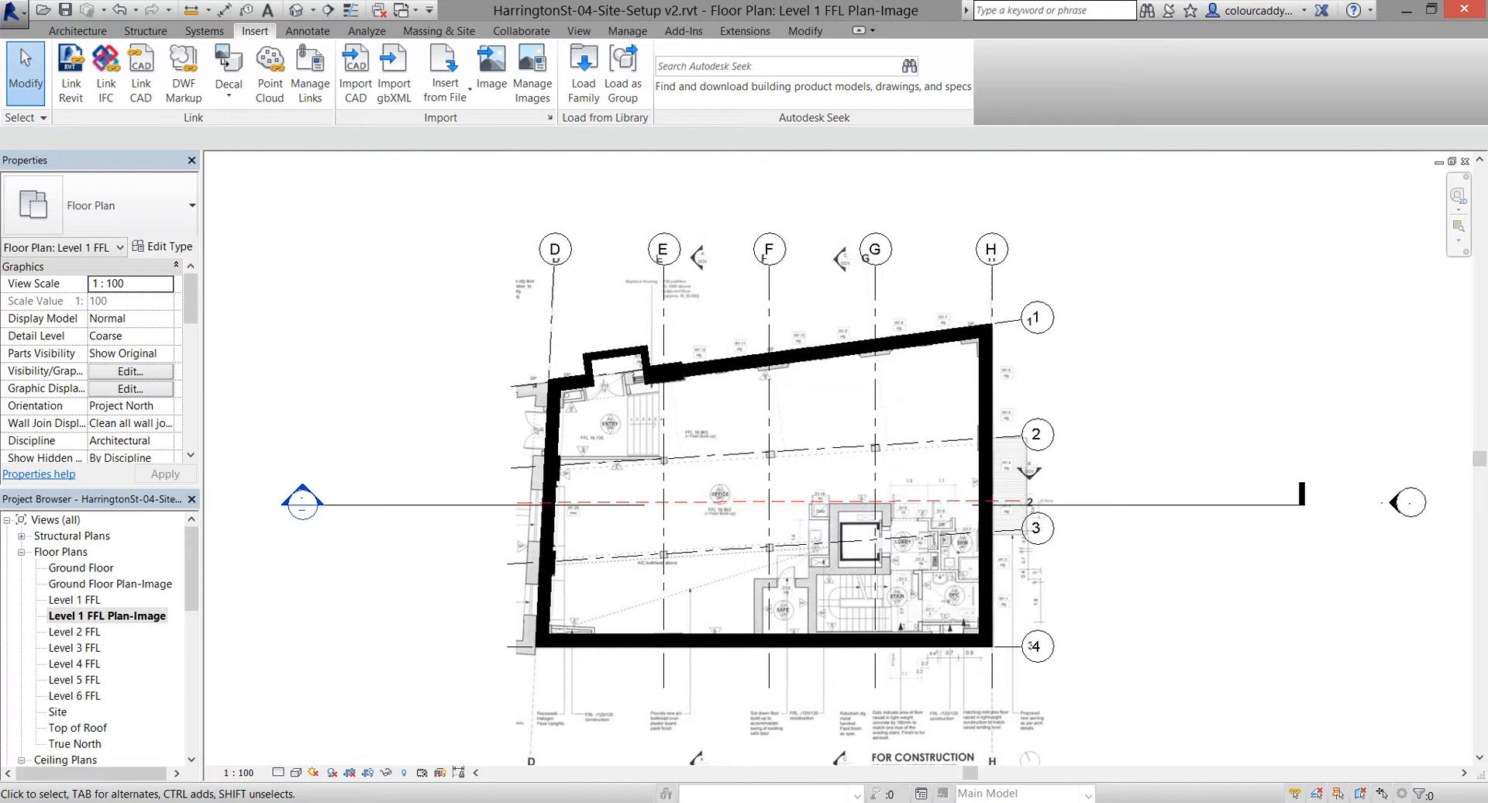
pyautogui.moveTo(661, 720)
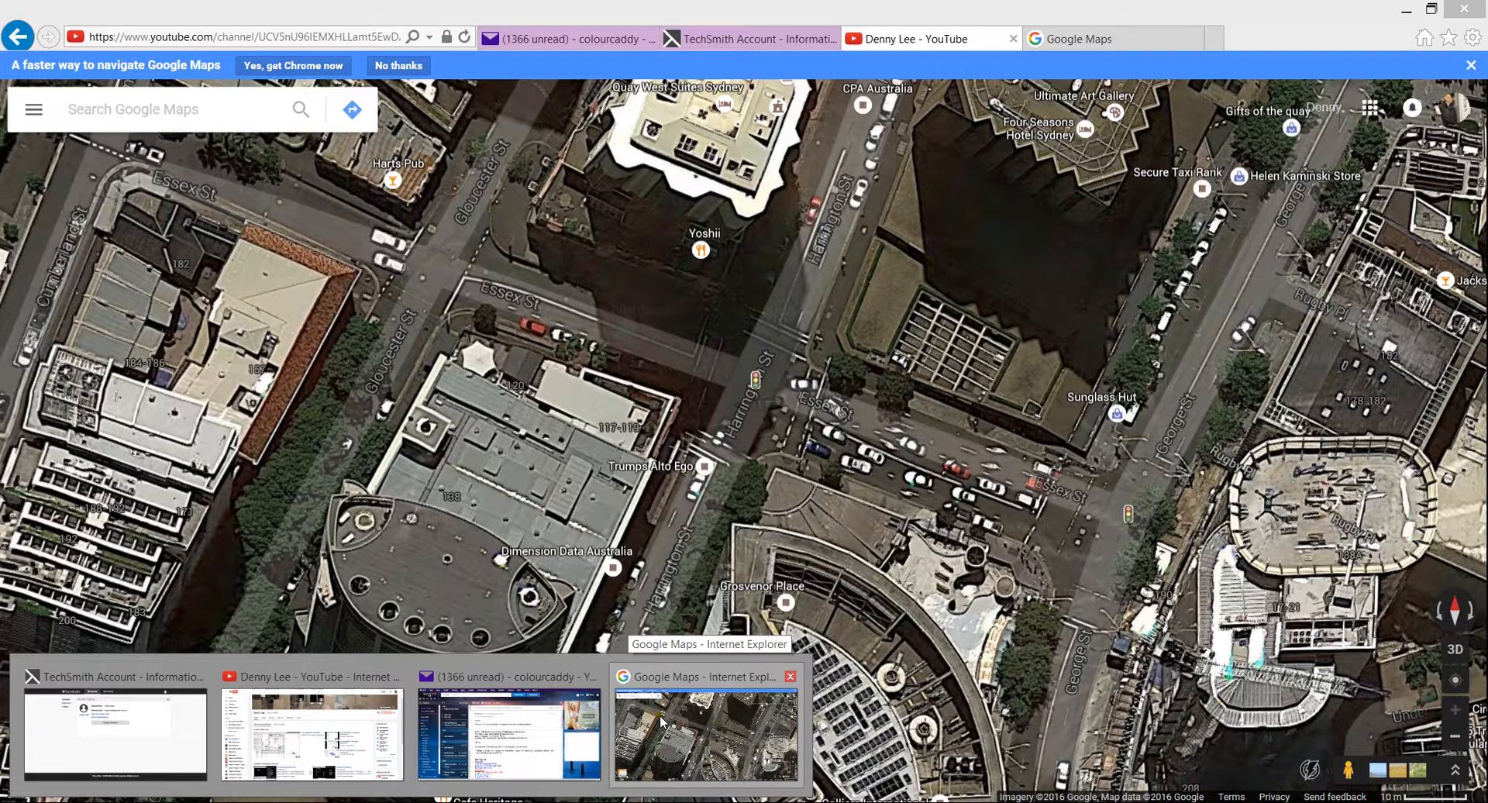
pyautogui.click(661, 721)
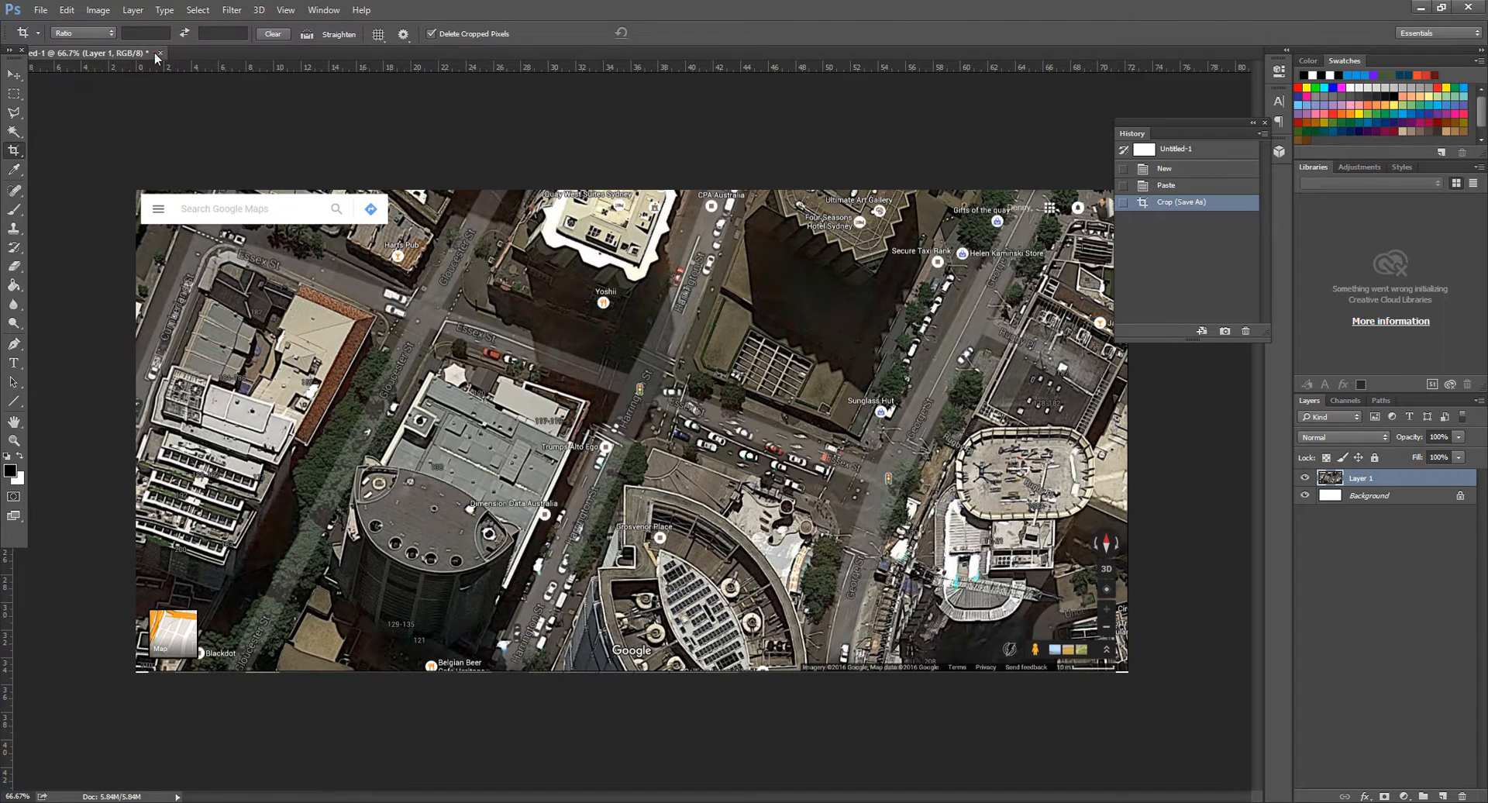
# Close the untitled map image without saving and create a new 2048 x 1152 pixel document from the Clipboard preset
pyautogui.click(161, 54)
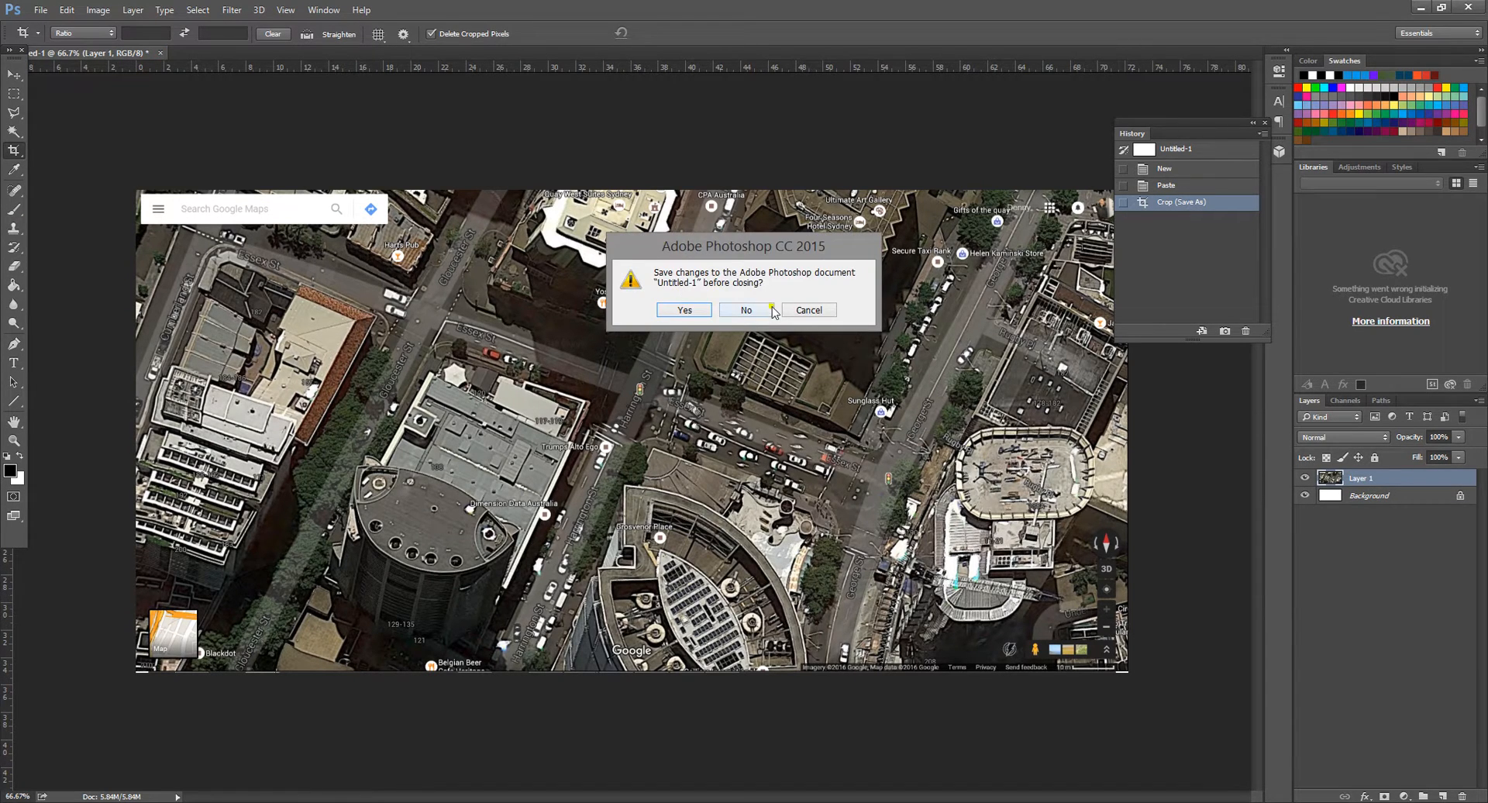
pyautogui.click(750, 312)
pyautogui.click(40, 10)
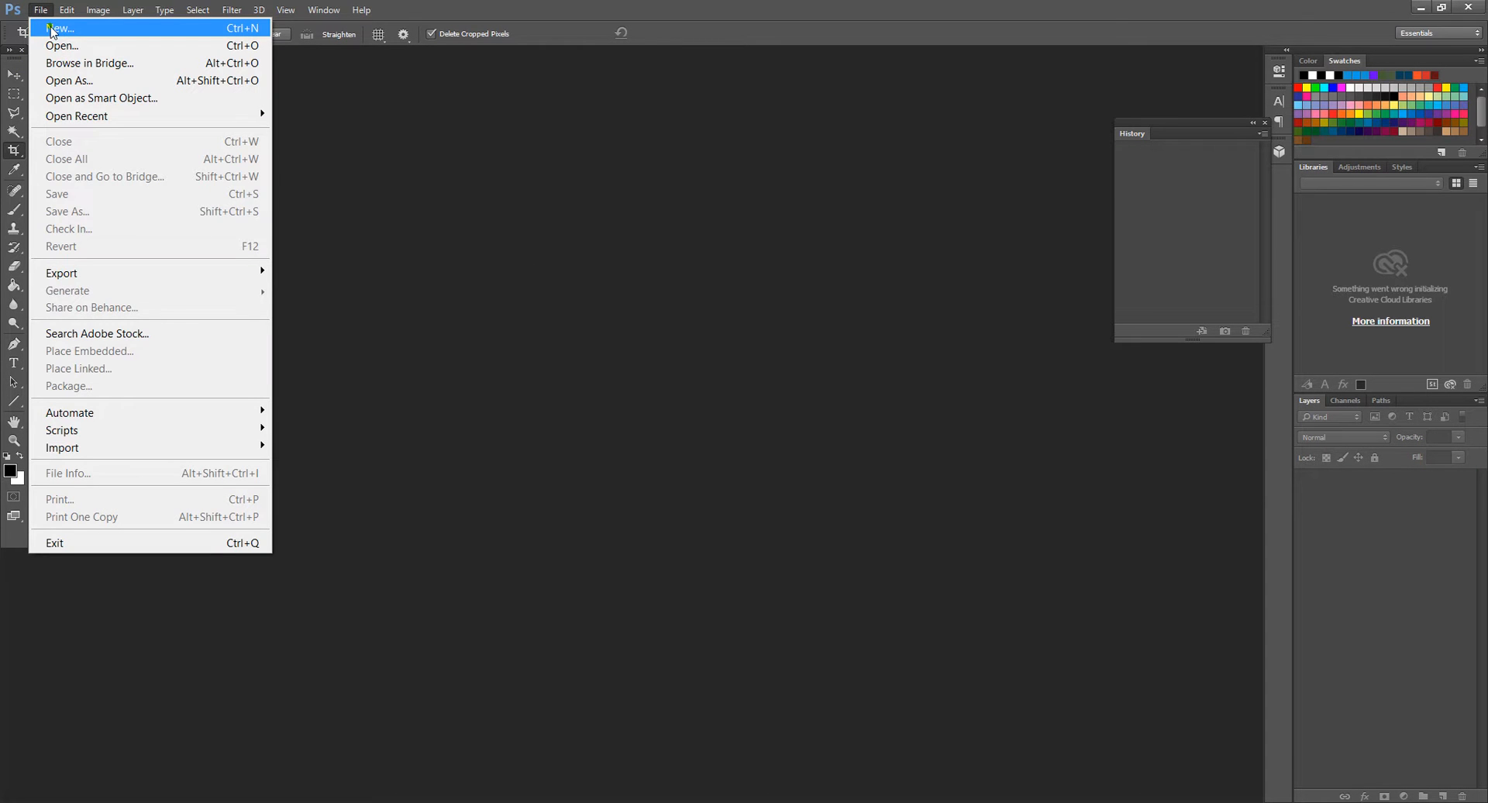
pyautogui.click(53, 29)
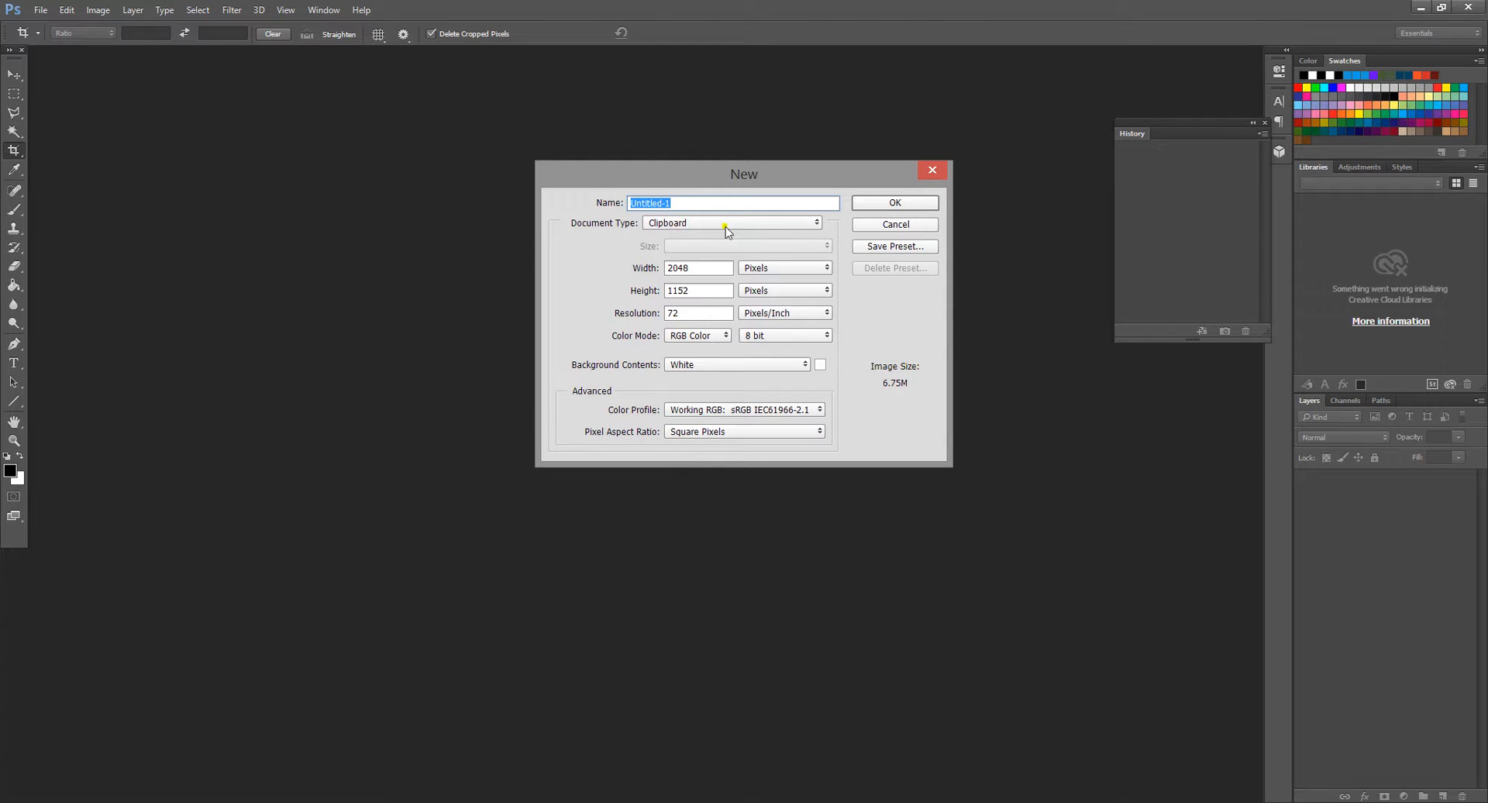
pyautogui.click(882, 205)
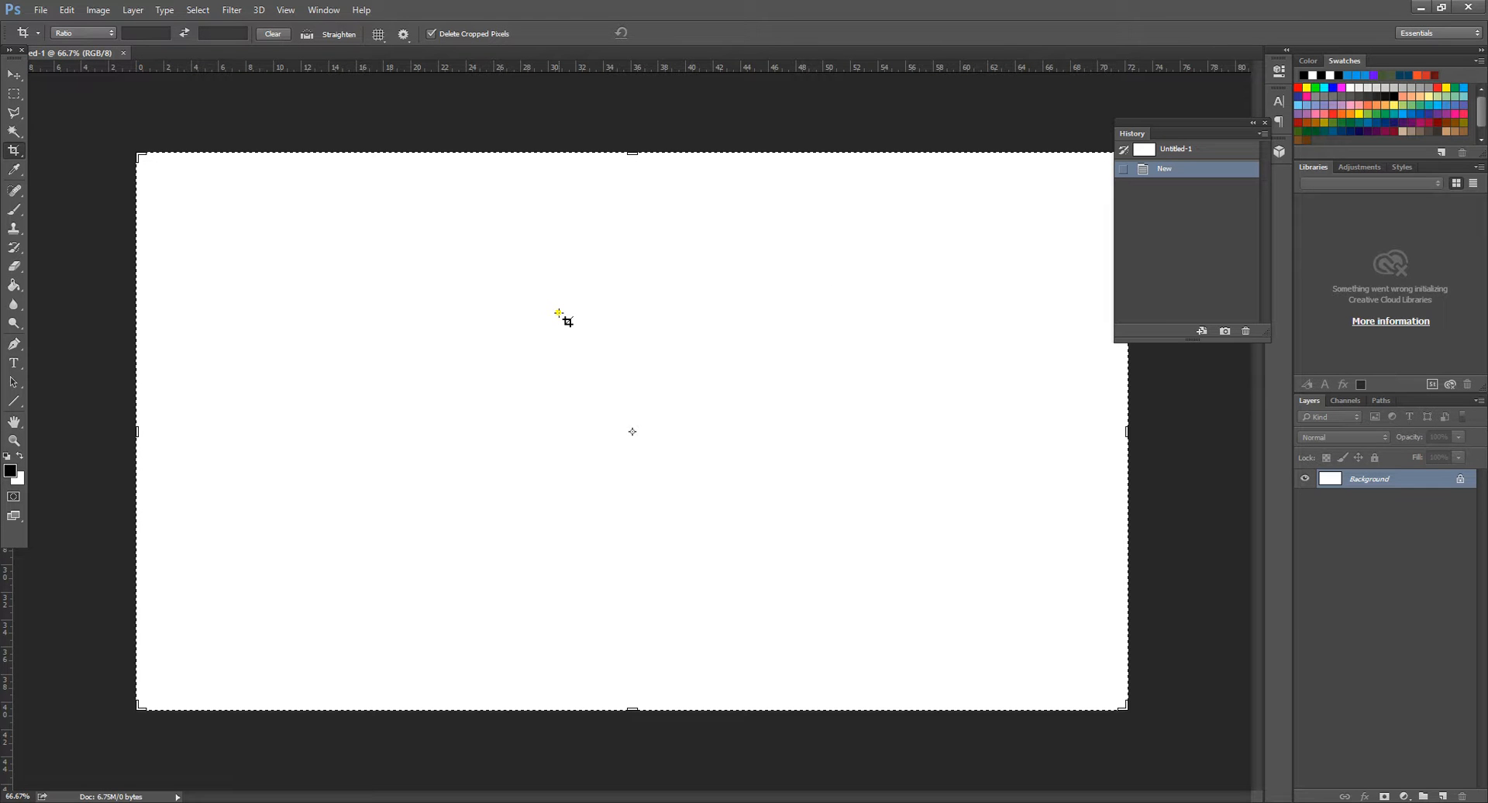
# Paste the Google Maps screenshot and crop off the browser header above the map and the taskbar below it
pyautogui.click(67, 11)
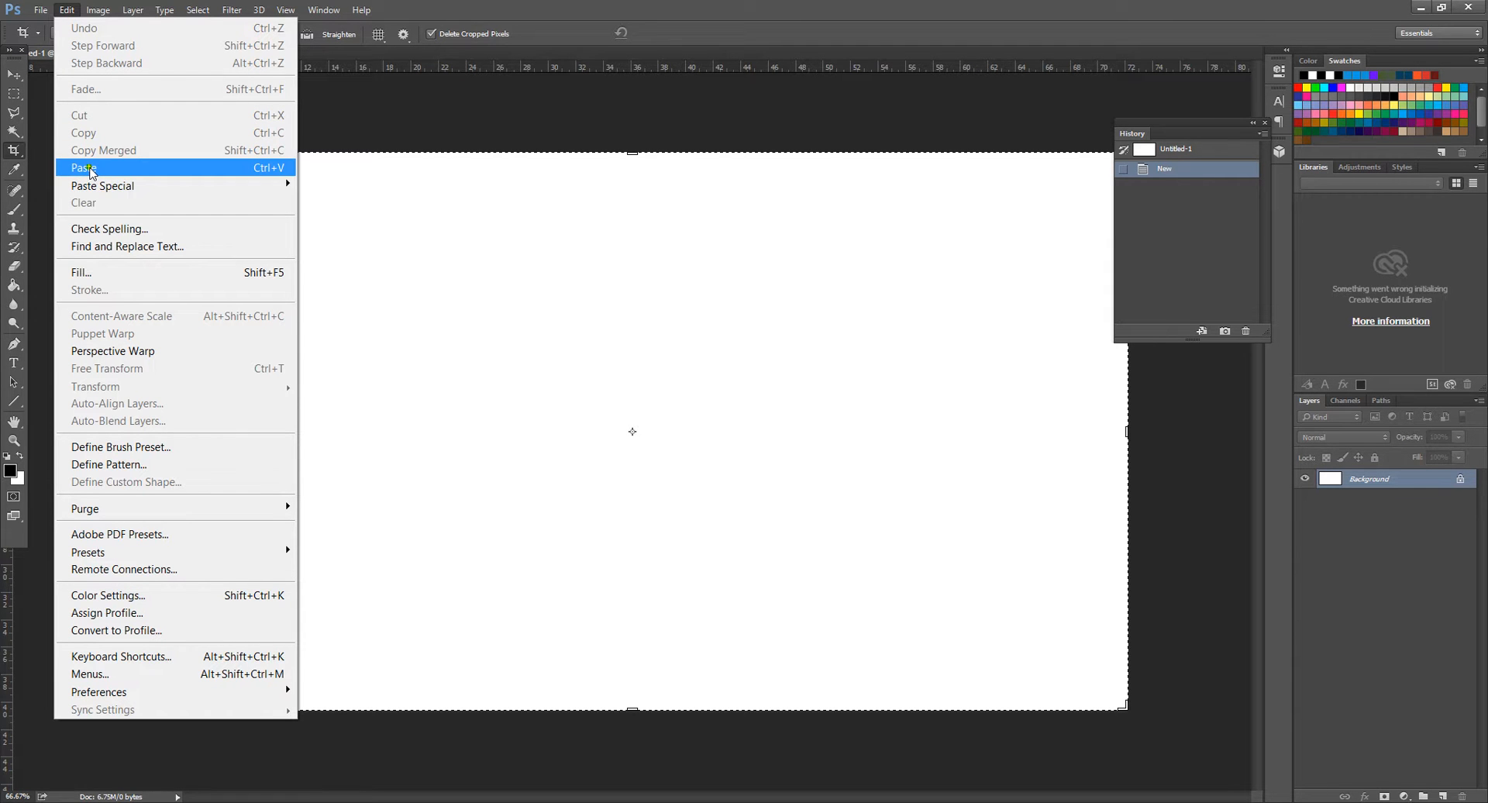
pyautogui.click(84, 168)
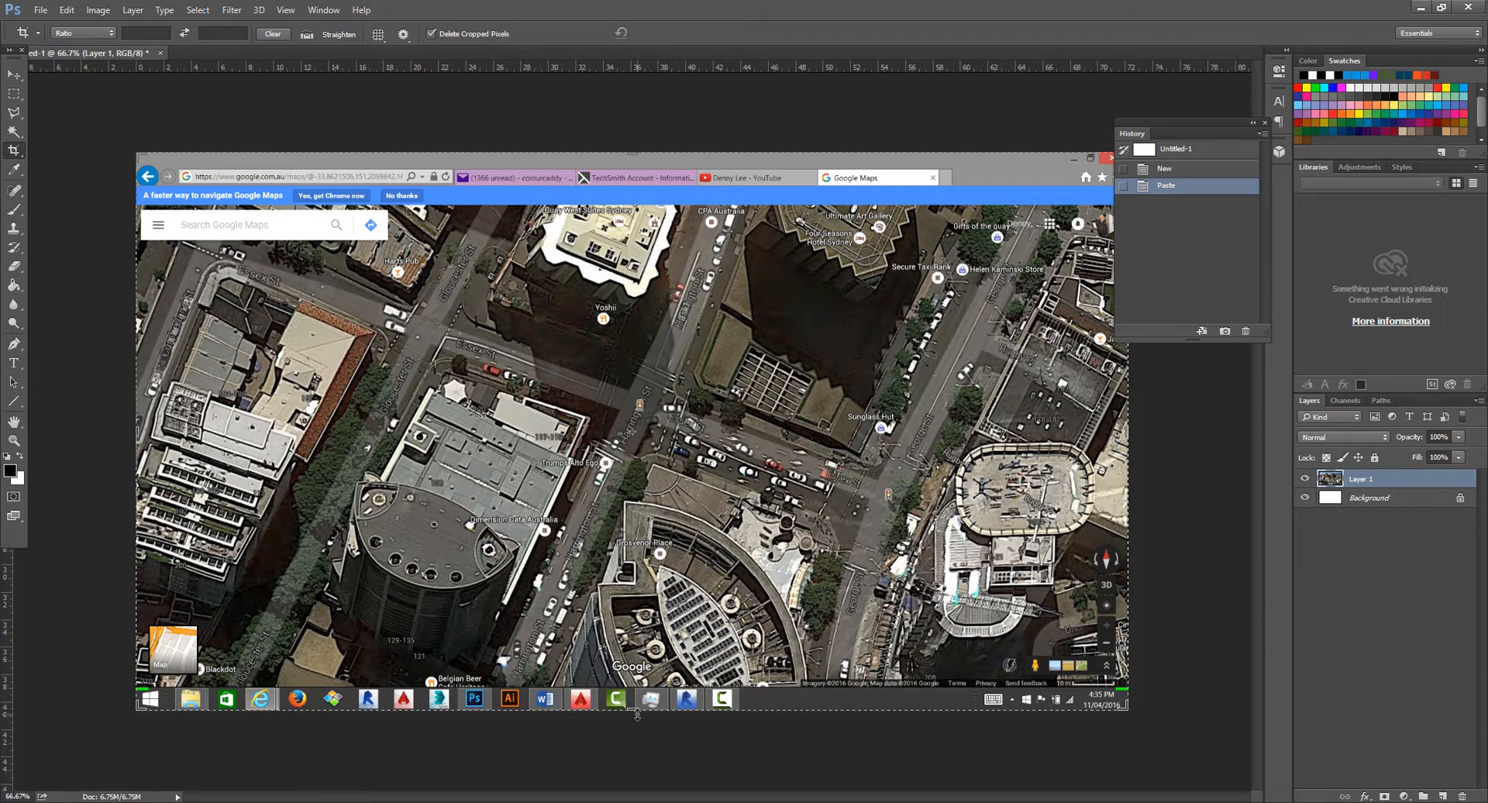
pyautogui.moveTo(633, 713); pyautogui.dragTo(655, 700)
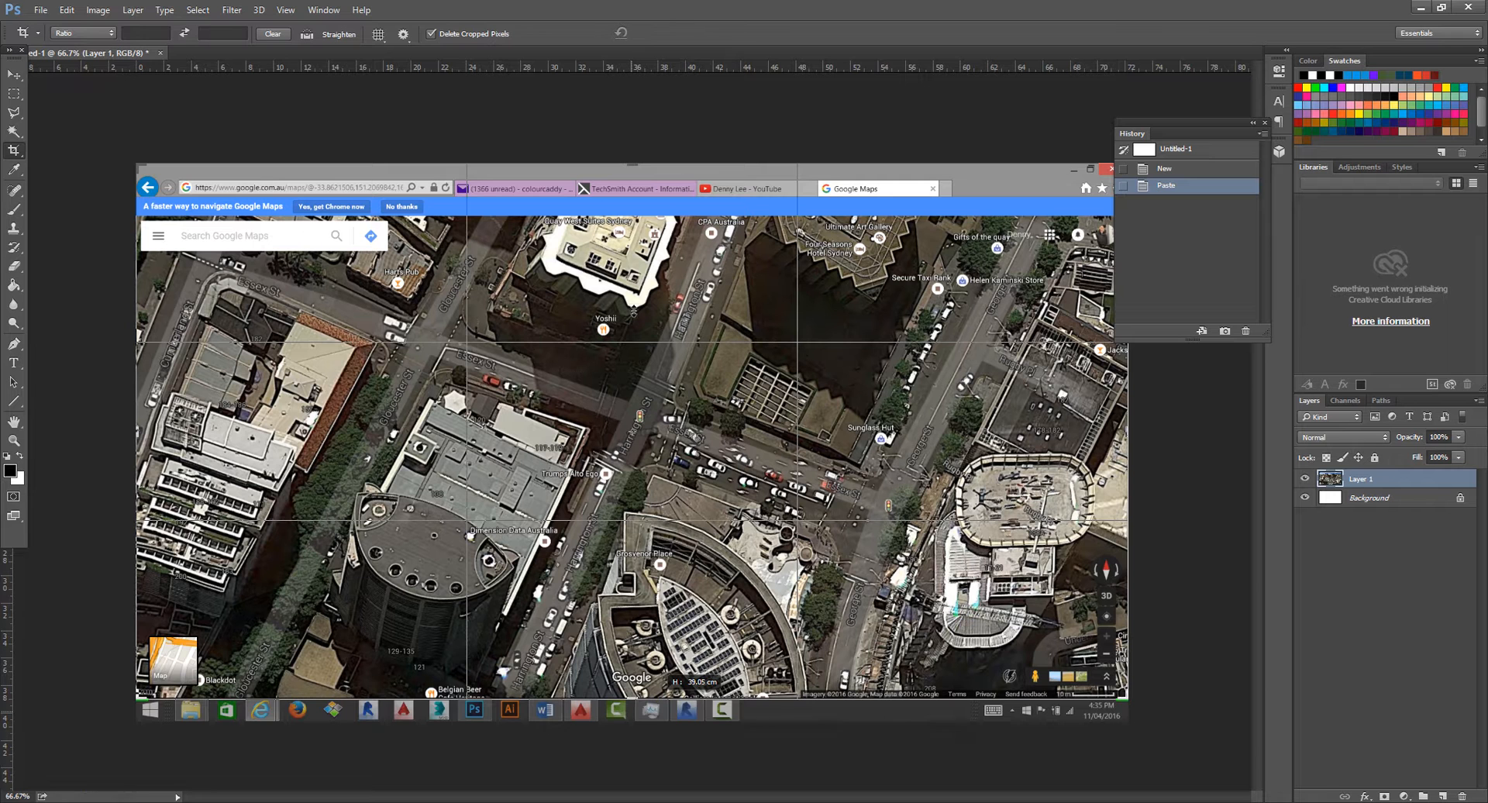
pyautogui.moveTo(648, 174); pyautogui.dragTo(666, 189)
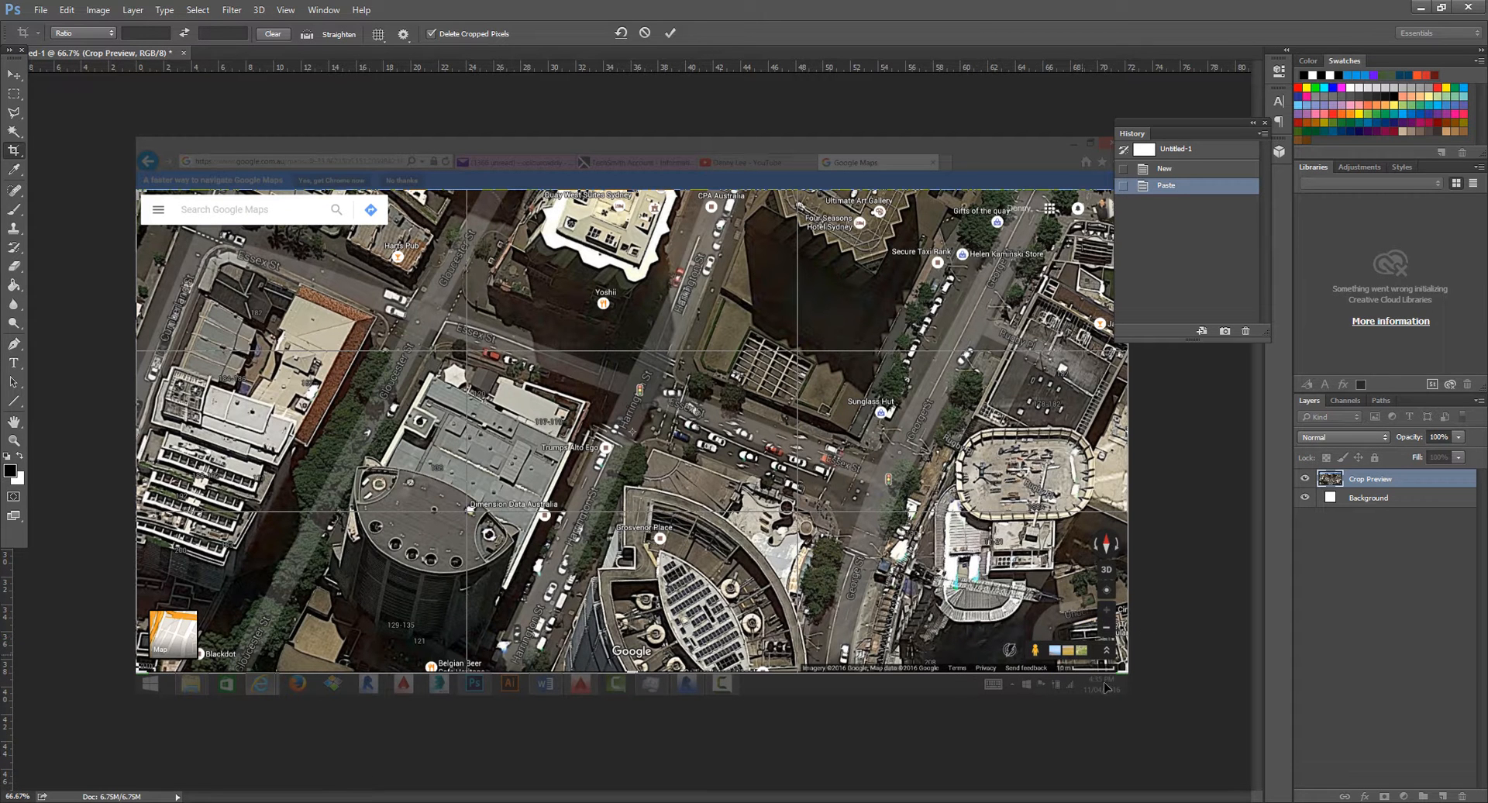
pyautogui.doubleClick(631, 417)
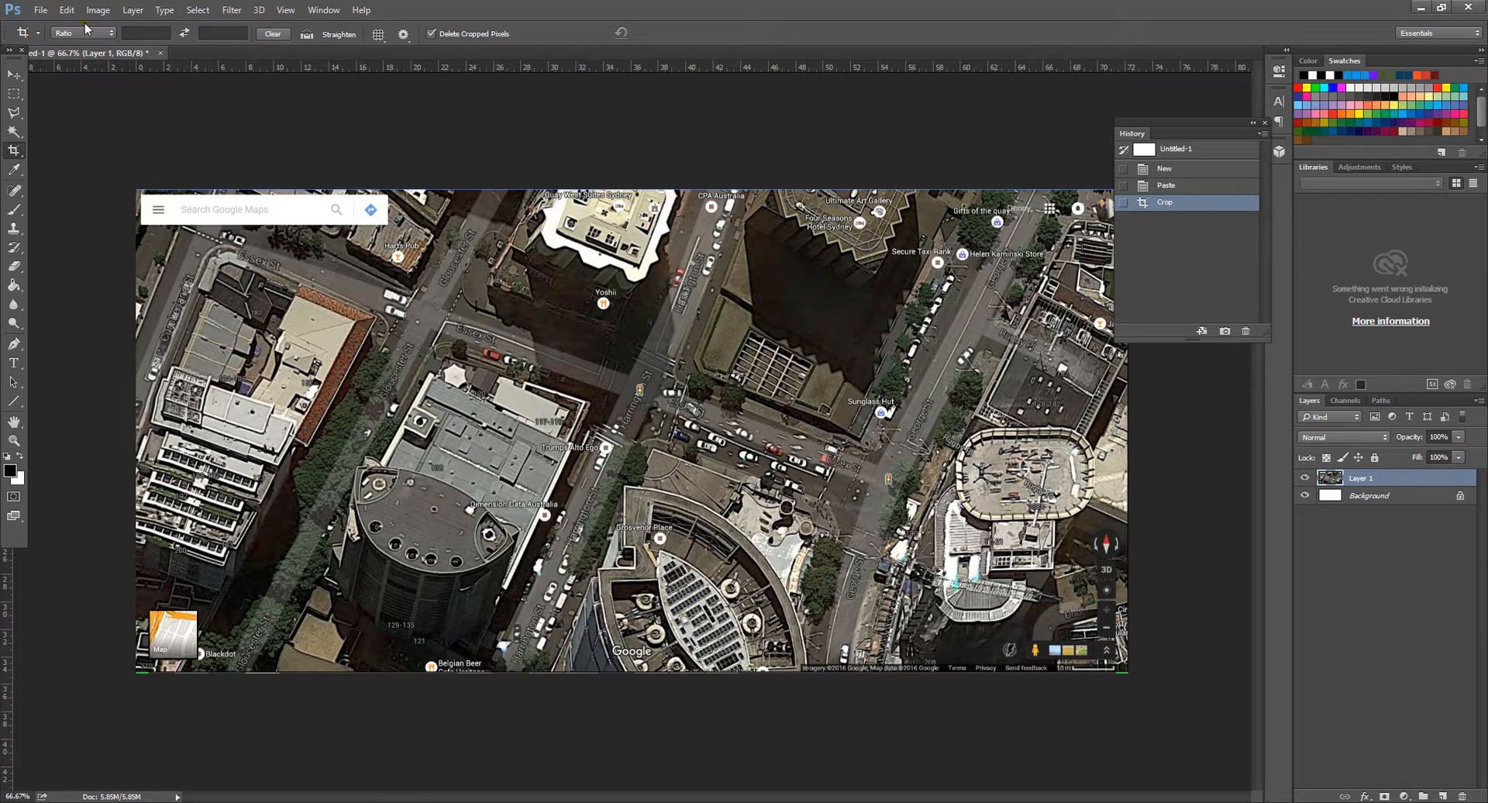
# Save the cropped map as the JPEG "HarringtonSt-Satellite Image v1.jpg" in the Harrington folder at Maximum quality 10
pyautogui.click(40, 10)
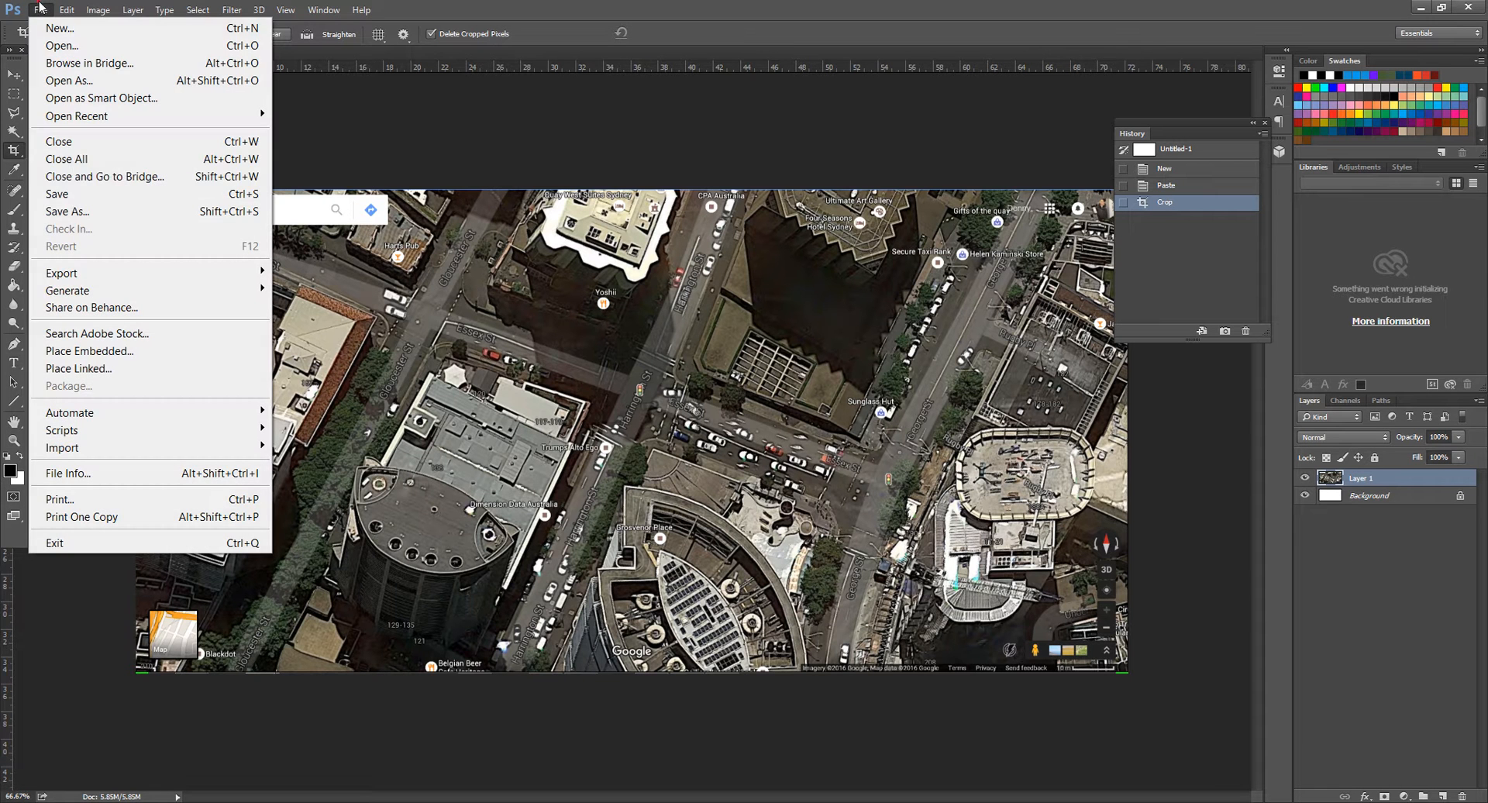
pyautogui.click(105, 217)
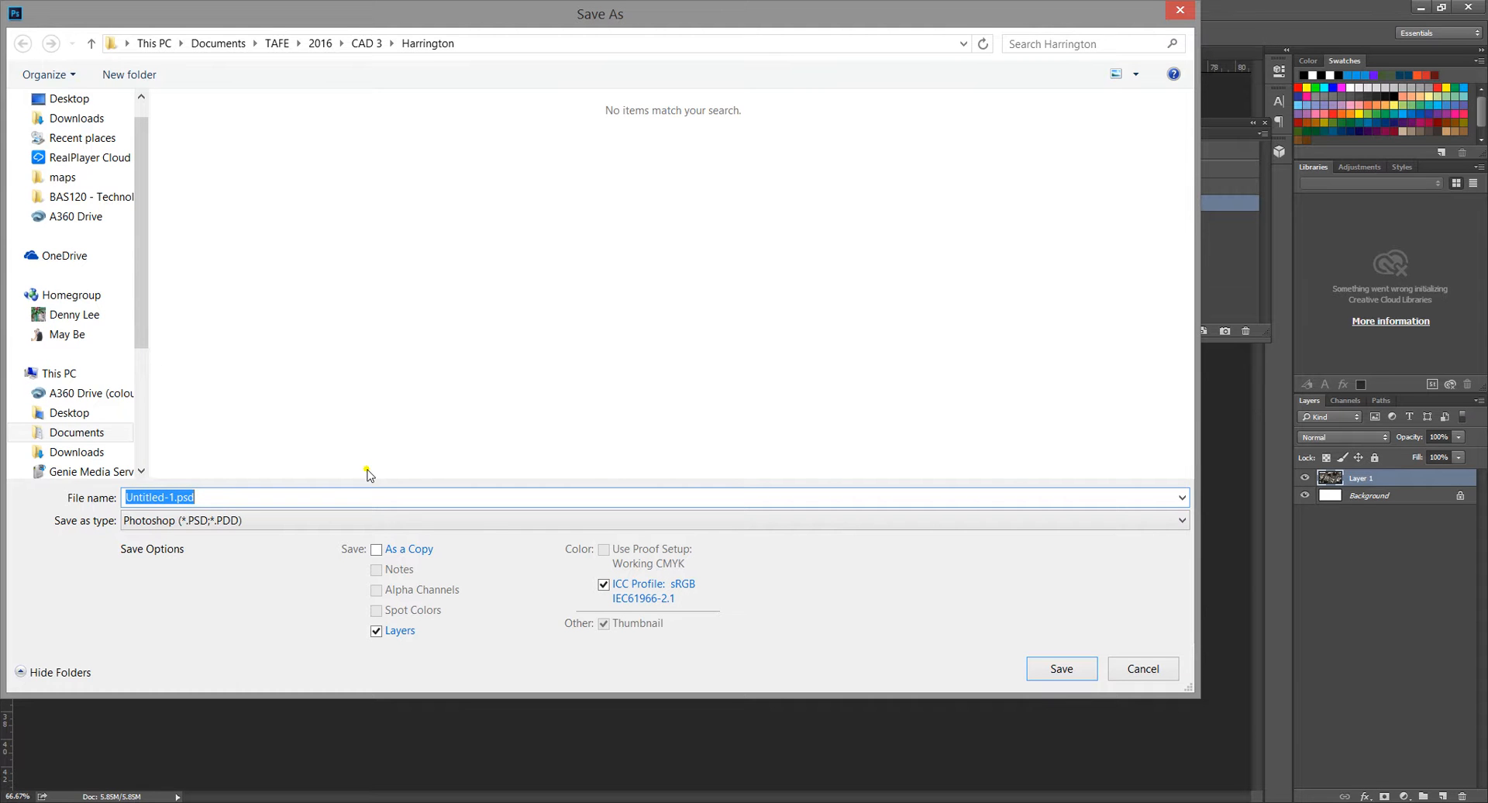
pyautogui.click(254, 524)
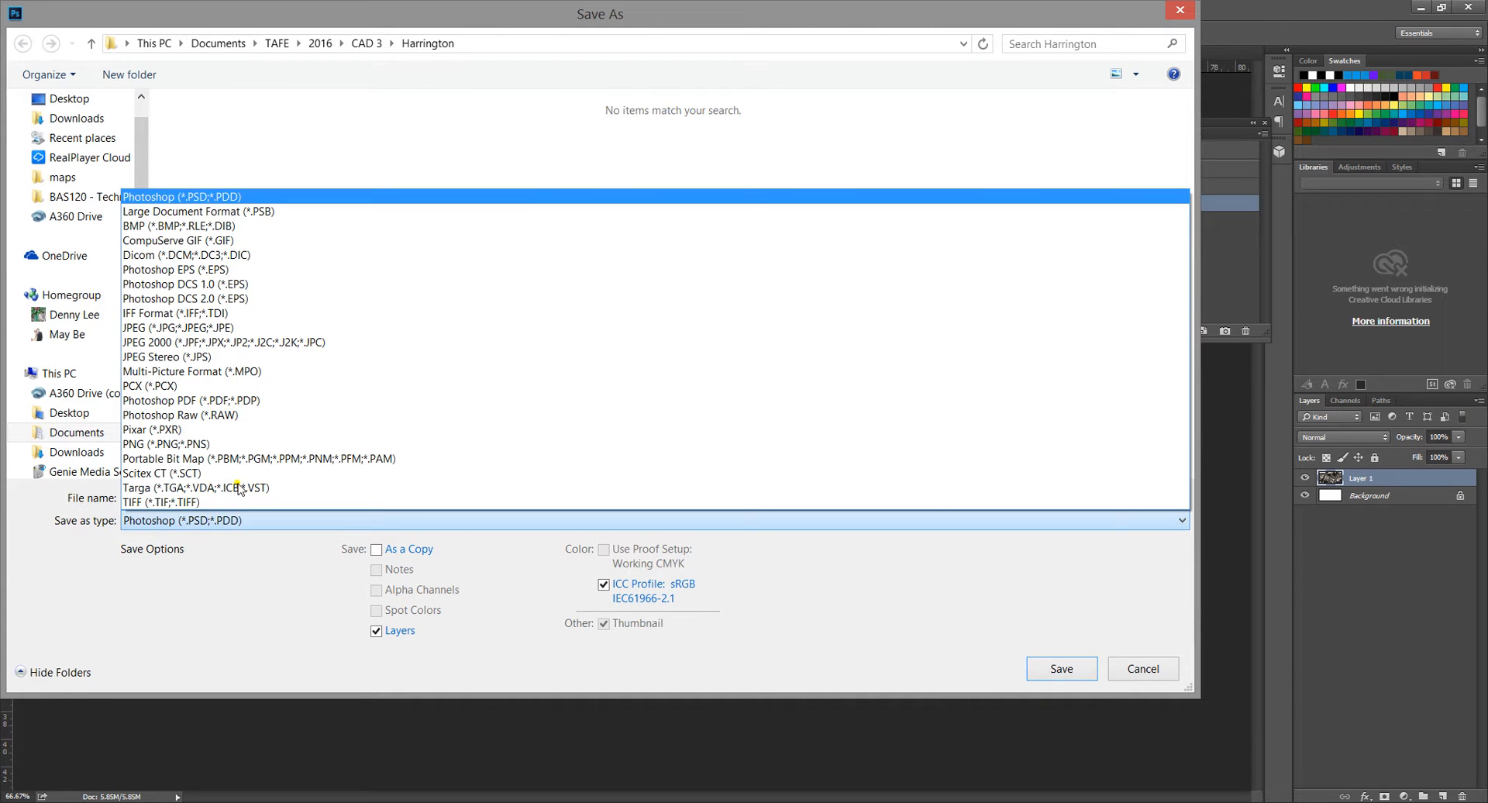
pyautogui.click(190, 328)
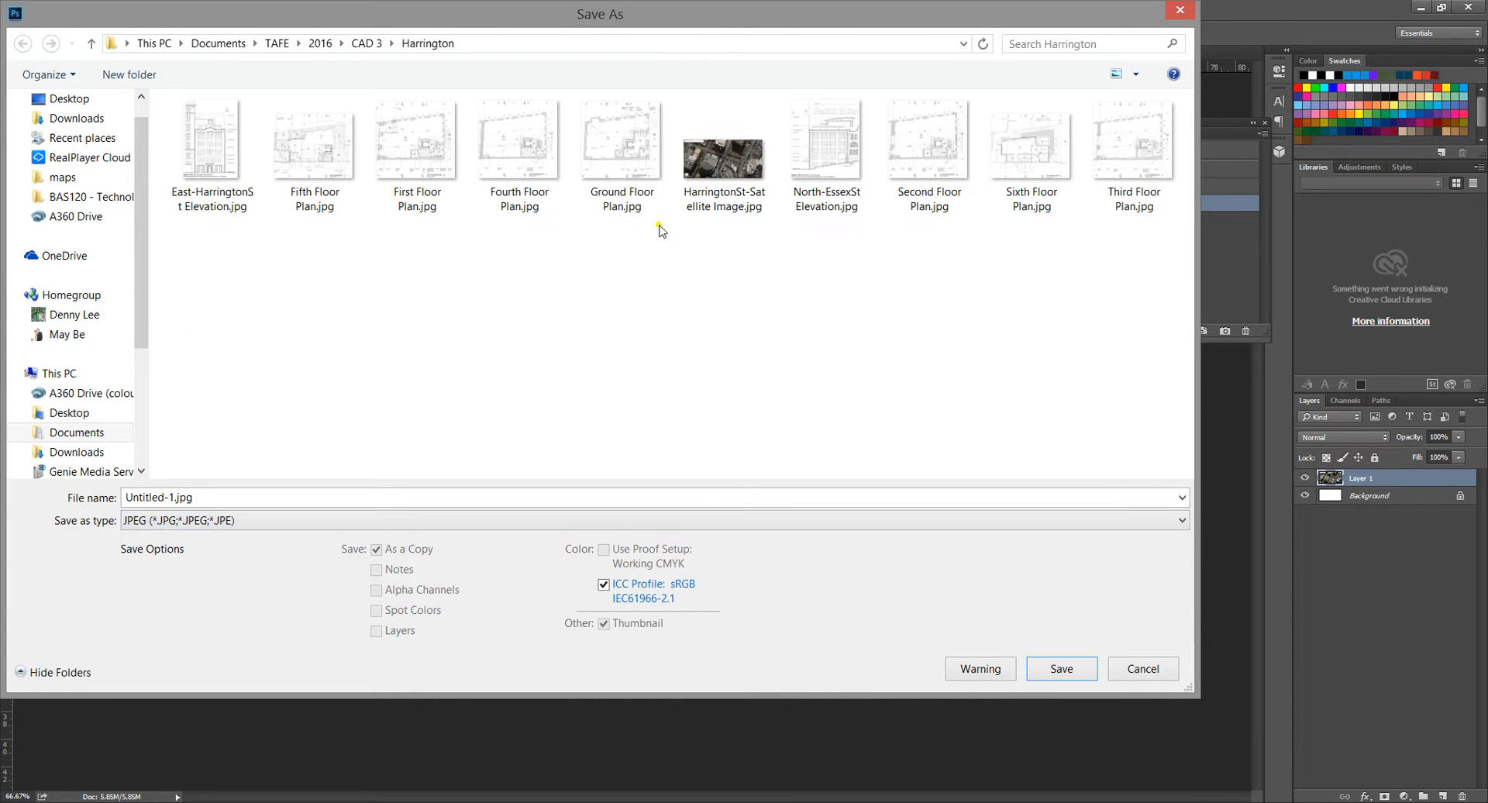
pyautogui.click(729, 184)
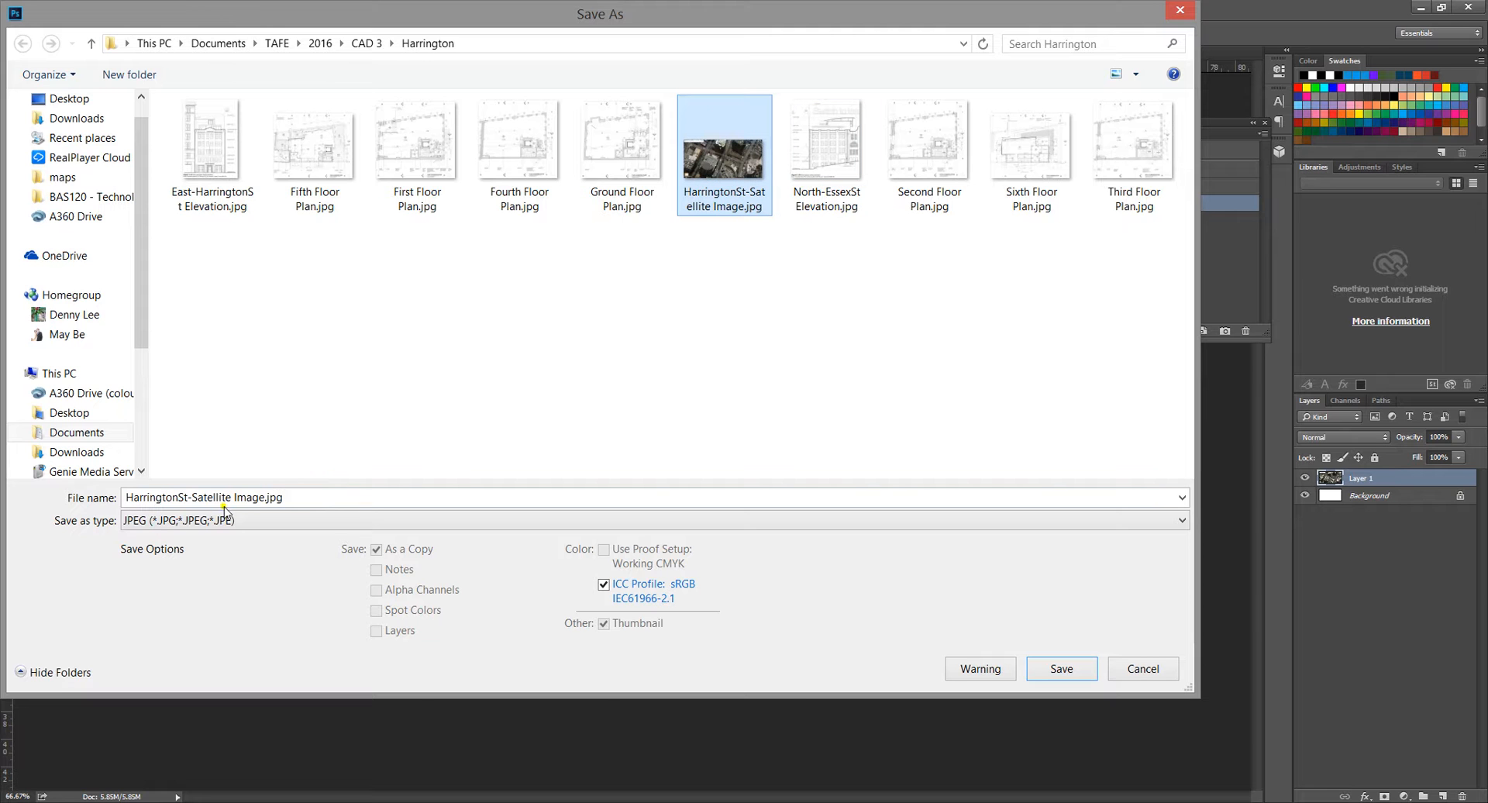
pyautogui.click(277, 496)
pyautogui.click(264, 498)
pyautogui.write('v1')
pyautogui.click(1074, 663)
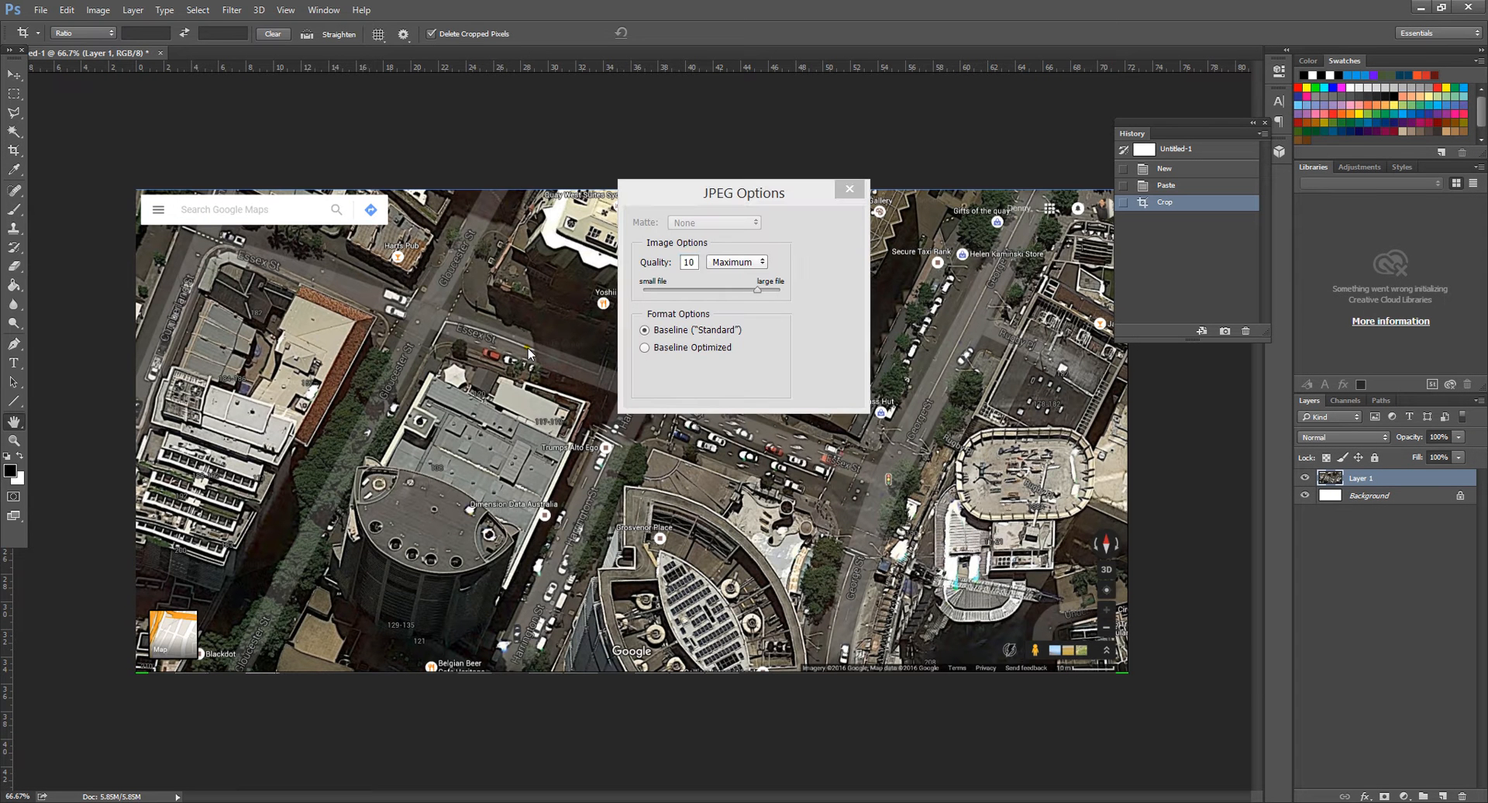
pyautogui.click(828, 223)
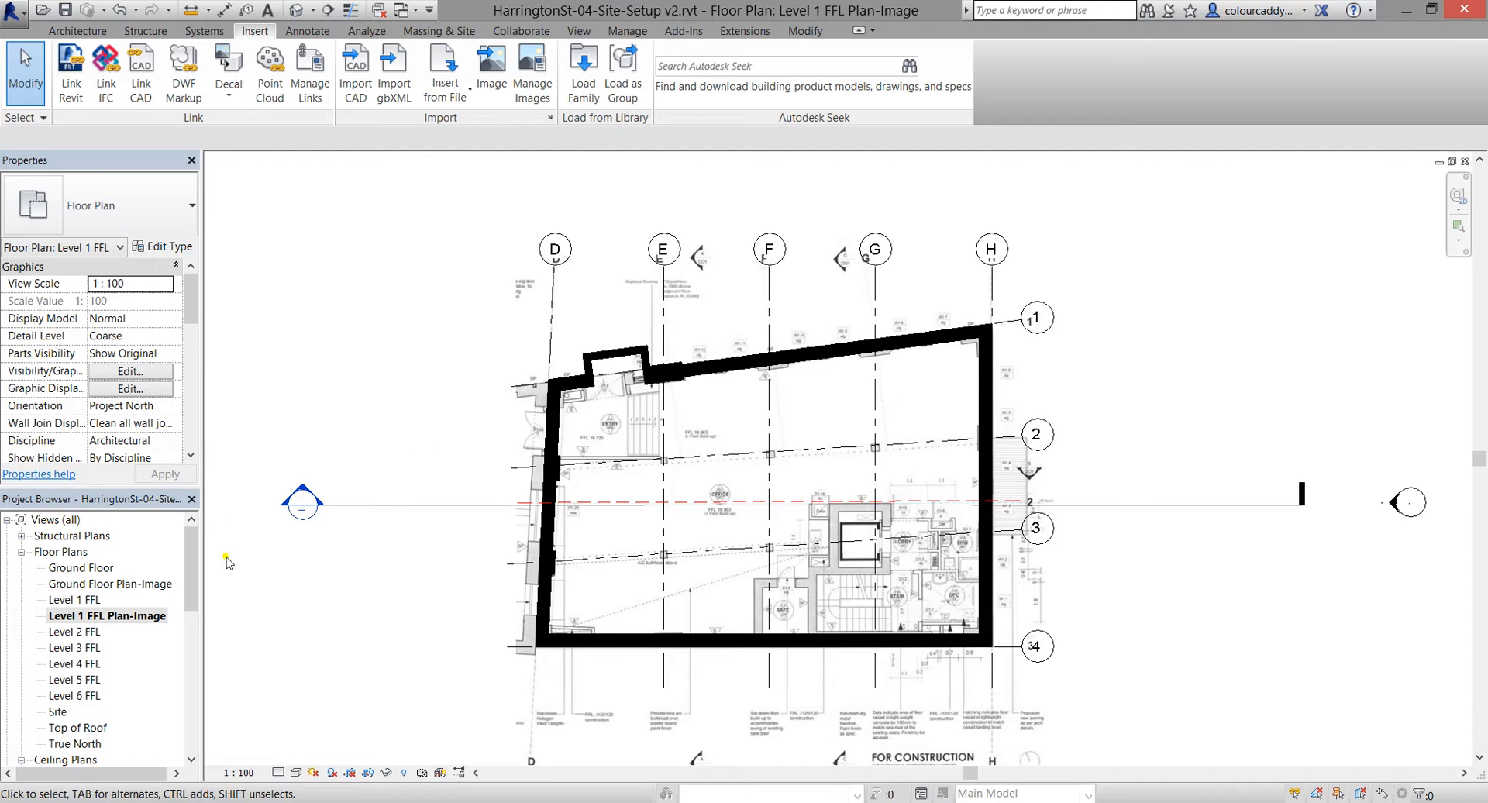
# Switch to Revit, open the Site floor plan and duplicate that view
pyautogui.scroll(-3, 175, 603)
pyautogui.click(56, 568)
pyautogui.doubleClick(57, 568)
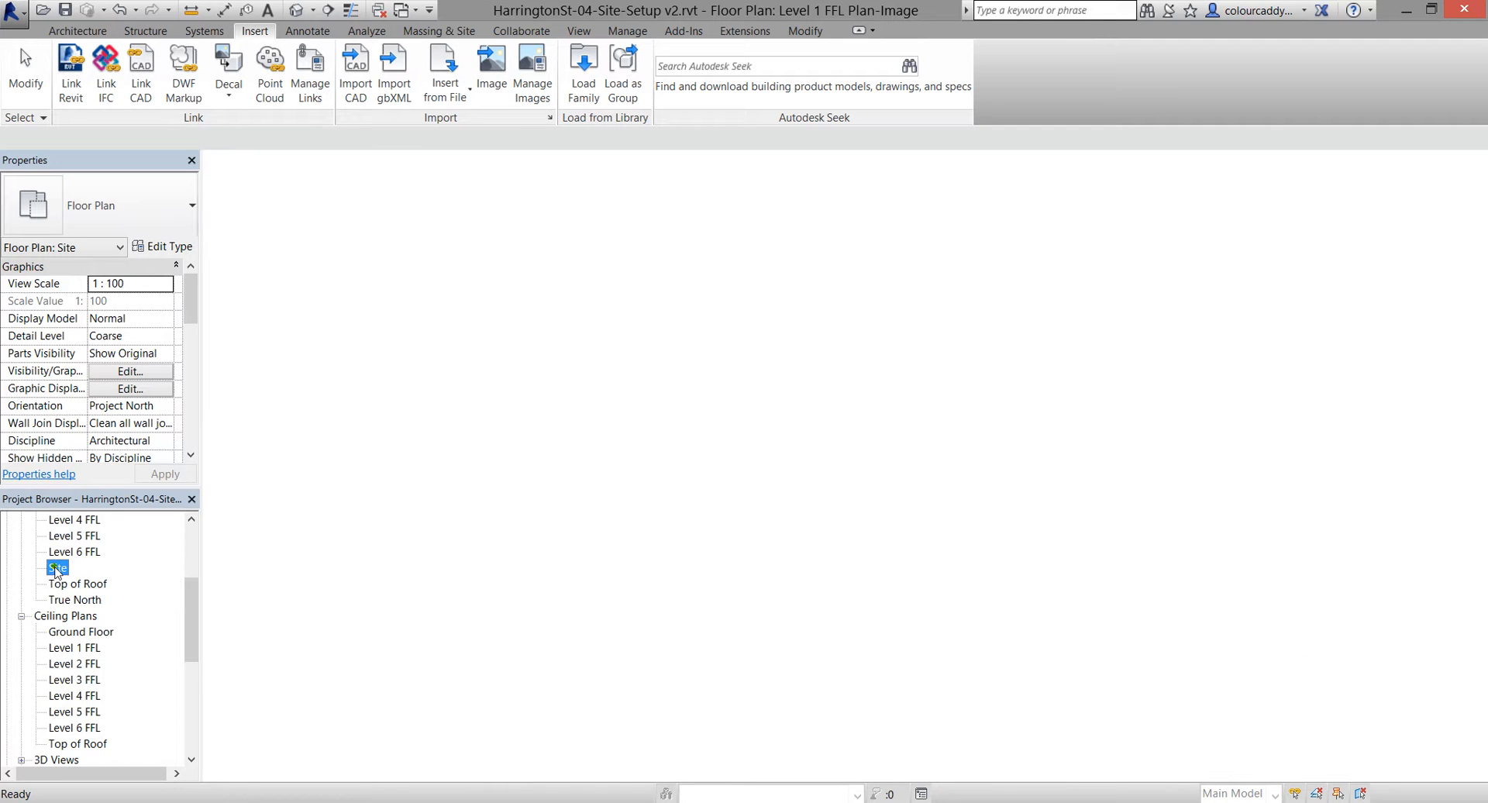
pyautogui.moveTo(193, 621); pyautogui.dragTo(200, 560)
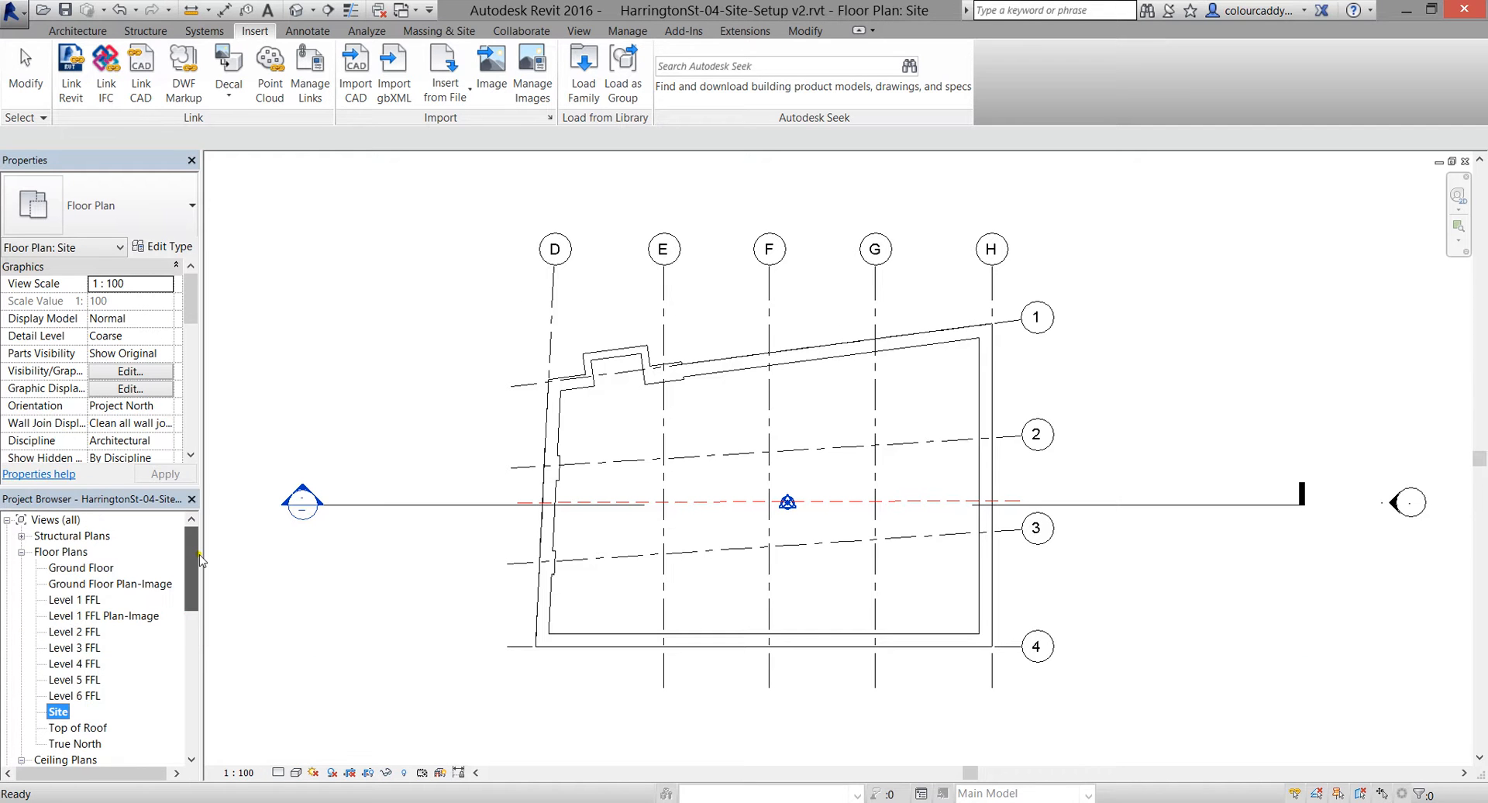
pyautogui.rightClick(65, 713)
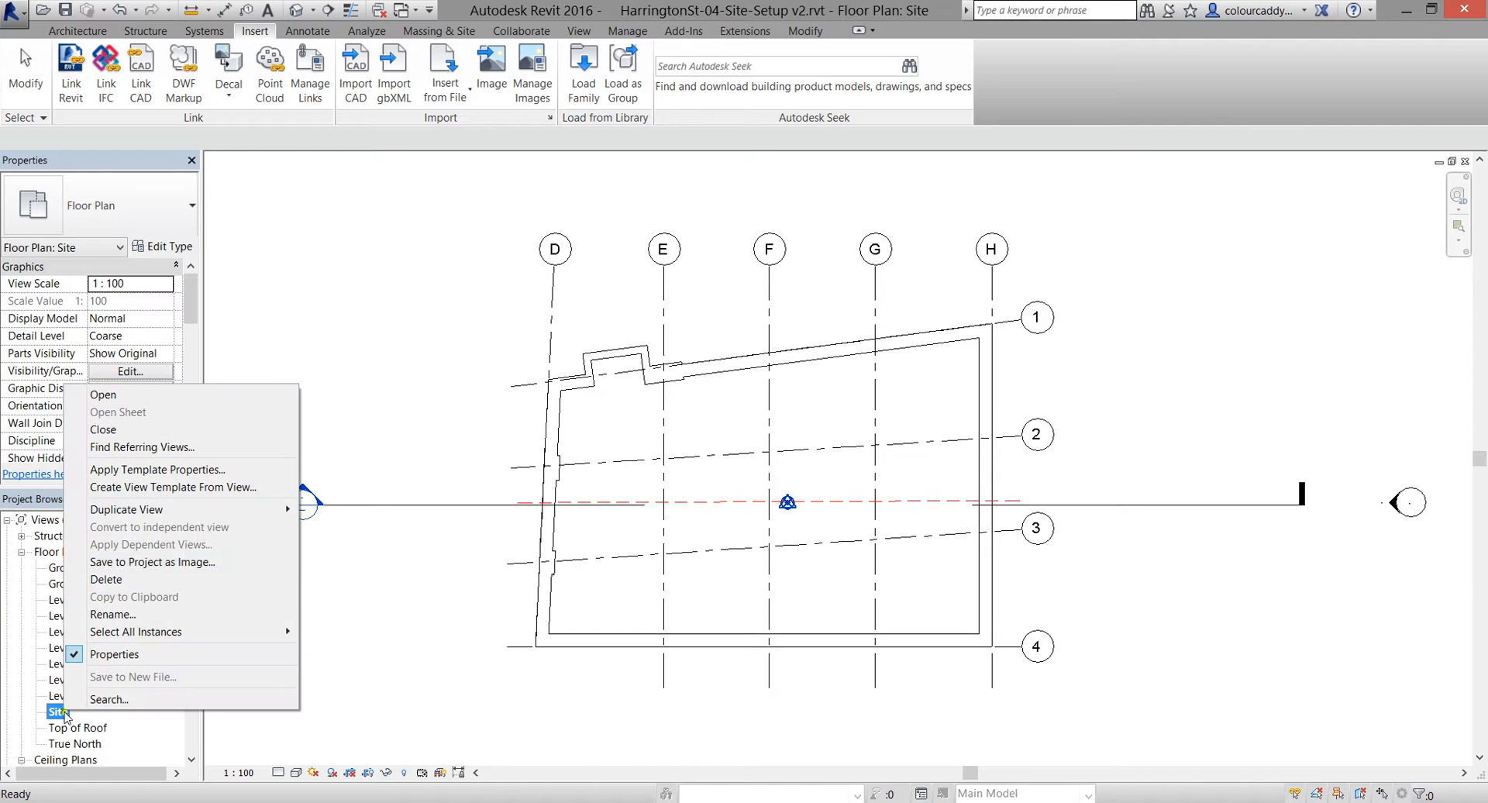
pyautogui.moveTo(292, 510)
pyautogui.click(357, 513)
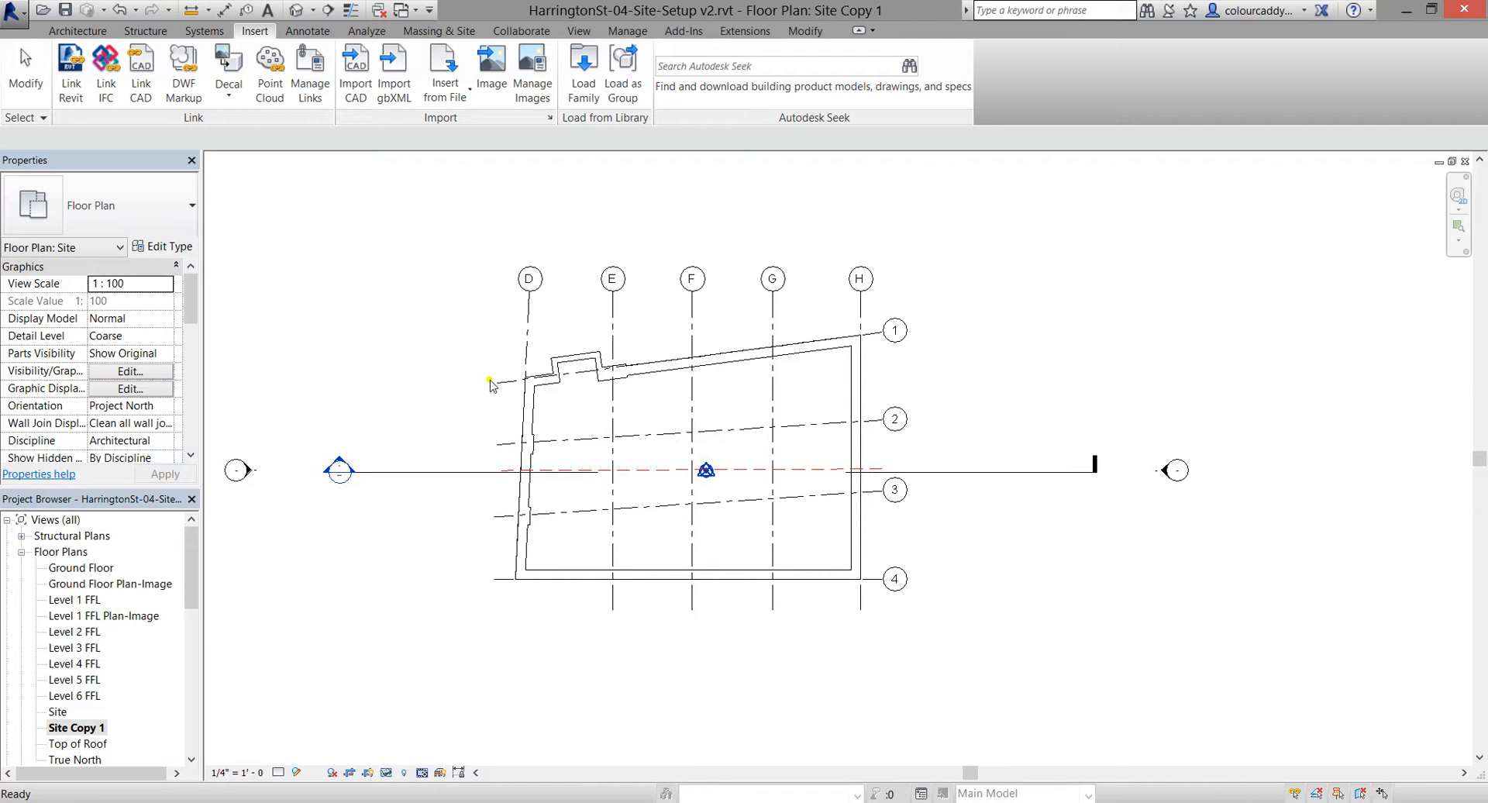
# Rename the duplicated Site plan view as "Site Satellite-Image"
pyautogui.rightClick(67, 728)
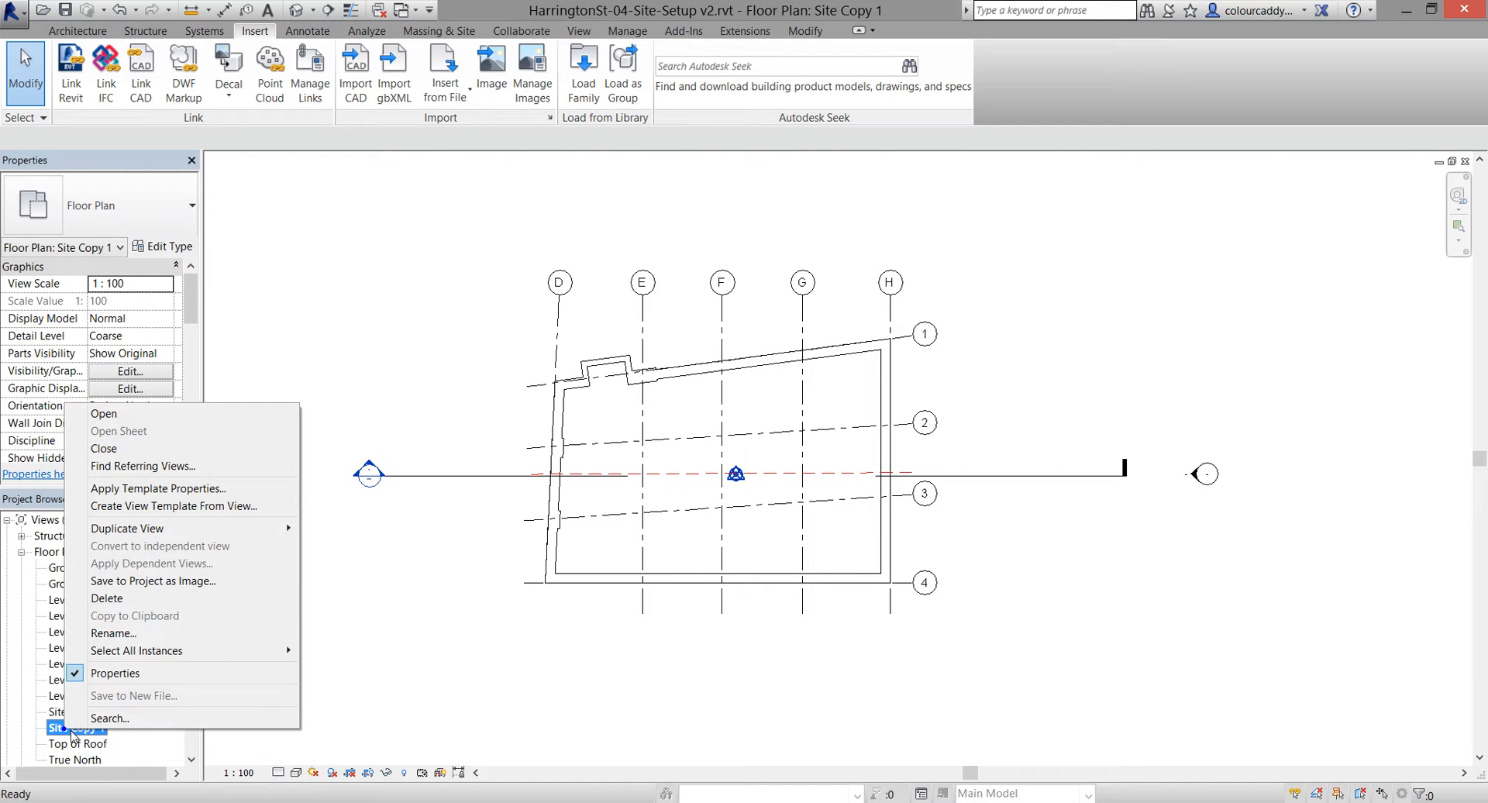
pyautogui.click(128, 632)
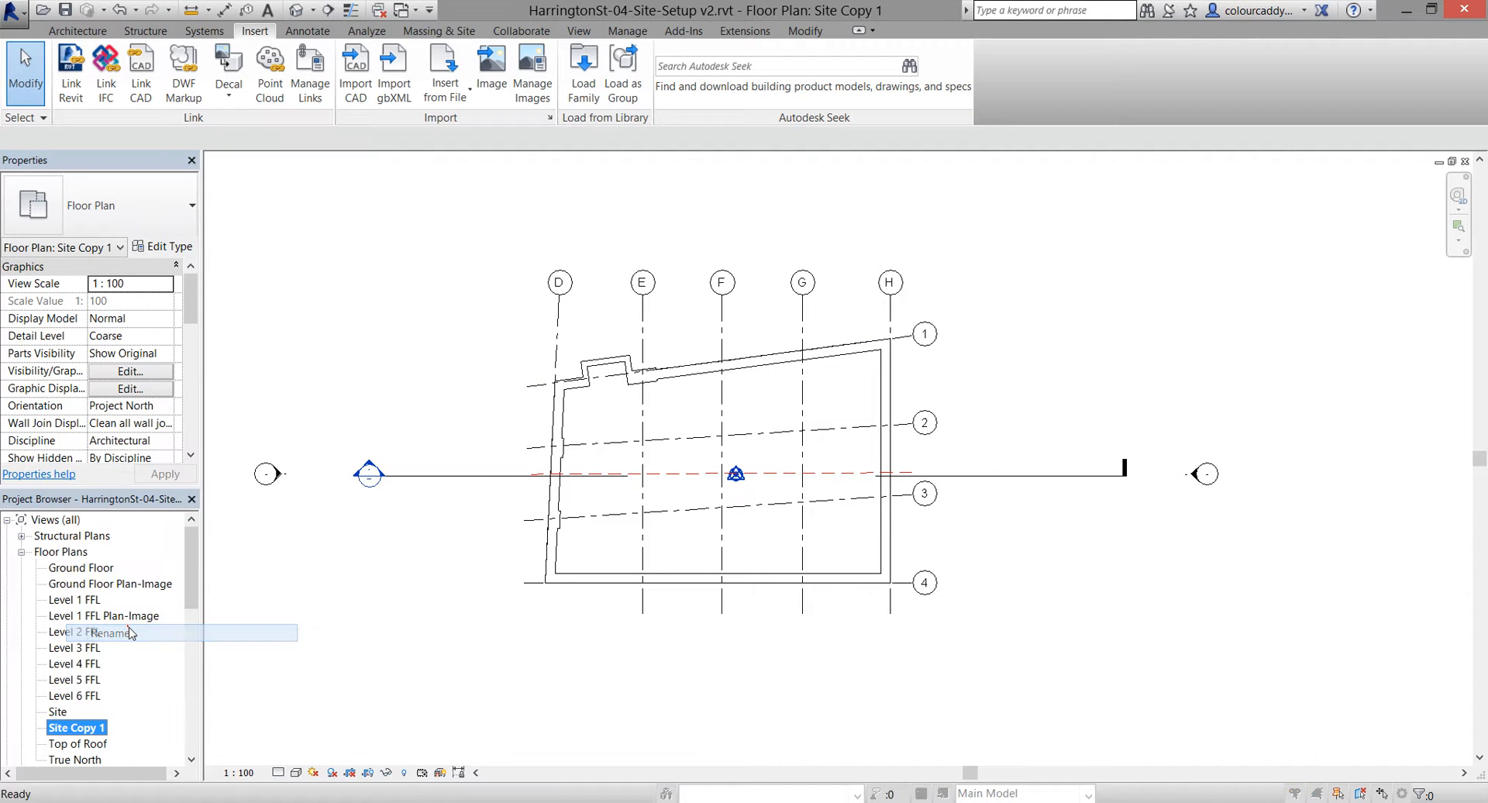
pyautogui.moveTo(692, 392); pyautogui.dragTo(780, 390)
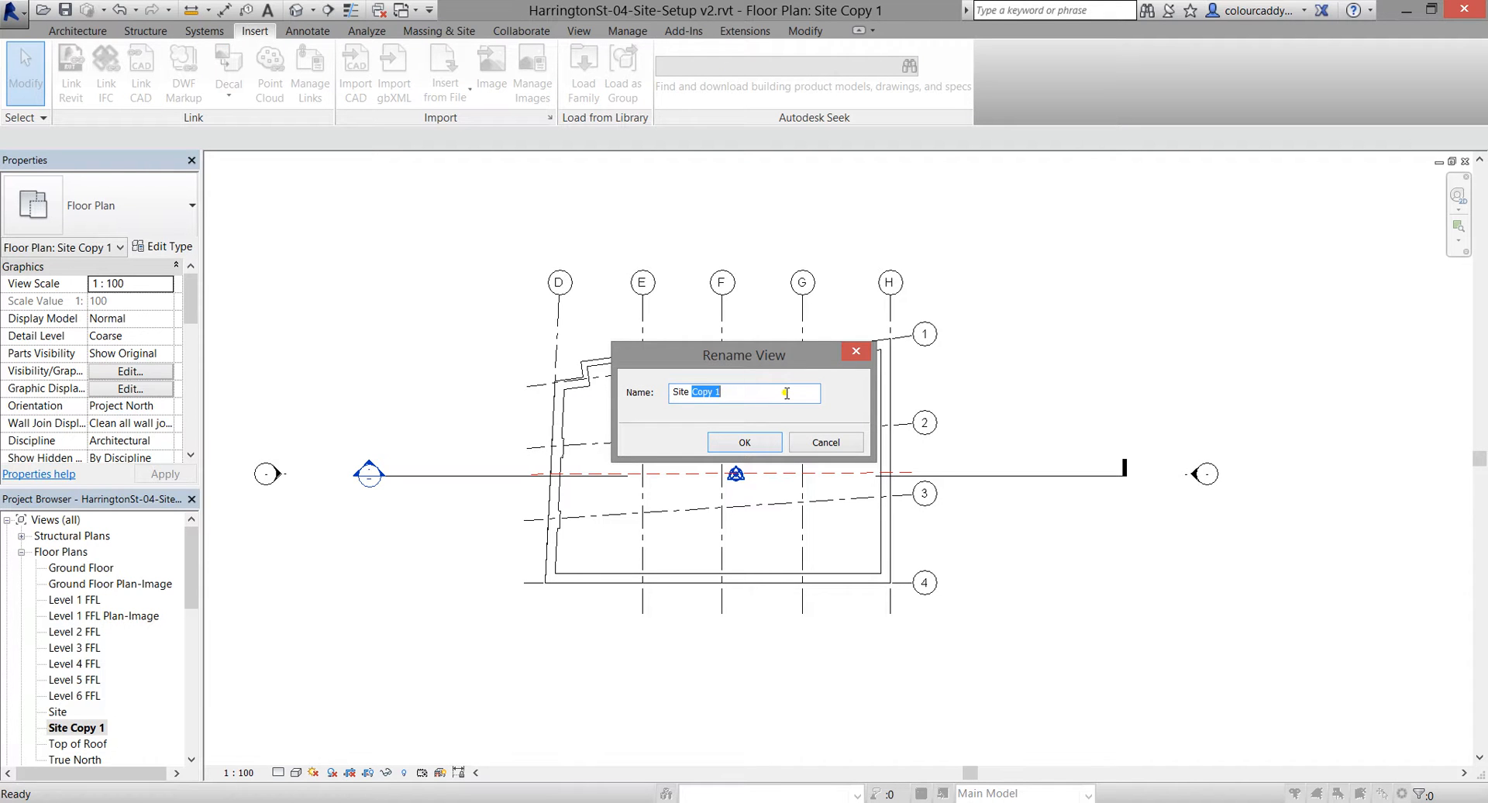
pyautogui.write('Site Satellite-Image')
pyautogui.click(744, 442)
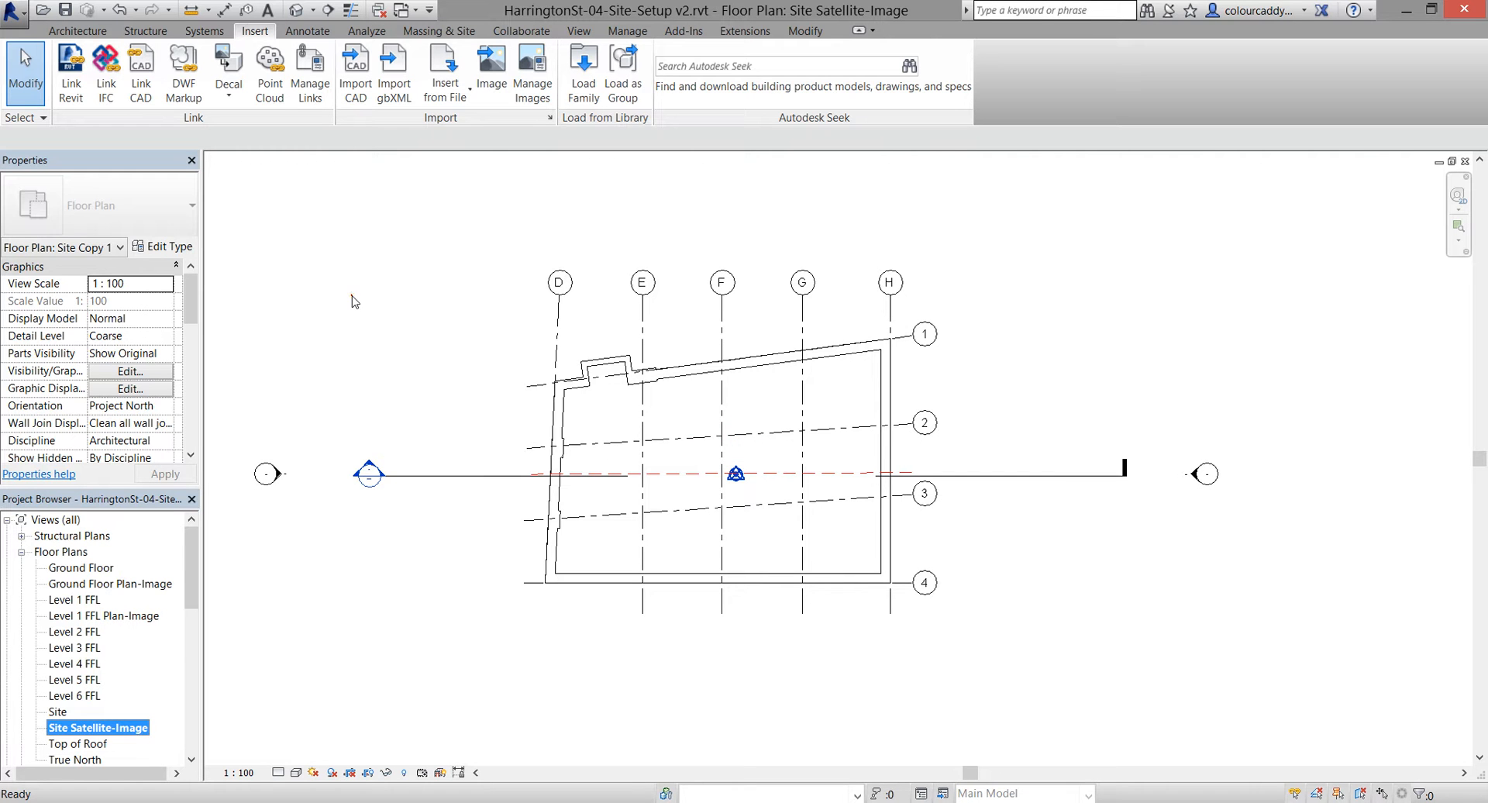
# Import the image "HarringtonSt-Satellite Image v1.jpg" and place it over the building outline in the Site Satellite-Image plan
pyautogui.scroll(-1, 446, 347)
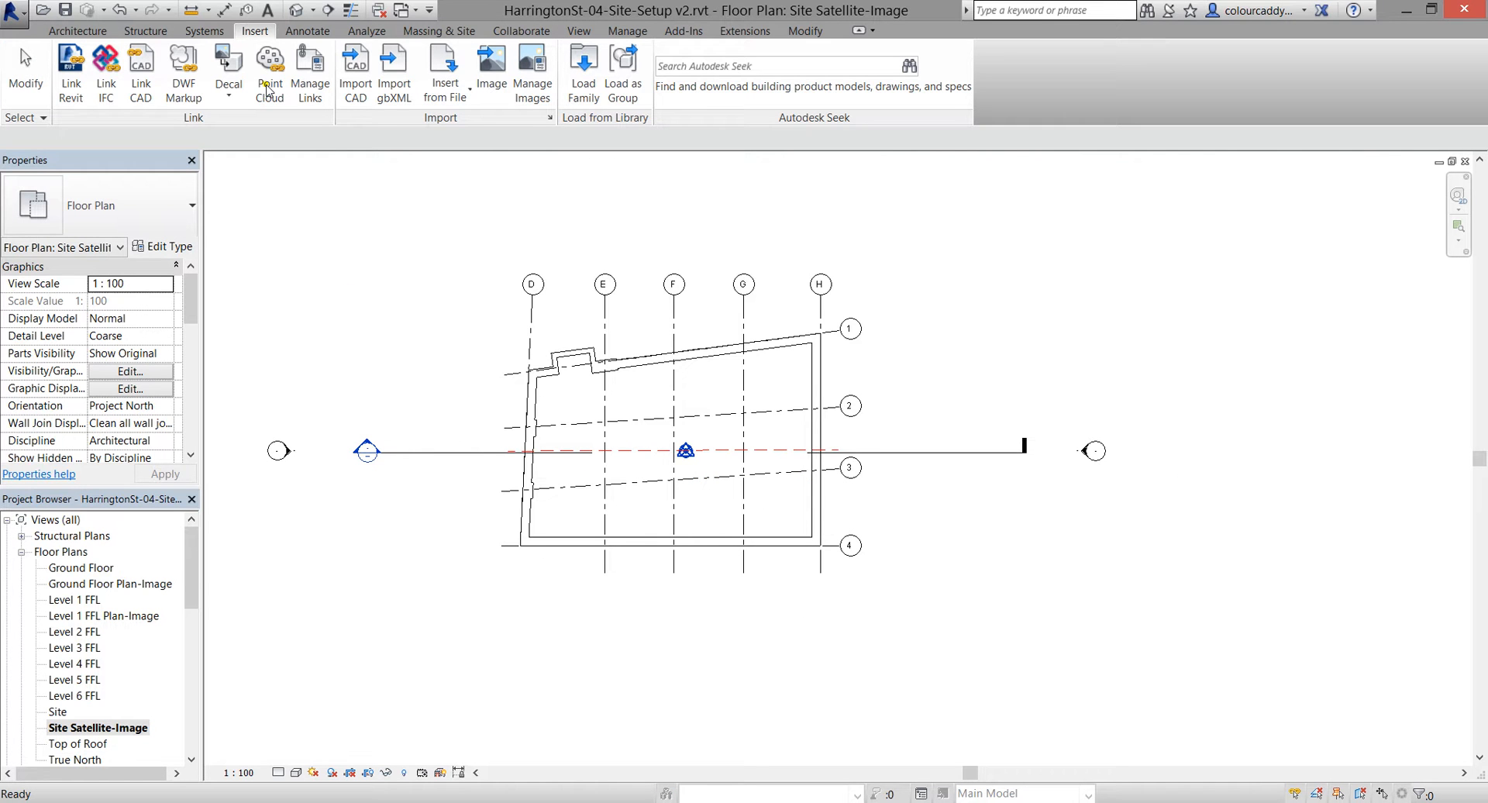
pyautogui.click(491, 70)
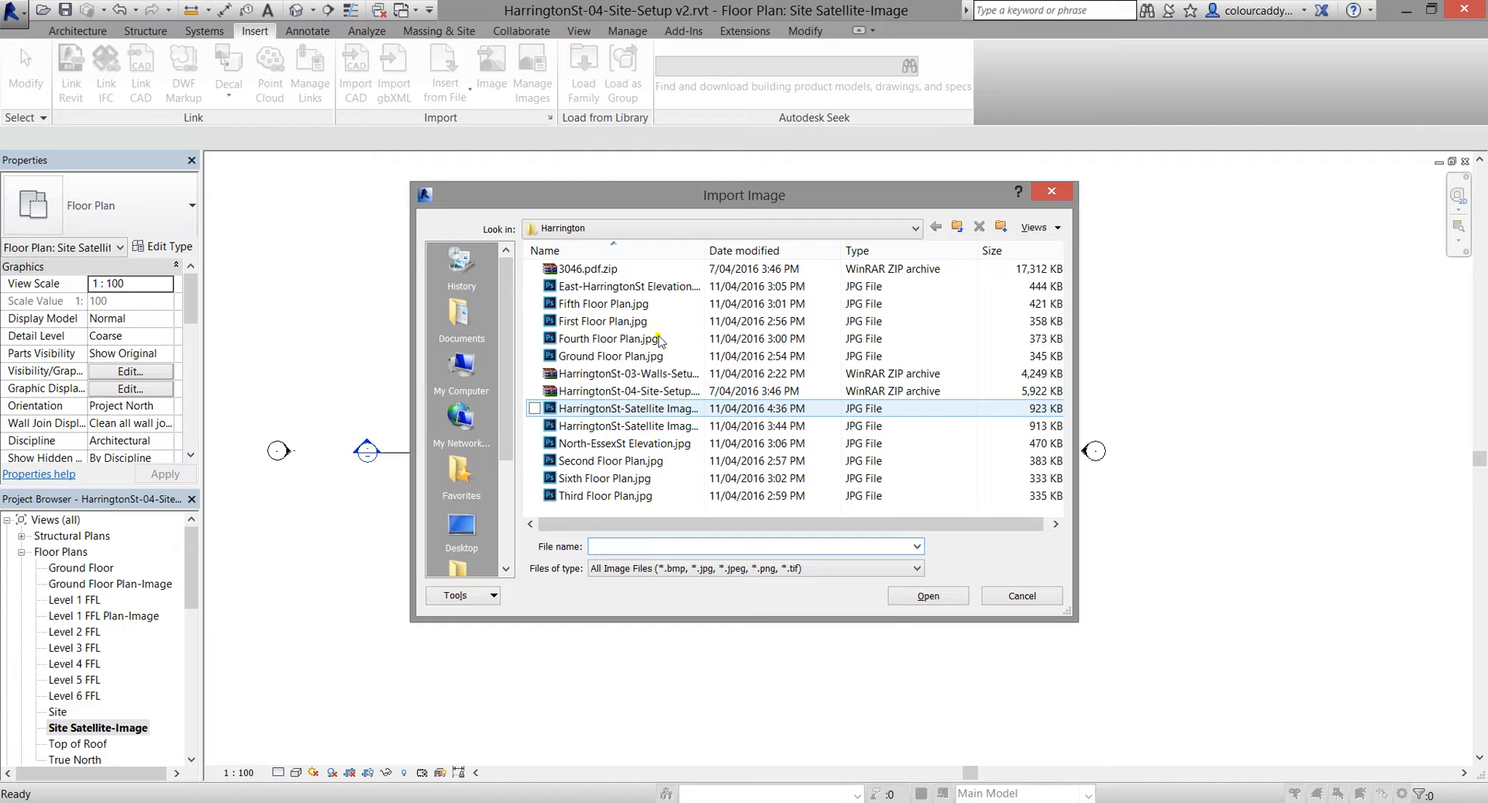
pyautogui.moveTo(706, 250); pyautogui.dragTo(746, 251)
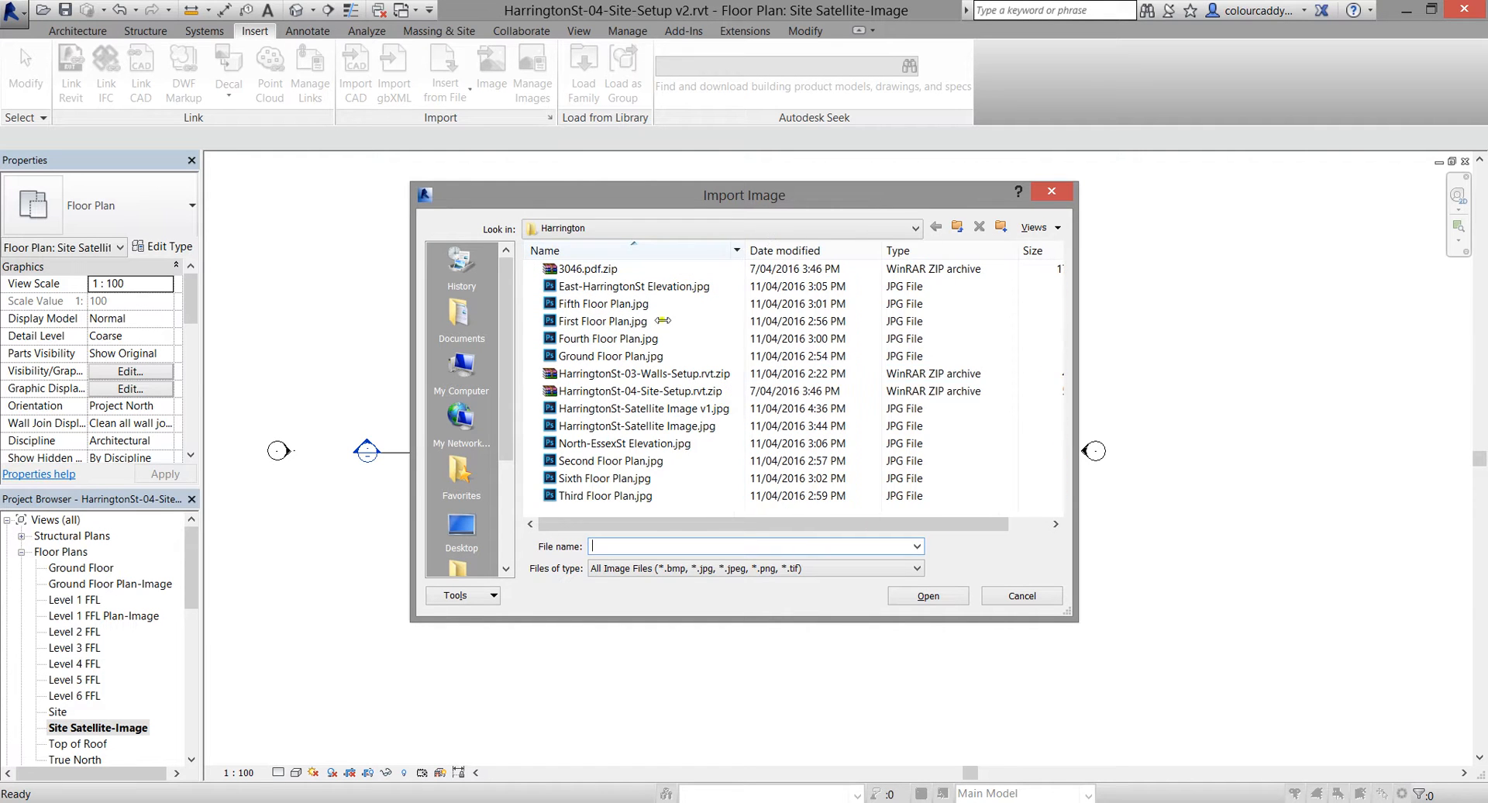
pyautogui.doubleClick(608, 408)
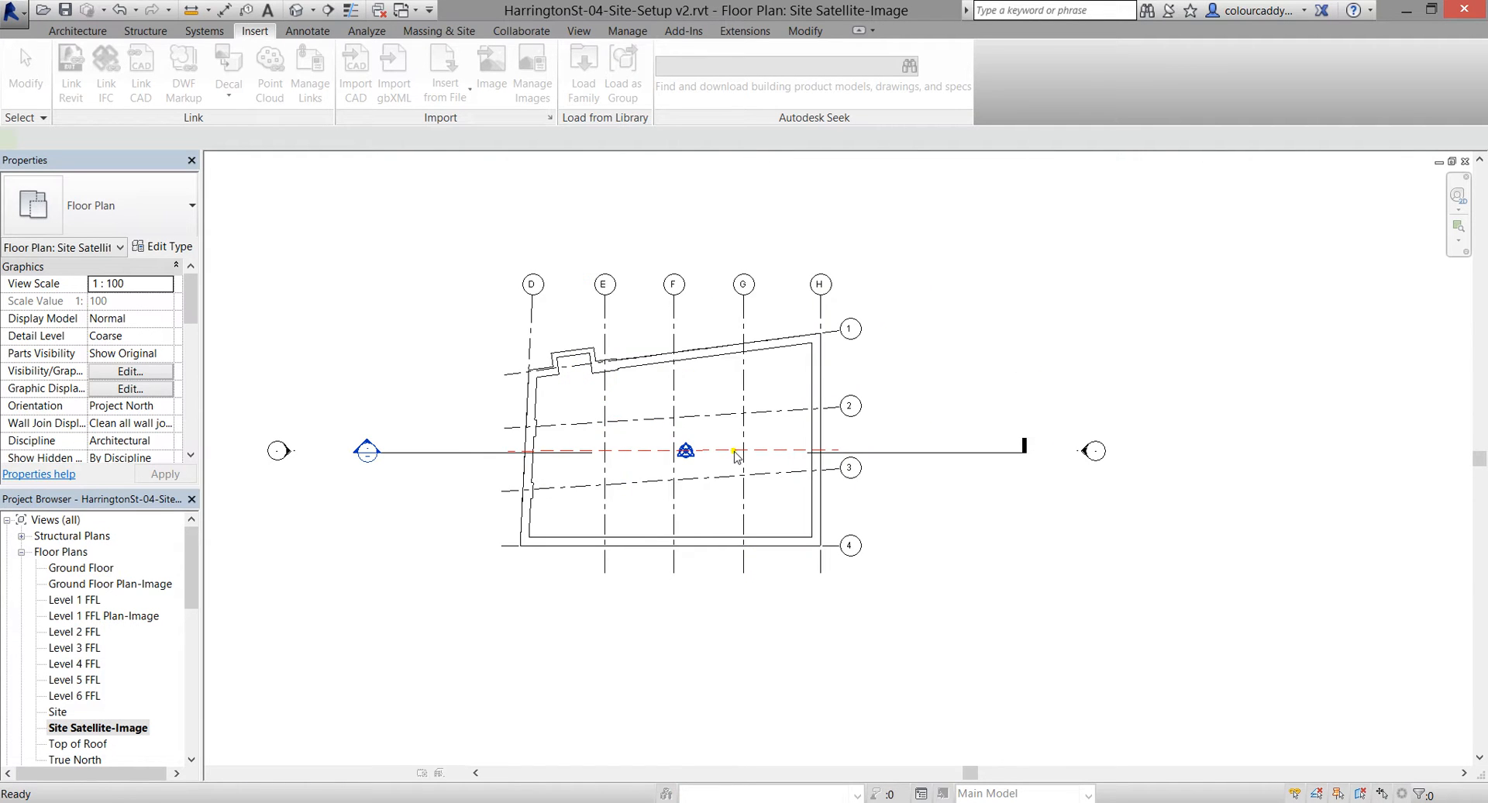
pyautogui.click(687, 484)
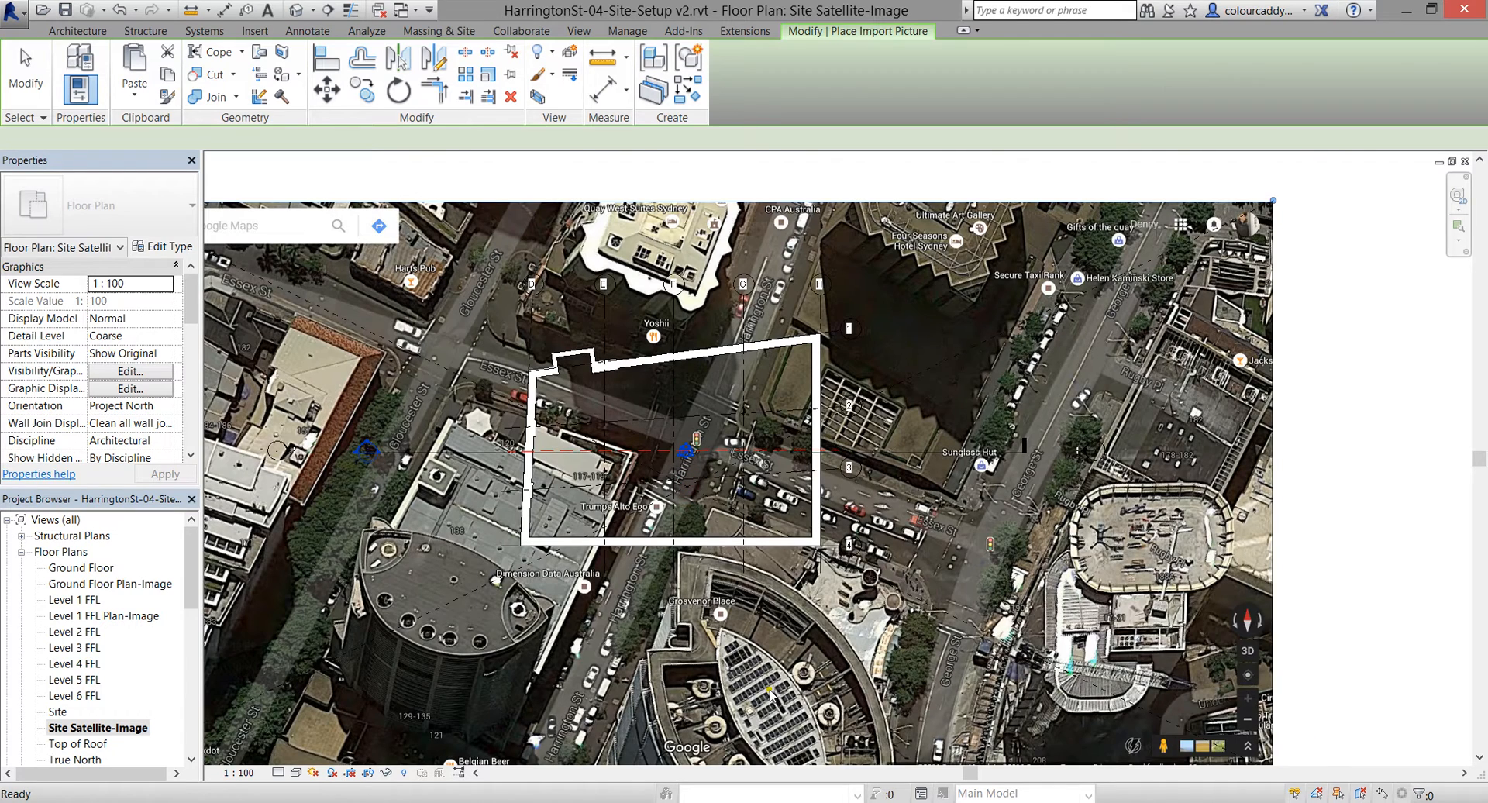
# Place the satellite image and move it so the roof corner beside Trumps Alto Ego meets the building outline's corner at grids H and 4
pyautogui.scroll(3, 563, 472)
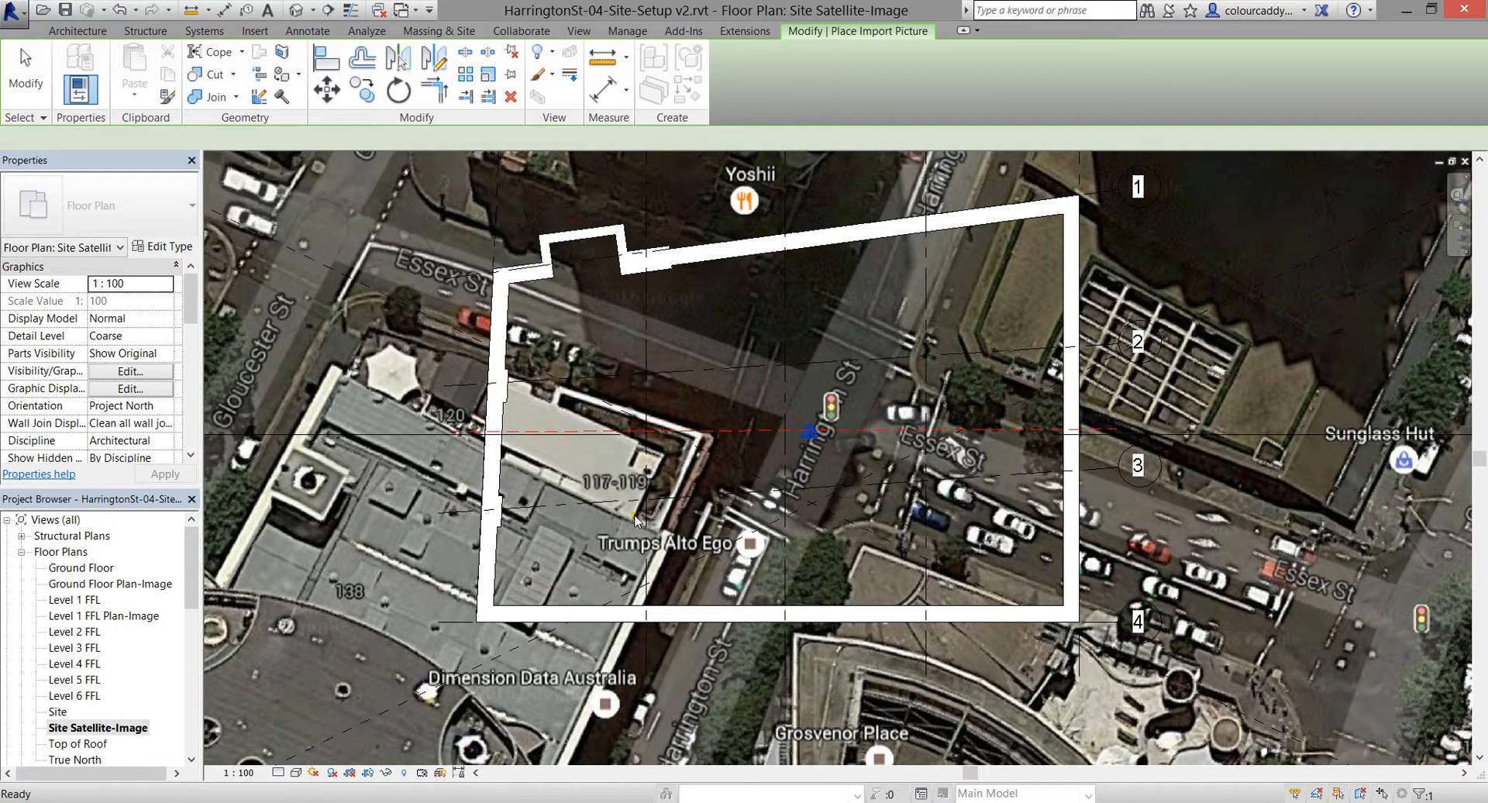
pyautogui.click(492, 458)
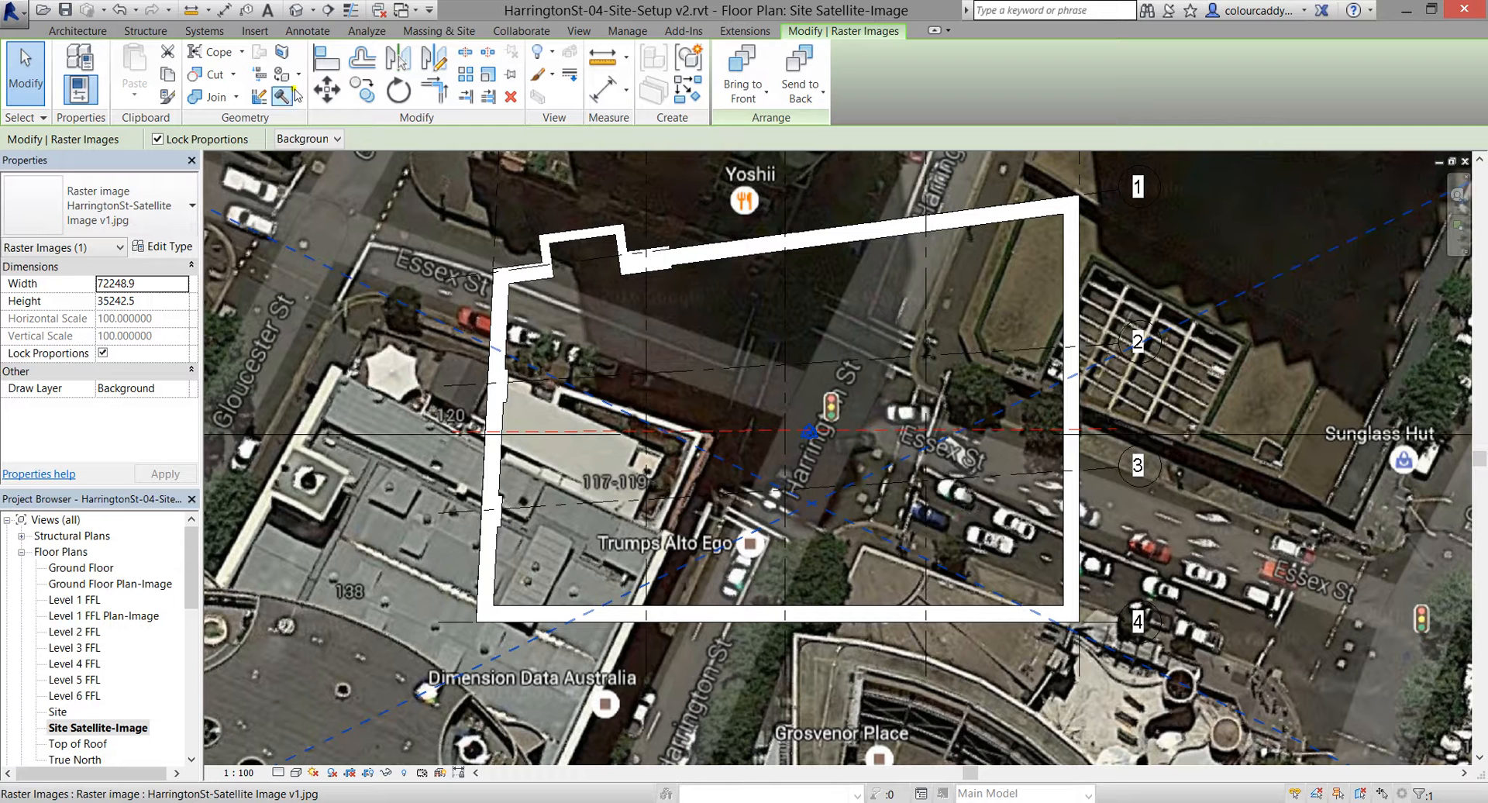
pyautogui.click(328, 92)
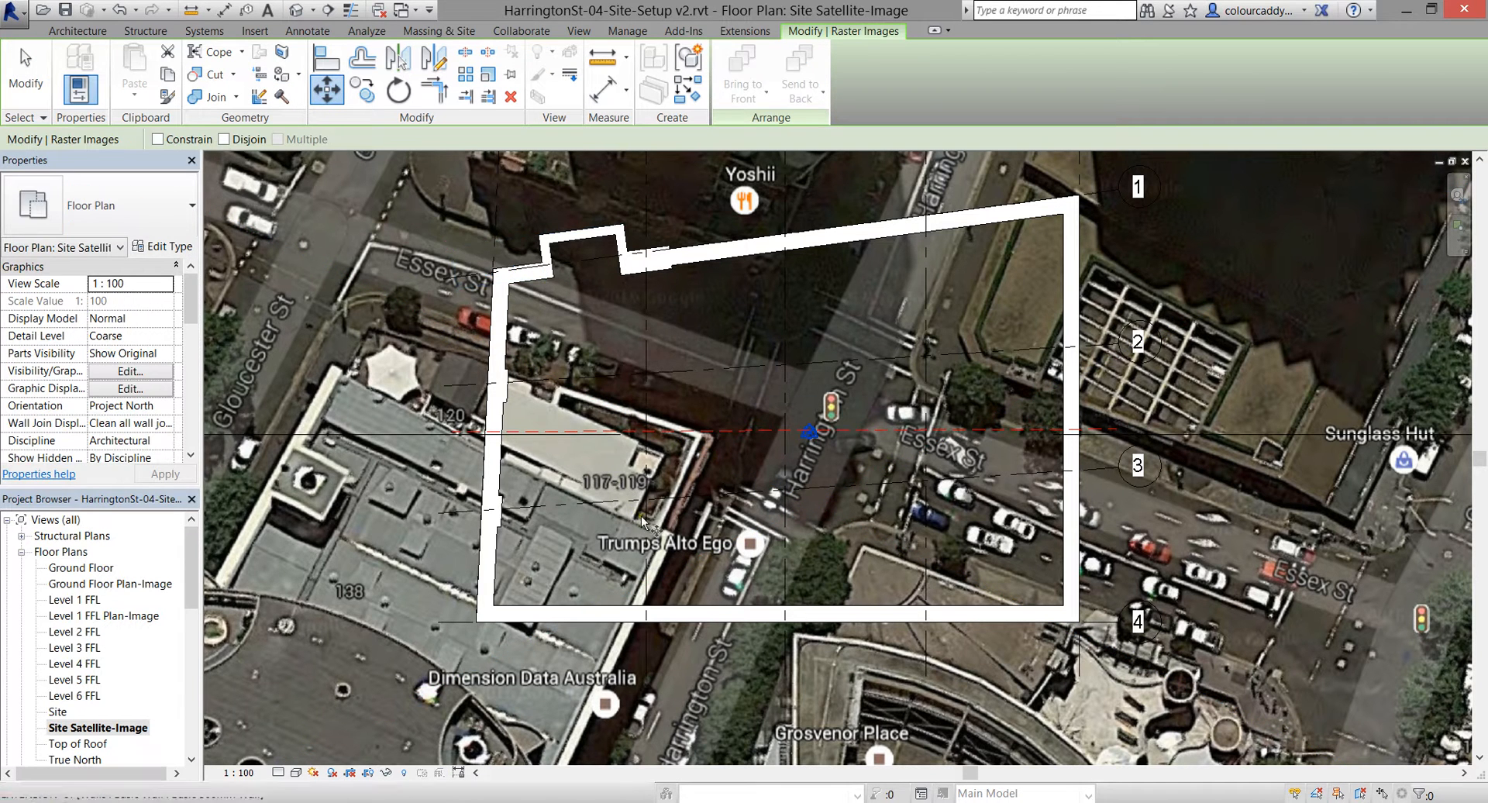
pyautogui.scroll(3, 664, 534)
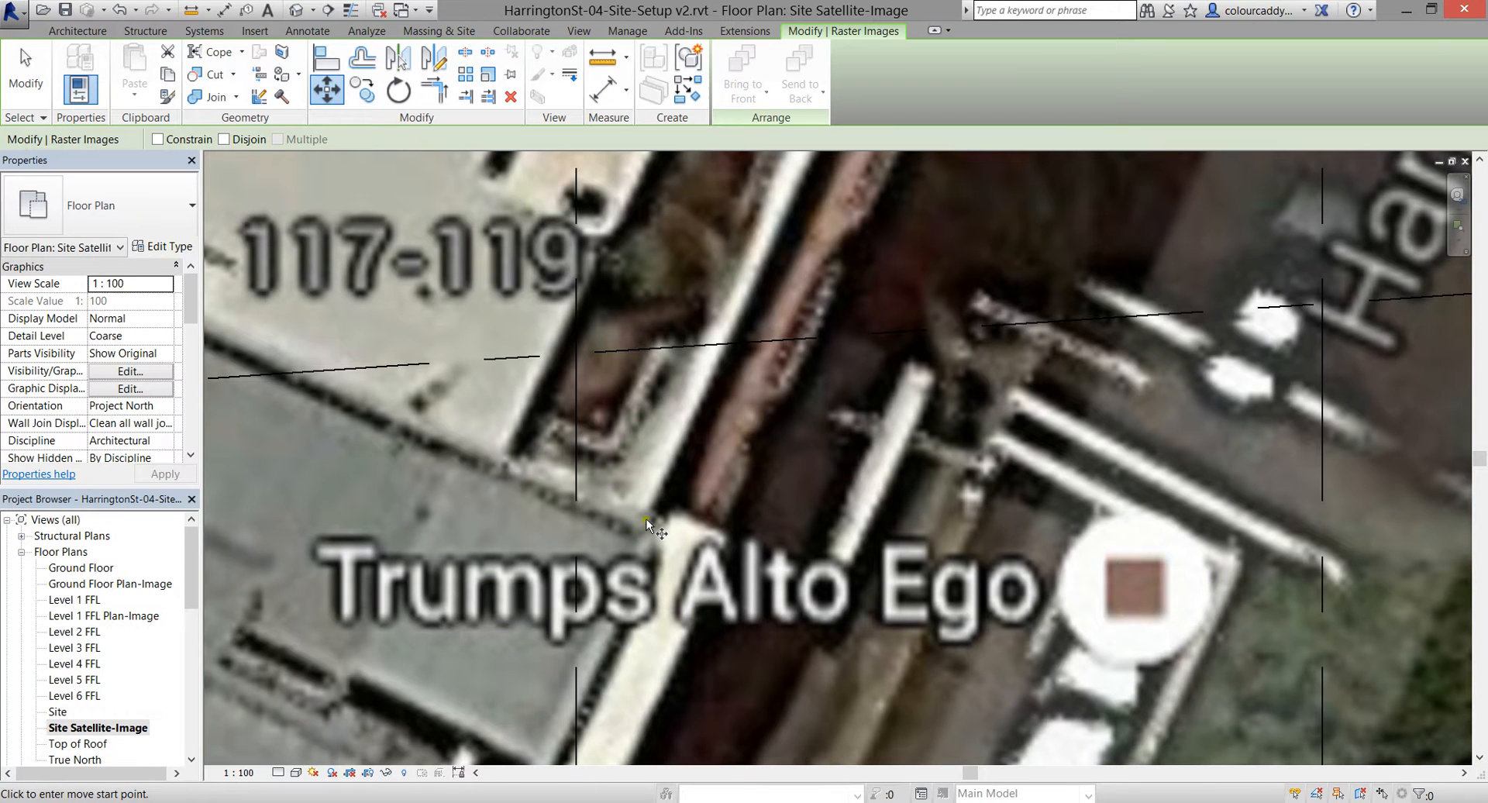
pyautogui.click(646, 518)
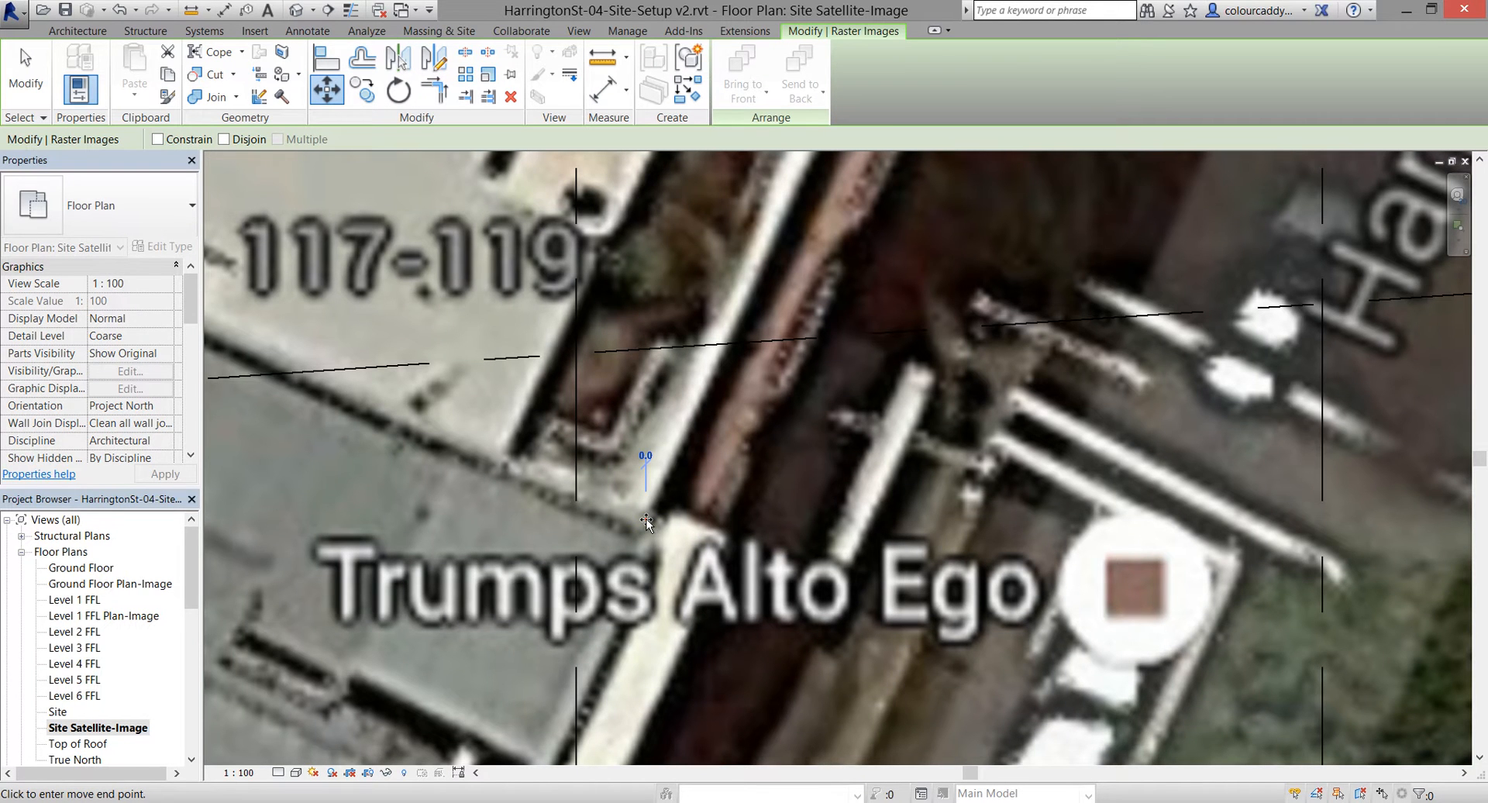
pyautogui.scroll(-3, 753, 477)
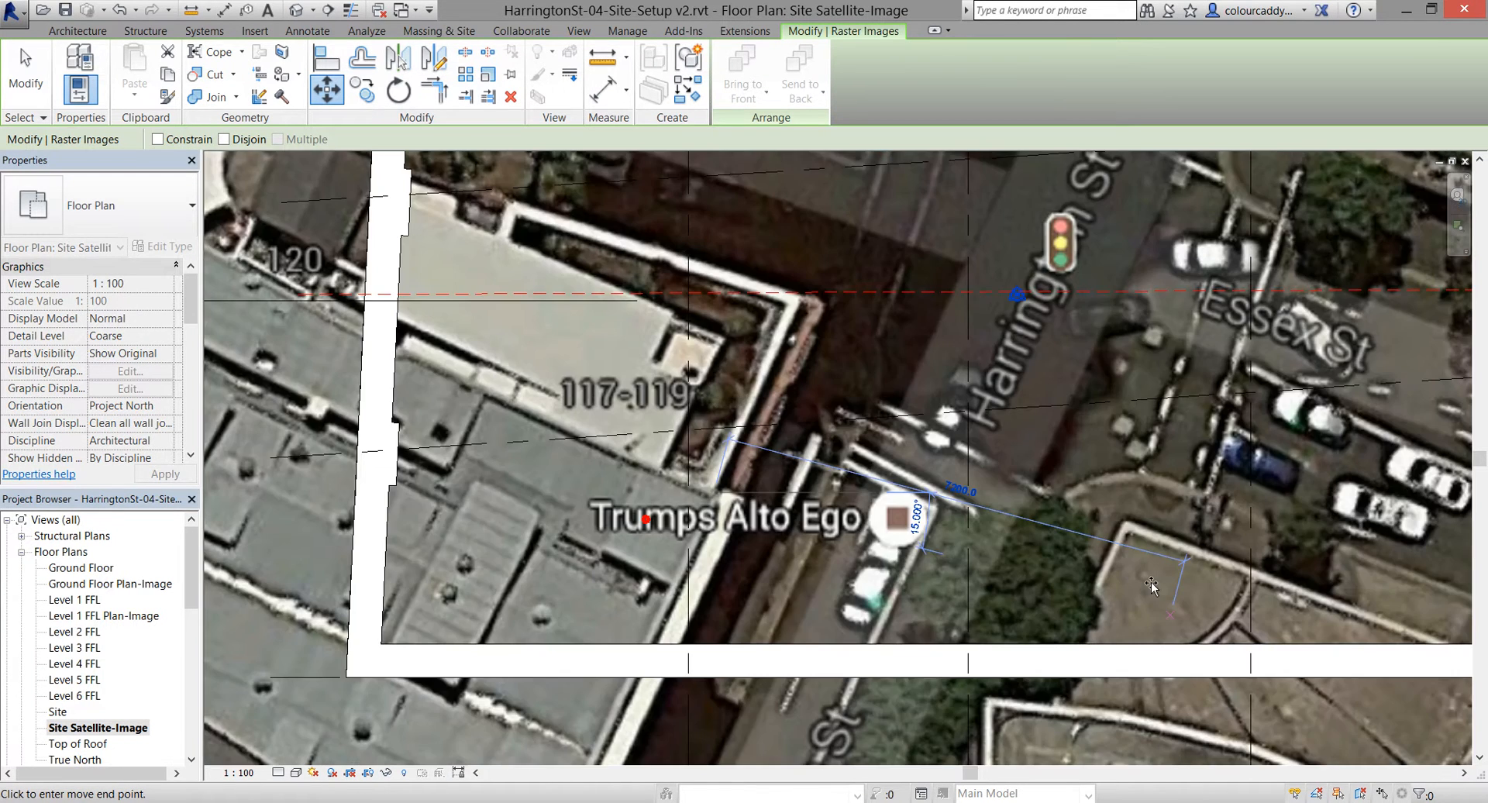
pyautogui.moveTo(1429, 635); pyautogui.dragTo(946, 522, button='middle')
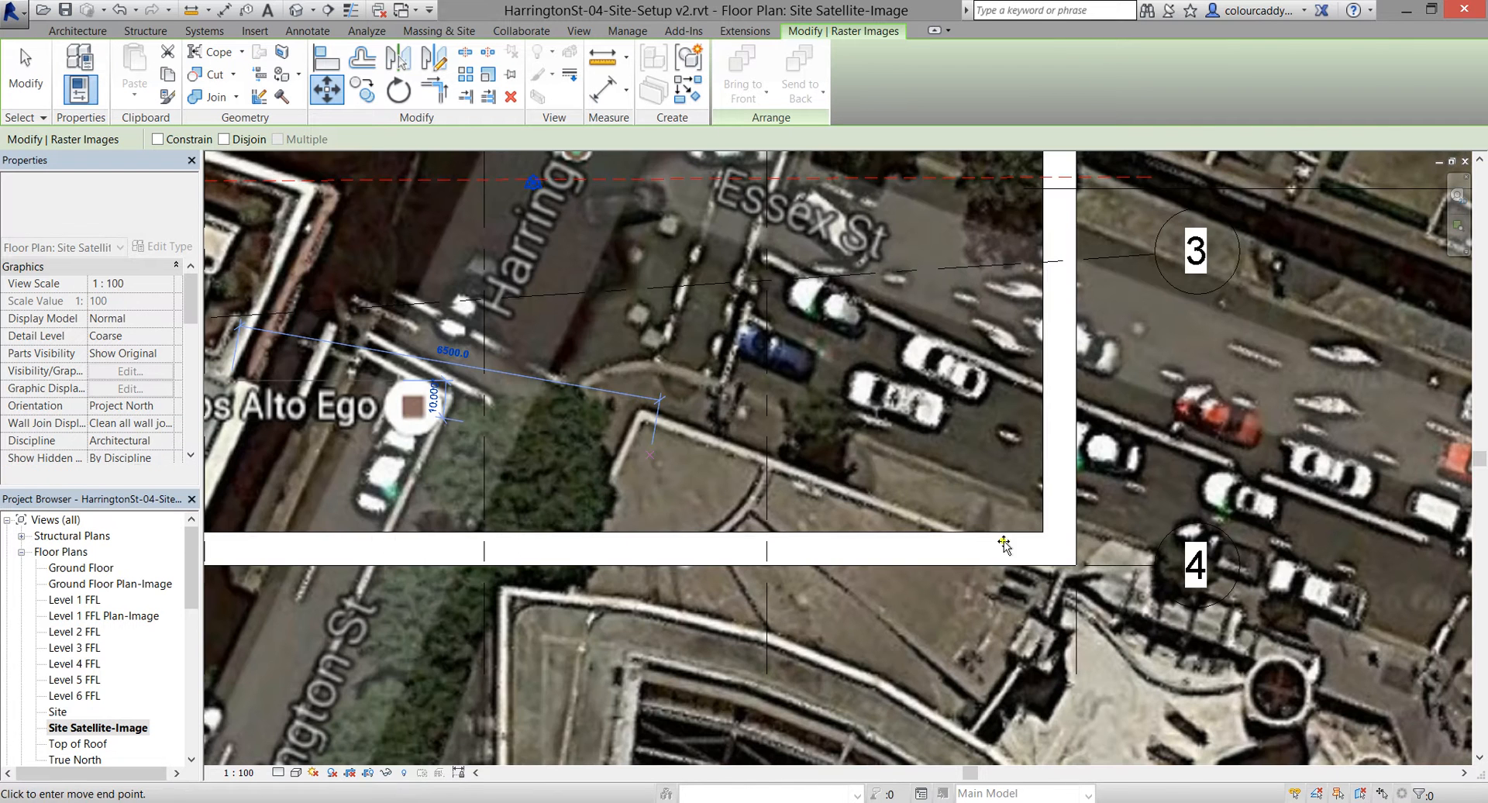
pyautogui.click(1079, 566)
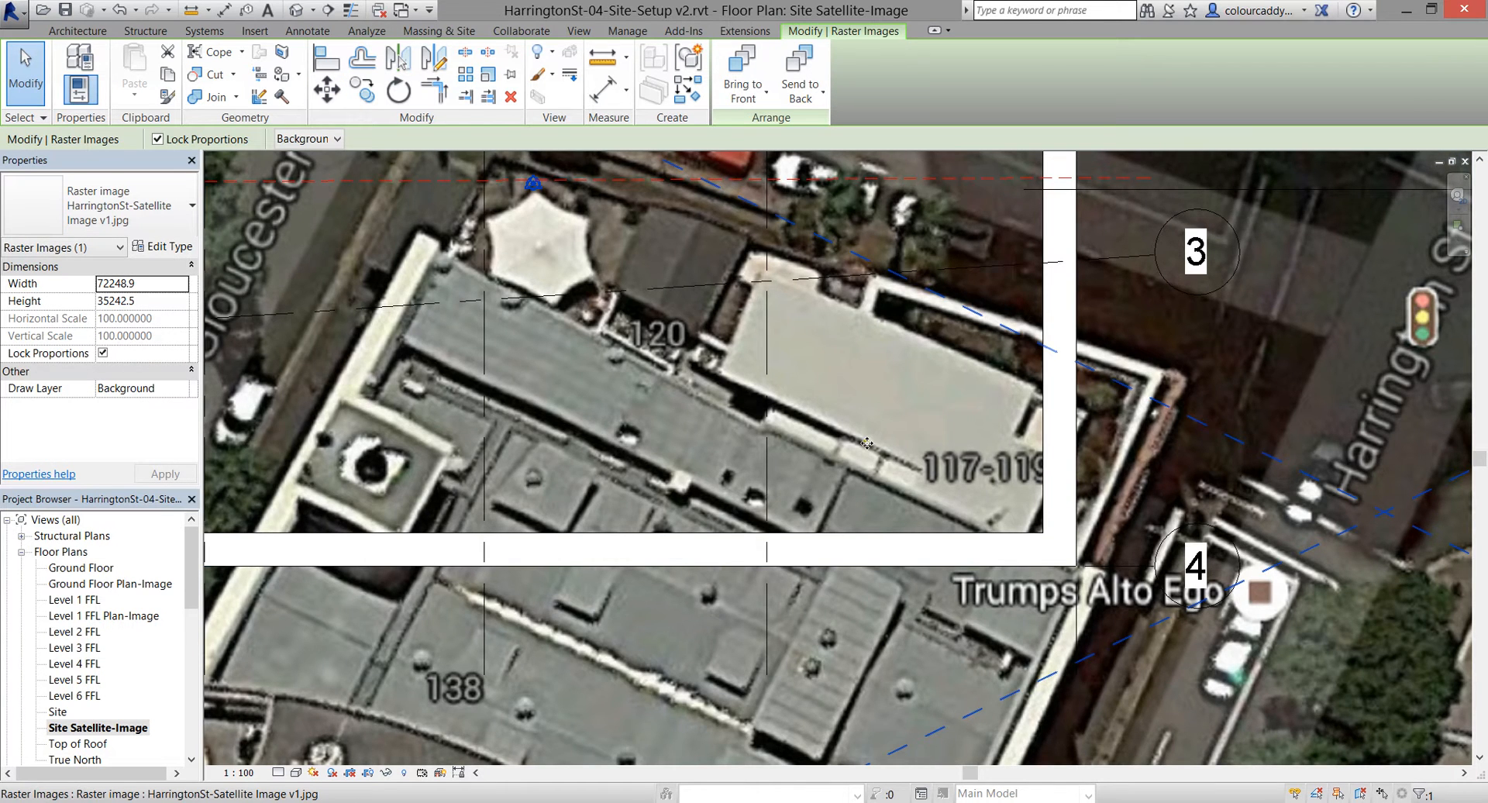
# Rotate the satellite image about the outline's grid H/4 corner until the building's Harrington St facade runs along the vertical grid H wall
pyautogui.scroll(-2, 865, 443)
pyautogui.scroll(2, 744, 385)
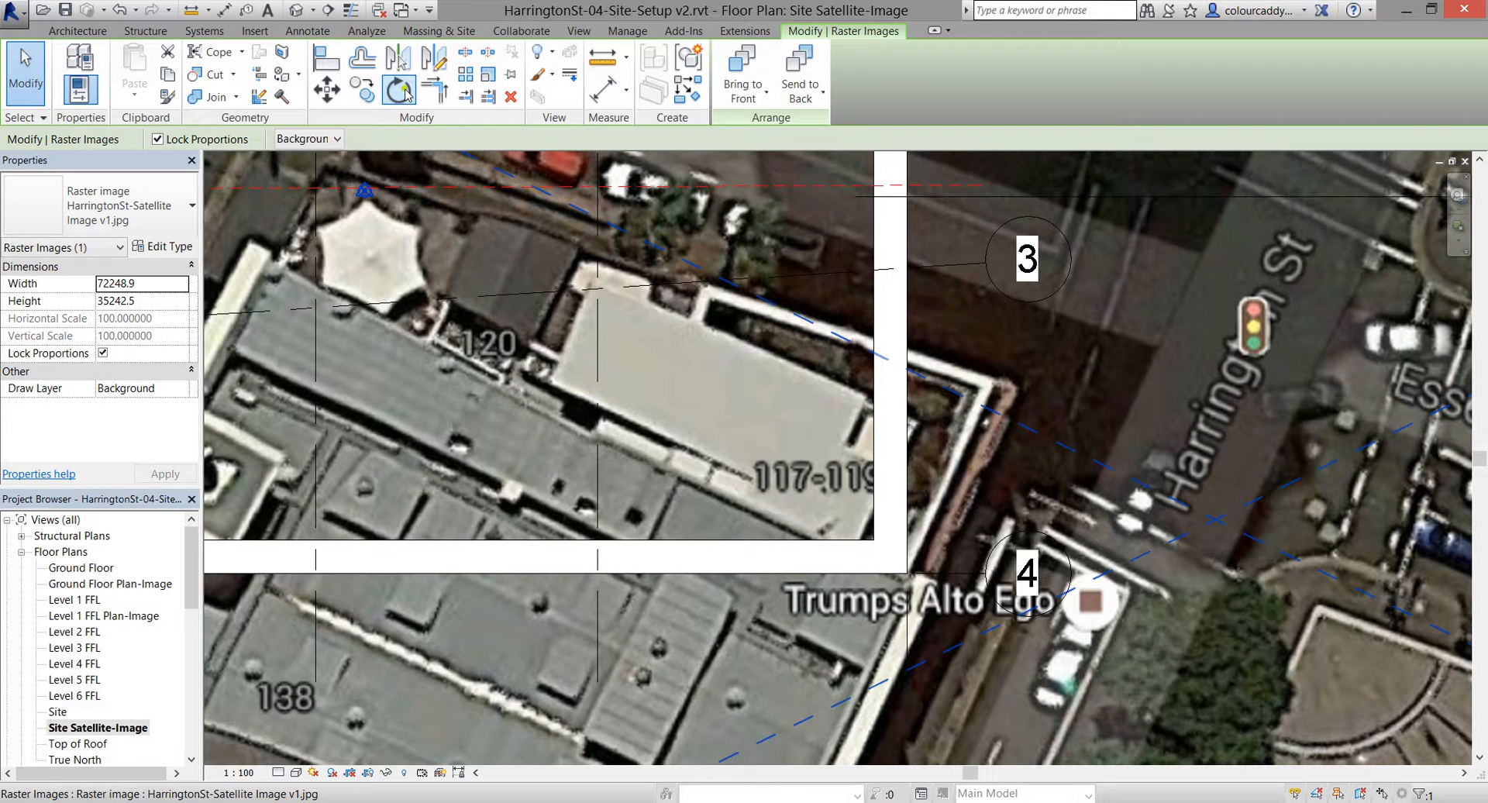
pyautogui.click(400, 90)
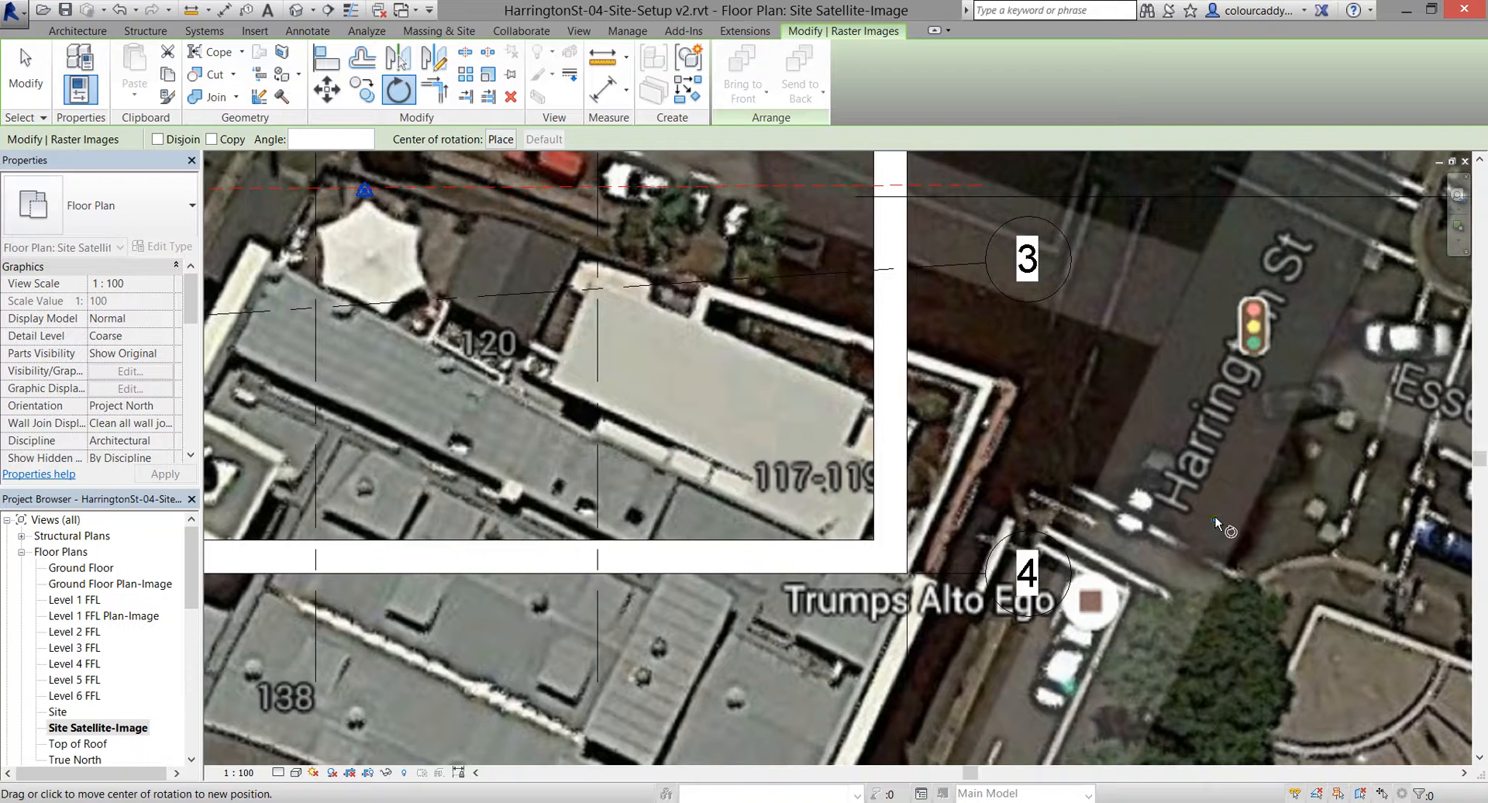
pyautogui.scroll(-3, 1108, 495)
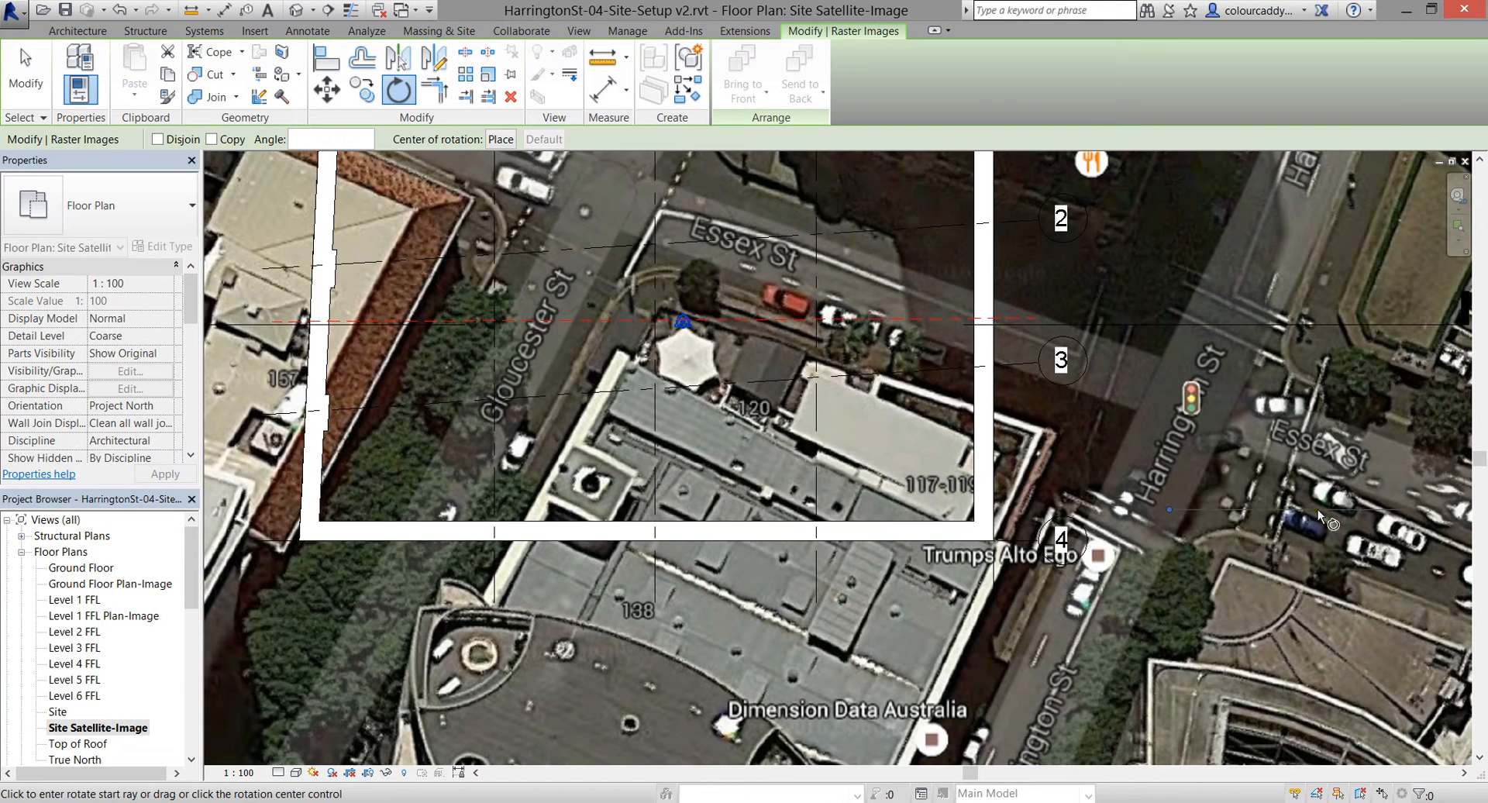
pyautogui.scroll(3, 1105, 532)
pyautogui.moveTo(1234, 488); pyautogui.dragTo(879, 548)
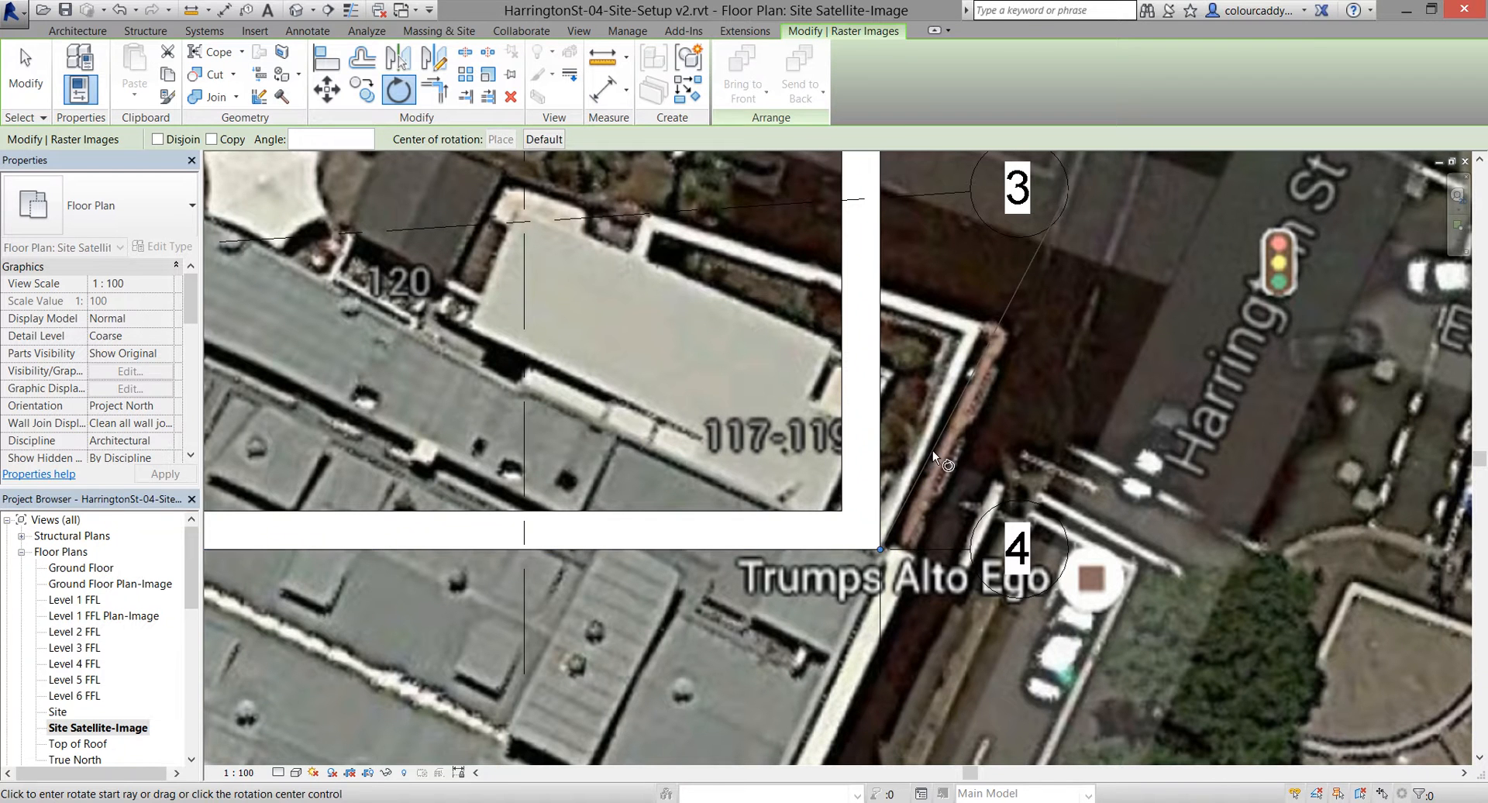
pyautogui.click(992, 303)
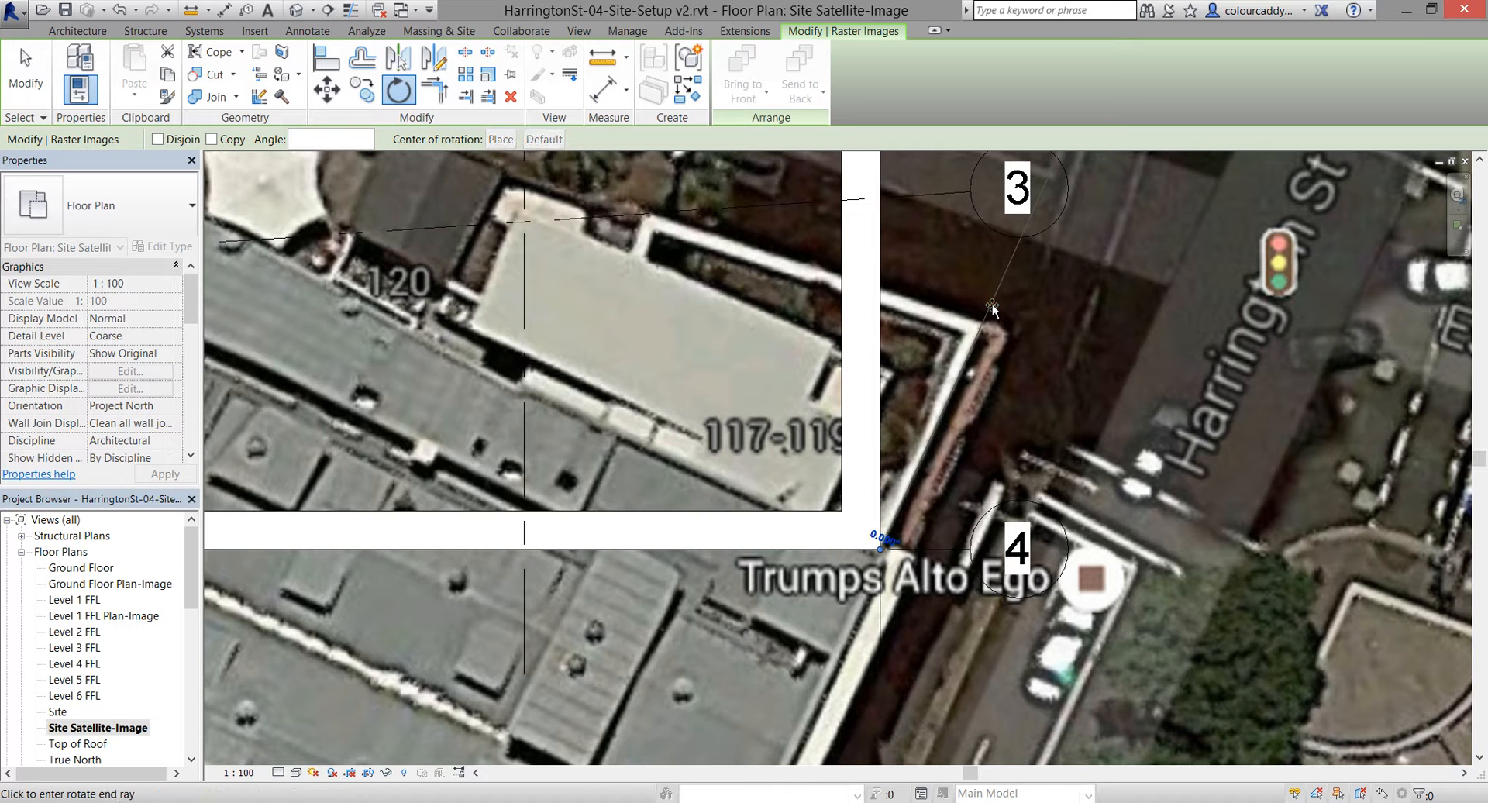
pyautogui.click(880, 250)
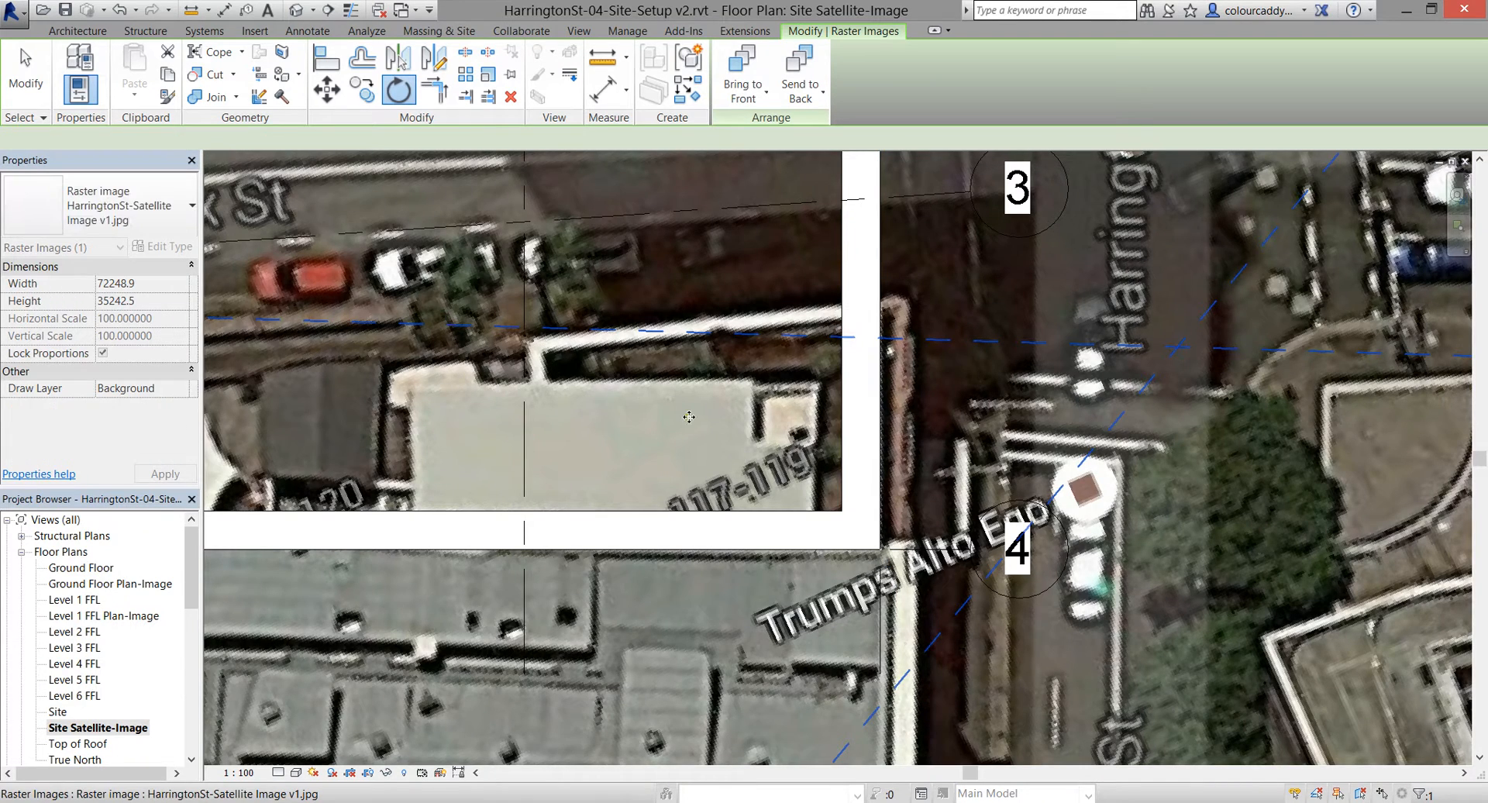
# Scale the satellite image graphically from the grid H/4 corner, stretching a reference length of about 4600 mm along grid 4 to the outline's opposite corner
pyautogui.scroll(-2, 857, 543)
pyautogui.moveTo(658, 420); pyautogui.dragTo(1015, 497, button='middle')
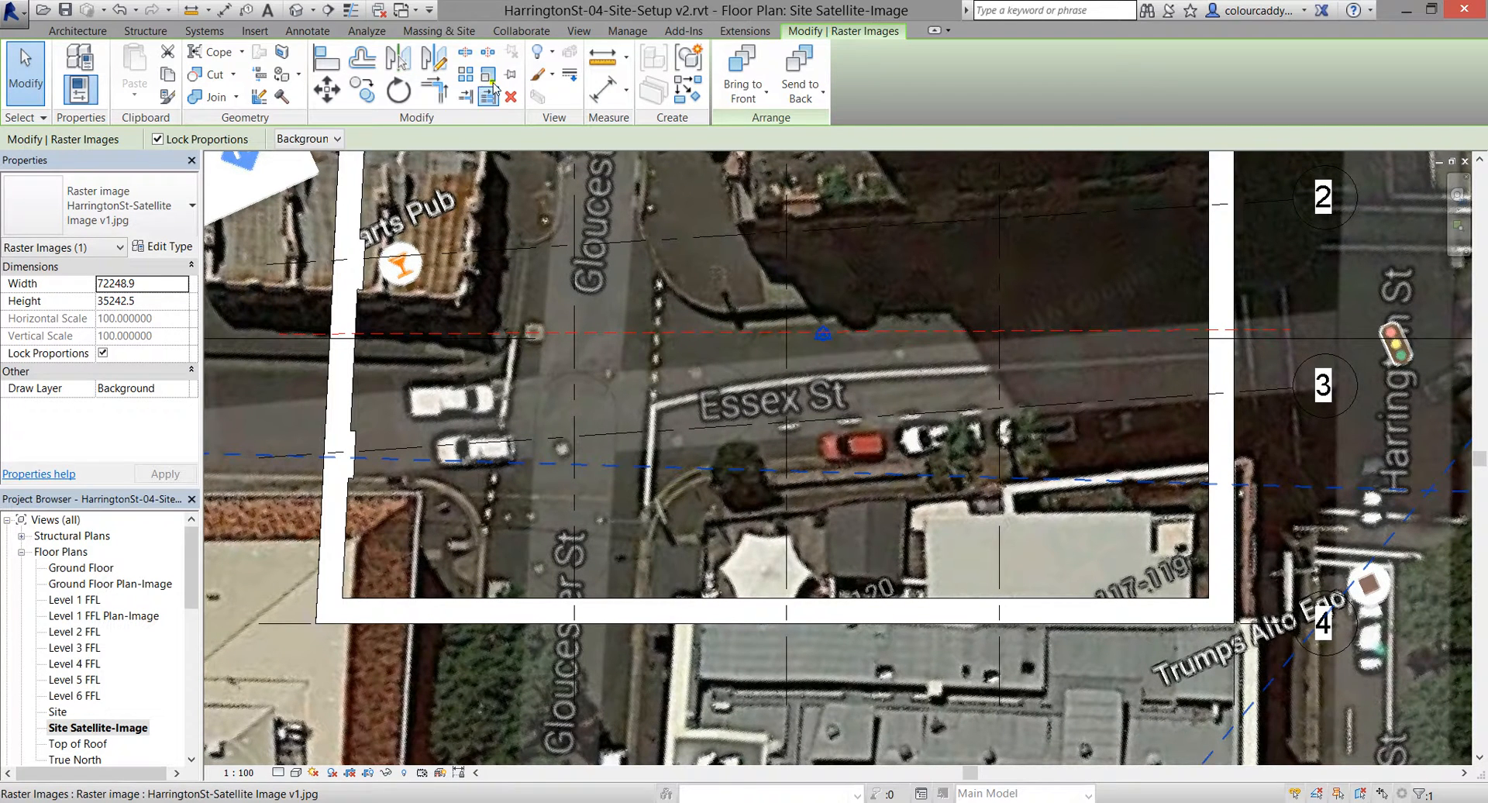
pyautogui.press('r')
pyautogui.press('e')
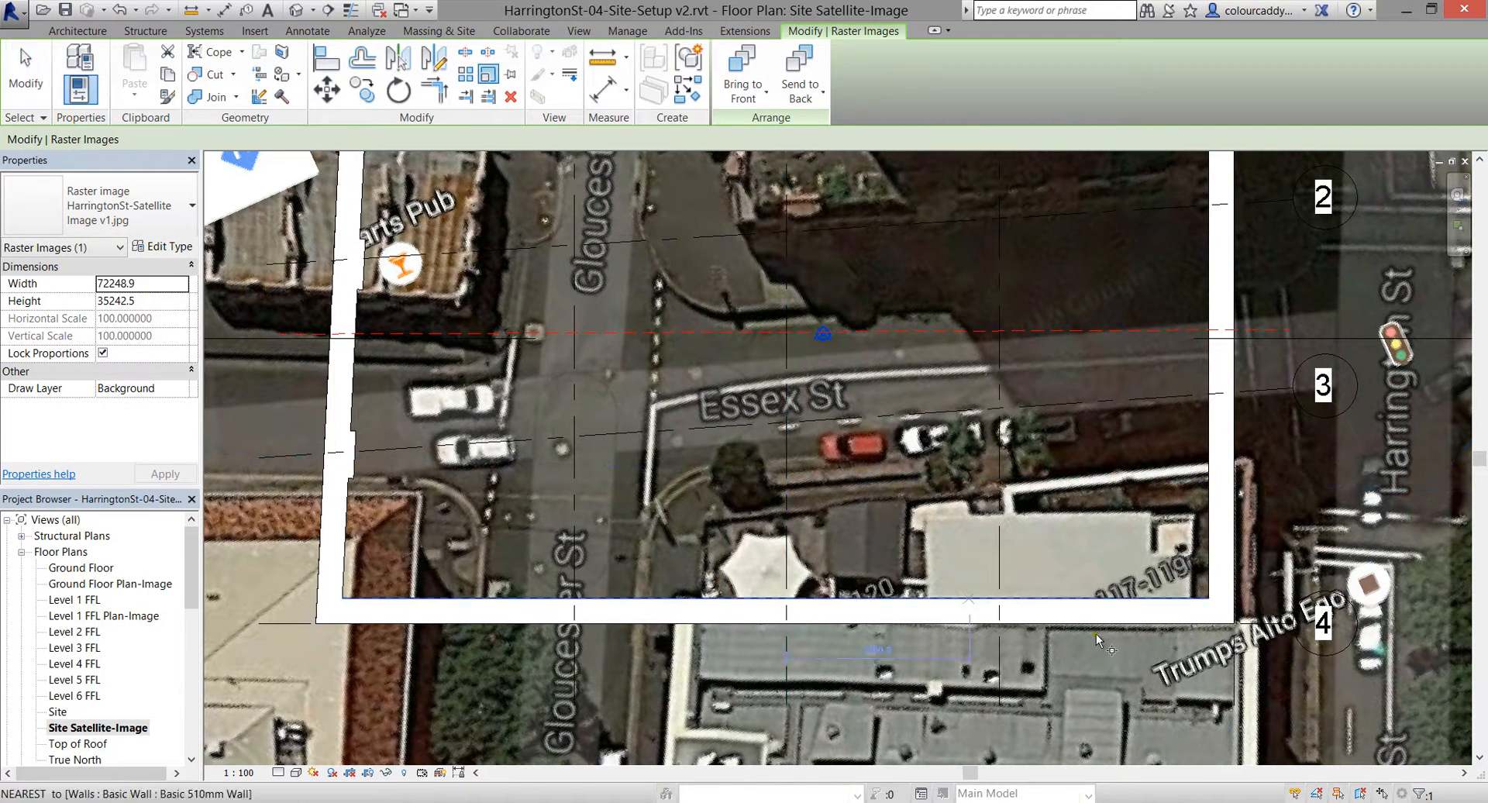
pyautogui.click(1234, 623)
pyautogui.scroll(2, 1236, 625)
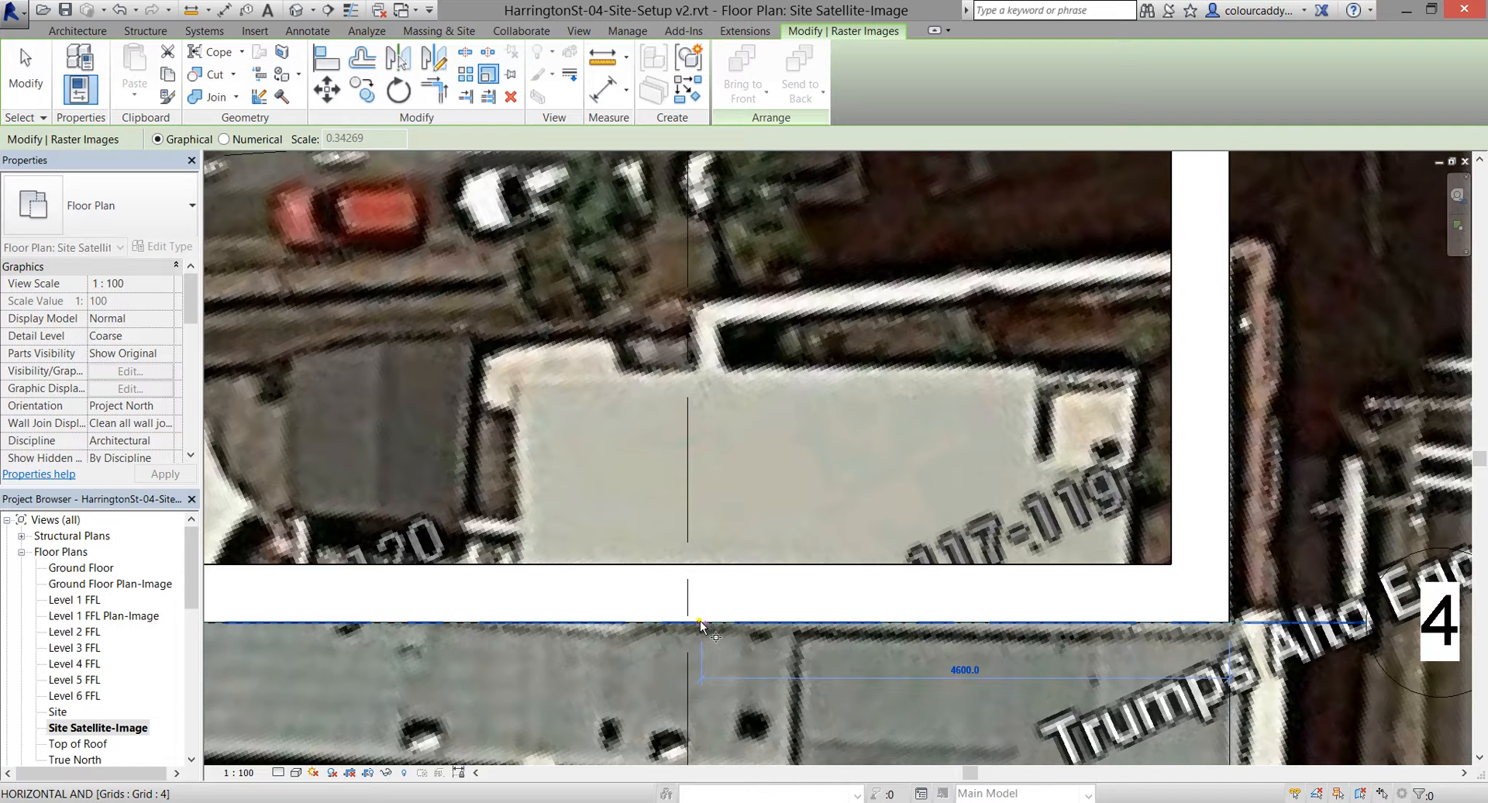
pyautogui.scroll(-2, 470, 644)
pyautogui.moveTo(473, 649); pyautogui.dragTo(934, 610, button='middle')
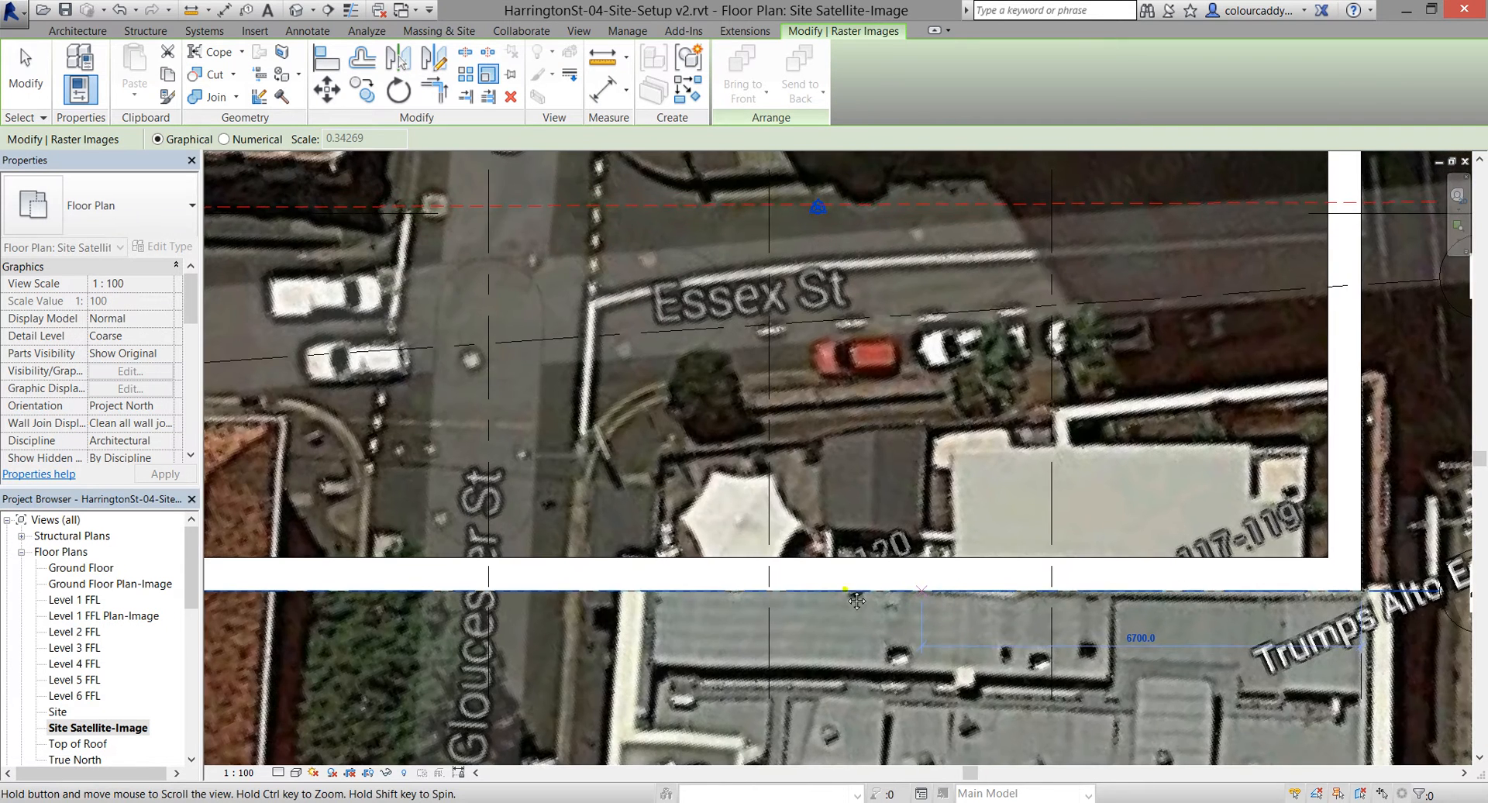
pyautogui.scroll(-2, 496, 585)
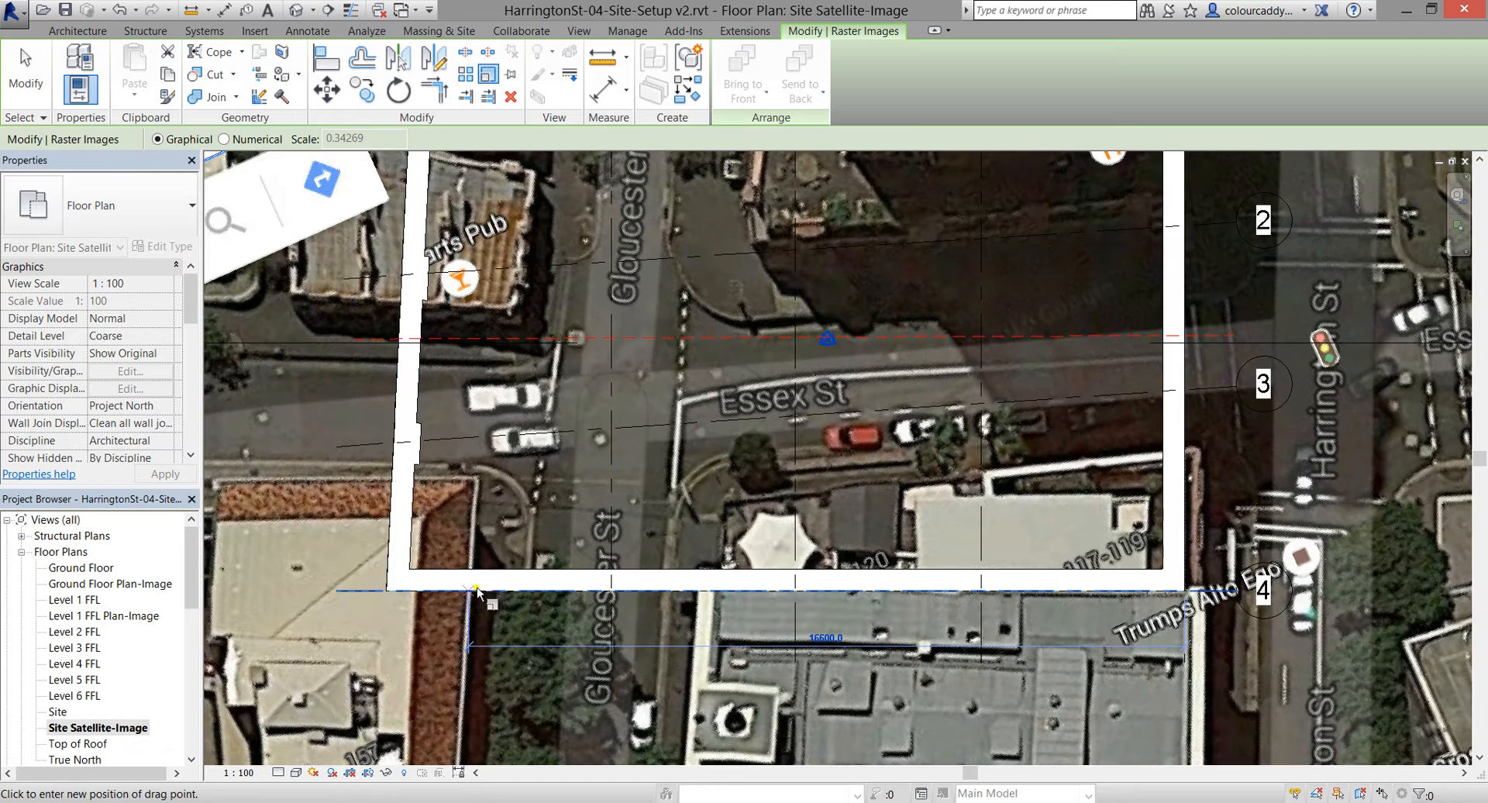
pyautogui.click(385, 590)
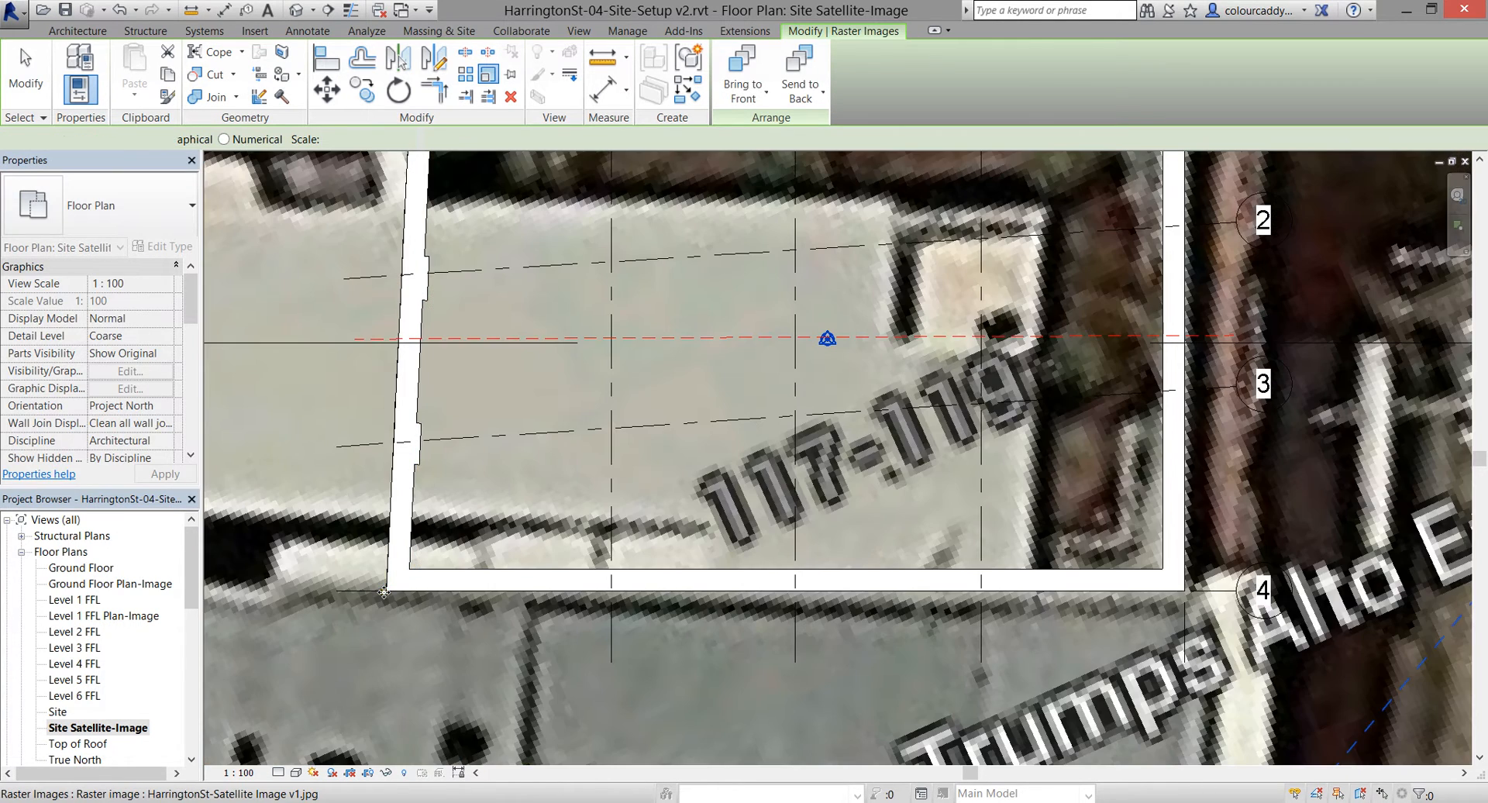
# Refine the image scale from the same corner, bringing a reference length of about 19100 mm along grid 4 to the outline's opposite corner
pyautogui.scroll(-3, 749, 543)
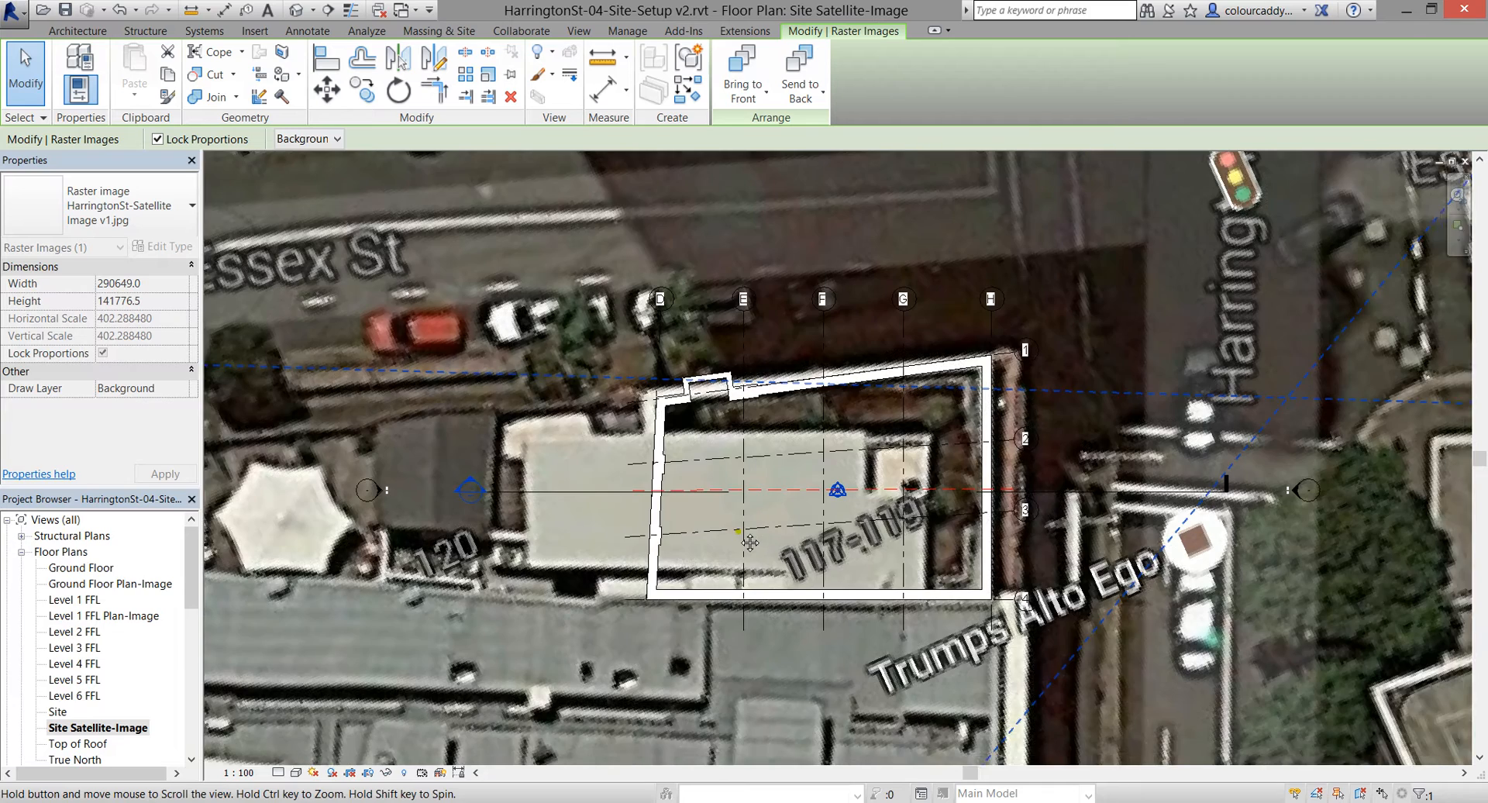
pyautogui.moveTo(747, 542); pyautogui.dragTo(754, 546, button='middle')
pyautogui.scroll(1, 844, 526)
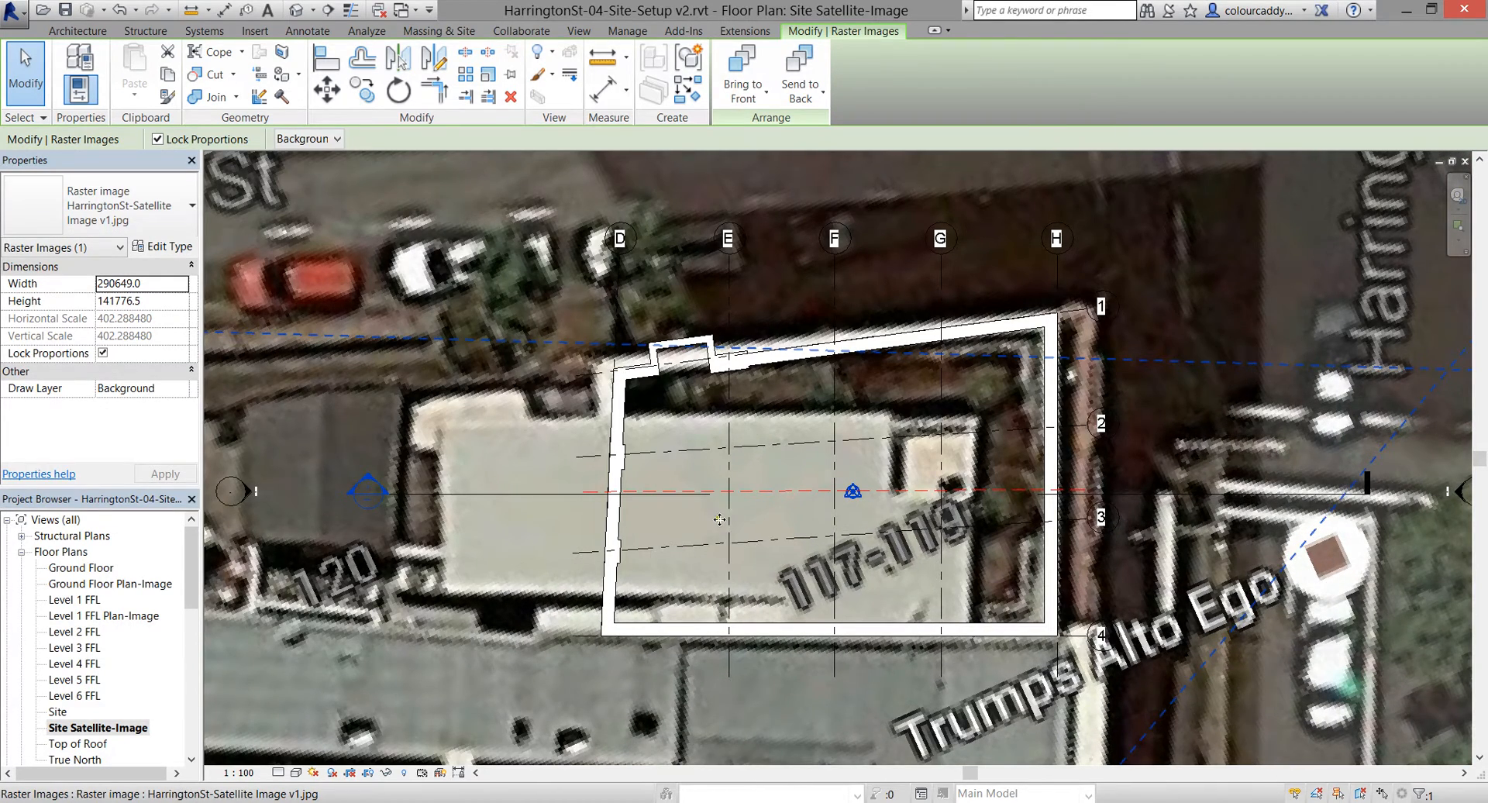
pyautogui.scroll(1, 719, 520)
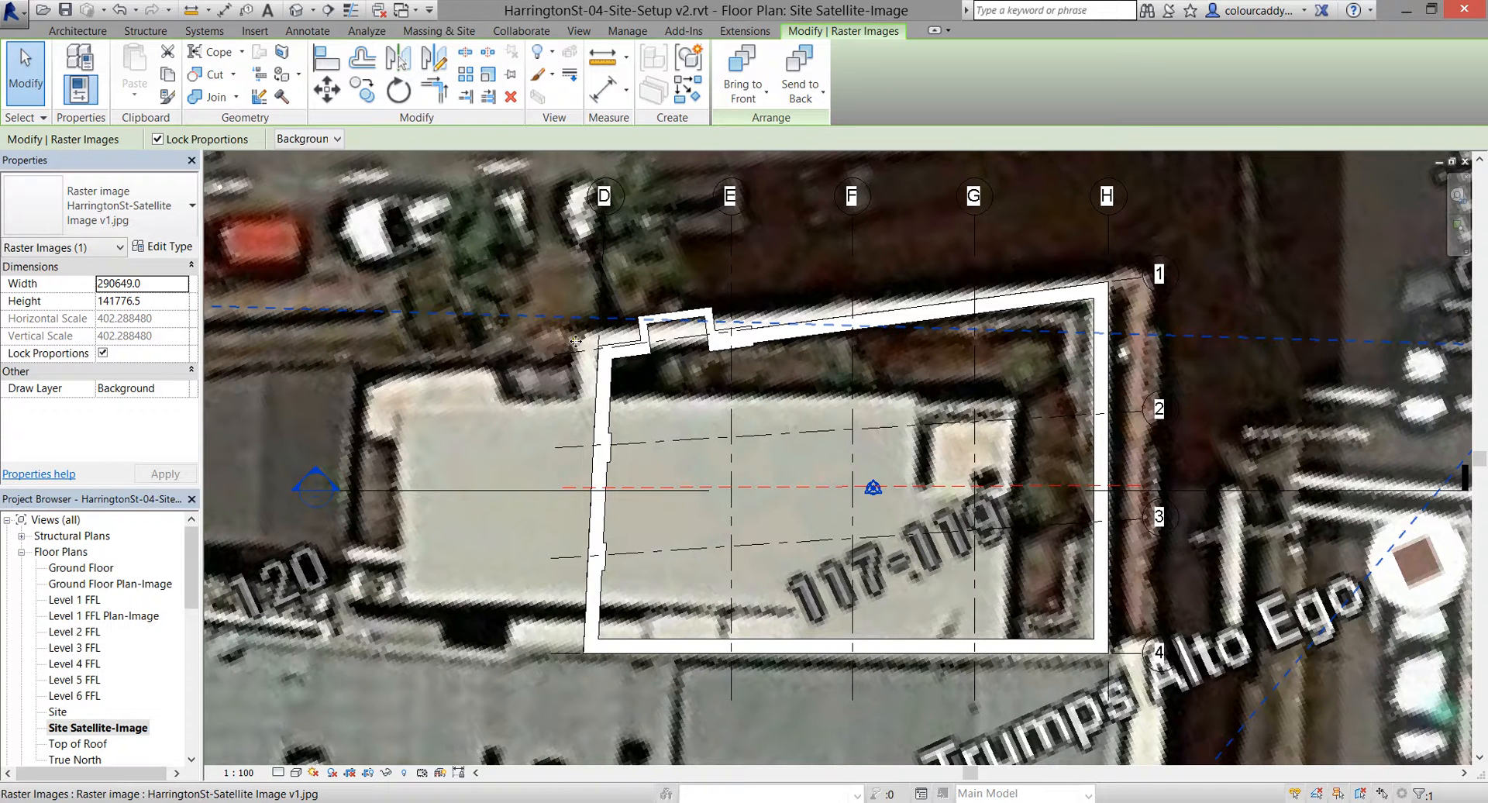
pyautogui.click(490, 77)
pyautogui.click(1108, 653)
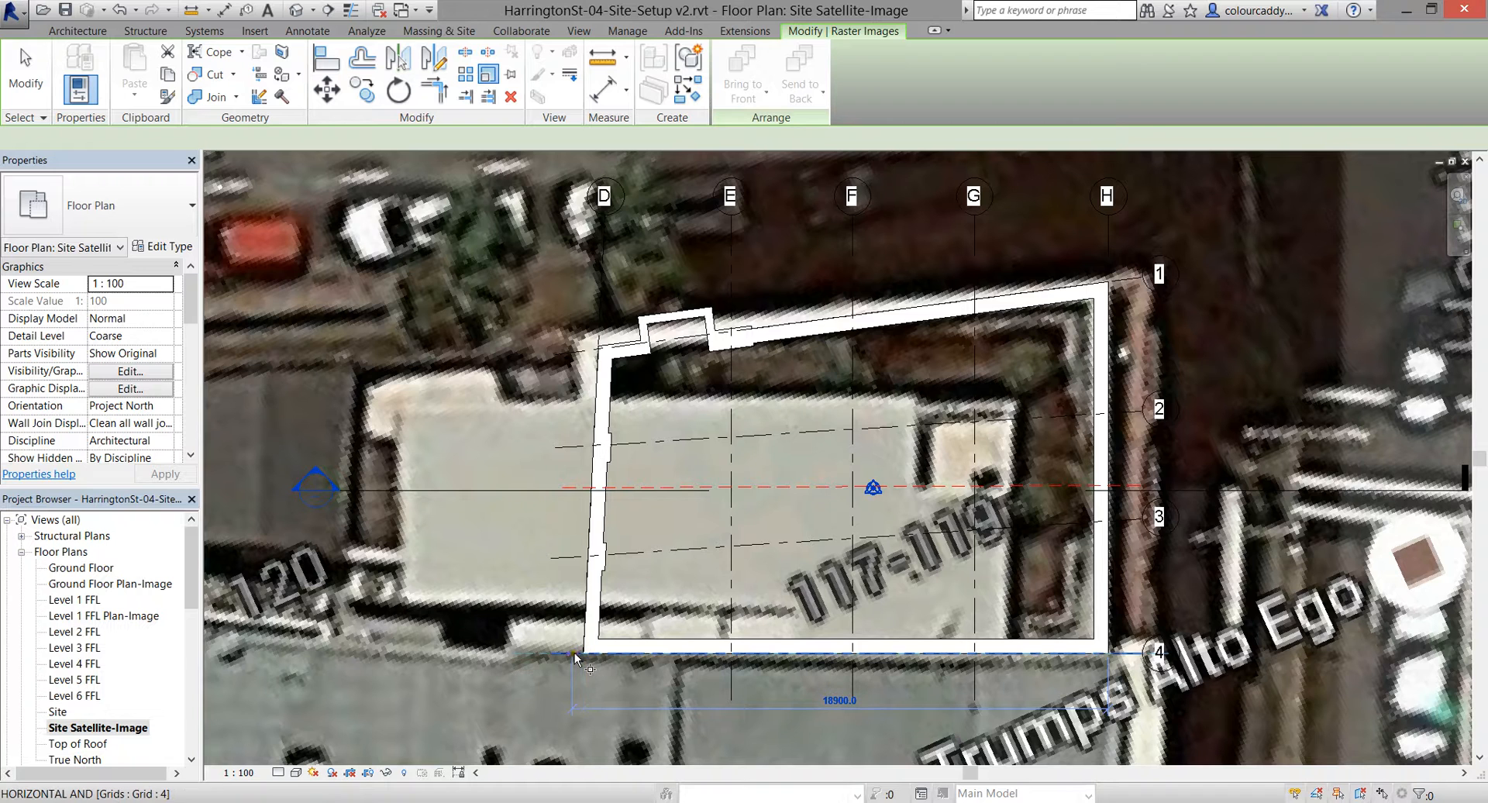
pyautogui.scroll(3, 574, 654)
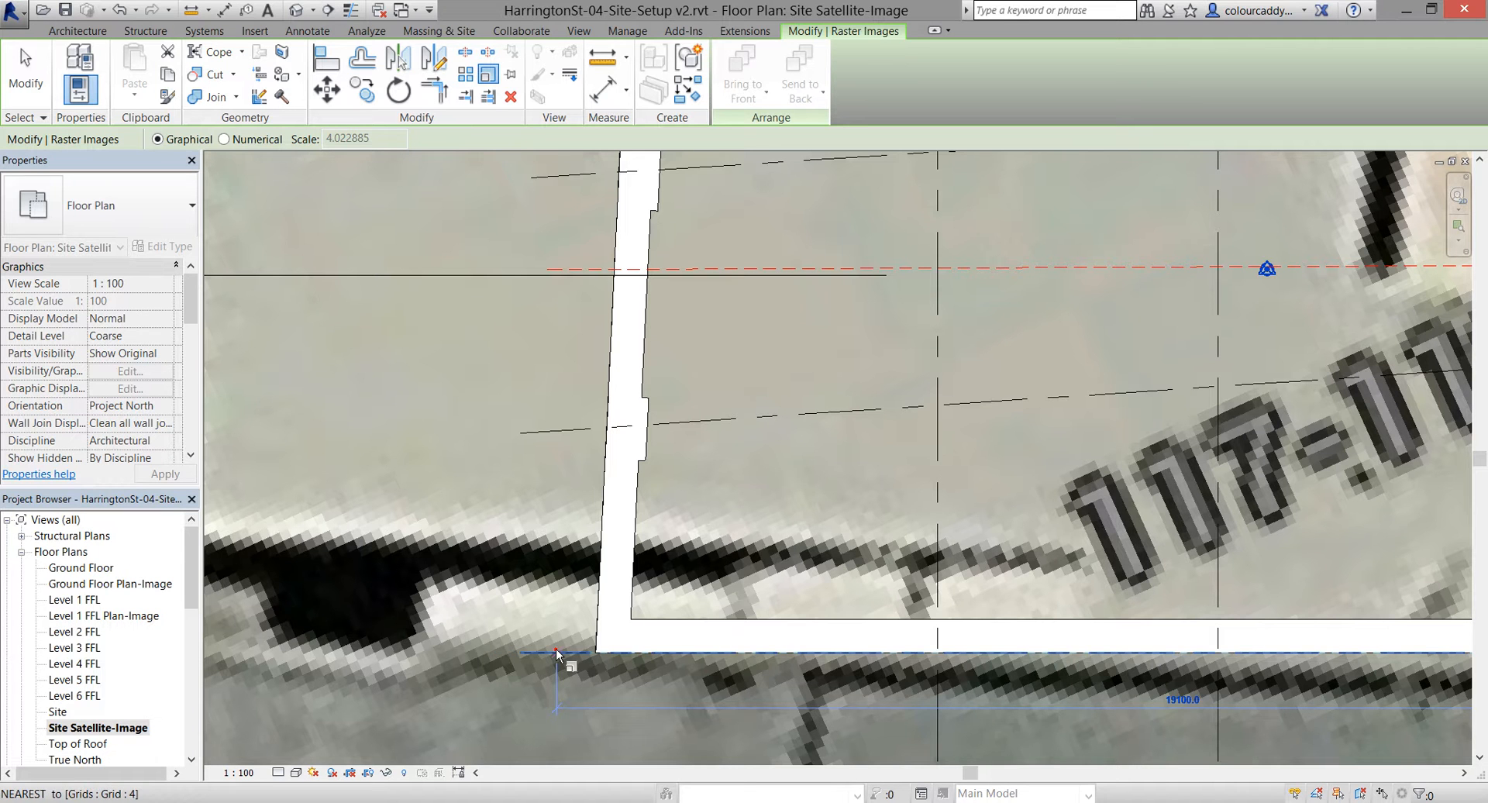
pyautogui.click(590, 653)
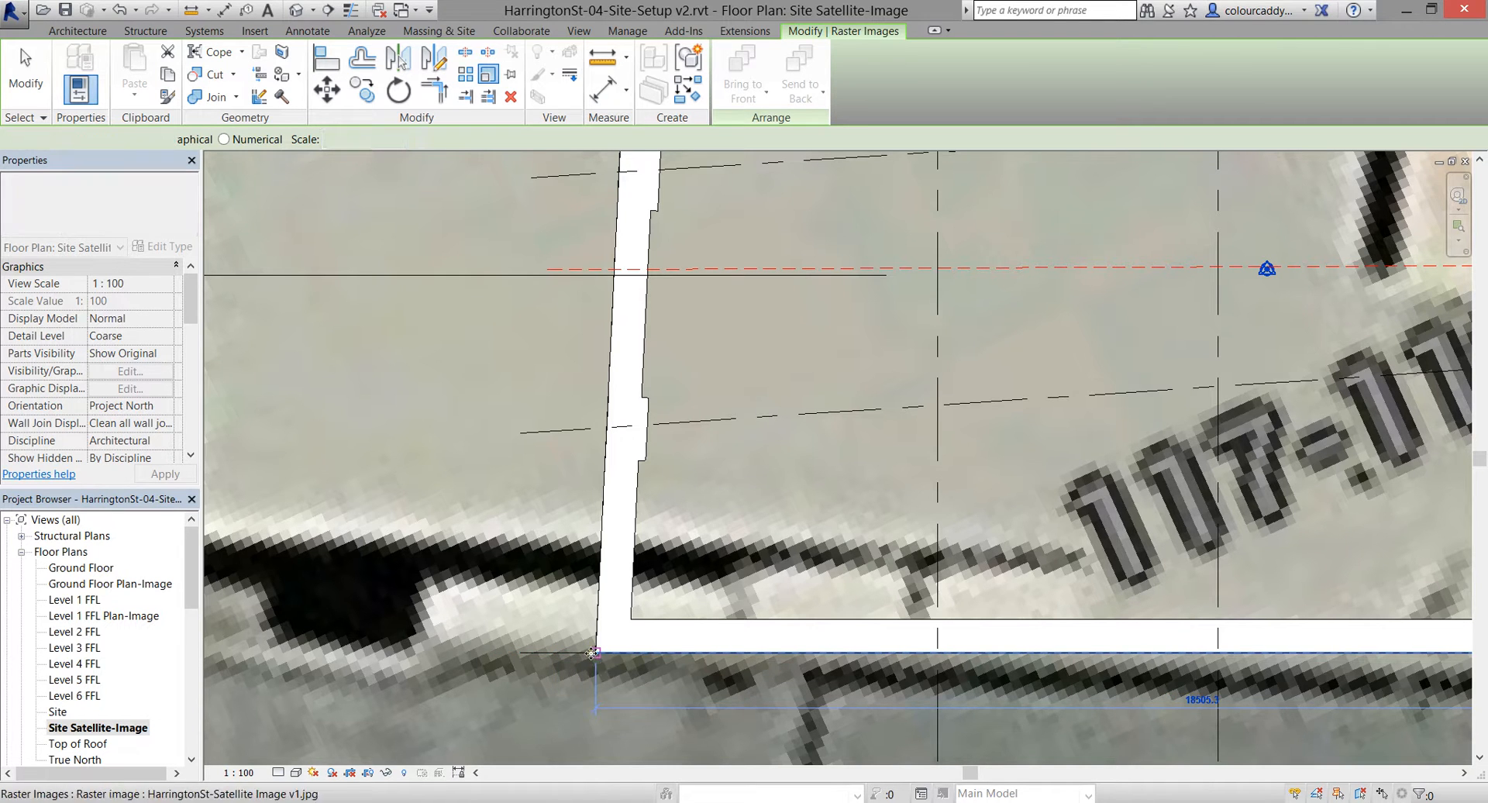
# Examine how the scaled satellite image fits the building outline and the surrounding streets, and deselect the image
pyautogui.moveTo(875, 462); pyautogui.dragTo(636, 631, button='middle')
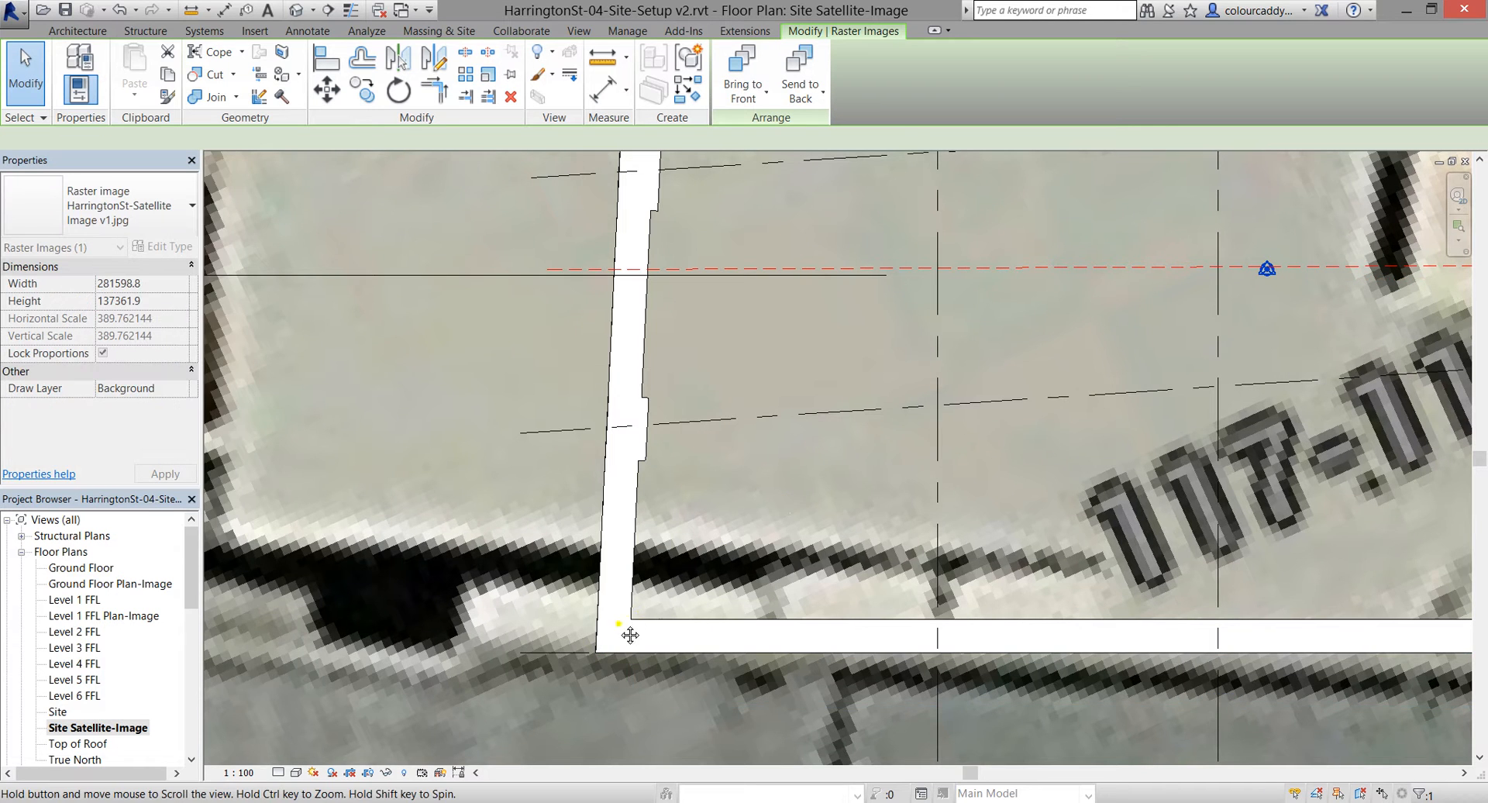
pyautogui.scroll(-2, 630, 632)
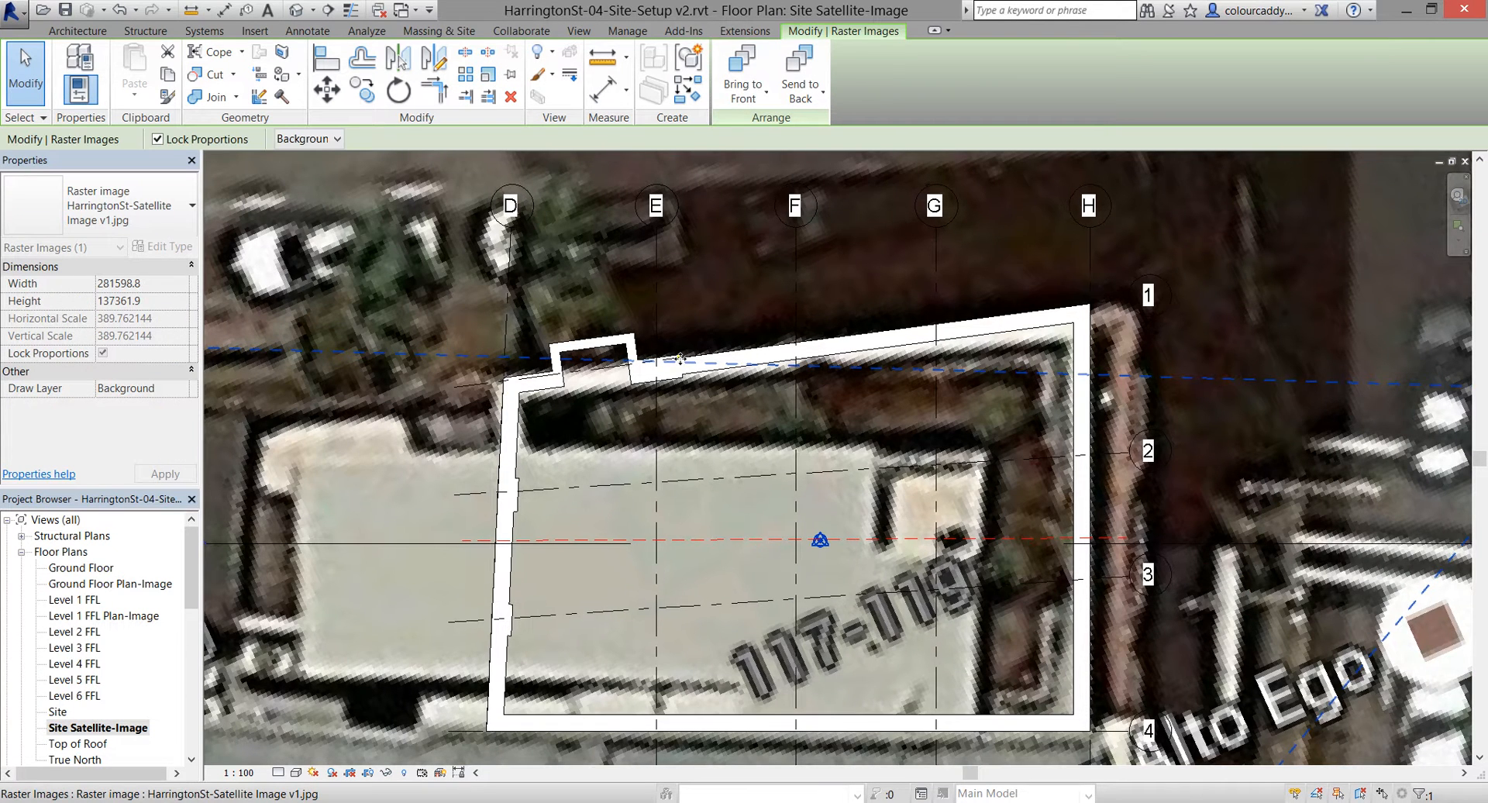
pyautogui.scroll(-2, 782, 366)
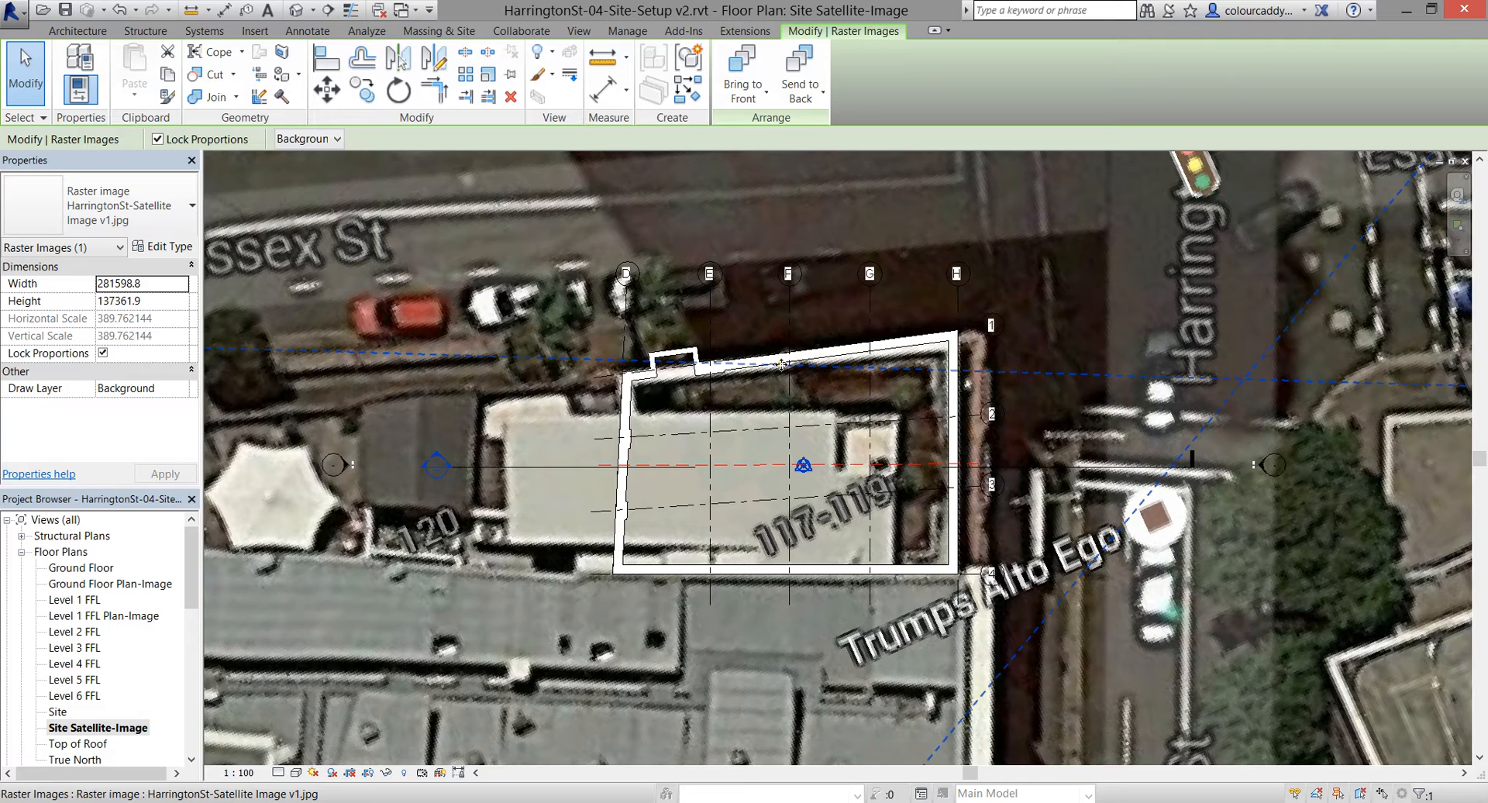
pyautogui.scroll(-3, 787, 397)
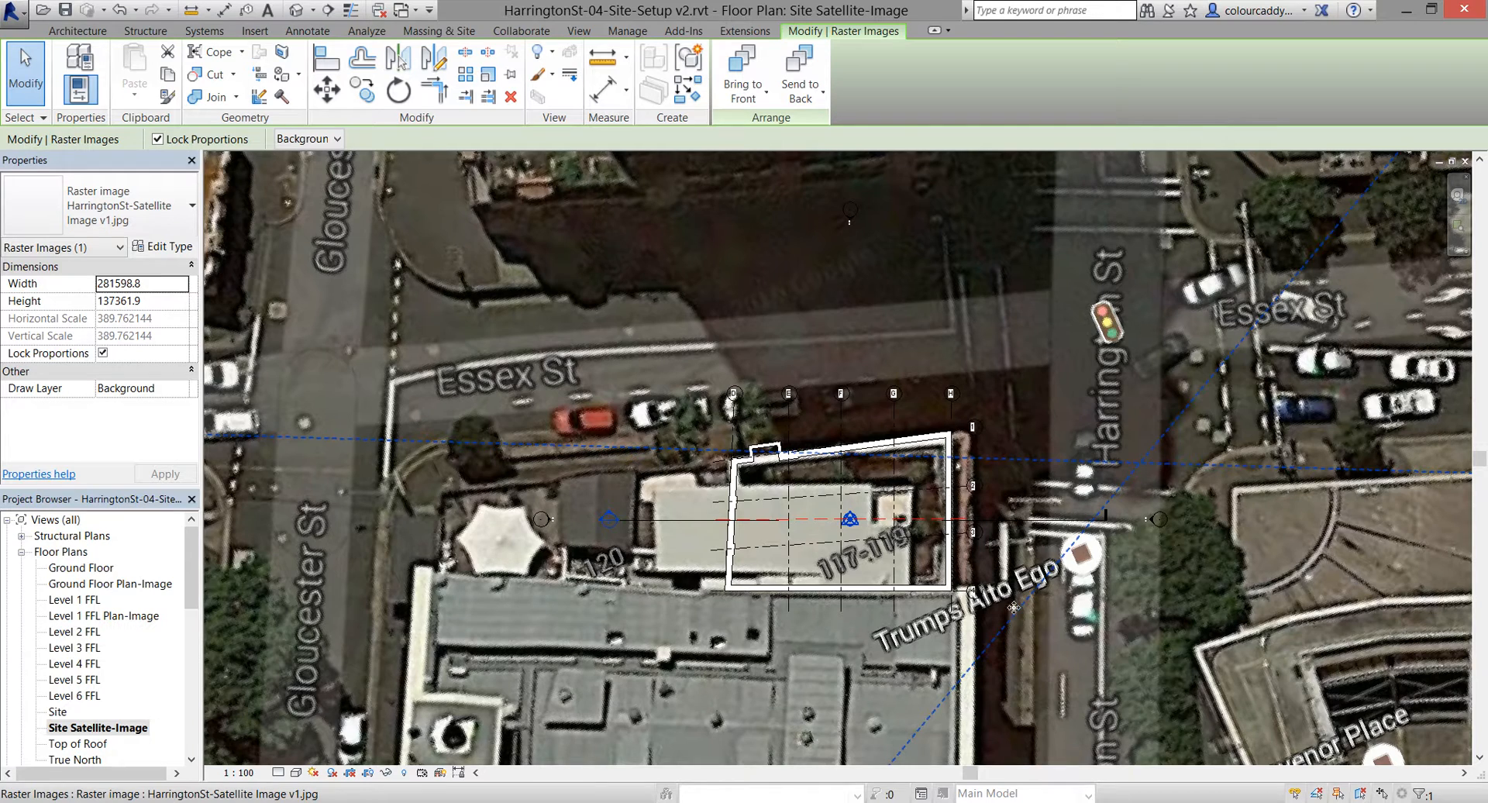
pyautogui.scroll(-3, 483, 346)
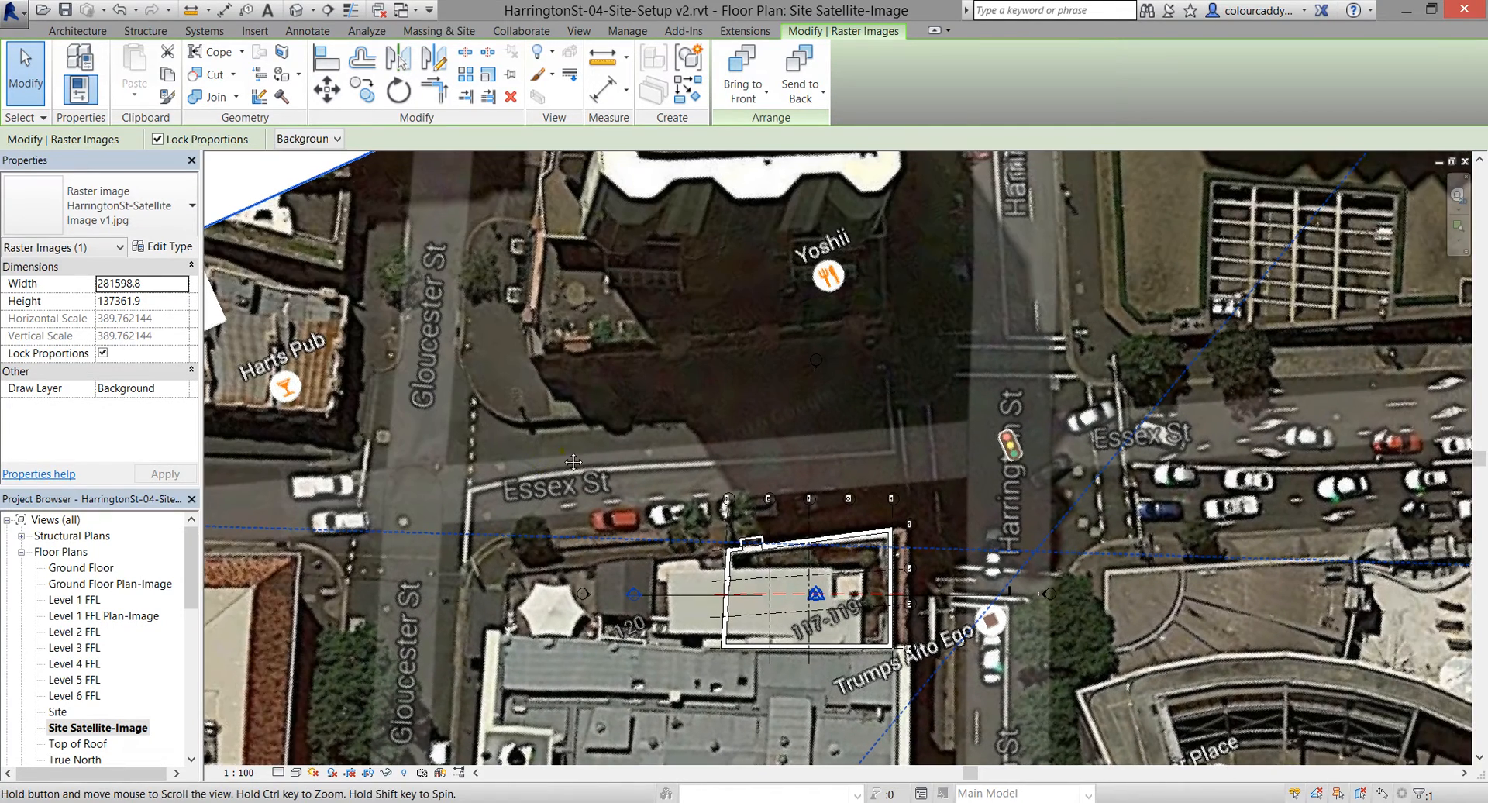
pyautogui.moveTo(574, 462); pyautogui.dragTo(603, 447, button='middle')
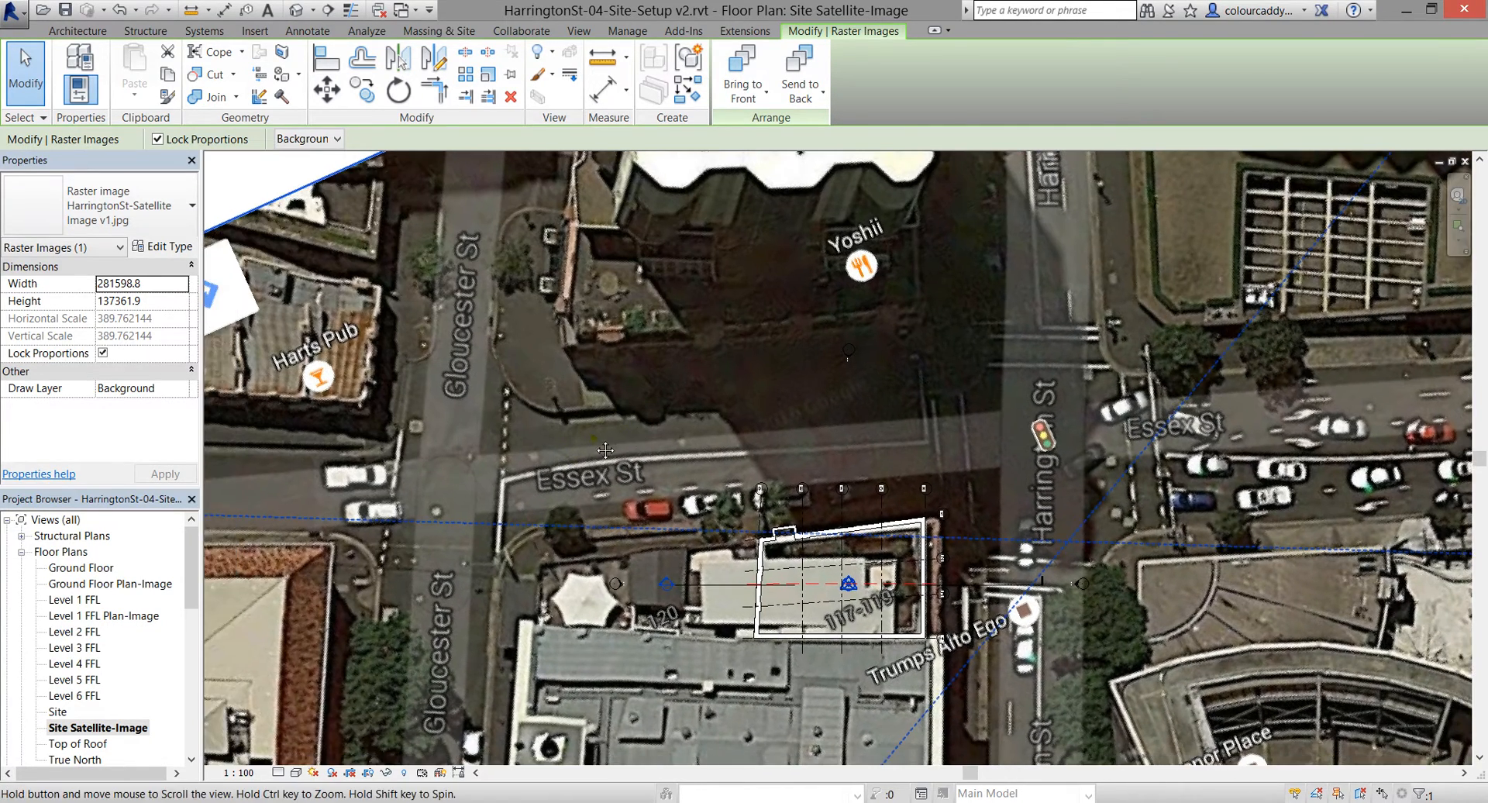
pyautogui.scroll(-2, 595, 439)
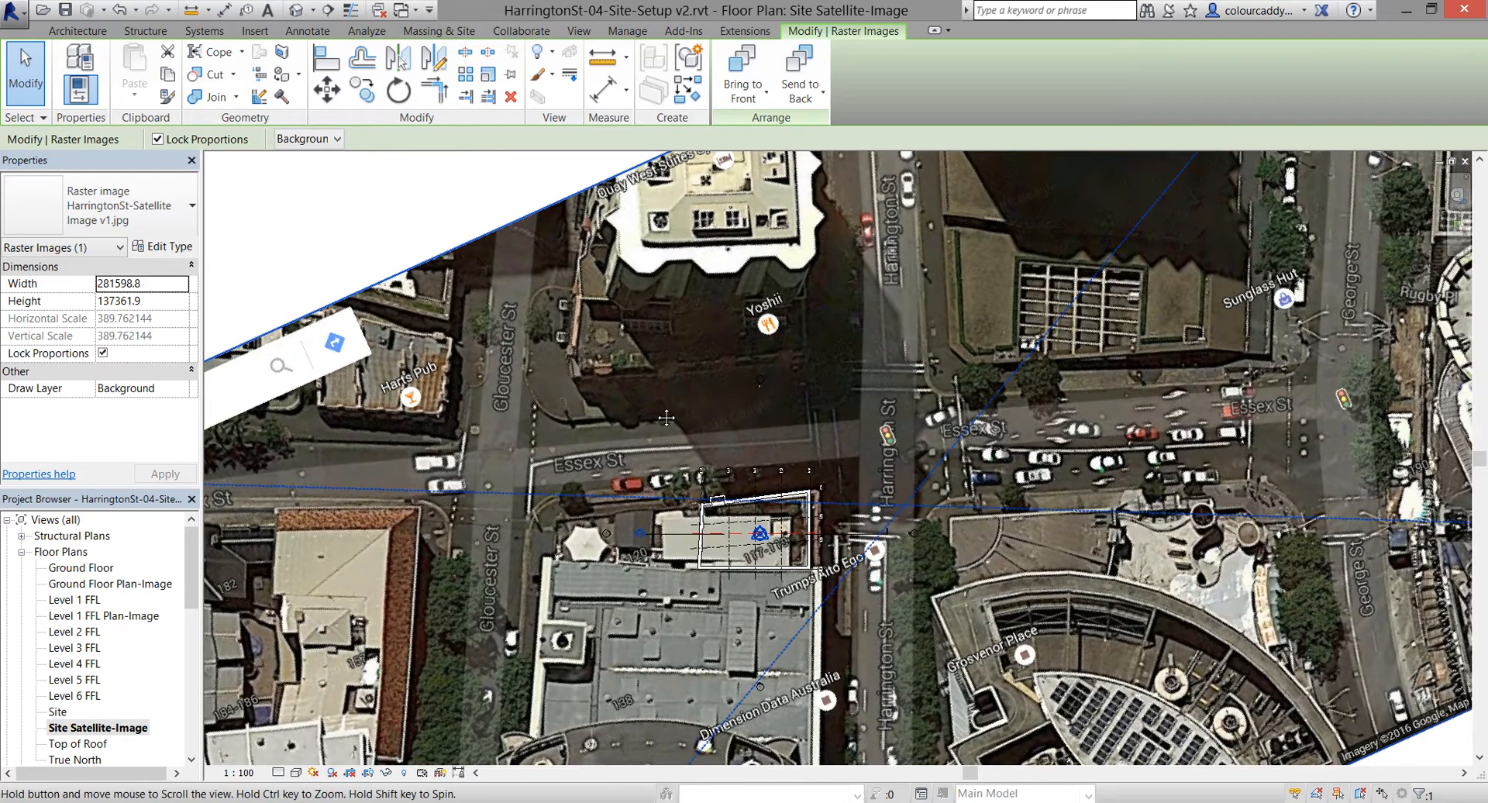
pyautogui.moveTo(544, 298); pyautogui.dragTo(376, 214, button='middle')
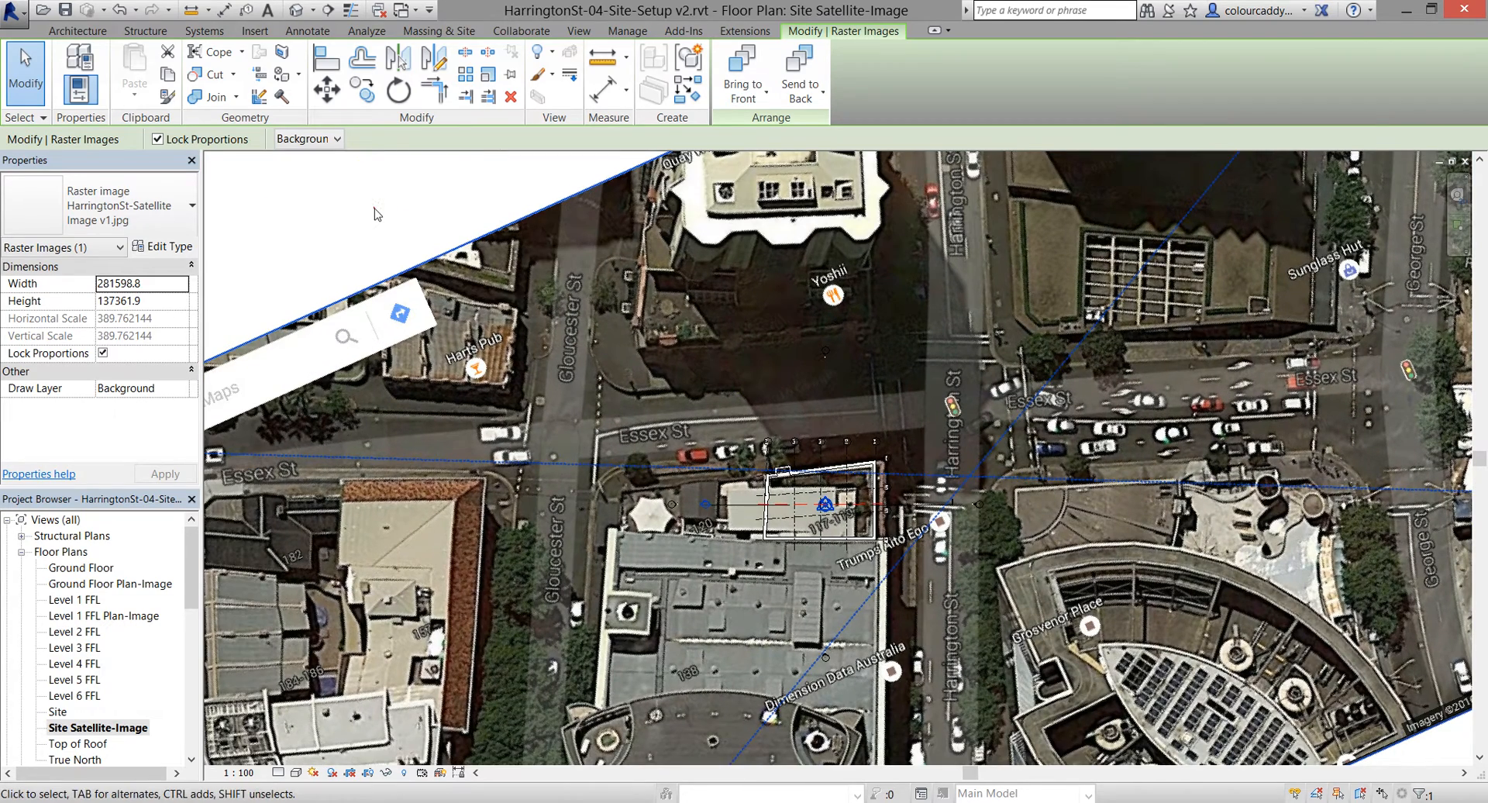
pyautogui.click(376, 211)
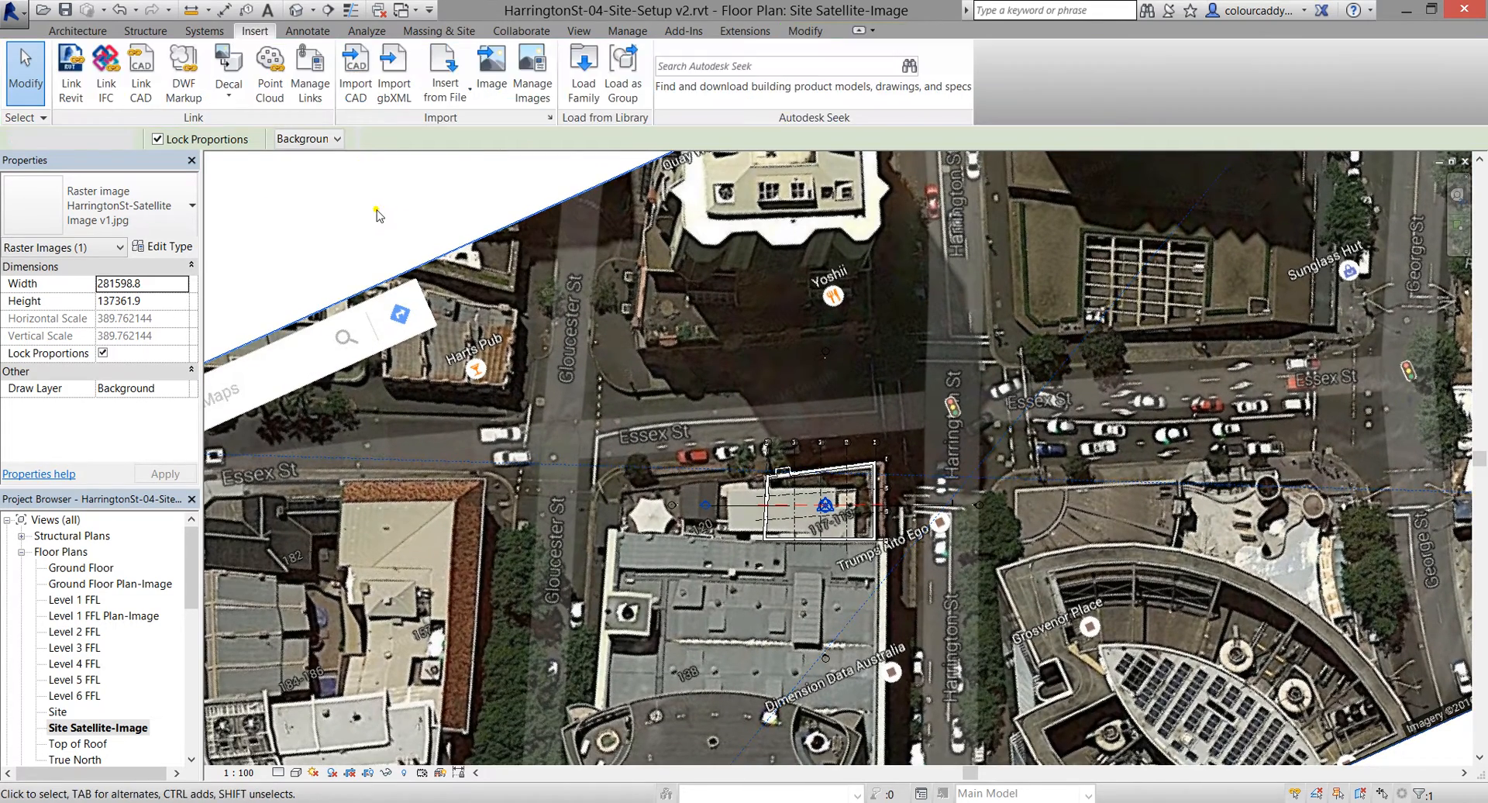
# Start a toposurface and open the North elevation to inspect its Ground Floor level
pyautogui.click(423, 31)
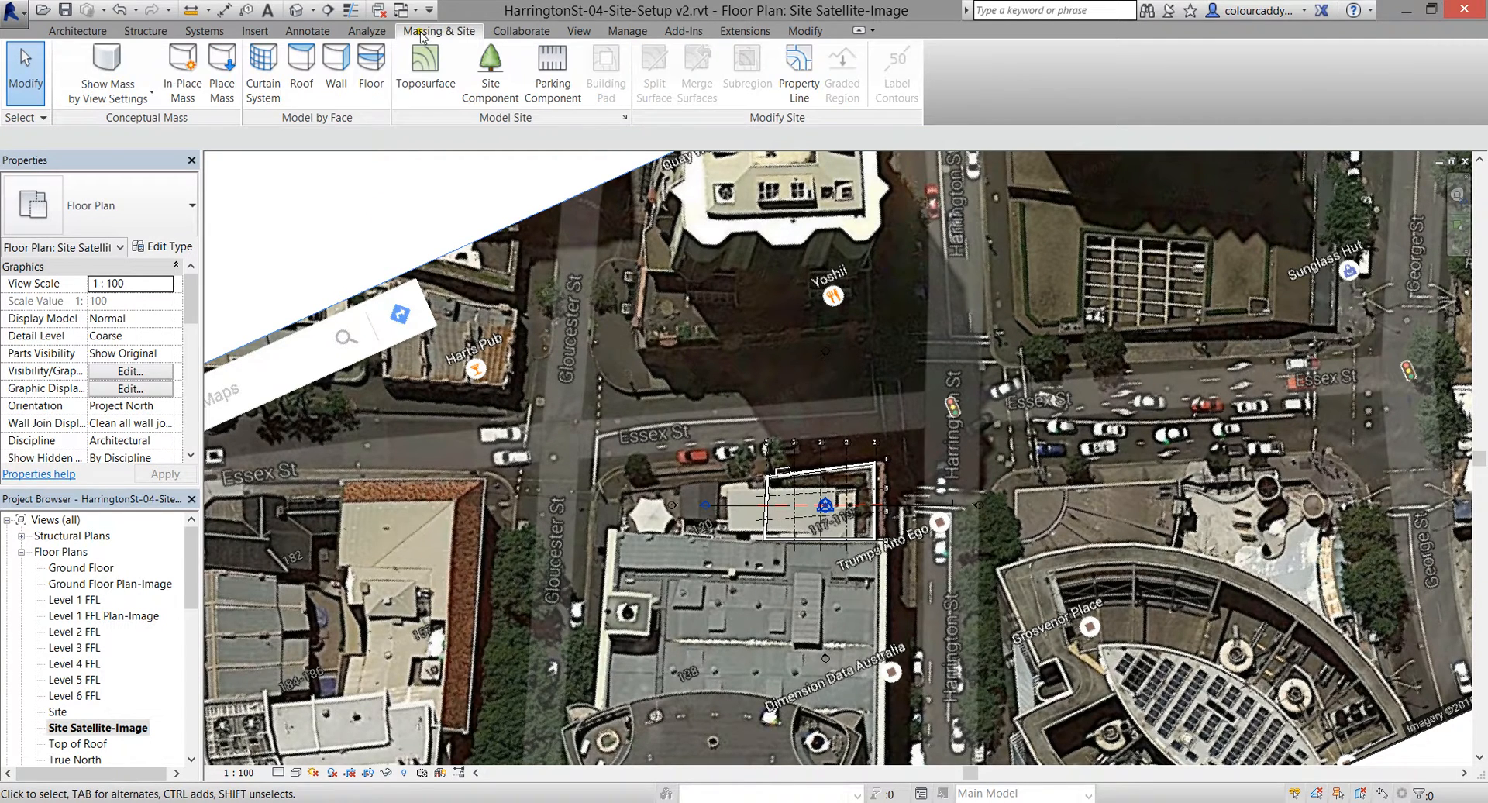
pyautogui.click(417, 87)
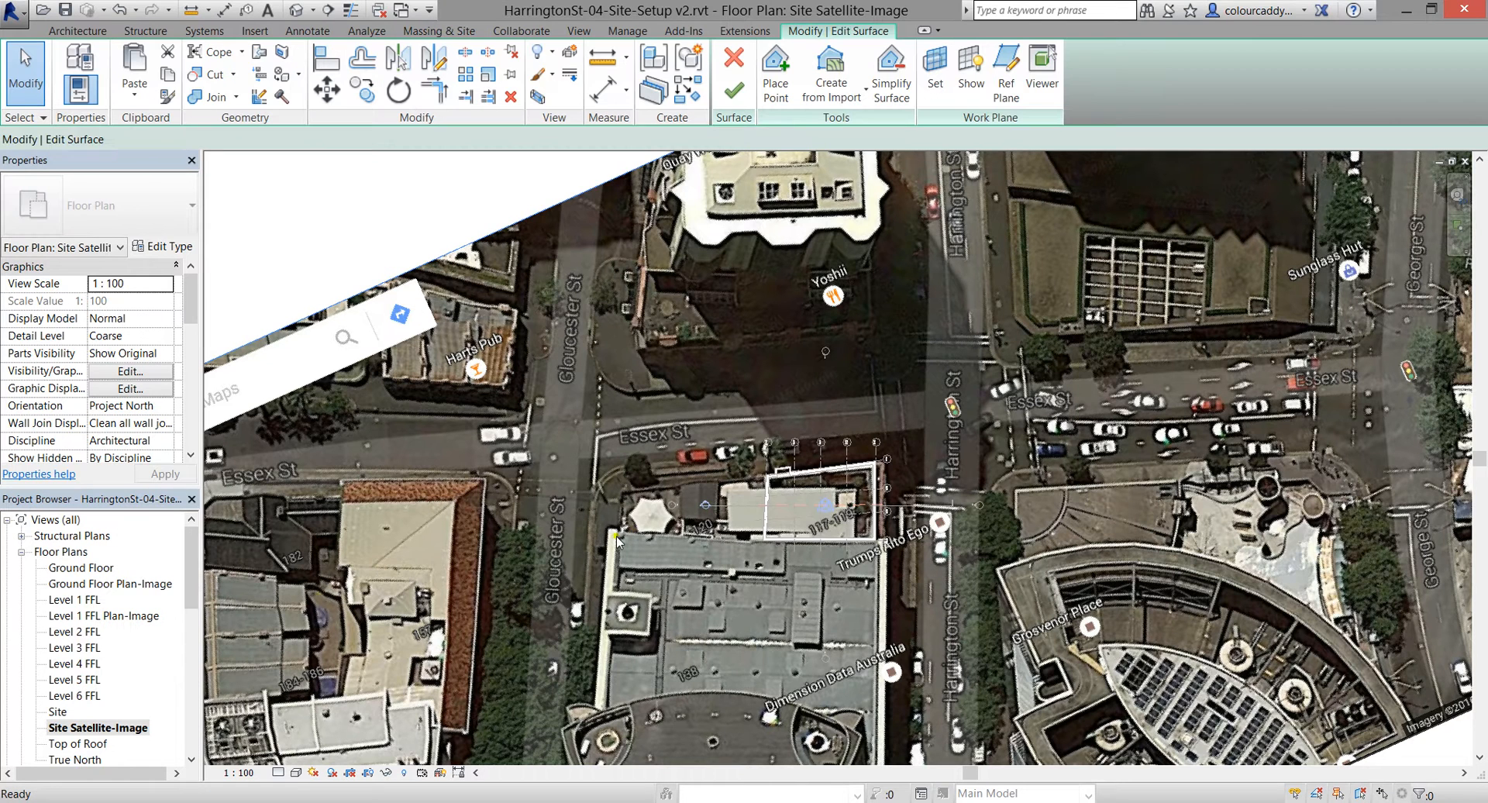
pyautogui.moveTo(194, 574); pyautogui.dragTo(191, 679)
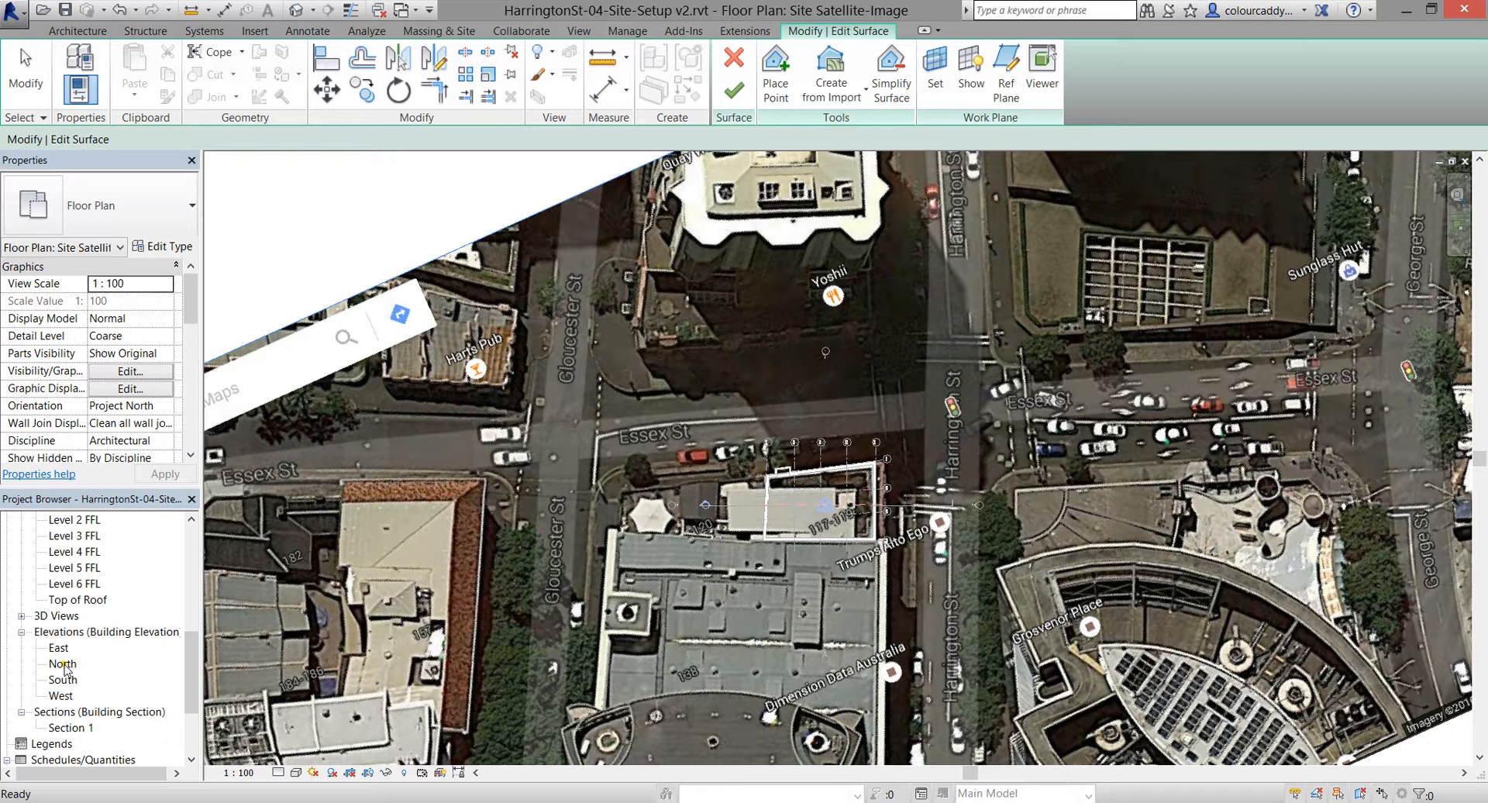
pyautogui.doubleClick(58, 665)
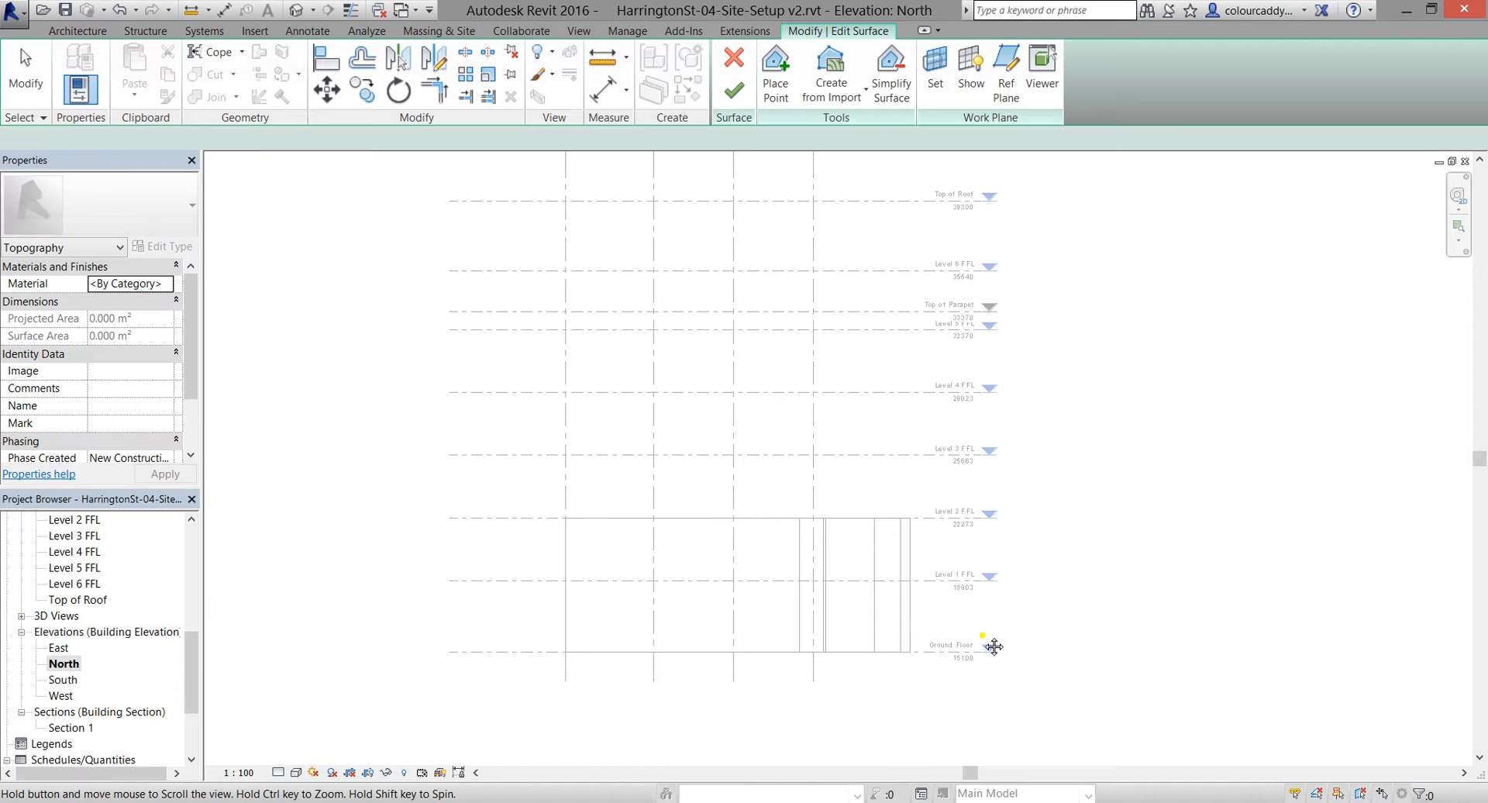
pyautogui.scroll(5, 946, 667)
pyautogui.press('Escape')
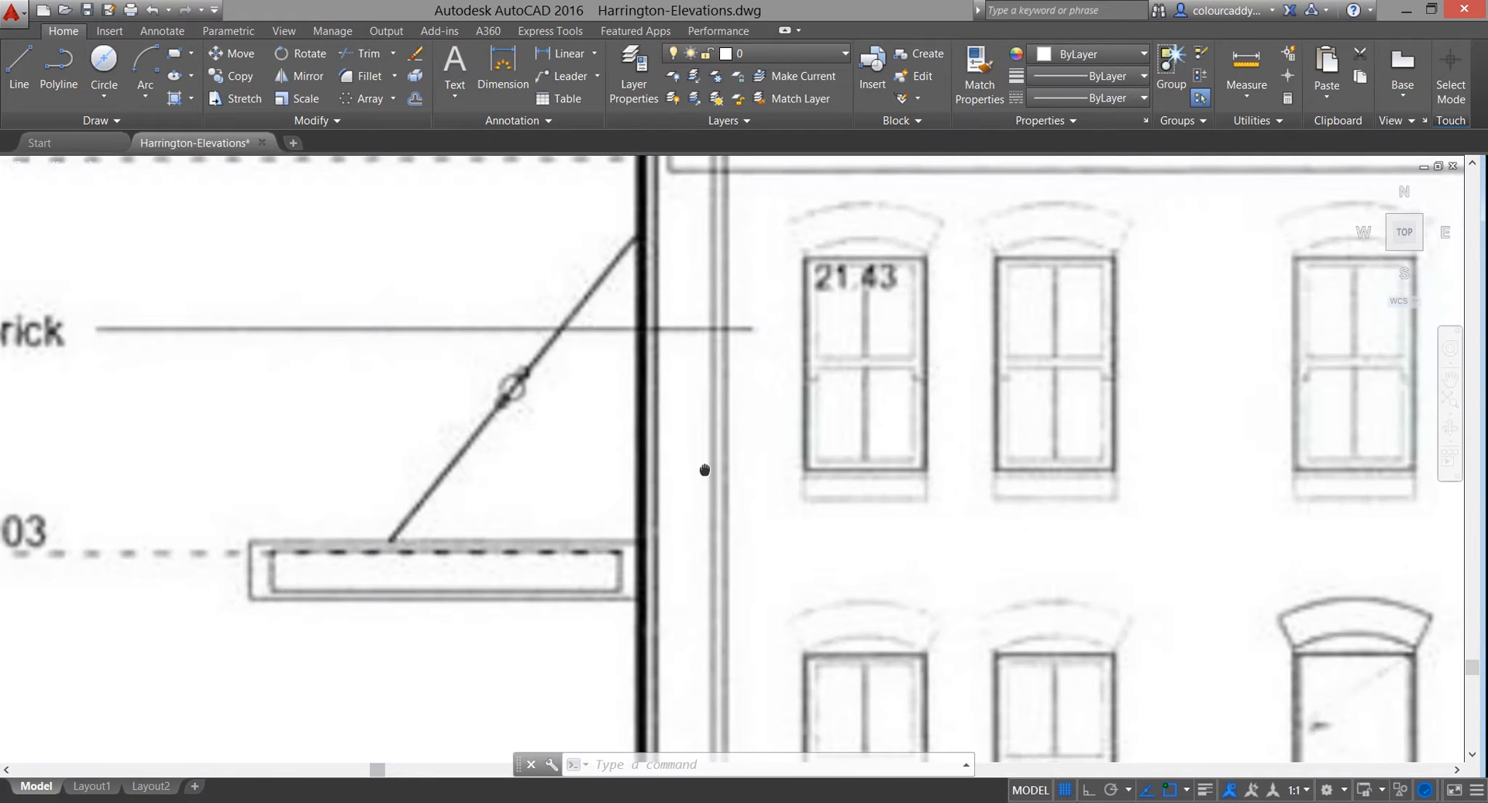
# Switch to AutoCAD, examine the ground line and floor levels on the North (Essex Street) Elevation, and return to Revit
pyautogui.scroll(-3, 623, 609)
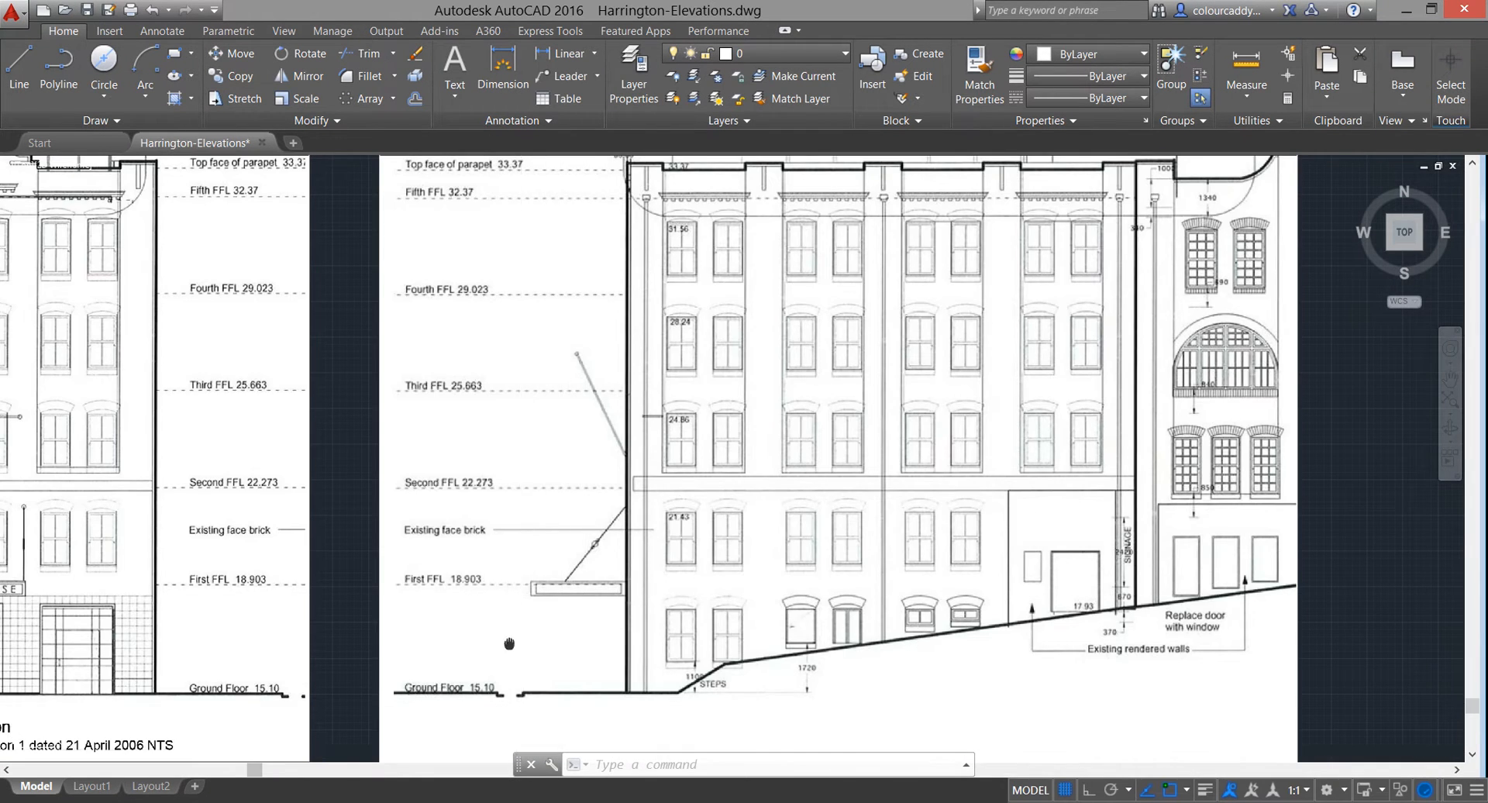
pyautogui.moveTo(545, 726); pyautogui.dragTo(547, 646, button='middle')
pyautogui.scroll(2, 562, 627)
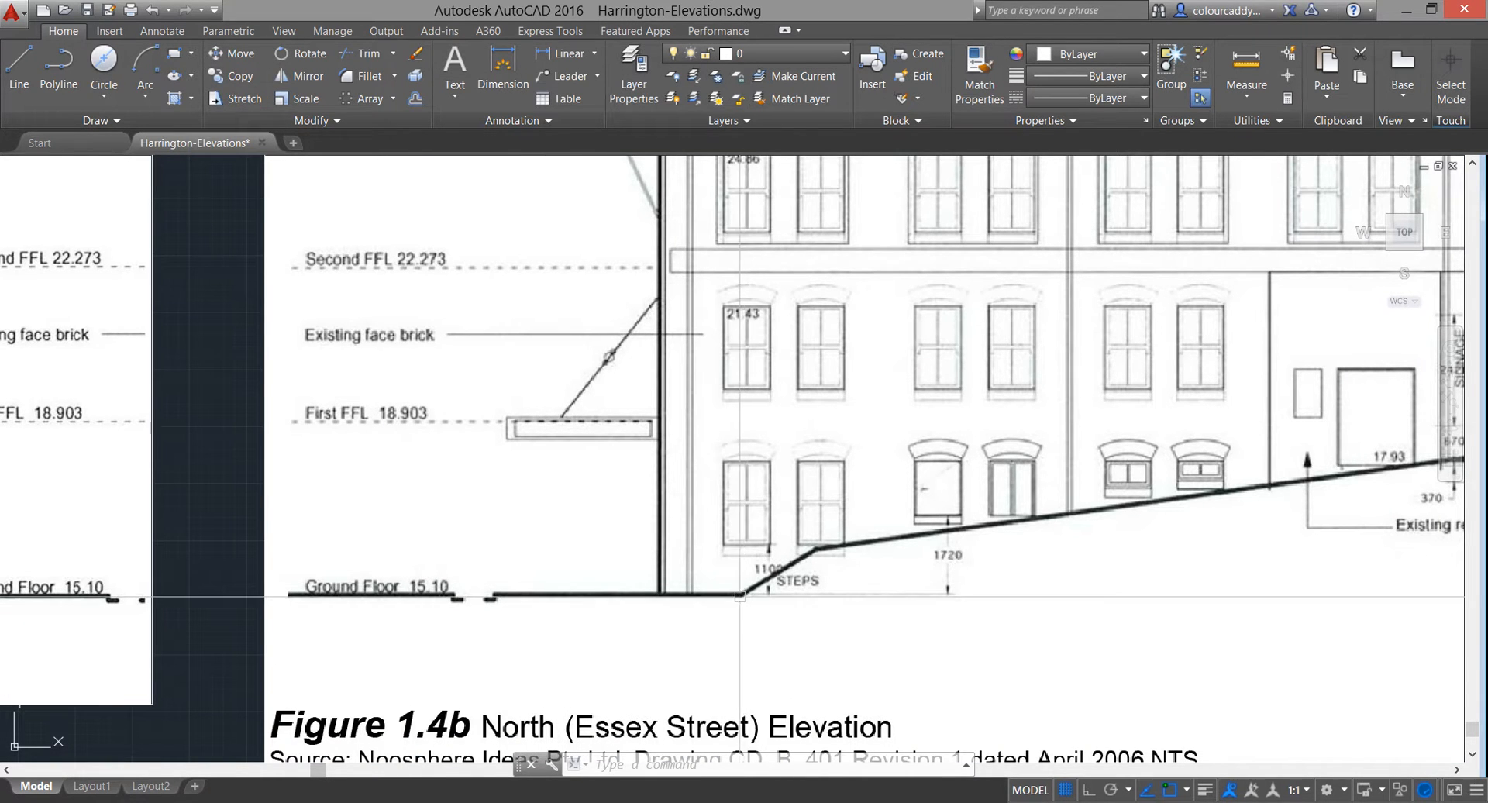
pyautogui.click(1405, 8)
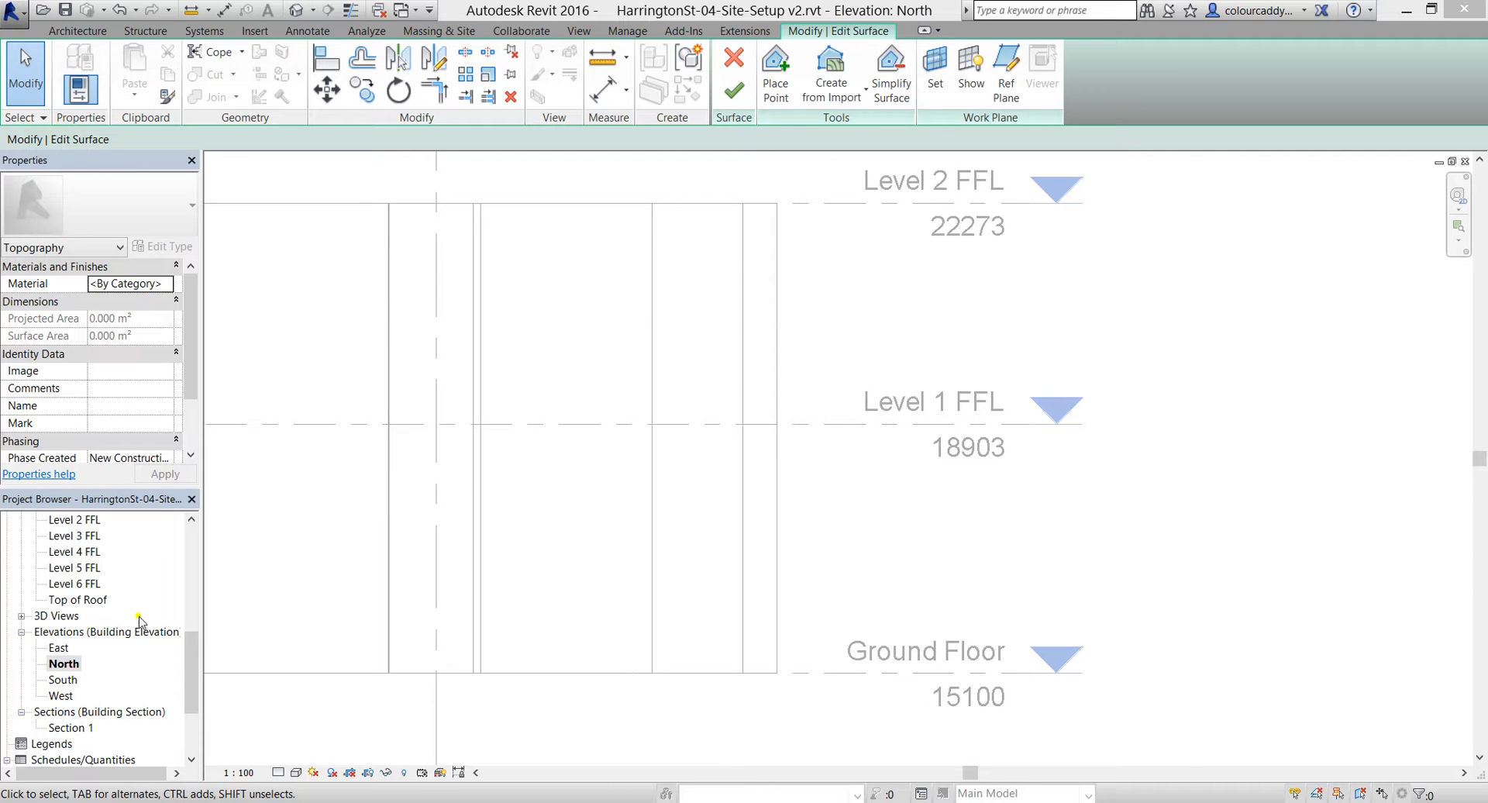
# Reopen the Site Satellite-Image plan and place a surface point at absolute elevation 15100 north of the building, on Essex St
pyautogui.moveTo(190, 672); pyautogui.dragTo(189, 564)
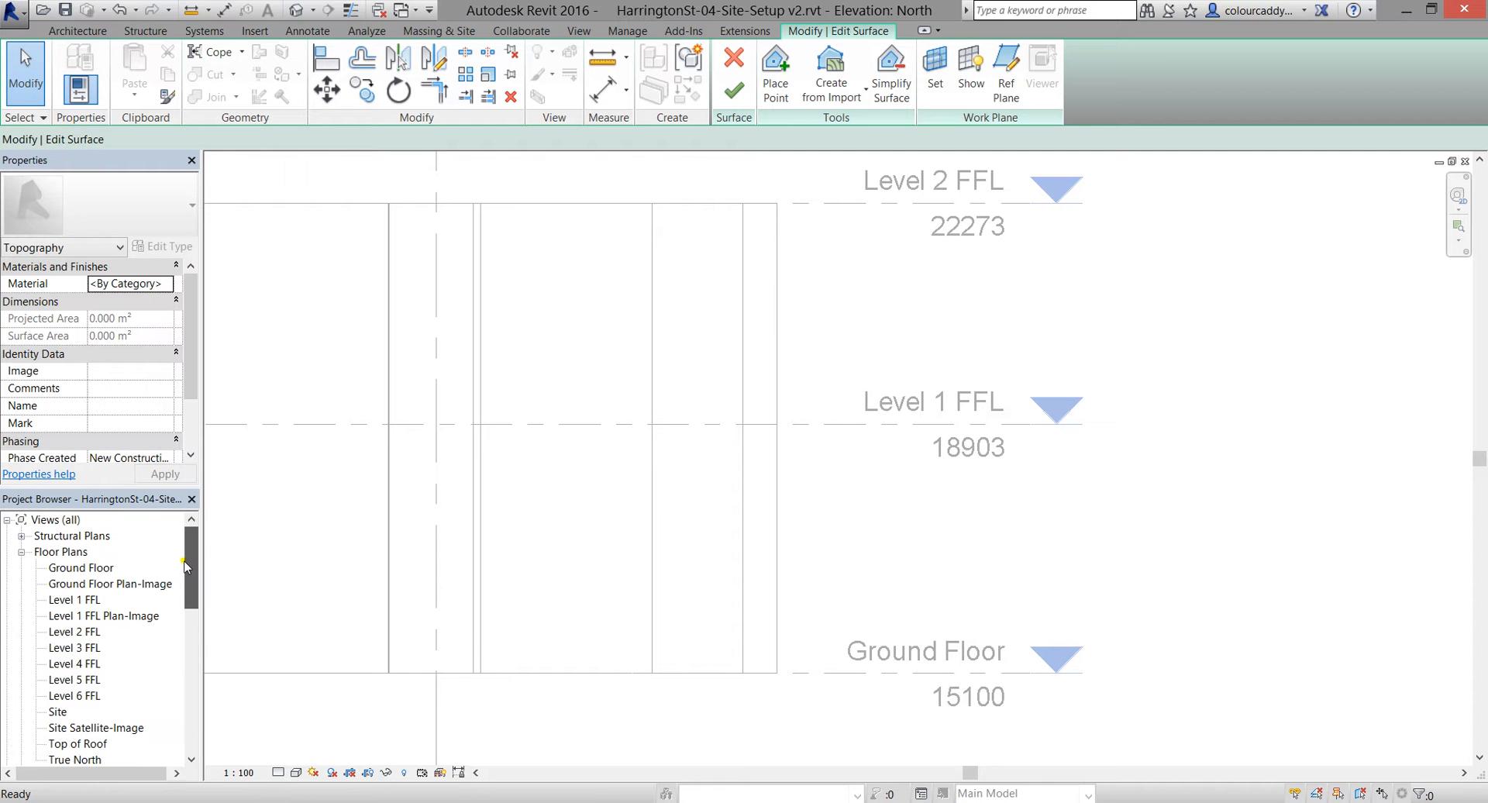
pyautogui.doubleClick(95, 728)
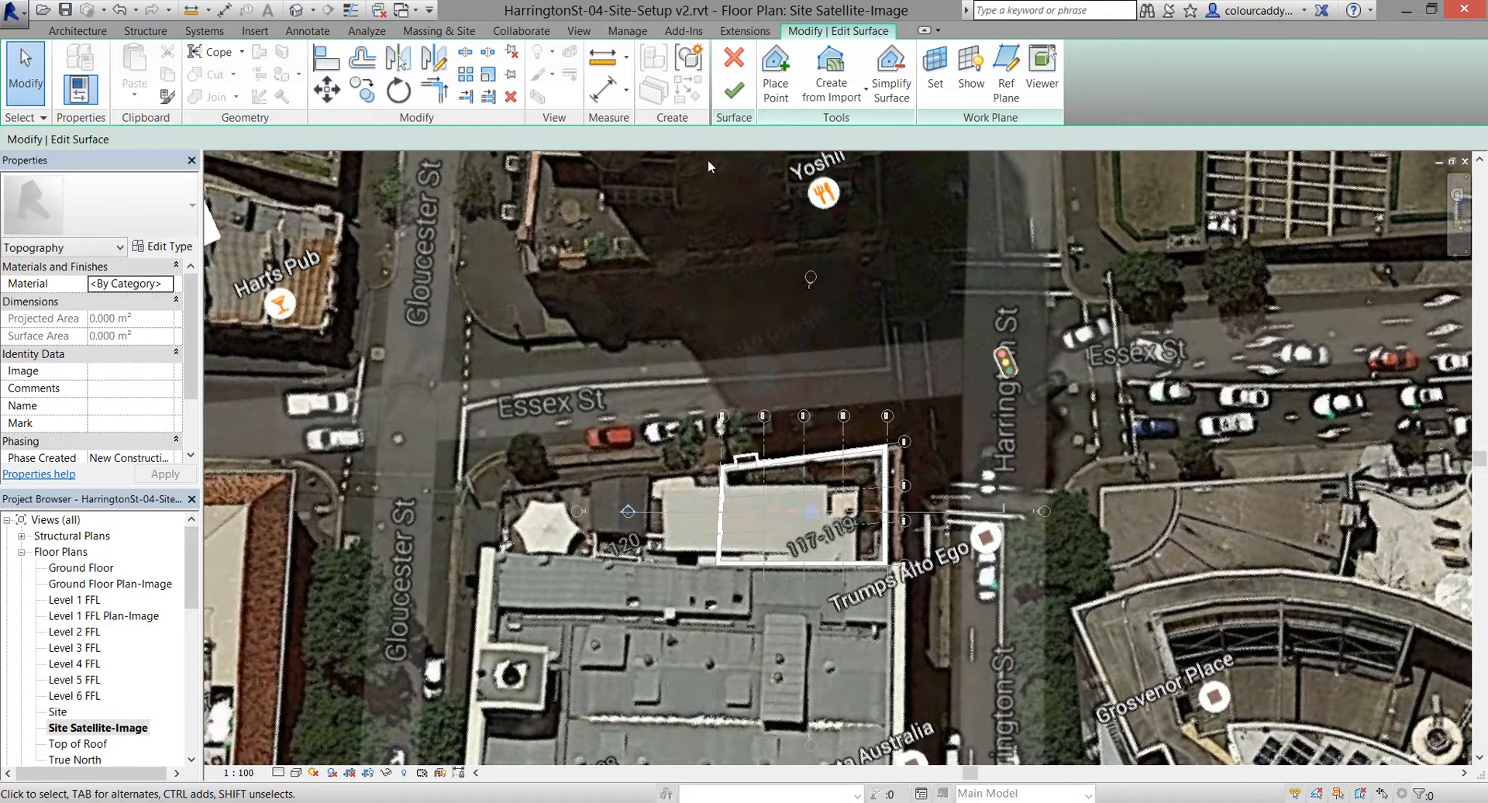
pyautogui.click(773, 79)
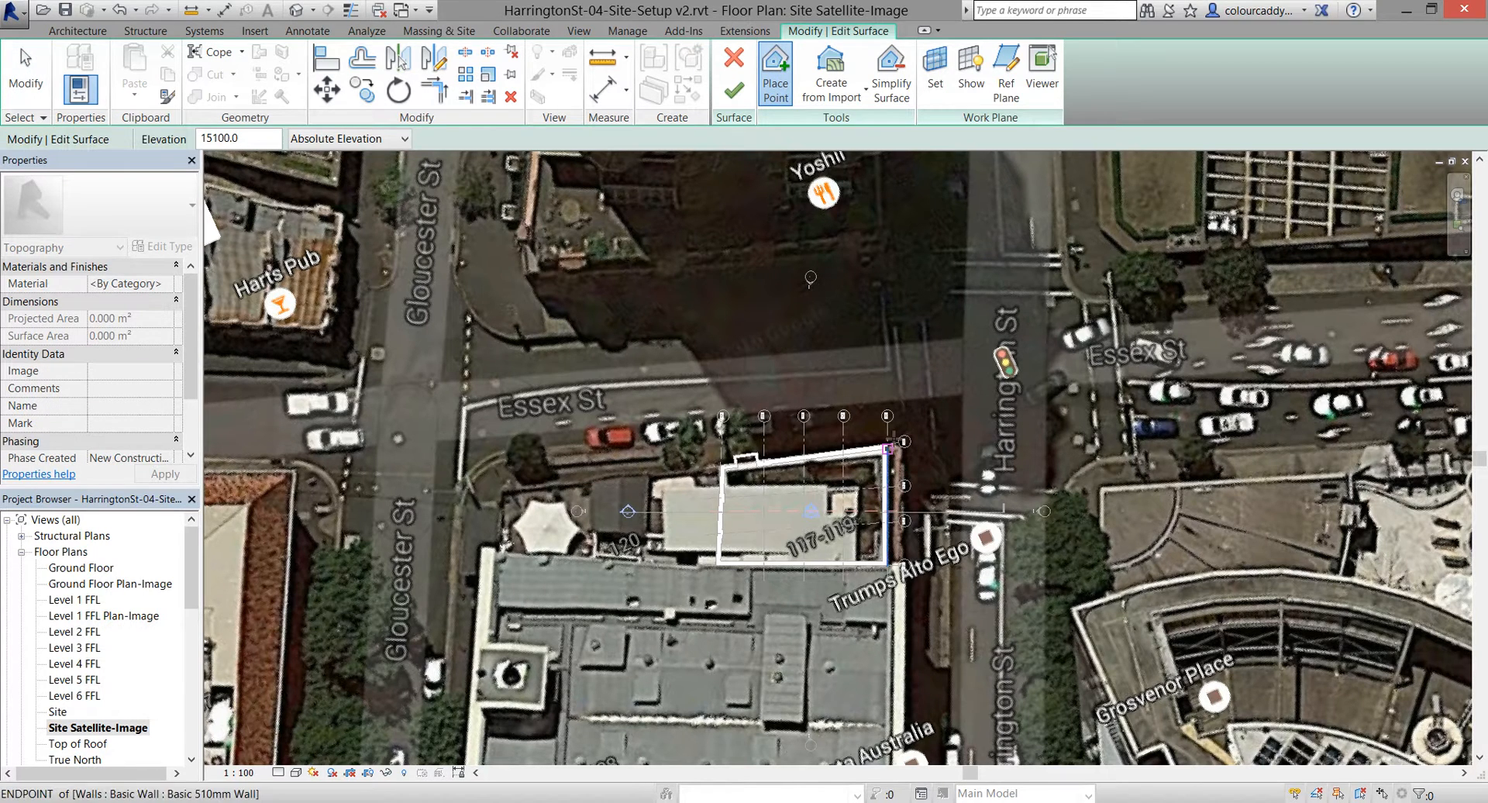
pyautogui.scroll(4, 888, 445)
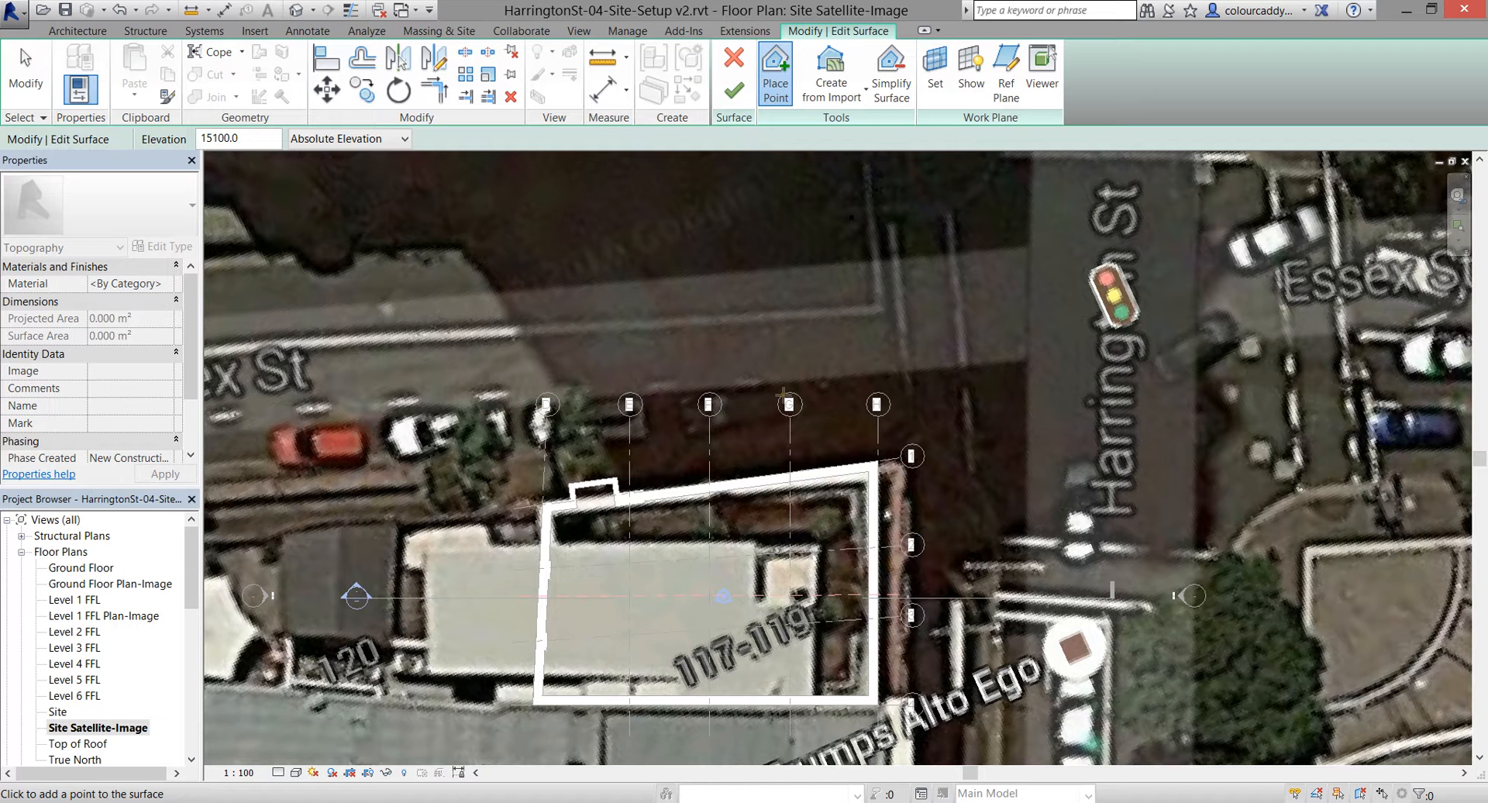
pyautogui.rightClick(746, 266)
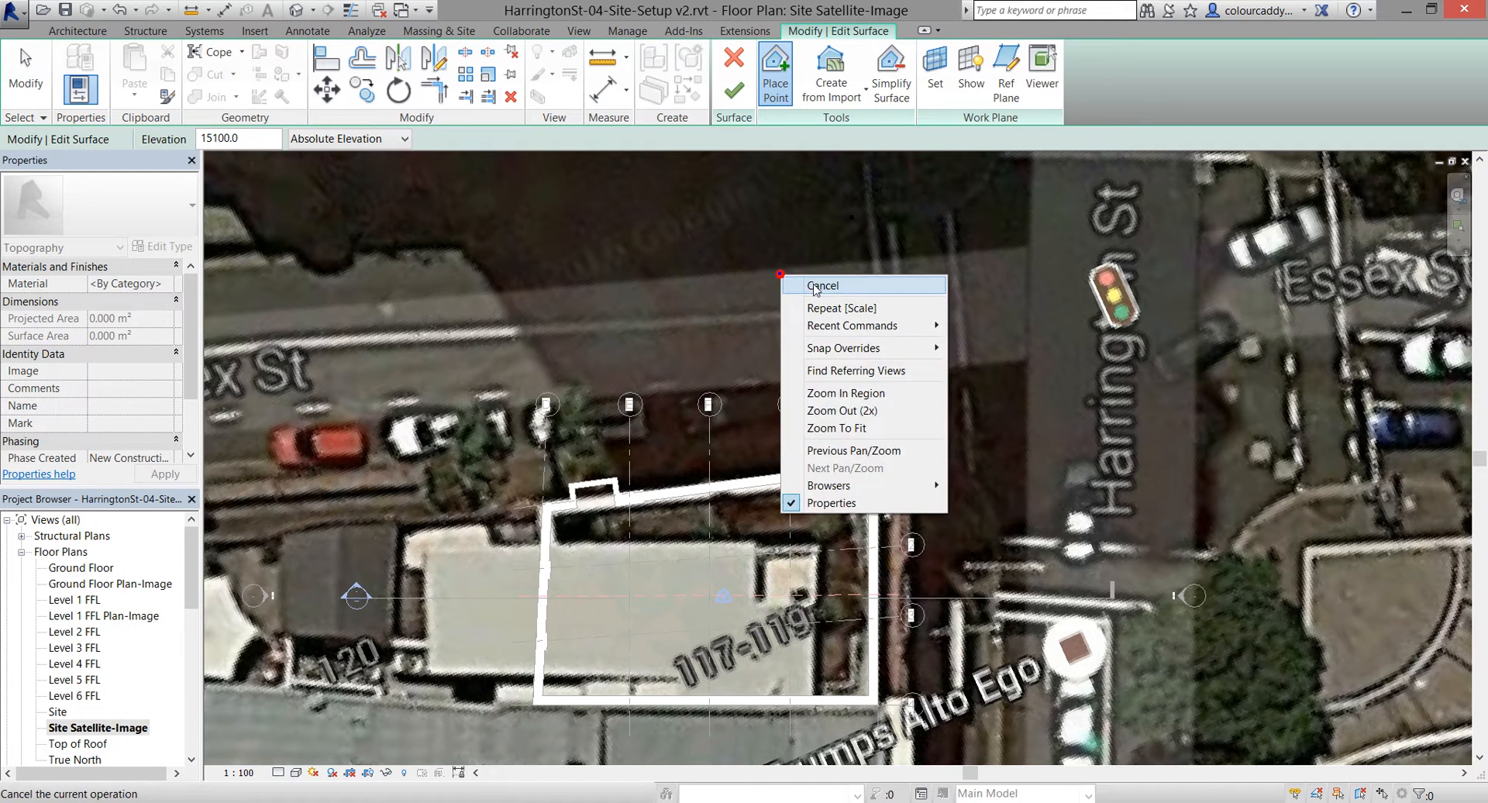
pyautogui.click(781, 277)
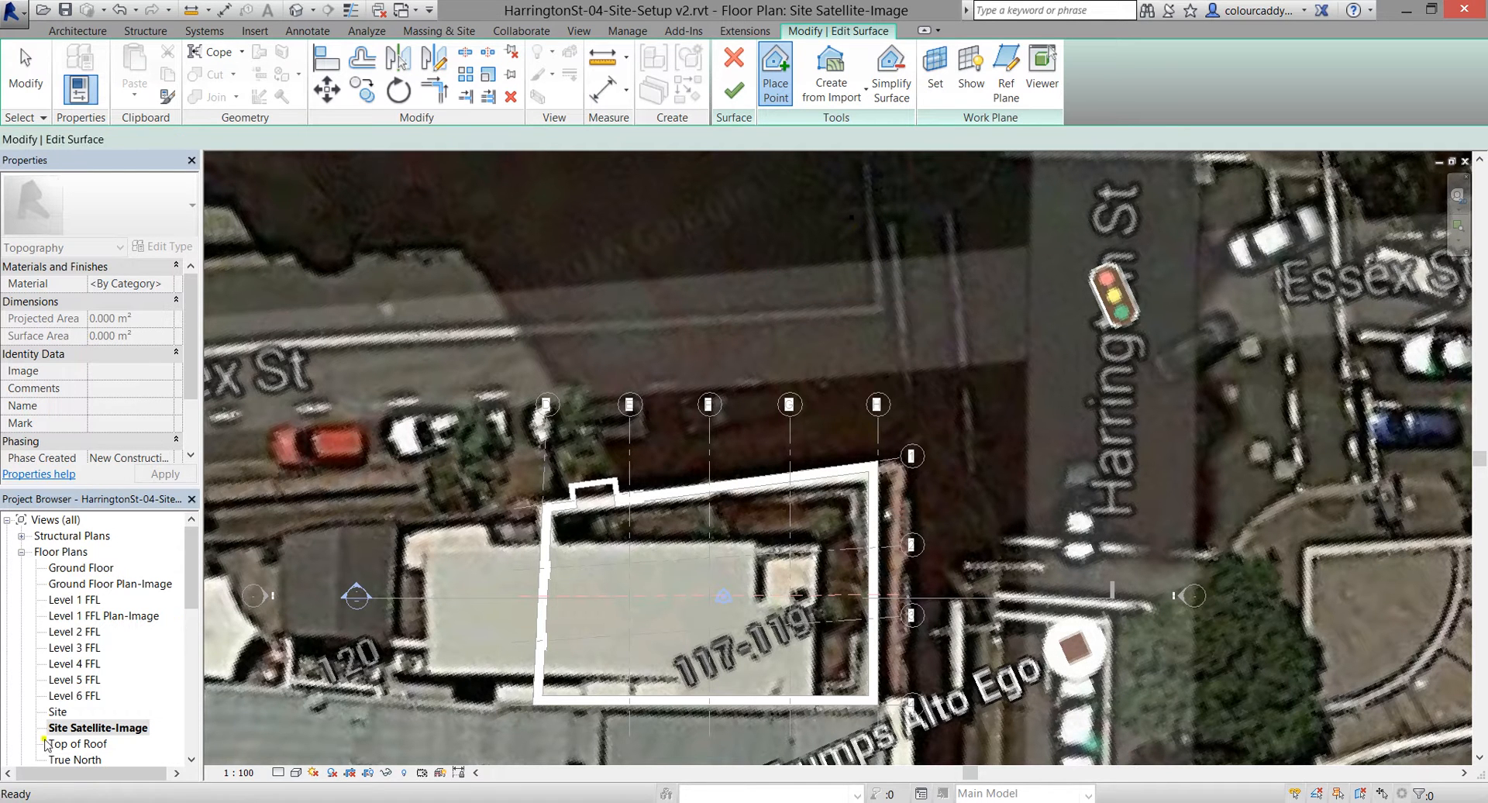
# Open the Site floor plan and check the surface point north of the building outline
pyautogui.doubleClick(58, 713)
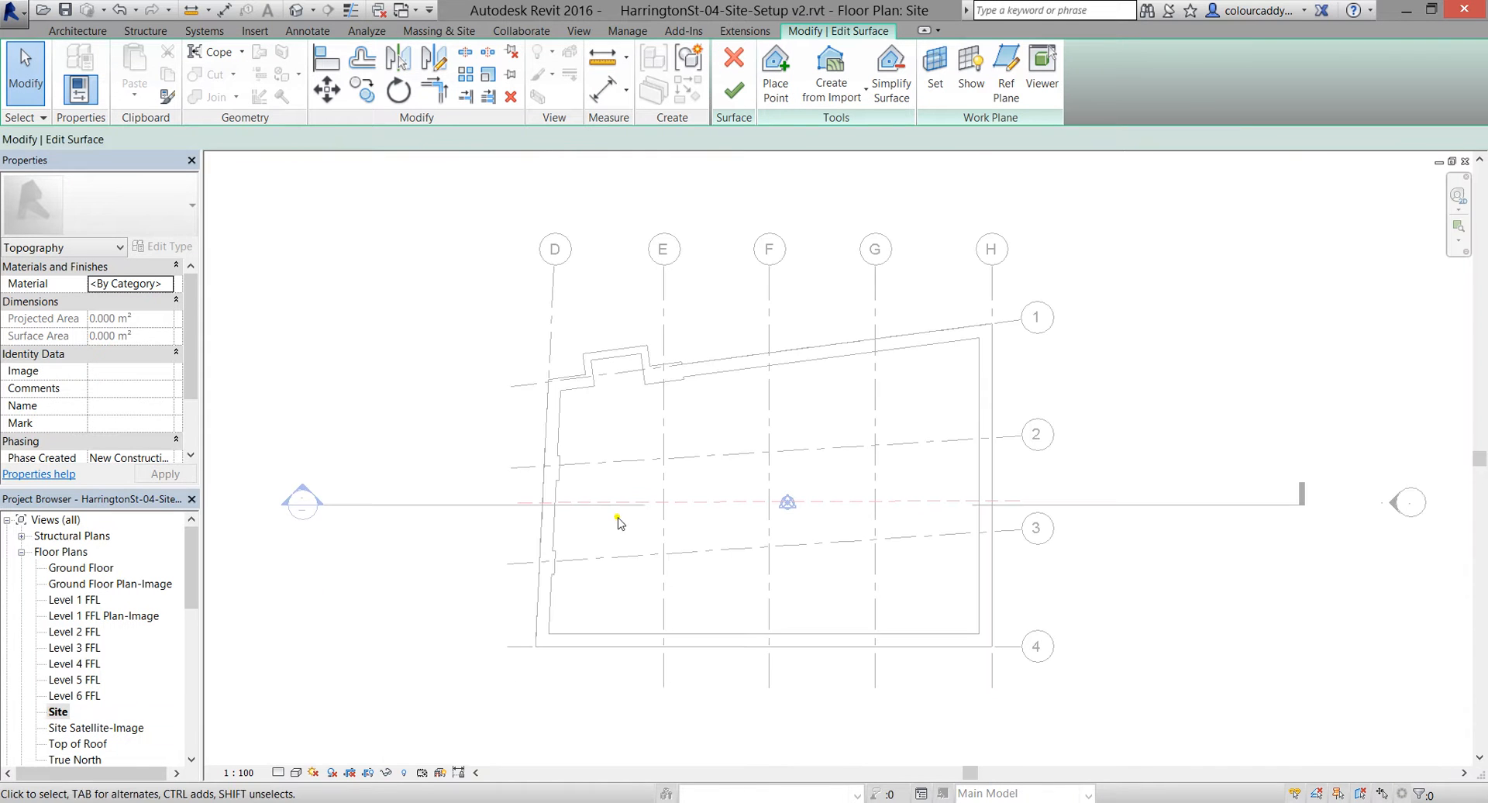
pyautogui.moveTo(829, 313); pyautogui.dragTo(778, 409, button='middle')
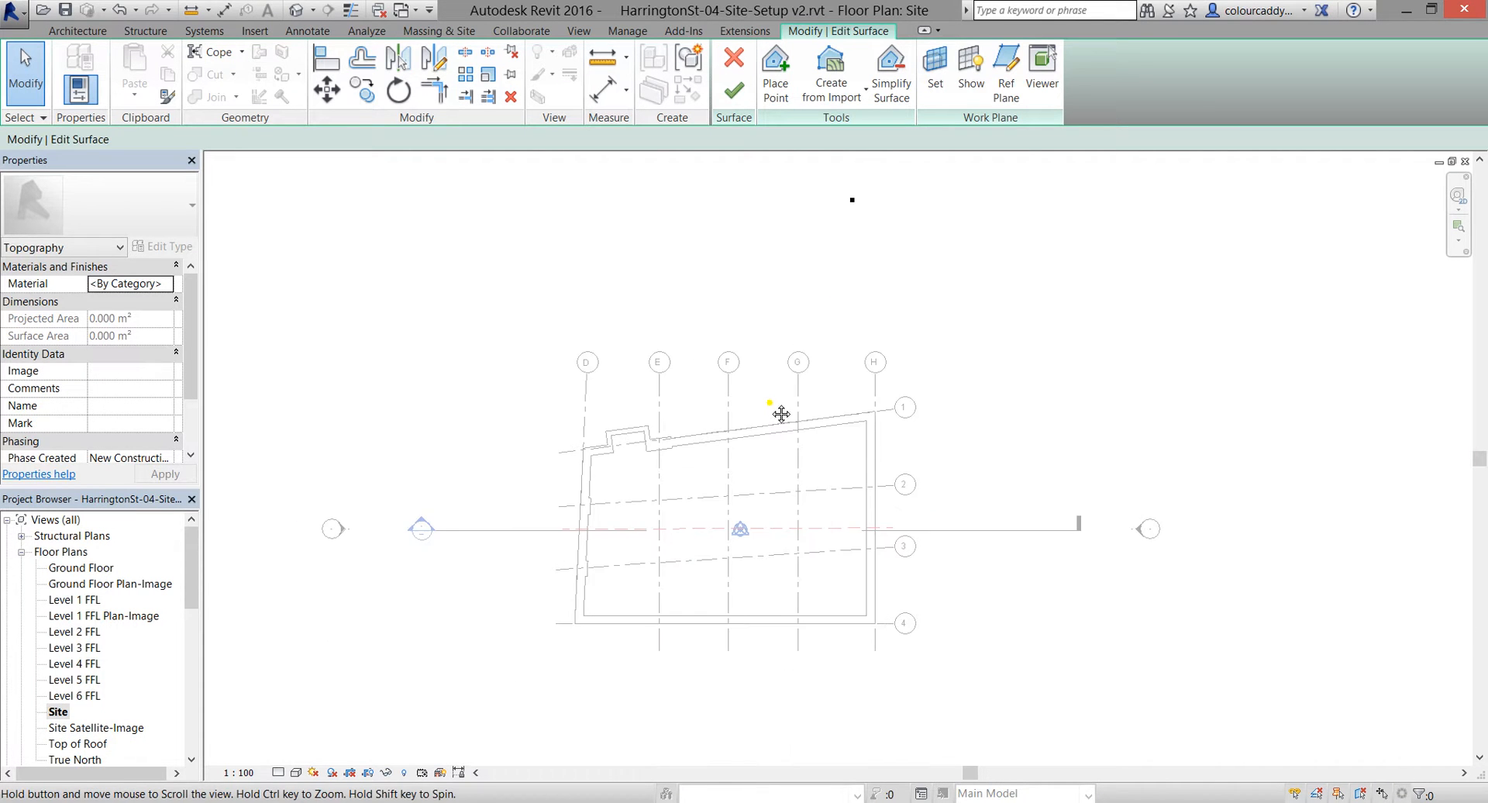
pyautogui.scroll(-1, 765, 306)
pyautogui.moveTo(761, 301); pyautogui.dragTo(792, 320, button='middle')
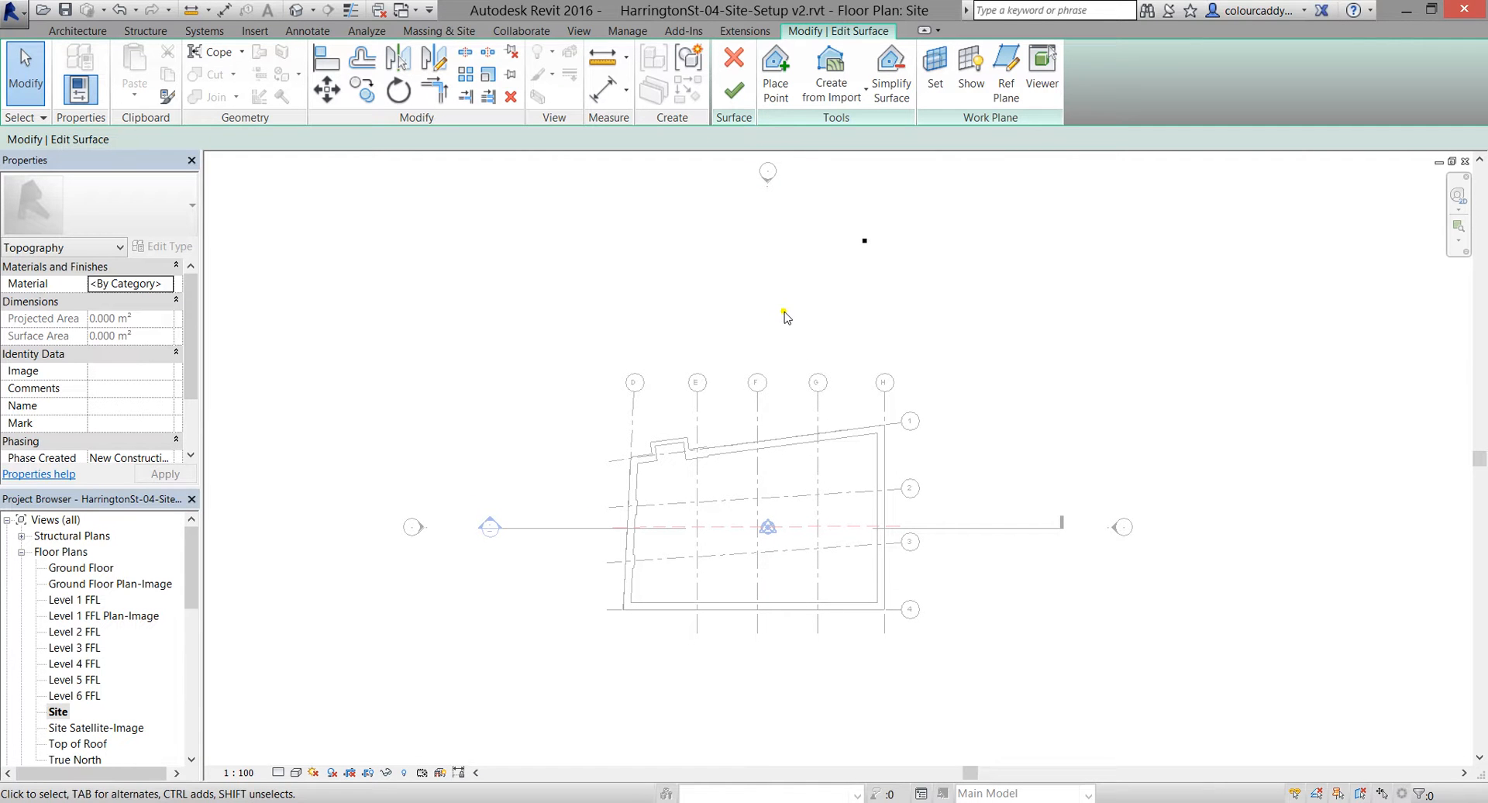
pyautogui.moveTo(821, 221); pyautogui.dragTo(887, 266)
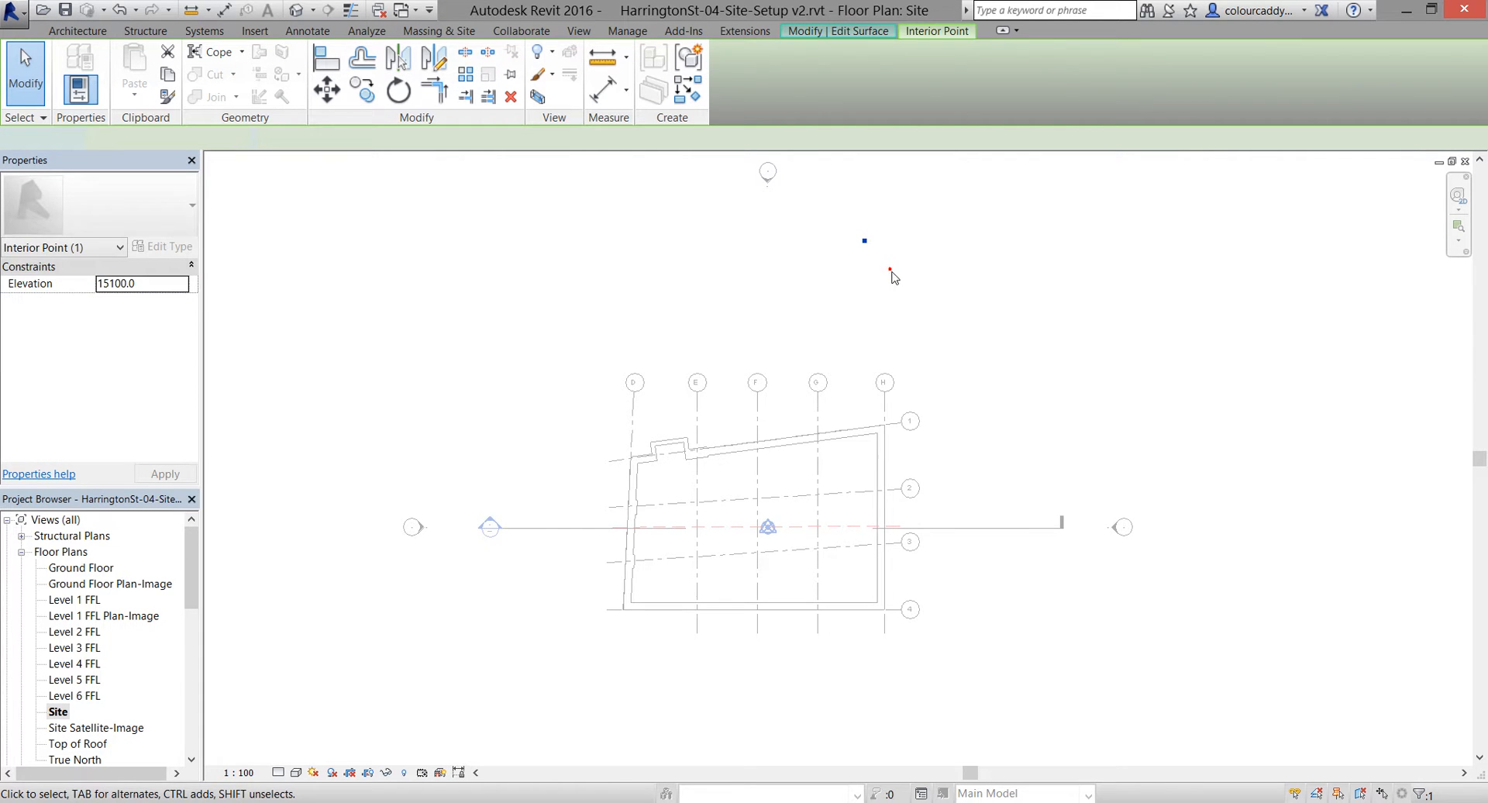
pyautogui.press('Escape')
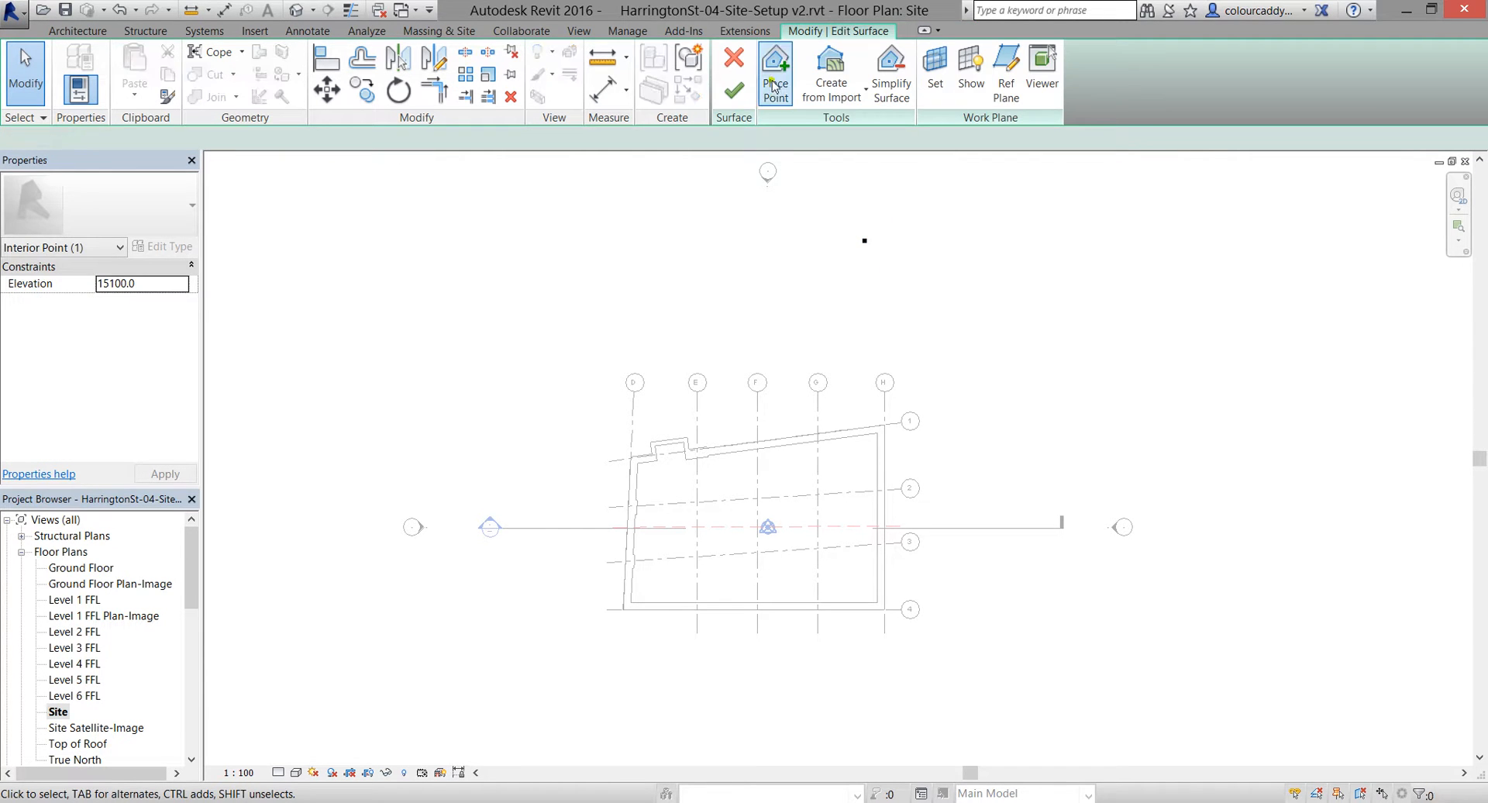
# Copy the surface point straight south to a position beyond the grid 4 side of the building
pyautogui.moveTo(827, 205); pyautogui.dragTo(915, 288)
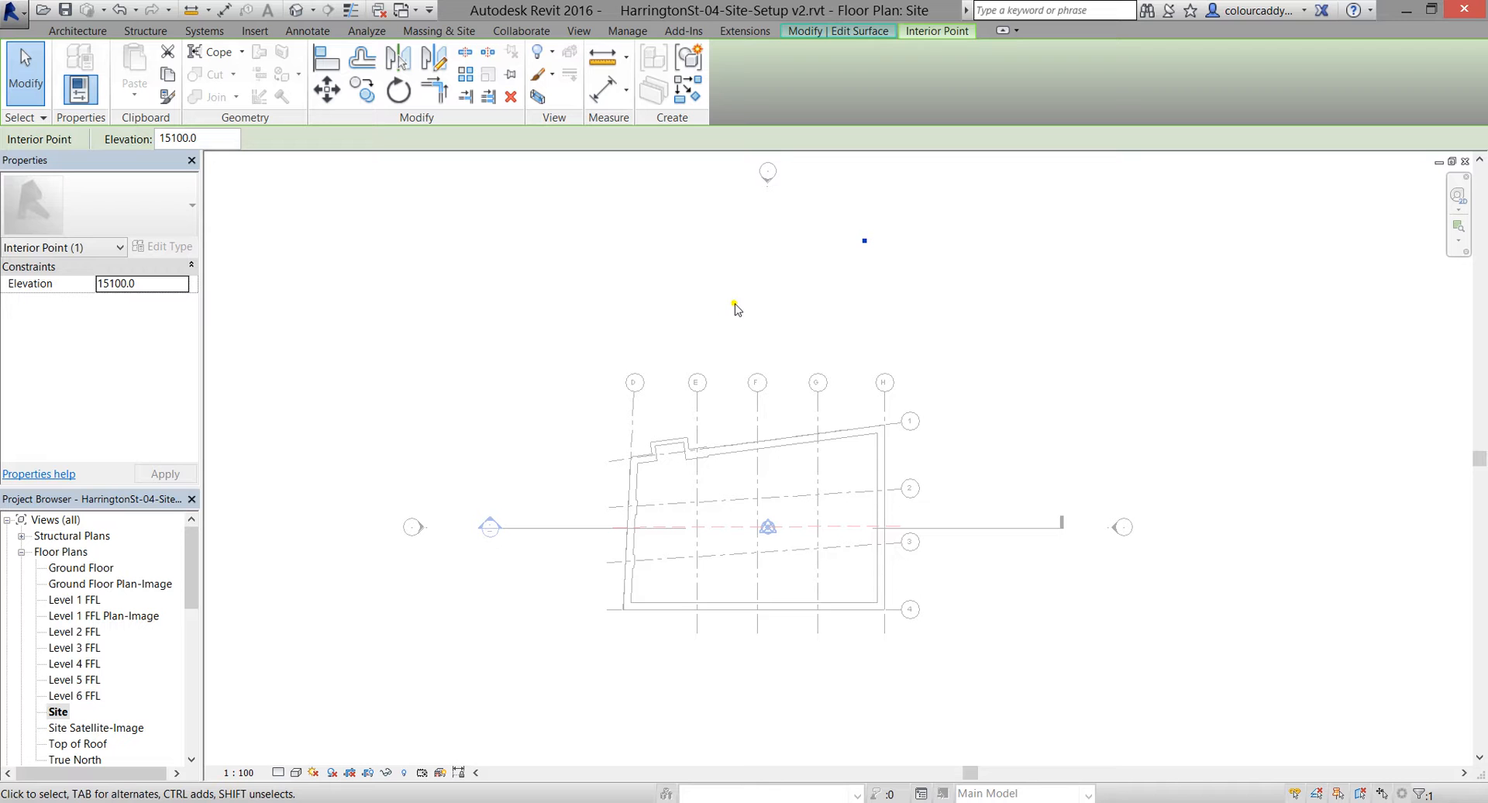
pyautogui.scroll(-3, 713, 279)
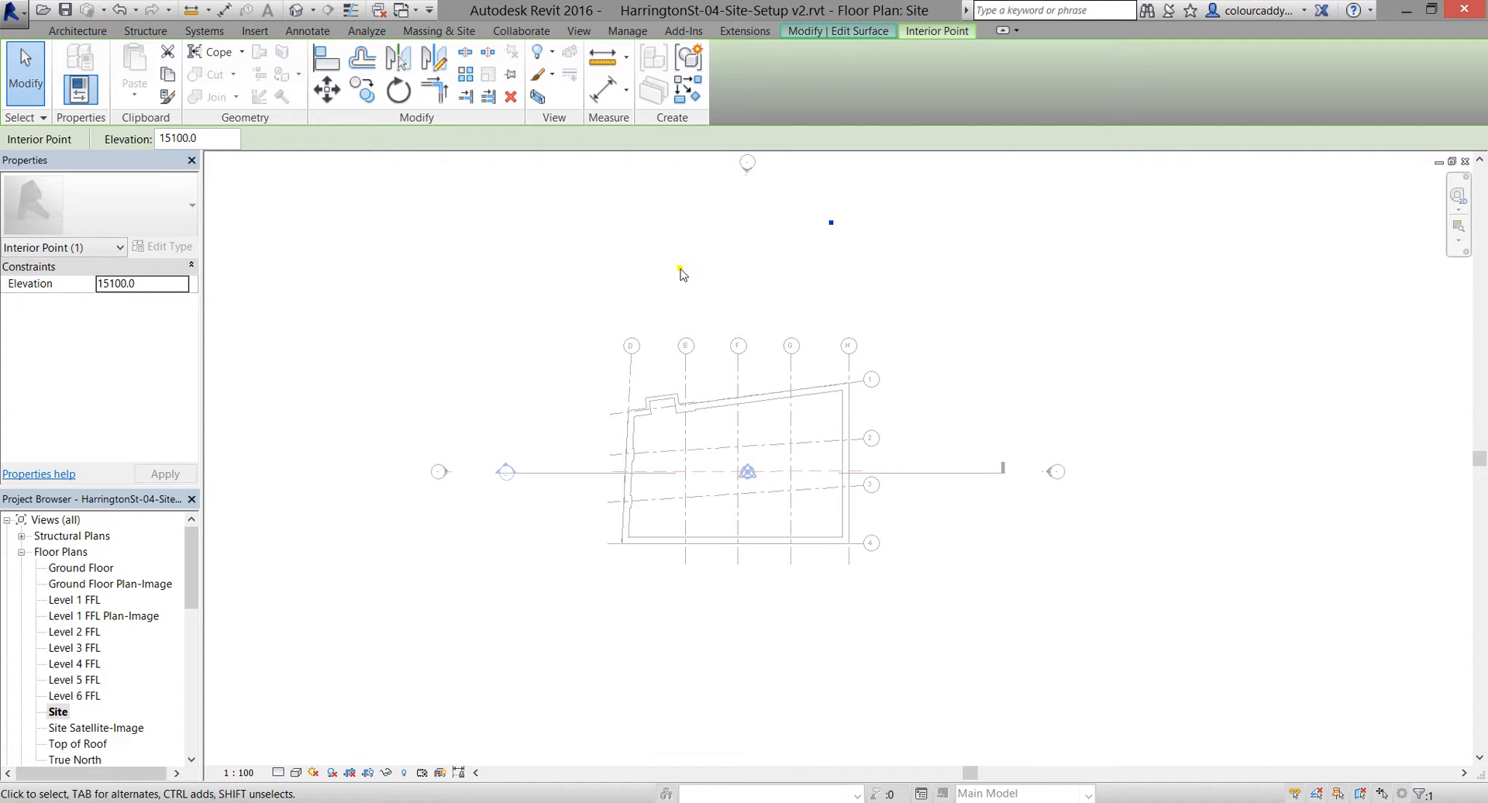
pyautogui.click(366, 92)
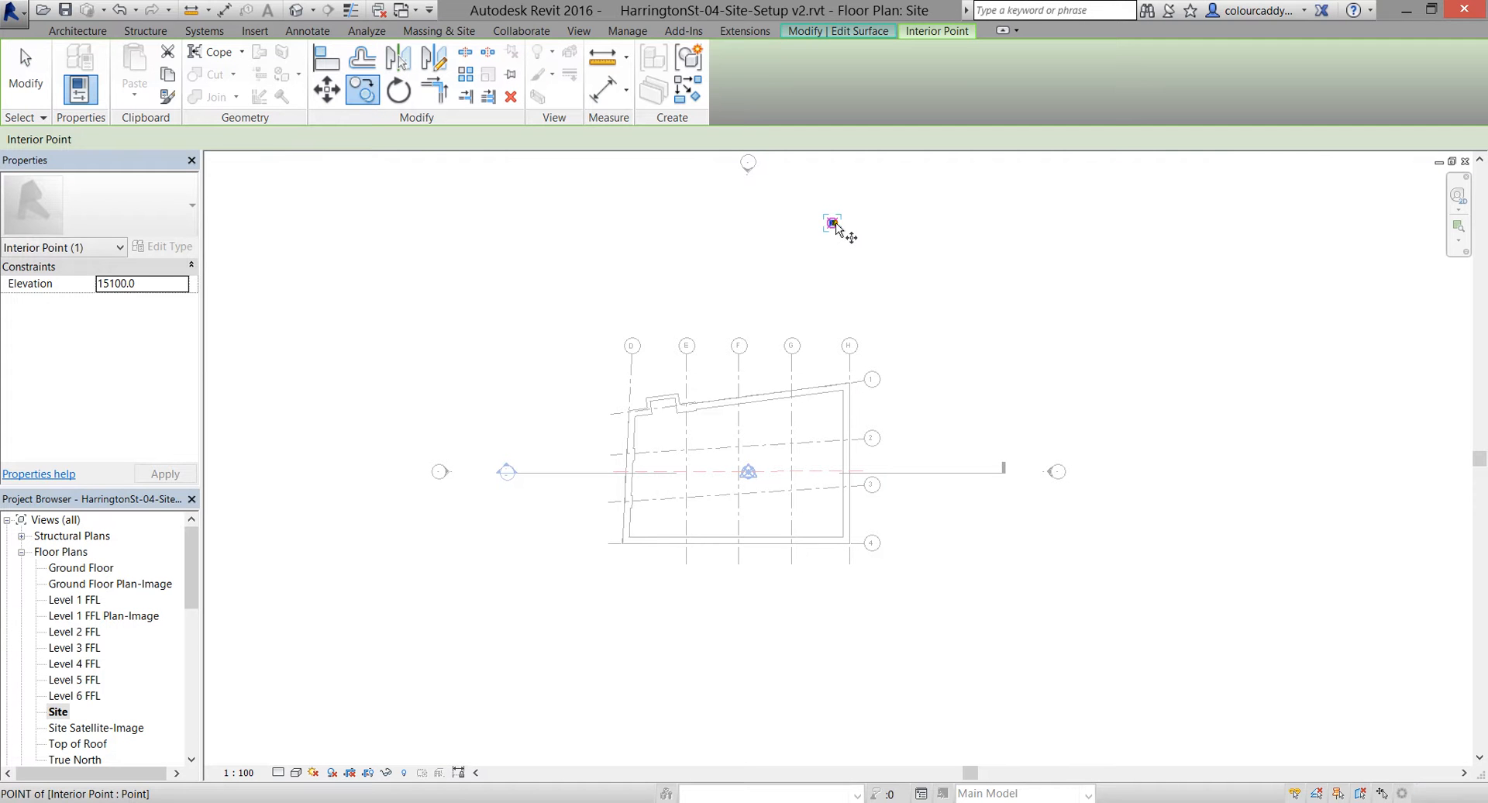
pyautogui.click(832, 223)
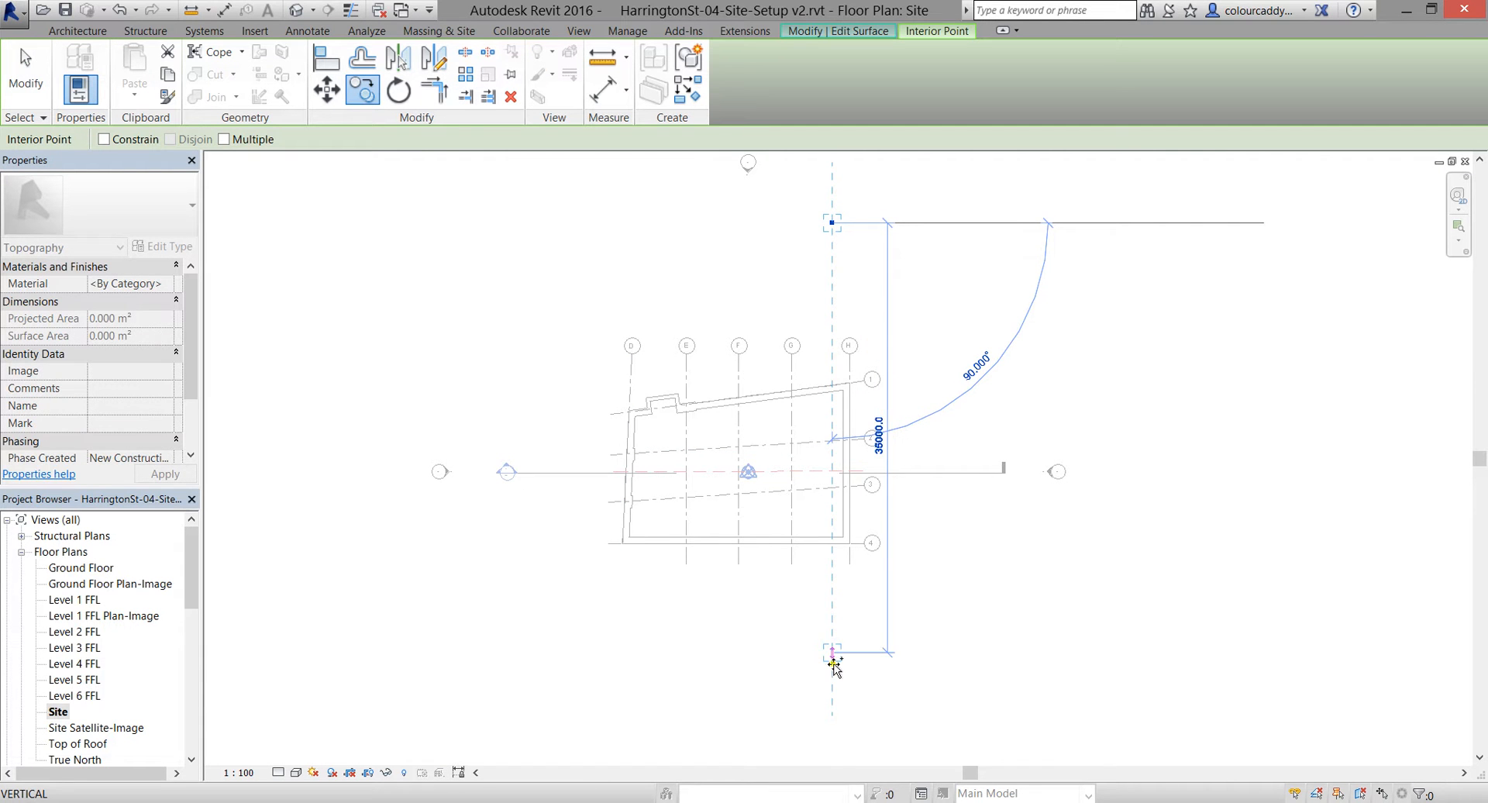
pyautogui.click(832, 702)
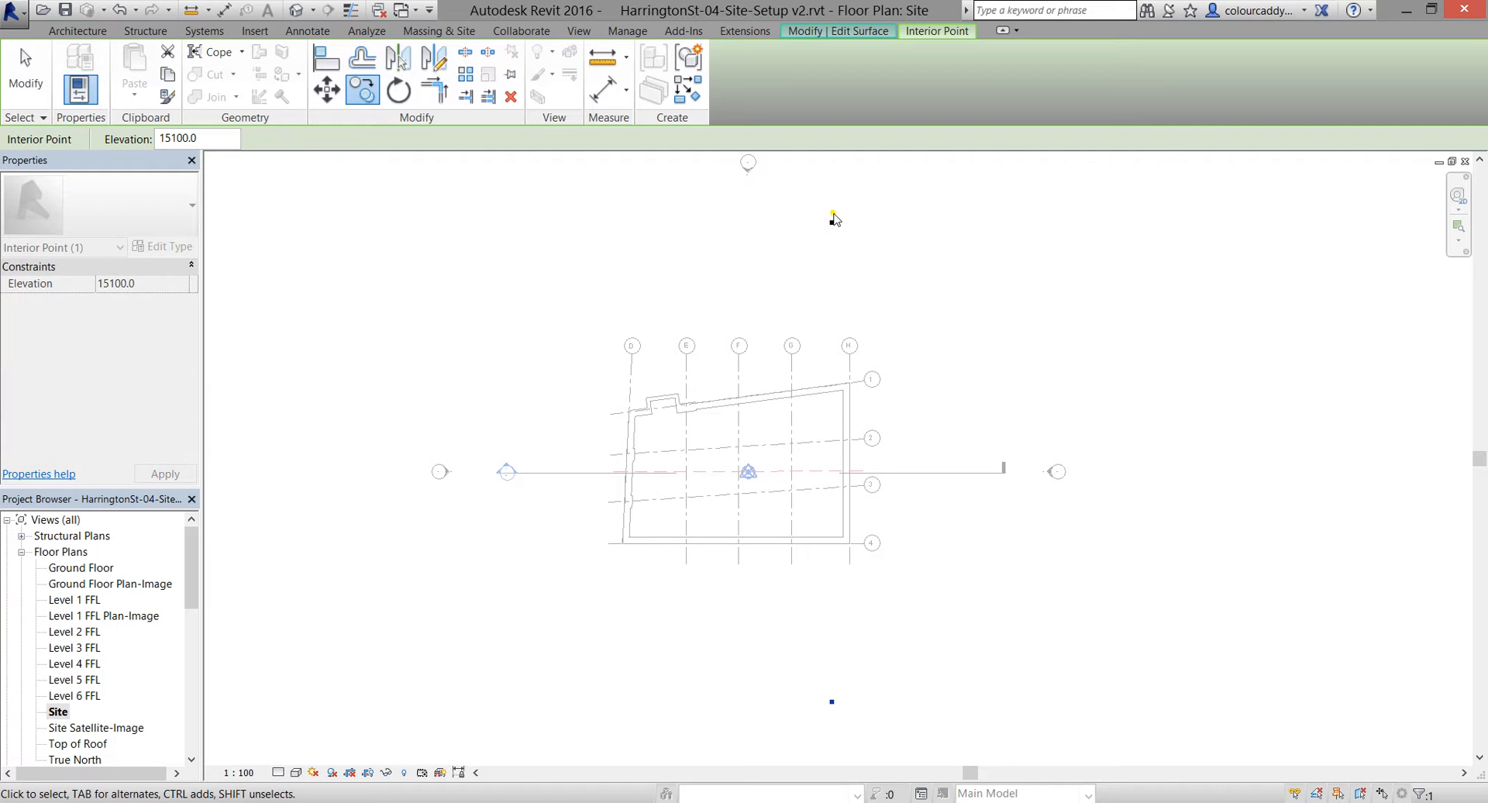
# Copy both surface points horizontally west by about 17900 mm, from the grid H wall to grid D
pyautogui.click(786, 206)
pyautogui.moveTo(809, 199); pyautogui.dragTo(860, 722)
pyautogui.moveTo(860, 726); pyautogui.dragTo(861, 726)
pyautogui.click(361, 90)
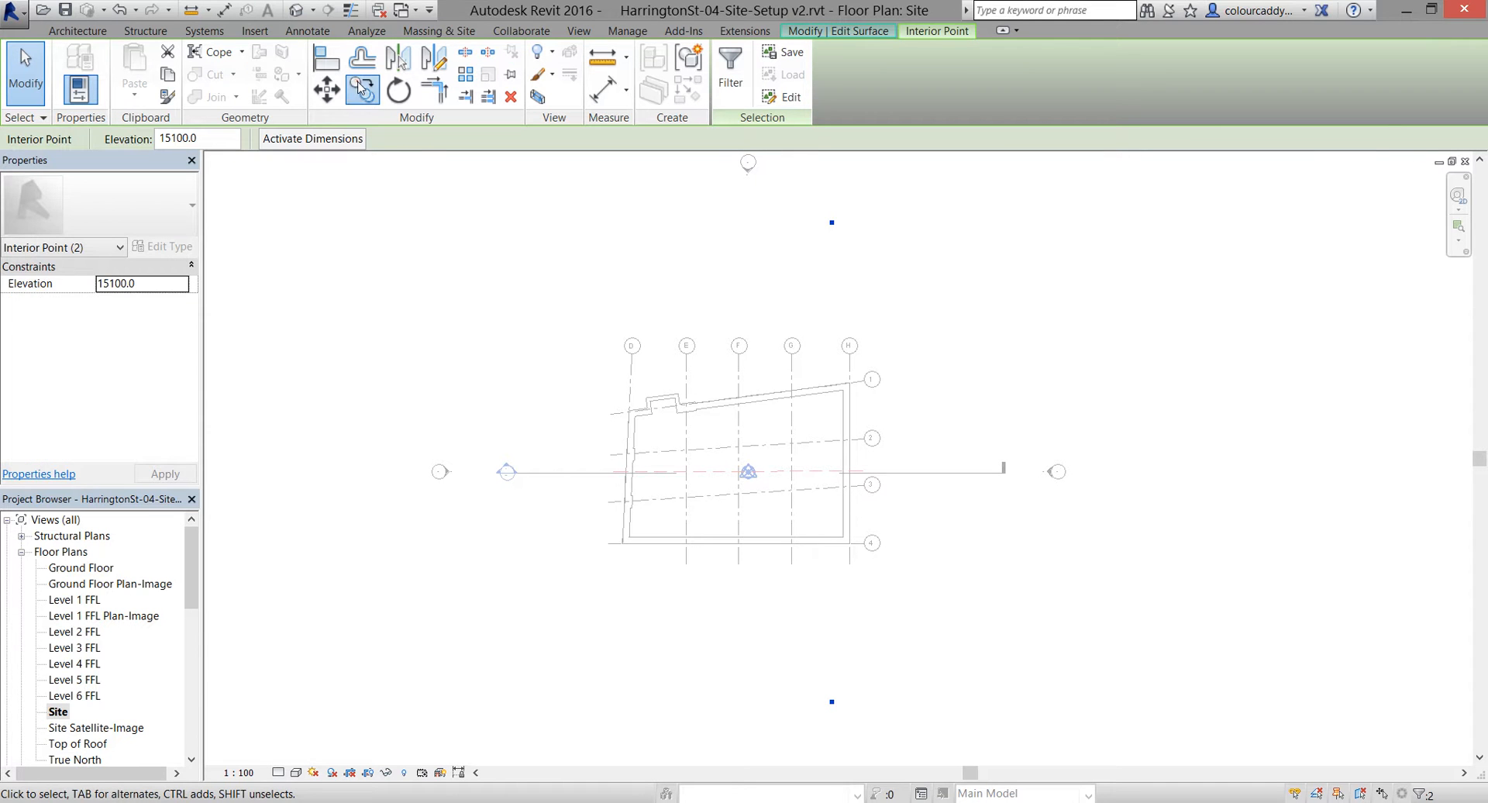
pyautogui.click(853, 406)
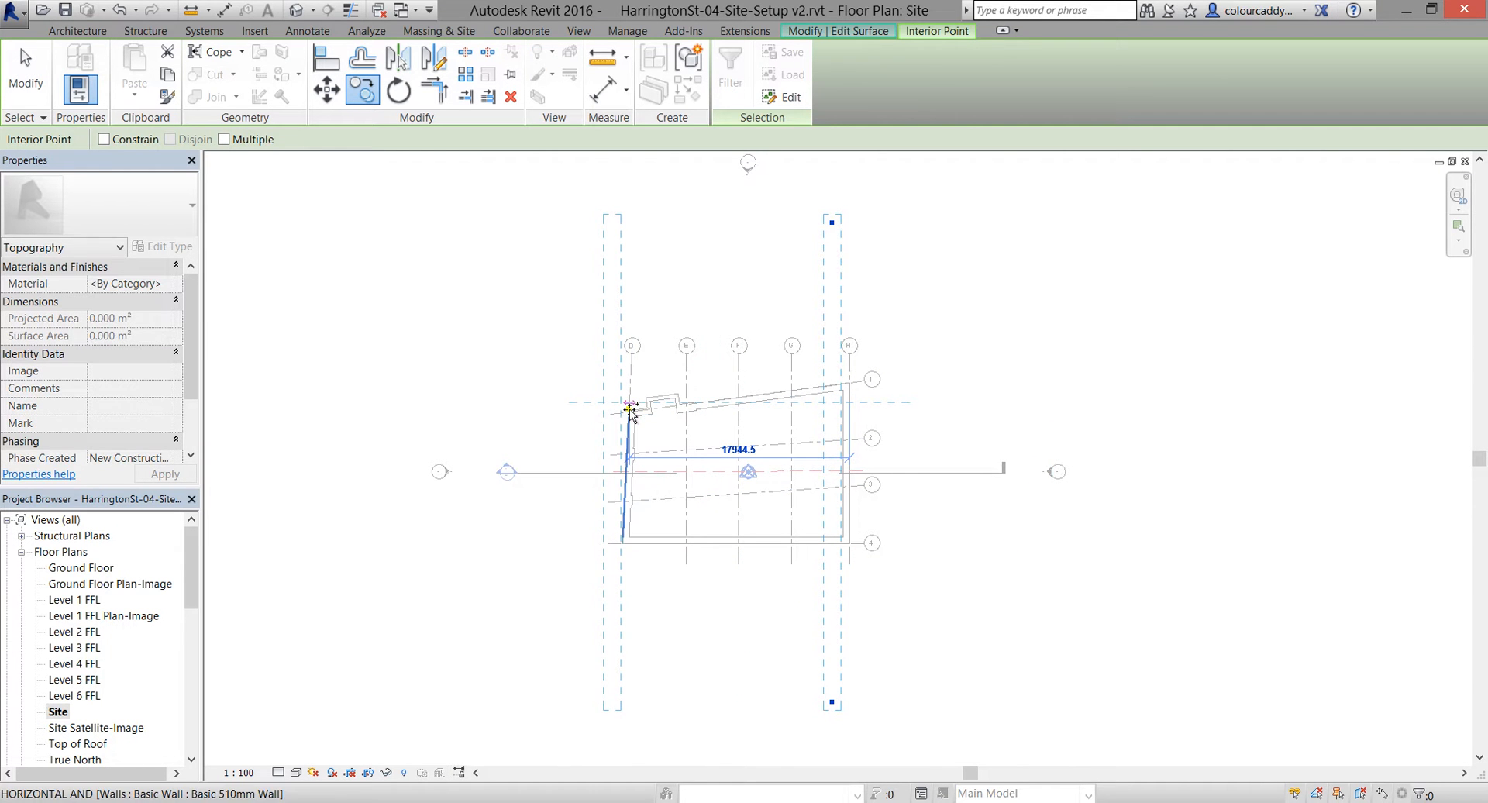
pyautogui.scroll(5, 633, 414)
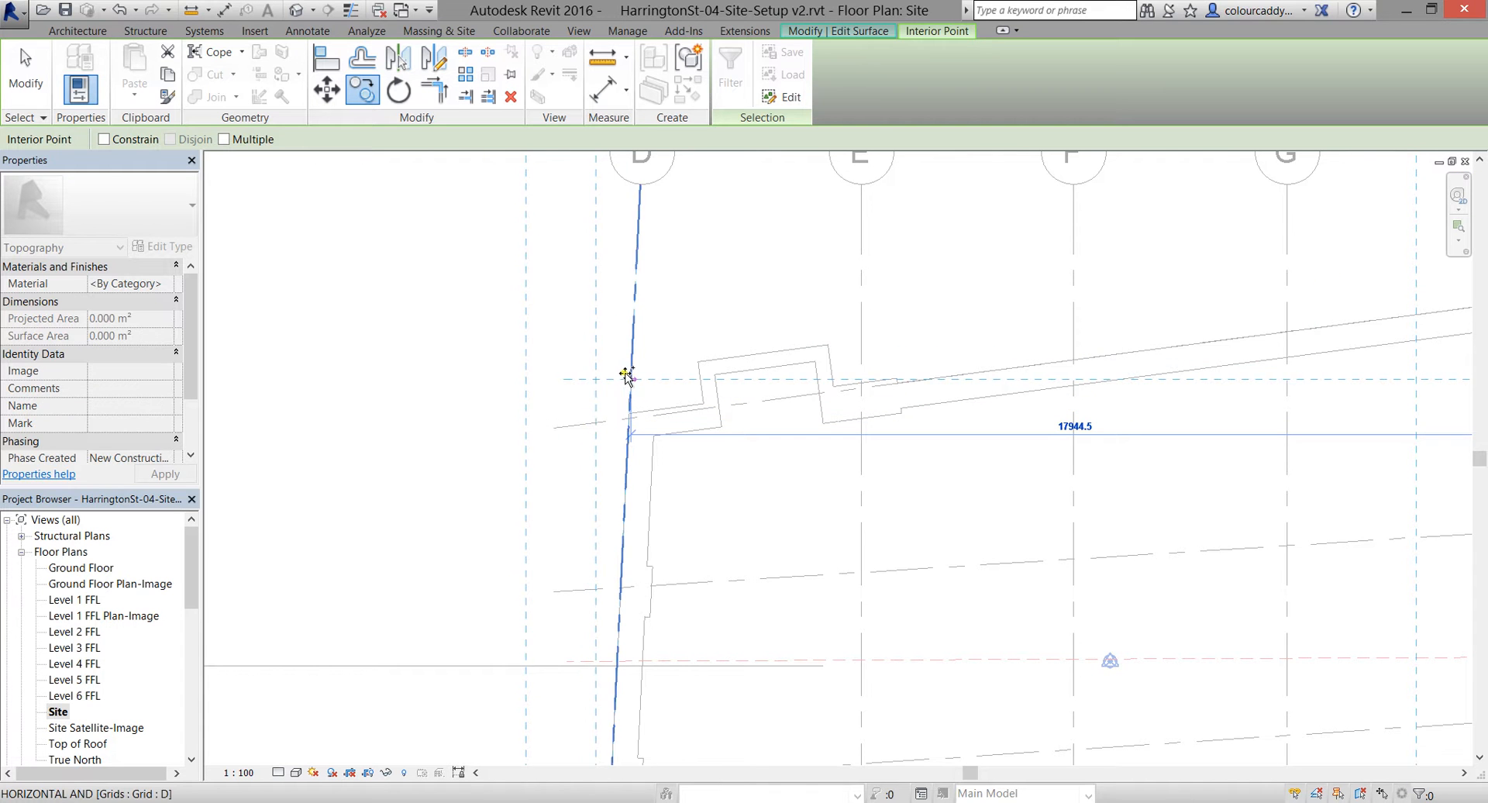
pyautogui.scroll(3, 626, 375)
pyautogui.scroll(3, 630, 378)
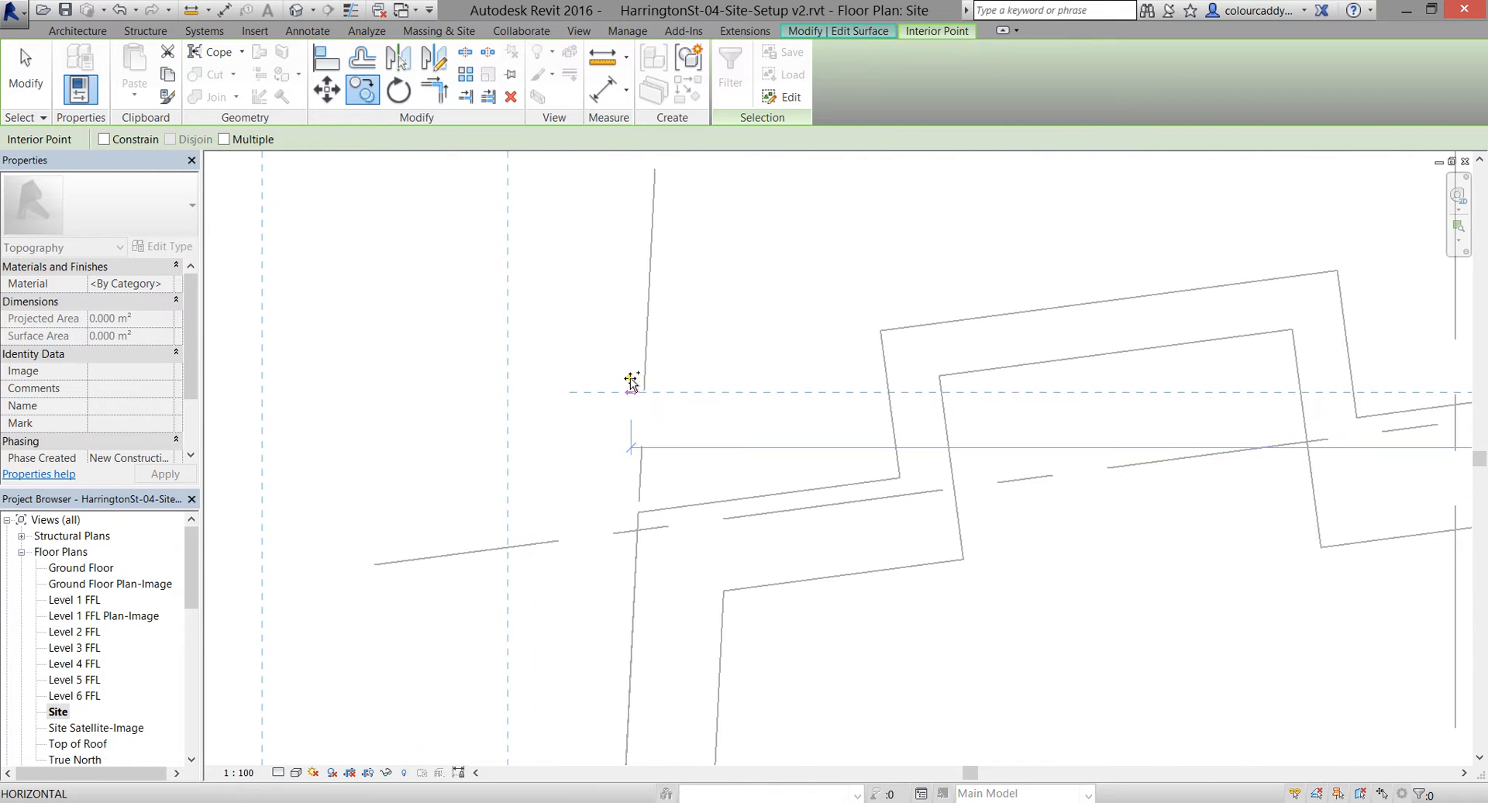
pyautogui.click(636, 382)
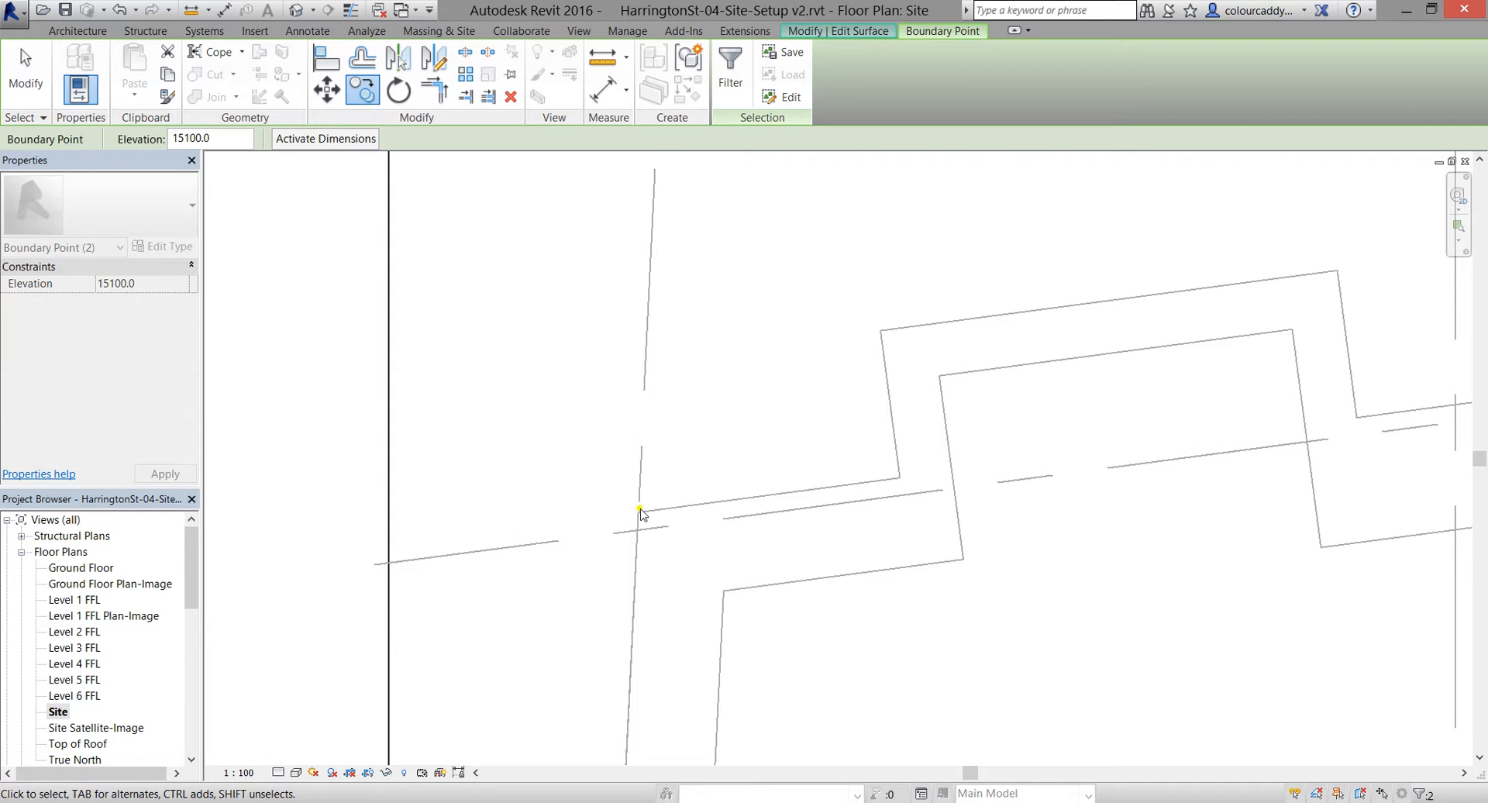
# Nudge the two western boundary points sideways until the surface edge meets the outline's corner near grids D and 1, and deselect them
pyautogui.scroll(-8, 635, 523)
pyautogui.scroll(3, 603, 419)
pyautogui.scroll(1, 603, 417)
pyautogui.press('Right')
pyautogui.press('Left')
pyautogui.press('Left')
pyautogui.scroll(3, 655, 606)
pyautogui.scroll(6, 617, 604)
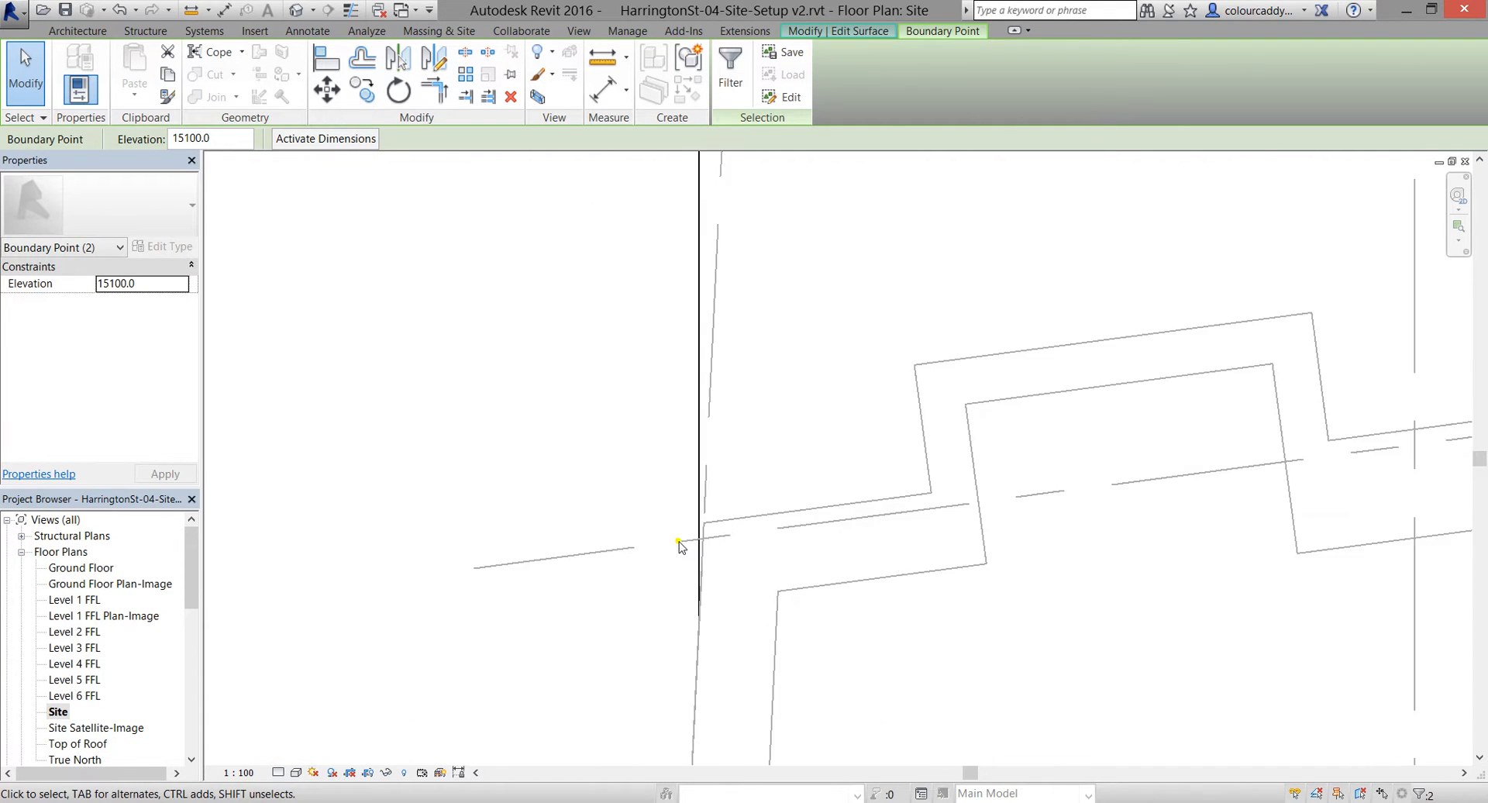
pyautogui.scroll(5, 682, 544)
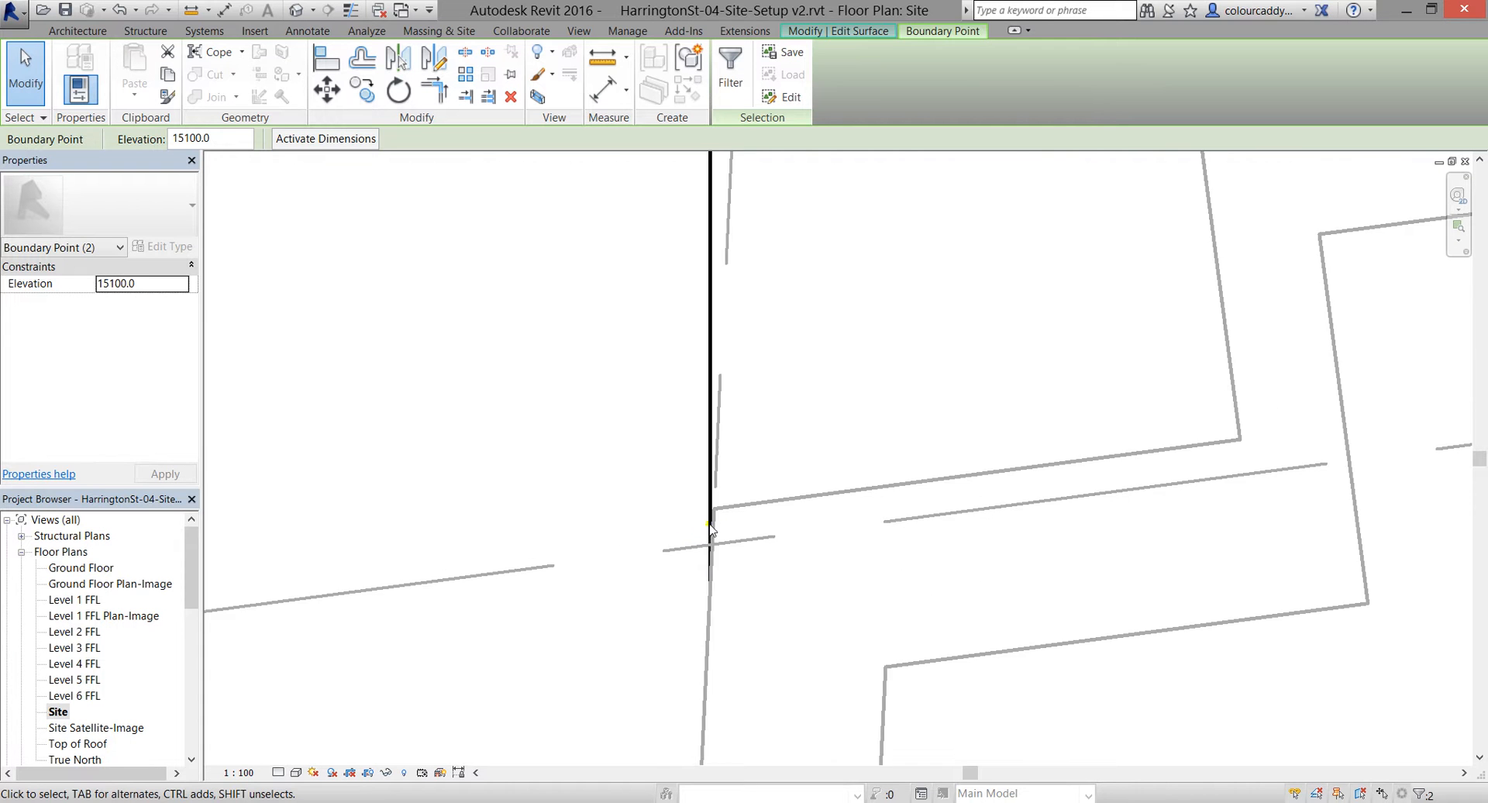
pyautogui.press('Right')
pyautogui.press('Right')
pyautogui.scroll(-6, 721, 480)
pyautogui.scroll(-6, 720, 479)
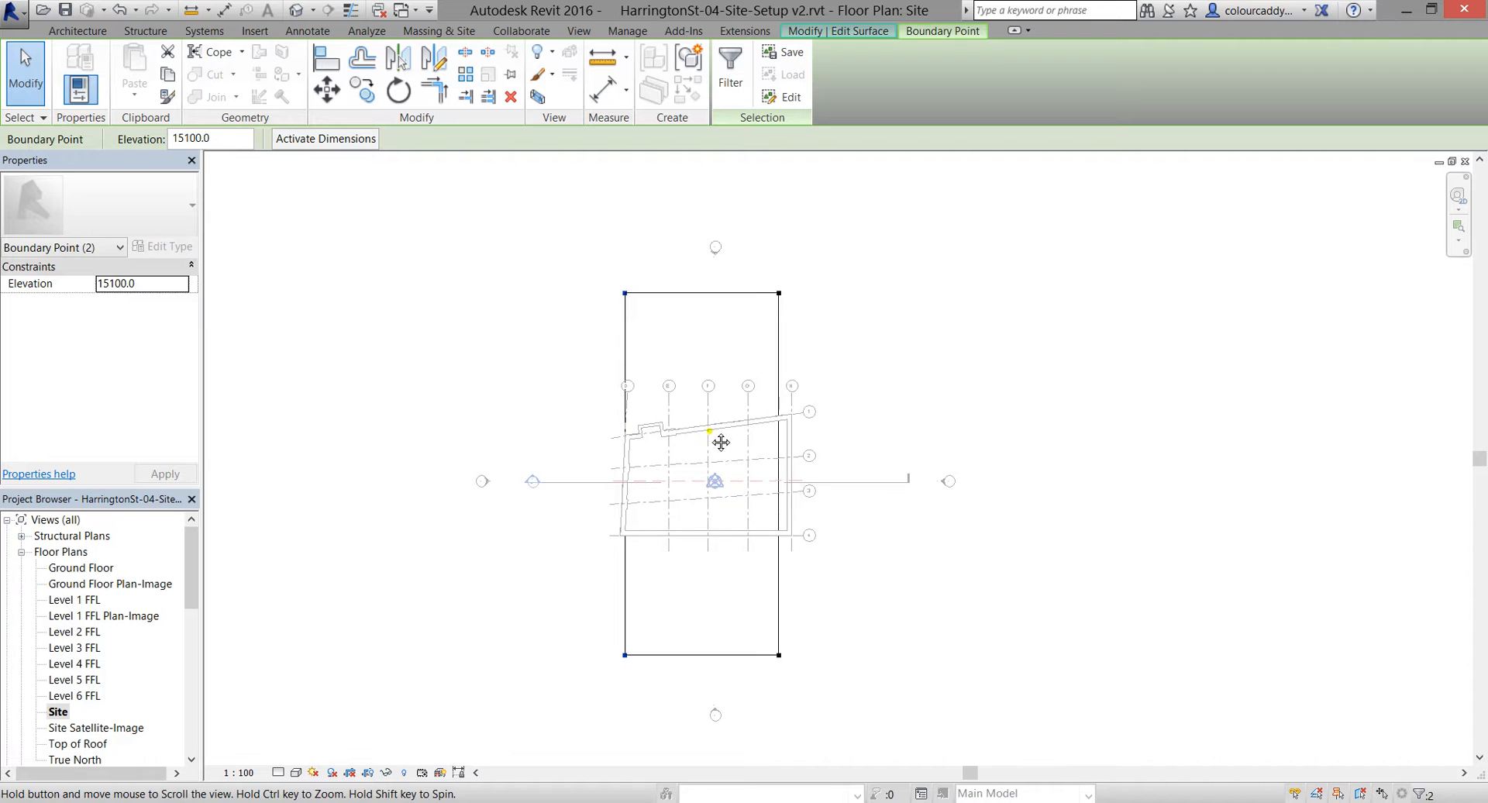
pyautogui.click(541, 360)
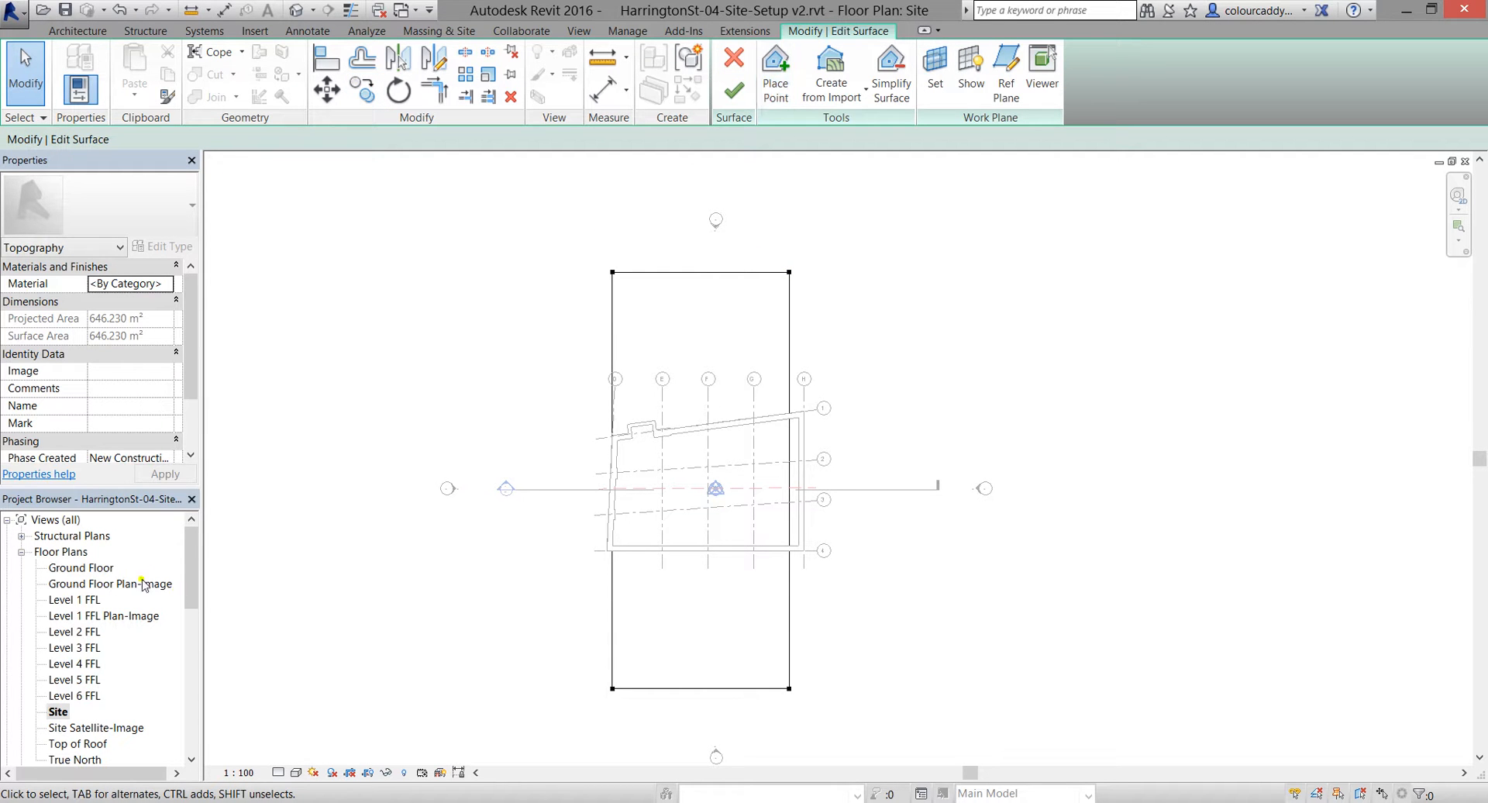
# Open the North elevation in Revit and switch to AutoCAD to consult the Essex Street elevation's ground levels
pyautogui.scroll(-10, 176, 651)
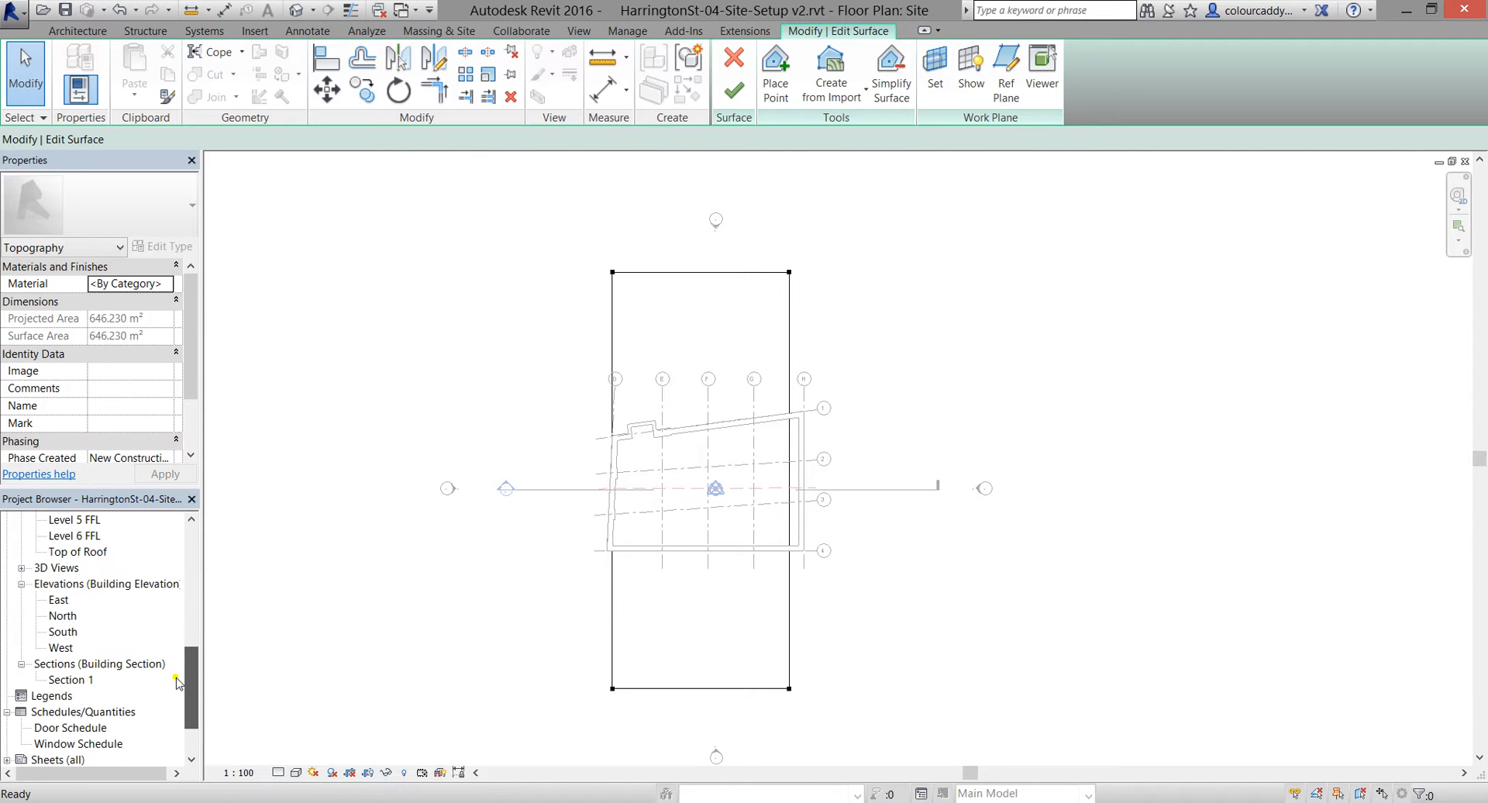
pyautogui.doubleClick(63, 615)
pyautogui.scroll(-4, 665, 495)
pyautogui.moveTo(673, 494); pyautogui.dragTo(920, 506, button='middle')
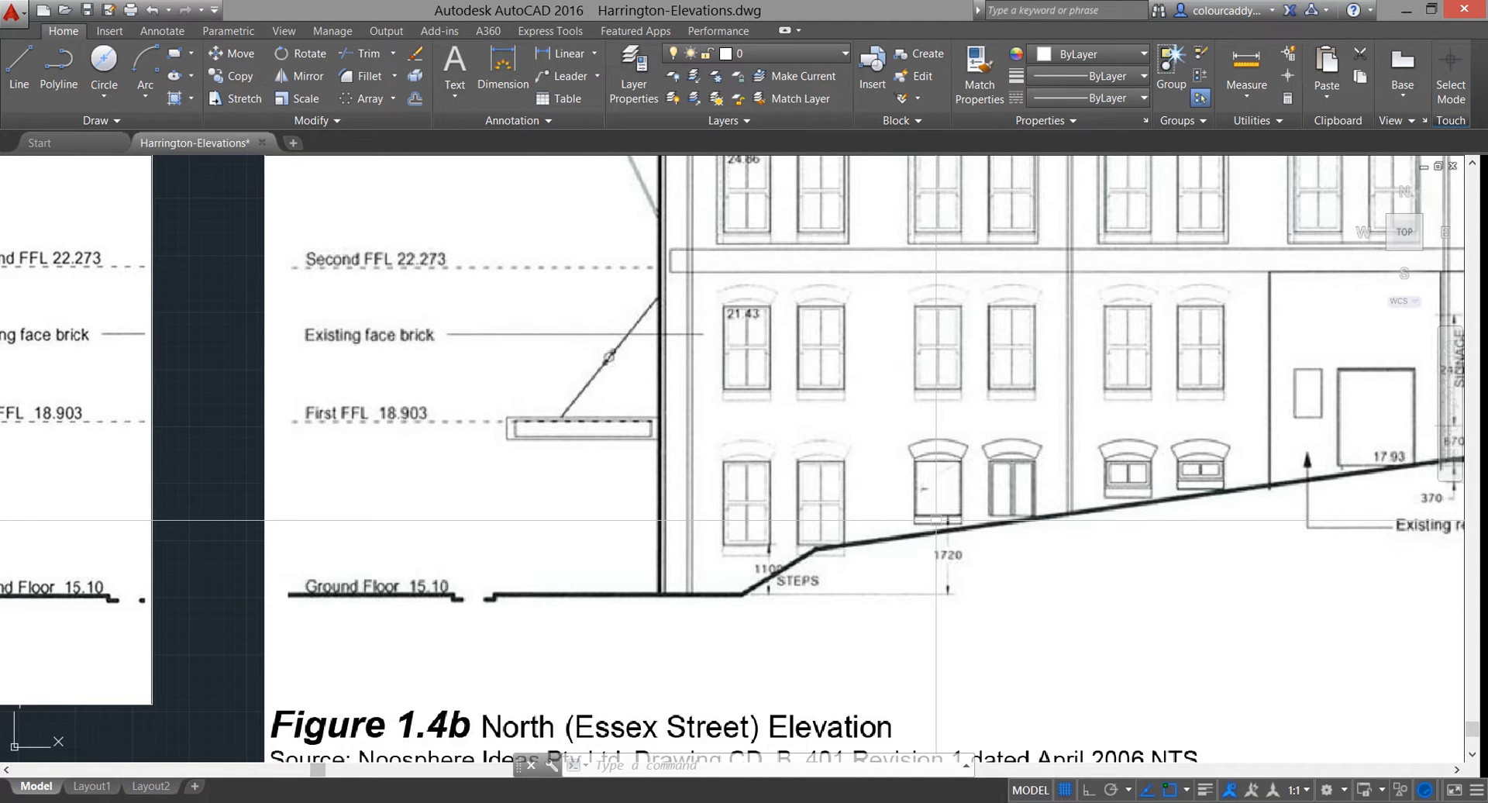
# Measure the vertical height from the sloping ground line at the building's uphill corner down to the ground floor line on the Essex Street elevation
pyautogui.scroll(-2, 1004, 516)
pyautogui.moveTo(1103, 516); pyautogui.dragTo(741, 581, button='middle')
pyautogui.scroll(2, 775, 576)
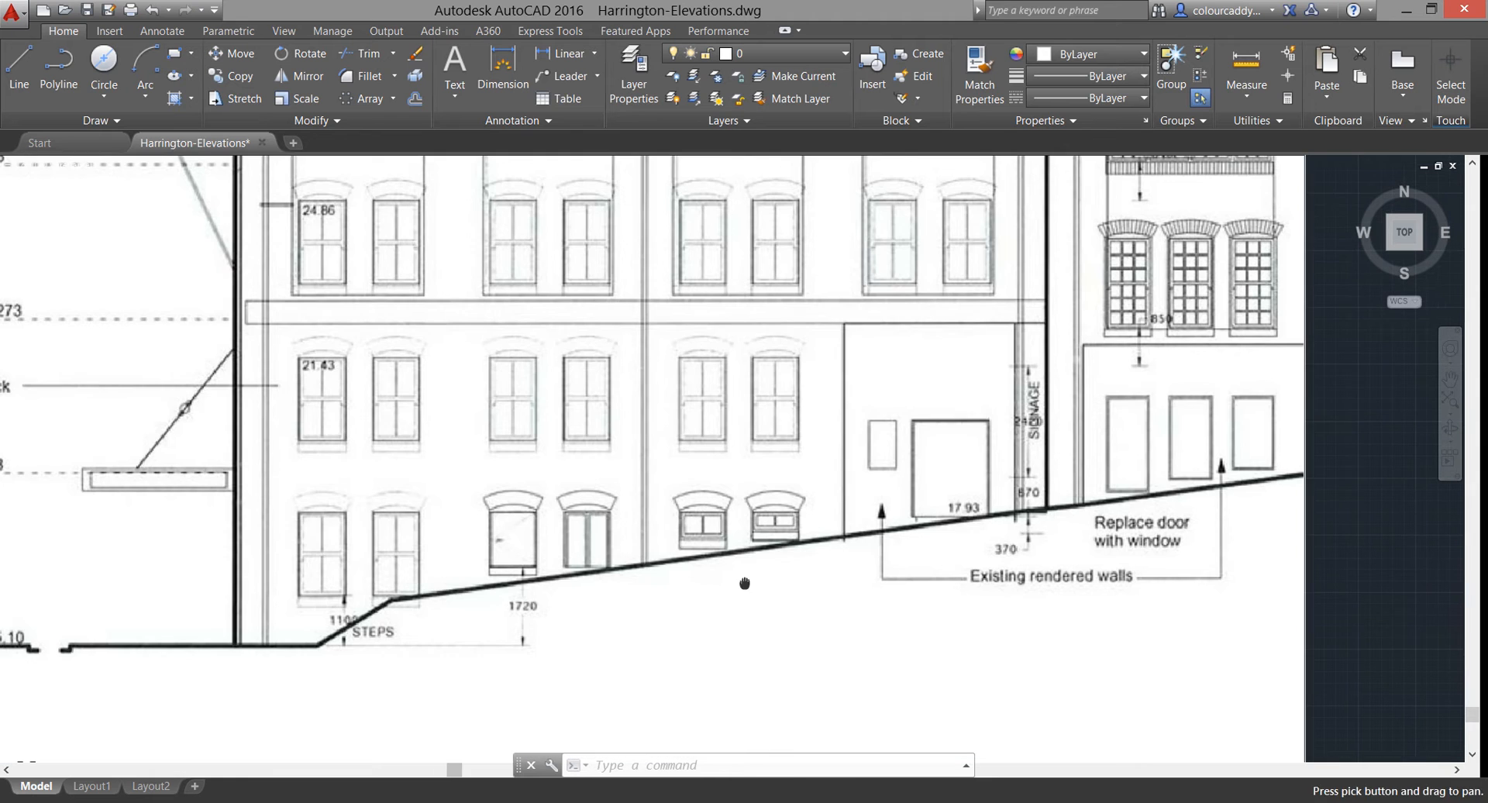
pyautogui.click(1239, 61)
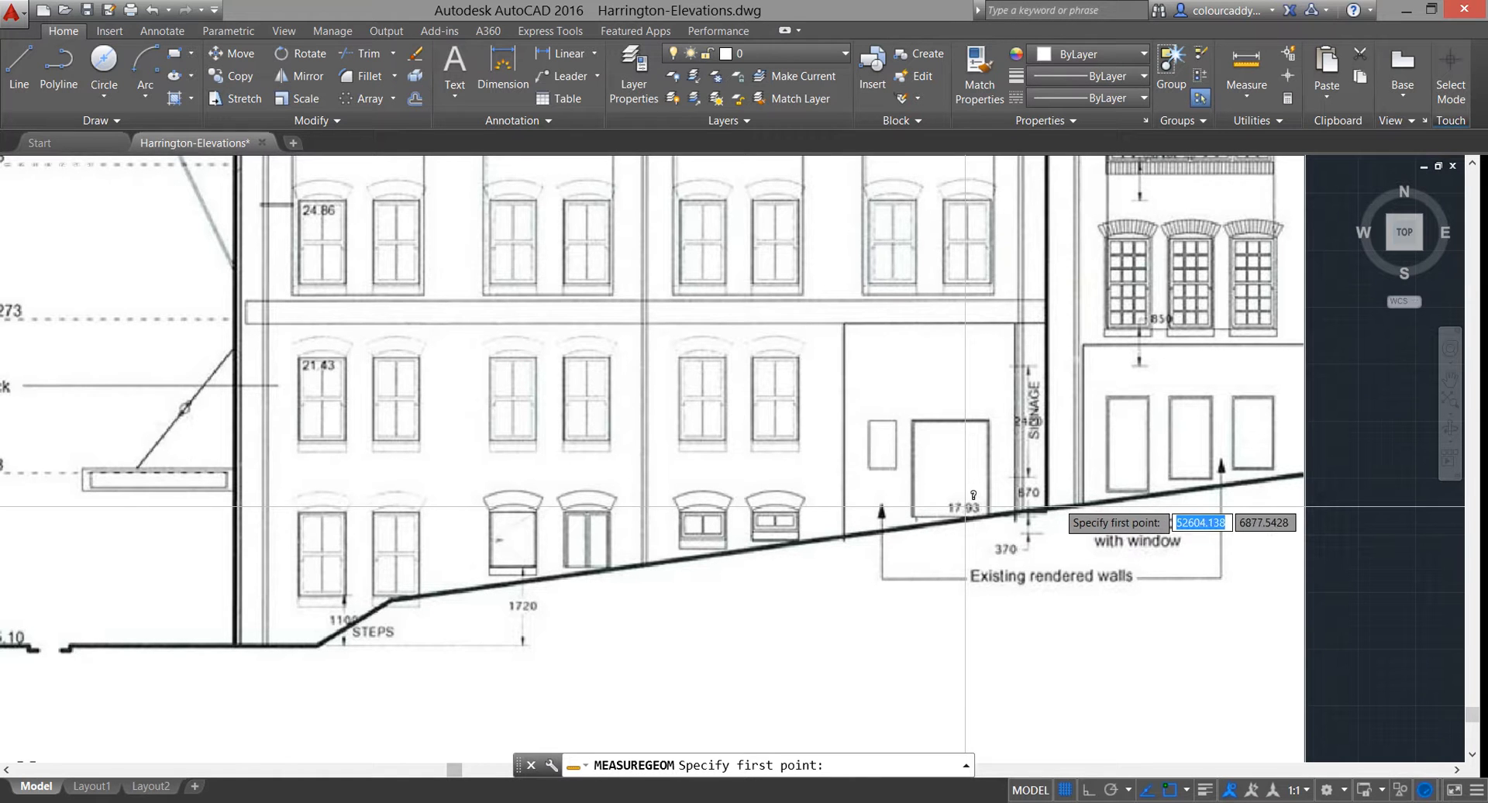
pyautogui.click(1049, 509)
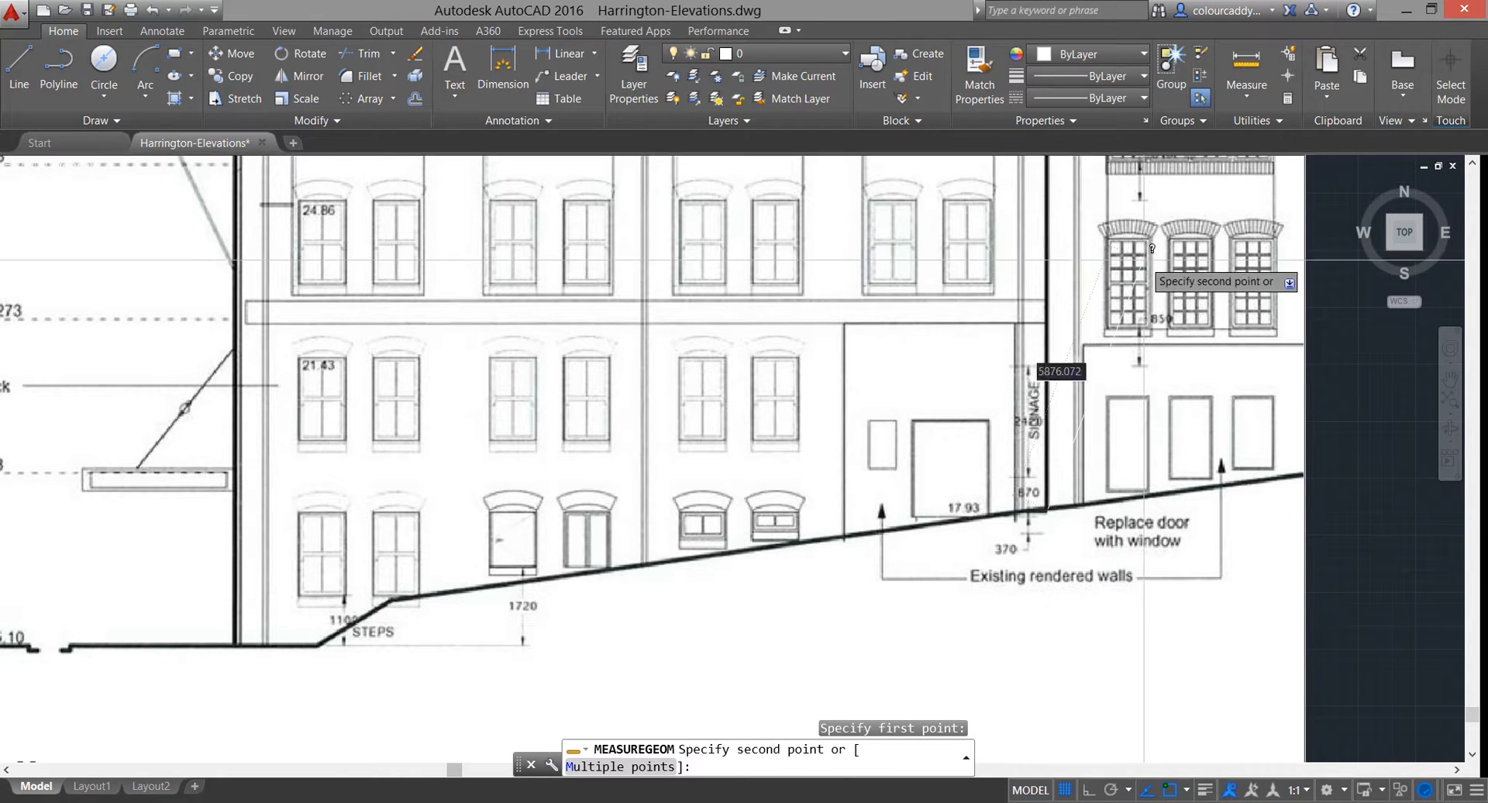
pyautogui.press('F8')
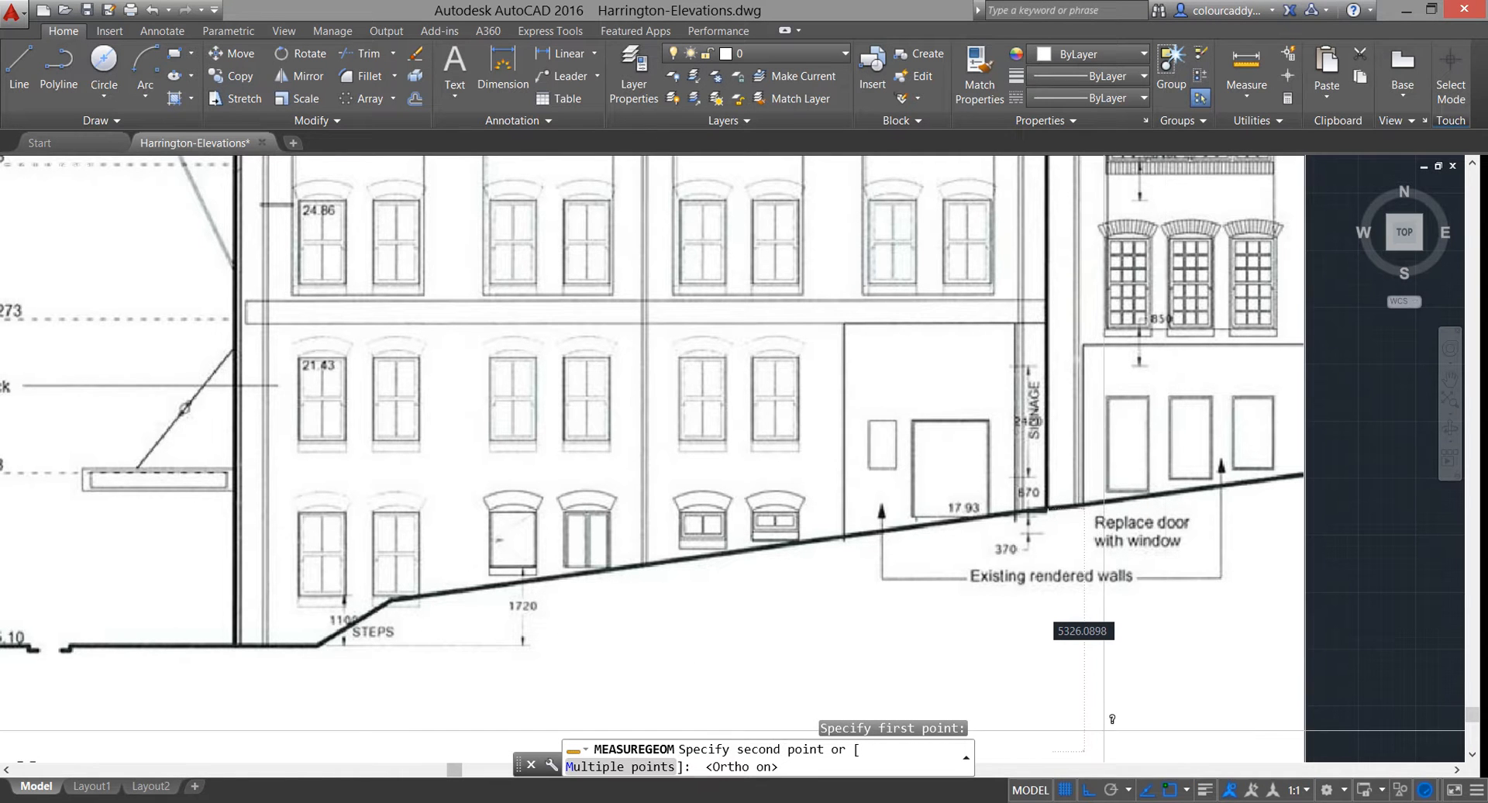
pyautogui.click(1114, 645)
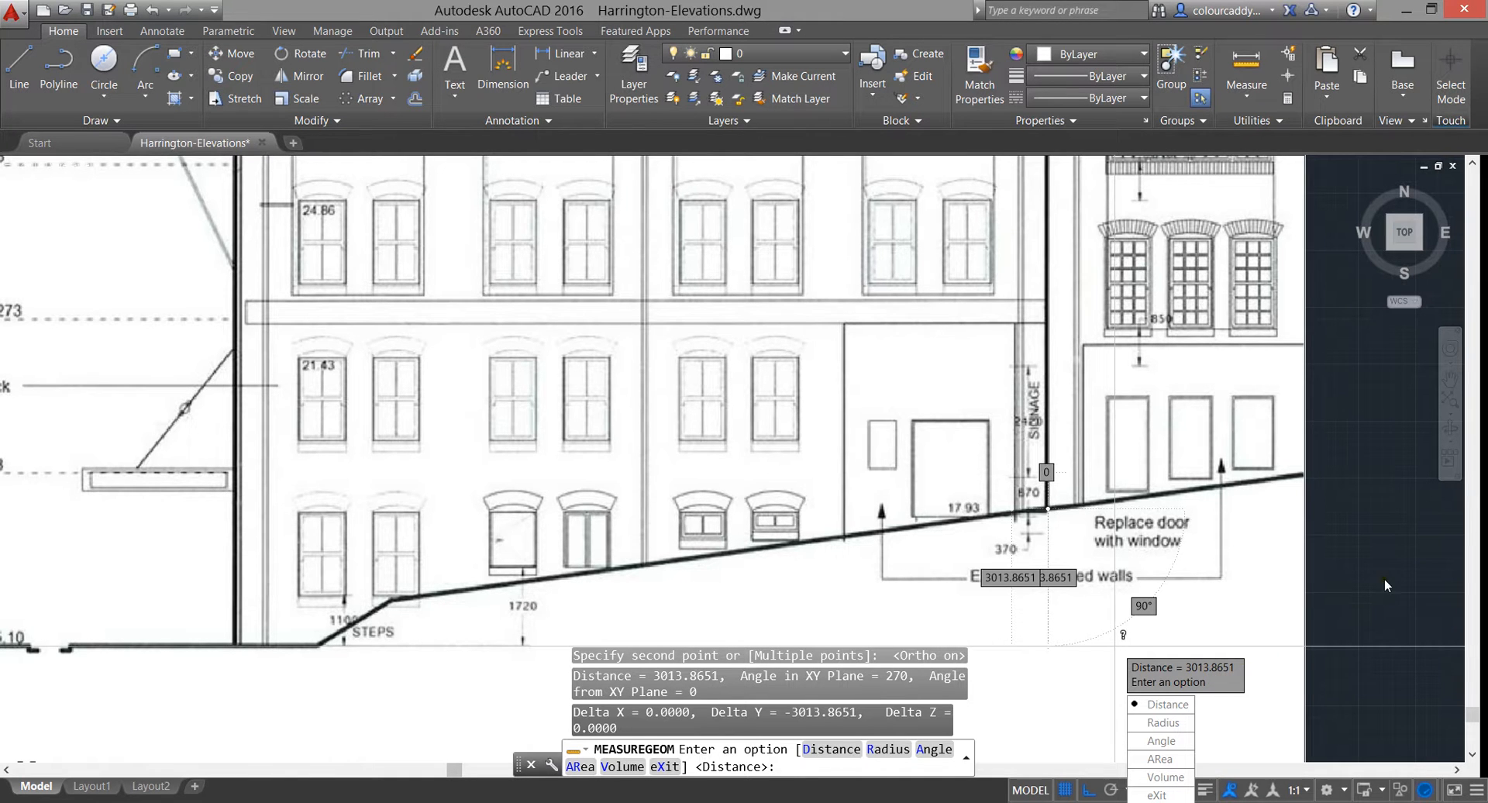
pyautogui.press('Escape')
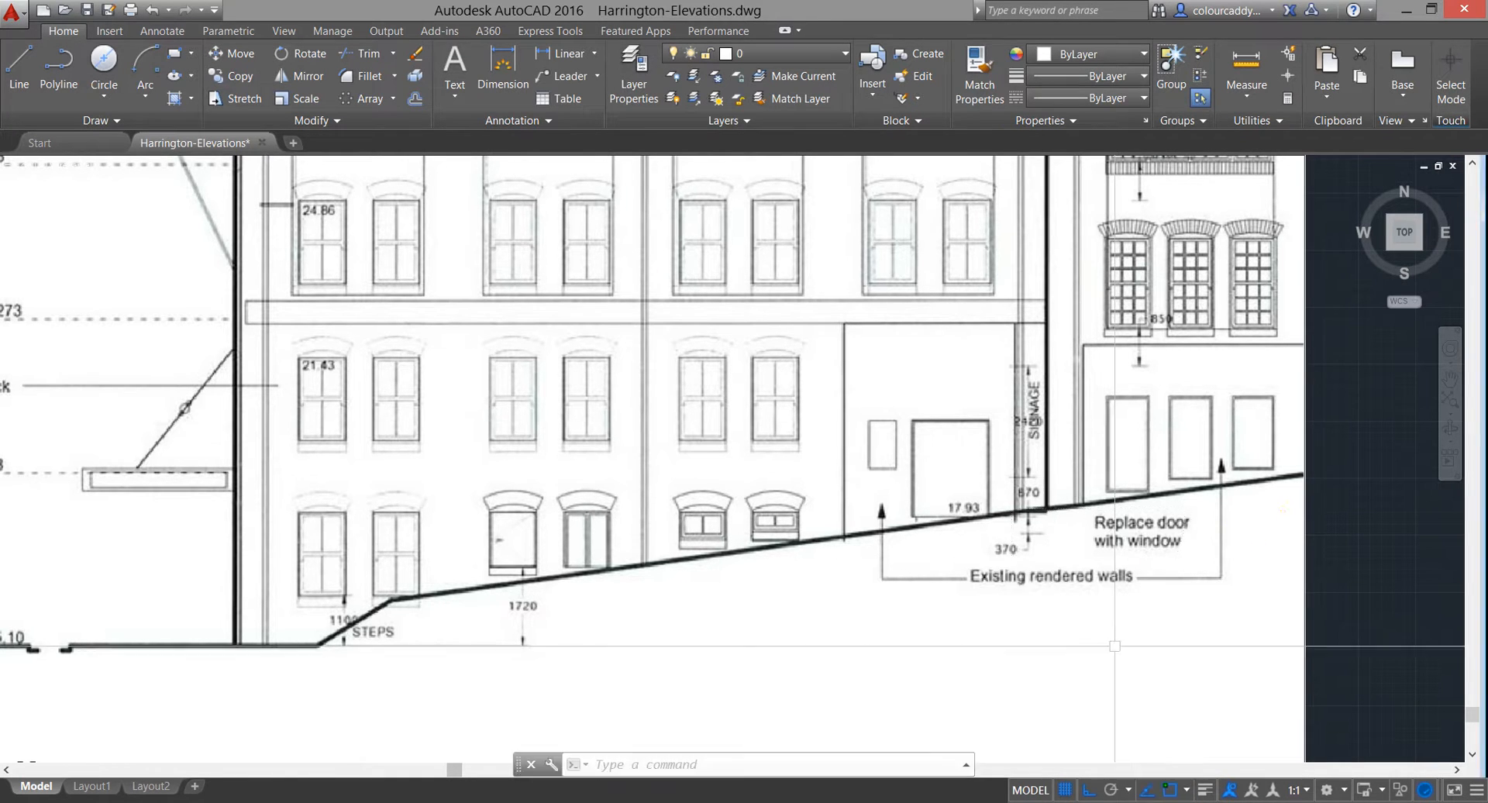
# Switch to Revit, raise the boundary points at the uphill end of the surface by 3000 mm in the North elevation, and deselect them
pyautogui.hotkey('alt', 'Tab')
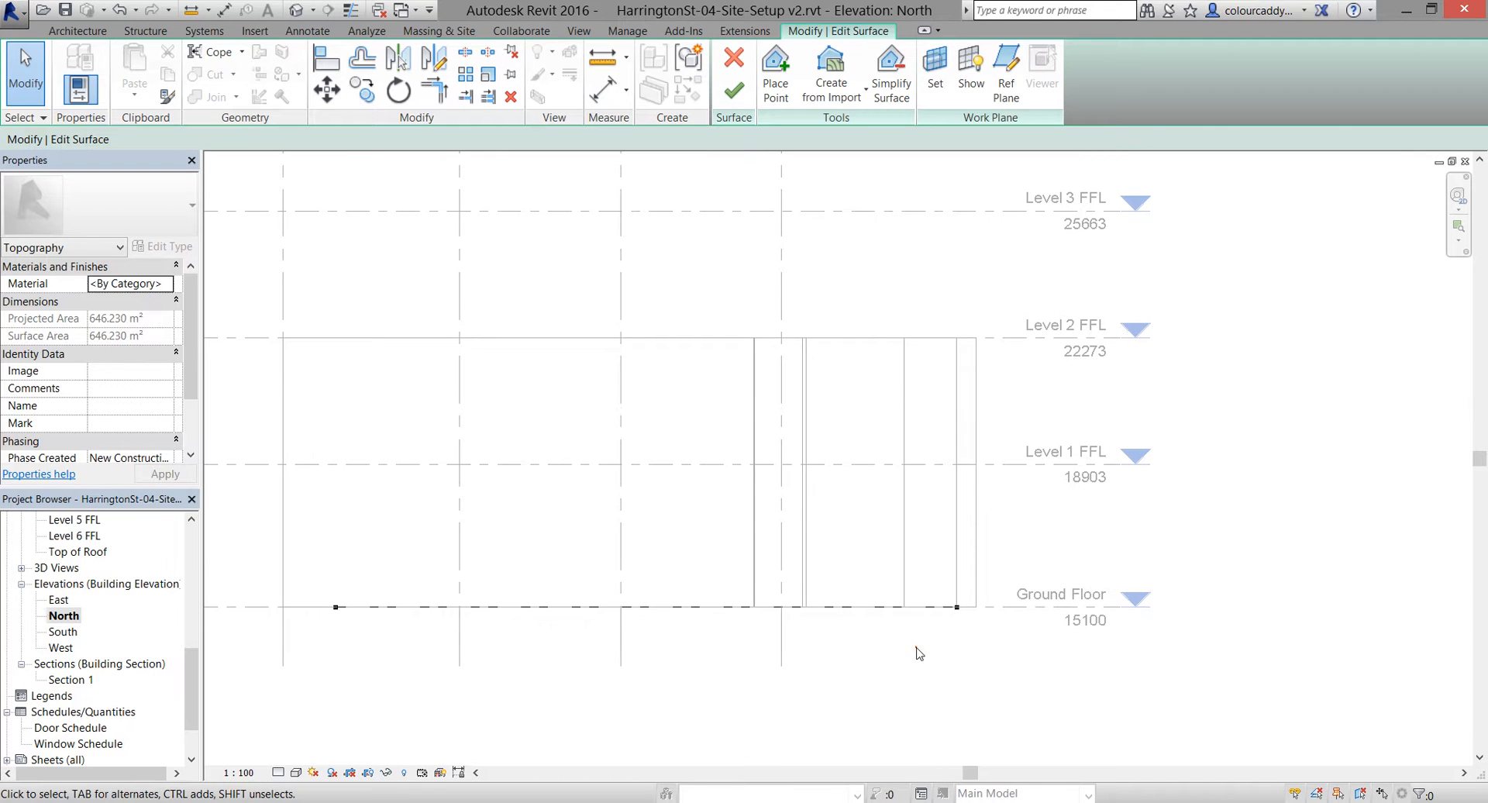
pyautogui.moveTo(924, 650); pyautogui.dragTo(1018, 542)
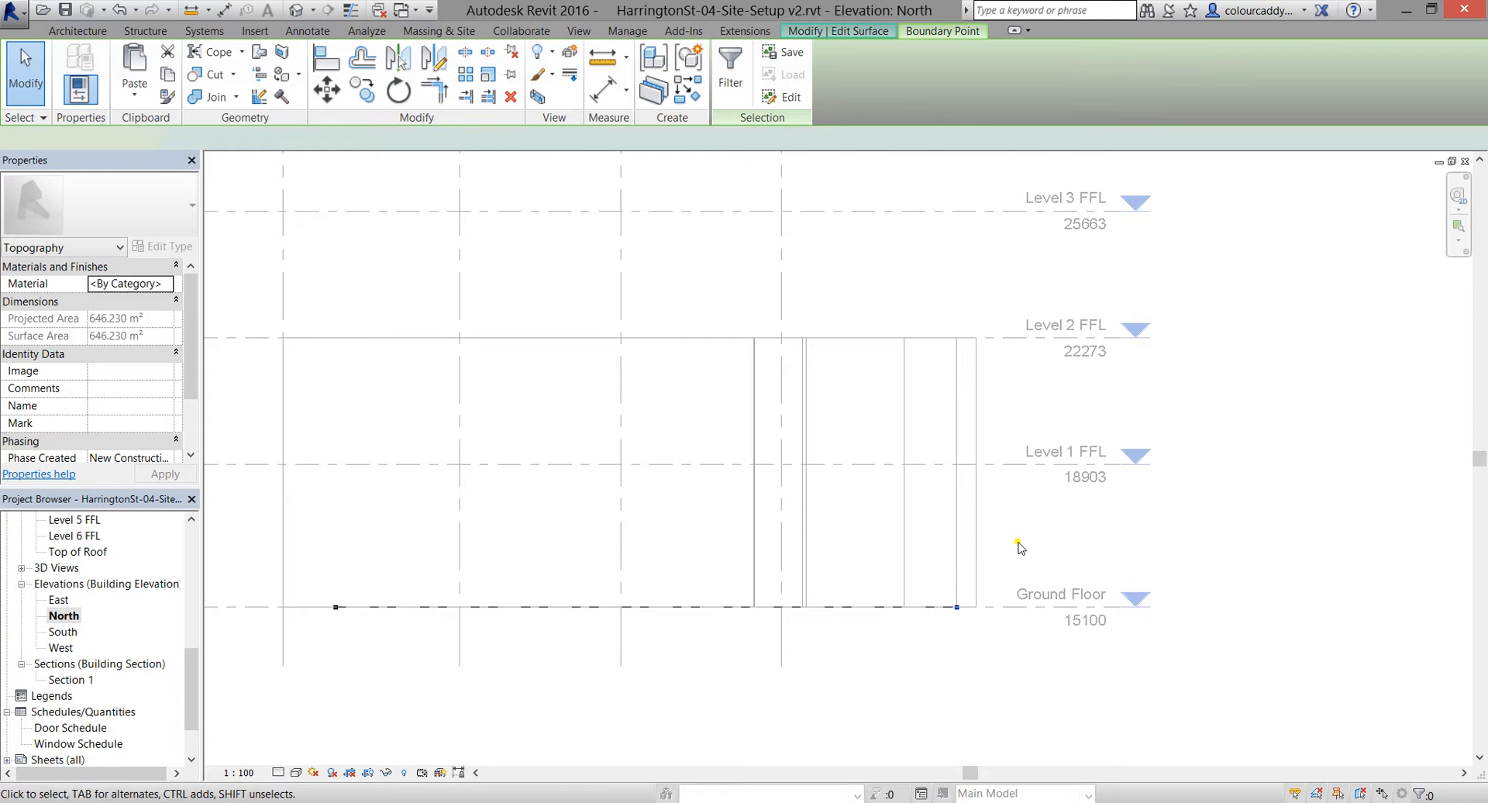
pyautogui.click(327, 86)
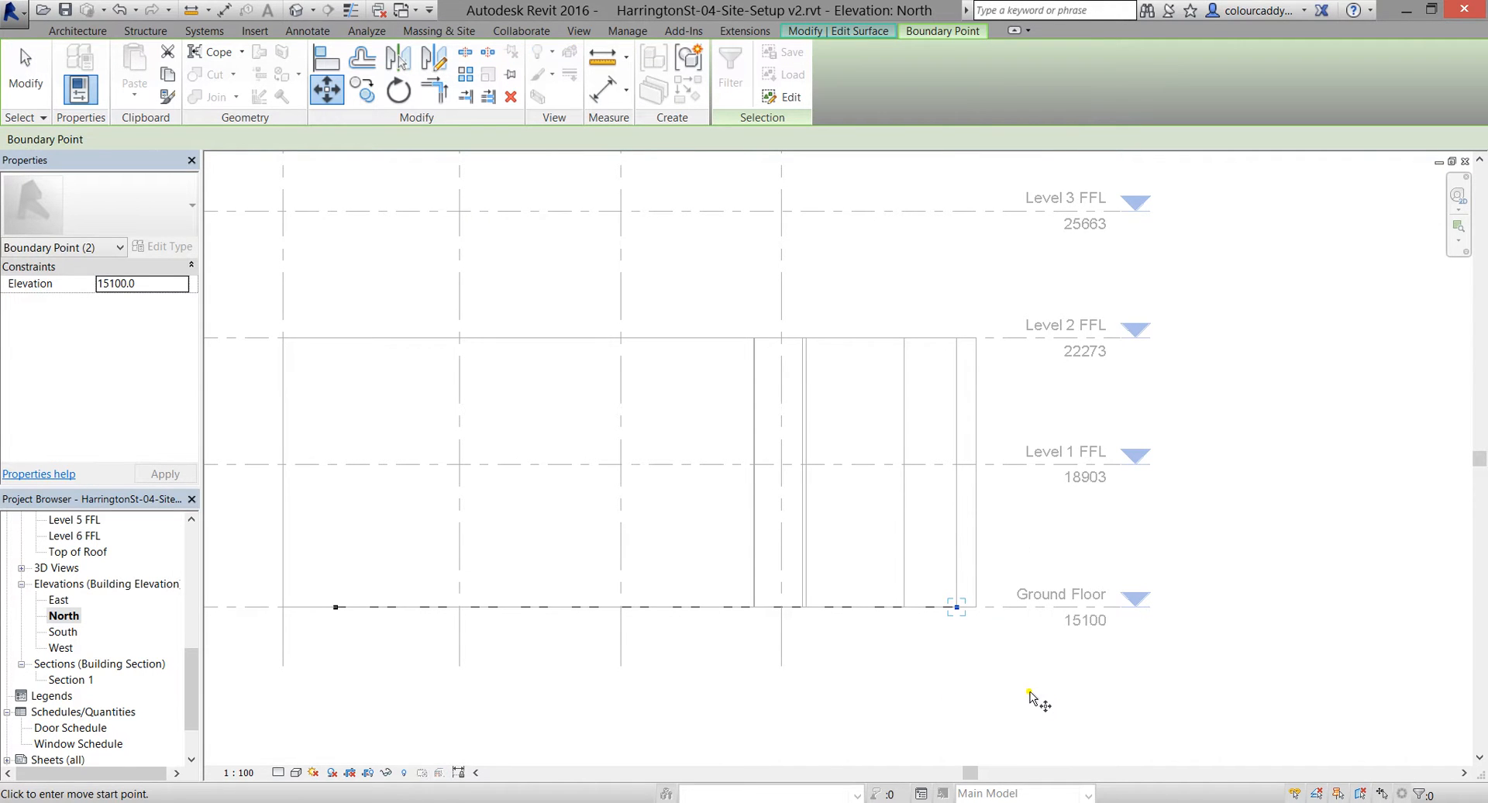
pyautogui.click(1029, 691)
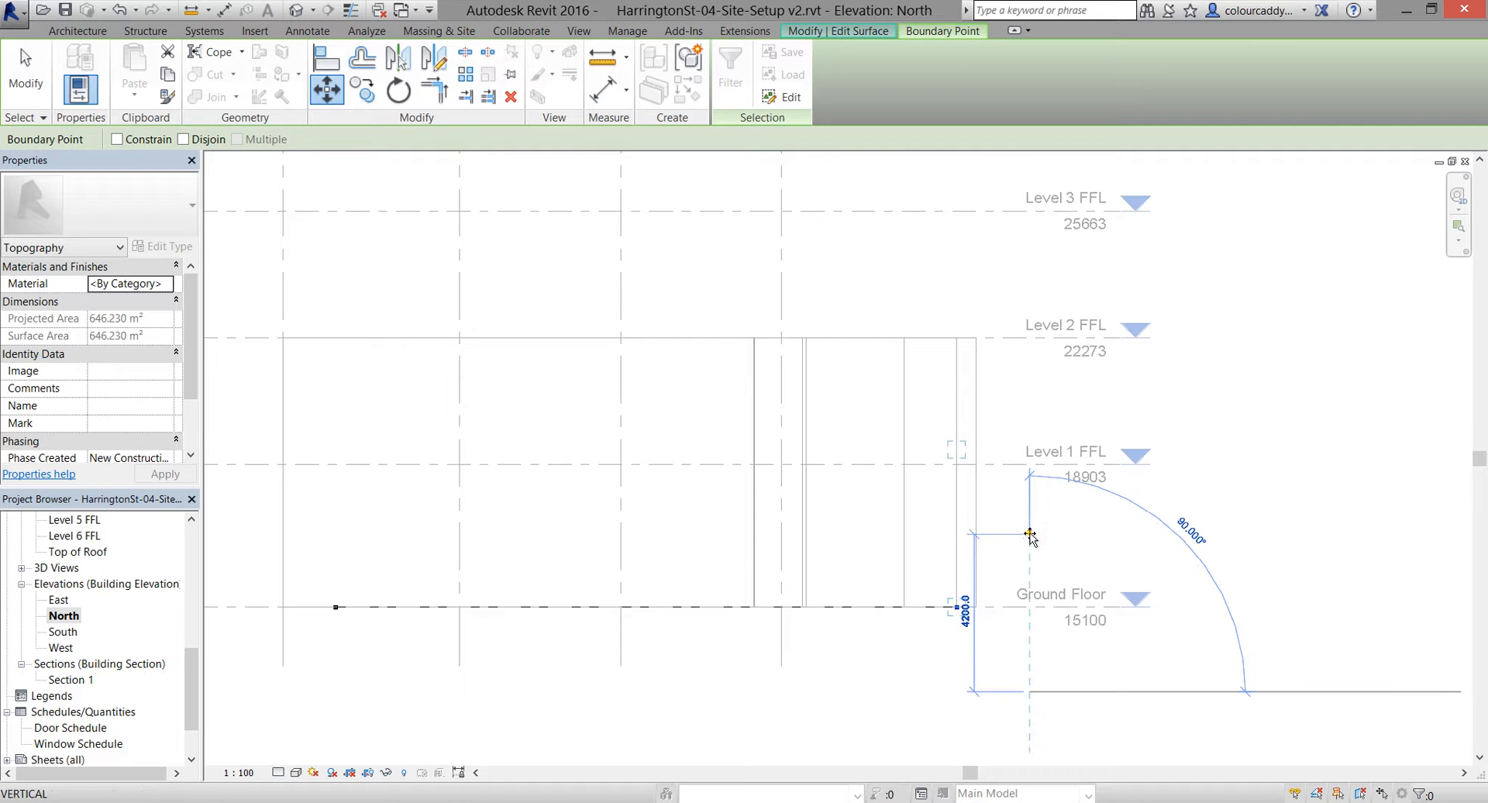
pyautogui.write('3')
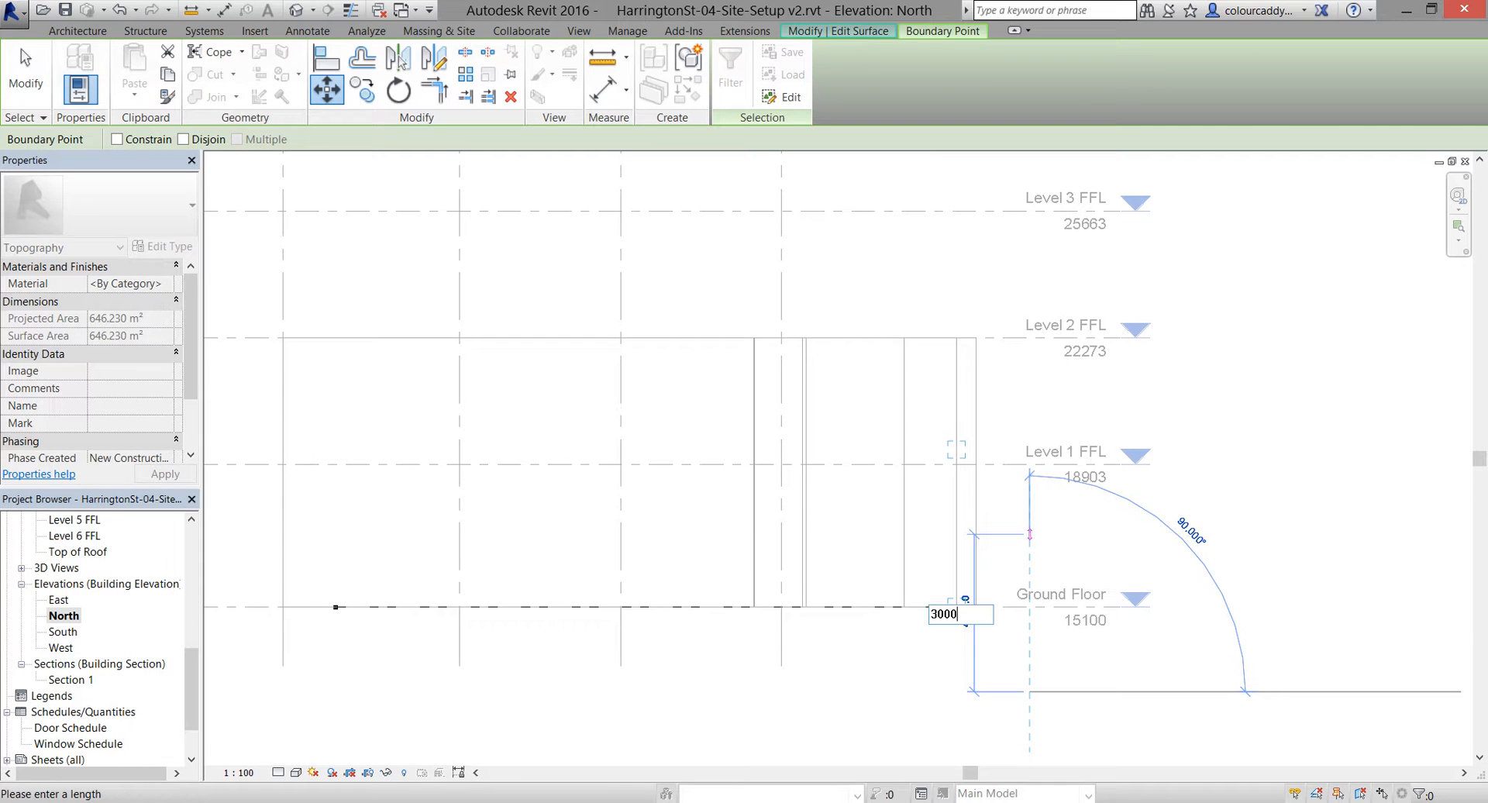
pyautogui.write('000')
pyautogui.press('Return')
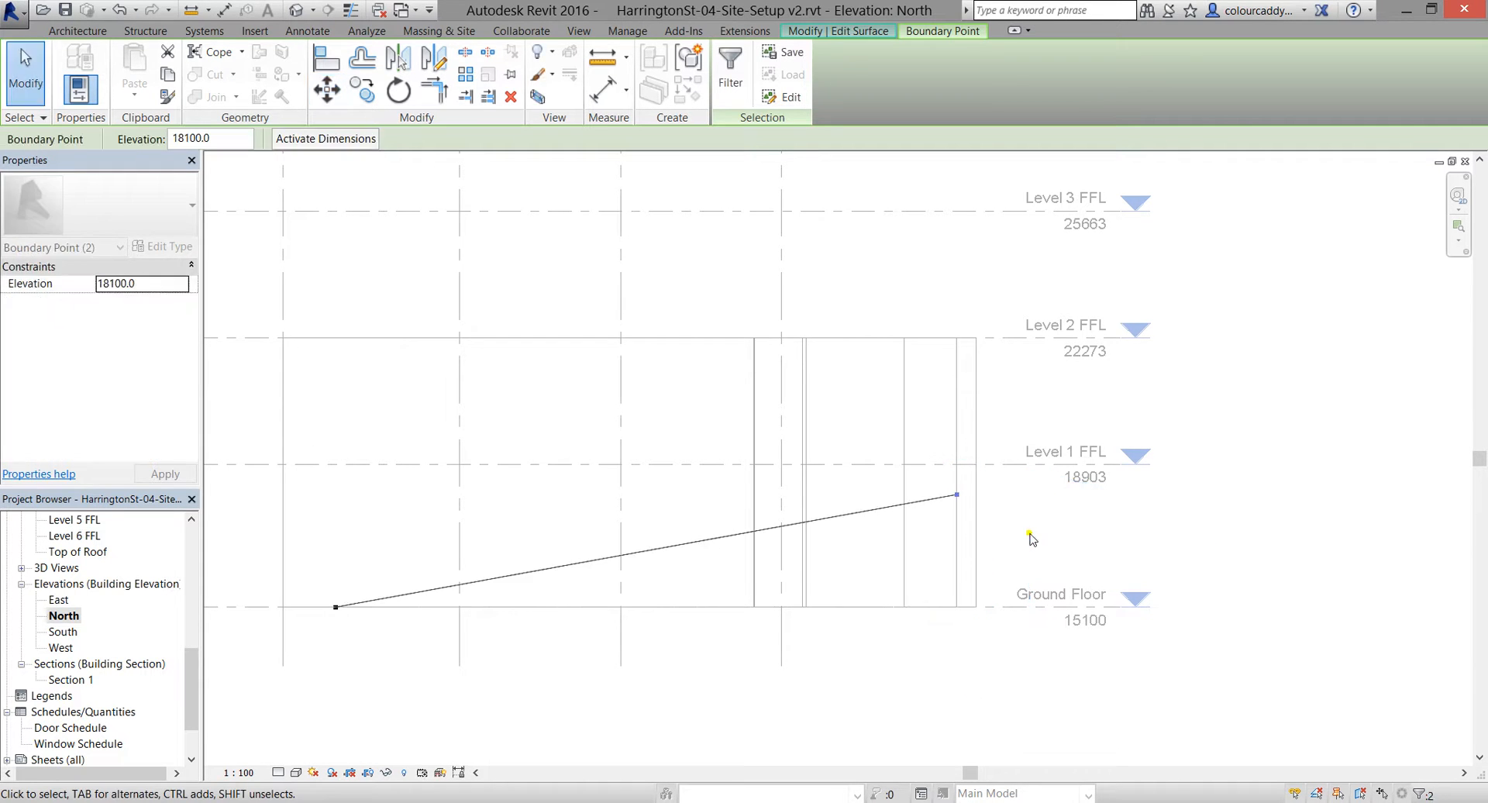
pyautogui.click(1032, 539)
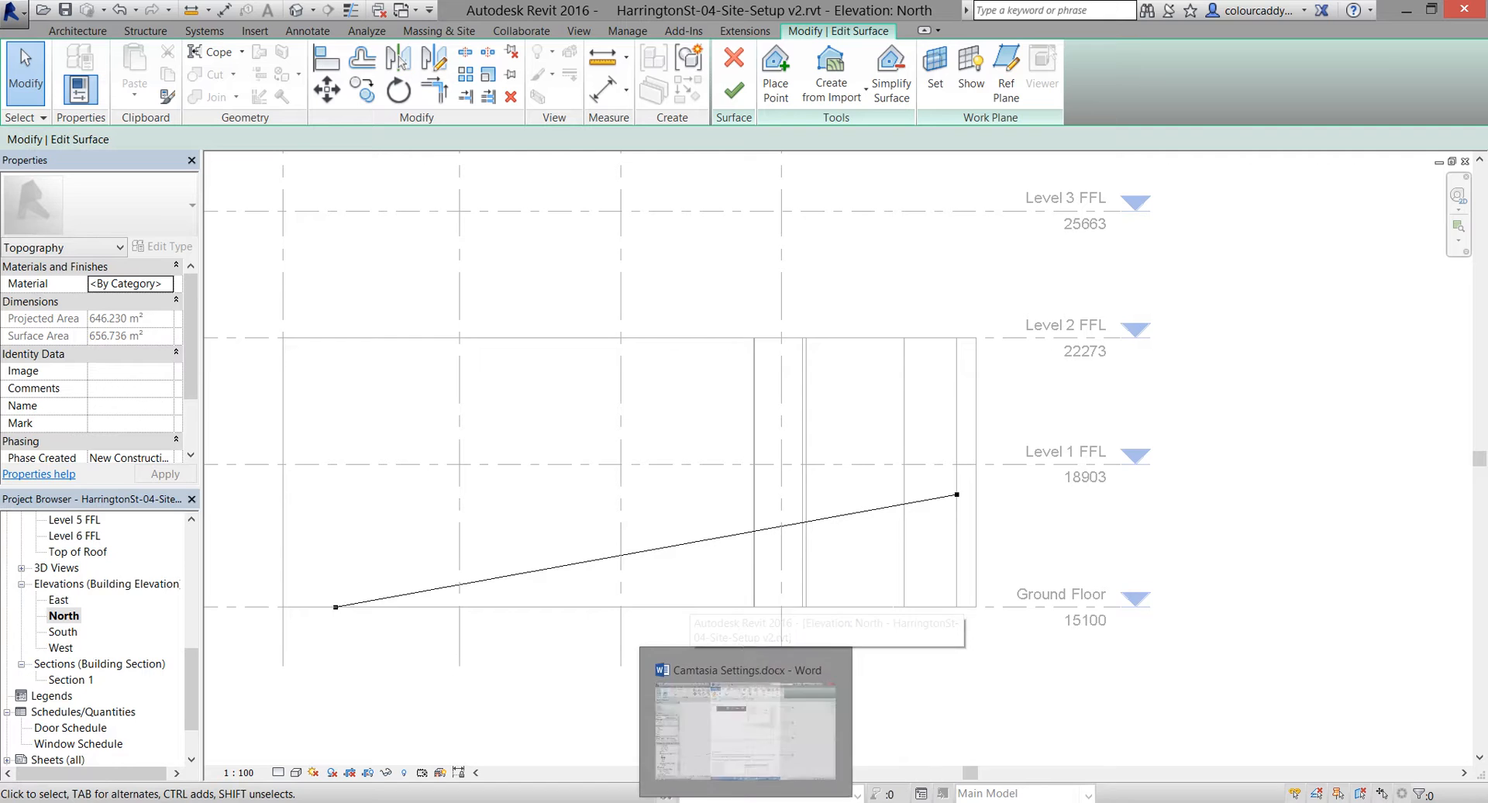
# Consult the ground line in AutoCAD, return to Revit, and copy the two downhill boundary points 7300 mm horizontally outward, beyond the building
pyautogui.click(637, 801)
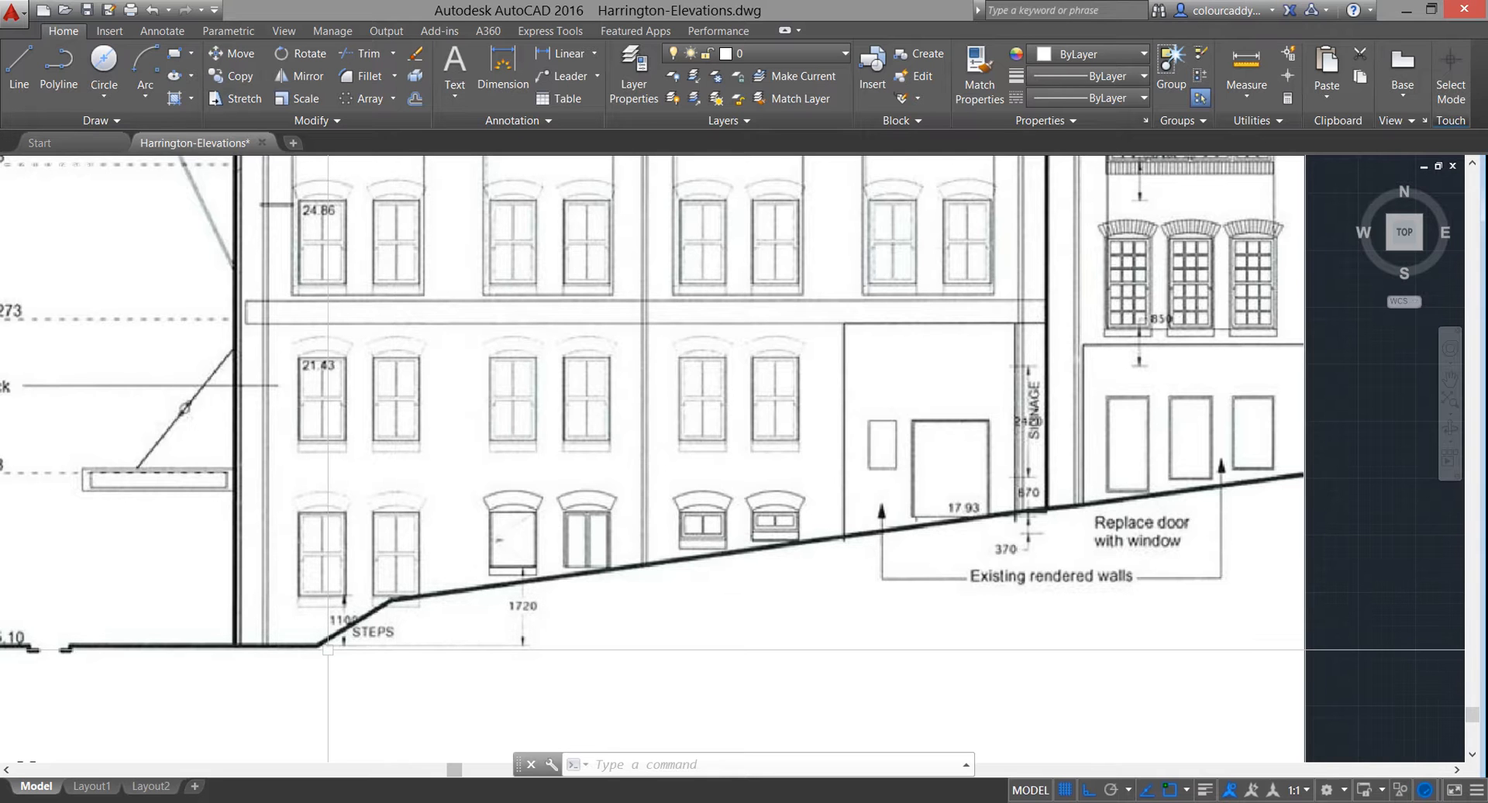
pyautogui.click(1406, 11)
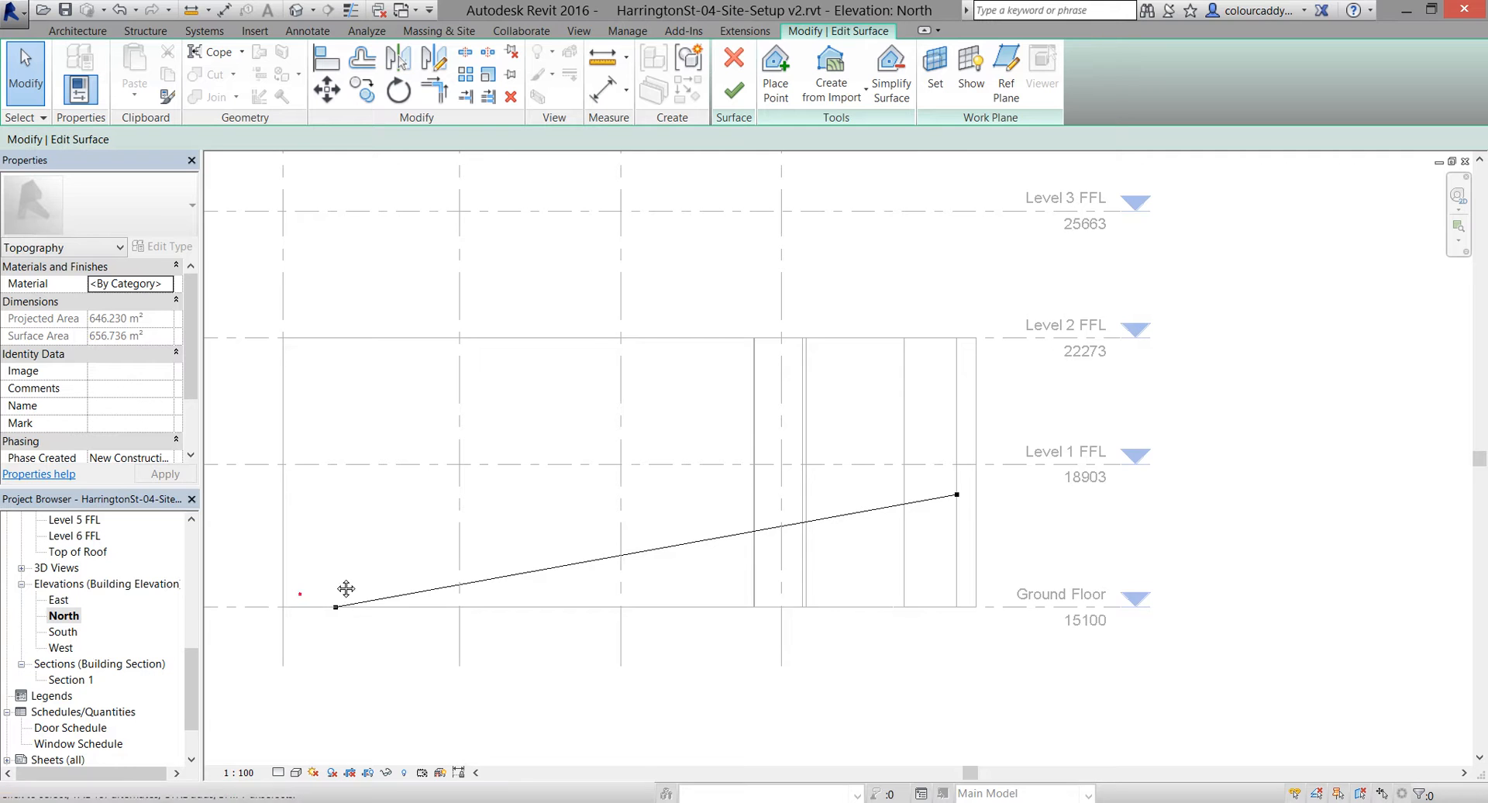
pyautogui.scroll(1, 482, 581)
pyautogui.scroll(1, 388, 637)
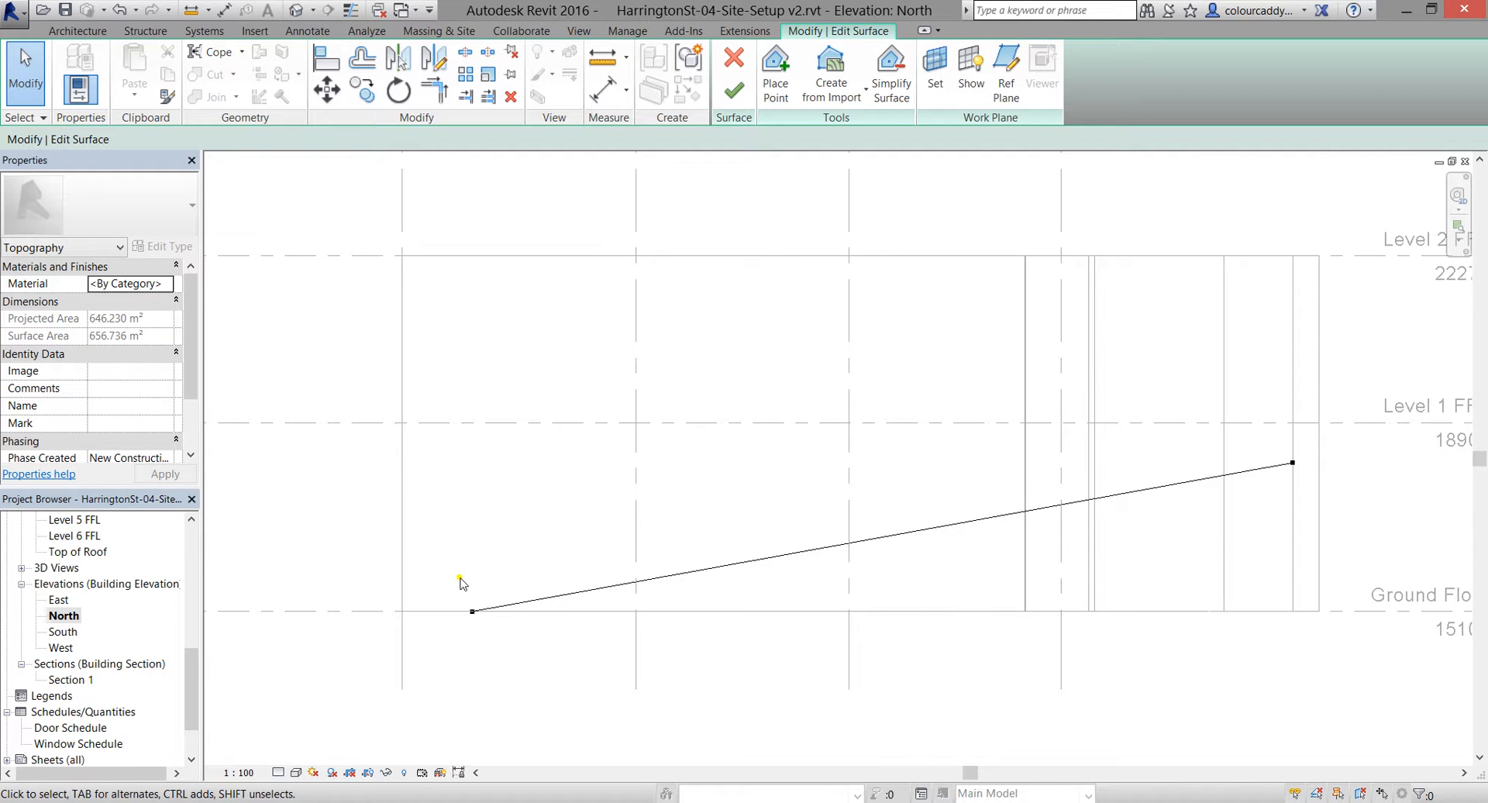
pyautogui.moveTo(439, 639); pyautogui.dragTo(634, 642, button='middle')
pyautogui.moveTo(633, 650); pyautogui.dragTo(711, 556)
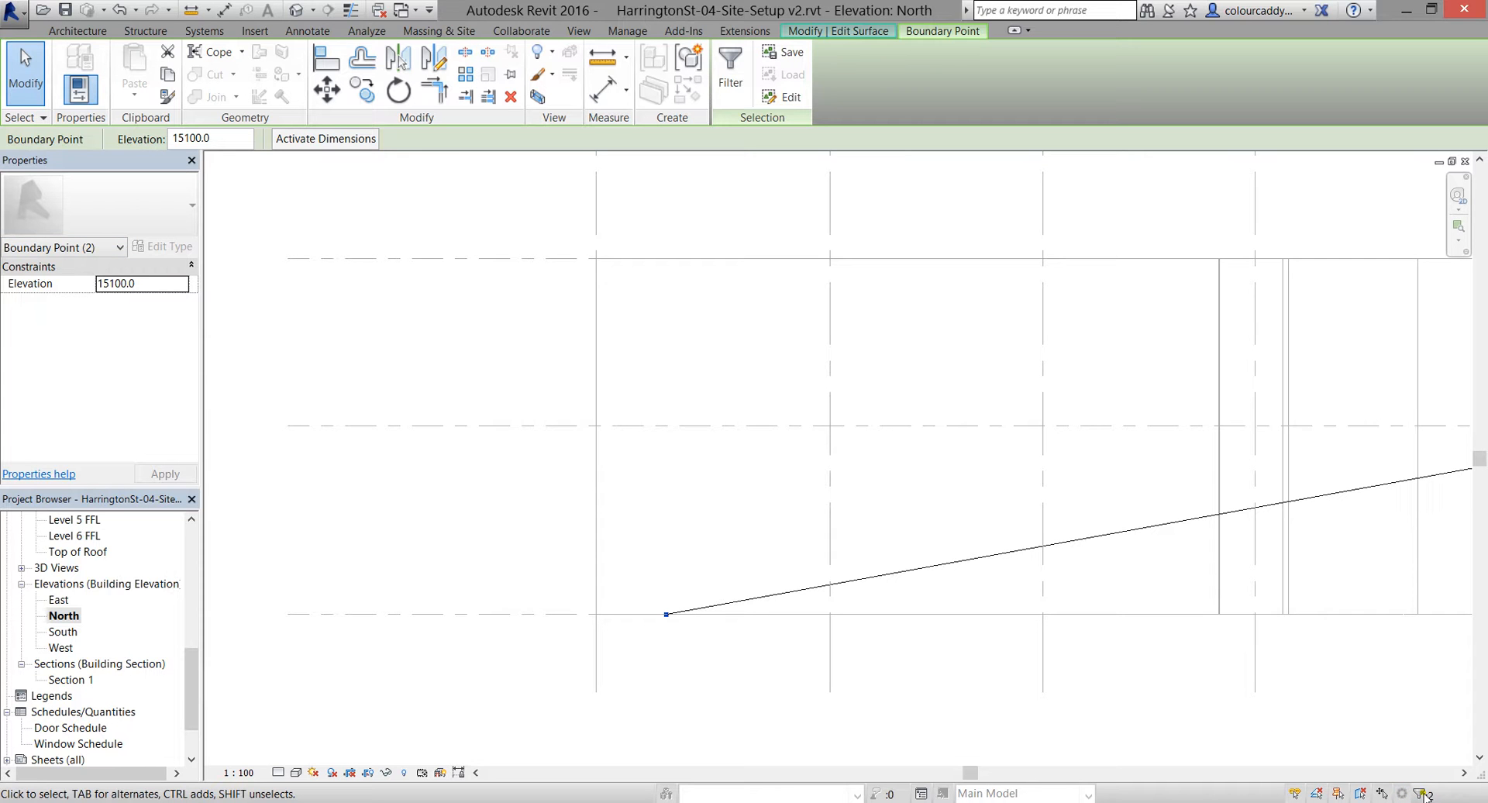
pyautogui.click(359, 94)
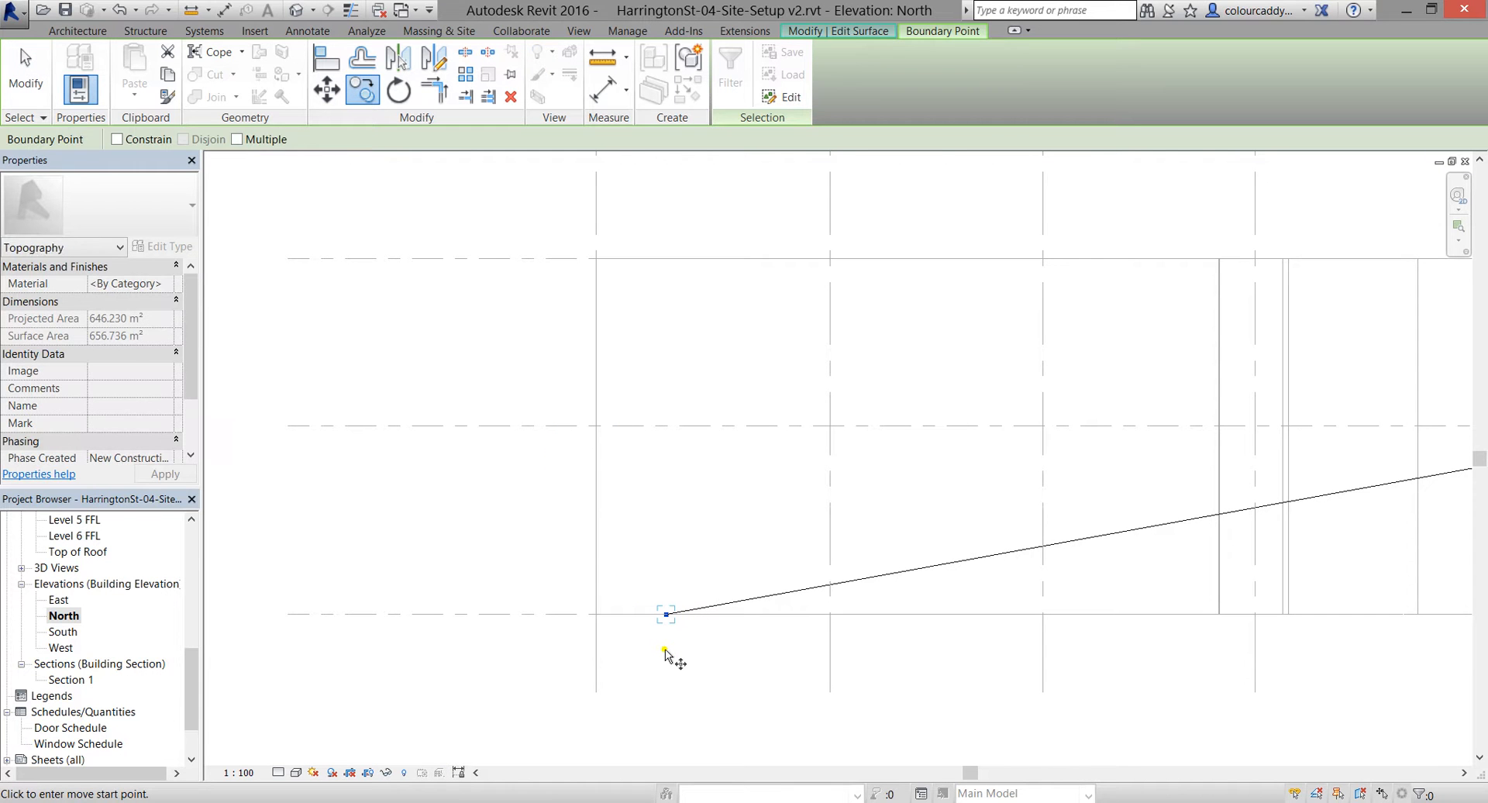
pyautogui.click(669, 648)
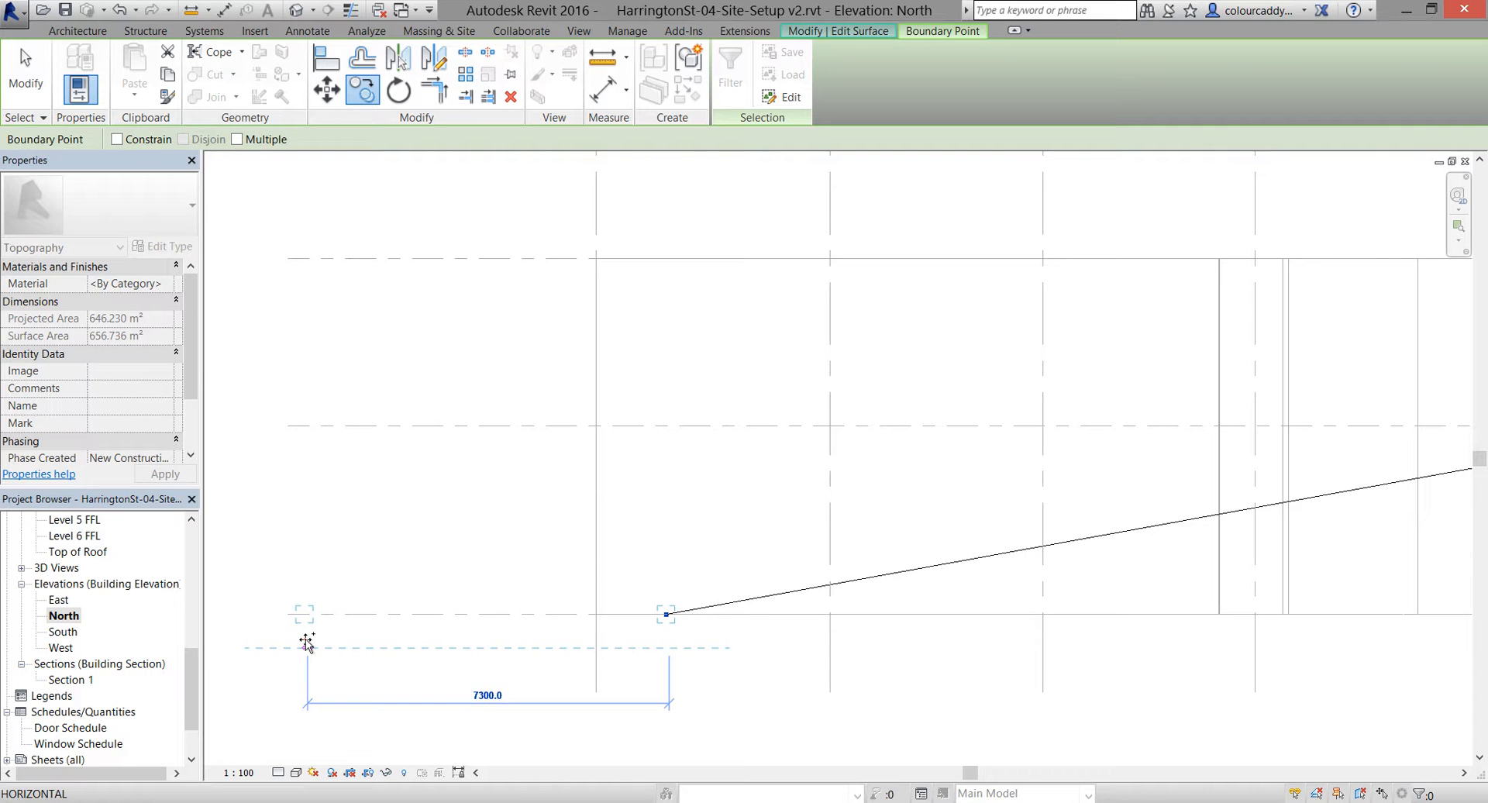
pyautogui.click(306, 641)
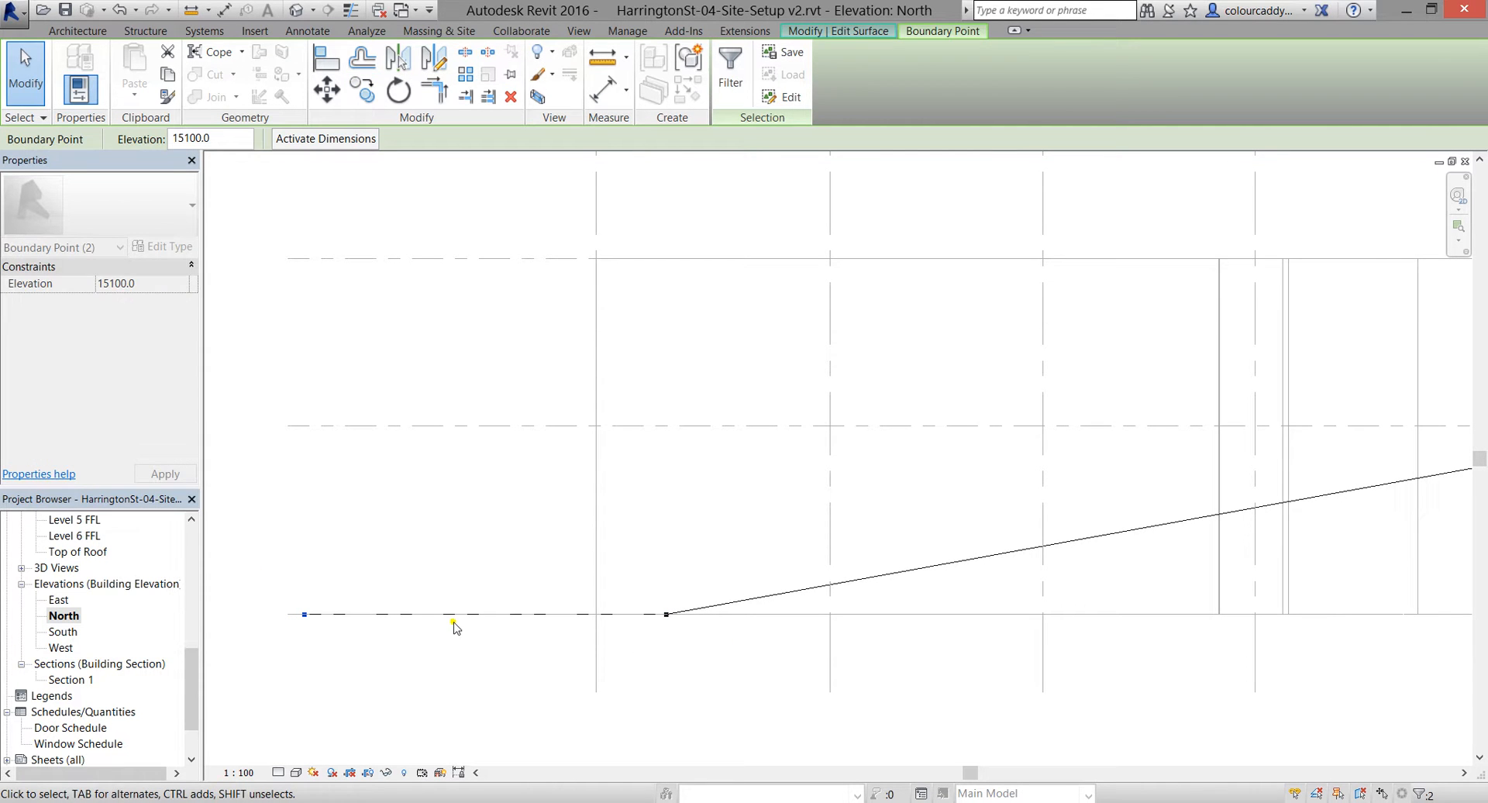
# Switch to AutoCAD and measure the vertical rise from the ground floor line to the top of the steps
pyautogui.click(711, 801)
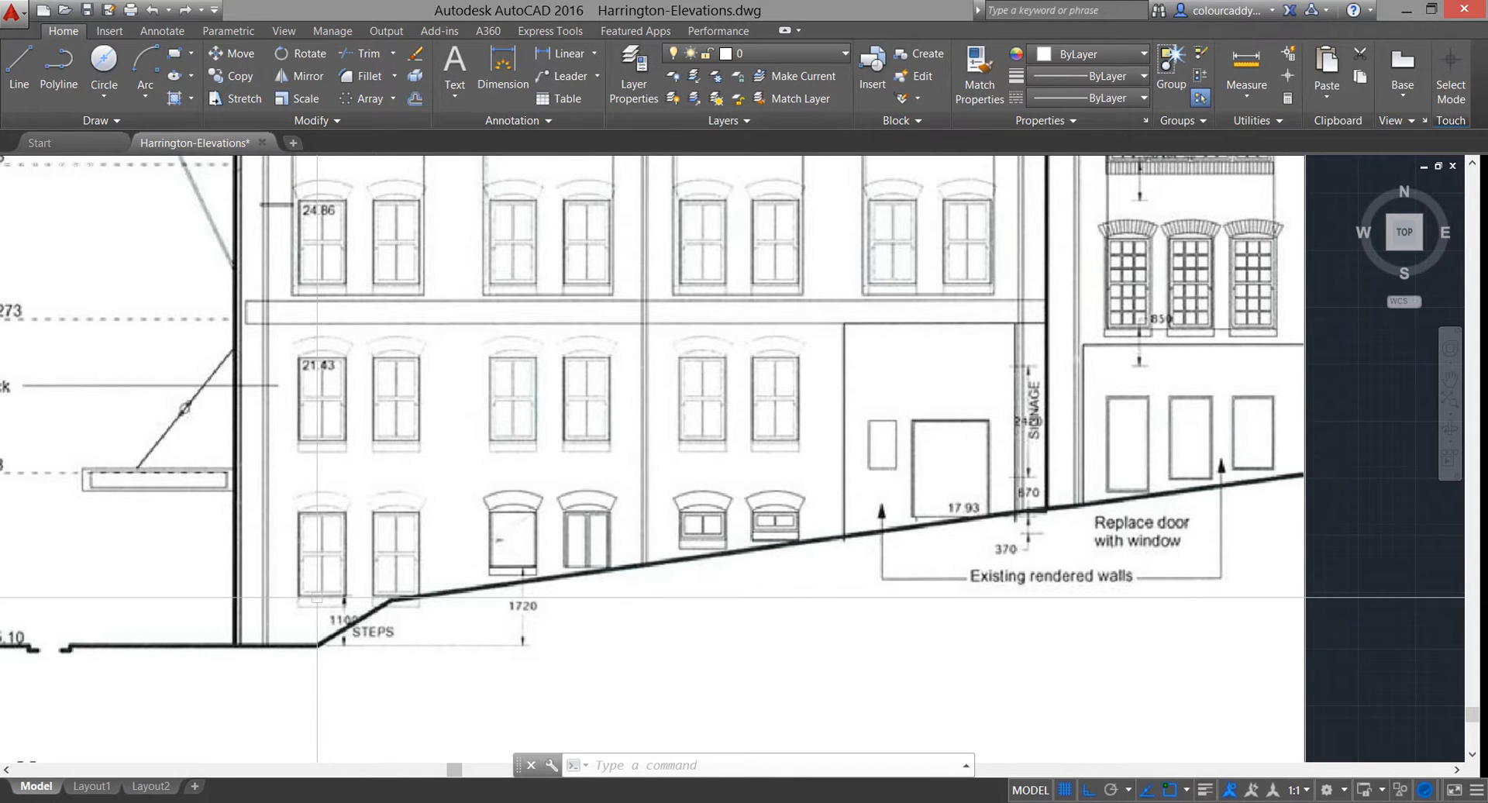
pyautogui.scroll(2, 316, 672)
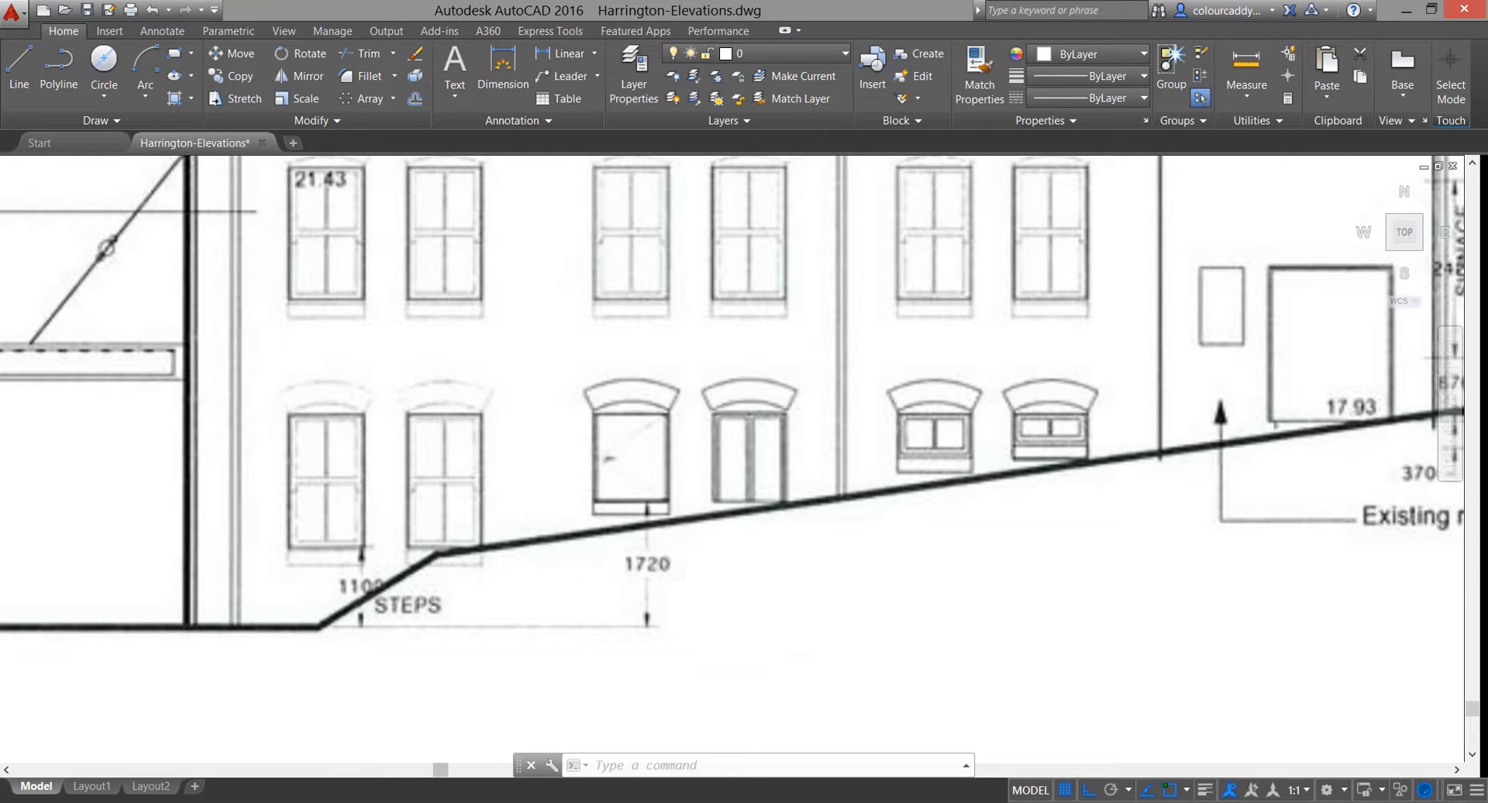
pyautogui.scroll(3, 326, 589)
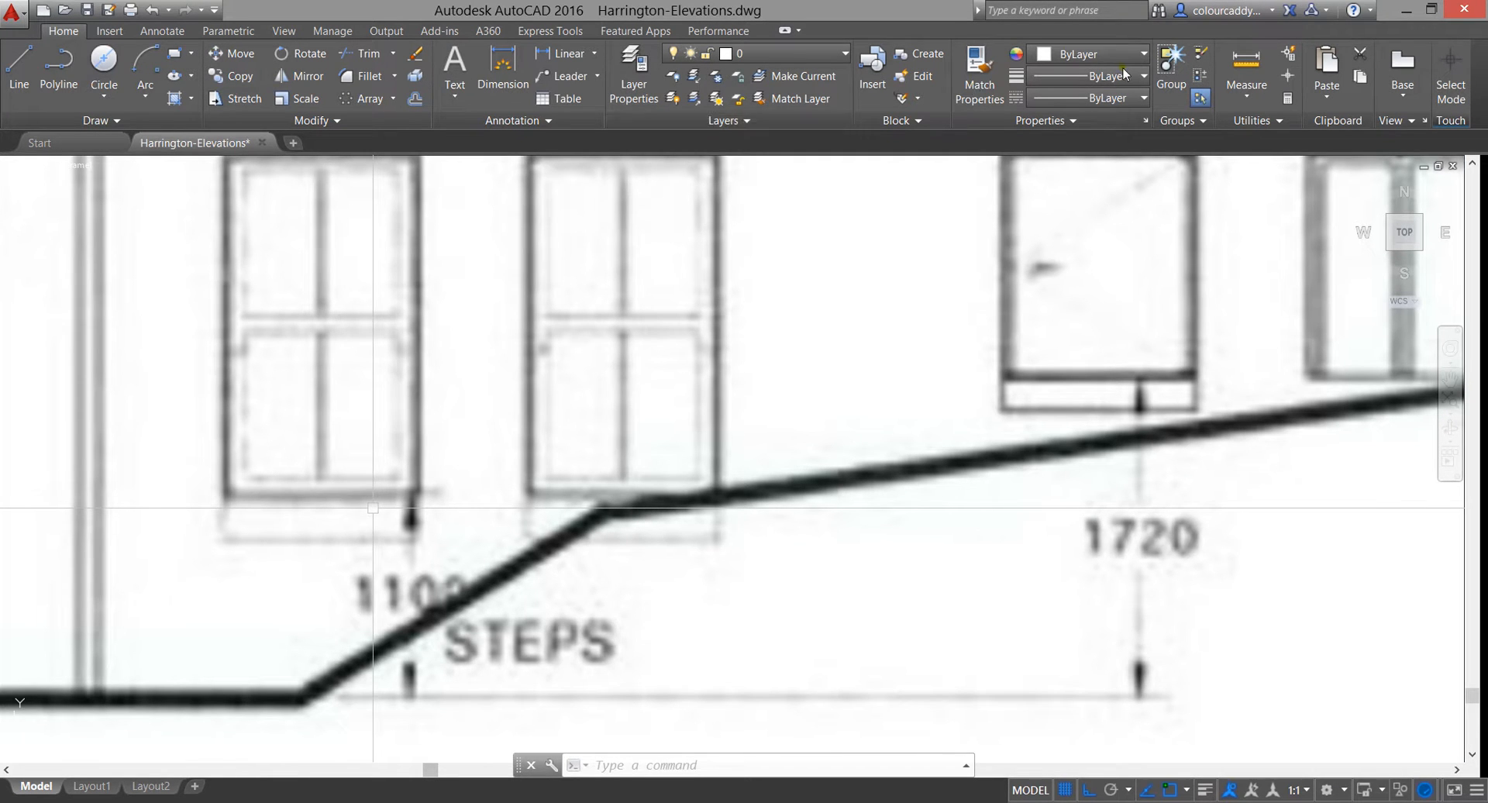
pyautogui.click(1245, 69)
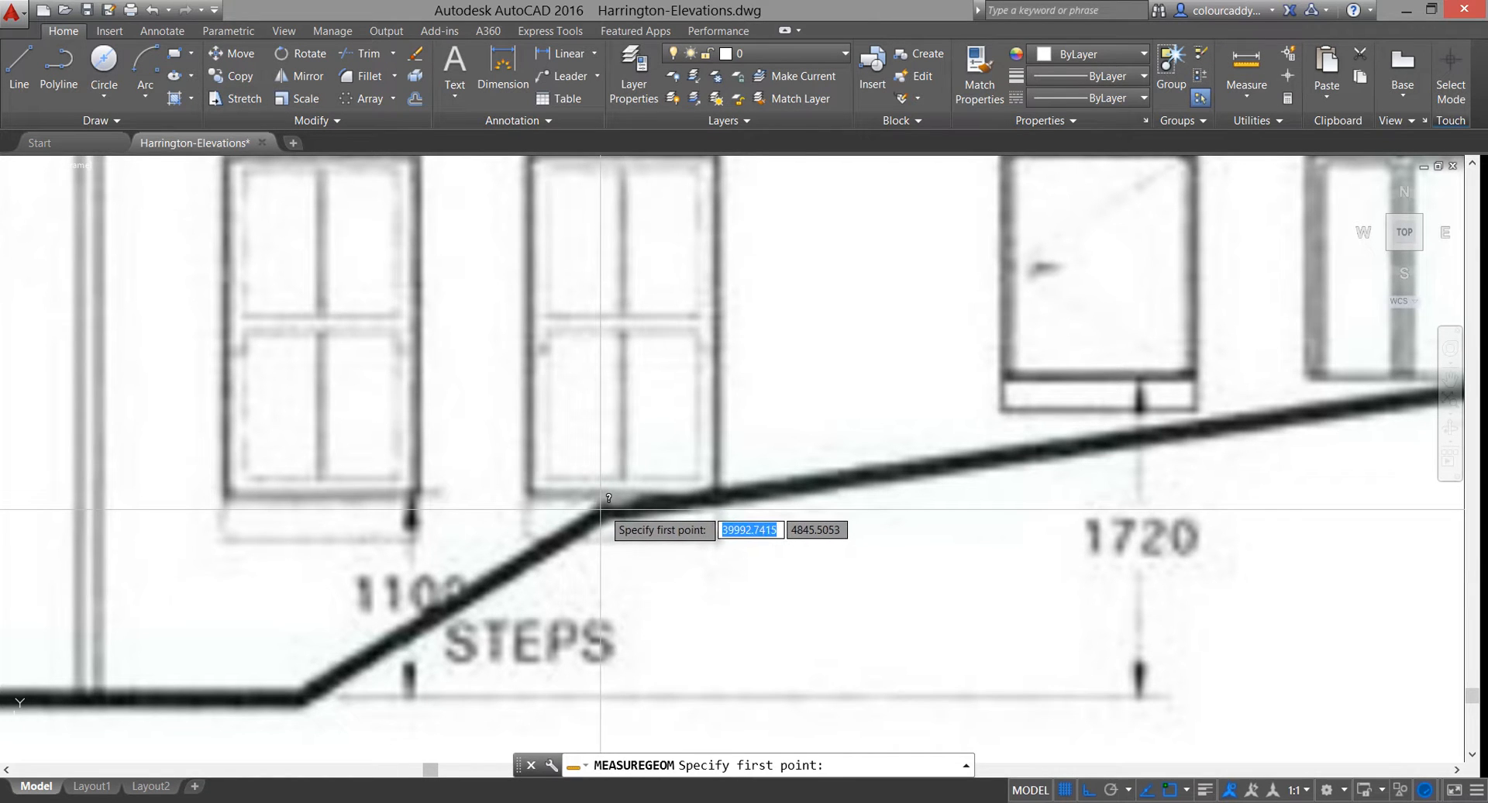
pyautogui.click(607, 509)
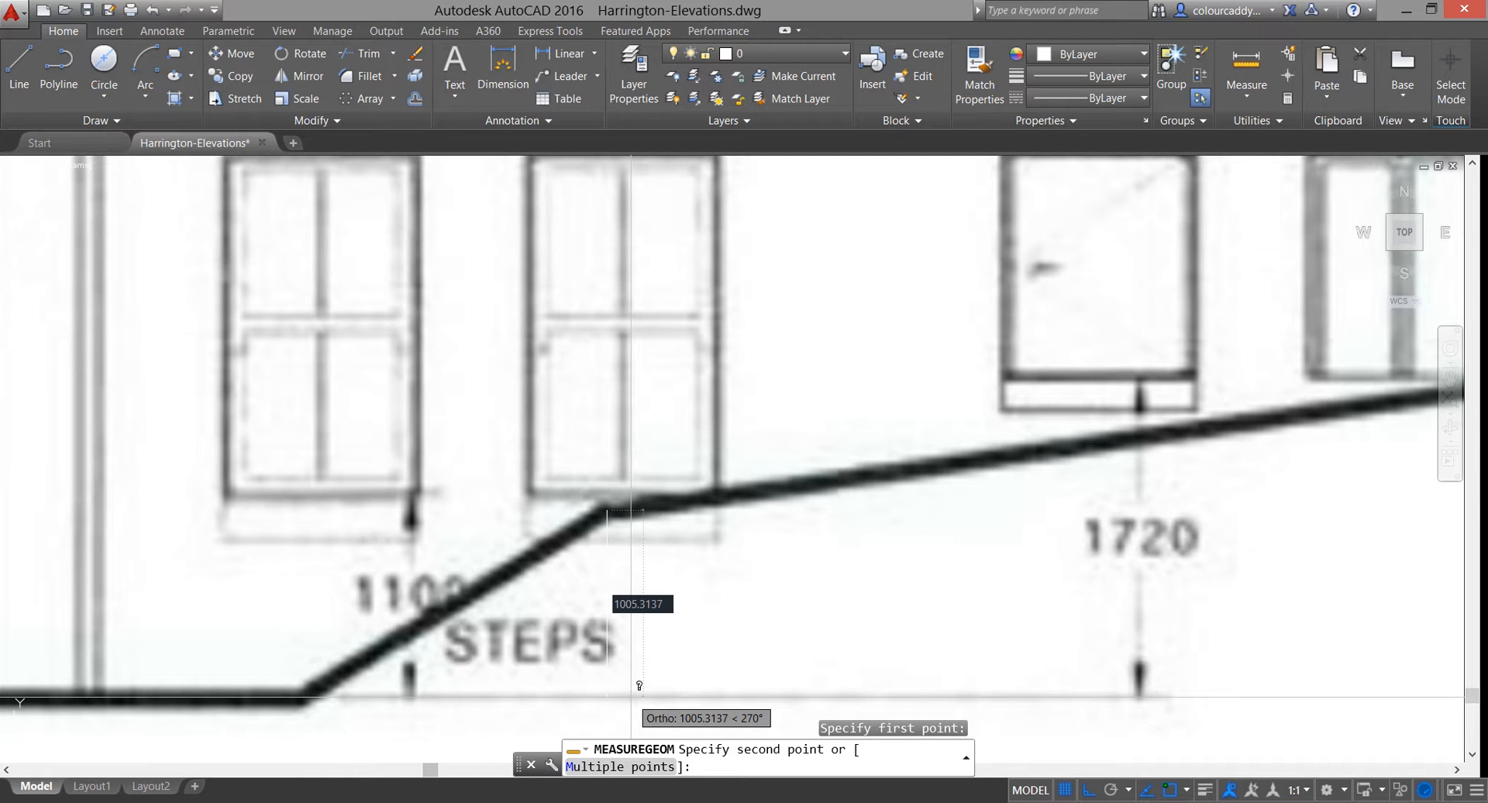
pyautogui.click(632, 696)
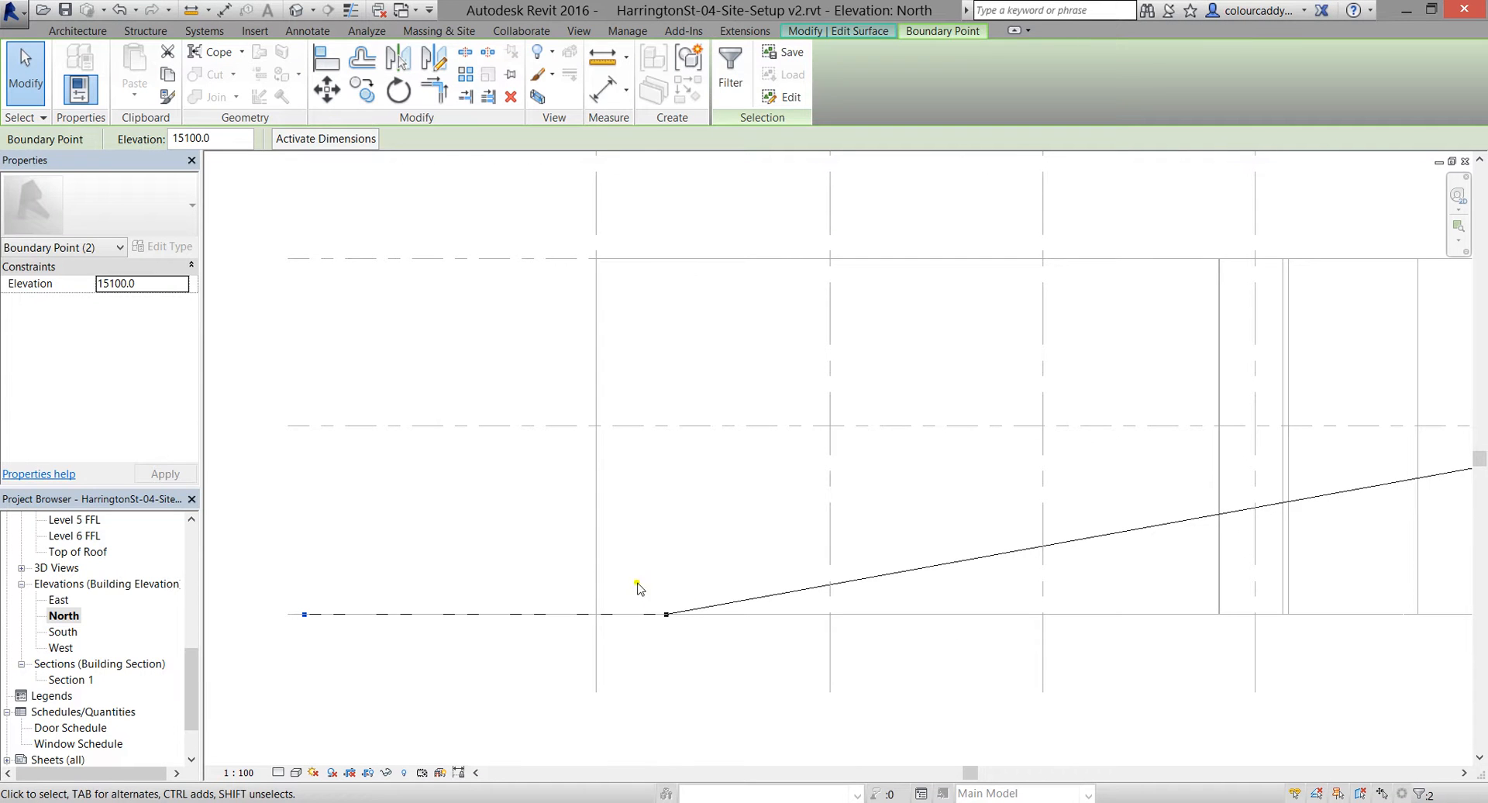
# In Revit, copy the two boundary points at the foot of the slope 1500 mm horizontally toward the uphill end
pyautogui.moveTo(645, 578); pyautogui.dragTo(722, 657)
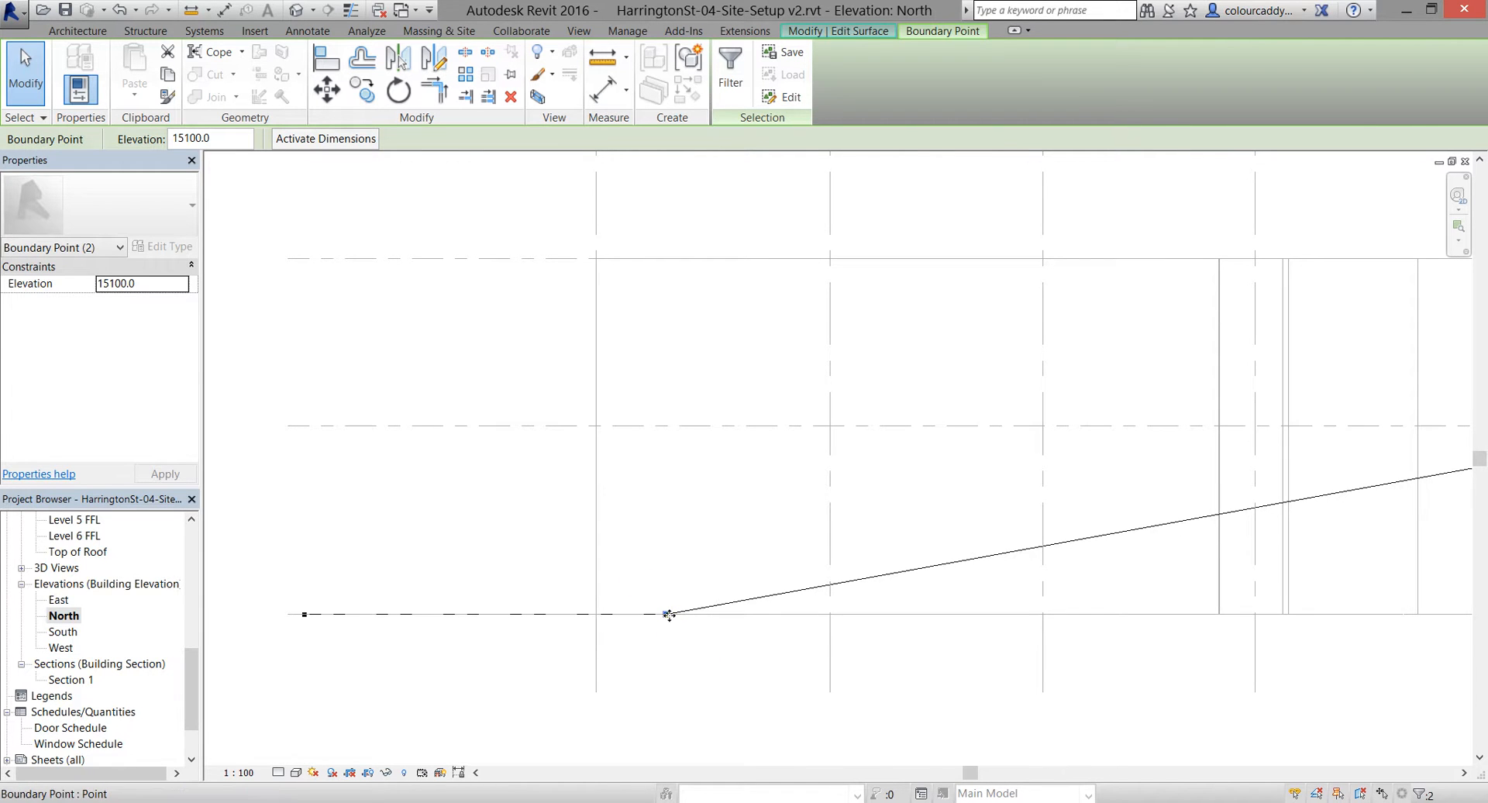
pyautogui.click(366, 92)
pyautogui.click(666, 633)
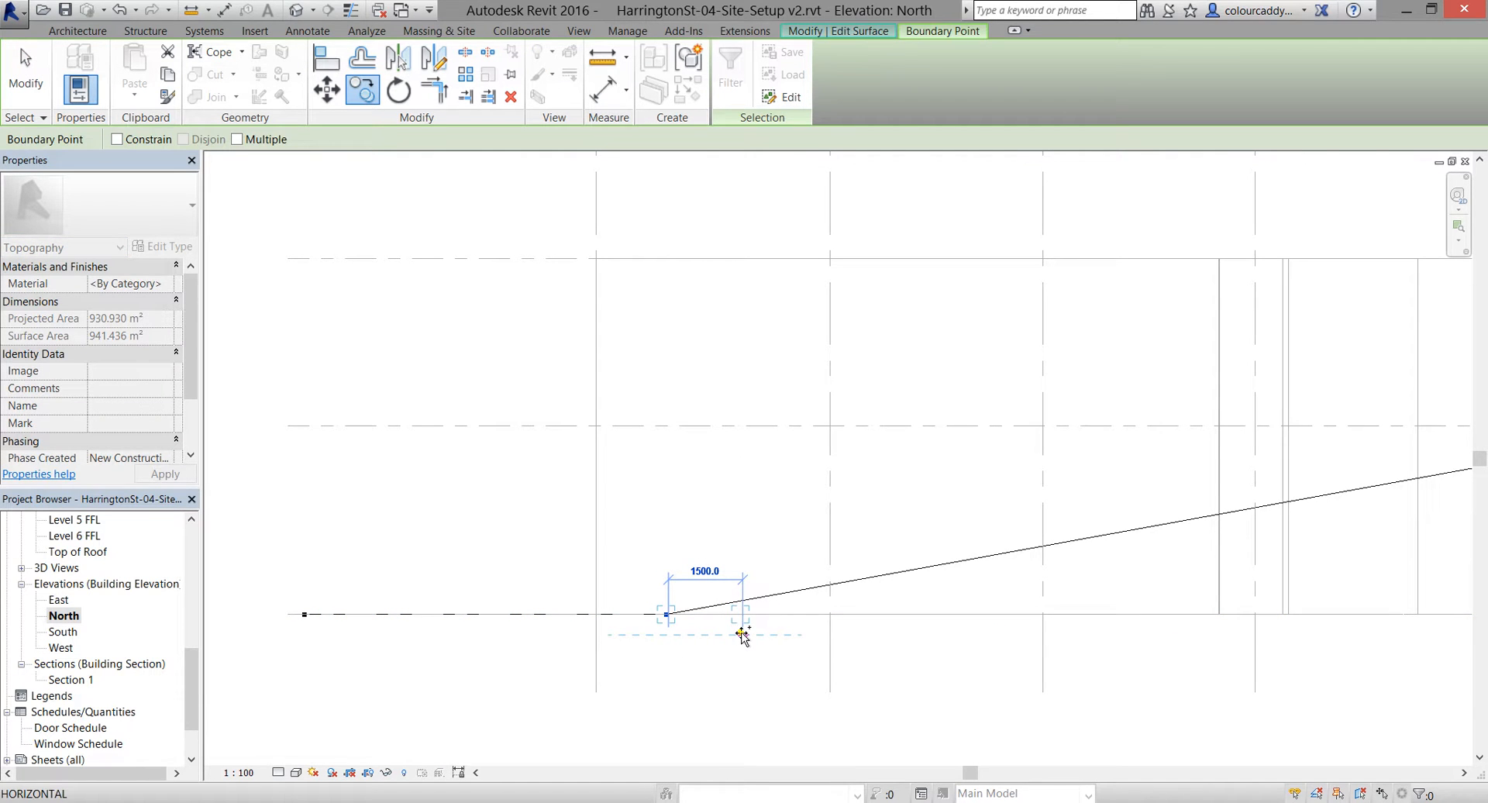
pyautogui.click(742, 634)
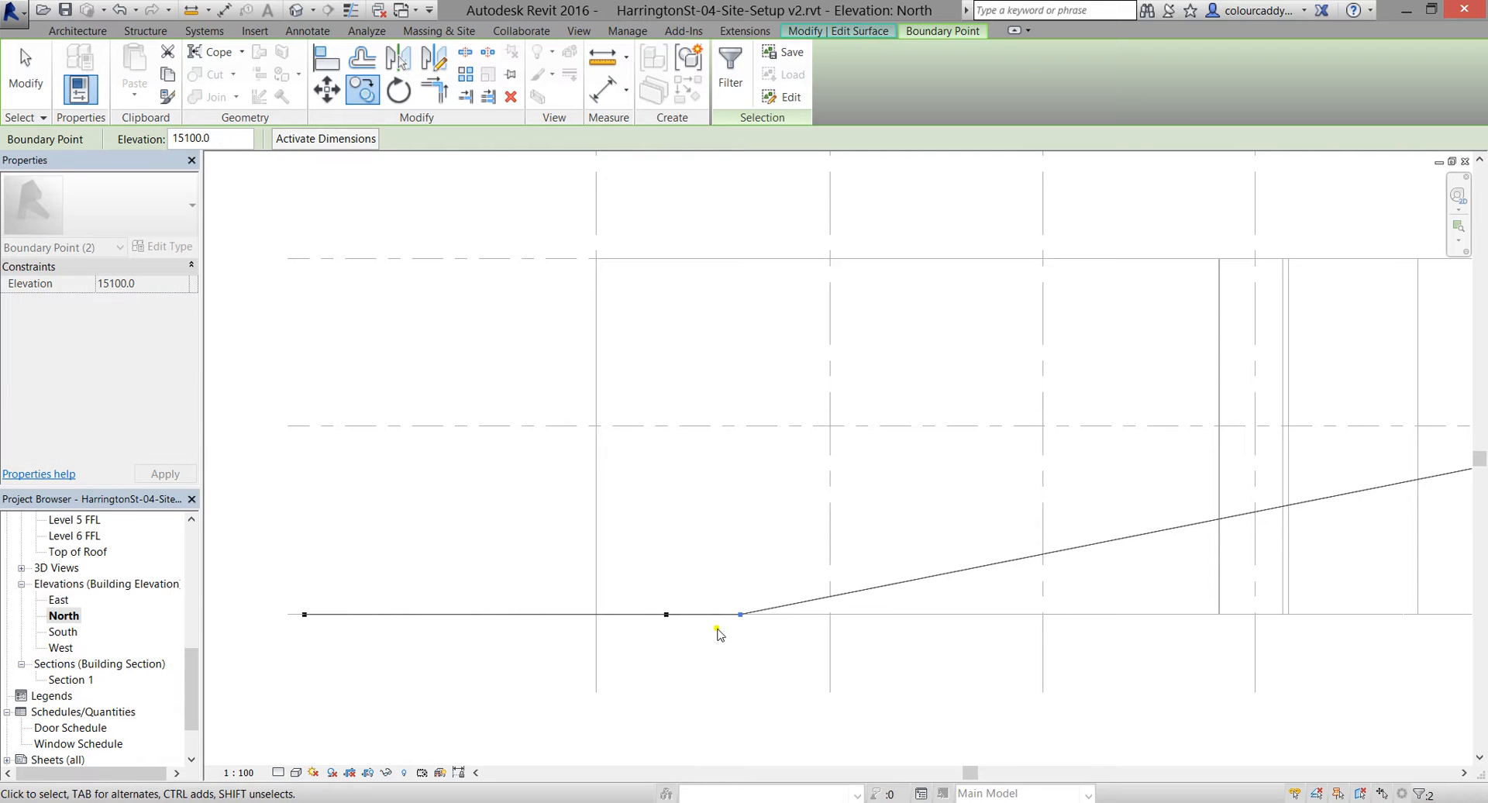
# Raise the two newly copied boundary points vertically by about 1000 mm to form the top of the steps
pyautogui.press('m')
pyautogui.press('v')
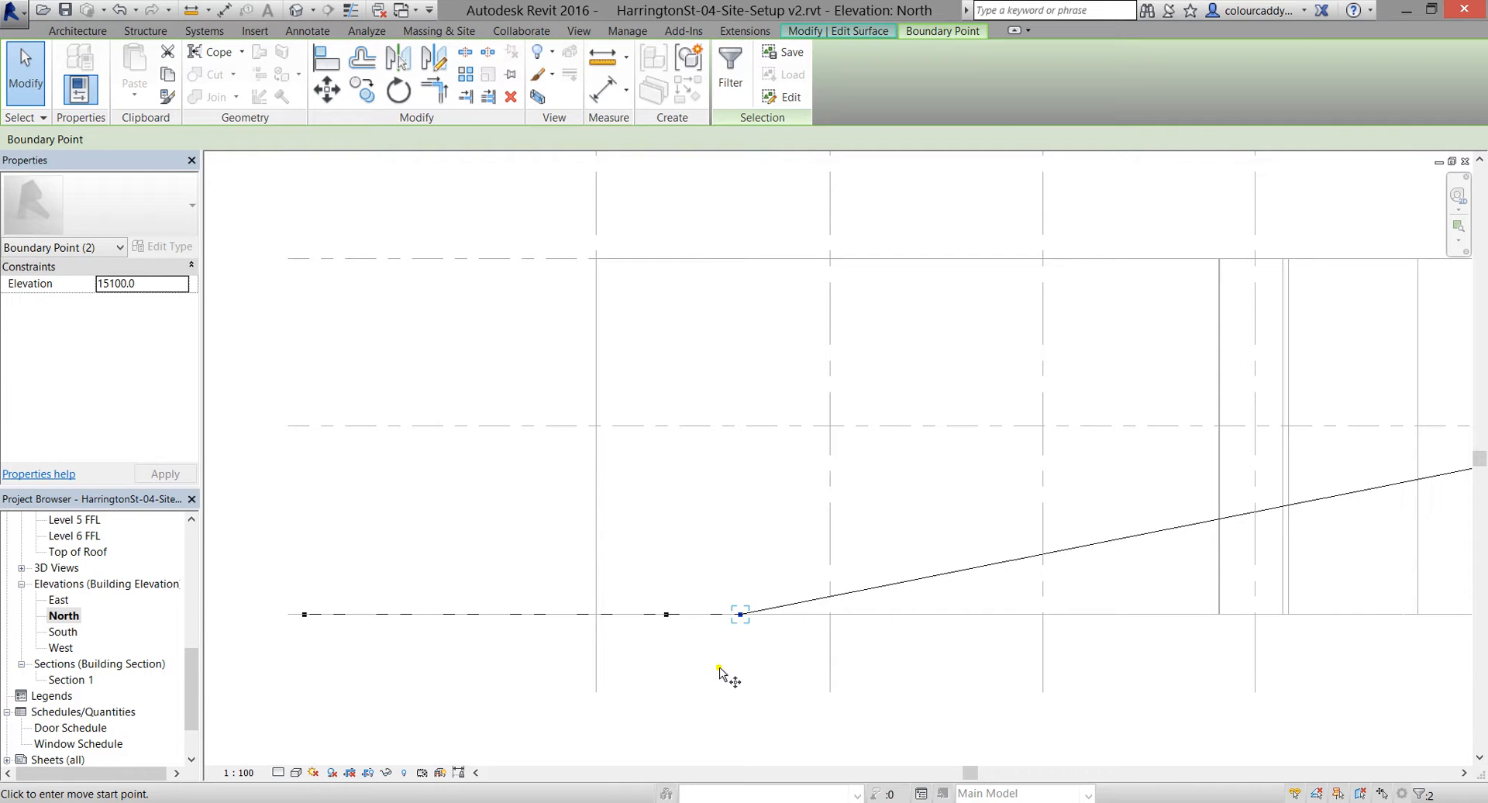
pyautogui.press('Escape')
pyautogui.press('Escape')
pyautogui.moveTo(710, 582); pyautogui.dragTo(786, 673)
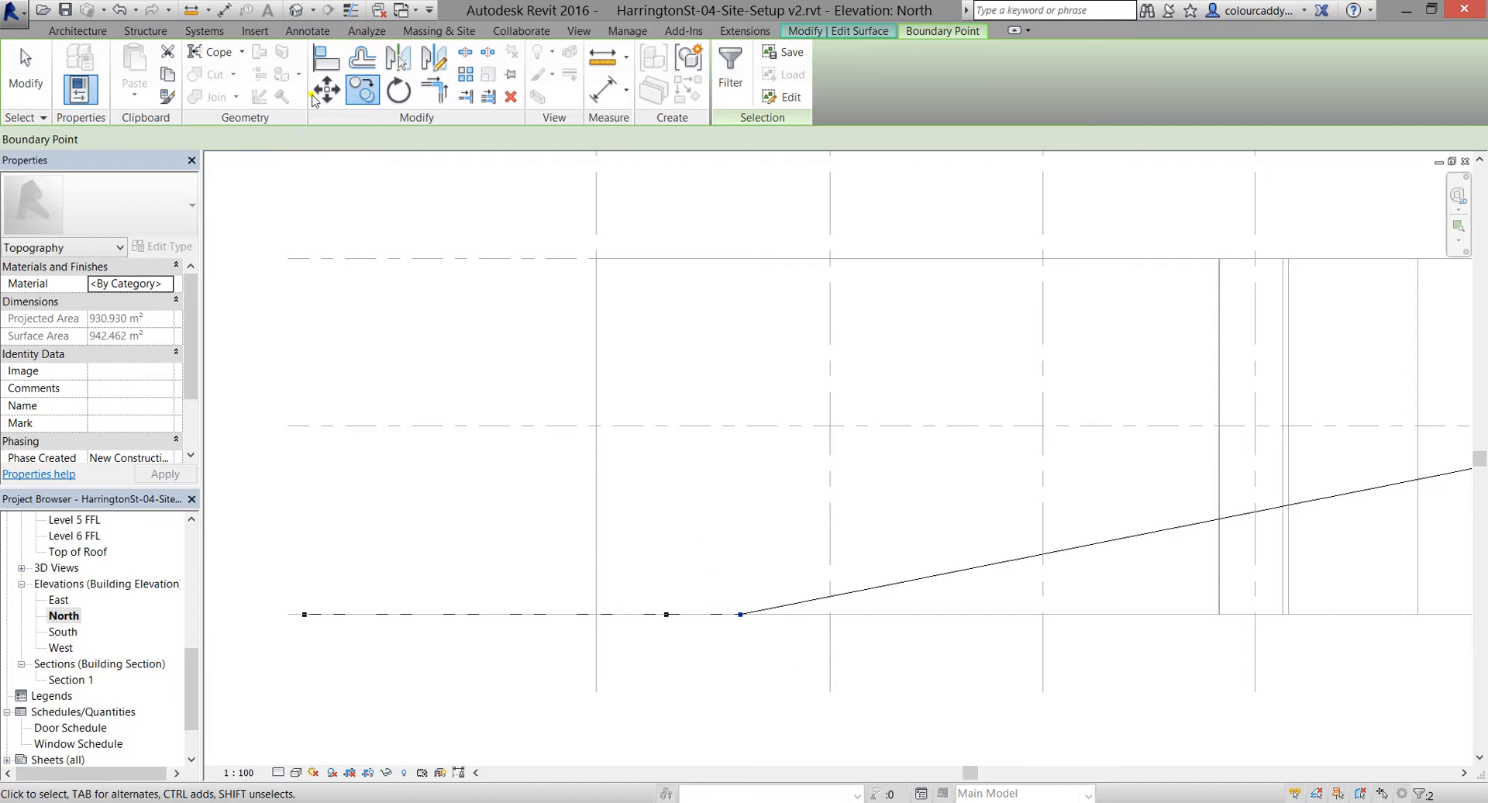
pyautogui.press('m')
pyautogui.press('v')
pyautogui.click(703, 579)
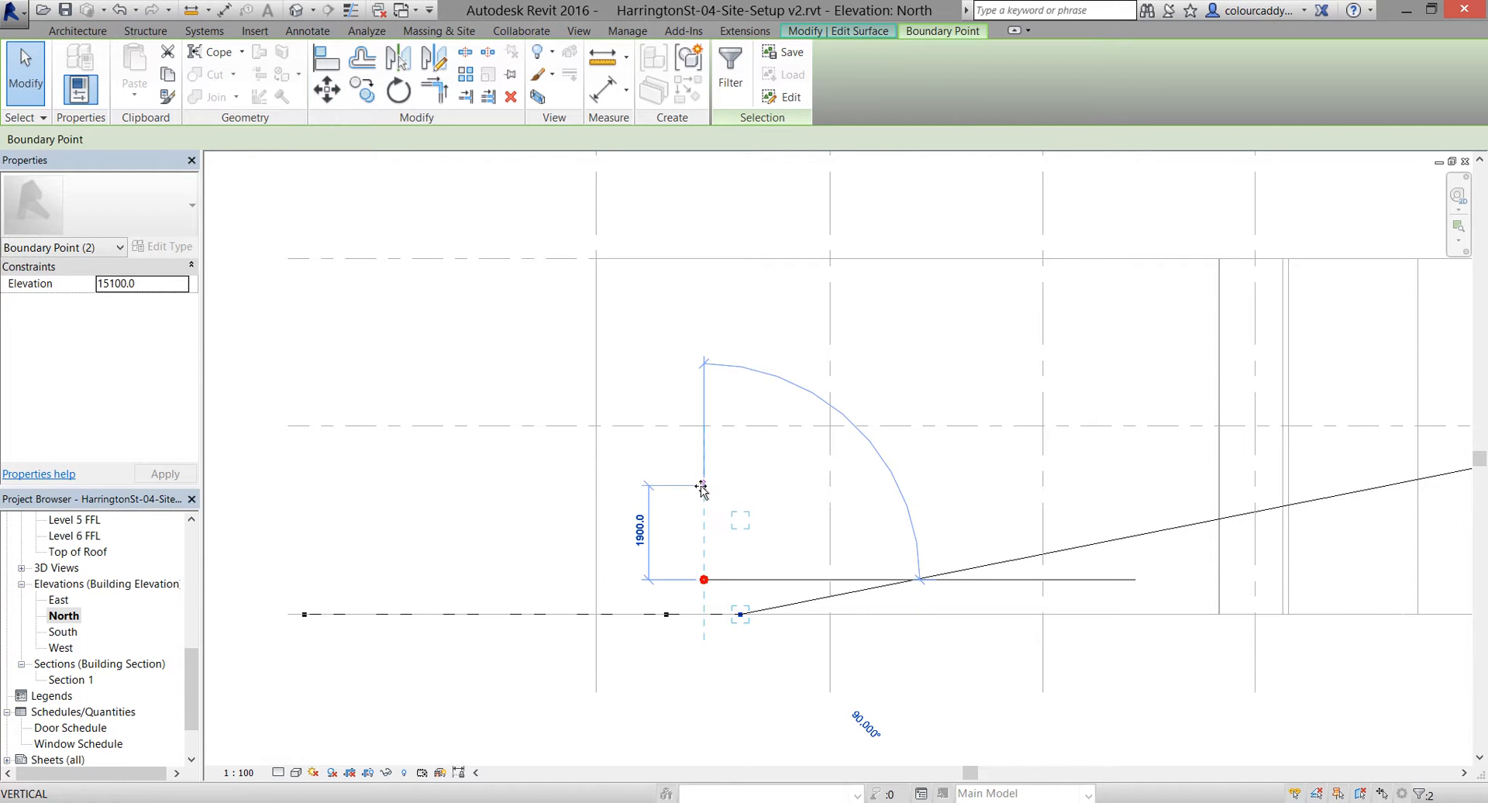
pyautogui.write('100')
pyautogui.press('Return')
# Move the two boundary points at the top of the steps 500 mm horizontally toward the uphill end
pyautogui.scroll(-2, 700, 486)
pyautogui.moveTo(701, 486); pyautogui.dragTo(669, 505, button='middle')
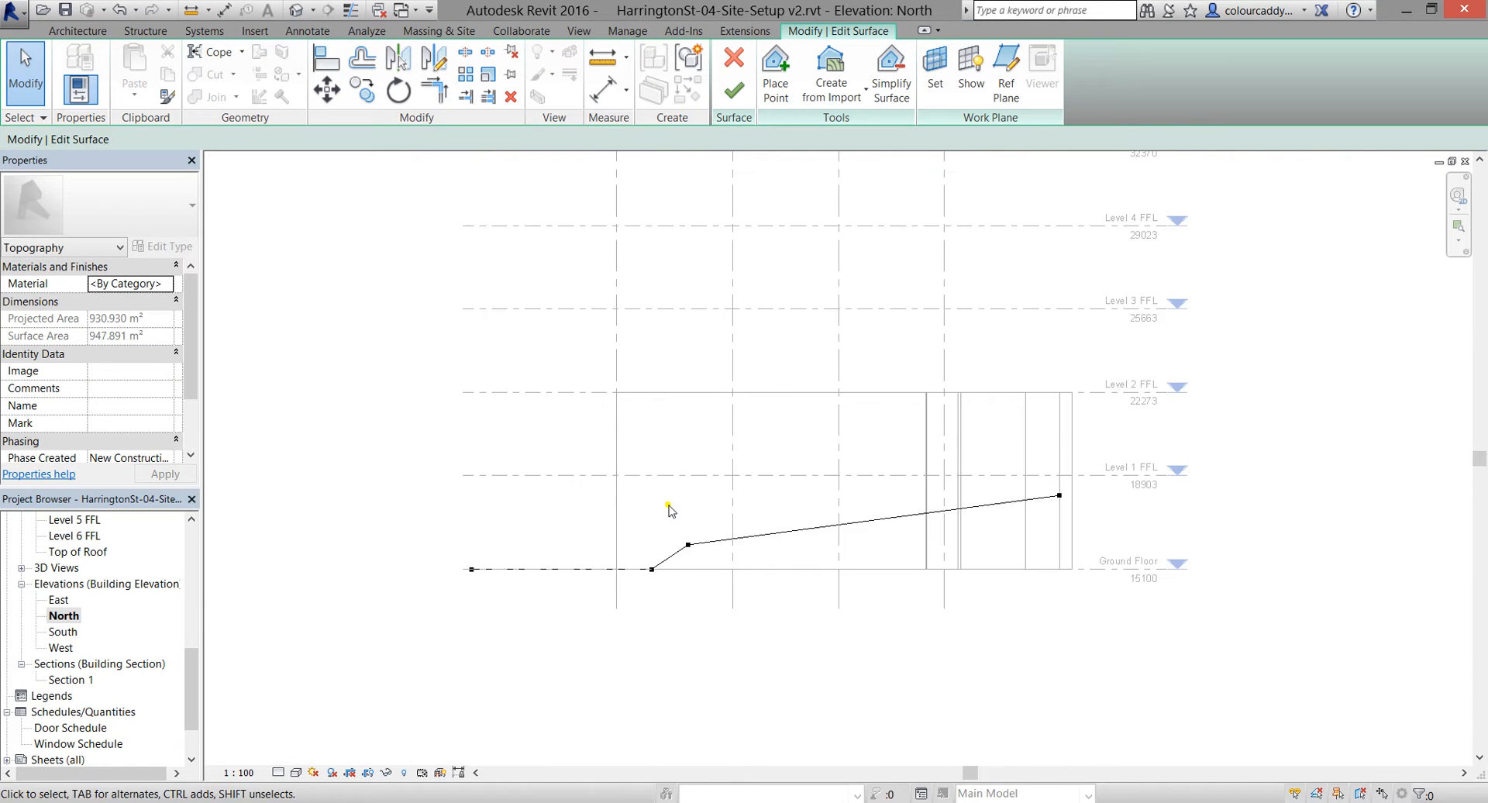
pyautogui.scroll(1, 668, 506)
pyautogui.scroll(1, 667, 518)
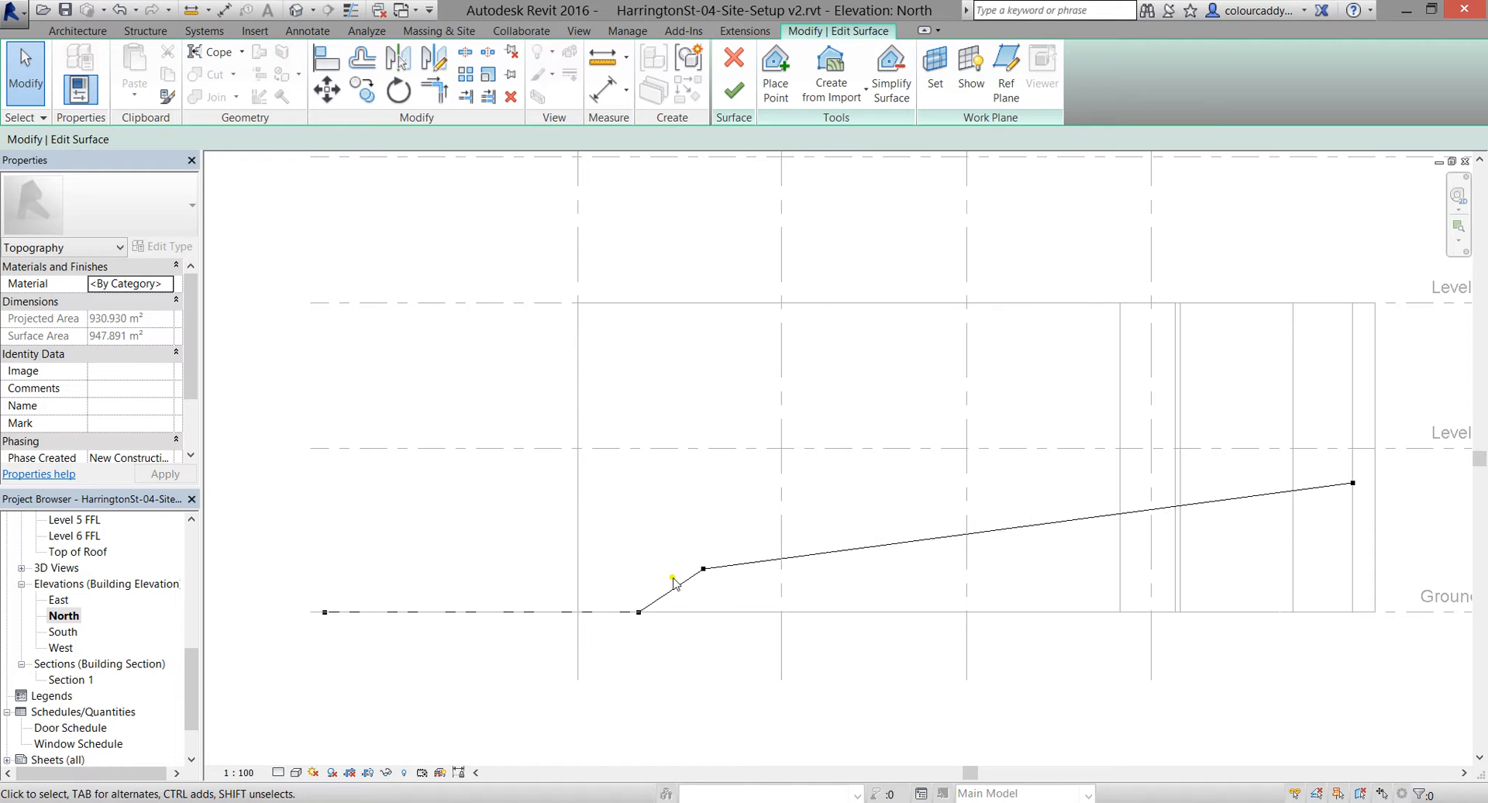
pyautogui.scroll(2, 706, 607)
pyautogui.moveTo(674, 520); pyautogui.dragTo(737, 589)
pyautogui.click(326, 90)
pyautogui.click(568, 440)
pyautogui.write('5')
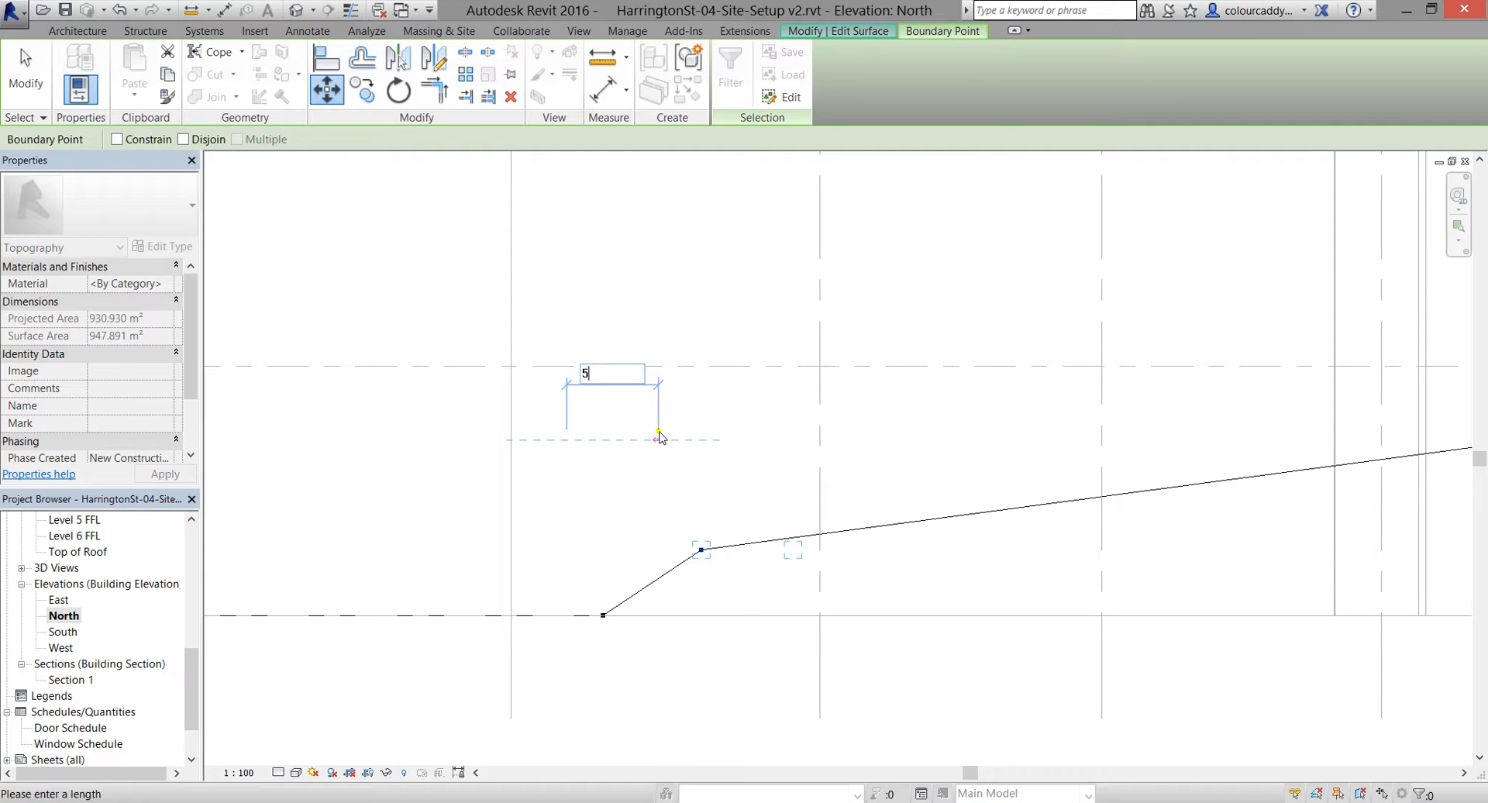
pyautogui.write('00')
pyautogui.press('Return')
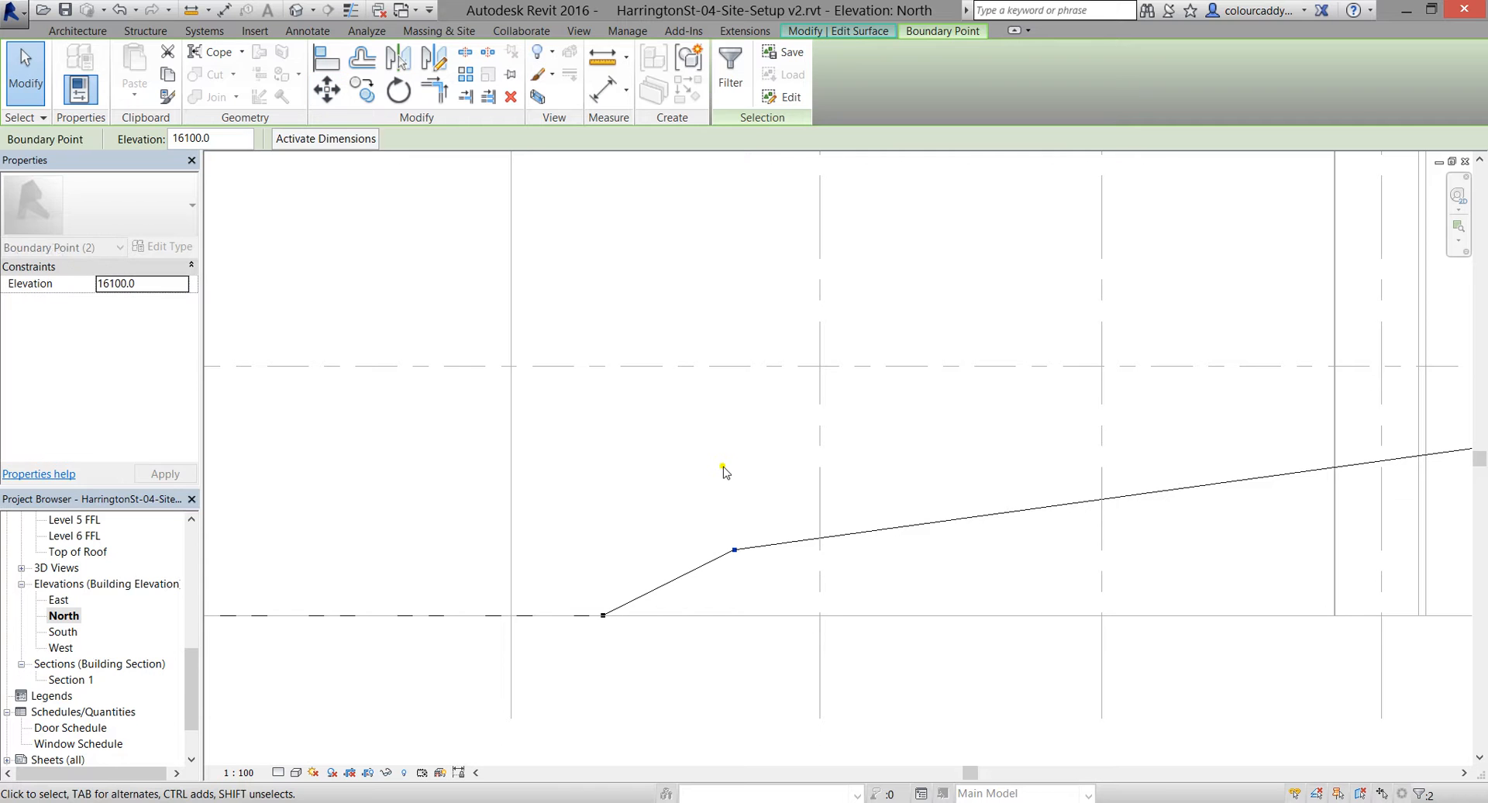
pyautogui.click(723, 466)
pyautogui.scroll(-2, 723, 467)
pyautogui.moveTo(723, 467); pyautogui.dragTo(737, 510, button='middle')
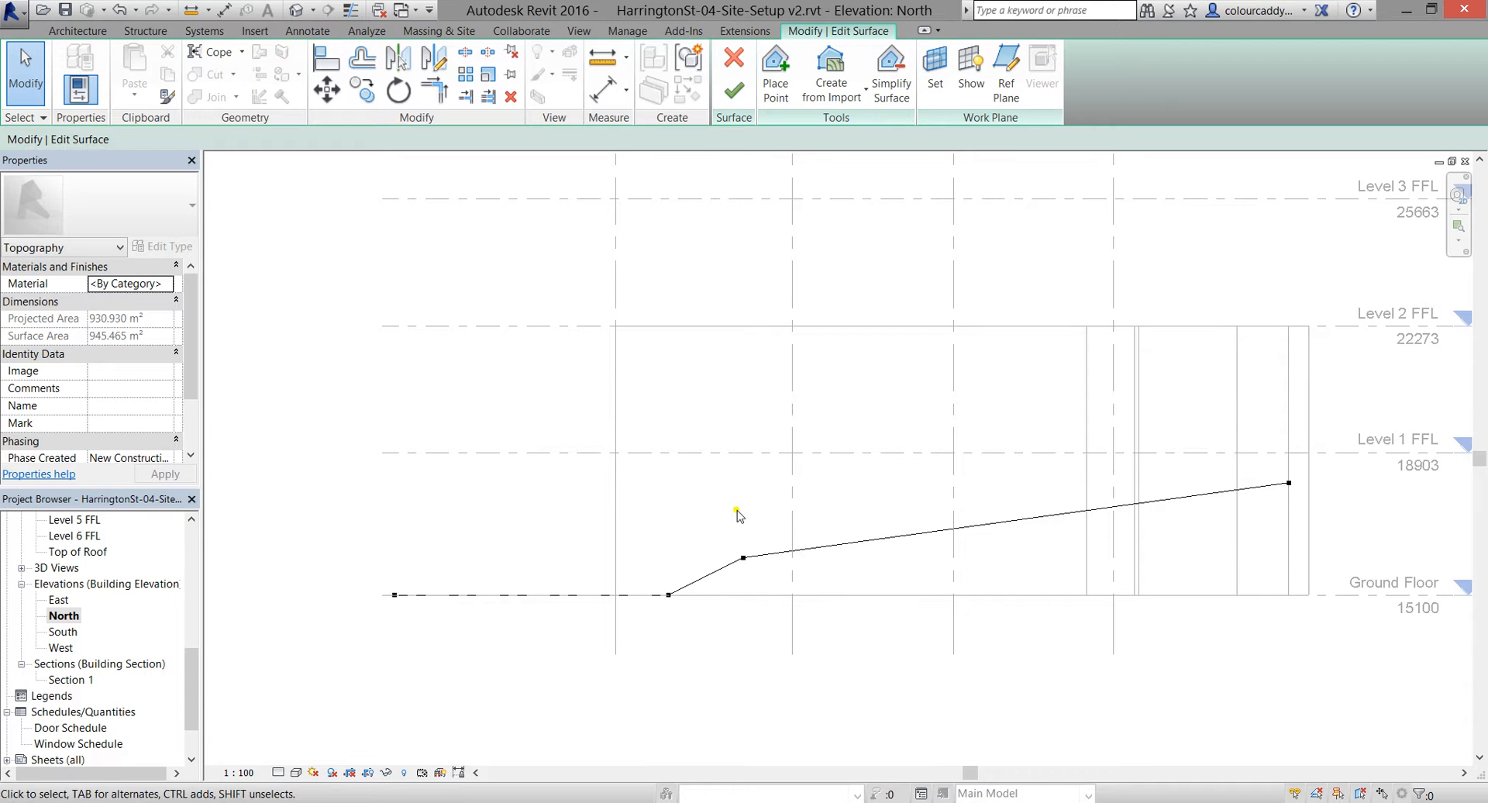
# Open the 3D view and examine the slope and steps of the surface around the building from the back
pyautogui.doubleClick(61, 568)
pyautogui.doubleClick(59, 584)
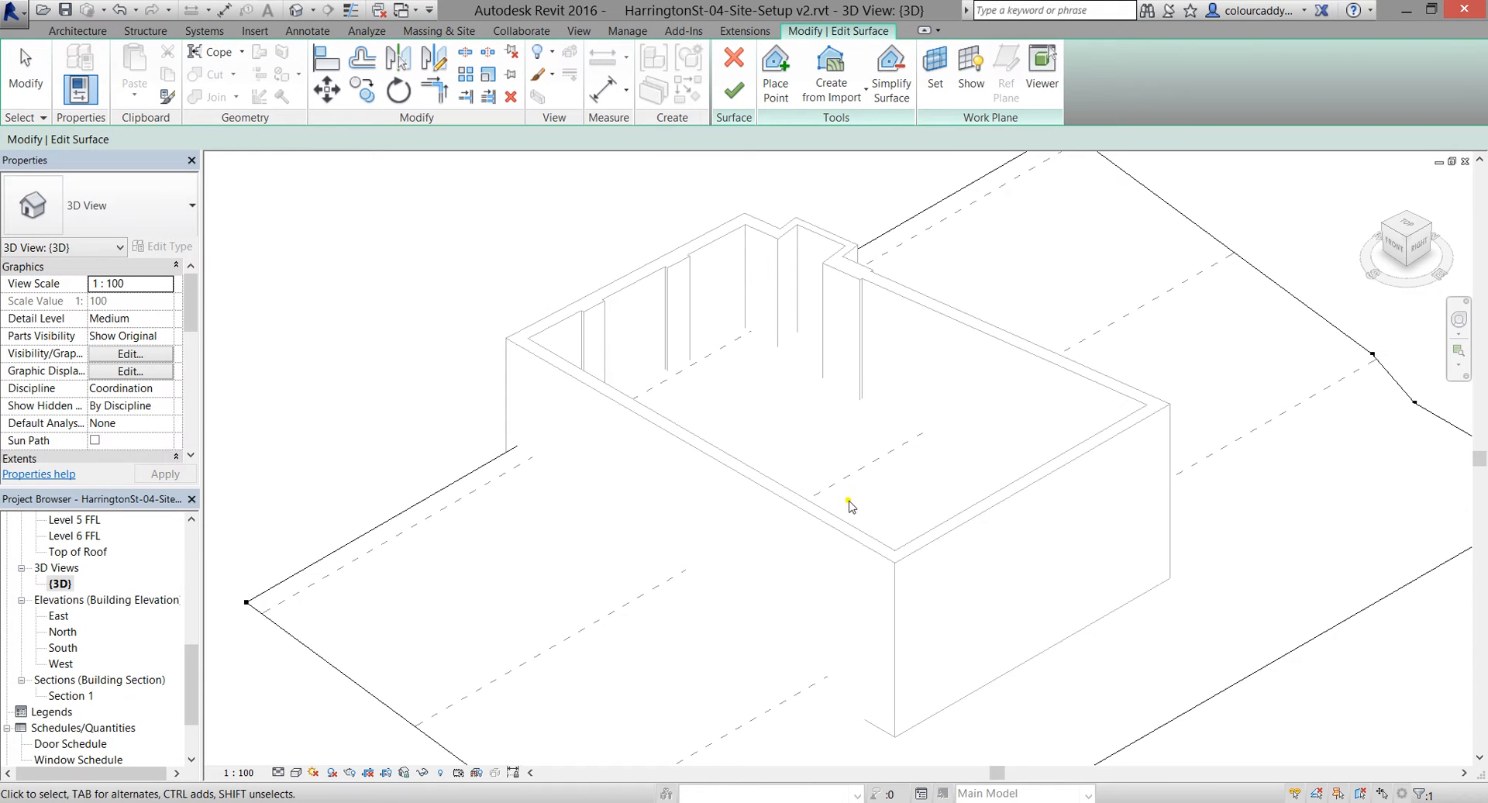
pyautogui.keyDown('shift'); pyautogui.moveTo(946, 550); pyautogui.dragTo(674, 439, button='middle'); pyautogui.keyUp('shift')
pyautogui.scroll(2, 841, 669)
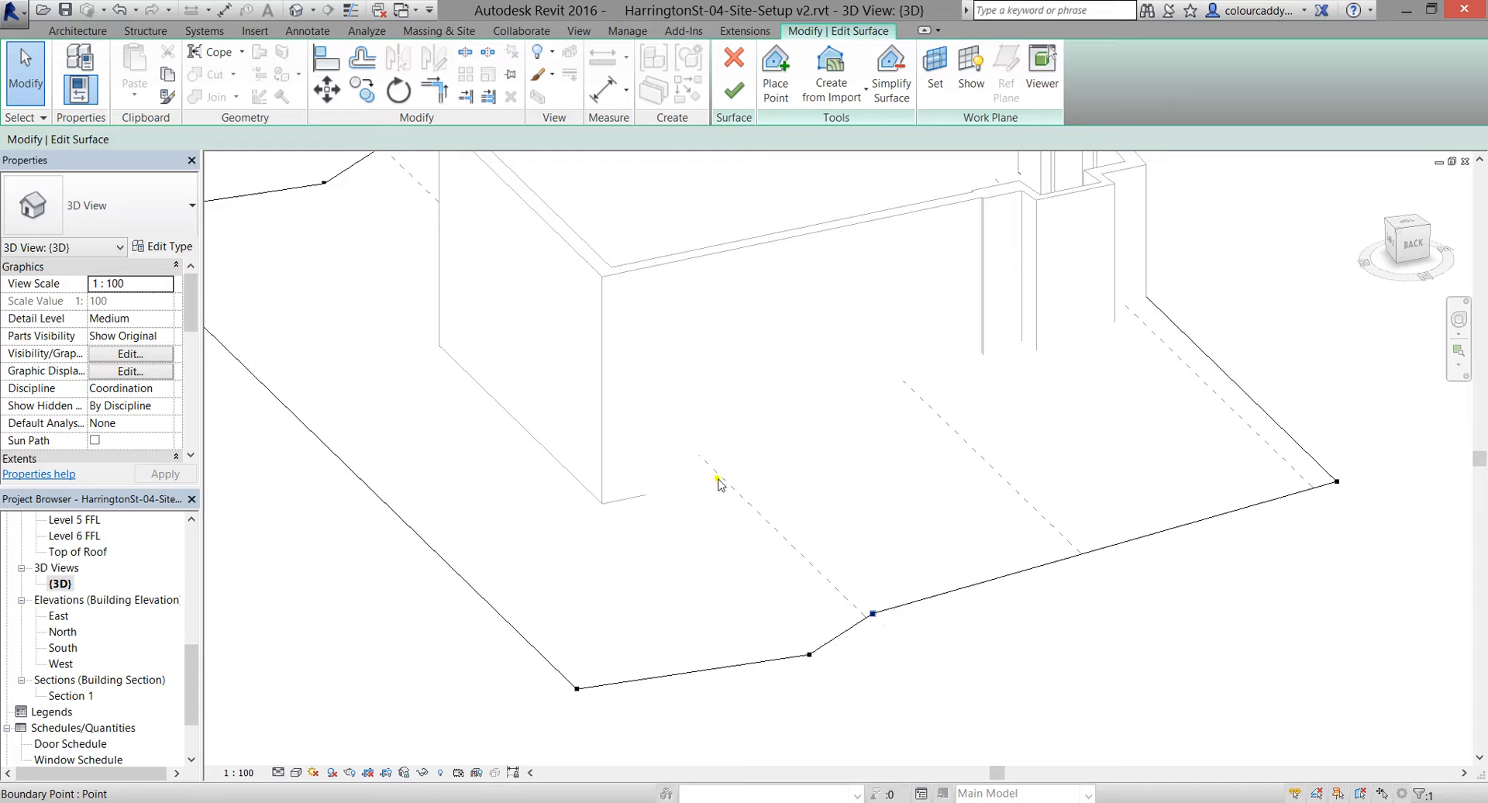
pyautogui.moveTo(759, 504); pyautogui.dragTo(796, 608, button='middle')
pyautogui.scroll(-1, 787, 605)
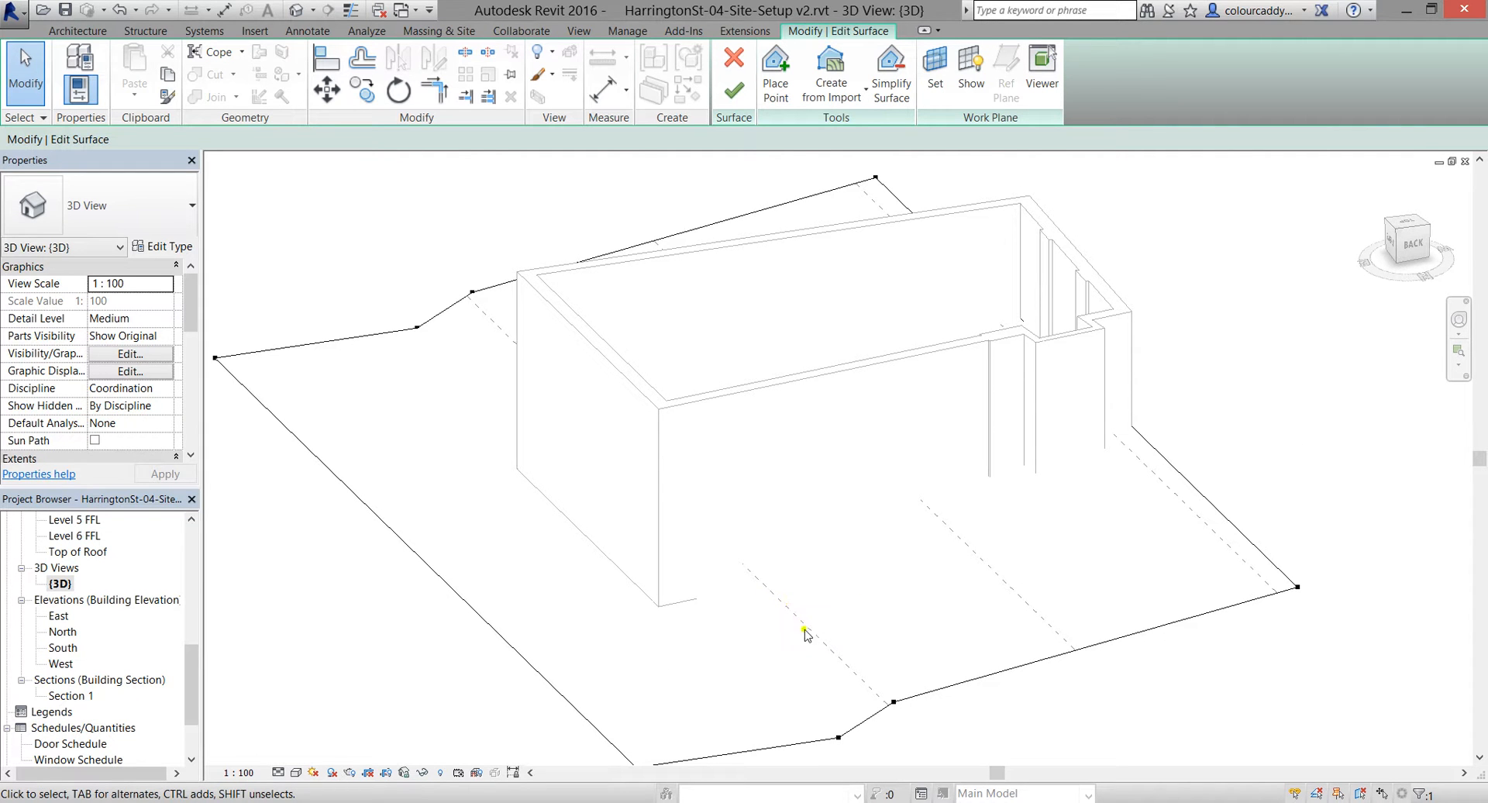
pyautogui.scroll(-1, 787, 657)
pyautogui.scroll(-1, 787, 657)
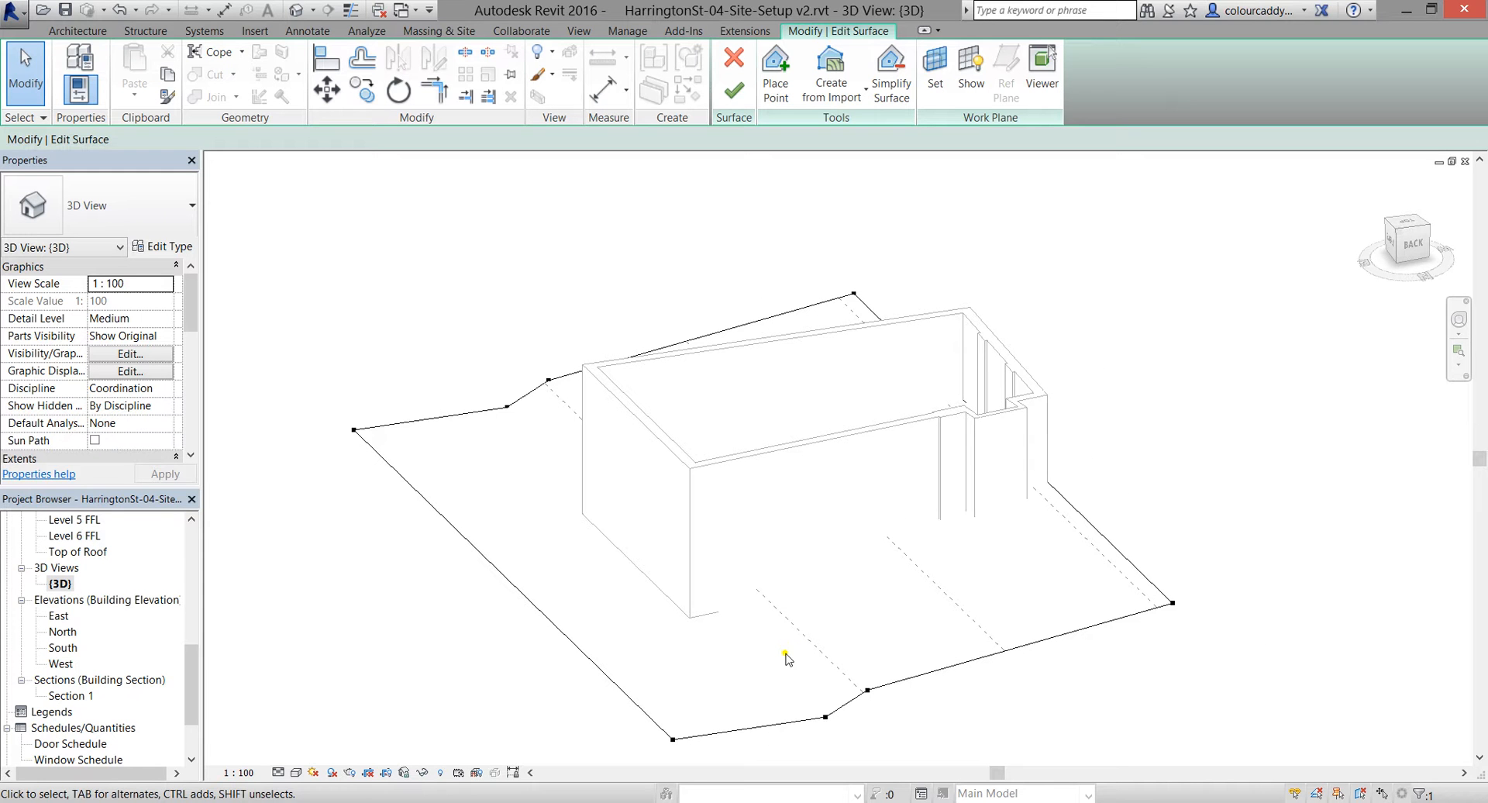
# Open the Site Satellite-Image floor plan and set its visual style to Wireframe
pyautogui.moveTo(189, 671); pyautogui.dragTo(188, 593)
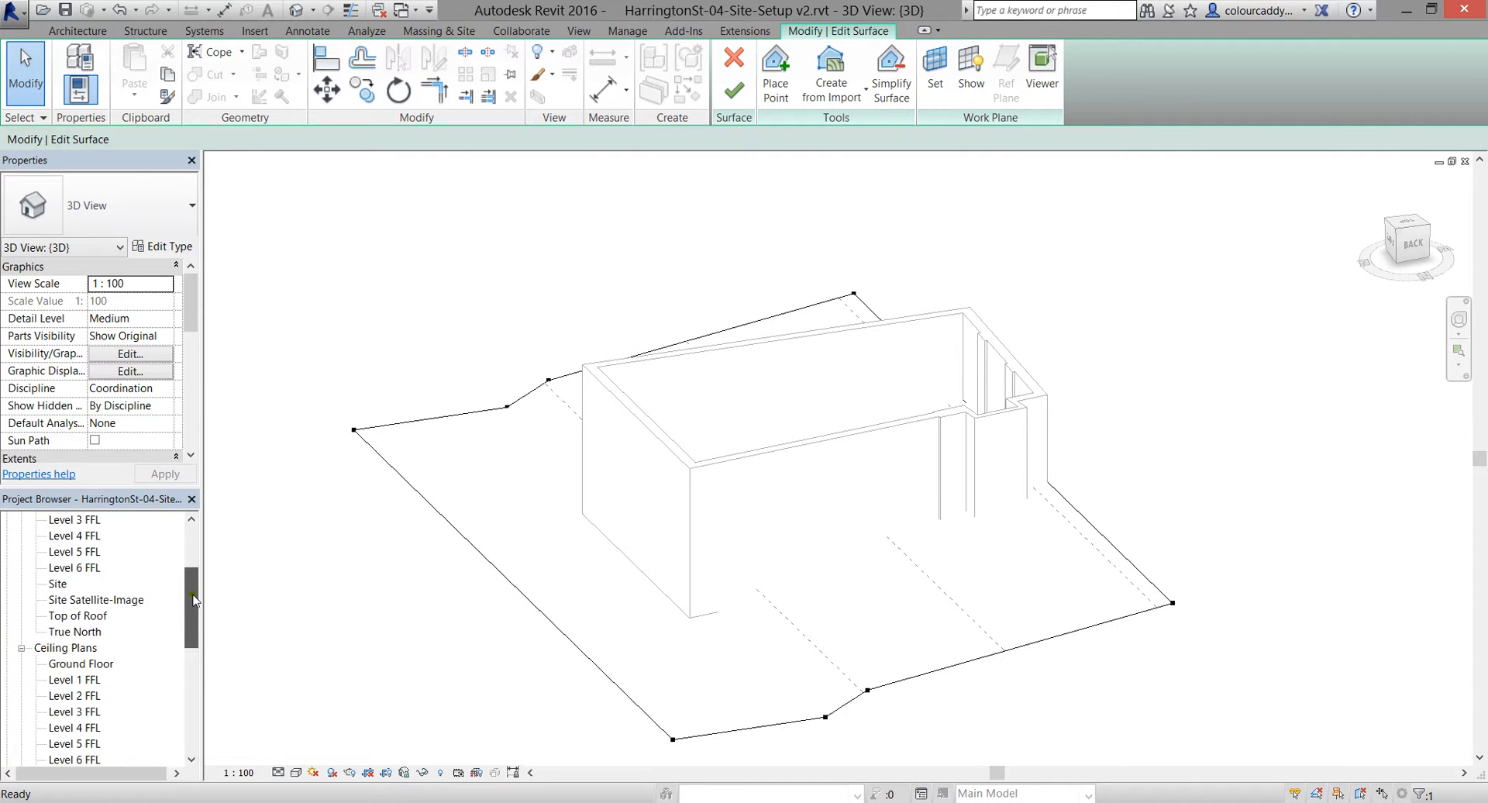
pyautogui.click(60, 585)
pyautogui.doubleClick(60, 585)
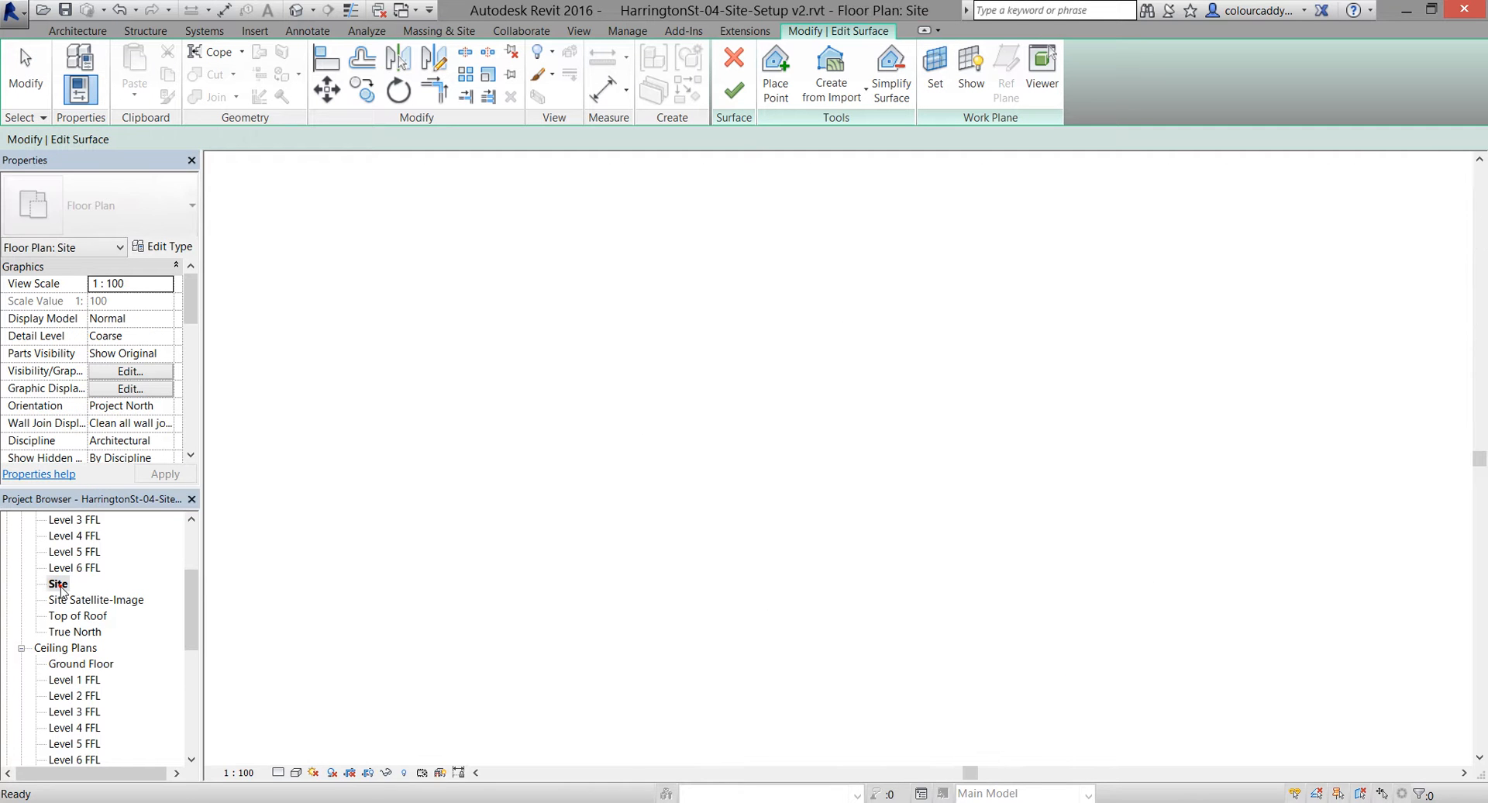
pyautogui.doubleClick(79, 603)
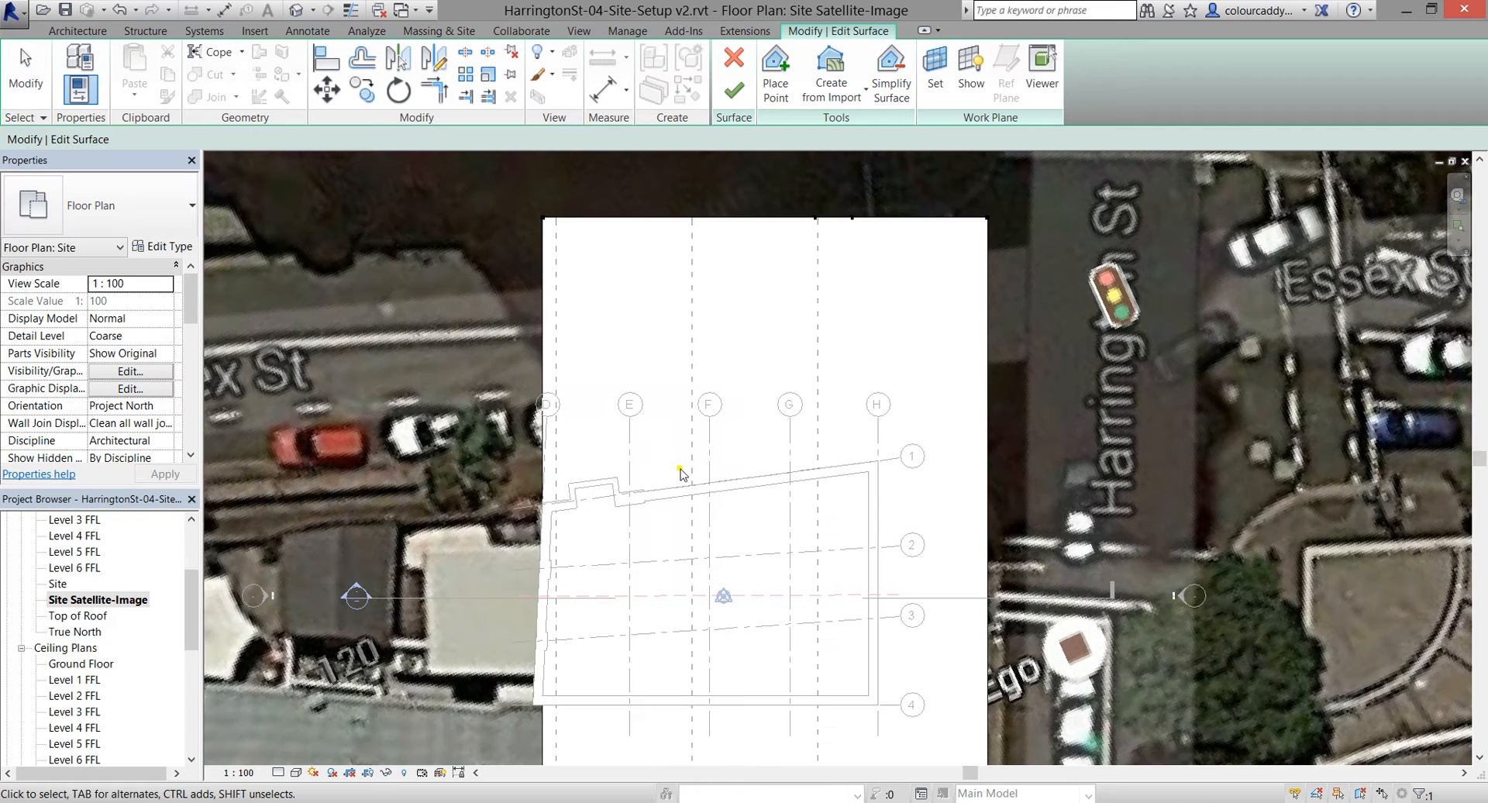
pyautogui.scroll(-3, 605, 409)
pyautogui.moveTo(606, 409); pyautogui.dragTo(549, 309, button='middle')
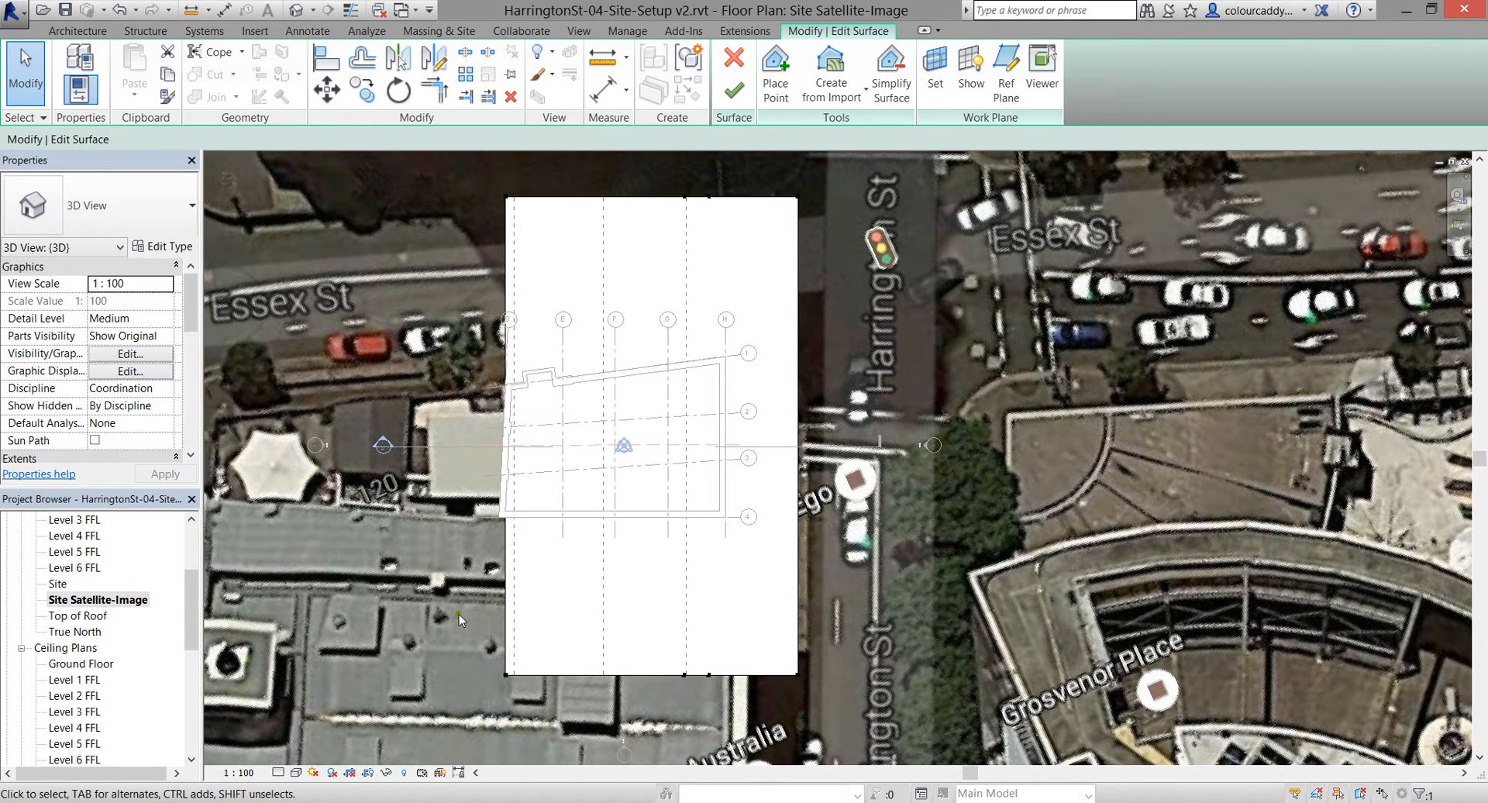
pyautogui.click(296, 777)
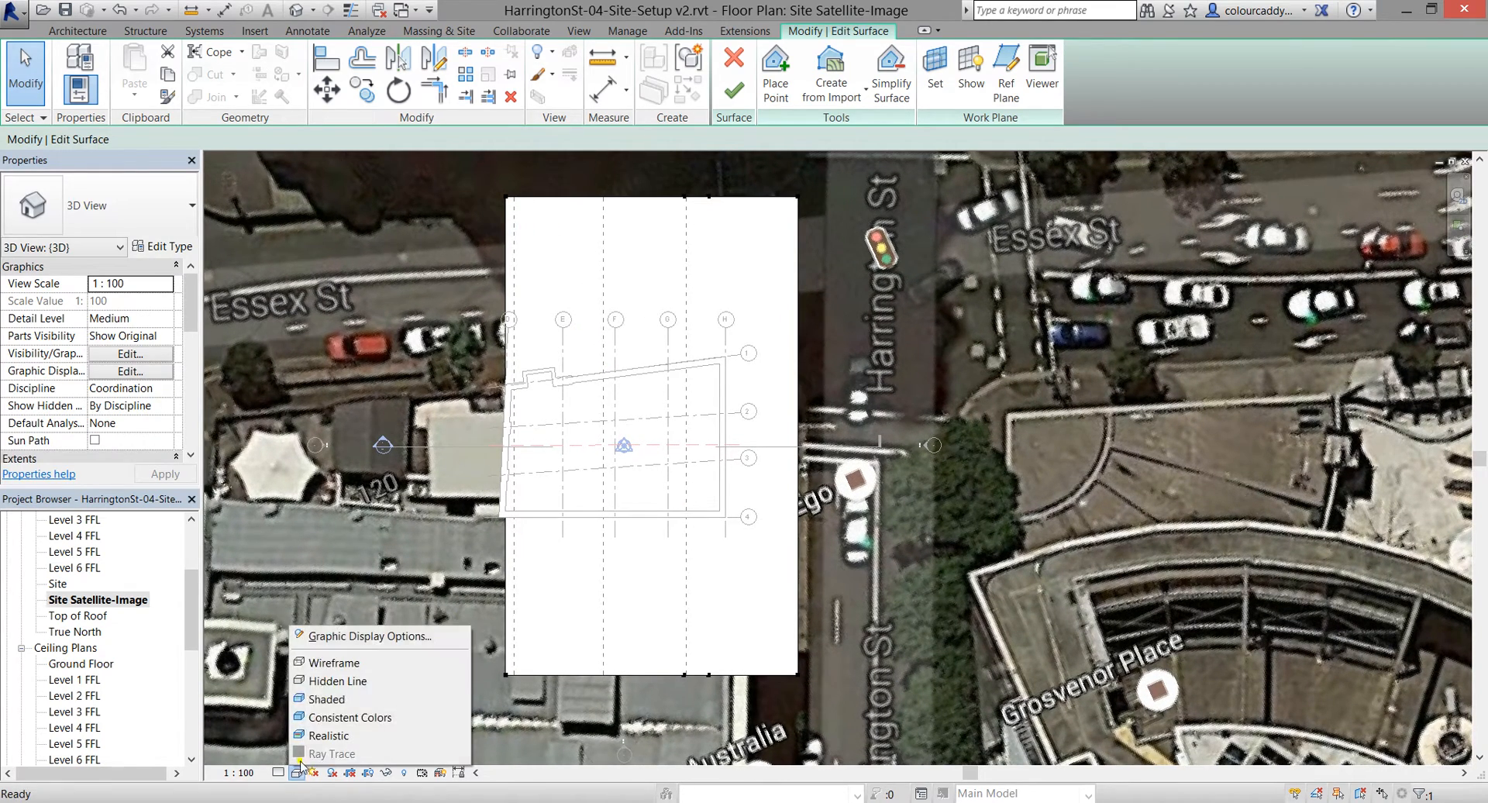
pyautogui.click(331, 663)
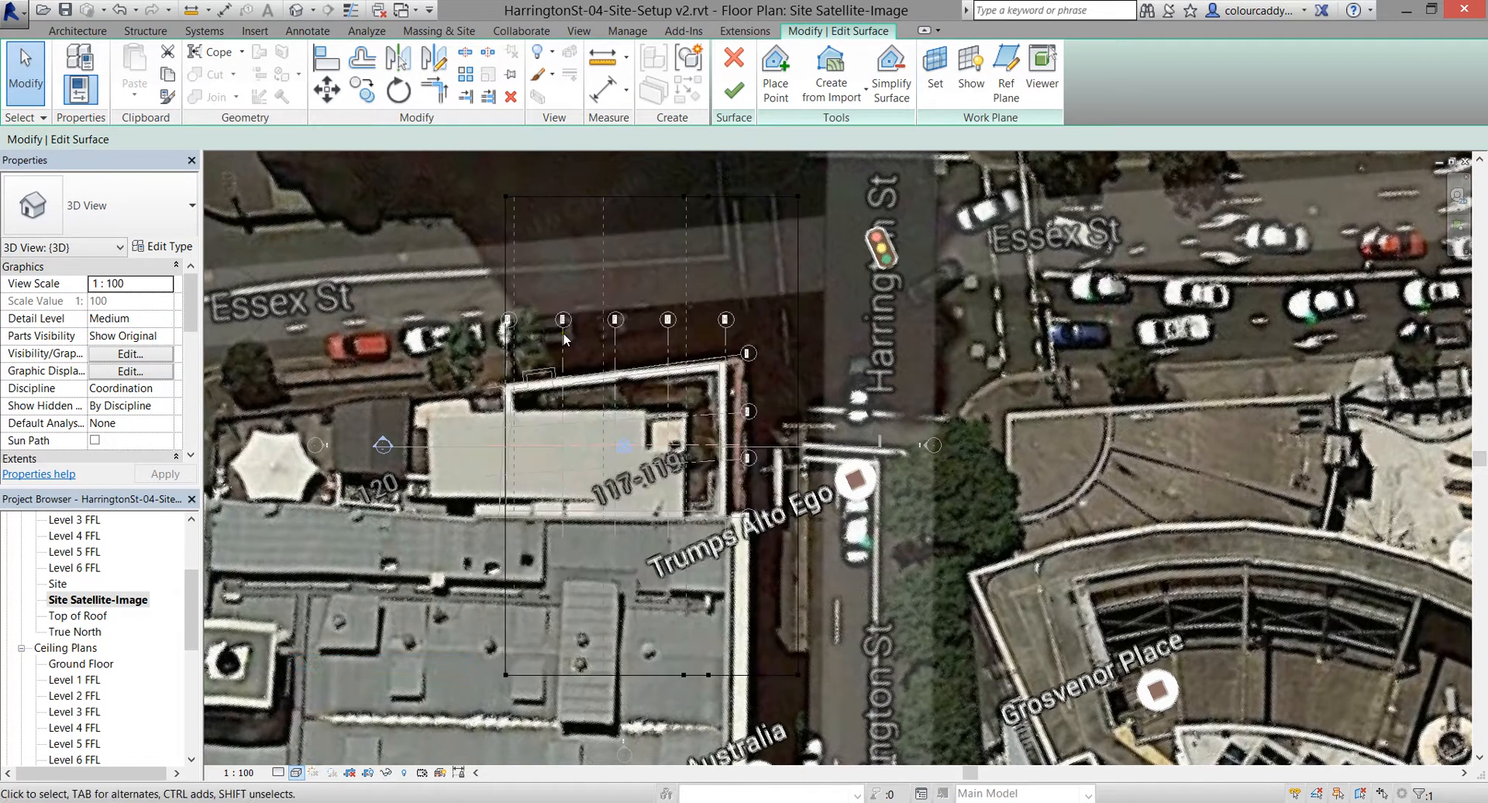
# Copy the four boundary points on the surface's far Essex St edge straight toward the building, placing them just outside its street frontage
pyautogui.moveTo(612, 249); pyautogui.dragTo(616, 324, button='middle')
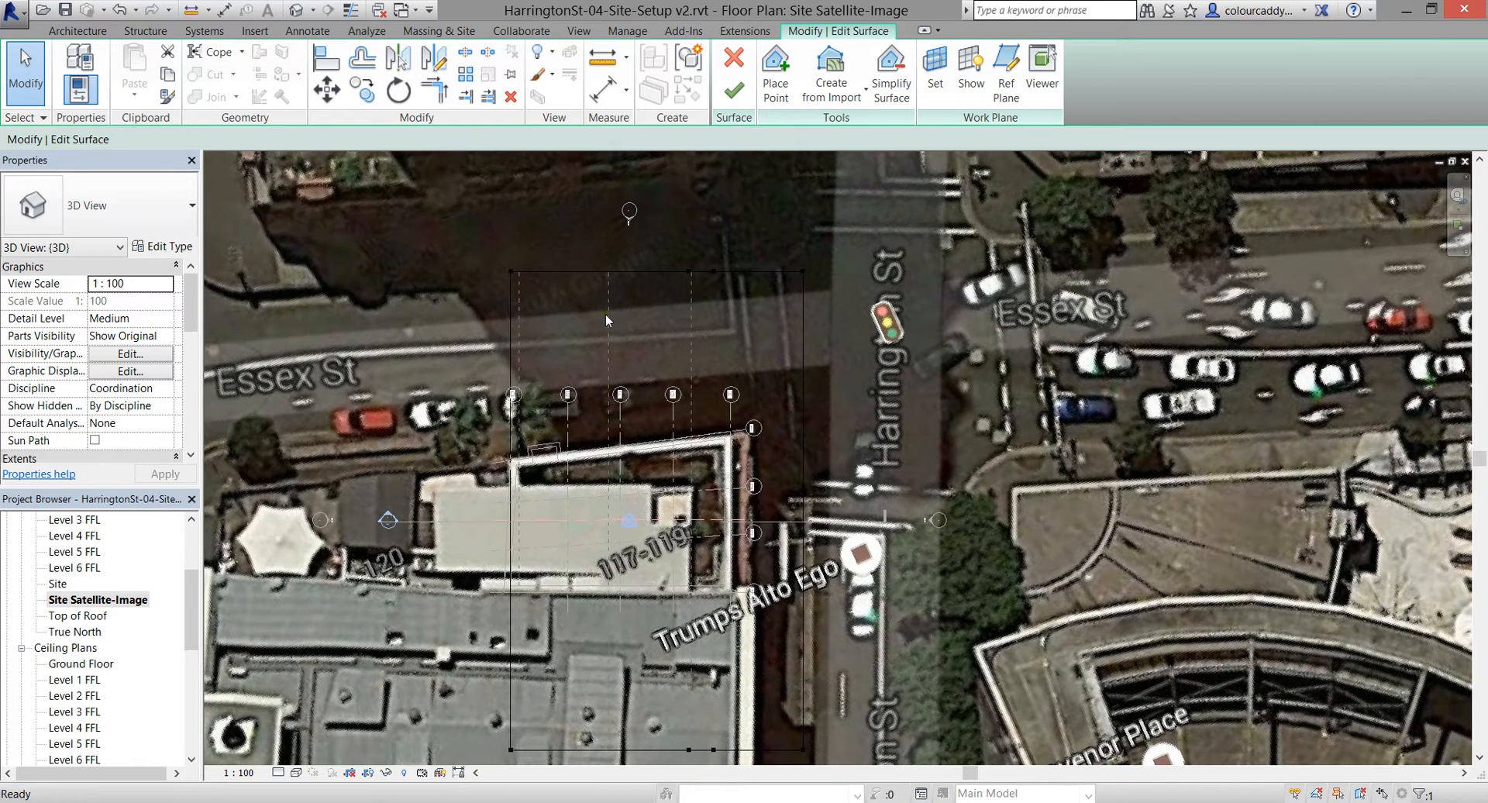
pyautogui.scroll(2, 606, 315)
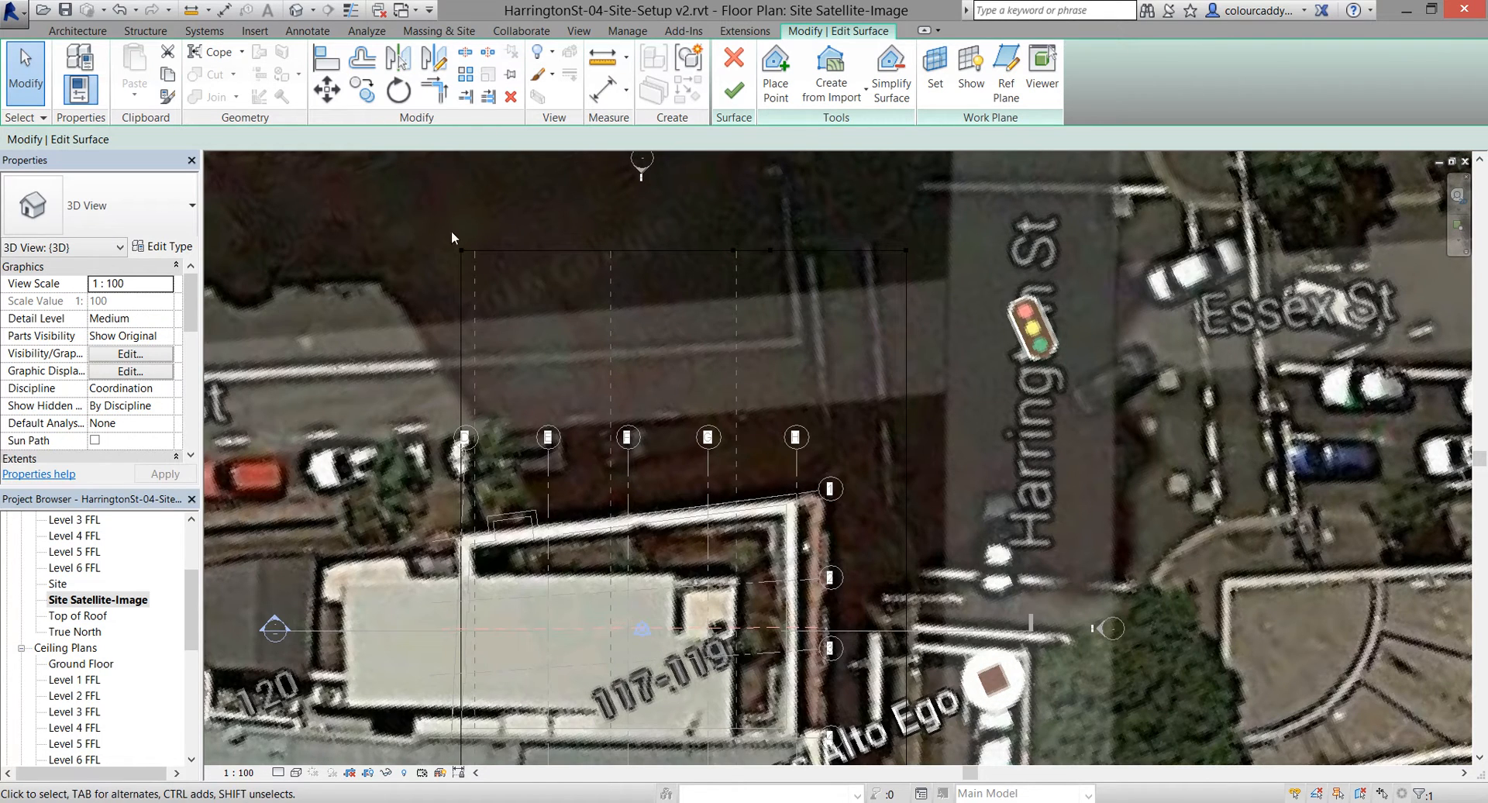
pyautogui.moveTo(418, 226); pyautogui.dragTo(964, 308)
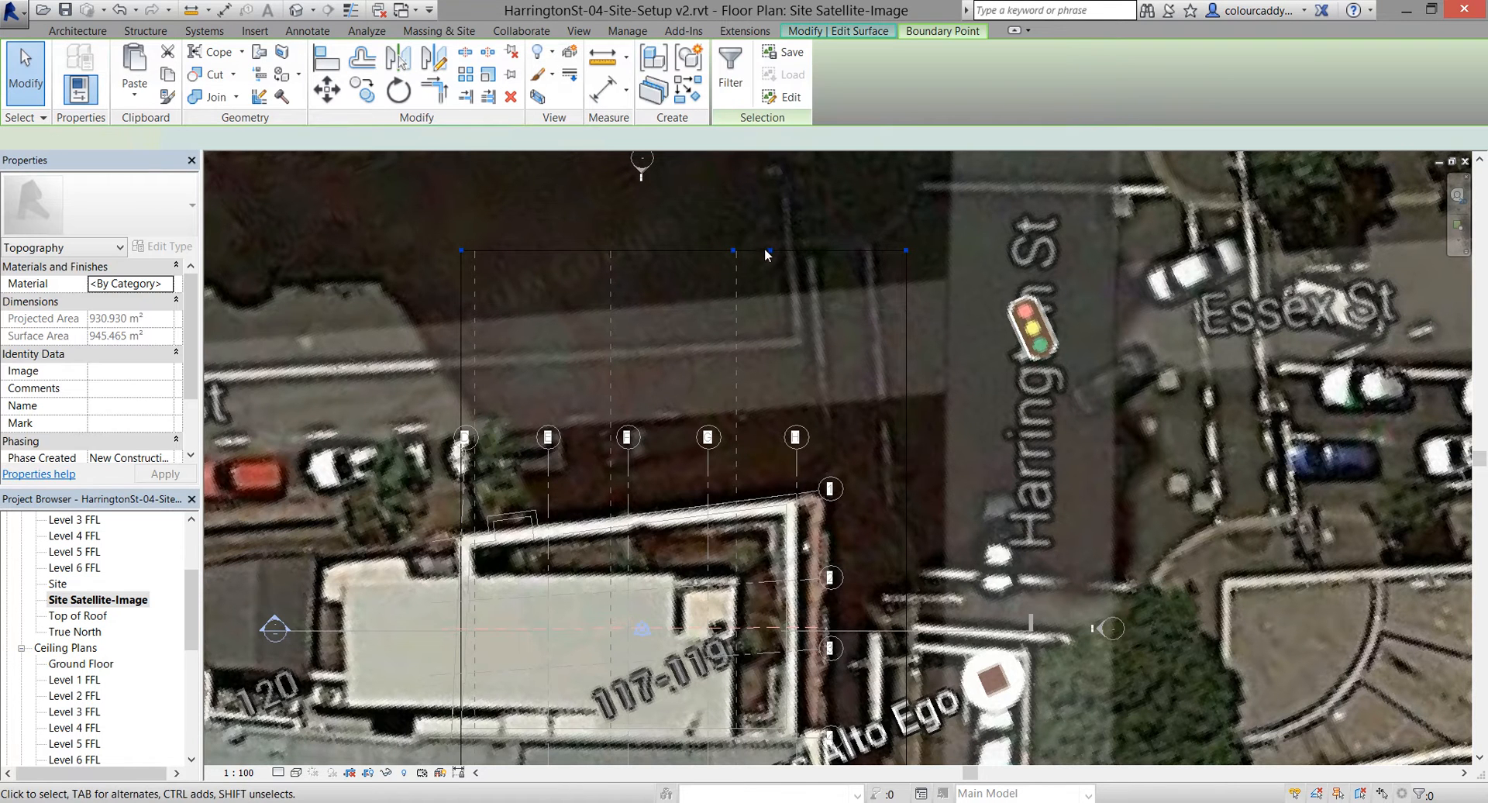
pyautogui.click(361, 90)
pyautogui.click(438, 253)
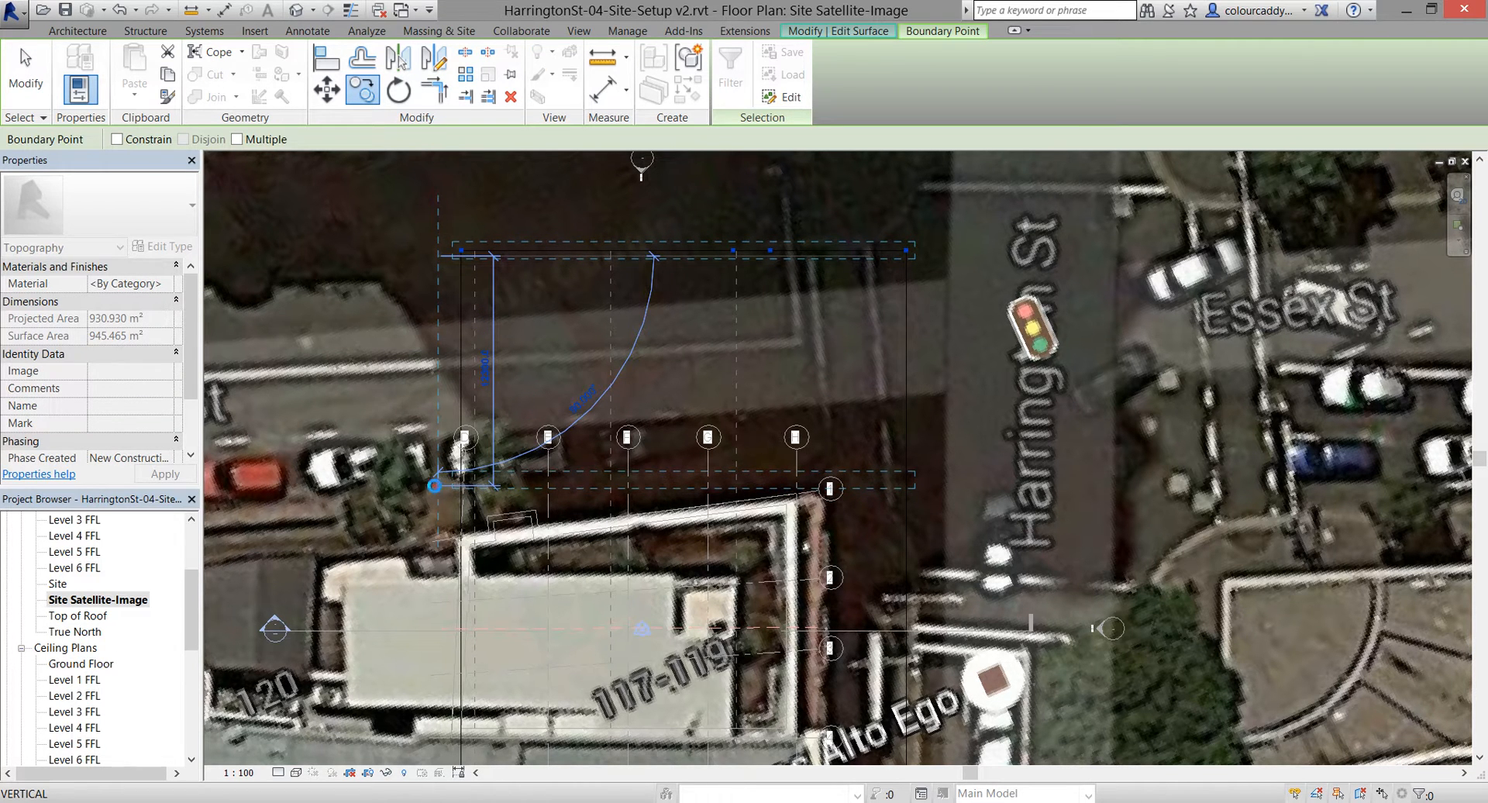
pyautogui.click(435, 486)
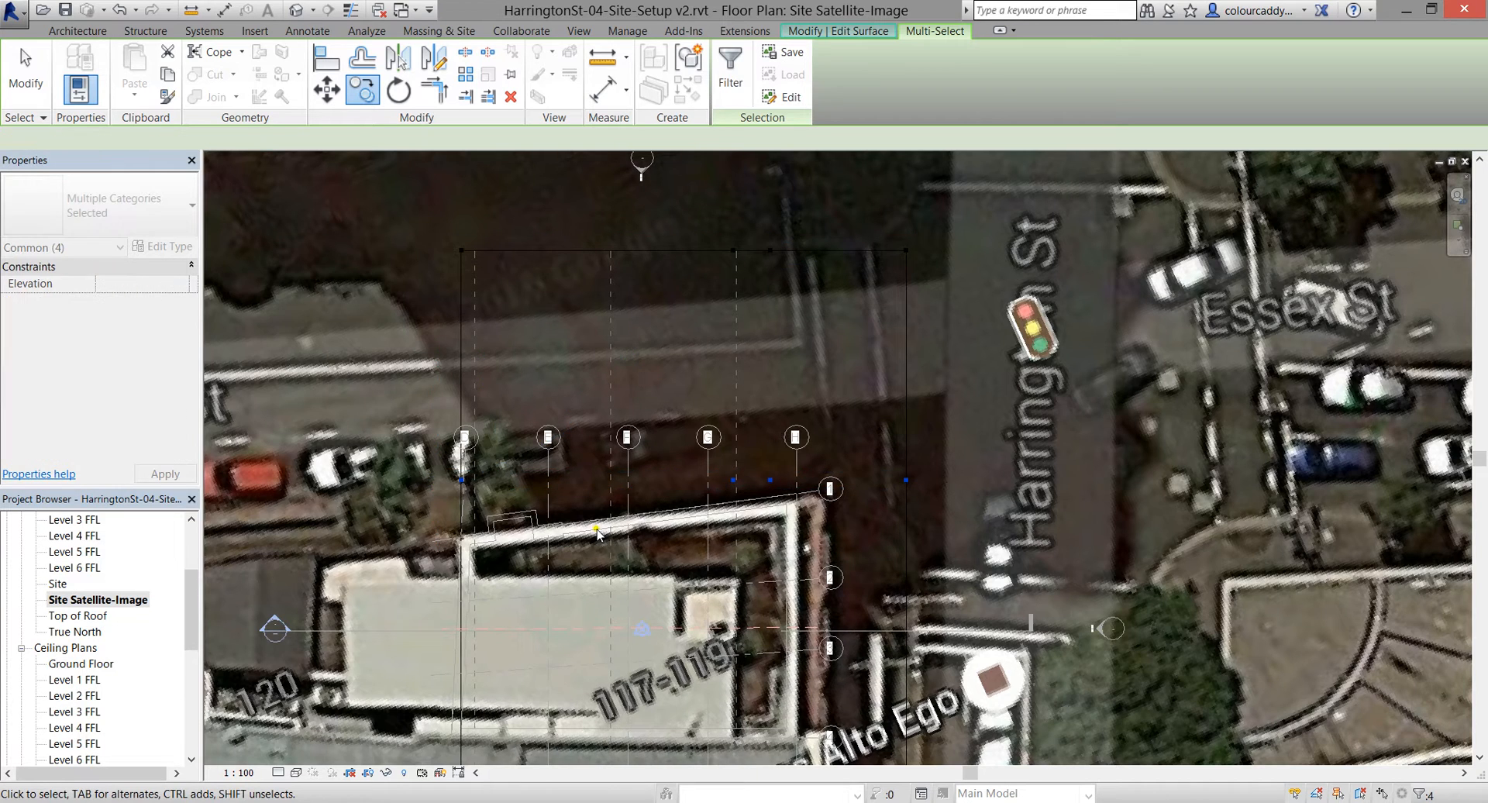
# Nudge the two copied points at the 15100 elevation slightly away from the building toward Essex St
pyautogui.scroll(3, 597, 533)
pyautogui.scroll(-1, 596, 533)
pyautogui.scroll(-1, 800, 466)
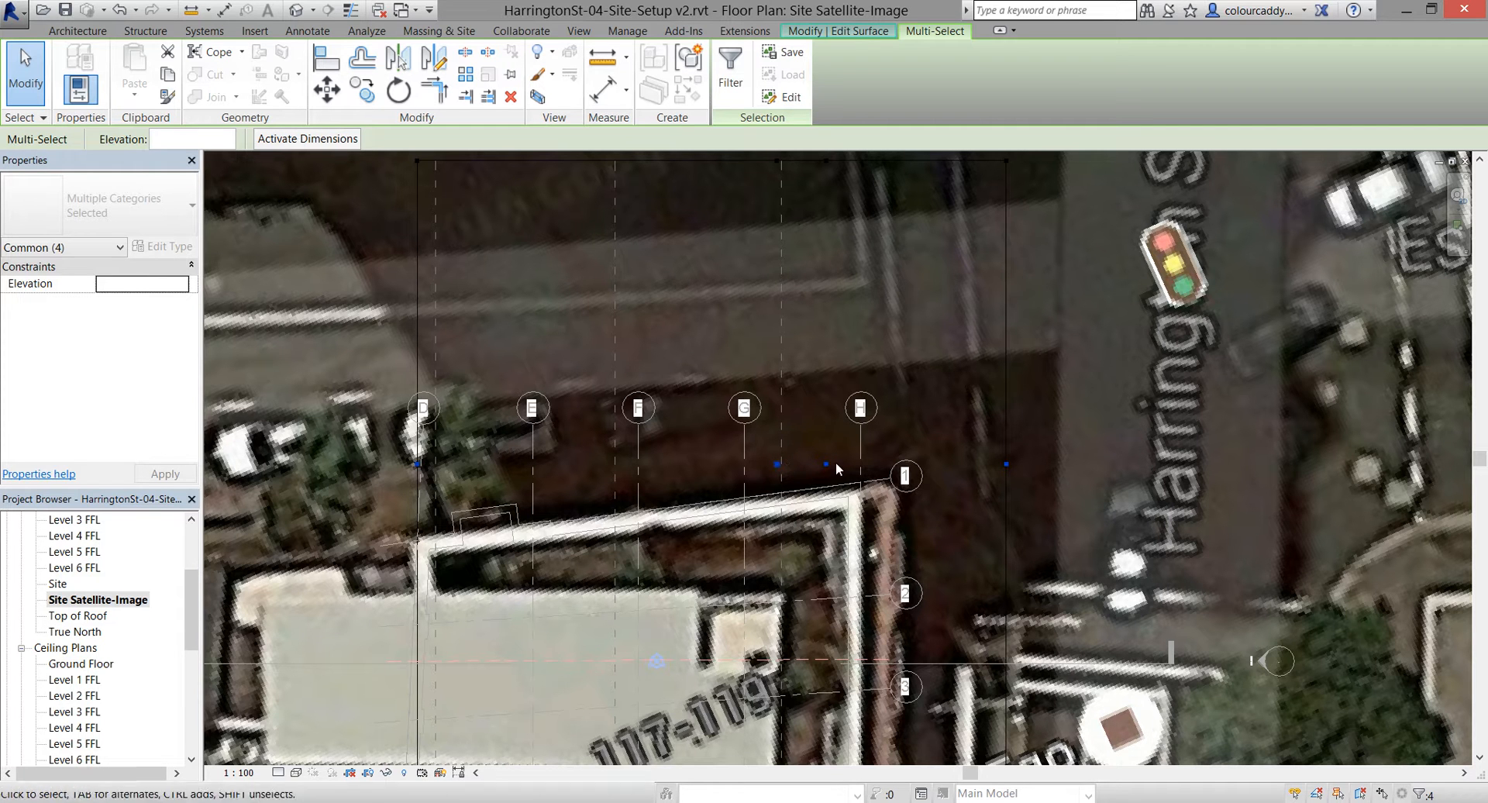
pyautogui.moveTo(801, 407); pyautogui.dragTo(1035, 490)
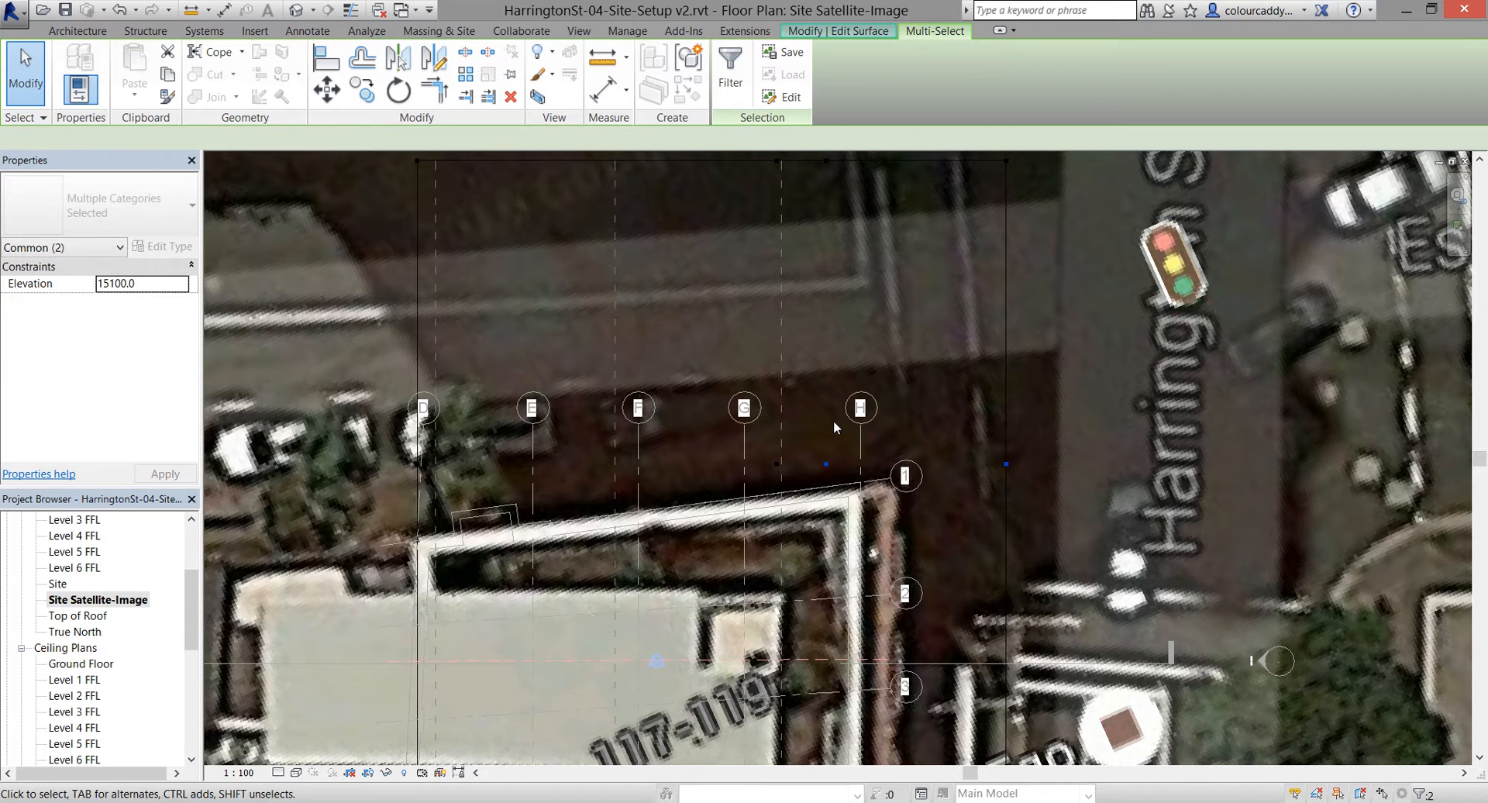
pyautogui.moveTo(806, 436); pyautogui.dragTo(1044, 504)
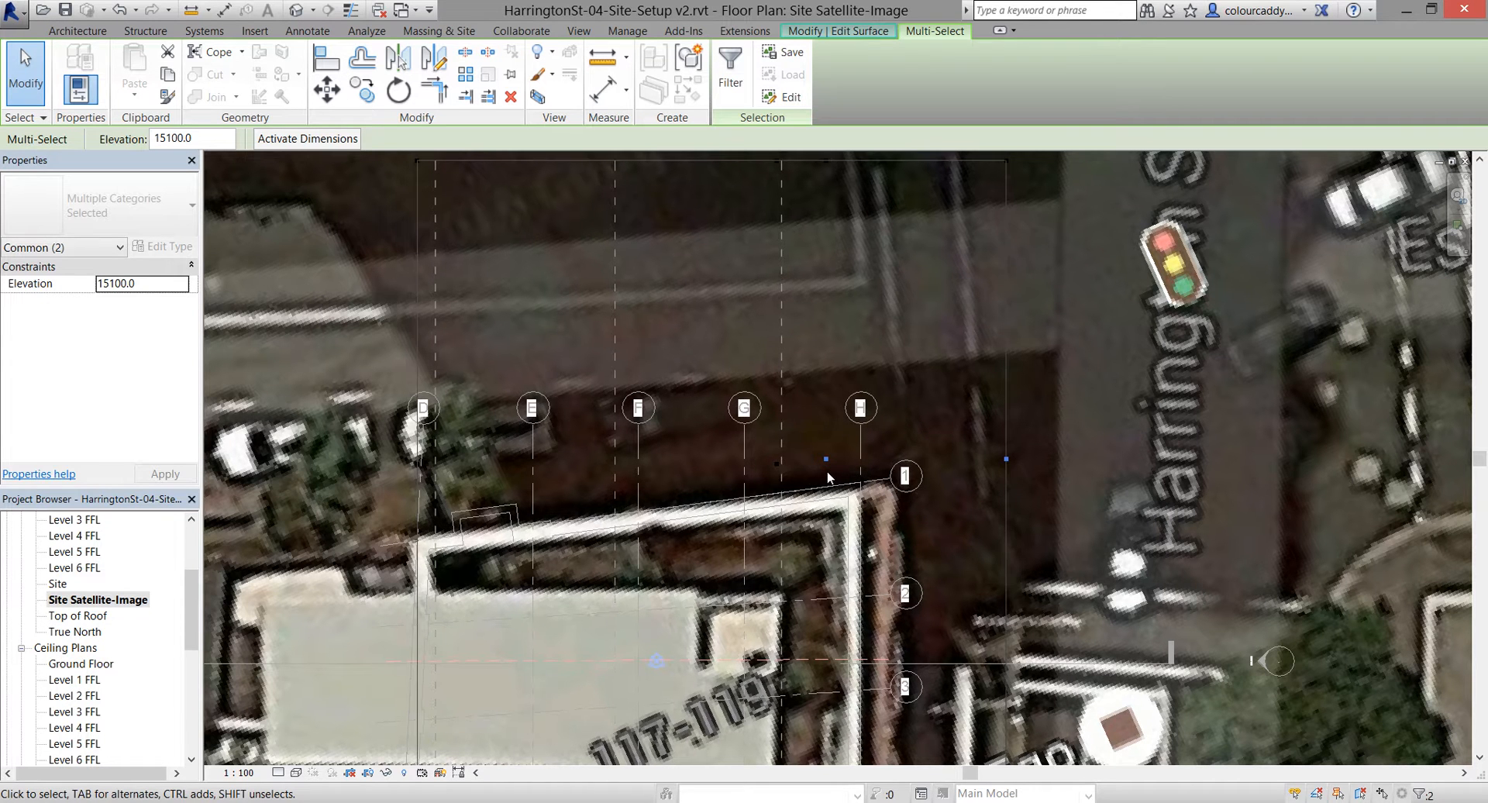
pyautogui.press('Escape')
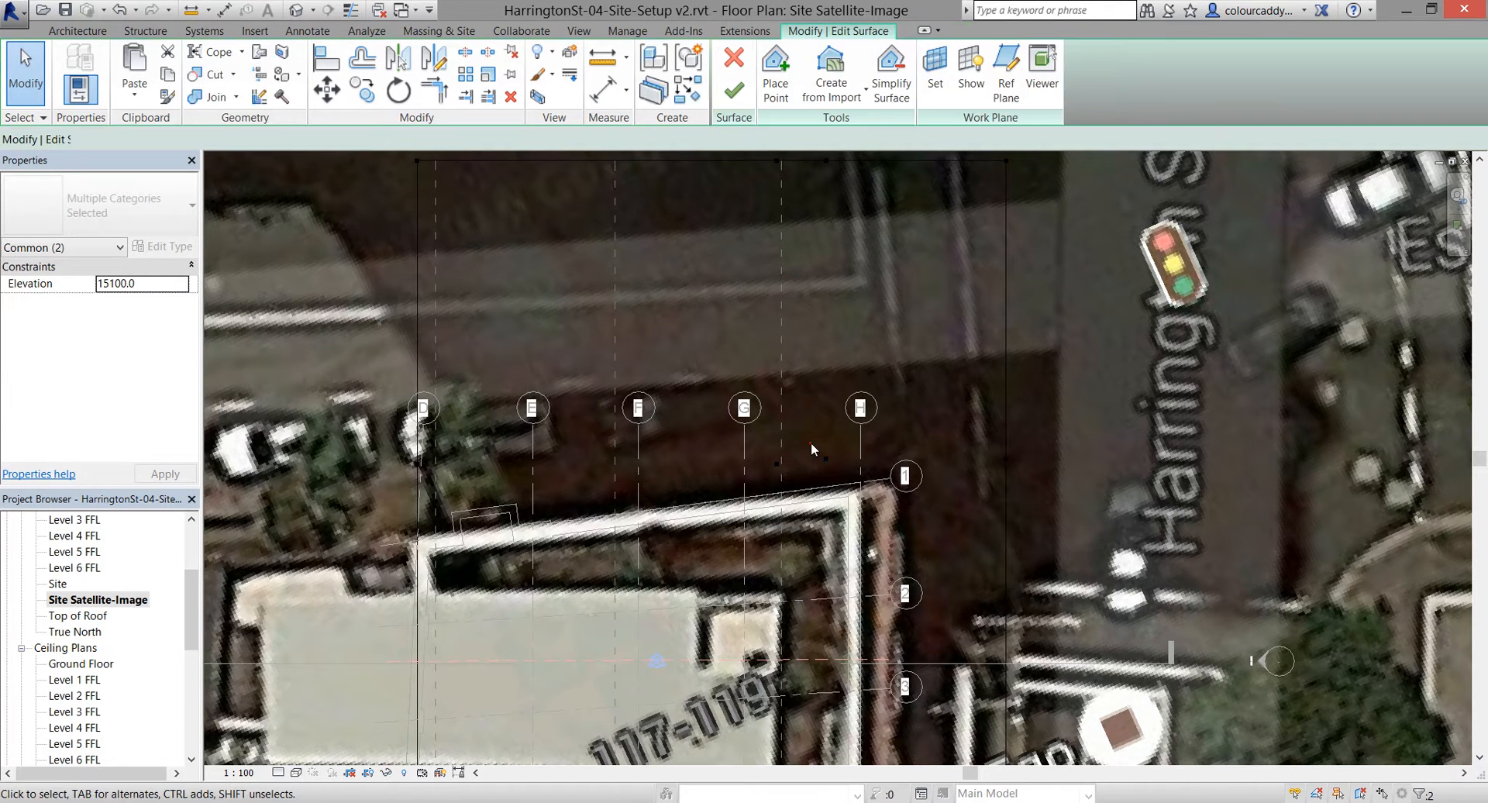
# Shift the copied boundary point on the Harrington St edge farther toward Essex St to follow the building's angled frontage
pyautogui.click(827, 460)
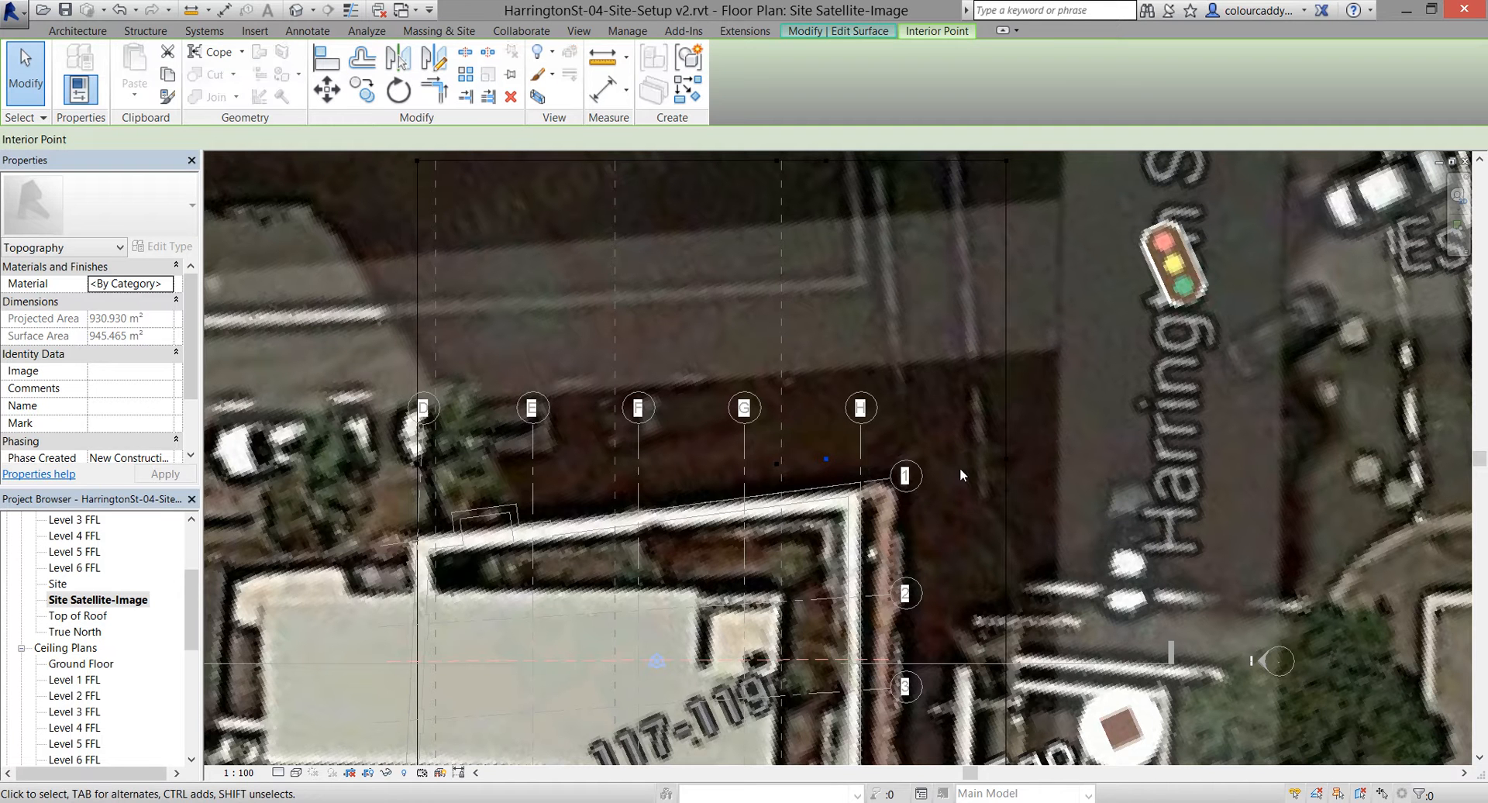
pyautogui.moveTo(955, 411); pyautogui.dragTo(1071, 522)
pyautogui.moveTo(1007, 459); pyautogui.dragTo(1006, 444)
pyautogui.press('Up')
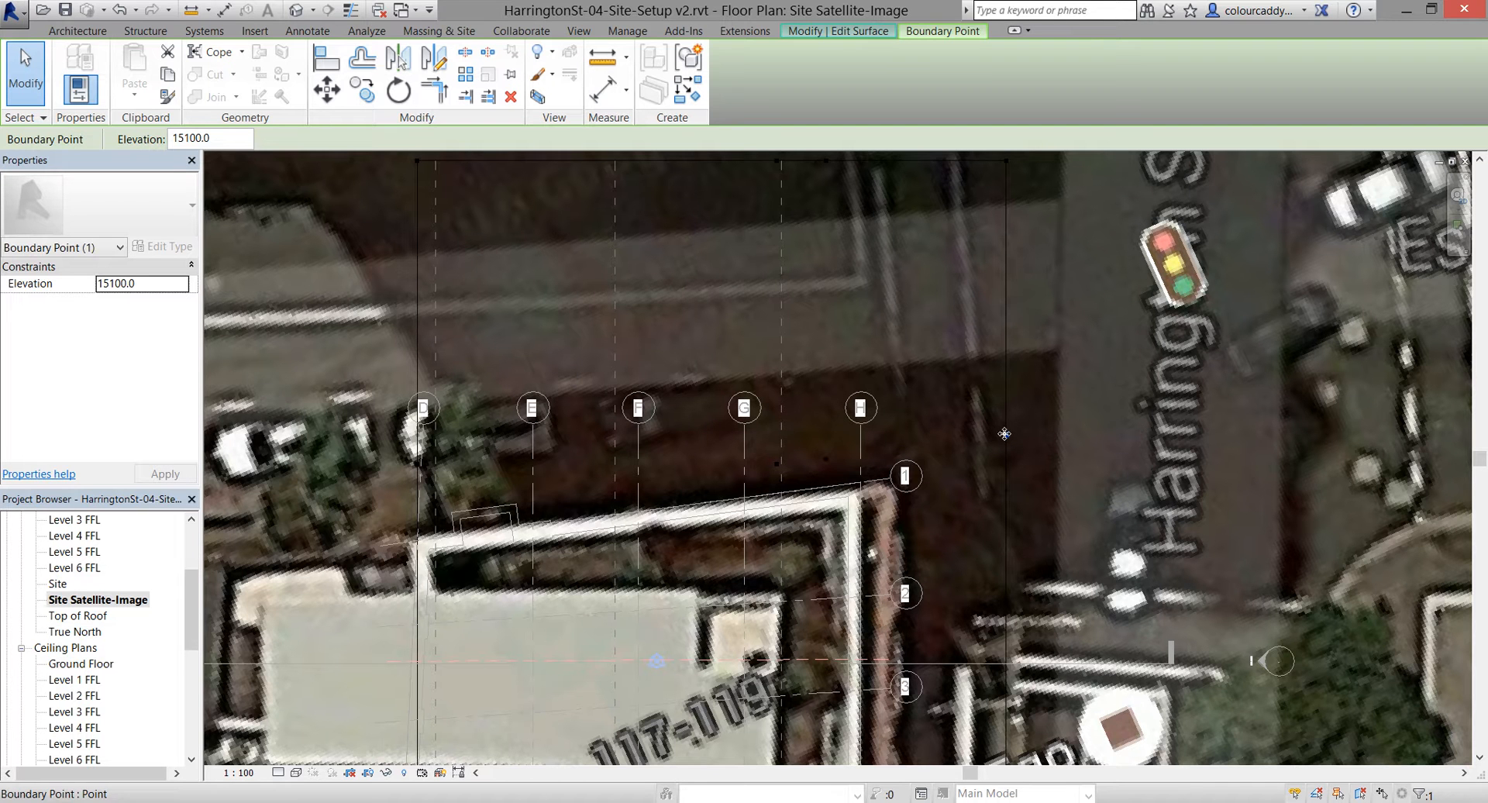
# Shift the two interior points at the foot and top of the steps toward Essex St, in line with the angled frontage
pyautogui.moveTo(799, 431); pyautogui.dragTo(827, 468)
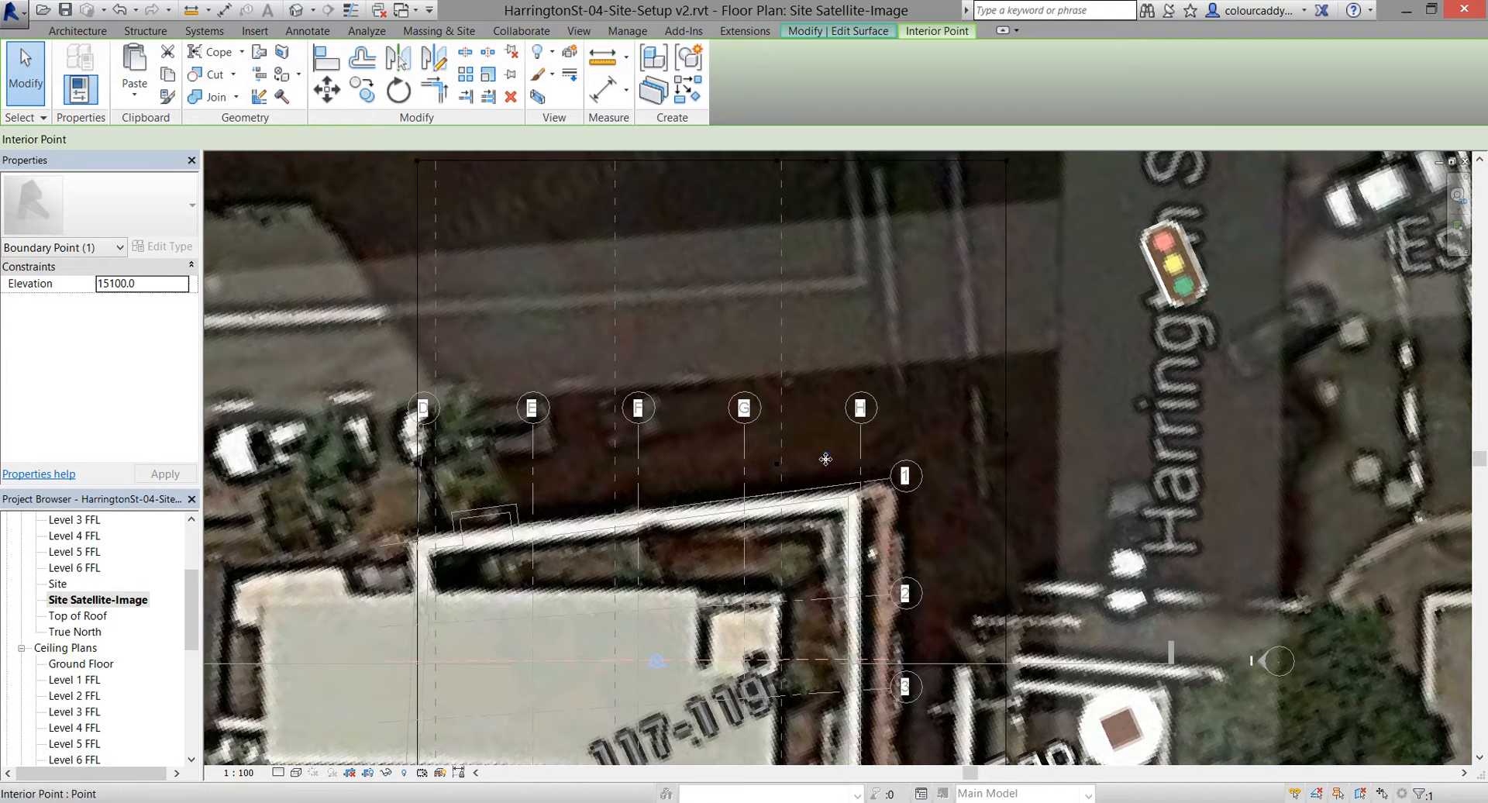
pyautogui.moveTo(746, 434); pyautogui.dragTo(788, 487)
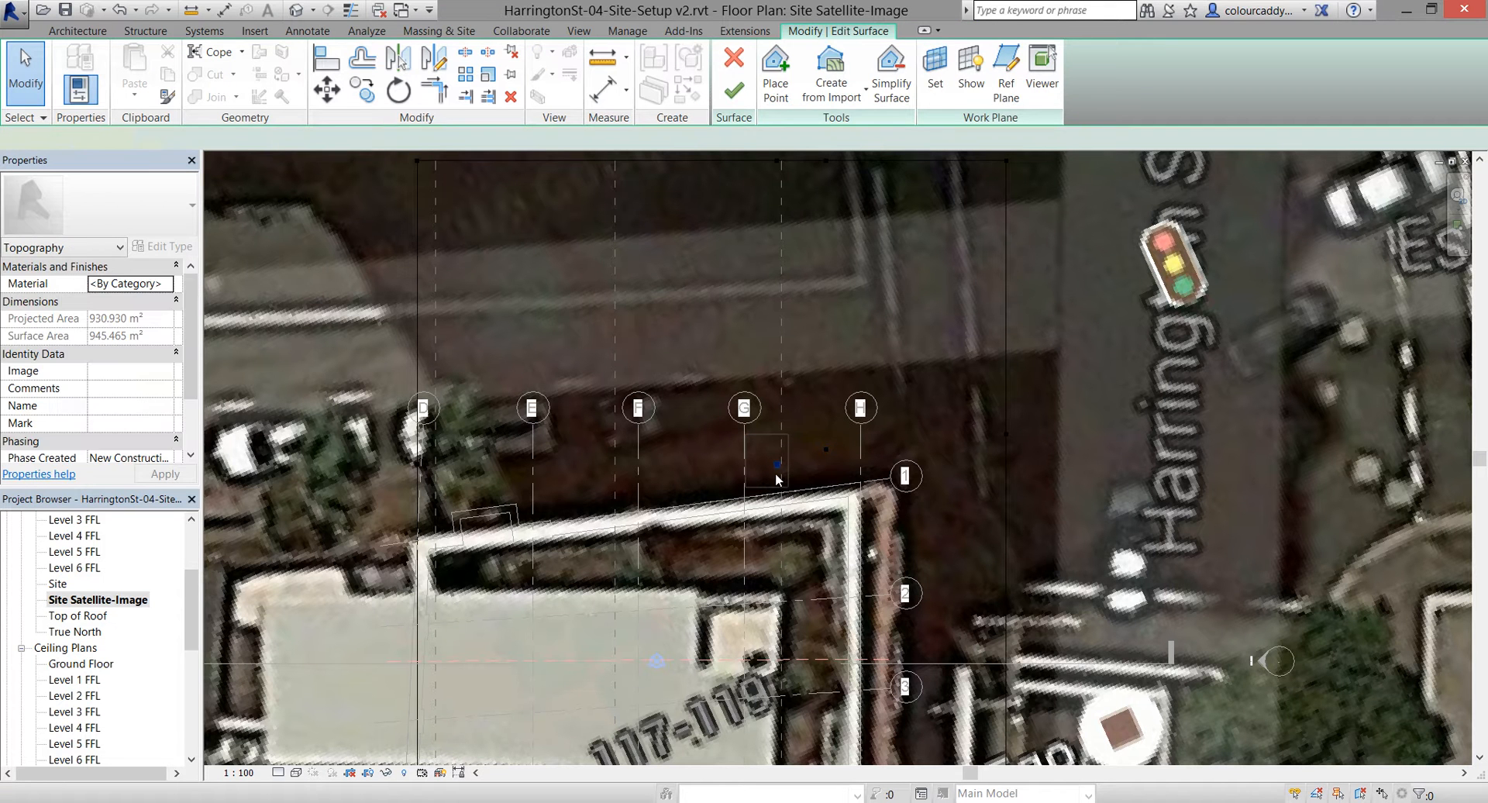
pyautogui.press('Up')
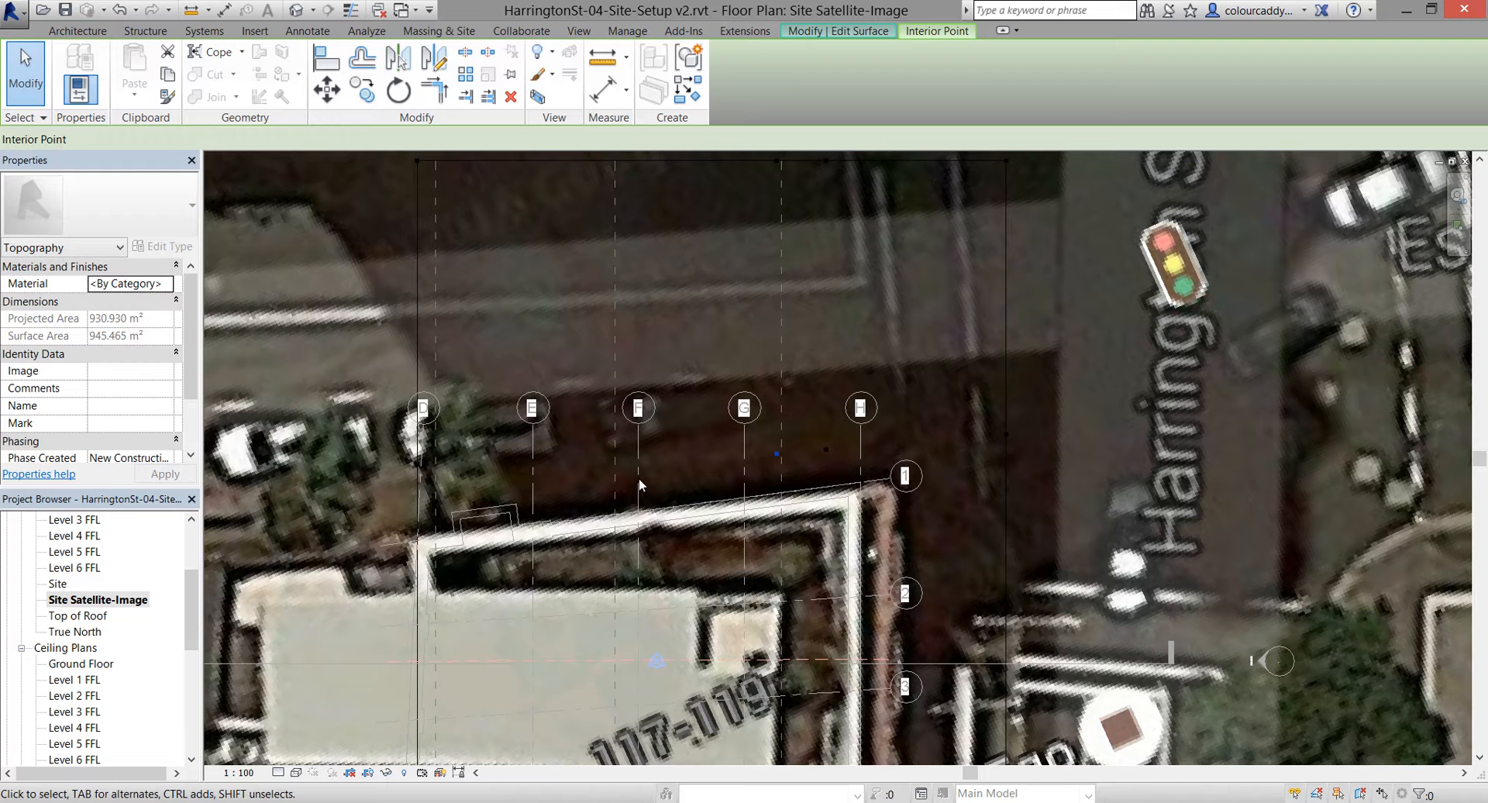
pyautogui.press('Up')
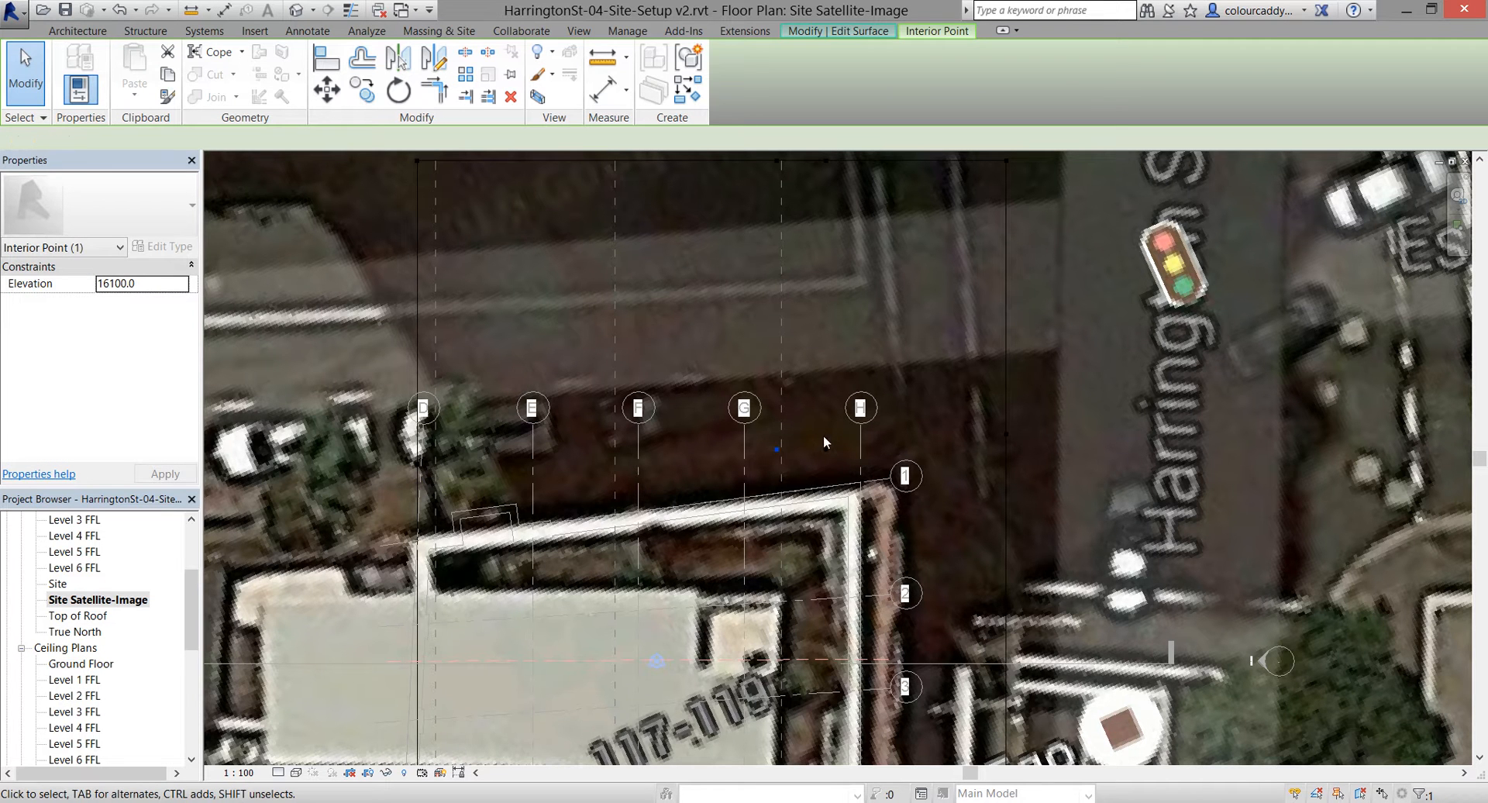
pyautogui.click(823, 446)
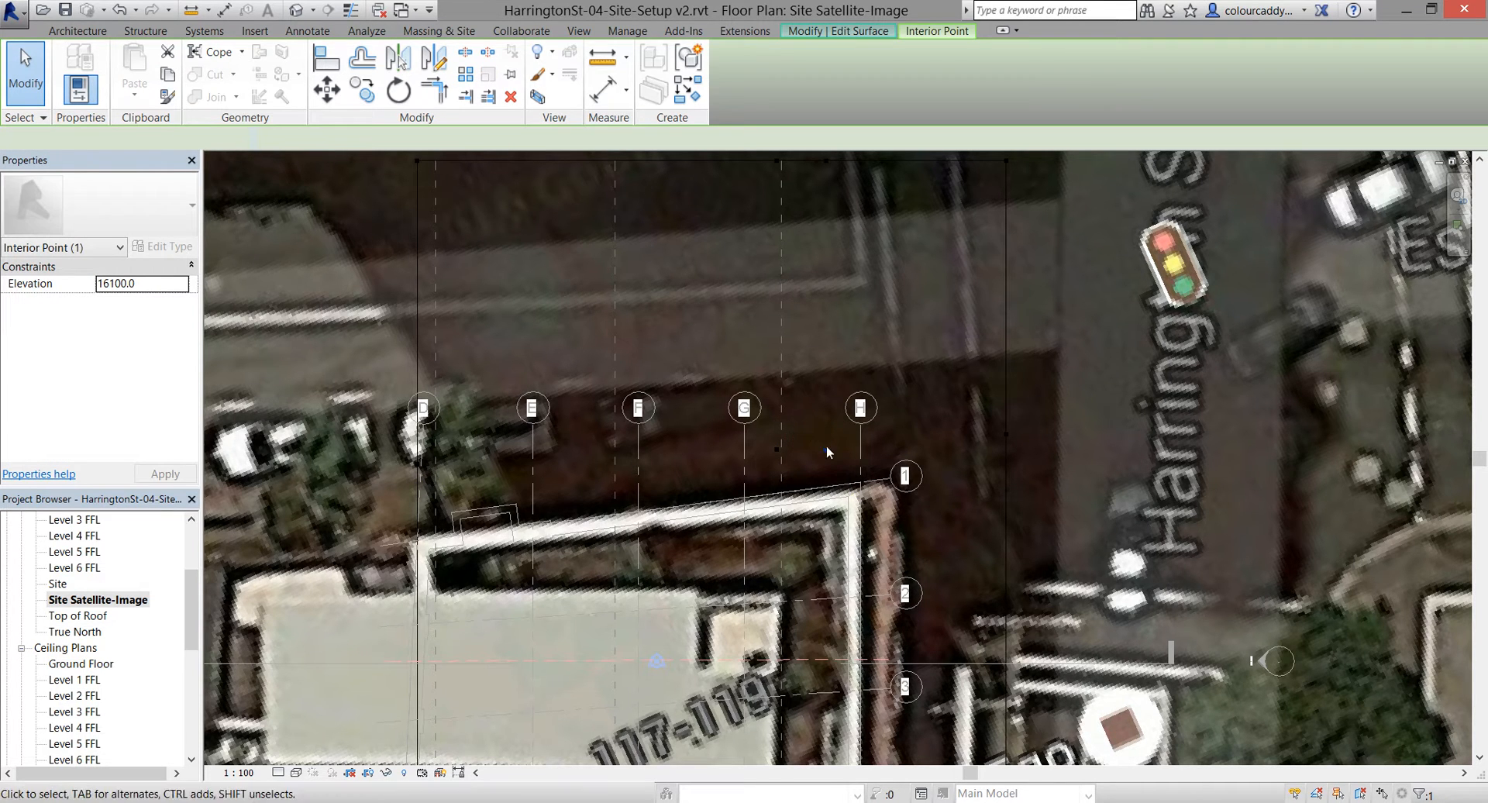
# Move the copied uphill boundary point near grid D slightly toward the building to follow the angled frontage
pyautogui.click(418, 475)
pyautogui.press('Up')
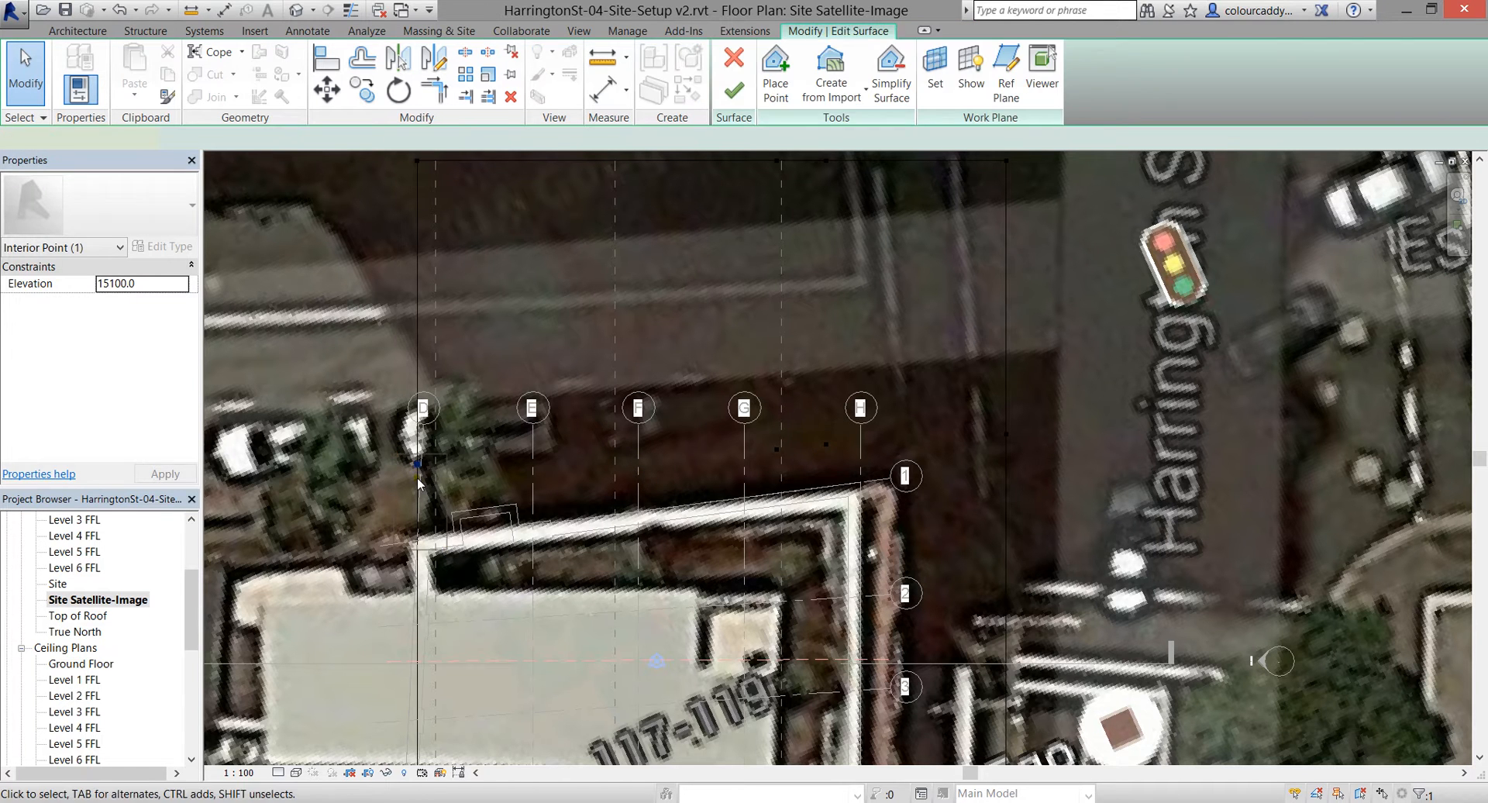
pyautogui.click(416, 465)
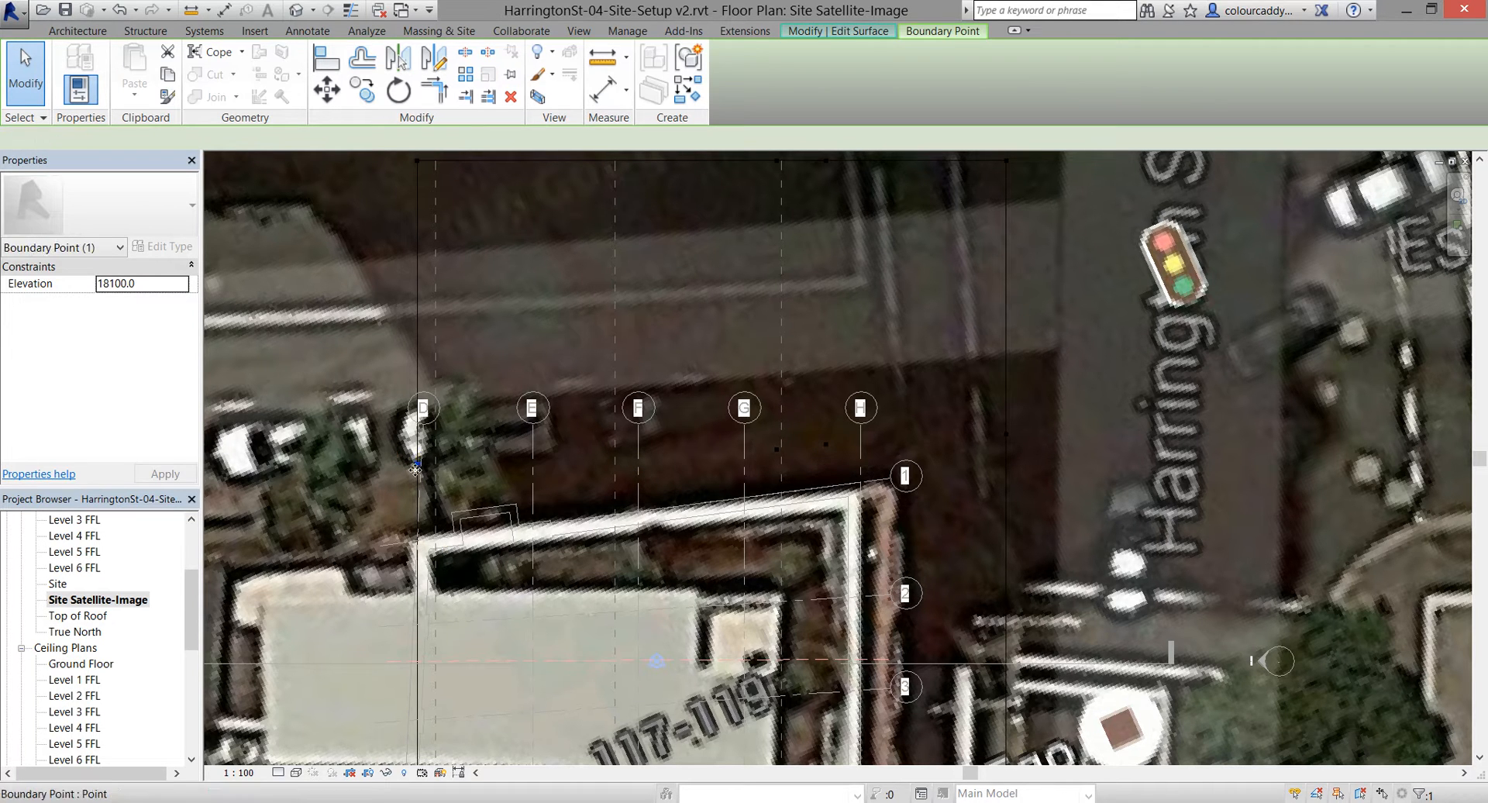
pyautogui.moveTo(419, 473); pyautogui.dragTo(420, 476)
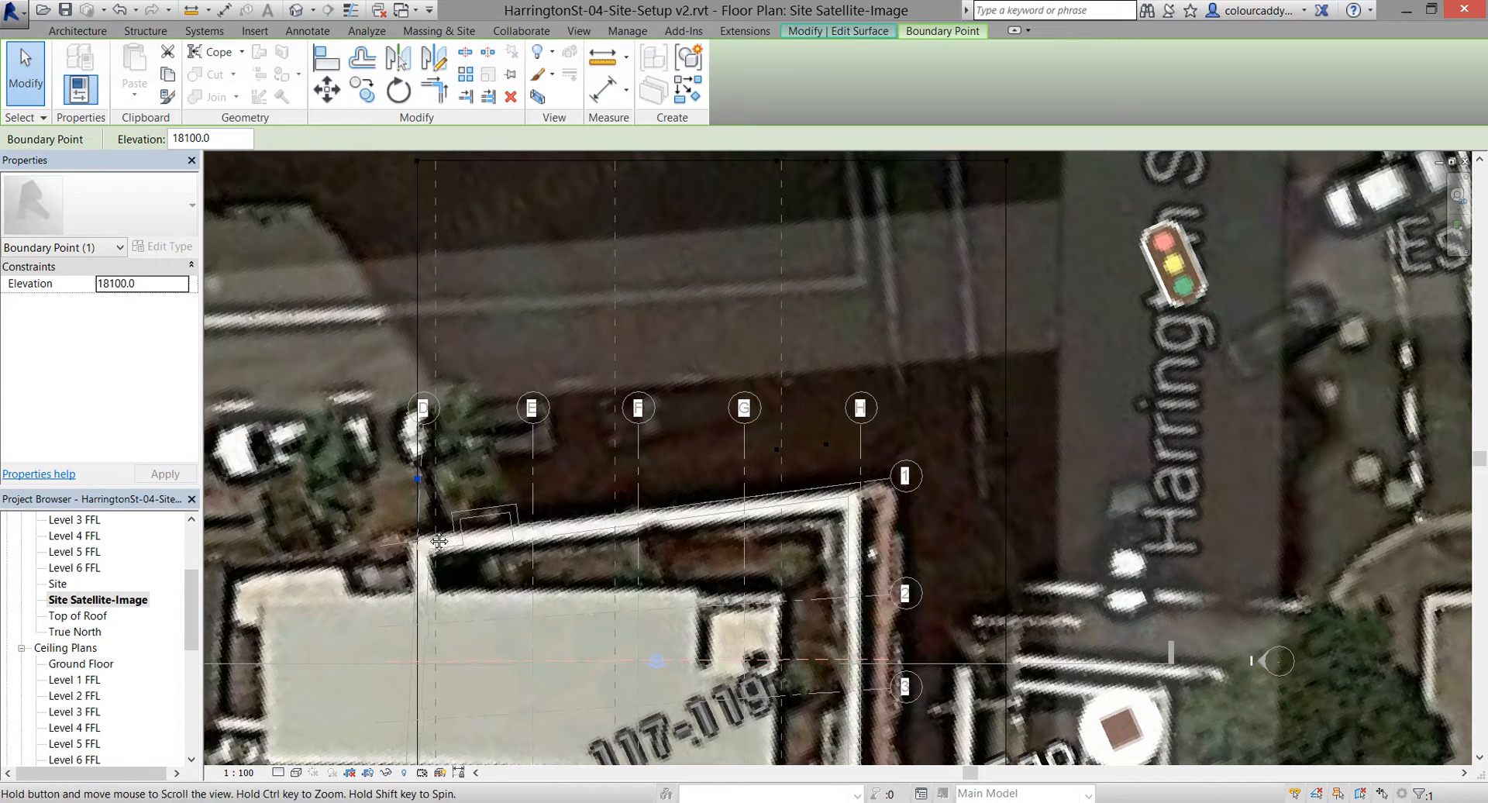
pyautogui.scroll(-2, 486, 445)
pyautogui.moveTo(585, 443); pyautogui.dragTo(636, 482, button='middle')
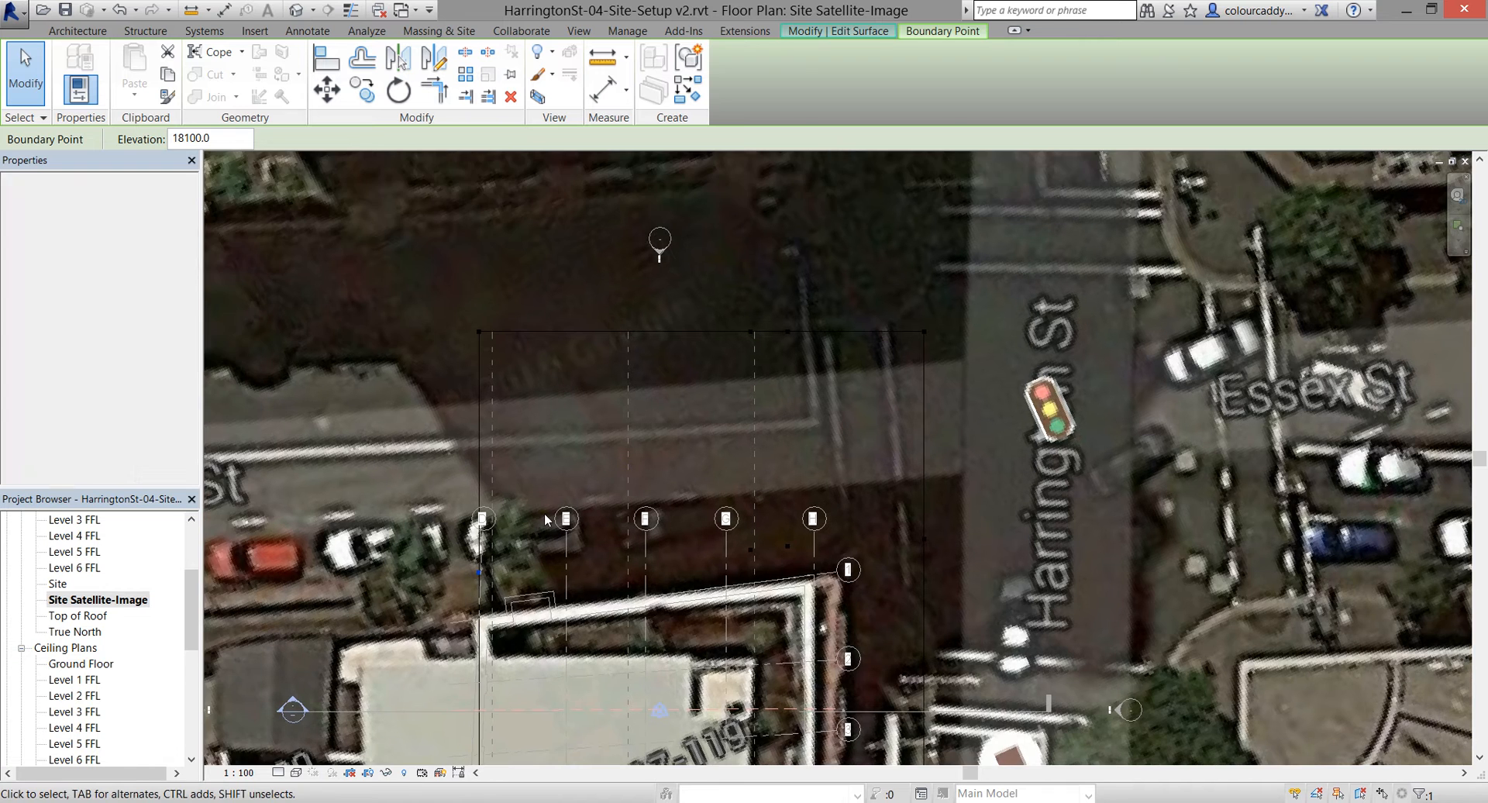
# Open the Site floor plan and delete the two intermediate boundary points on the surface's far edge beyond Essex St
pyautogui.scroll(1, 544, 513)
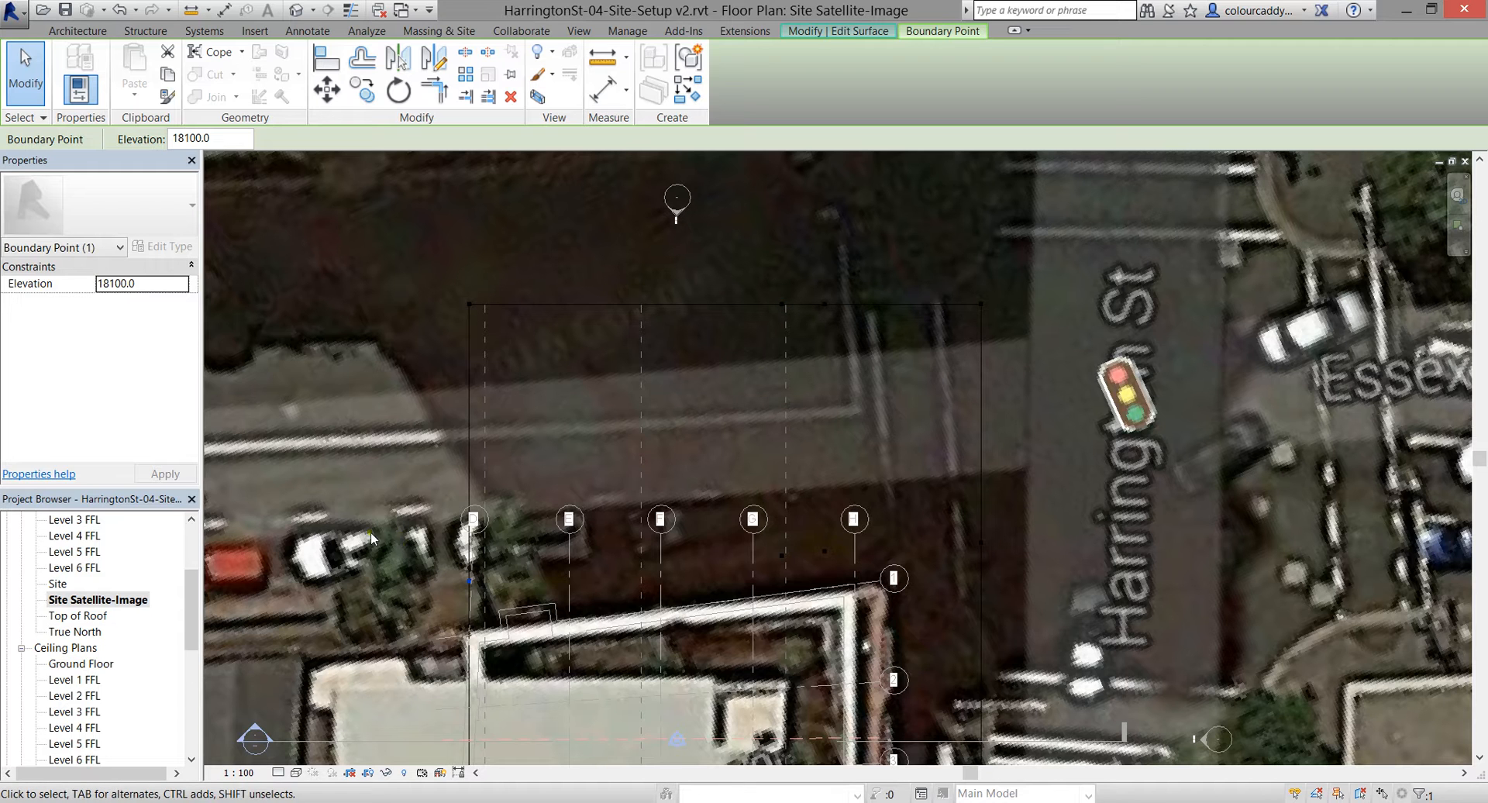
pyautogui.doubleClick(58, 582)
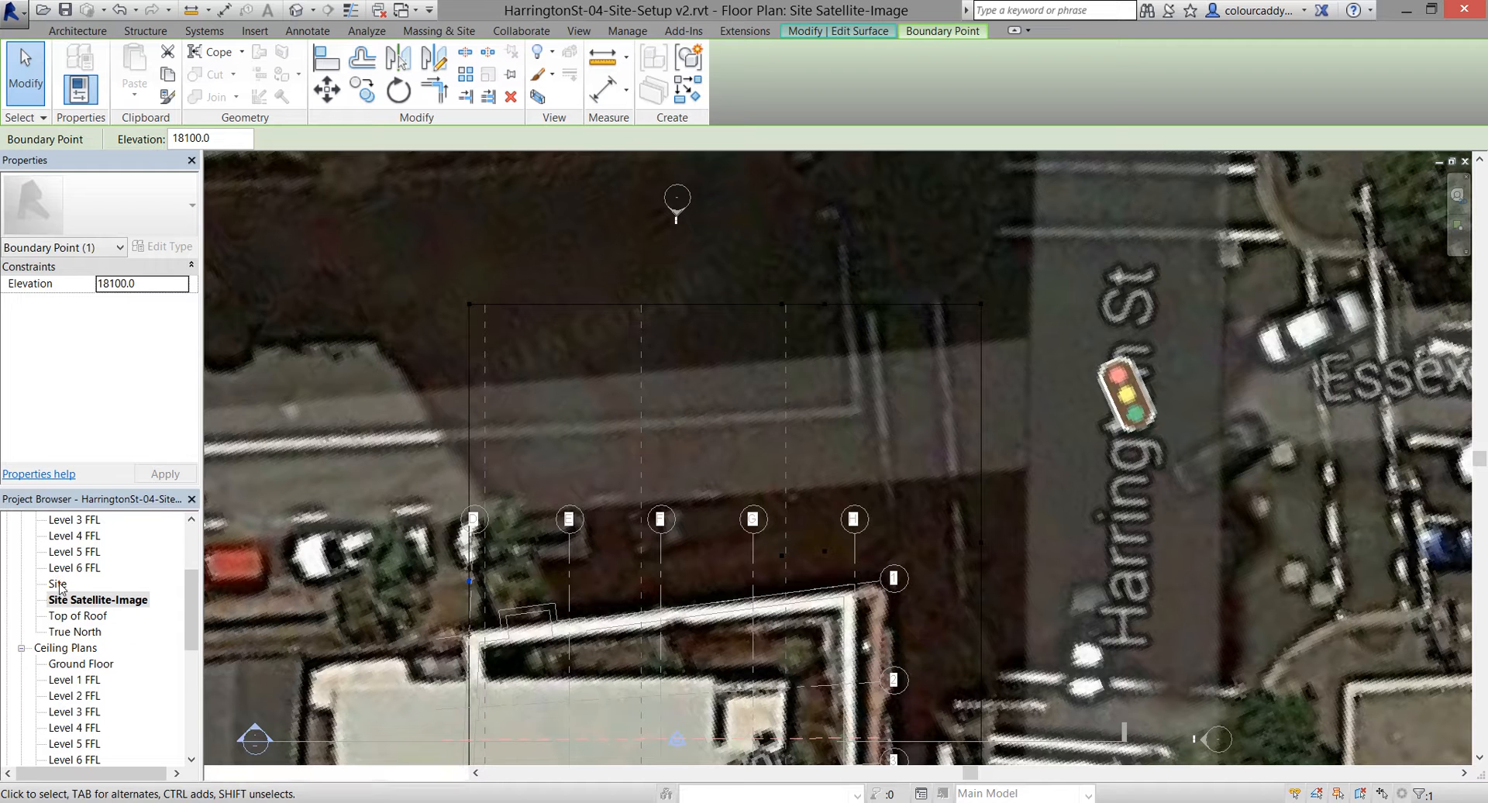
pyautogui.scroll(1, 703, 387)
pyautogui.click(702, 385)
pyautogui.scroll(2, 703, 387)
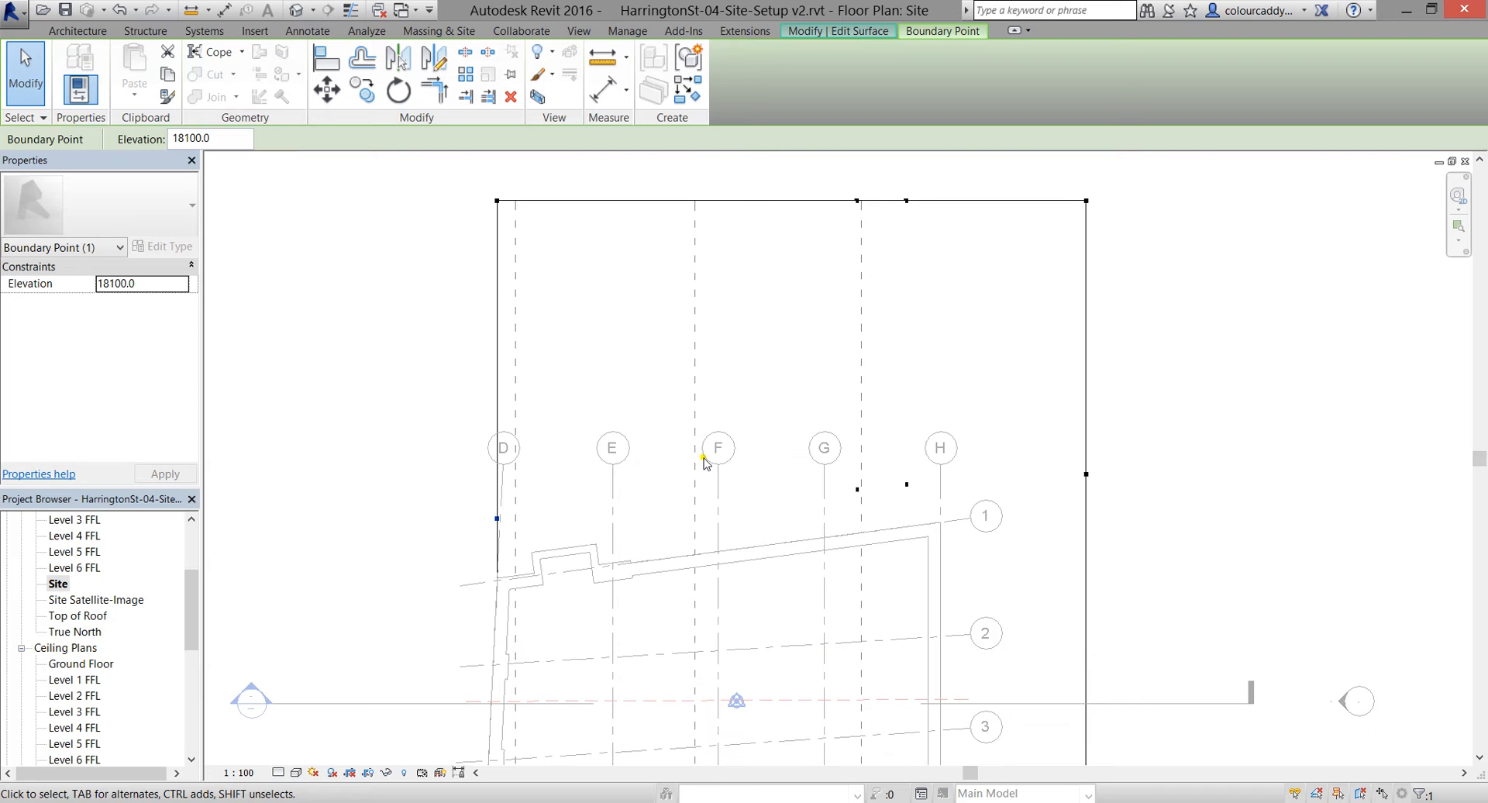
pyautogui.press('Escape')
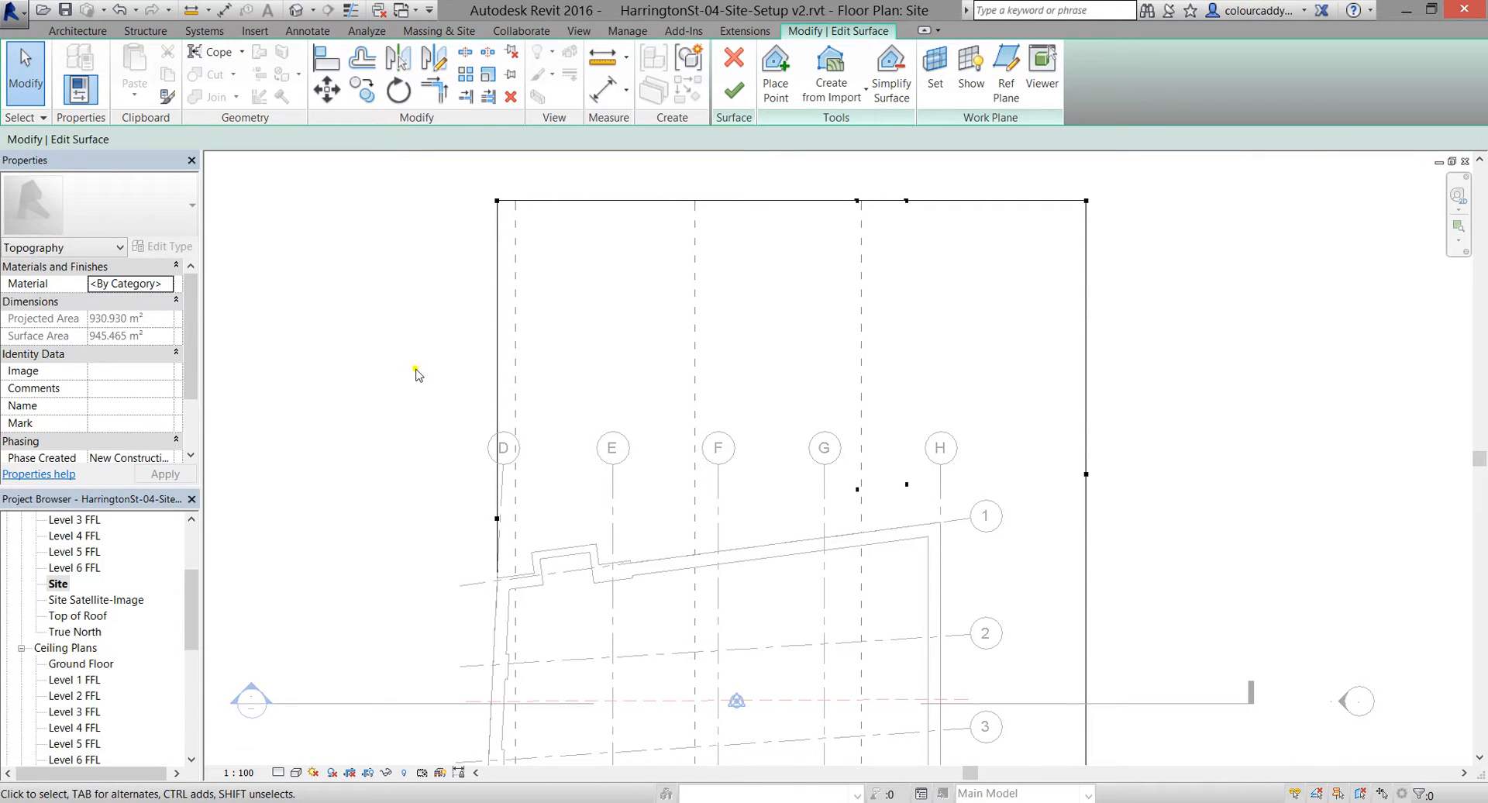
pyautogui.moveTo(397, 351); pyautogui.dragTo(1148, 612)
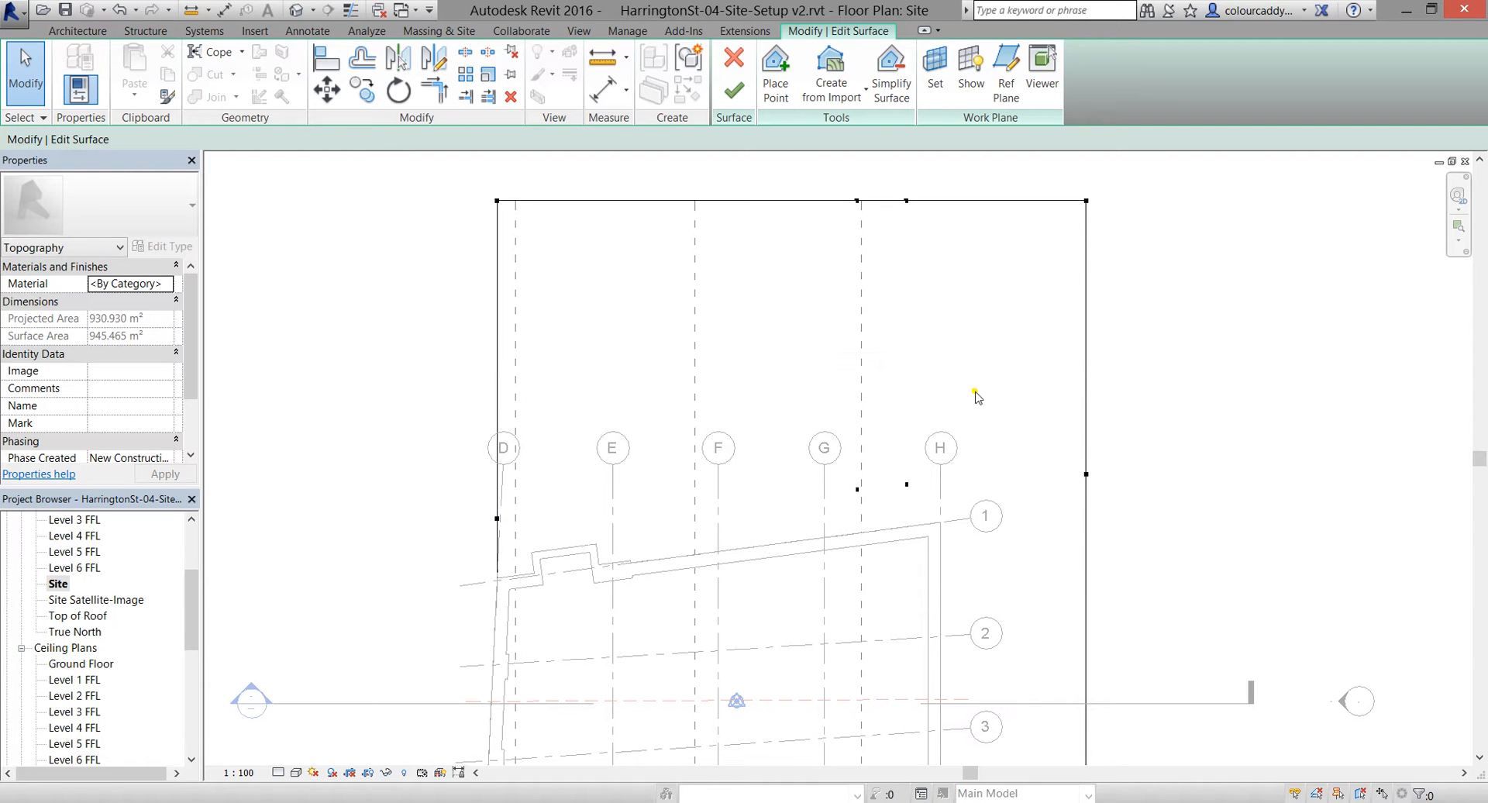
pyautogui.moveTo(807, 159); pyautogui.dragTo(922, 232)
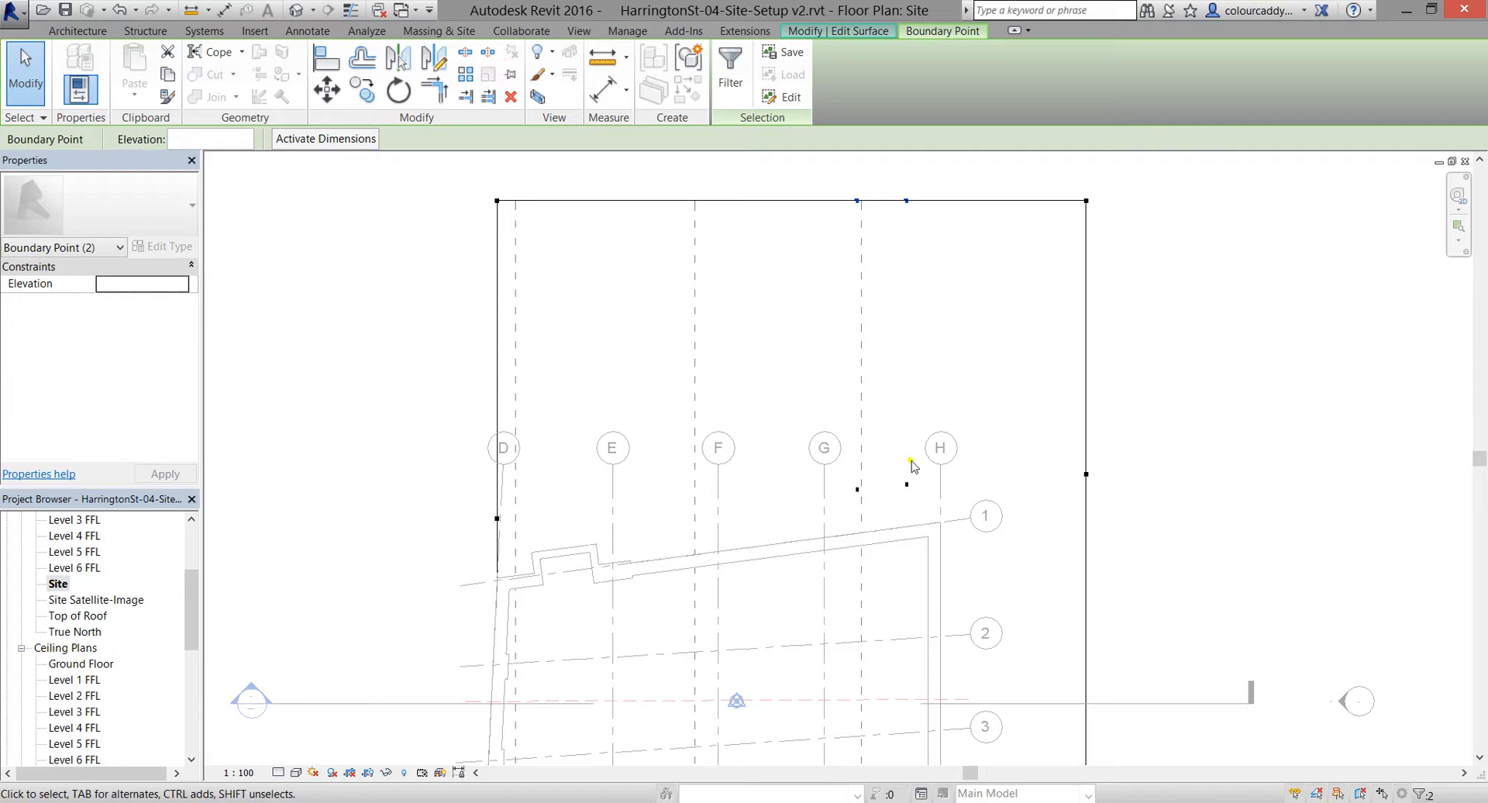
pyautogui.click(870, 416)
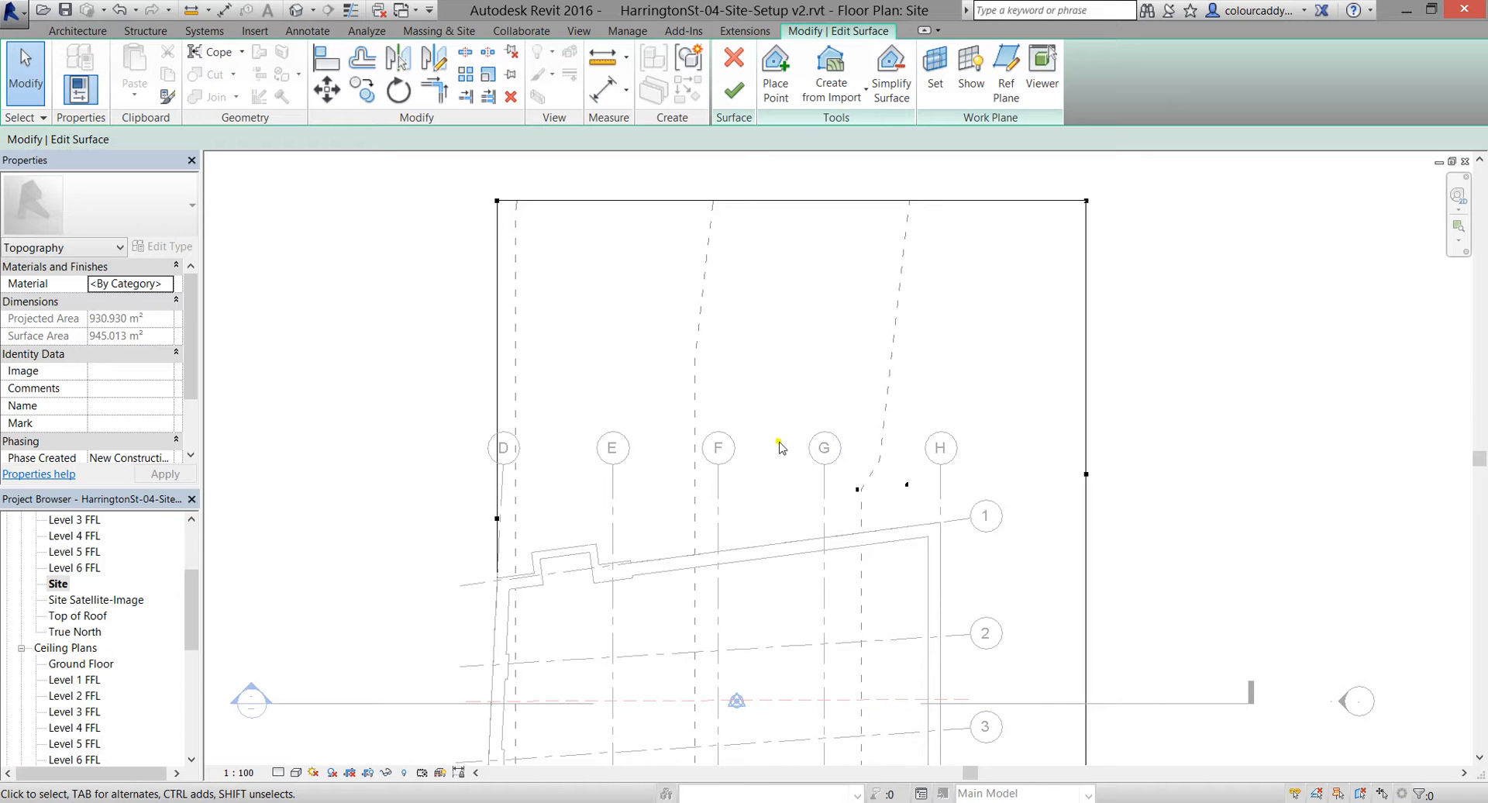
# Copy the two interior points near grids G and H a short distance away from the building toward Essex St
pyautogui.moveTo(795, 428); pyautogui.dragTo(930, 548)
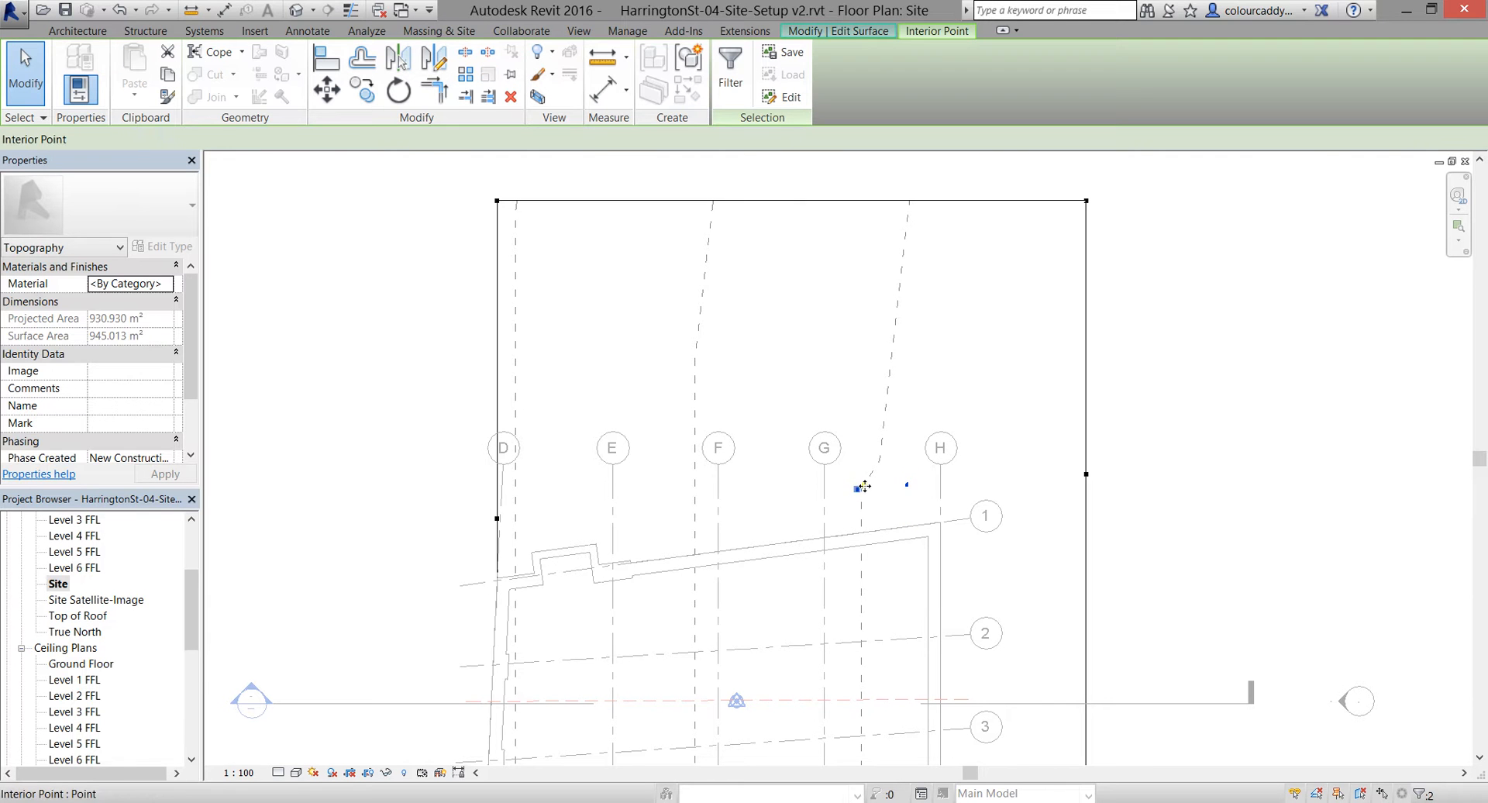
pyautogui.click(363, 96)
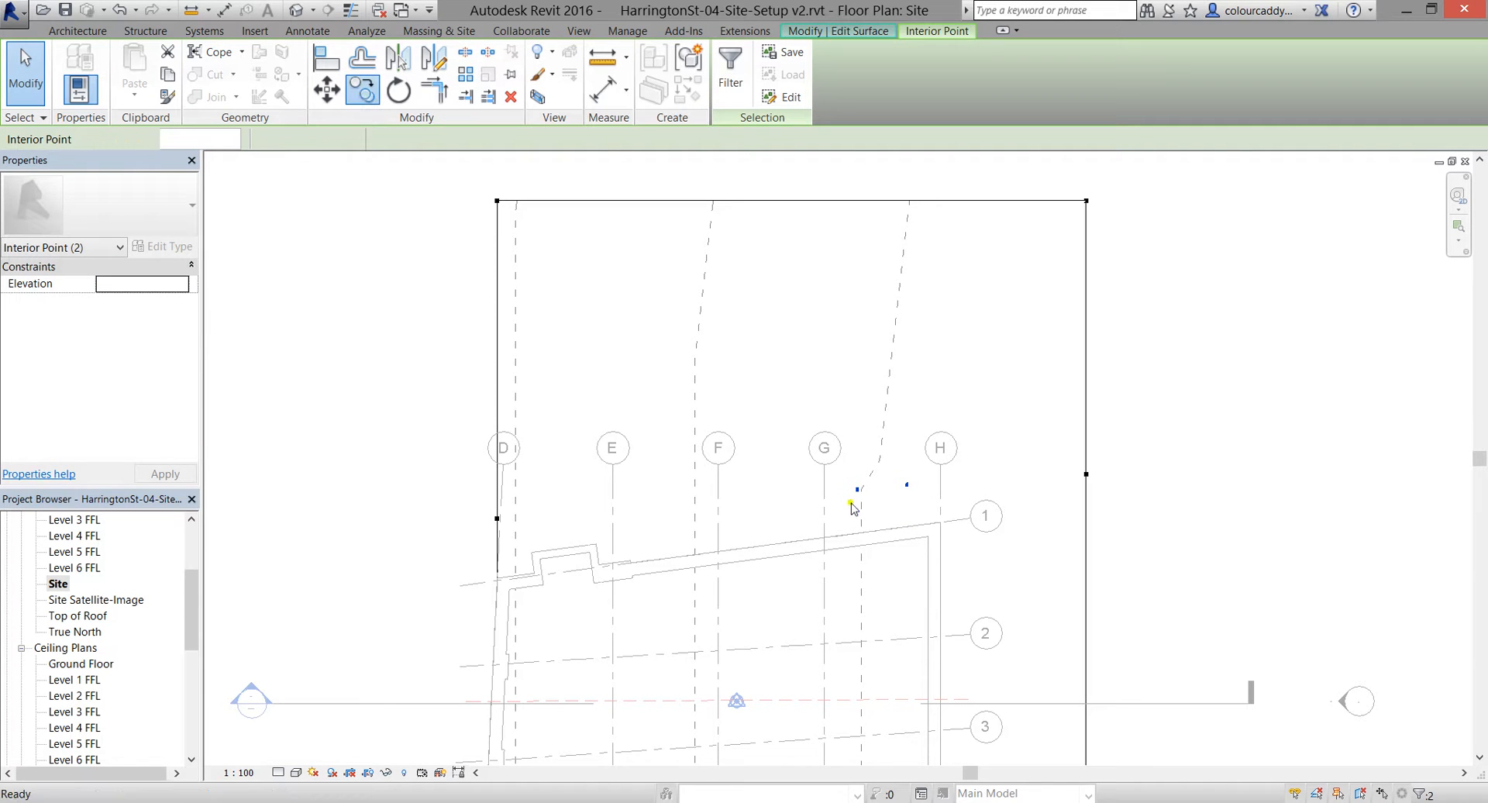
pyautogui.scroll(2, 841, 490)
pyautogui.scroll(2, 841, 493)
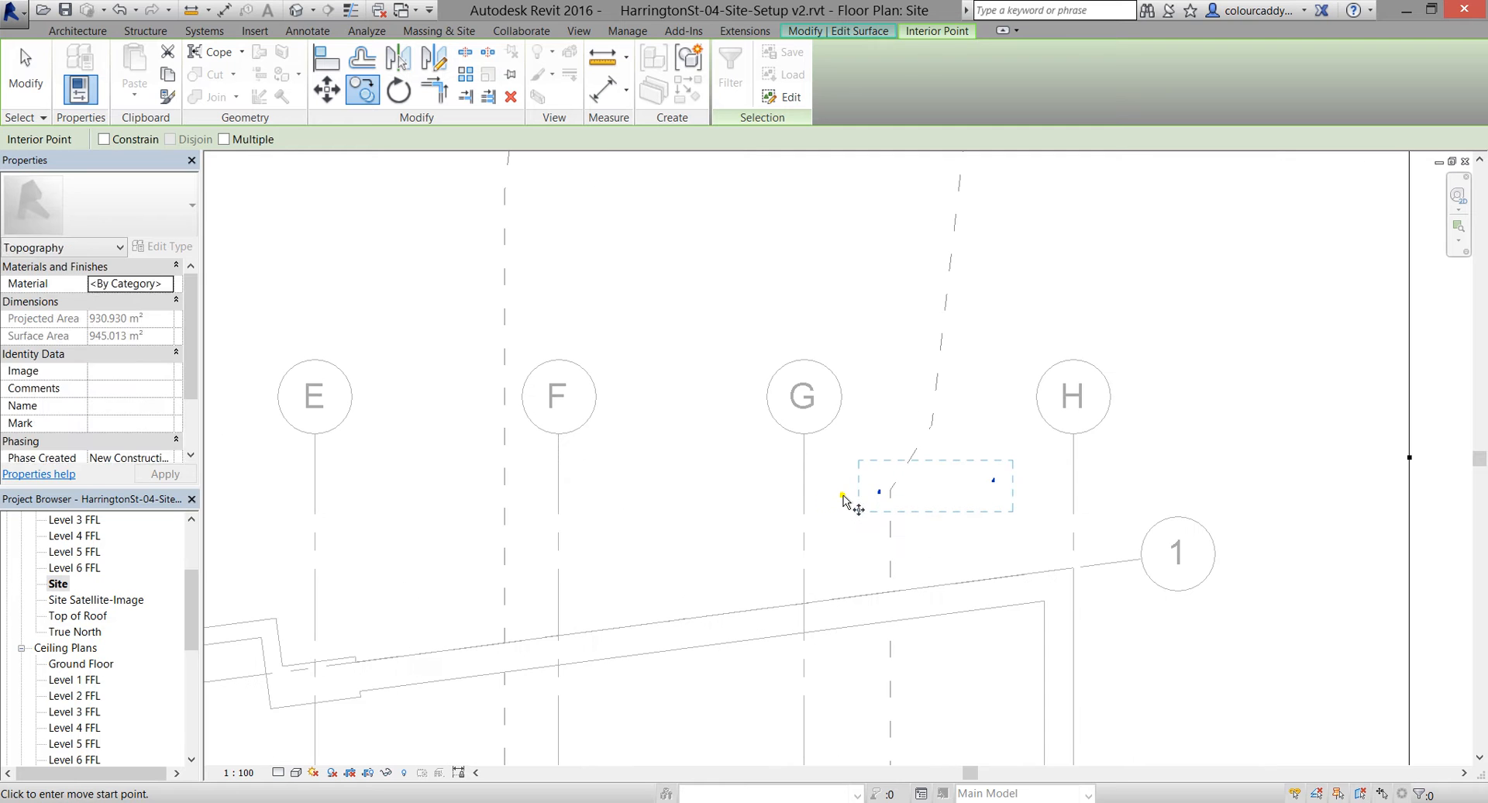
pyautogui.click(842, 493)
pyautogui.click(848, 455)
pyautogui.scroll(-2, 840, 468)
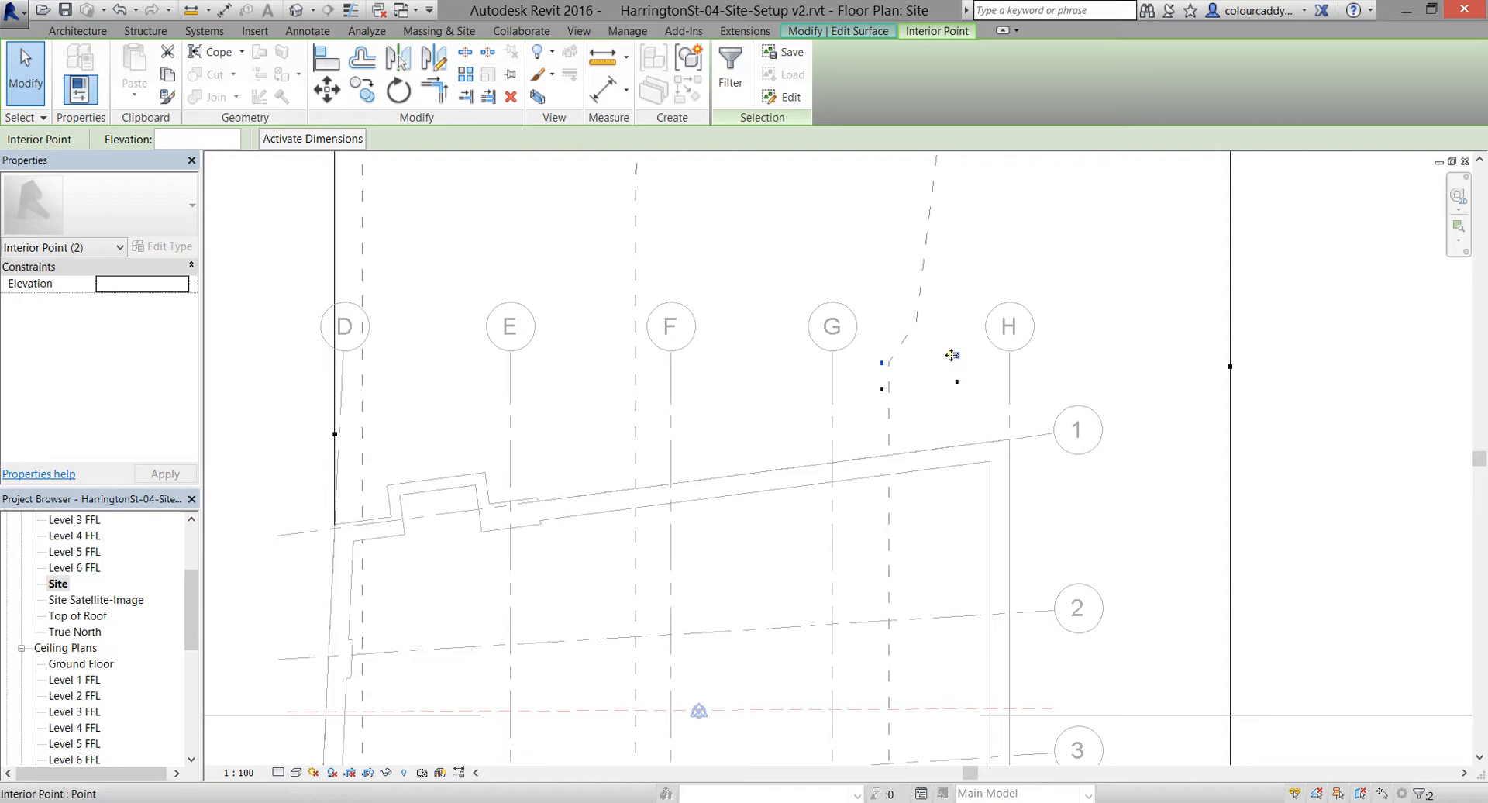
# Open the North elevation with the two copied interior points still selected and bring the surface's slope profile into view
pyautogui.scroll(-2, 826, 432)
pyautogui.moveTo(192, 598); pyautogui.dragTo(183, 653)
pyautogui.scroll(-1, 72, 705)
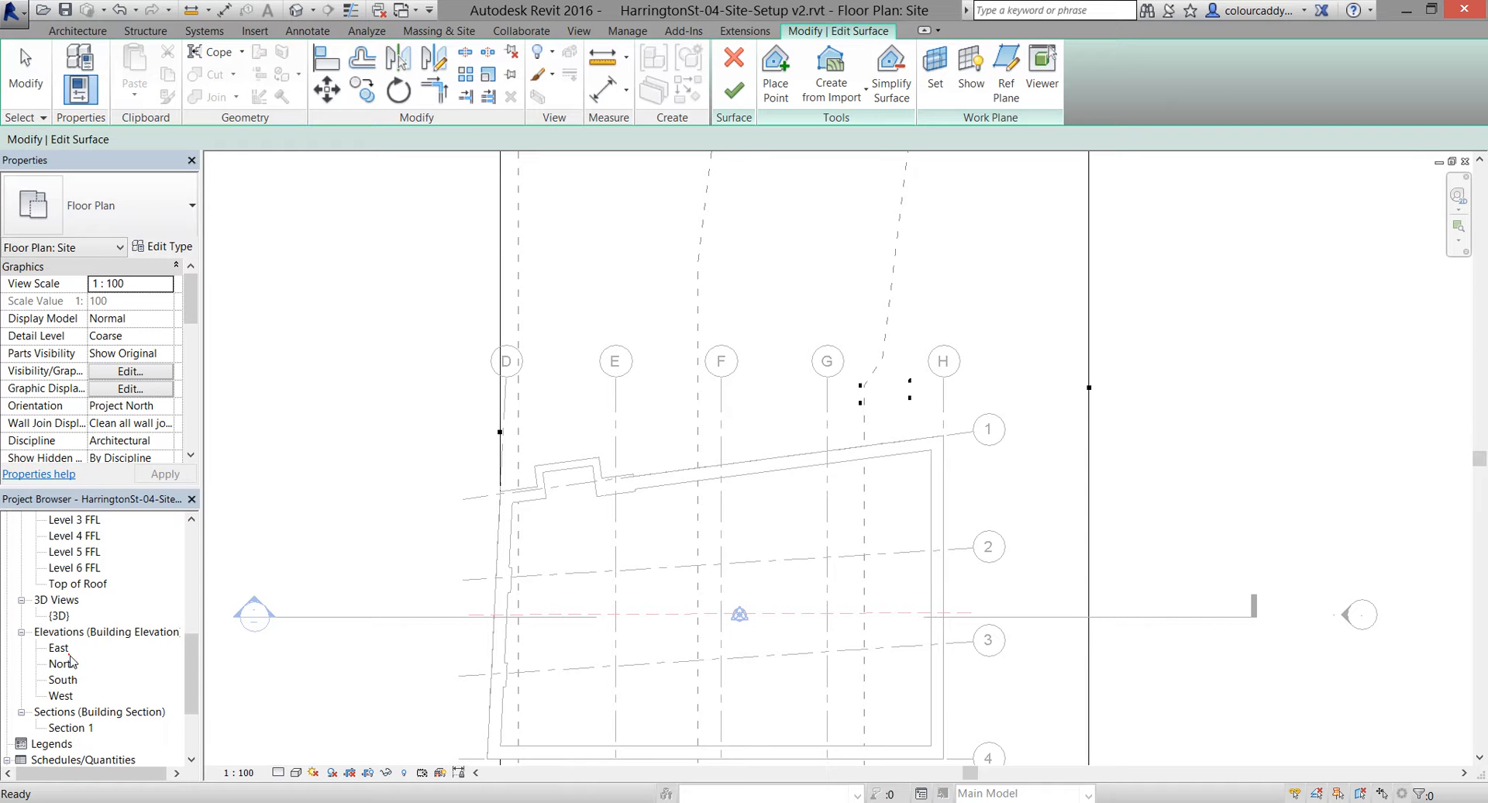
pyautogui.doubleClick(64, 668)
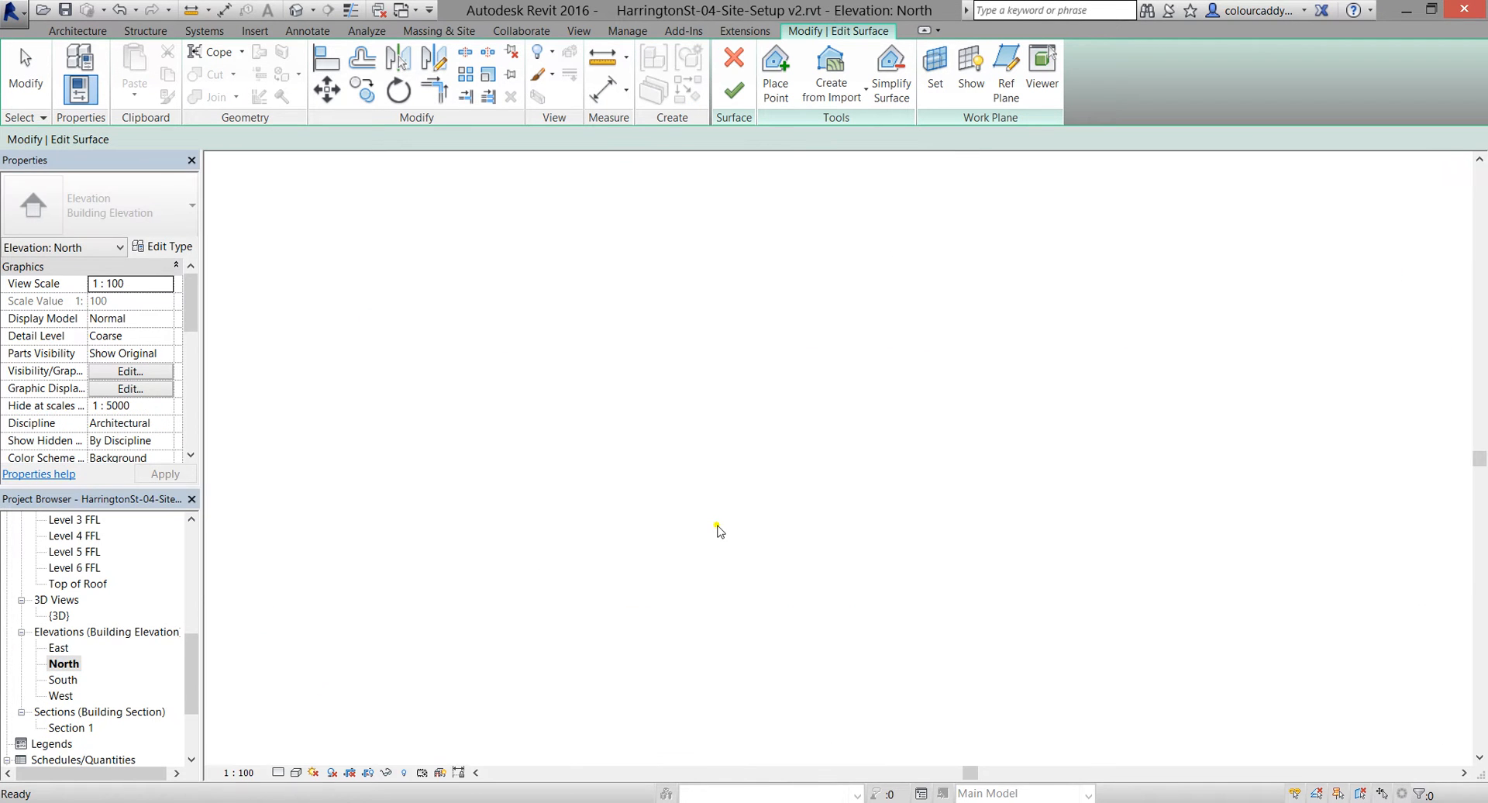
pyautogui.click(667, 597)
pyautogui.scroll(3, 667, 619)
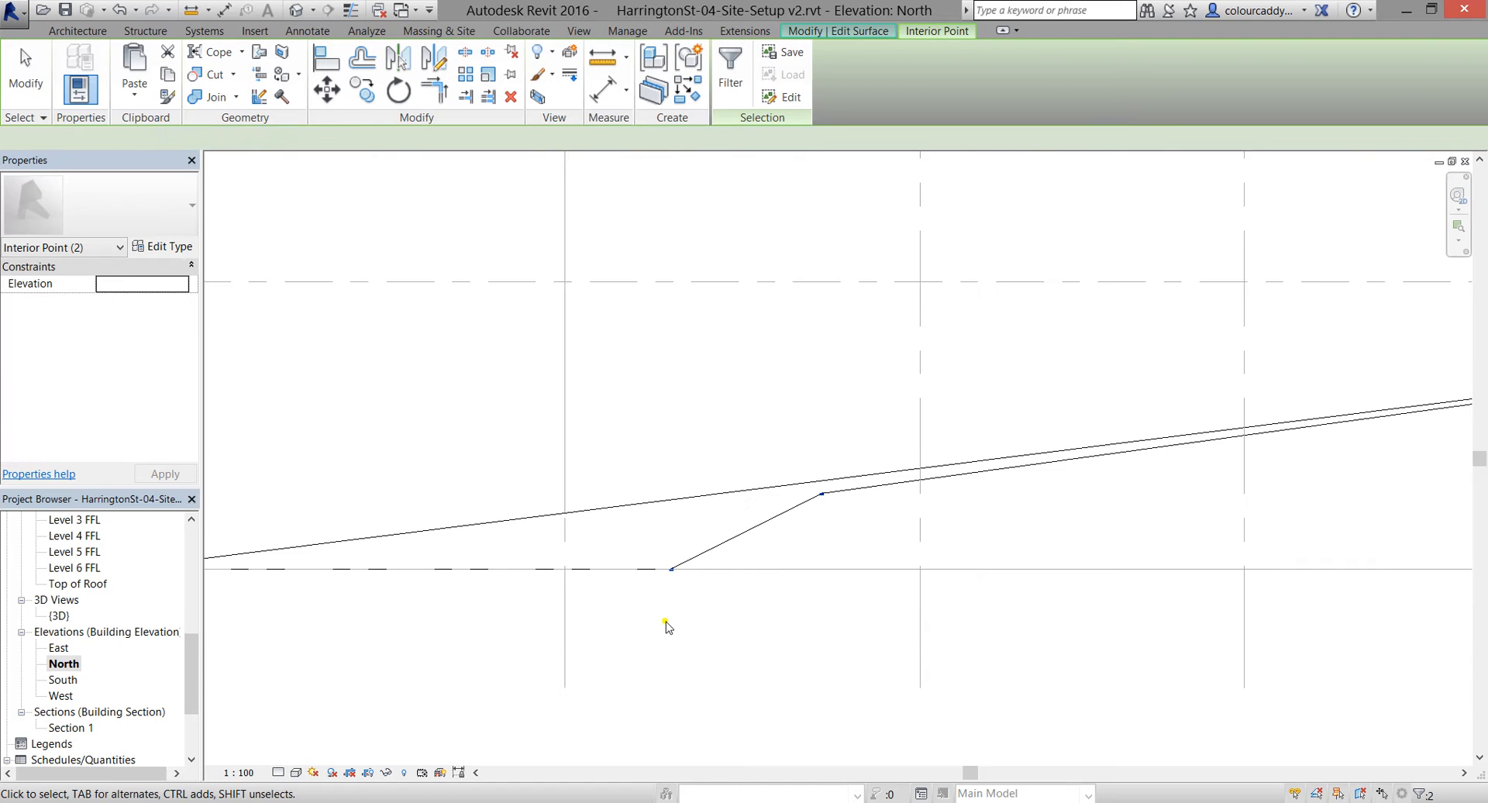
pyautogui.scroll(-3, 667, 624)
pyautogui.scroll(-2, 668, 626)
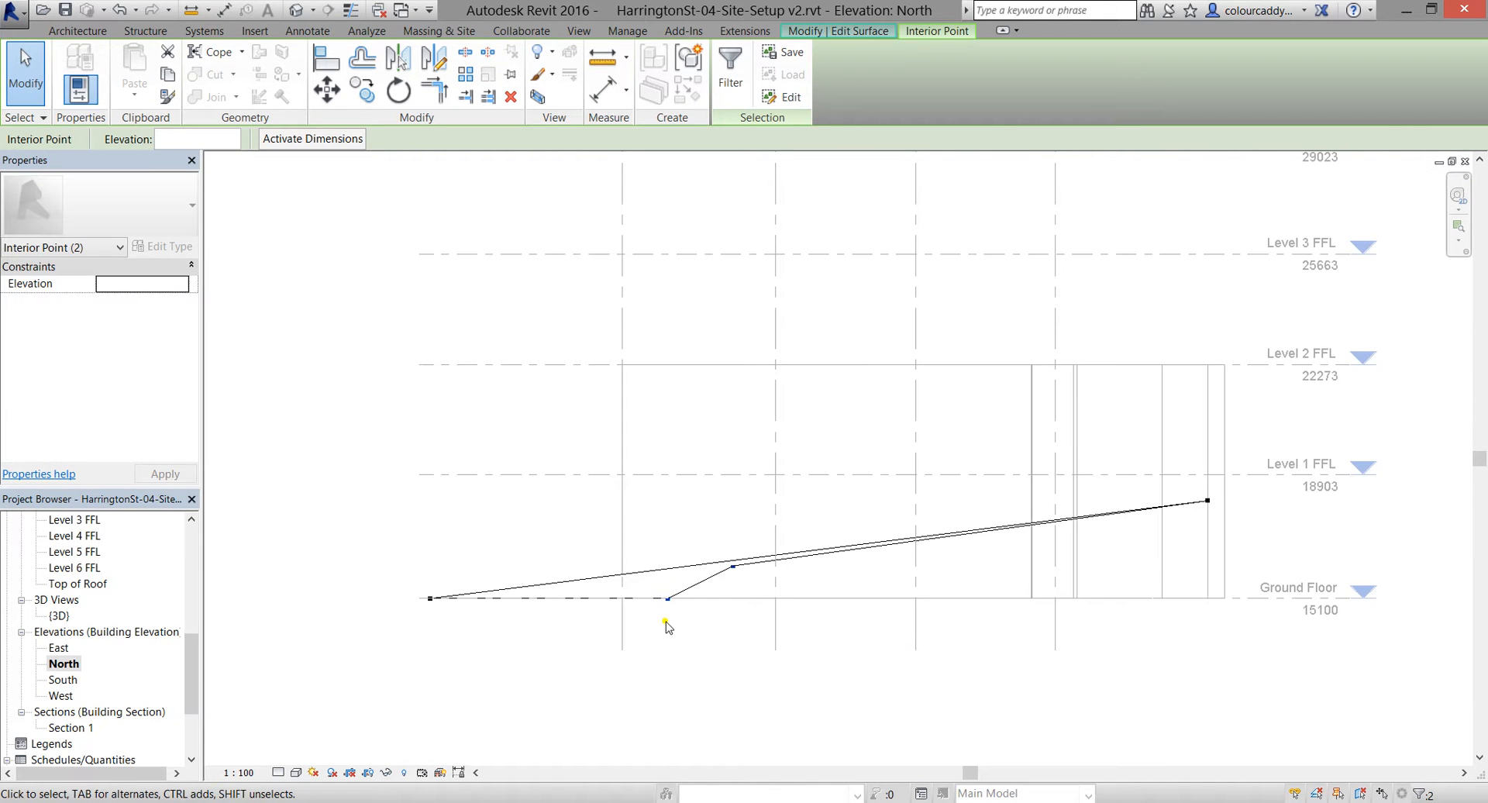
# Raise the two copied interior points together until the upper one sits on the straight Essex St slope line
pyautogui.scroll(1, 604, 577)
pyautogui.scroll(2, 757, 597)
pyautogui.press('Up')
pyautogui.press('Up')
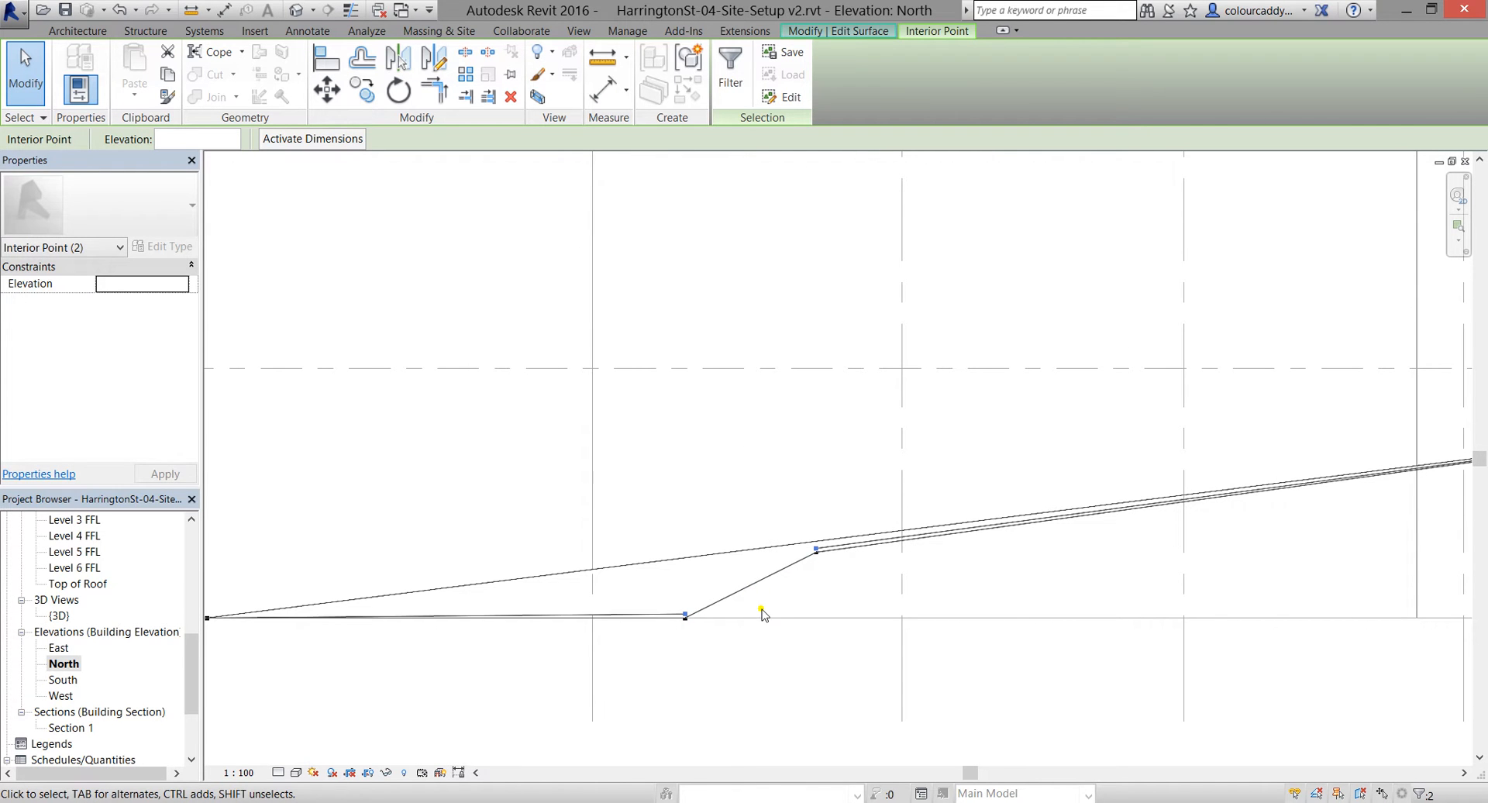
pyautogui.press('Up')
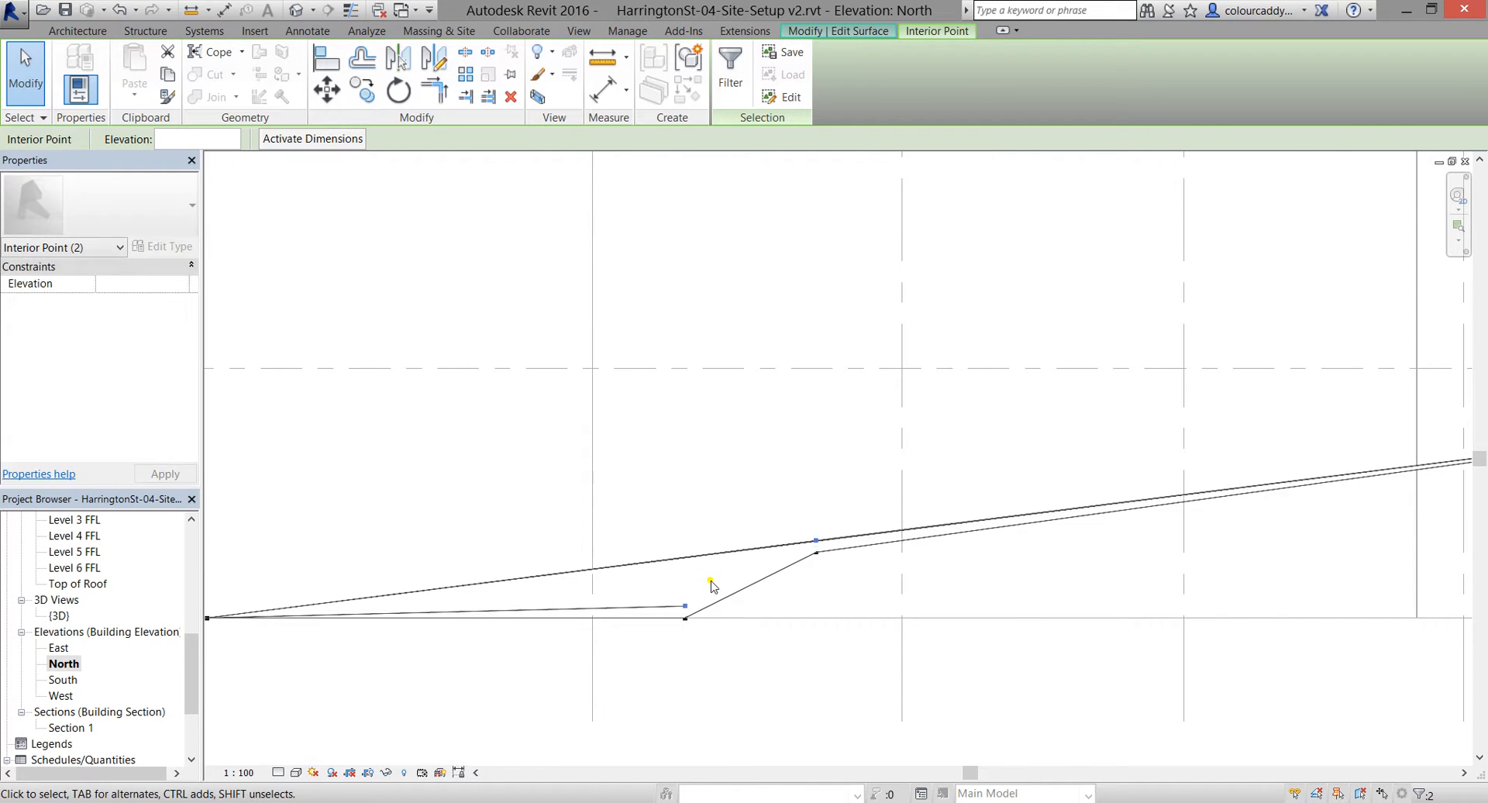
pyautogui.scroll(3, 719, 546)
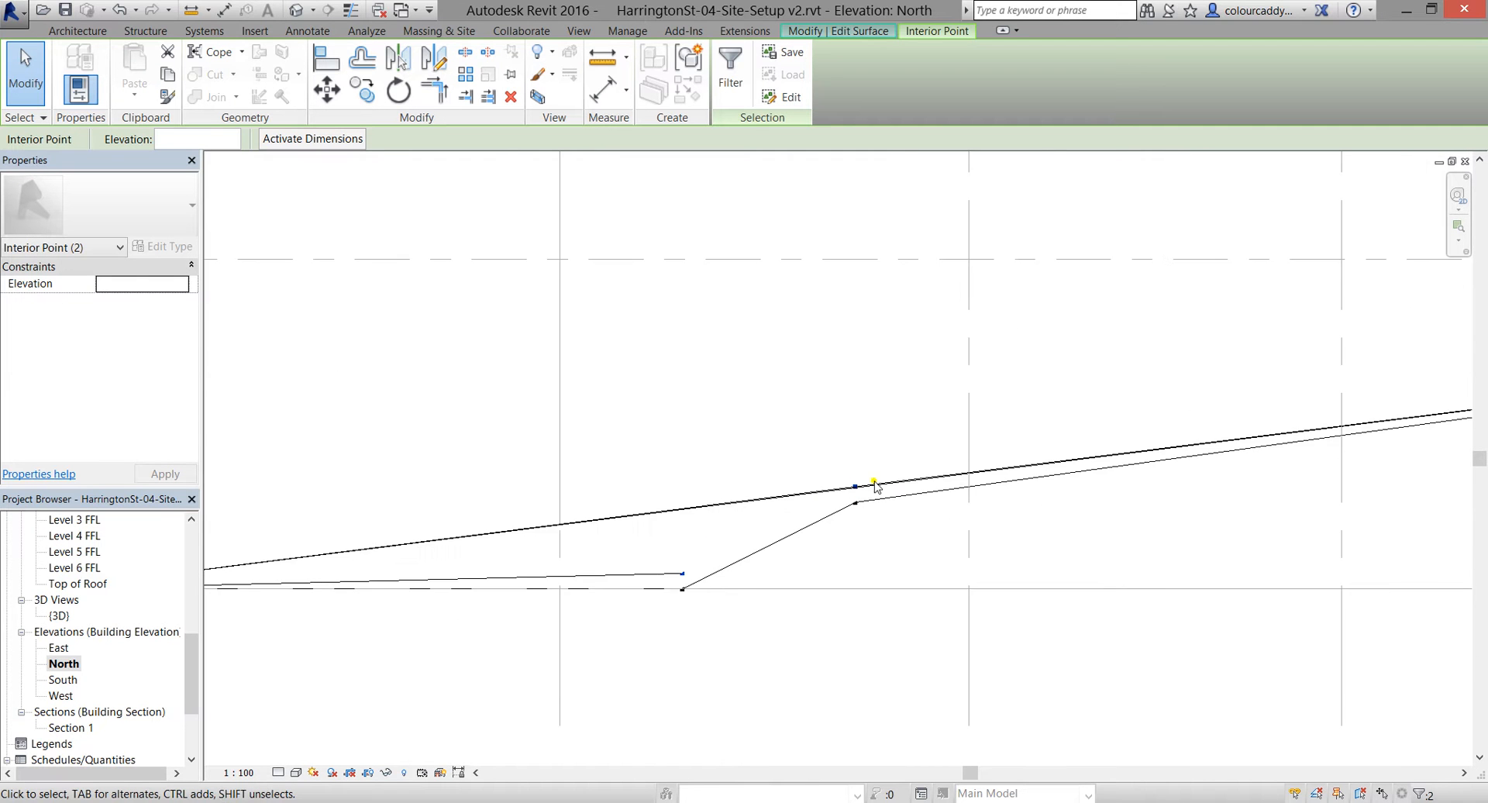
pyautogui.scroll(3, 898, 470)
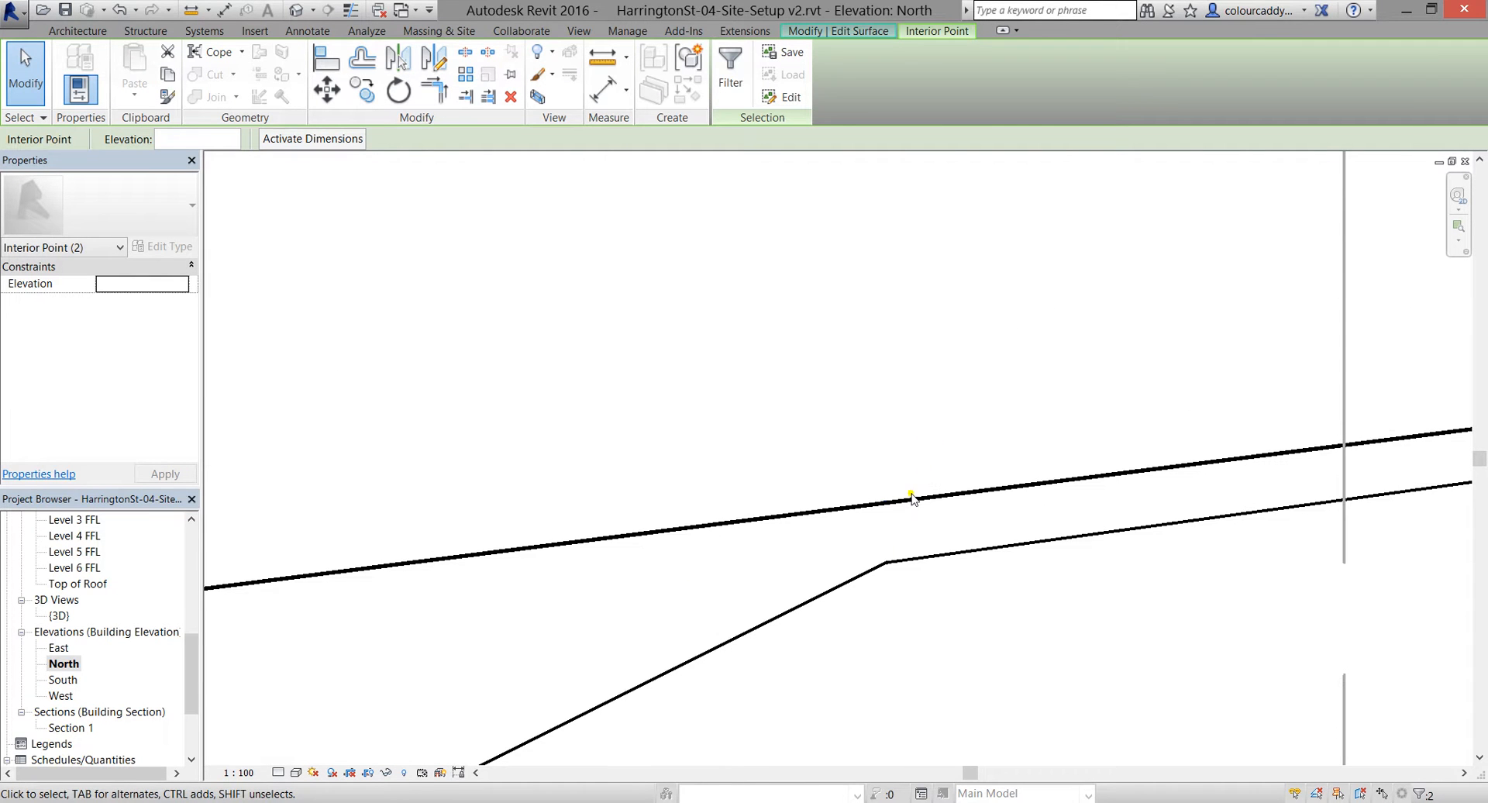
pyautogui.scroll(-3, 937, 422)
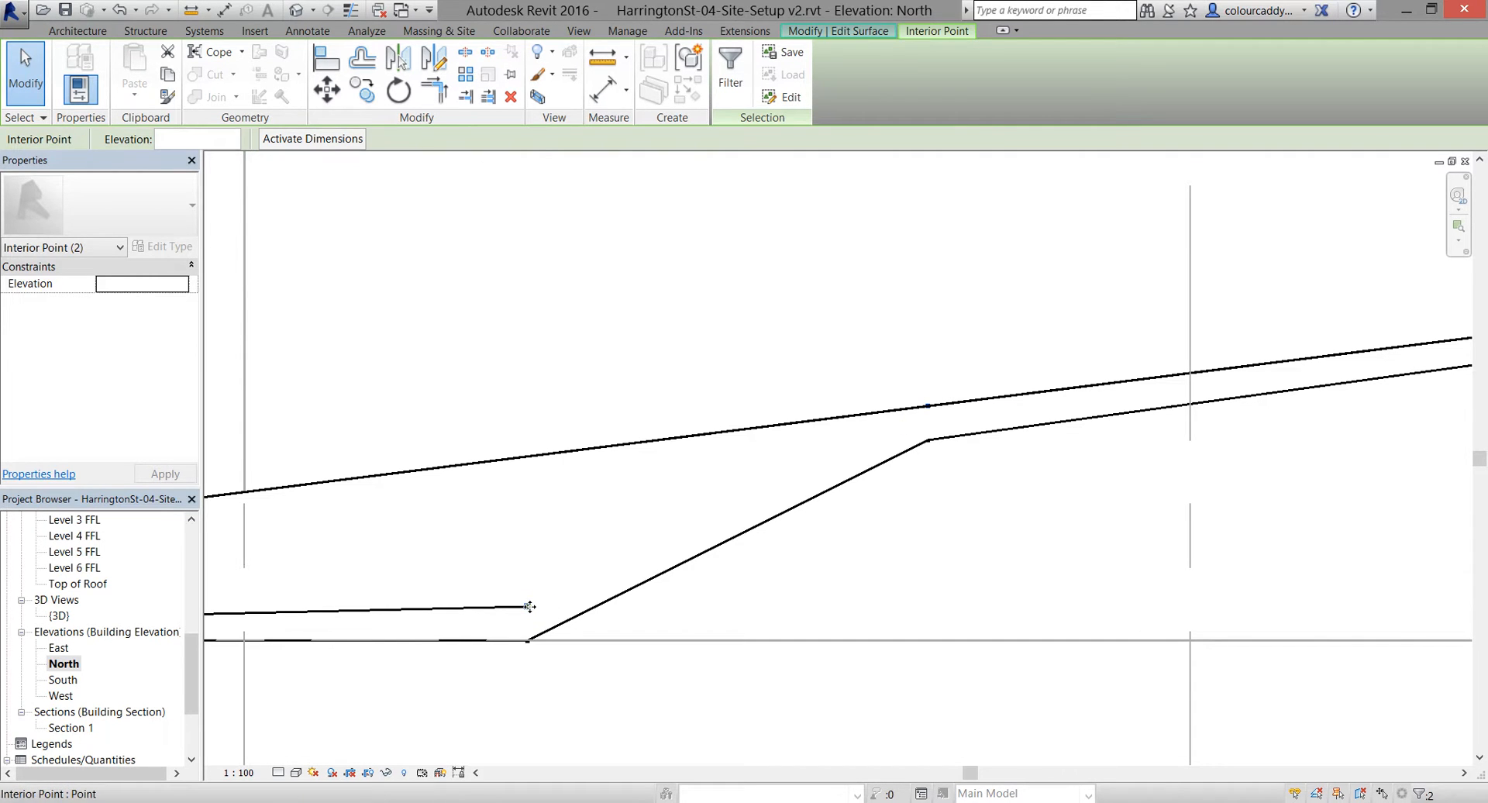
# Raise the lower copied interior point on its own to elevation 16010 so it meets the straight slope line
pyautogui.click(528, 607)
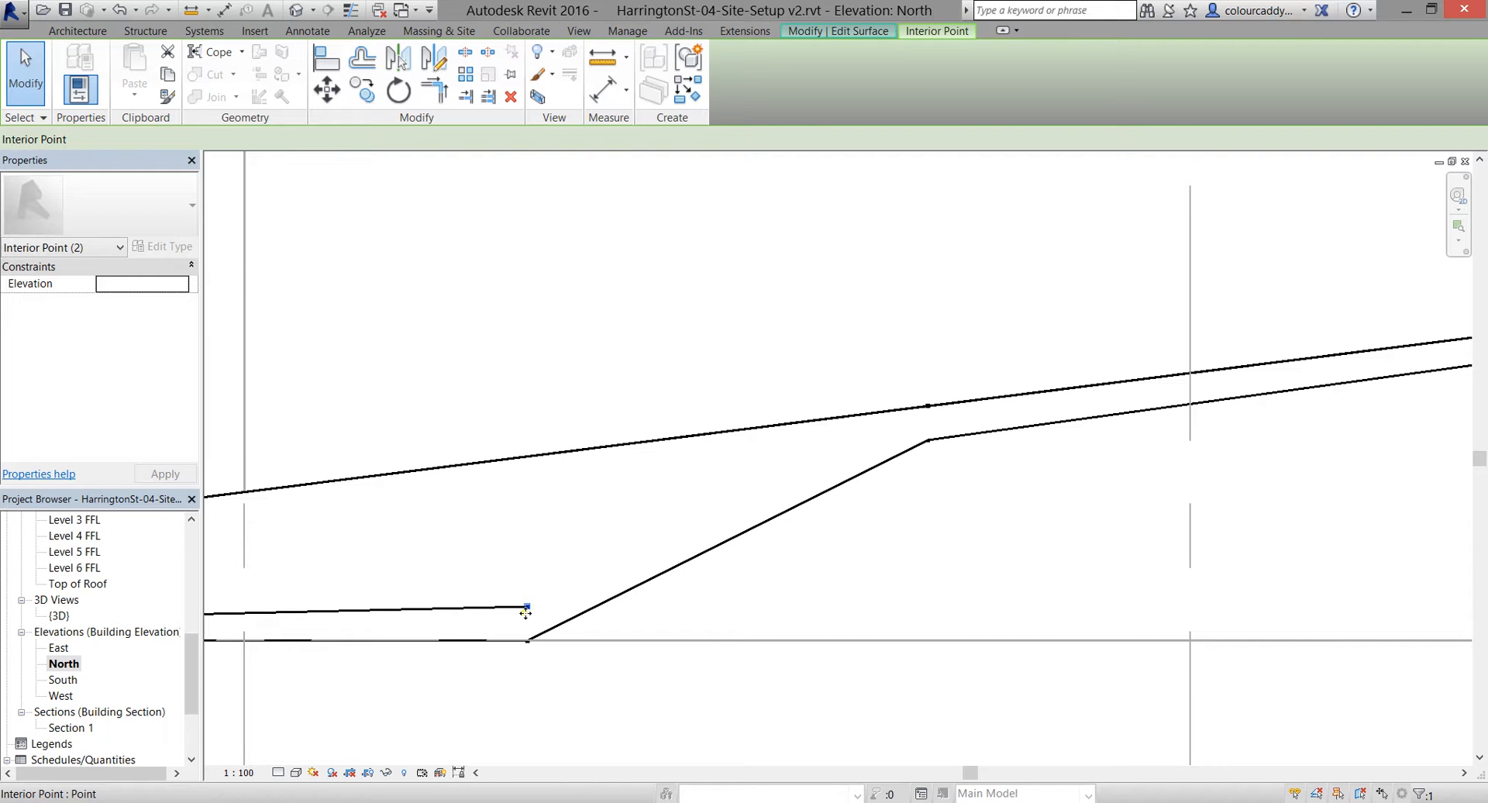
pyautogui.press('Up')
pyautogui.press('Up')
pyautogui.press('Up')
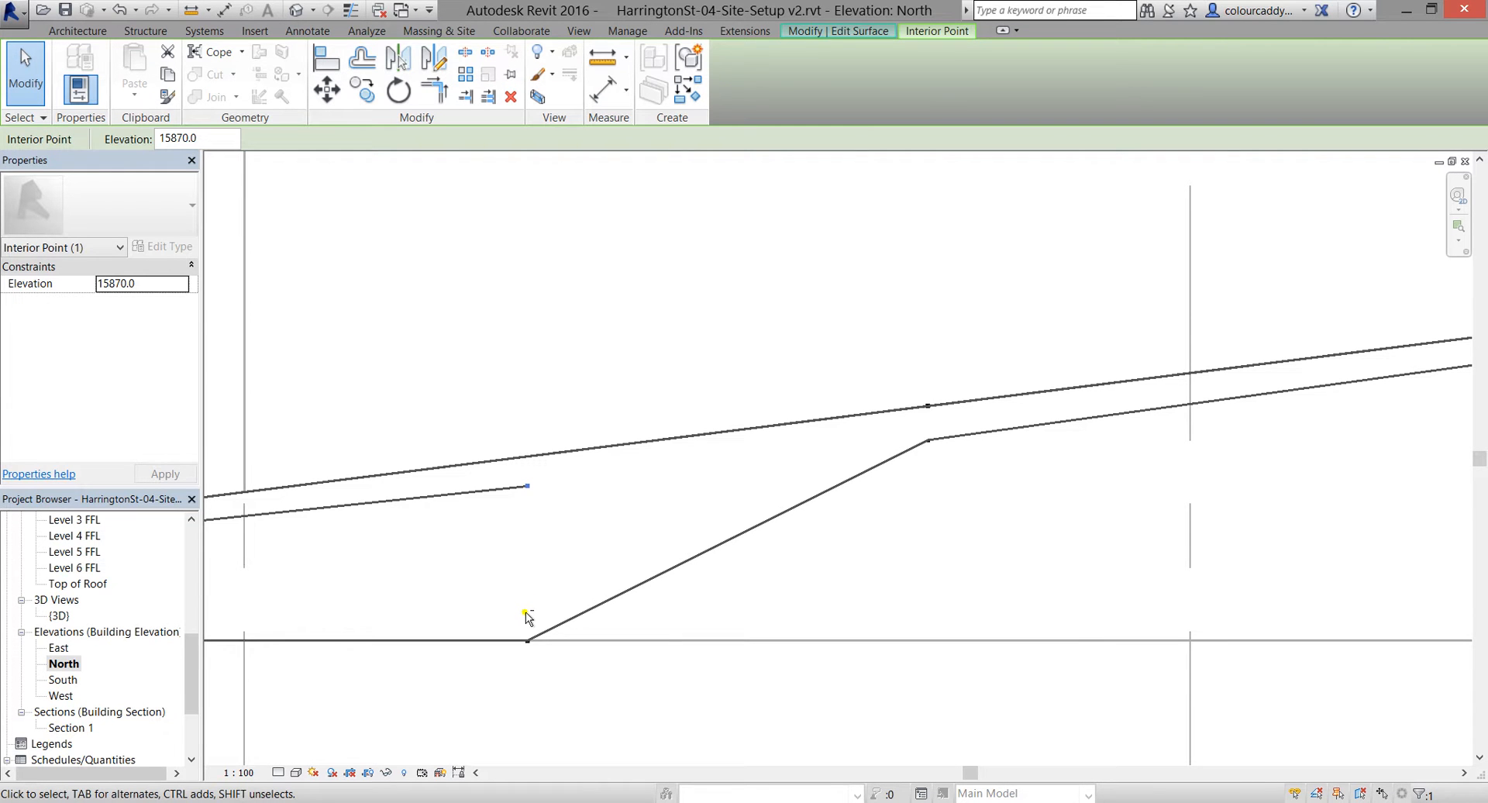
pyautogui.press('Up')
pyautogui.press('Up')
pyautogui.press('Up')
pyautogui.press('Up')
pyautogui.press('Up')
pyautogui.press('Up')
pyautogui.press('Up')
pyautogui.press('Up')
pyautogui.press('Down')
pyautogui.scroll(-4, 585, 406)
pyautogui.scroll(-3, 642, 569)
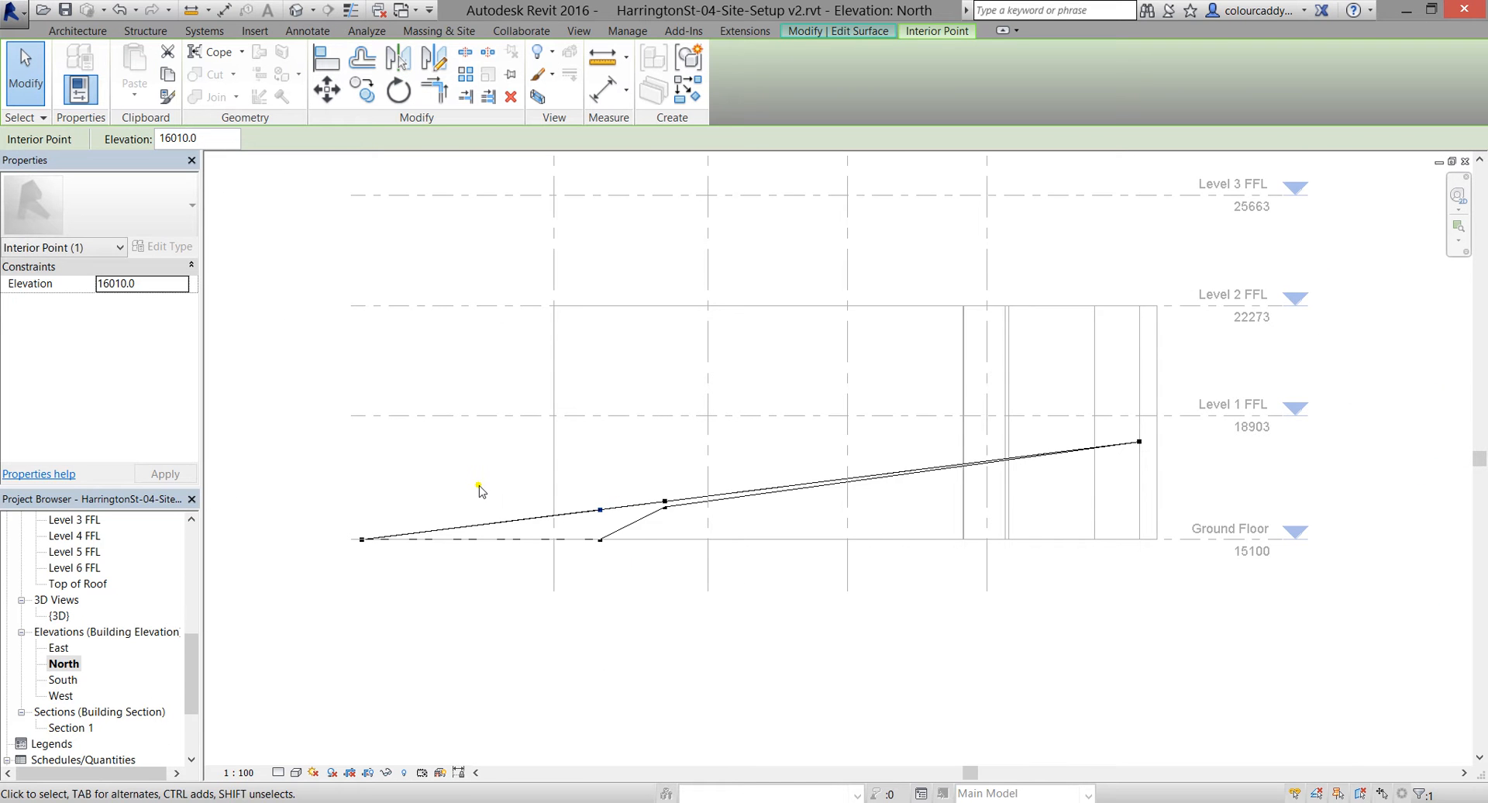
pyautogui.scroll(2, 478, 488)
pyautogui.press('Escape')
# Open the 3D view, display it shaded, and examine the surface around the steps at the building's corner
pyautogui.doubleClick(59, 615)
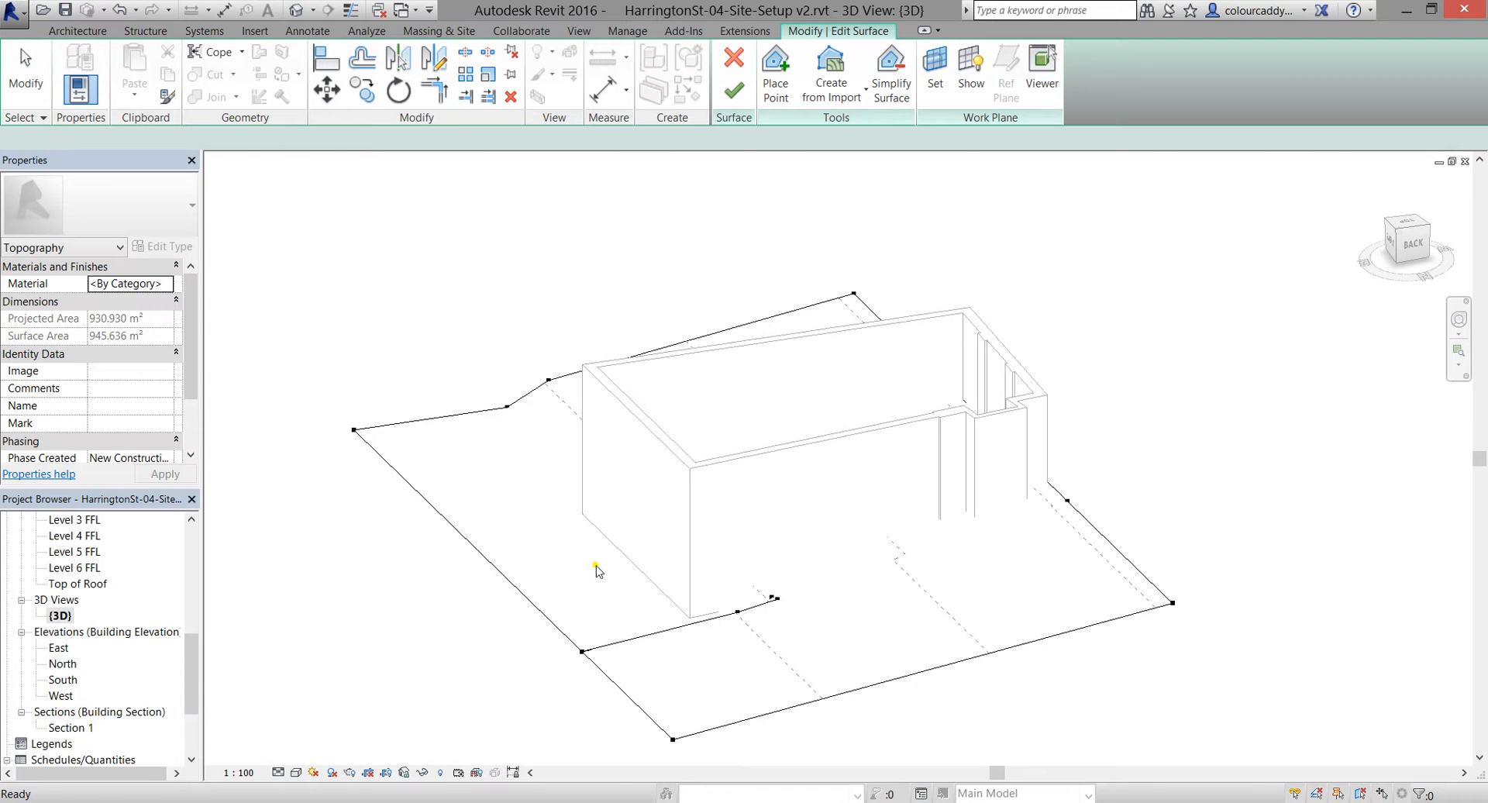
pyautogui.keyDown('shift'); pyautogui.moveTo(664, 617); pyautogui.dragTo(953, 653, button='middle'); pyautogui.keyUp('shift')
pyautogui.scroll(2, 1015, 585)
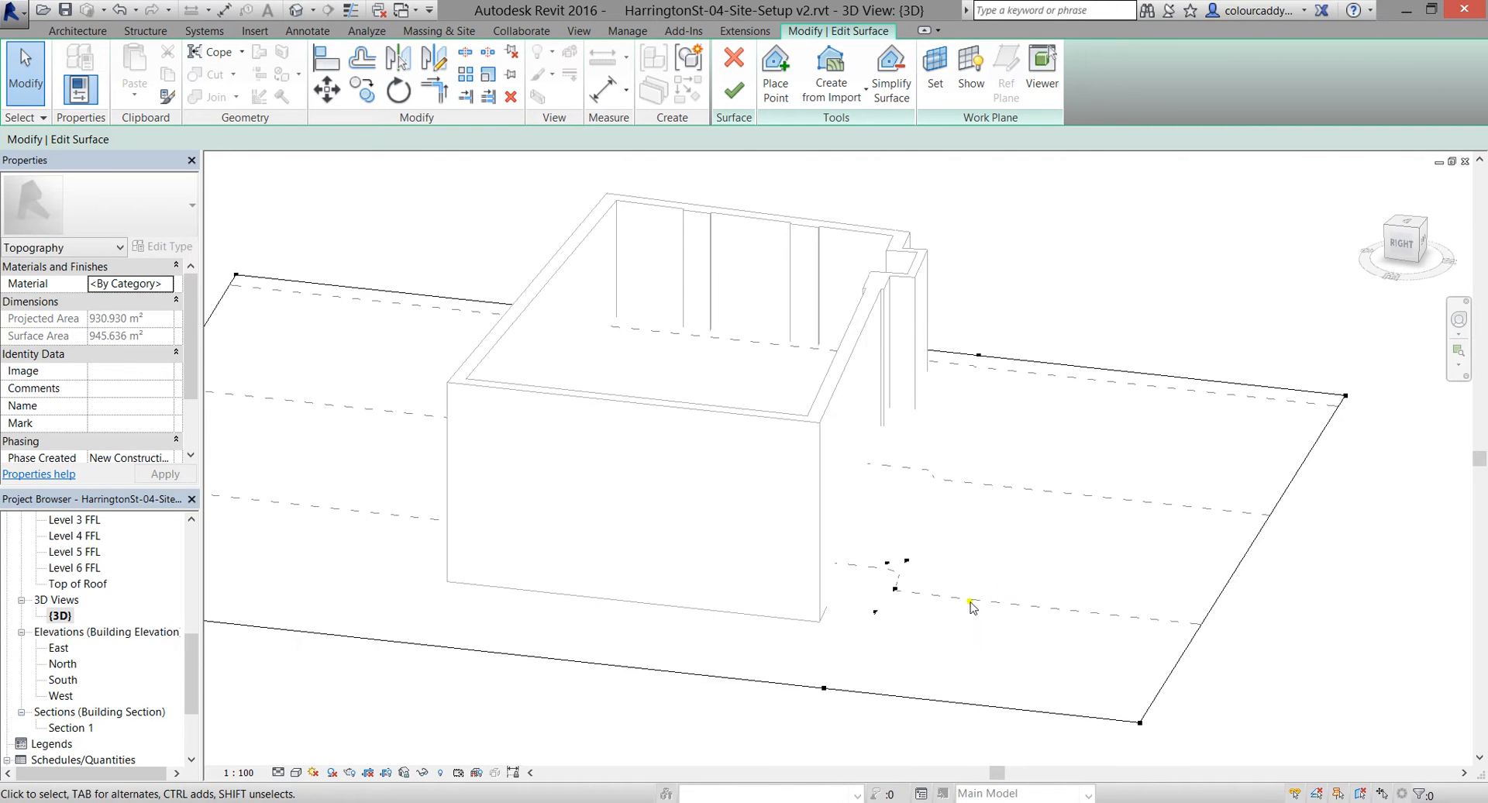
pyautogui.click(296, 771)
pyautogui.click(327, 699)
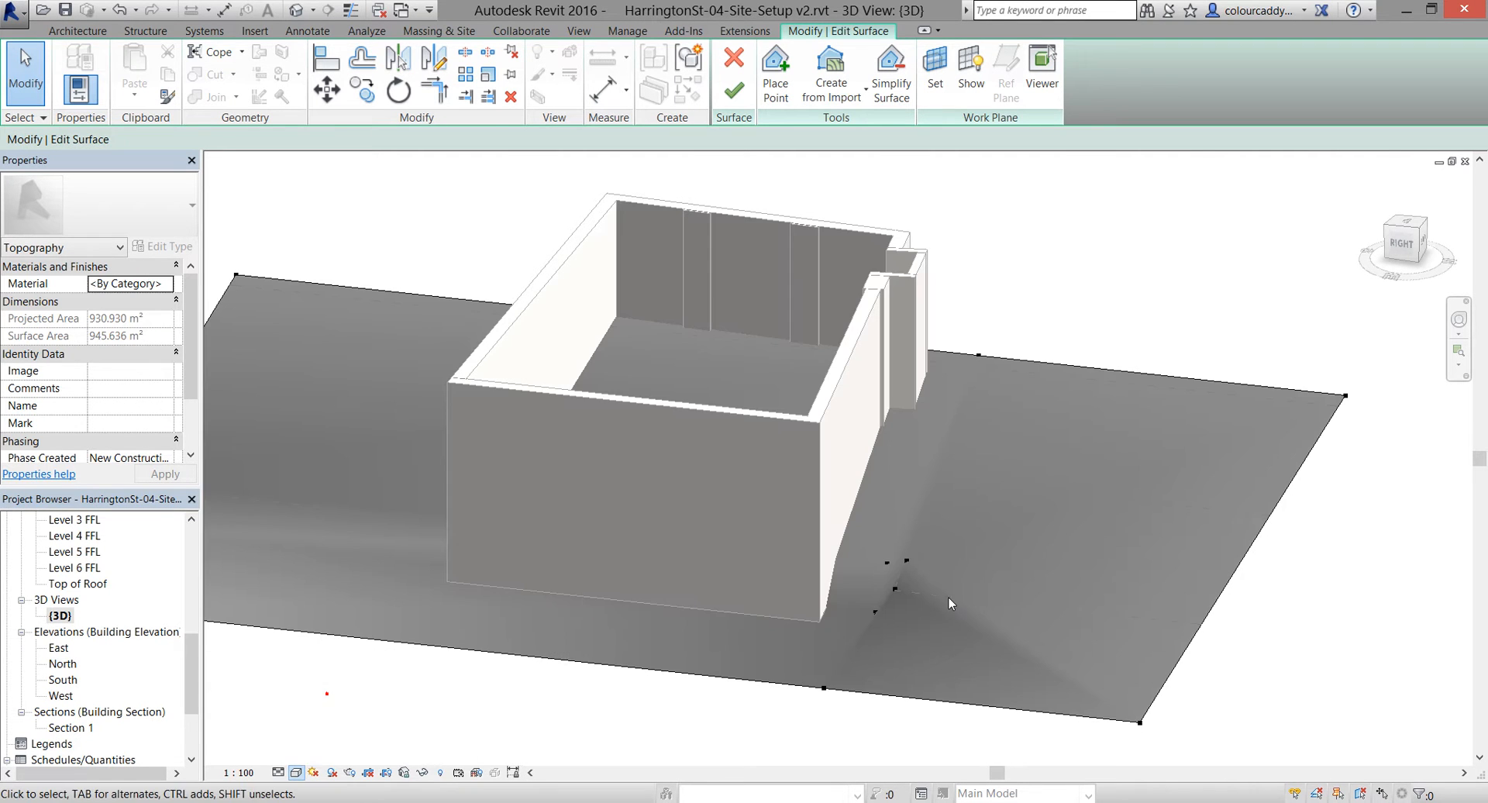
pyautogui.moveTo(767, 517)
pyautogui.keyDown('shift'); pyautogui.mouseDown(button='middle')
pyautogui.moveTo(860, 535)
pyautogui.moveTo(872, 607)
pyautogui.moveTo(836, 616)
pyautogui.mouseUp(button='middle'); pyautogui.keyUp('shift')
pyautogui.scroll(3, 837, 615)
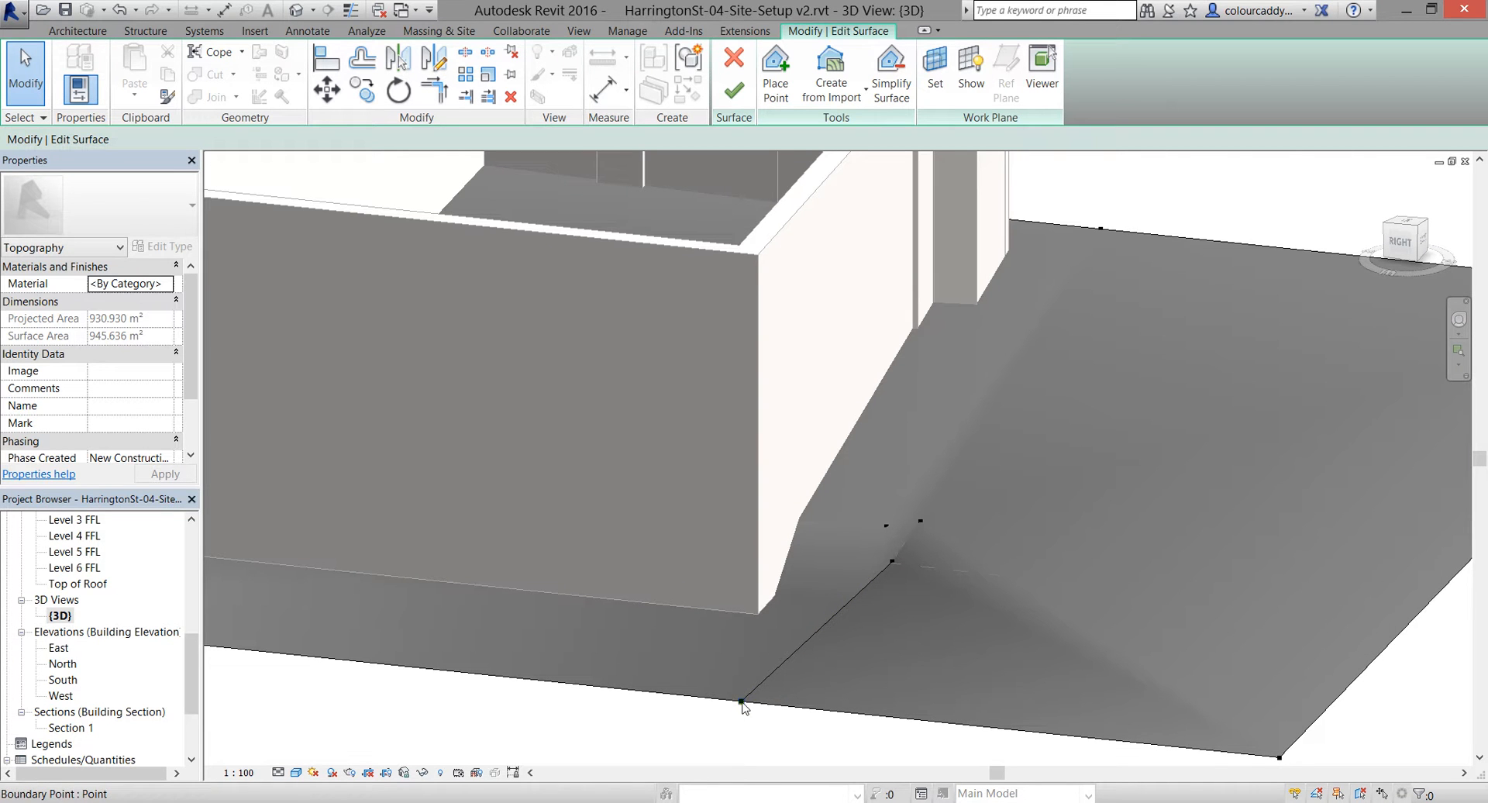
pyautogui.keyDown('shift'); pyautogui.moveTo(836, 624); pyautogui.dragTo(919, 690, button='middle'); pyautogui.keyUp('shift')
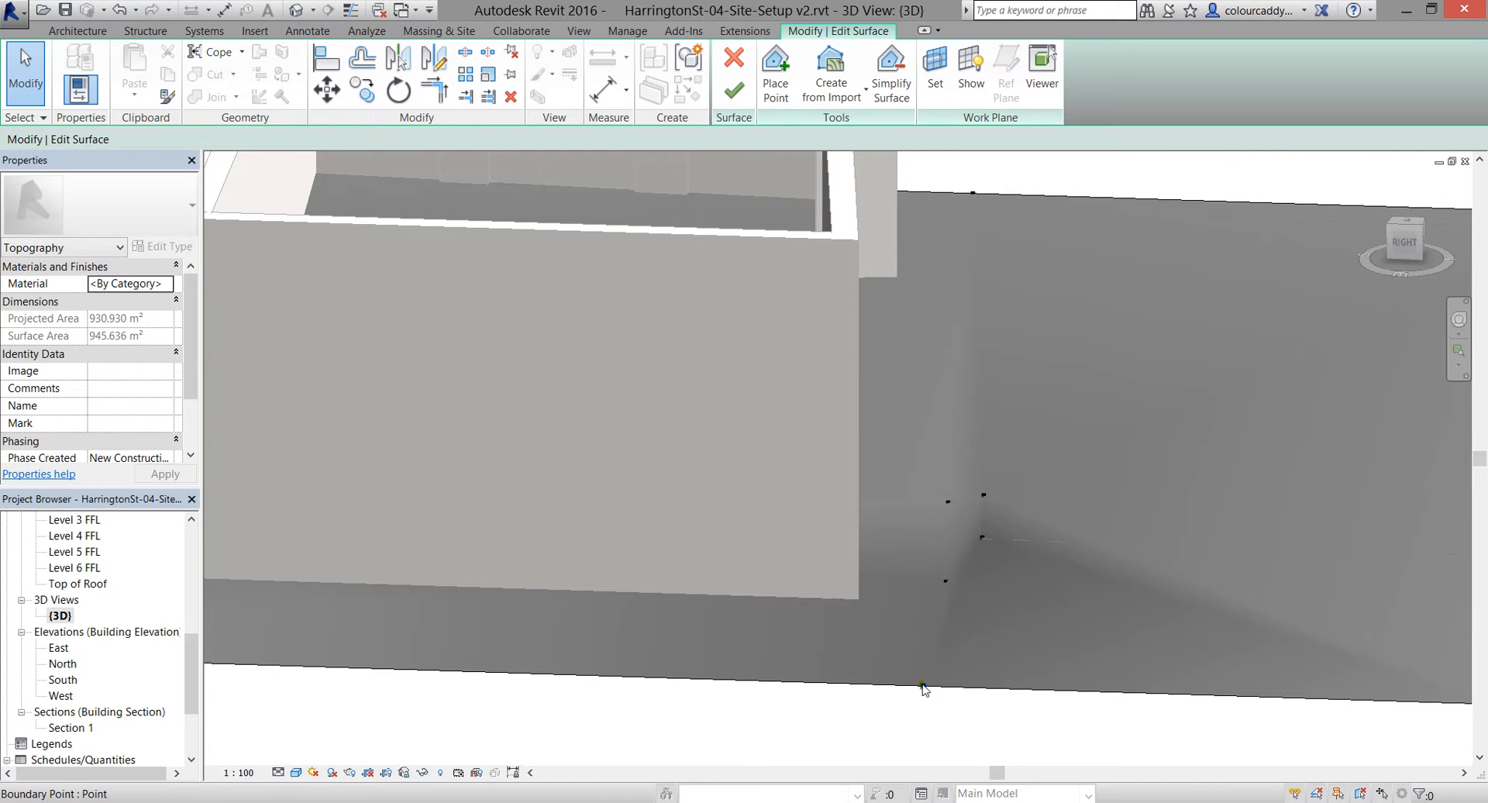
# Select the middle boundary point on the low edge of the site beyond the steps and open the Site floor plan
pyautogui.click(923, 686)
pyautogui.keyDown('shift'); pyautogui.moveTo(865, 641); pyautogui.dragTo(707, 396, button='middle'); pyautogui.keyUp('shift')
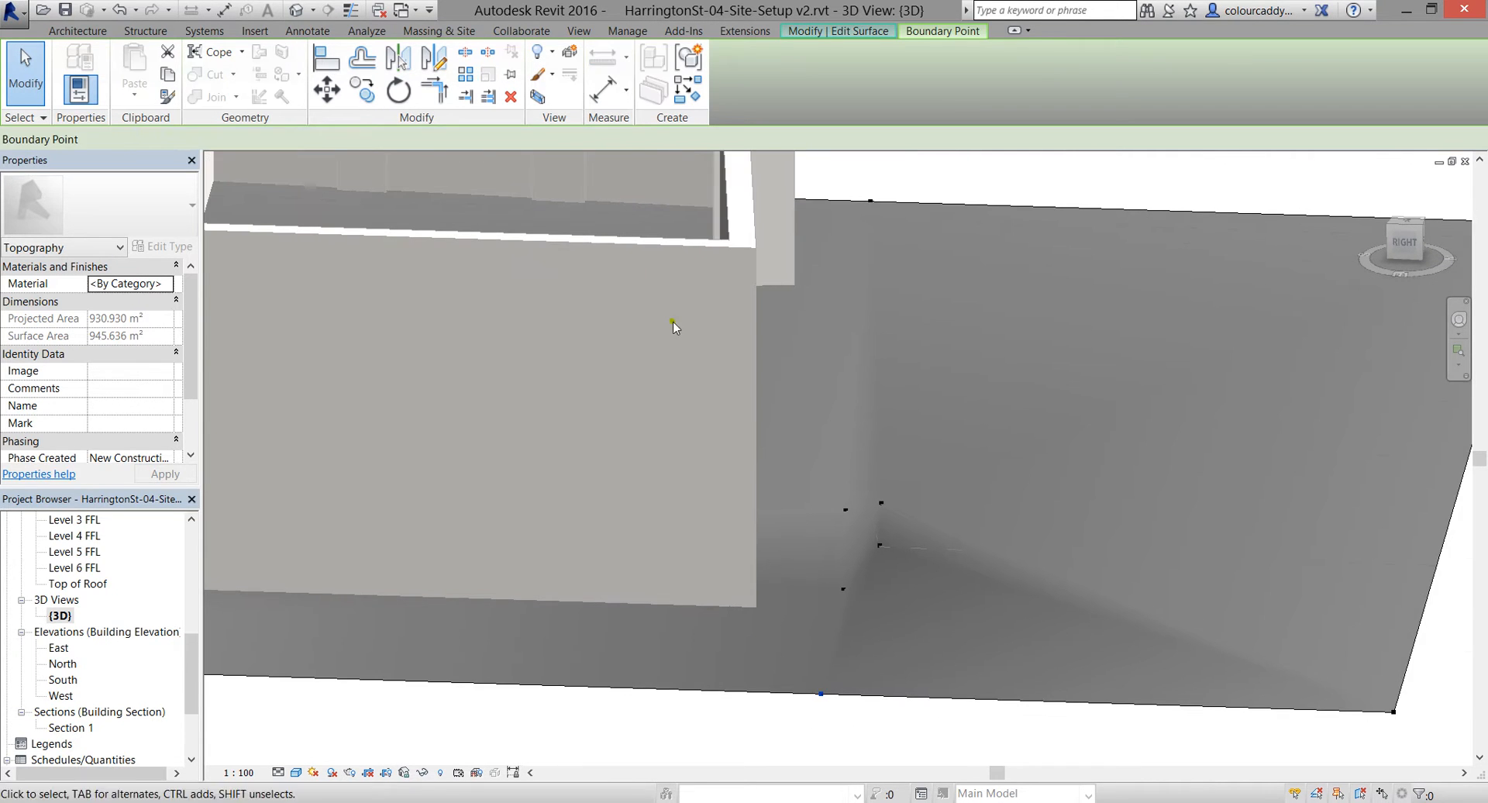
pyautogui.click(208, 672)
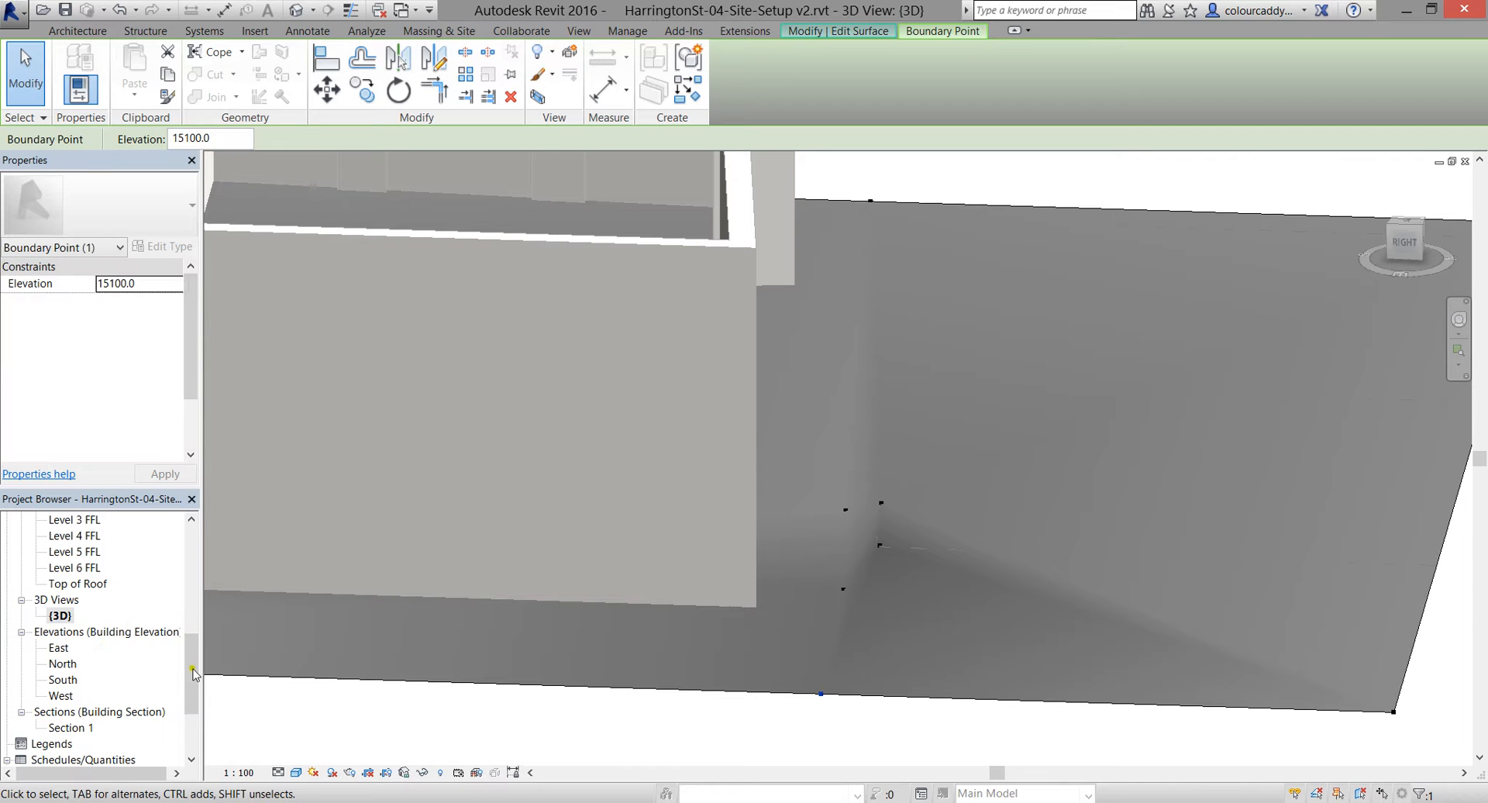
pyautogui.moveTo(192, 673); pyautogui.dragTo(192, 582)
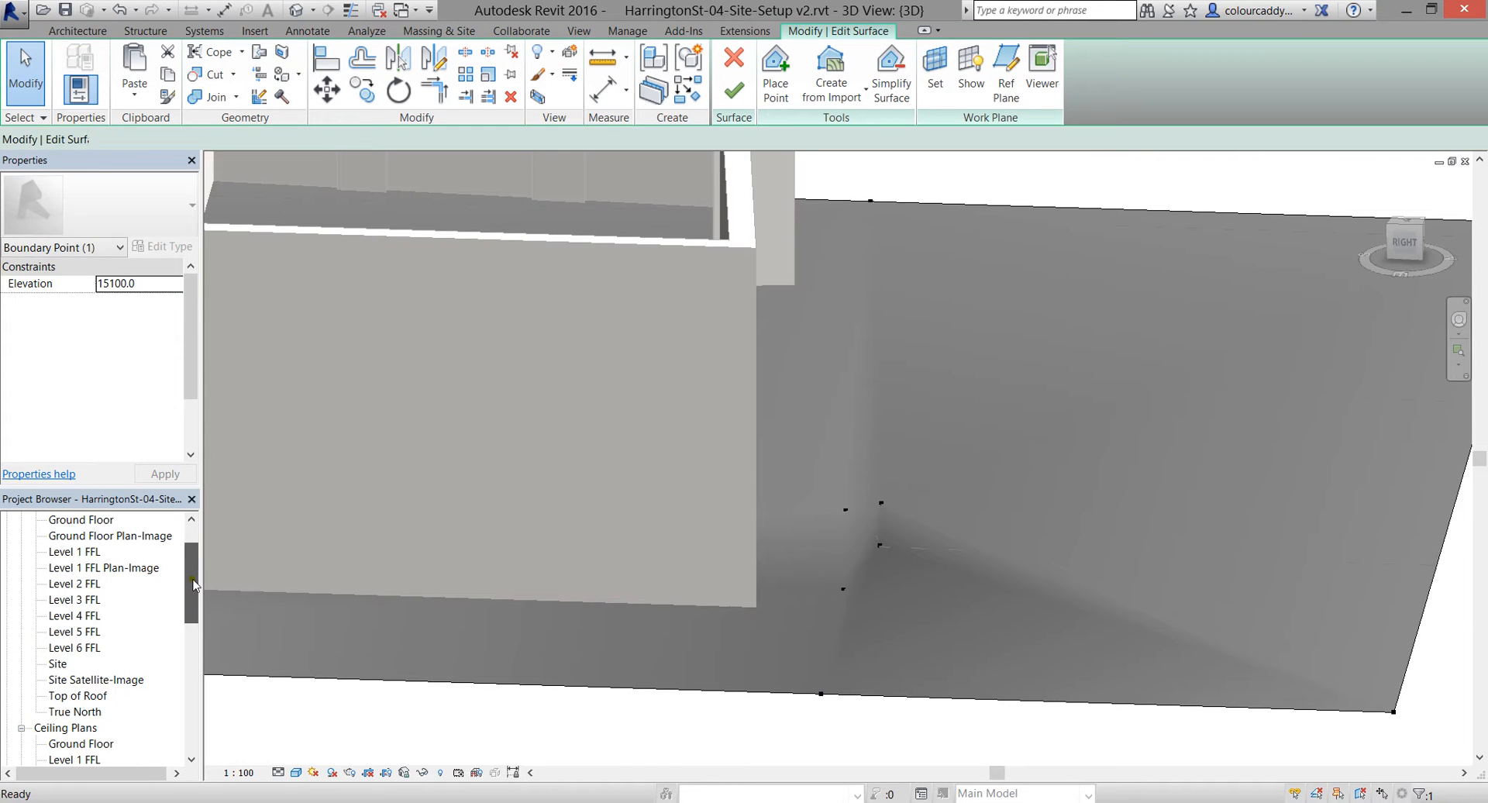
pyautogui.click(59, 663)
pyautogui.doubleClick(59, 660)
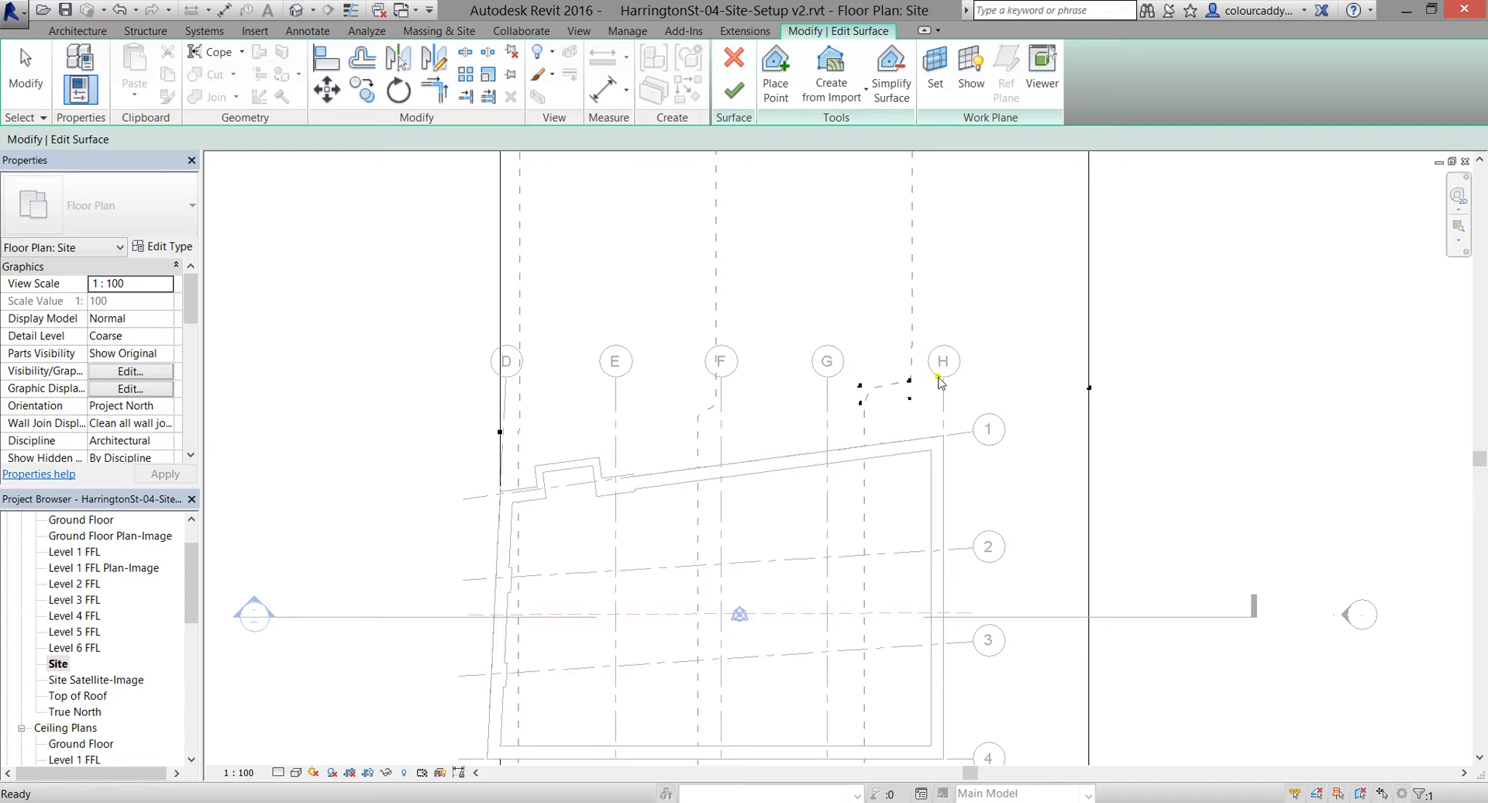
# Copy the selected boundary point about 5300 mm inward, placing the copy just outside grid H near the existing interior points
pyautogui.moveTo(946, 384); pyautogui.dragTo(842, 507, button='middle')
pyautogui.scroll(2, 852, 477)
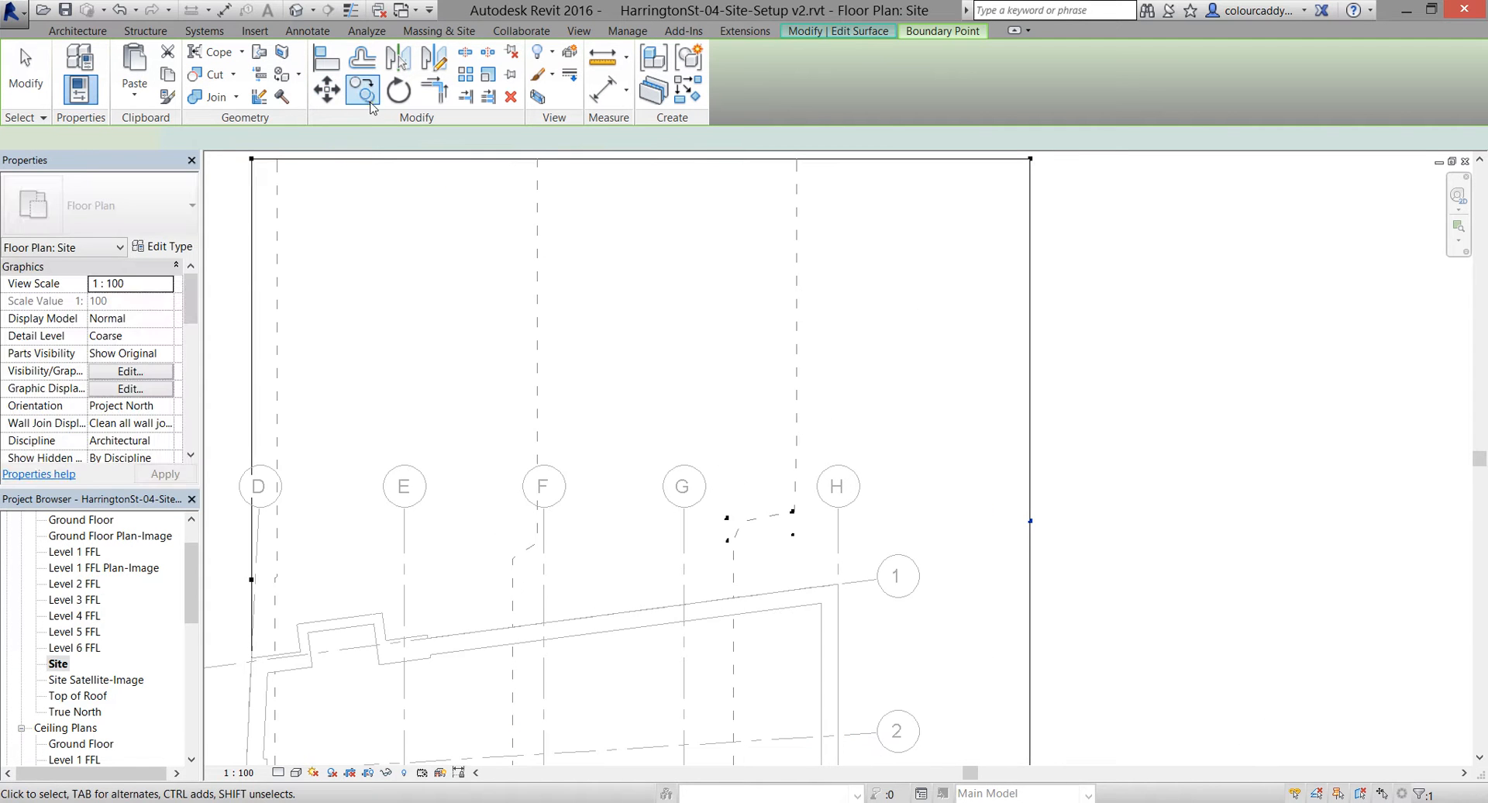
pyautogui.click(1031, 522)
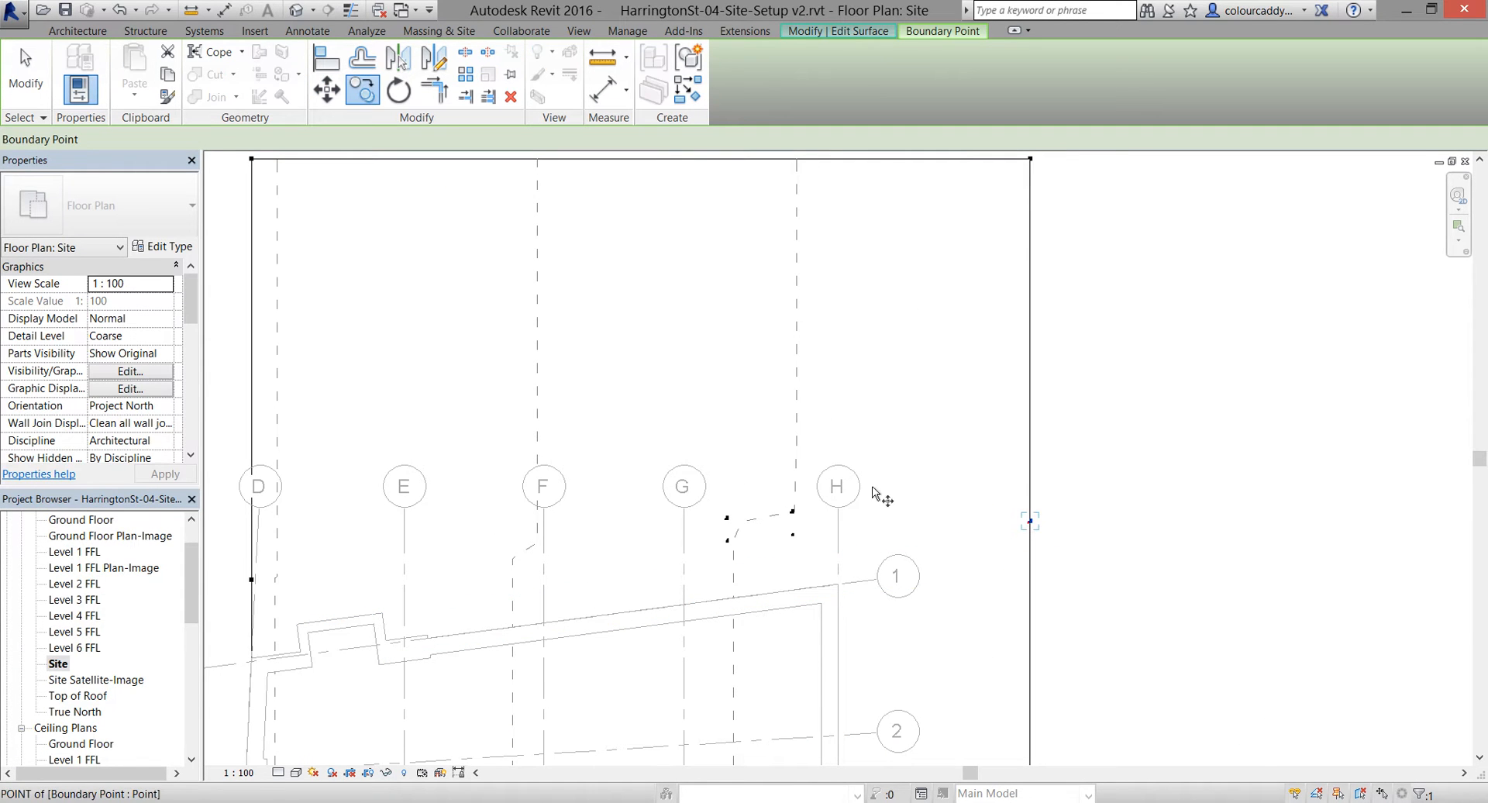
pyautogui.click(859, 500)
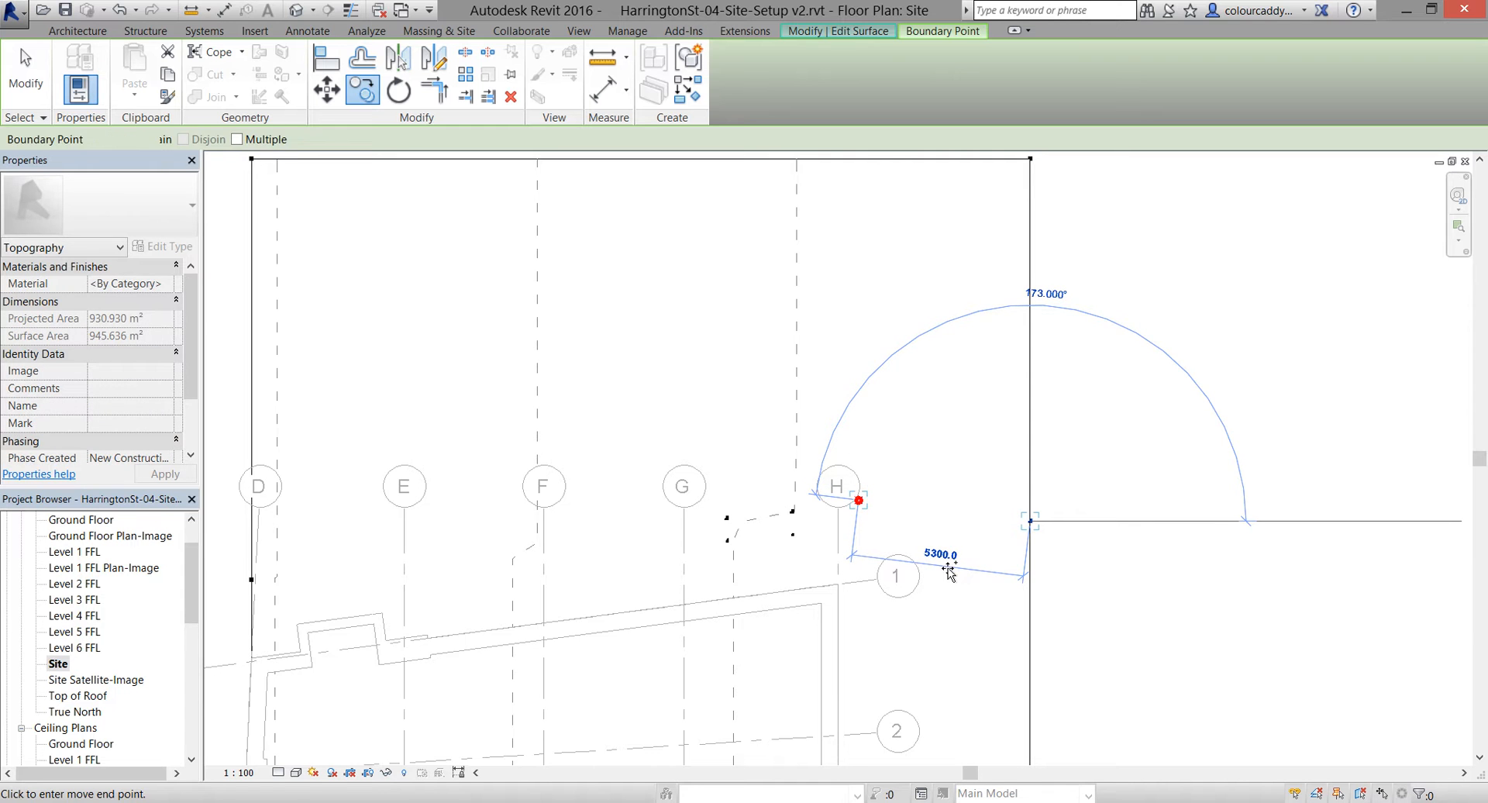
pyautogui.press('Escape')
# Open the 3D view and examine how the surface meets the building's corner around the copied interior point
pyautogui.moveTo(190, 559); pyautogui.dragTo(192, 631)
pyautogui.doubleClick(59, 679)
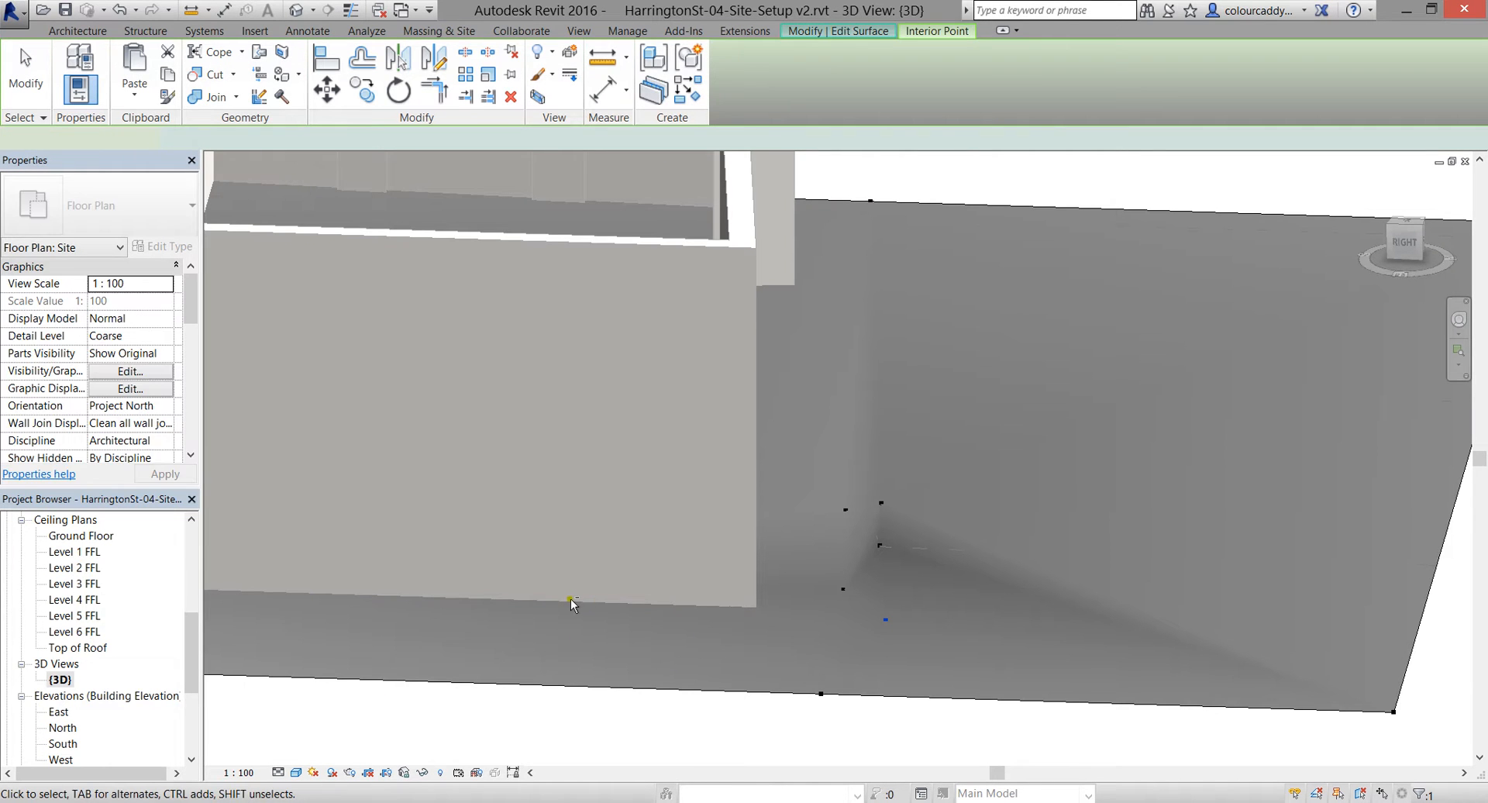
pyautogui.keyDown('shift'); pyautogui.moveTo(788, 612); pyautogui.dragTo(873, 611, button='middle'); pyautogui.keyUp('shift')
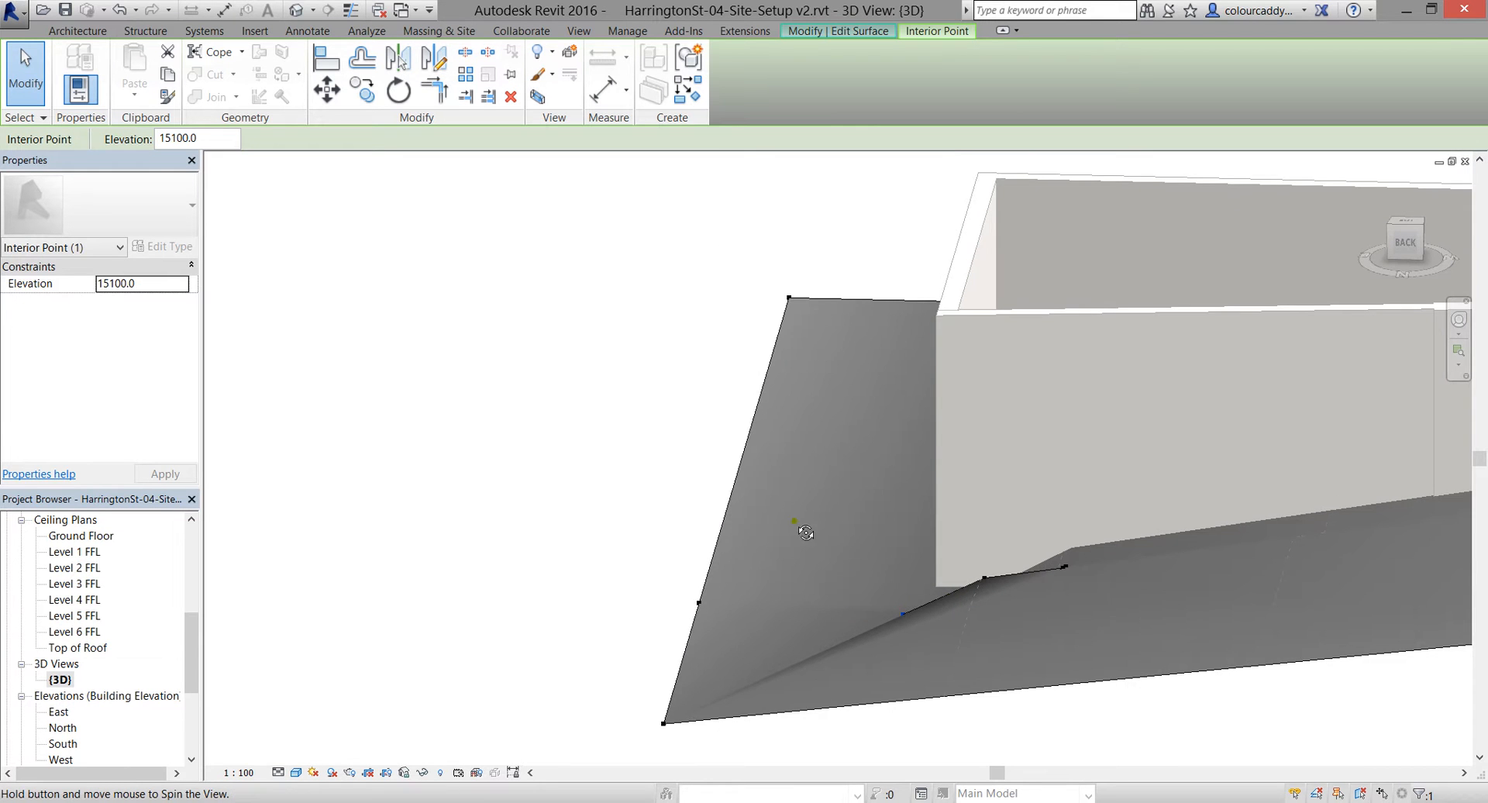
pyautogui.keyDown('shift'); pyautogui.moveTo(824, 548); pyautogui.dragTo(781, 520, button='middle'); pyautogui.keyUp('shift')
pyautogui.keyDown('shift'); pyautogui.moveTo(853, 602); pyautogui.dragTo(1233, 525, button='middle'); pyautogui.keyUp('shift')
pyautogui.keyDown('shift'); pyautogui.moveTo(1202, 611); pyautogui.dragTo(836, 612, button='middle'); pyautogui.keyUp('shift')
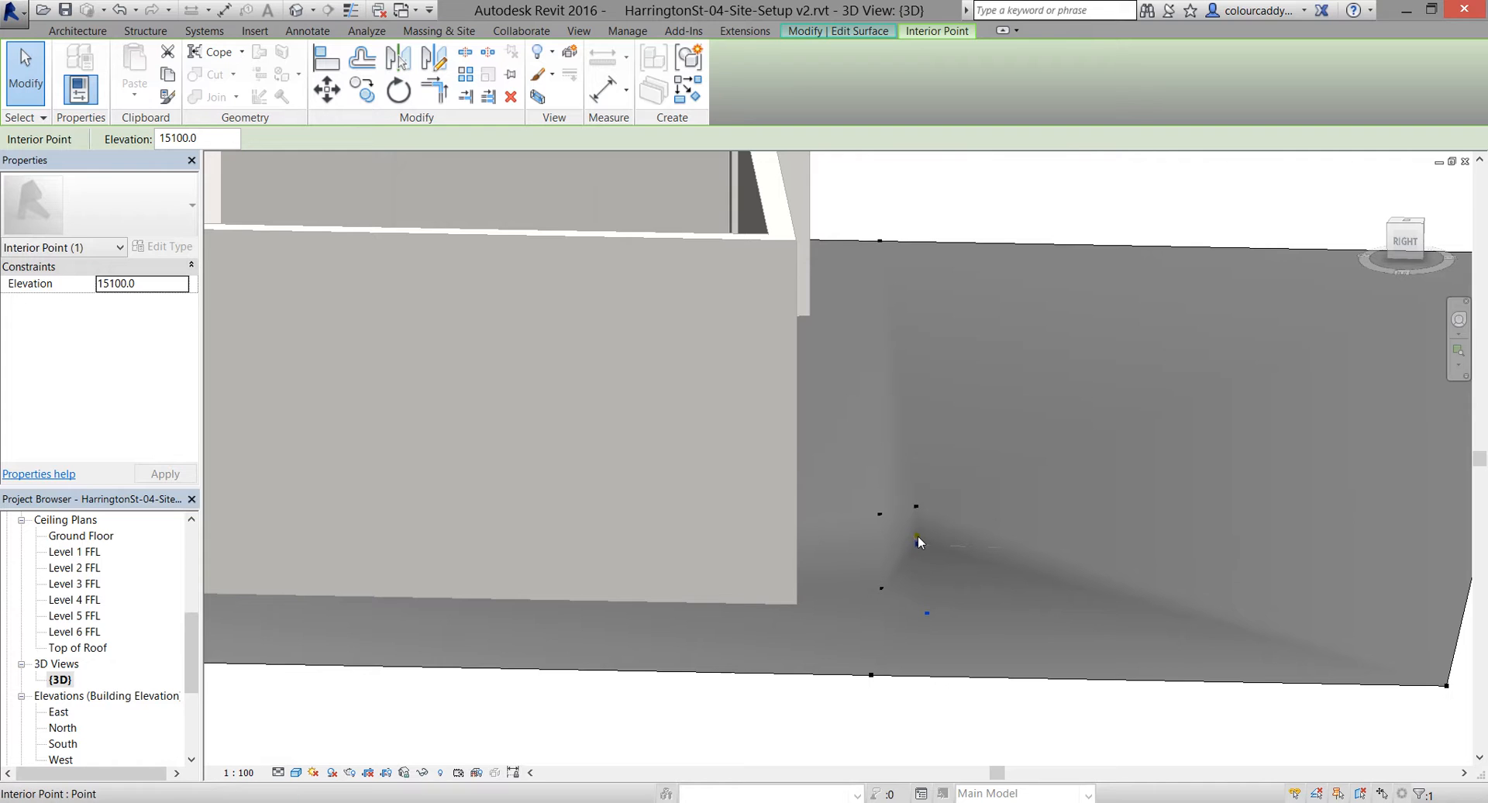
# Select the two interior points farthest out from the Essex St frontage together with both outer corner boundary points on that side
pyautogui.click(918, 545)
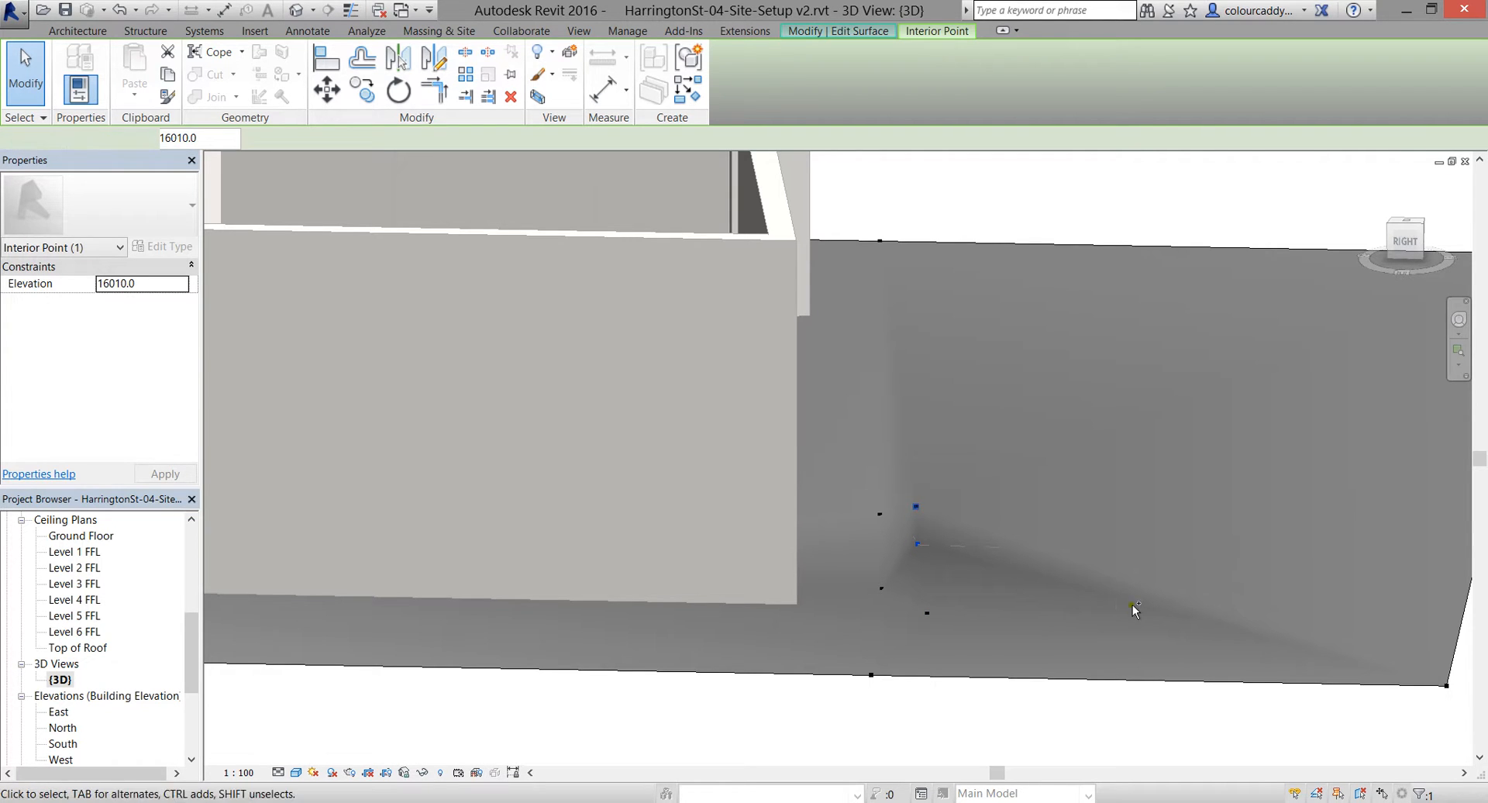
pyautogui.keyDown('ctrl'); pyautogui.click(910, 500); pyautogui.keyUp('ctrl')
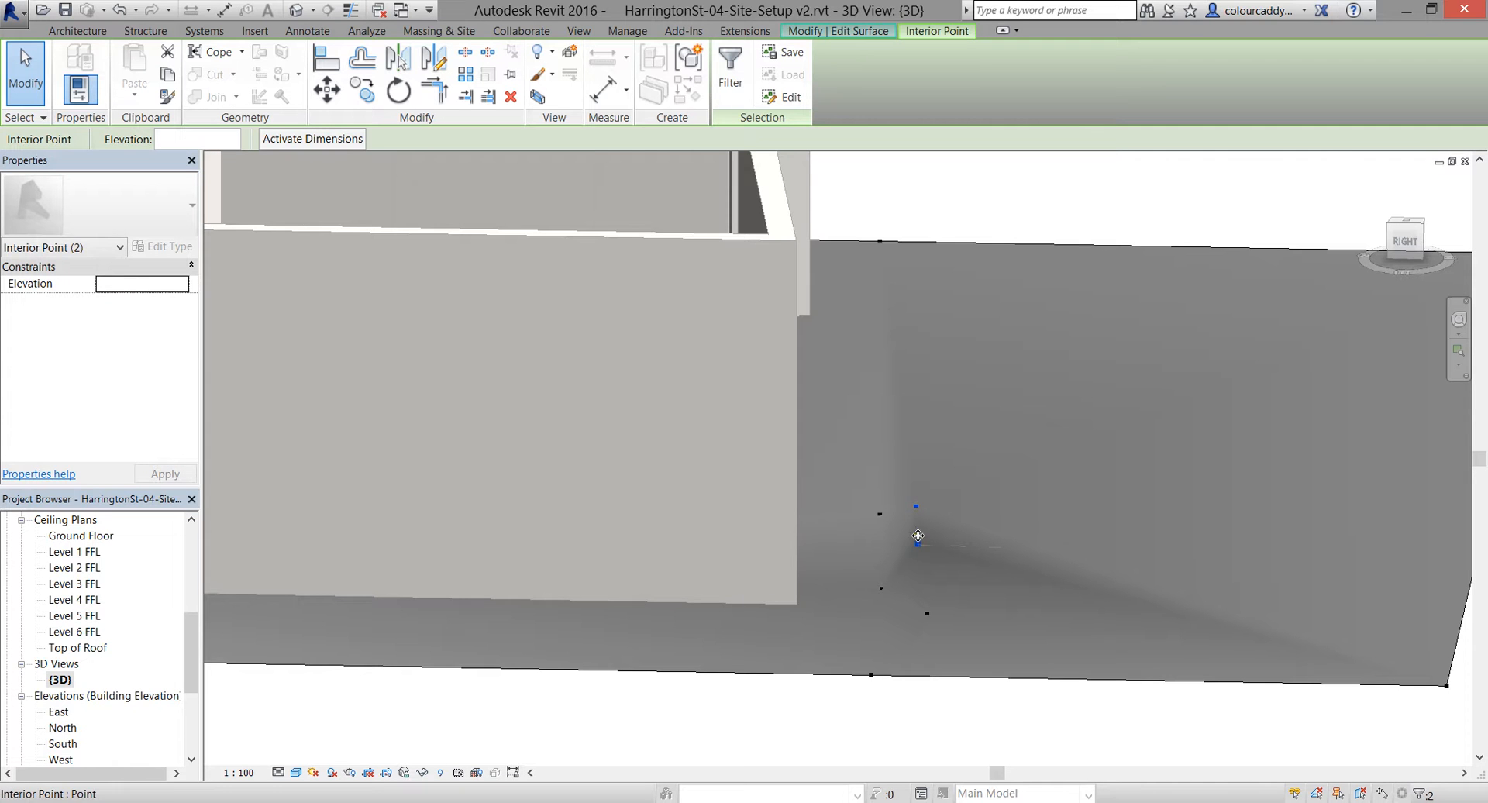
pyautogui.scroll(-1, 1053, 442)
pyautogui.moveTo(1052, 441); pyautogui.dragTo(824, 418, button='middle')
pyautogui.keyDown('shift'); pyautogui.moveTo(1189, 597); pyautogui.dragTo(1256, 594, button='middle'); pyautogui.keyUp('shift')
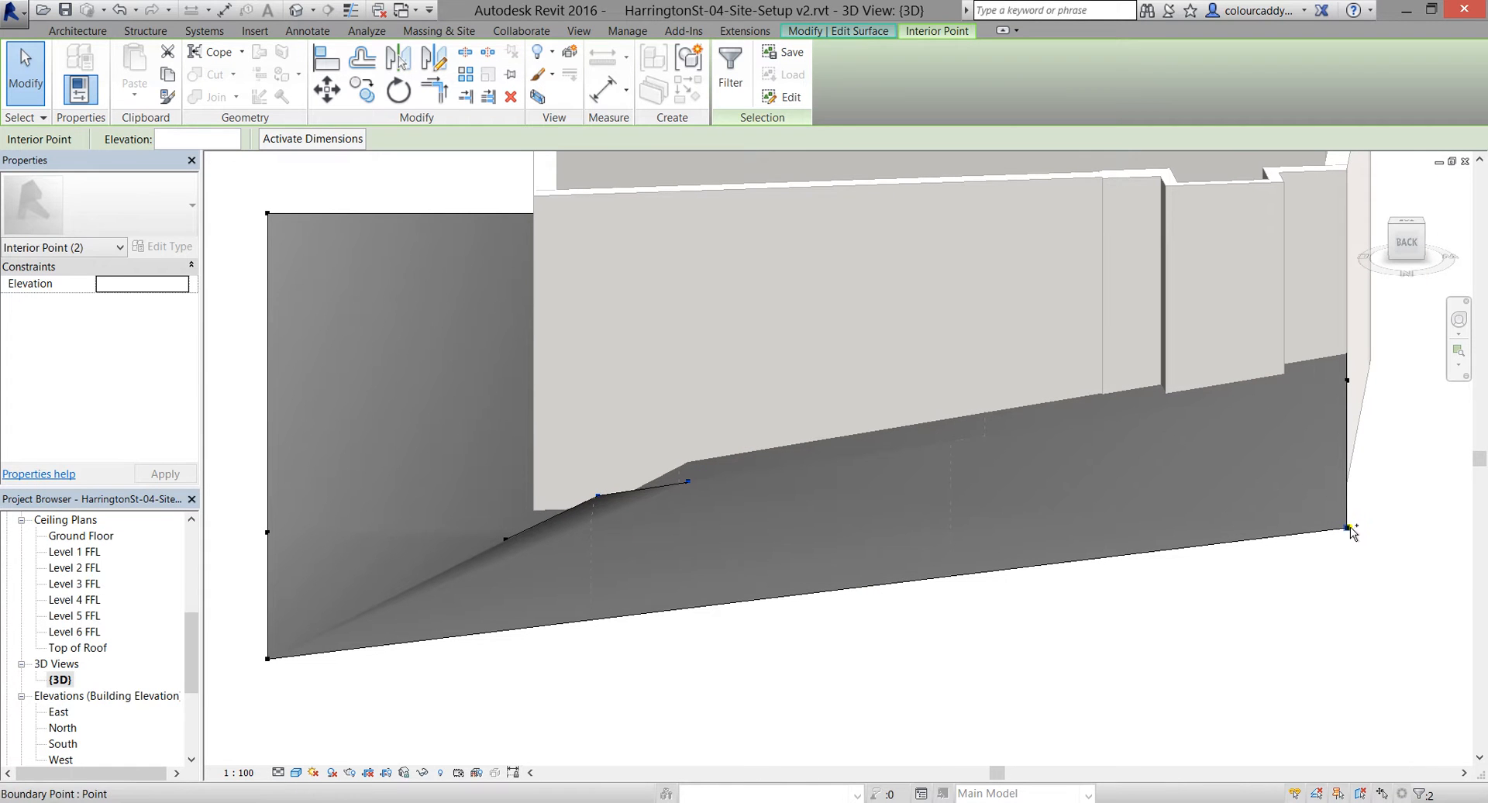
pyautogui.keyDown('shift'); pyautogui.moveTo(763, 502); pyautogui.dragTo(957, 685, button='middle'); pyautogui.keyUp('shift')
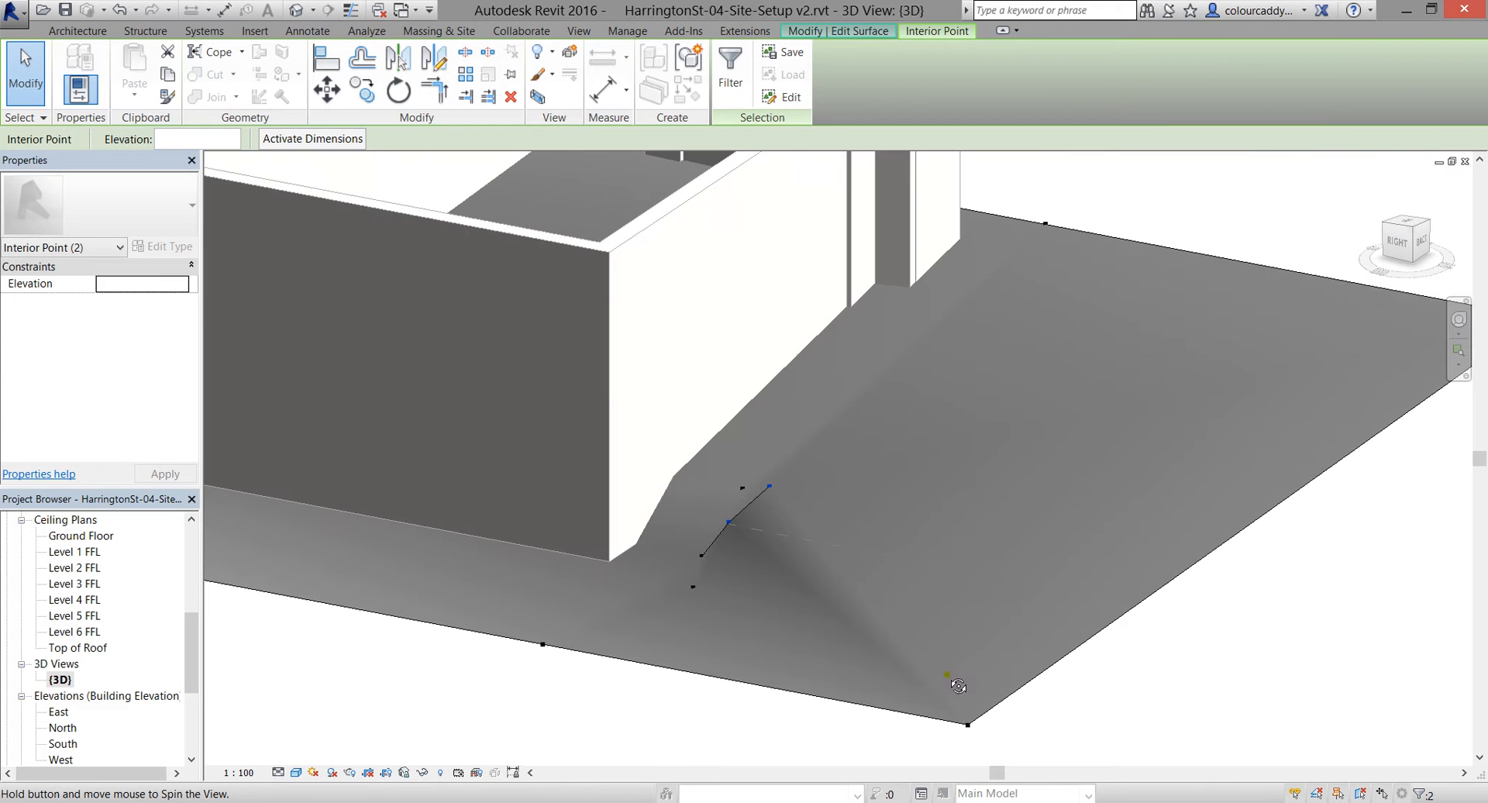
pyautogui.keyDown('ctrl'); pyautogui.click(969, 725); pyautogui.keyUp('ctrl')
pyautogui.moveTo(1097, 555); pyautogui.dragTo(905, 542, button='middle')
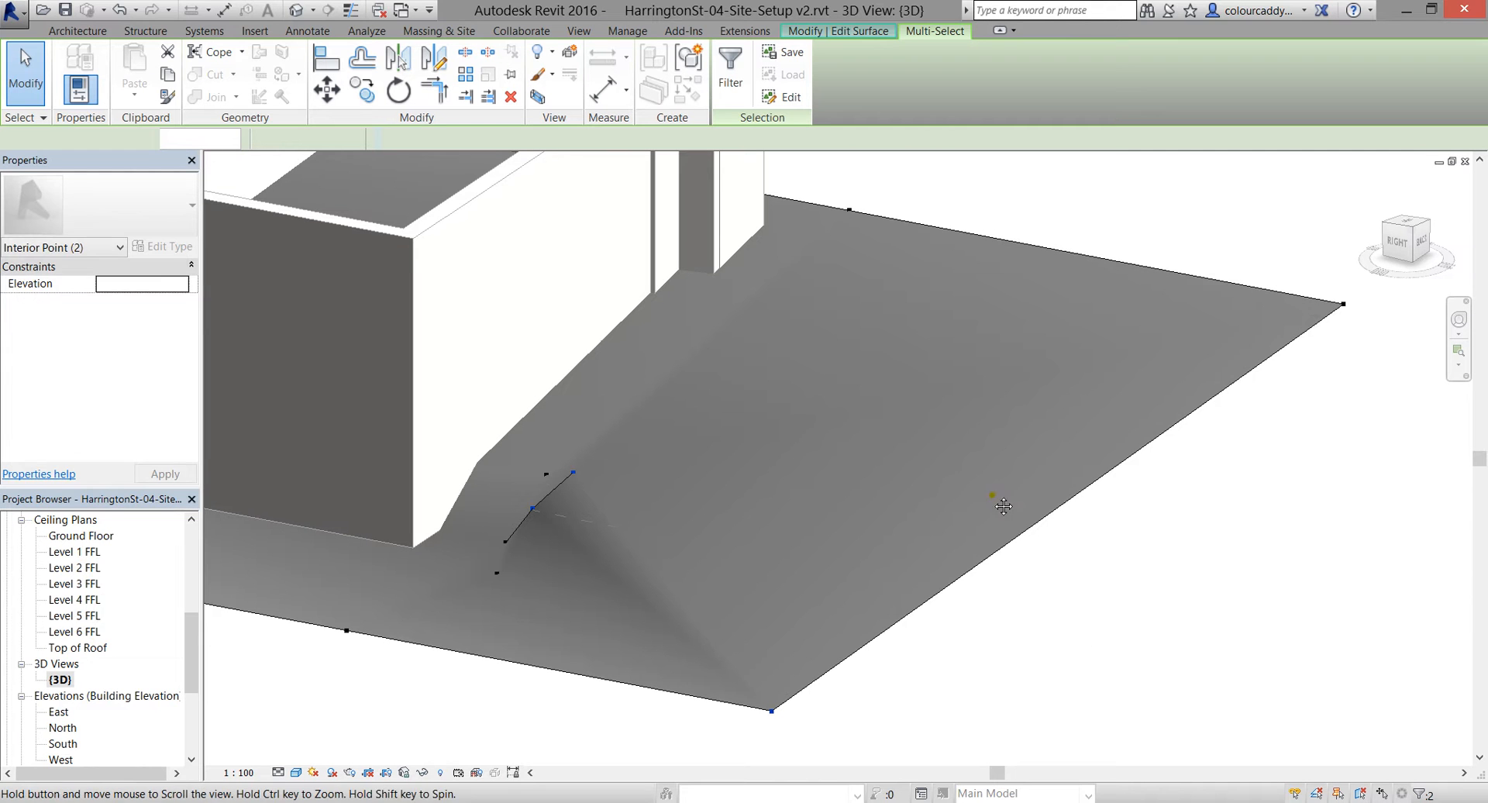
pyautogui.keyDown('ctrl'); pyautogui.click(1342, 304); pyautogui.keyUp('ctrl')
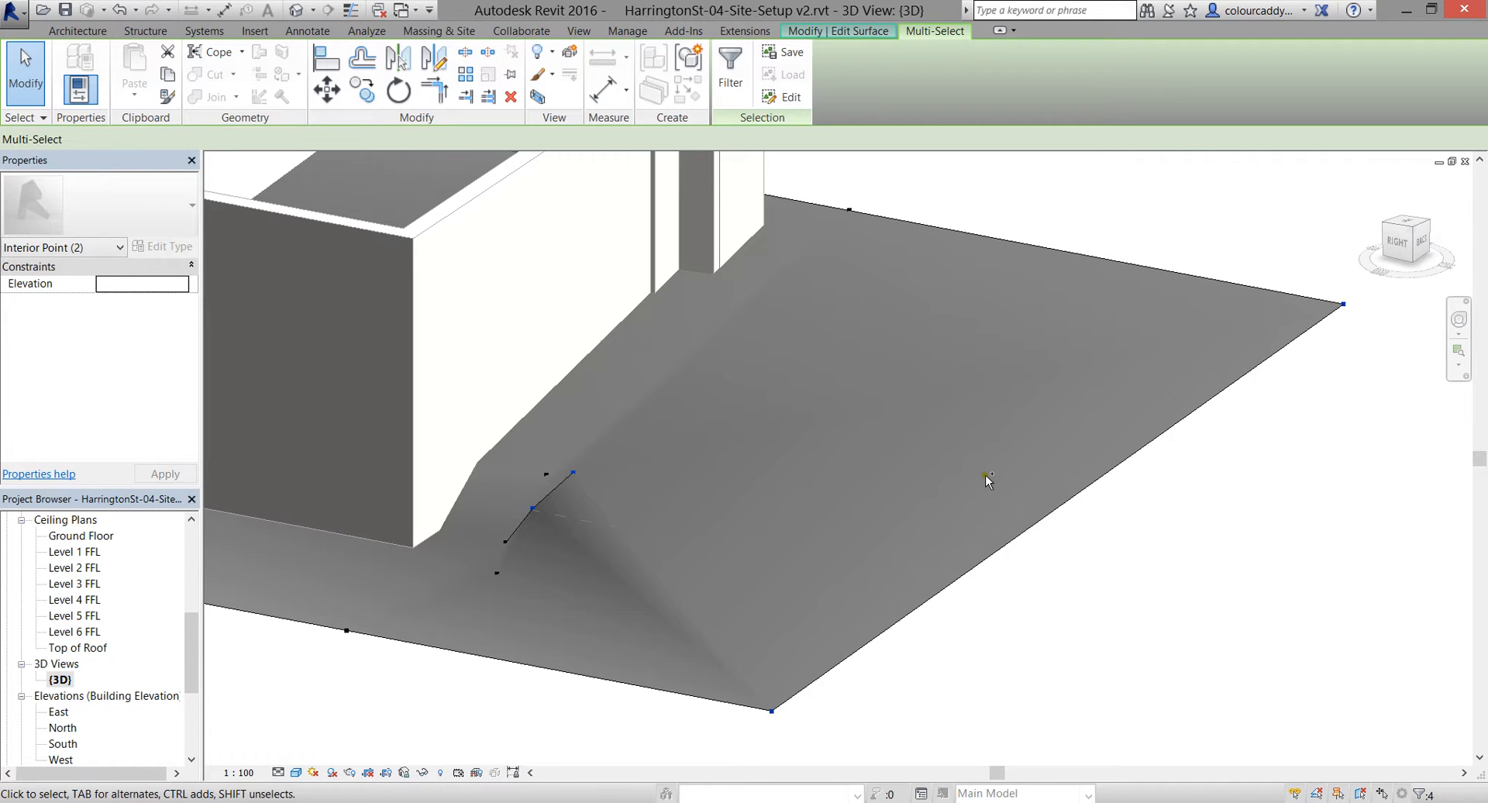
# Lower the four selected points together in the North elevation until the lowest corner point is at elevation 14100
pyautogui.doubleClick(64, 727)
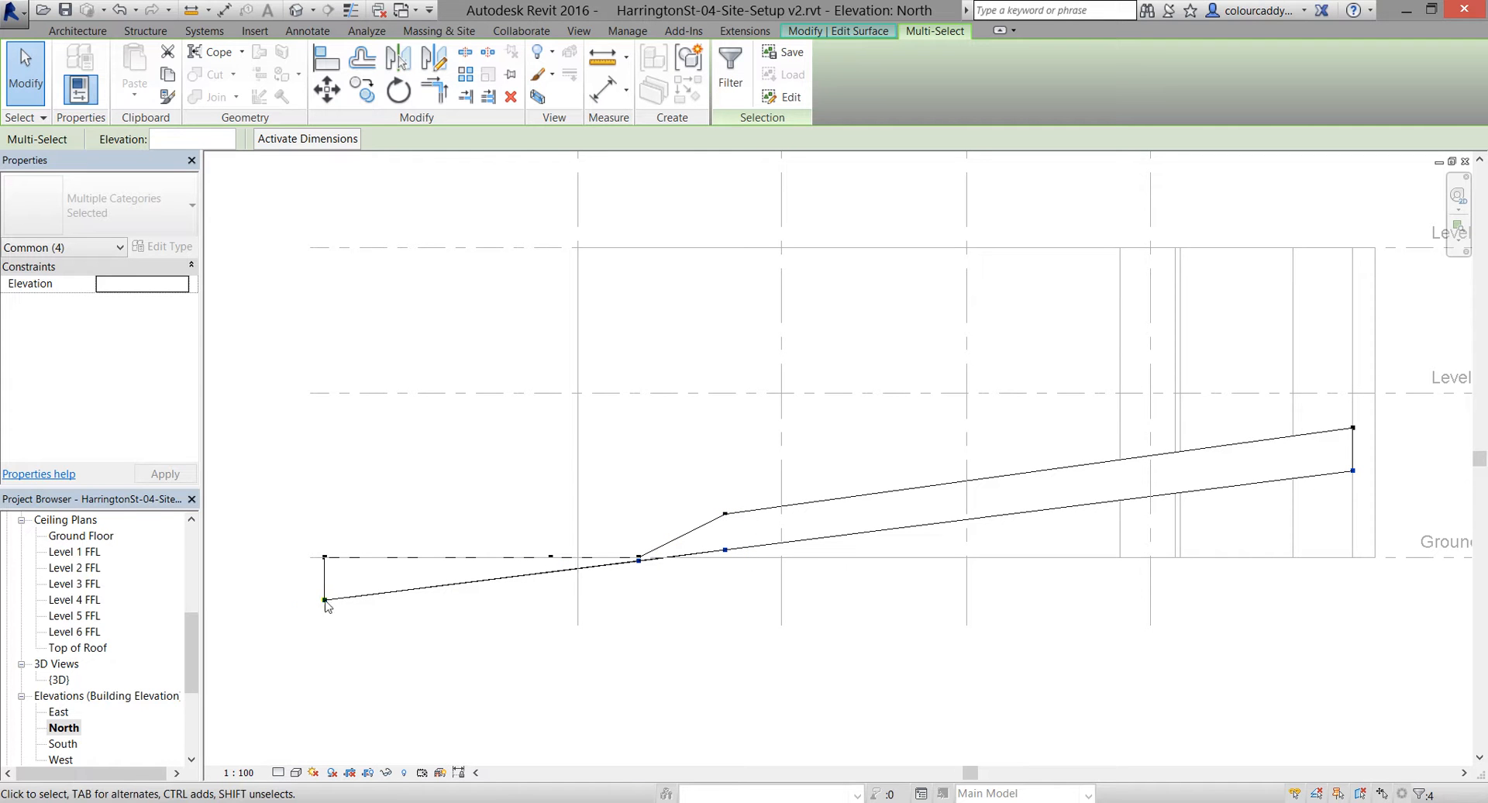
pyautogui.click(282, 597)
pyautogui.scroll(1, 282, 598)
pyautogui.scroll(1, 282, 600)
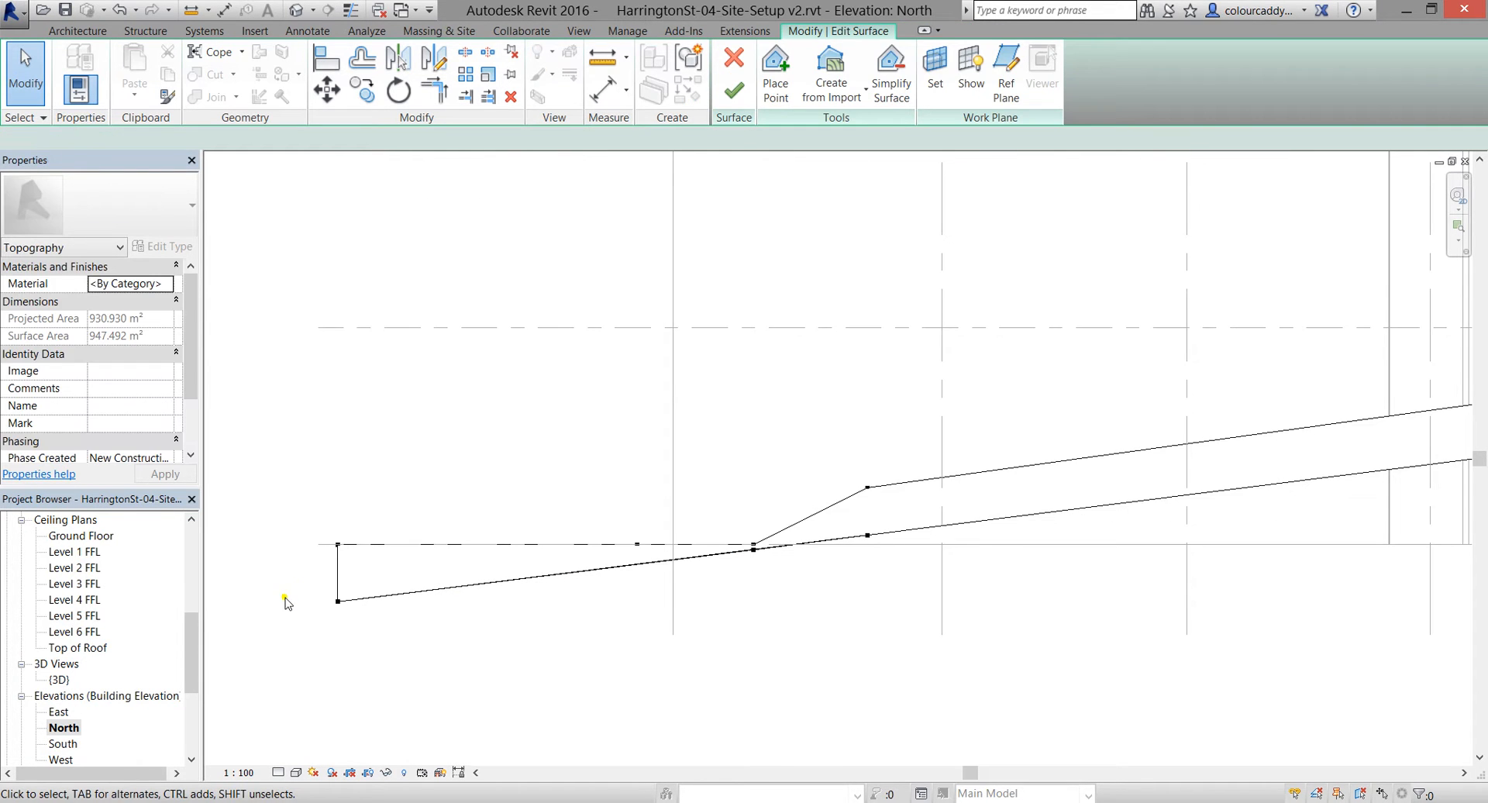
# Try raising the lowest corner boundary point on its own to elevation 14700, and undo the change
pyautogui.click(355, 602)
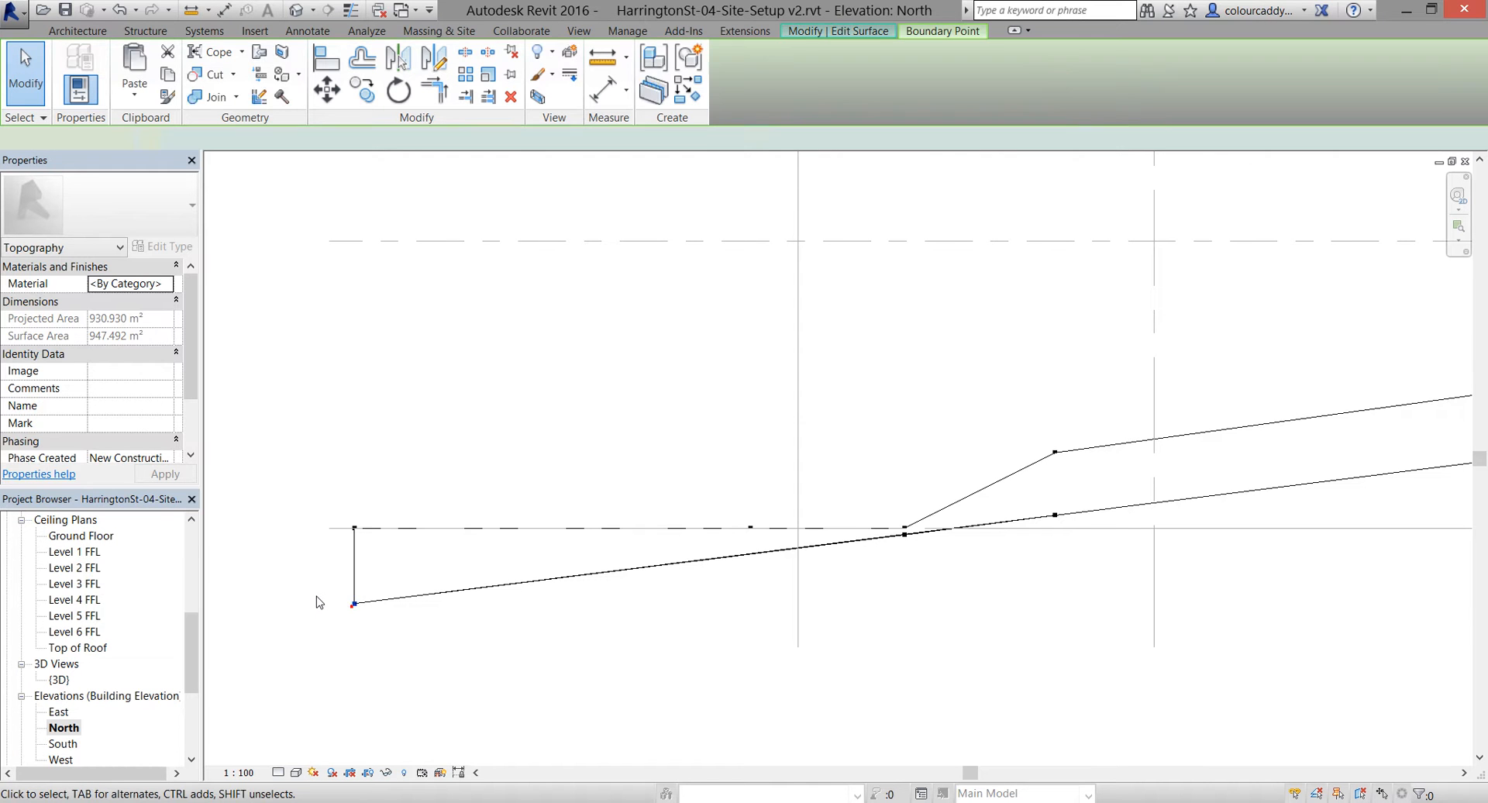
pyautogui.press('Up')
pyautogui.press('Up')
pyautogui.press('Up')
pyautogui.press('Up')
pyautogui.press('Up')
pyautogui.press('Up')
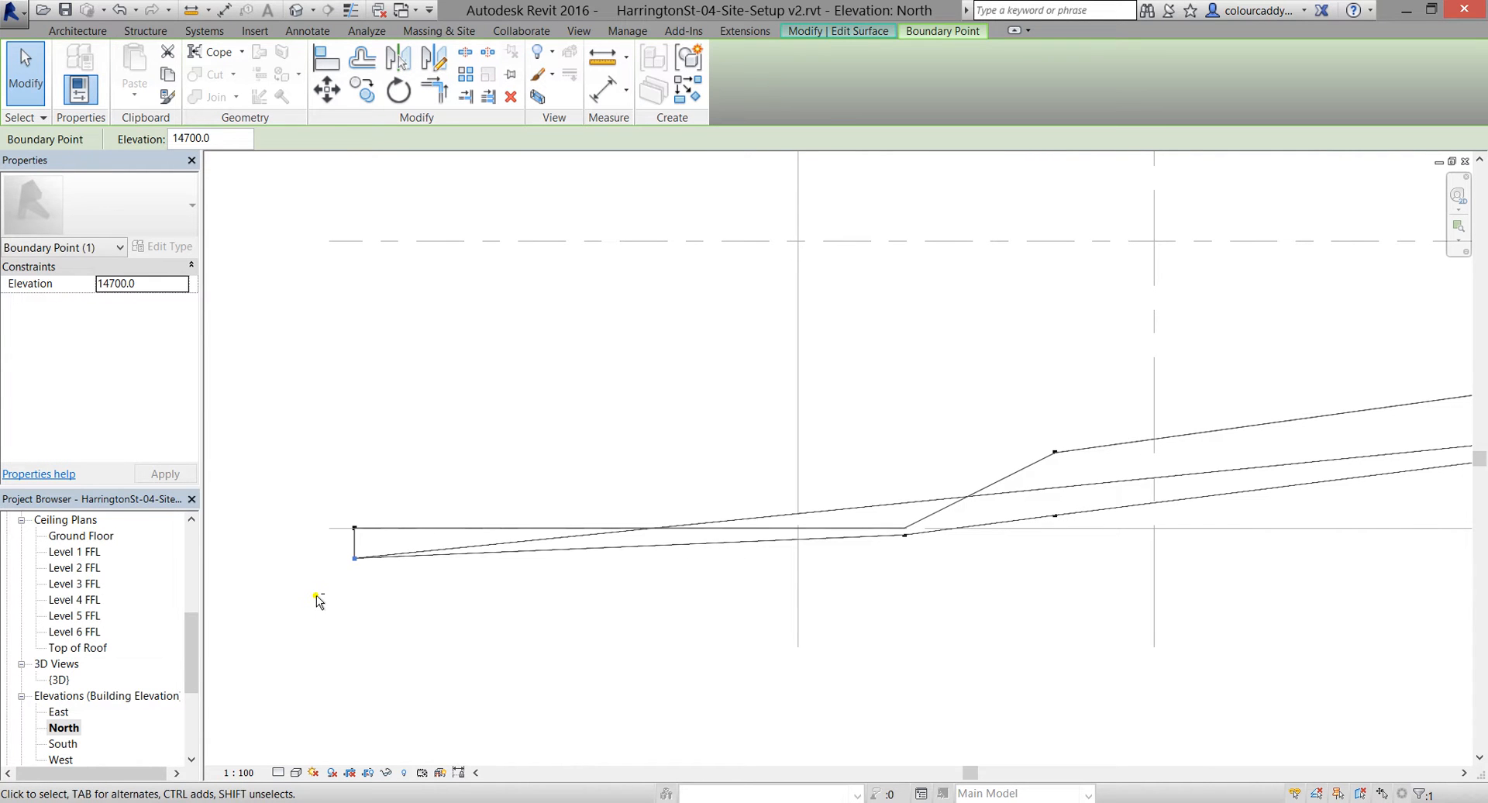
pyautogui.hotkey('ctrl', 'z')
pyautogui.click(356, 603)
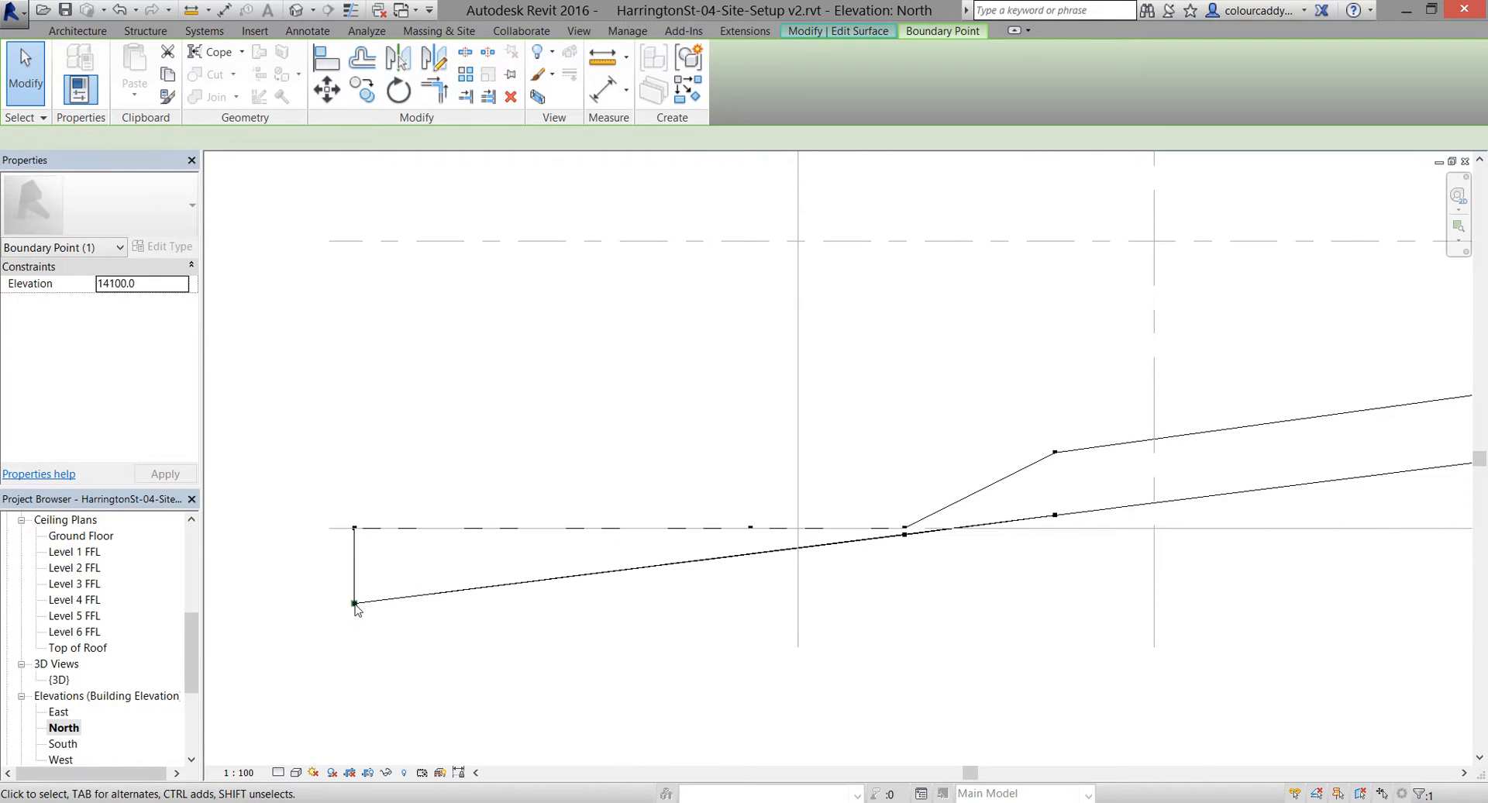
pyautogui.click(381, 668)
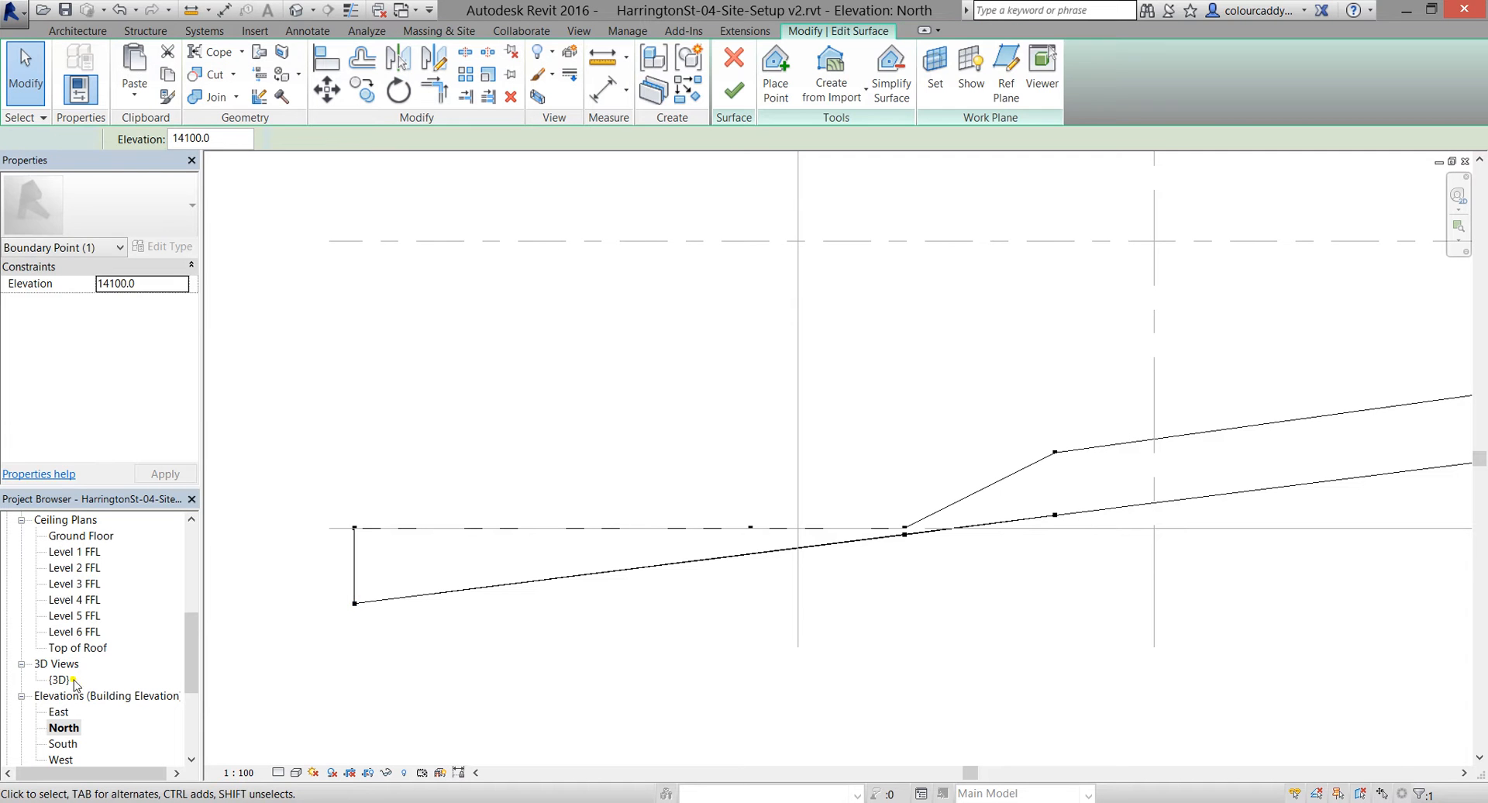
# Select all three boundary points along the low end edge of the site in the 3D view
pyautogui.doubleClick(60, 679)
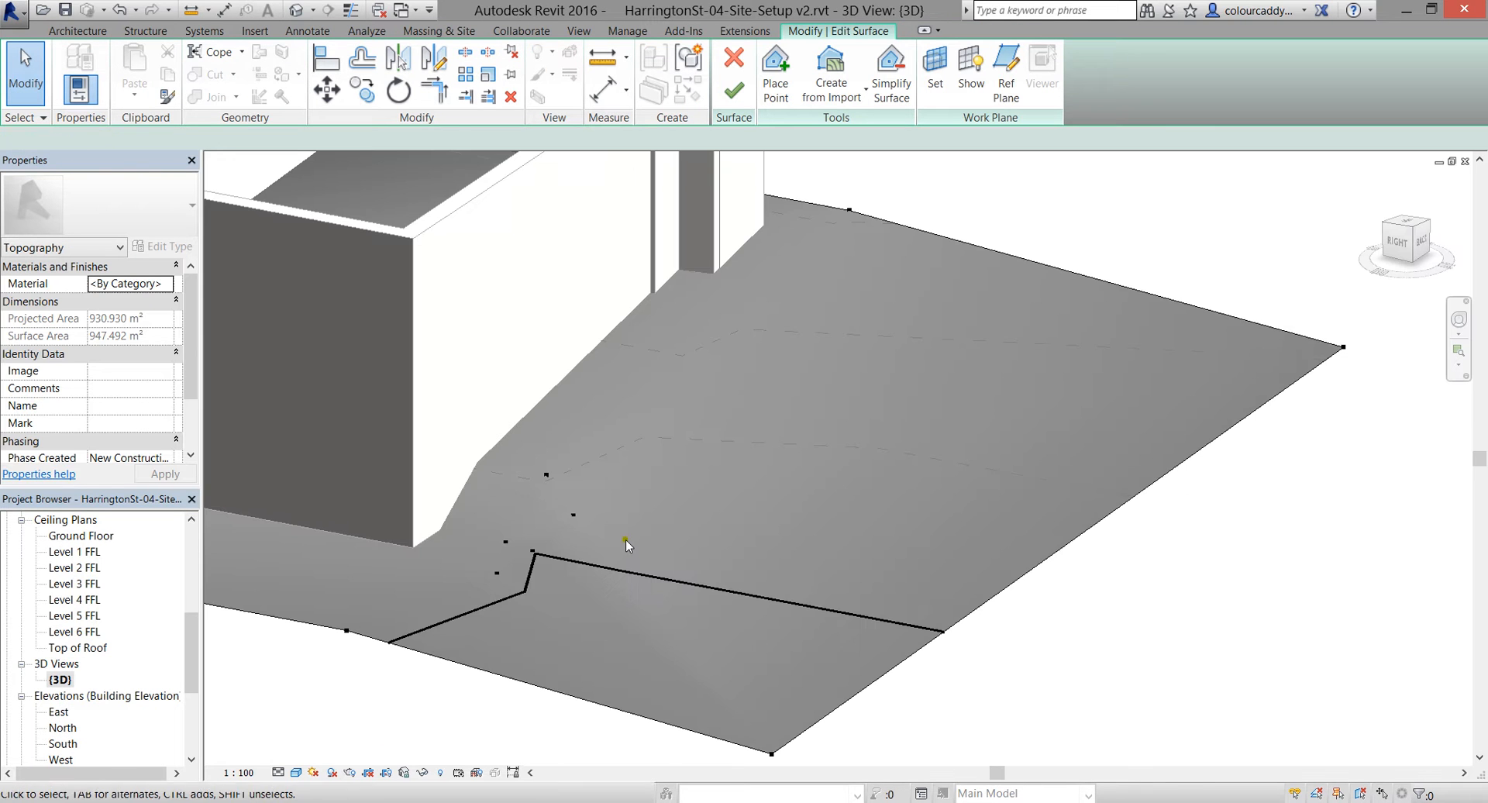
pyautogui.keyDown('shift'); pyautogui.moveTo(677, 592); pyautogui.dragTo(455, 586, button='middle'); pyautogui.keyUp('shift')
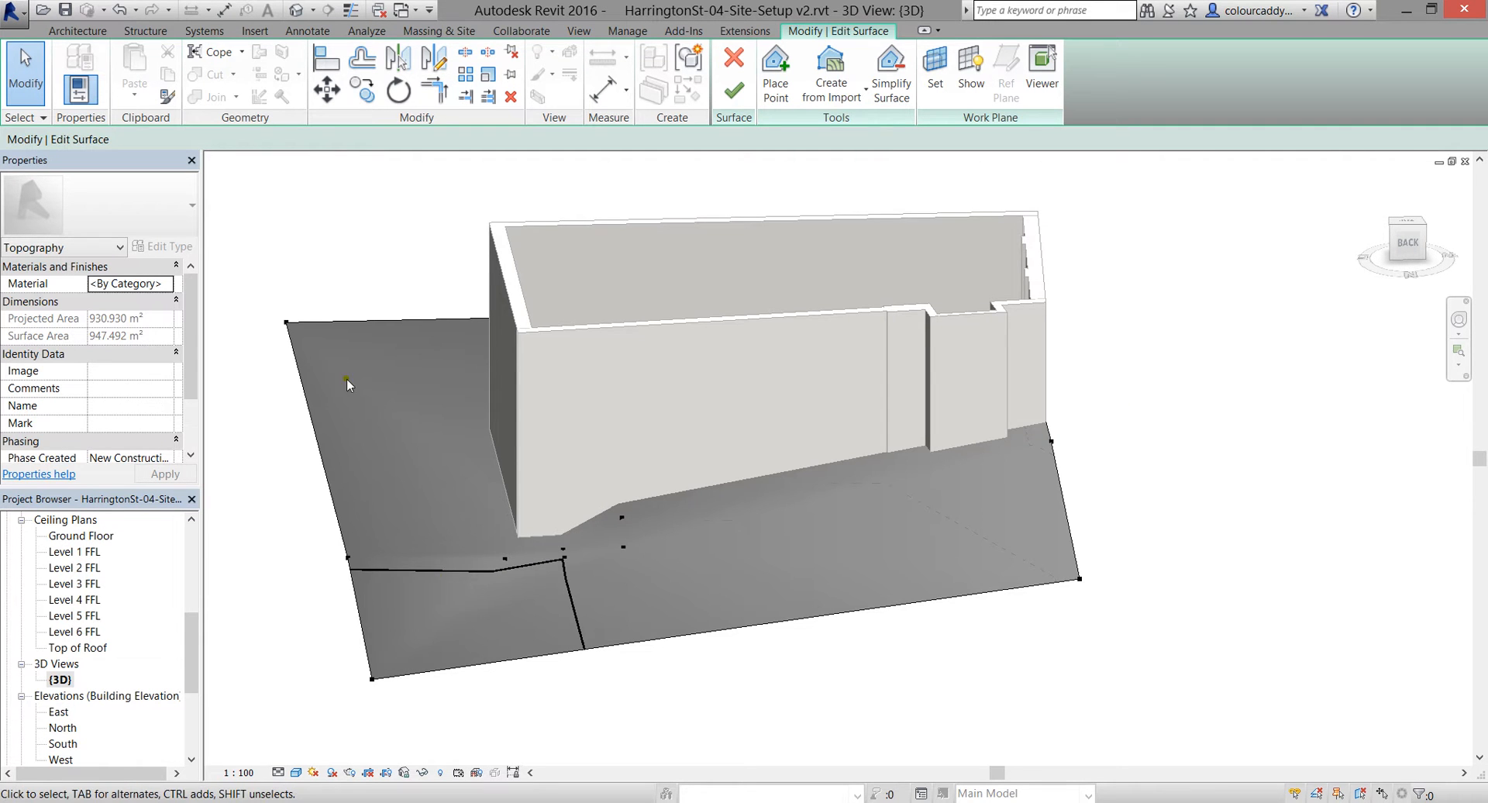
pyautogui.scroll(-1, 260, 279)
pyautogui.moveTo(305, 262); pyautogui.dragTo(481, 672)
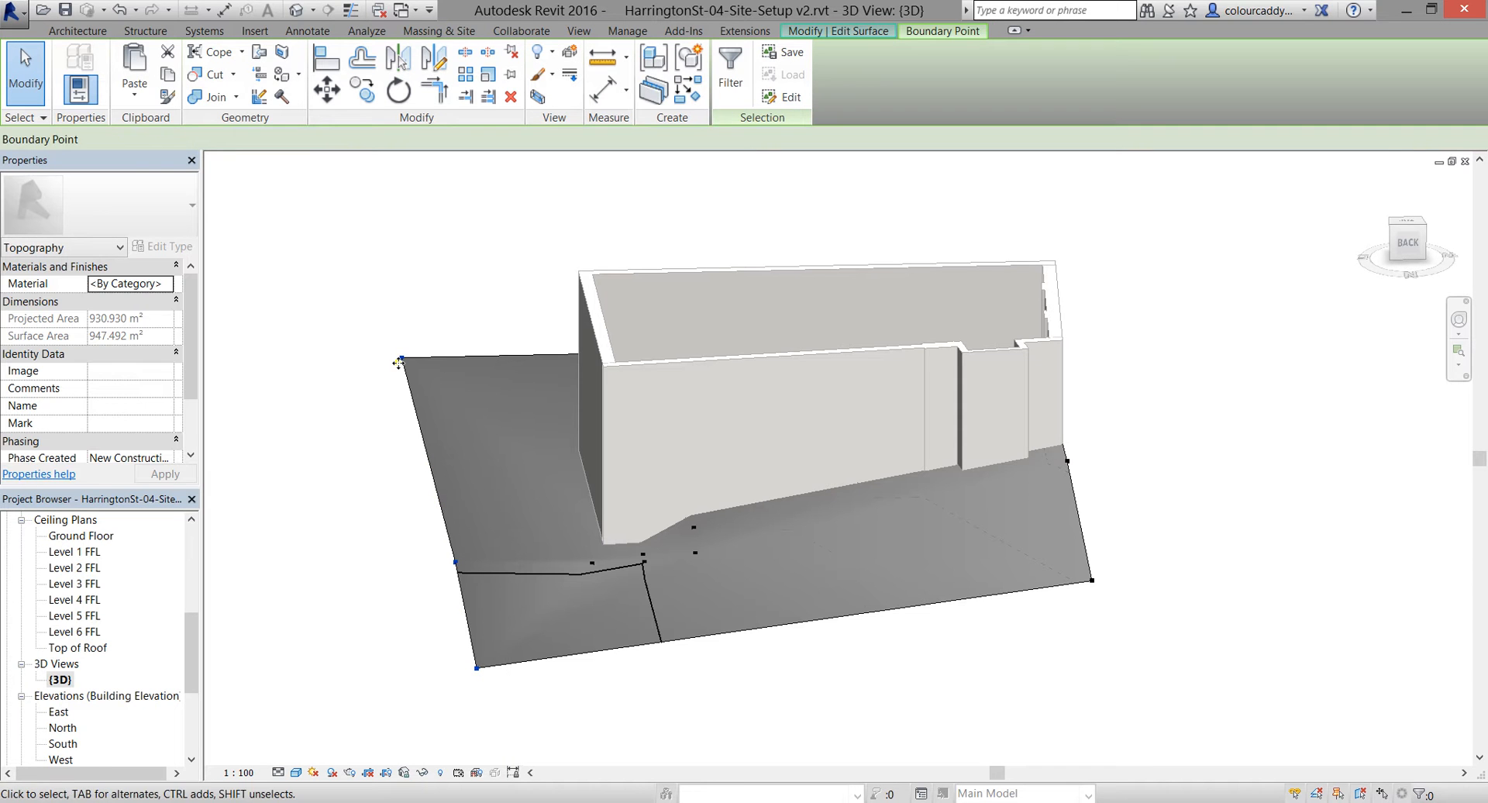
pyautogui.moveTo(189, 631); pyautogui.dragTo(183, 676)
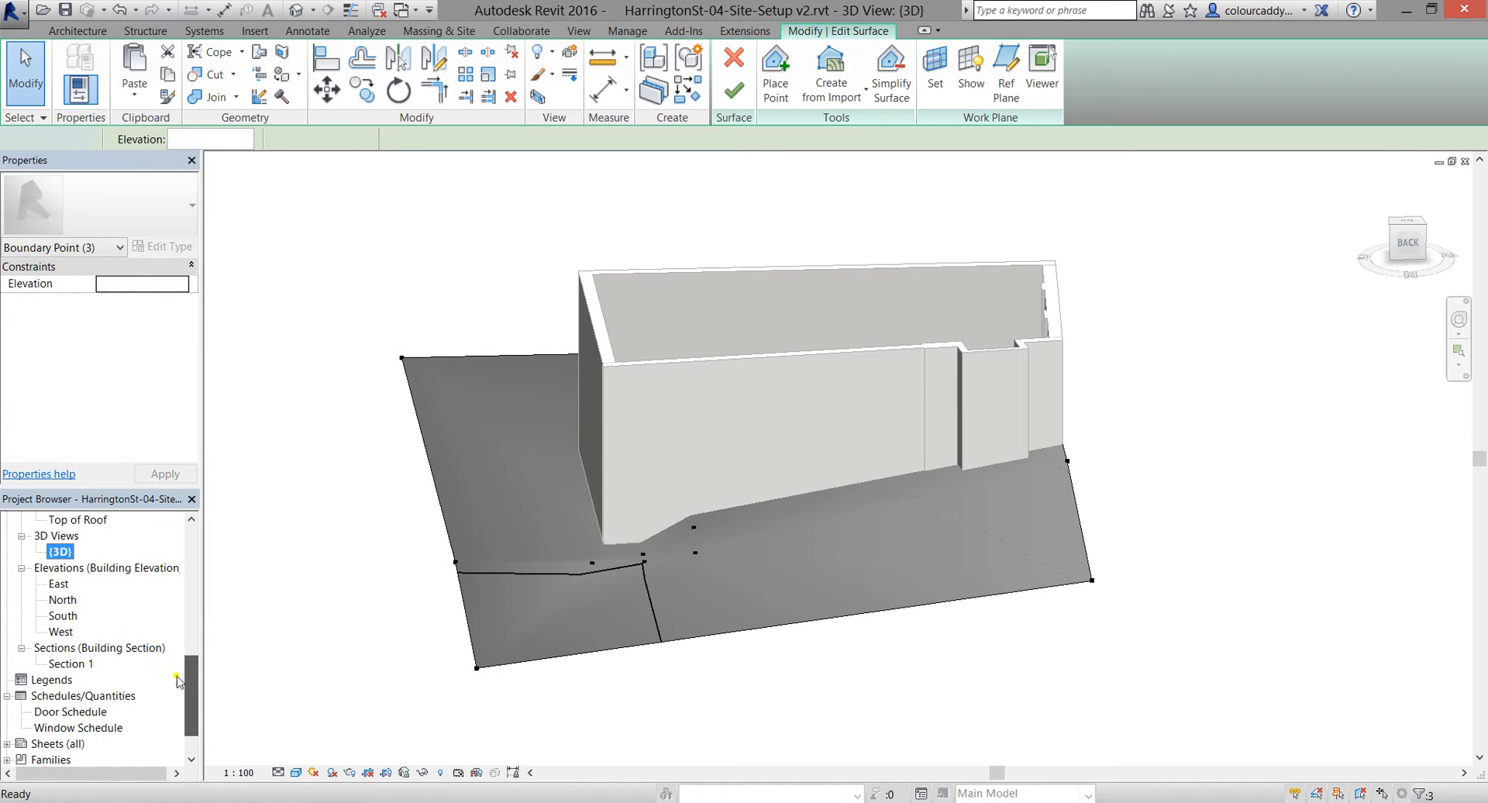
# In the North elevation, copy the boundary points at the surface's low end about 7000 mm outward and downward
pyautogui.doubleClick(63, 600)
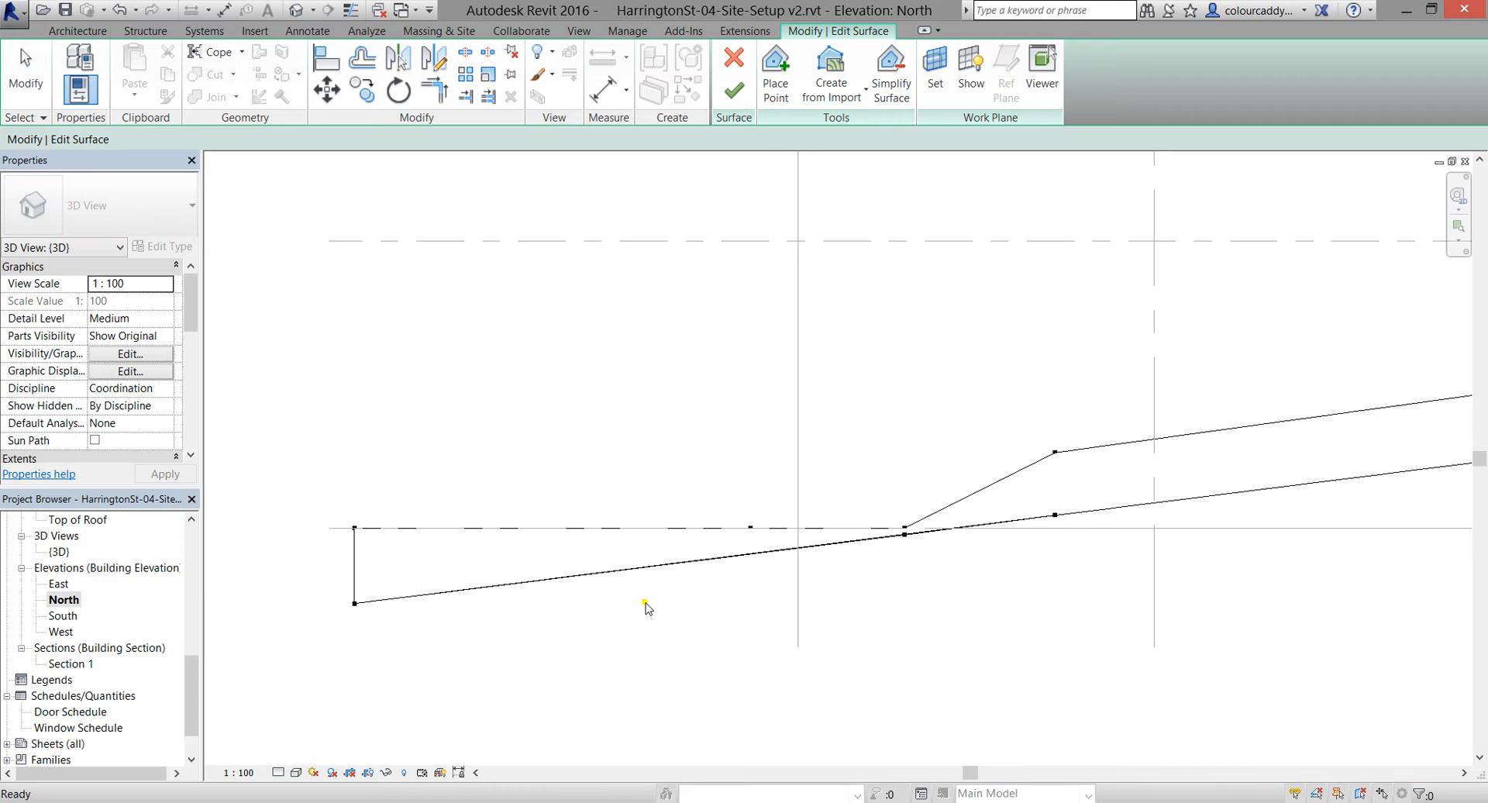
pyautogui.scroll(-2, 631, 494)
pyautogui.moveTo(630, 495); pyautogui.dragTo(696, 472, button='middle')
pyautogui.moveTo(430, 201); pyautogui.dragTo(434, 196, button='middle')
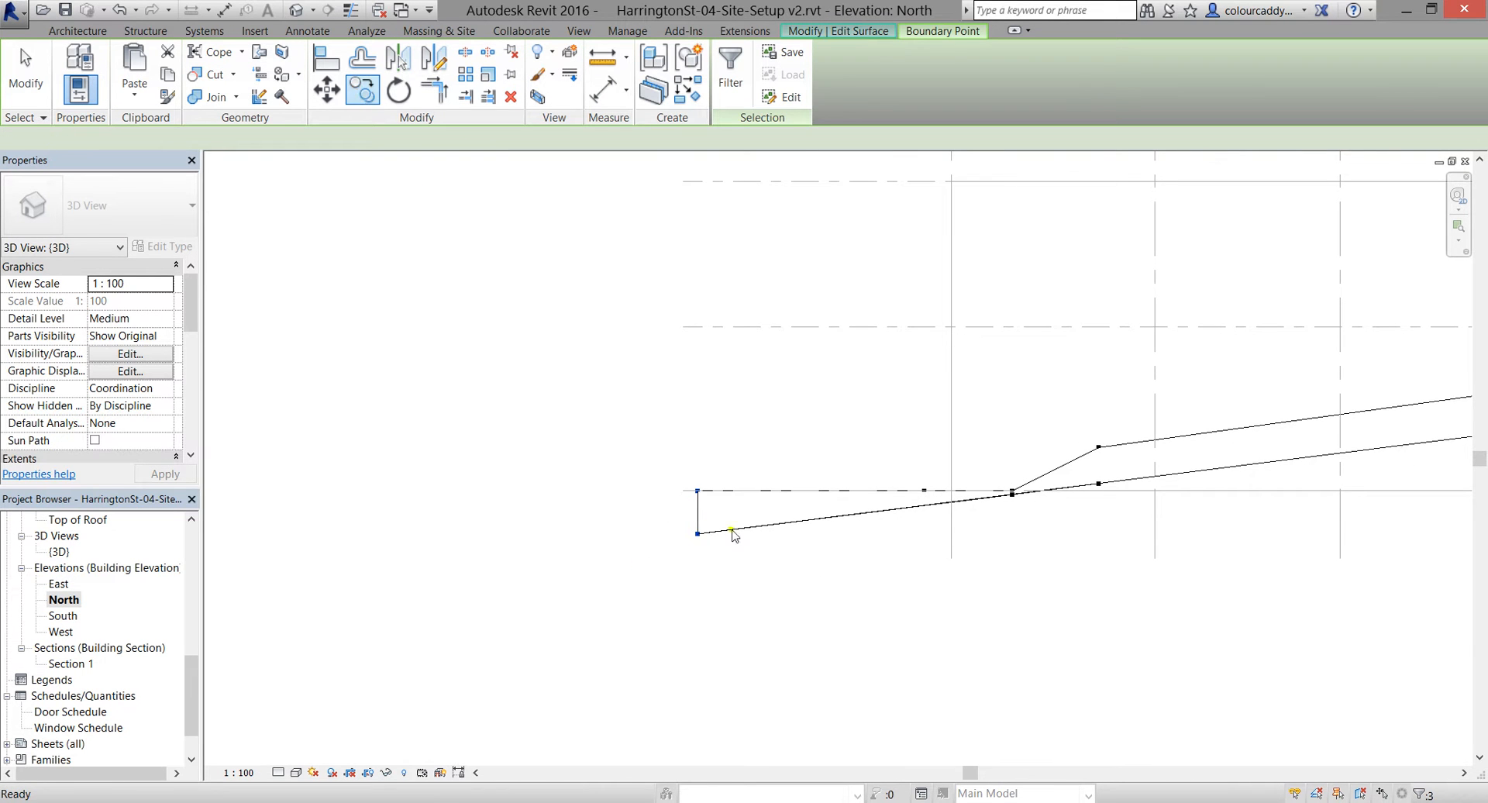
pyautogui.click(698, 491)
pyautogui.press('c')
pyautogui.press('o')
pyautogui.click(697, 492)
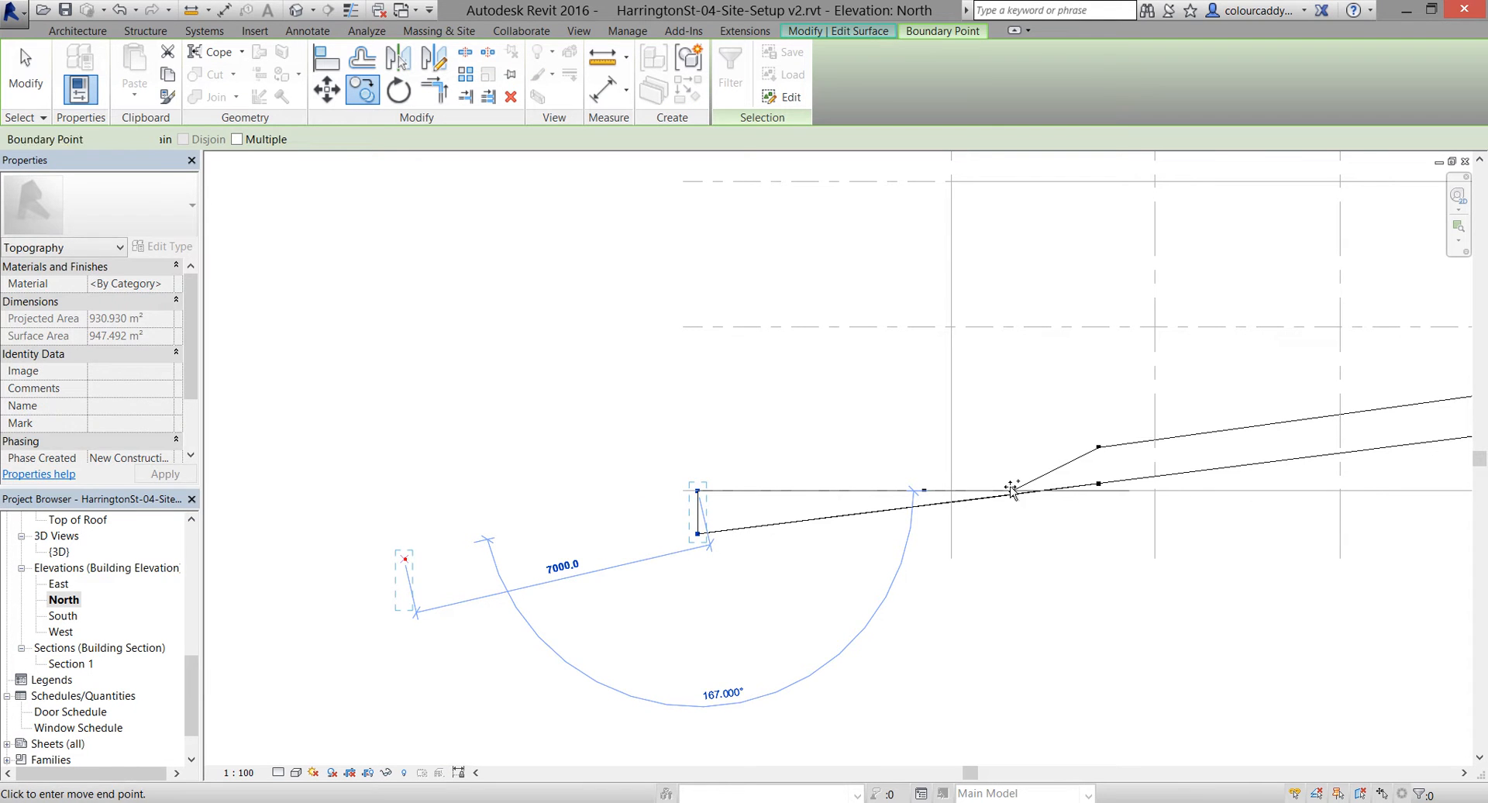
pyautogui.press('Return')
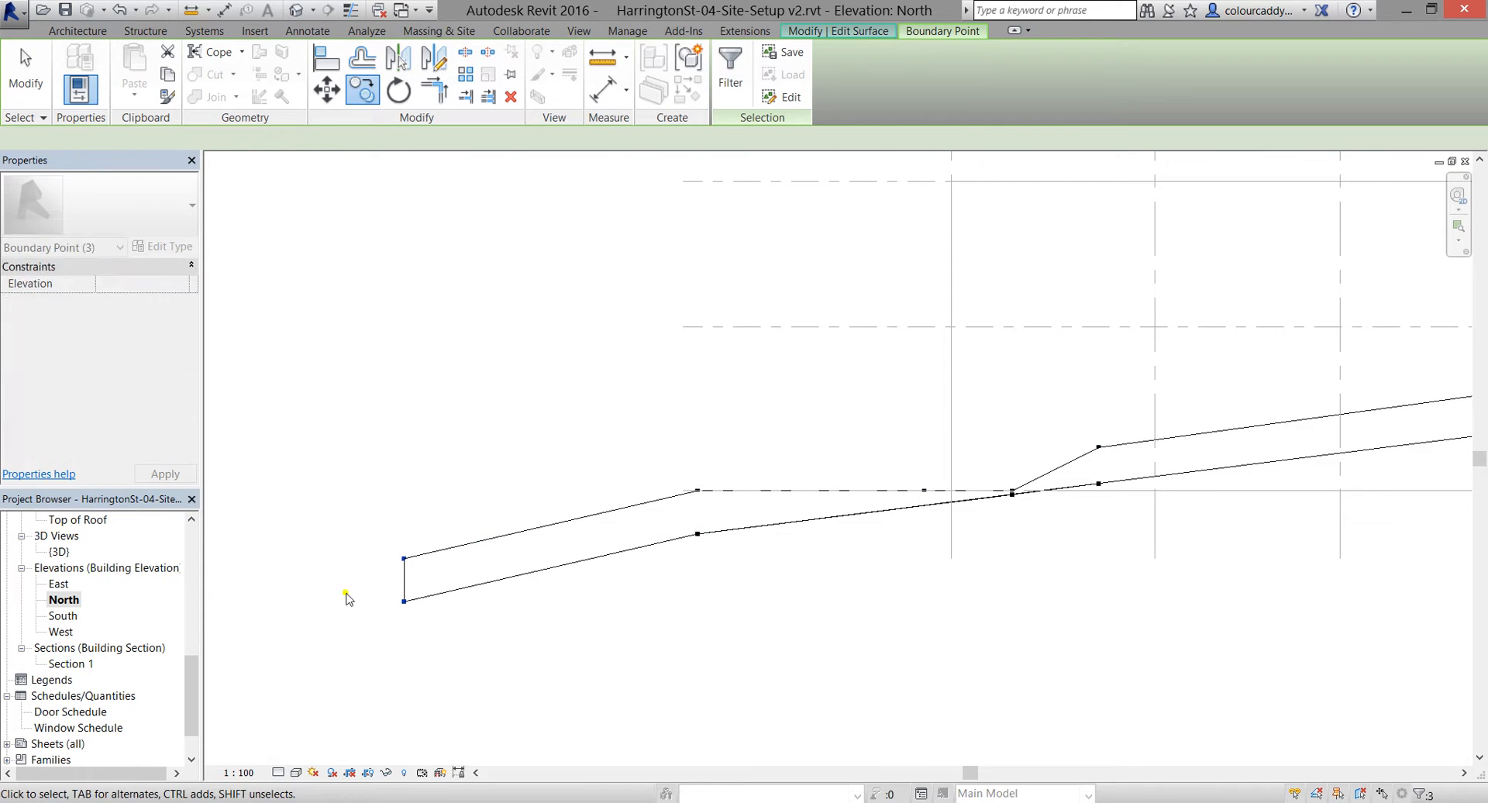
# Nudge the copied low-end boundary points slightly upward to flatten the slope
pyautogui.press('Up')
pyautogui.press('Up')
pyautogui.press('Up')
# Copy the boundary points at the surface's high end outward along the rising slope and nudge the copies slightly down
pyautogui.scroll(-1, 430, 471)
pyautogui.moveTo(430, 471); pyautogui.dragTo(304, 524, button='middle')
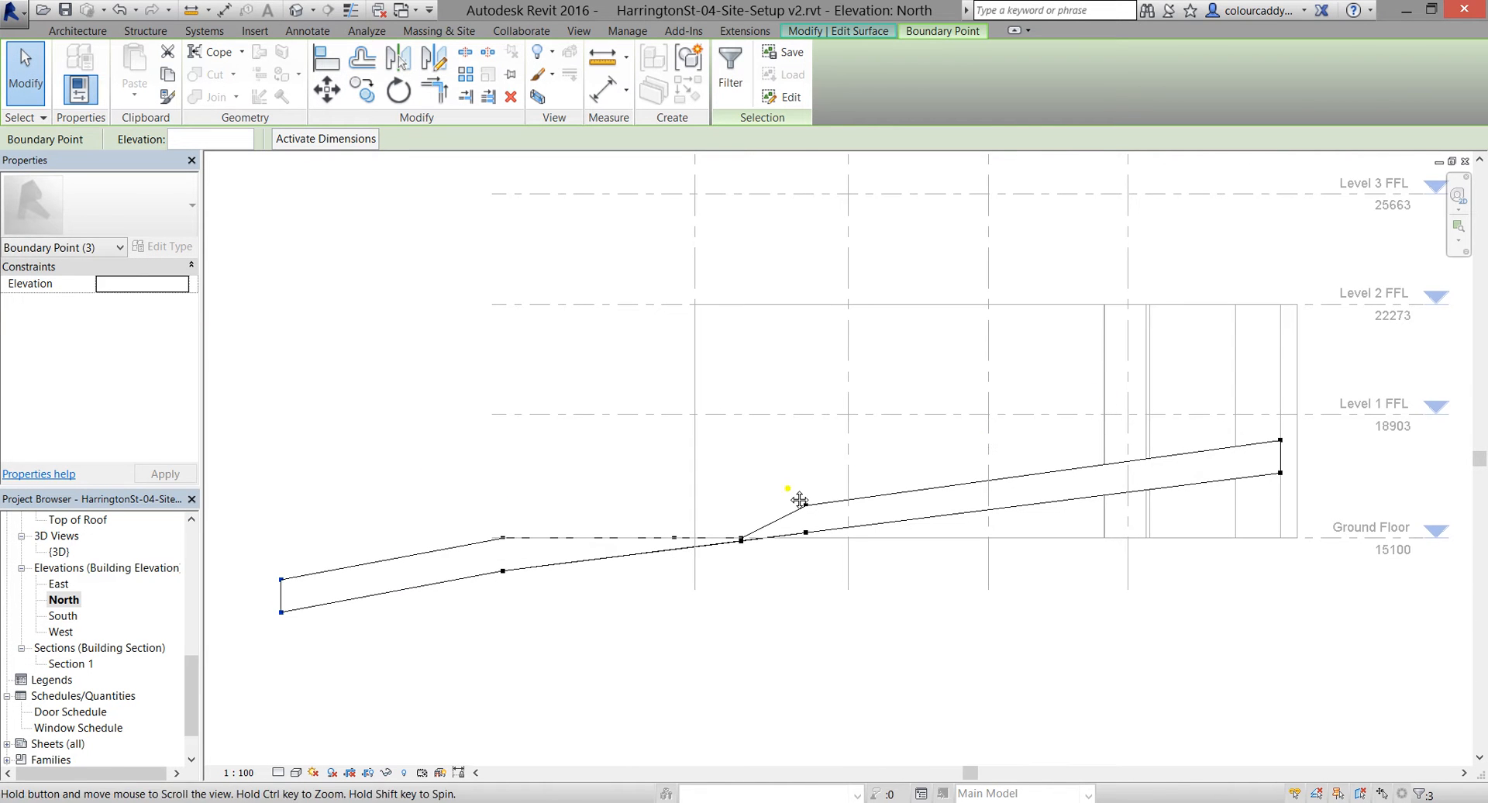
pyautogui.moveTo(1176, 373); pyautogui.dragTo(851, 463, button='middle')
pyautogui.moveTo(852, 462); pyautogui.dragTo(1011, 649)
pyautogui.press('m')
pyautogui.press('v')
pyautogui.click(955, 530)
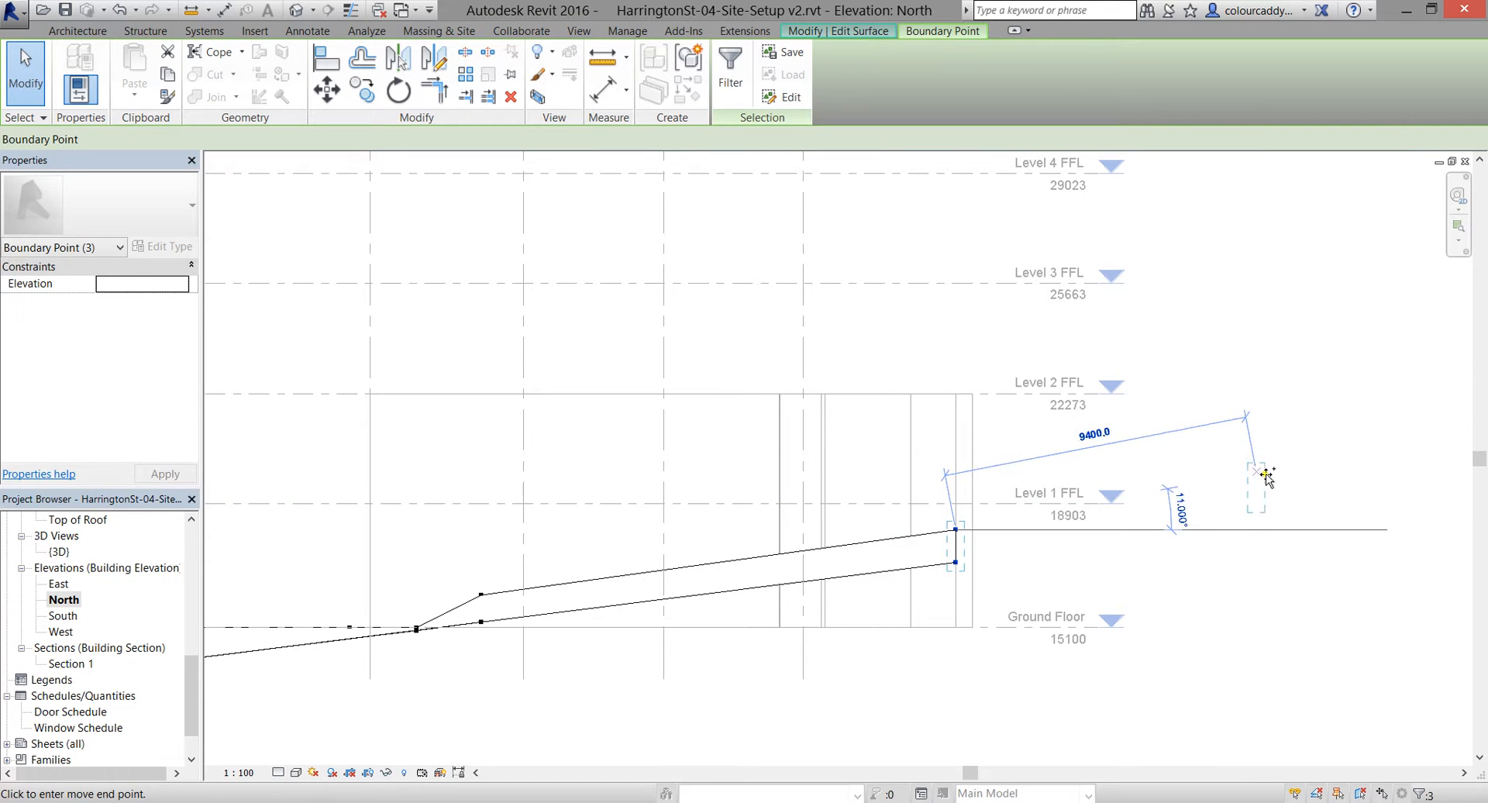
pyautogui.click(1270, 479)
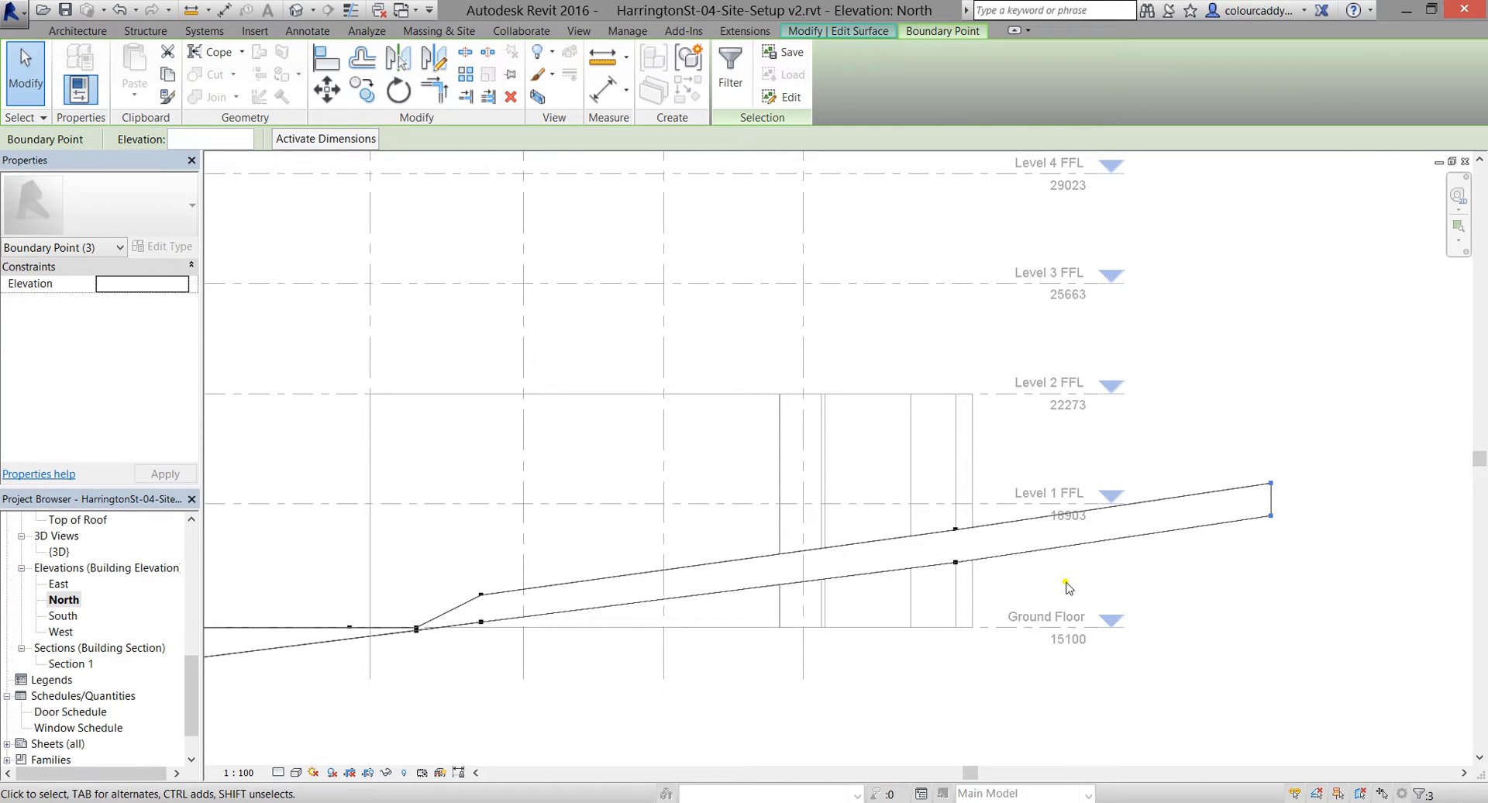
pyautogui.press('Down')
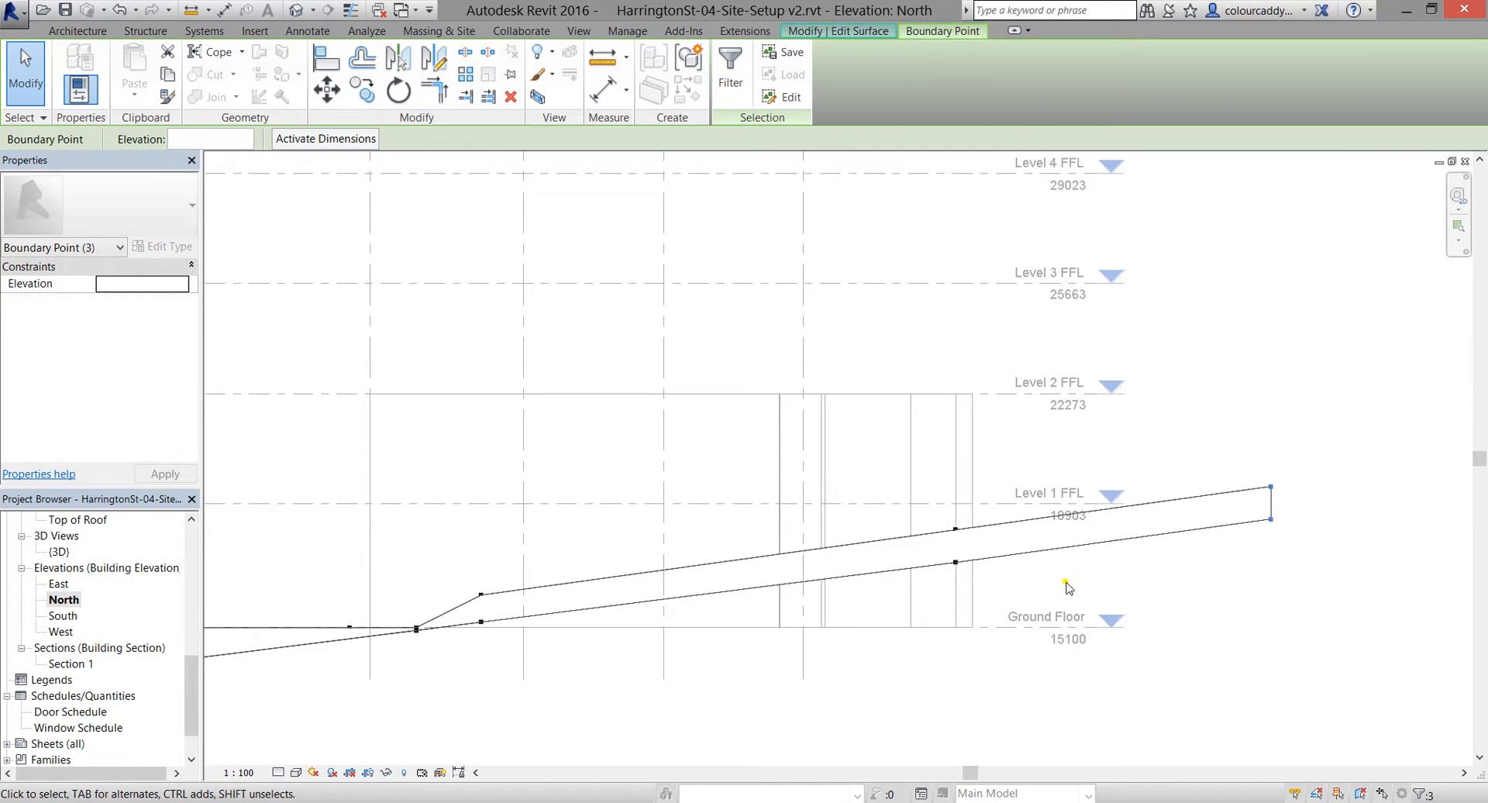
pyautogui.click(839, 528)
# Examine the extended surface in the 3D view, focusing on the points around the building's lower corner
pyautogui.moveTo(840, 528); pyautogui.dragTo(1082, 485, button='middle')
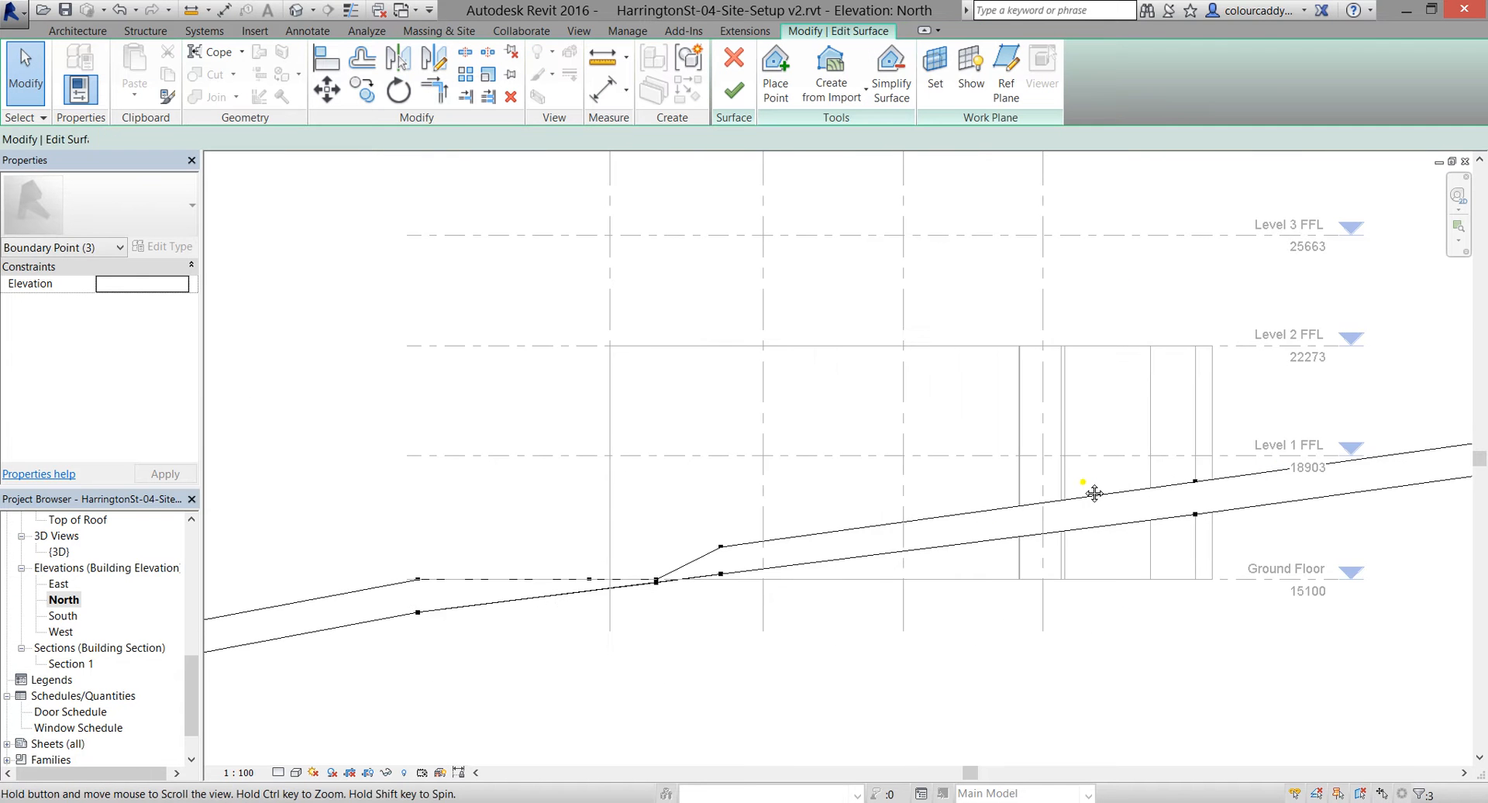
pyautogui.scroll(1, 1085, 486)
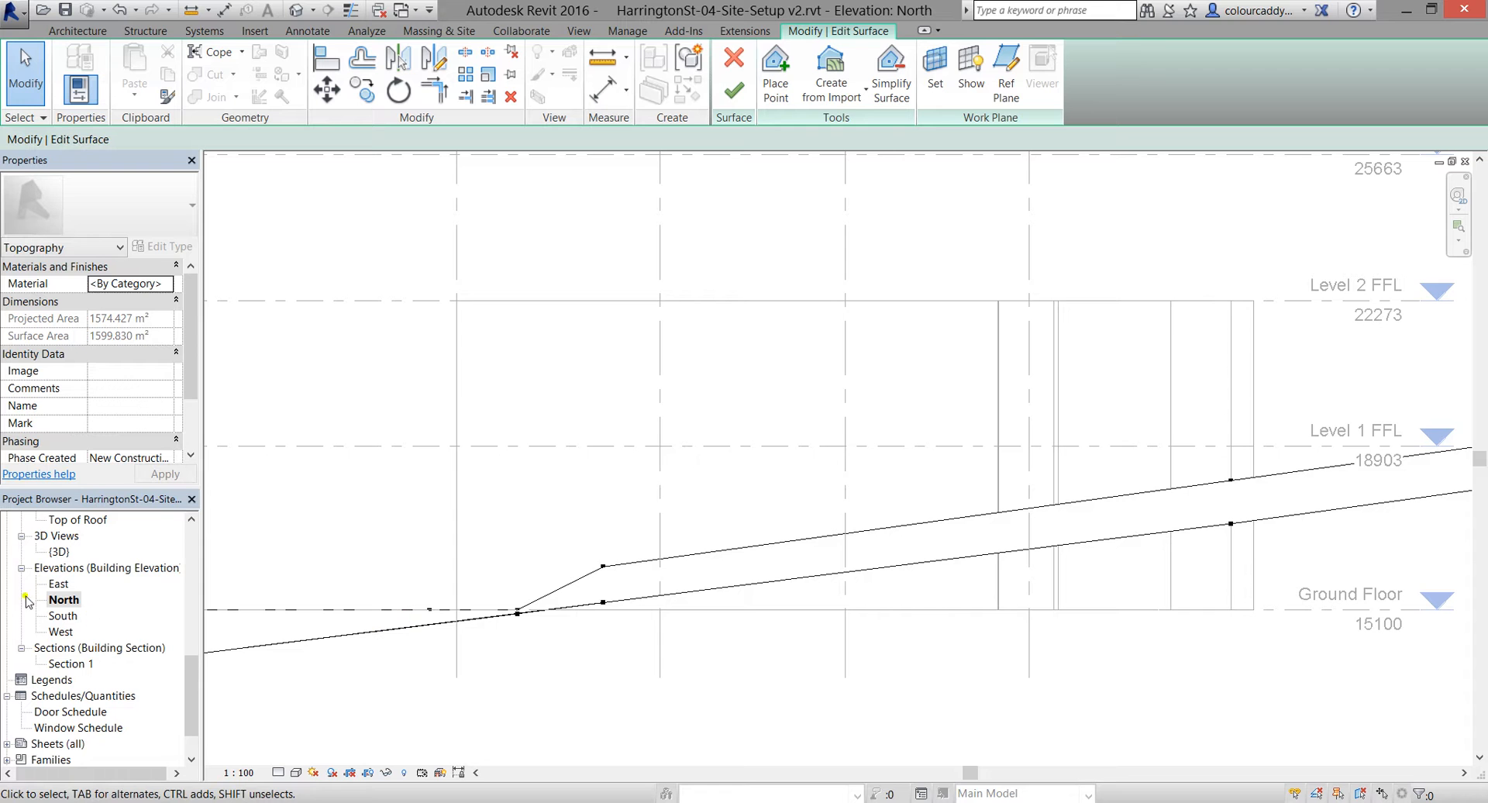
pyautogui.doubleClick(56, 551)
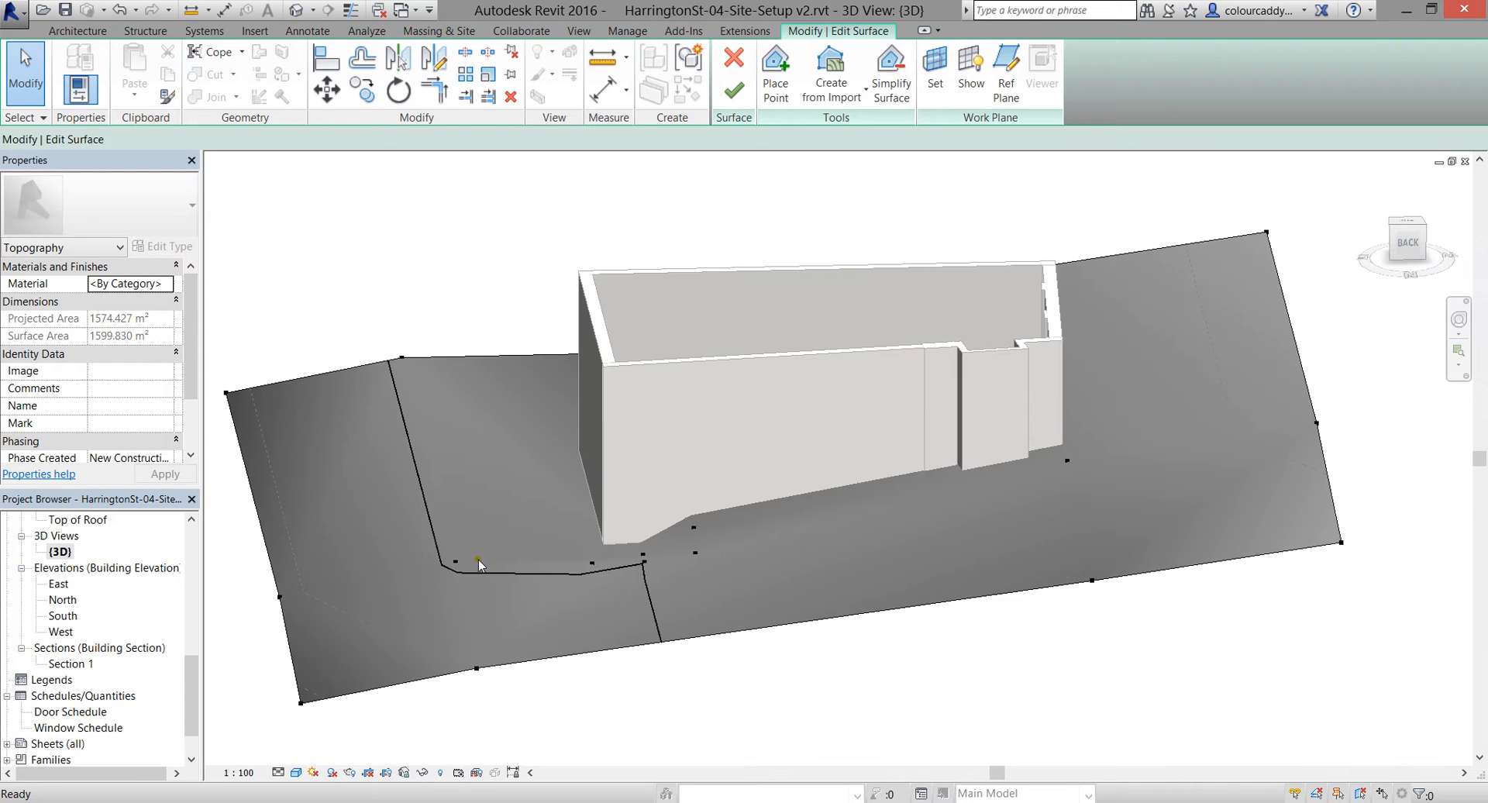
pyautogui.keyDown('shift'); pyautogui.moveTo(783, 571); pyautogui.dragTo(925, 546, button='middle'); pyautogui.keyUp('shift')
pyautogui.keyDown('shift'); pyautogui.moveTo(992, 481); pyautogui.dragTo(835, 584, button='middle'); pyautogui.keyUp('shift')
pyautogui.scroll(5, 580, 579)
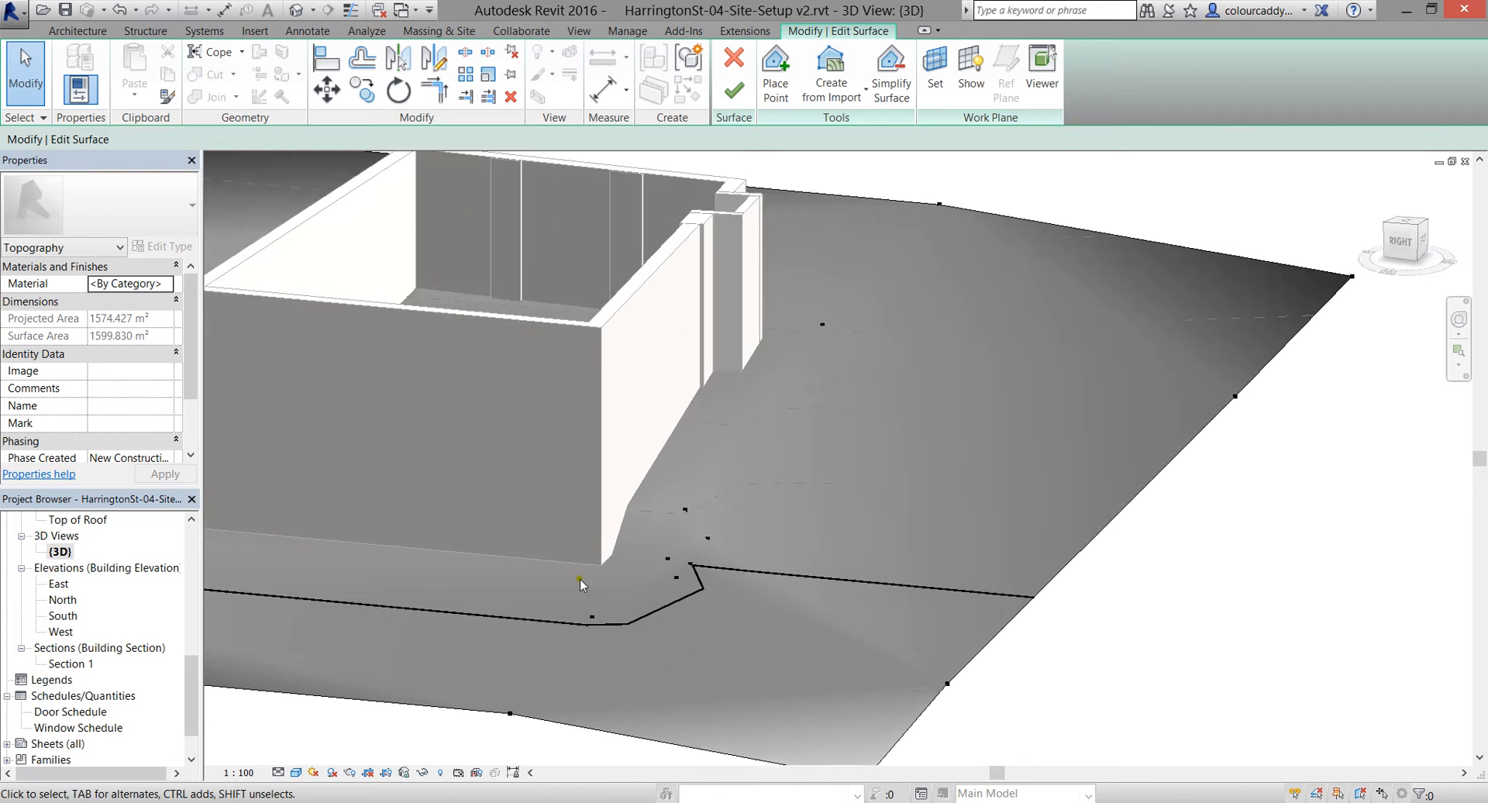
pyautogui.scroll(-2, 579, 579)
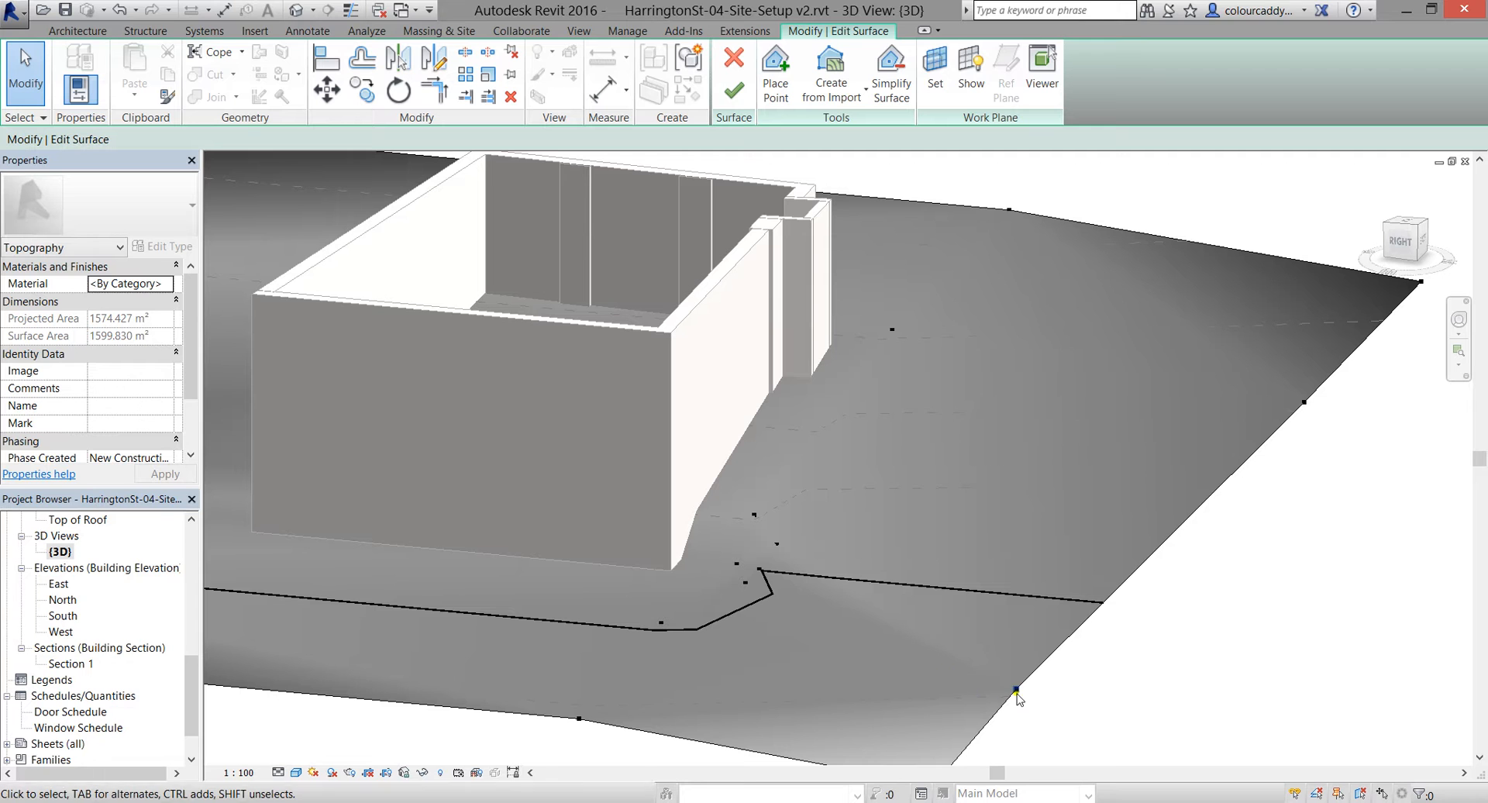
pyautogui.scroll(2, 688, 569)
pyautogui.scroll(1, 686, 574)
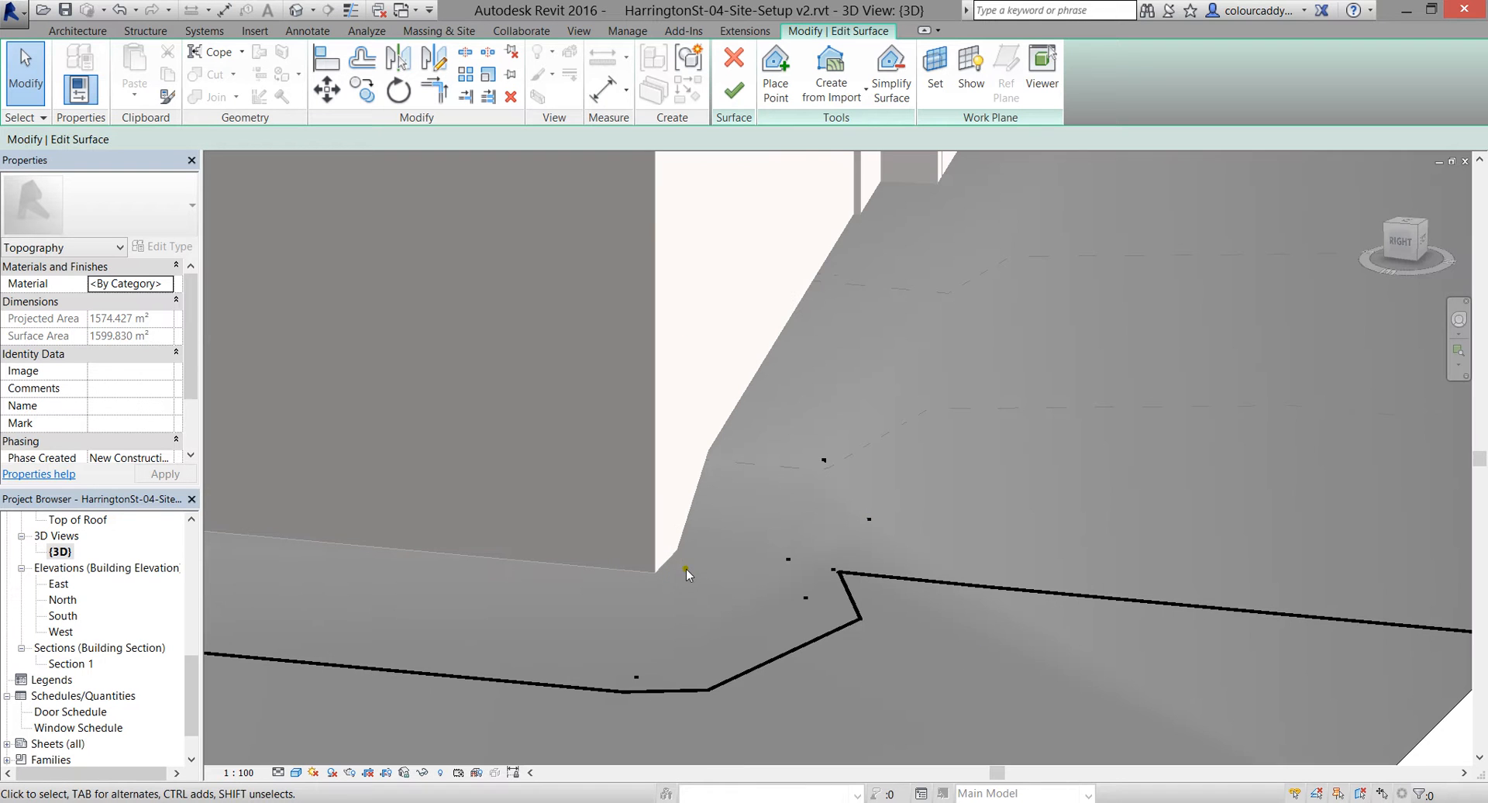
pyautogui.click(806, 599)
pyautogui.keyDown('ctrl'); pyautogui.click(833, 570); pyautogui.keyUp('ctrl')
pyautogui.keyDown('ctrl'); pyautogui.click(869, 519); pyautogui.keyUp('ctrl')
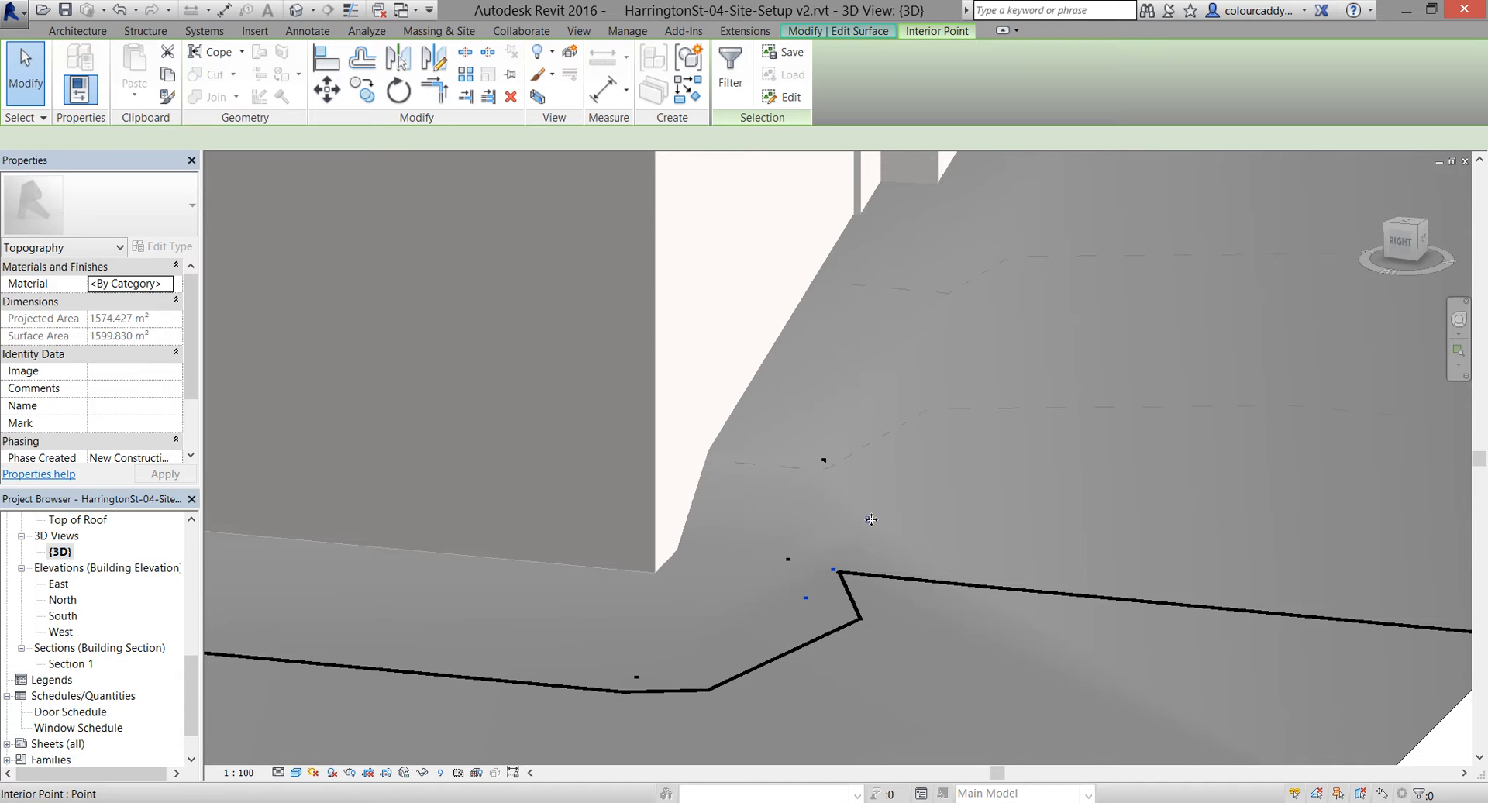
pyautogui.scroll(-2, 843, 647)
pyautogui.moveTo(843, 646); pyautogui.dragTo(794, 557, button='middle')
pyautogui.scroll(-2, 558, 695)
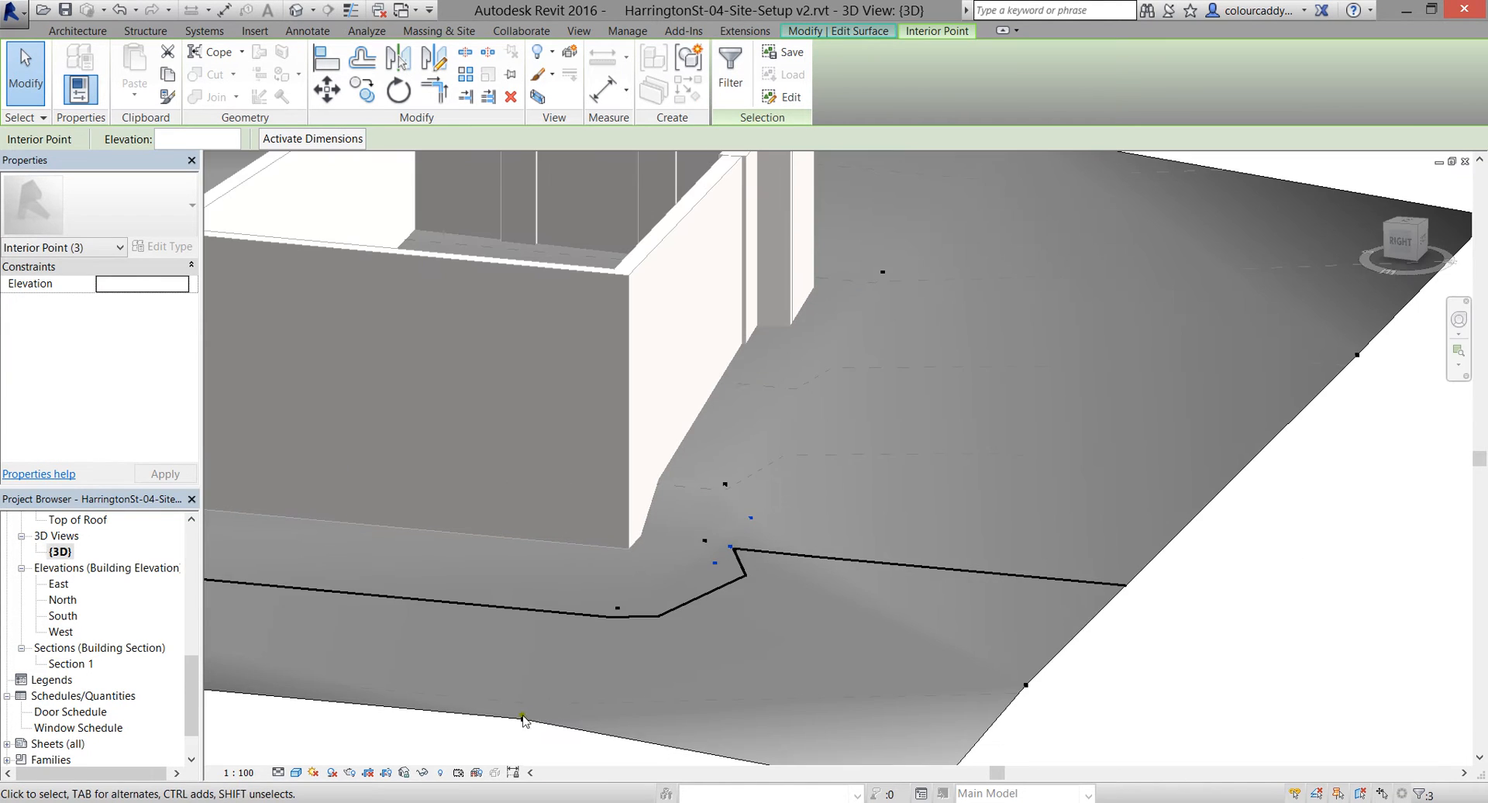
pyautogui.keyDown('ctrl'); pyautogui.click(523, 719); pyautogui.keyUp('ctrl')
pyautogui.scroll(-1, 824, 592)
pyautogui.moveTo(824, 592)
pyautogui.mouseDown(button='middle')
pyautogui.moveTo(819, 630)
pyautogui.moveTo(848, 597)
pyautogui.mouseUp(button='middle')
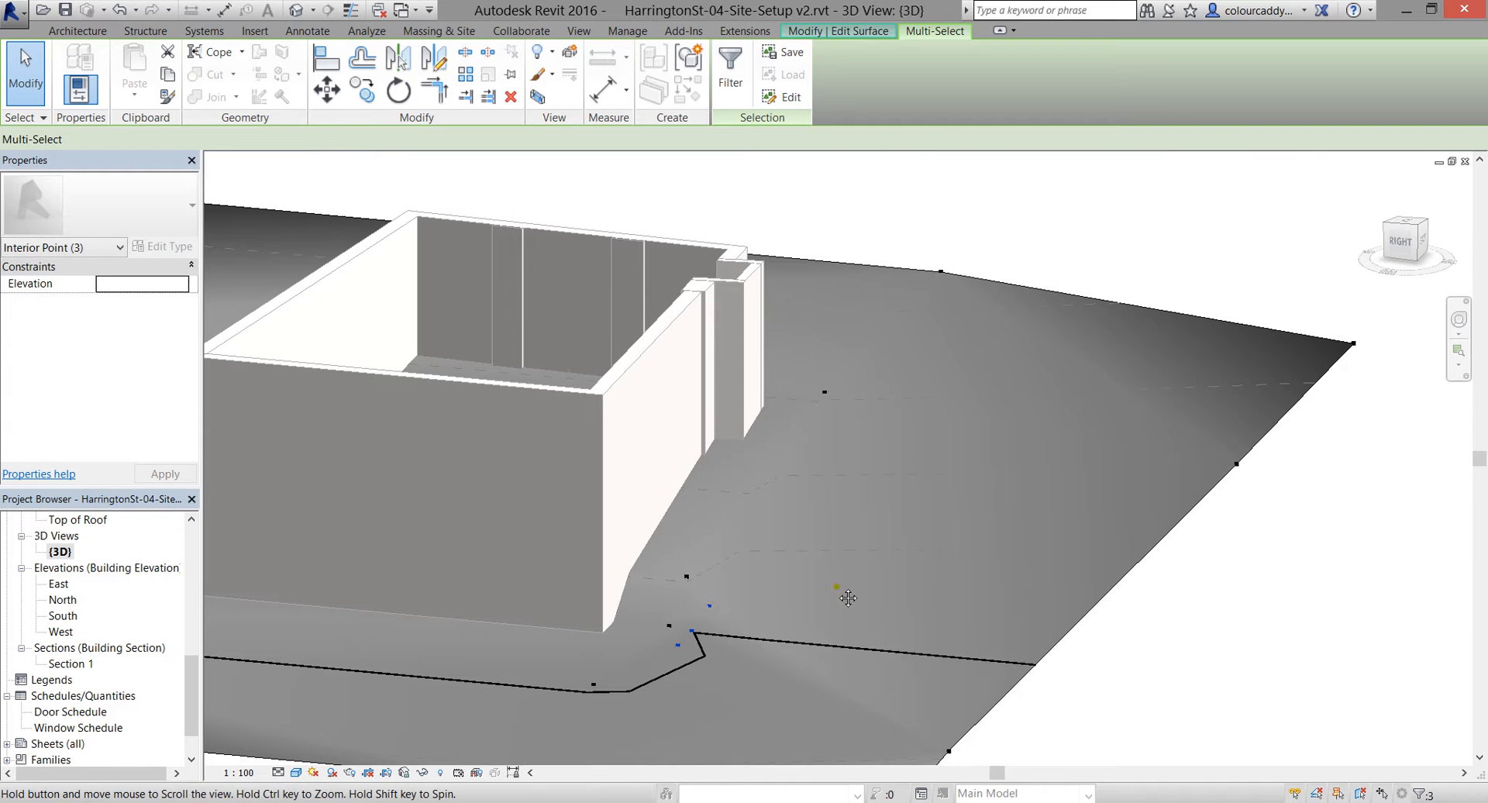
pyautogui.keyDown('ctrl'); pyautogui.click(940, 272); pyautogui.keyUp('ctrl')
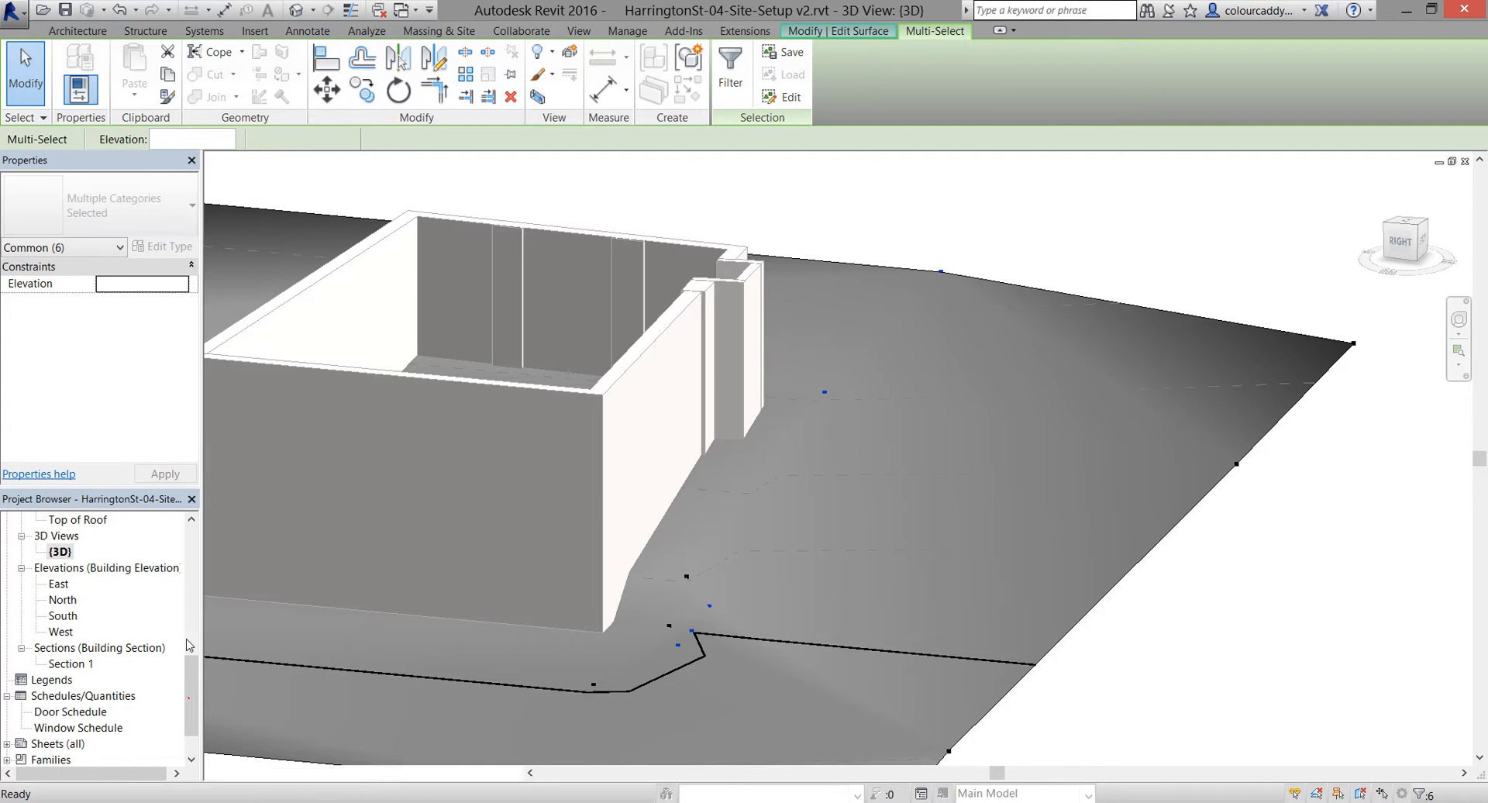
pyautogui.moveTo(190, 704); pyautogui.dragTo(194, 633)
pyautogui.press('Escape')
# In the Site plan, copy the row of surface points along the building's north side northward, partway to the surface boundary
pyautogui.doubleClick(58, 536)
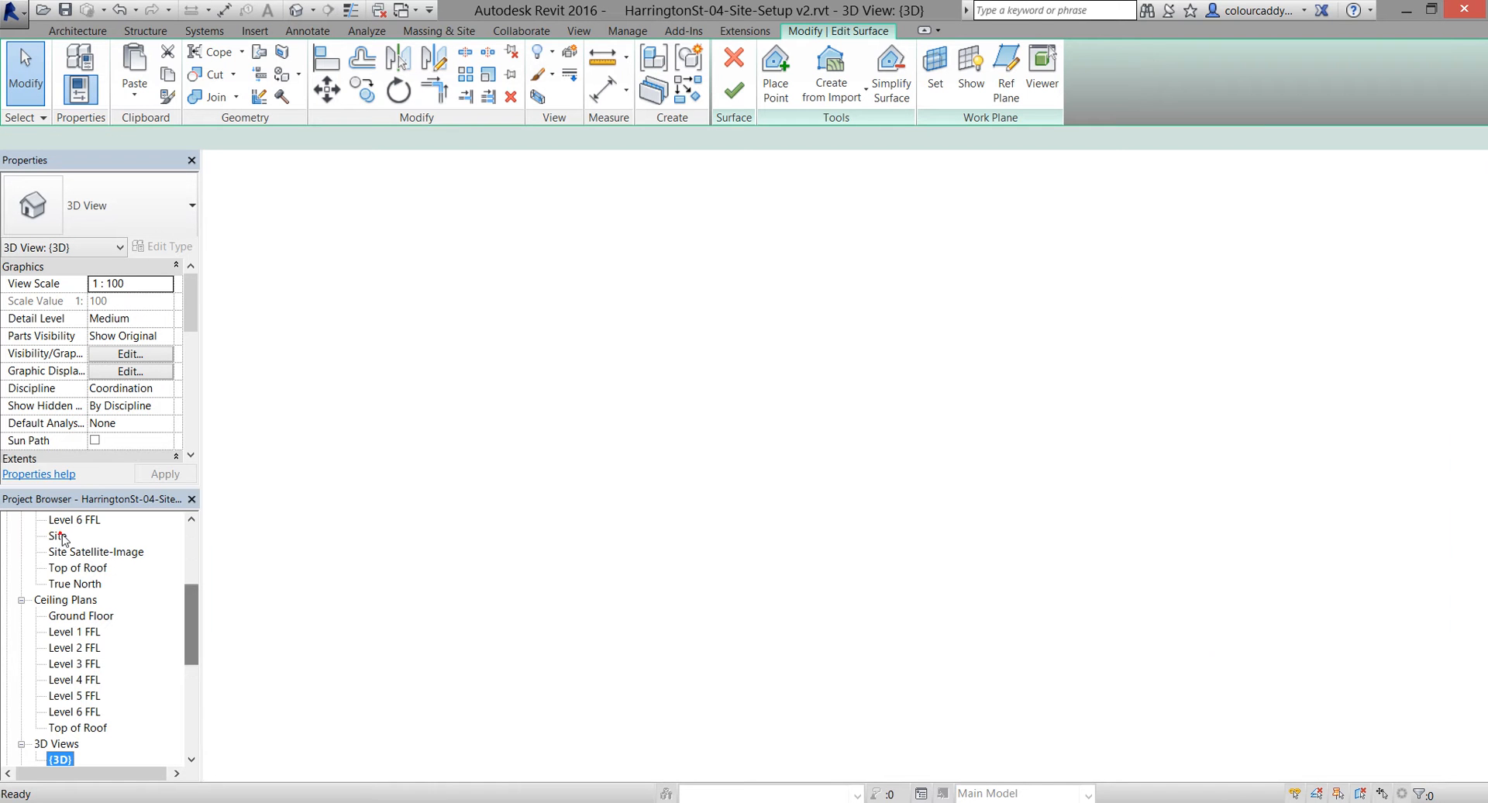
pyautogui.scroll(-2, 862, 453)
pyautogui.moveTo(879, 457); pyautogui.dragTo(696, 518)
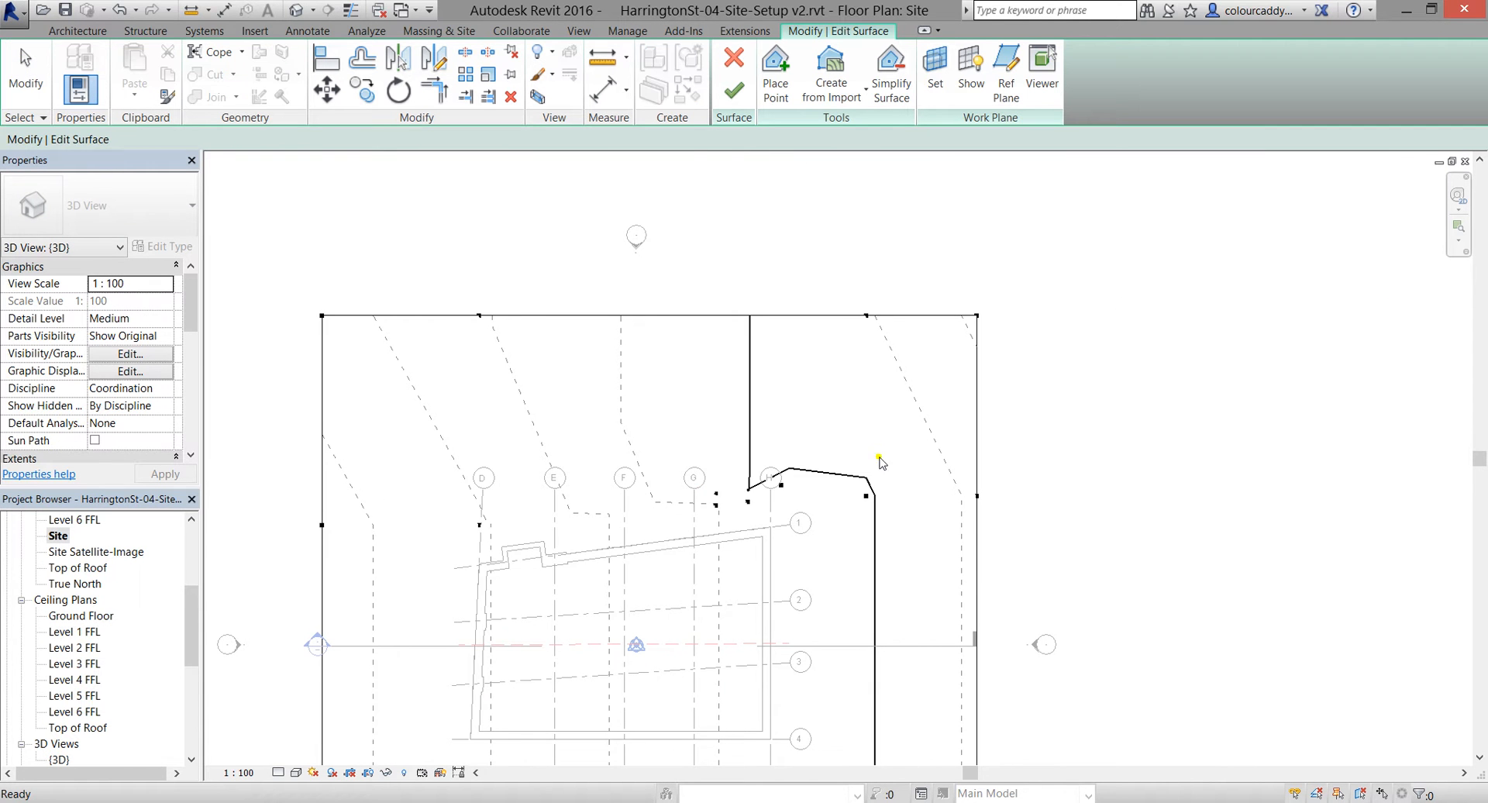
pyautogui.click(368, 99)
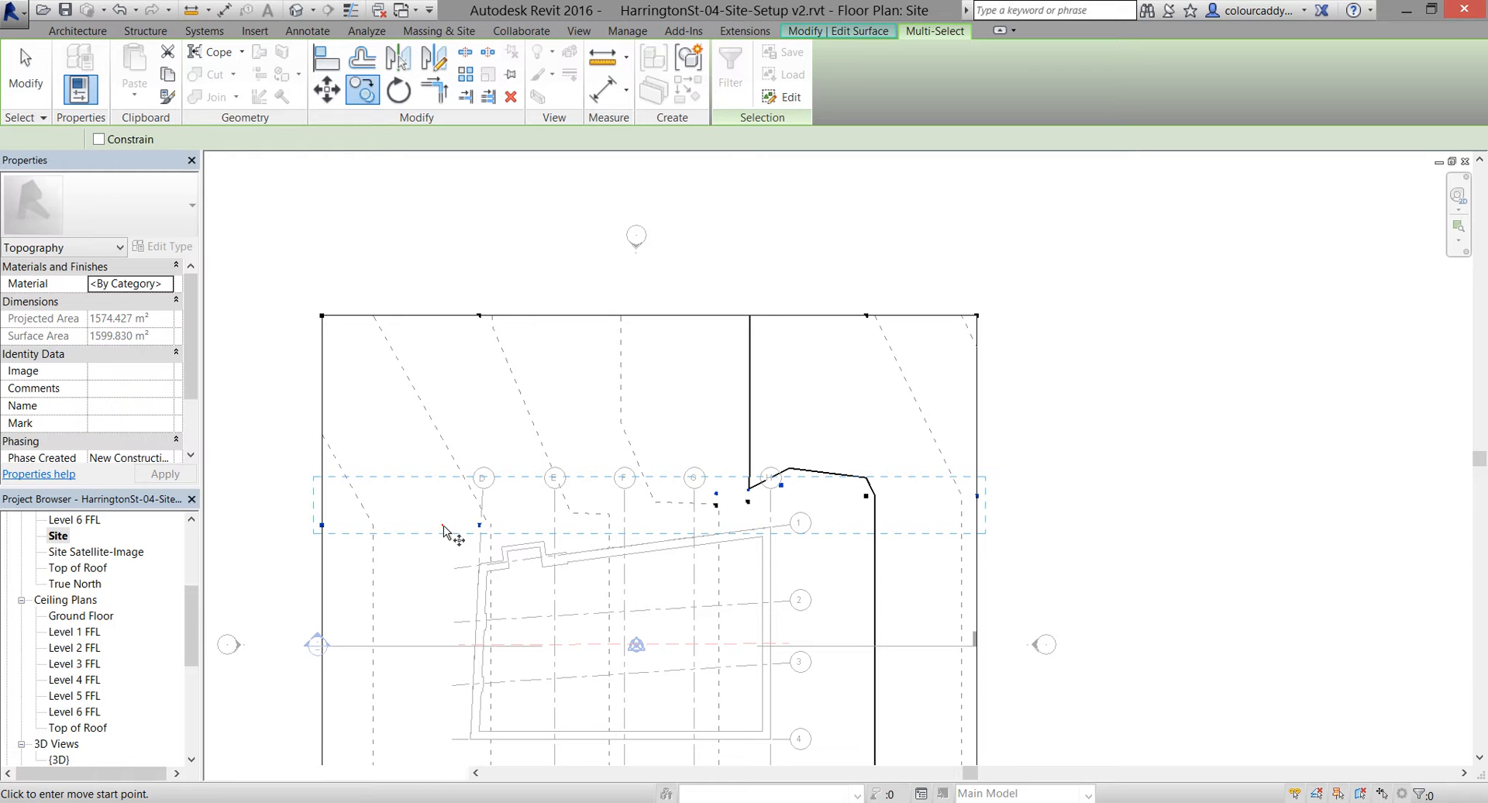
pyautogui.click(445, 449)
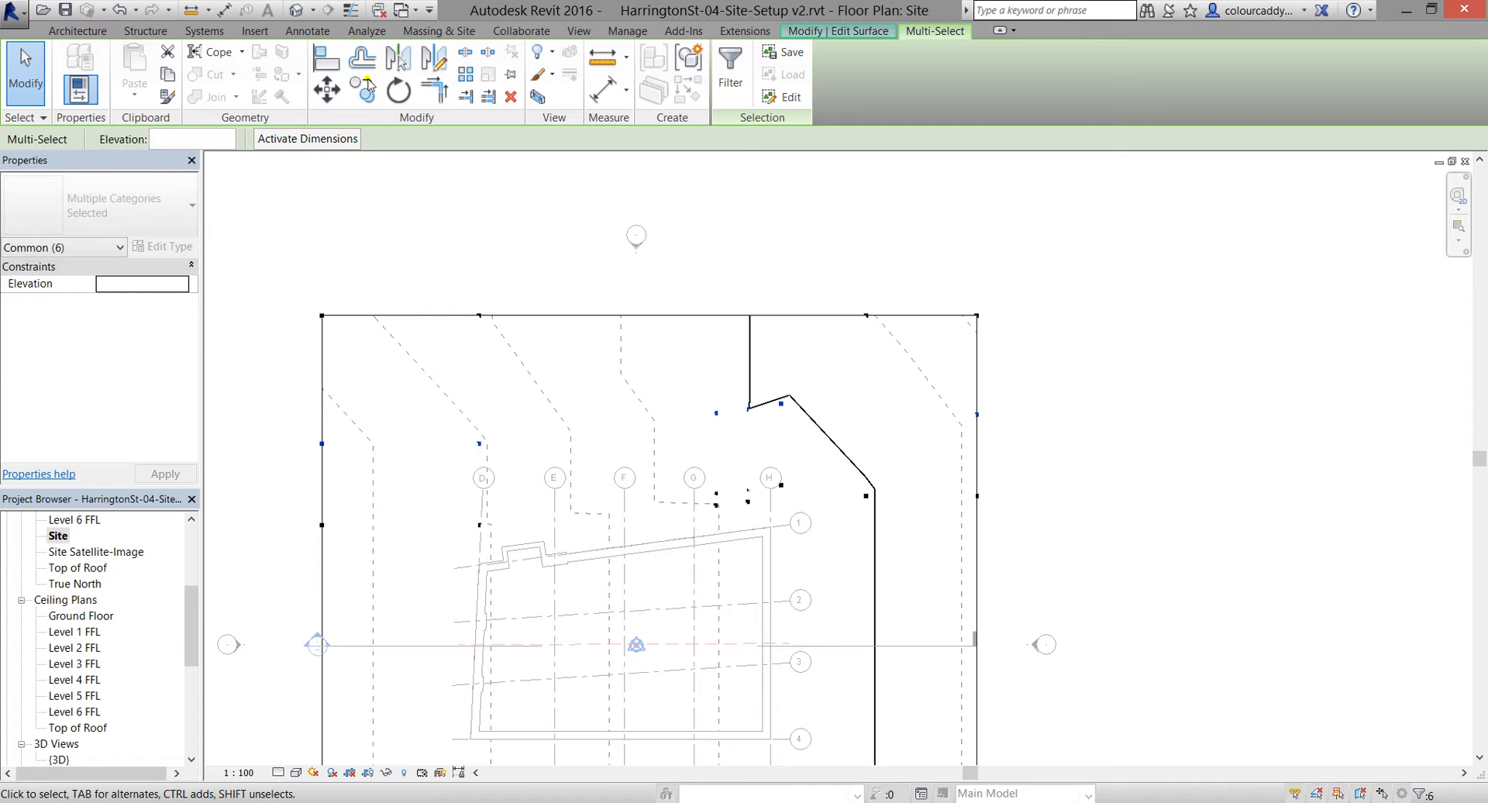
# Try copying the same row of points another 6000 mm north, and undo that copy
pyautogui.click(362, 90)
pyautogui.click(430, 446)
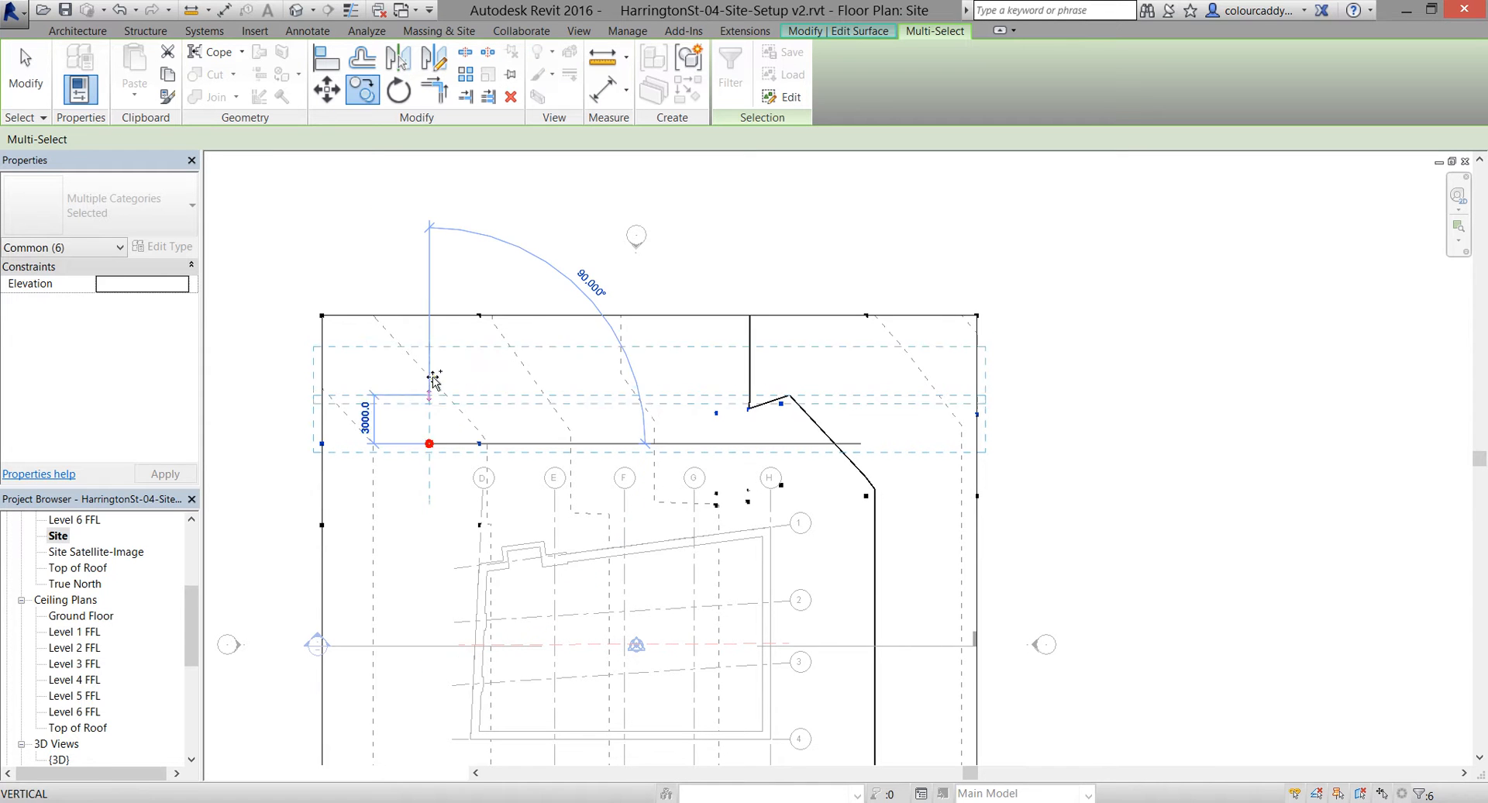
pyautogui.click(444, 408)
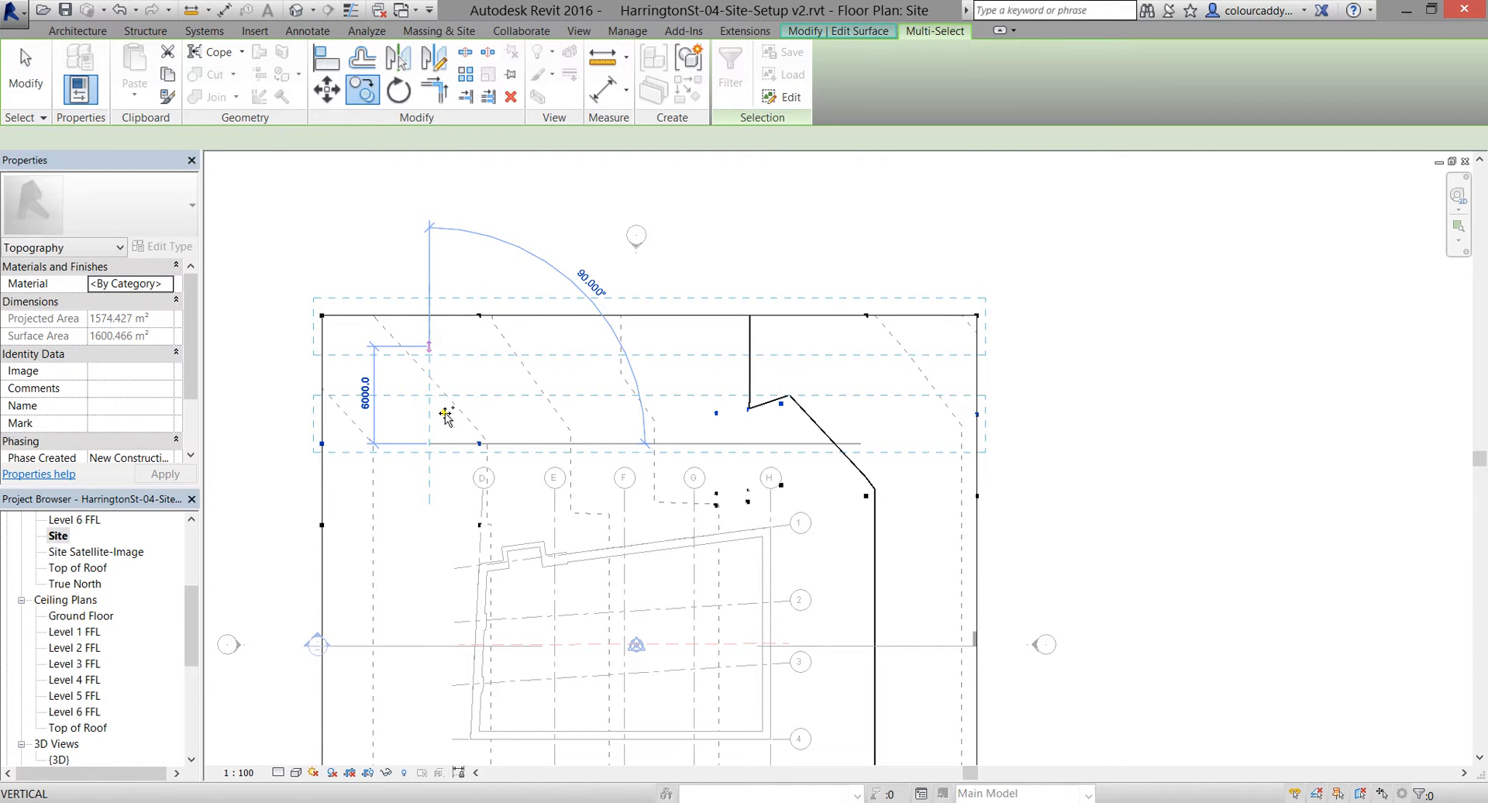
pyautogui.press('Escape')
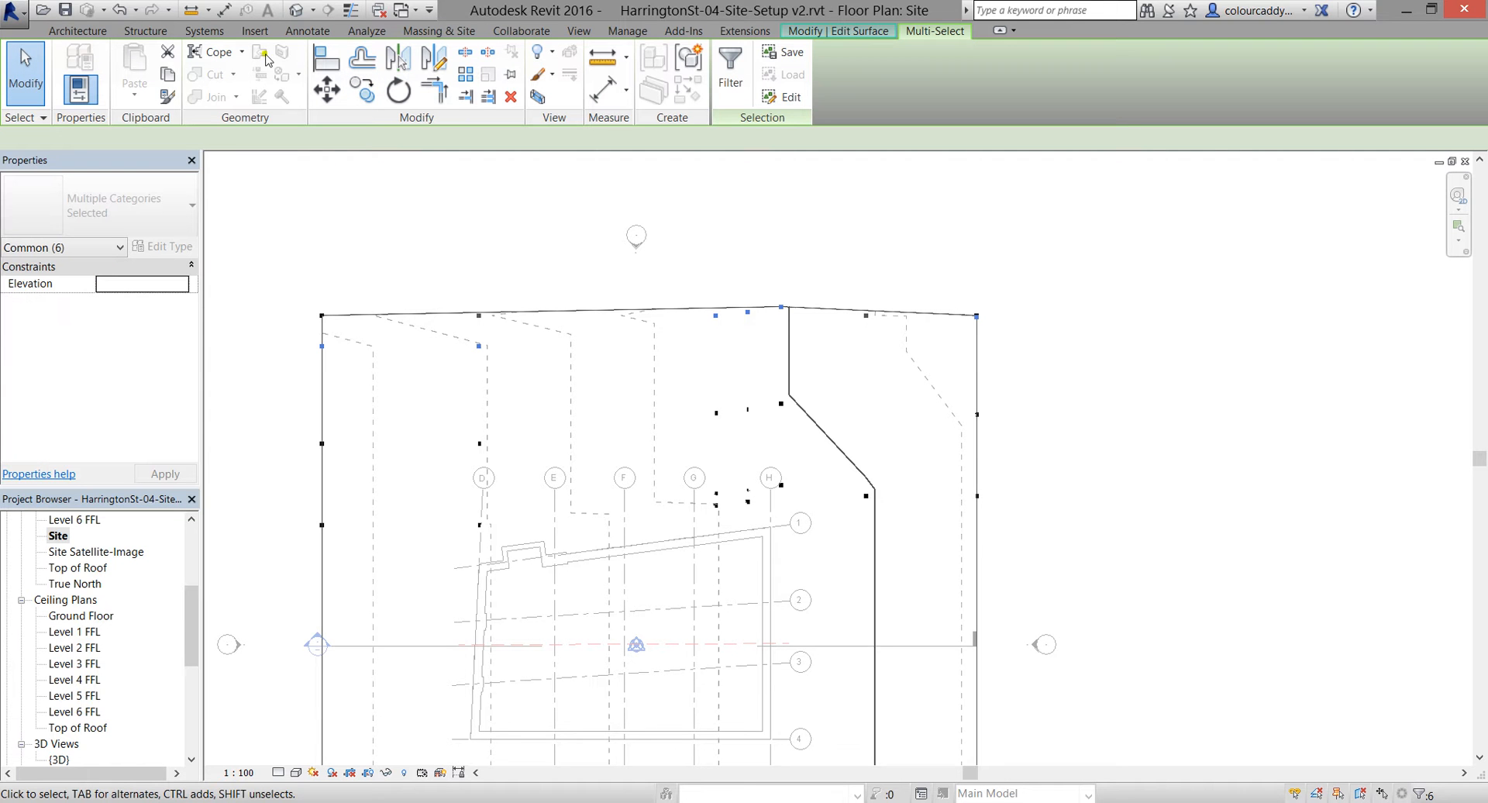
pyautogui.click(118, 11)
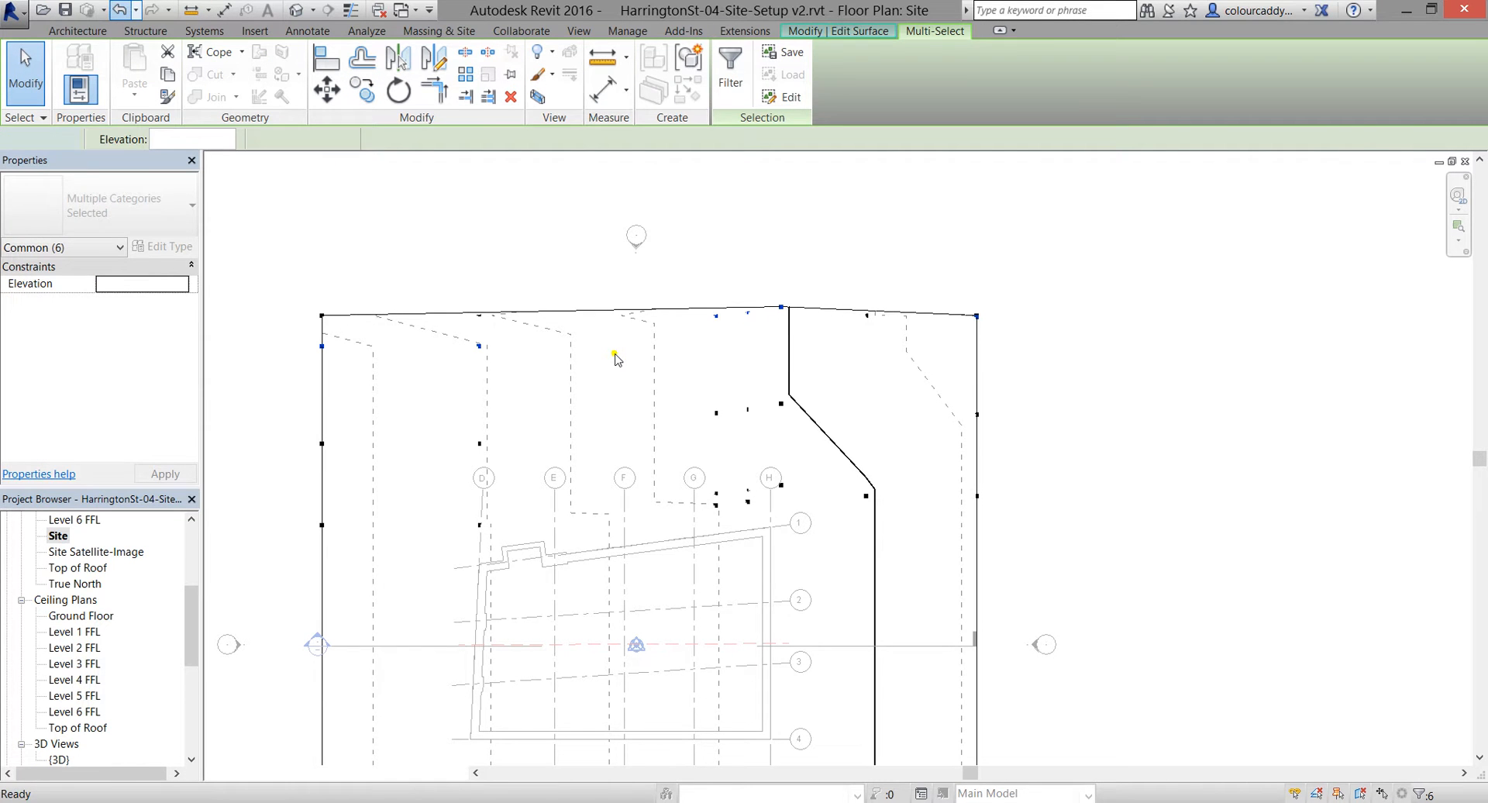
pyautogui.press('Escape')
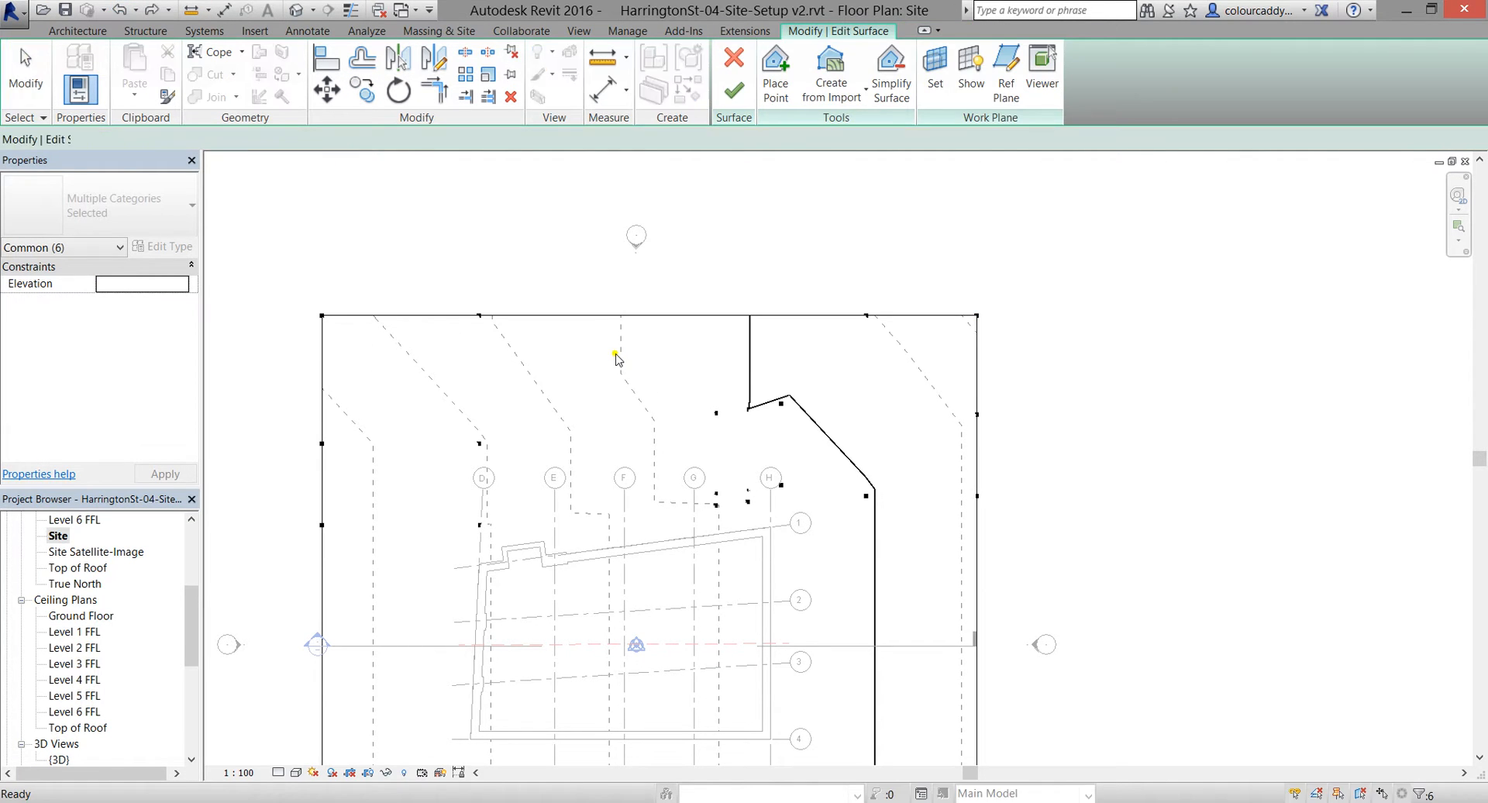
# Check the extended surface side-on in the 3D view and select its outer northern boundary points
pyautogui.scroll(4, 729, 352)
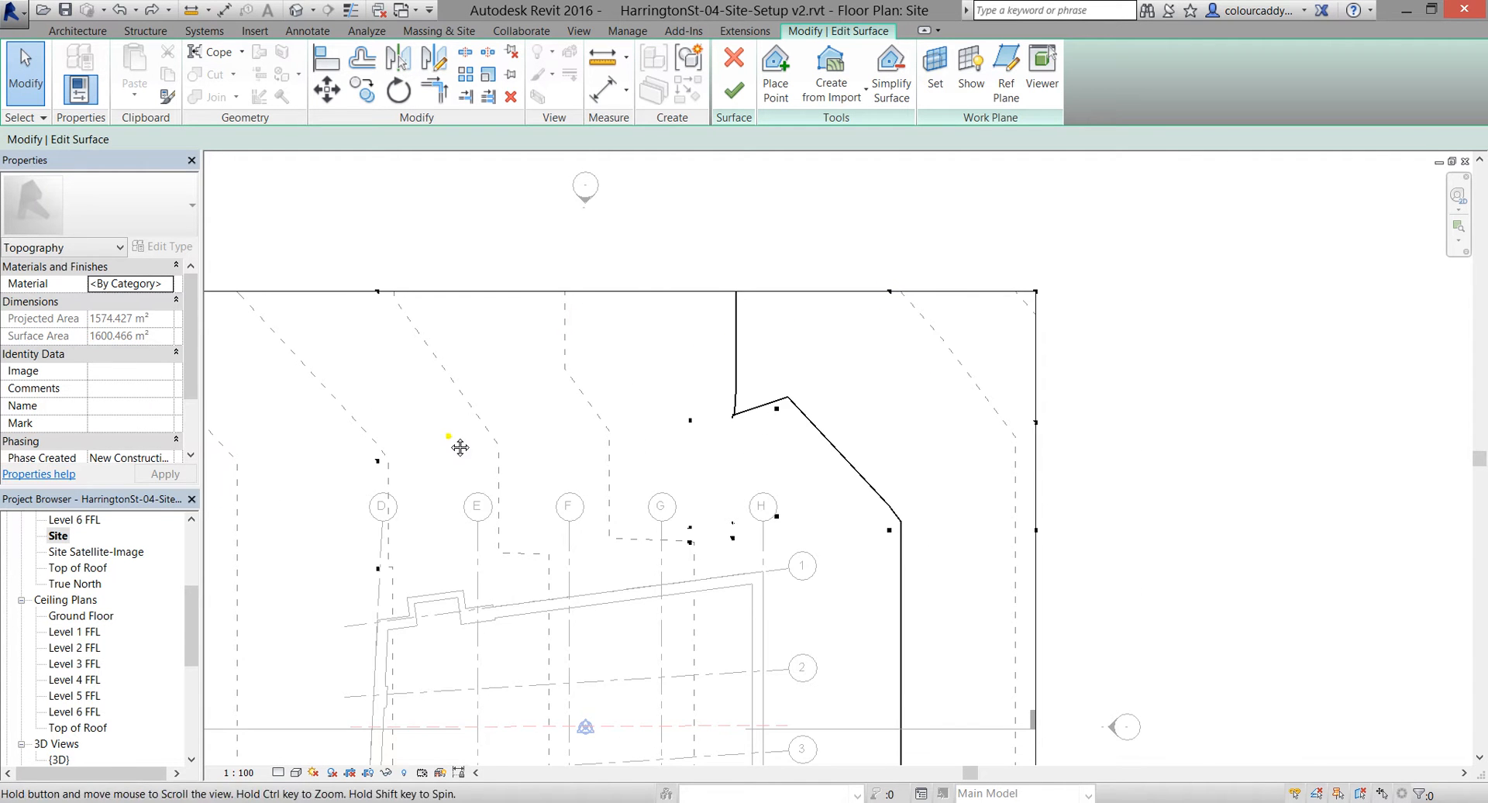
pyautogui.moveTo(706, 359); pyautogui.dragTo(893, 379, button='middle')
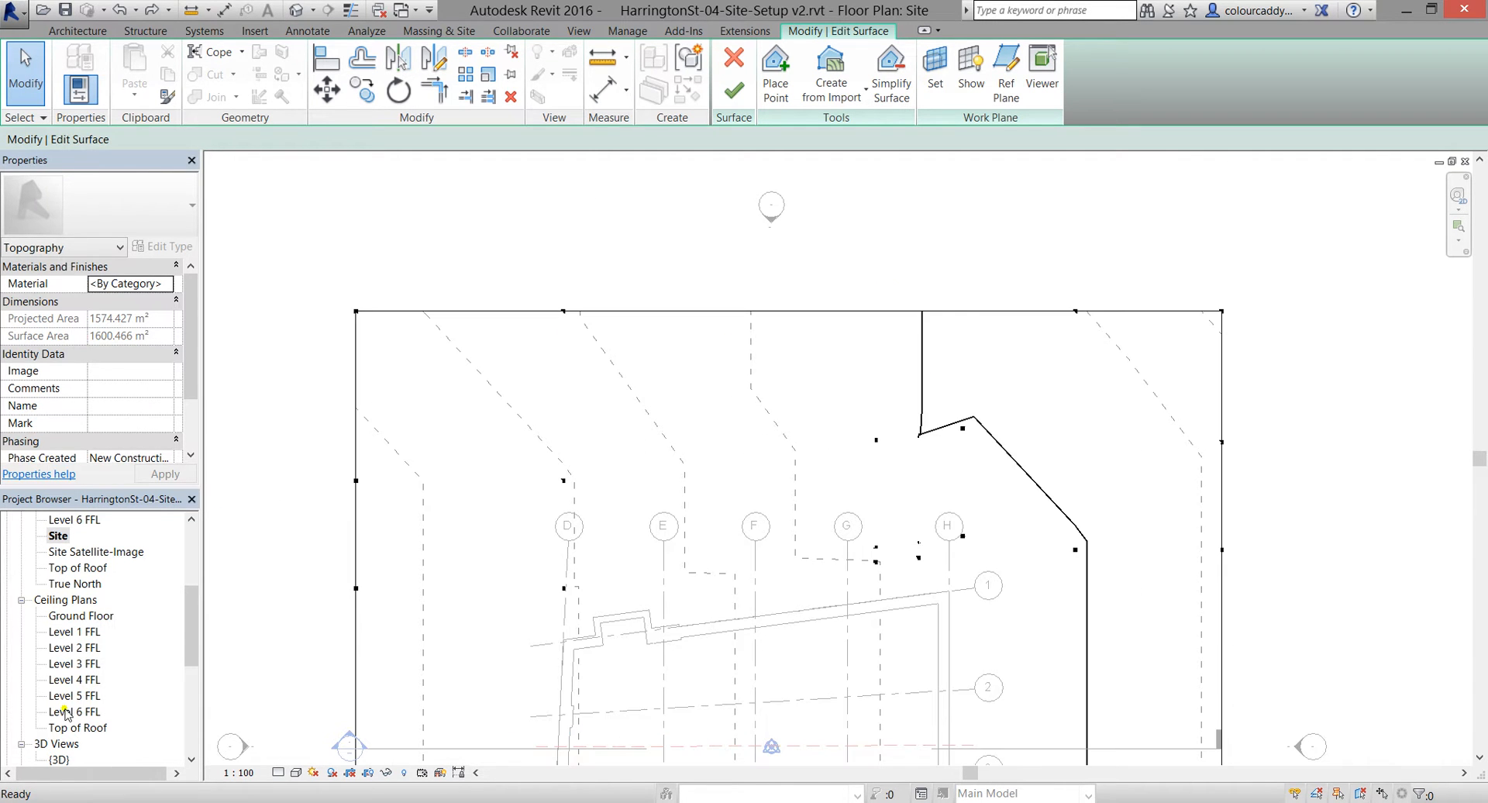
pyautogui.doubleClick(58, 760)
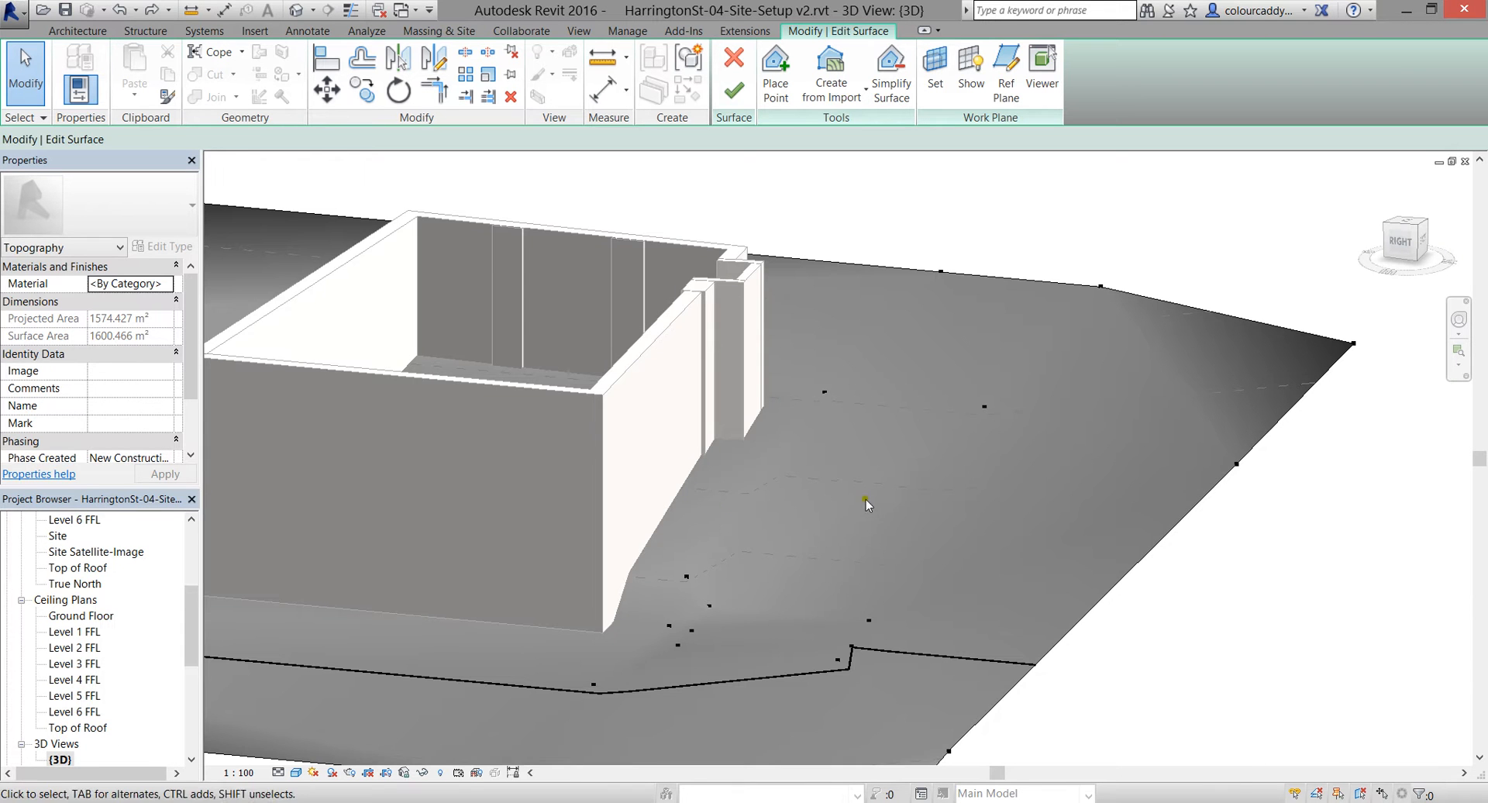
pyautogui.keyDown('shift'); pyautogui.moveTo(882, 472); pyautogui.dragTo(926, 412, button='middle'); pyautogui.keyUp('shift')
pyautogui.moveTo(1008, 617); pyautogui.dragTo(1142, 441)
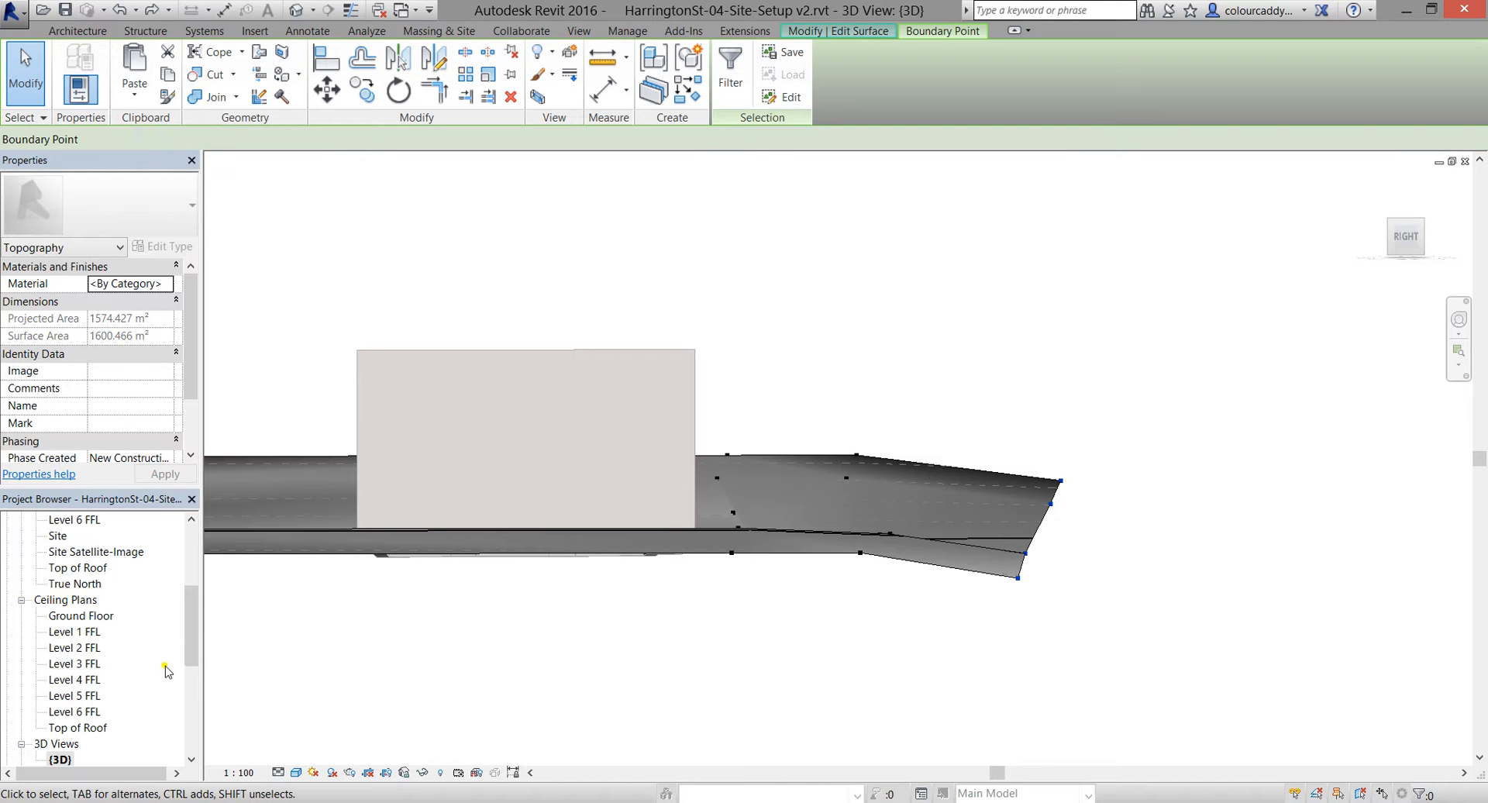
# In the East elevation, nudge the four outer northern boundary points of the toposurface upward to nearly level with the existing surface
pyautogui.moveTo(189, 618); pyautogui.dragTo(185, 666)
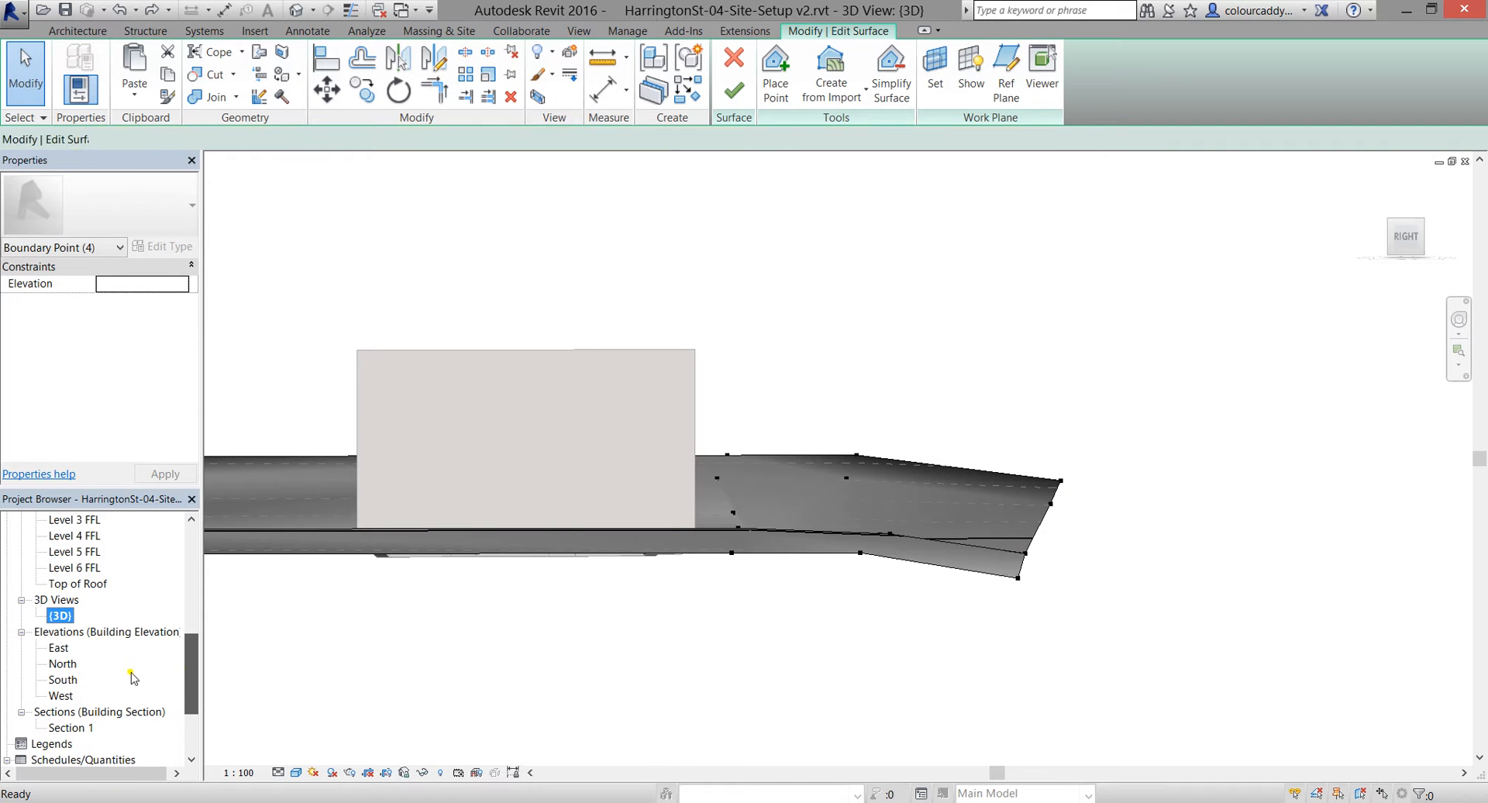
pyautogui.click(60, 649)
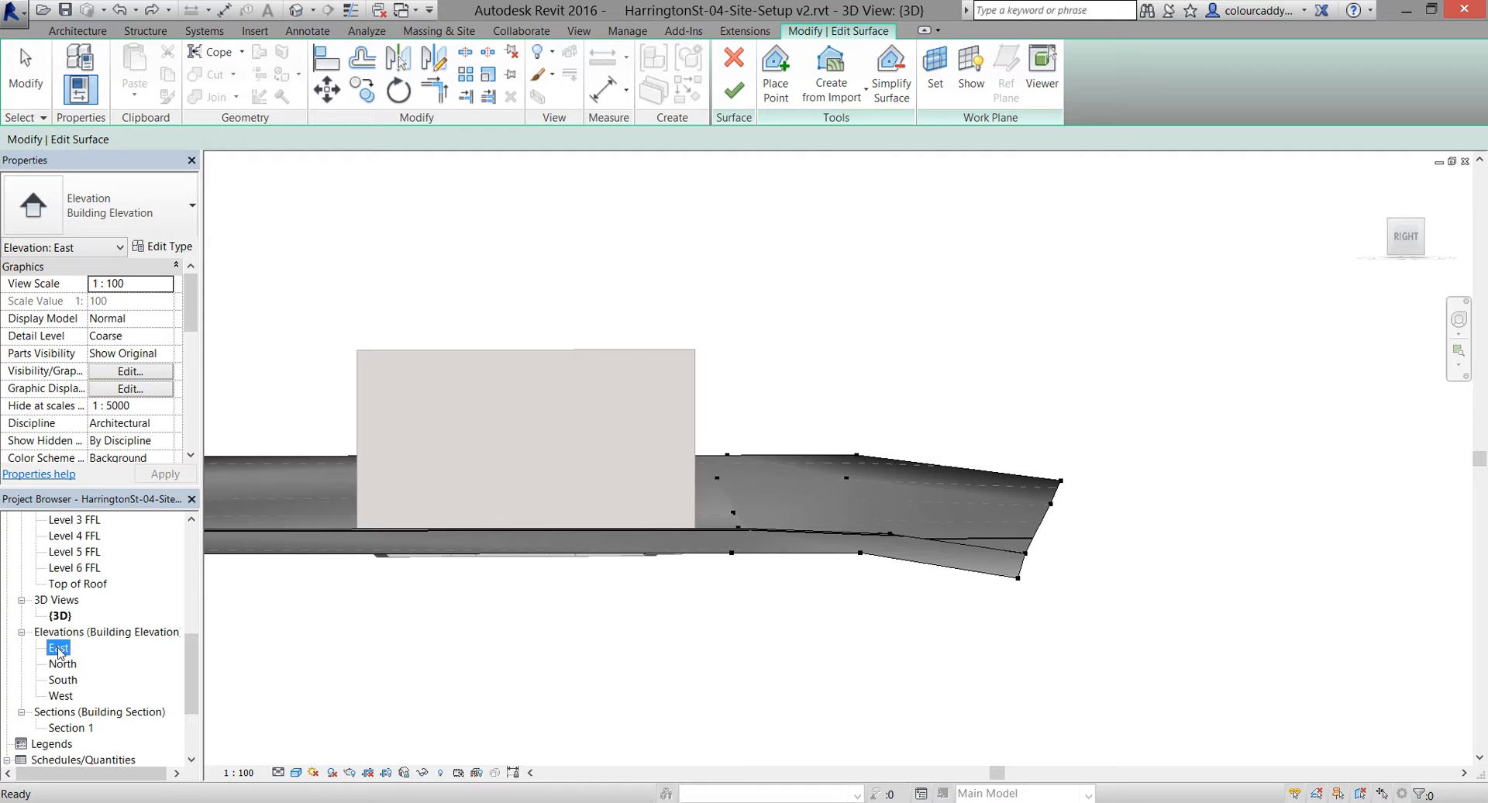
pyautogui.doubleClick(57, 651)
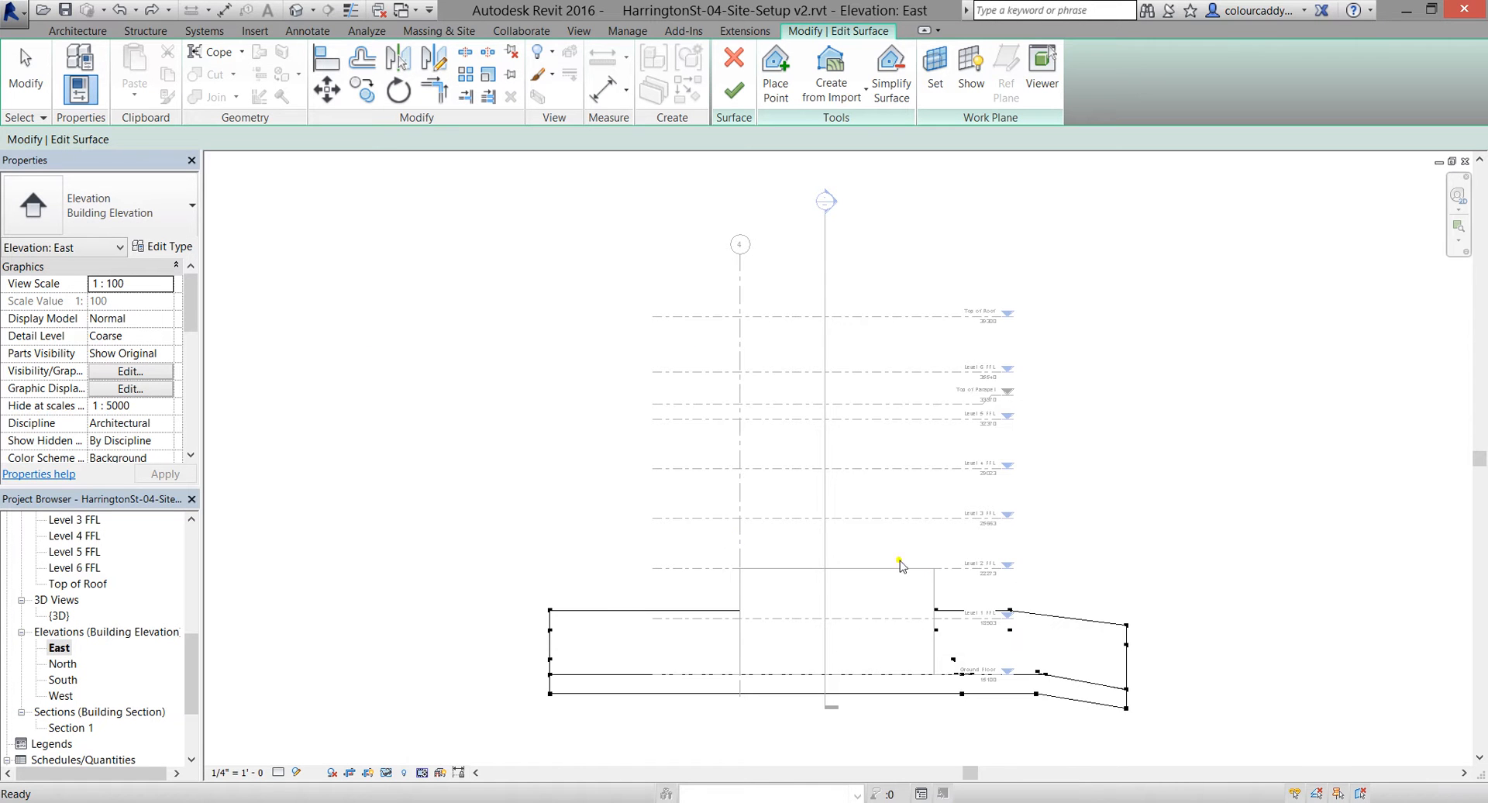
pyautogui.scroll(2, 1133, 715)
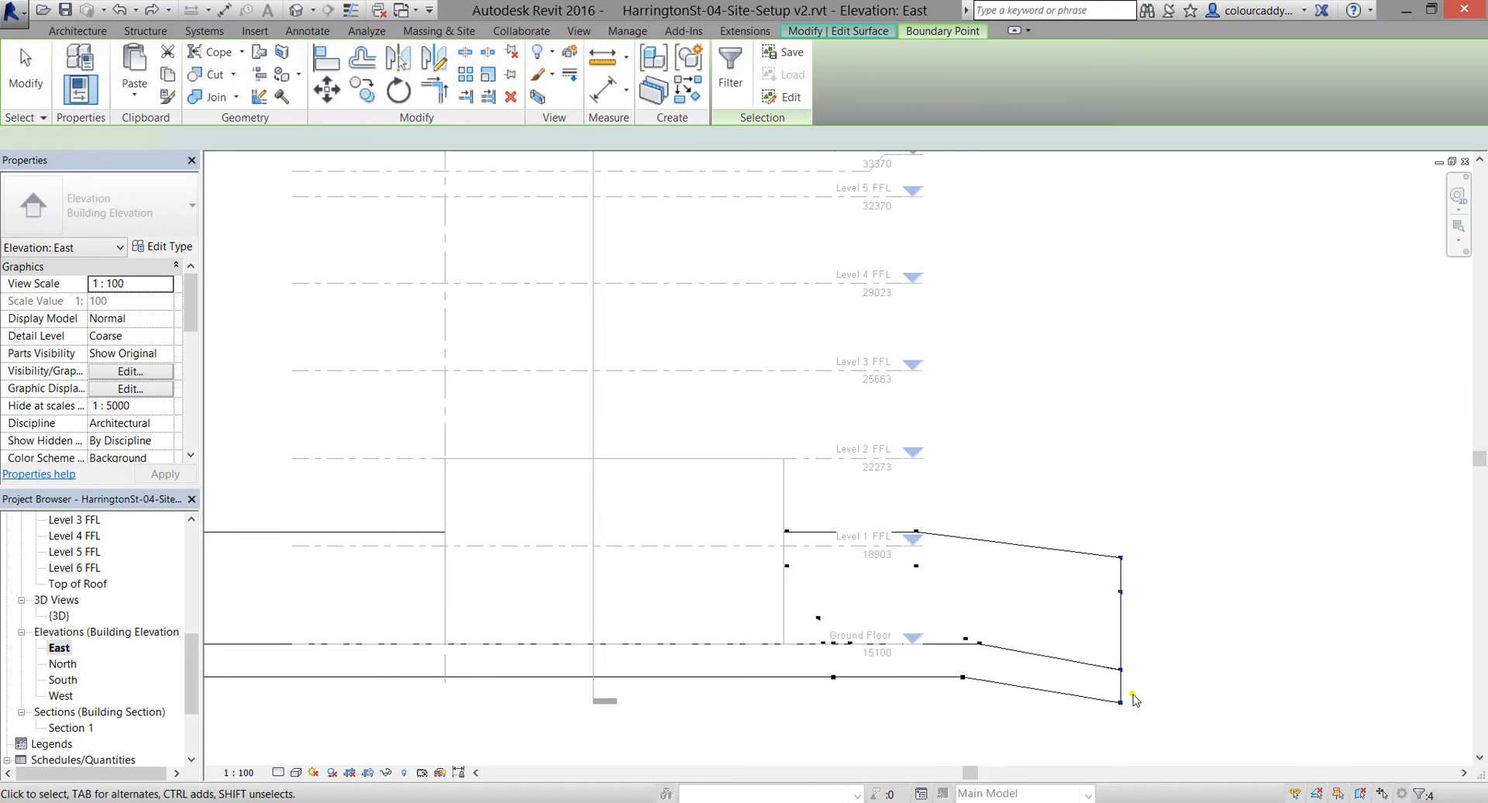
pyautogui.press('Up')
pyautogui.press('Up')
pyautogui.press('Up')
pyautogui.press('Up')
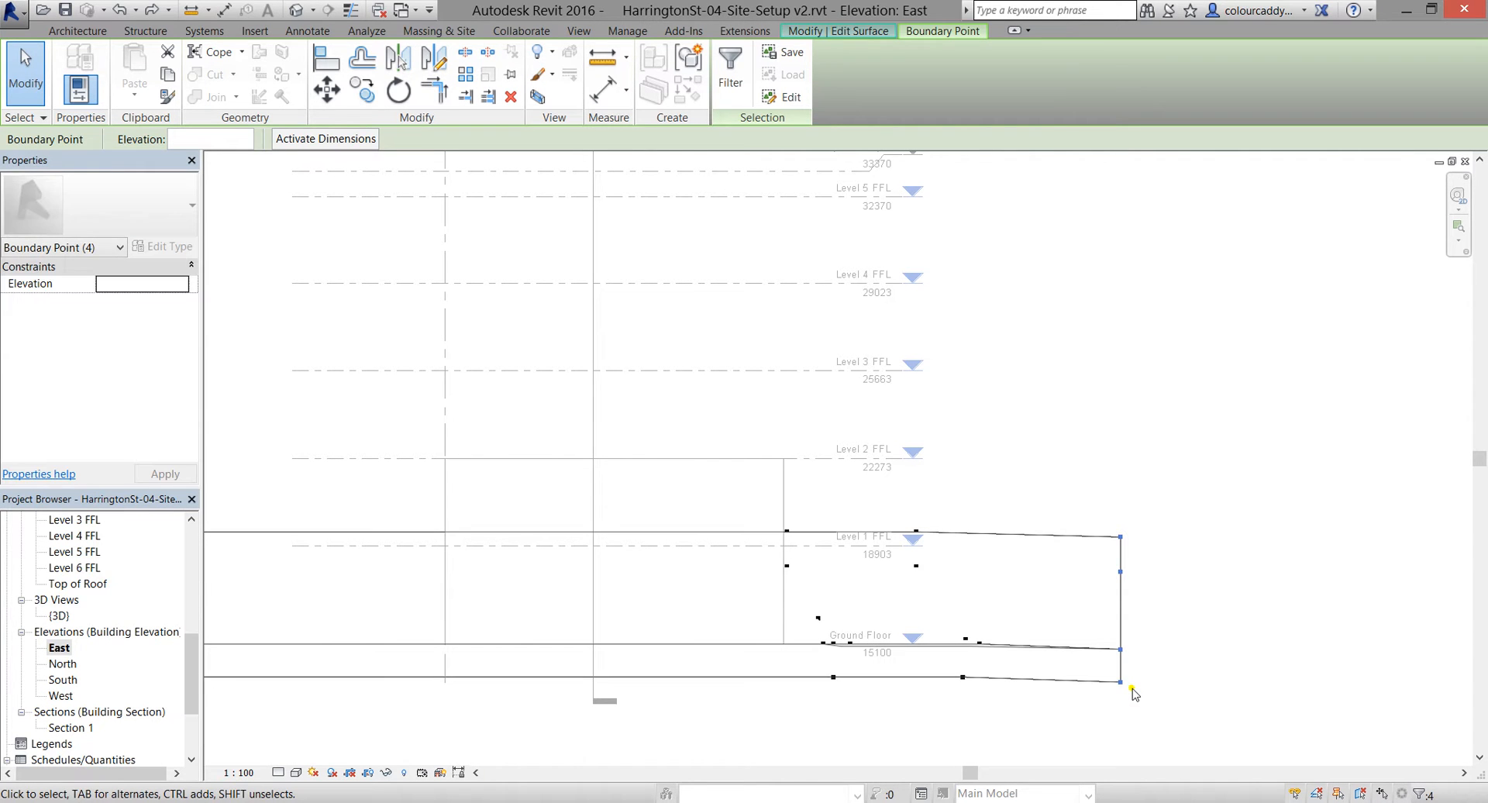
pyautogui.press('Escape')
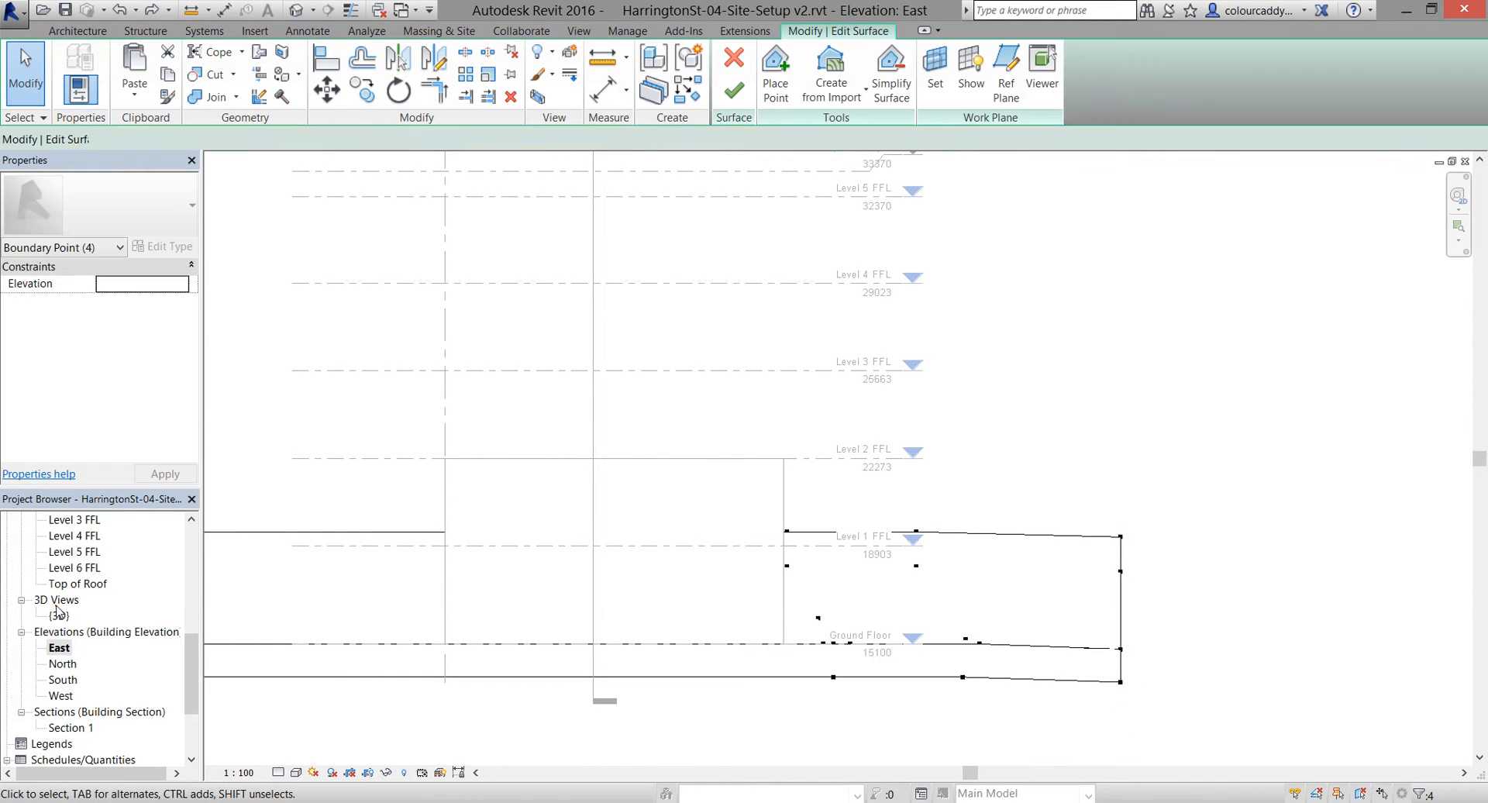
# Check the raised boundary in the 3D view and examine the surface points near the building's lower corner
pyautogui.click(56, 601)
pyautogui.doubleClick(59, 616)
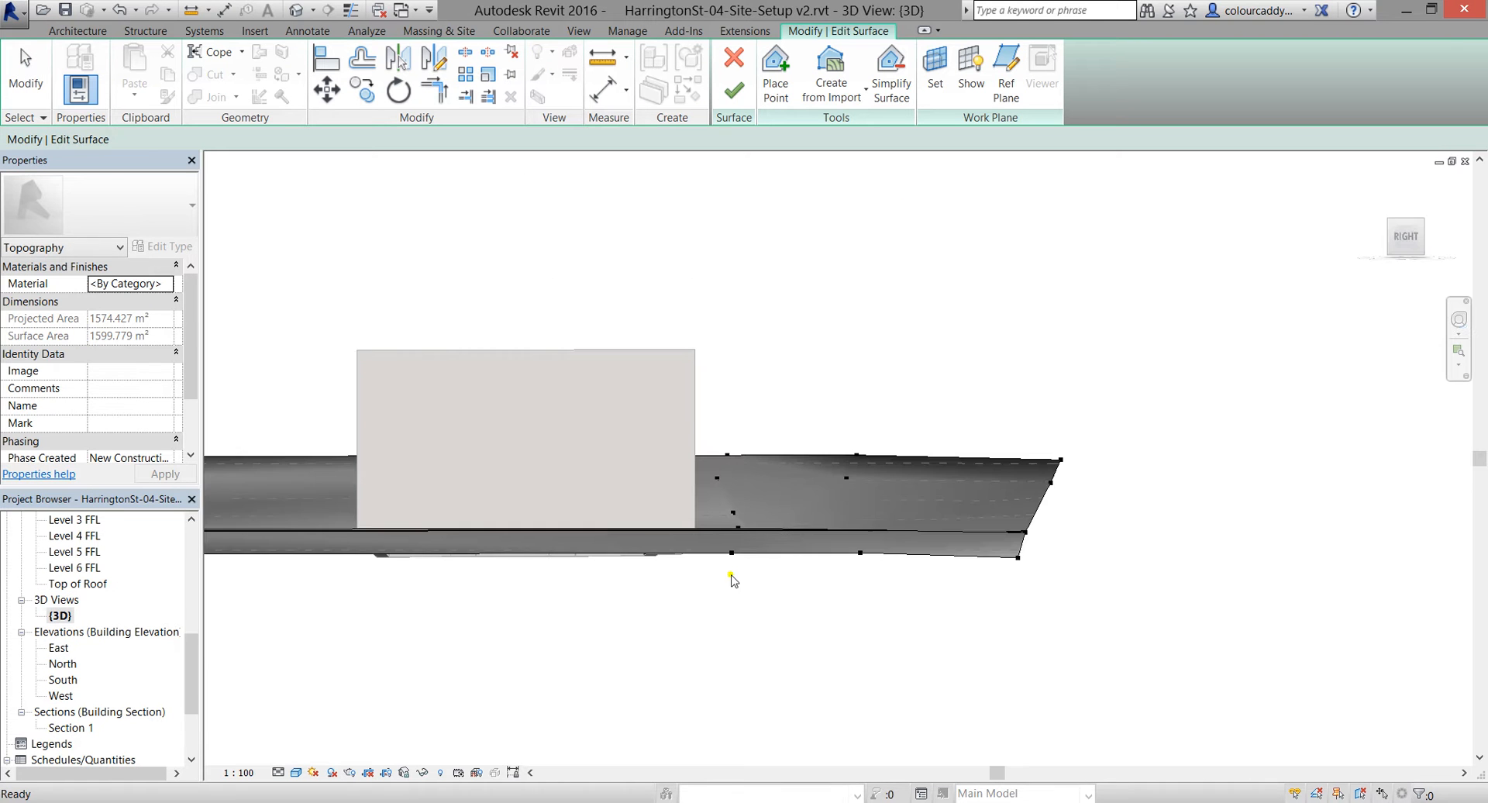
pyautogui.keyDown('shift'); pyautogui.moveTo(697, 734); pyautogui.dragTo(810, 724, button='middle'); pyautogui.keyUp('shift')
pyautogui.scroll(5, 761, 653)
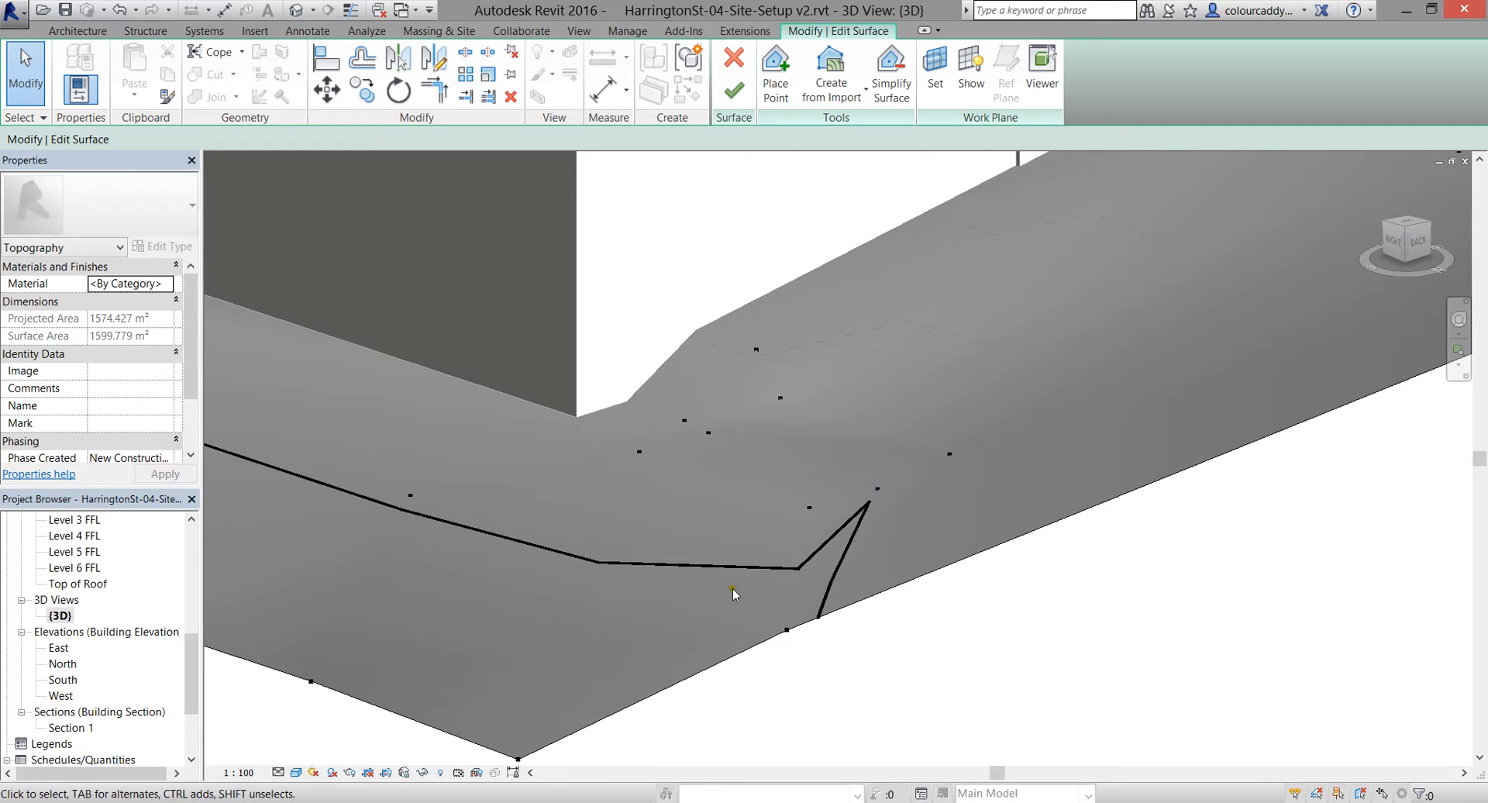
# Copy the 15100 mm interior point near the building's lower corner about 3000 mm outward, toward the northern boundary
pyautogui.click(808, 506)
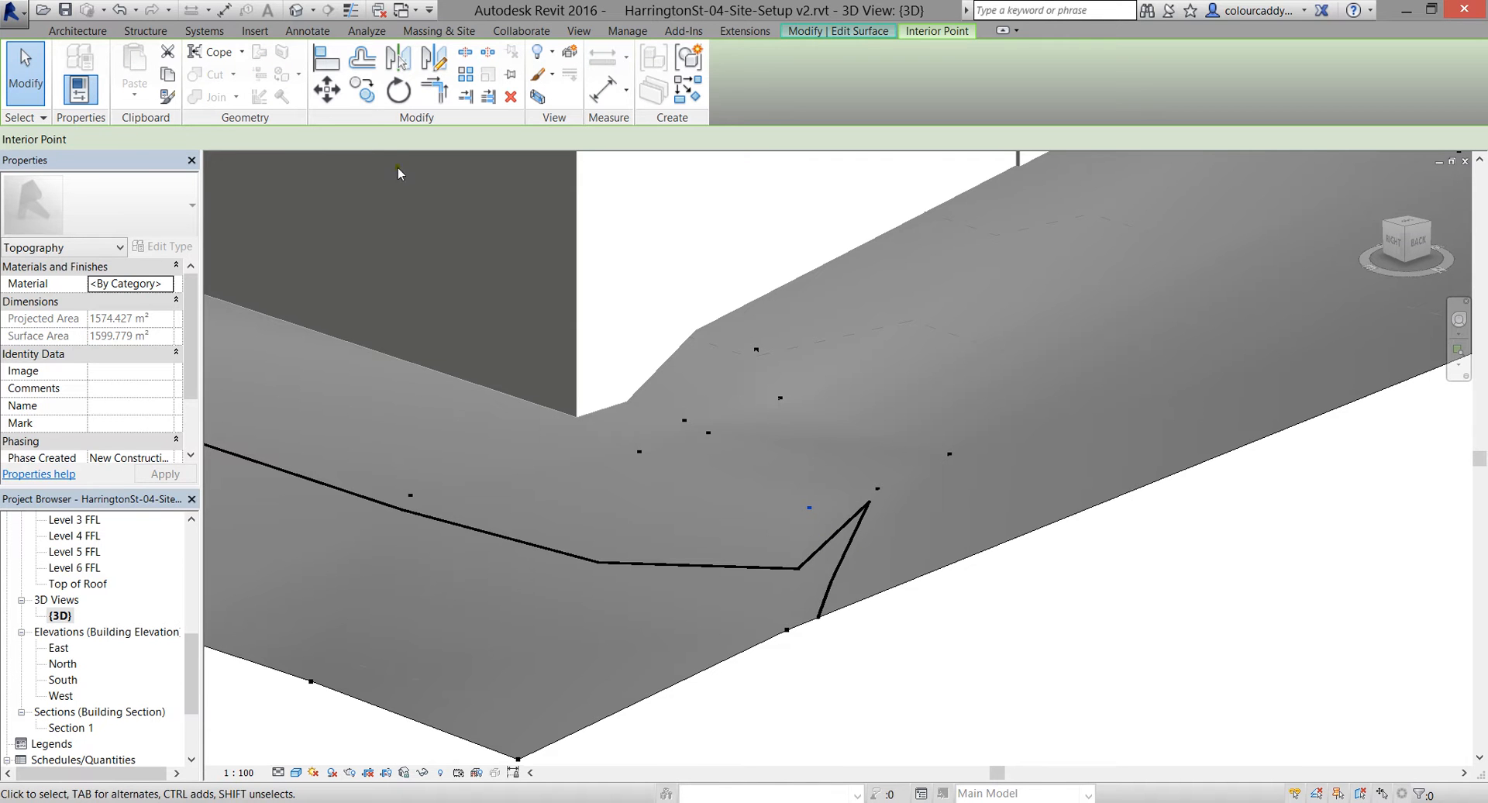
pyautogui.click(361, 97)
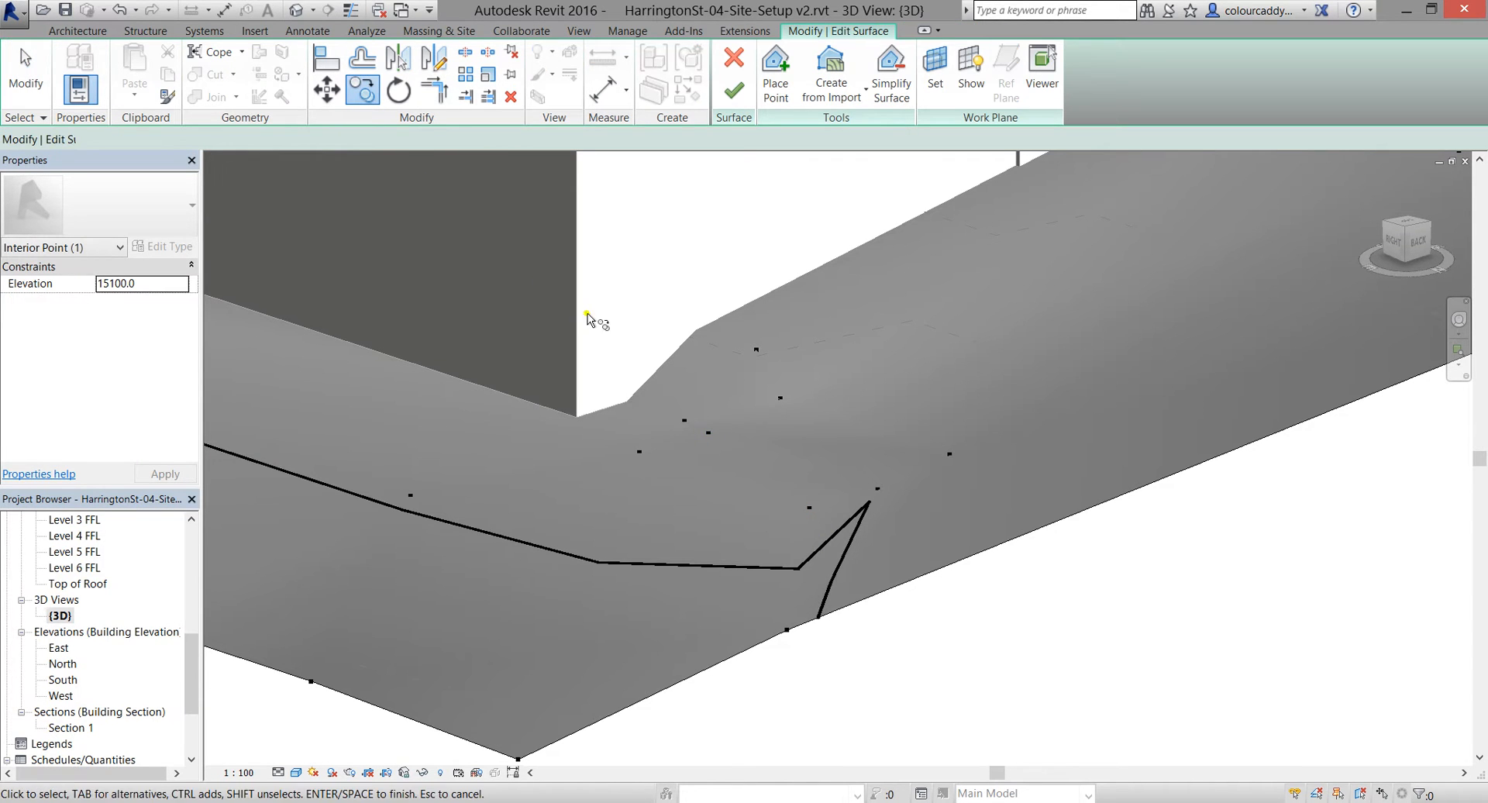
pyautogui.press('Escape')
pyautogui.click(809, 509)
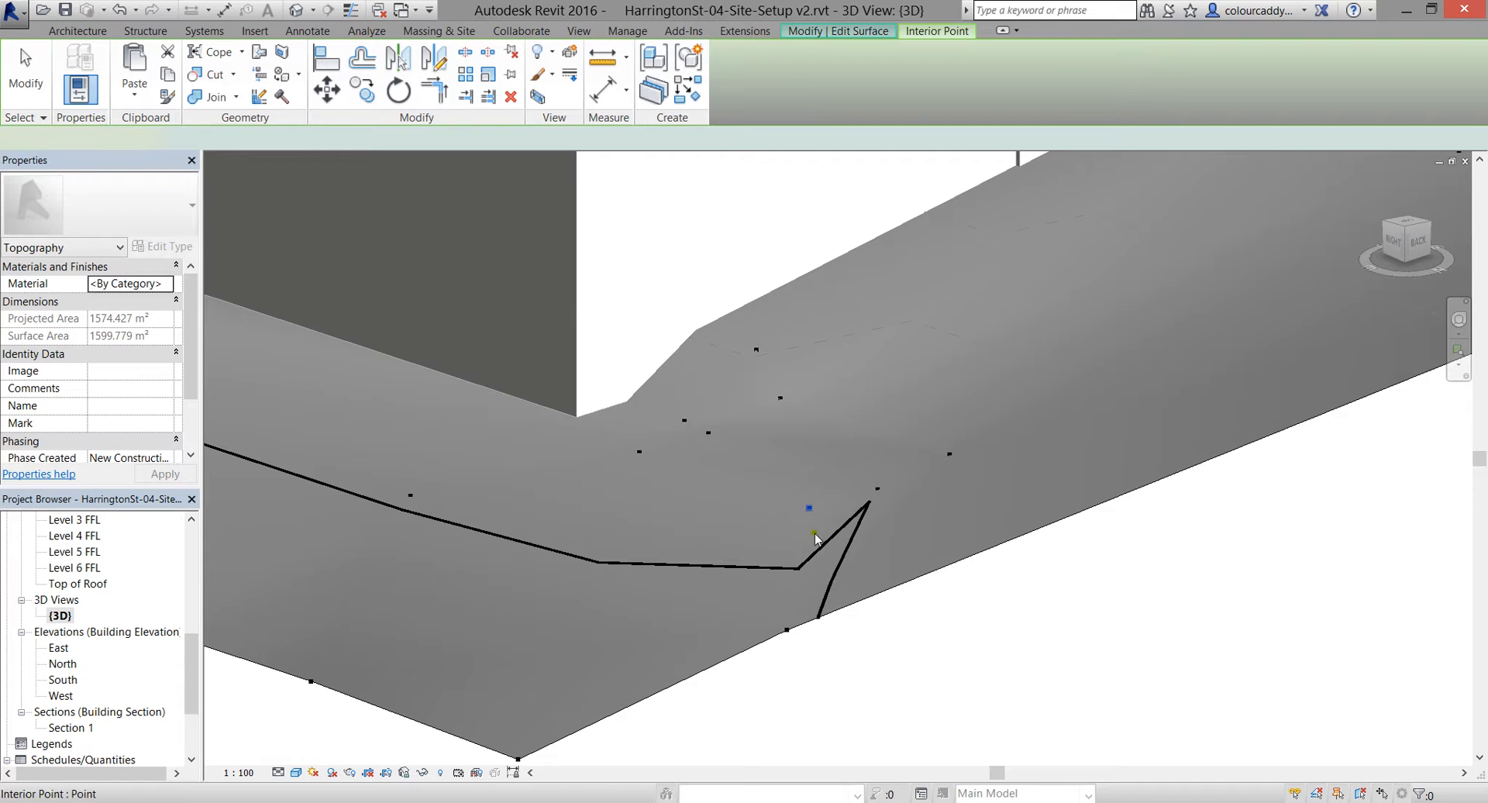
pyautogui.press('m')
pyautogui.press('v')
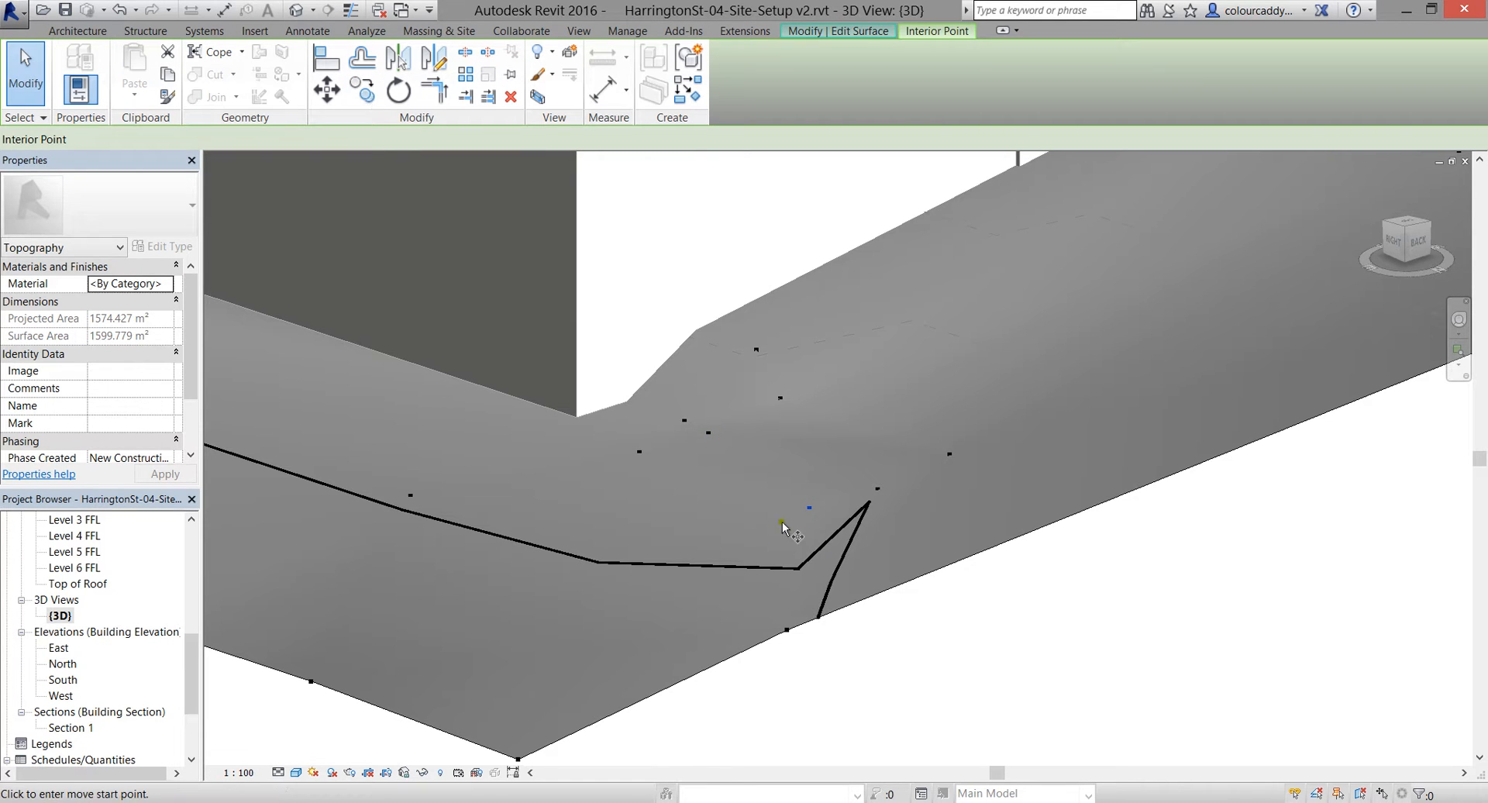
pyautogui.click(788, 517)
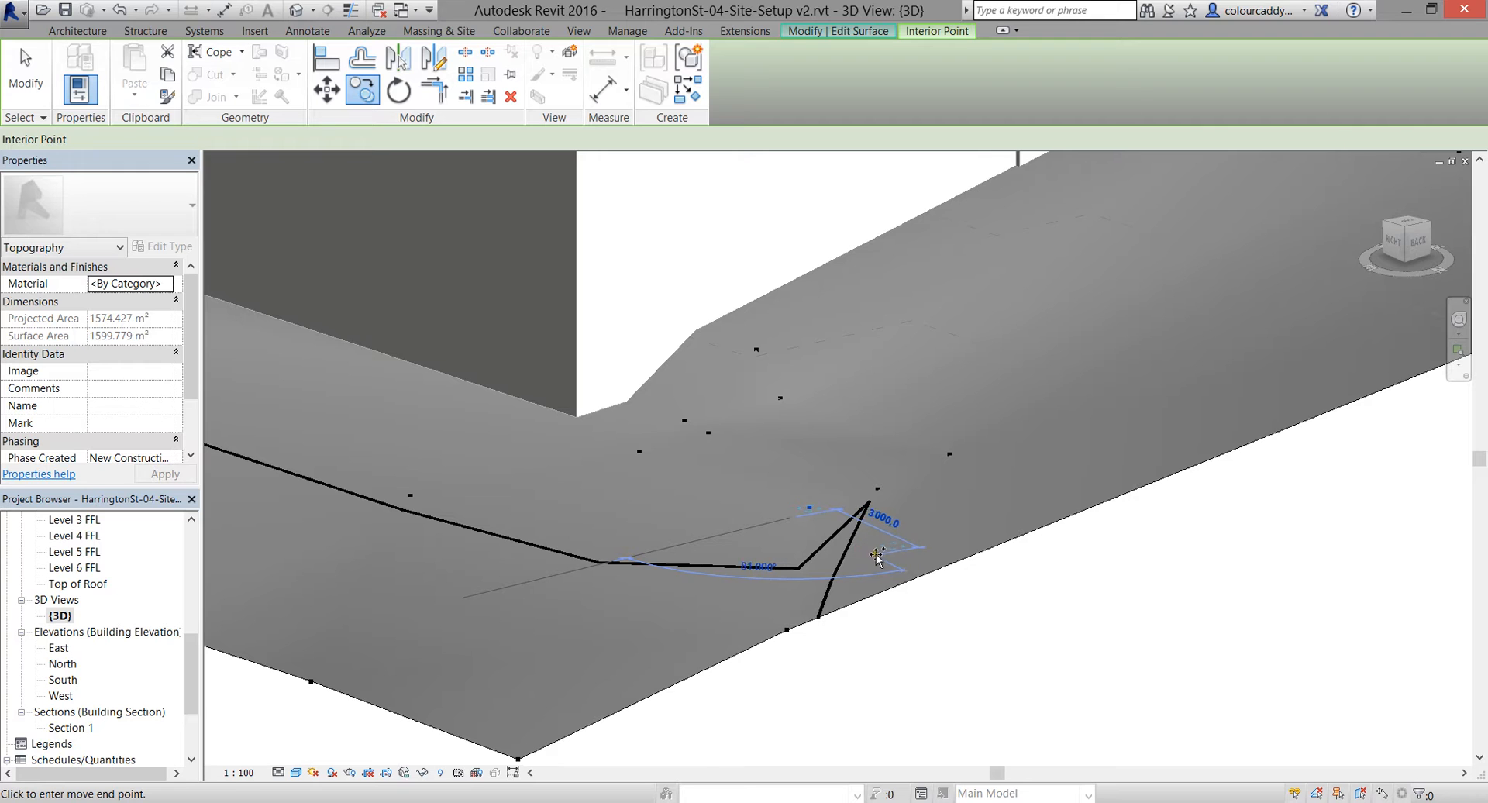
pyautogui.click(807, 607)
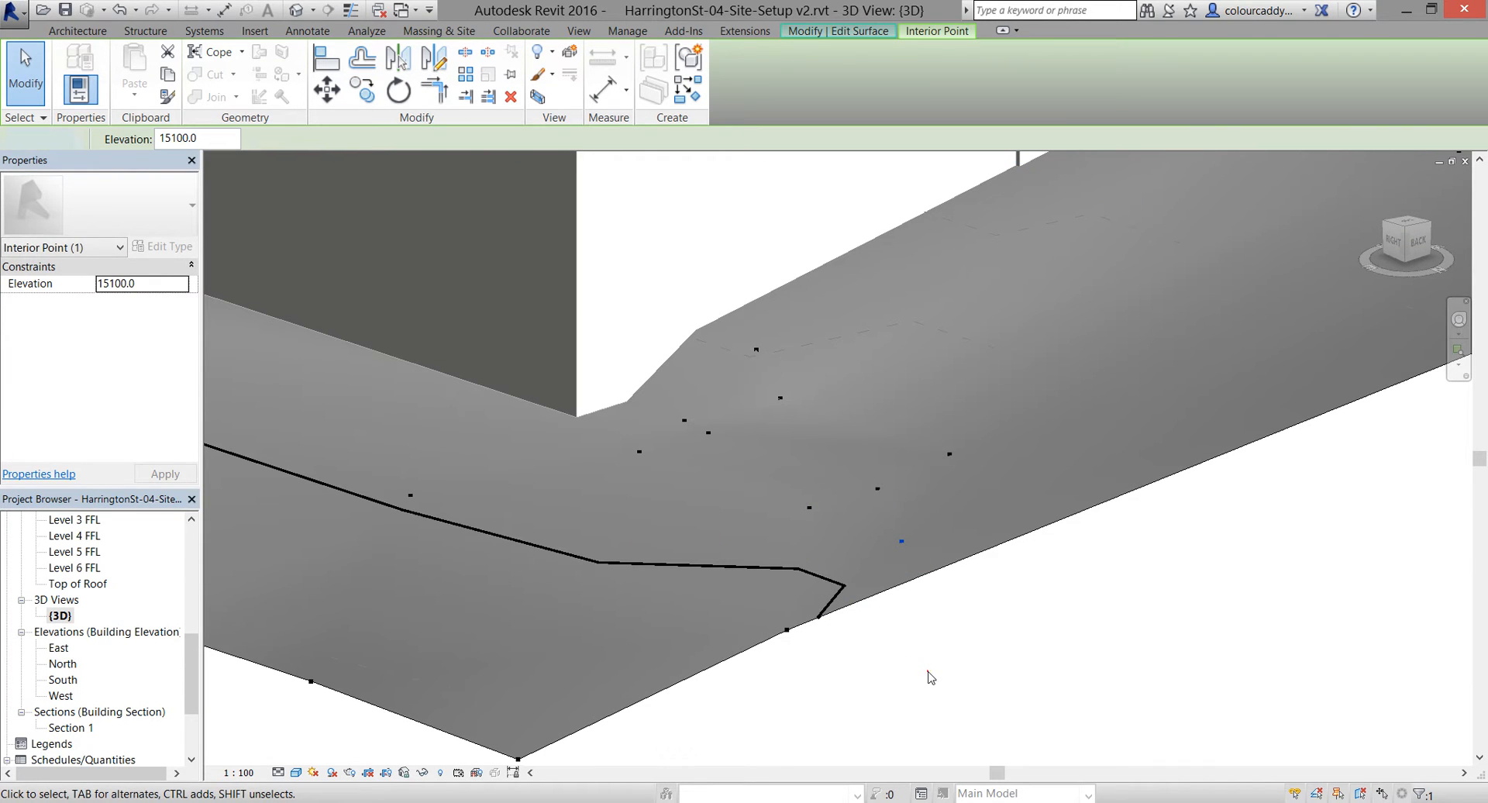
pyautogui.click(891, 632)
# From a side-on 3D view, copy the outermost 15100 mm interior point northward onto the surface's outer edge
pyautogui.scroll(-4, 890, 620)
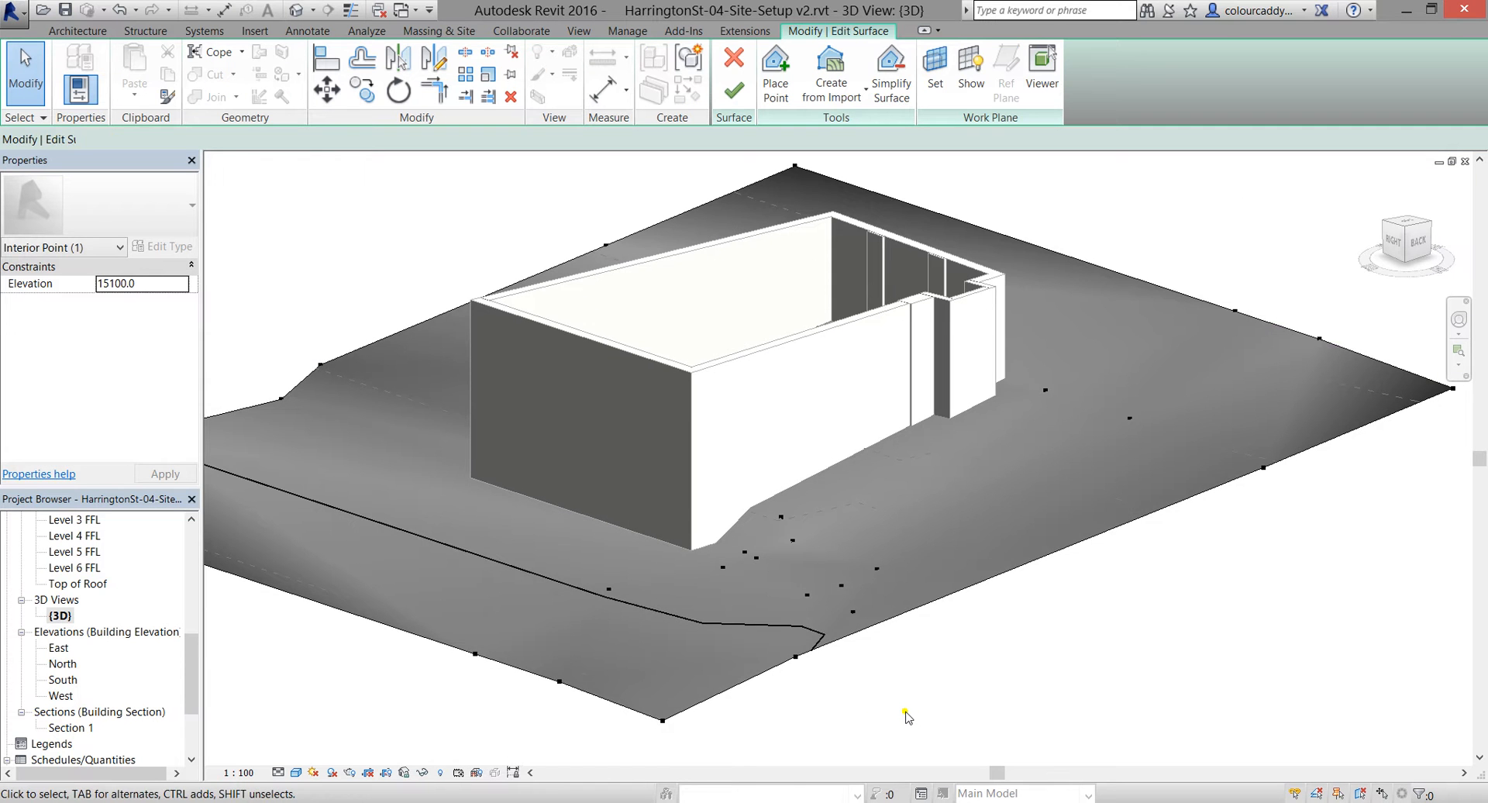
pyautogui.keyDown('shift'); pyautogui.moveTo(907, 714); pyautogui.dragTo(1037, 699, button='middle'); pyautogui.keyUp('shift')
pyautogui.keyDown('shift'); pyautogui.moveTo(1123, 669); pyautogui.dragTo(1044, 533, button='middle'); pyautogui.keyUp('shift')
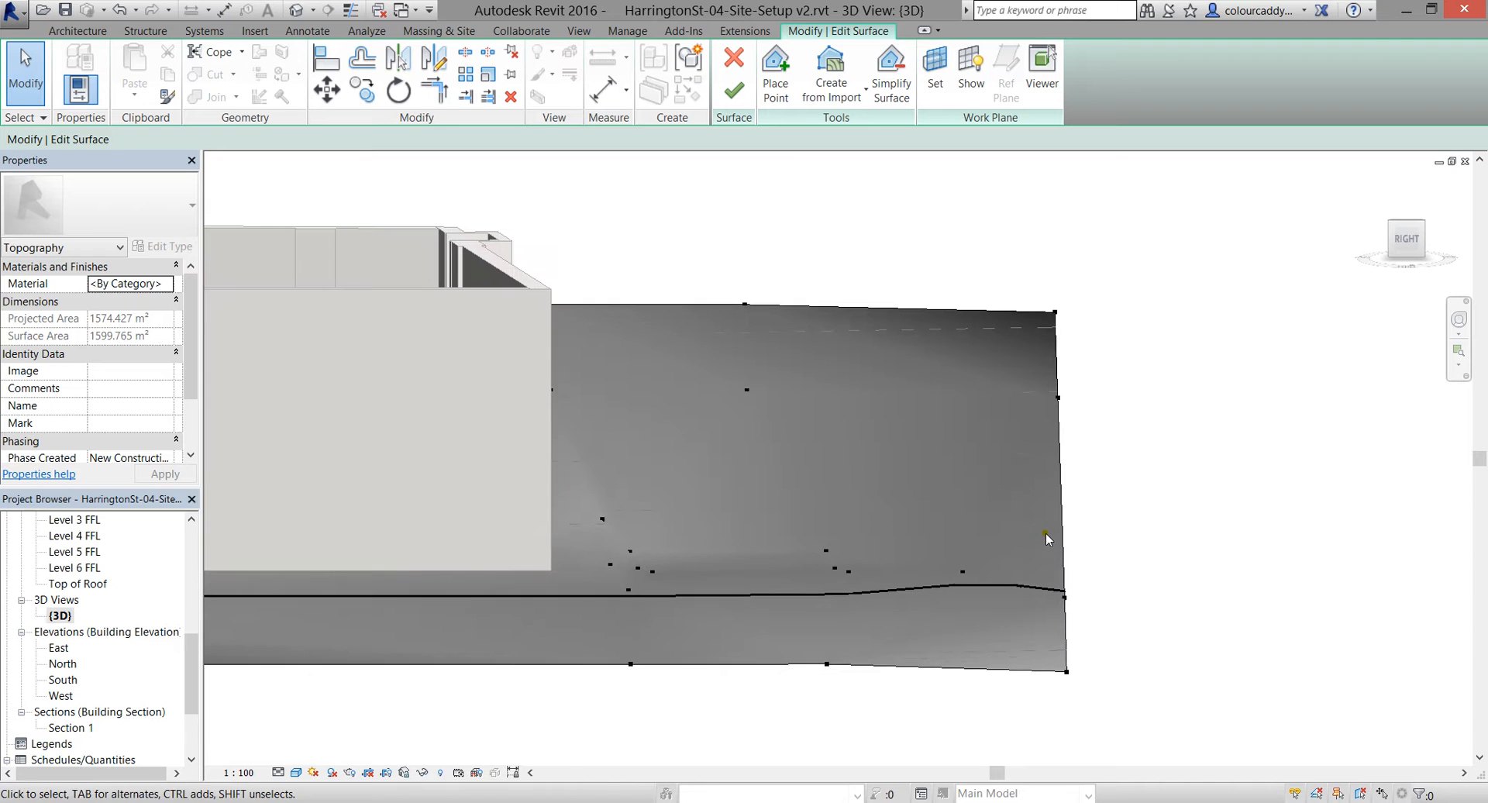
pyautogui.click(962, 572)
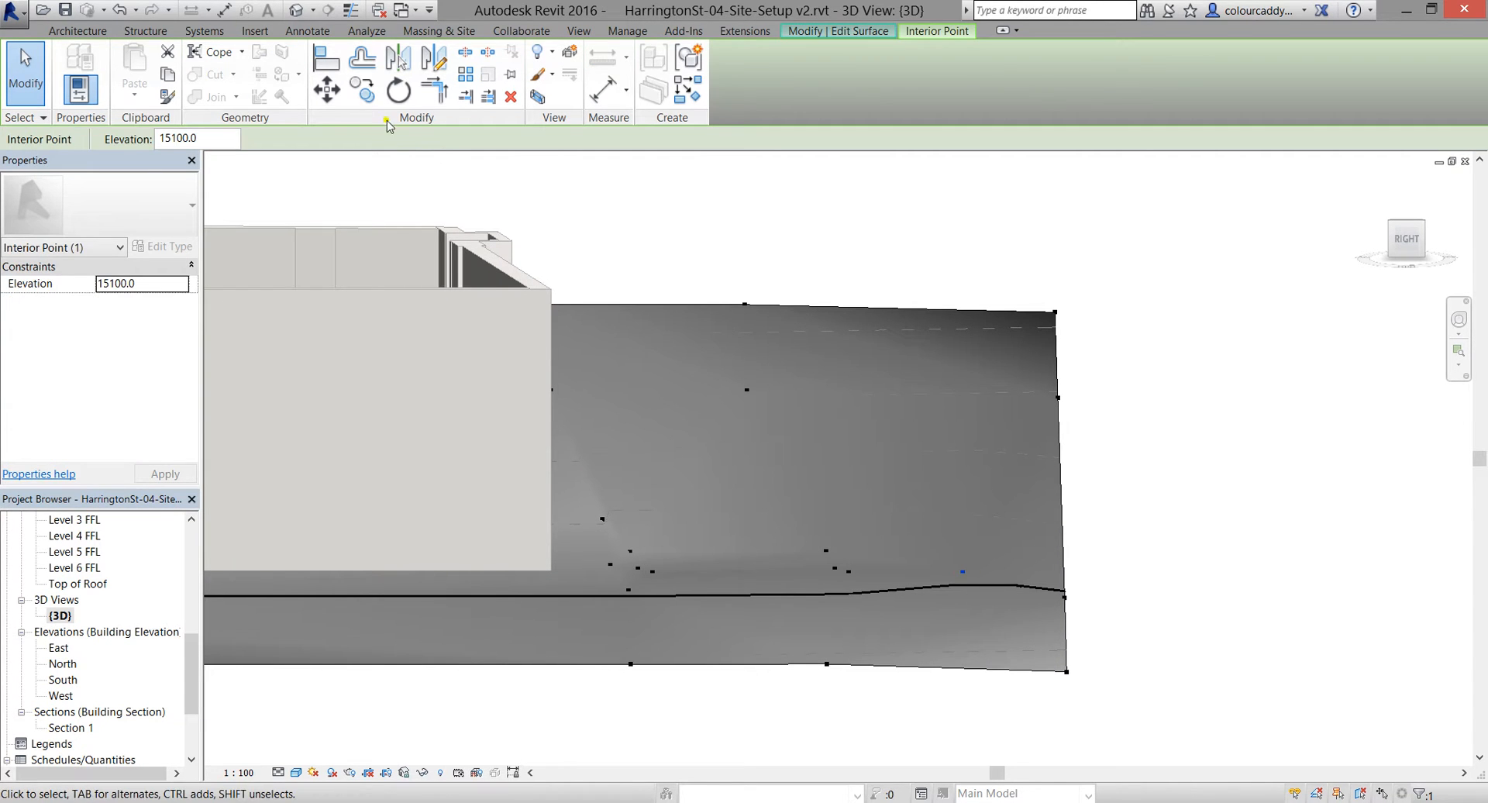
pyautogui.click(359, 91)
pyautogui.click(962, 574)
pyautogui.click(1075, 573)
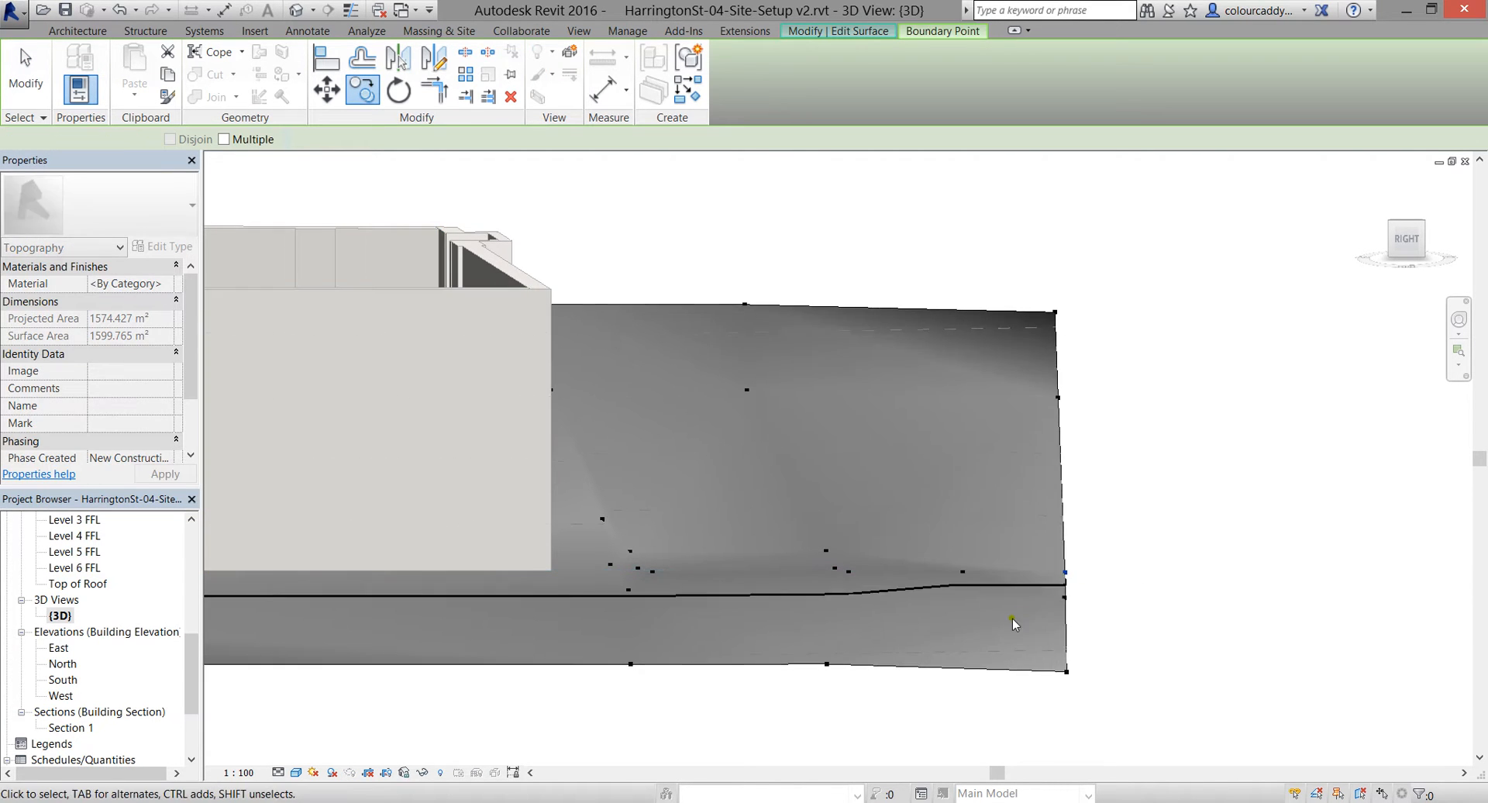
# Inspect the reshaped northern part of the toposurface in the 3D view and finish the surface edit
pyautogui.keyDown('shift'); pyautogui.moveTo(988, 553); pyautogui.dragTo(830, 619, button='middle'); pyautogui.keyUp('shift')
pyautogui.keyDown('shift'); pyautogui.moveTo(935, 629); pyautogui.dragTo(989, 486, button='middle'); pyautogui.keyUp('shift')
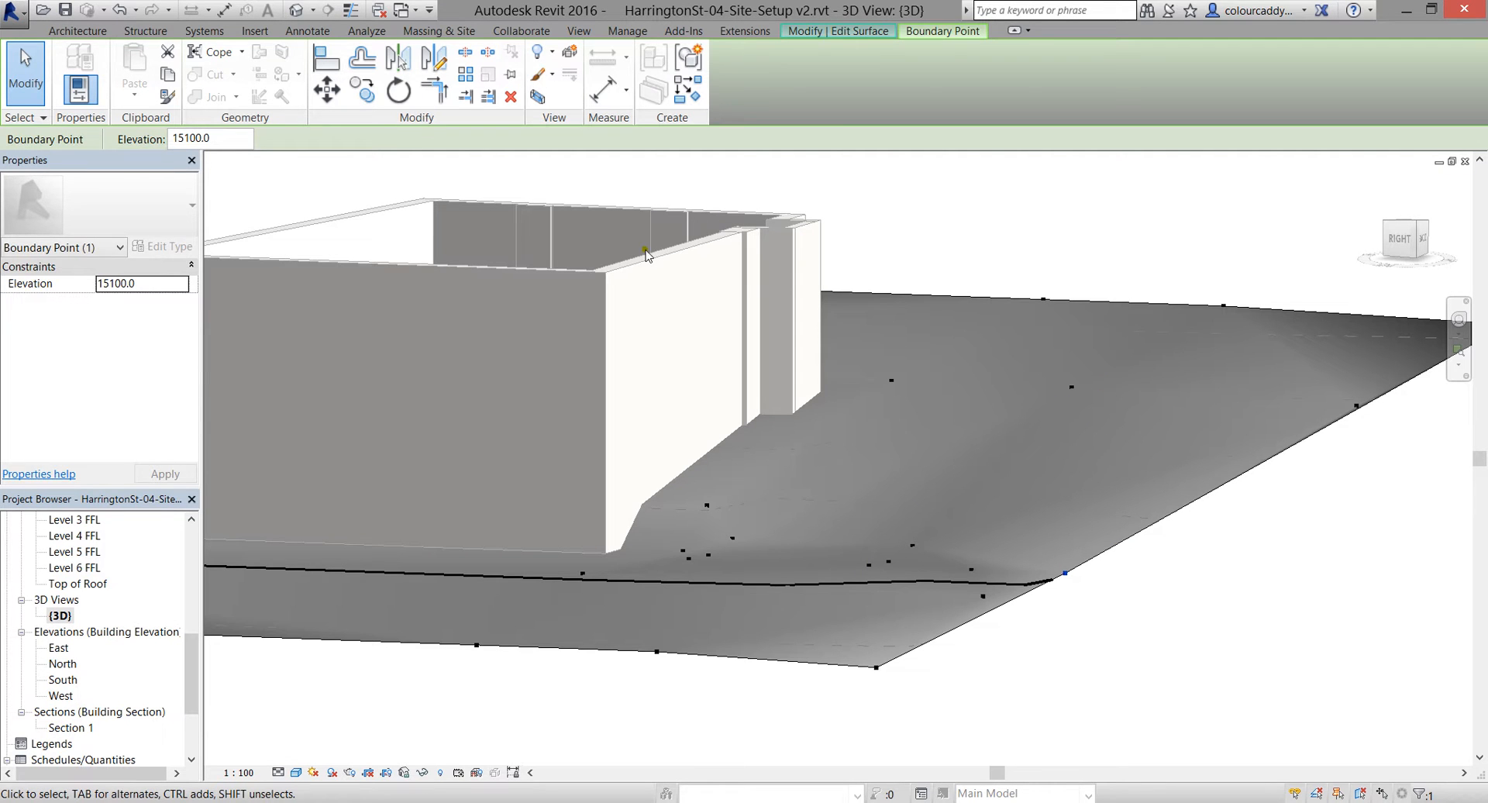
pyautogui.click(1038, 259)
pyautogui.click(736, 89)
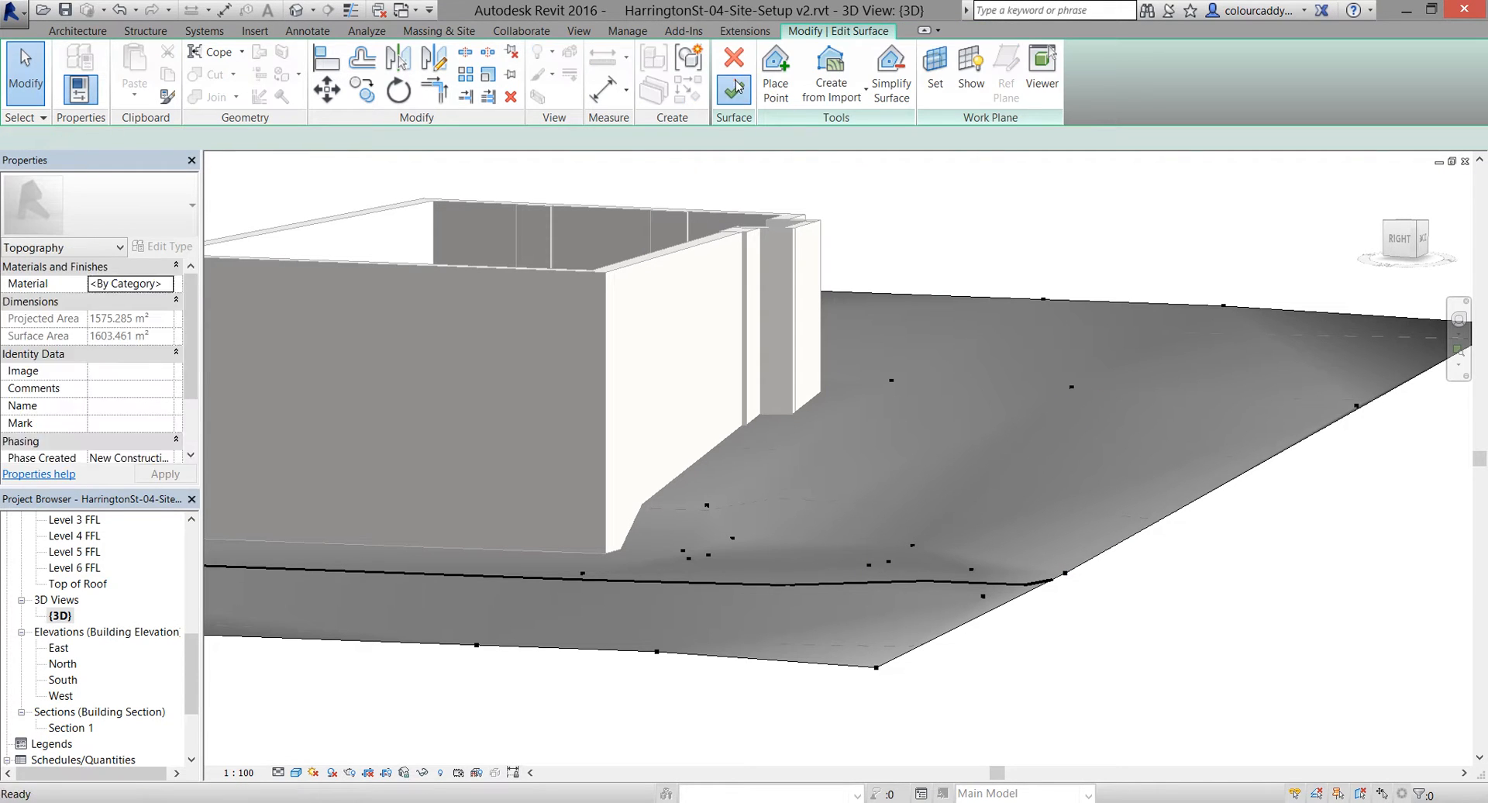
pyautogui.press('Escape')
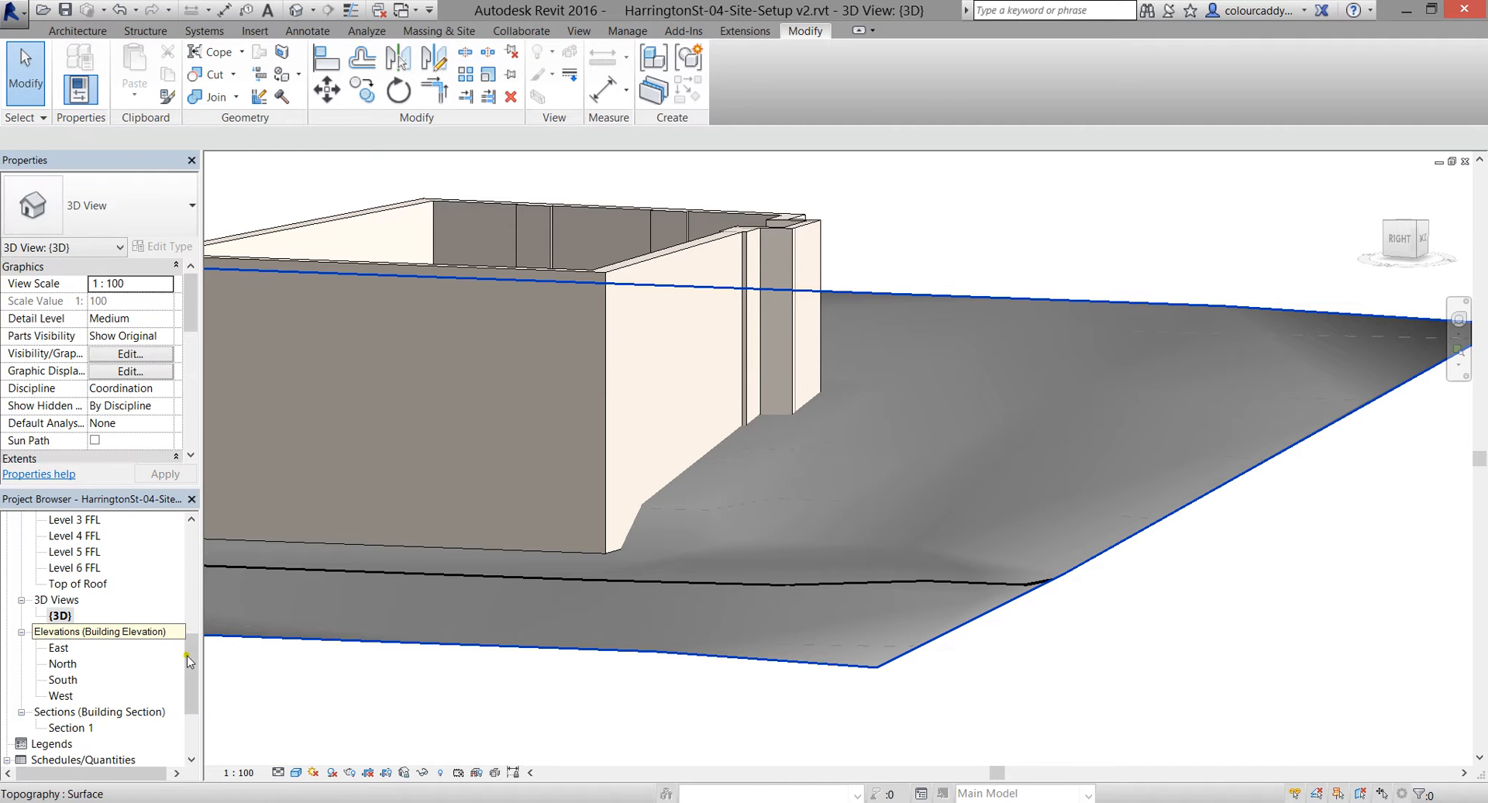
# Open the Site Satellite-Image floor plan and bring the whole toposurface and its surrounding streets into view
pyautogui.scroll(5, 193, 665)
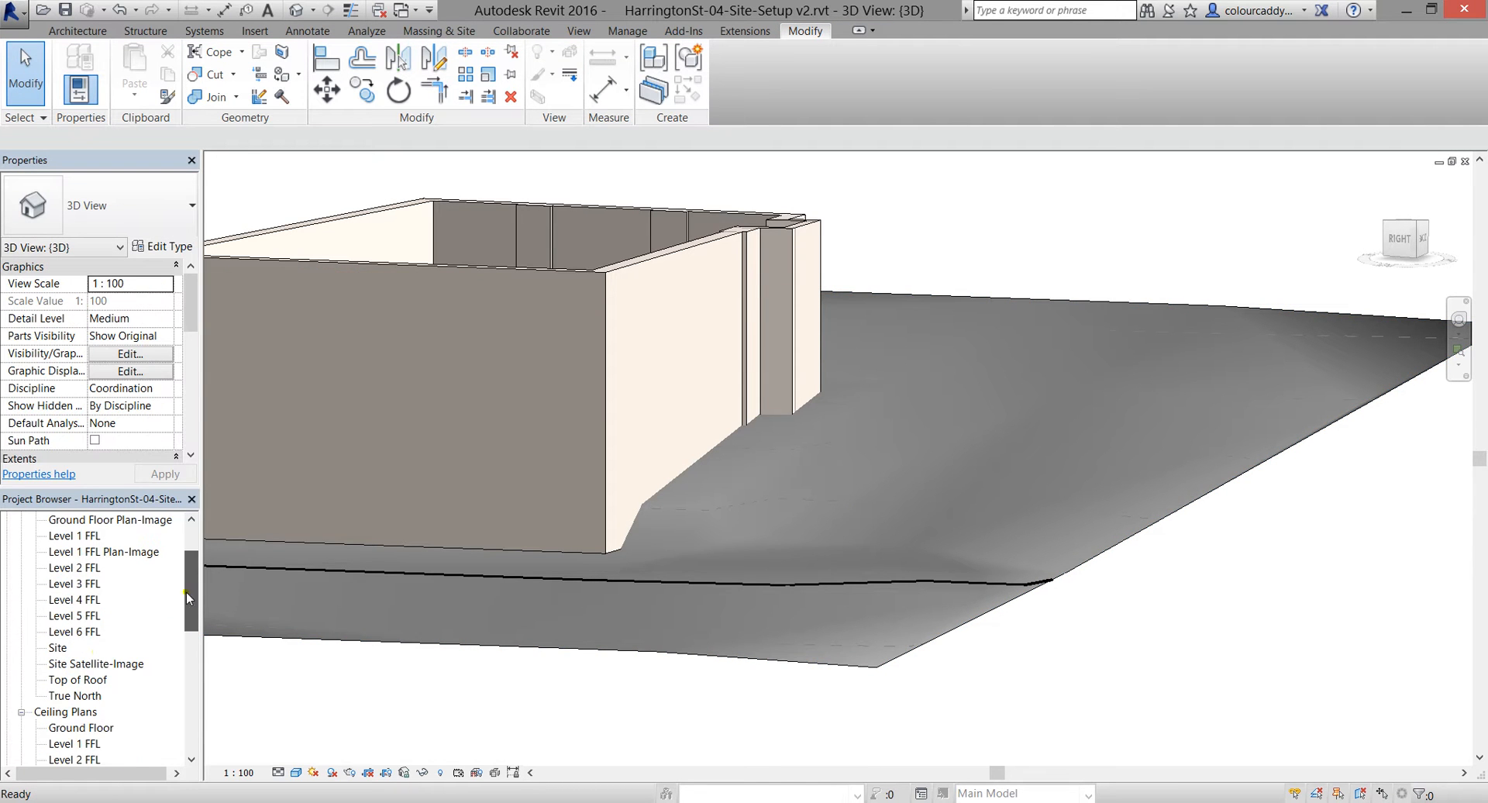
pyautogui.doubleClick(74, 664)
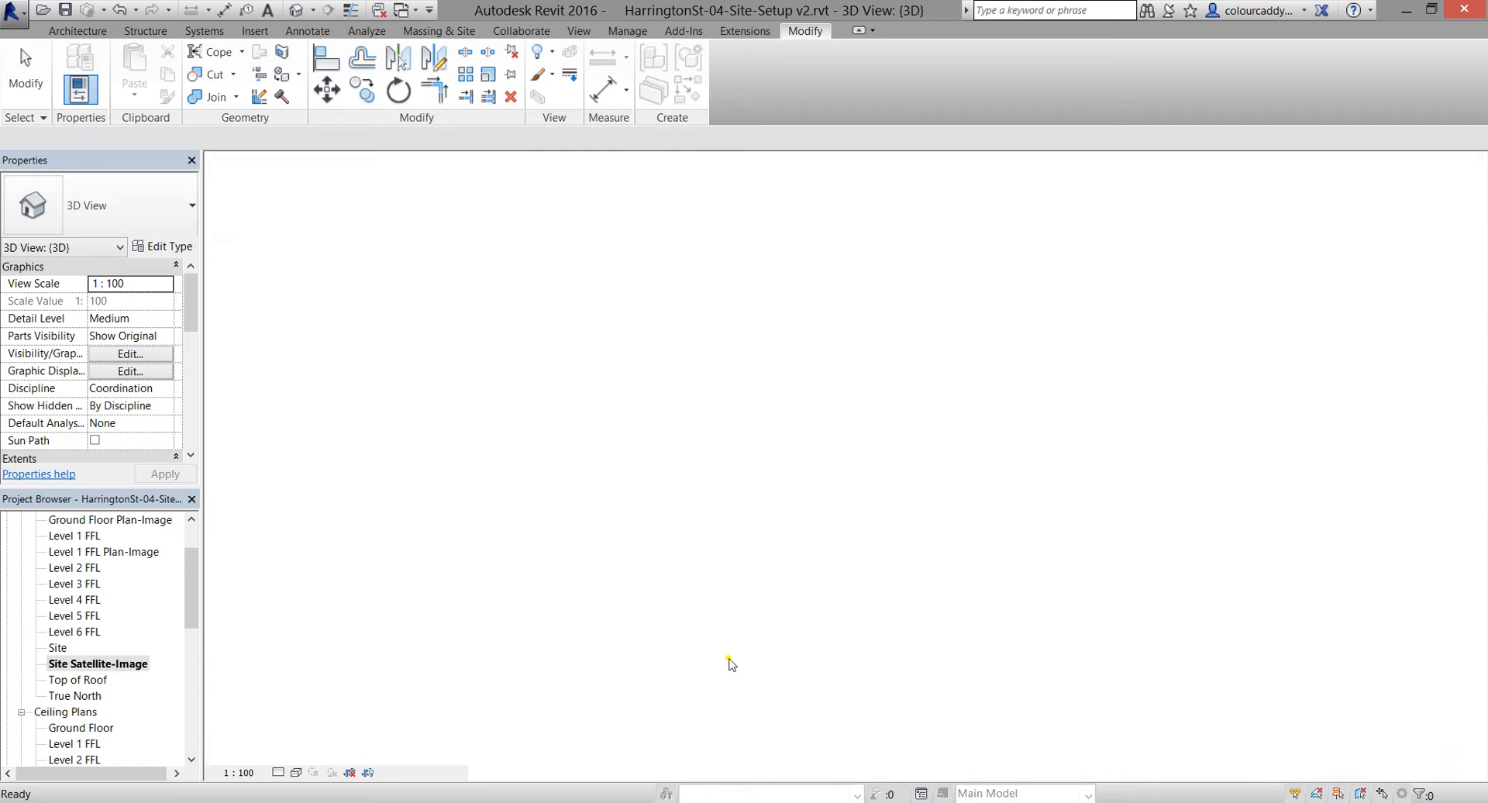
pyautogui.scroll(-2, 775, 612)
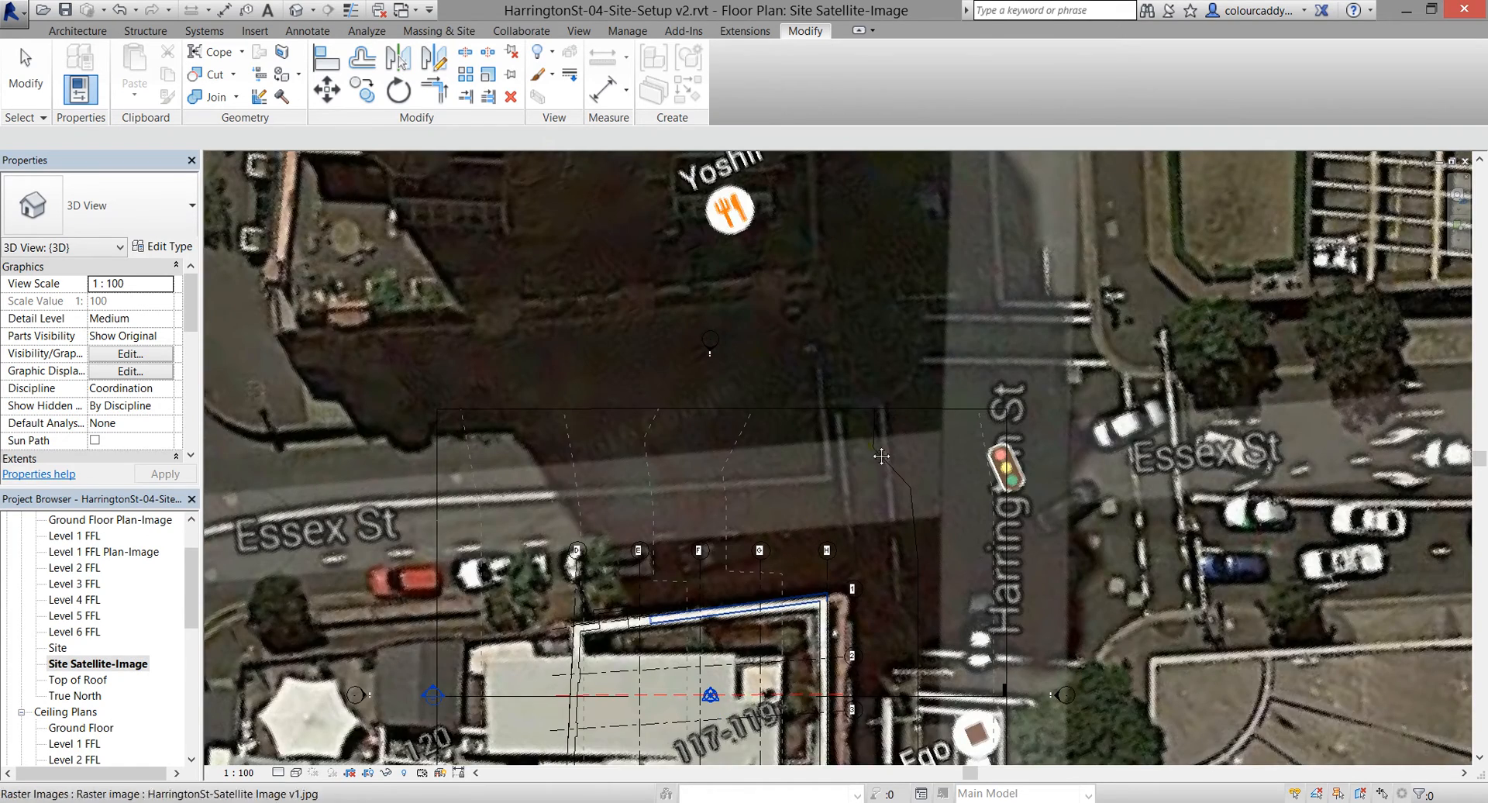
pyautogui.scroll(-1, 871, 444)
pyautogui.moveTo(871, 444); pyautogui.dragTo(817, 361, button='middle')
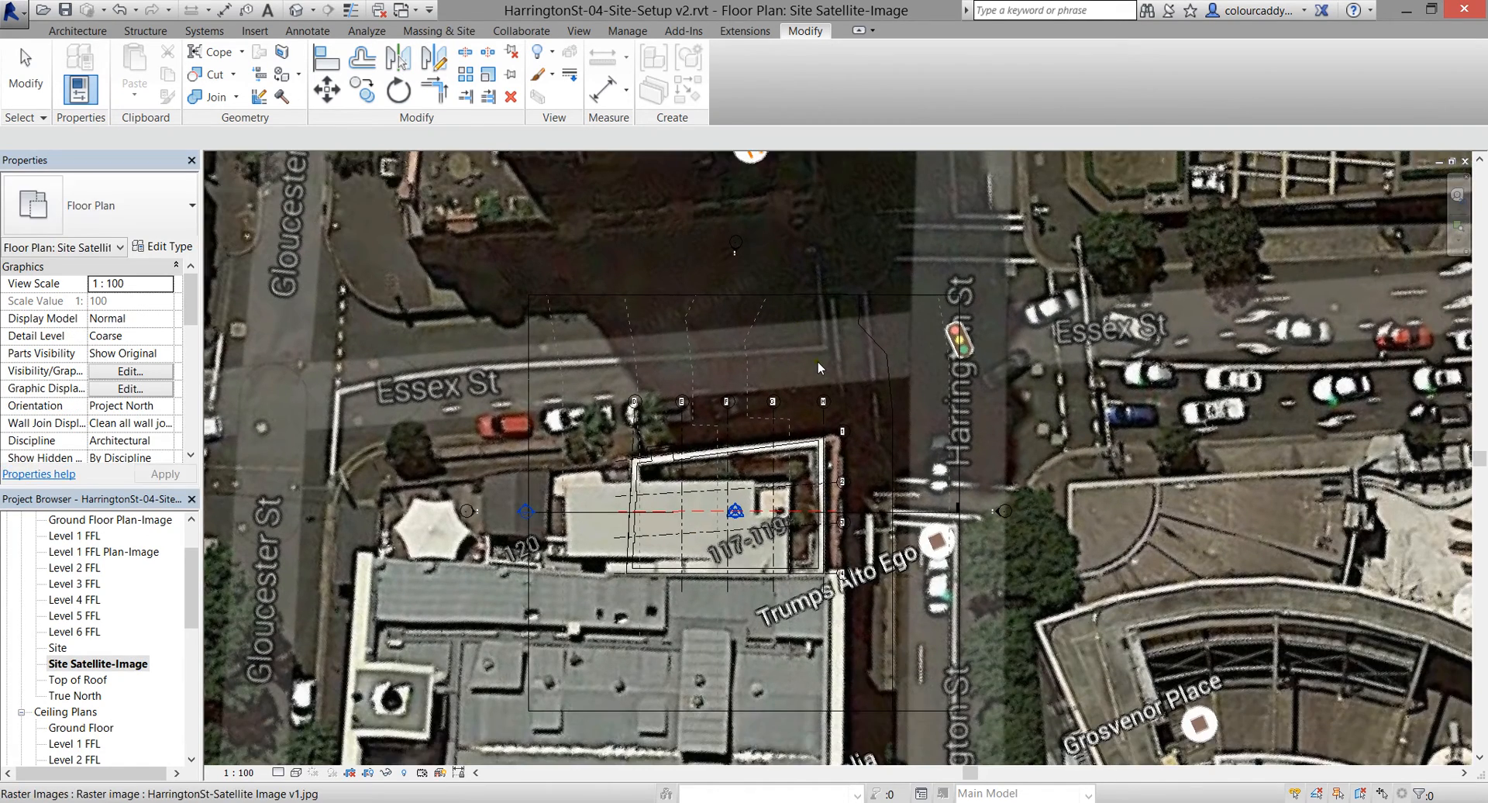
pyautogui.scroll(-1, 816, 361)
pyautogui.scroll(-1, 817, 361)
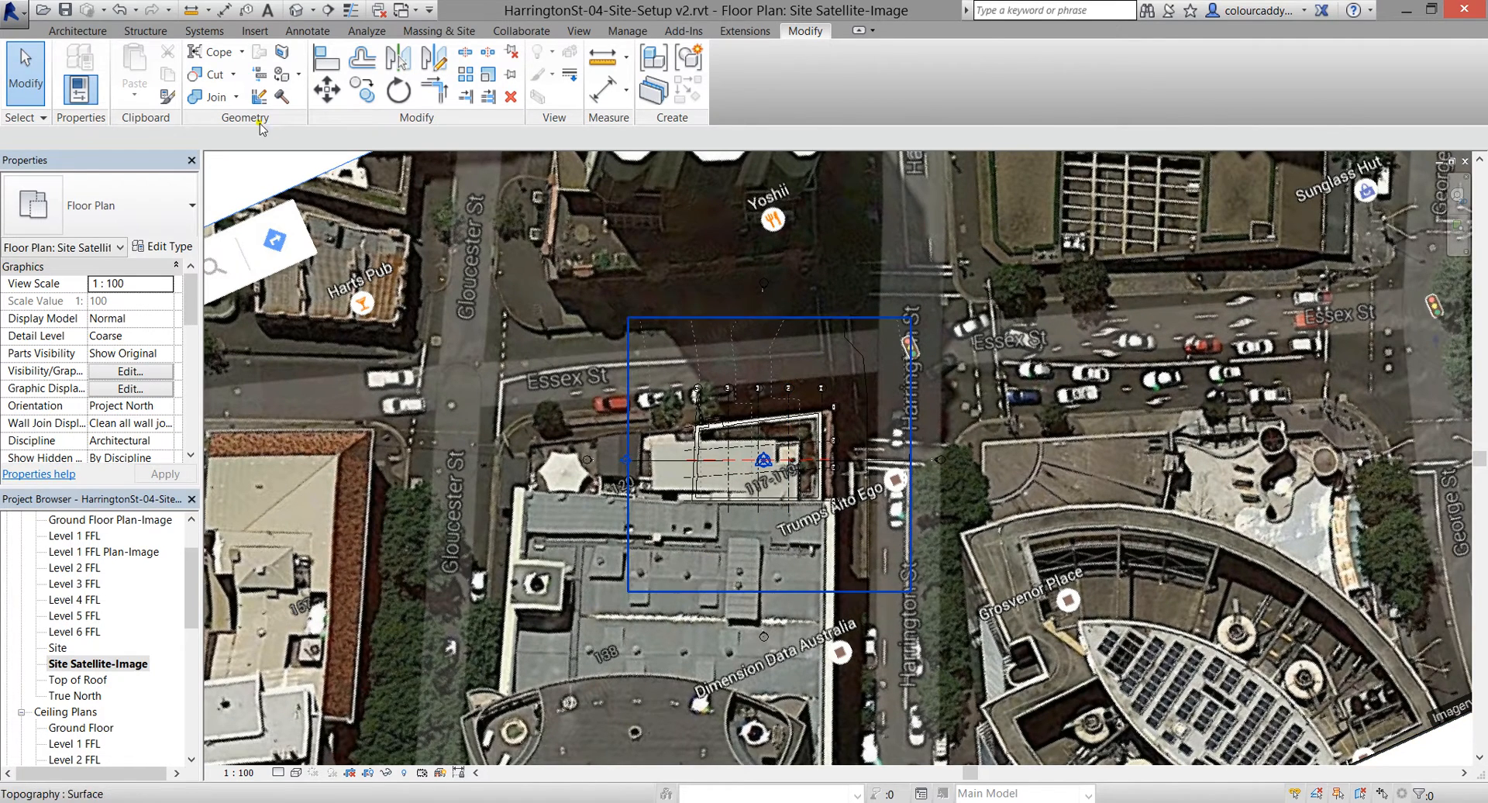
# Start a subregion boundary with chained lines, tracing Essex St's southern kerb from beside the red car to just past grid H
pyautogui.click(448, 32)
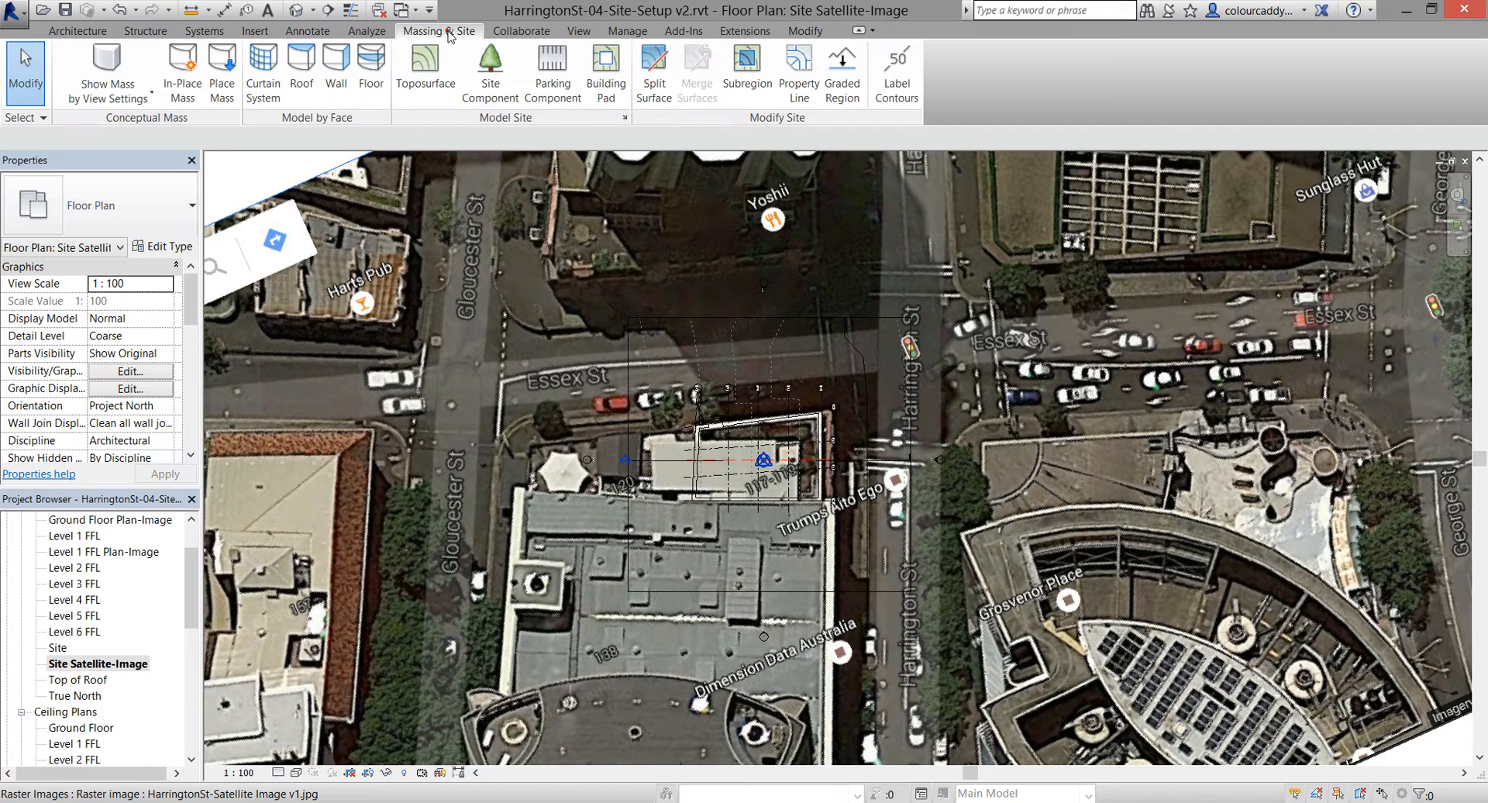
pyautogui.click(742, 81)
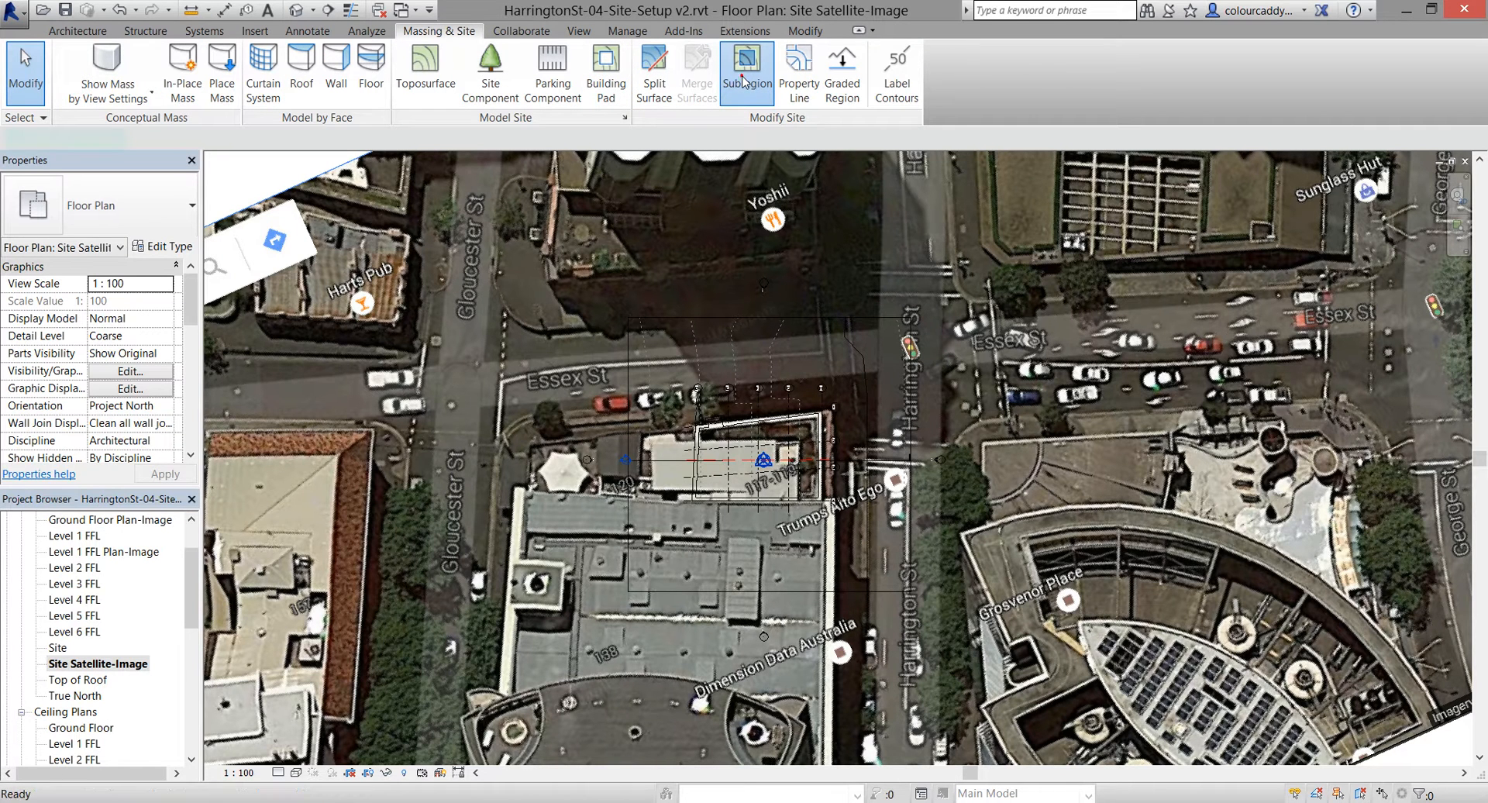
pyautogui.press('l')
pyautogui.press('i')
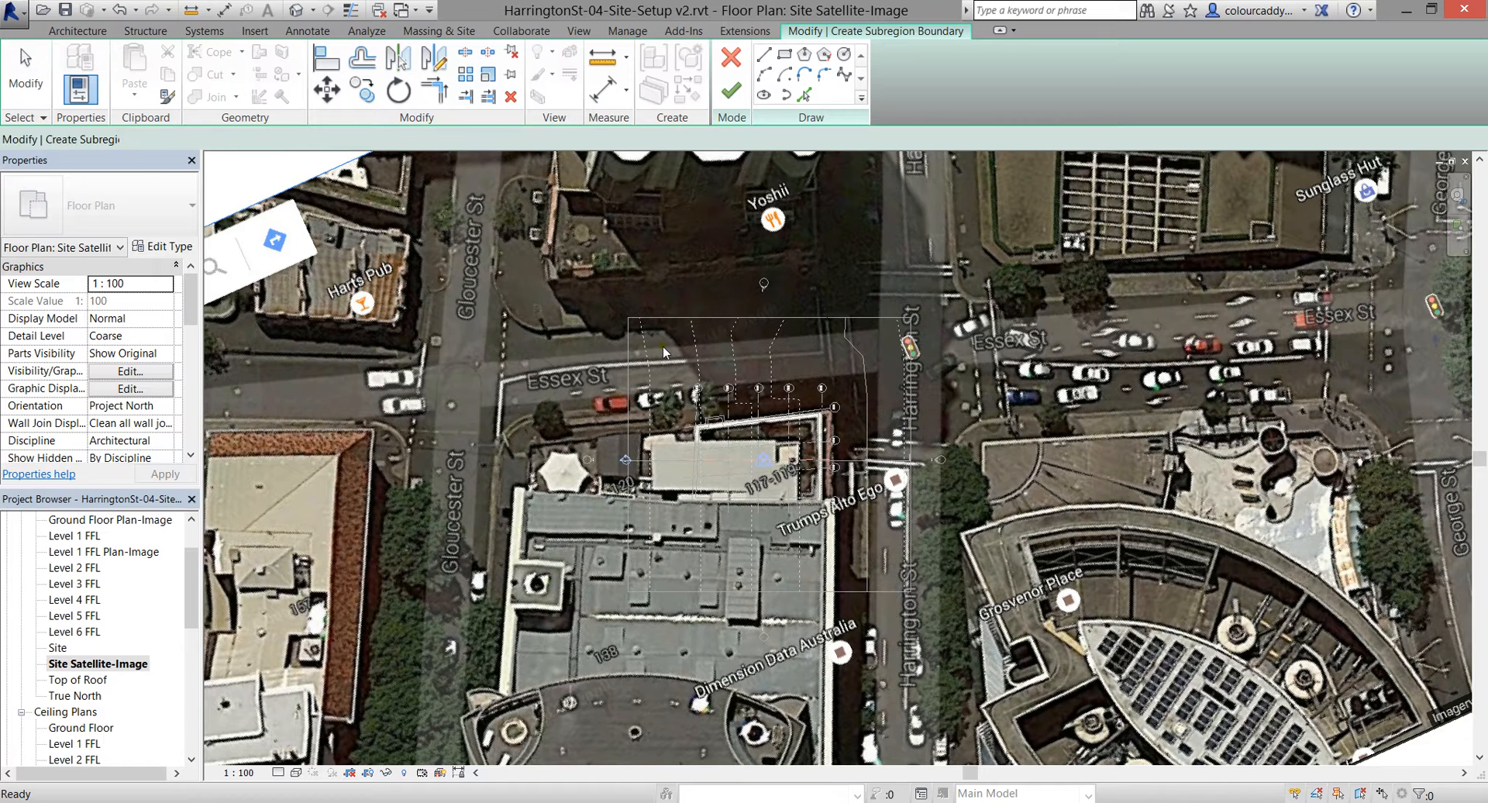
pyautogui.scroll(3, 695, 308)
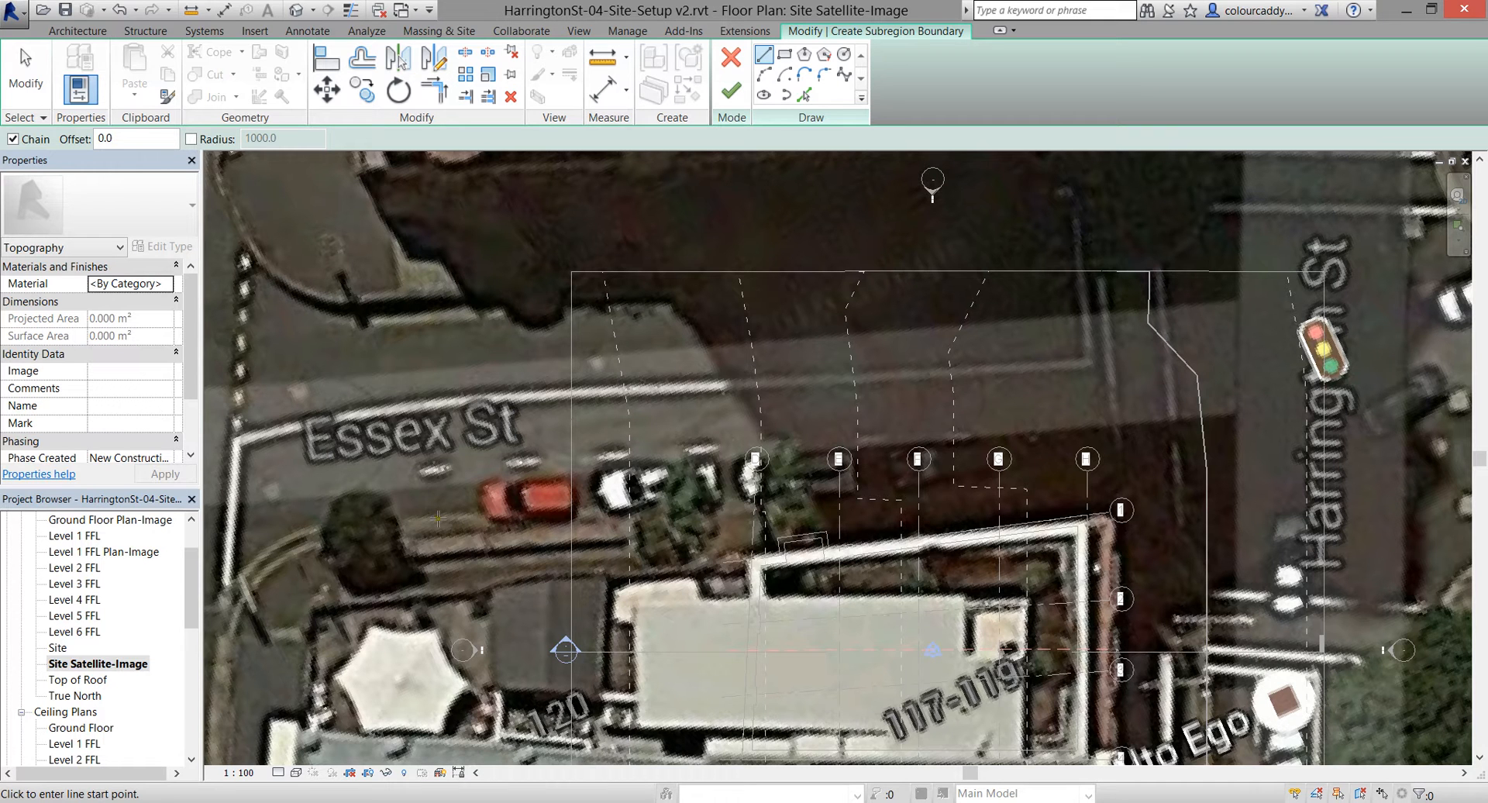
pyautogui.click(438, 517)
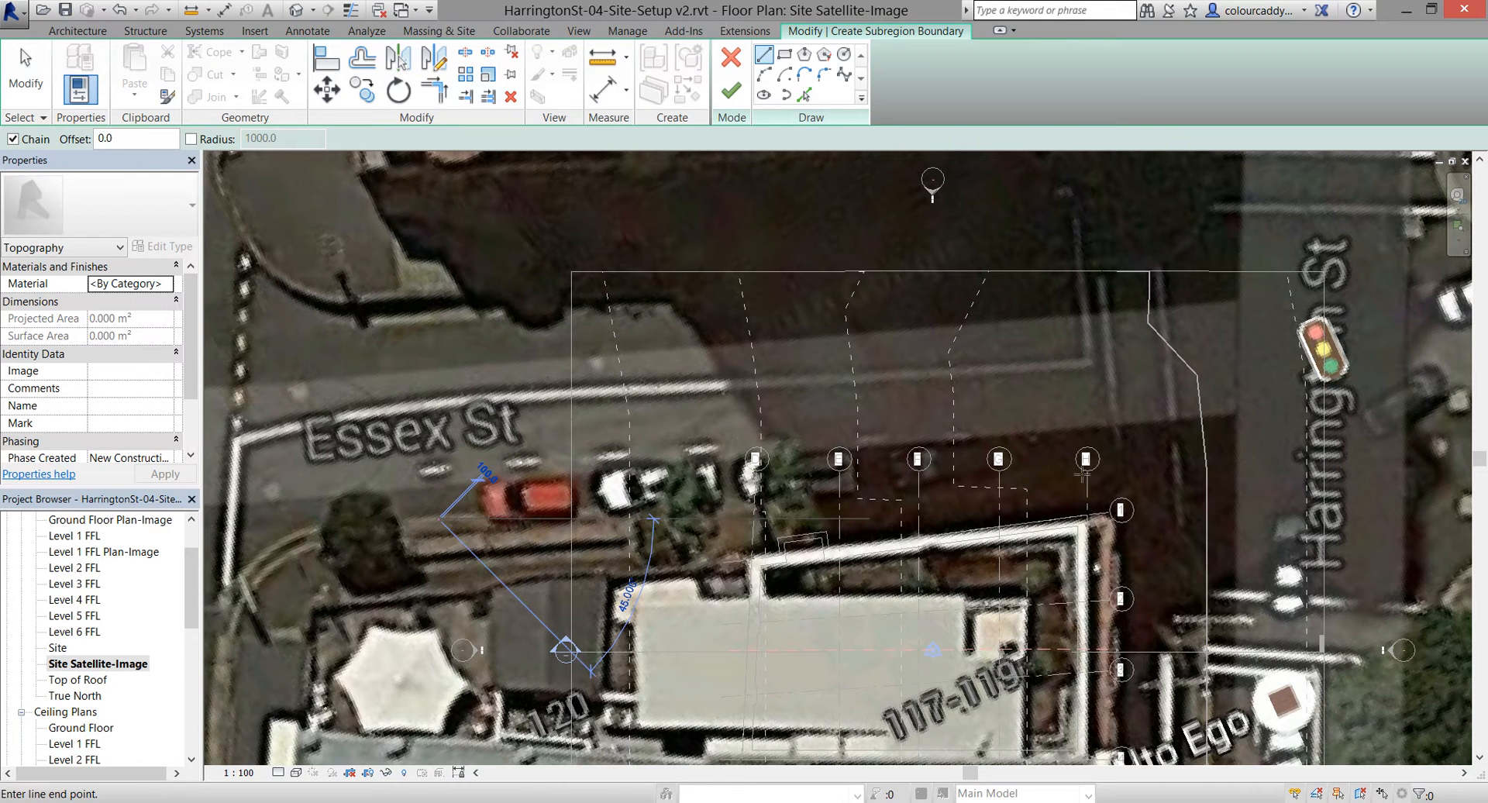
pyautogui.moveTo(1125, 477); pyautogui.dragTo(1012, 422, button='middle')
pyautogui.scroll(5, 1011, 418)
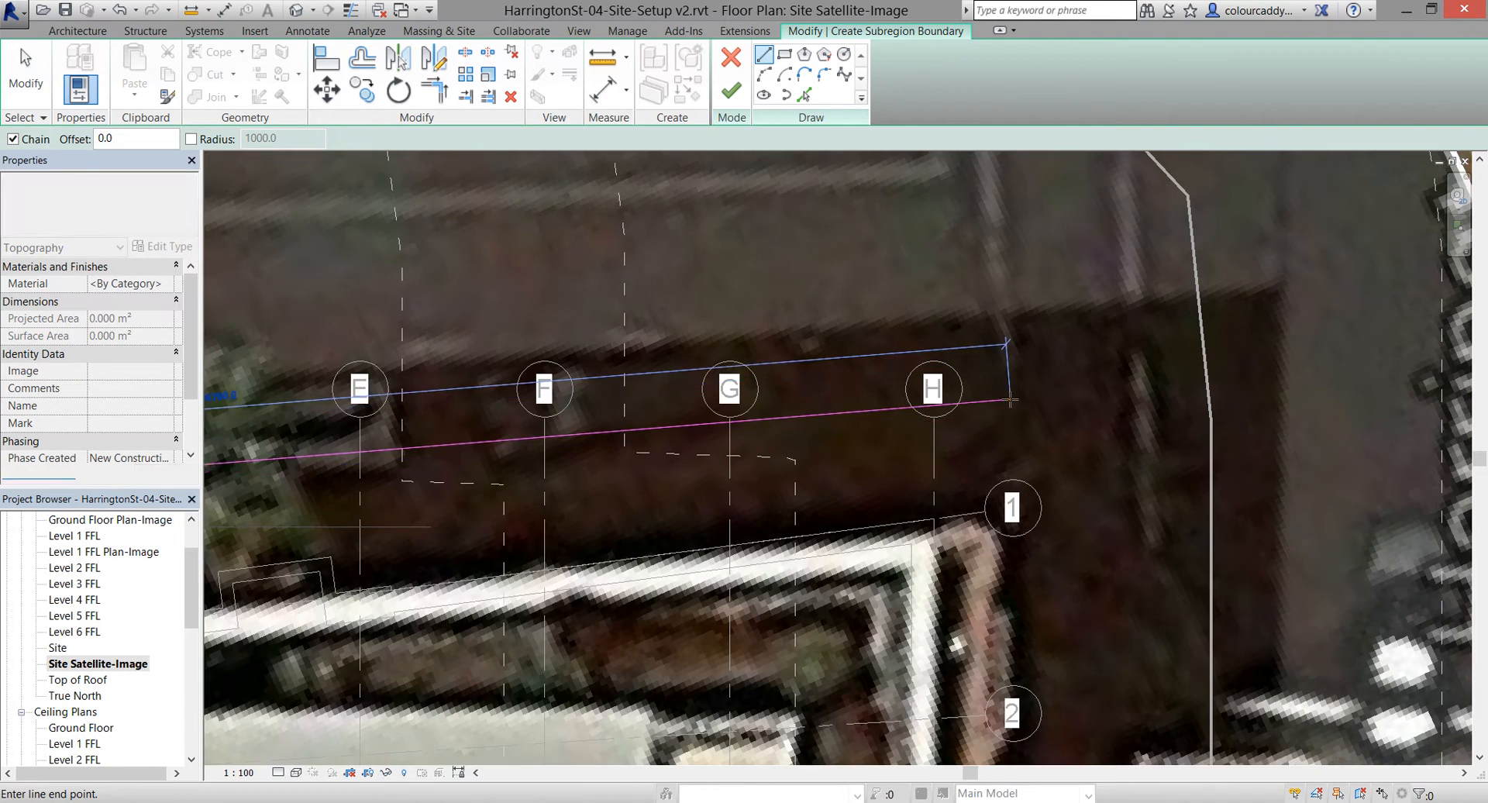
pyautogui.scroll(-1, 1009, 401)
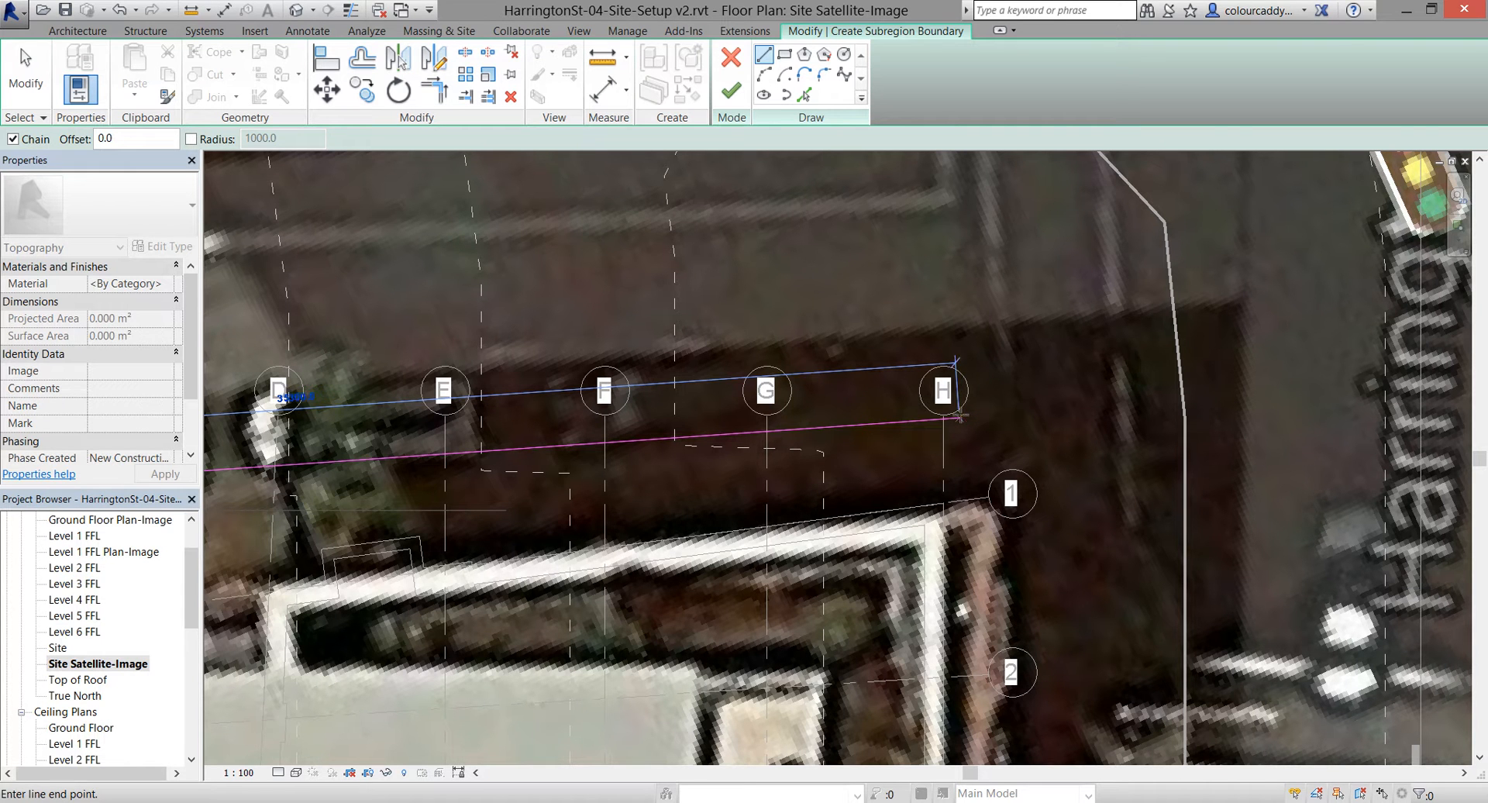
pyautogui.click(959, 416)
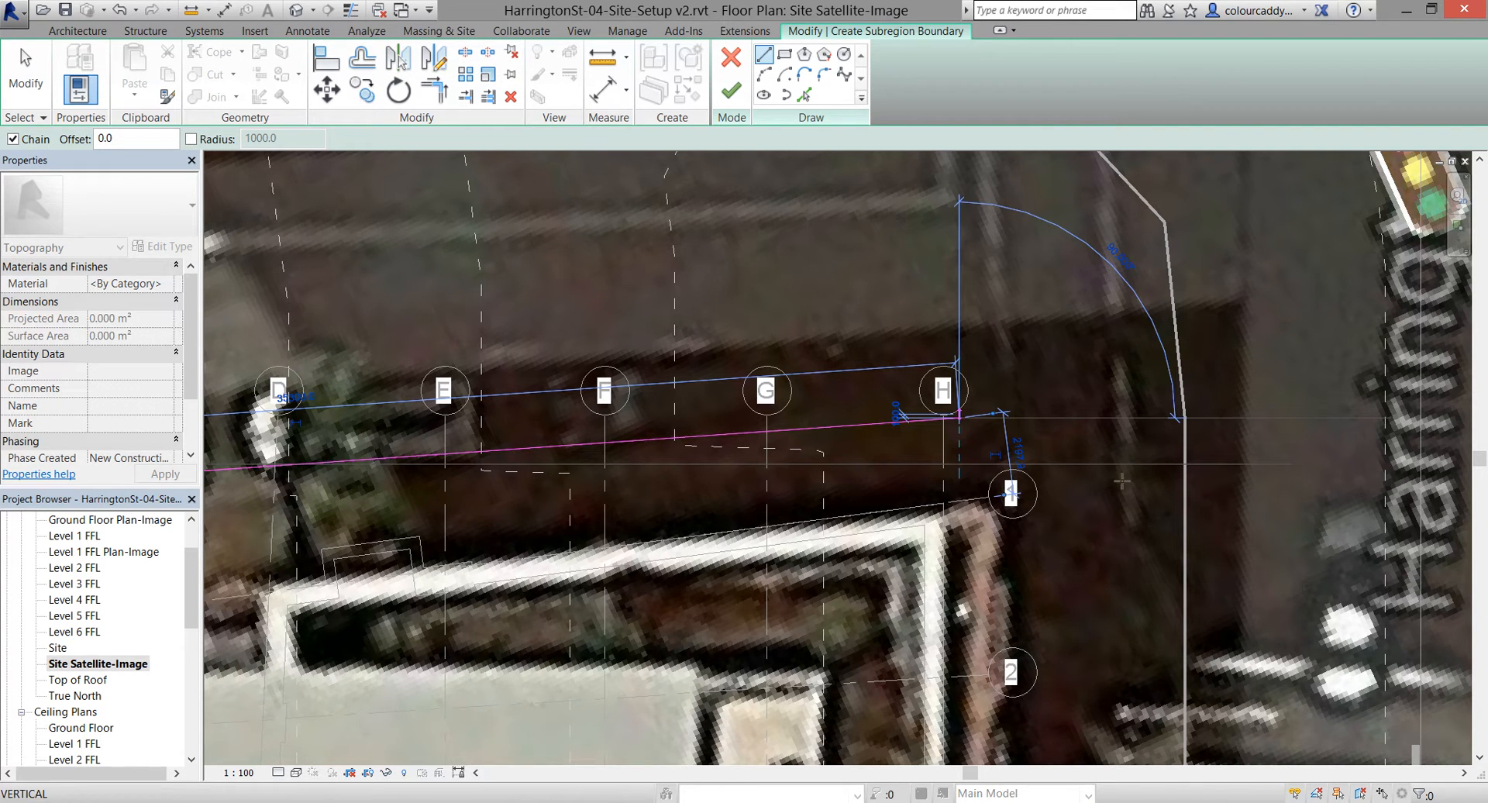
# Continue the subregion boundary diagonally across the building's street corner and down Harrington St's western edge beyond the toposurface's lower boundary
pyautogui.scroll(-2, 1043, 389)
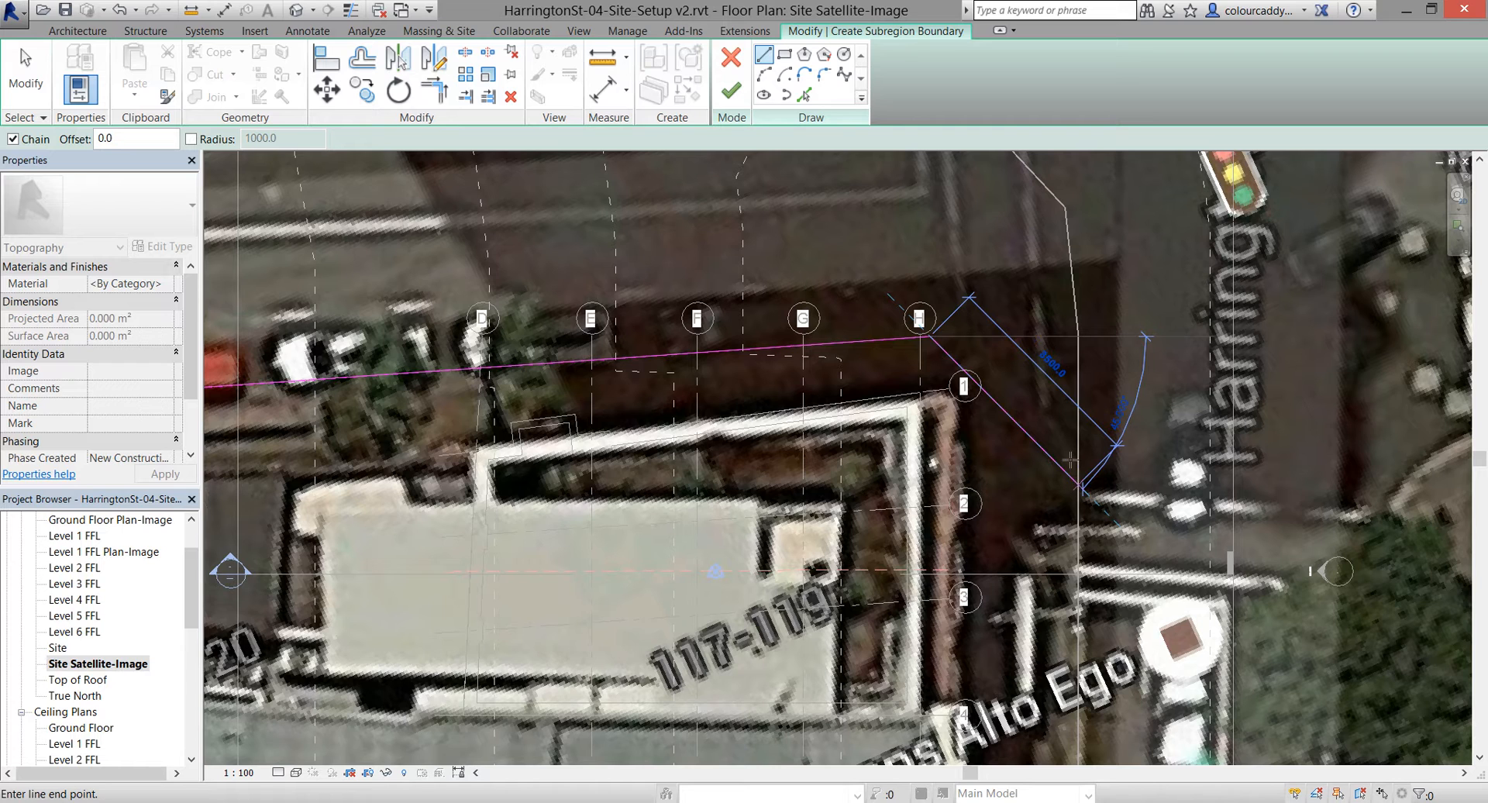
pyautogui.scroll(-2, 1070, 460)
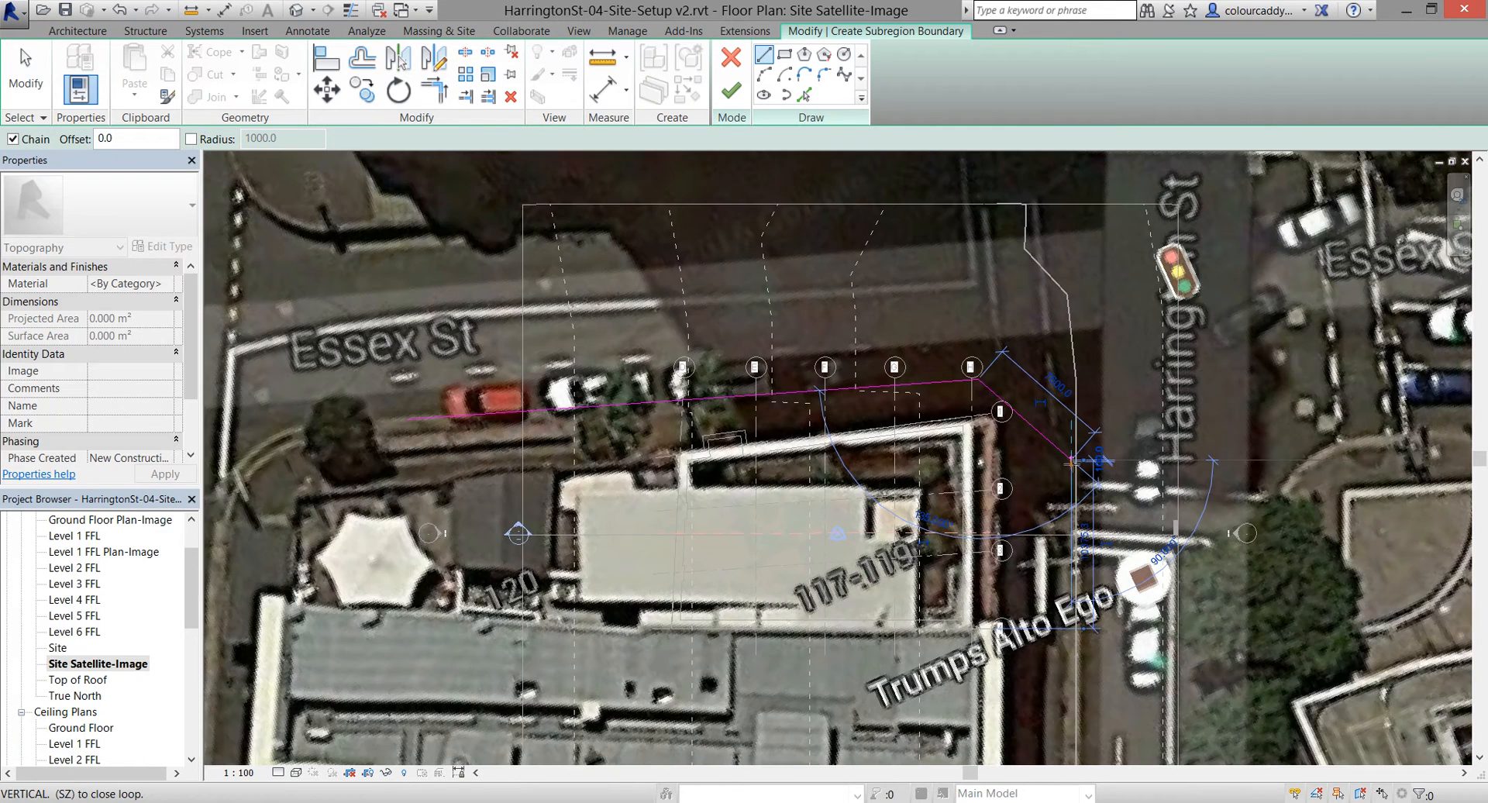
pyautogui.scroll(-1, 1065, 487)
pyautogui.moveTo(1076, 498); pyautogui.dragTo(1037, 358, button='middle')
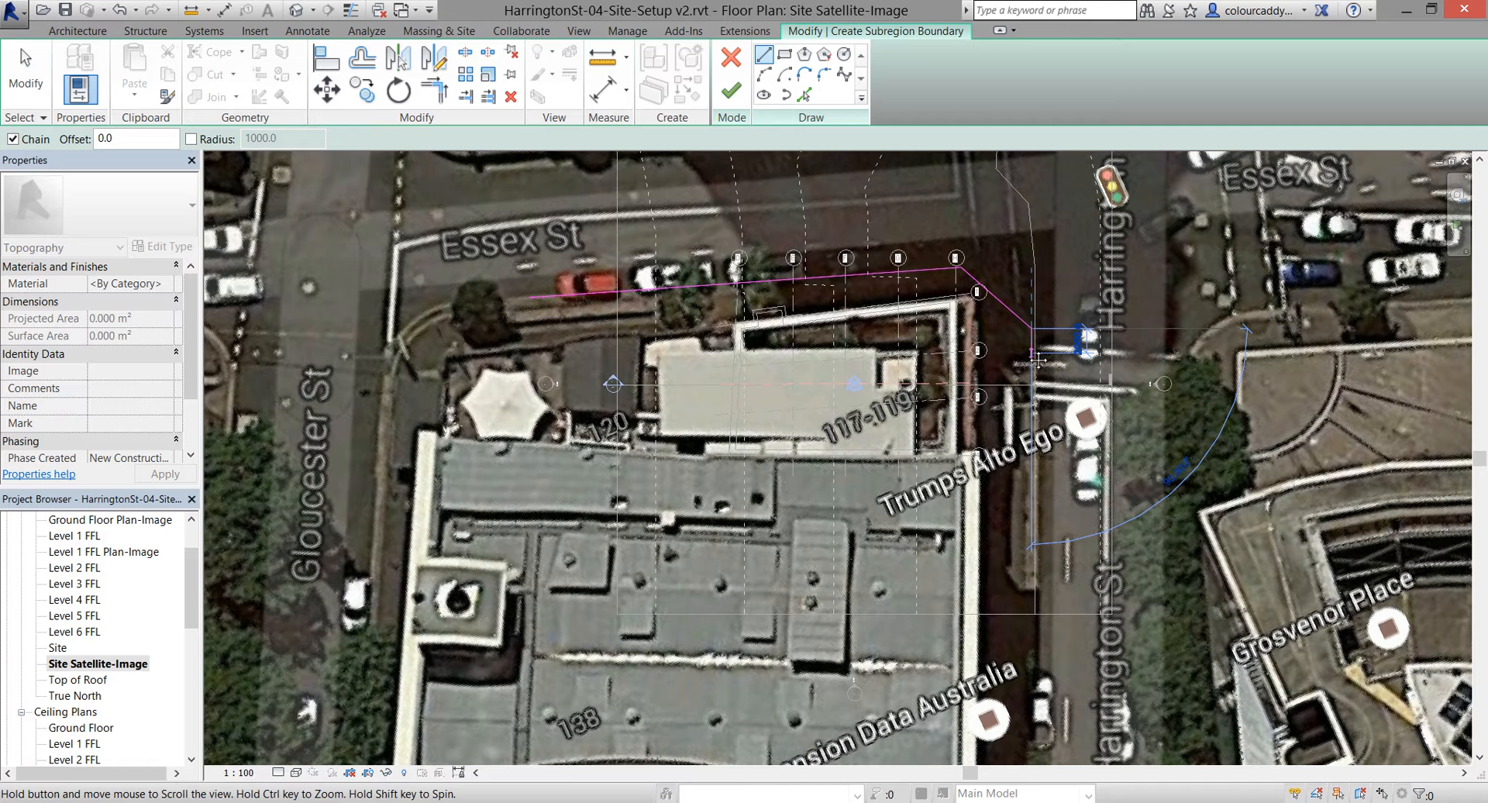
pyautogui.click(1031, 634)
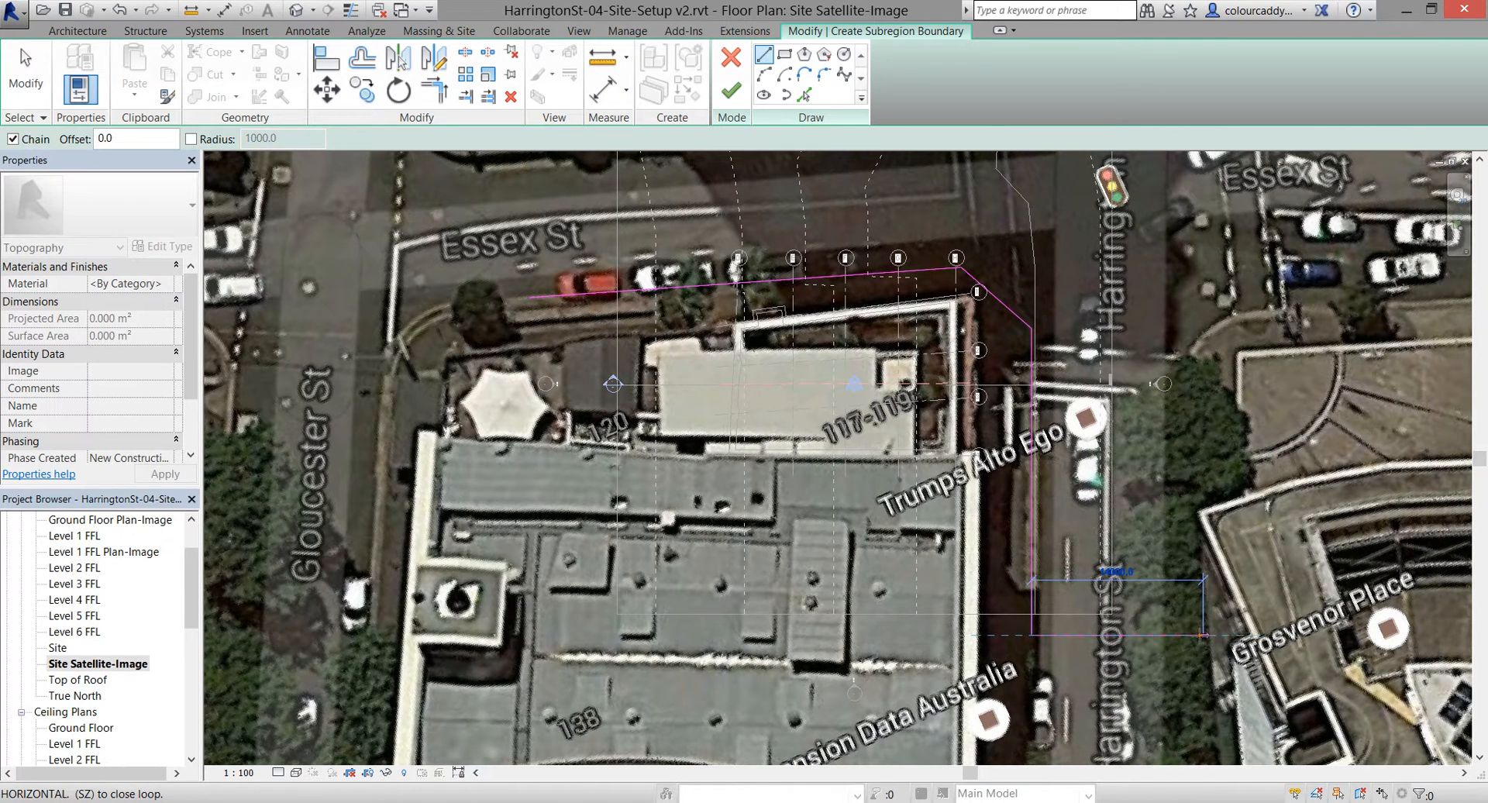
# Trace the boundary across Harrington St, up its eastern edge, around the corner and straight across Essex St's eastern arm
pyautogui.click(1192, 634)
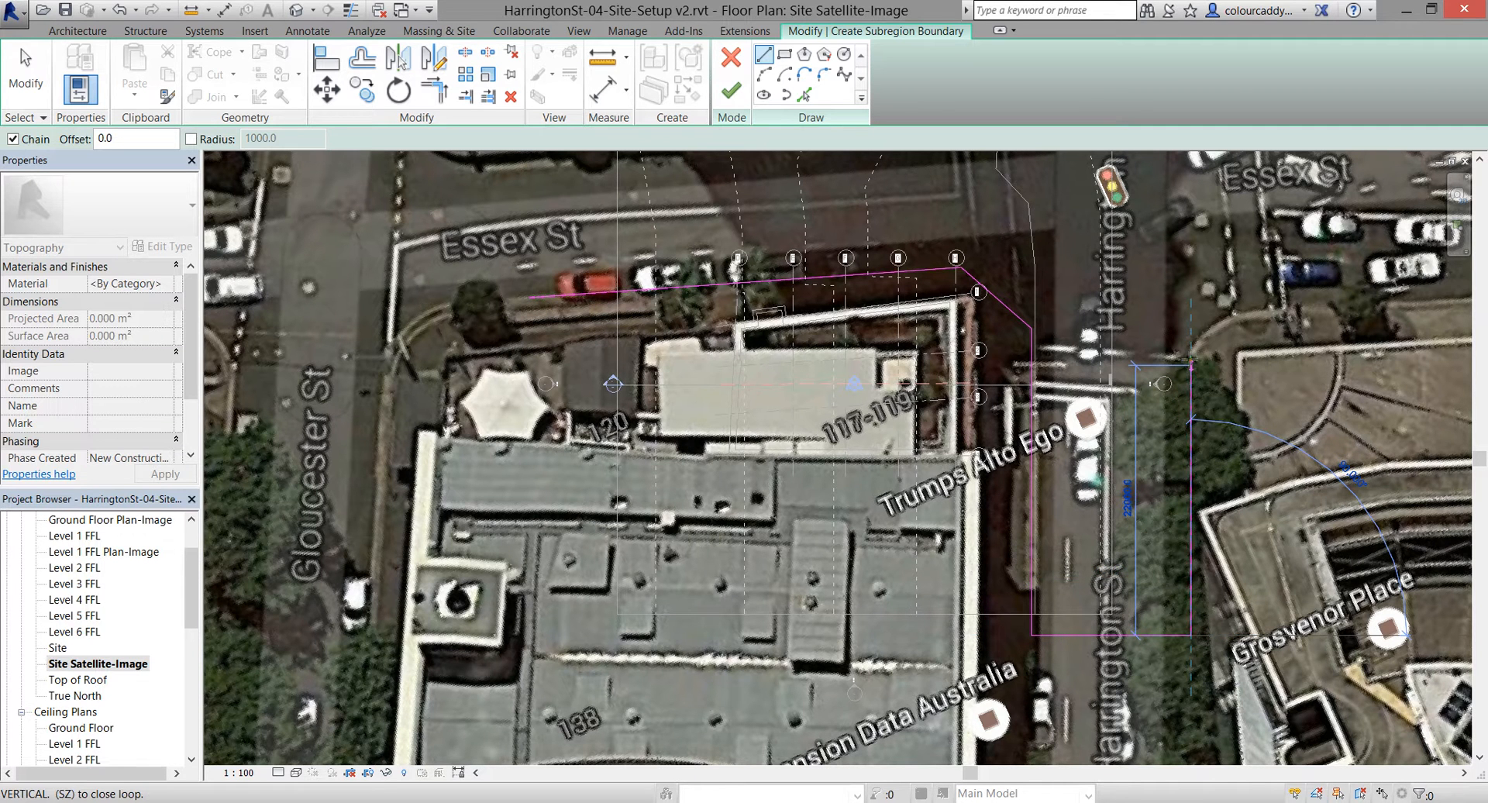
pyautogui.click(1191, 362)
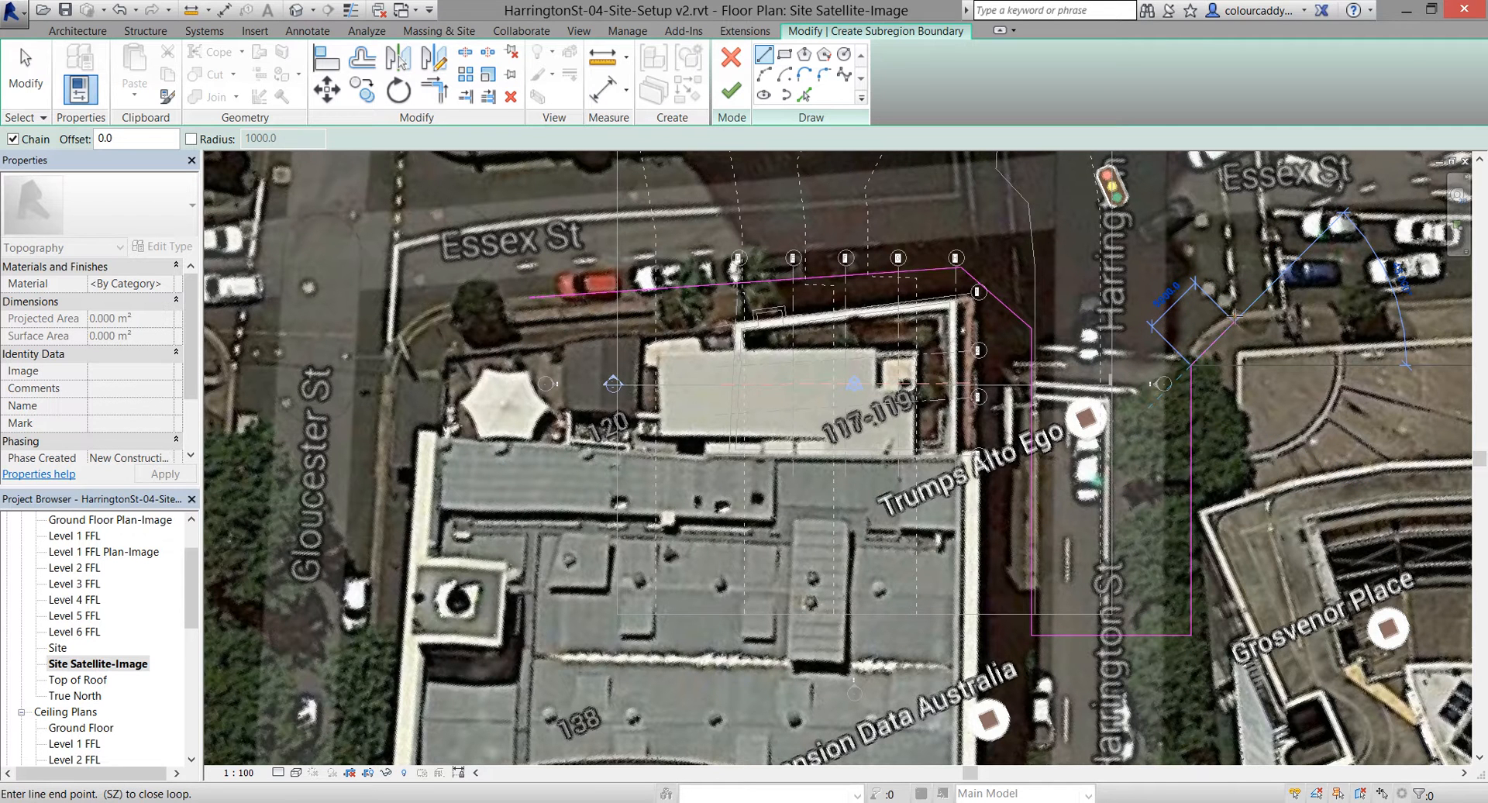
pyautogui.click(1235, 318)
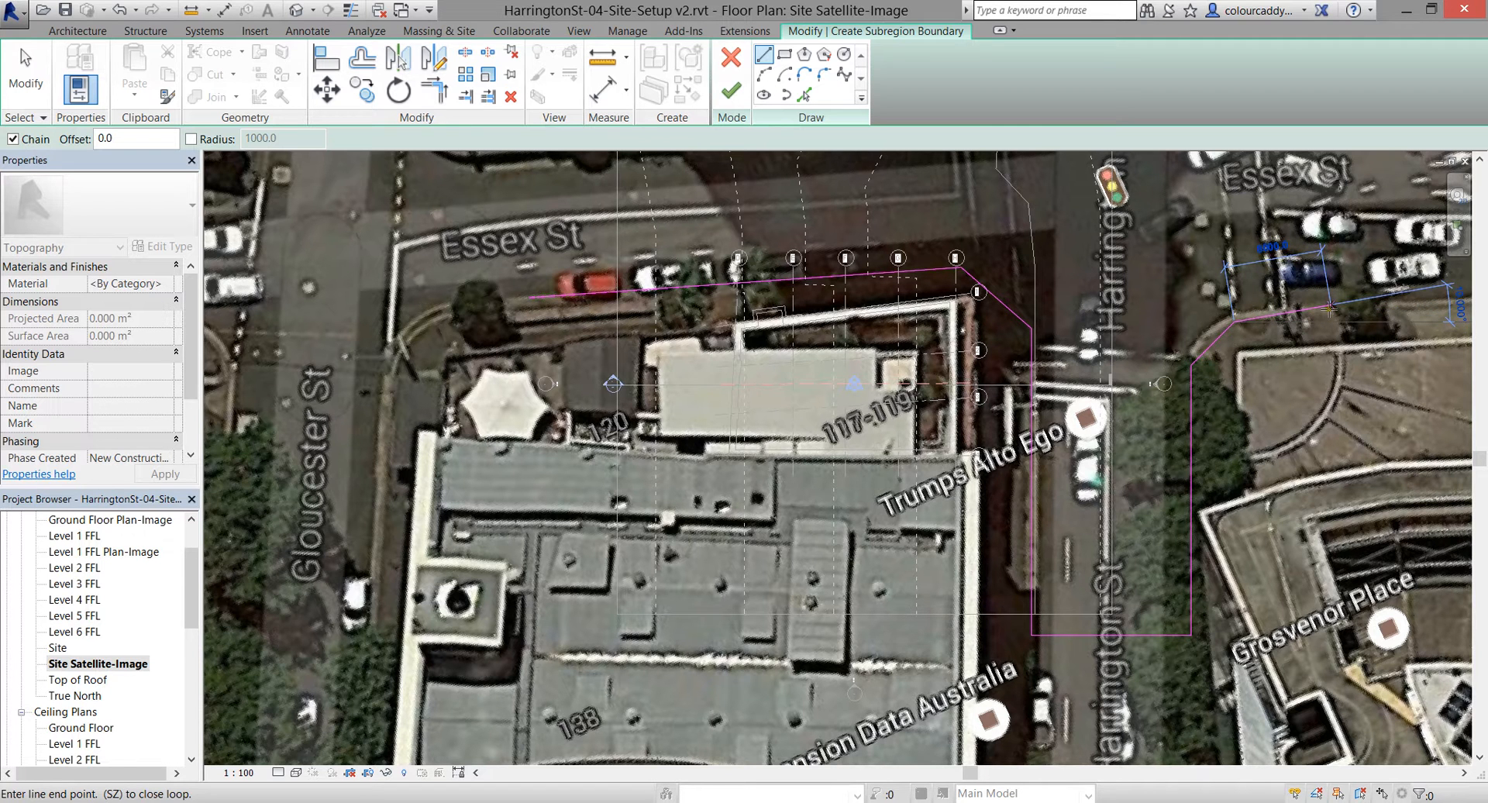
pyautogui.moveTo(1329, 309); pyautogui.dragTo(1237, 471, button='middle')
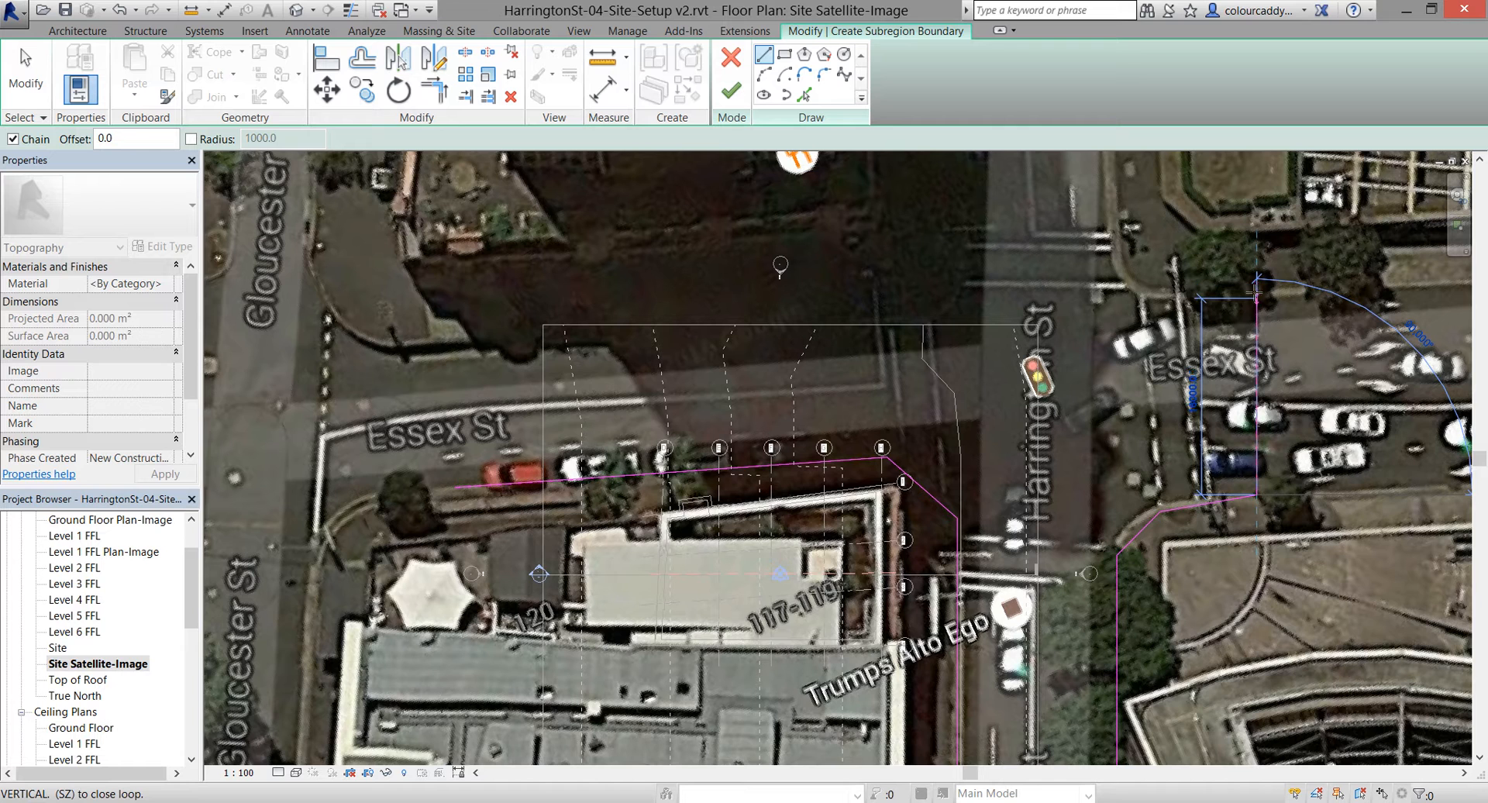
pyautogui.scroll(2, 1255, 293)
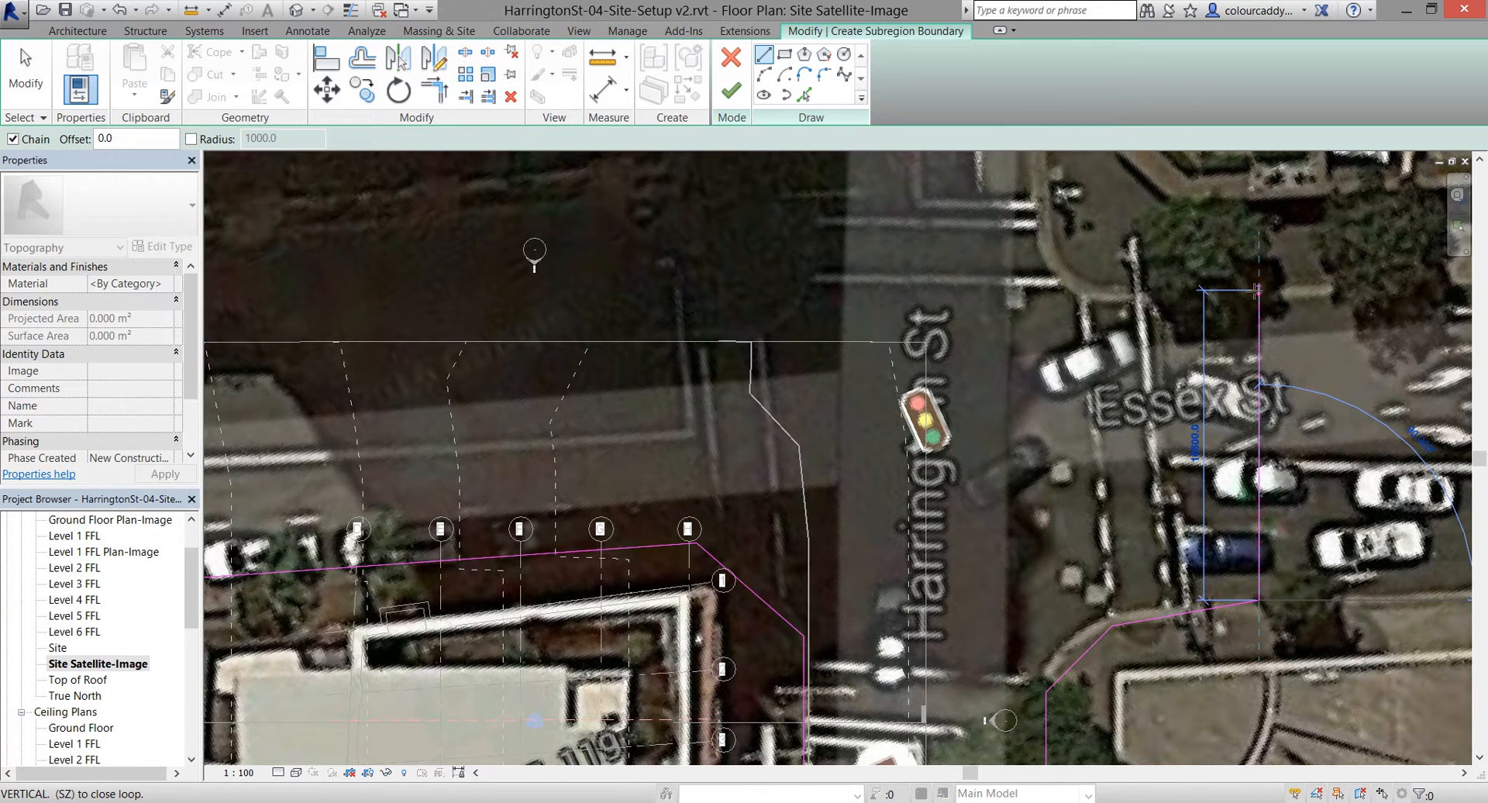
pyautogui.click(1259, 292)
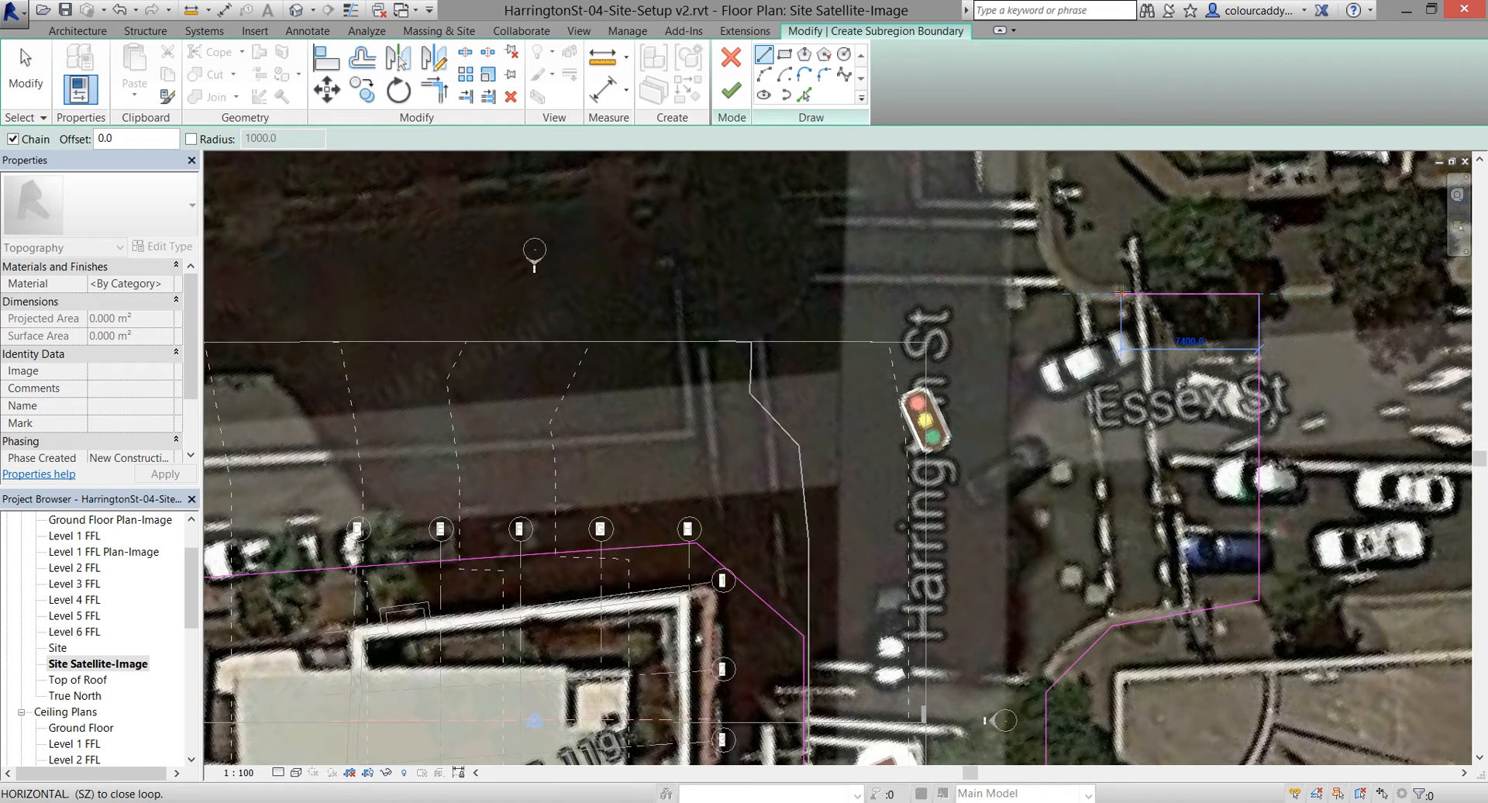
# Run the boundary back along Essex St's northern kerb and cut diagonally across the corner onto Harrington St's eastern kerb
pyautogui.scroll(3, 1122, 293)
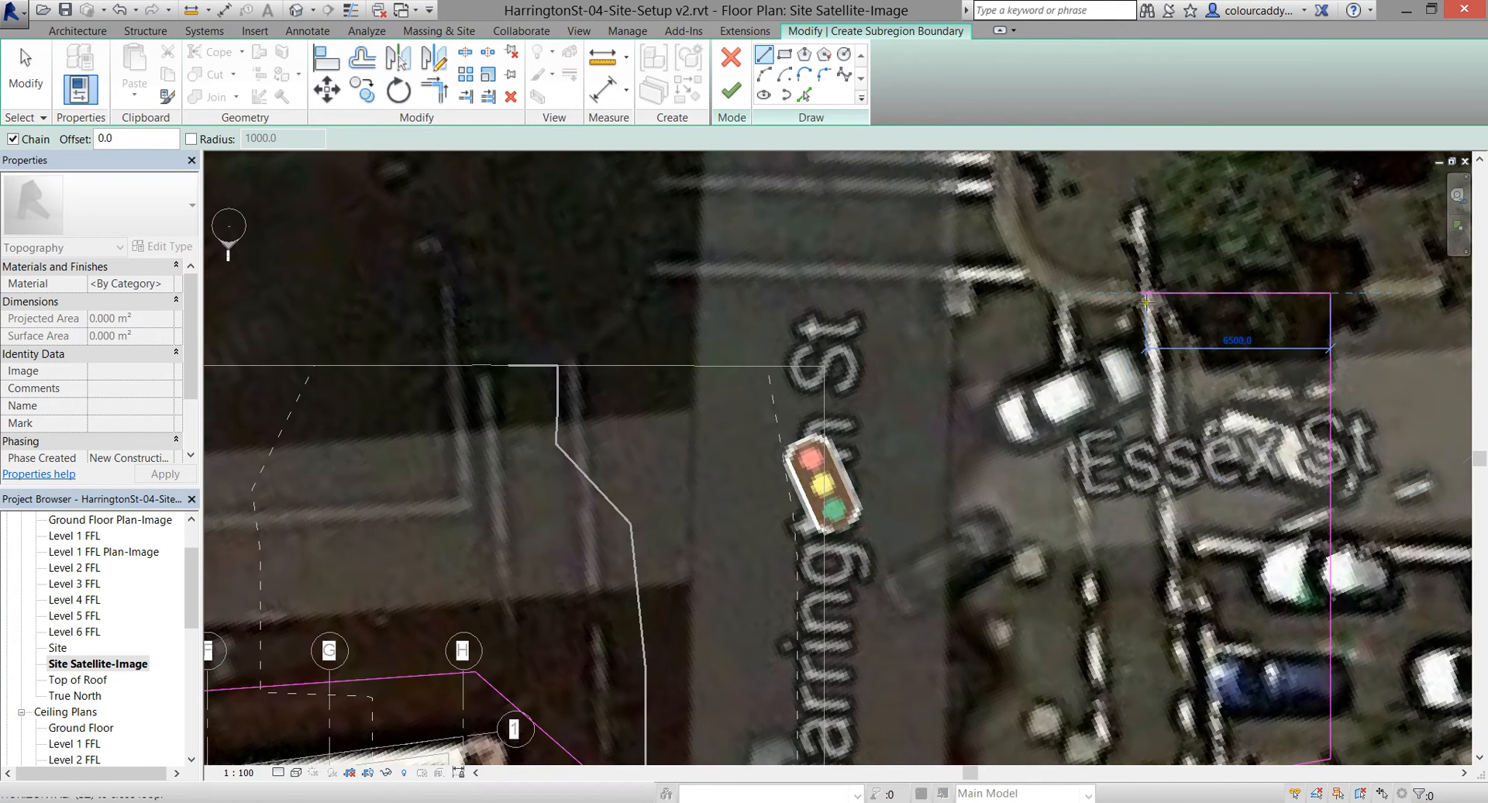
pyautogui.scroll(4, 1139, 304)
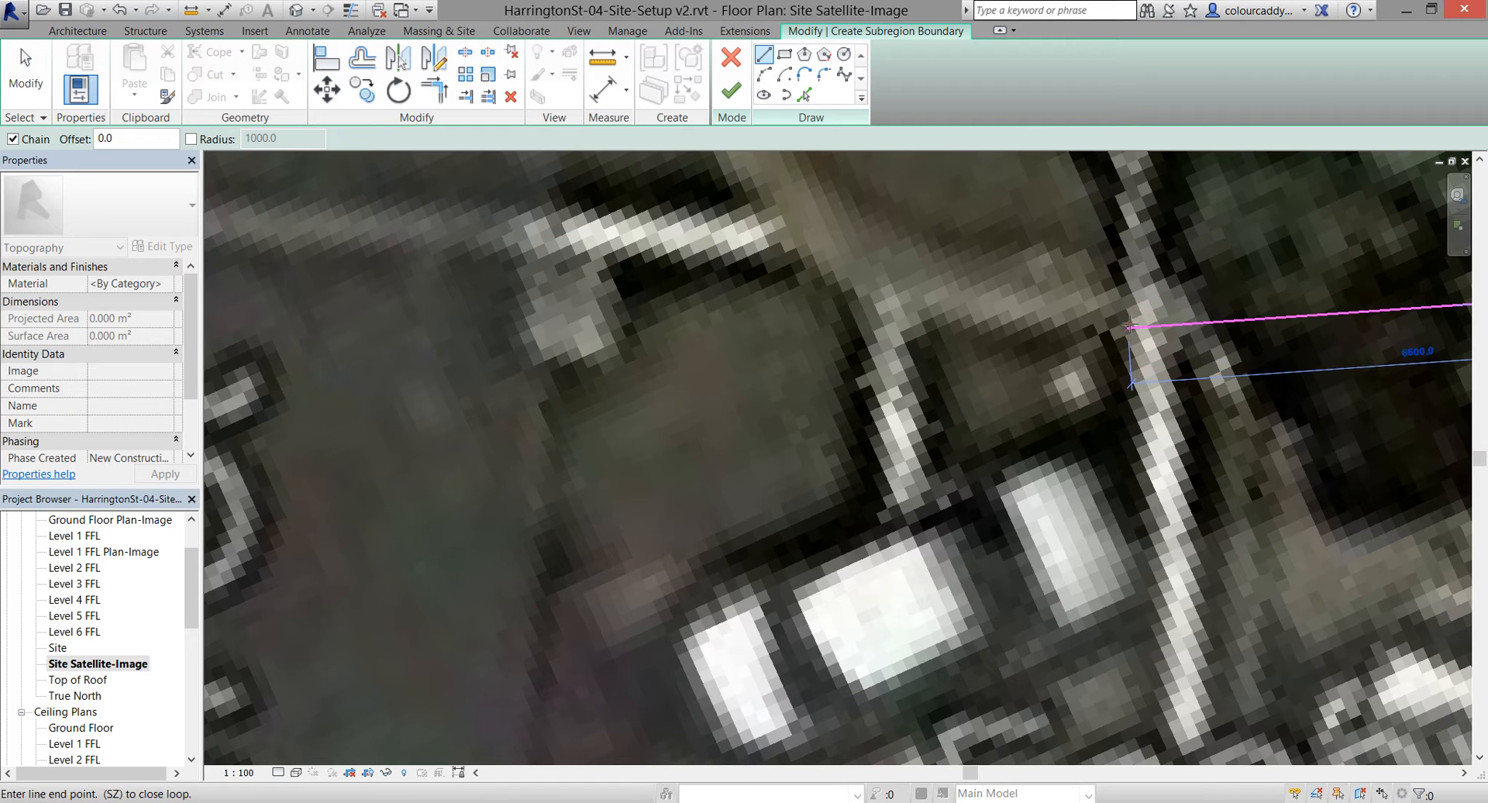
pyautogui.scroll(-2, 769, 194)
pyautogui.moveTo(769, 194); pyautogui.dragTo(898, 436, button='middle')
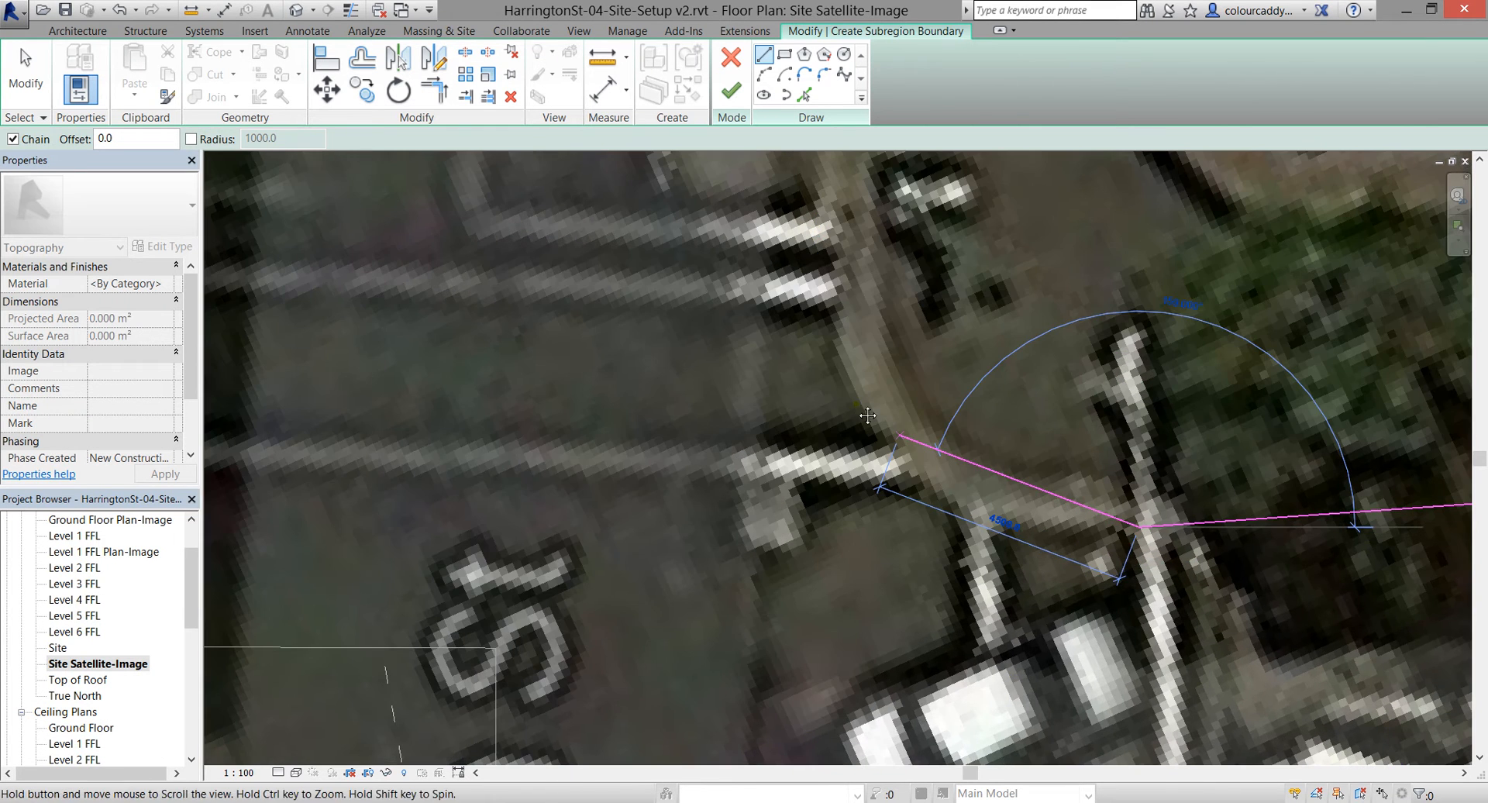
pyautogui.click(861, 313)
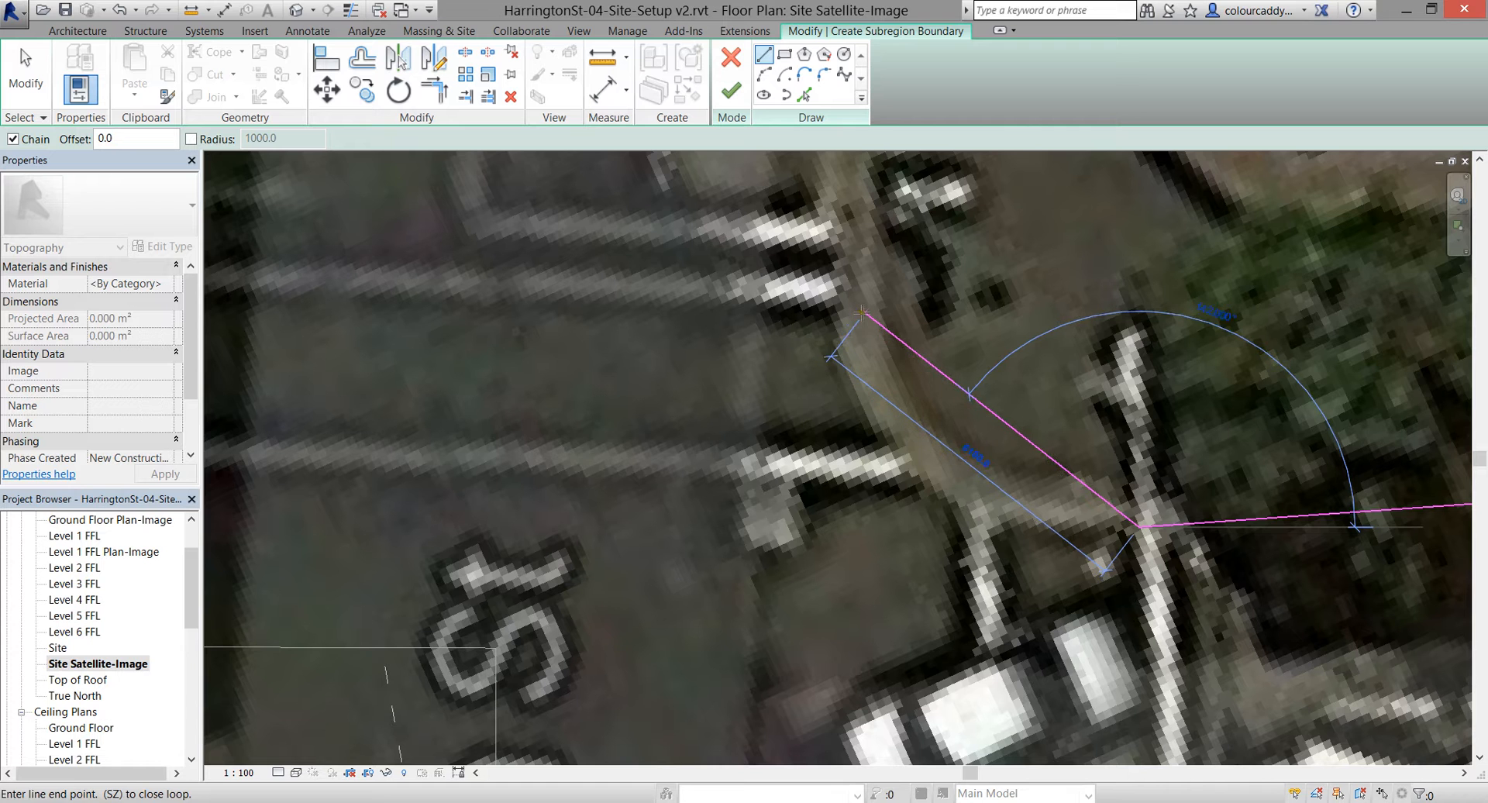
# Outline Harrington St's northern arm by tracing up its eastern kerb, across the street and back down its western side
pyautogui.scroll(-3, 857, 309)
pyautogui.moveTo(855, 308); pyautogui.dragTo(866, 452, button='middle')
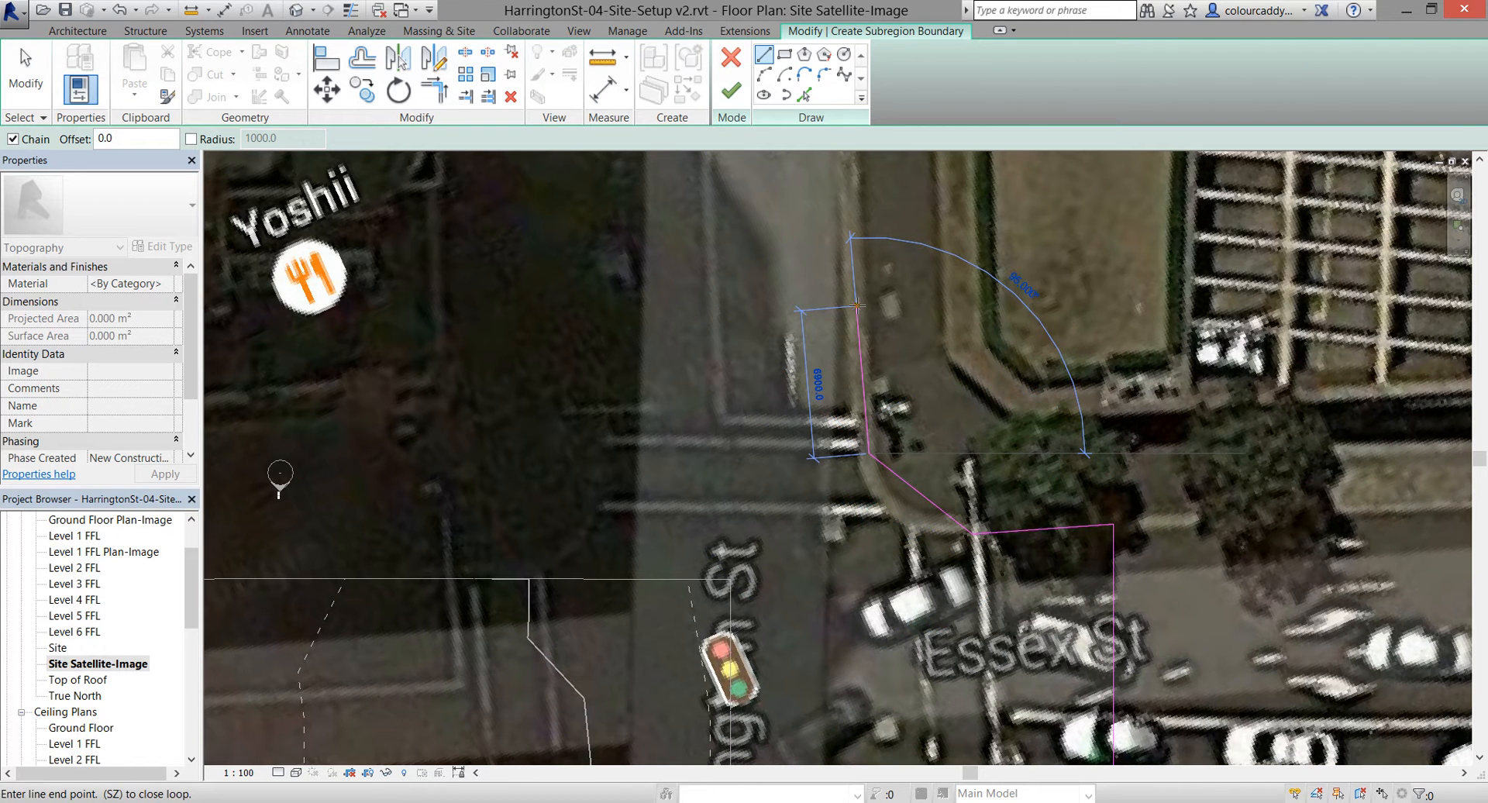
pyautogui.scroll(-2, 679, 312)
pyautogui.moveTo(485, 334); pyautogui.dragTo(803, 339, button='middle')
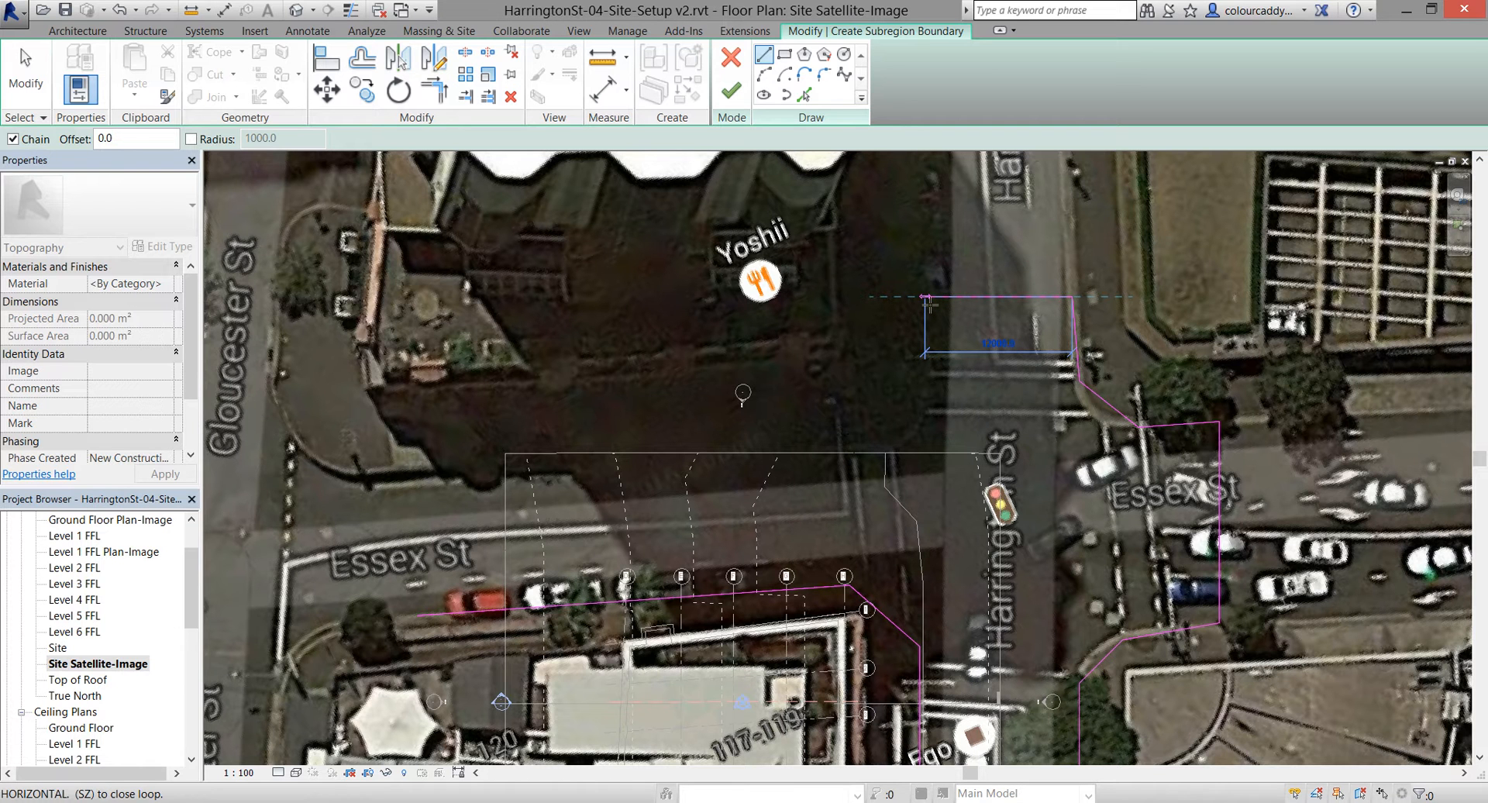
pyautogui.click(925, 298)
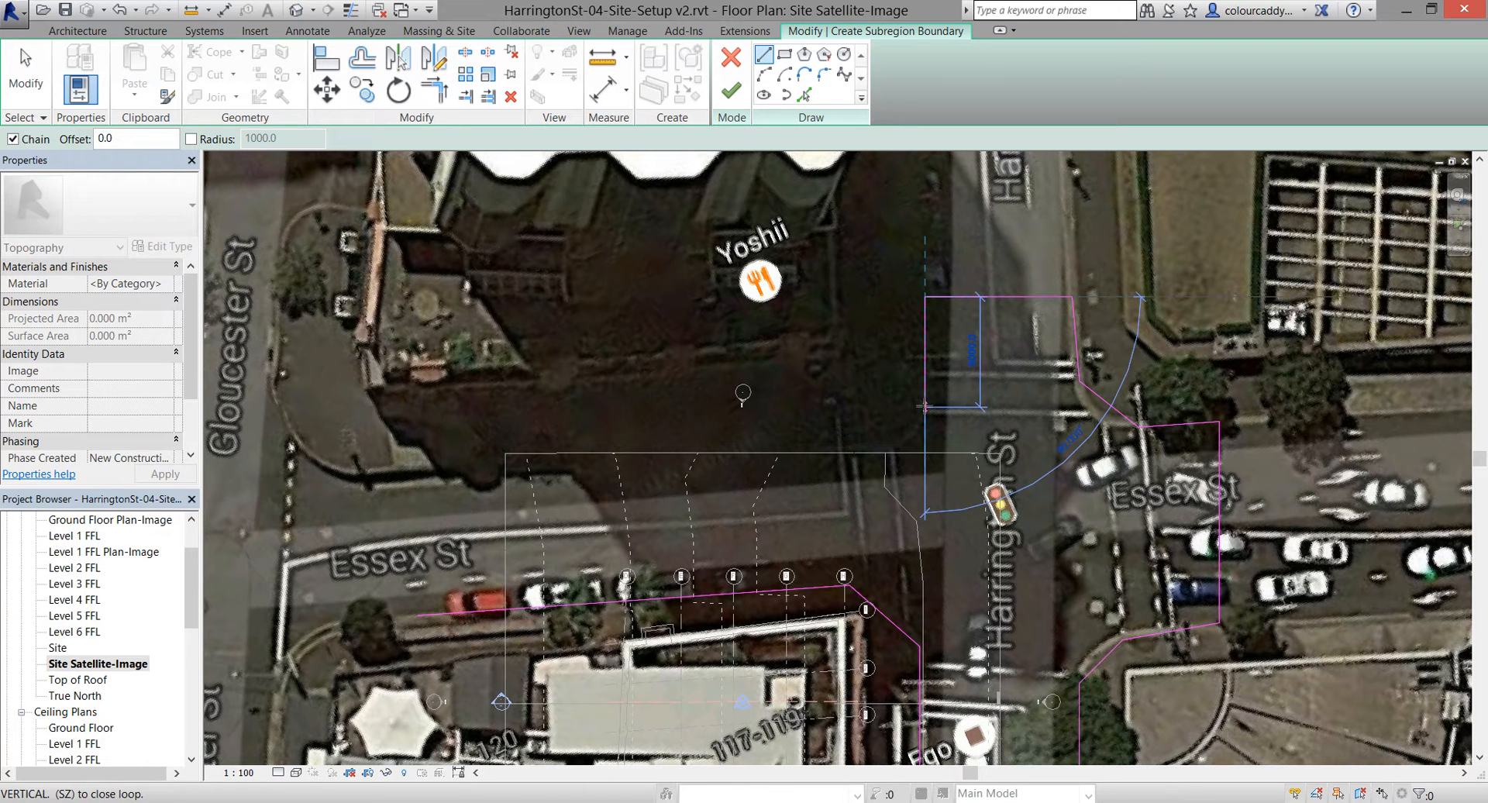
pyautogui.click(924, 406)
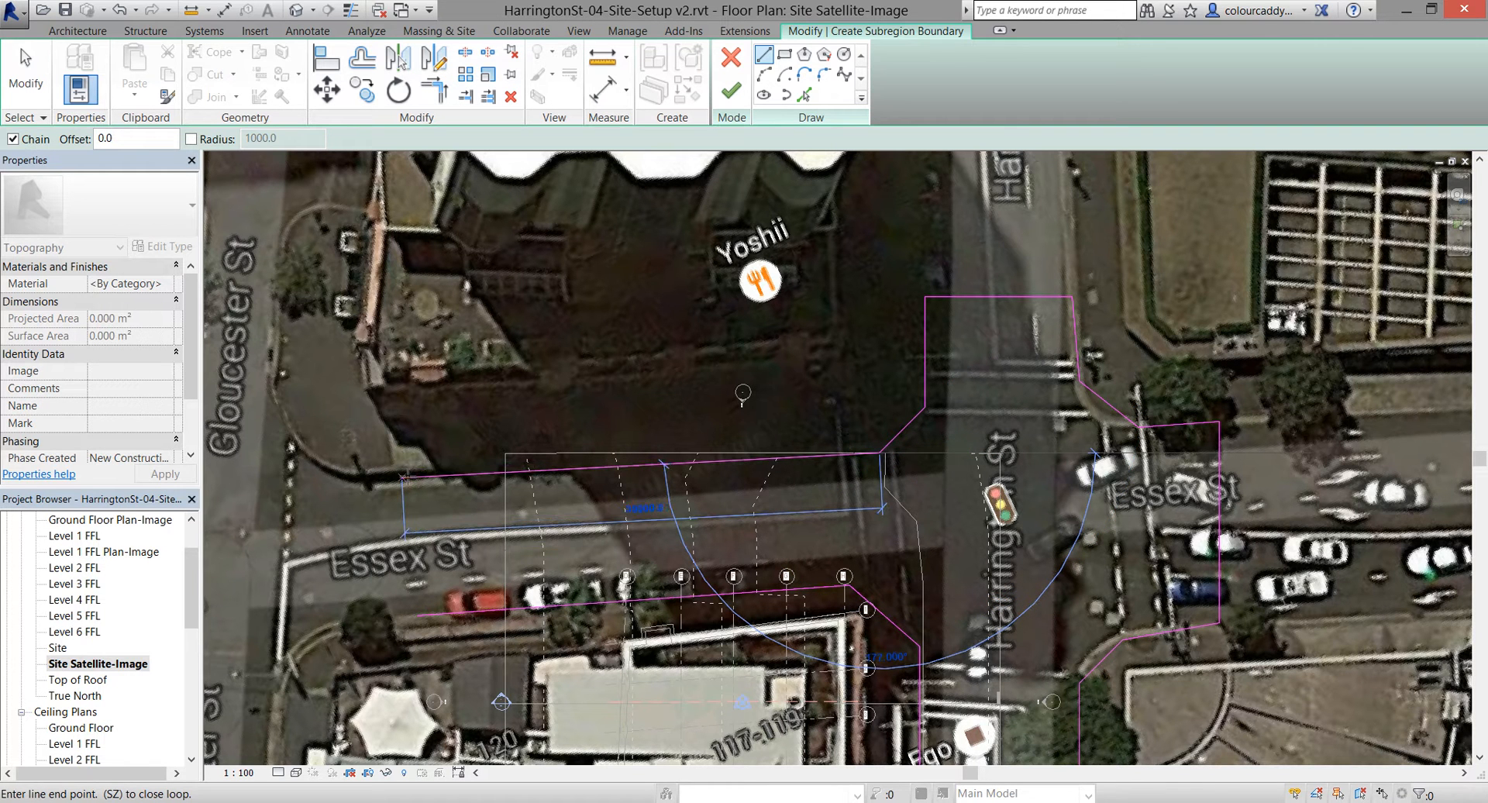
# Trace Essex St's northern edge westward, close the boundary loop near the red car and finish the subregion
pyautogui.click(405, 479)
pyautogui.click(417, 615)
pyautogui.rightClick(551, 341)
pyautogui.click(572, 337)
pyautogui.rightClick(571, 334)
pyautogui.click(592, 342)
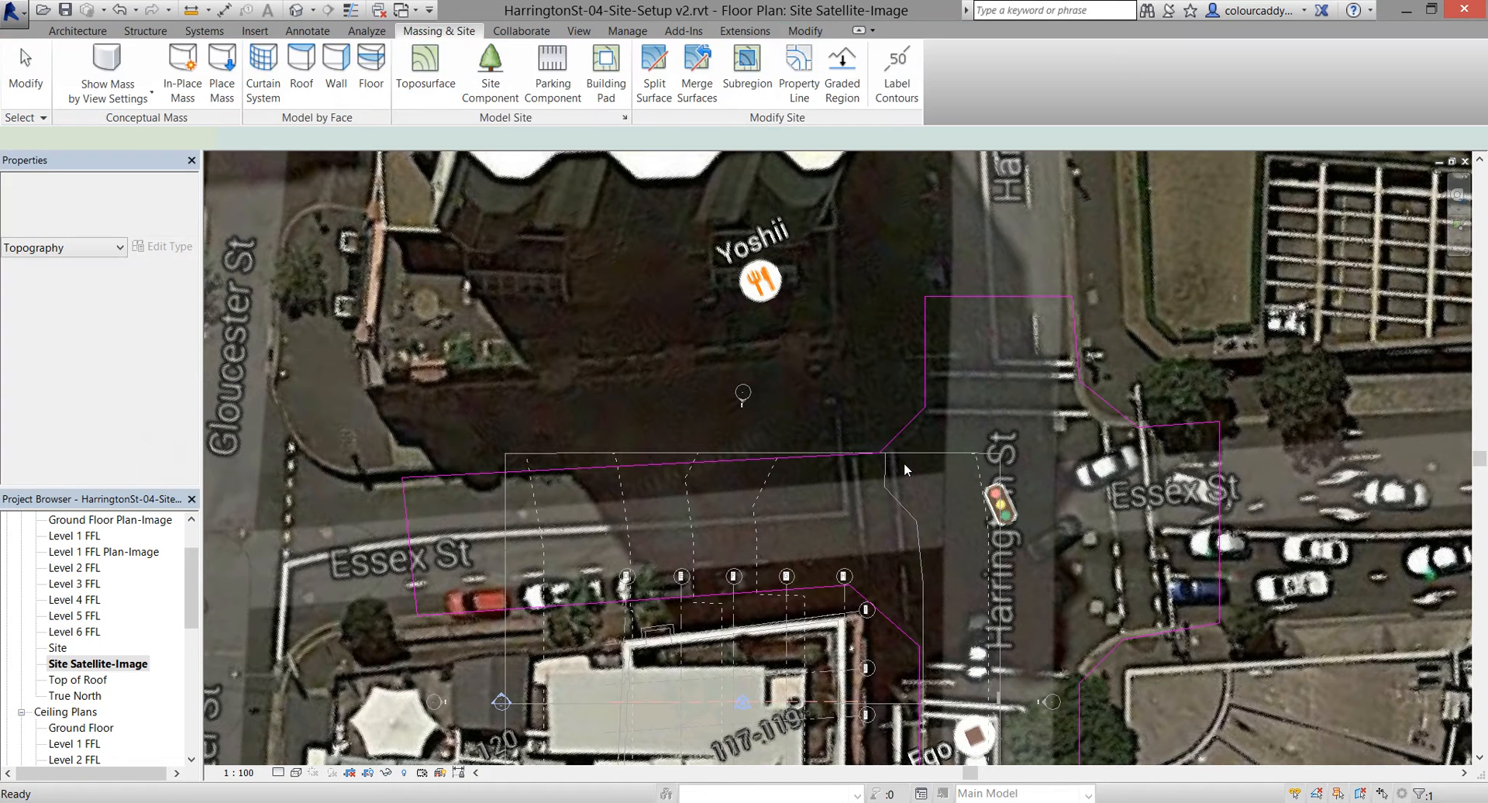
# Open the {3D} view and examine the new street subregion and the main toposurface, selecting each in turn
pyautogui.click(975, 469)
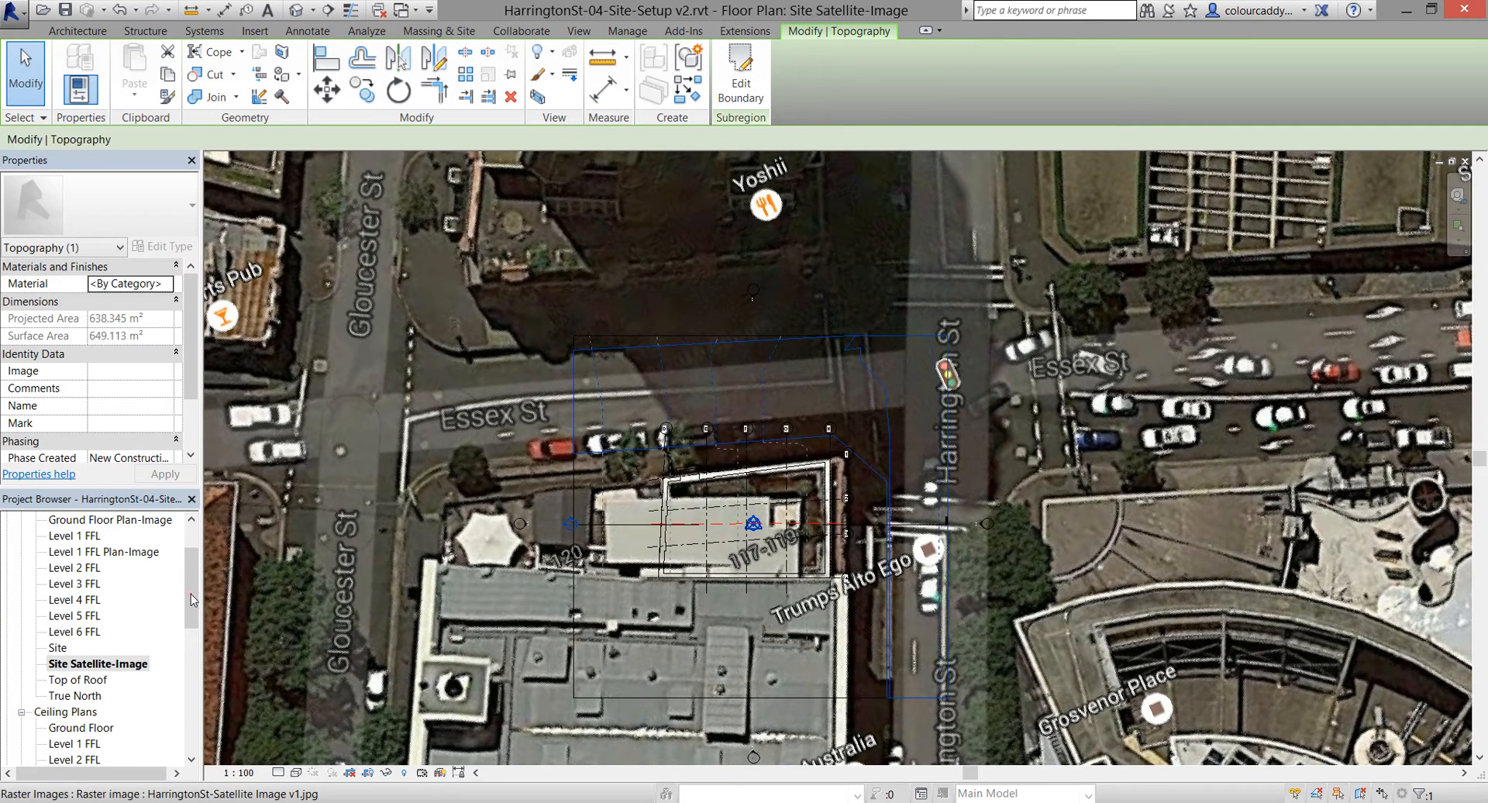
pyautogui.moveTo(194, 598); pyautogui.dragTo(183, 656)
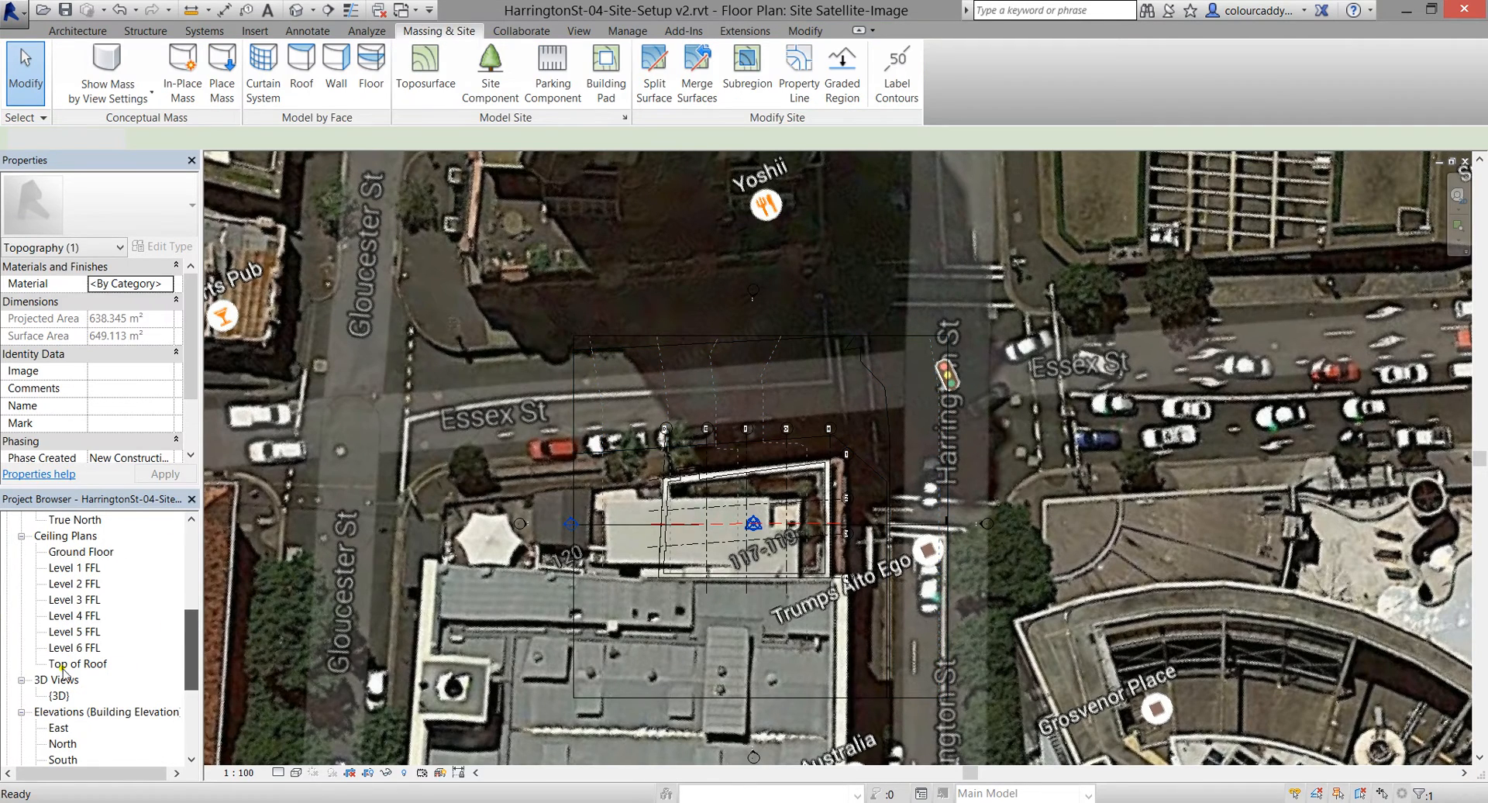
pyautogui.doubleClick(59, 695)
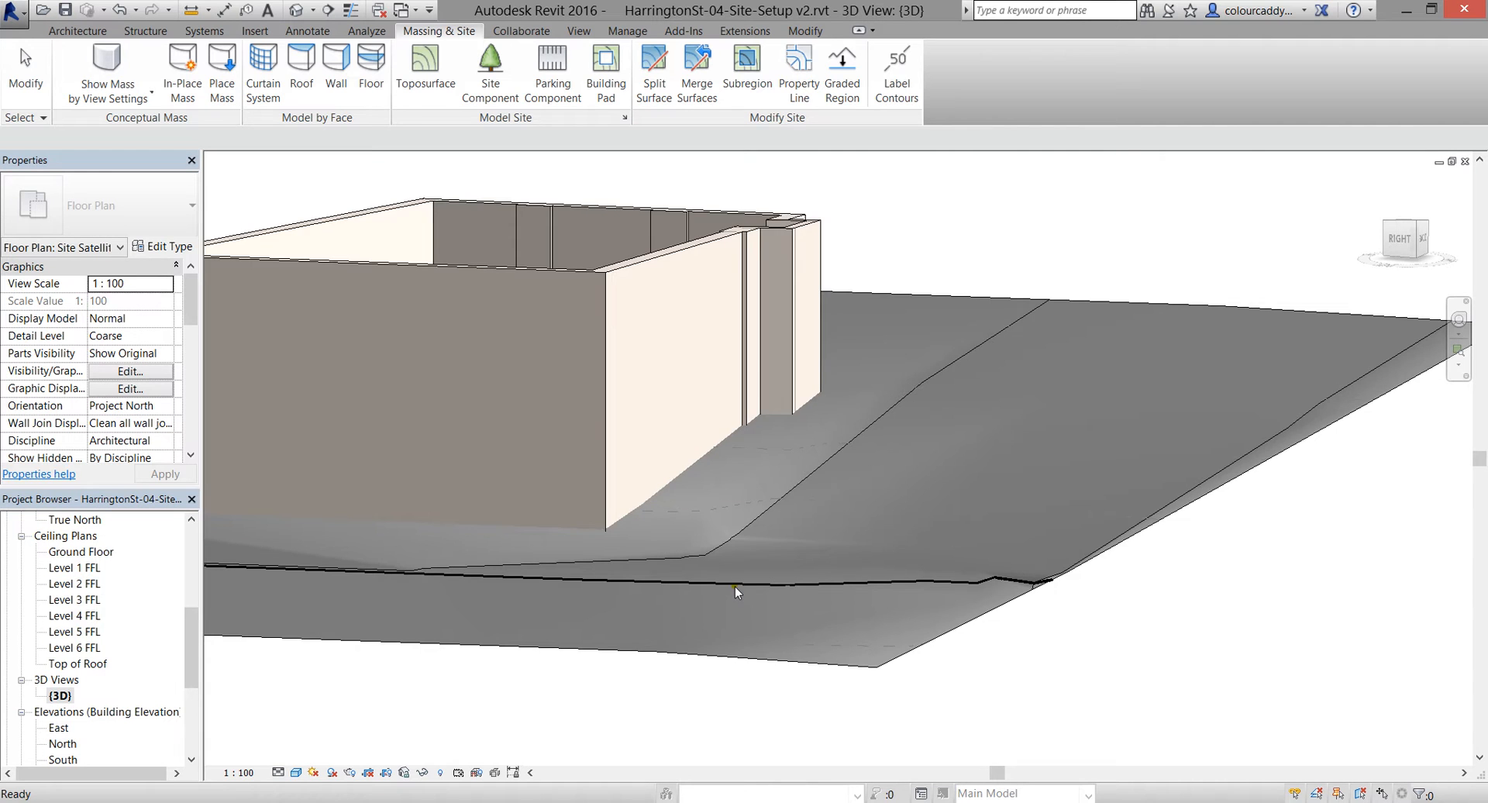
pyautogui.click(1010, 552)
pyautogui.scroll(4, 879, 655)
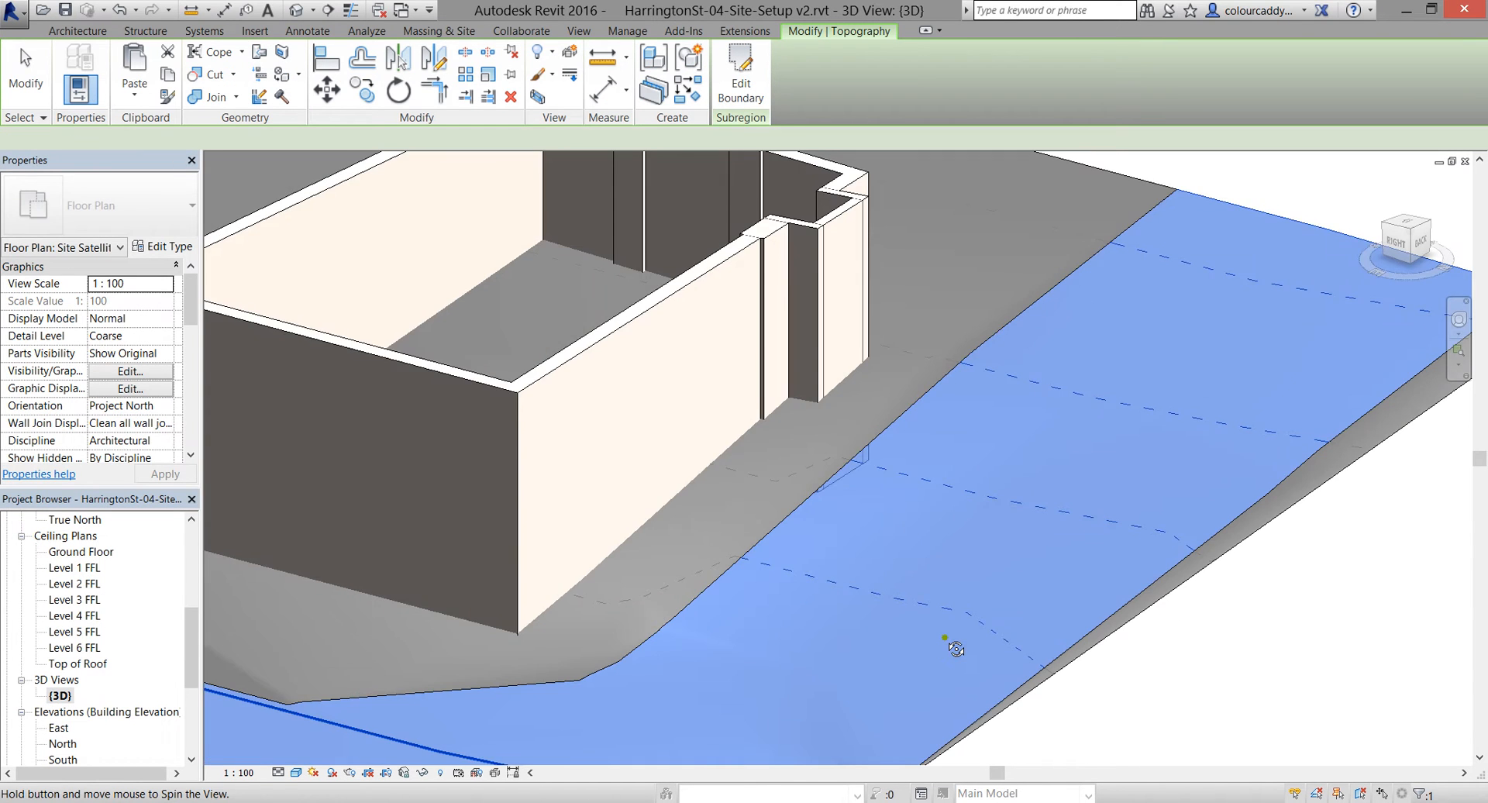
pyautogui.scroll(-3, 946, 638)
pyautogui.click(1197, 693)
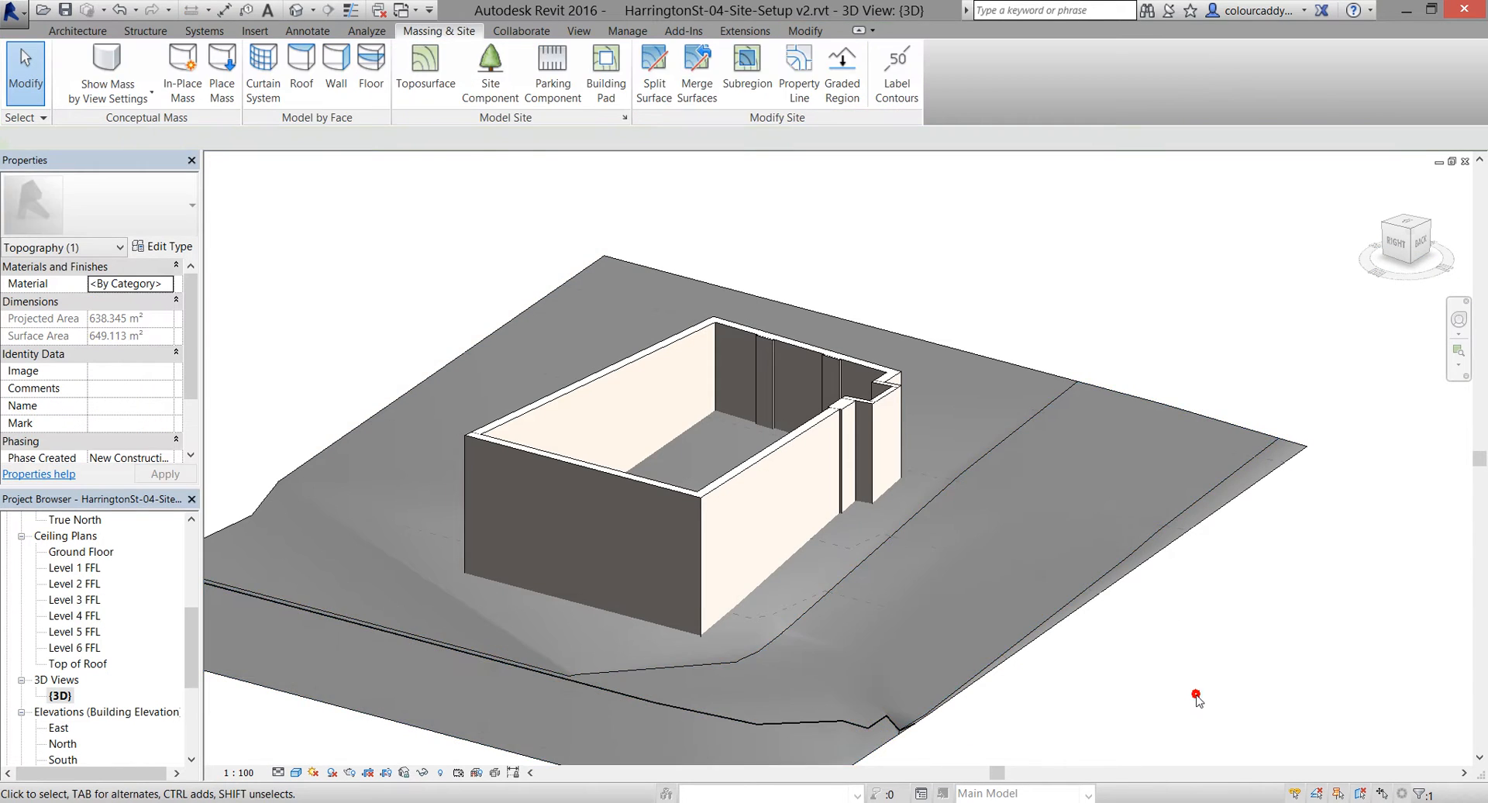
pyautogui.moveTo(1197, 693); pyautogui.dragTo(1210, 580, button='middle')
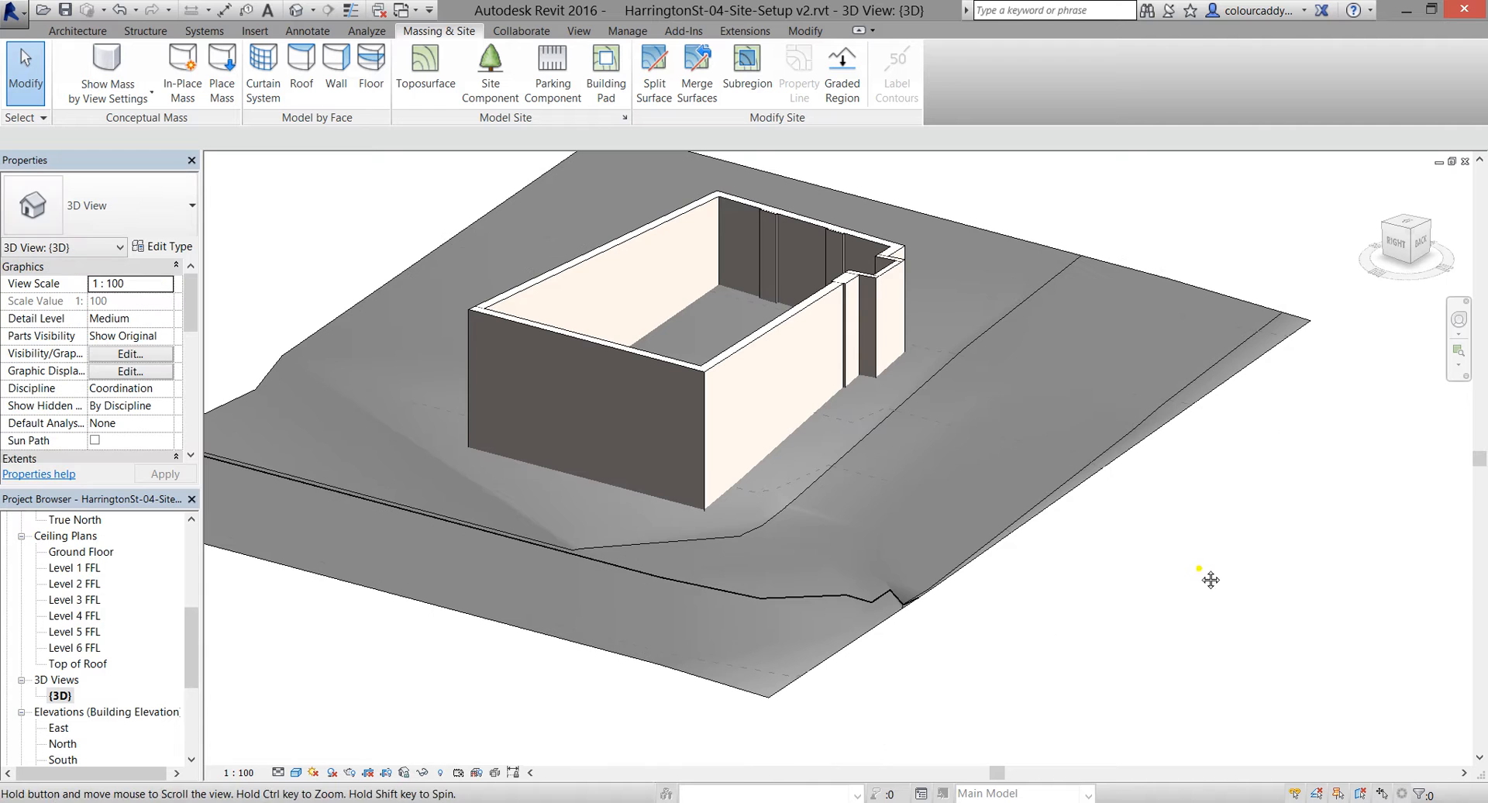
pyautogui.click(1161, 430)
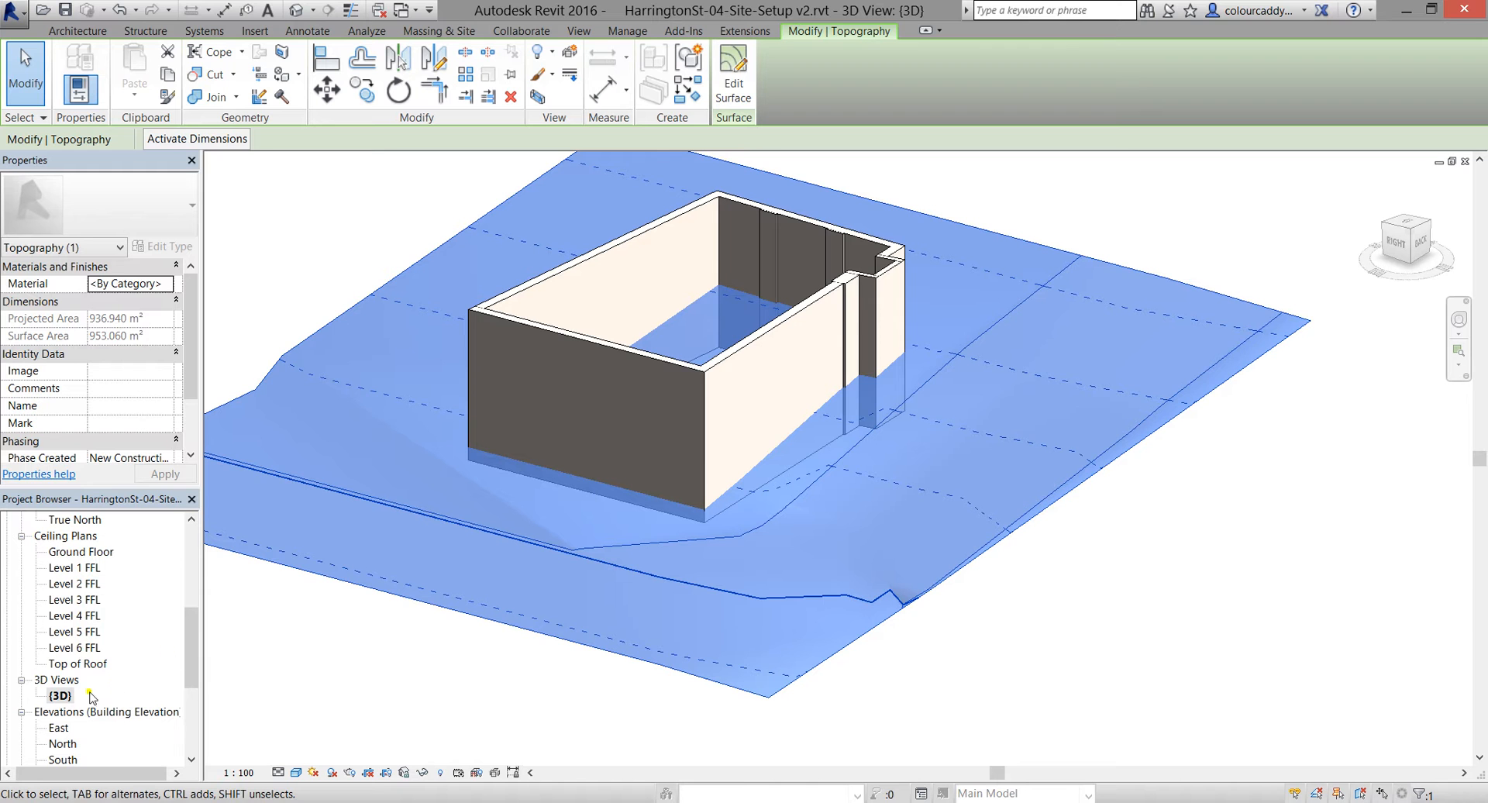
pyautogui.moveTo(189, 652); pyautogui.dragTo(190, 592)
pyautogui.press('Escape')
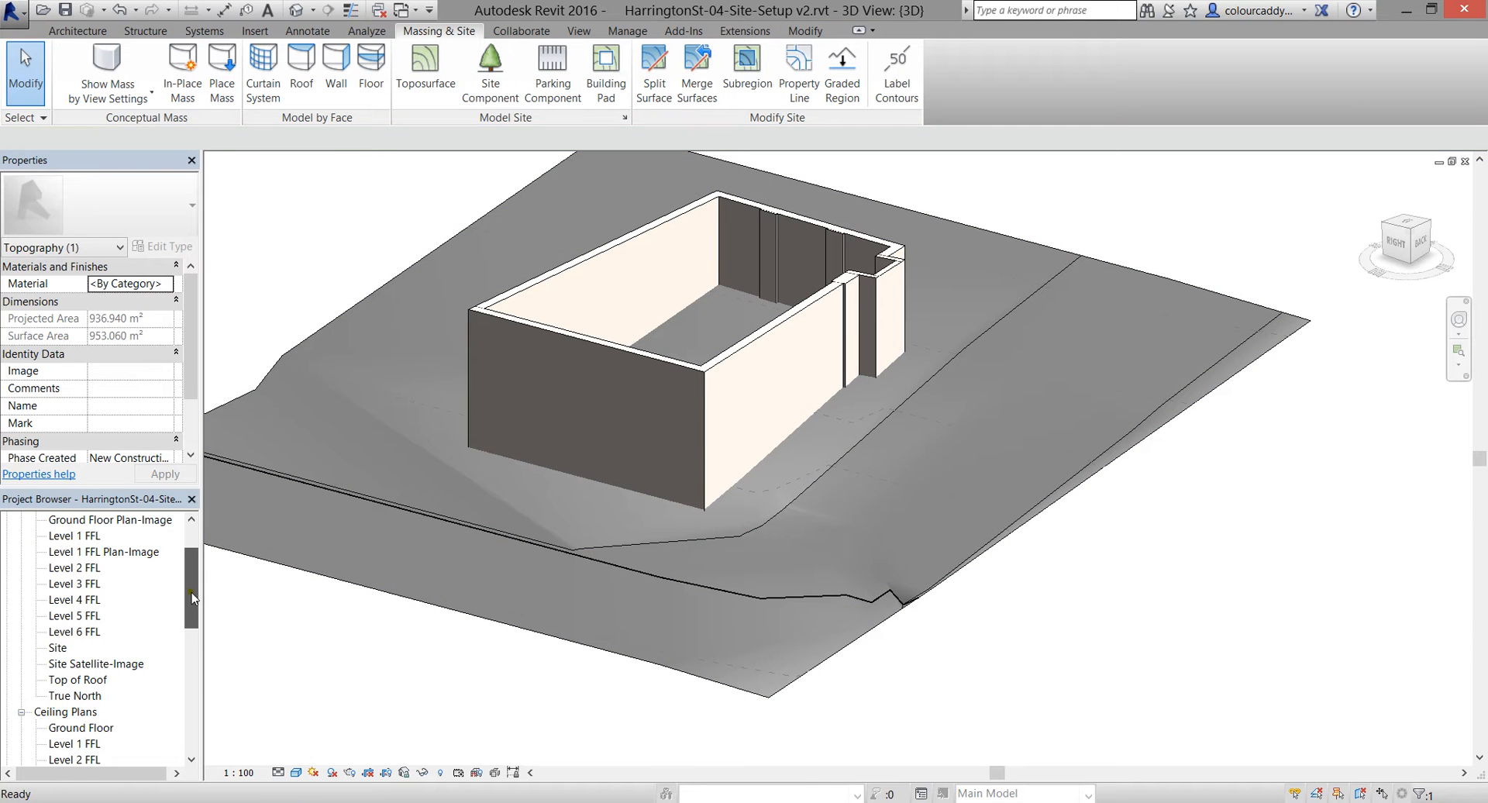
# Open the Site floor plan and start editing the surface of the main toposurface
pyautogui.doubleClick(59, 648)
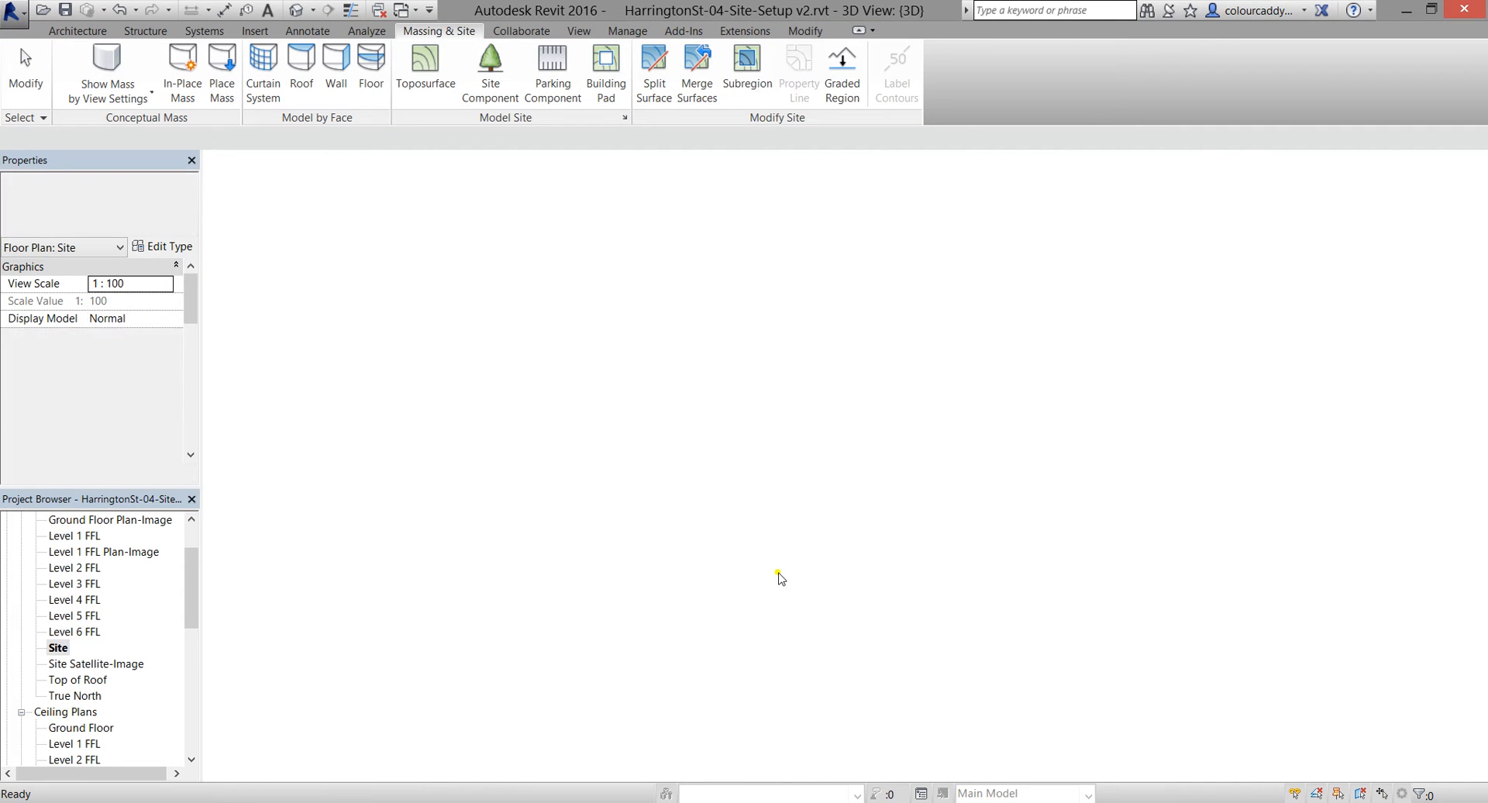
pyautogui.scroll(-3, 778, 570)
pyautogui.click(784, 484)
pyautogui.moveTo(784, 484); pyautogui.dragTo(771, 321, button='middle')
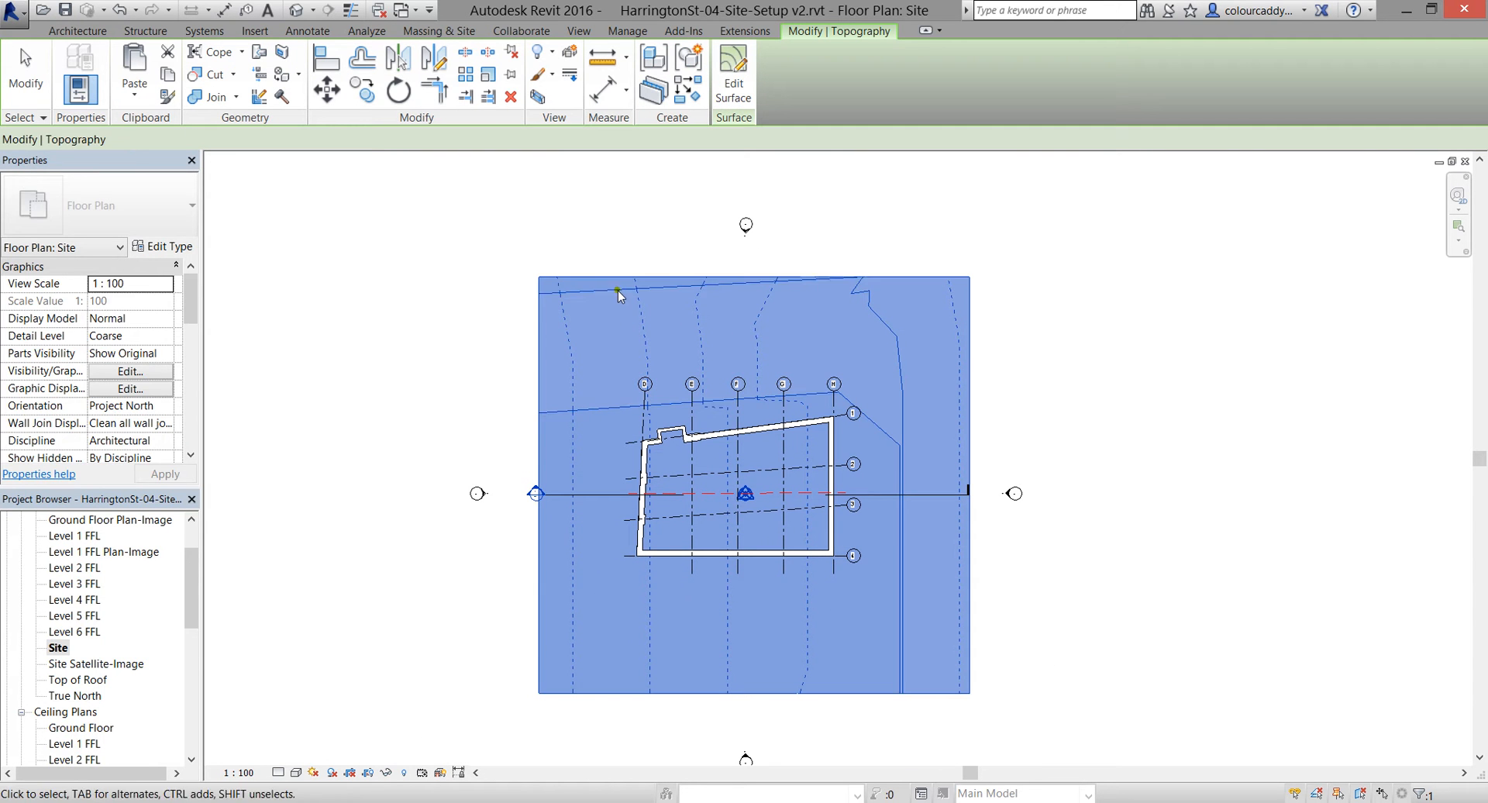
pyautogui.click(733, 77)
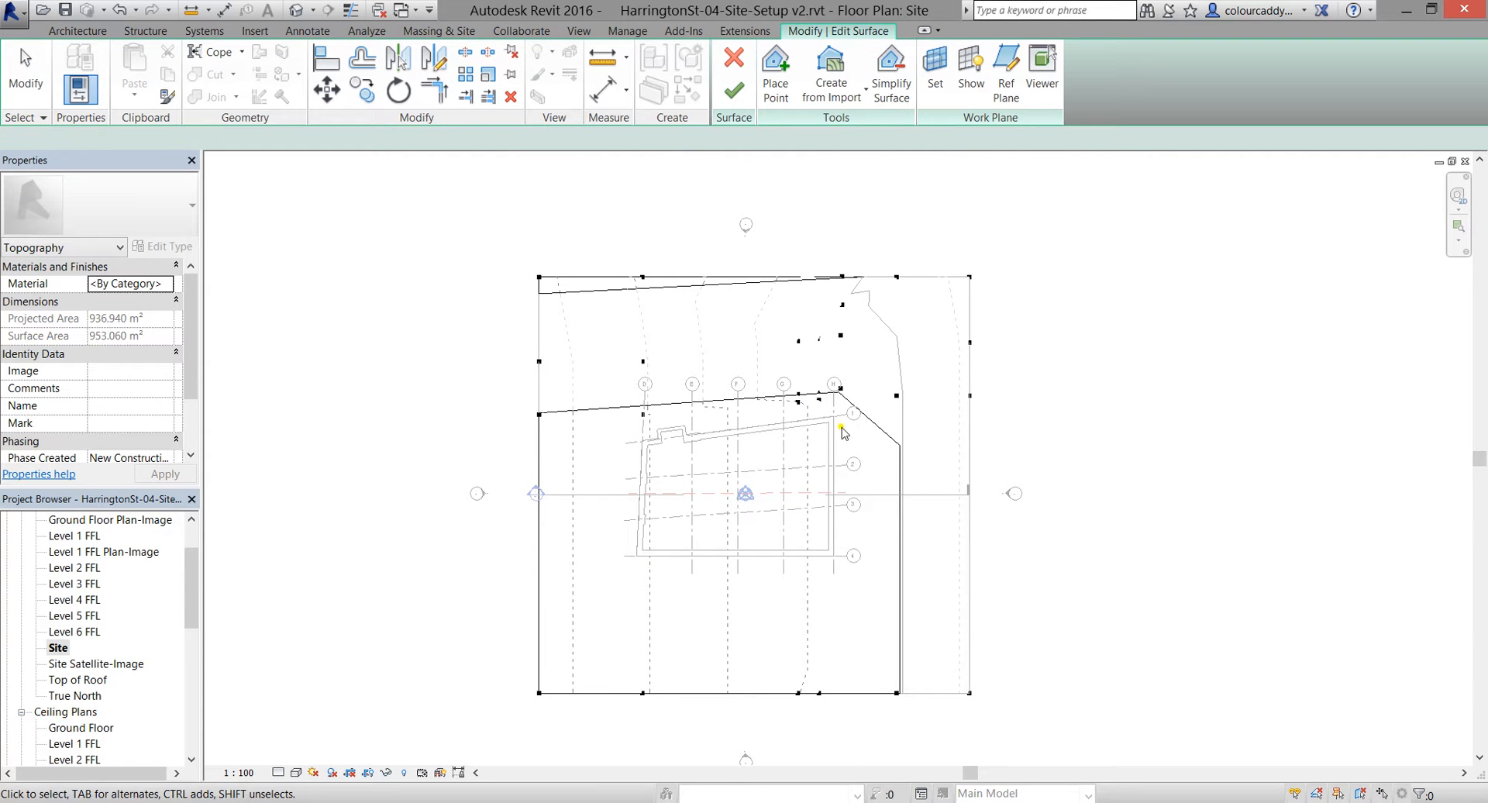
# Move the row of boundary points along the toposurface's northern edge 27000 mm north
pyautogui.moveTo(483, 238); pyautogui.dragTo(1031, 294)
pyautogui.scroll(-2, 1035, 449)
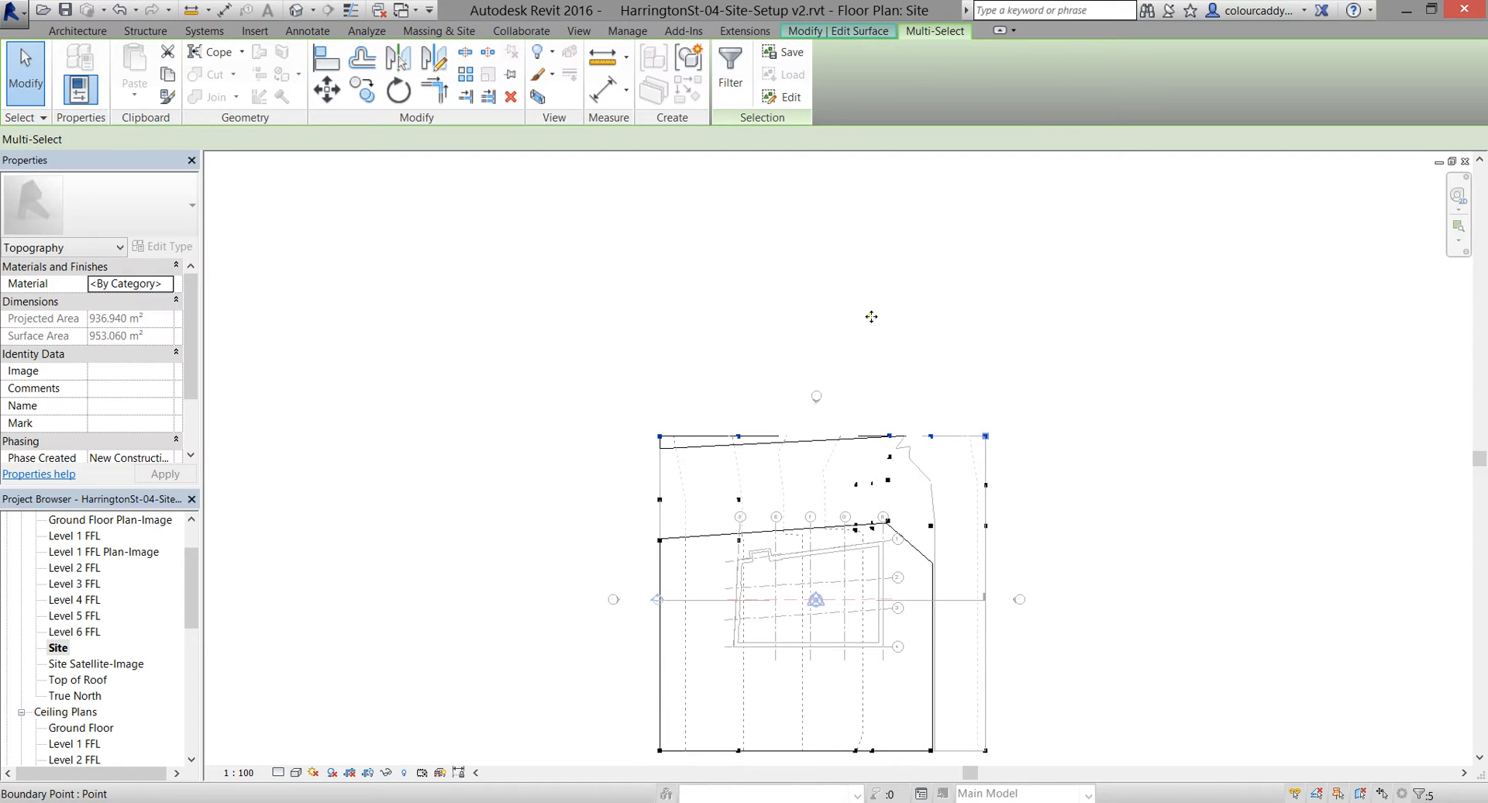
pyautogui.press('m')
pyautogui.press('v')
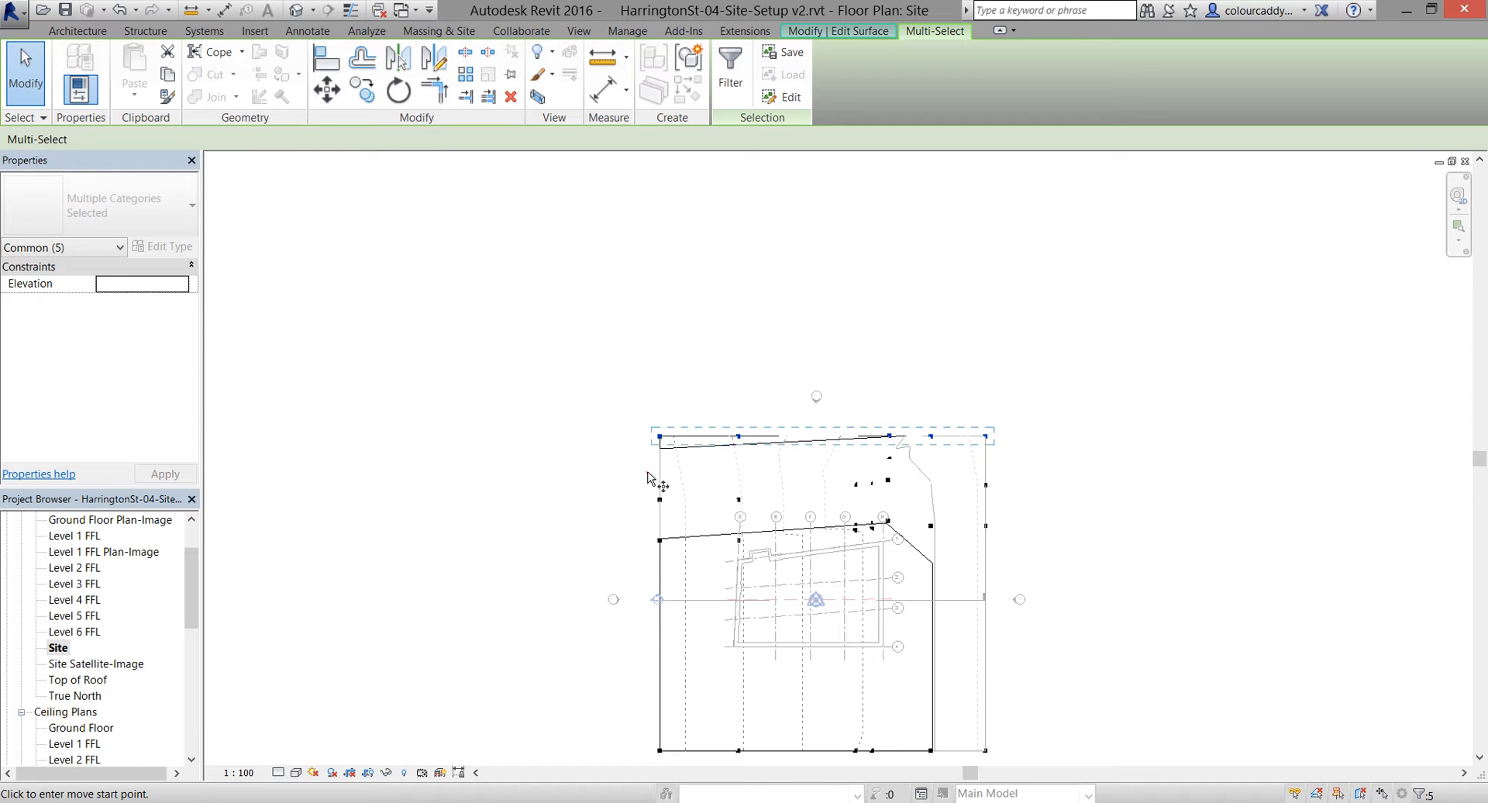
pyautogui.click(648, 472)
pyautogui.click(650, 255)
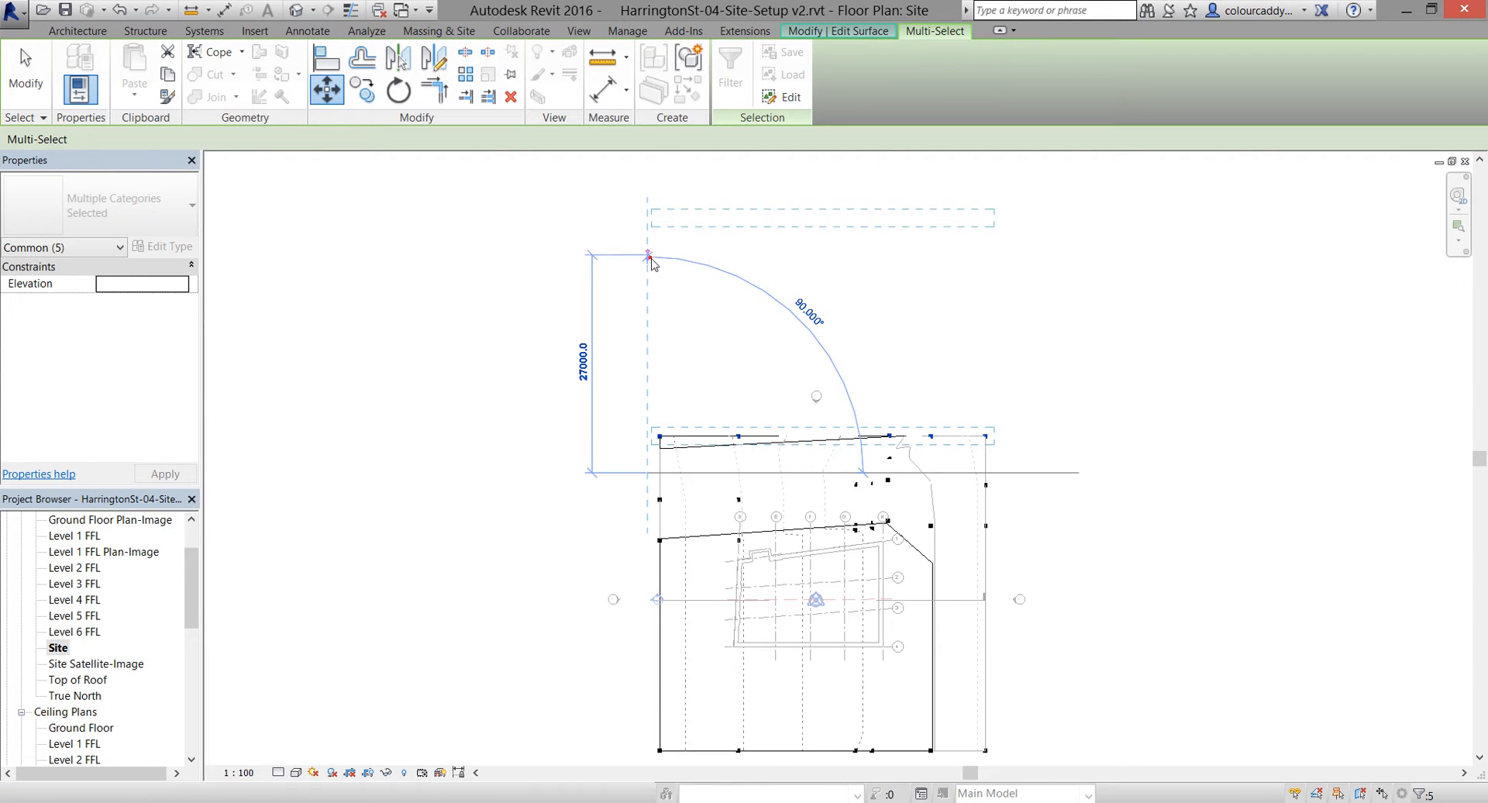
# Select the boundary points along the toposurface's eastern edge in plan and open the North elevation
pyautogui.scroll(-1, 591, 429)
pyautogui.moveTo(591, 429); pyautogui.dragTo(545, 421, button='middle')
pyautogui.moveTo(818, 211); pyautogui.dragTo(850, 668)
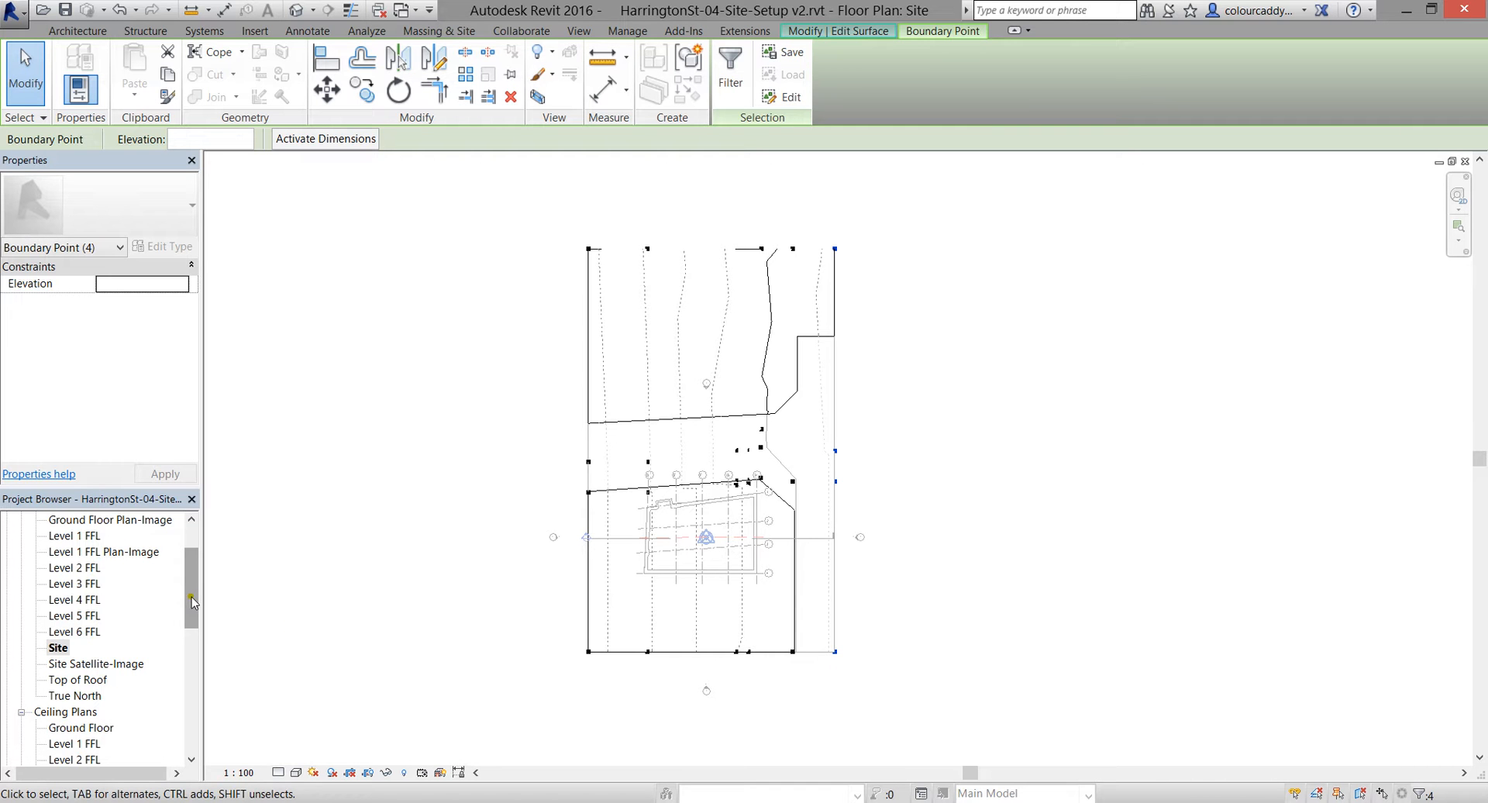
pyautogui.press('Escape')
pyautogui.moveTo(192, 596); pyautogui.dragTo(174, 682)
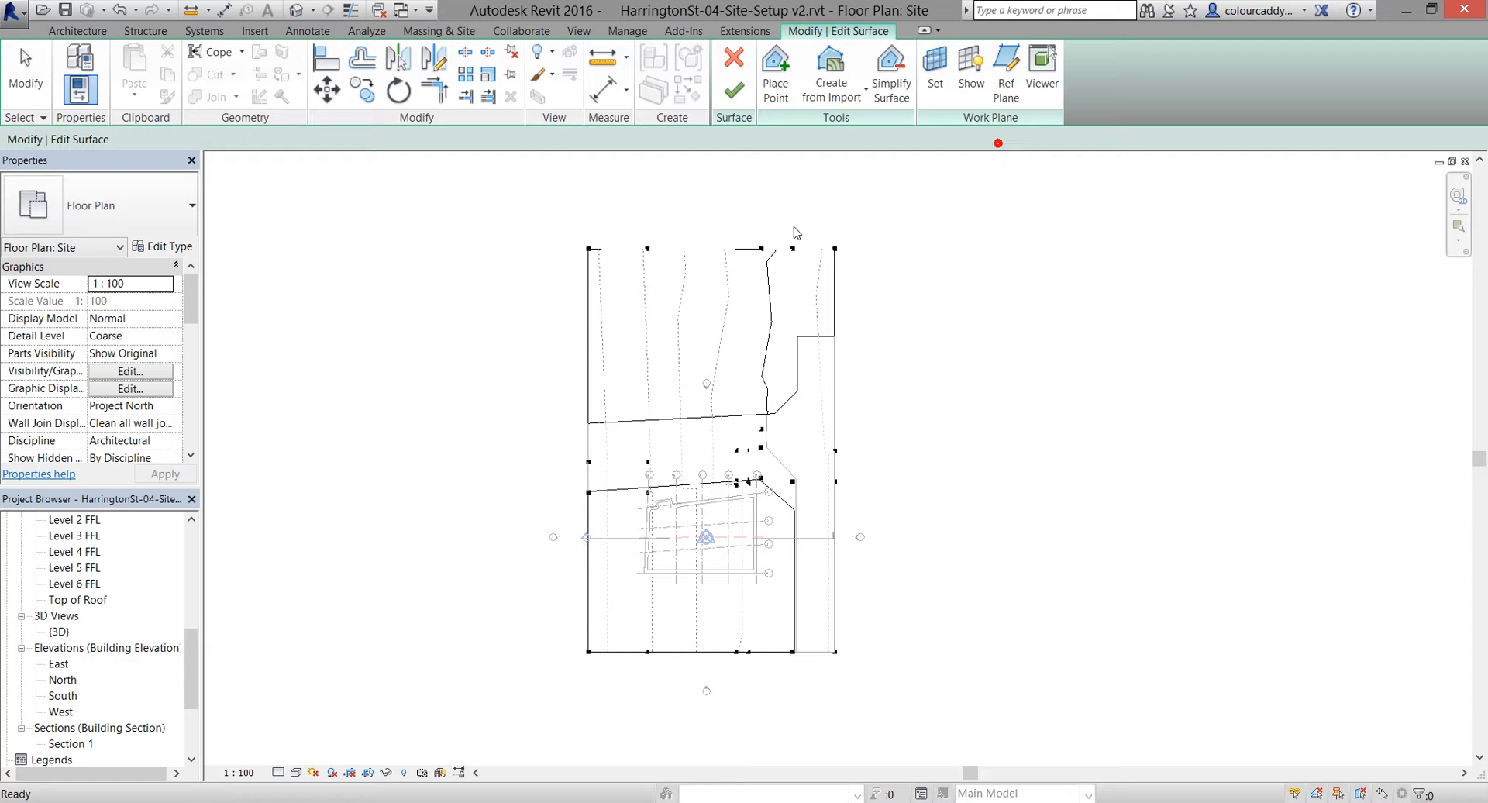
pyautogui.moveTo(842, 479); pyautogui.dragTo(879, 698)
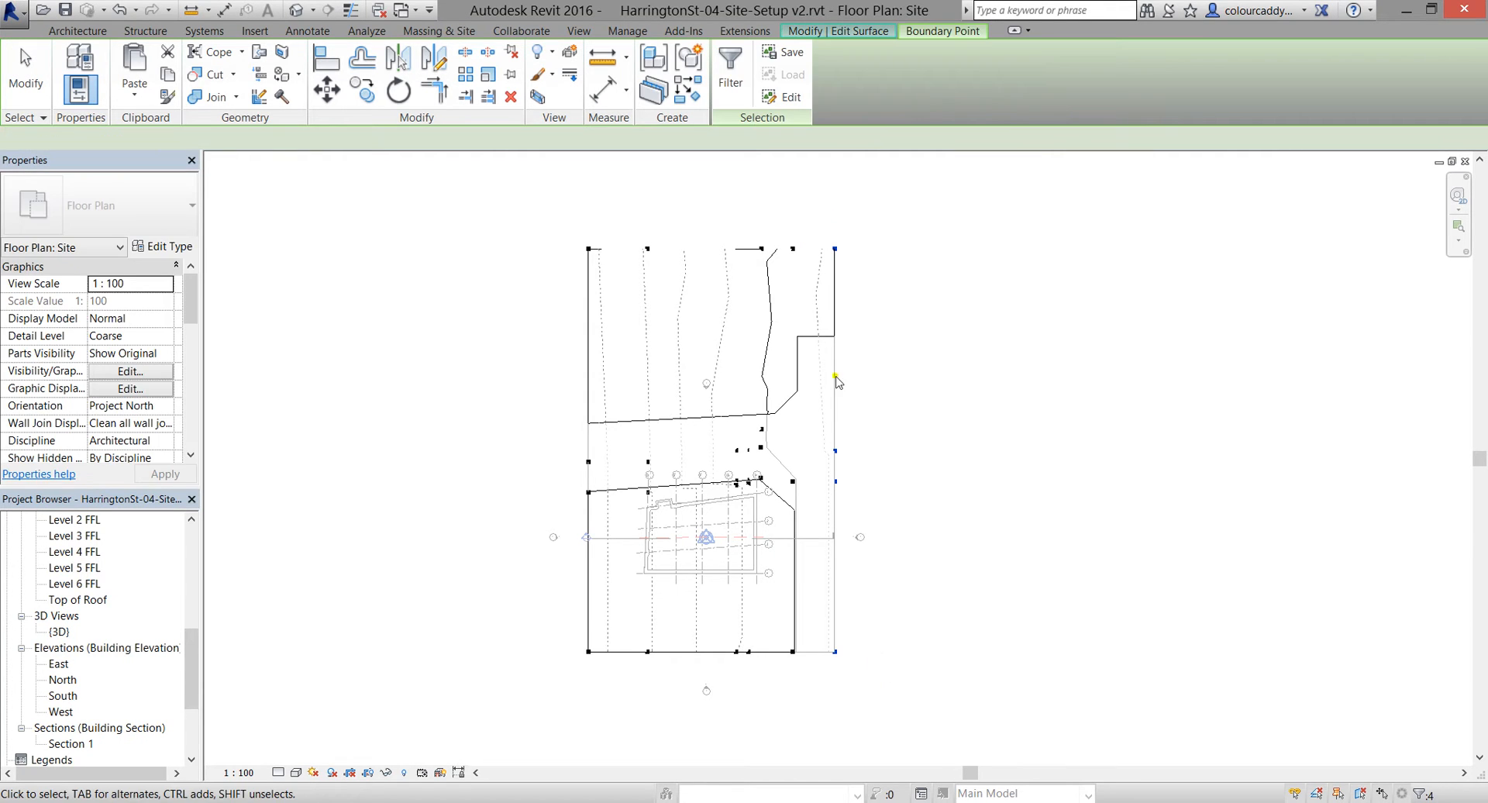
pyautogui.moveTo(825, 227); pyautogui.dragTo(870, 680)
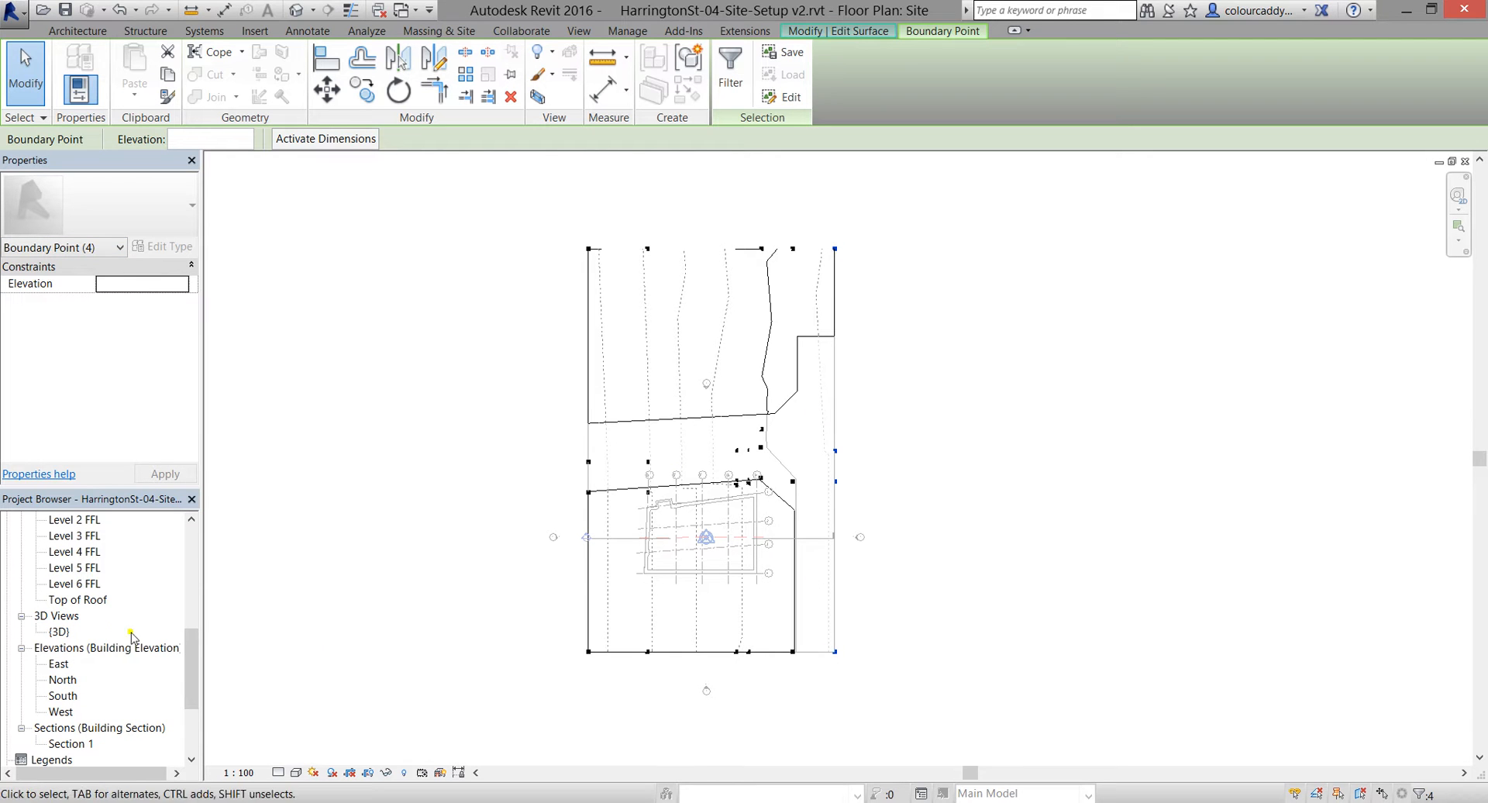
pyautogui.doubleClick(61, 681)
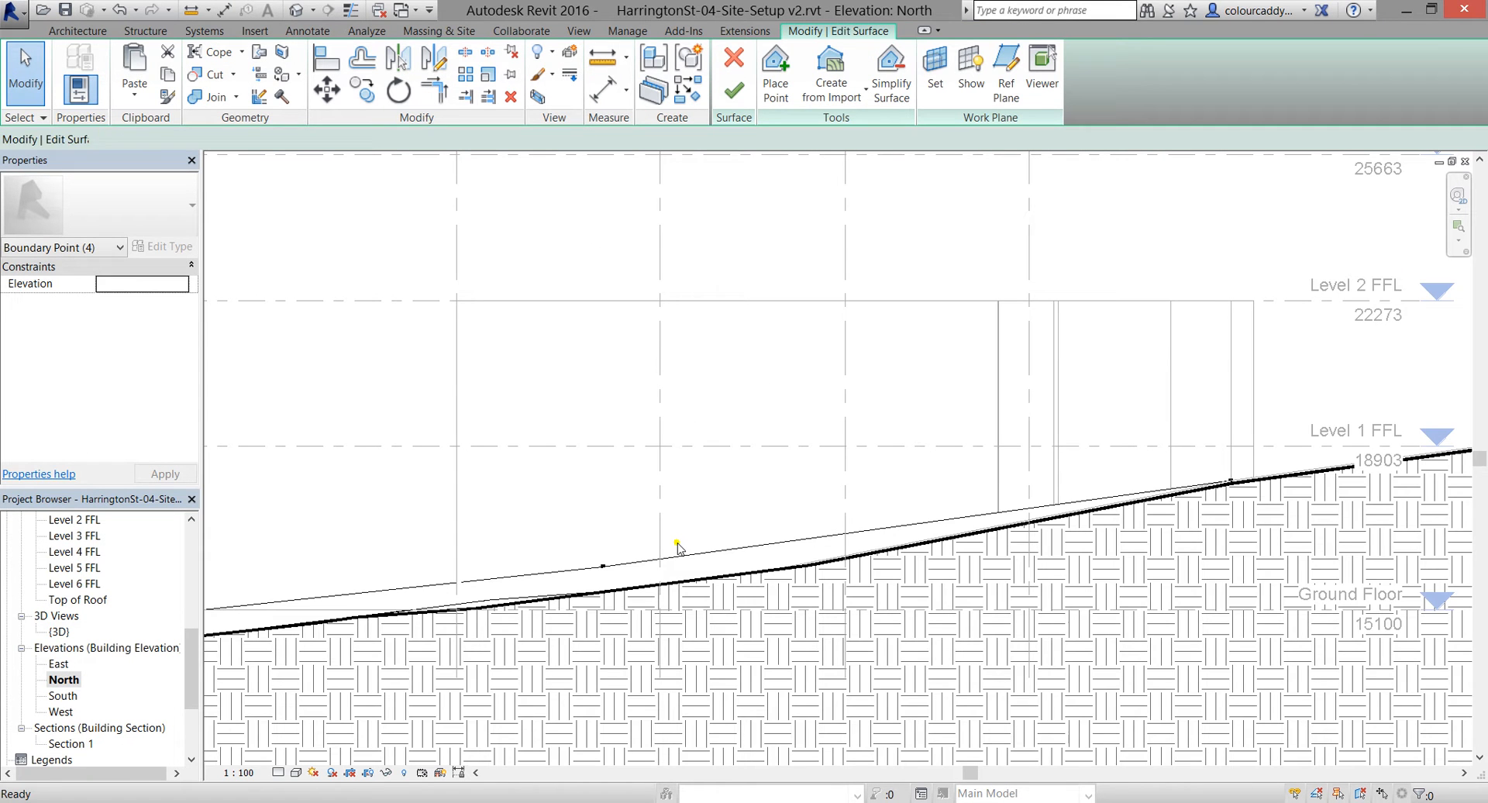
# Nudge the selected eastern boundary points upward until the ground across Harrington St runs almost level
pyautogui.scroll(-3, 677, 544)
pyautogui.moveTo(677, 543); pyautogui.dragTo(1037, 517, button='middle')
pyautogui.scroll(-2, 724, 543)
pyautogui.scroll(3, 733, 535)
pyautogui.scroll(-2, 744, 554)
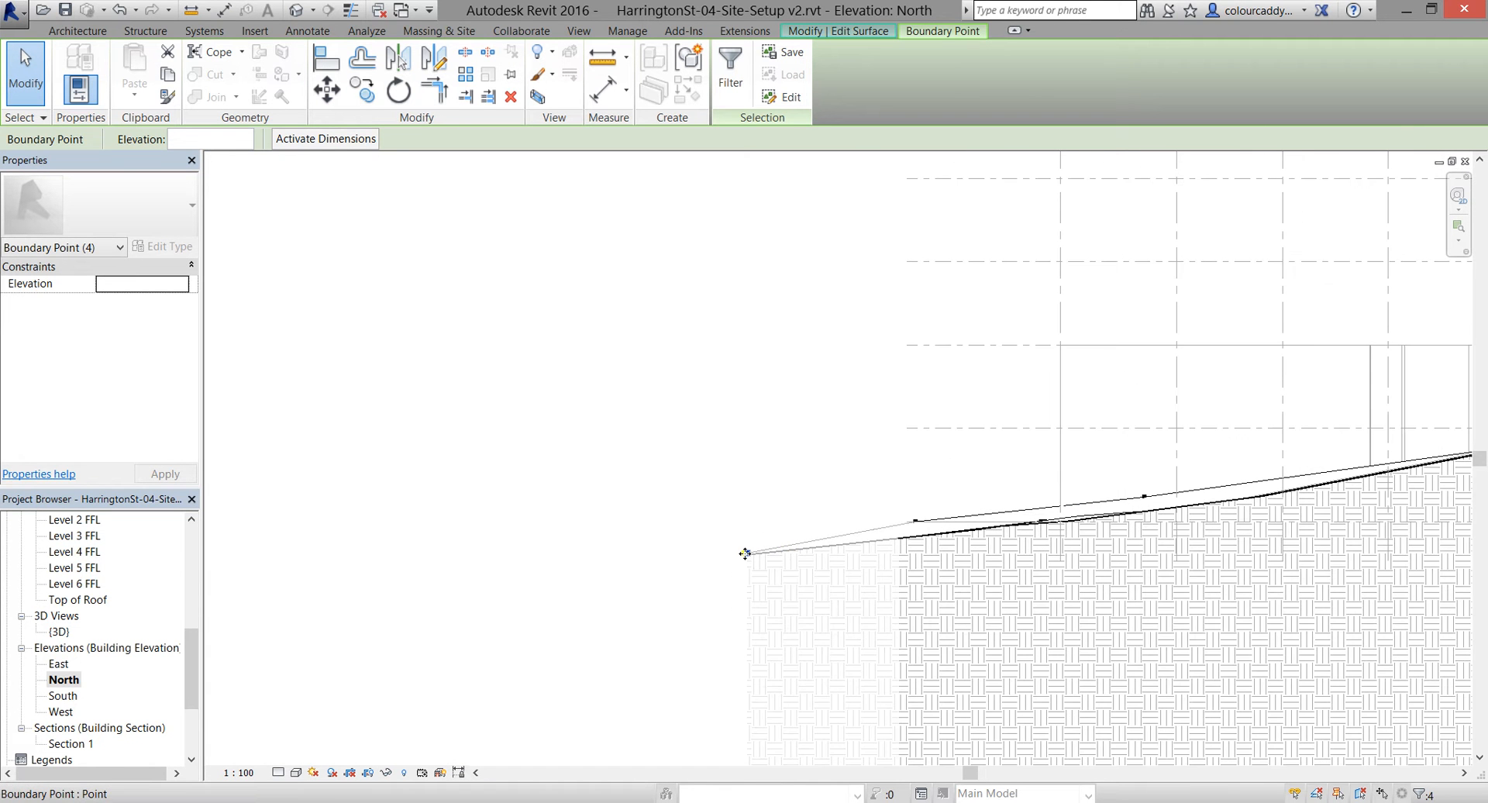
pyautogui.scroll(3, 800, 512)
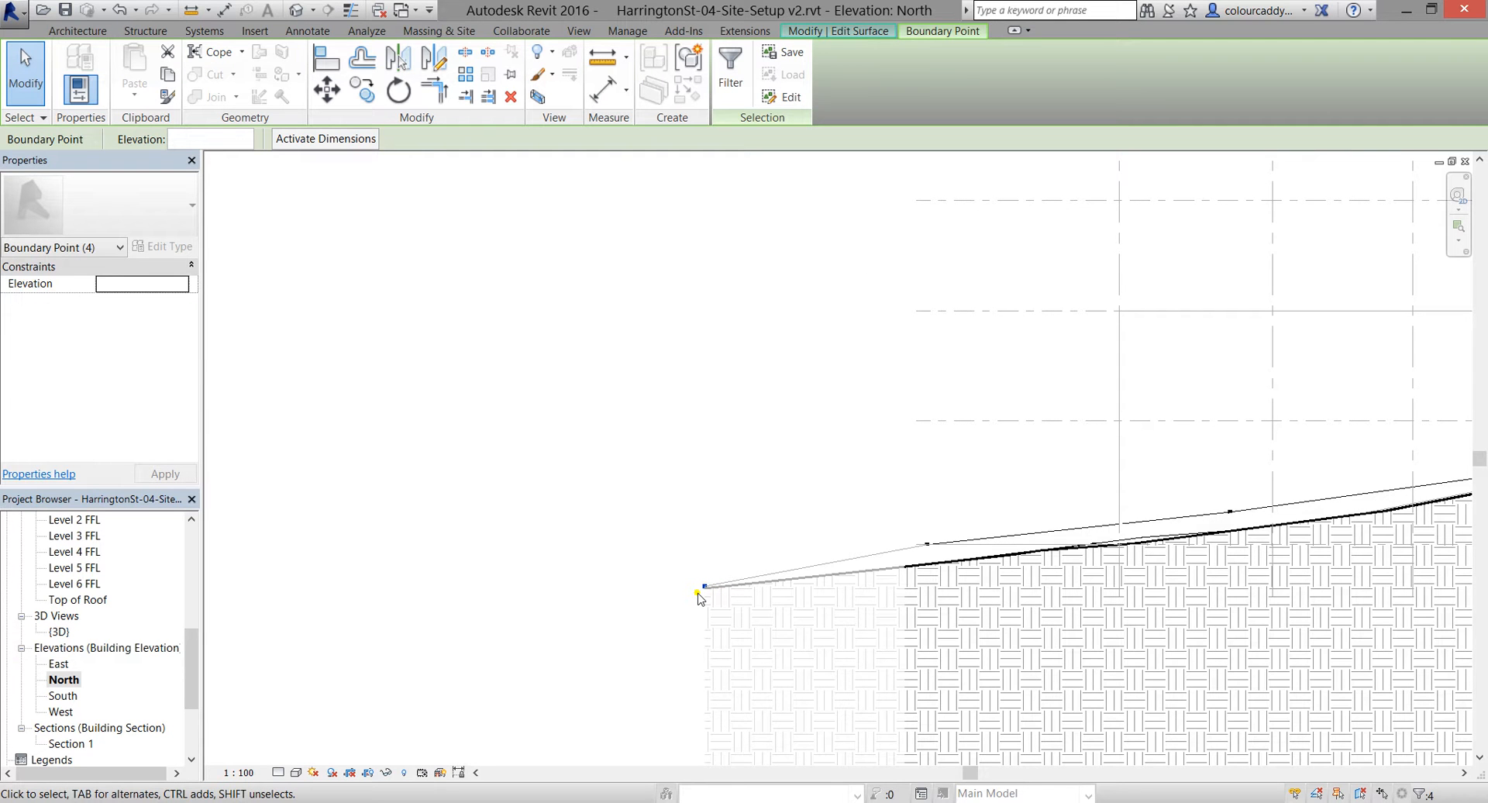
pyautogui.press('Up')
pyautogui.press('Up')
pyautogui.press('Up')
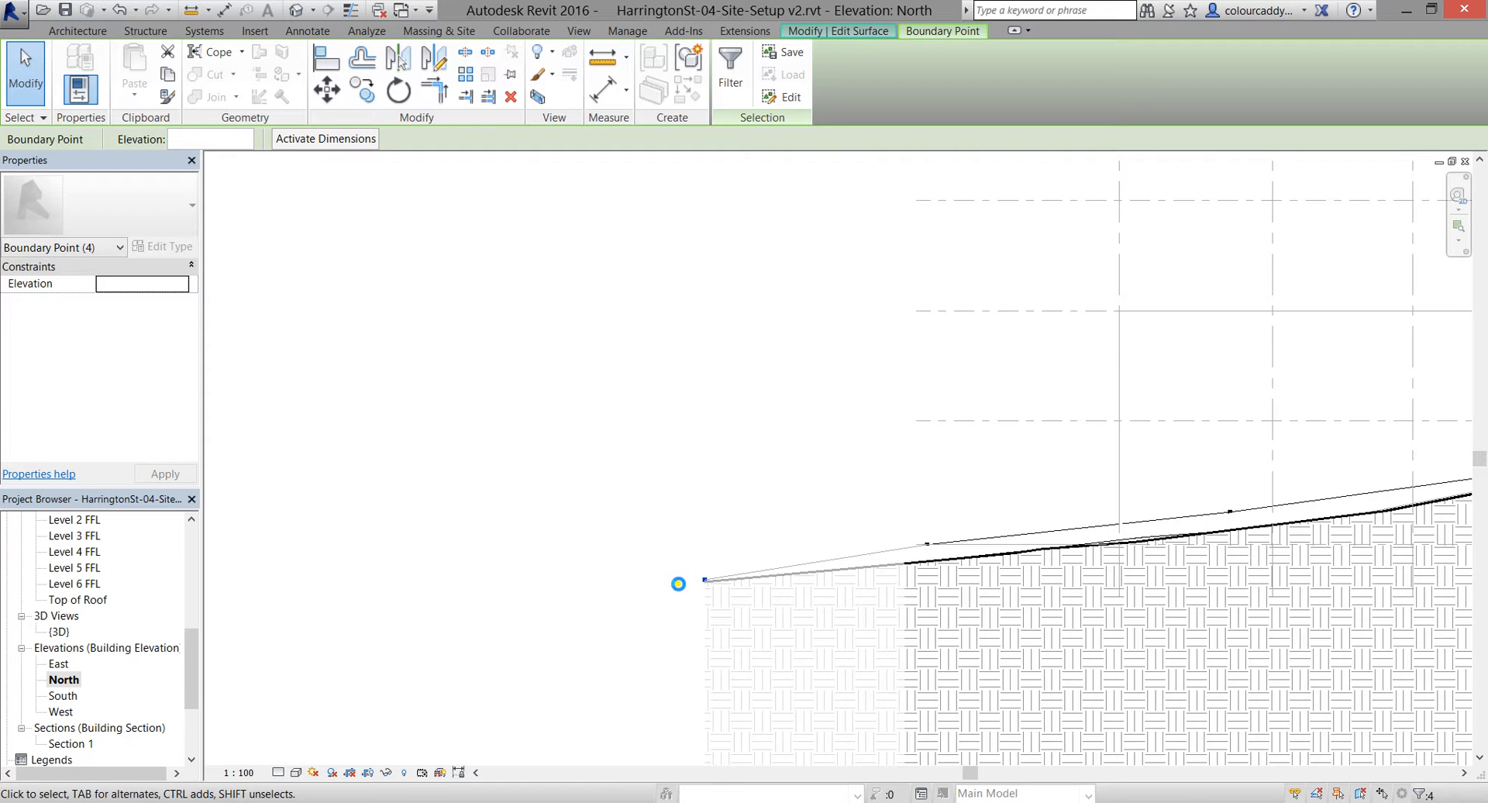
pyautogui.press('Up')
pyautogui.moveTo(919, 546); pyautogui.dragTo(932, 547)
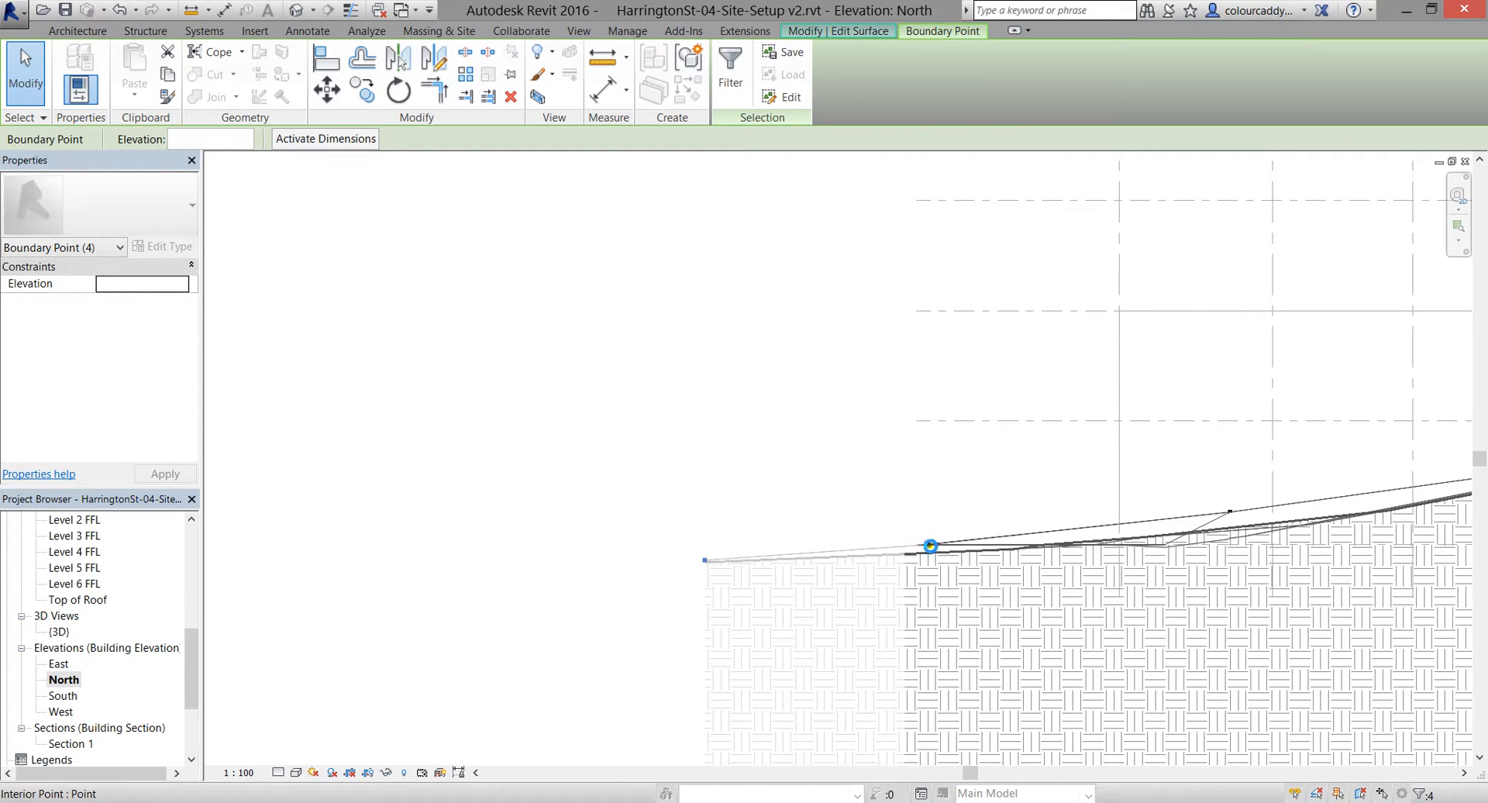
pyautogui.press('Up')
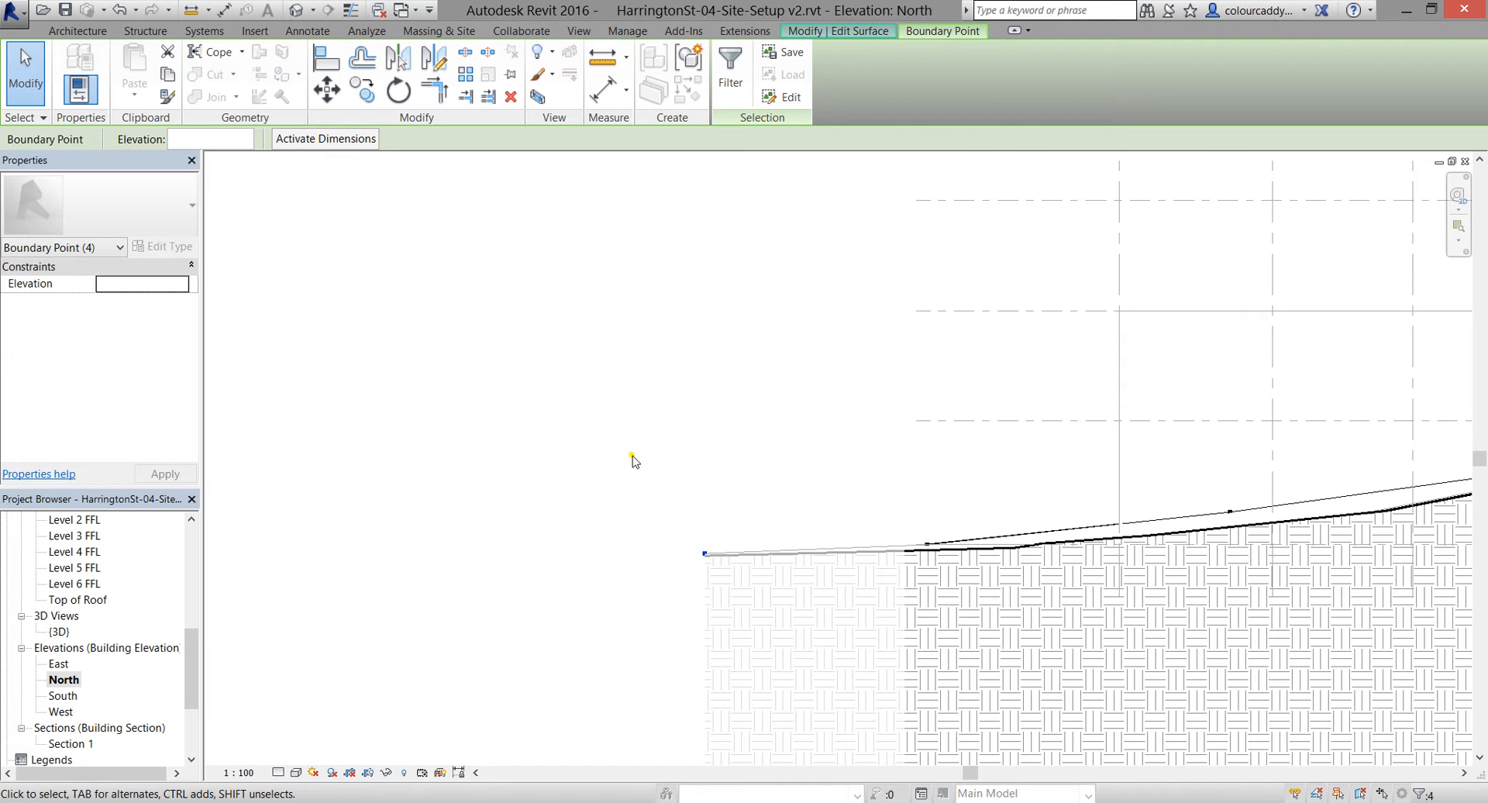
# Copy the eastern boundary points horizontally outward in the North elevation to extend the surface further east
pyautogui.scroll(-2, 632, 460)
pyautogui.moveTo(641, 464); pyautogui.dragTo(682, 509, button='middle')
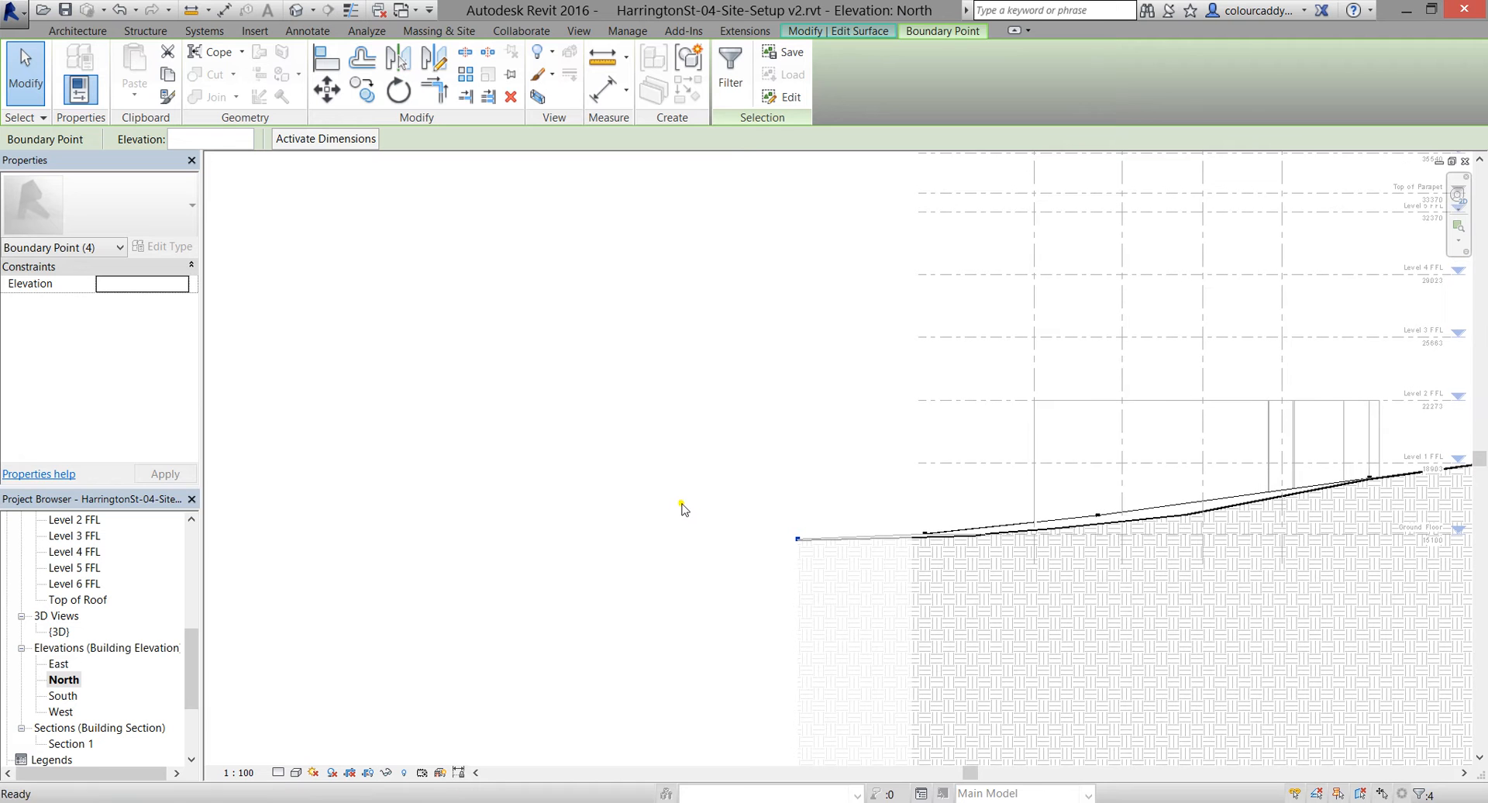
pyautogui.scroll(-1, 681, 509)
pyautogui.scroll(1, 682, 509)
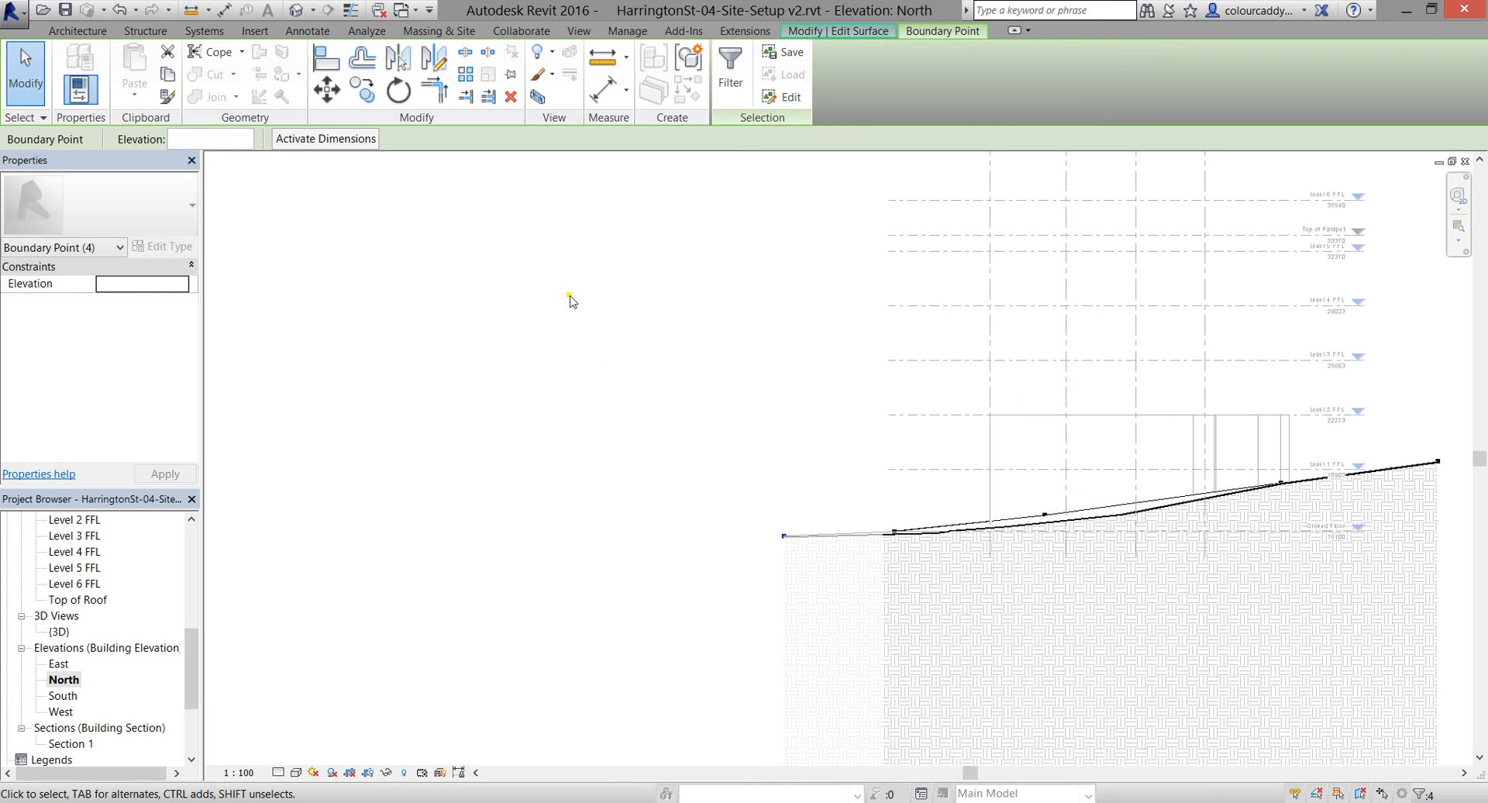
pyautogui.click(360, 90)
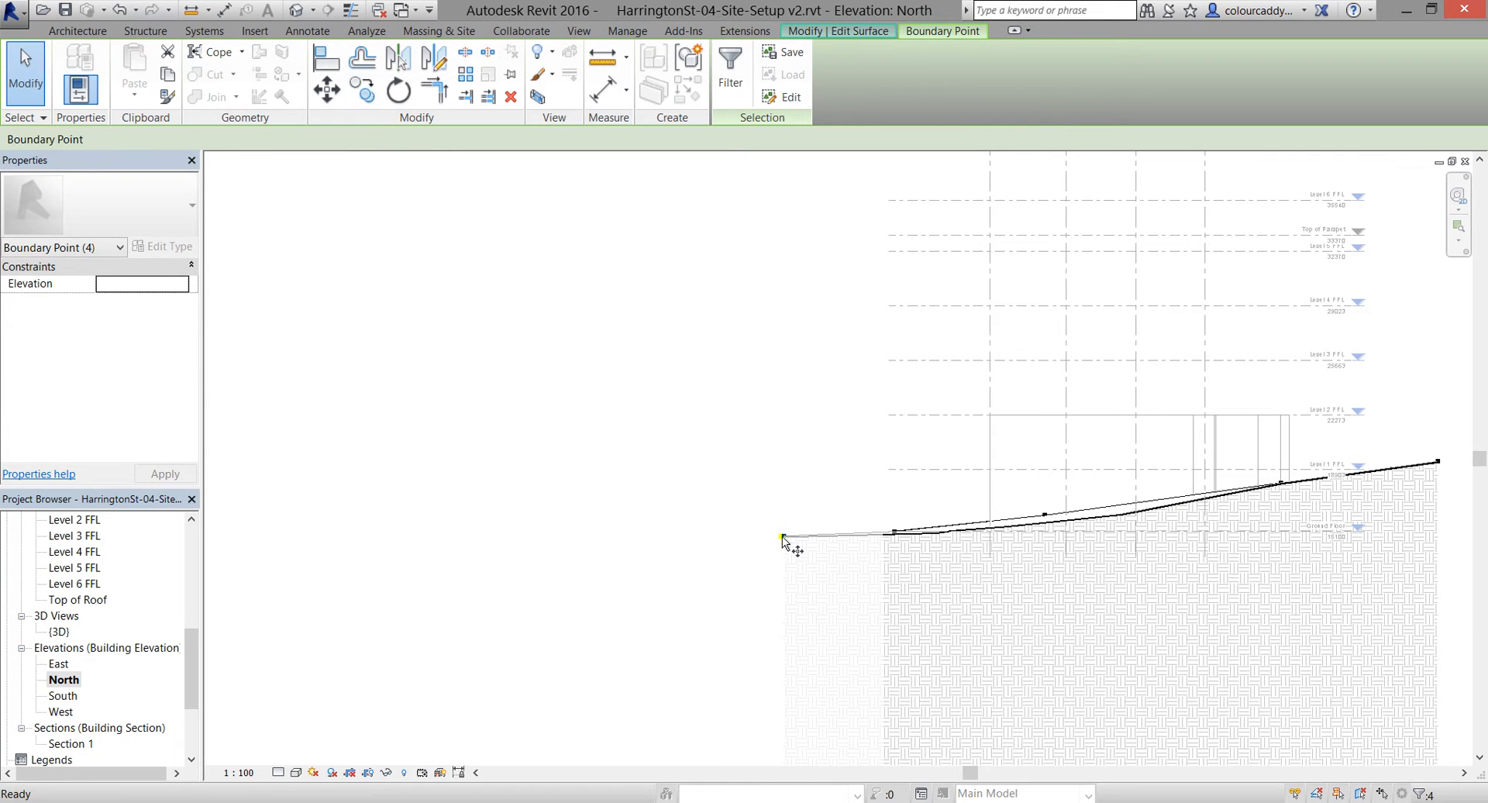
pyautogui.click(703, 549)
pyautogui.click(685, 536)
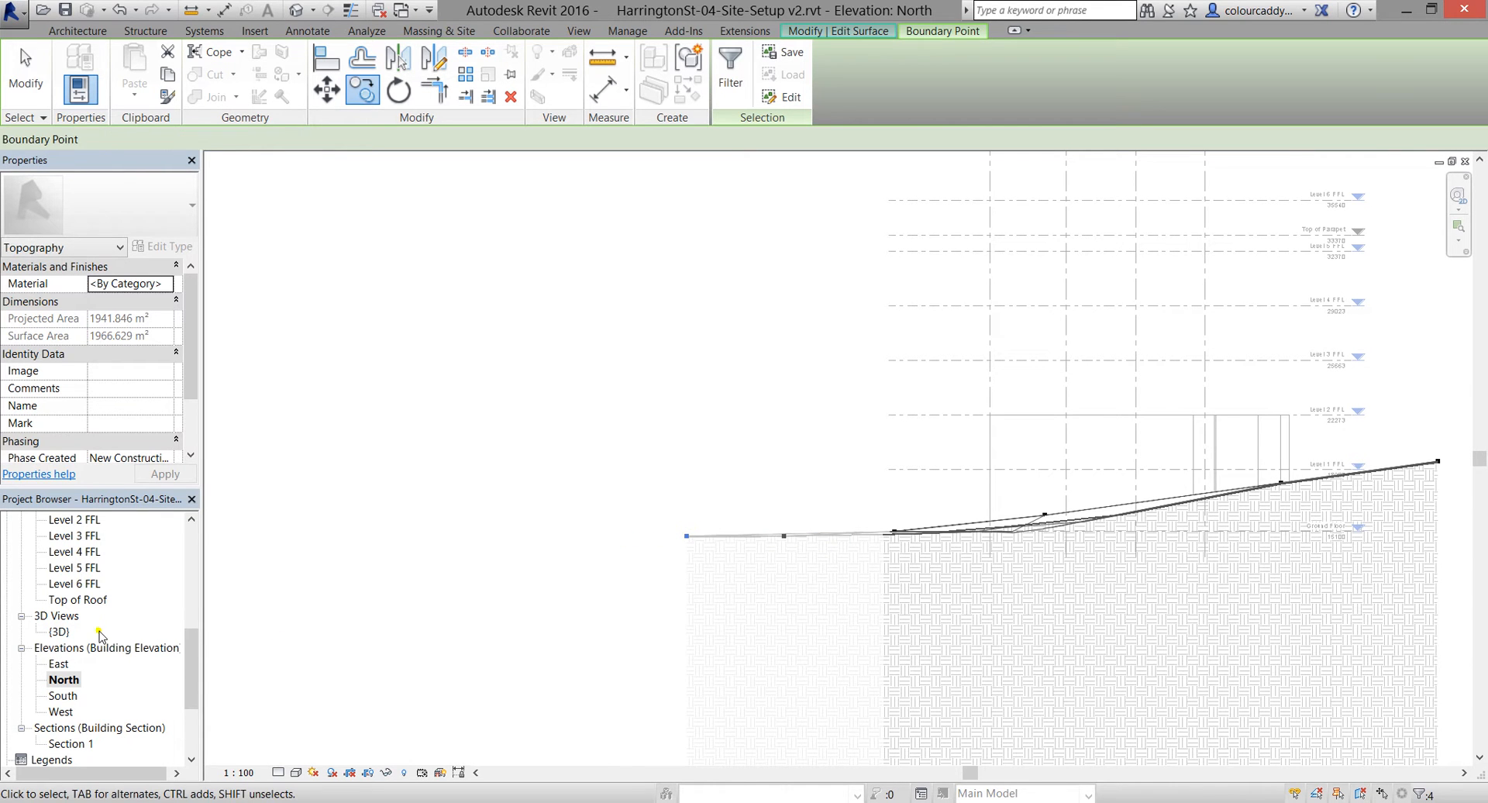
pyautogui.press('Escape')
# In the Site Satellite-Image plan, nudge the former eastern-edge boundary points east to just beyond Harrington St's eastern kerb
pyautogui.scroll(5, 77, 694)
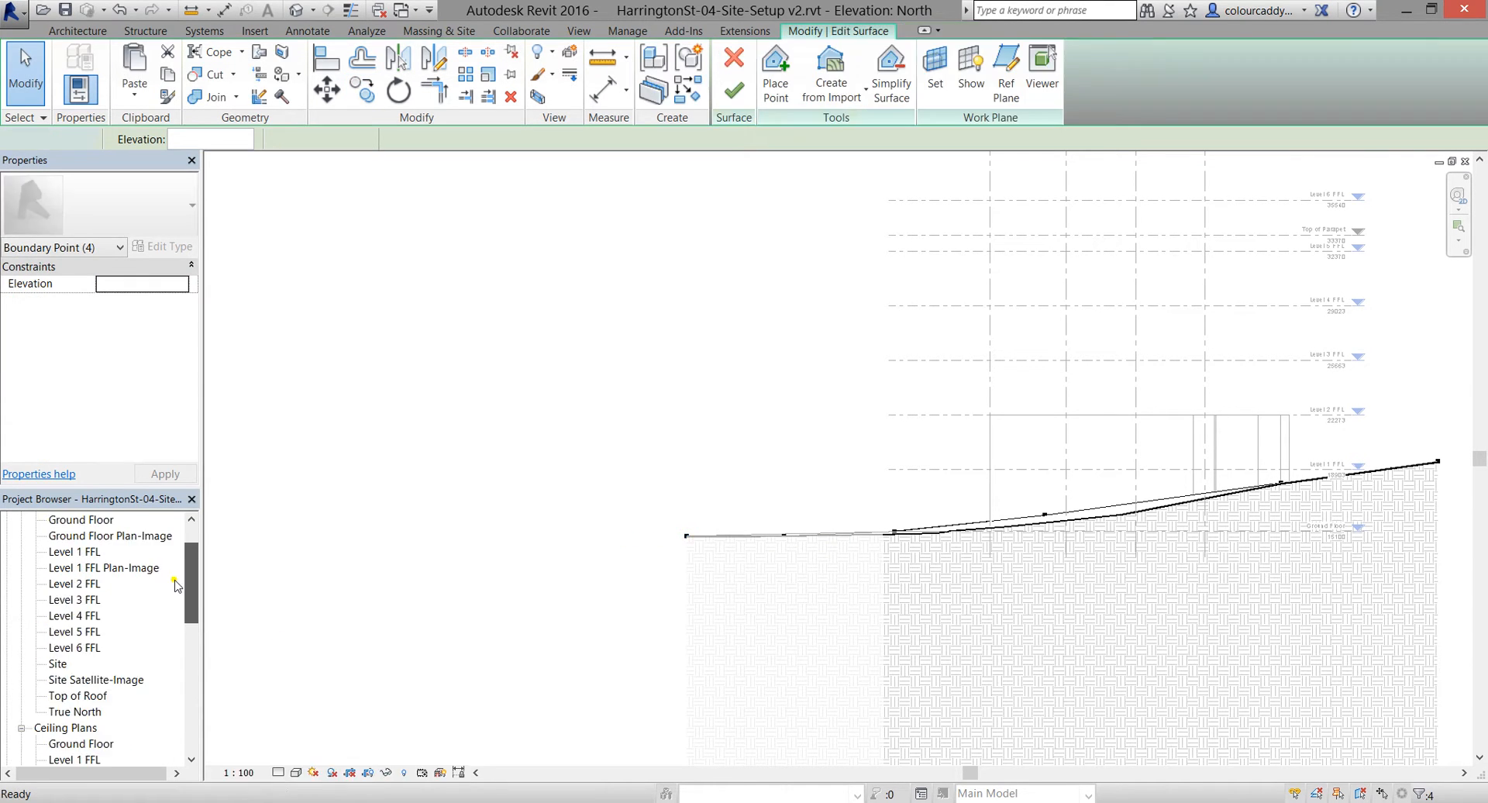
pyautogui.doubleClick(78, 680)
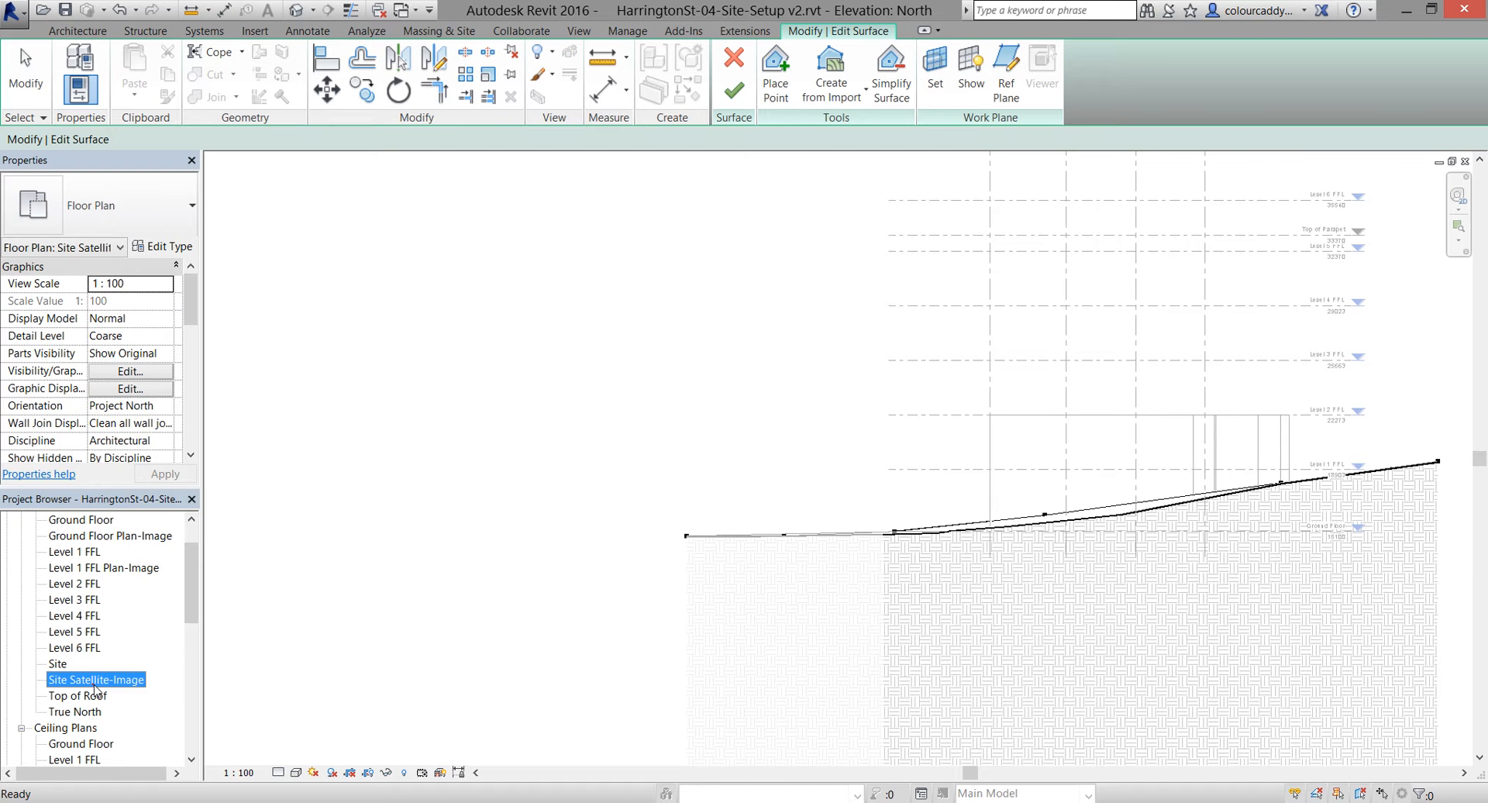
pyautogui.hotkey('ctrl', 'Left')
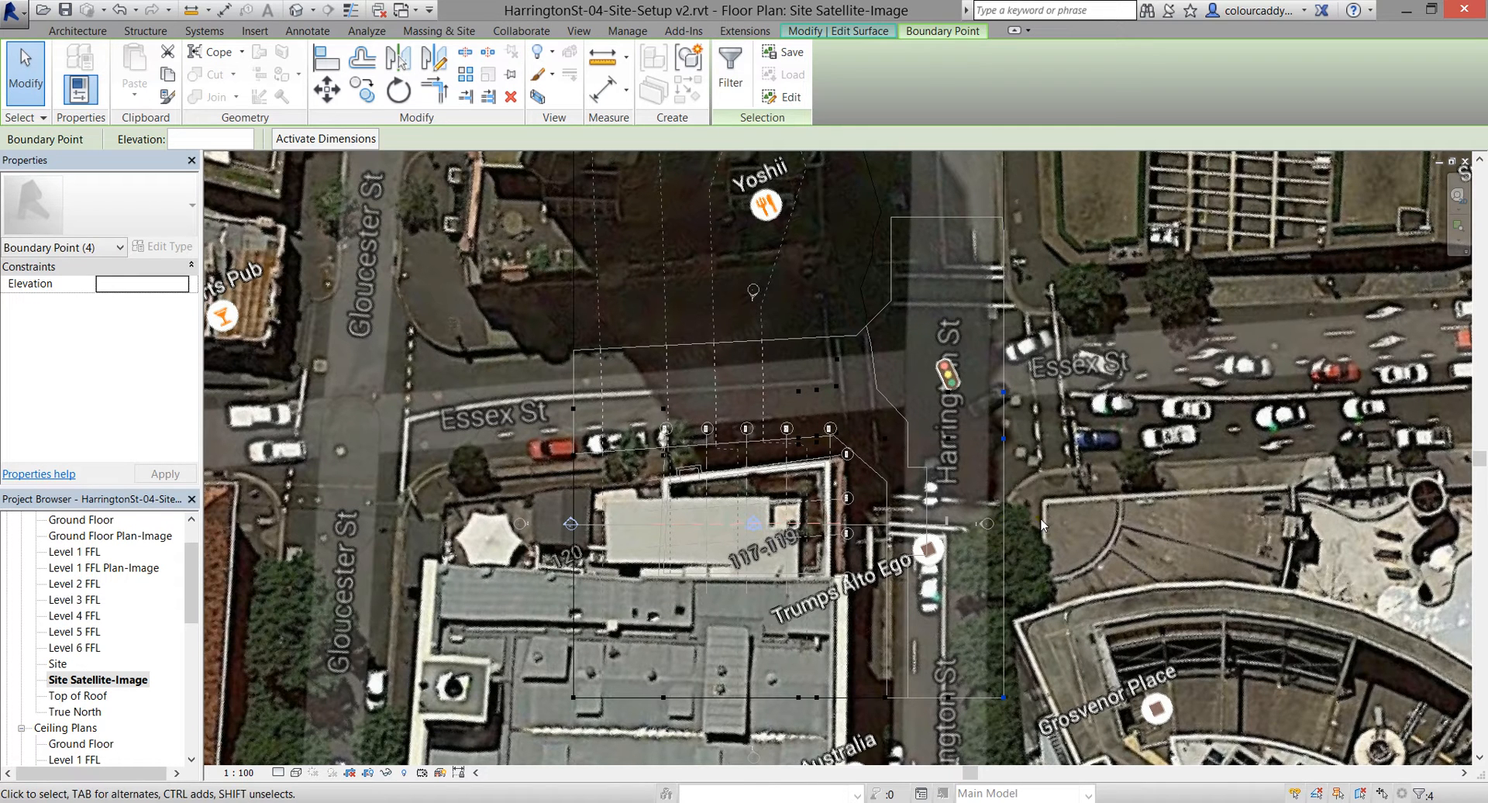
pyautogui.press('Right')
pyautogui.press('Right')
pyautogui.press('Right')
pyautogui.press('Right')
pyautogui.press('Right')
pyautogui.press('Right')
pyautogui.press('Right')
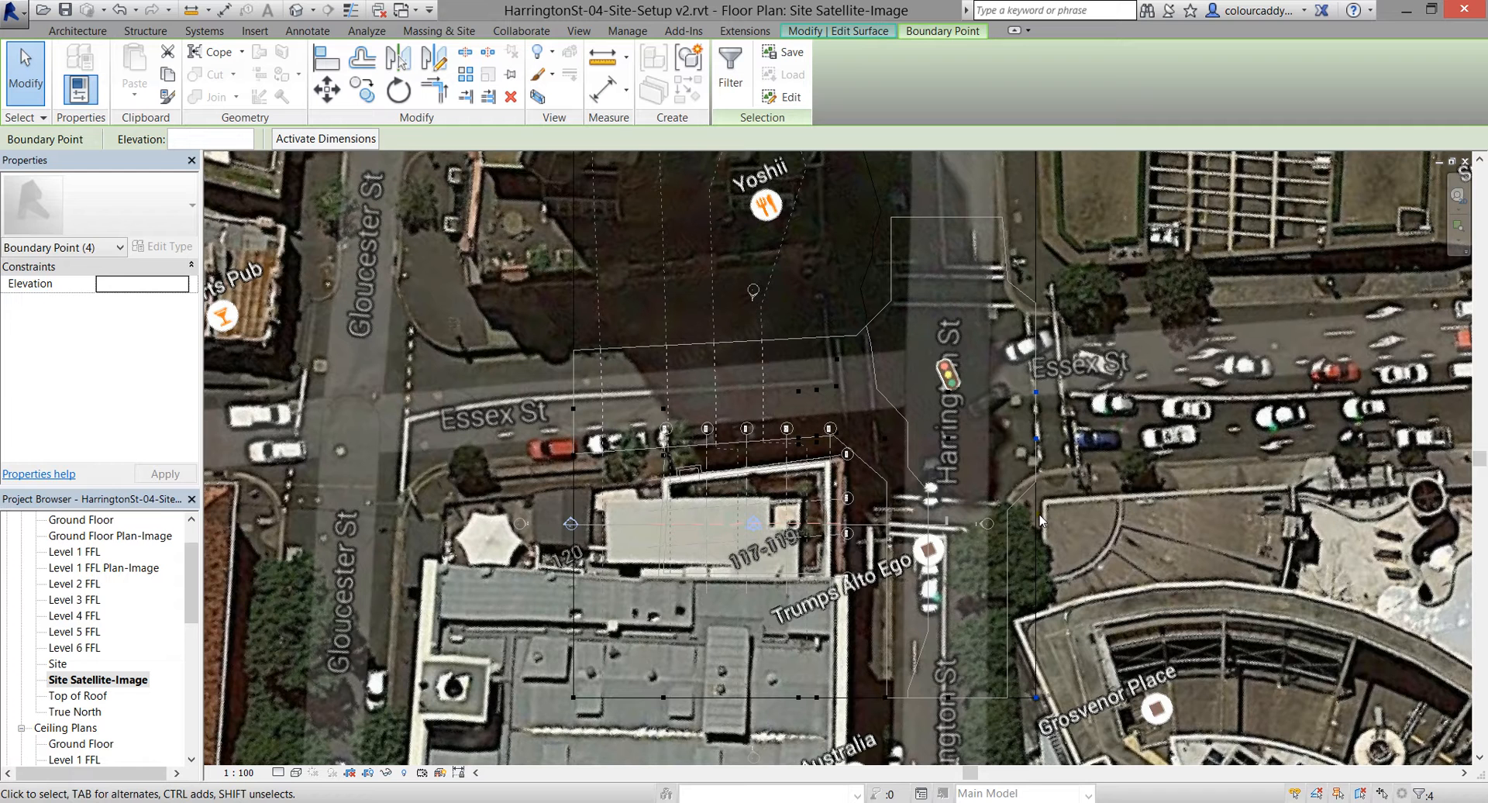
pyautogui.press('Right')
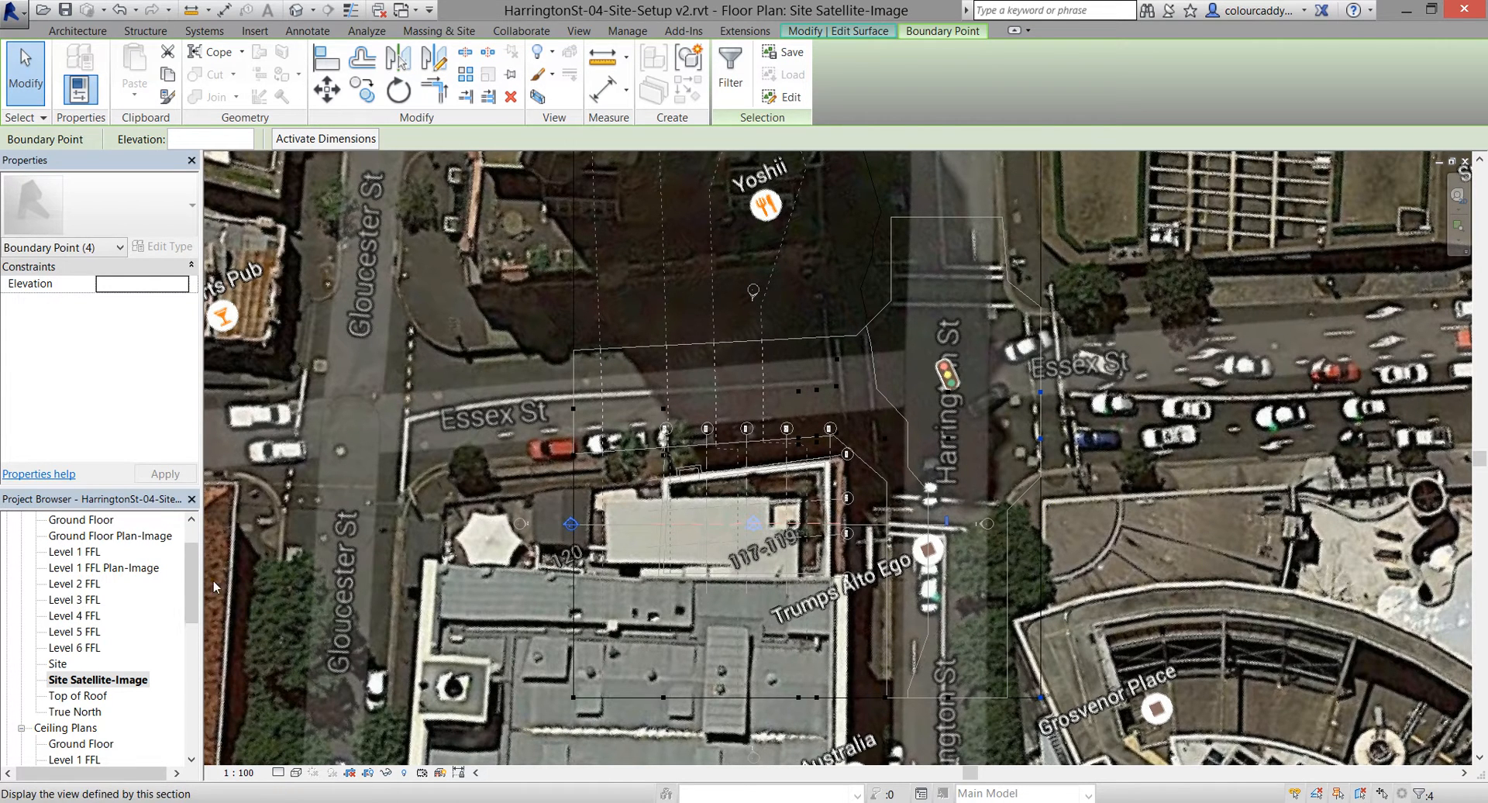
pyautogui.press('Escape')
# In the North elevation, copy the outermost eastern boundary points further outward and downward to form a slope
pyautogui.moveTo(187, 591); pyautogui.dragTo(184, 691)
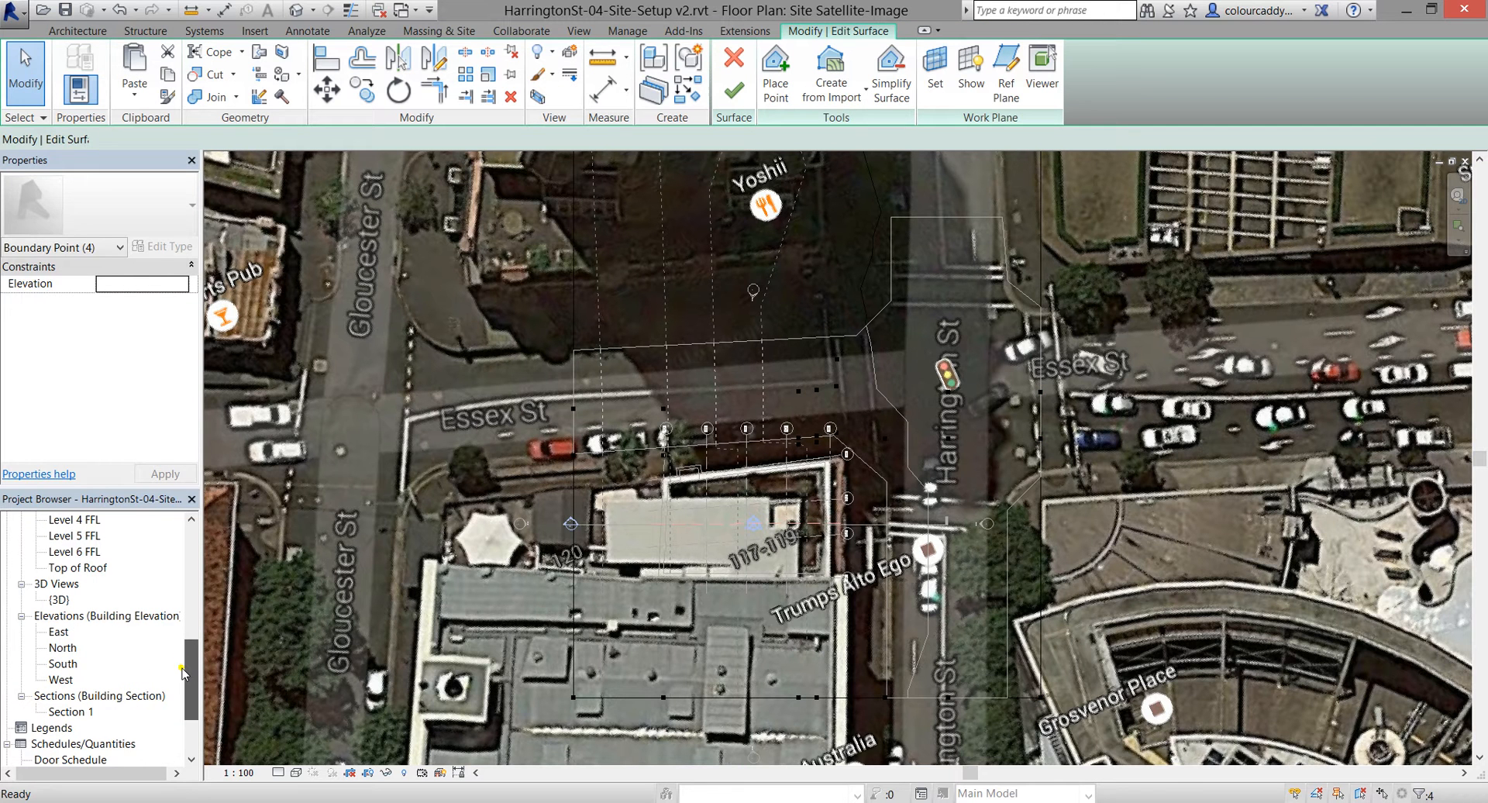
pyautogui.doubleClick(62, 649)
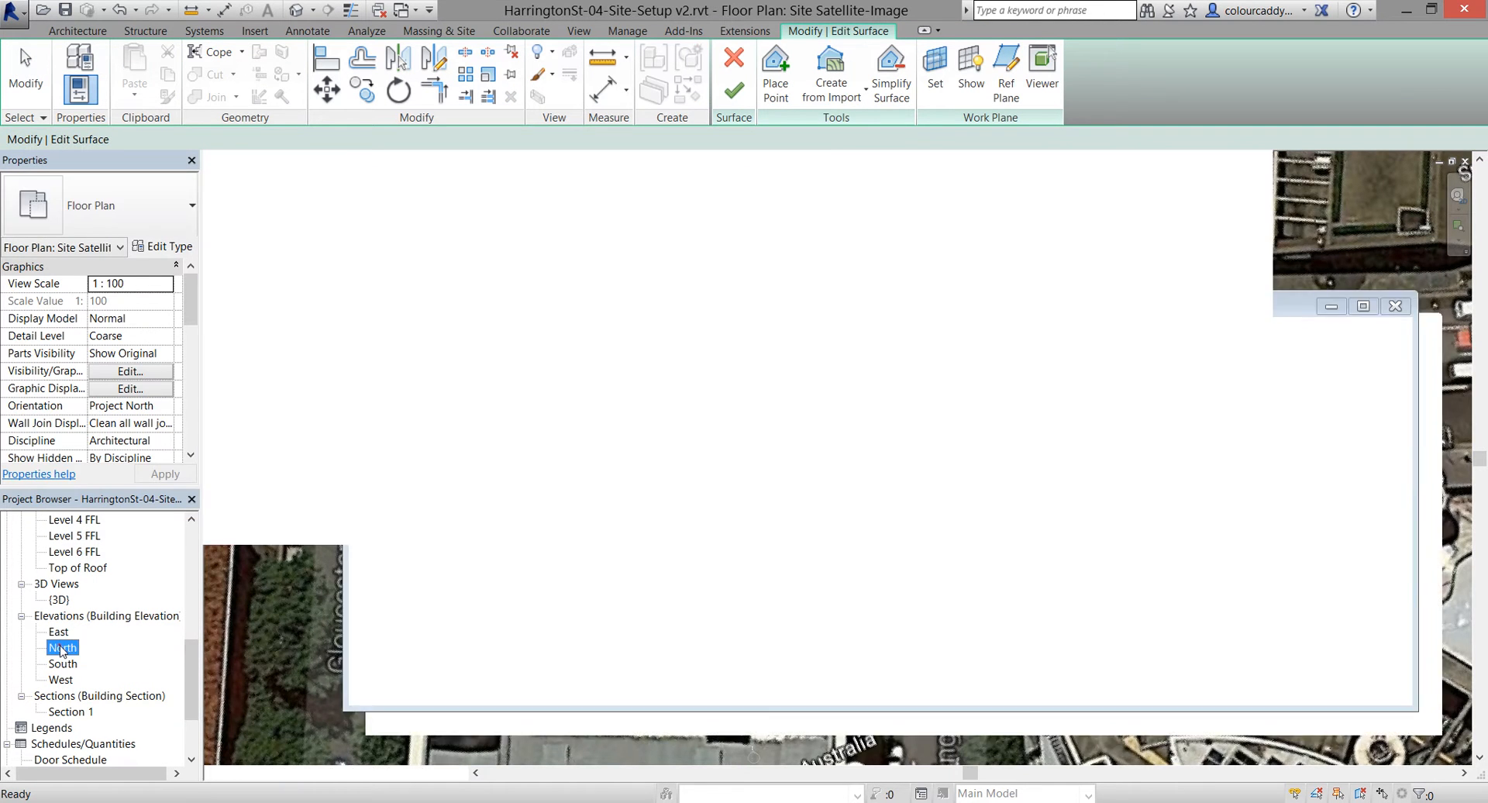
pyautogui.middleClick(756, 471)
pyautogui.middleClick(758, 473)
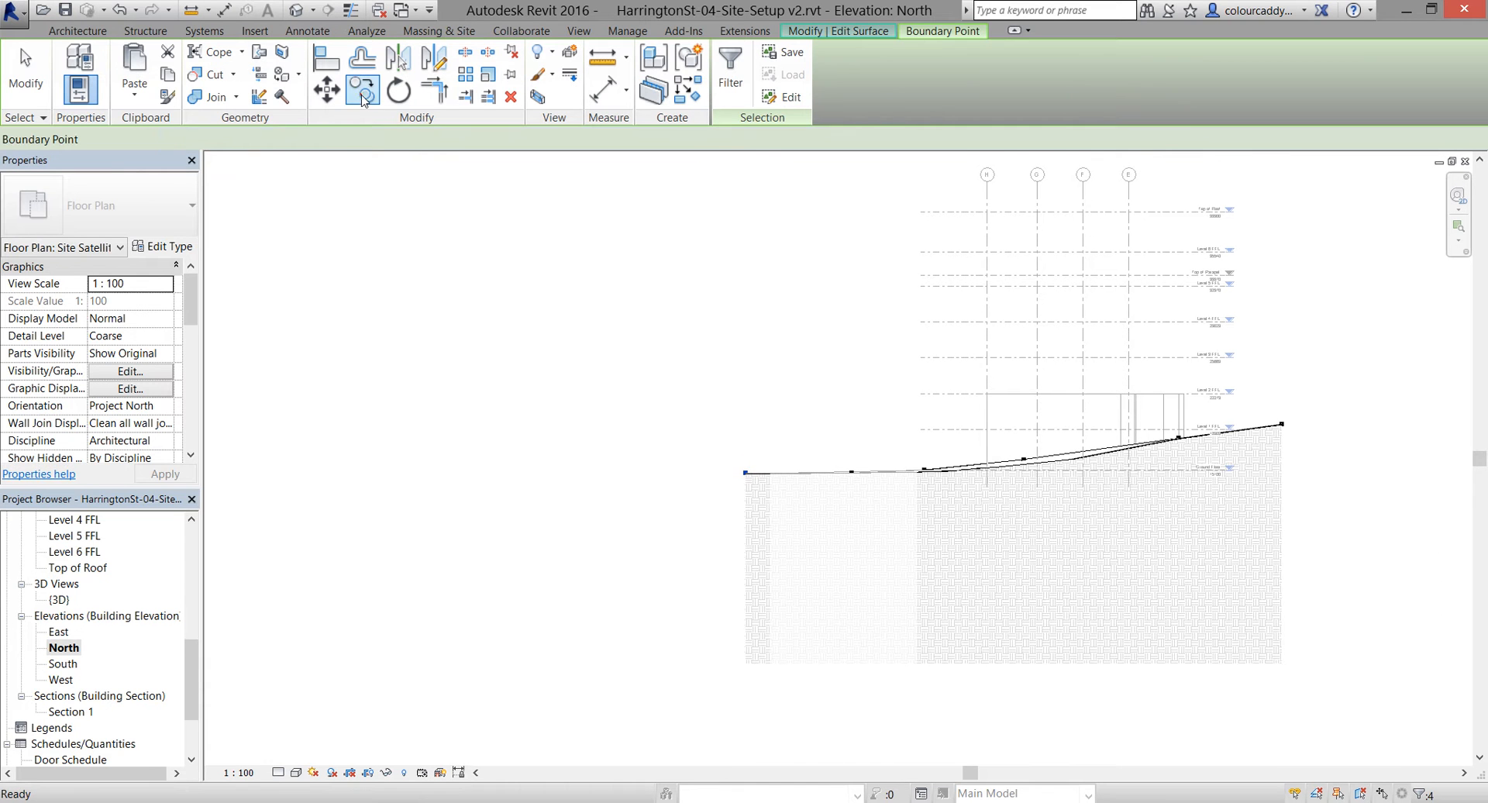
pyautogui.click(744, 473)
pyautogui.press('c')
pyautogui.press('o')
pyautogui.click(744, 473)
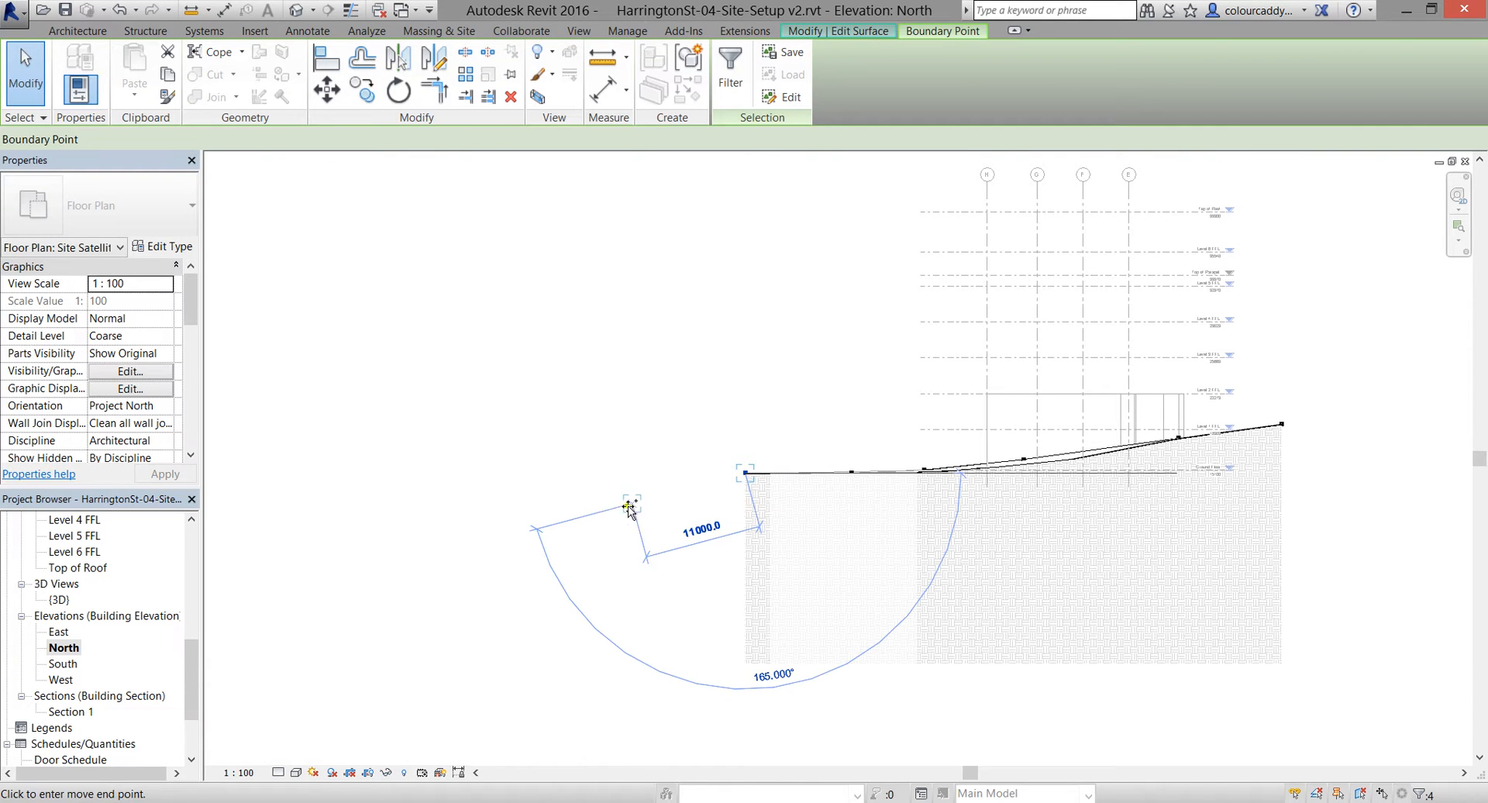
pyautogui.click(602, 513)
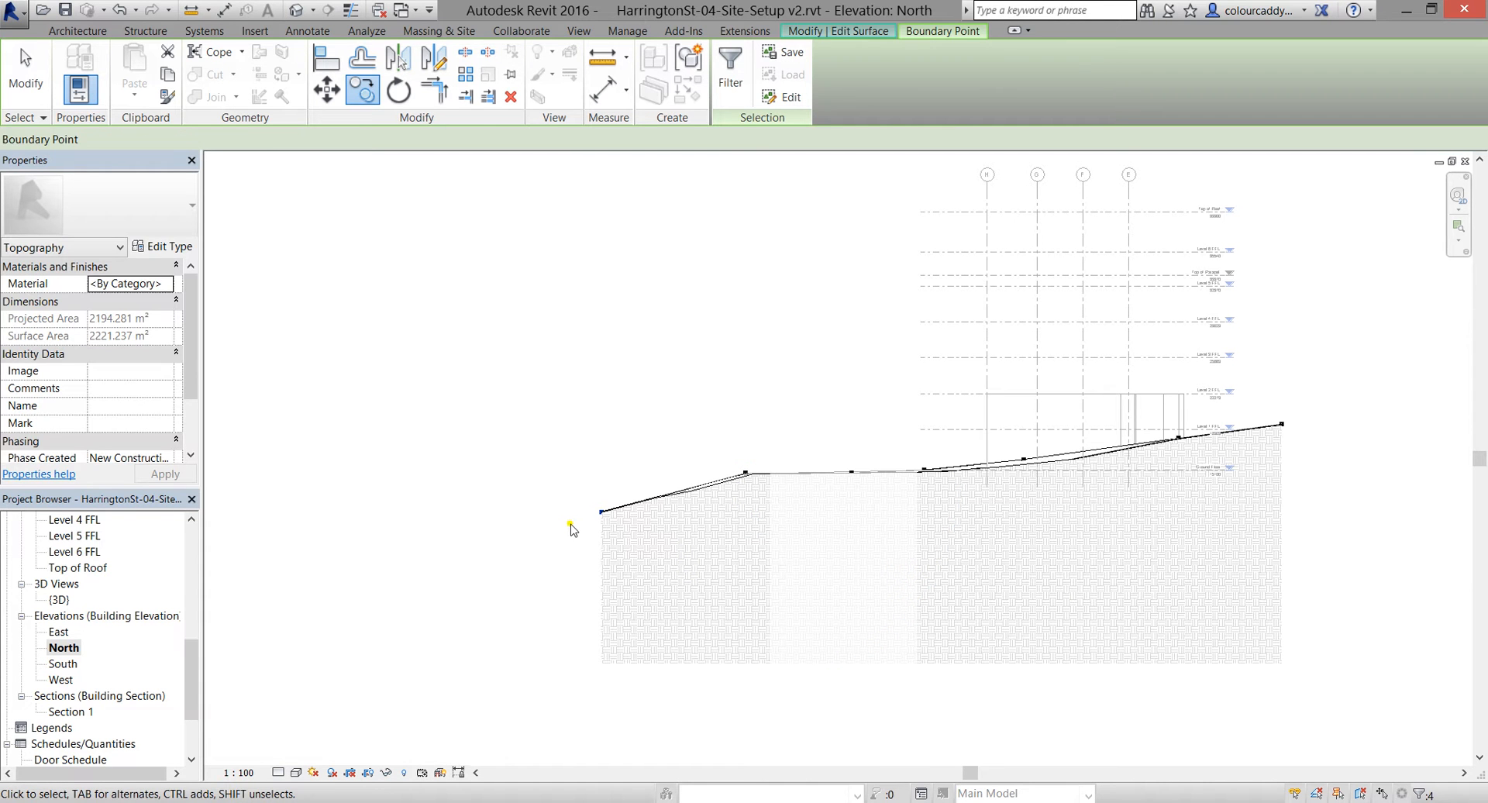
# Nudge the copied outer boundary points upward to soften the slope east of Harrington St, and deselect them
pyautogui.press('Up')
pyautogui.press('Up')
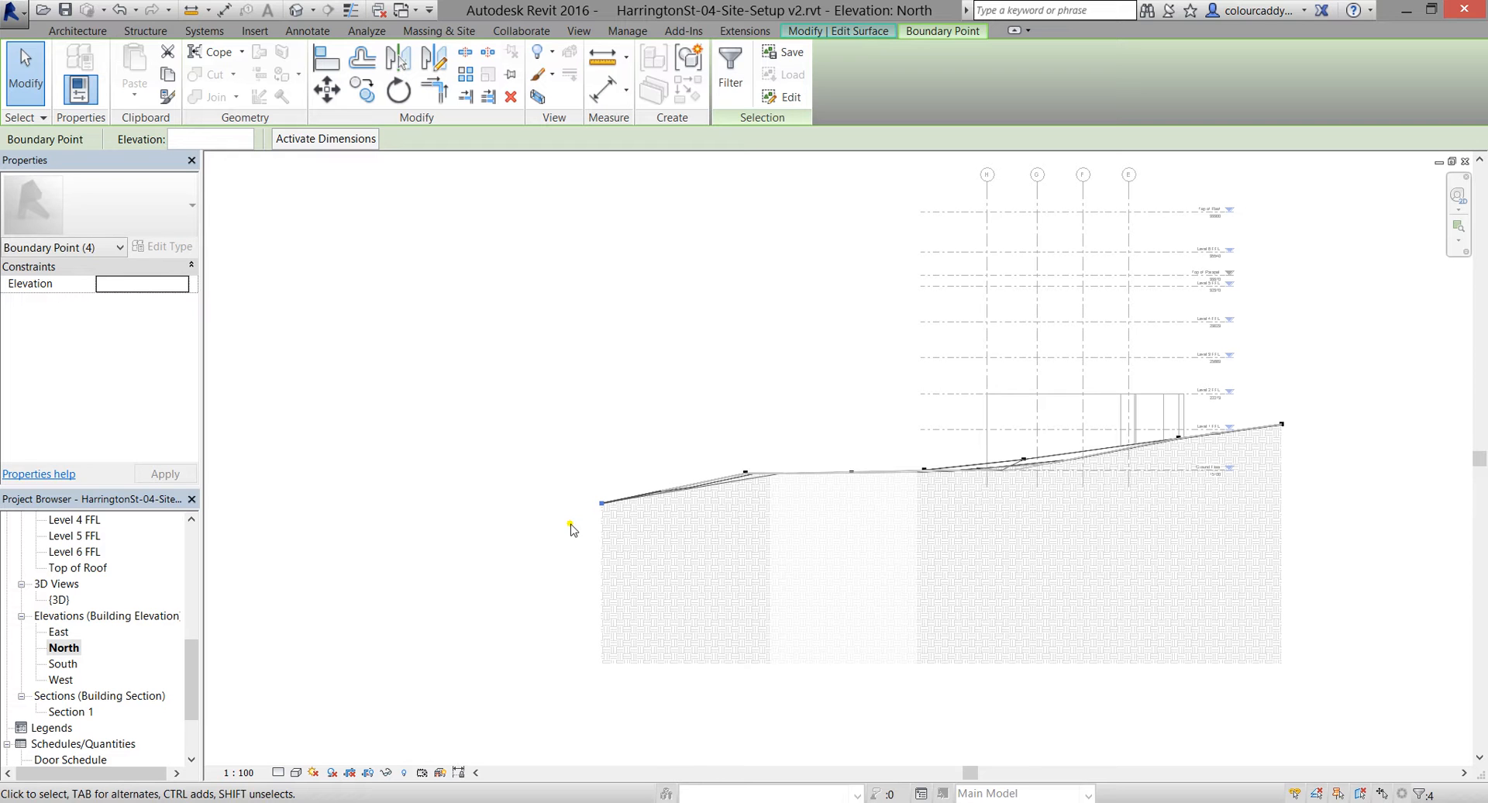
pyautogui.click(583, 403)
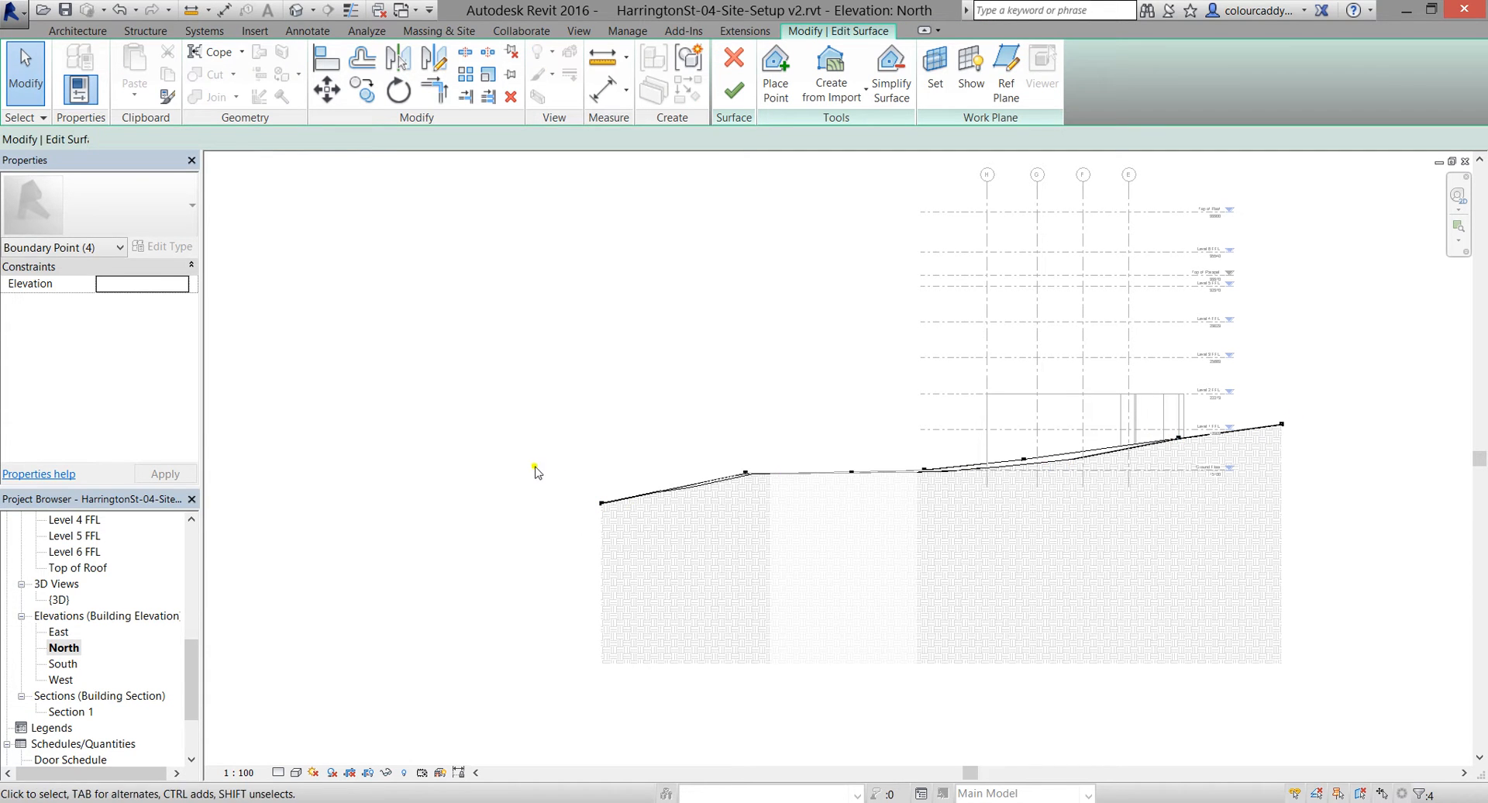
# Open the {3D} view to check the extended terrain and finish the surface edit
pyautogui.doubleClick(60, 599)
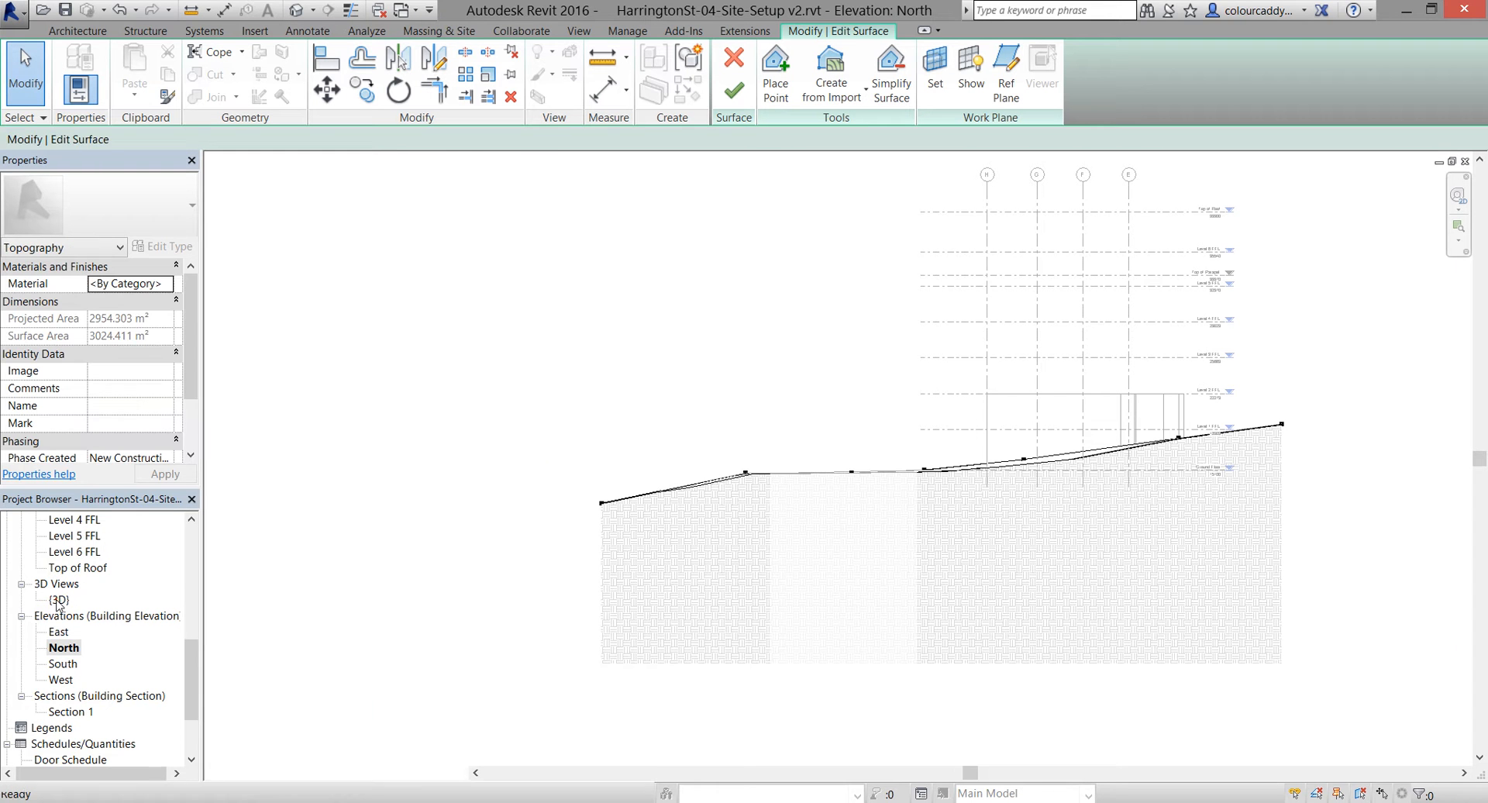
pyautogui.scroll(-3, 841, 463)
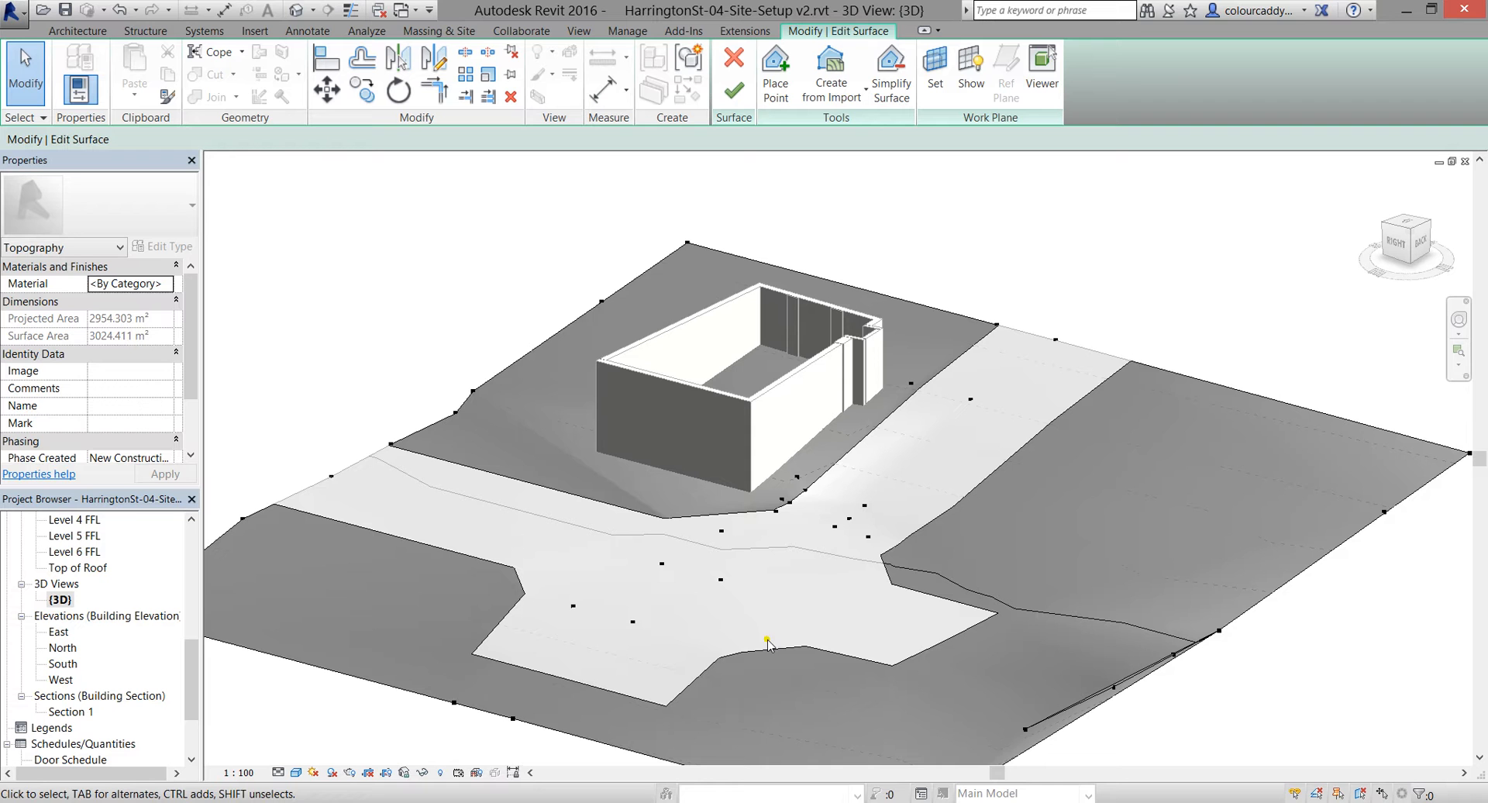
pyautogui.click(733, 90)
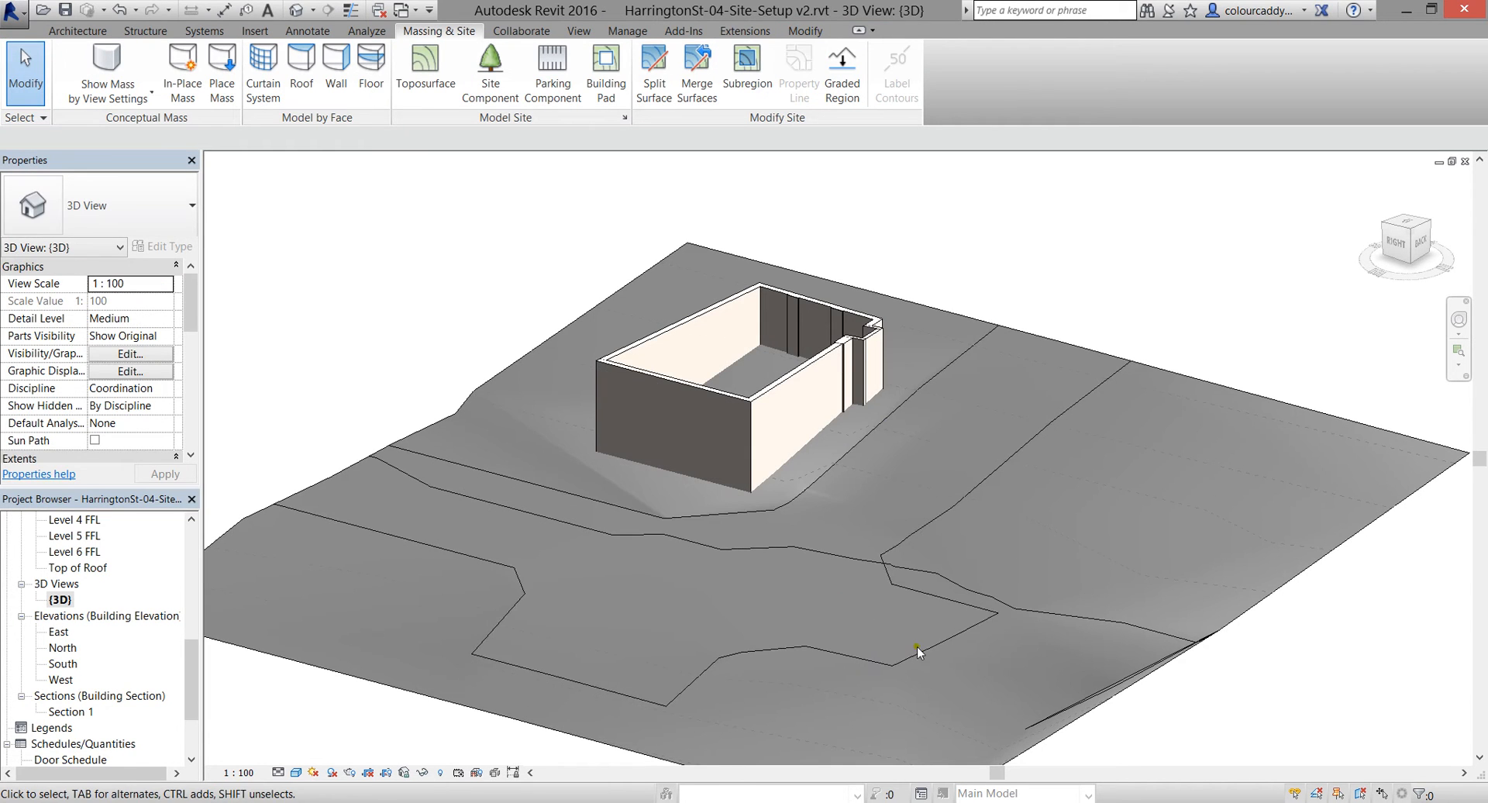
# Open the Site Satellite-Image plan and start editing the boundary of the street subregion
pyautogui.click(927, 651)
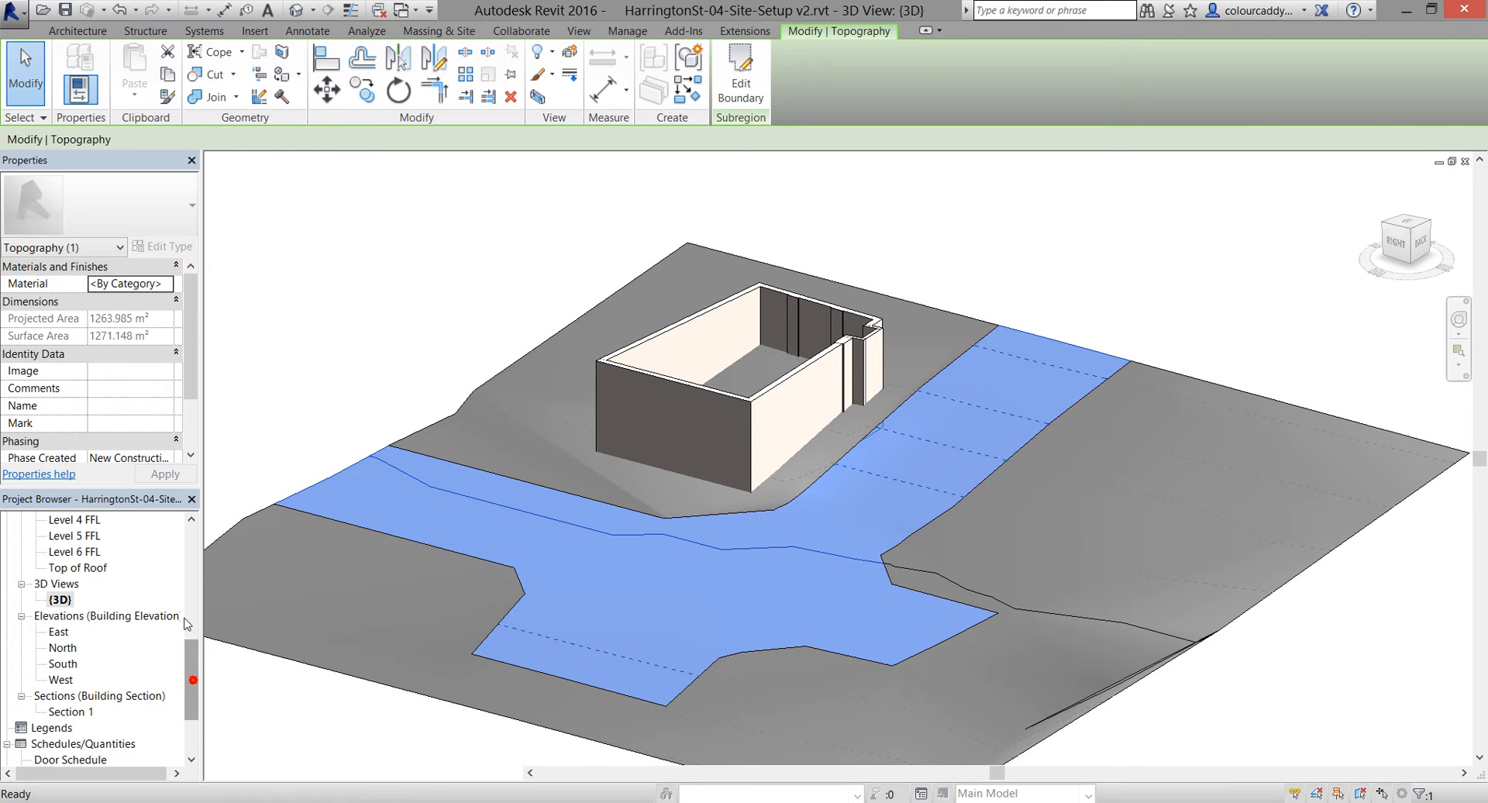
pyautogui.moveTo(189, 706); pyautogui.dragTo(188, 593)
pyautogui.scroll(-2, 135, 685)
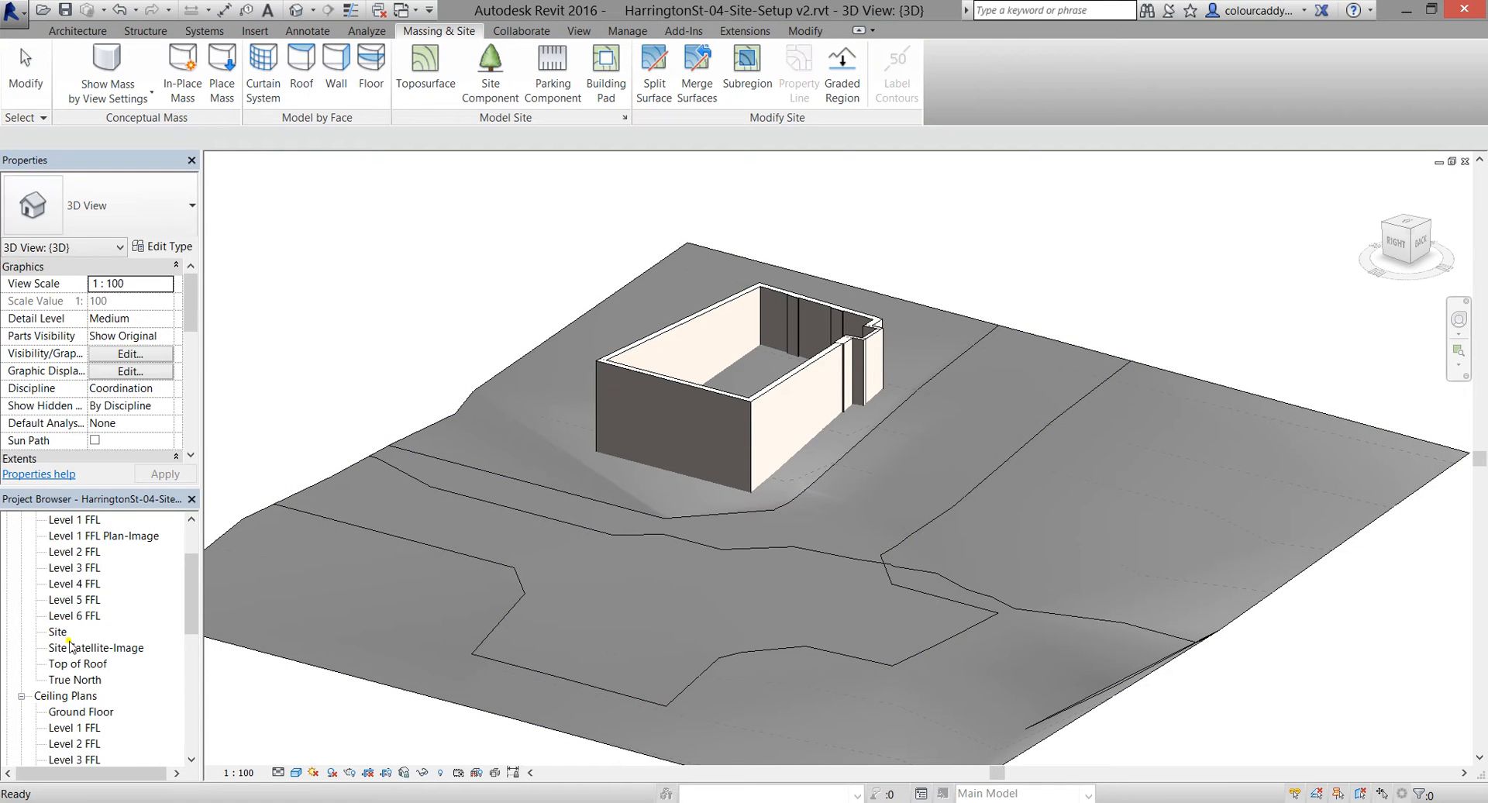
pyautogui.doubleClick(80, 647)
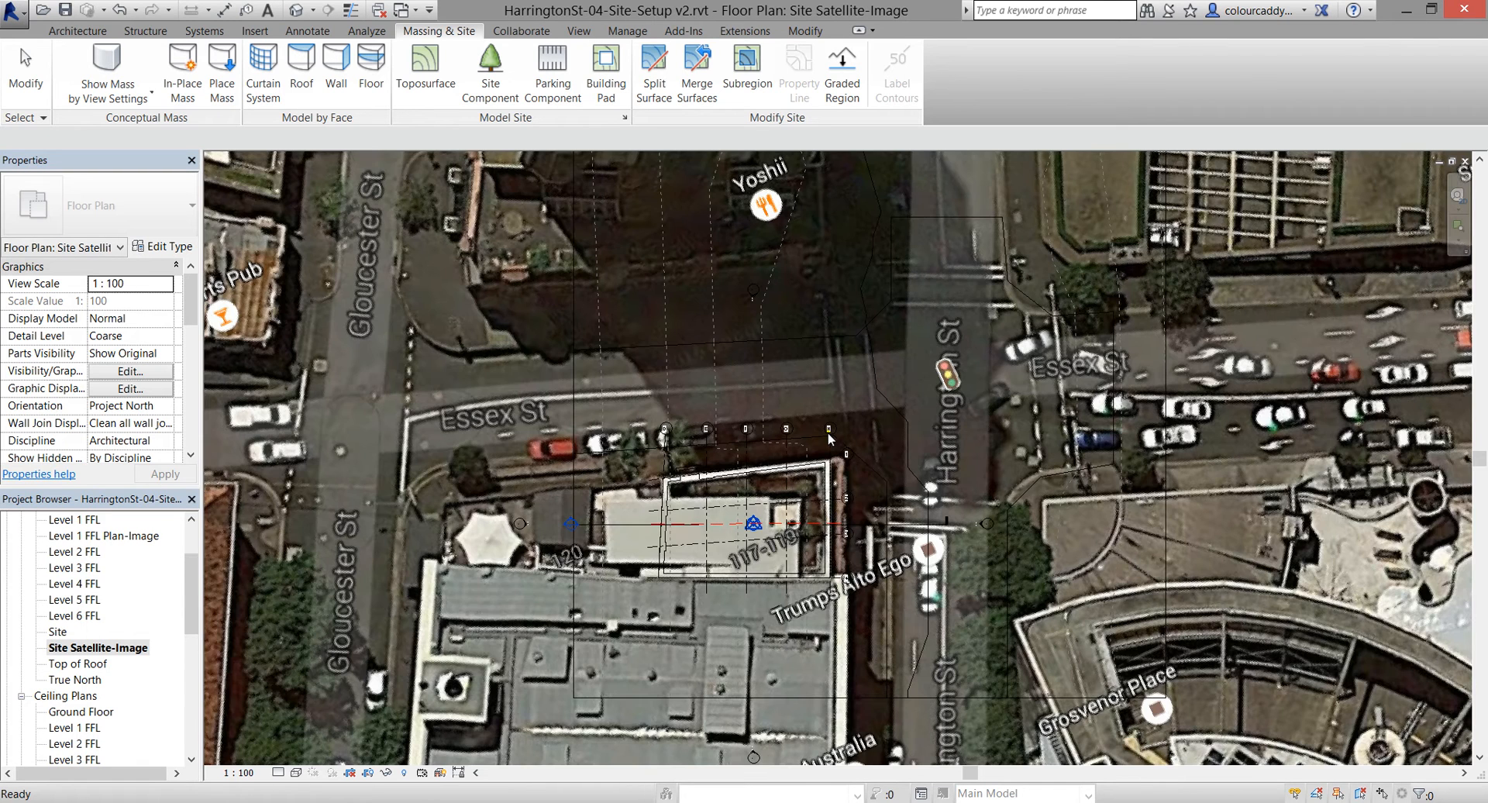
pyautogui.scroll(-2, 827, 431)
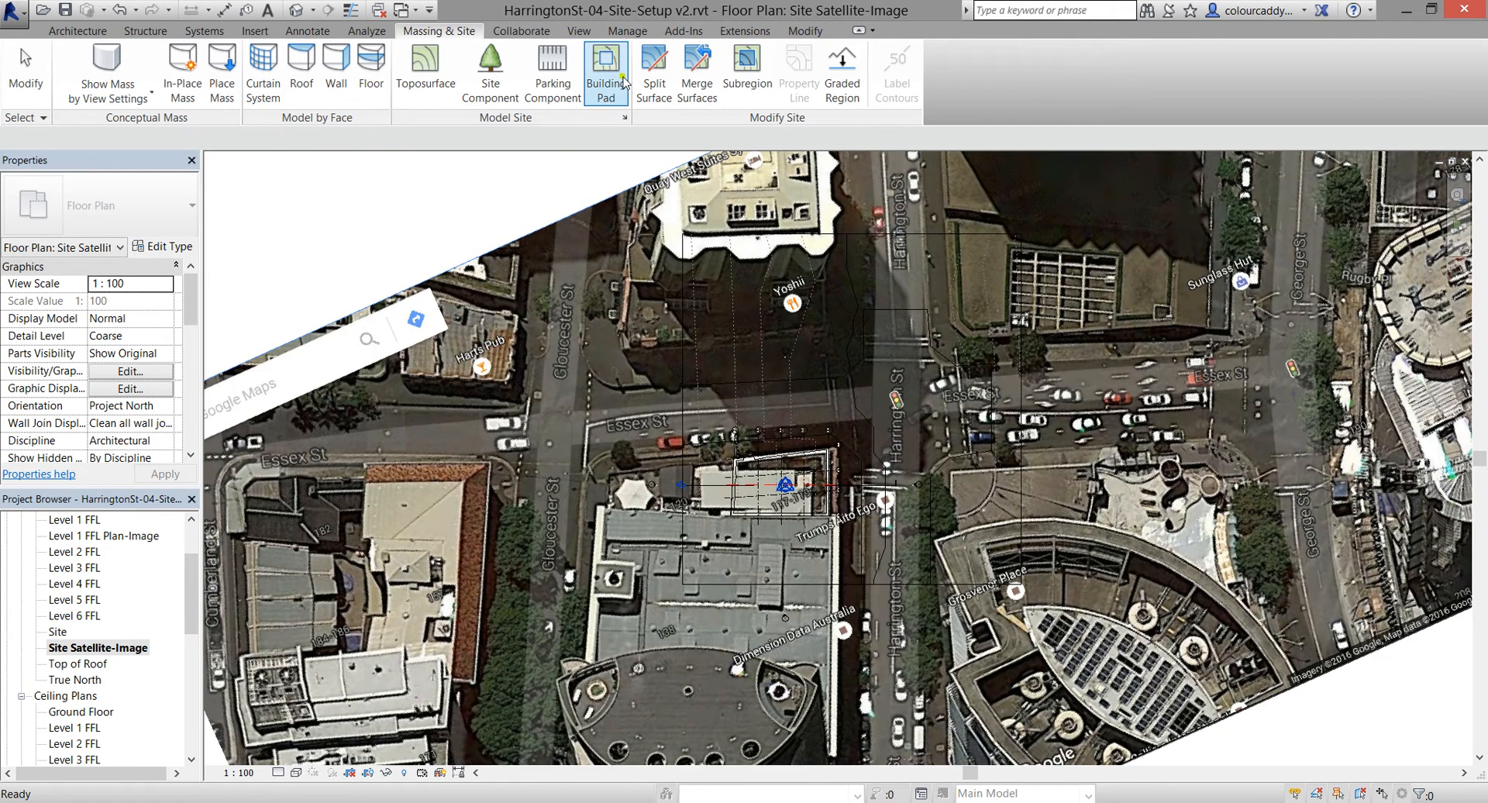
pyautogui.click(828, 434)
pyautogui.click(737, 74)
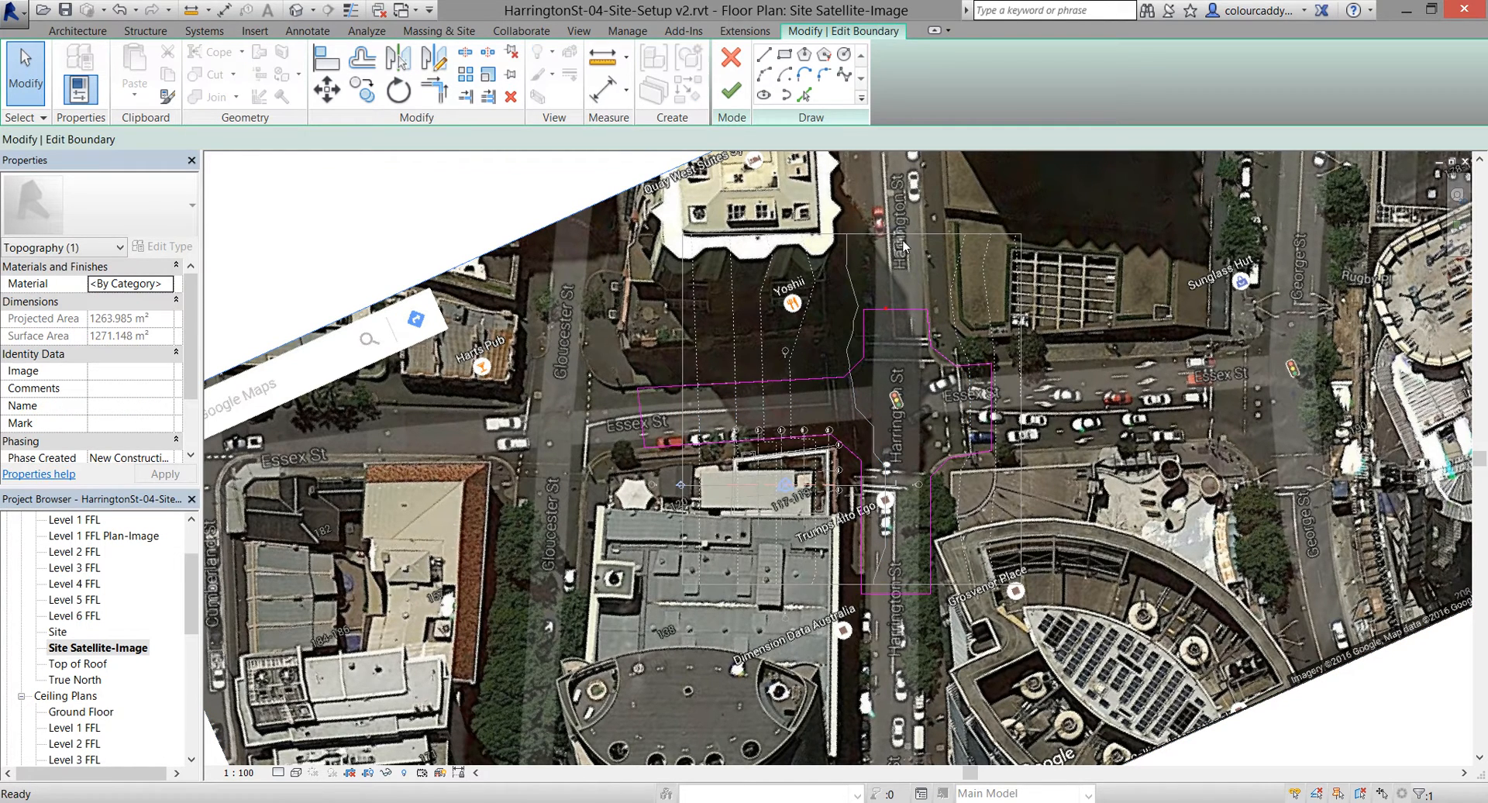
pyautogui.scroll(2, 902, 260)
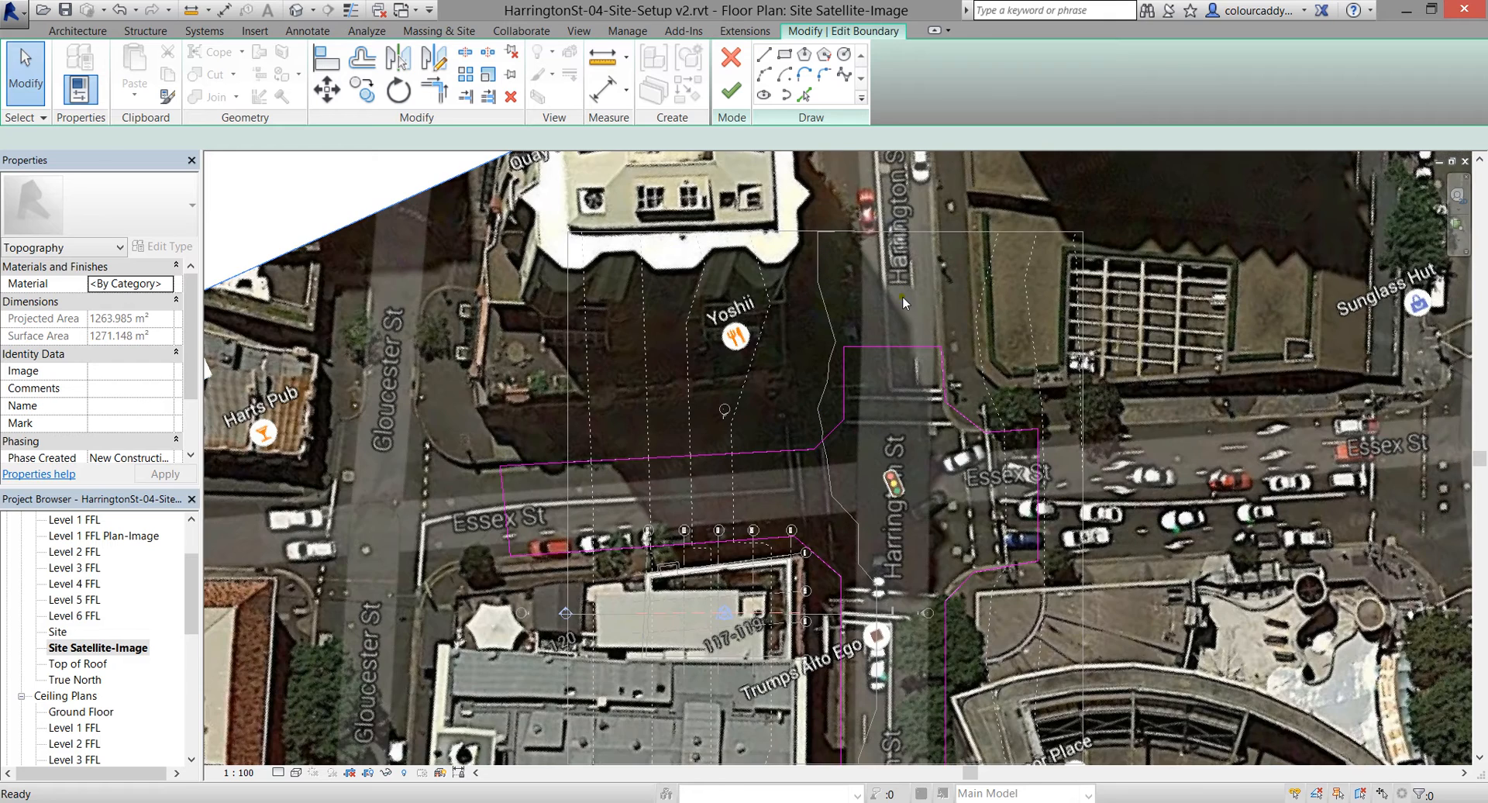
# Stretch the subregion's Harrington St end line north and its Essex St end line east, just beyond the toposurface edges
pyautogui.click(871, 347)
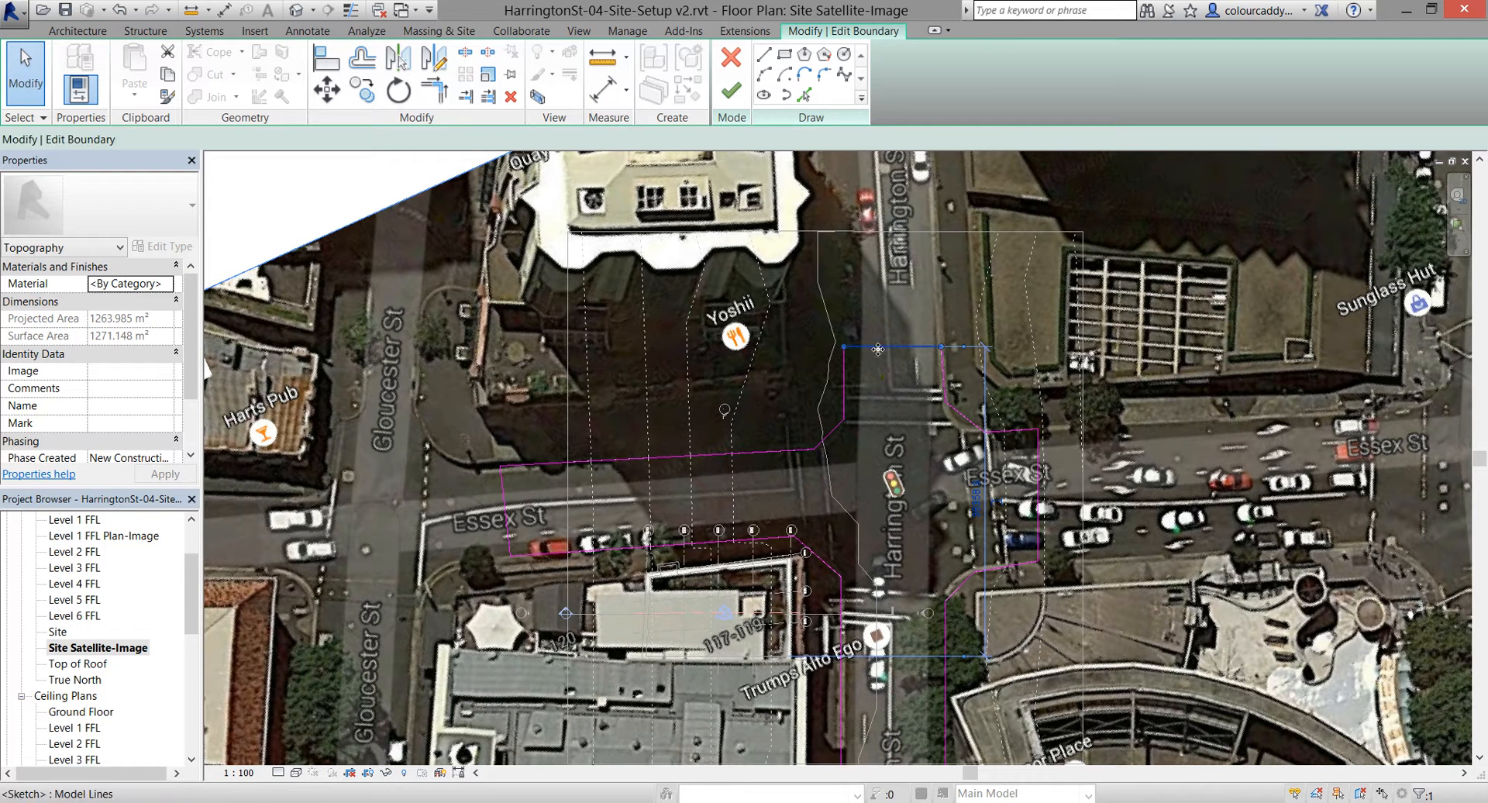
pyautogui.moveTo(877, 350); pyautogui.dragTo(895, 207)
pyautogui.moveTo(953, 424); pyautogui.dragTo(963, 502)
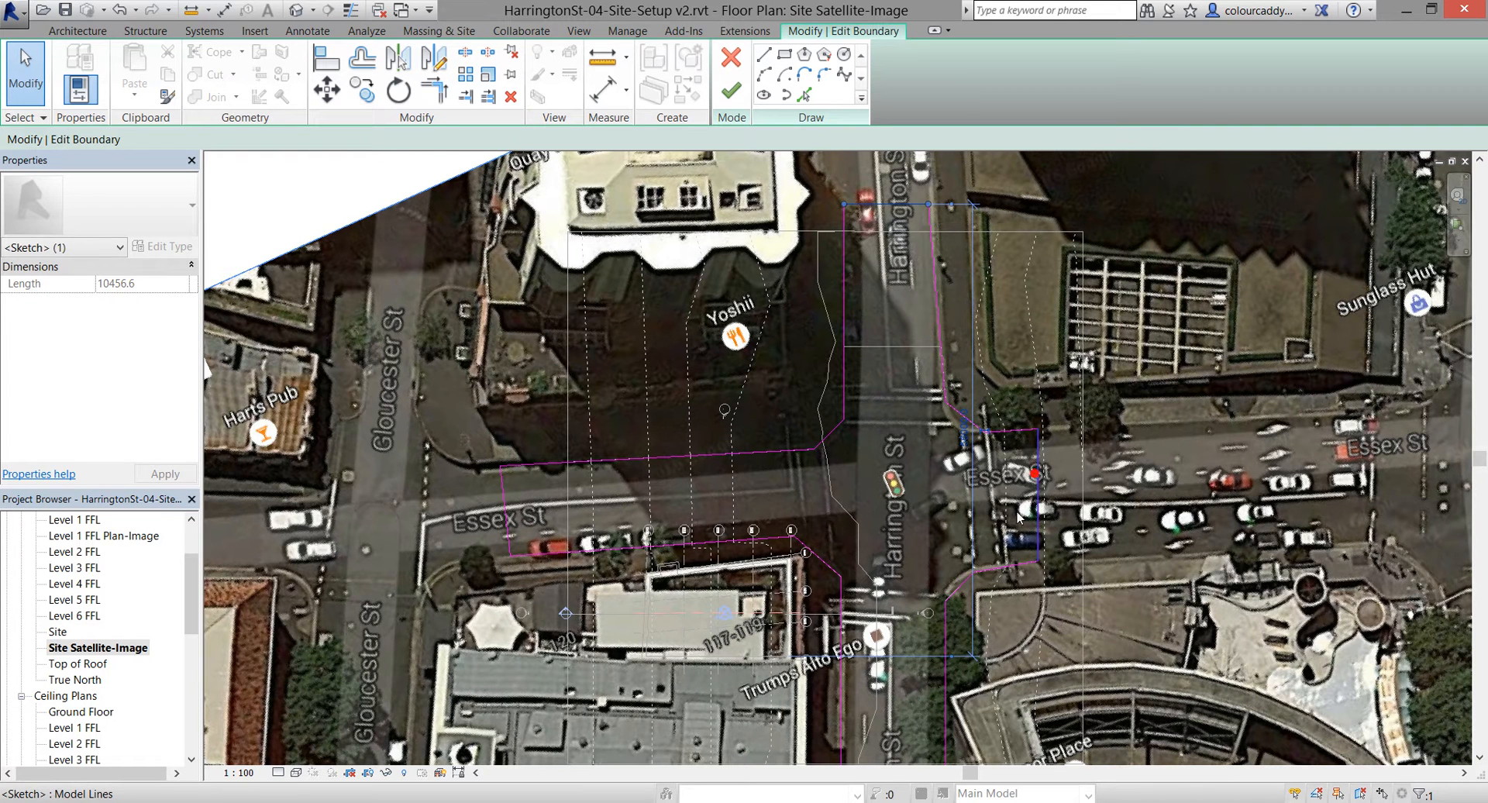
pyautogui.moveTo(1037, 499); pyautogui.dragTo(1111, 506)
# Realign the southern boundary line of Essex St's eastern arm along the kerb and trim it to the eastern end line
pyautogui.scroll(2, 1094, 571)
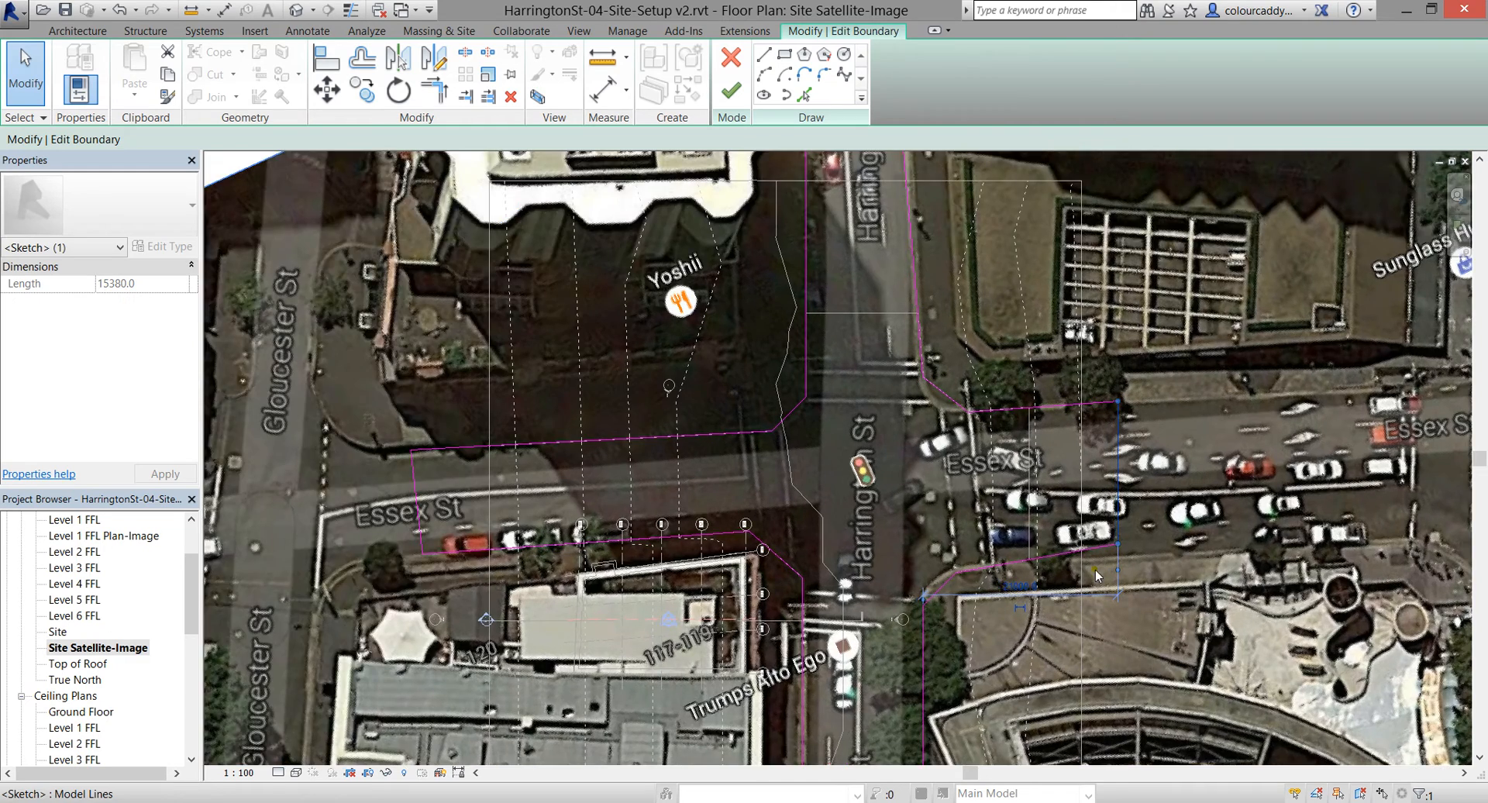
pyautogui.scroll(2, 1030, 548)
pyautogui.click(1017, 552)
pyautogui.moveTo(1154, 525); pyautogui.dragTo(1158, 556)
pyautogui.click(434, 92)
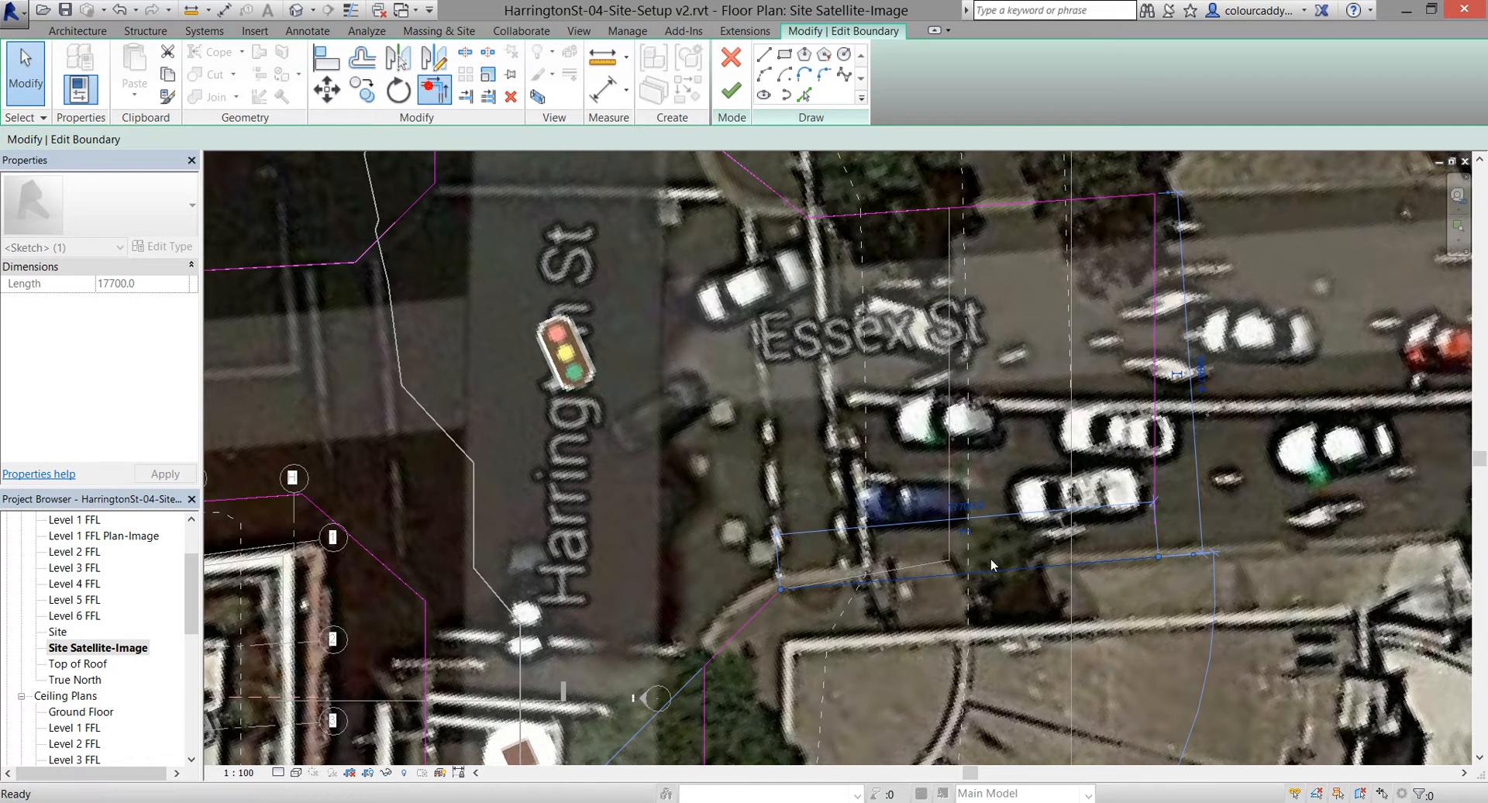
pyautogui.click(1039, 567)
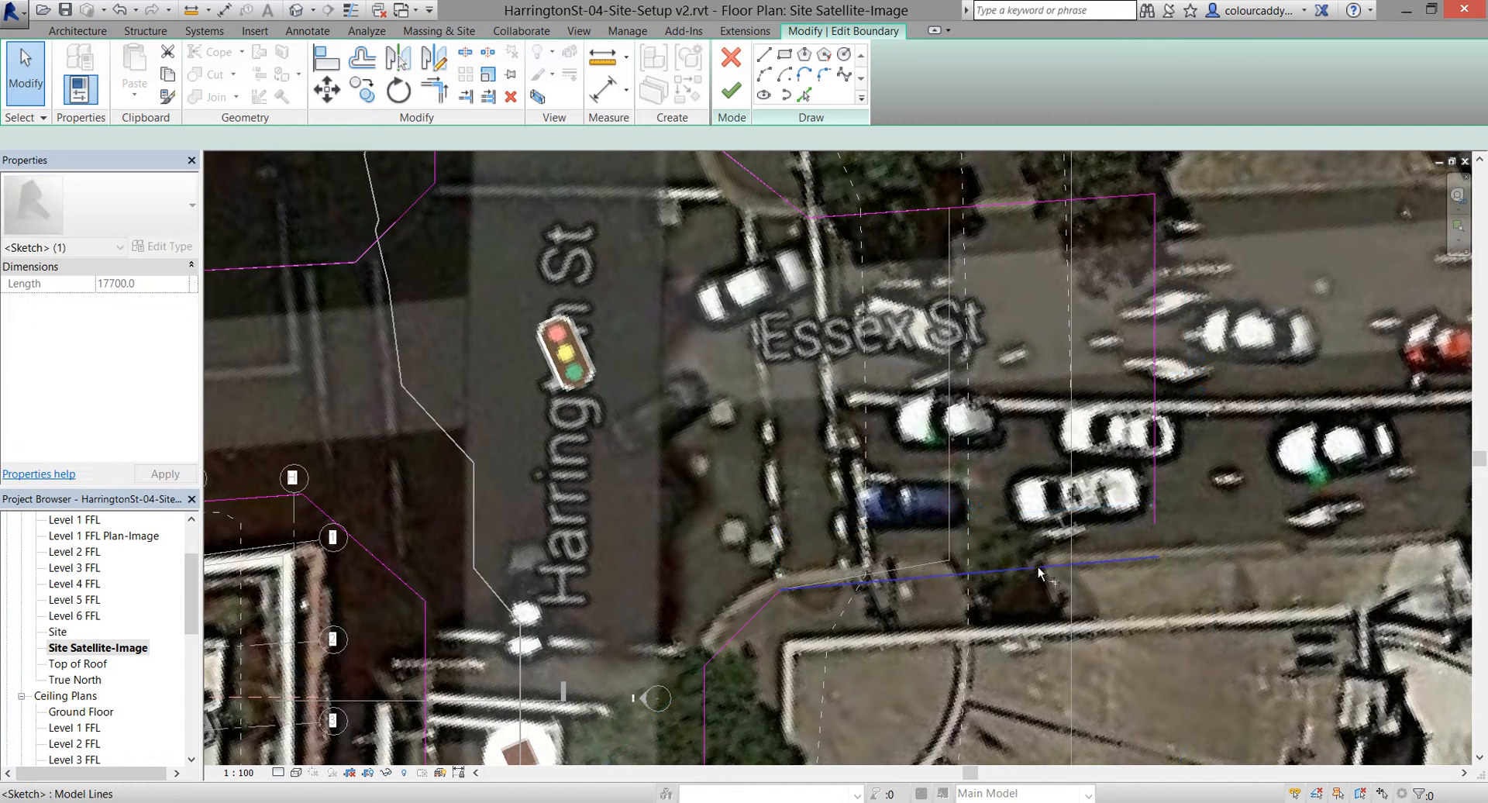
pyautogui.click(1154, 511)
pyautogui.moveTo(951, 451); pyautogui.dragTo(961, 517, button='middle')
pyautogui.press('Escape')
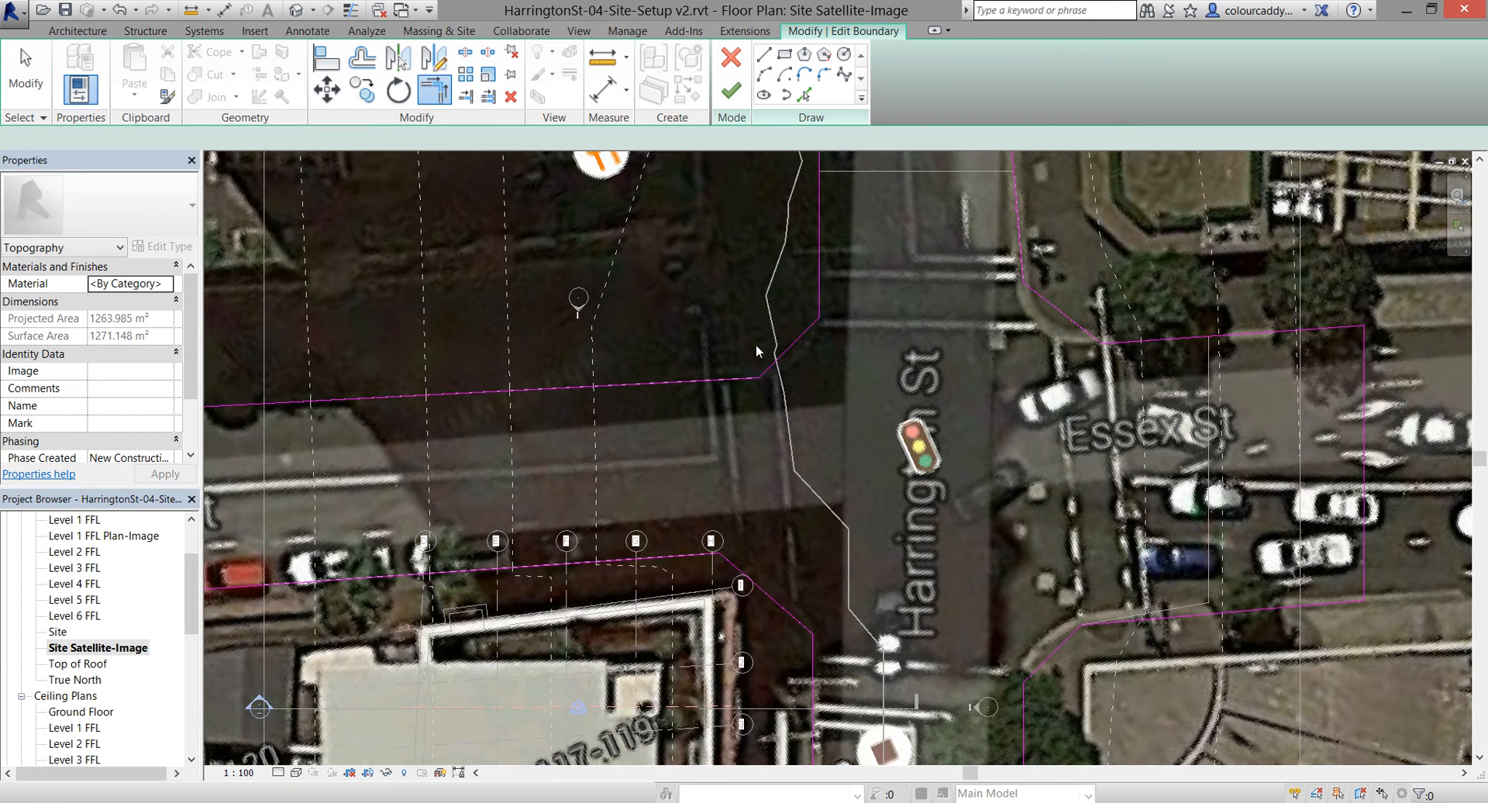
# Replace the diagonal at the north-west corner of the intersection with a three-point arc curving along the kerb
pyautogui.scroll(2, 755, 344)
pyautogui.press('Escape')
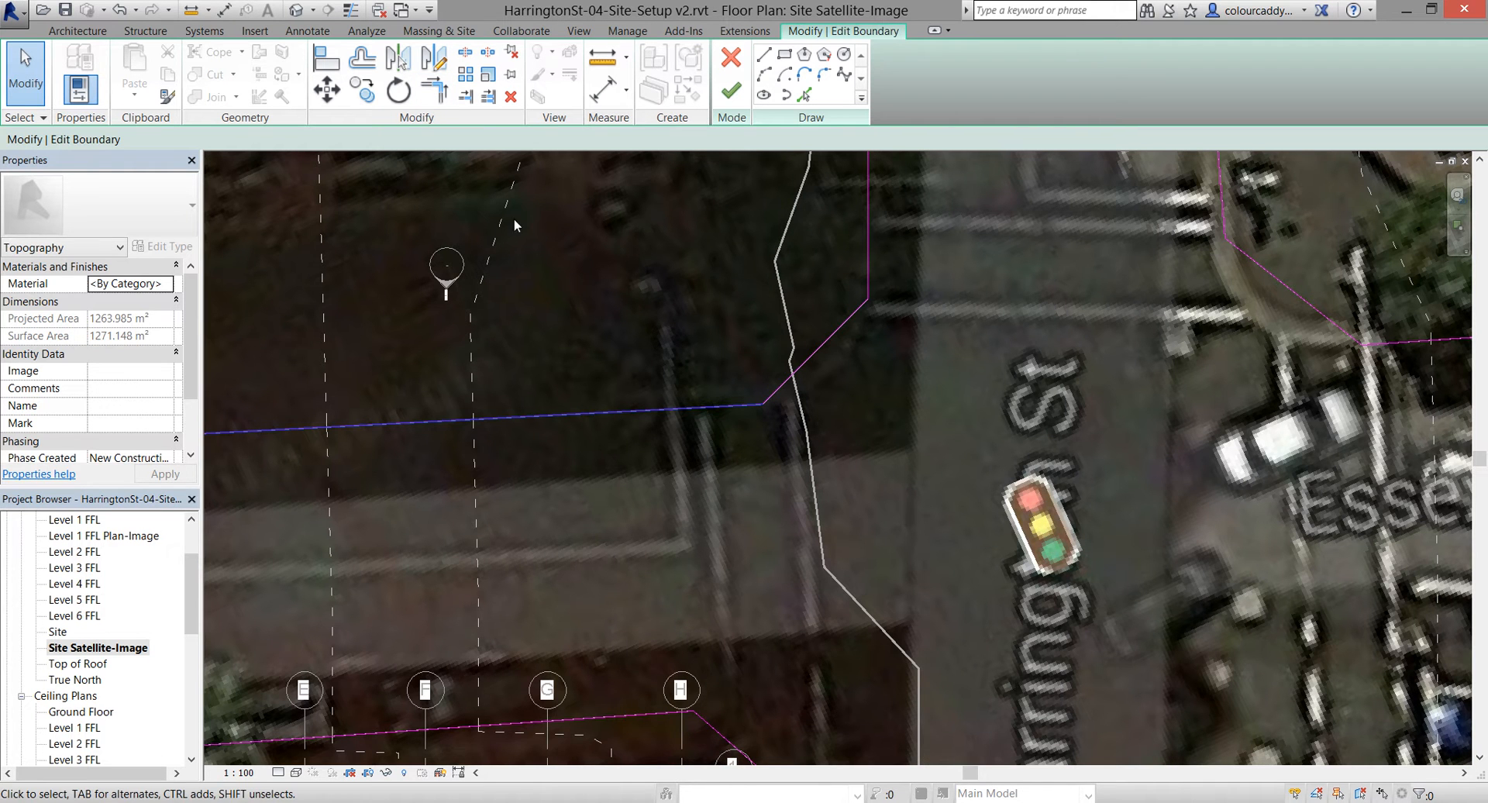
pyautogui.click(764, 74)
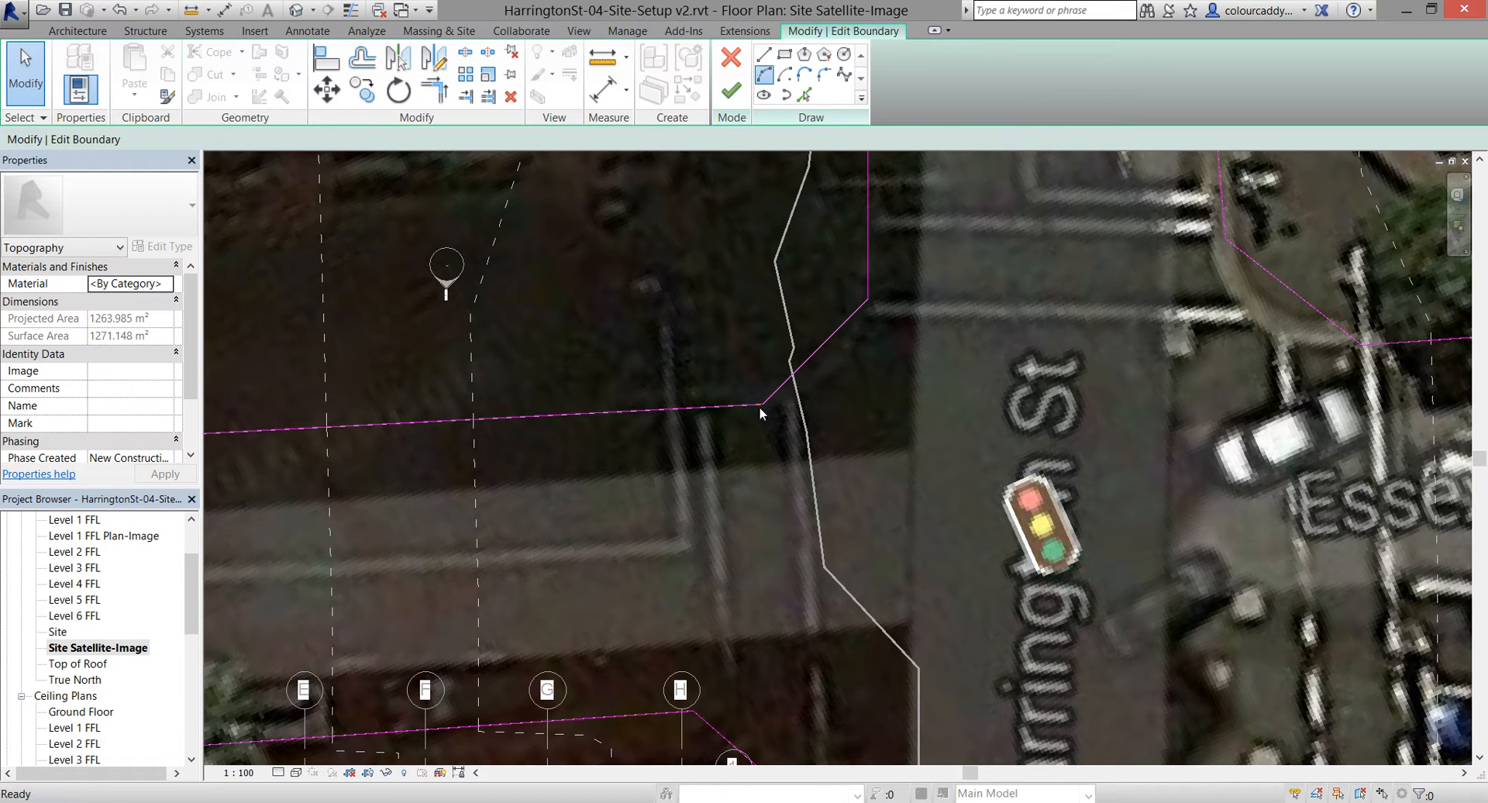
pyautogui.click(871, 306)
pyautogui.click(837, 354)
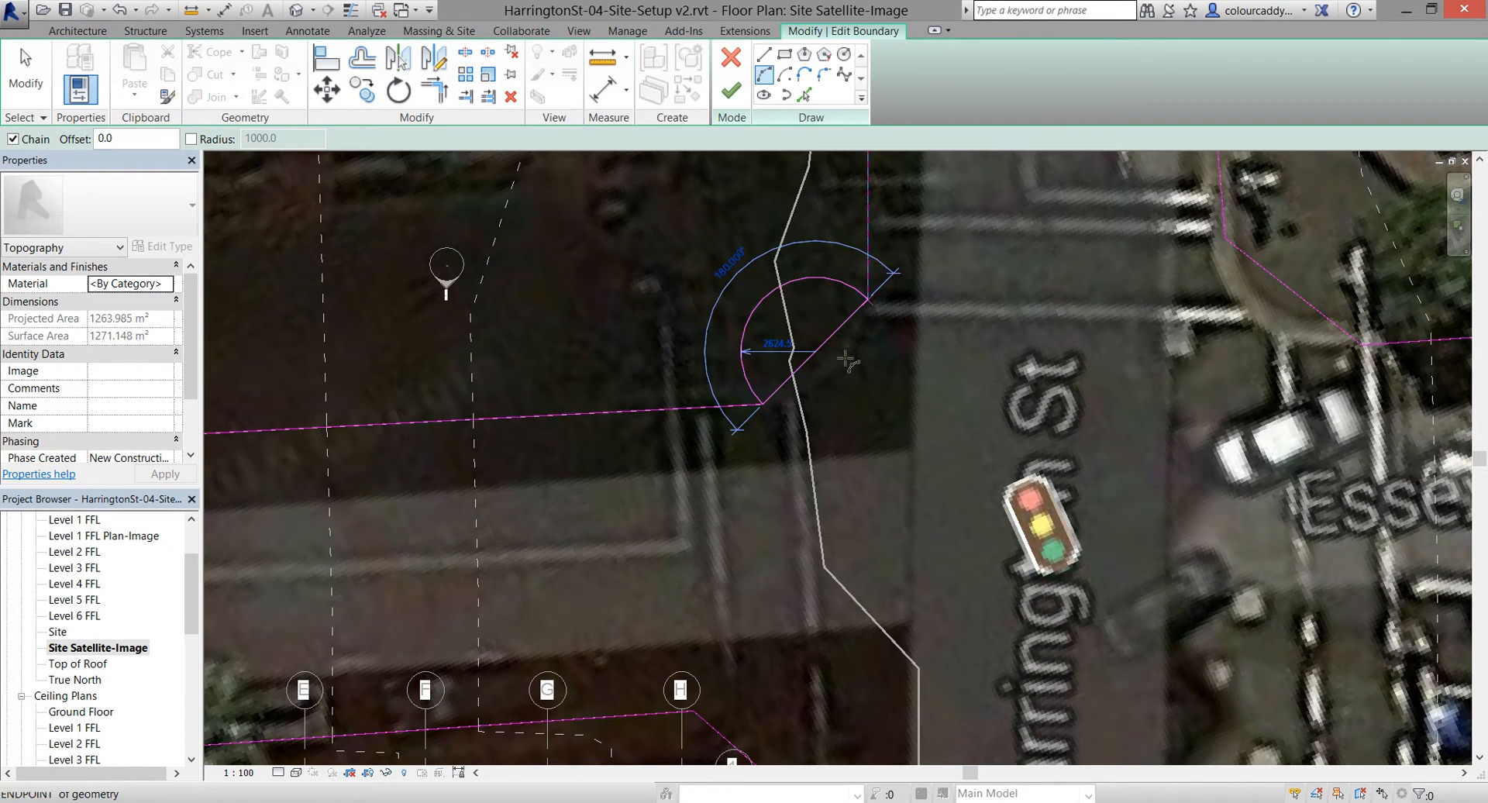
pyautogui.click(827, 436)
pyautogui.click(822, 346)
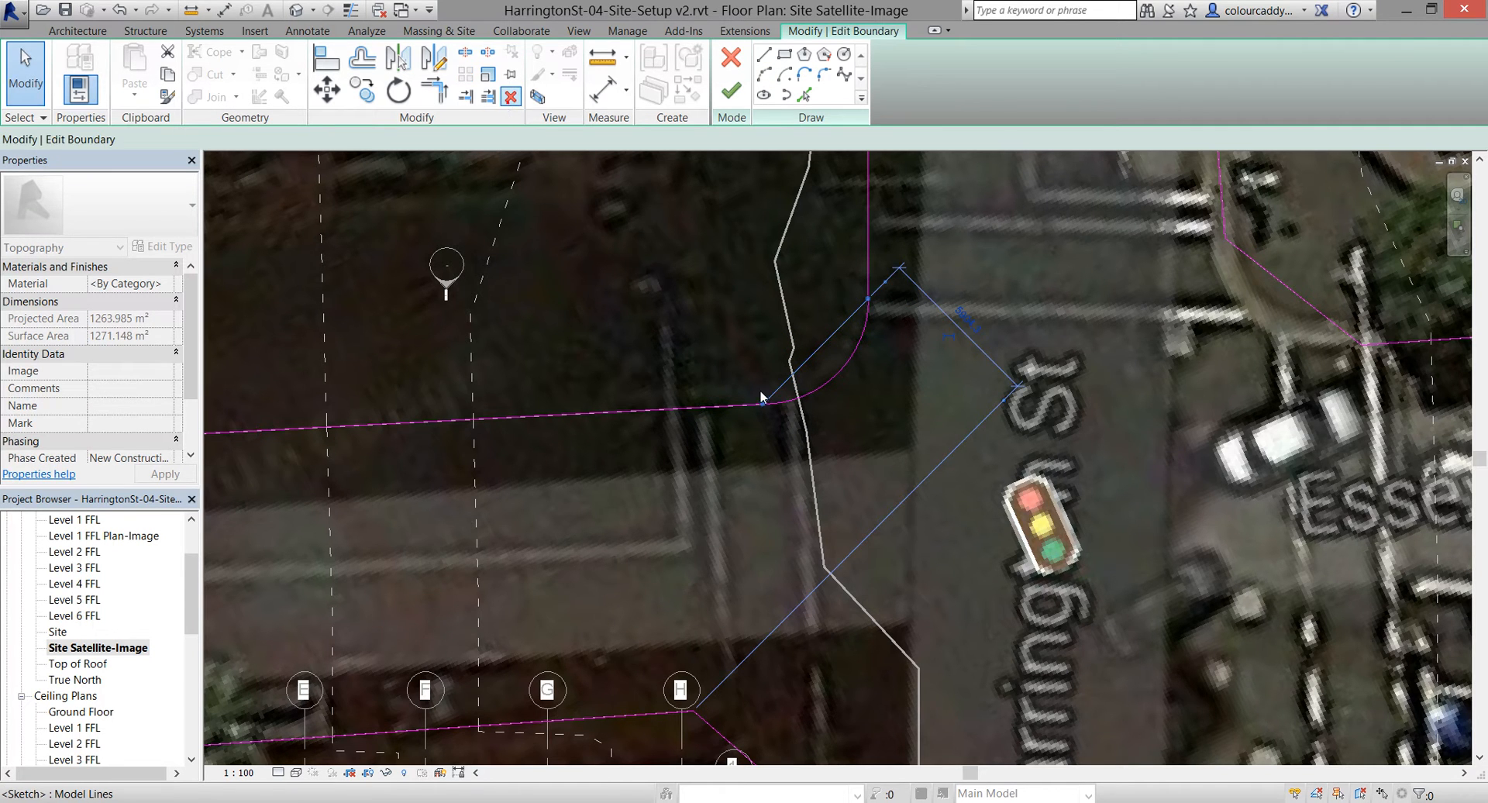
pyautogui.moveTo(694, 443); pyautogui.dragTo(680, 452, button='middle')
# Draw a three-point arc along the intersection's north-east kerb corner and delete the diagonal line it replaces
pyautogui.click(765, 76)
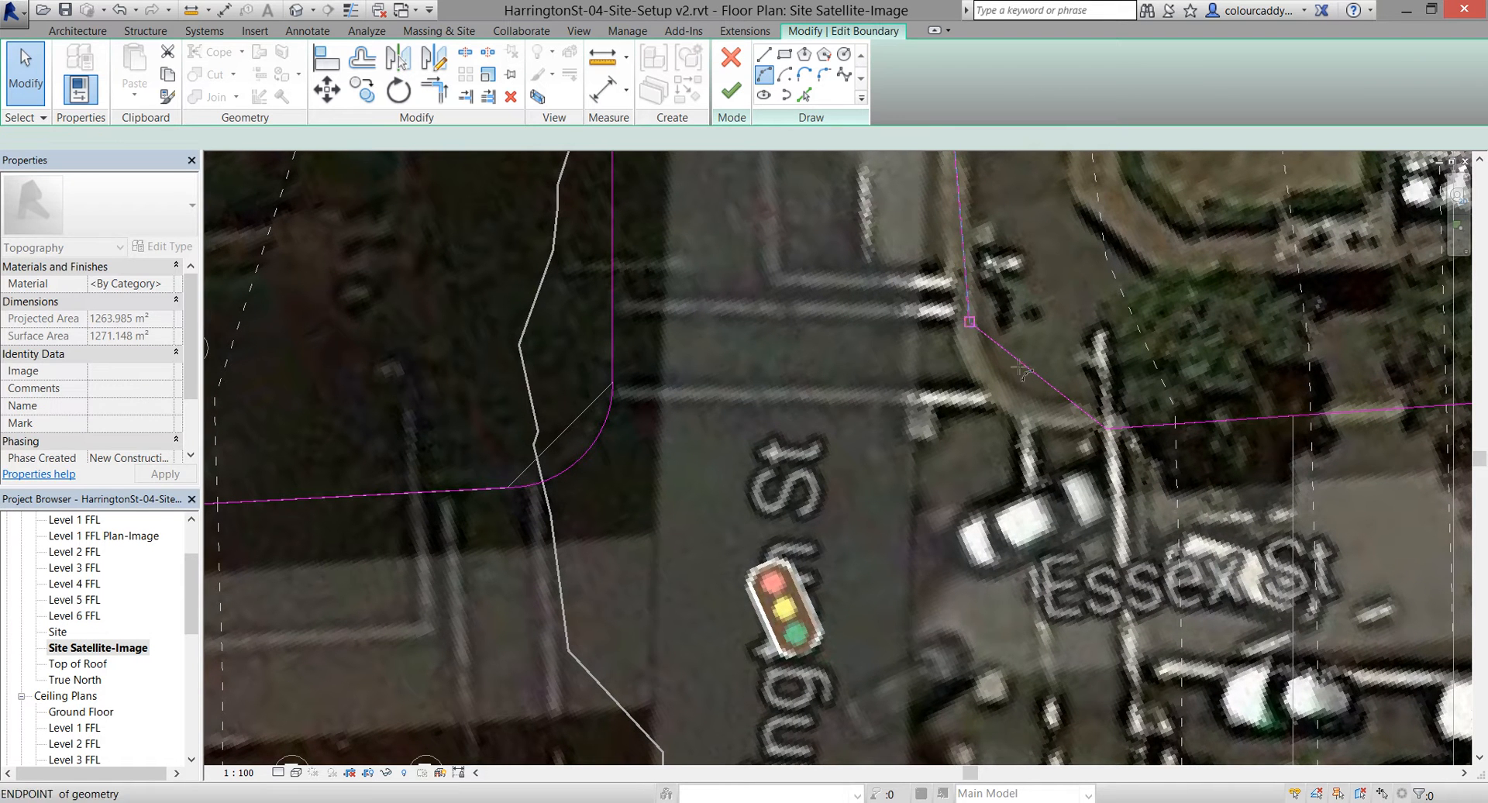
pyautogui.click(970, 323)
pyautogui.click(1106, 428)
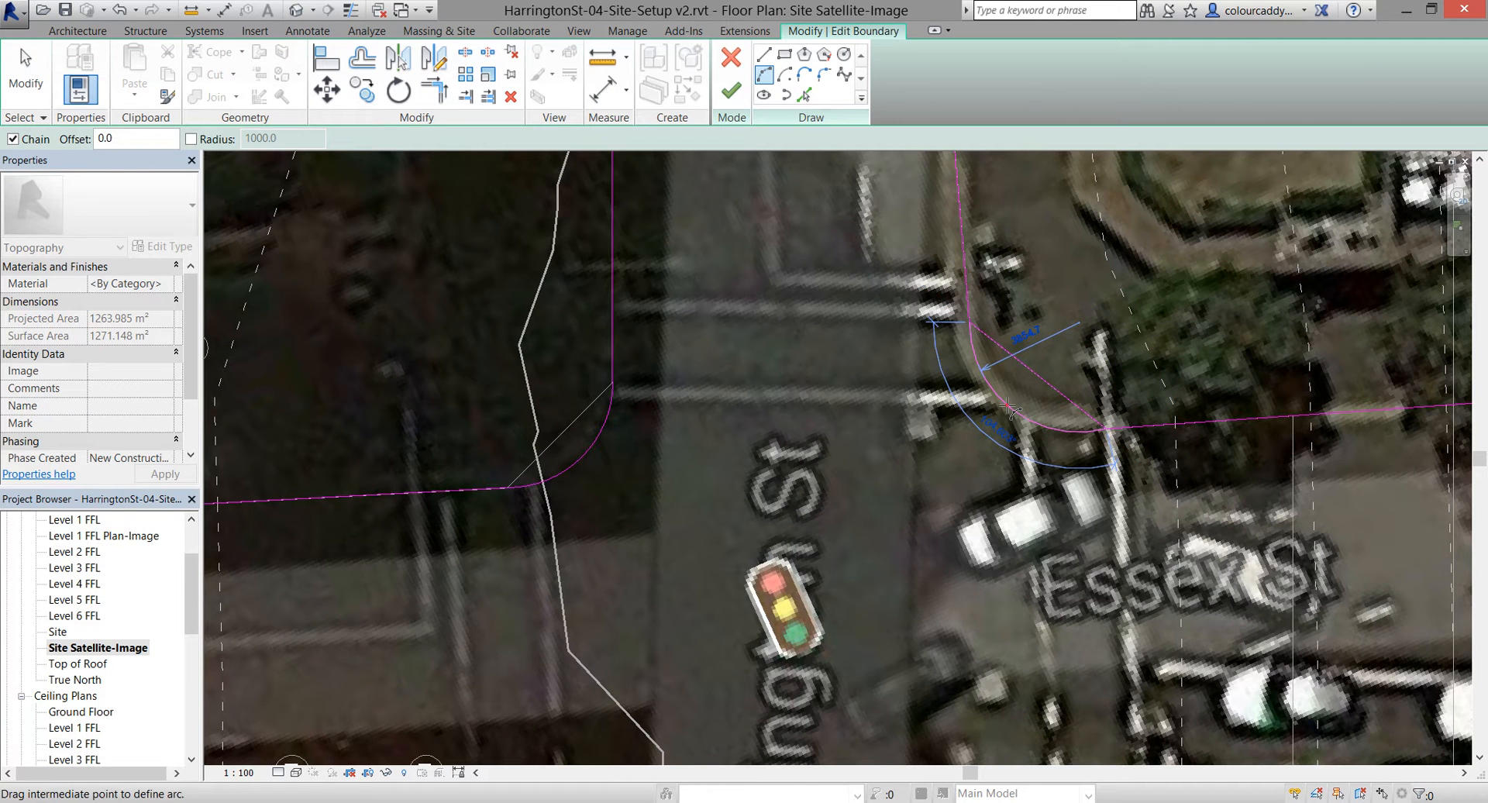
pyautogui.press('Escape')
pyautogui.press('Escape')
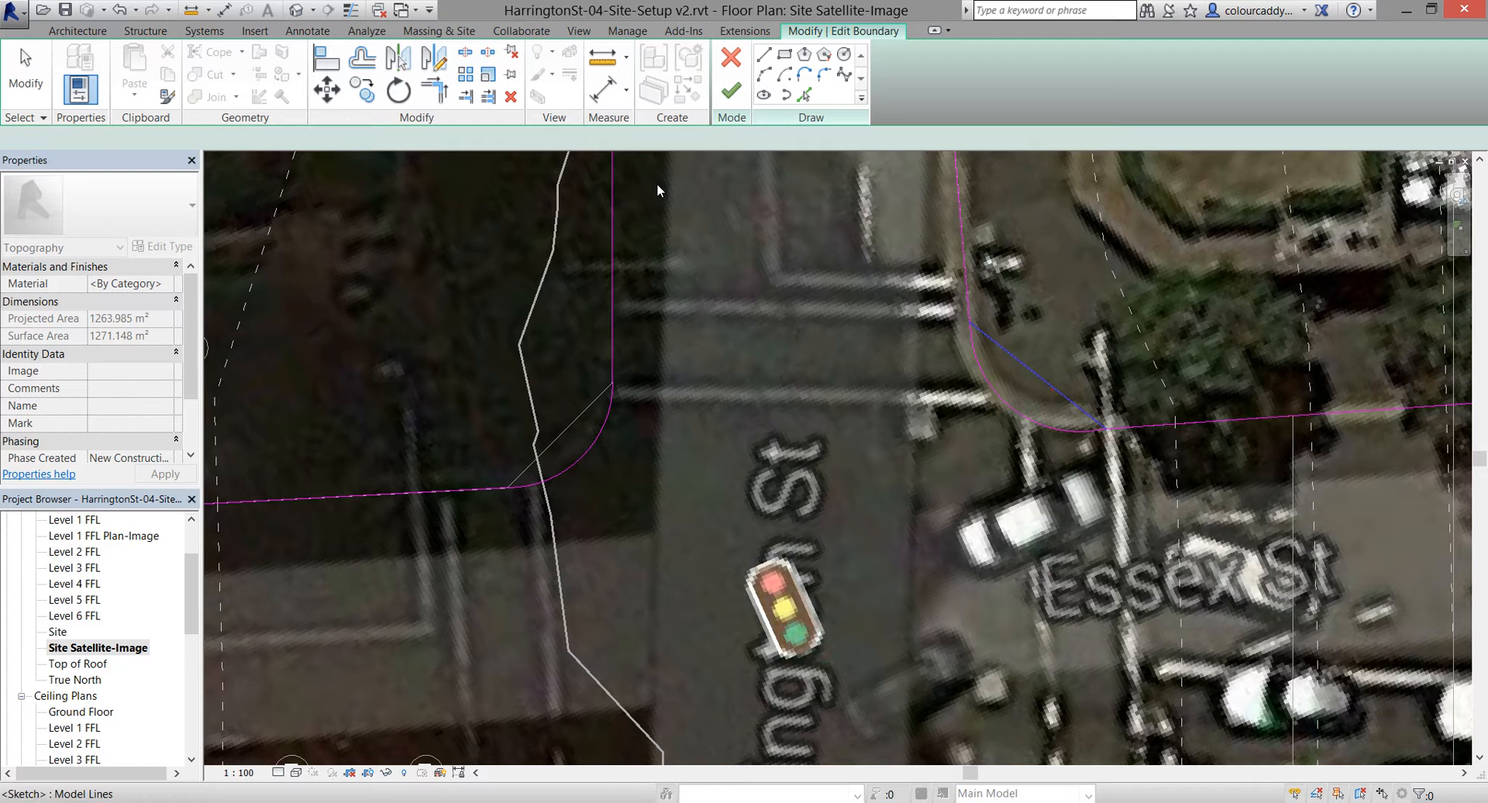
pyautogui.press('Escape')
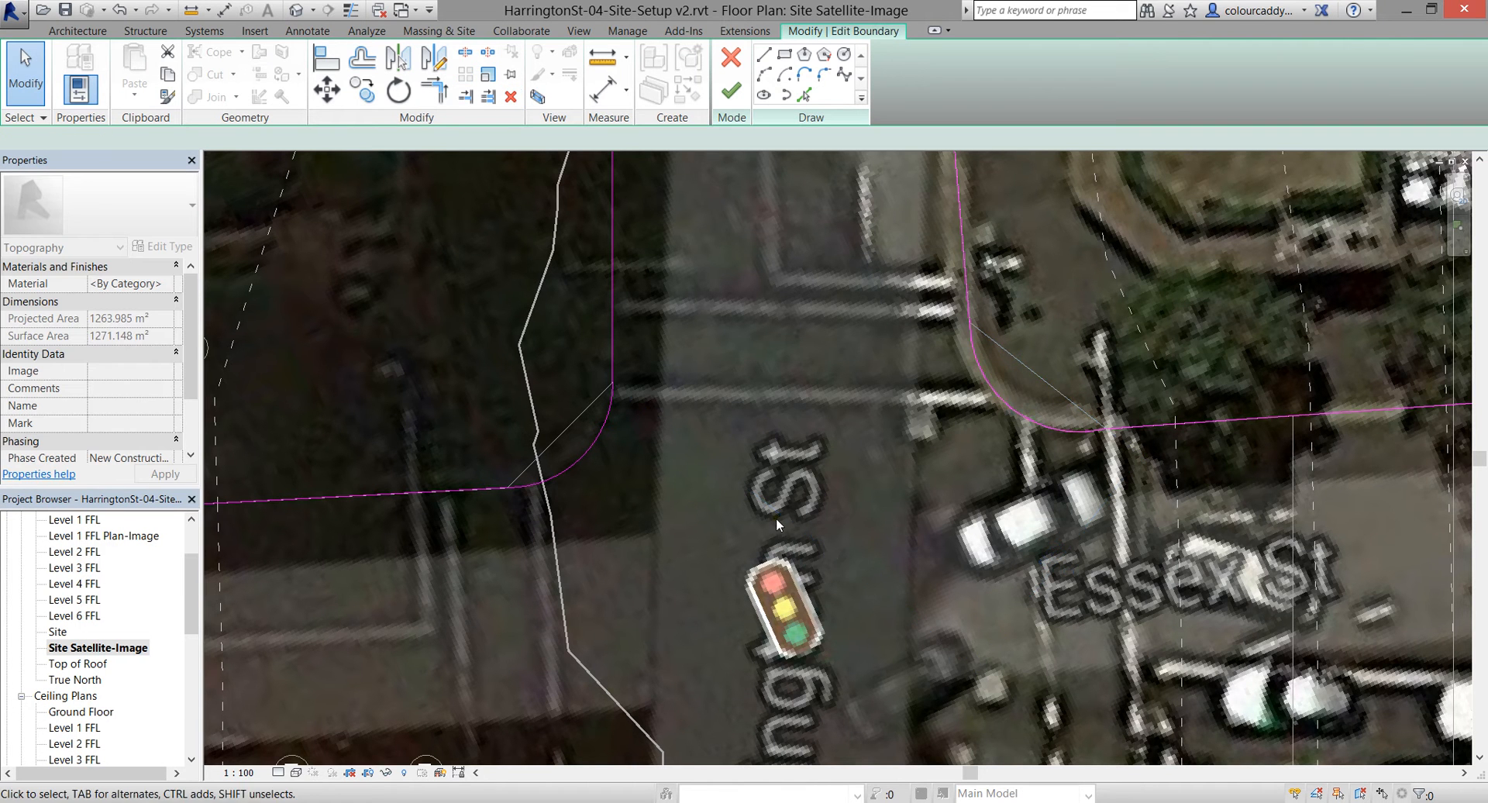
# Round the south-west street corner beside the building with a three-point arc and remove its diagonal line
pyautogui.moveTo(774, 519); pyautogui.dragTo(822, 250, button='middle')
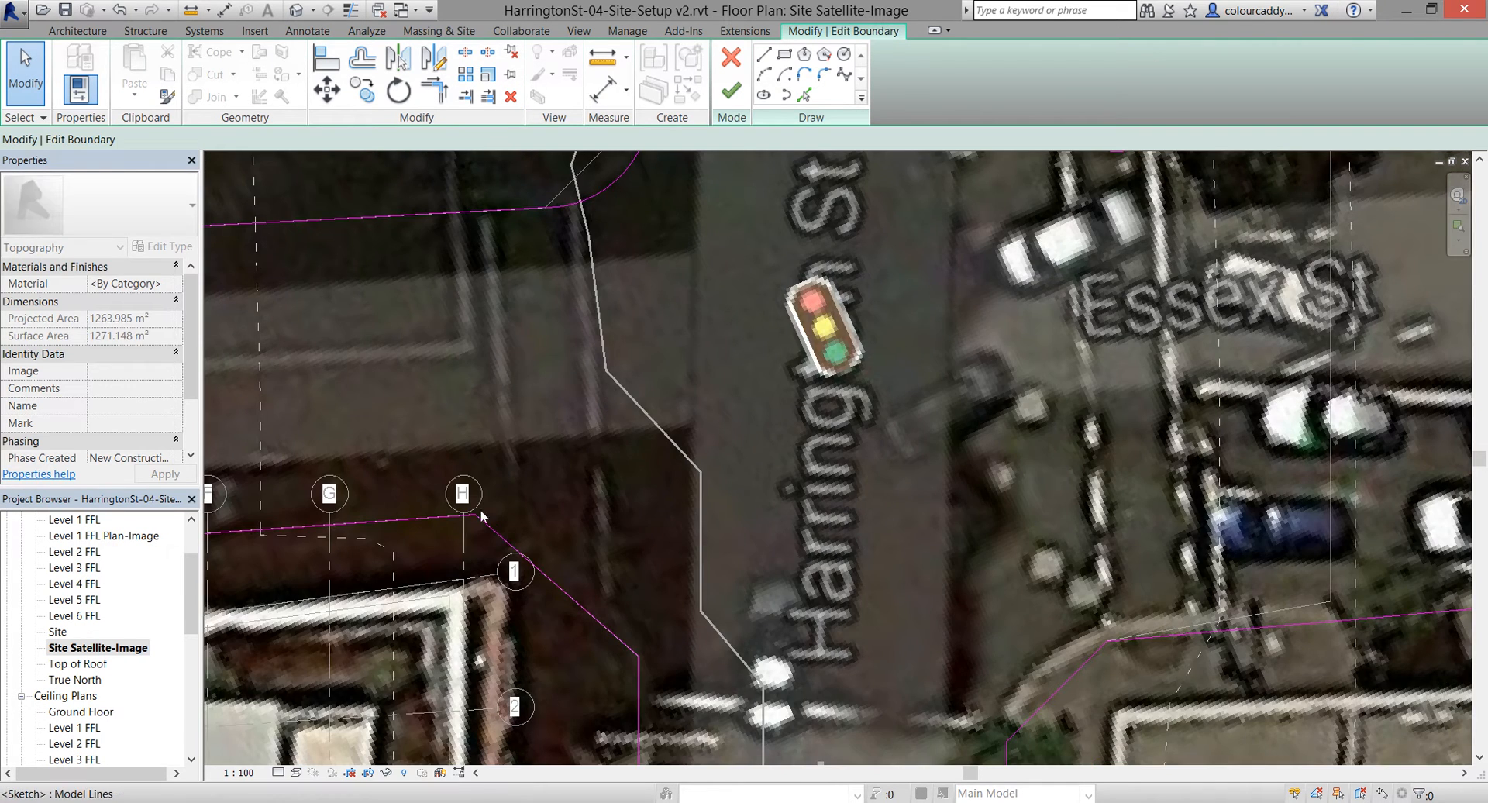
pyautogui.moveTo(548, 508); pyautogui.dragTo(621, 470, button='middle')
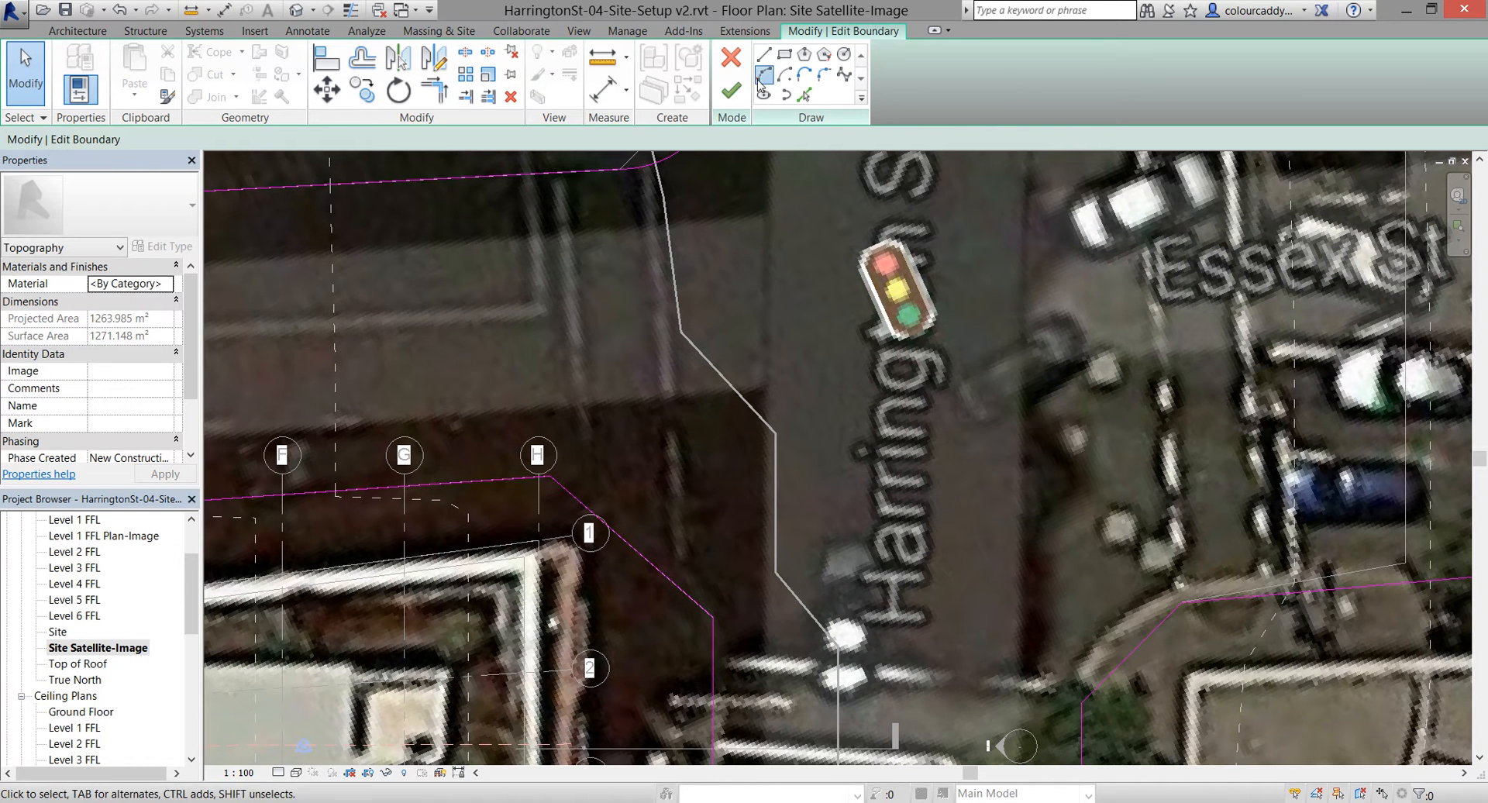
pyautogui.click(550, 475)
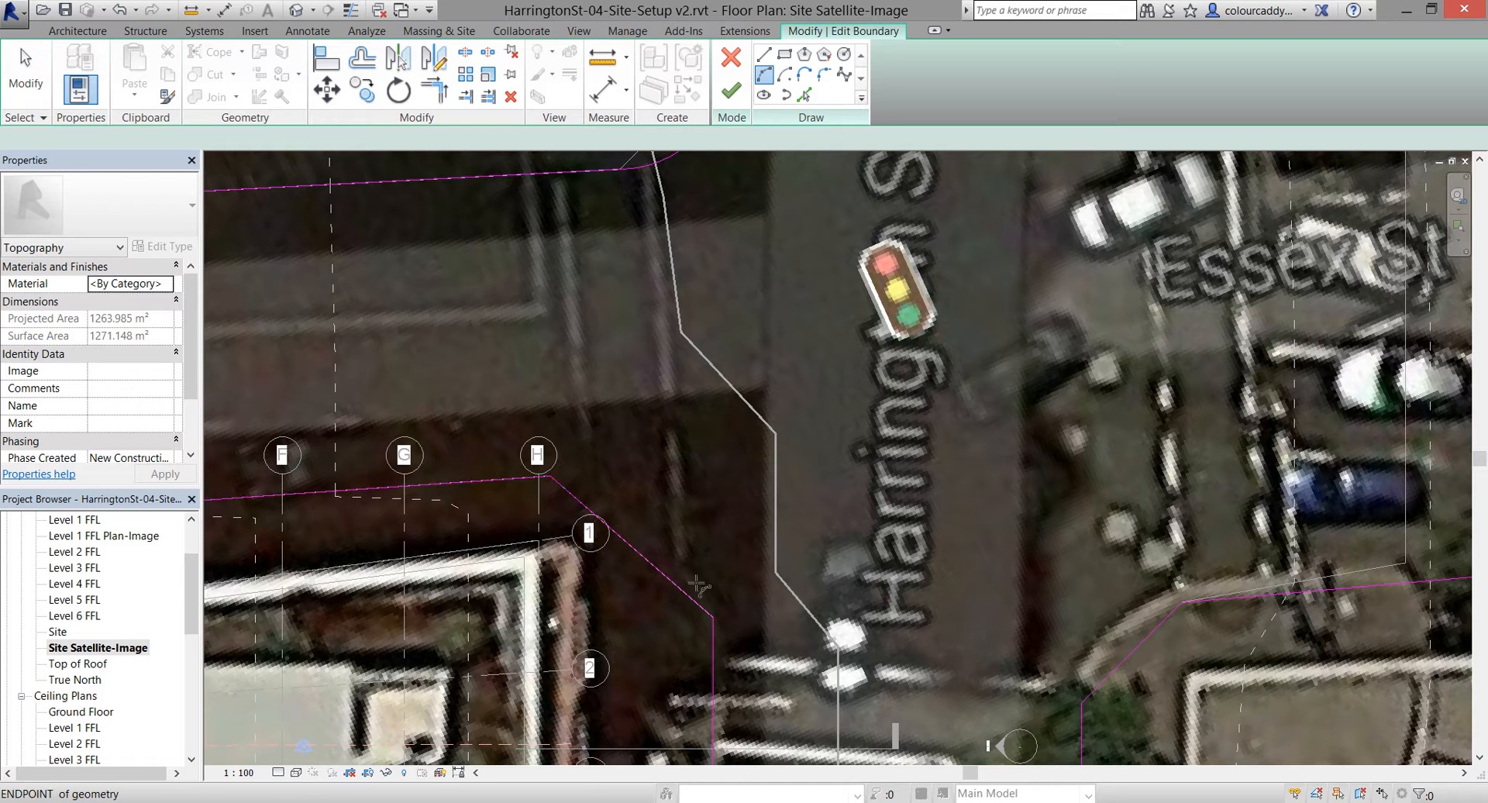
pyautogui.click(677, 541)
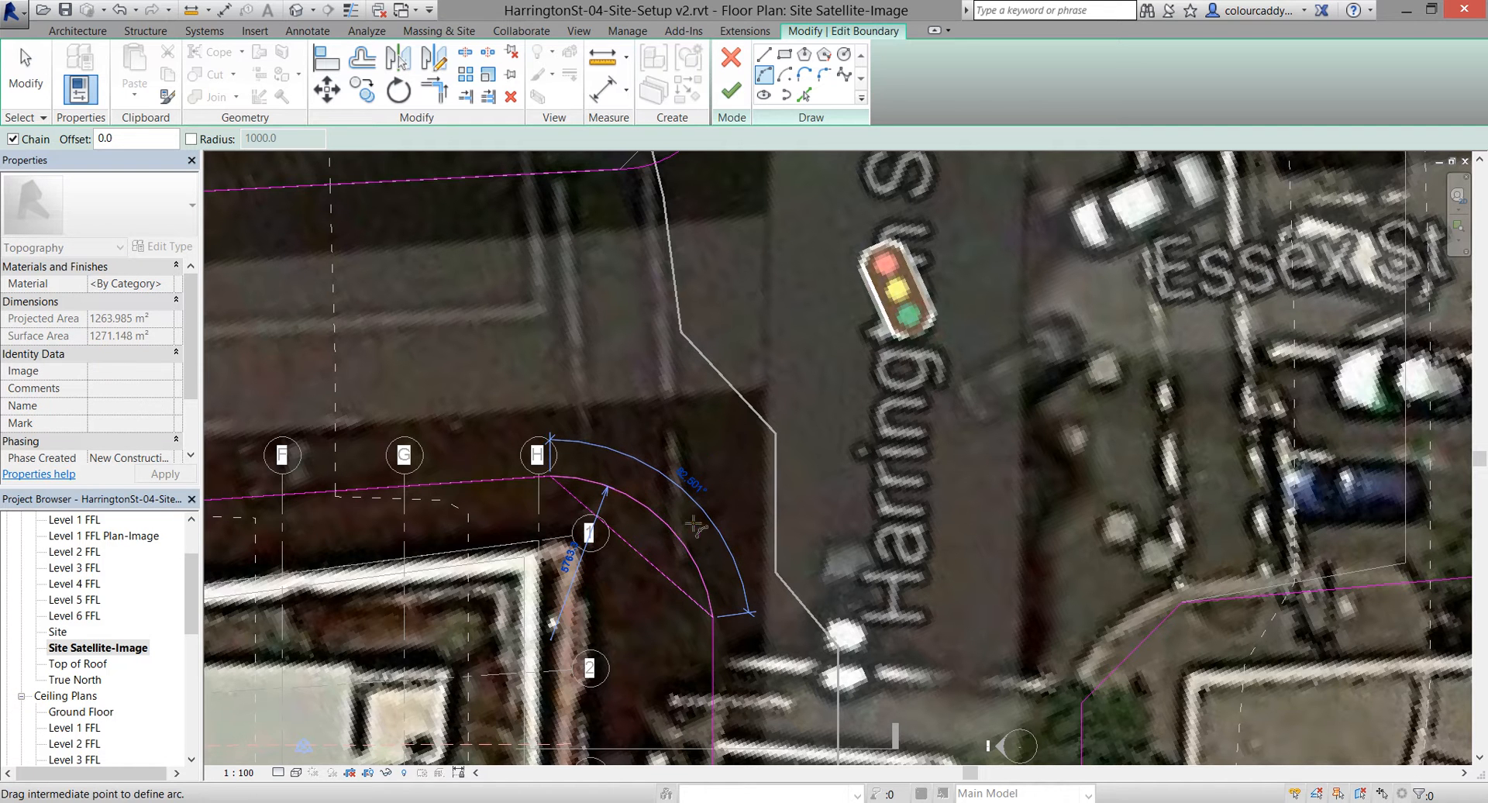
pyautogui.press('Escape')
pyautogui.press('Escape')
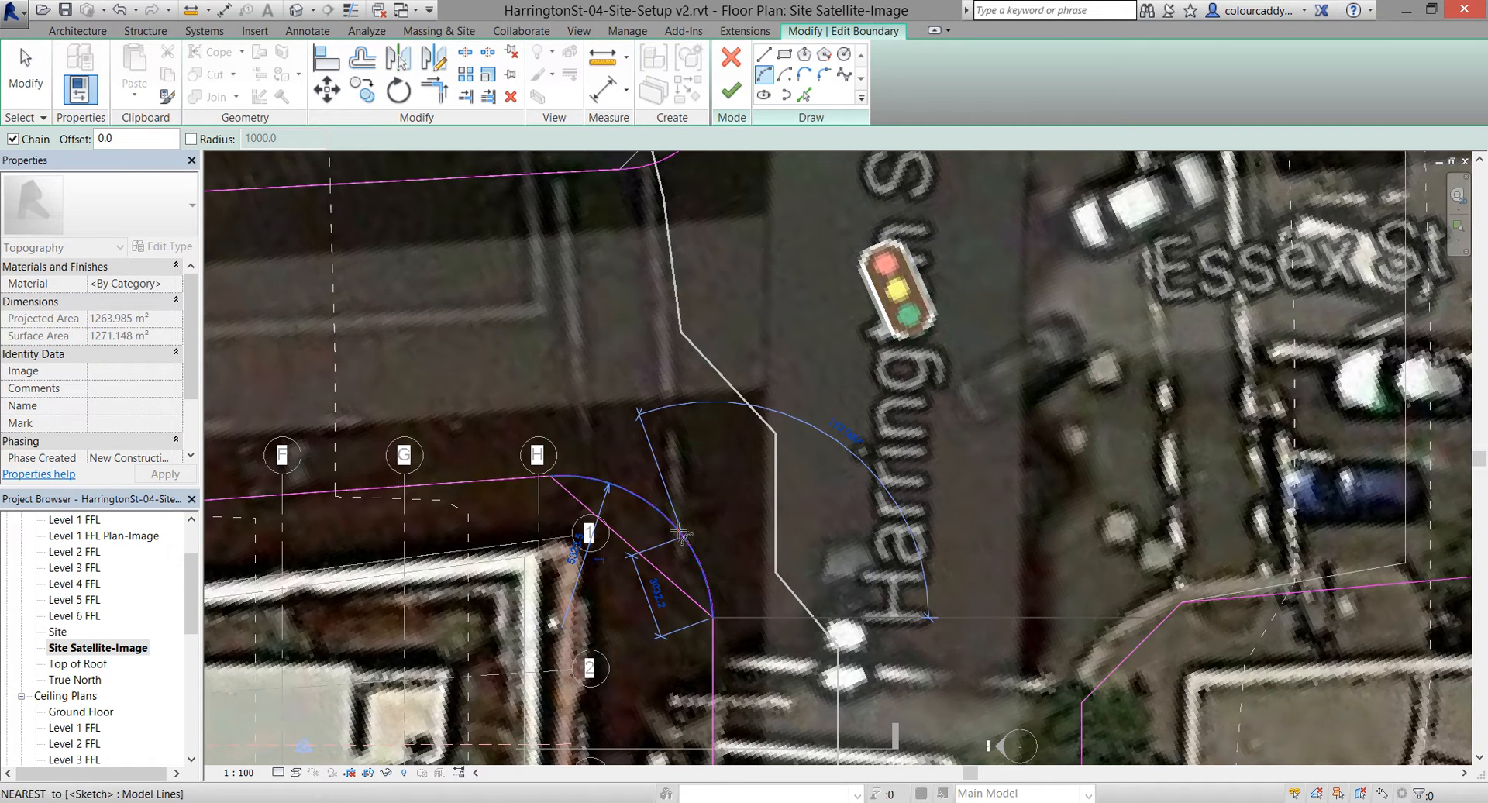
pyautogui.click(655, 573)
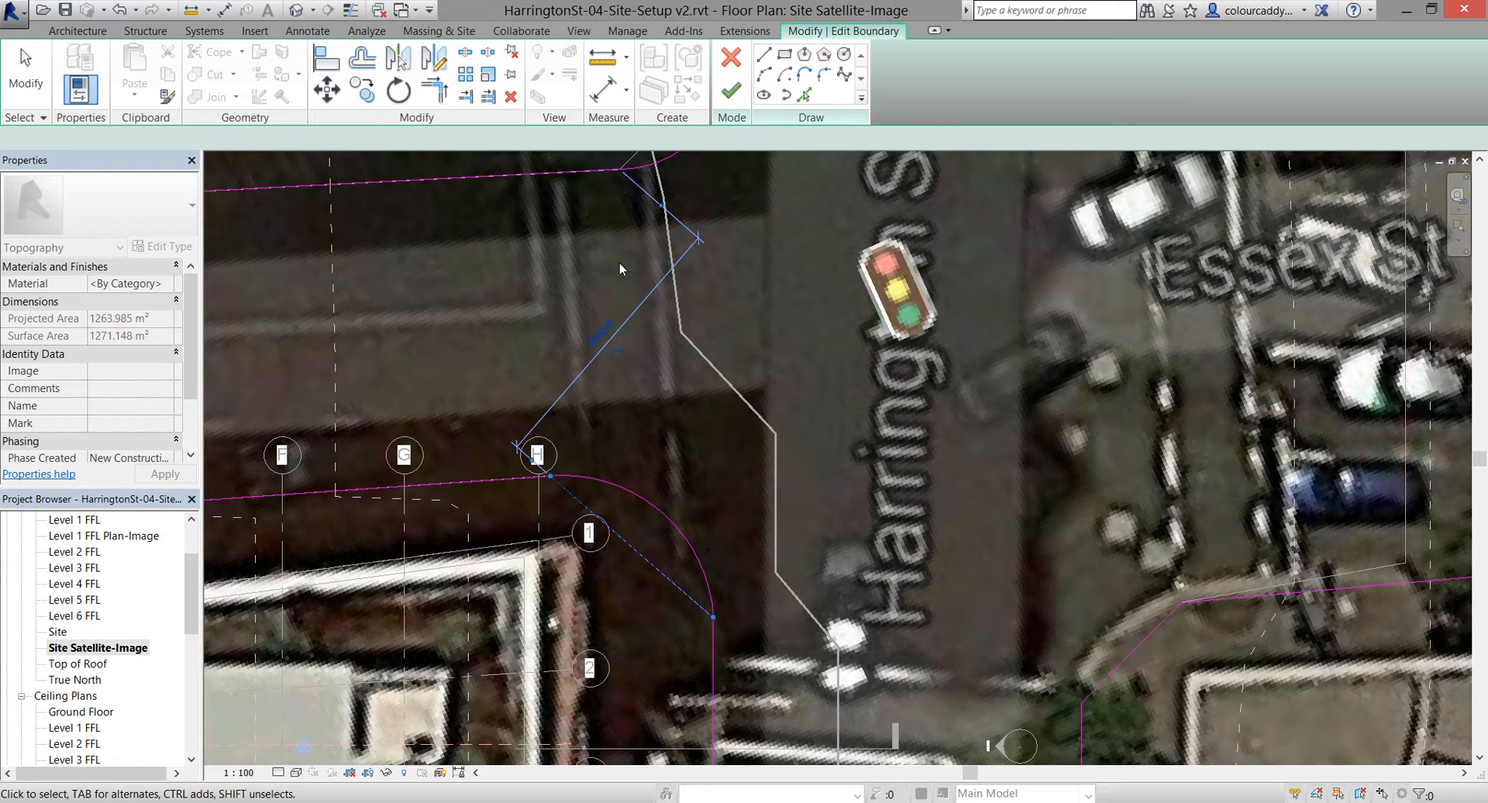
pyautogui.click(513, 99)
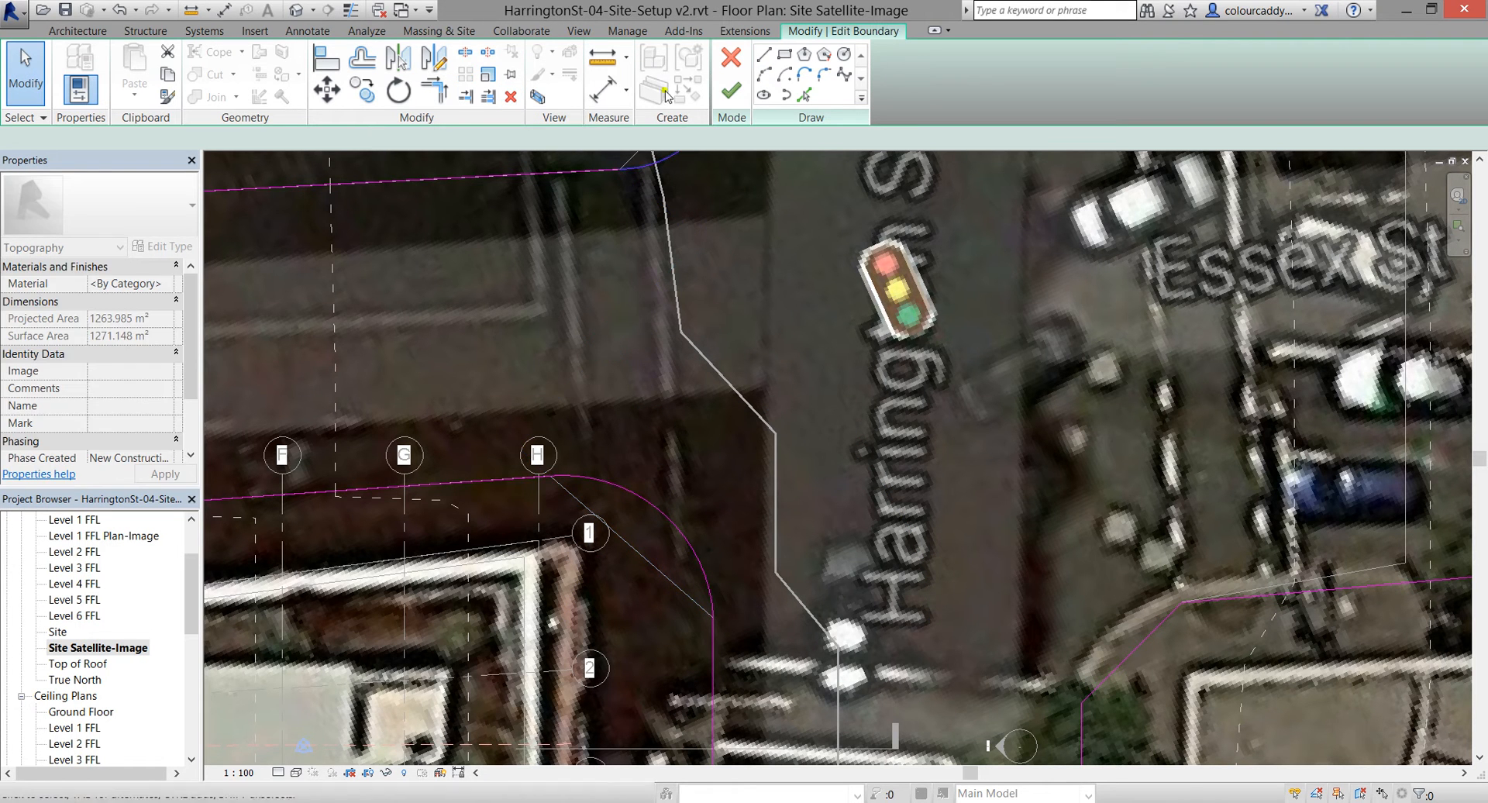
# Trace the south-east kerb corner with a three-point arc, end the line chain and delete the 5000 mm diagonal
pyautogui.click(765, 77)
pyautogui.click(1082, 701)
pyautogui.click(1180, 602)
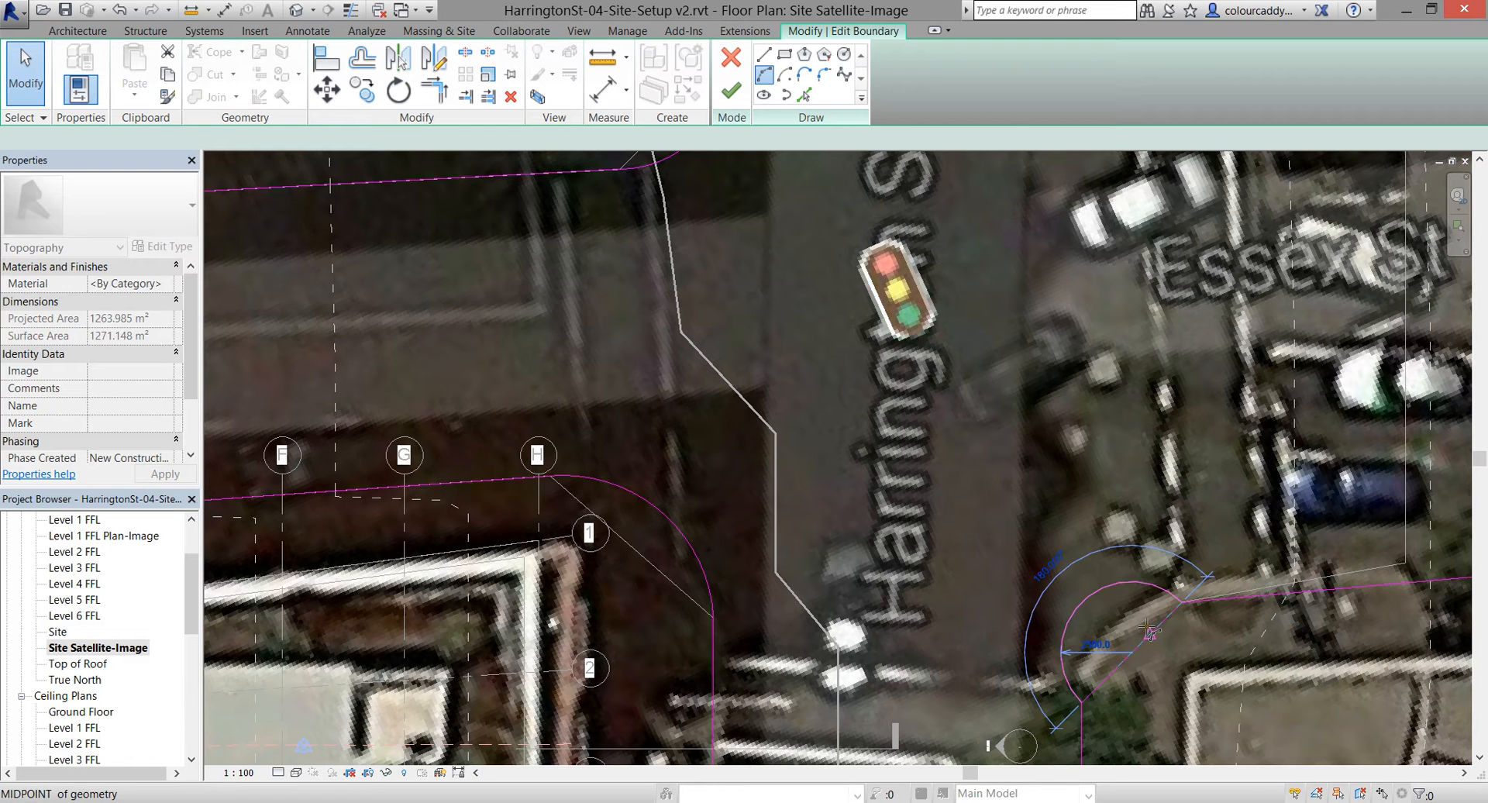
pyautogui.click(1145, 629)
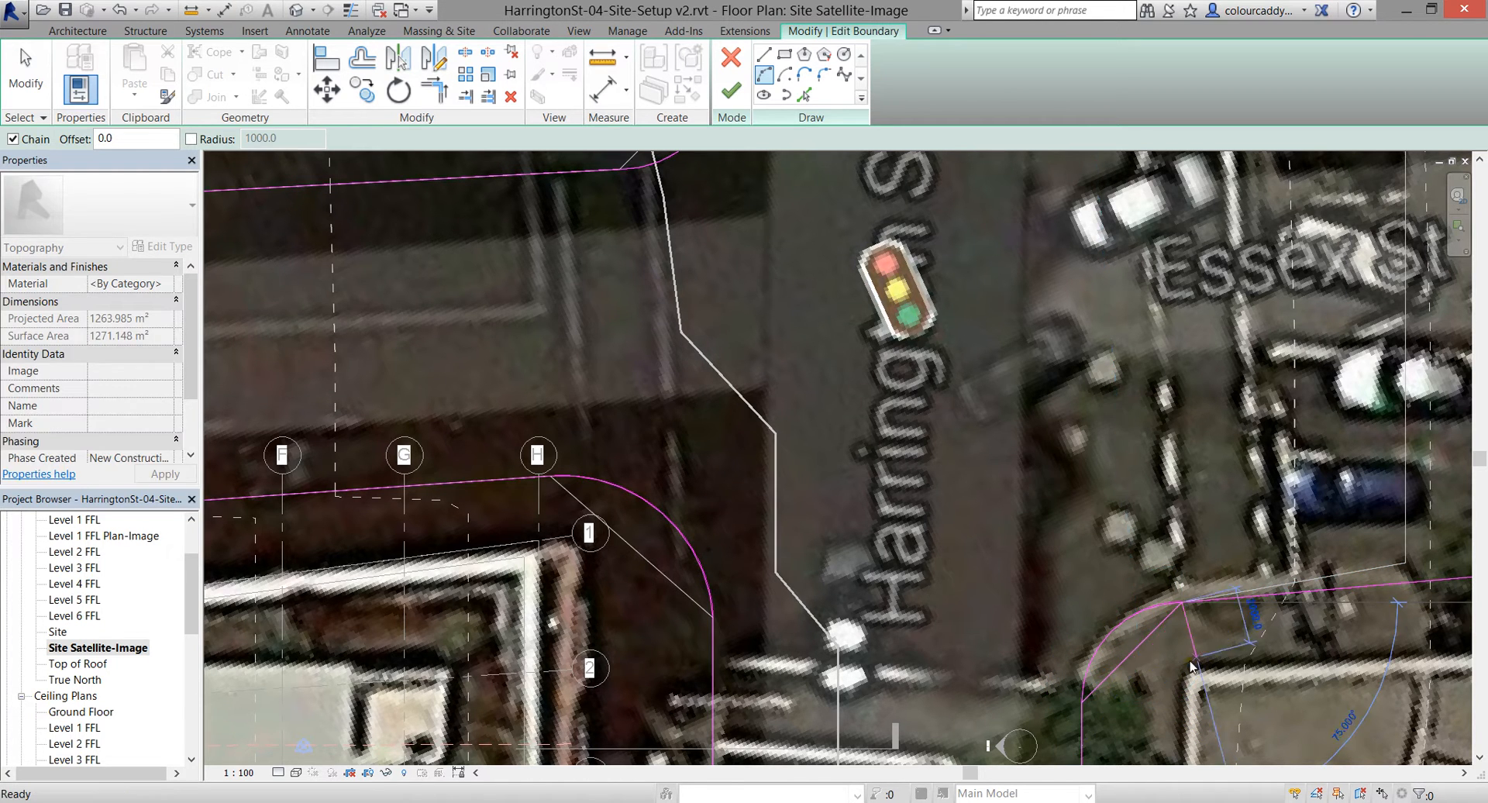
pyautogui.press('Escape')
pyautogui.press('Escape')
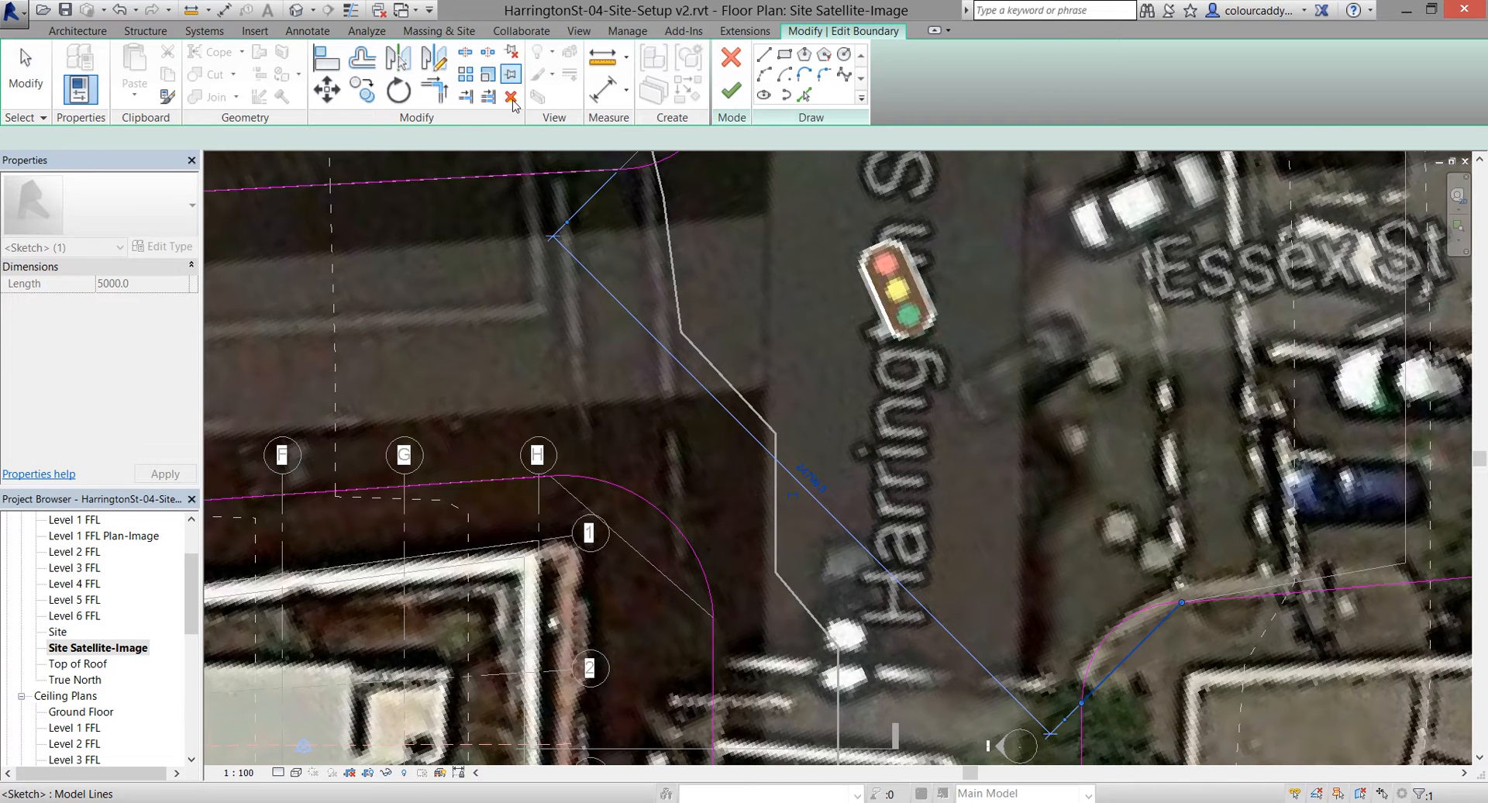
# Finish the subregion boundary edit and open the {3D} view
pyautogui.click(732, 90)
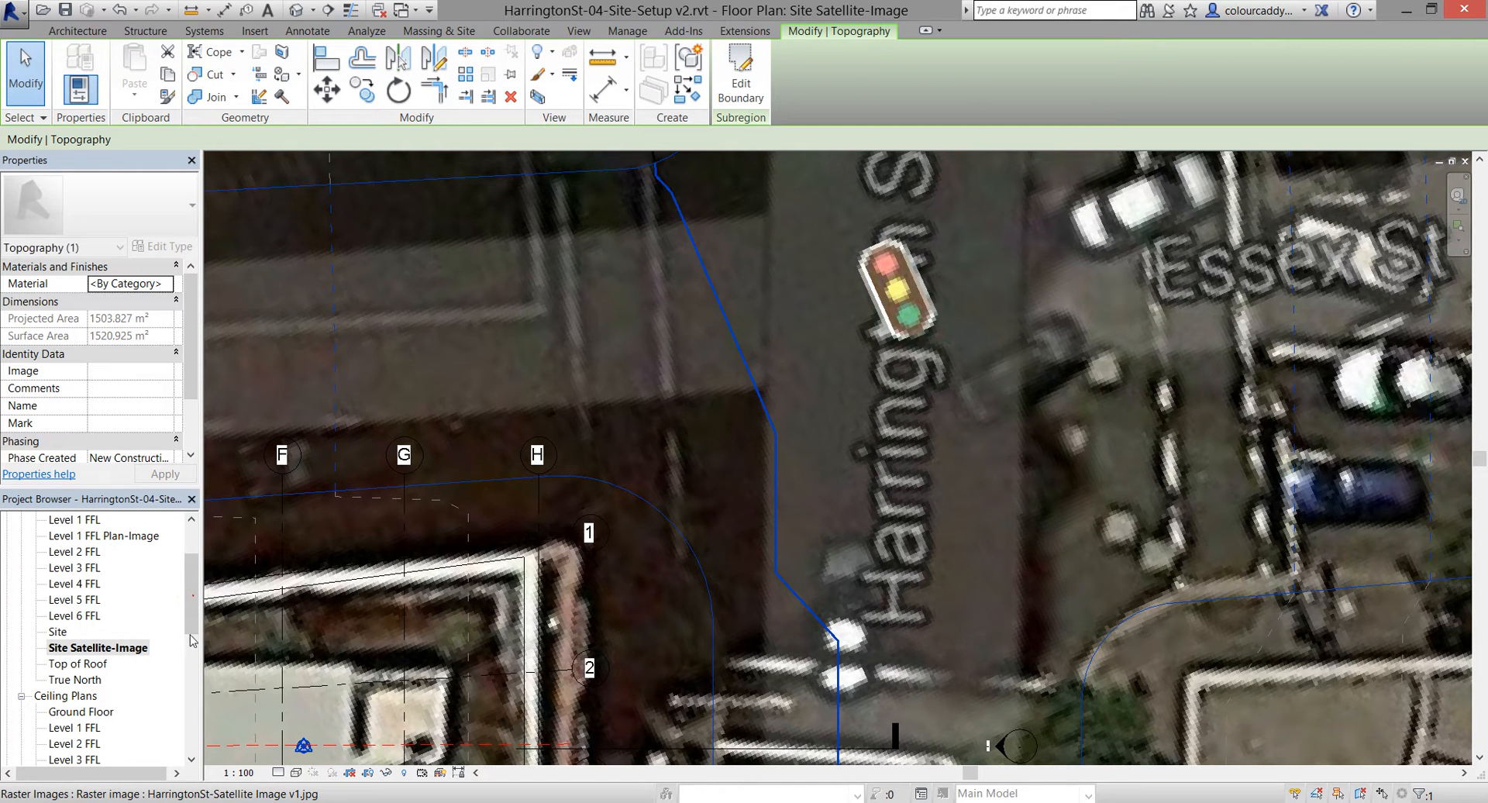
pyautogui.moveTo(192, 597); pyautogui.dragTo(190, 661)
pyautogui.doubleClick(65, 661)
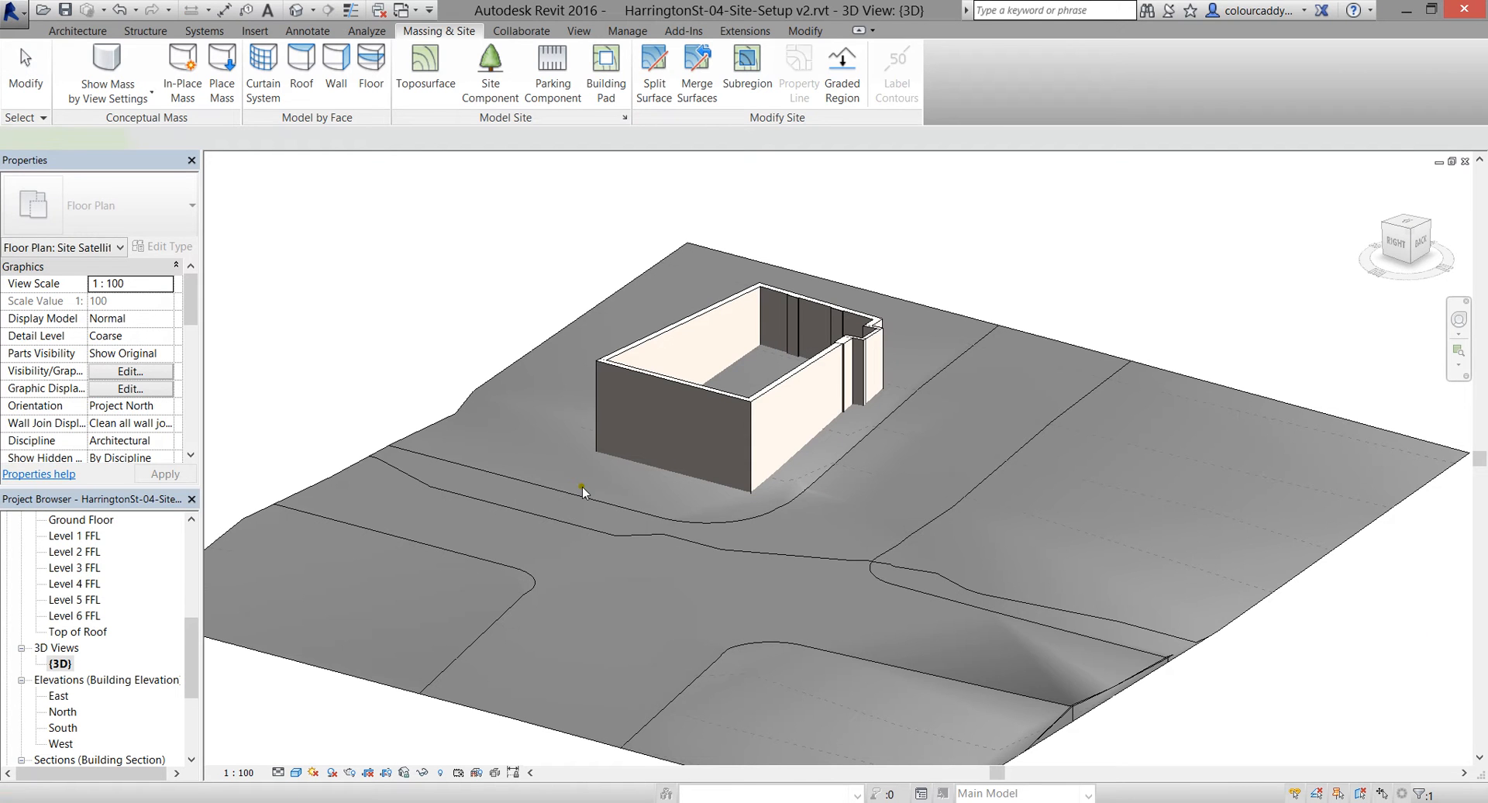
# Inspect the reshaped street subregion and the terrain's eastern edge from another angle, and save the project
pyautogui.click(583, 487)
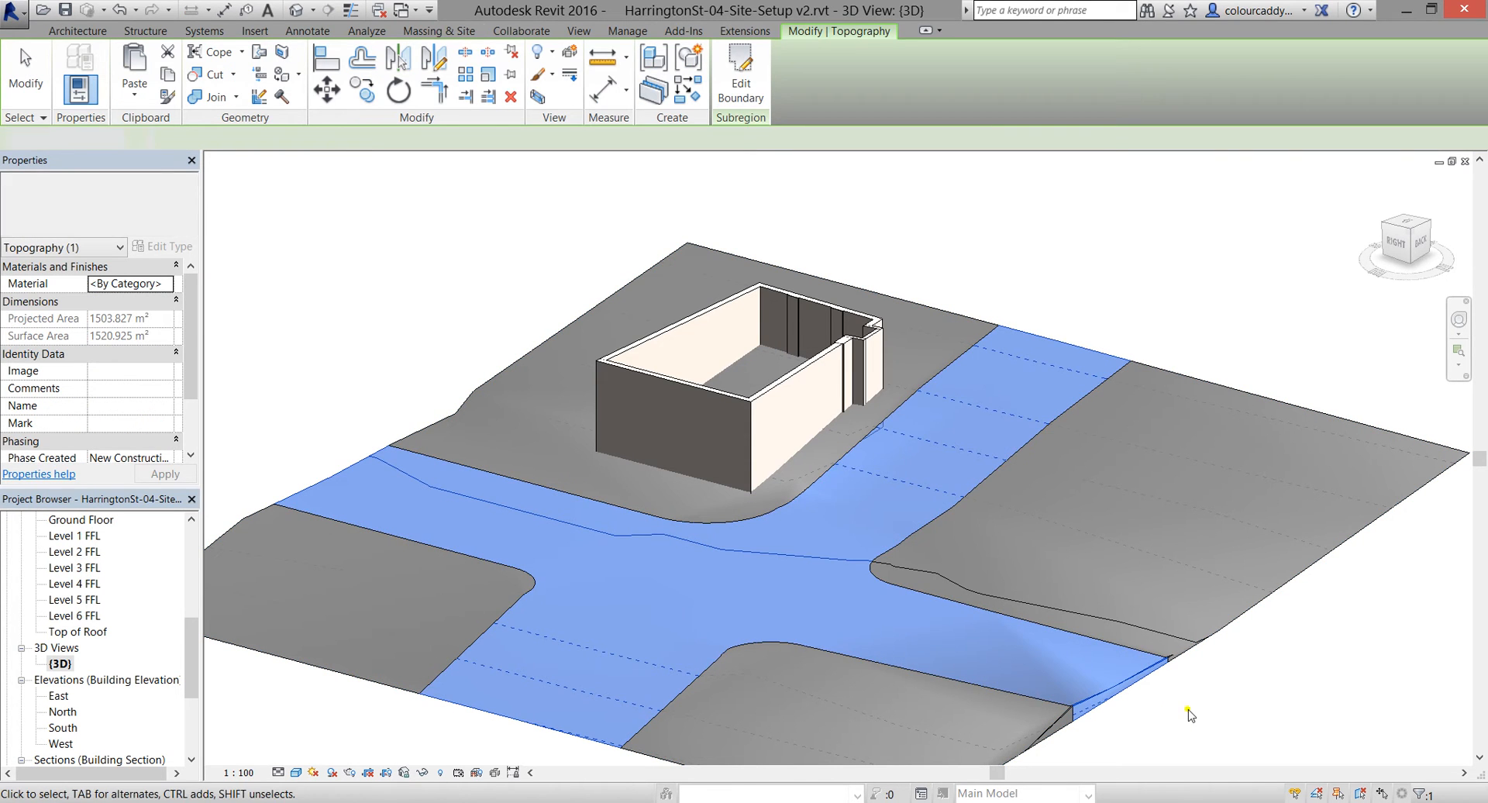
pyautogui.click(1187, 712)
pyautogui.keyDown('shift'); pyautogui.moveTo(1039, 663); pyautogui.dragTo(1211, 649, button='middle'); pyautogui.keyUp('shift')
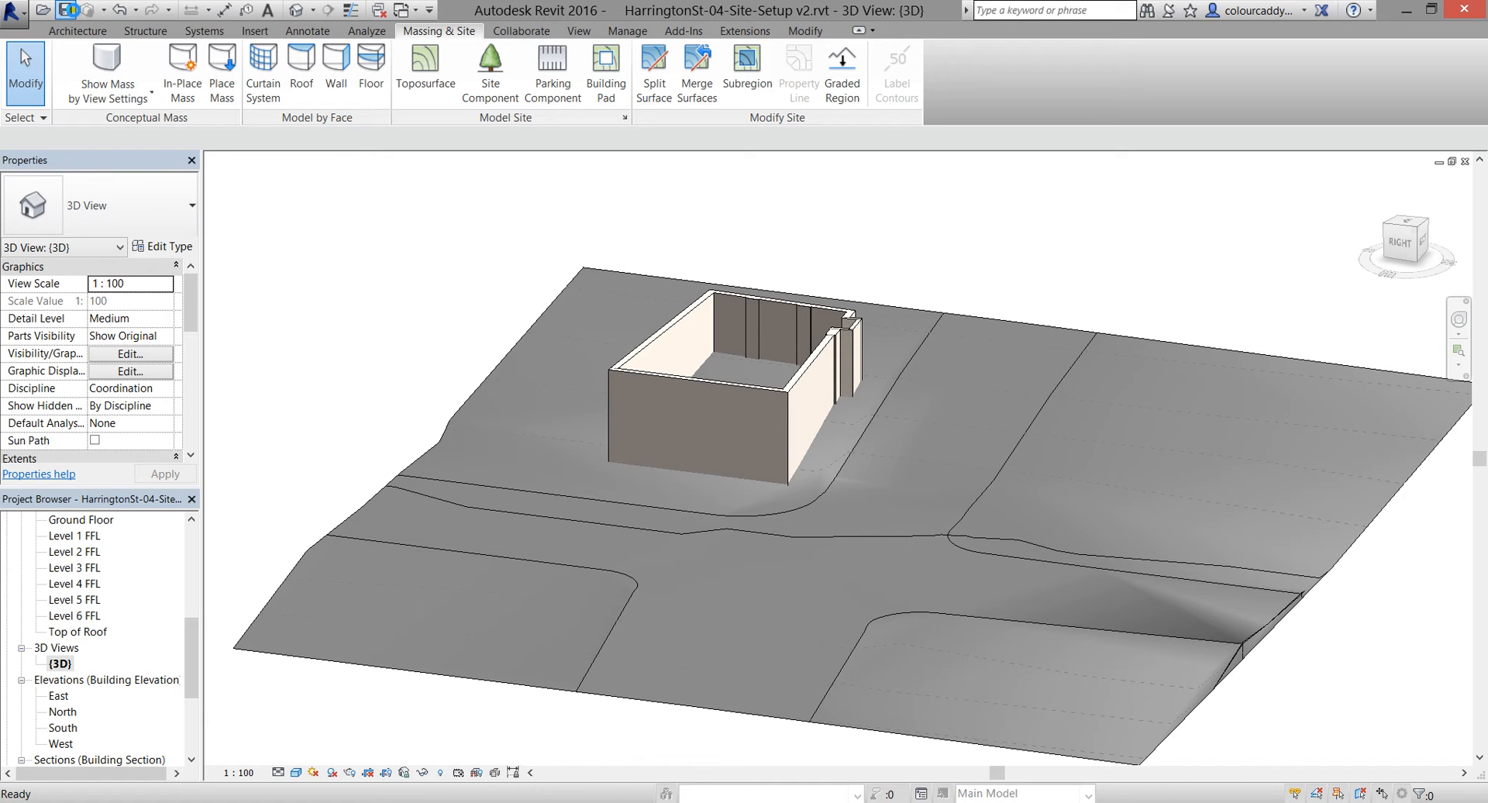
pyautogui.click(69, 10)
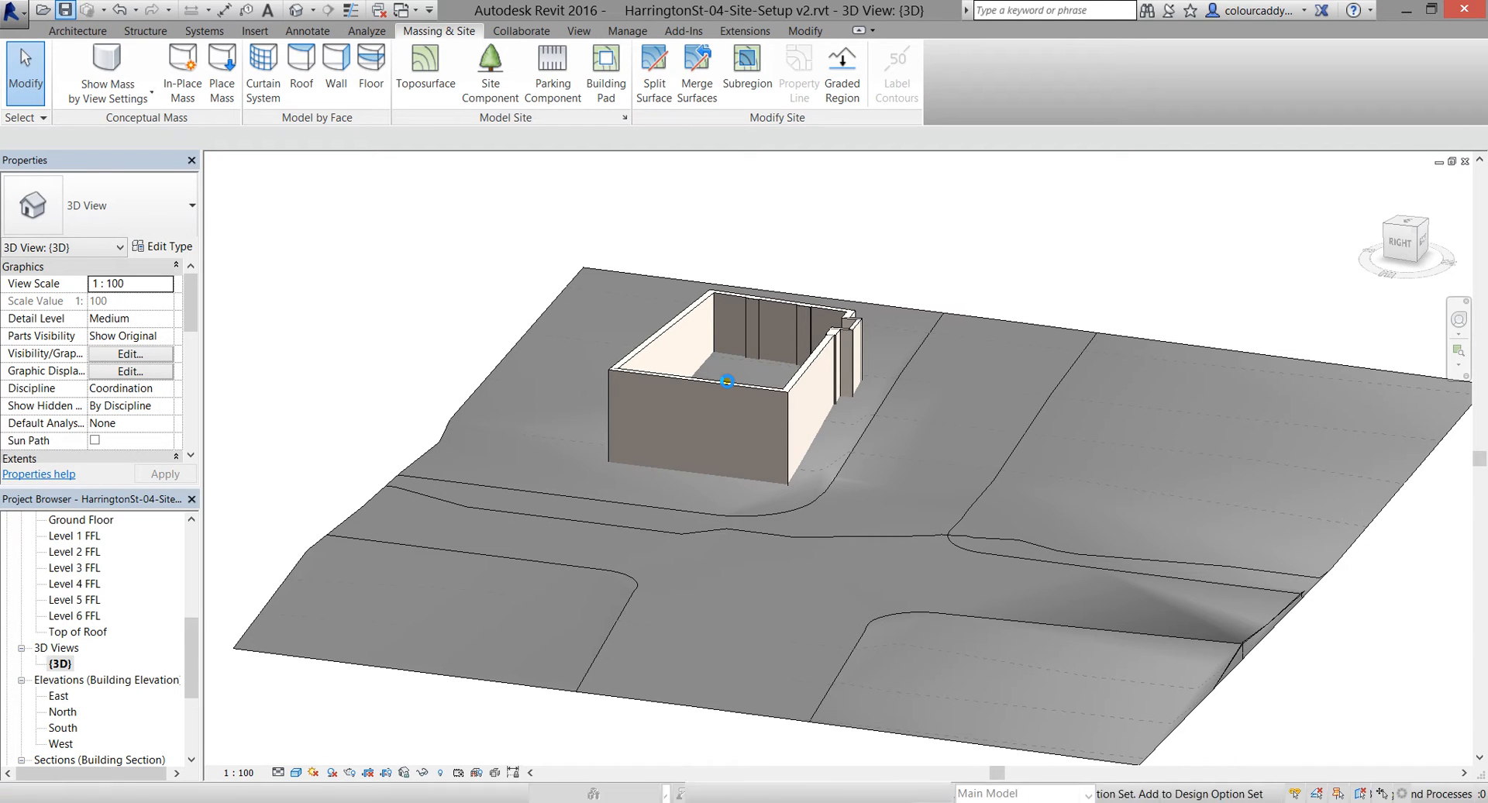
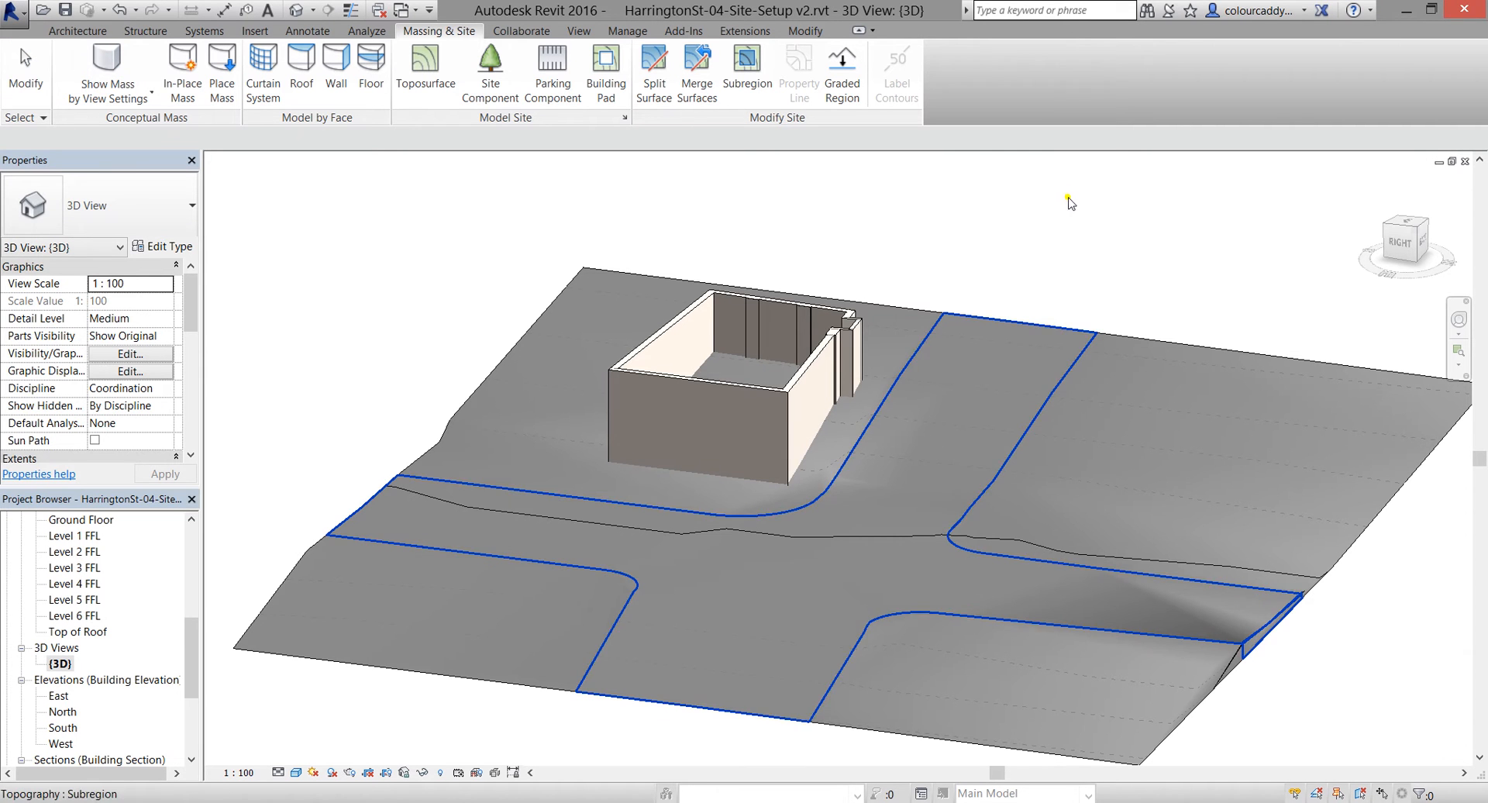
# Open the street subregion's material choices and duplicate the Site - Hardcore material as Site - Tarmac
pyautogui.click(1044, 406)
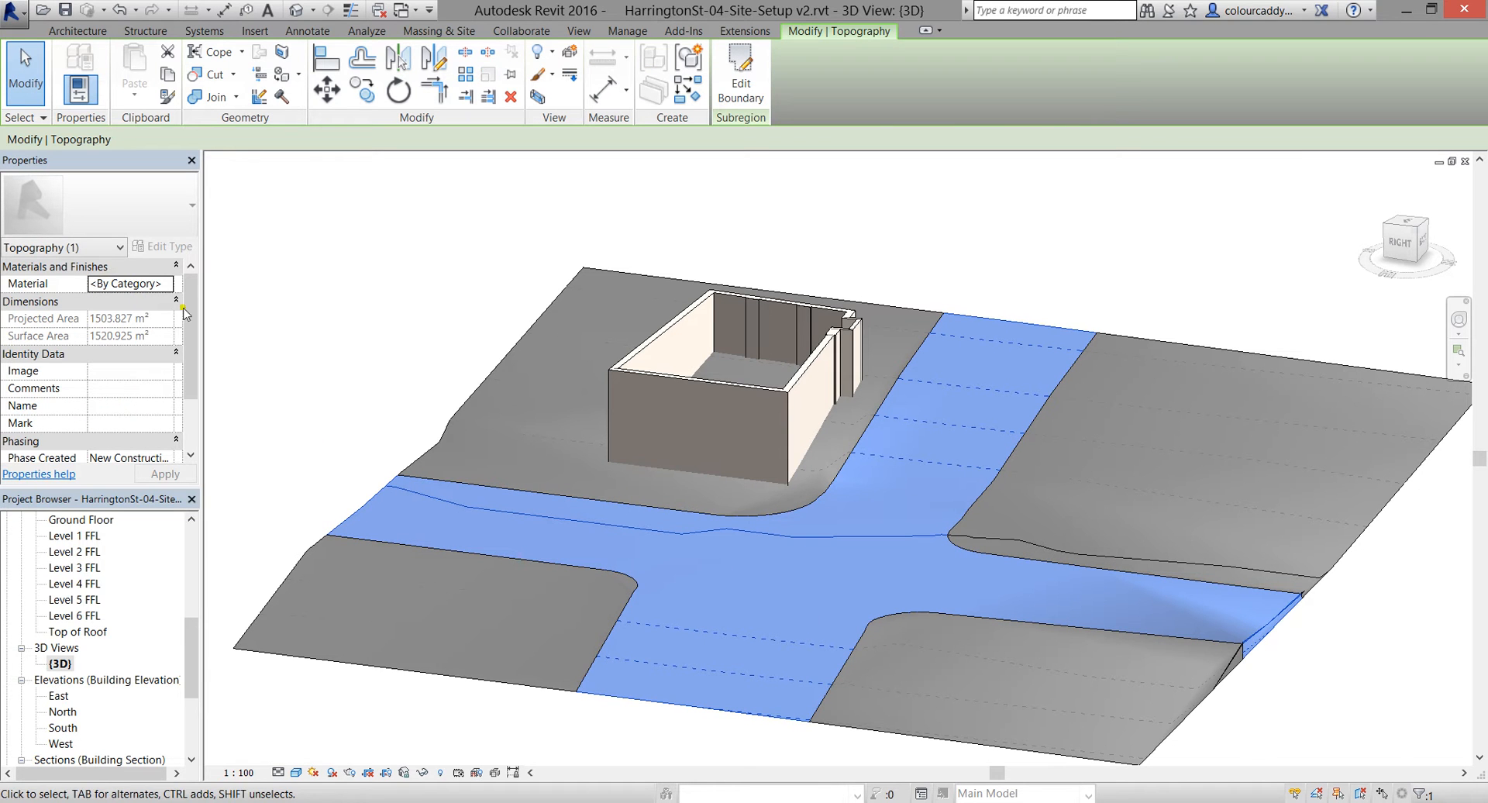
pyautogui.click(113, 284)
pyautogui.click(168, 284)
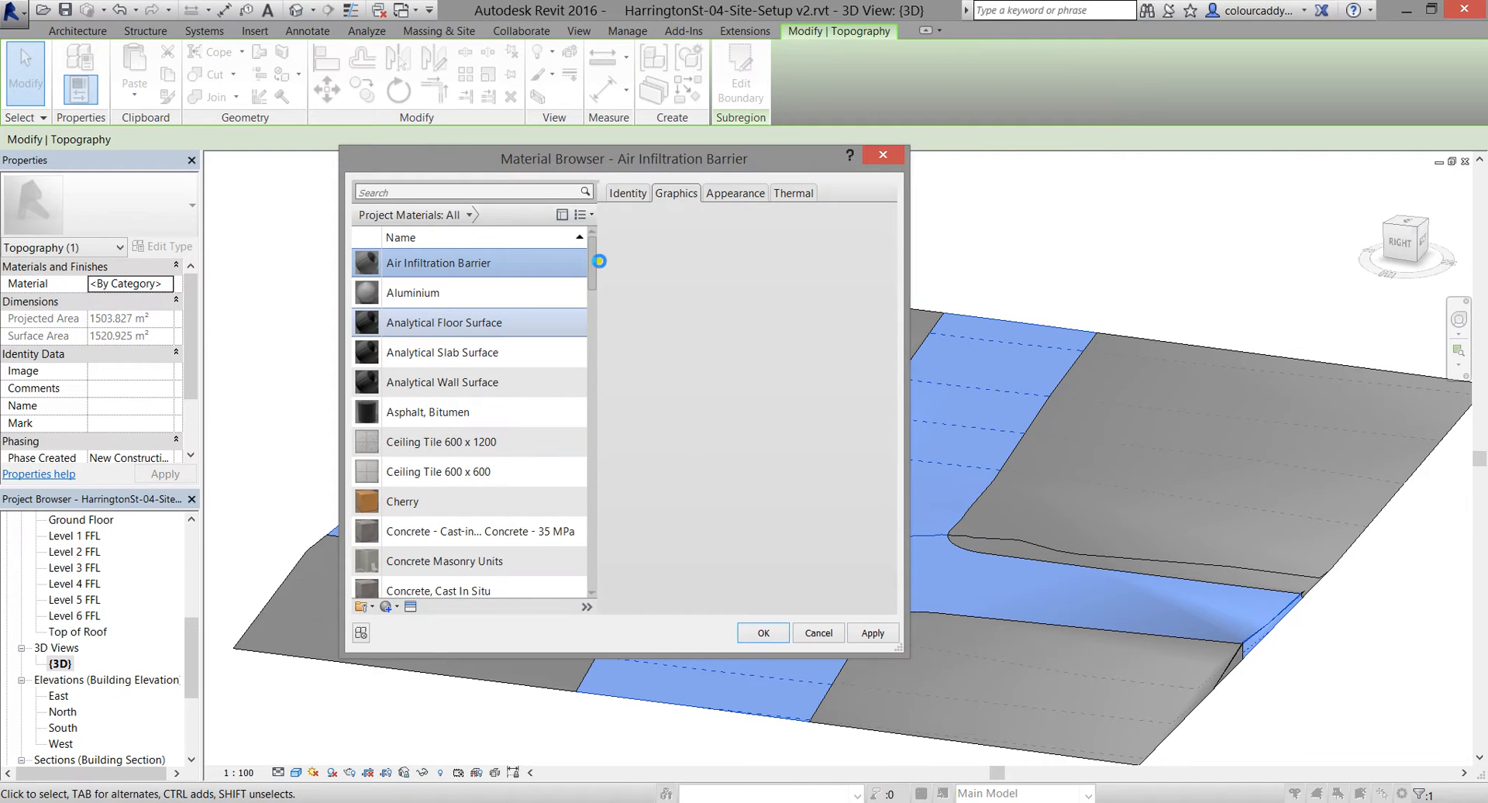
pyautogui.moveTo(593, 258); pyautogui.dragTo(588, 525)
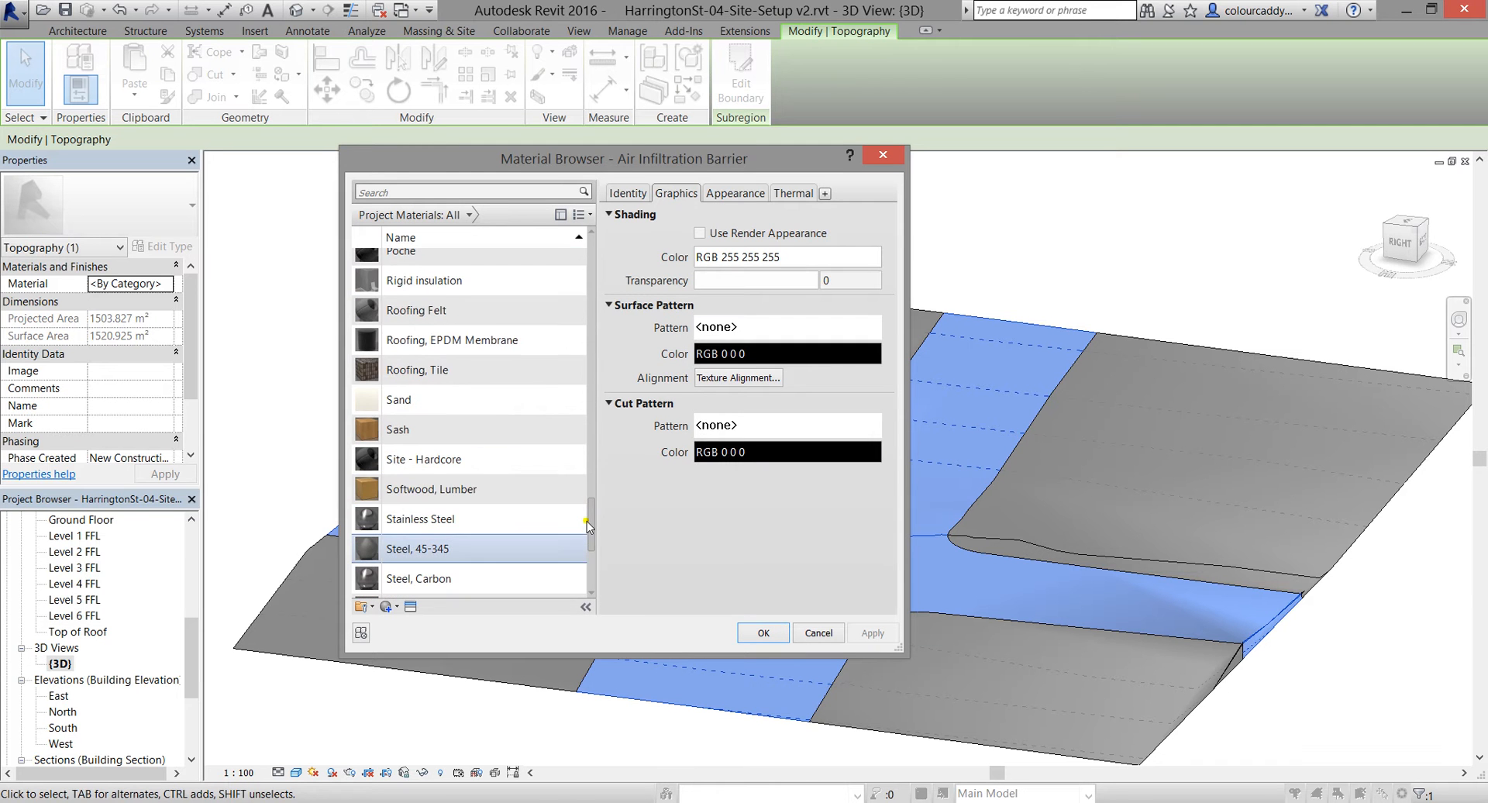
pyautogui.click(397, 458)
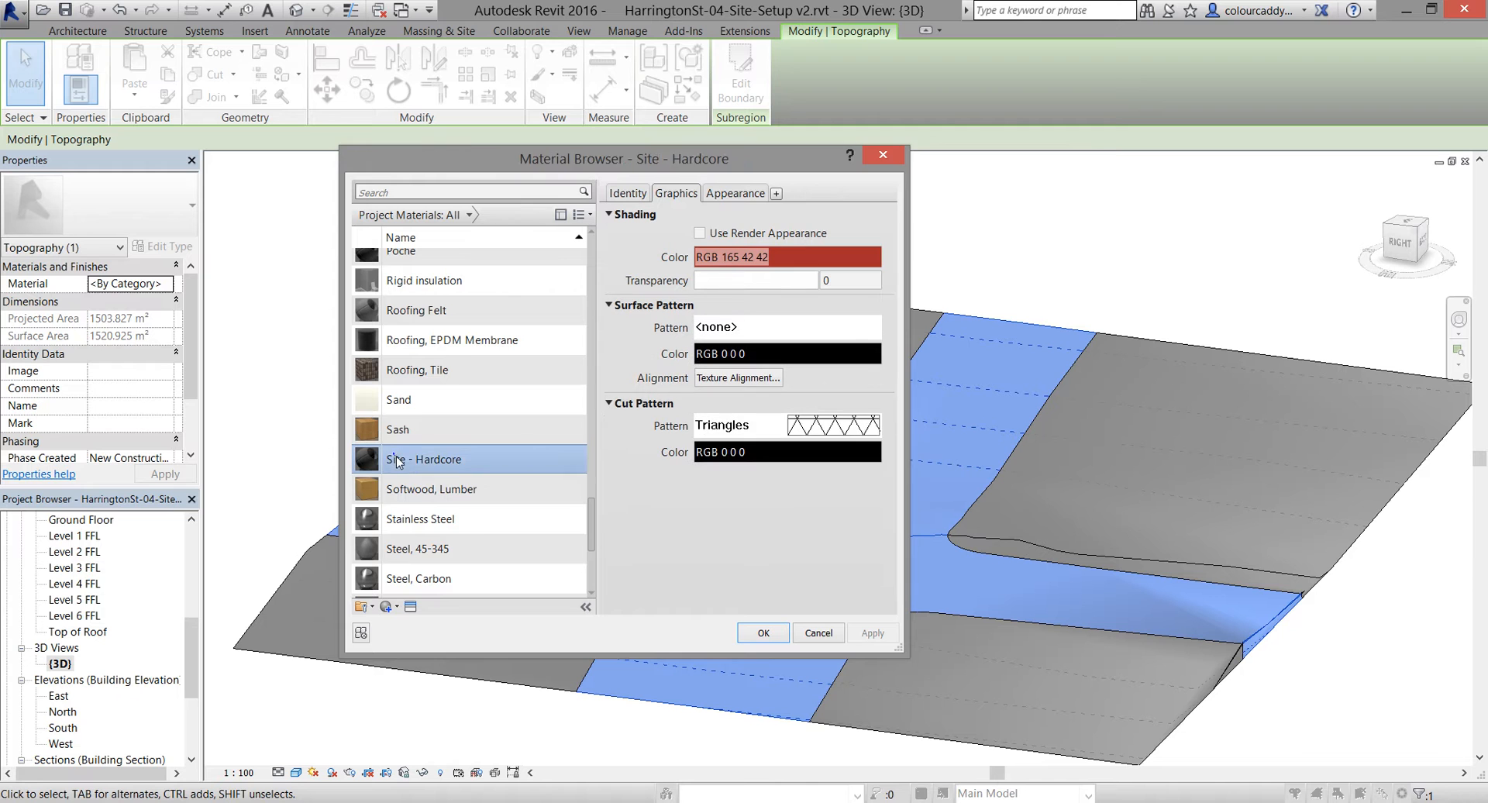
pyautogui.rightClick(395, 457)
pyautogui.click(435, 485)
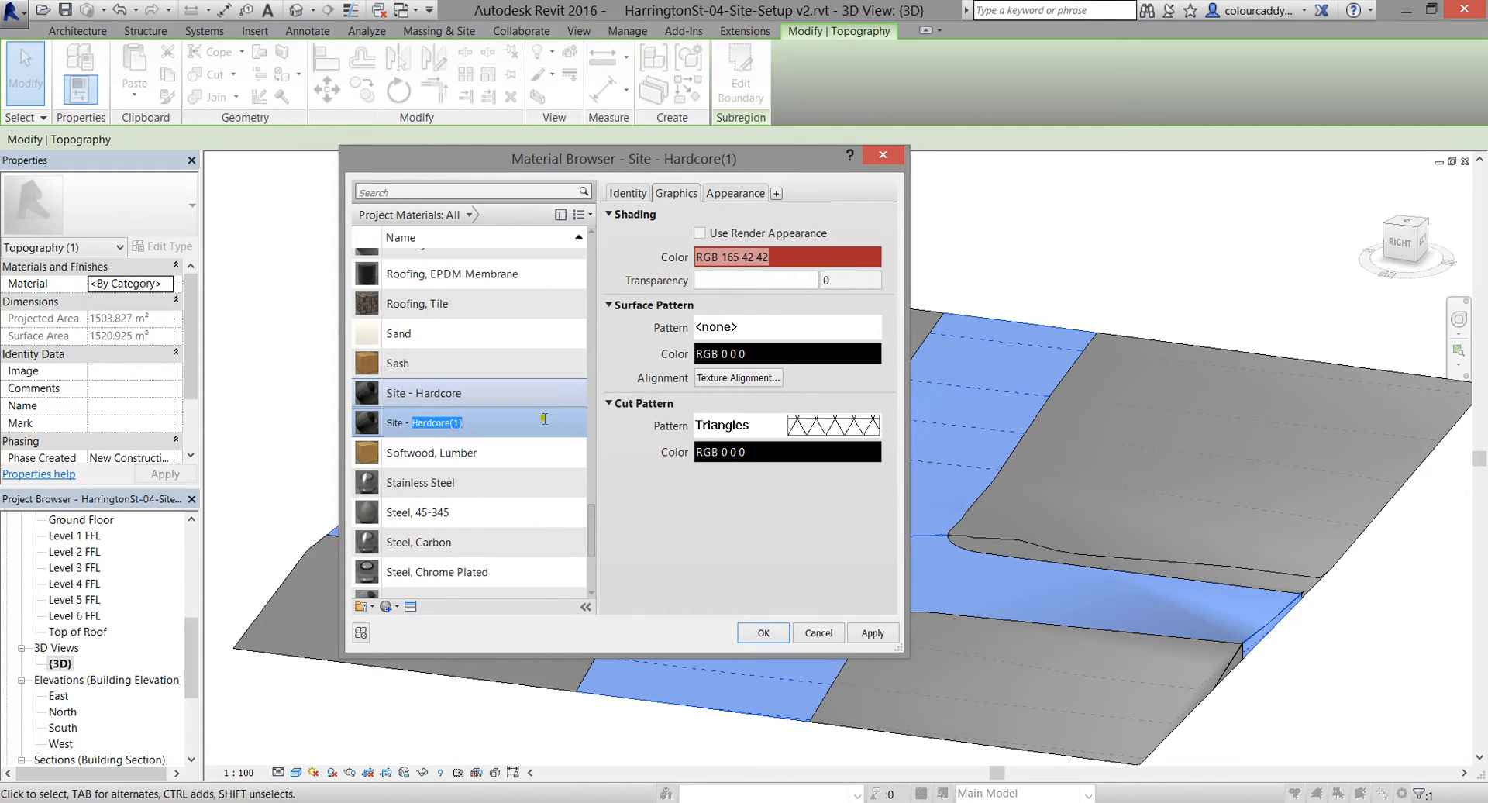
pyautogui.write('T')
# Set the Site - Tarmac shading colour to dark grey, RGB 60 60 60
pyautogui.click(792, 262)
pyautogui.click(793, 261)
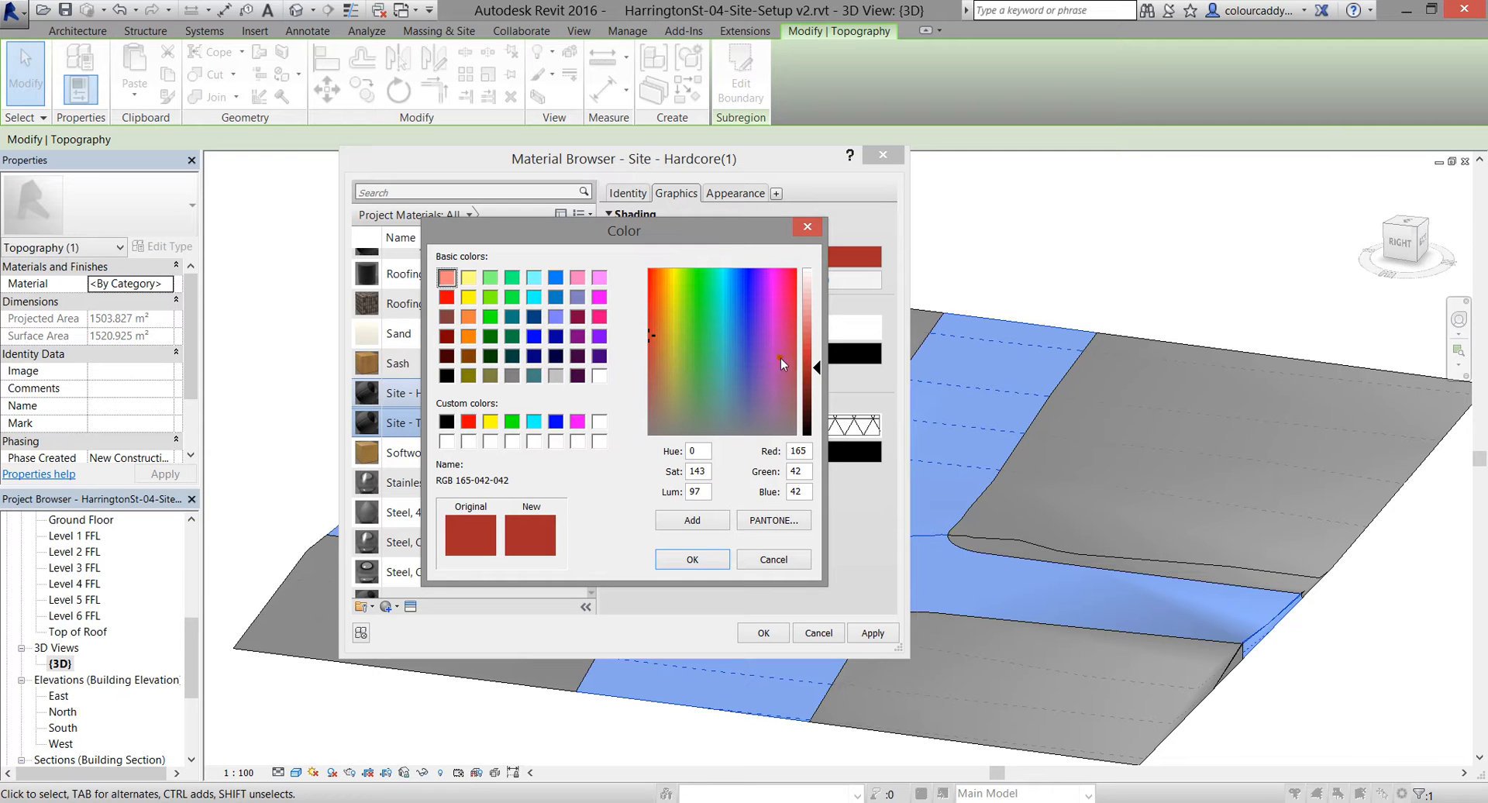
pyautogui.click(556, 376)
pyautogui.moveTo(815, 310); pyautogui.dragTo(815, 397)
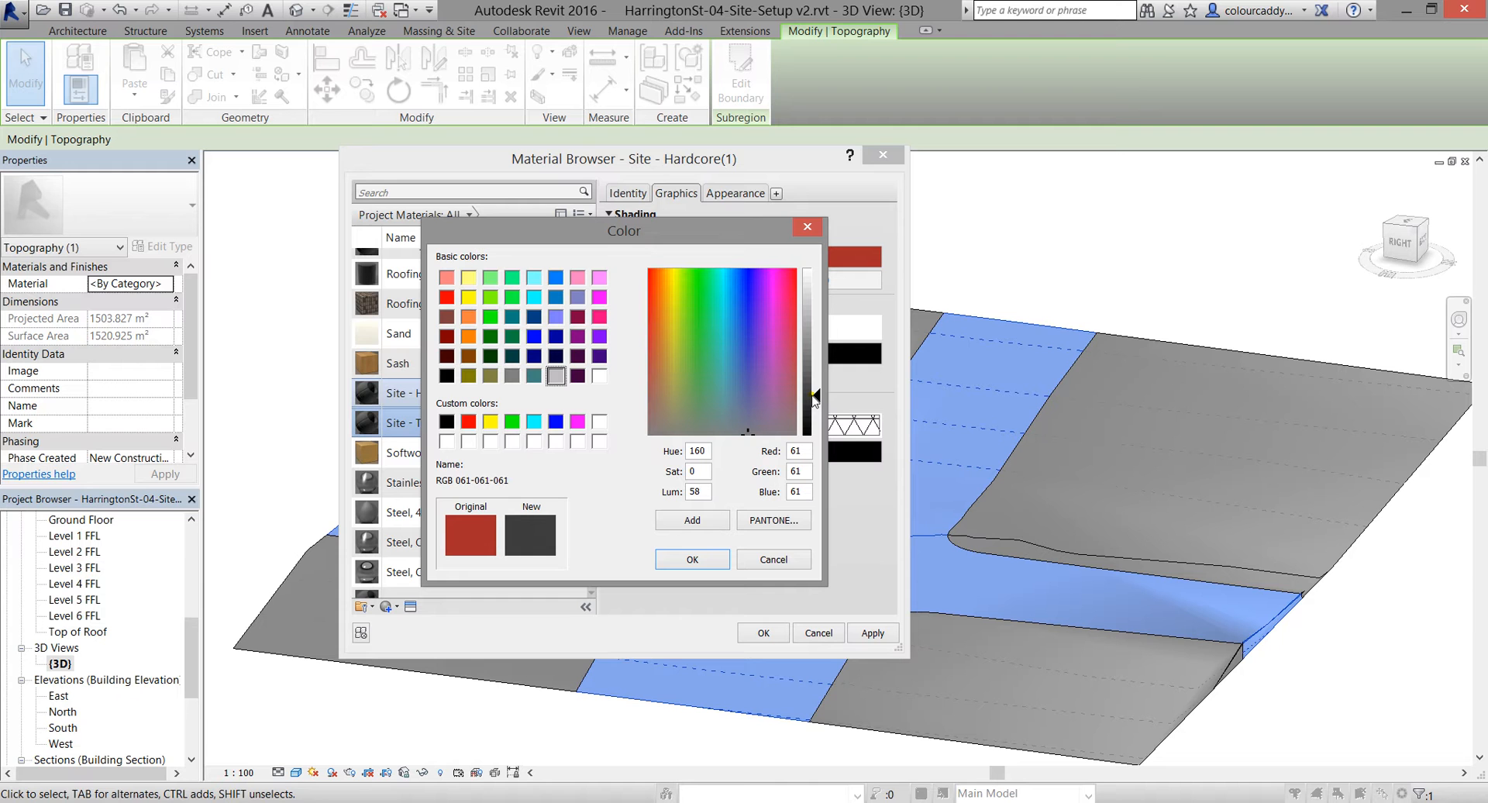
pyautogui.click(698, 559)
# Replace the Site - Tarmac appearance asset with Asphalt 2 from the Sitework category of the Appearance Library
pyautogui.click(731, 200)
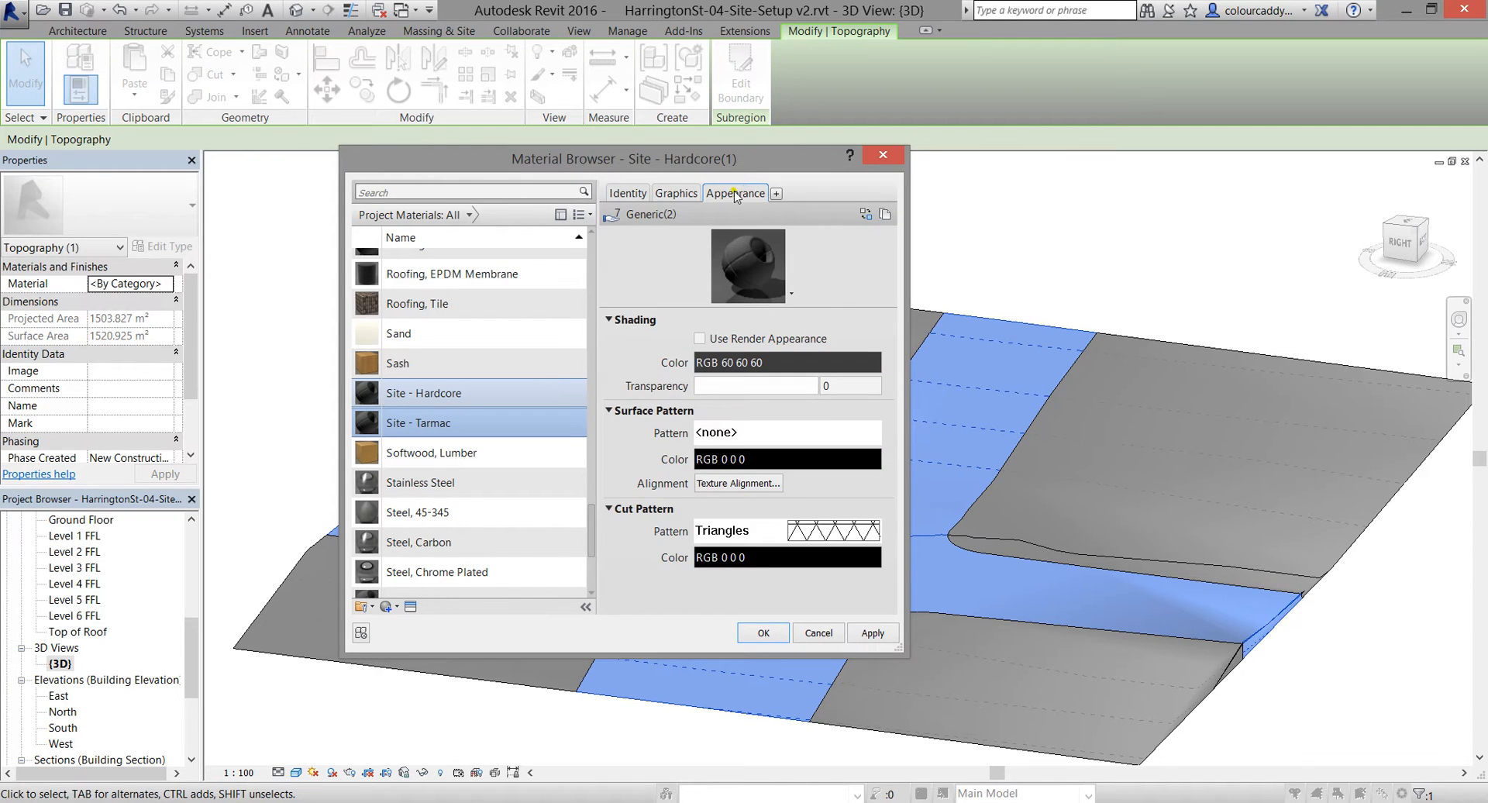
pyautogui.rightClick(735, 196)
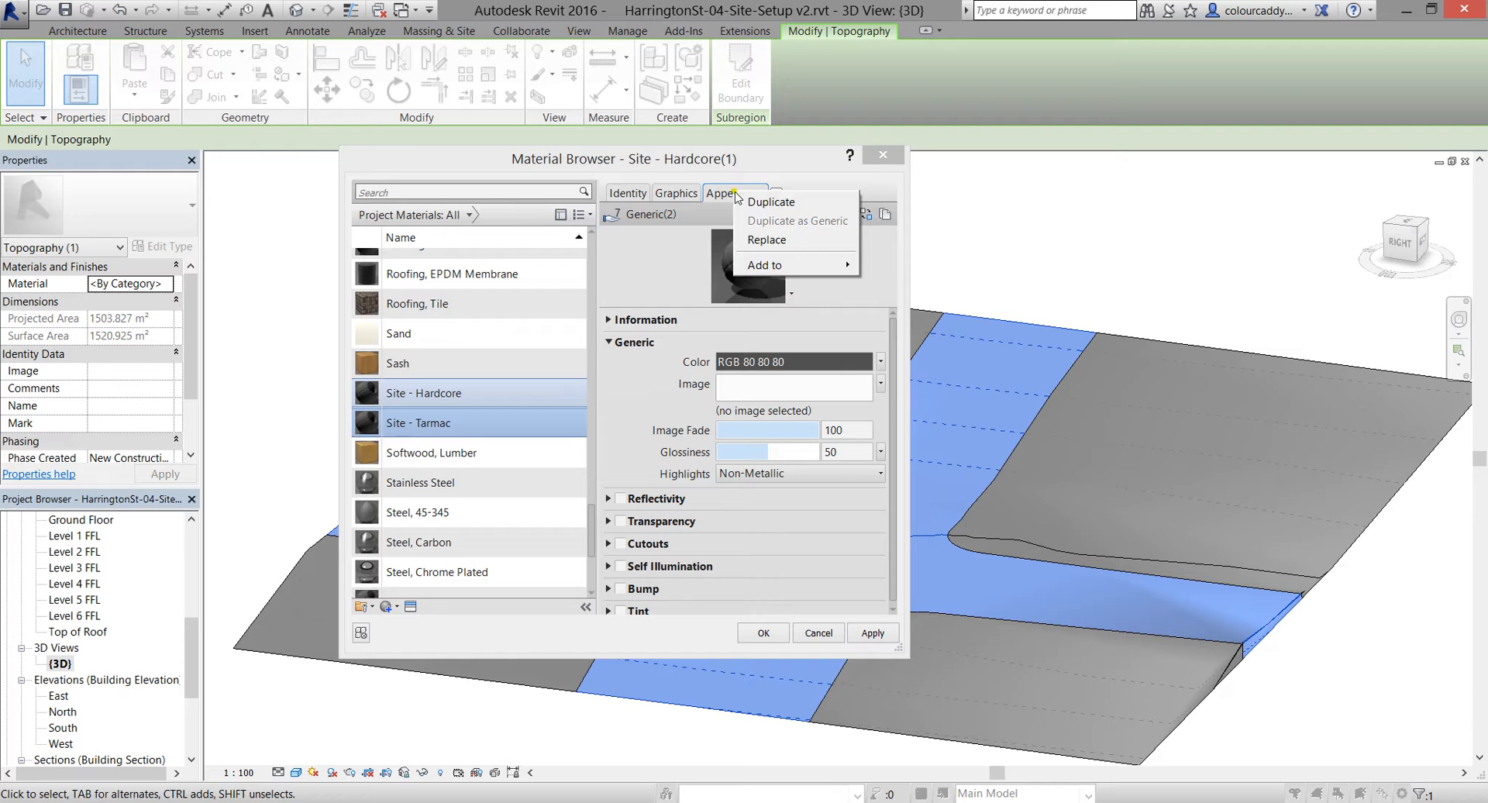
pyautogui.click(765, 239)
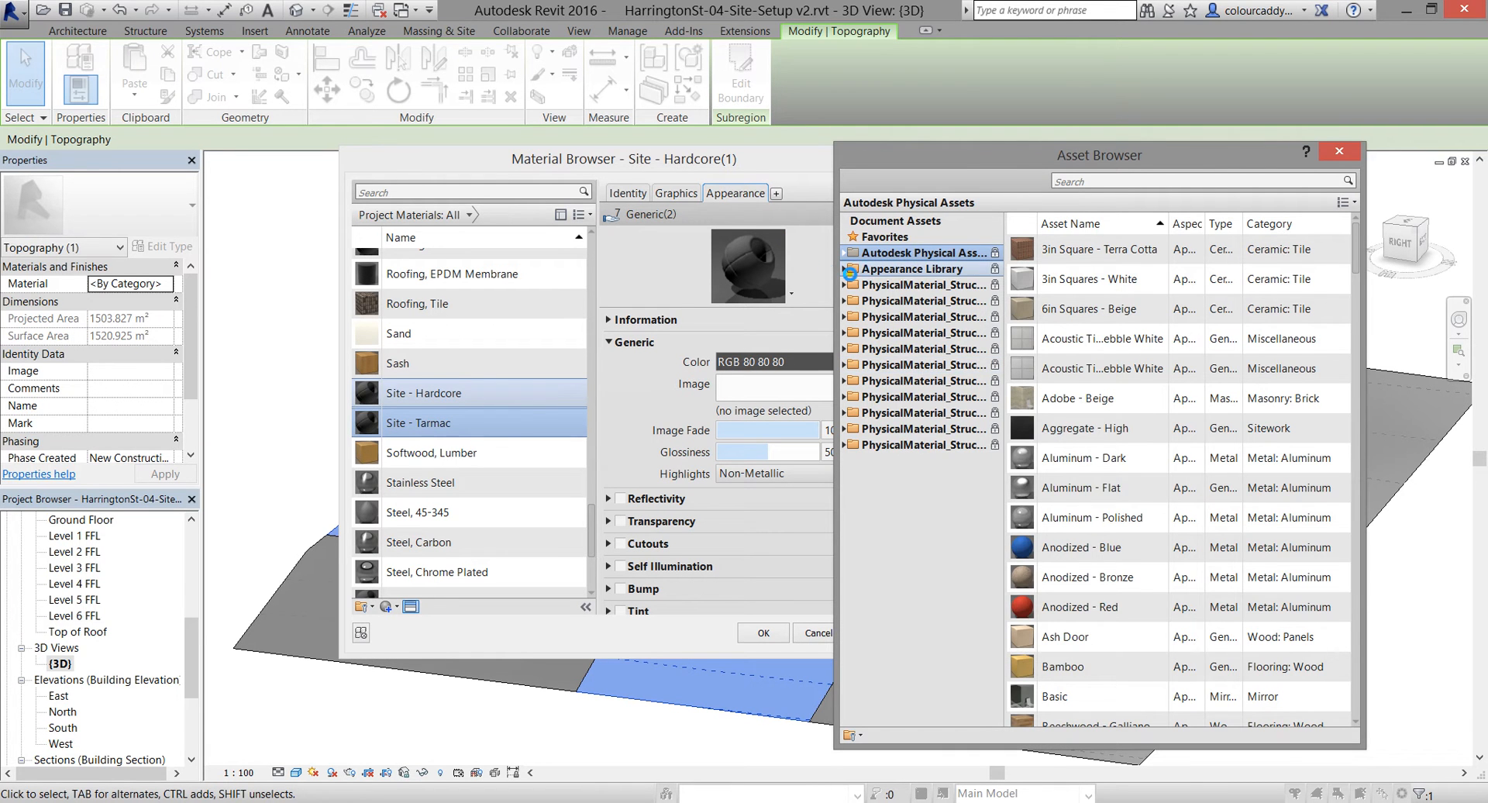
pyautogui.click(844, 271)
pyautogui.click(844, 269)
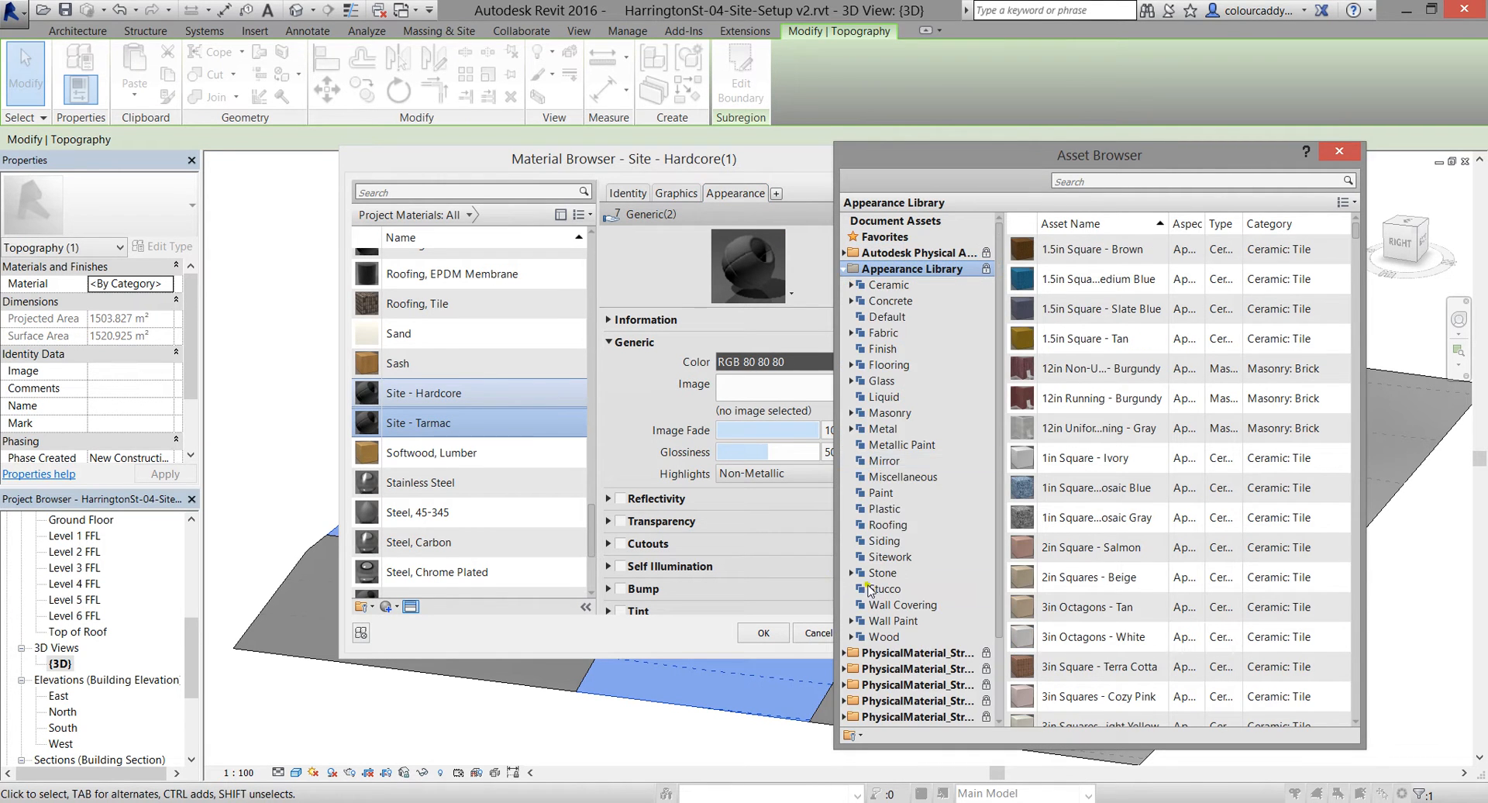
pyautogui.click(902, 556)
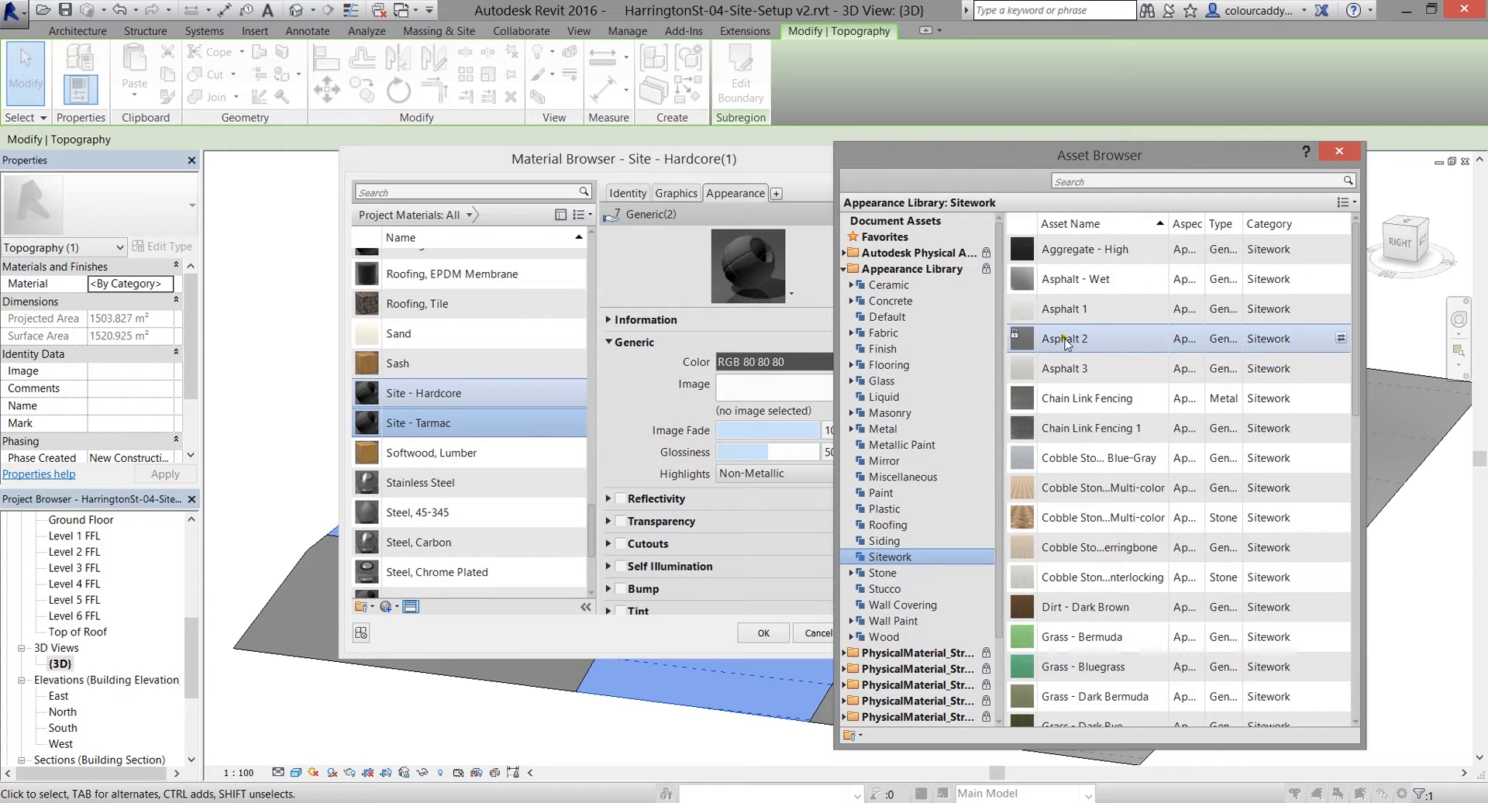
pyautogui.doubleClick(1067, 339)
pyautogui.click(1339, 155)
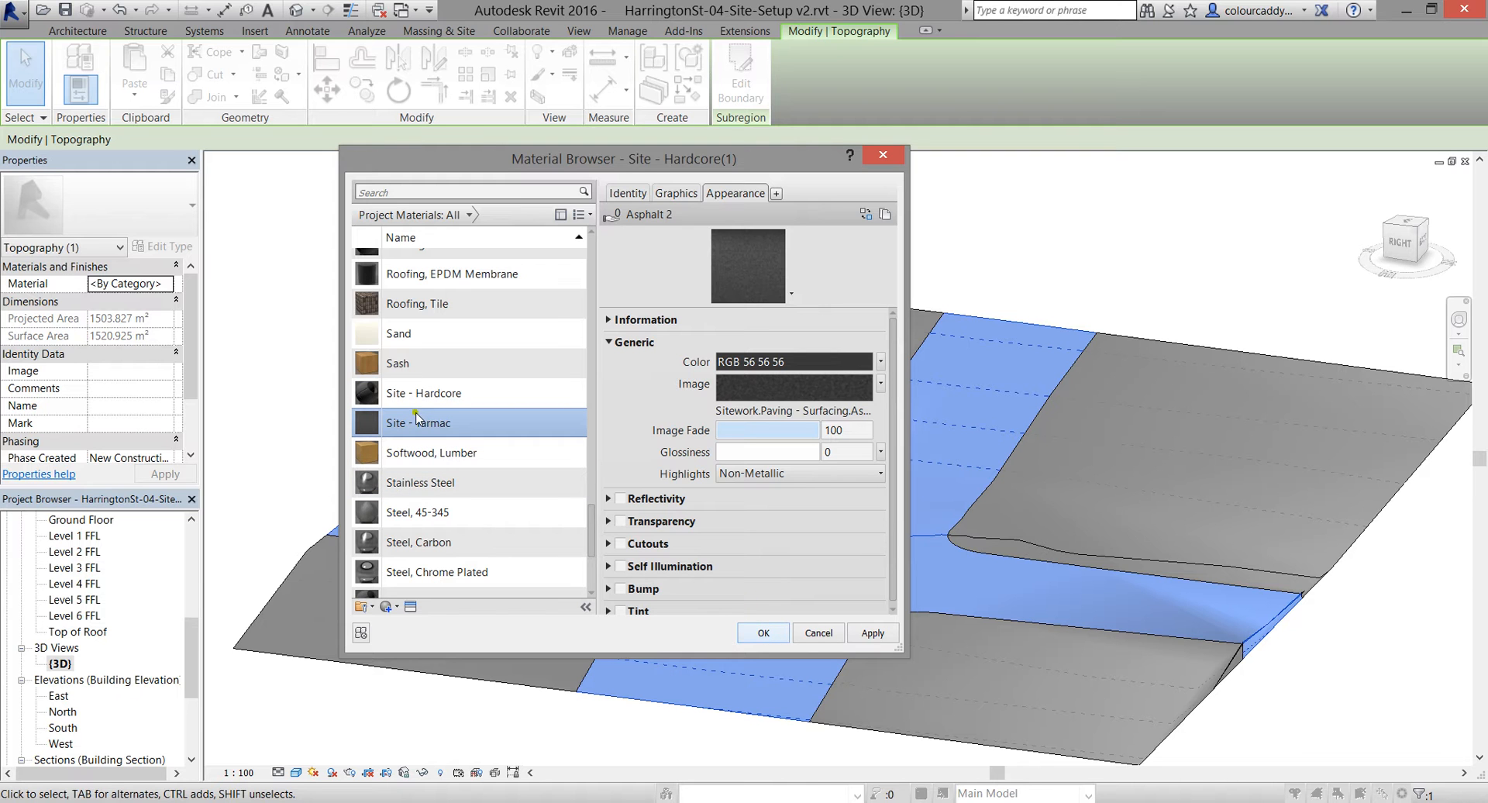
# Assign the Site - Tarmac material to the street subregion, deselect it and check the streets from another angle
pyautogui.click(761, 633)
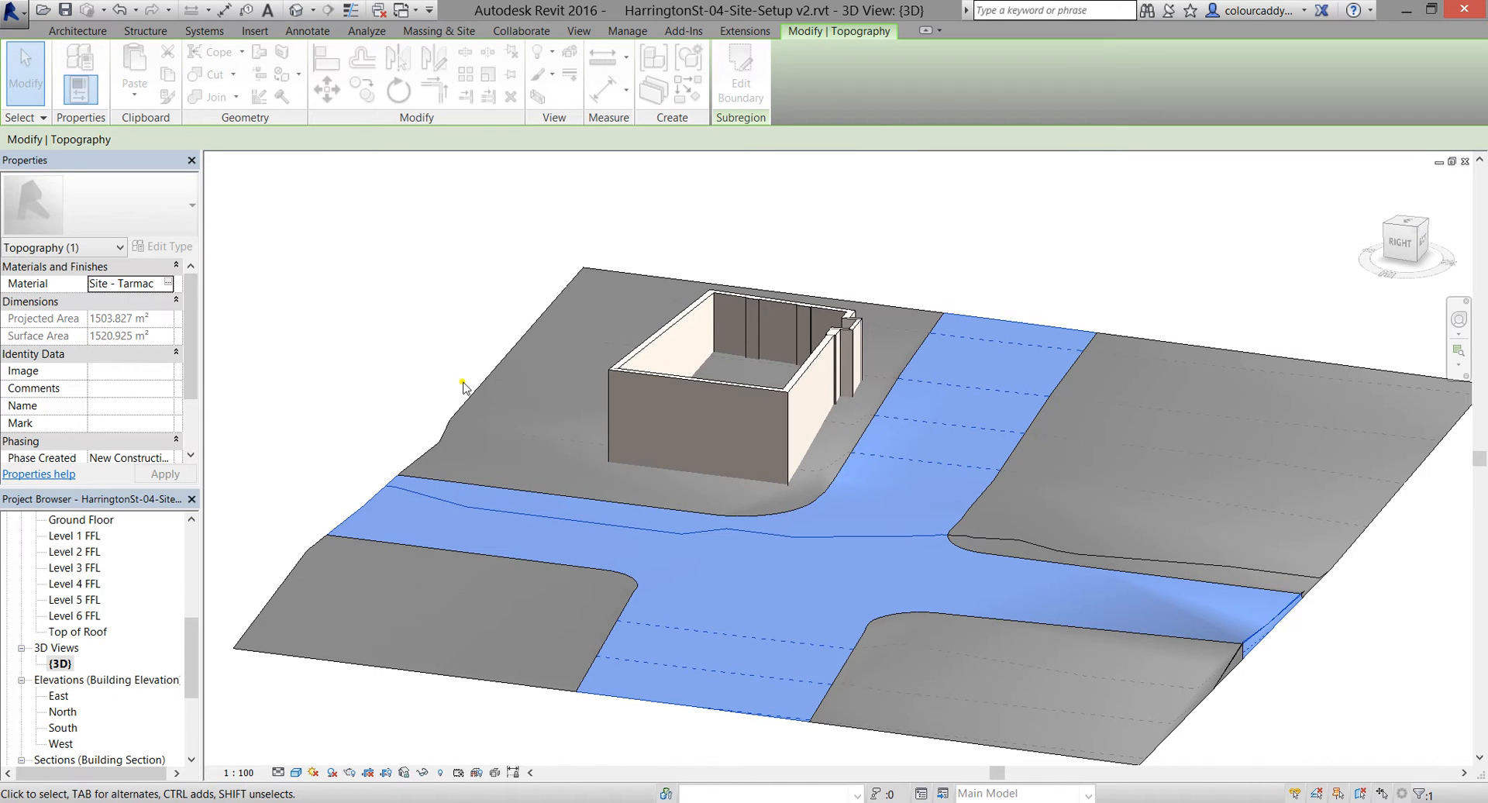
pyautogui.click(388, 293)
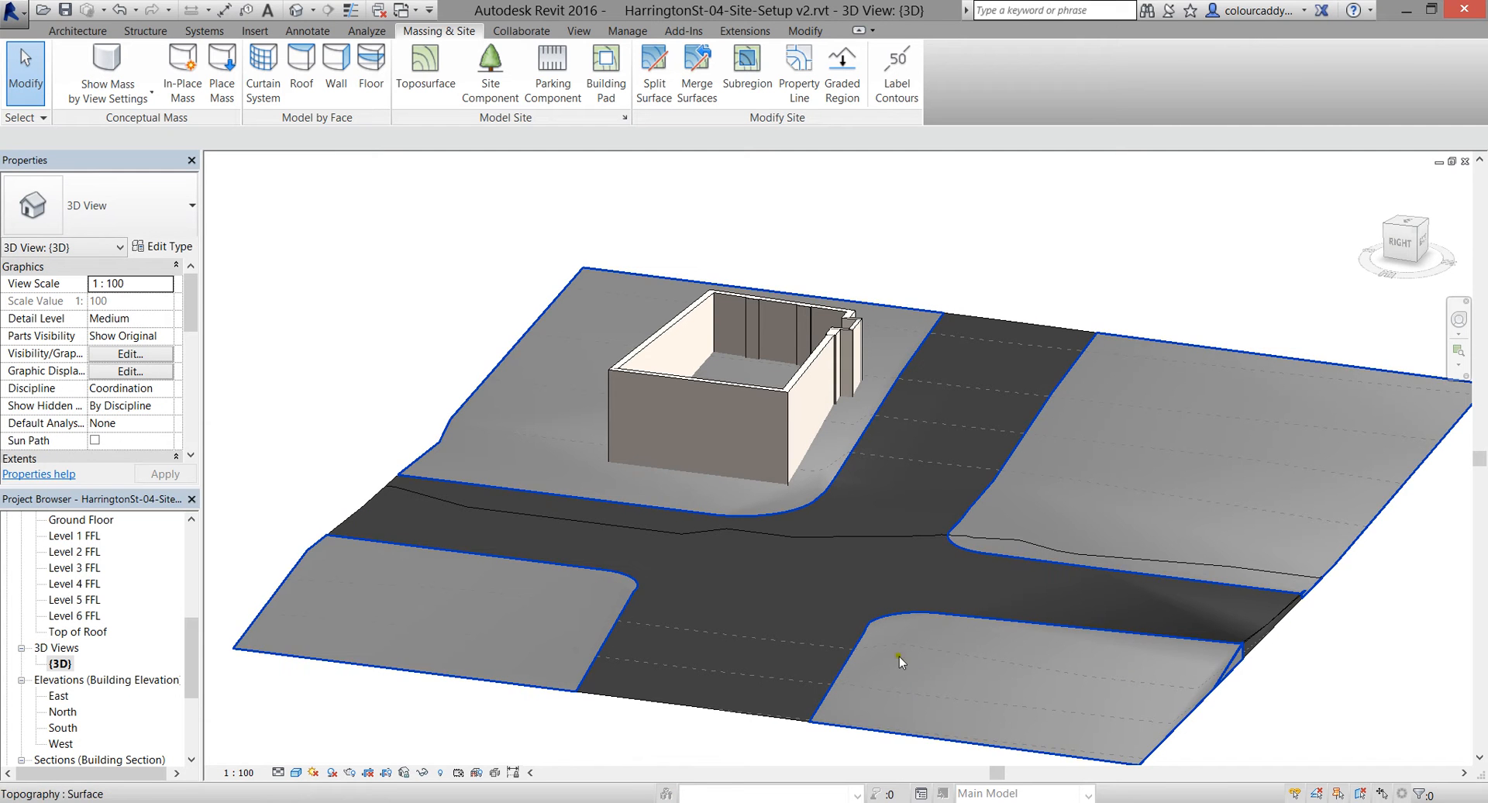
pyautogui.keyDown('shift'); pyautogui.moveTo(784, 640); pyautogui.dragTo(767, 667, button='middle'); pyautogui.keyUp('shift')
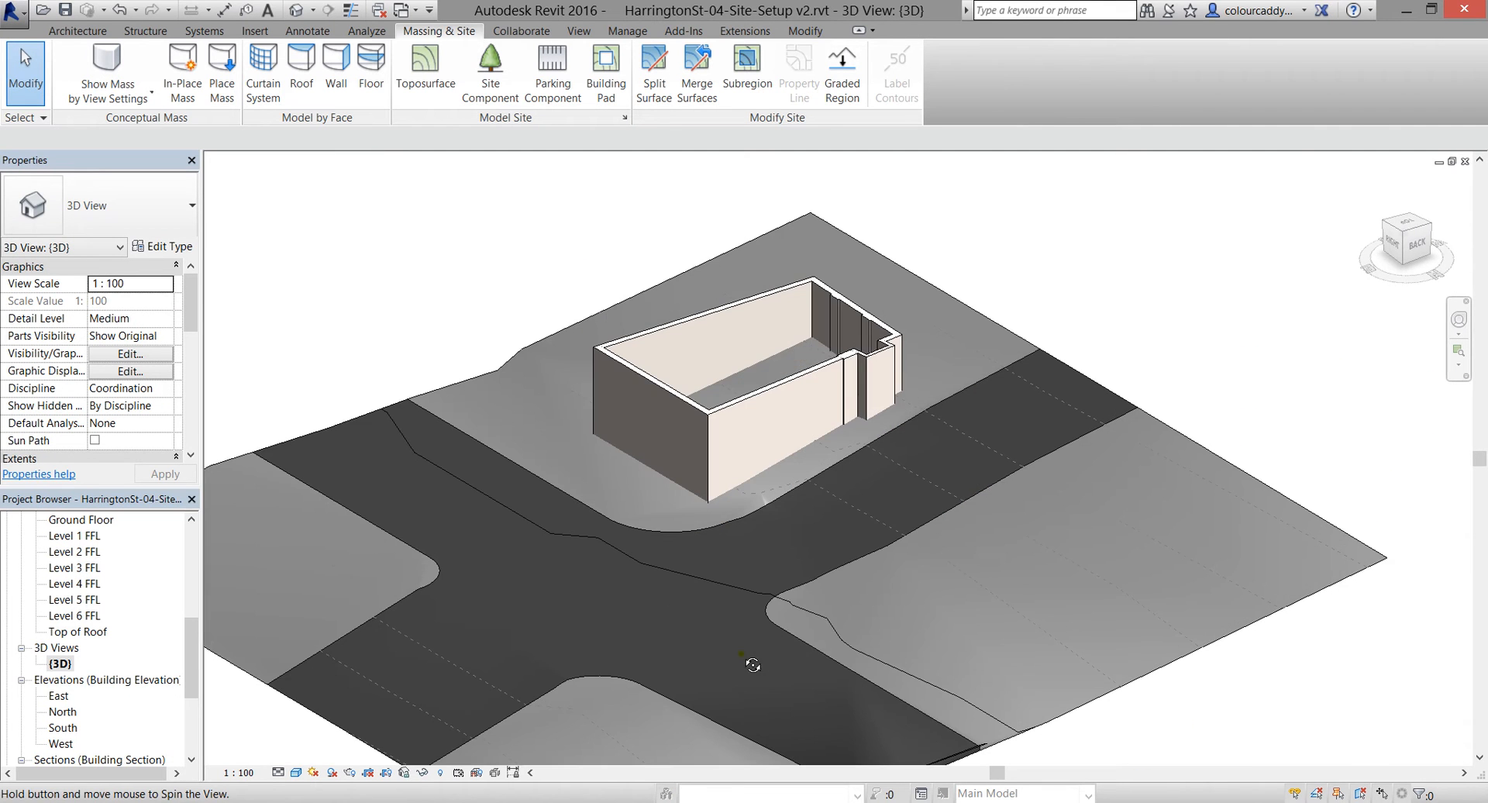
pyautogui.moveTo(366, 343); pyautogui.dragTo(424, 326, button='middle')
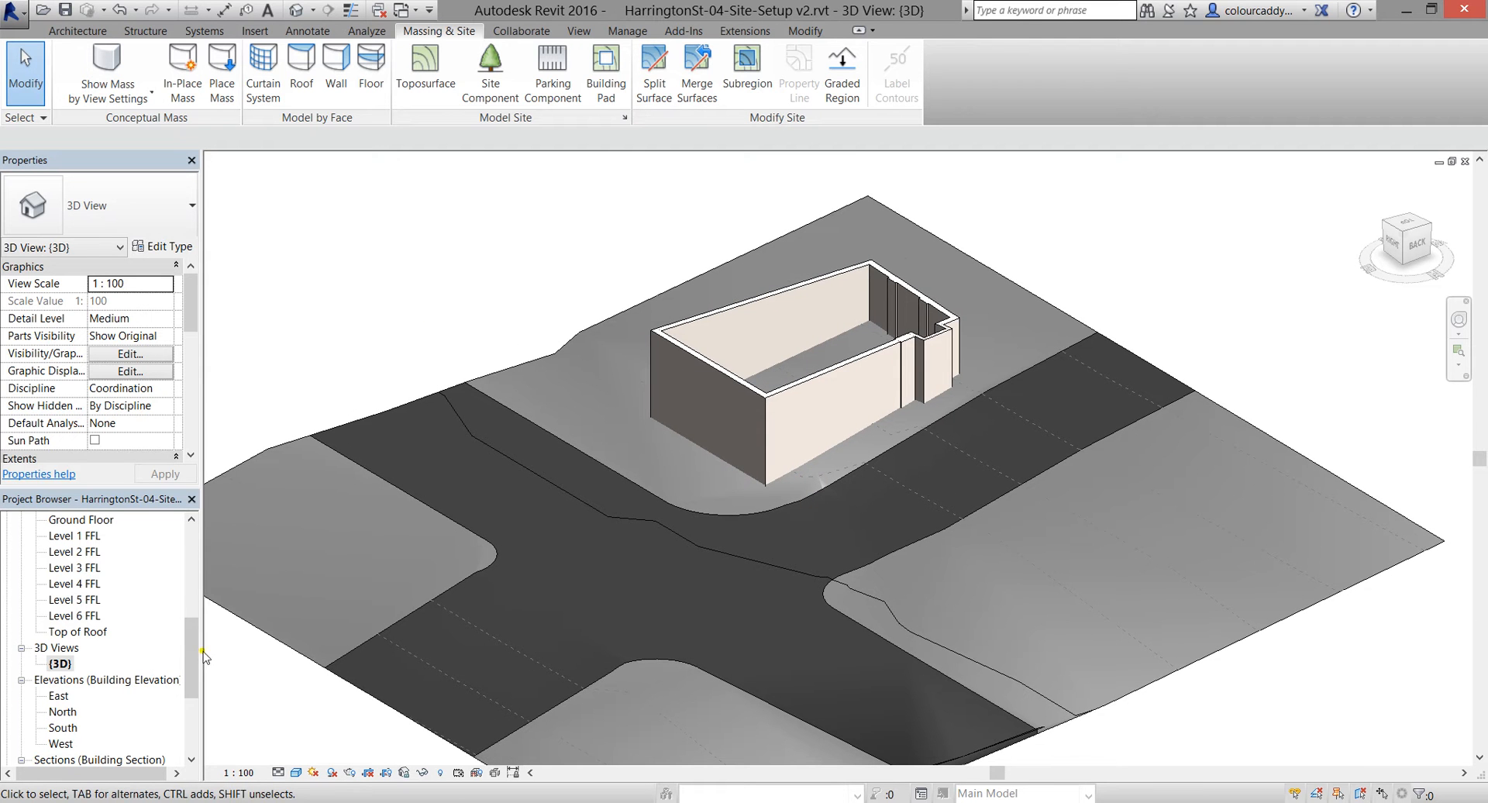
# Open the North elevation and inspect where the ground profile meets the base of the building
pyautogui.moveTo(194, 654); pyautogui.dragTo(193, 693)
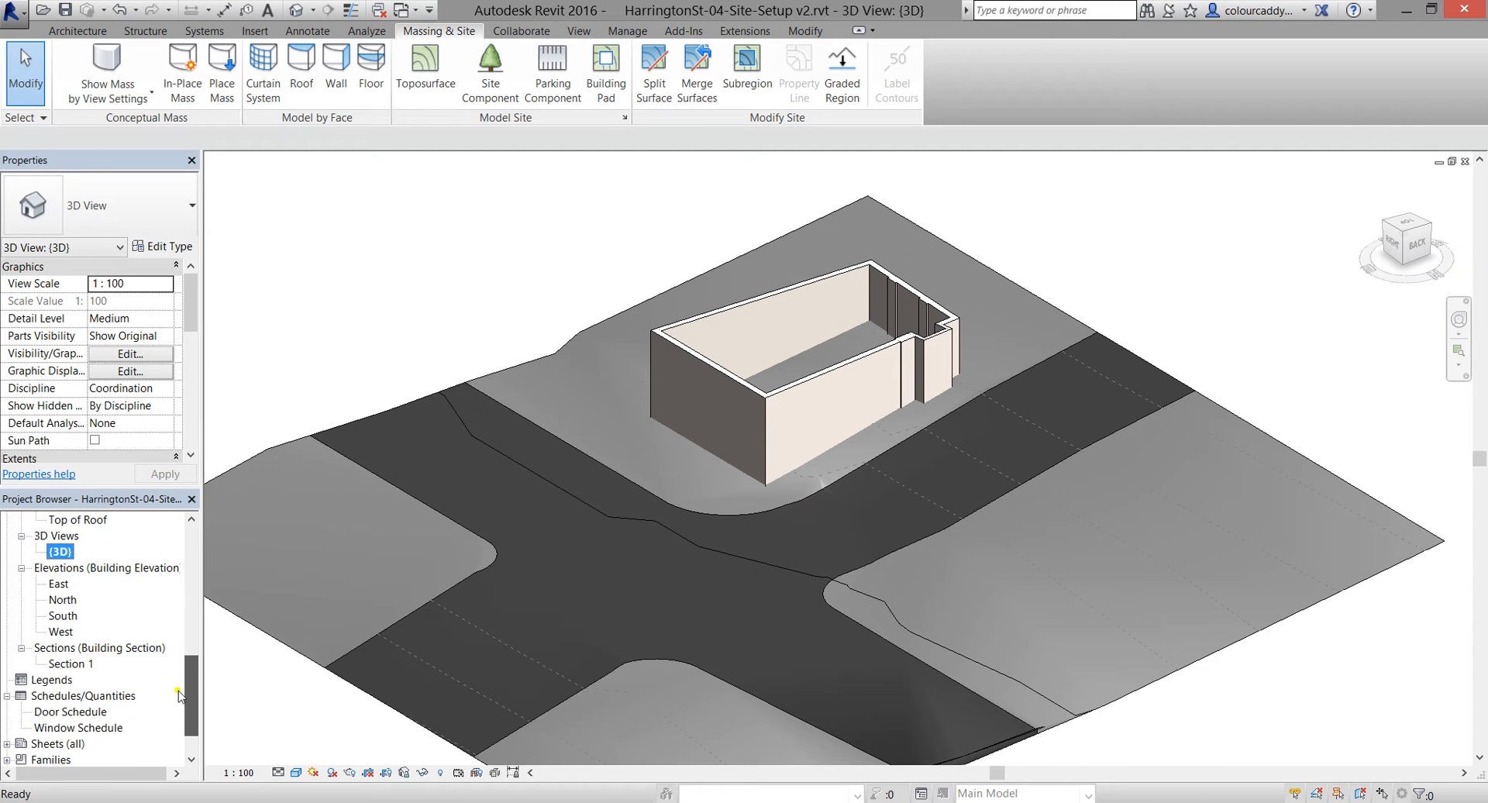
pyautogui.doubleClick(61, 600)
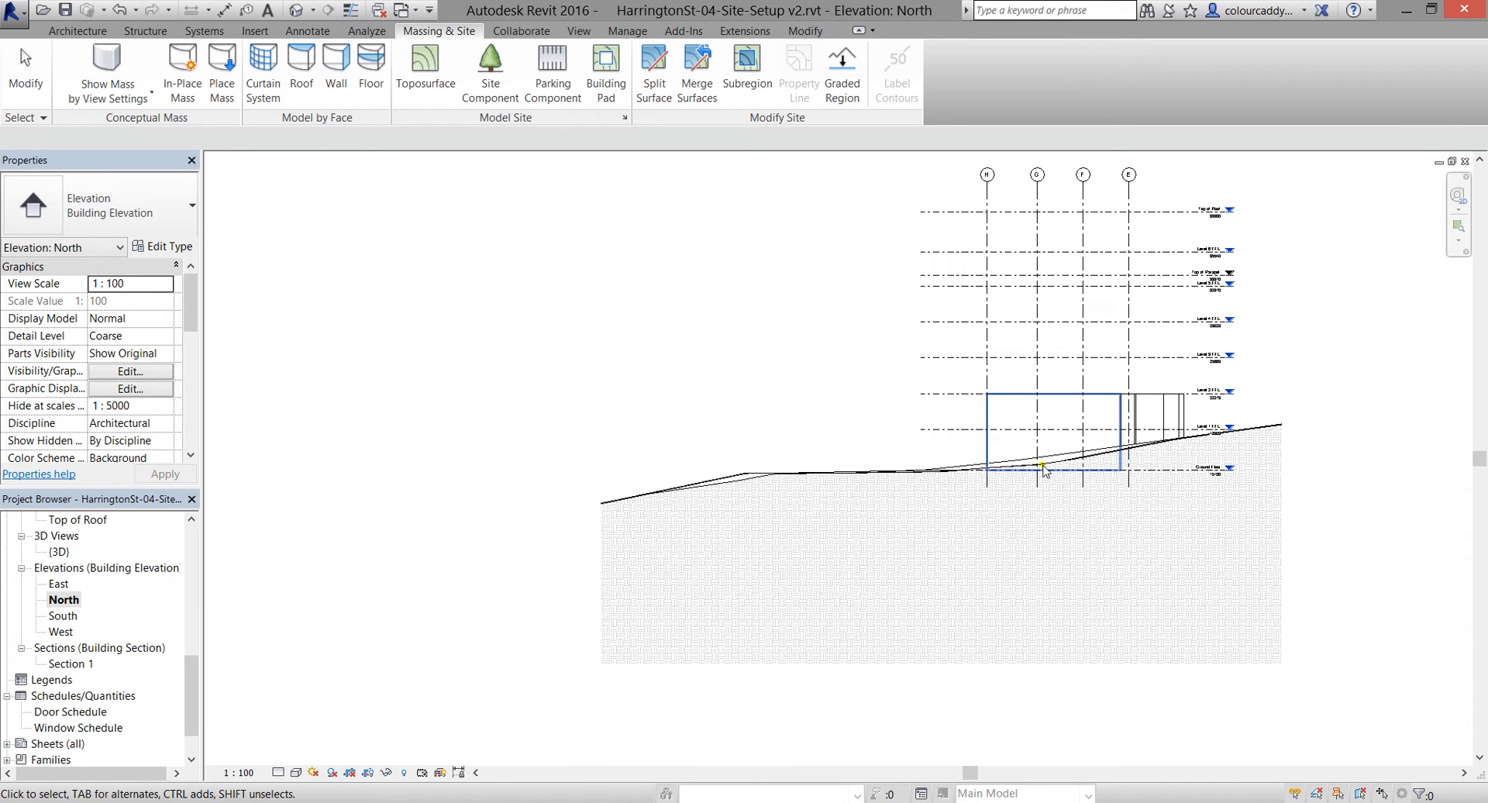
pyautogui.scroll(4, 1174, 481)
pyautogui.scroll(1, 1173, 484)
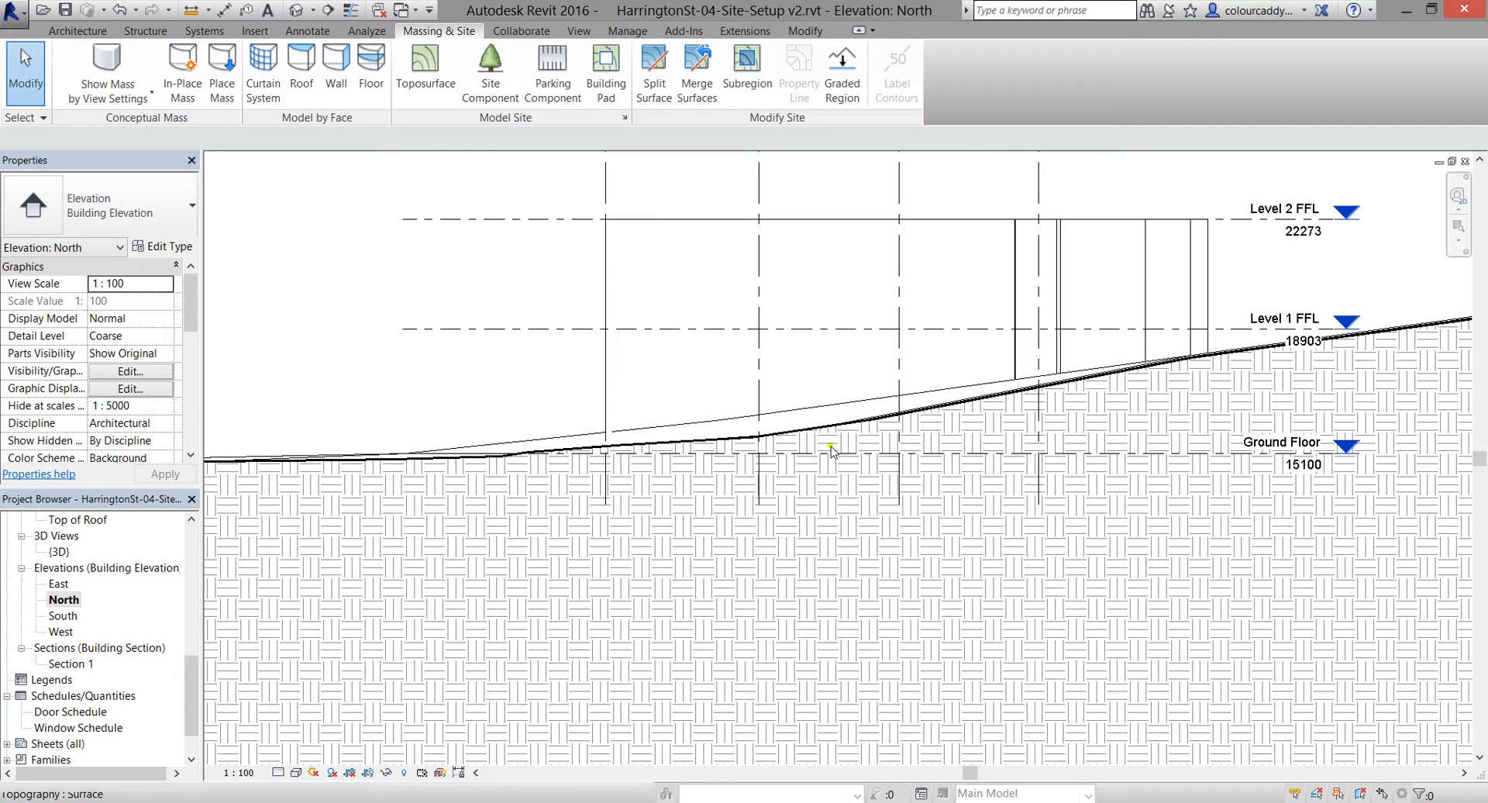
pyautogui.scroll(2, 852, 333)
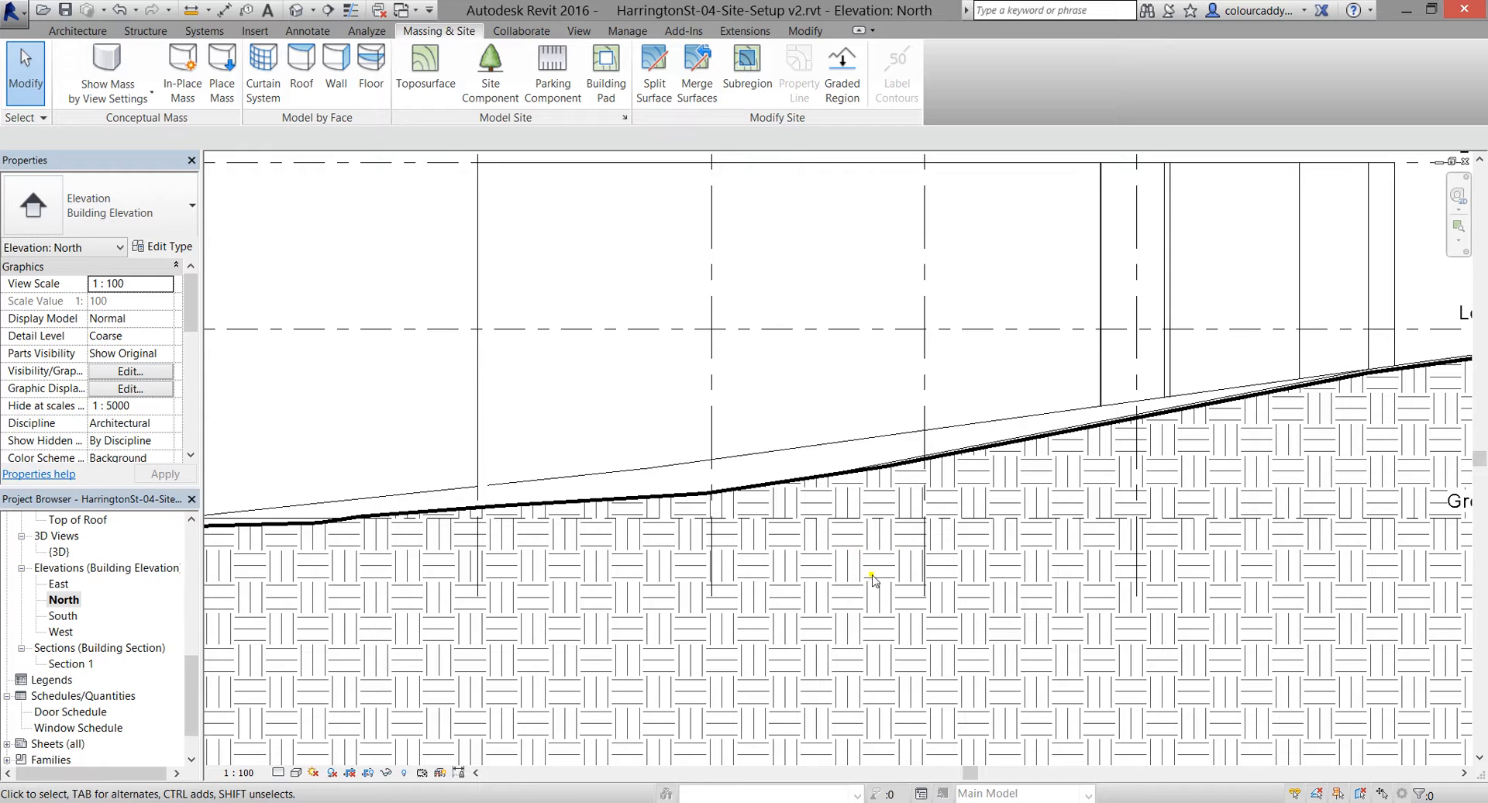
# Override the toposurface's graphics by element in the North elevation so its cut pattern is not visible
pyautogui.click(840, 481)
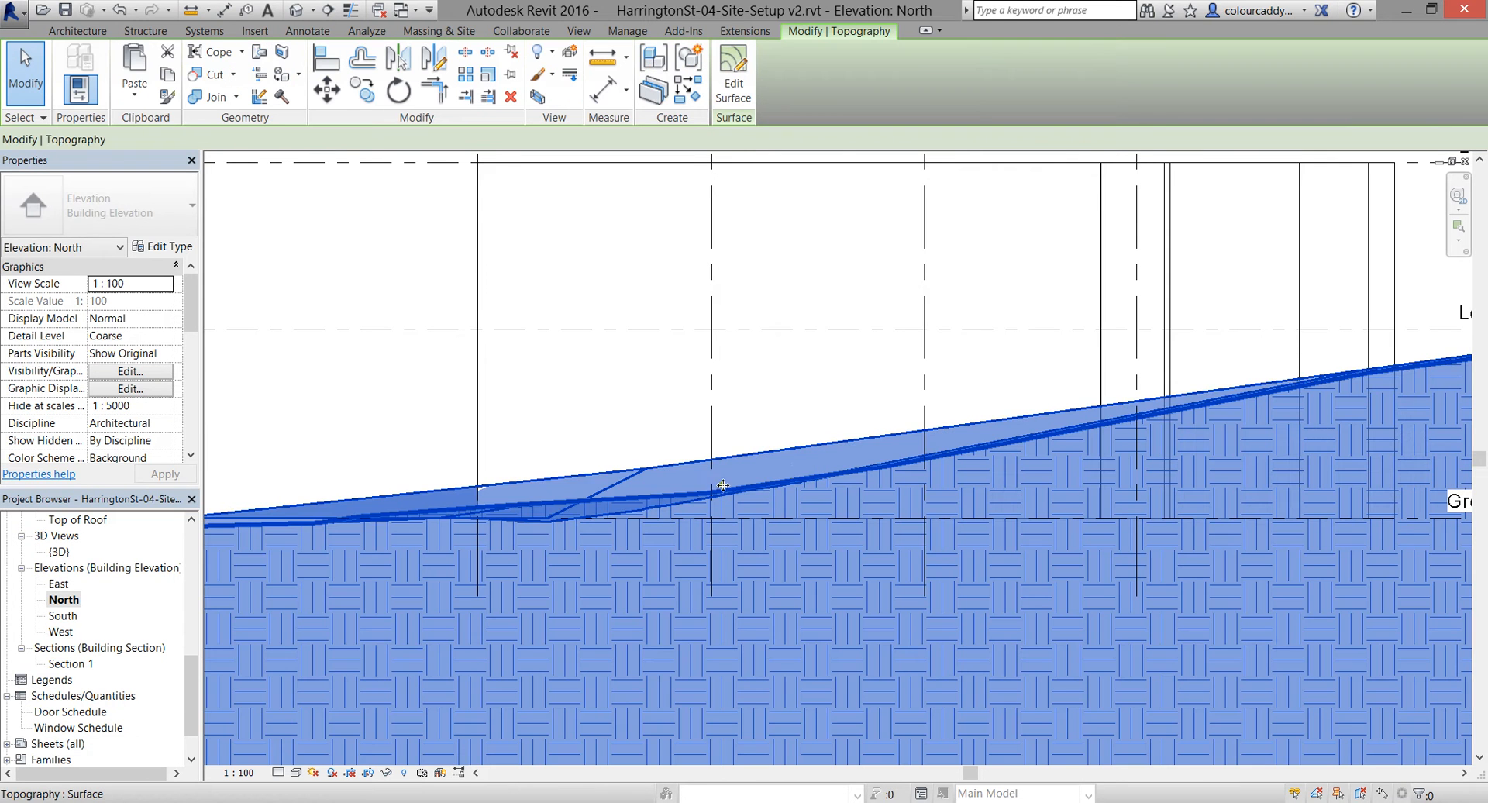
pyautogui.rightClick(810, 475)
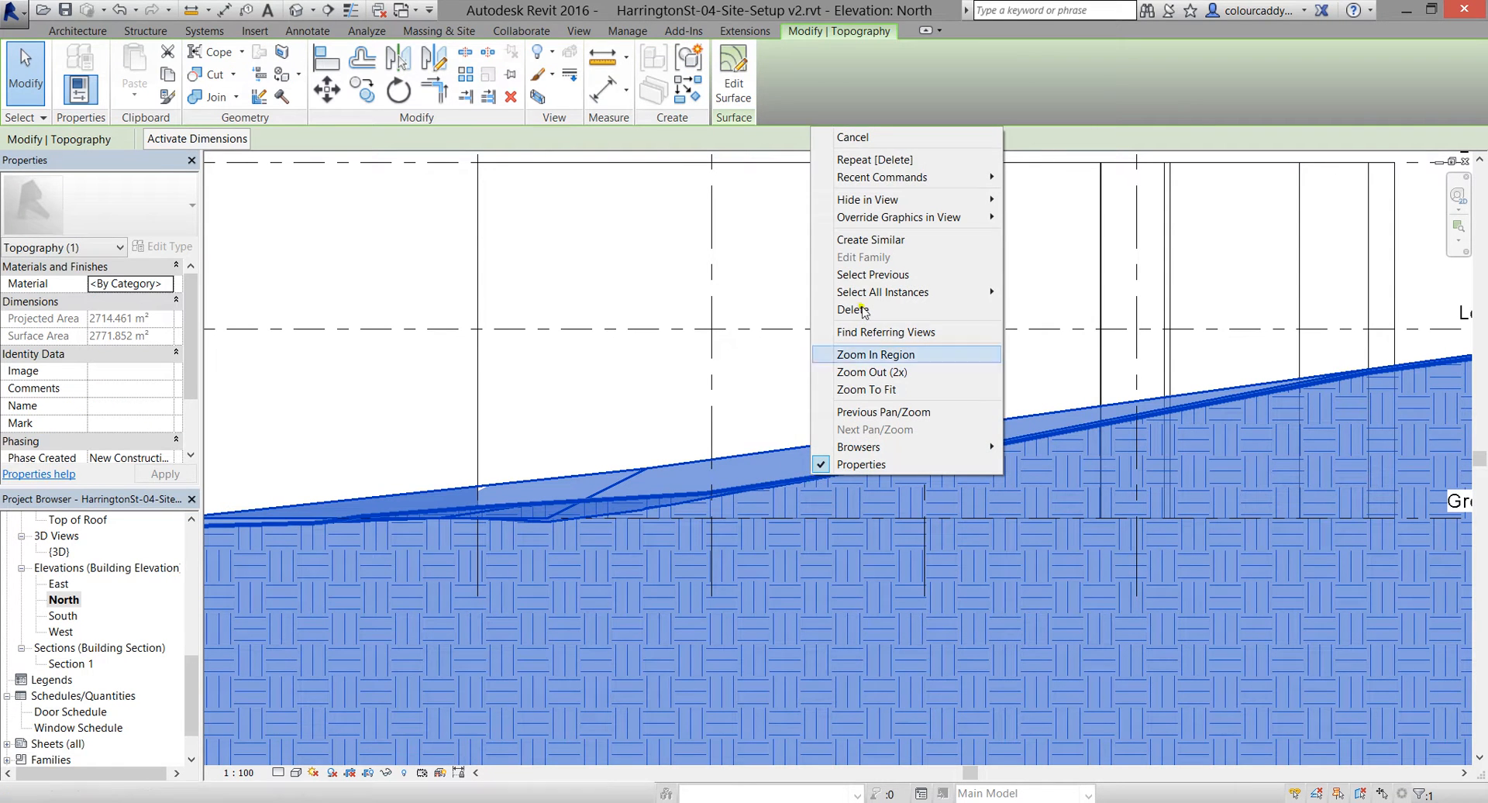
pyautogui.moveTo(903, 202)
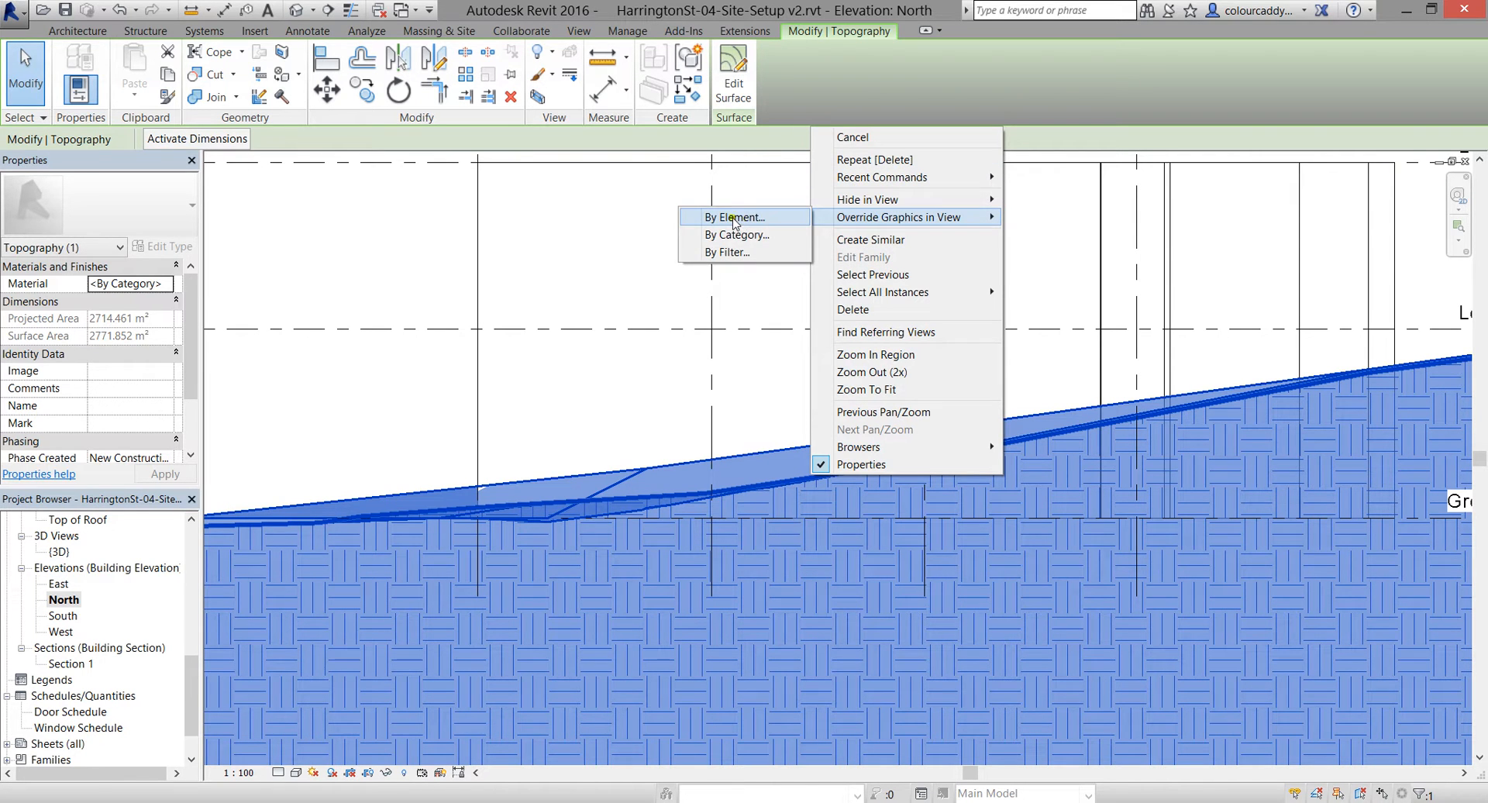
pyautogui.click(734, 218)
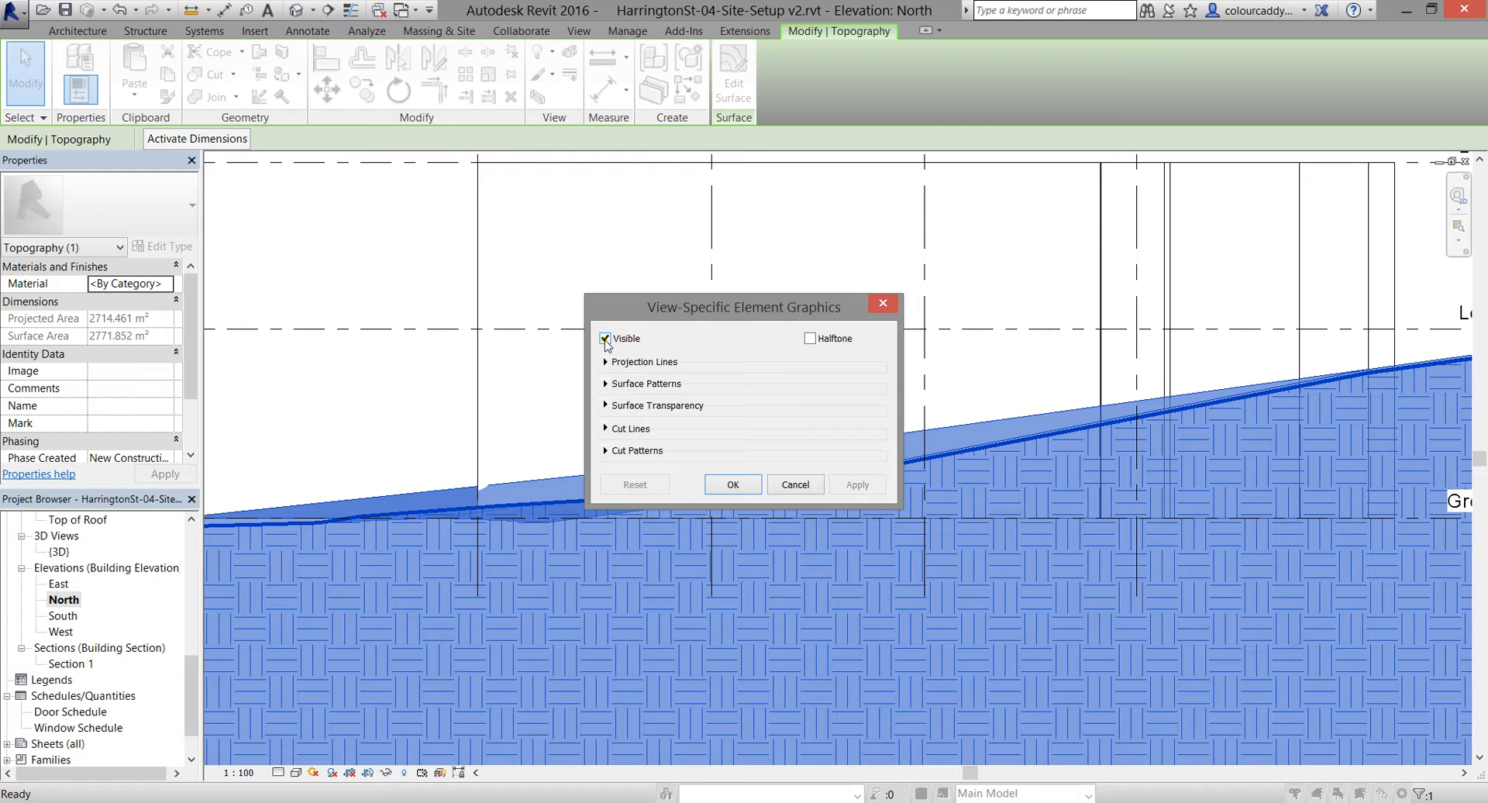
pyautogui.click(603, 450)
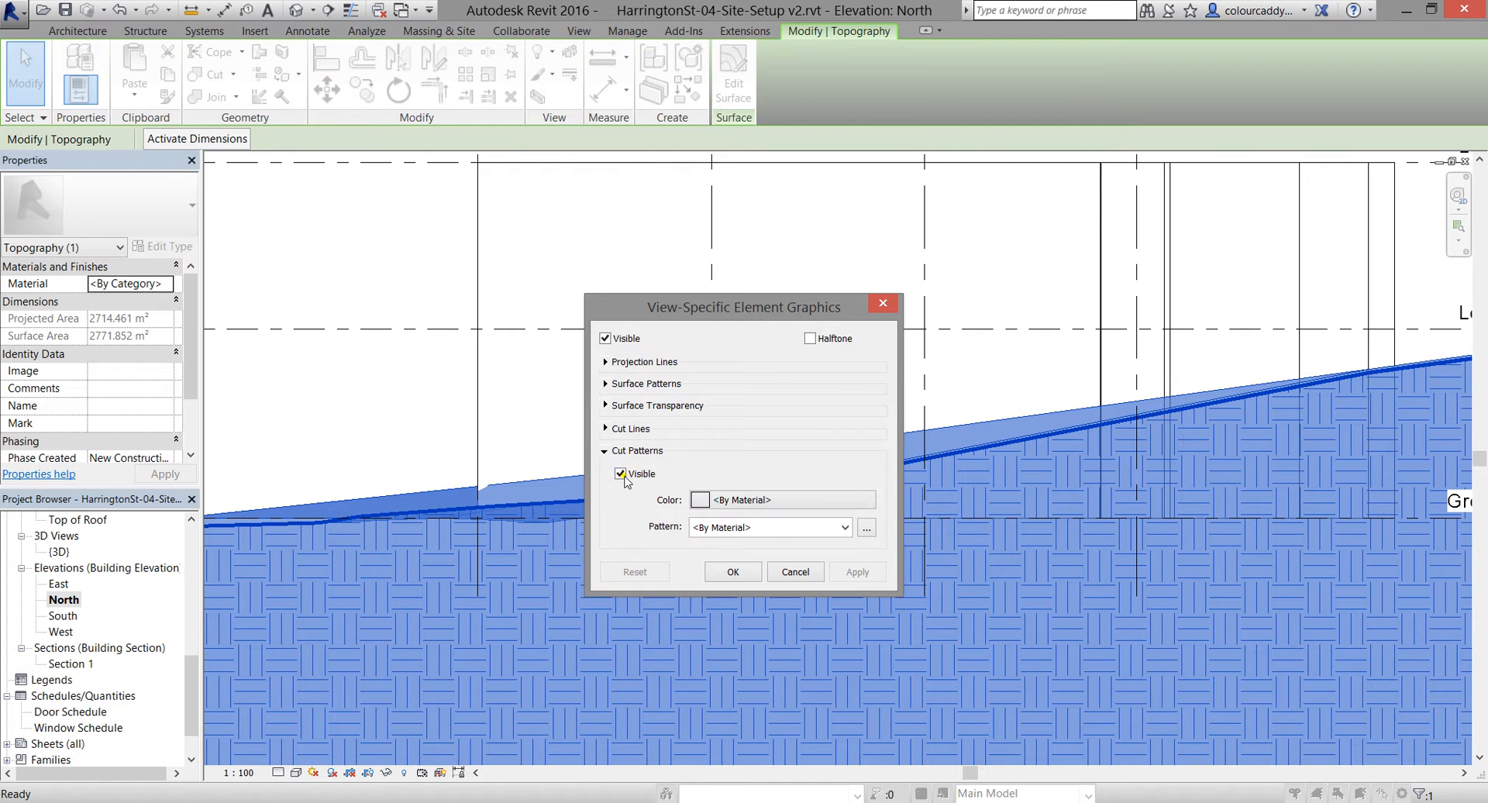
pyautogui.click(728, 571)
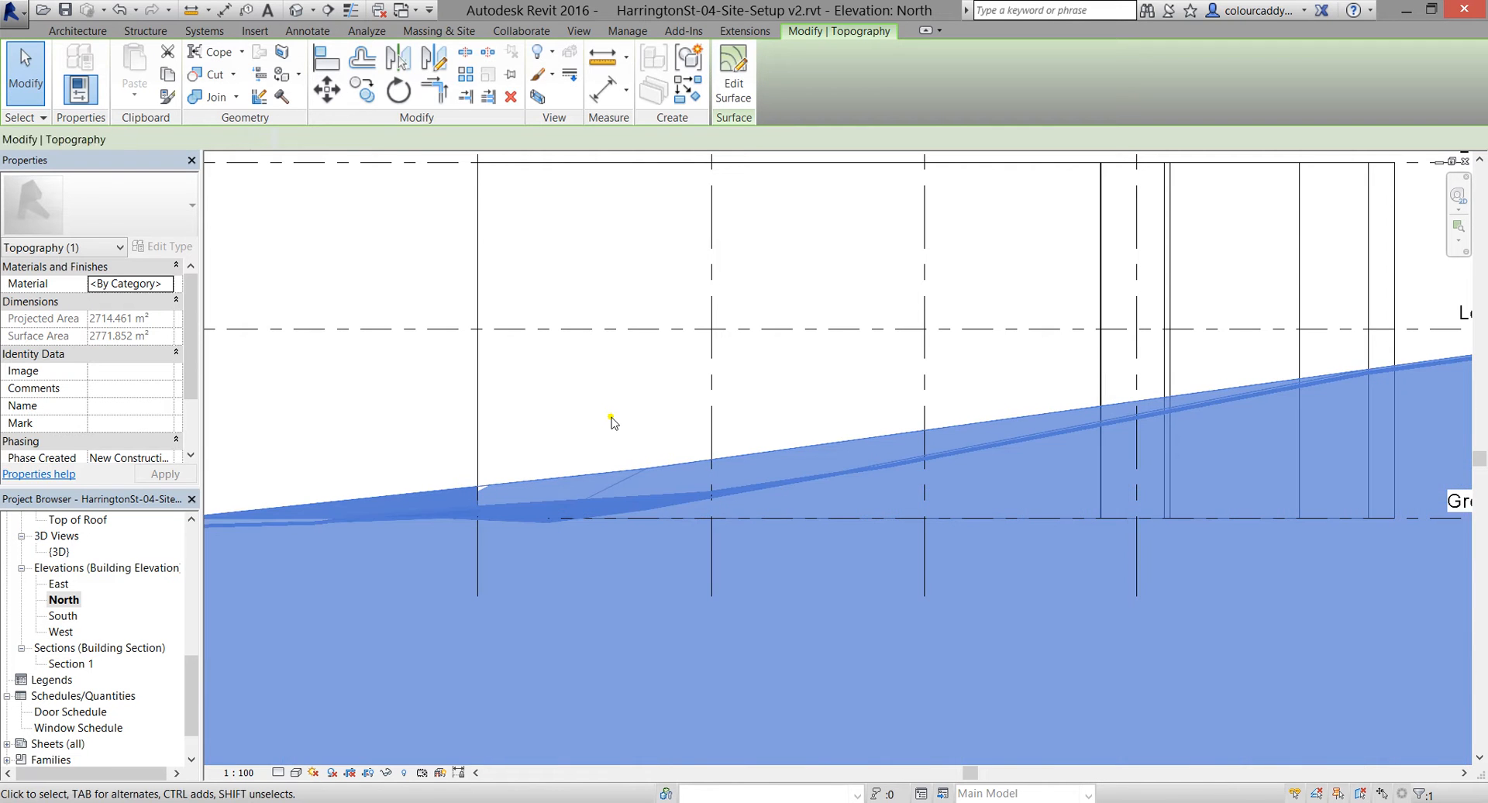
pyautogui.click(611, 421)
# Show the crop region boundary in the North elevation
pyautogui.scroll(-4, 611, 421)
pyautogui.moveTo(609, 416); pyautogui.dragTo(723, 555, button='middle')
pyautogui.scroll(-3, 717, 548)
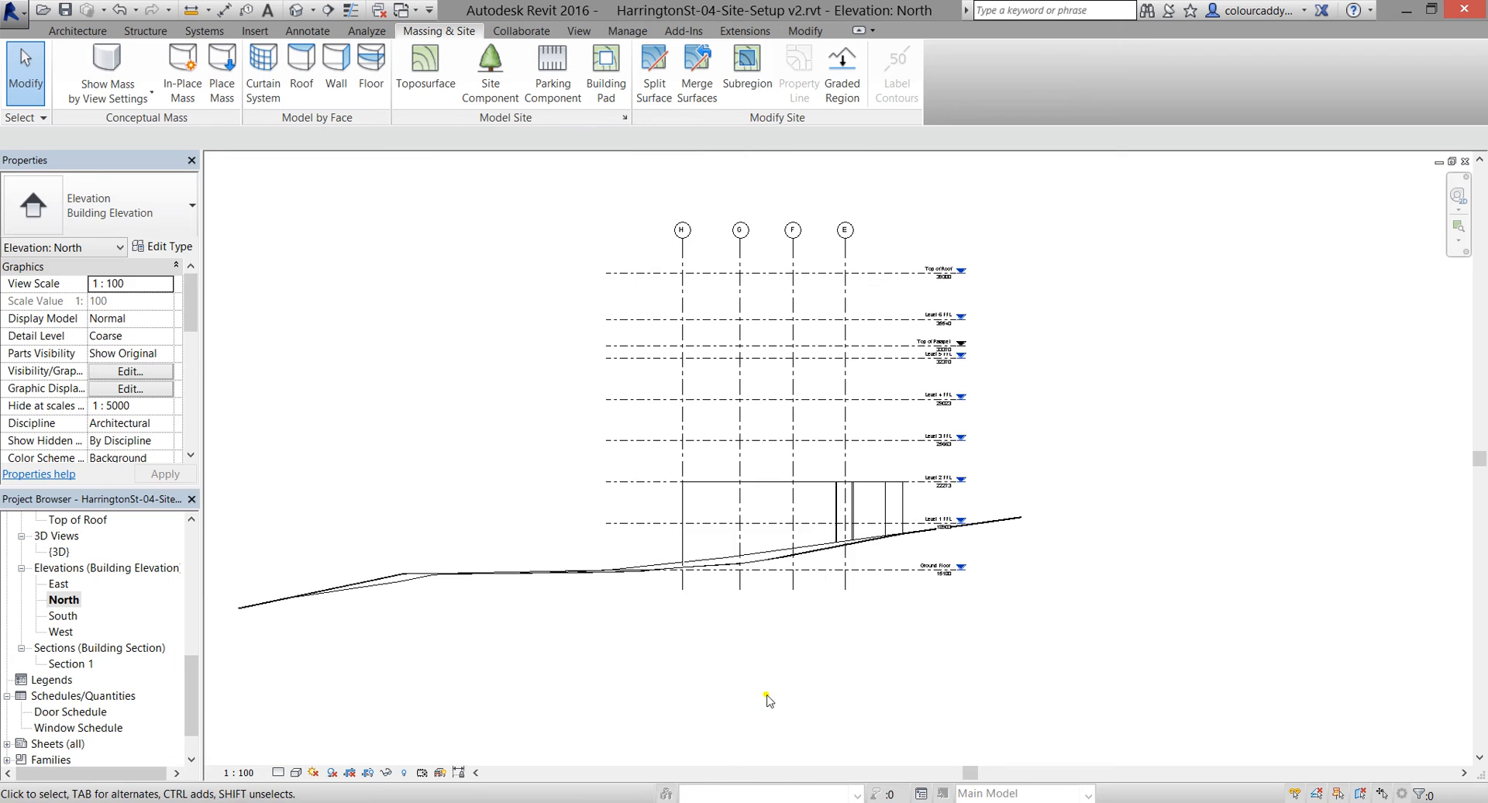
pyautogui.moveTo(766, 692); pyautogui.dragTo(841, 672, button='middle')
pyautogui.scroll(-1, 692, 548)
pyautogui.moveTo(664, 504); pyautogui.dragTo(673, 541, button='middle')
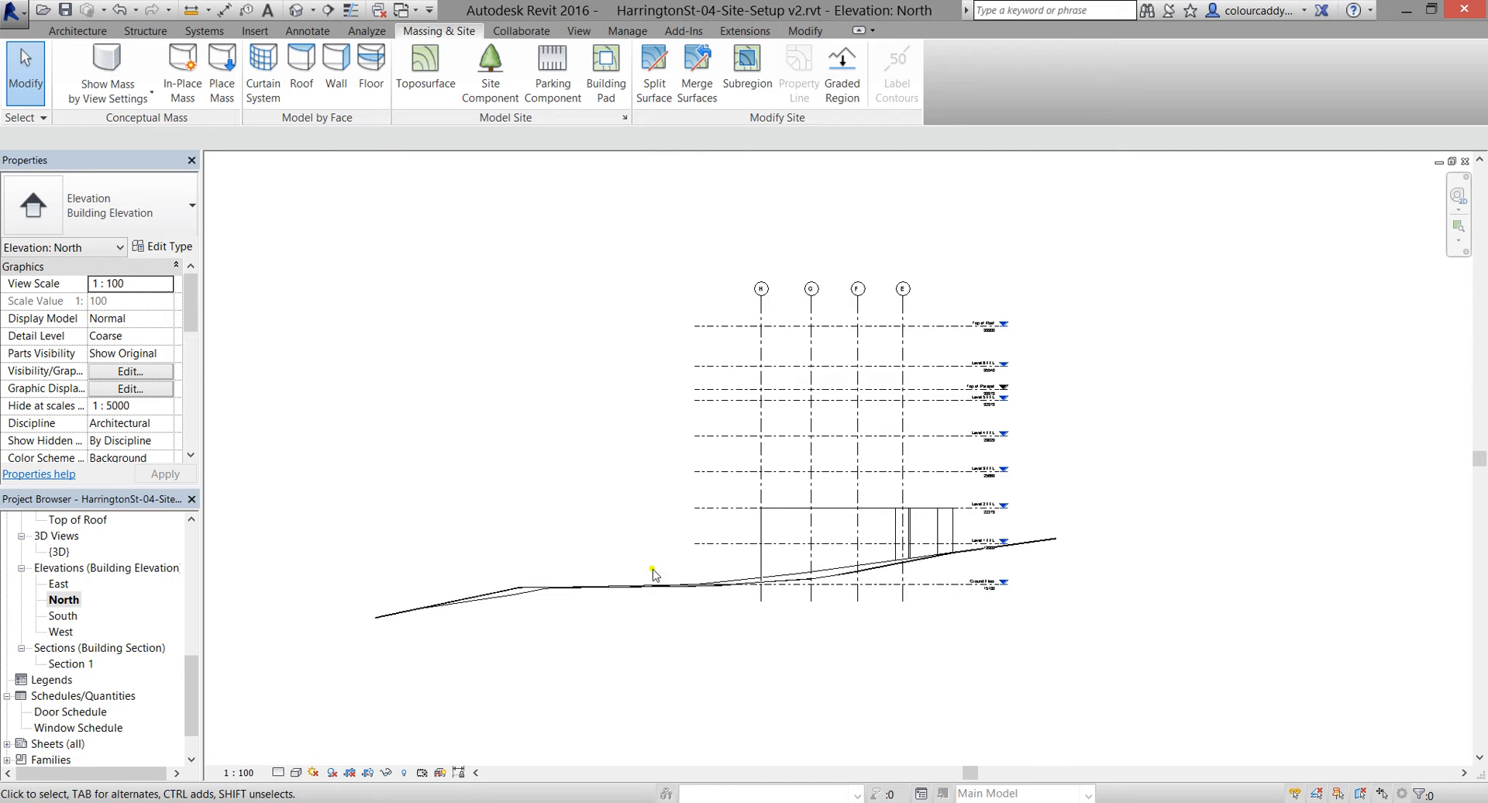
pyautogui.click(370, 774)
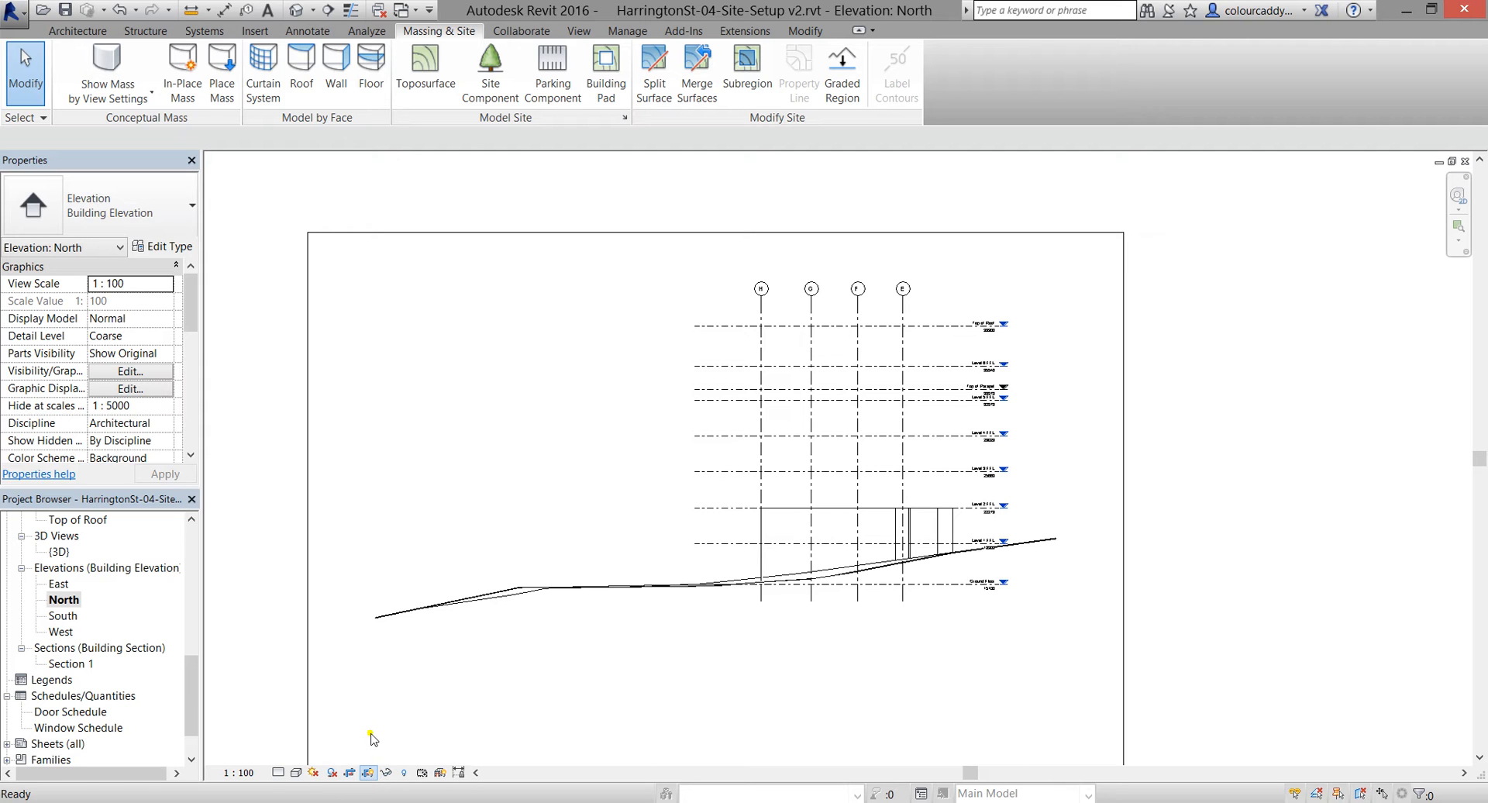
pyautogui.scroll(-1, 378, 492)
pyautogui.moveTo(382, 494); pyautogui.dragTo(445, 348, button='middle')
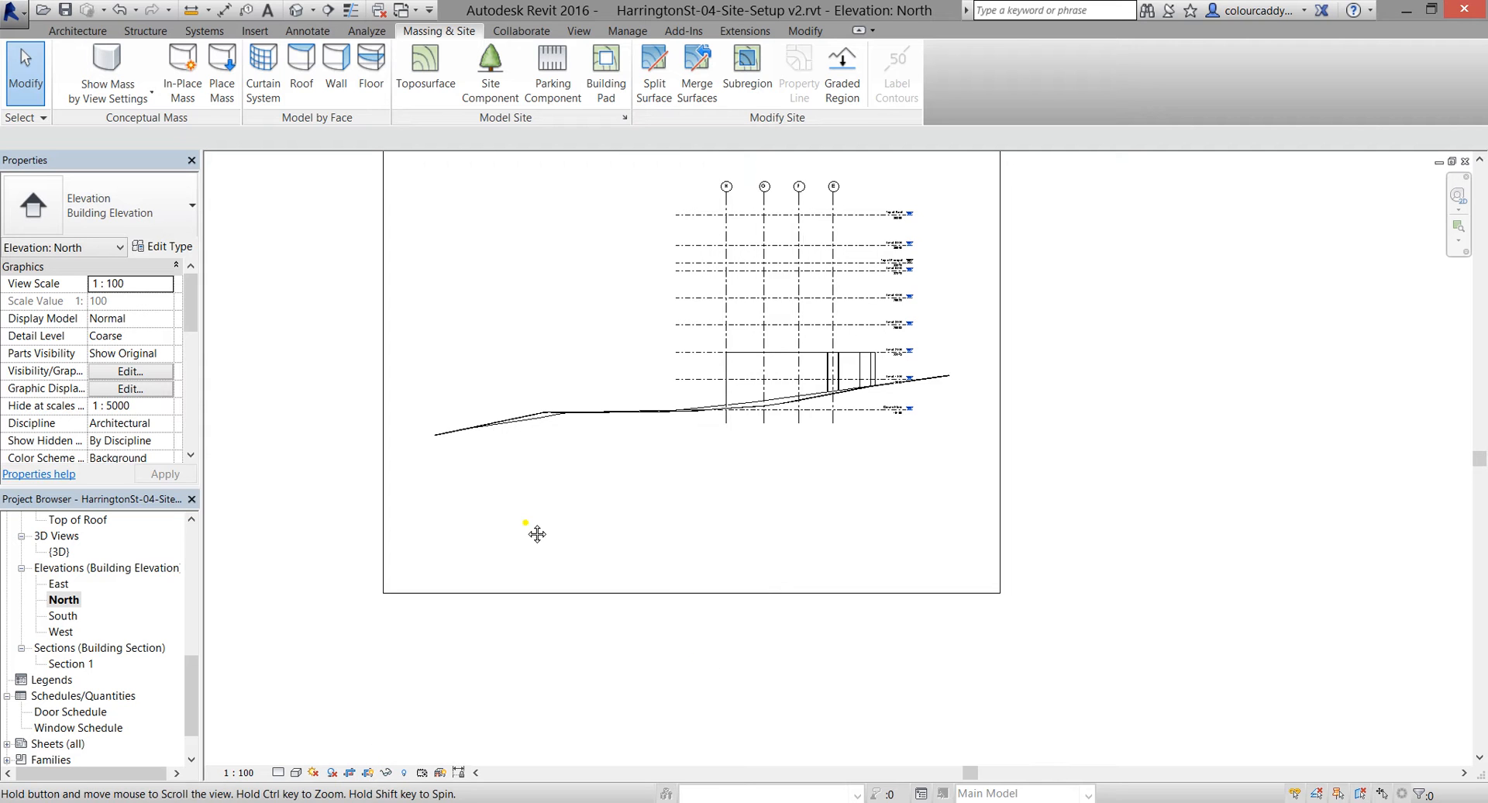
# Tighten the crop region by raising its lower edge to just below the ground floor and pulling both sides in around the grids and levels
pyautogui.click(667, 593)
pyautogui.moveTo(664, 510); pyautogui.dragTo(675, 605, button='middle')
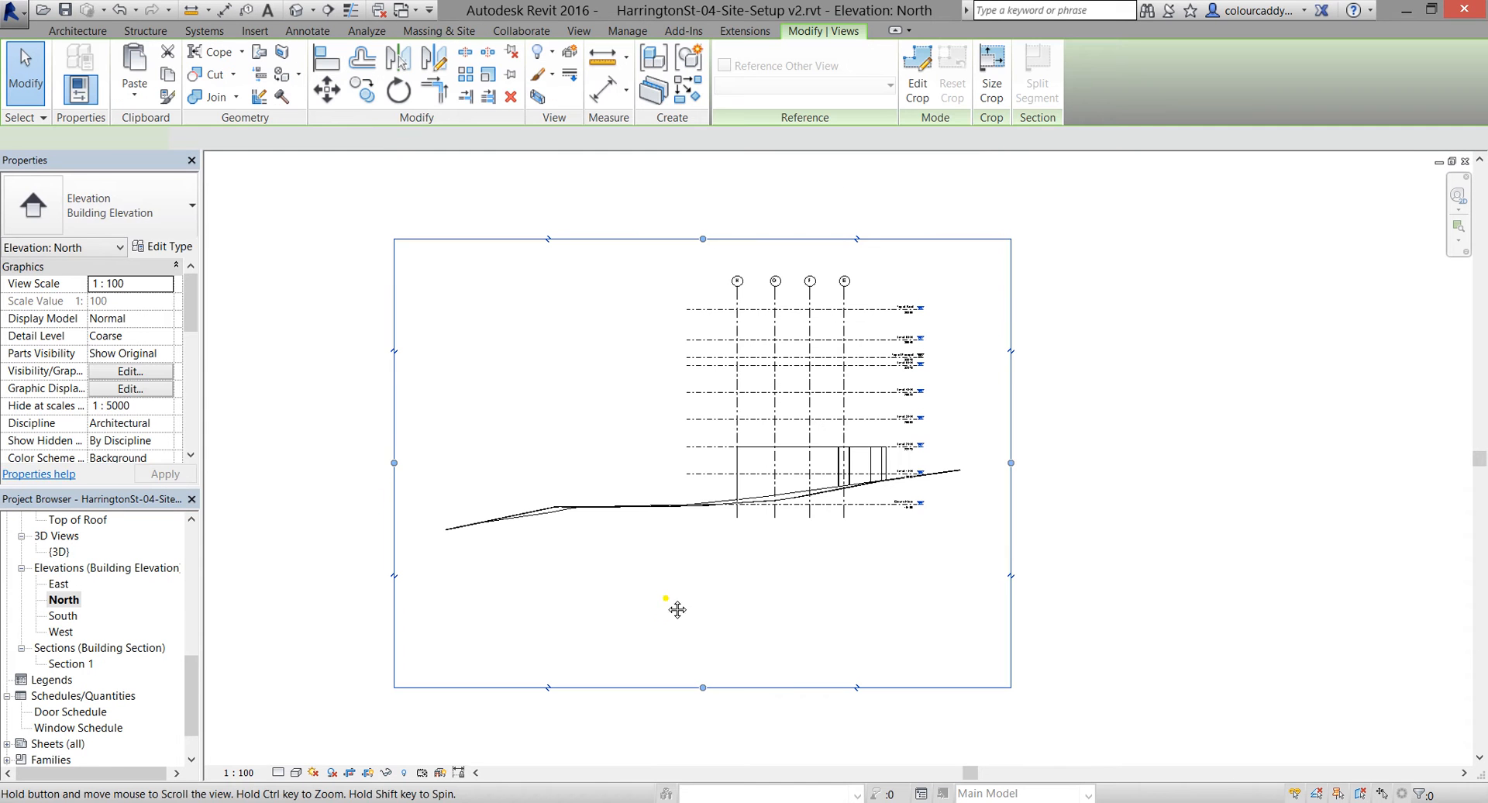
pyautogui.moveTo(719, 535); pyautogui.dragTo(724, 528)
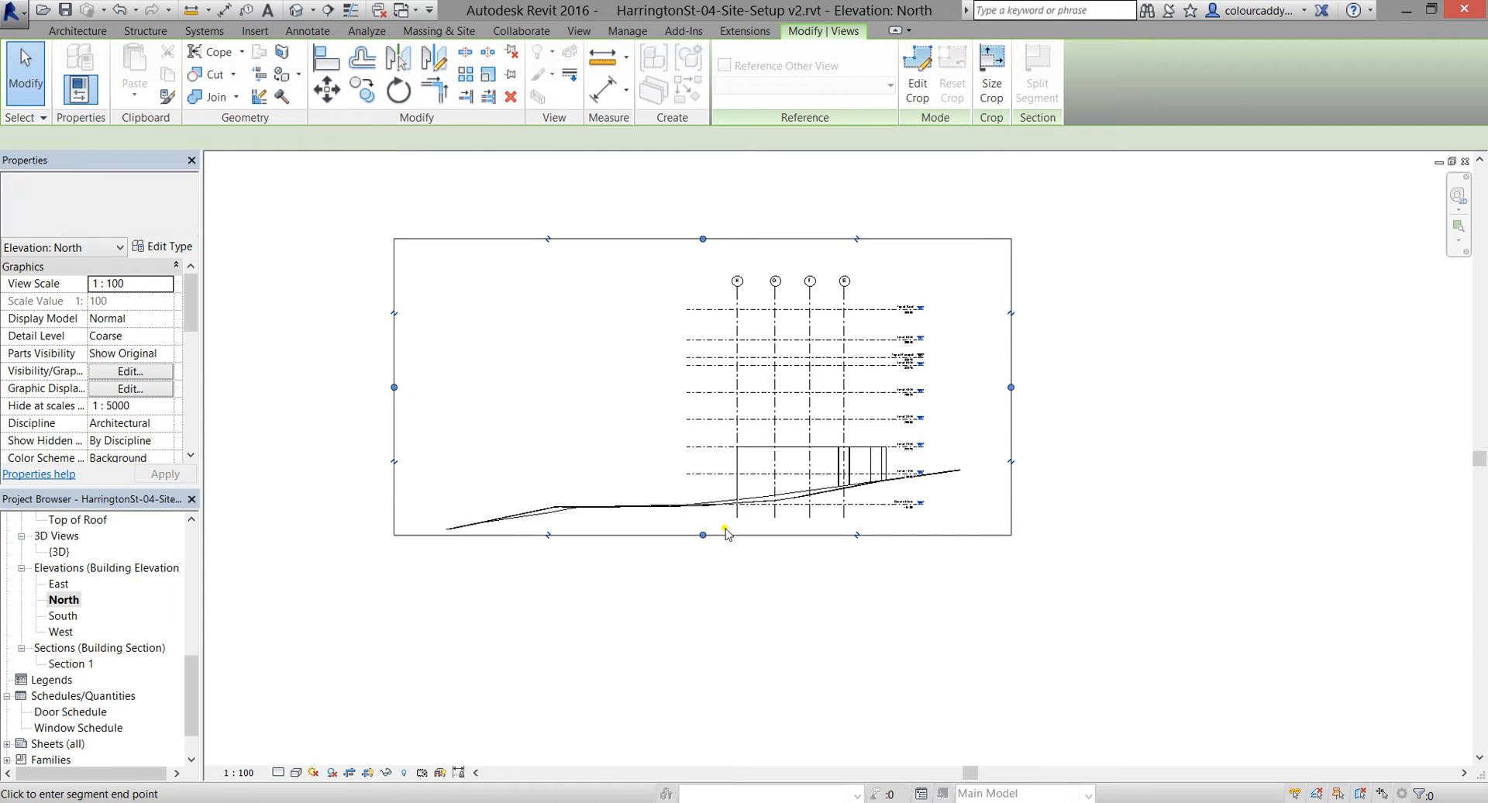
pyautogui.click(394, 392)
pyautogui.click(660, 396)
pyautogui.moveTo(1012, 385); pyautogui.dragTo(933, 385)
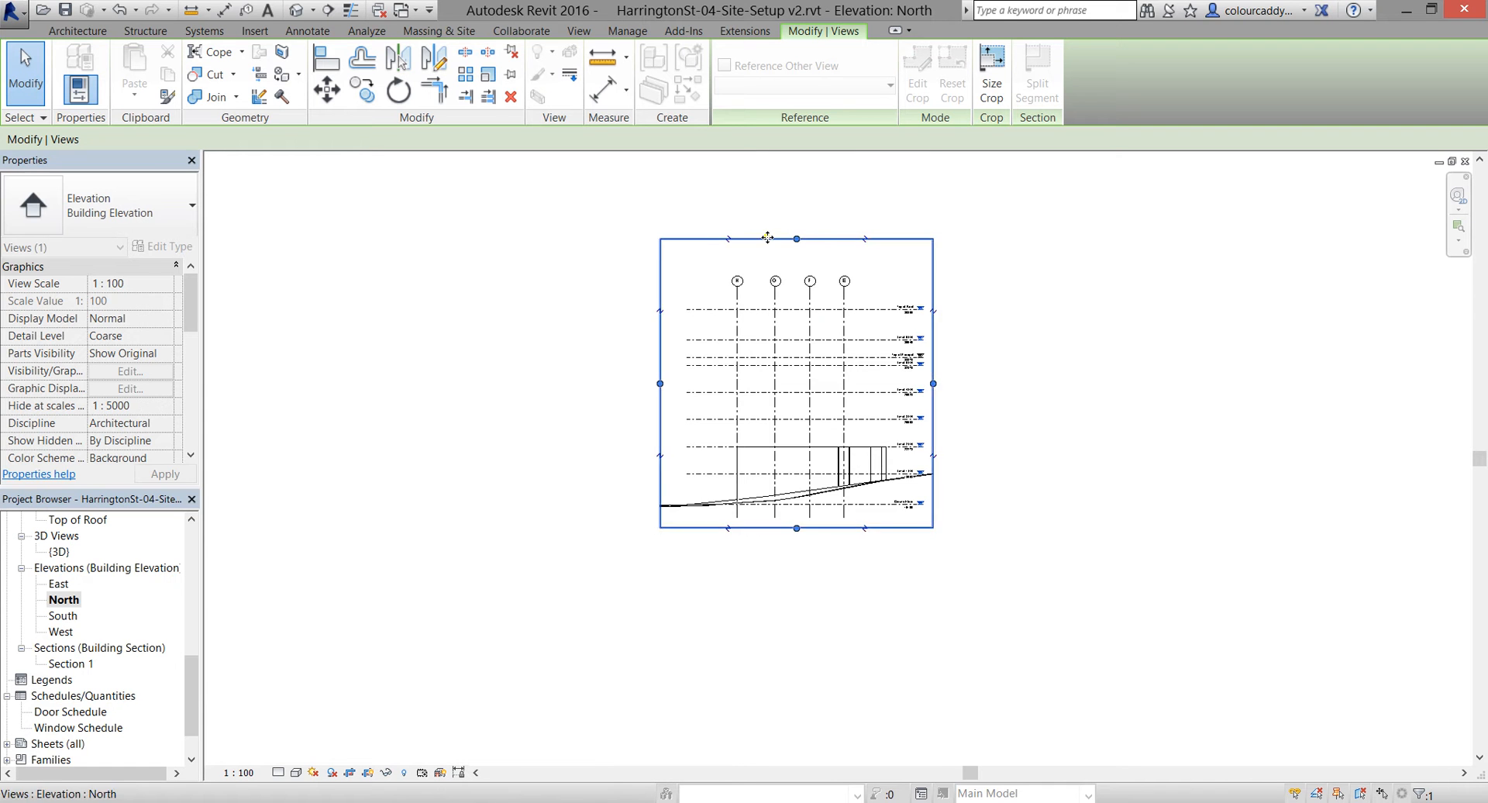
# Raise the lower edge of the North elevation's crop region to the lower ends of the grid lines and hide the crop boundary
pyautogui.scroll(2, 798, 241)
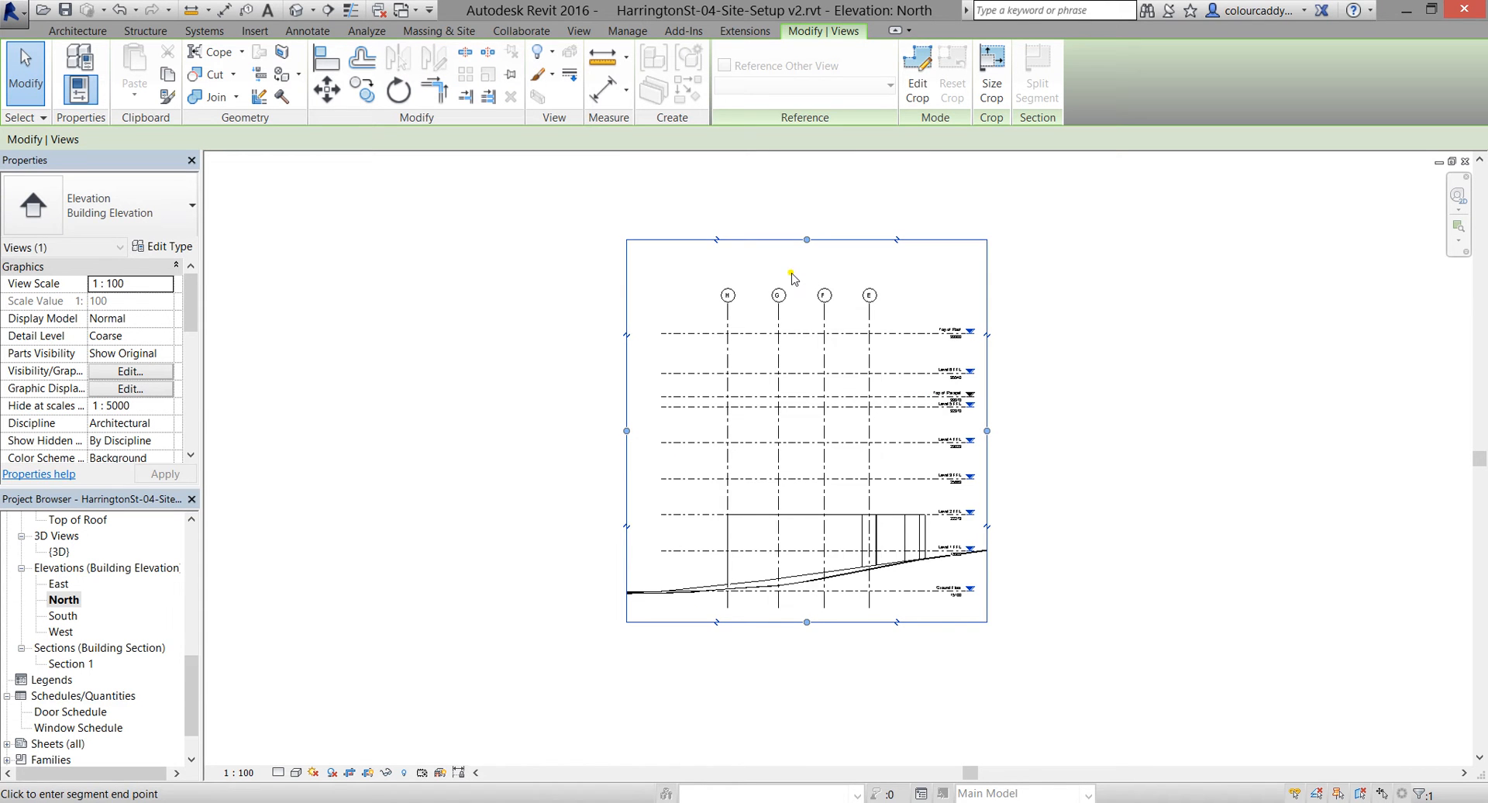
pyautogui.moveTo(791, 272); pyautogui.dragTo(792, 274)
pyautogui.scroll(1, 791, 272)
pyautogui.scroll(5, 828, 671)
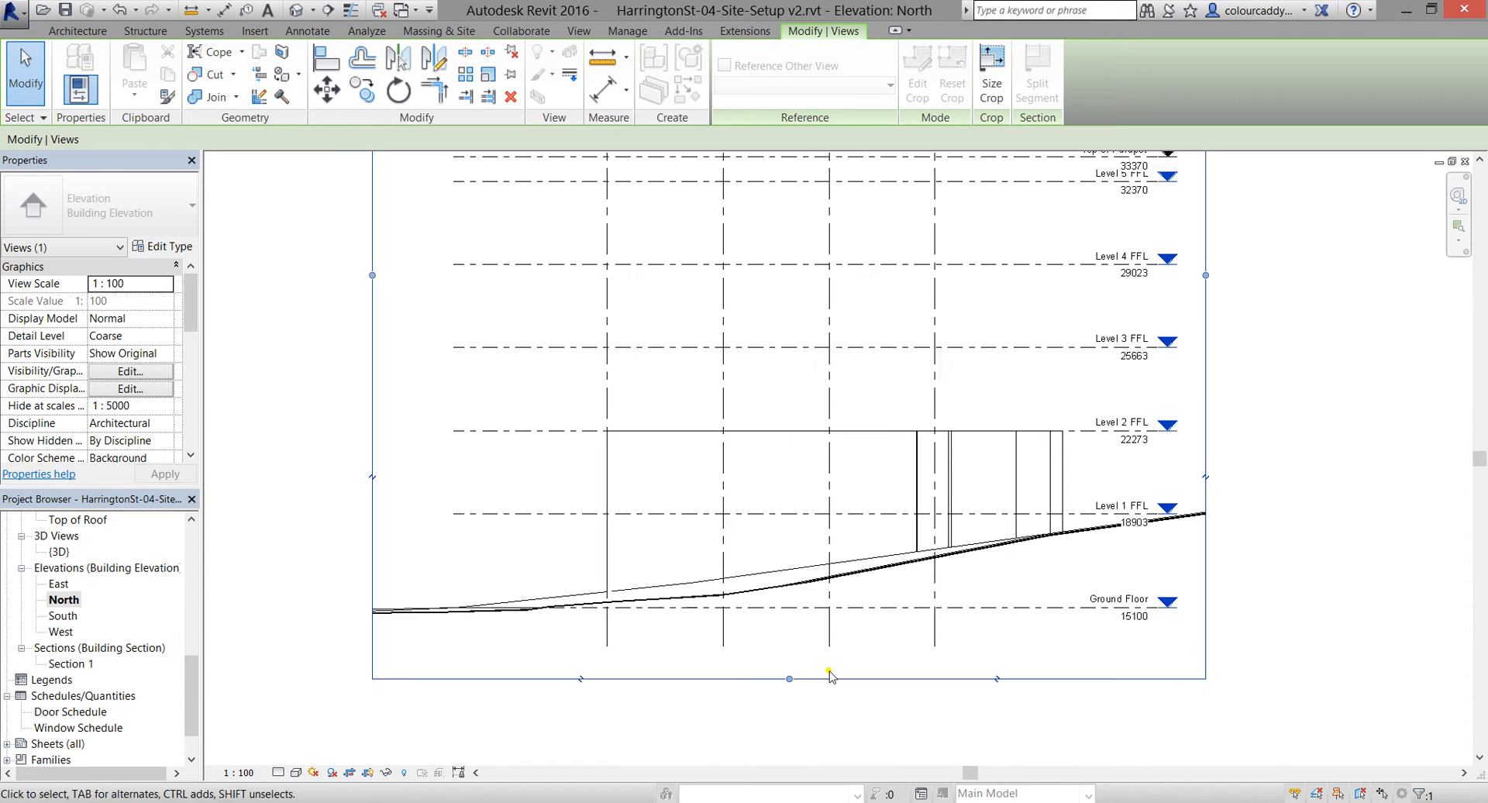
pyautogui.scroll(4, 829, 671)
pyautogui.moveTo(763, 682); pyautogui.dragTo(790, 643)
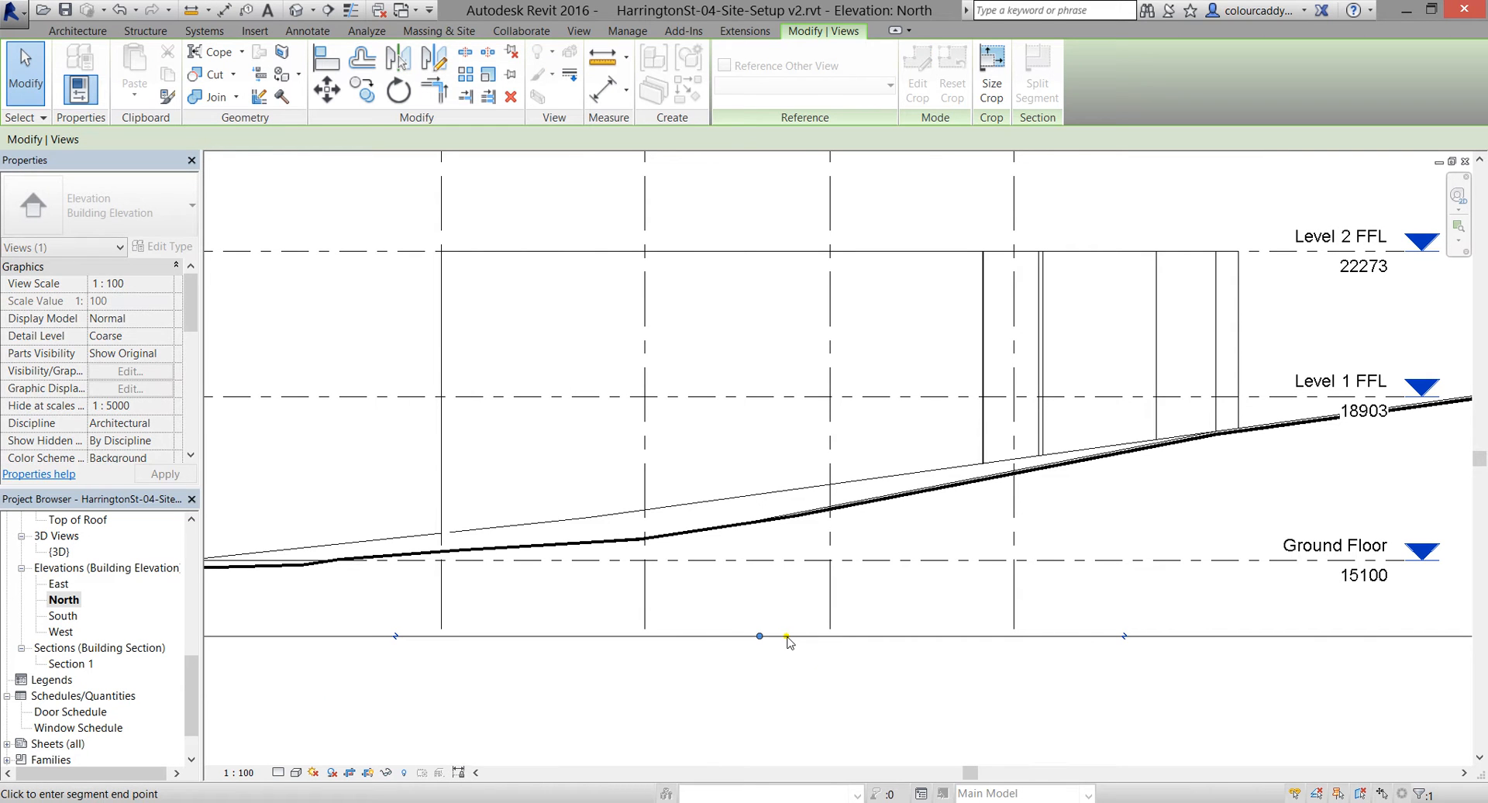
pyautogui.scroll(-2, 876, 526)
pyautogui.scroll(-2, 875, 526)
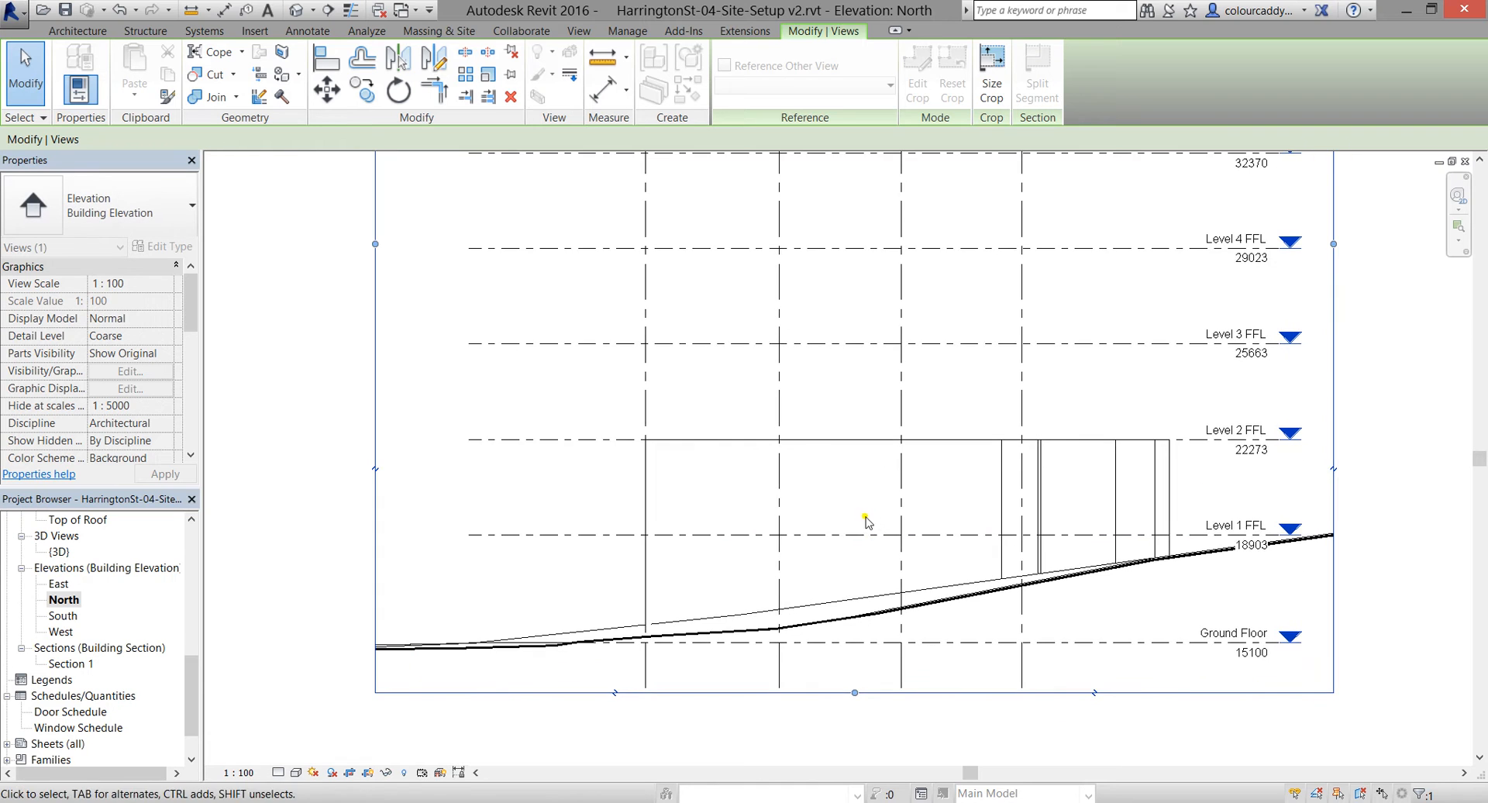
pyautogui.click(368, 773)
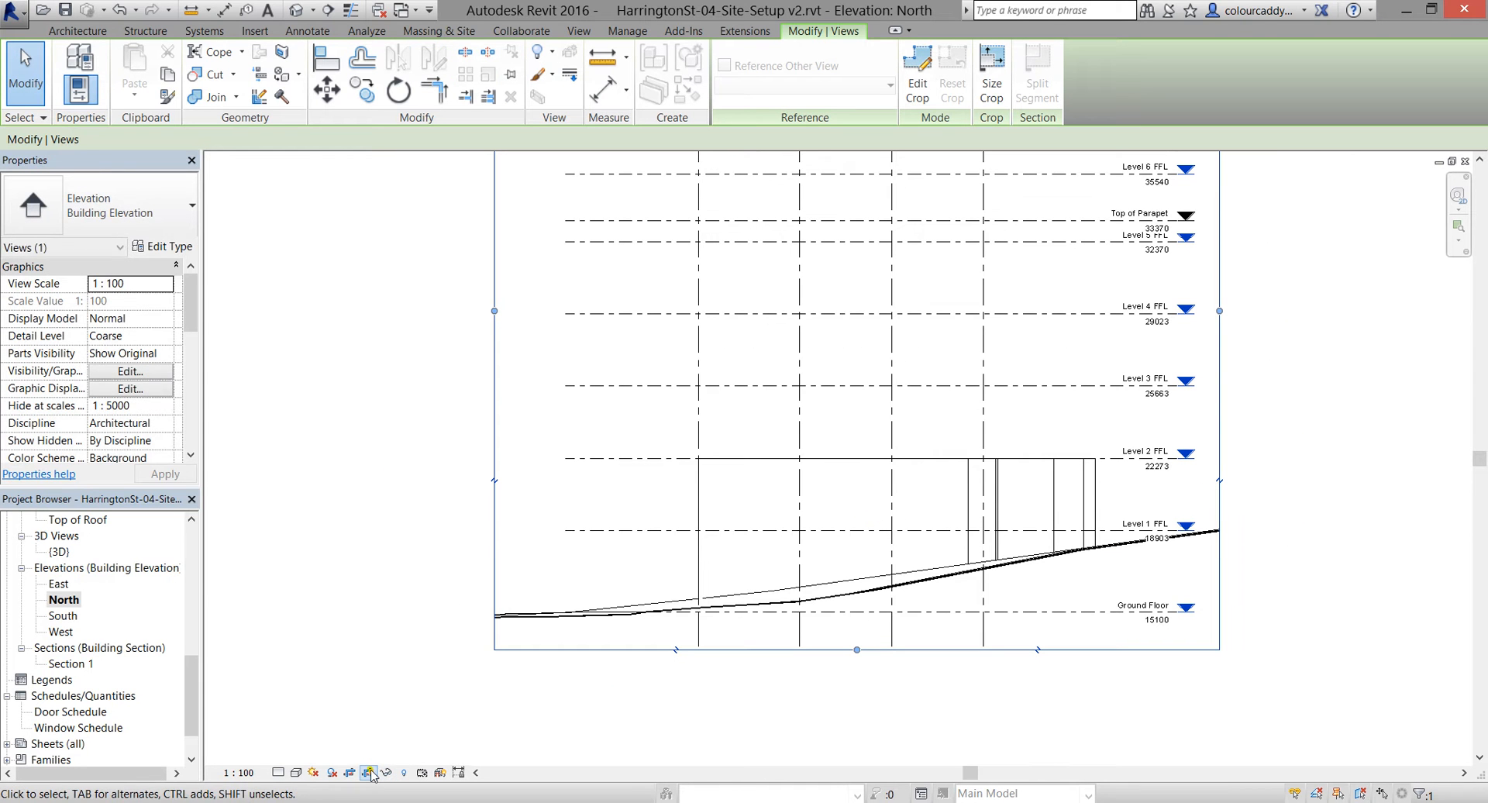
# Open the East elevation and check which topography element the earth hatching below the ground line belongs to
pyautogui.doubleClick(58, 585)
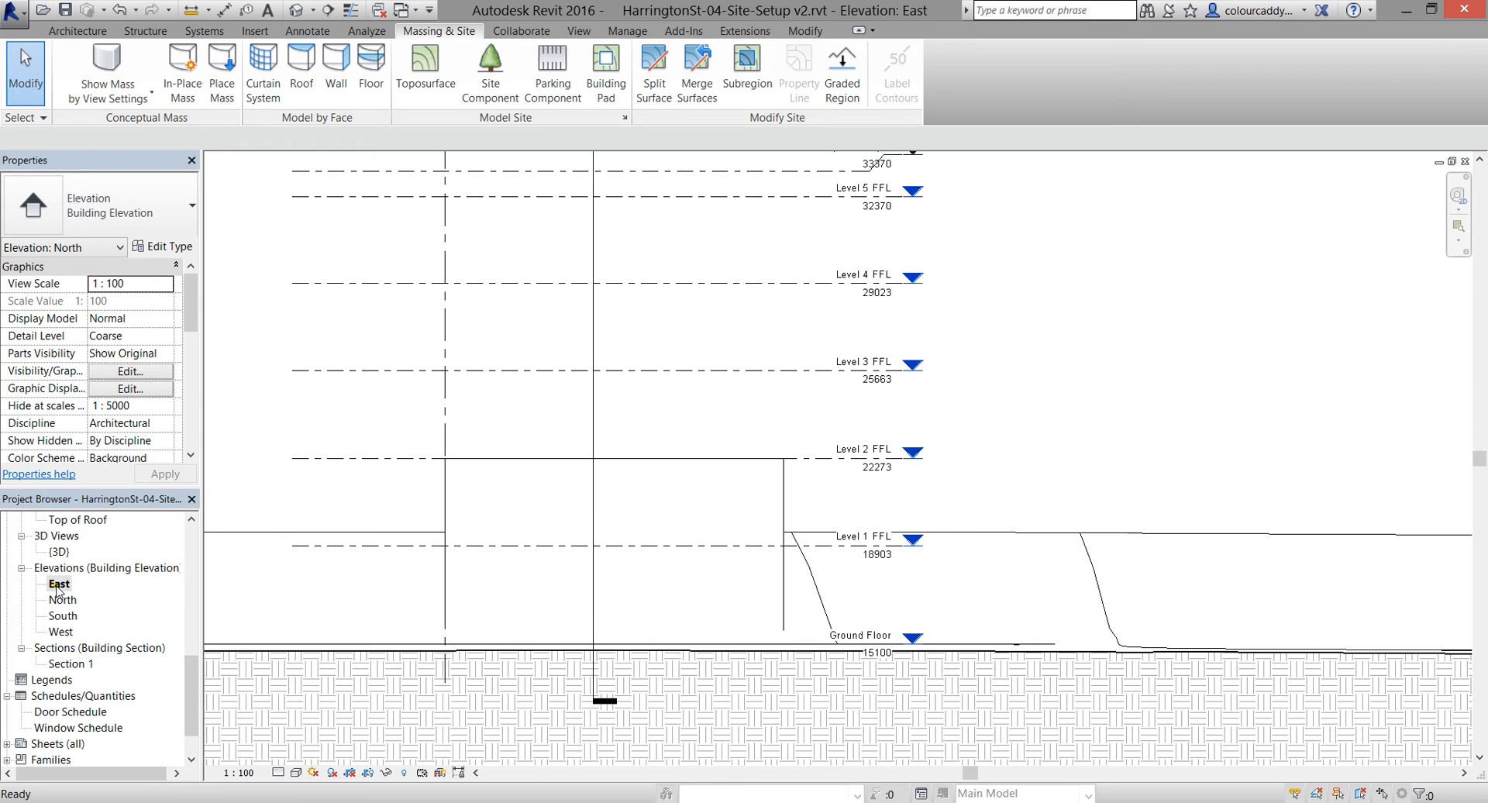
pyautogui.scroll(-2, 686, 511)
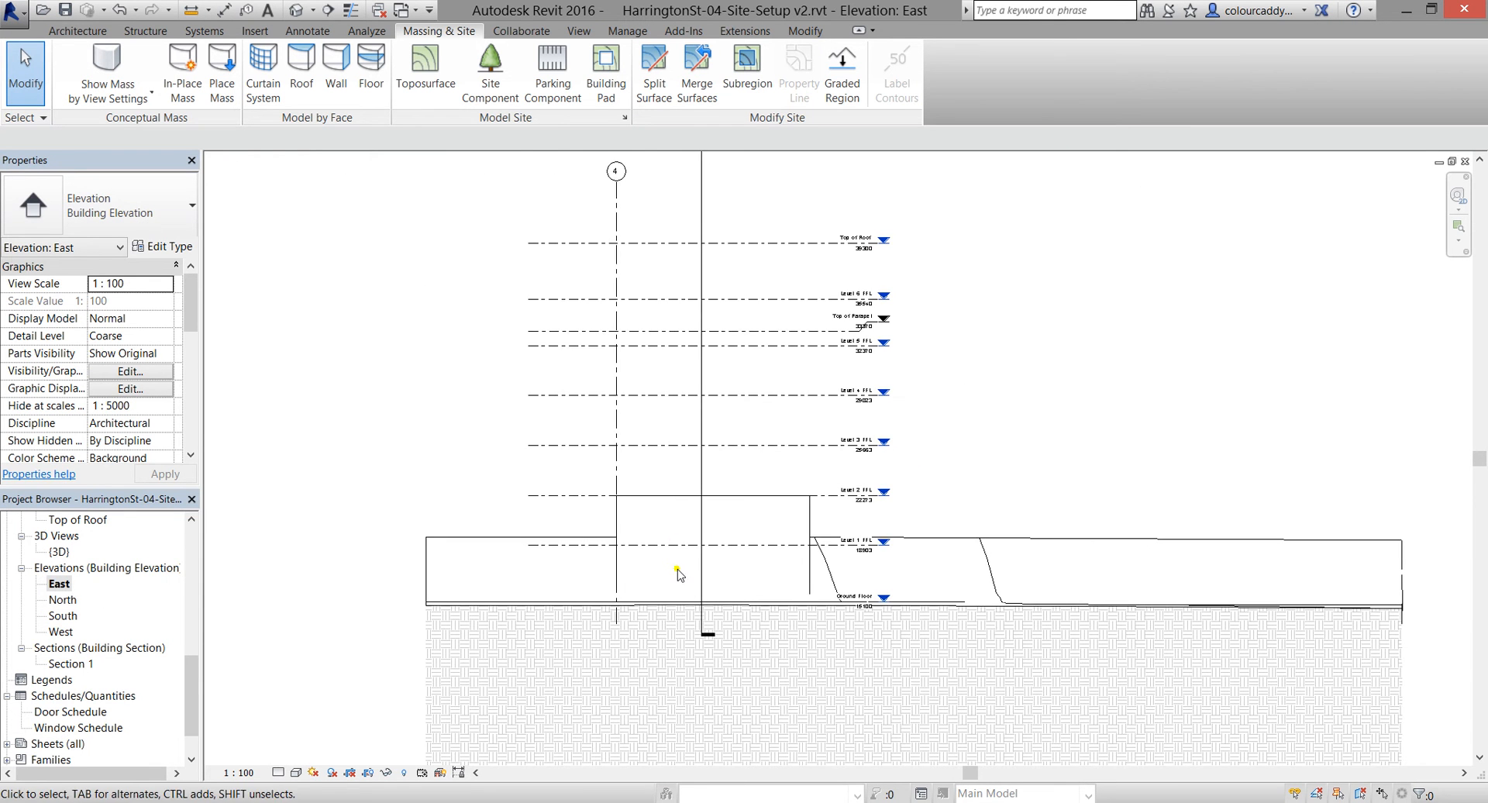
pyautogui.moveTo(679, 575); pyautogui.dragTo(592, 494, button='middle')
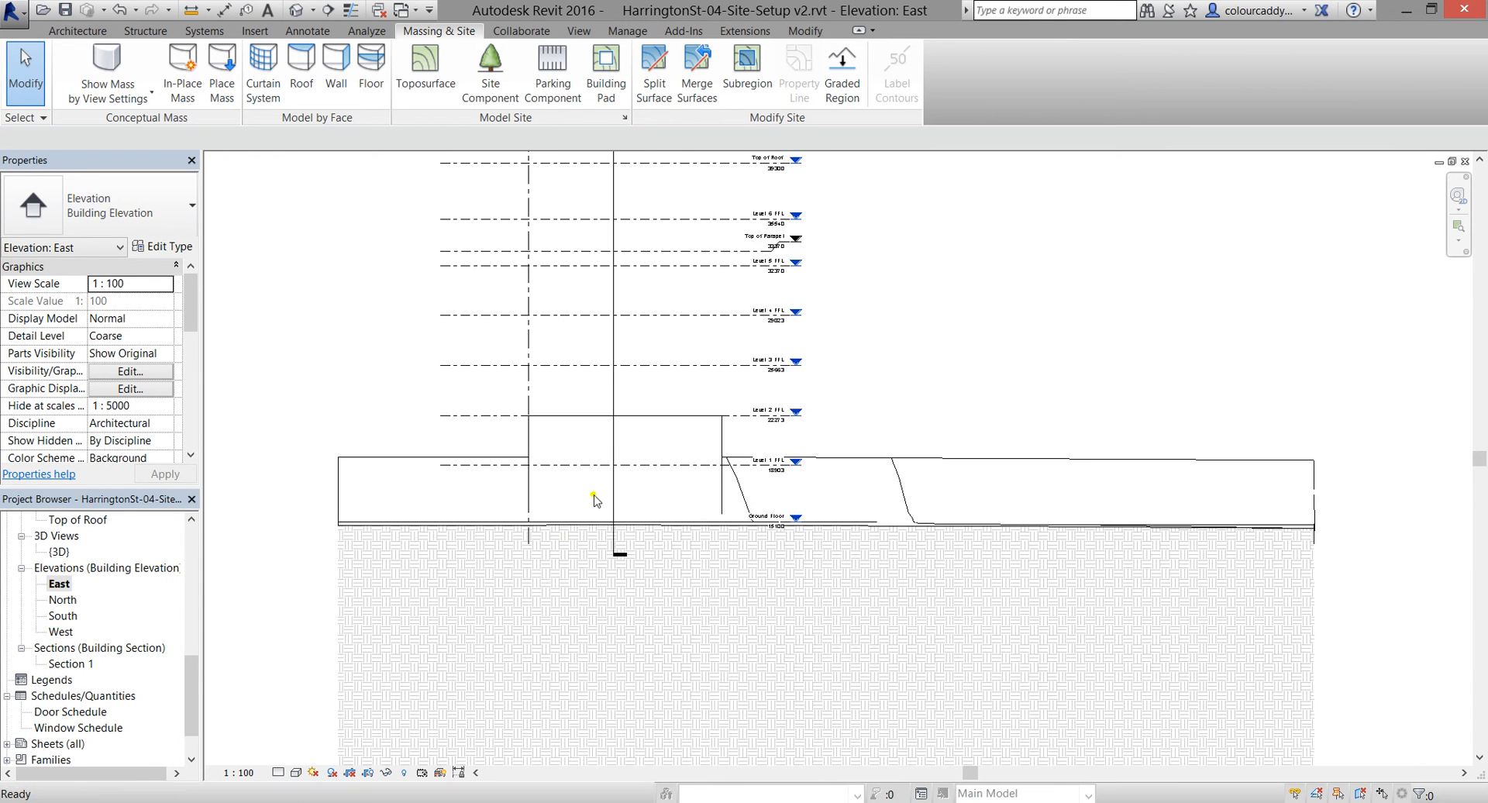
pyautogui.click(573, 528)
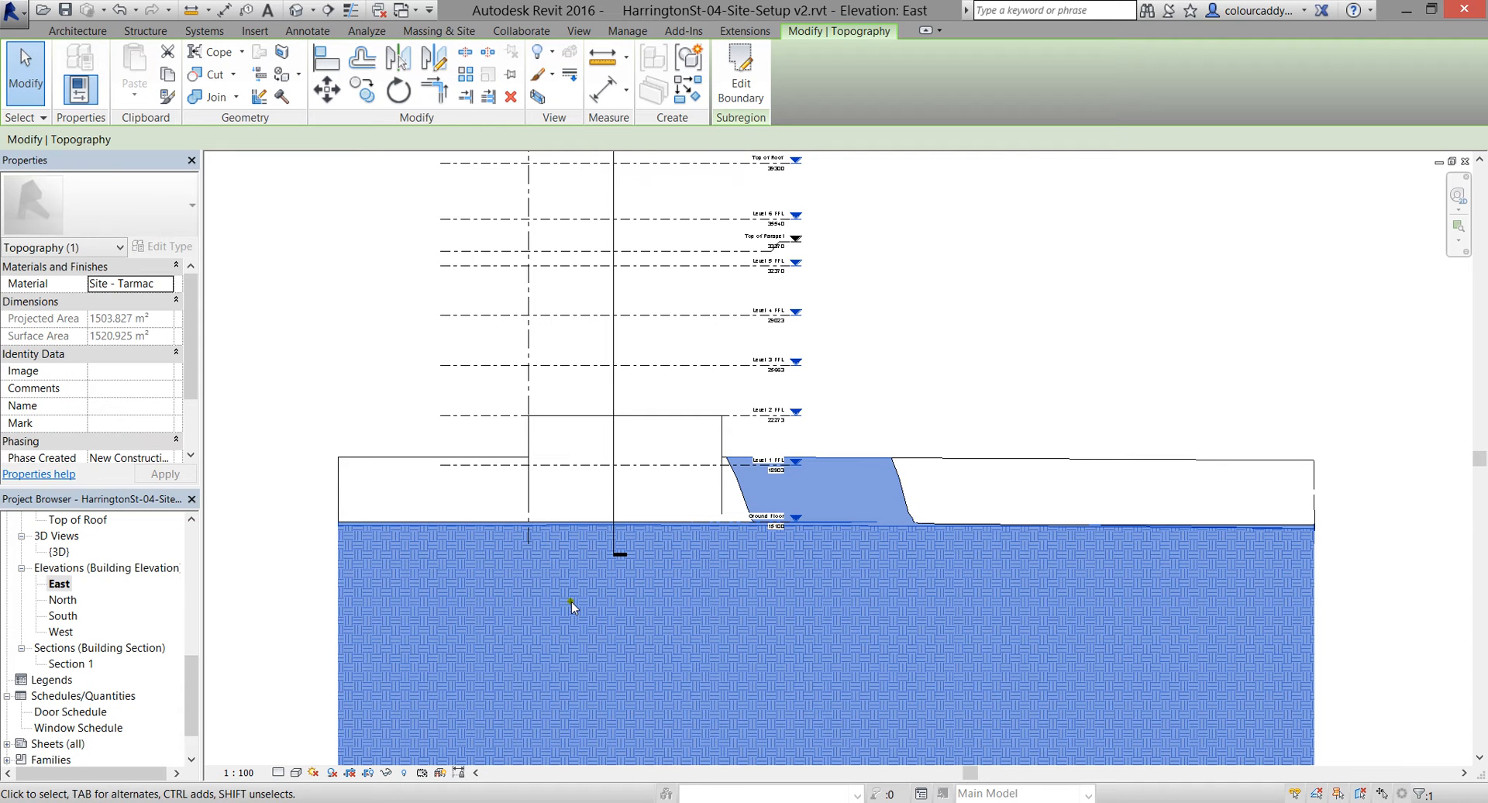
pyautogui.click(1073, 470)
pyautogui.click(1125, 335)
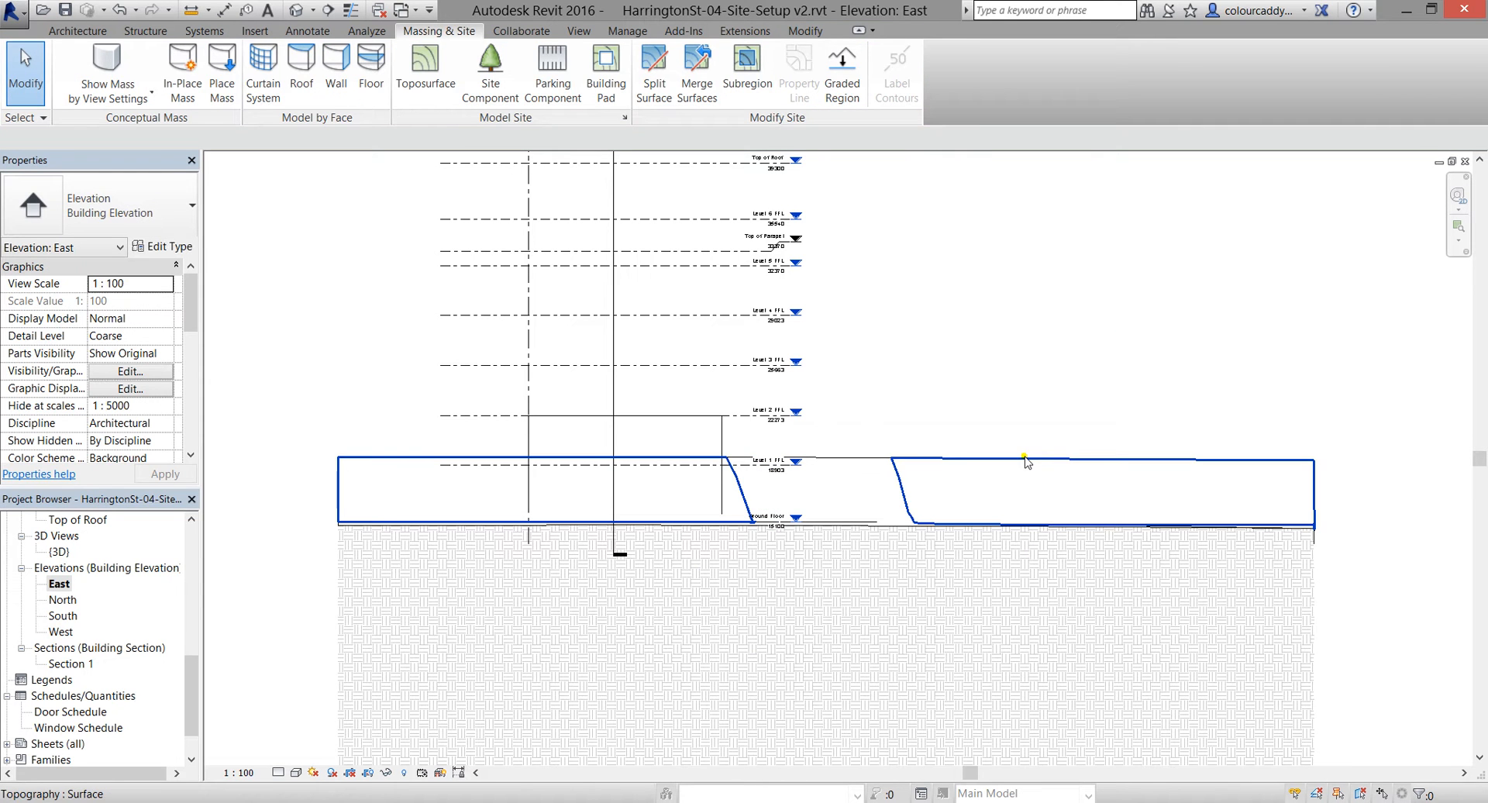
# Override the toposurface's graphics by element in the East elevation so its cut pattern is not visible
pyautogui.click(990, 667)
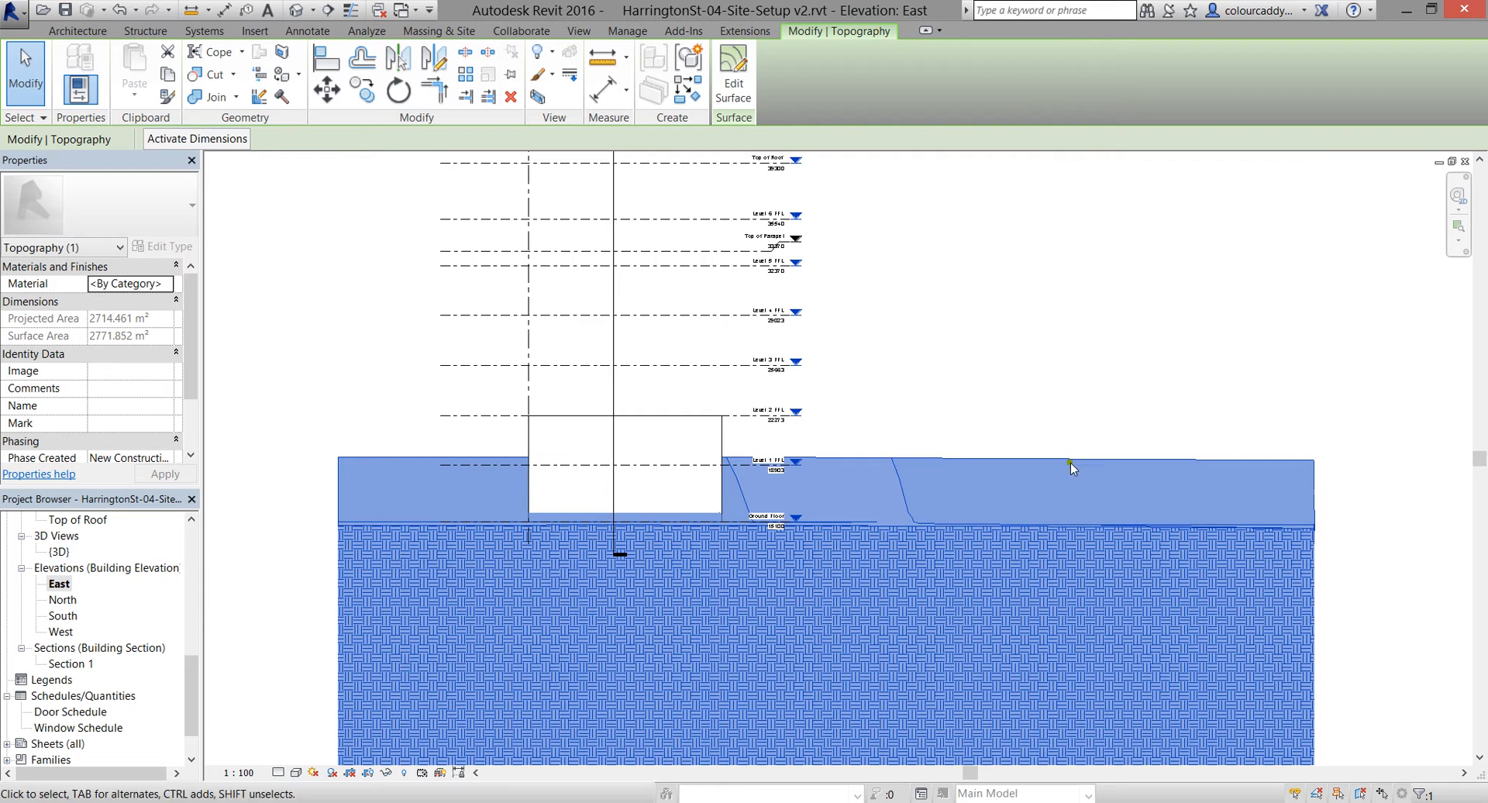
pyautogui.rightClick(1011, 464)
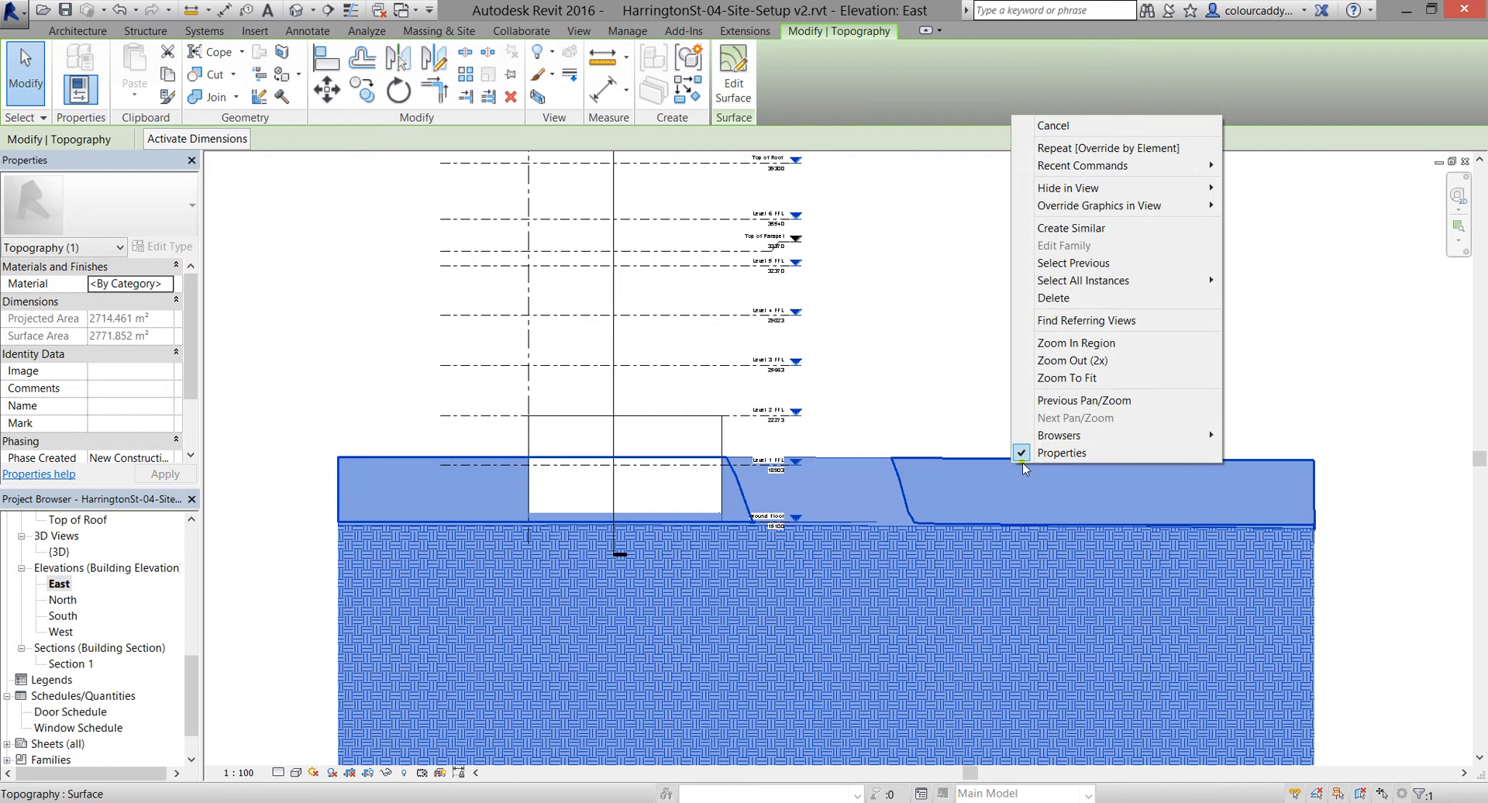
pyautogui.moveTo(1094, 206)
pyautogui.click(914, 205)
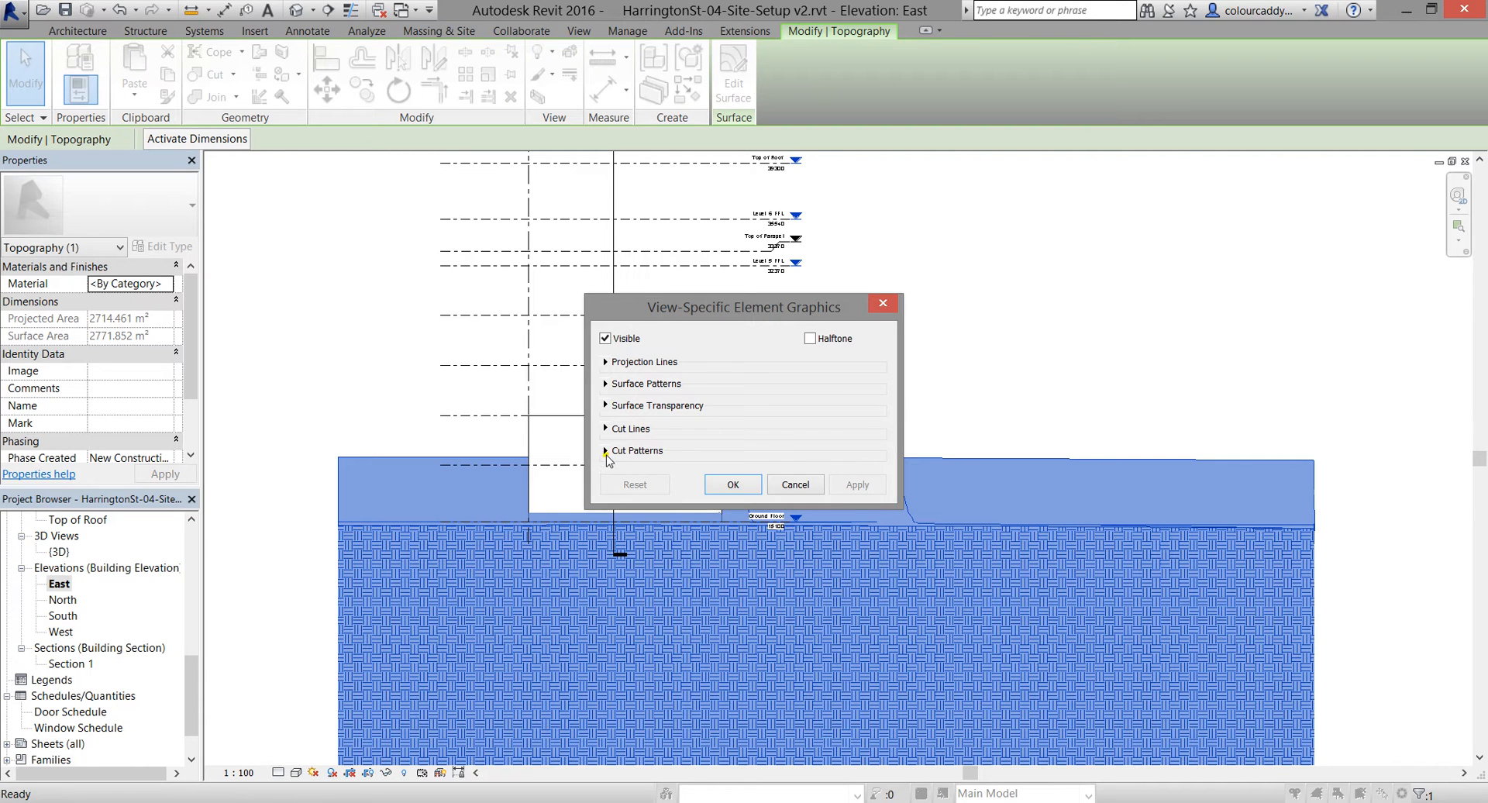
pyautogui.click(604, 451)
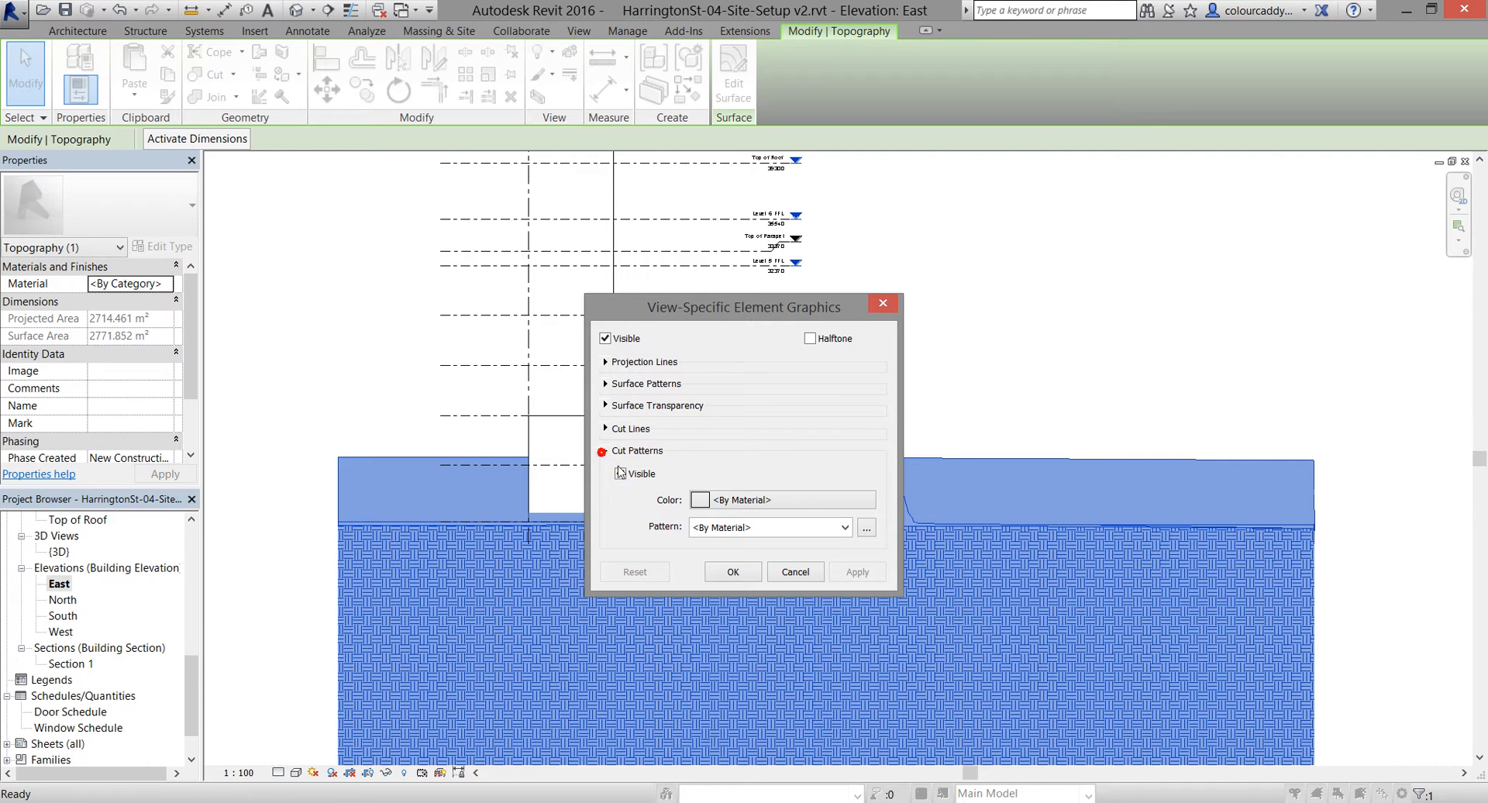
pyautogui.click(730, 572)
pyautogui.click(958, 350)
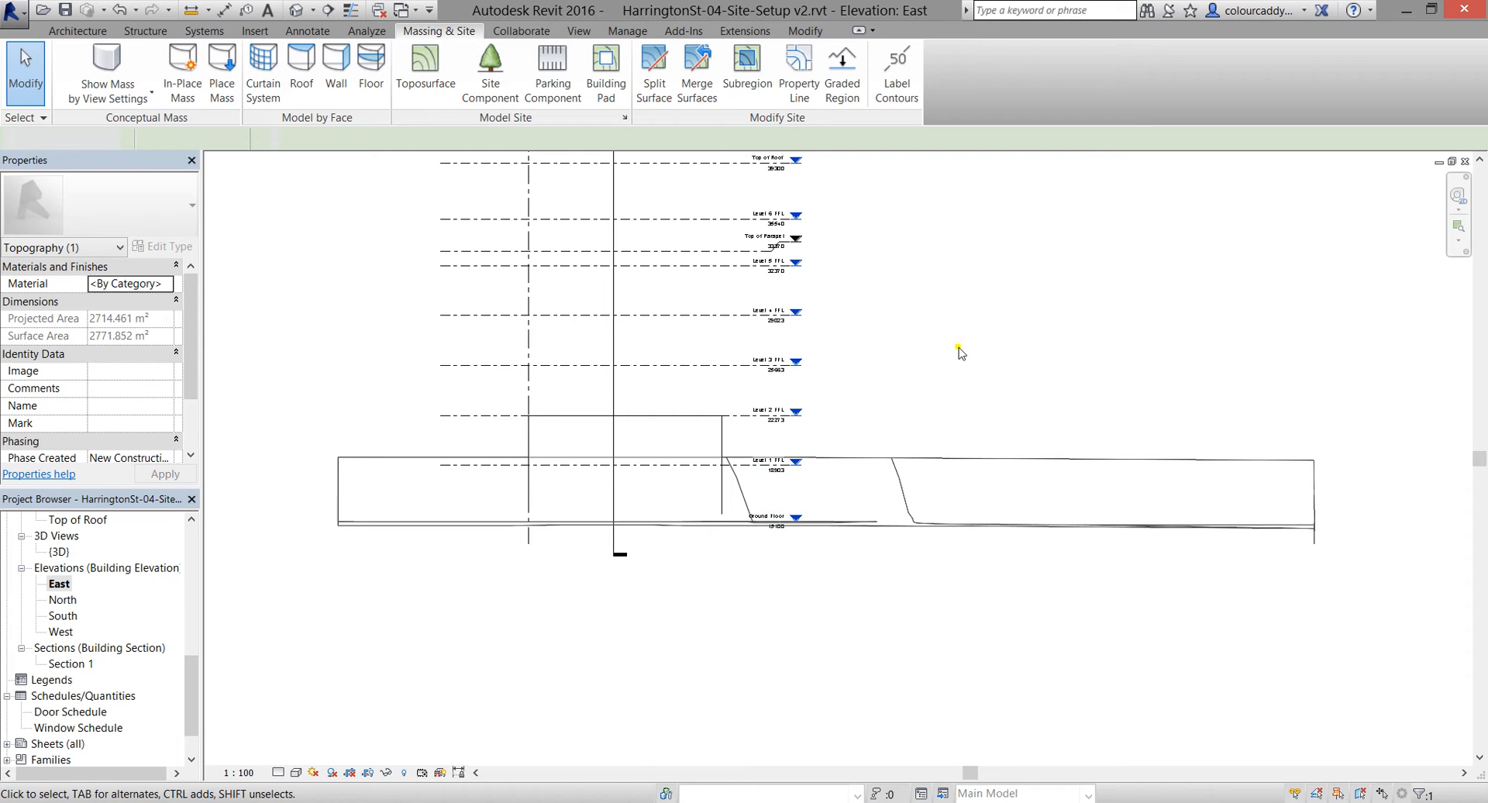
# Show the East elevation's crop region and move its lower edge to just below the ground and its upper edge to just above Top of Roof
pyautogui.scroll(-2, 961, 352)
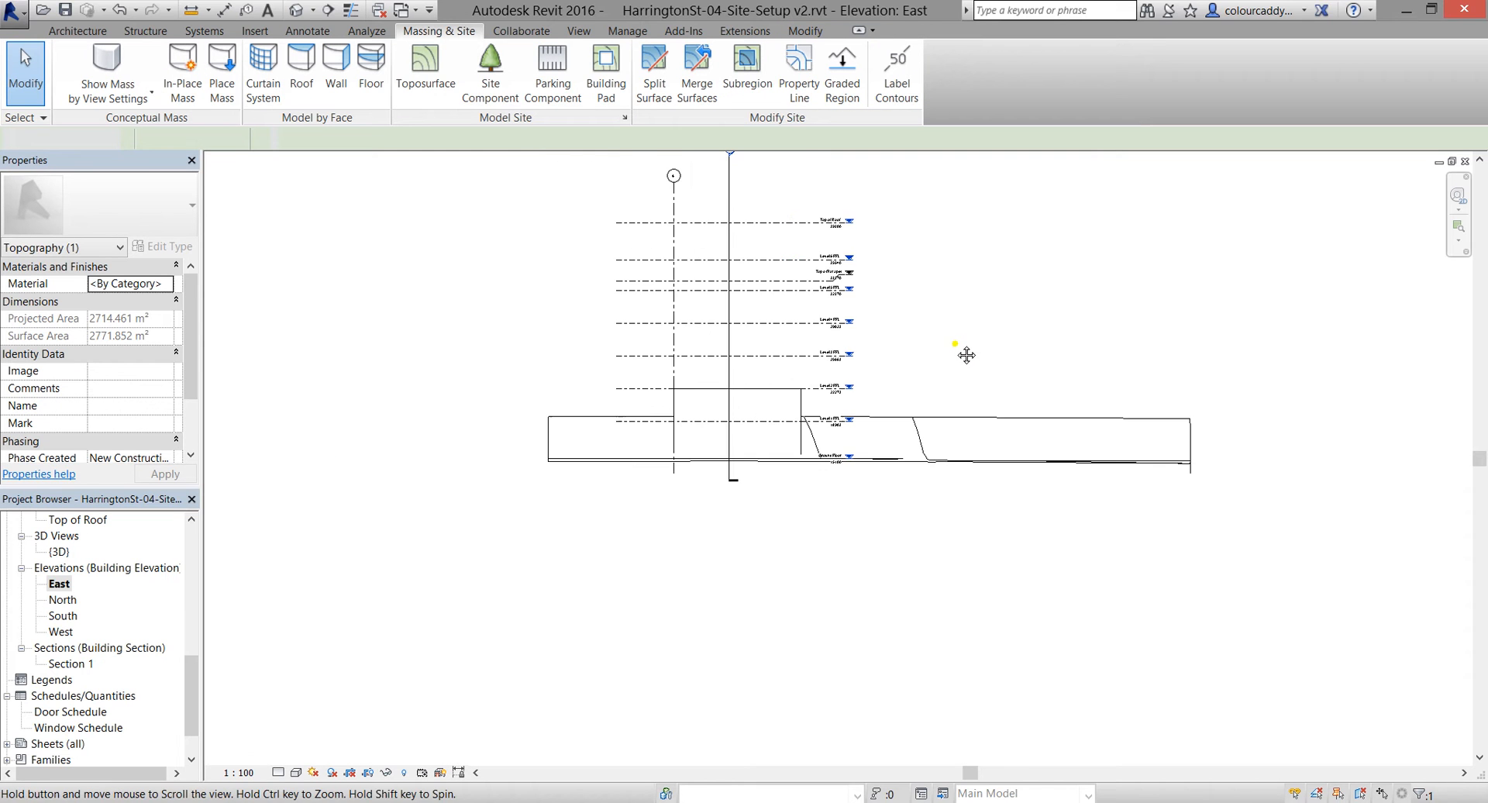
pyautogui.click(368, 773)
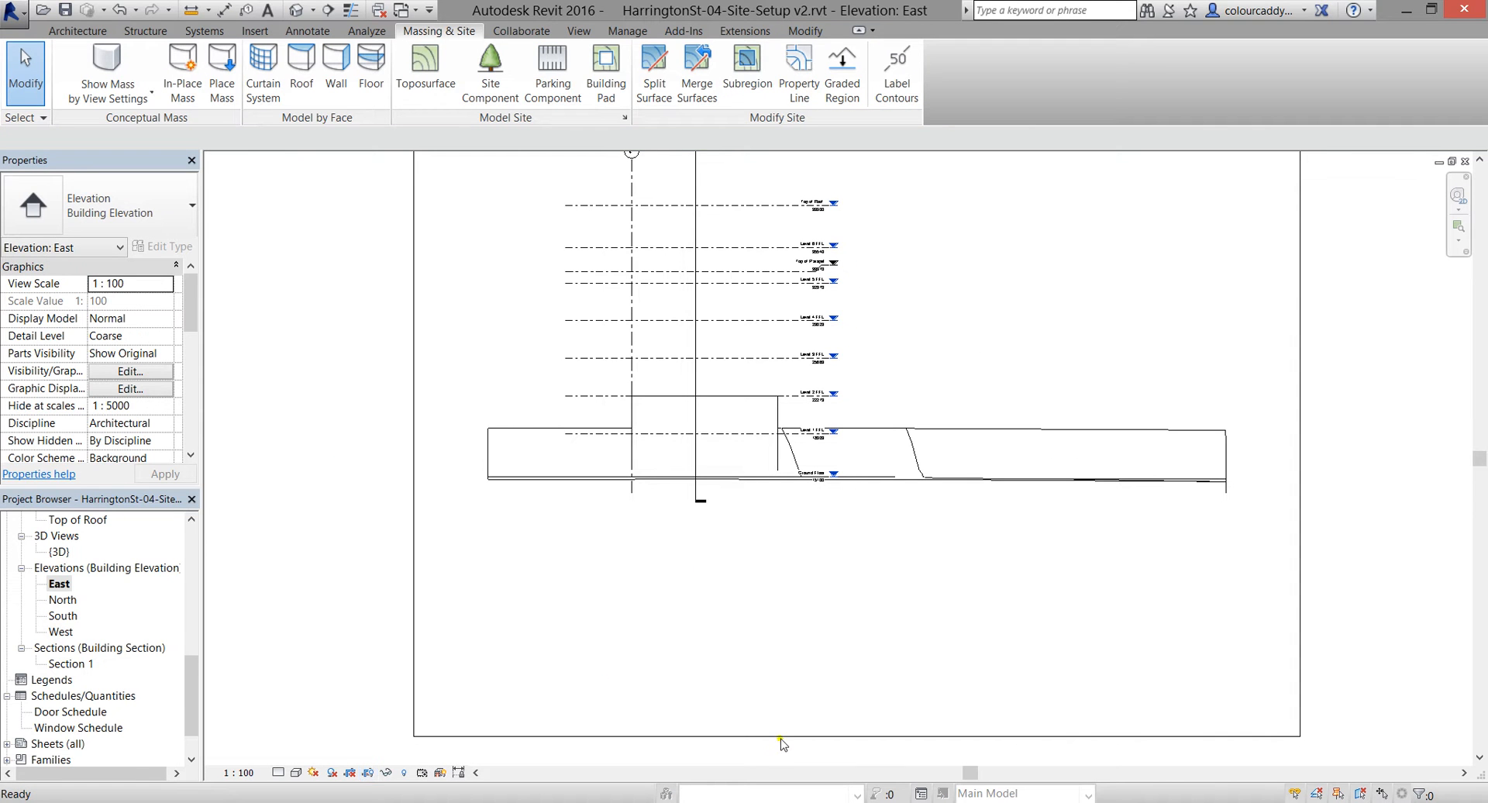
pyautogui.click(842, 736)
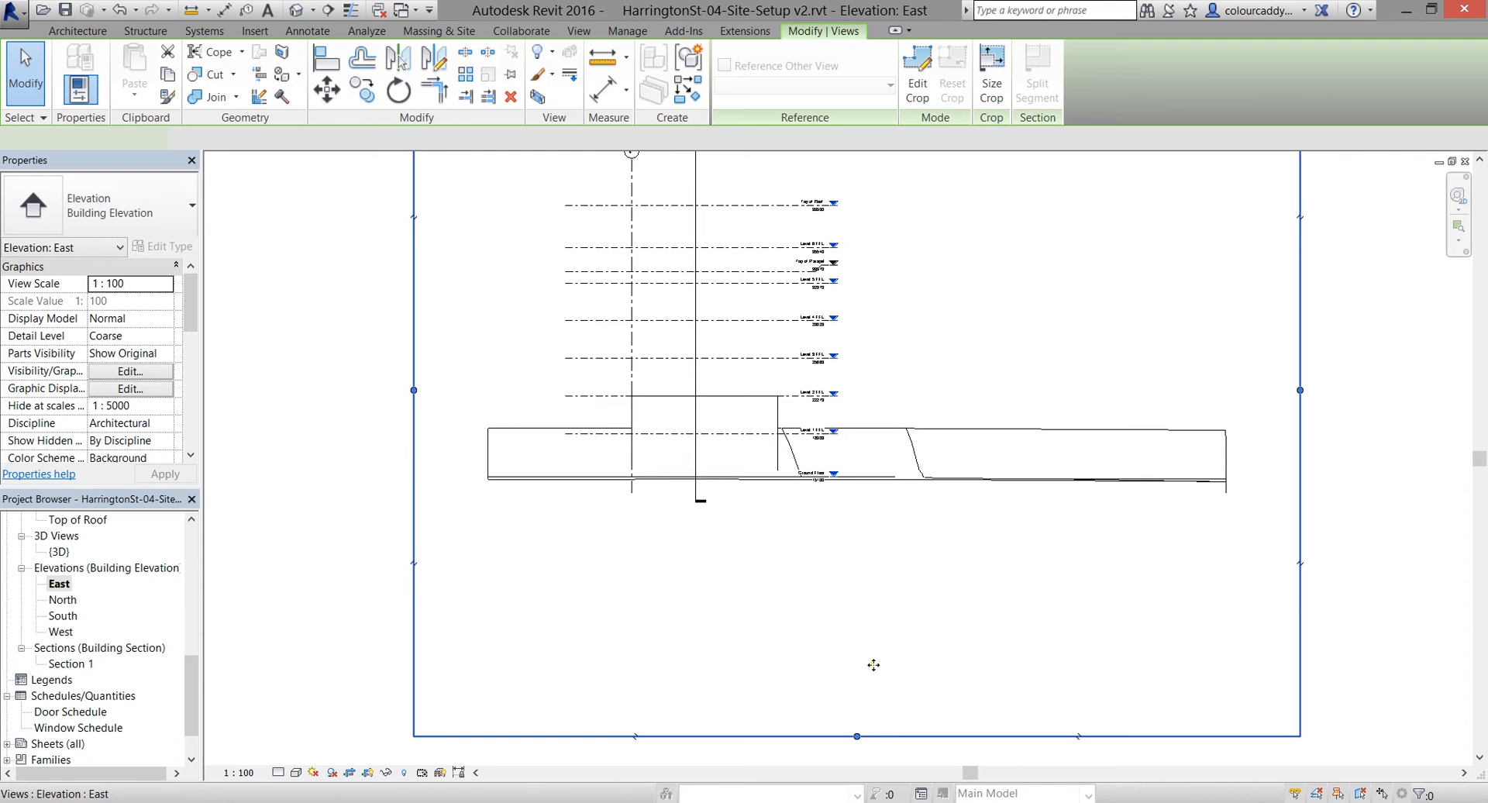
pyautogui.moveTo(857, 736); pyautogui.dragTo(863, 483)
pyautogui.scroll(-1, 984, 345)
pyautogui.moveTo(984, 345); pyautogui.dragTo(939, 577, button='middle')
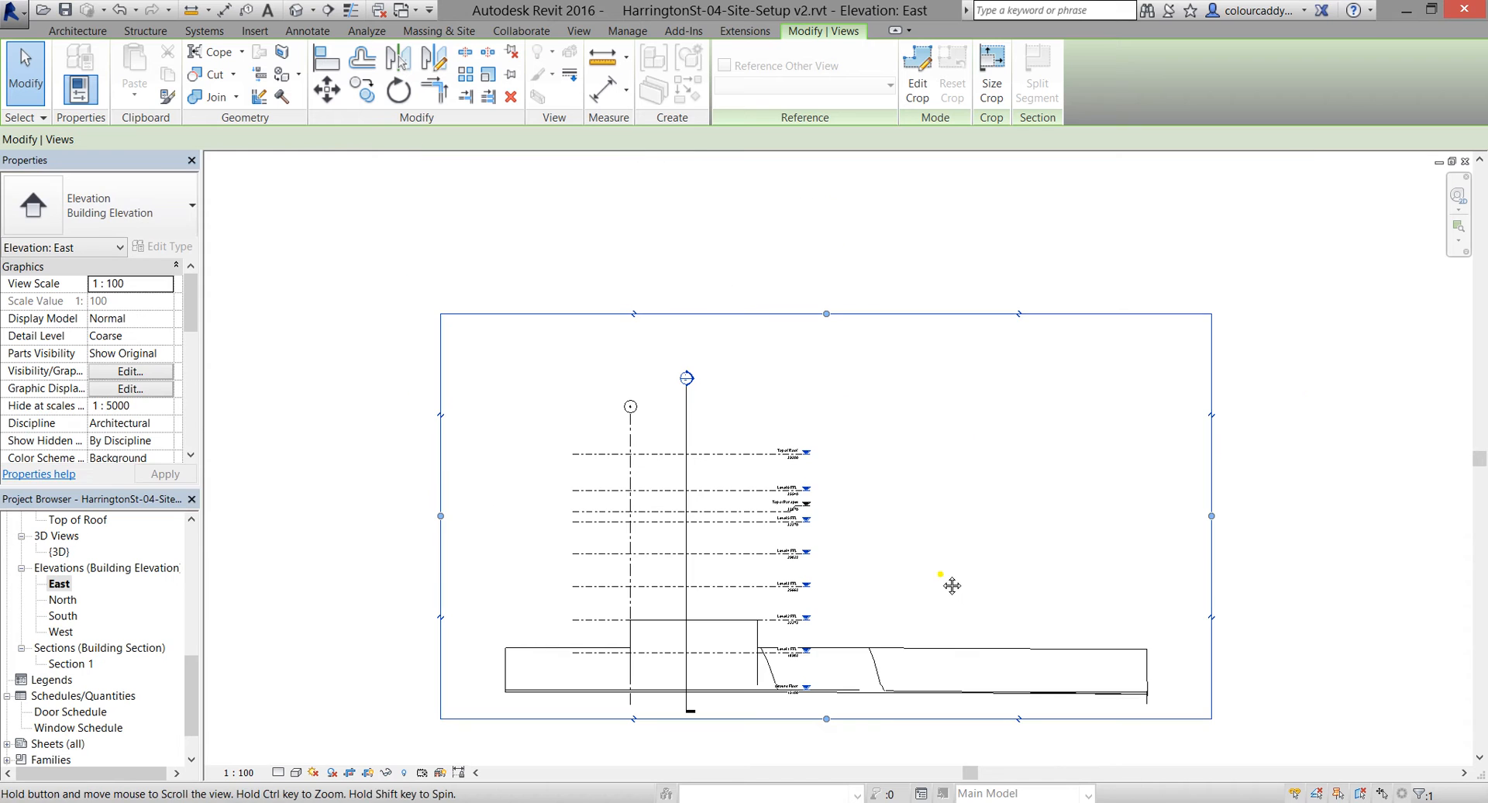
pyautogui.click(827, 315)
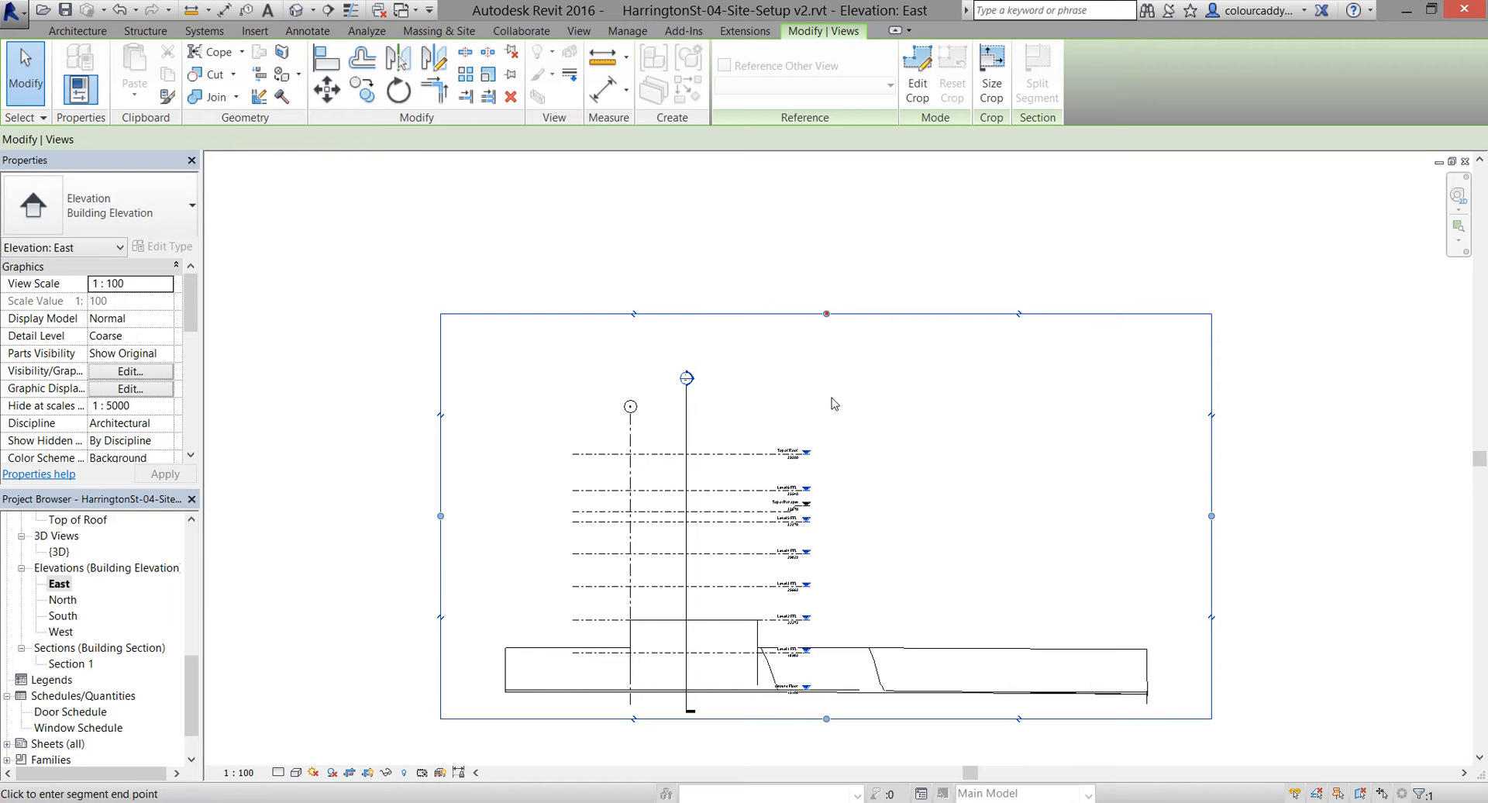
pyautogui.click(787, 421)
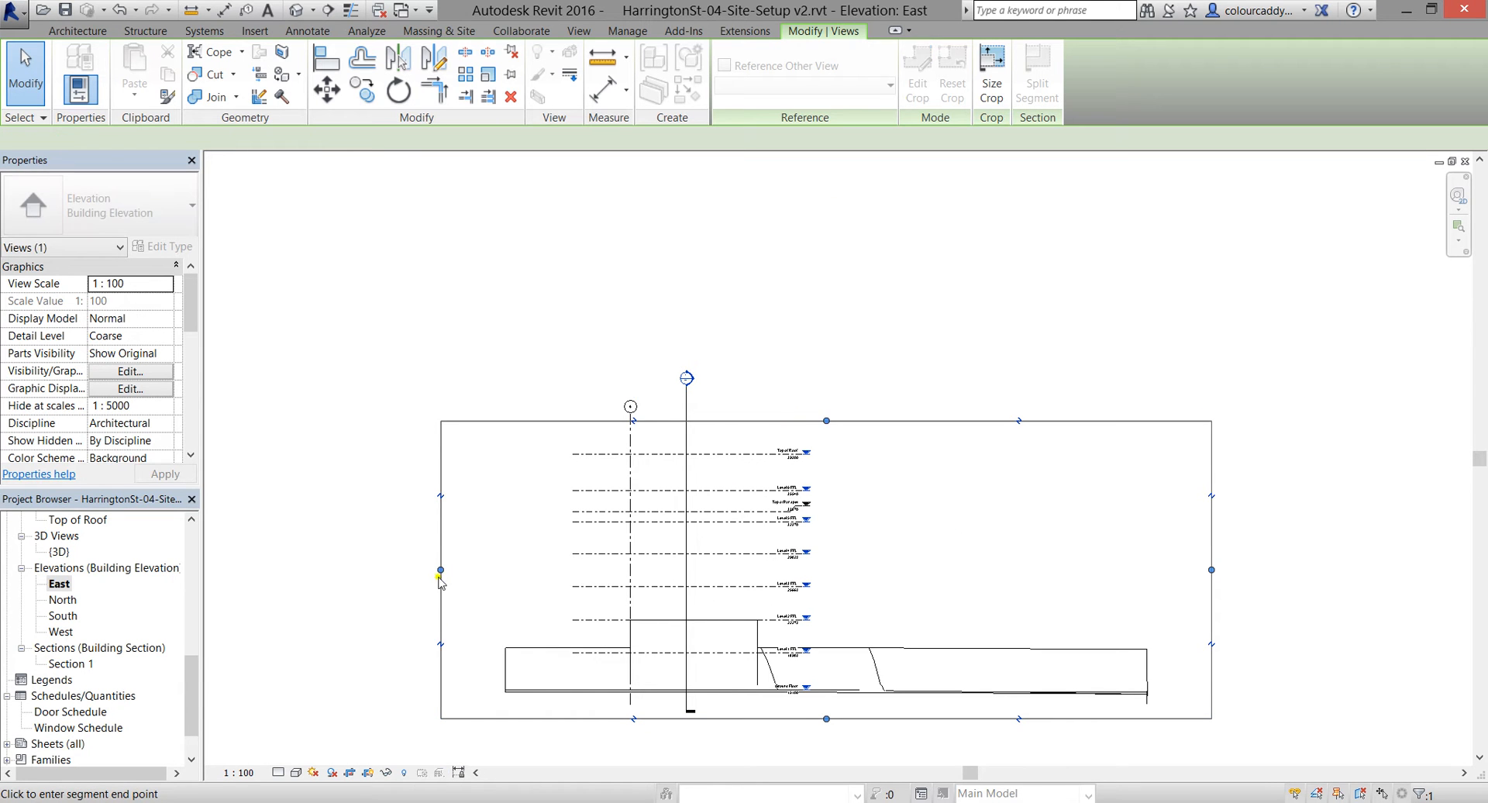
# Pull both sides of the East elevation's crop region in around the level lines and hide the crop boundary
pyautogui.moveTo(440, 571); pyautogui.dragTo(516, 558)
pyautogui.click(557, 558)
pyautogui.click(1212, 572)
pyautogui.click(840, 571)
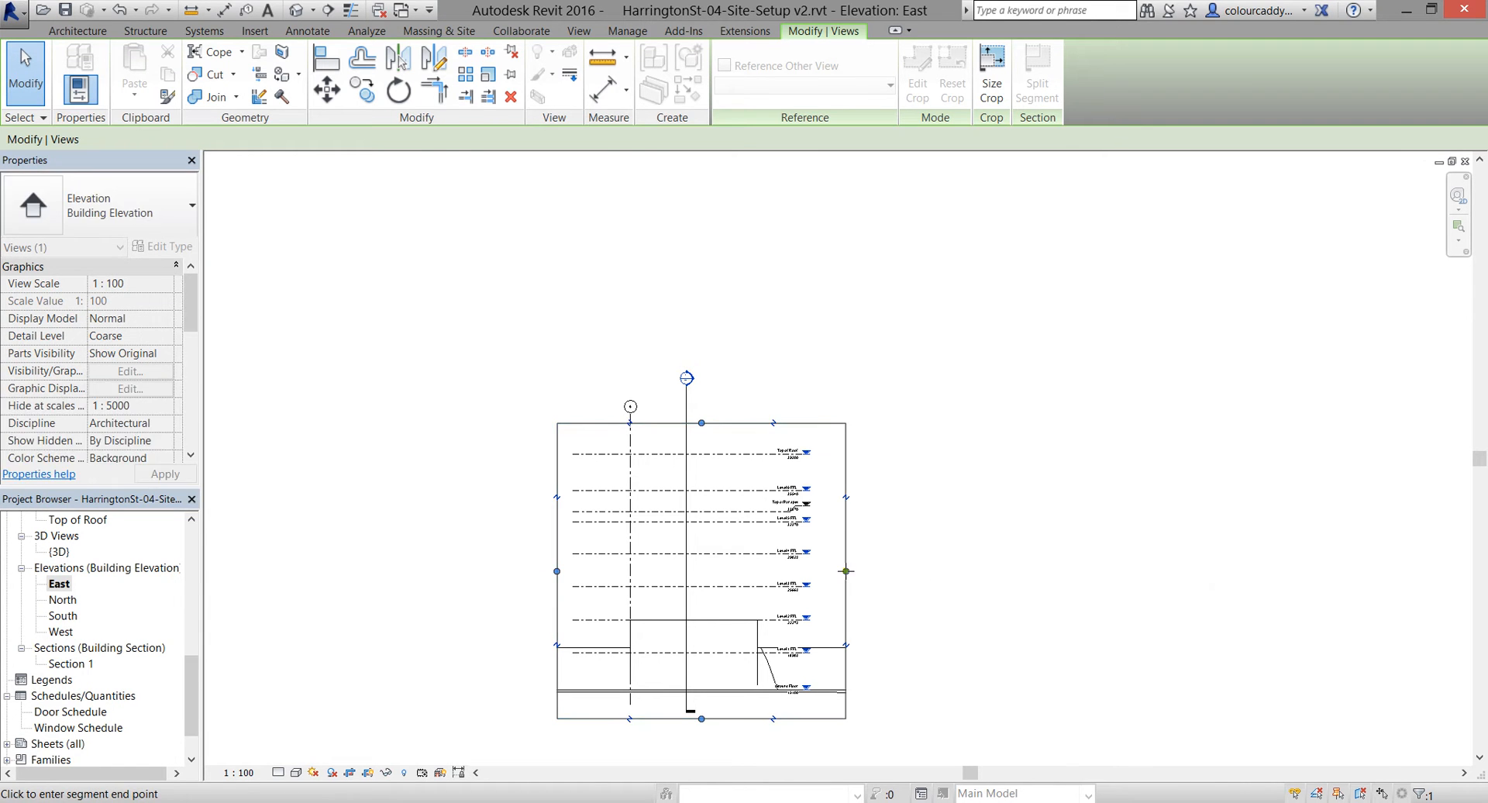
pyautogui.click(505, 542)
pyautogui.moveTo(548, 530); pyautogui.dragTo(441, 415, button='middle')
pyautogui.scroll(1, 440, 457)
pyautogui.click(367, 772)
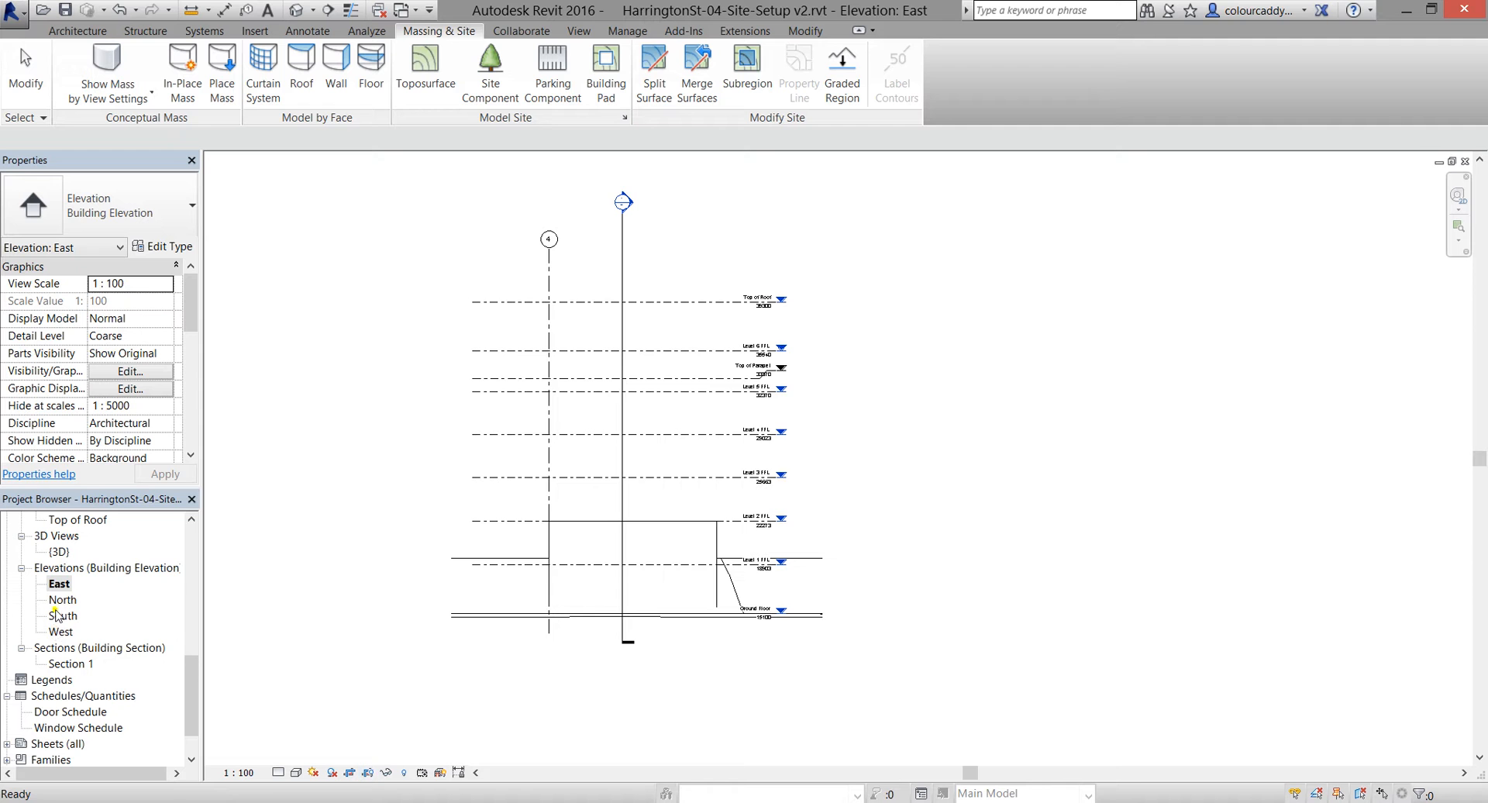
# Compare how the ground profile meets the building in the East and North elevations
pyautogui.scroll(4, 653, 595)
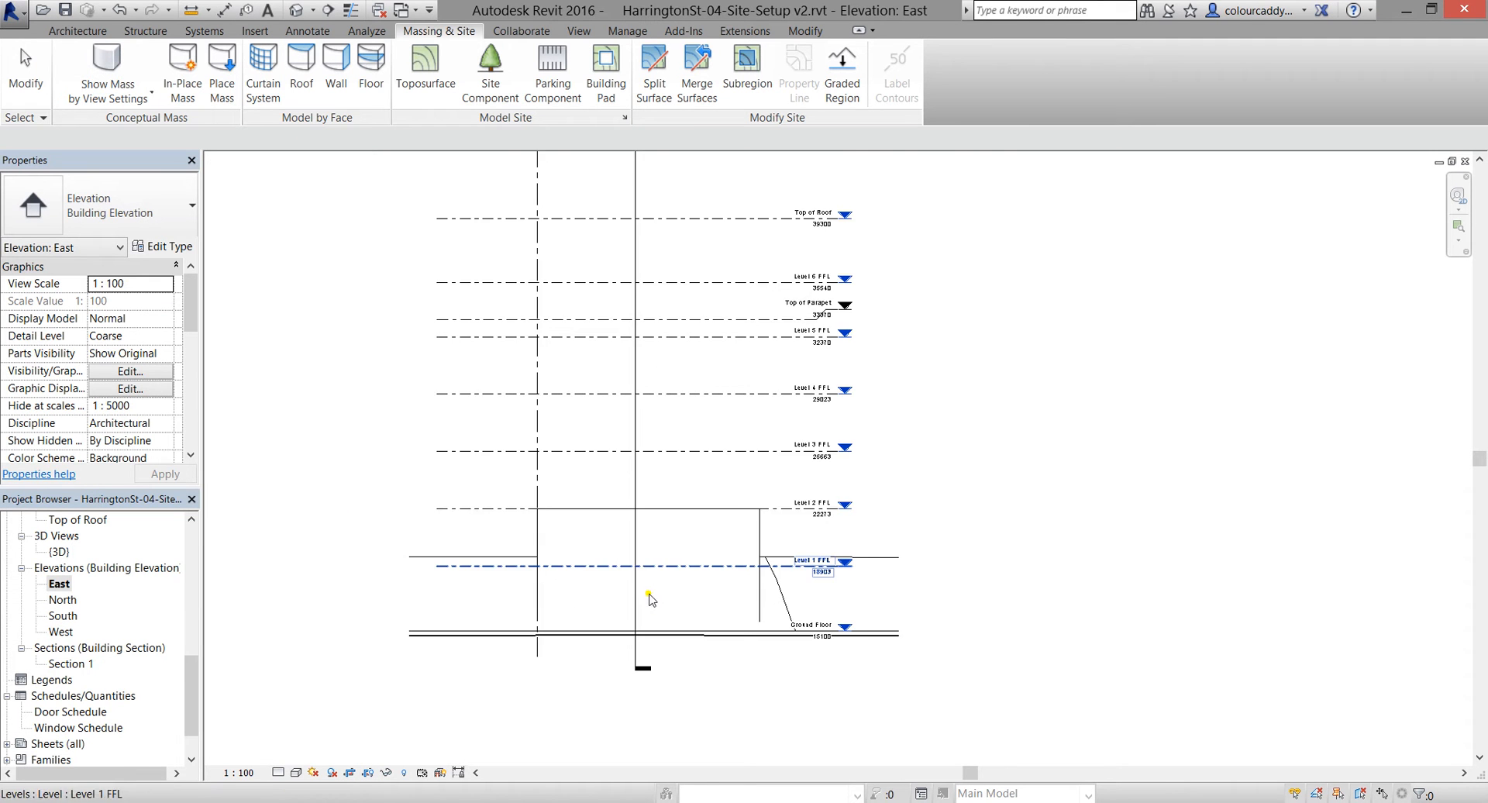
pyautogui.click(58, 586)
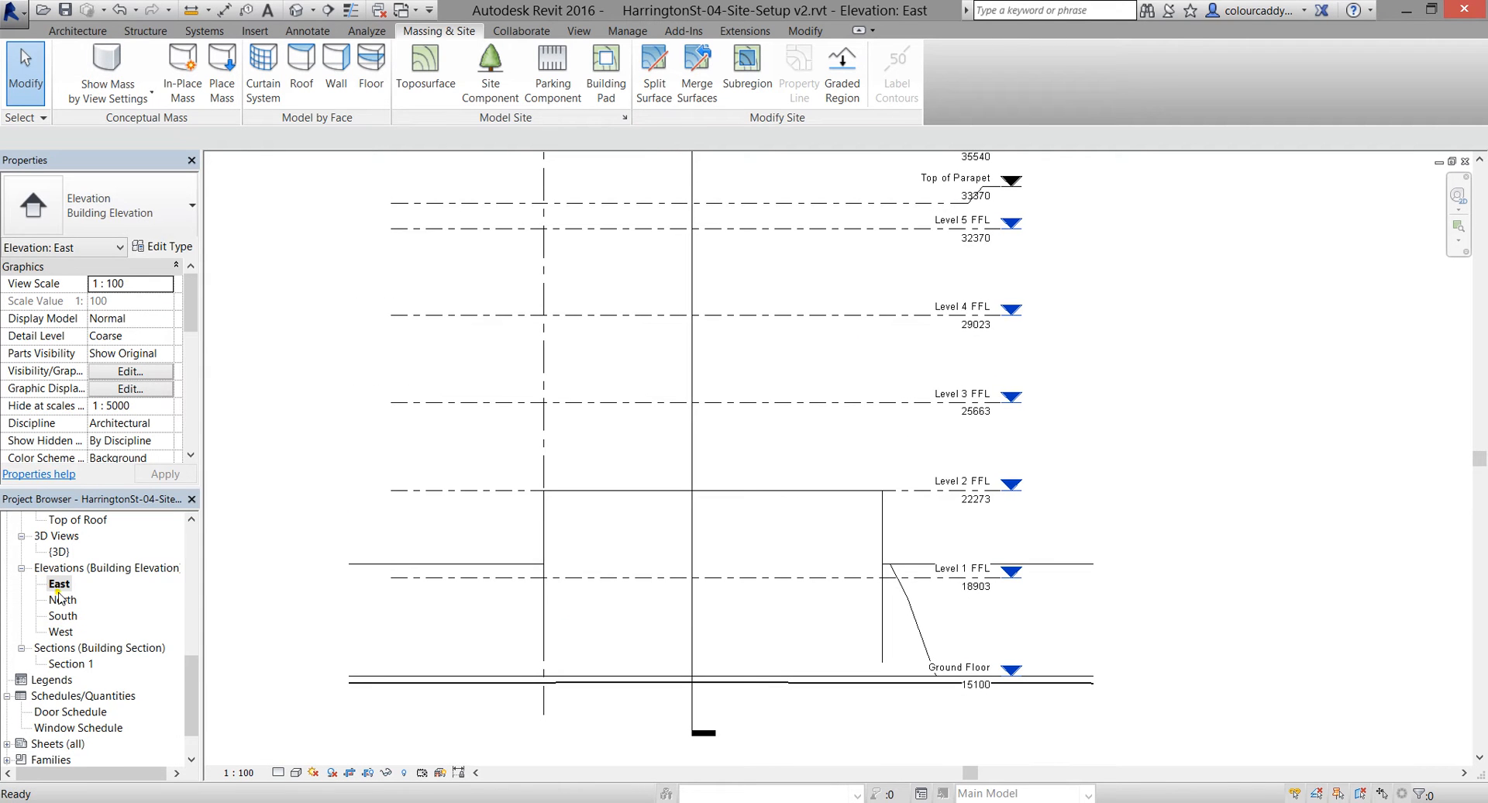
pyautogui.doubleClick(62, 599)
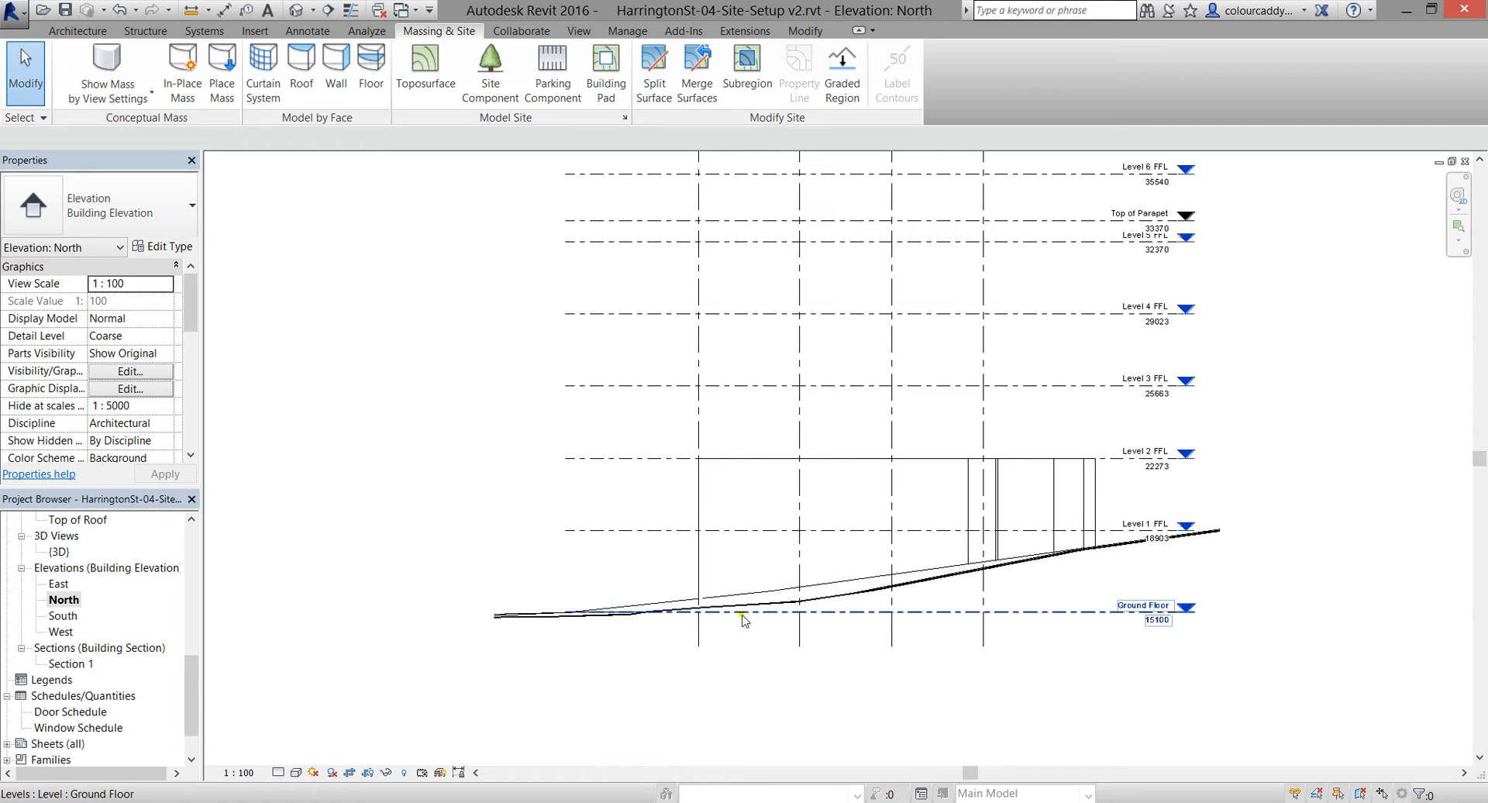
pyautogui.scroll(2, 707, 602)
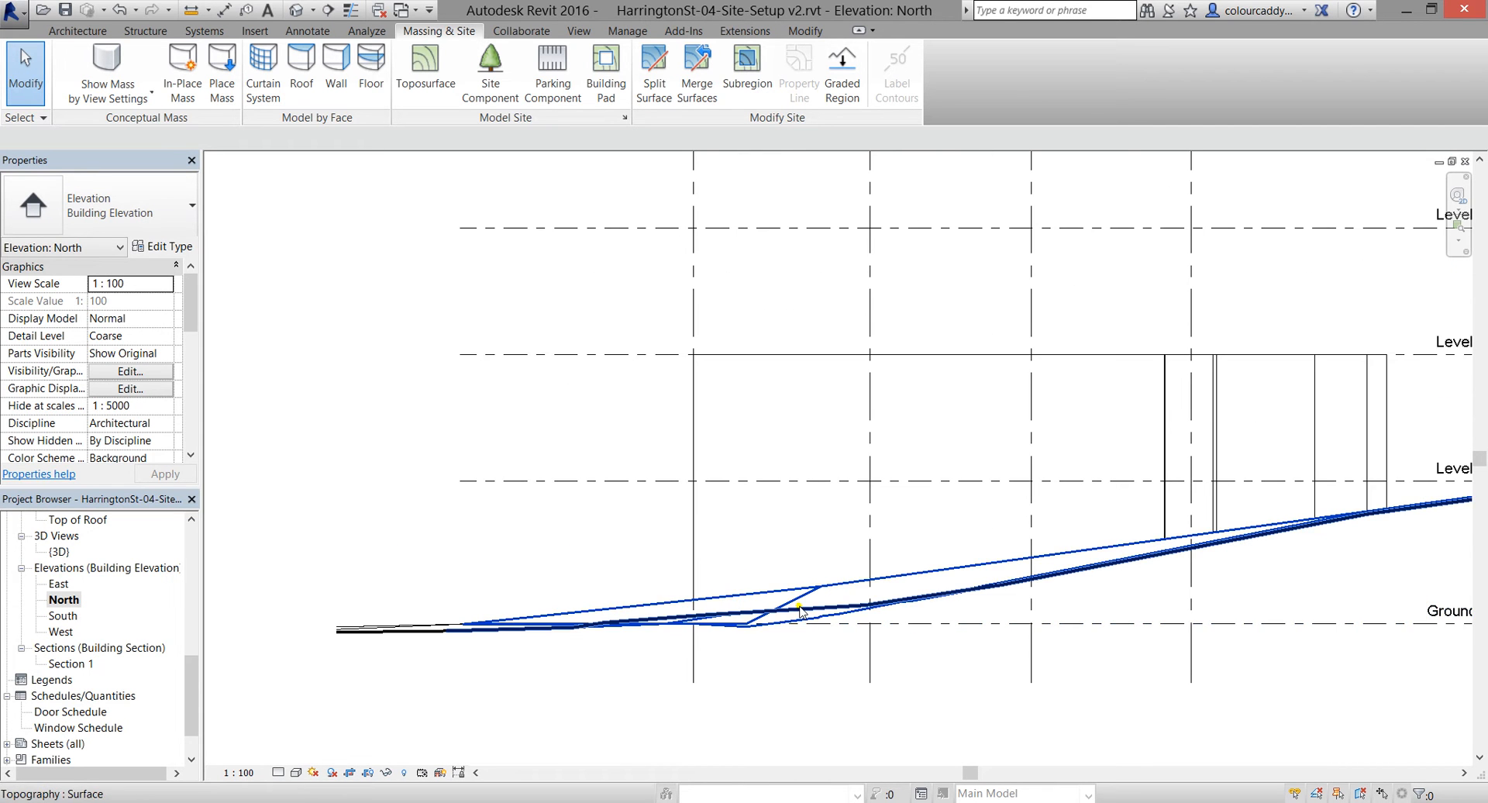
# Open the Site floor plan and move the north elevation marker south to just outside the building's grid bubbles
pyautogui.moveTo(193, 682); pyautogui.dragTo(175, 612)
pyautogui.scroll(3, 178, 608)
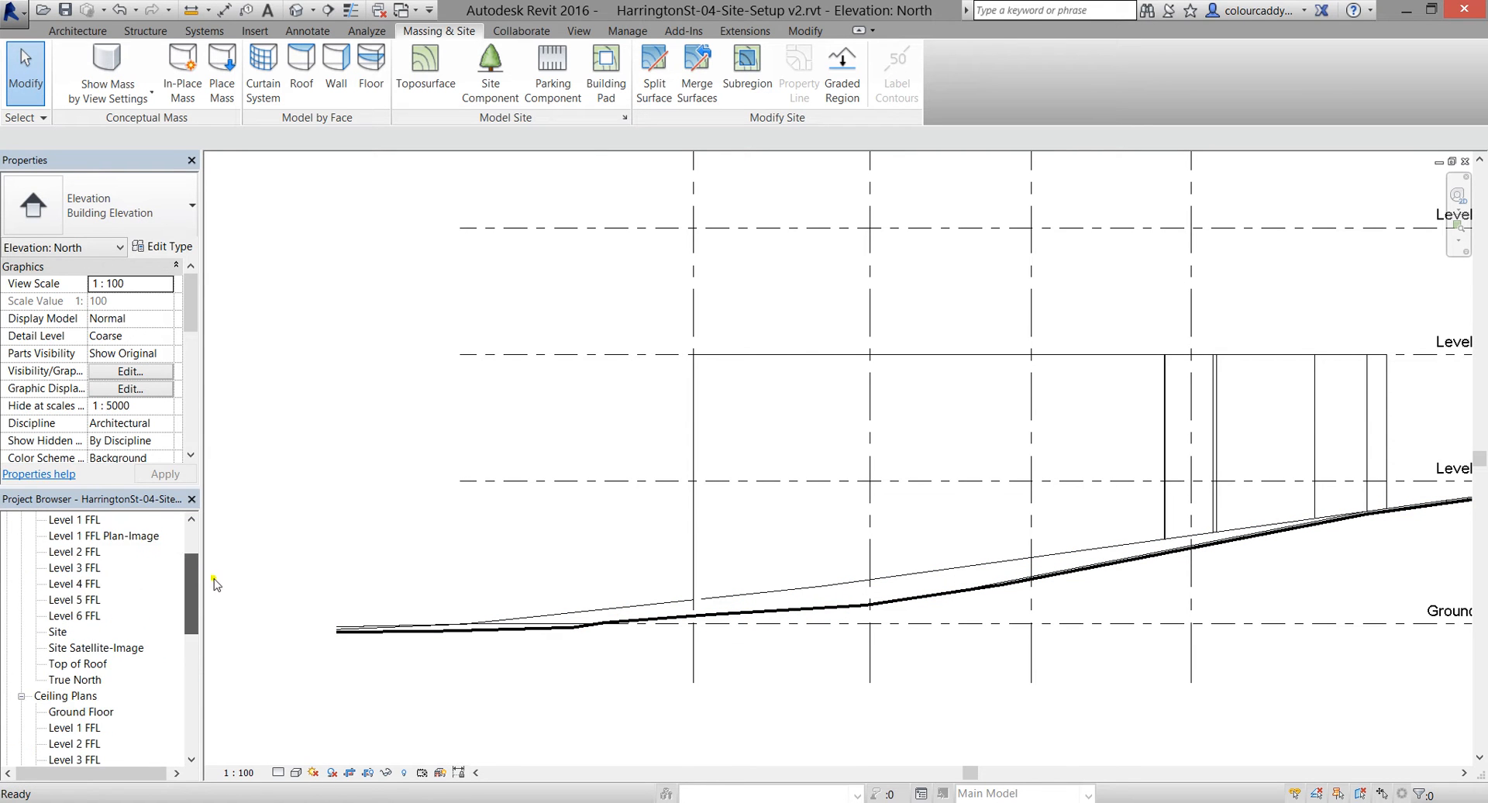
pyautogui.doubleClick(54, 616)
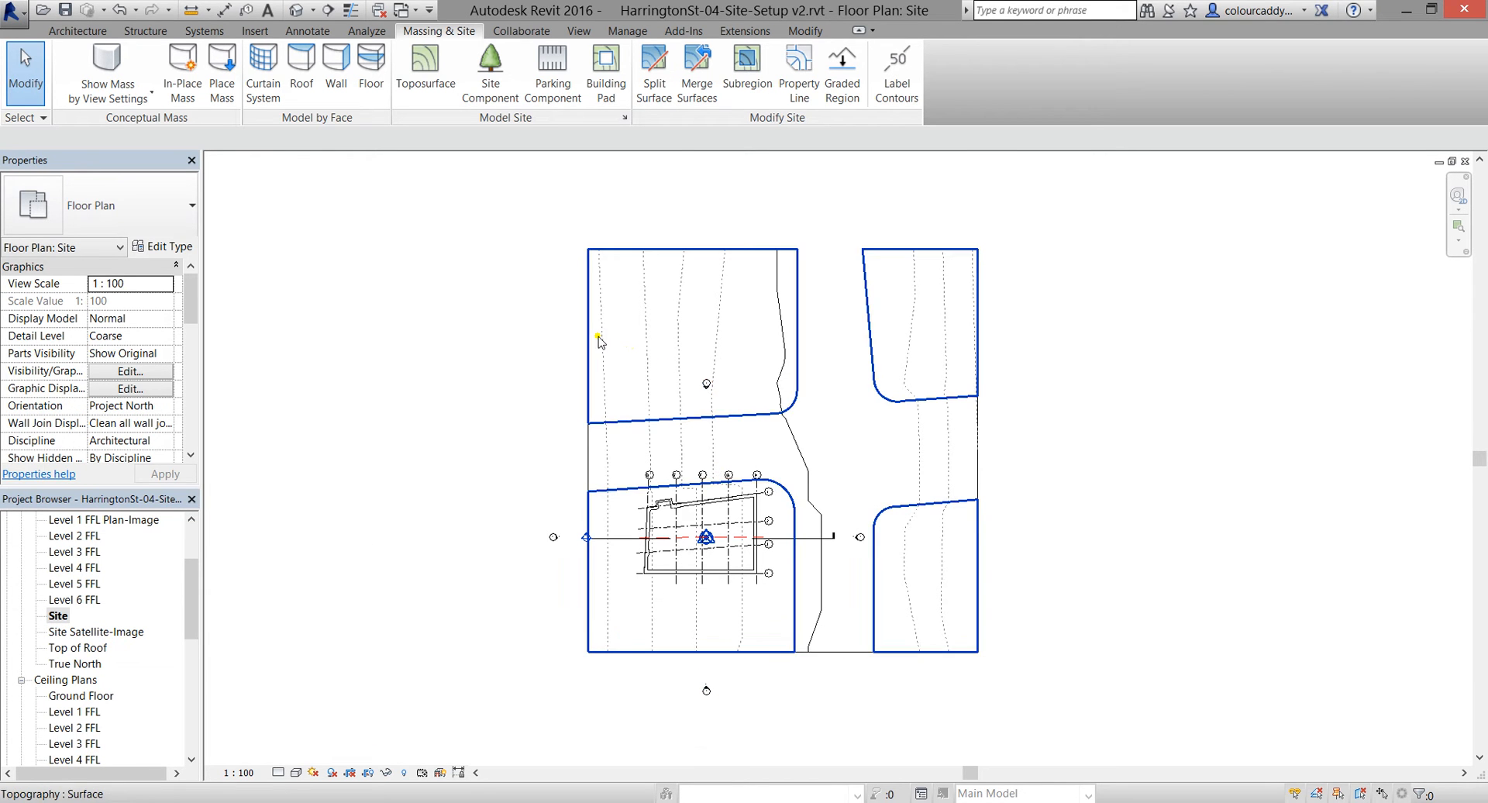
pyautogui.scroll(1, 597, 335)
pyautogui.moveTo(522, 320); pyautogui.dragTo(752, 414)
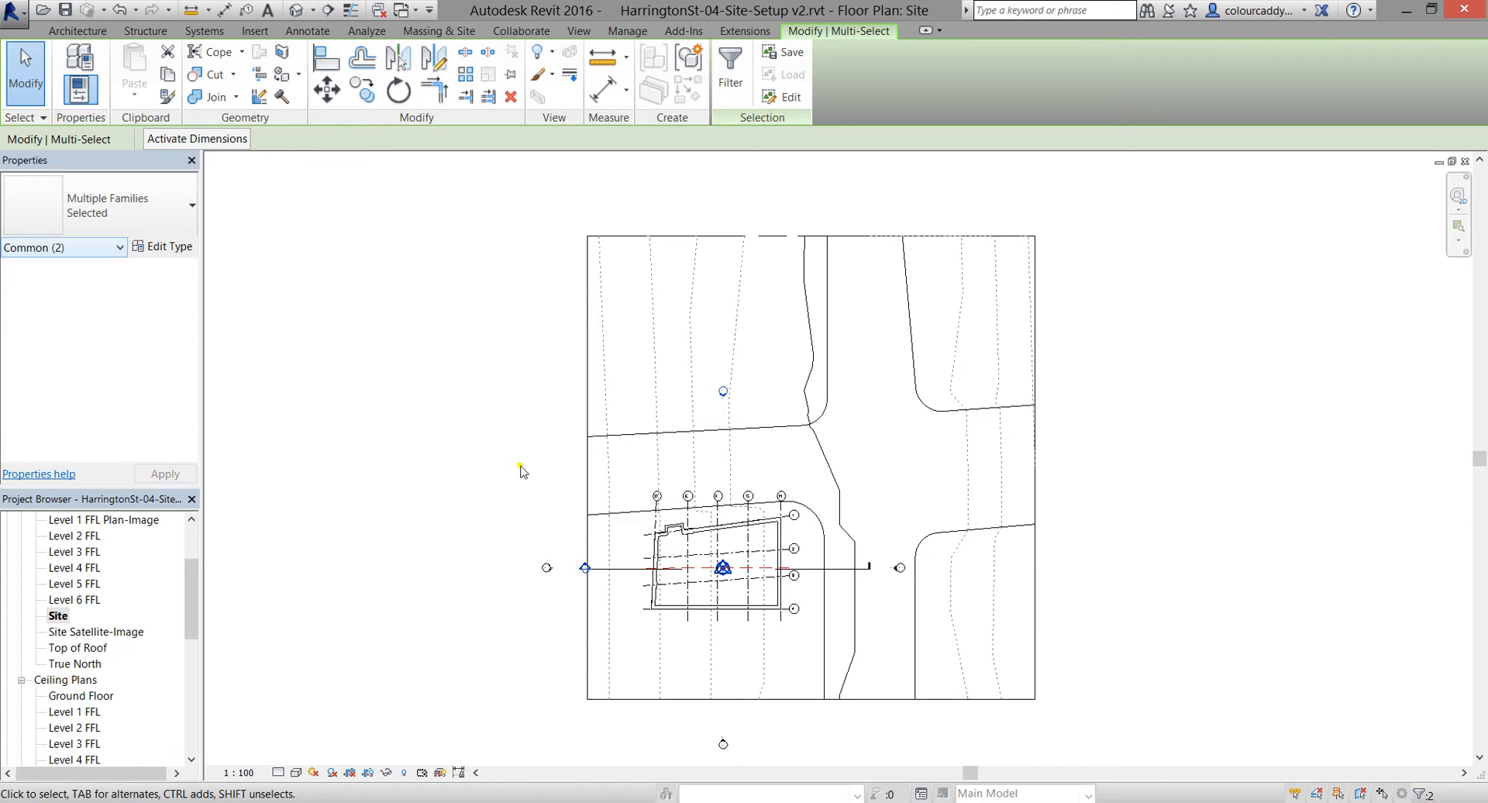
pyautogui.scroll(2, 519, 471)
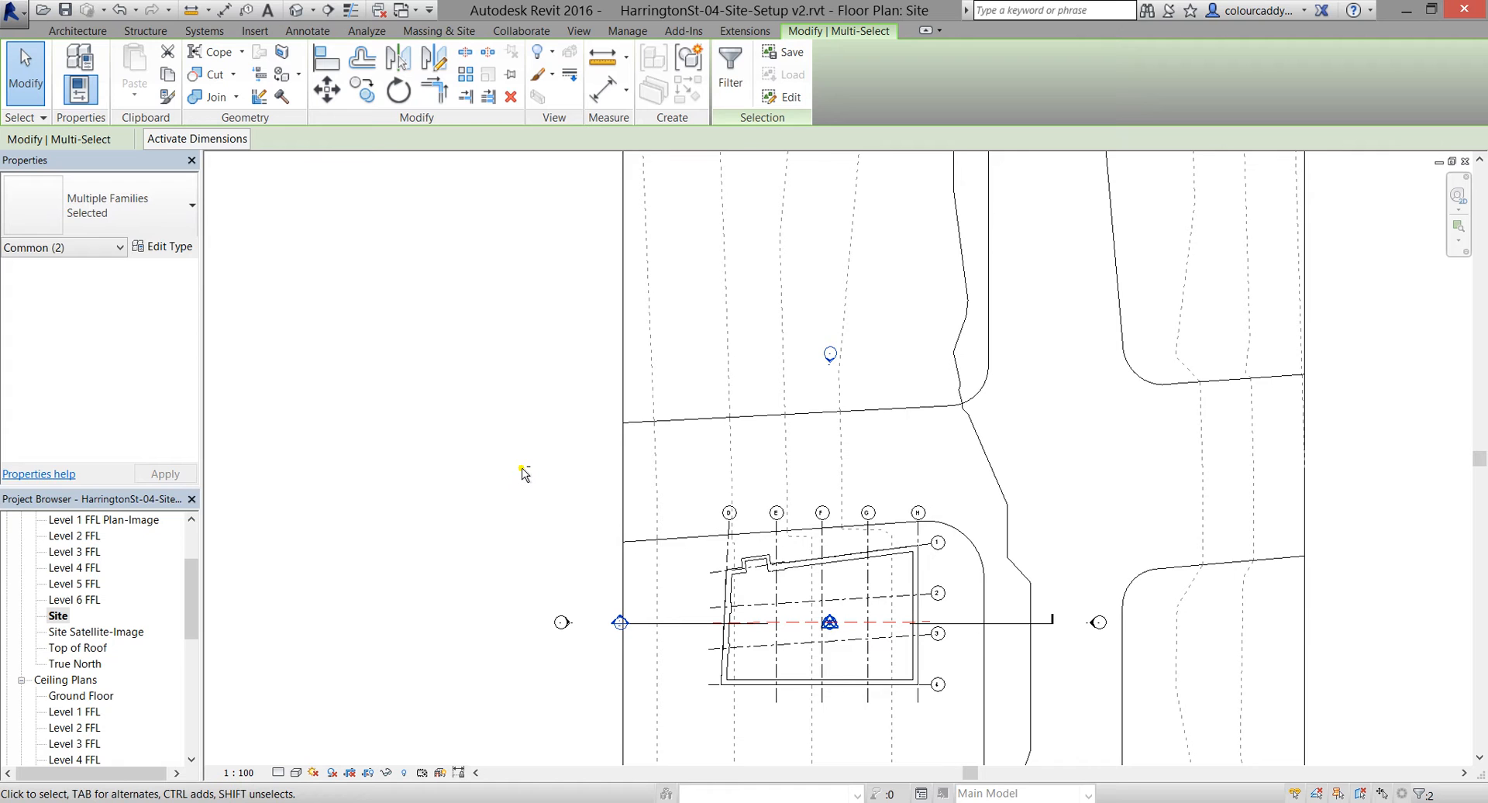
pyautogui.hotkey('shift', 'Down')
pyautogui.hotkey('shift', 'Down')
pyautogui.click(522, 470)
# Move the east elevation marker west to just outside the building's grid bubbles in the Site plan
pyautogui.scroll(-2, 452, 382)
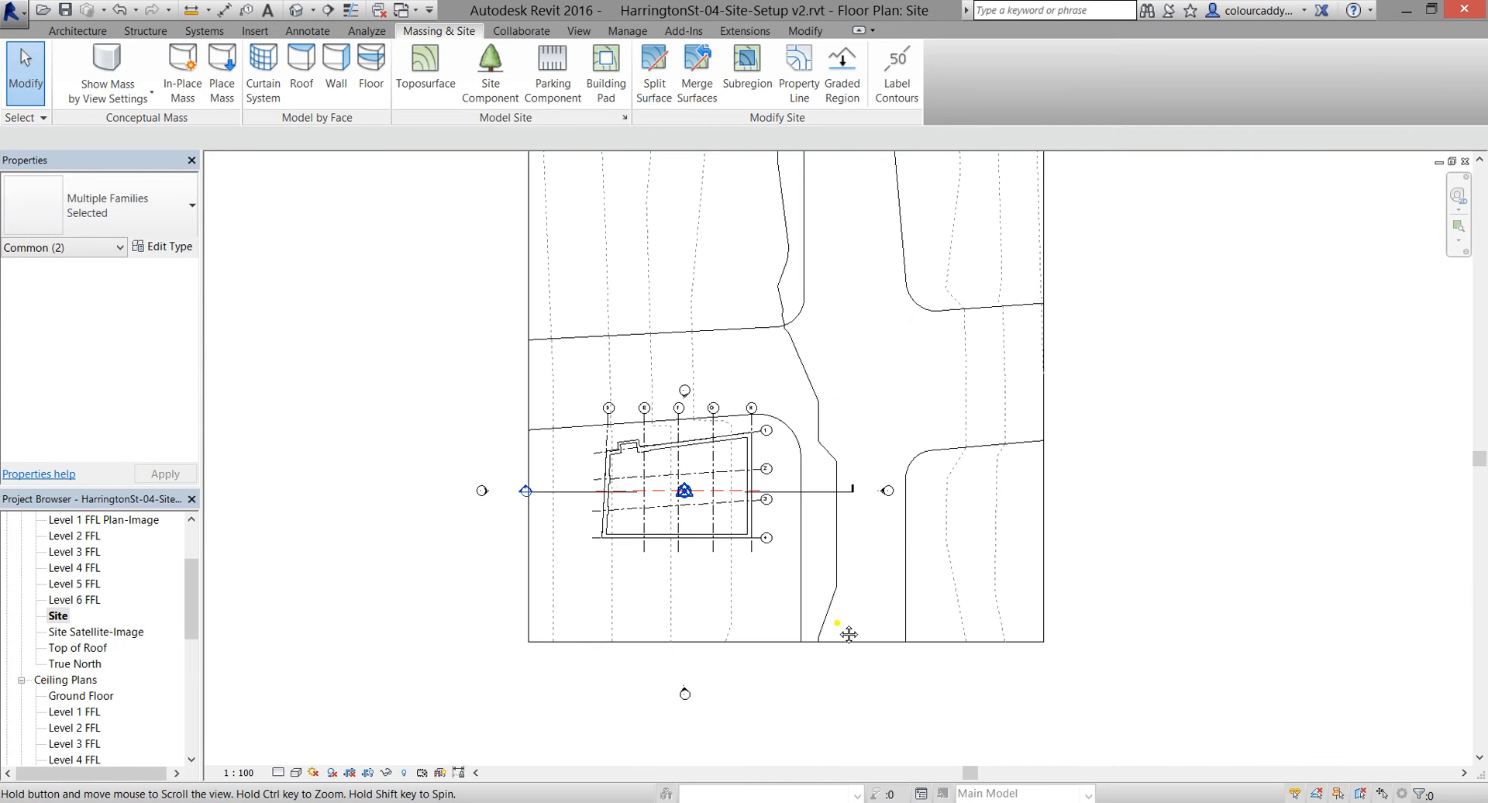
pyautogui.scroll(2, 849, 634)
pyautogui.moveTo(858, 699); pyautogui.dragTo(938, 381)
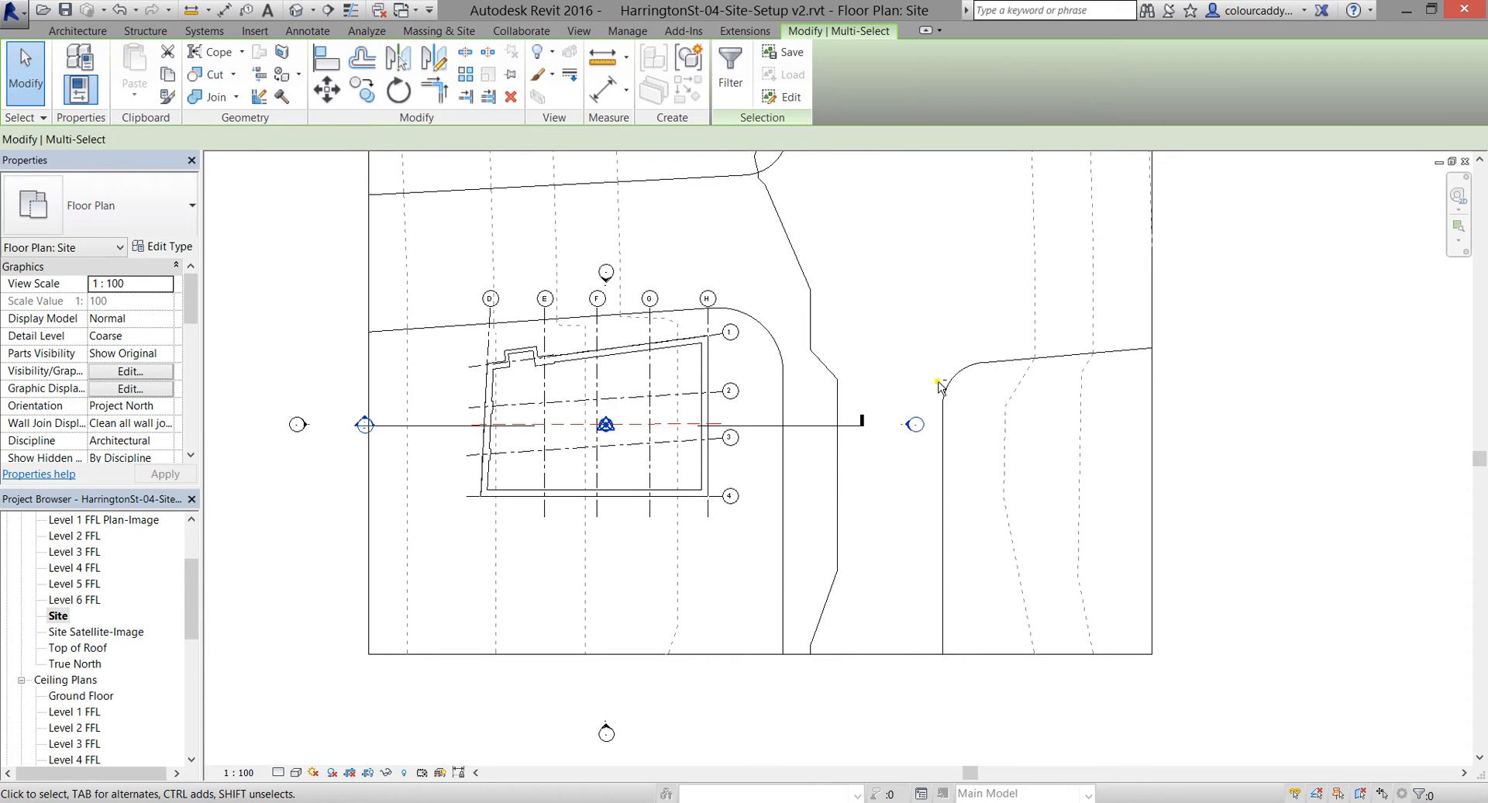
pyautogui.hotkey('shift', 'Left')
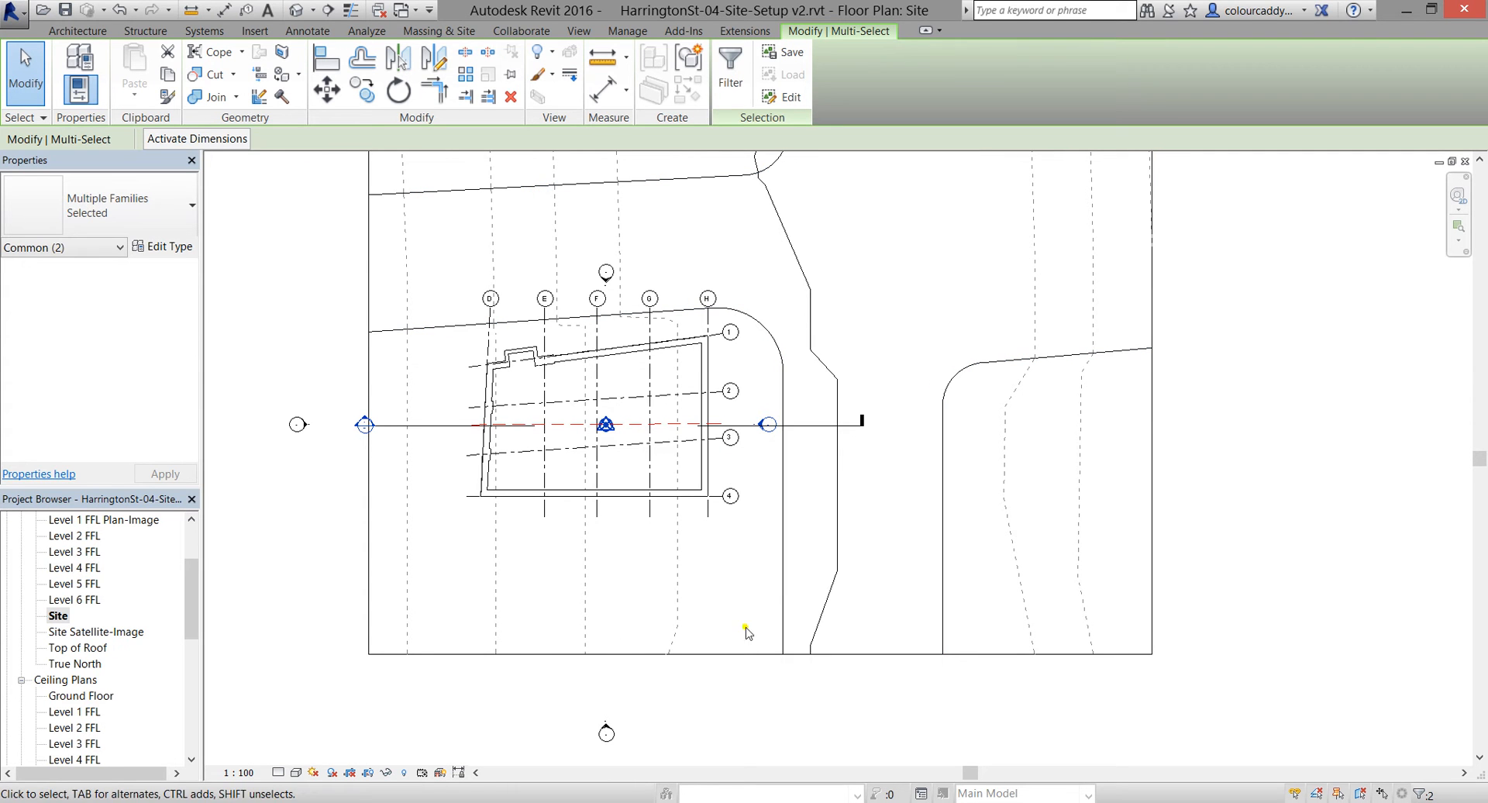
pyautogui.click(316, 515)
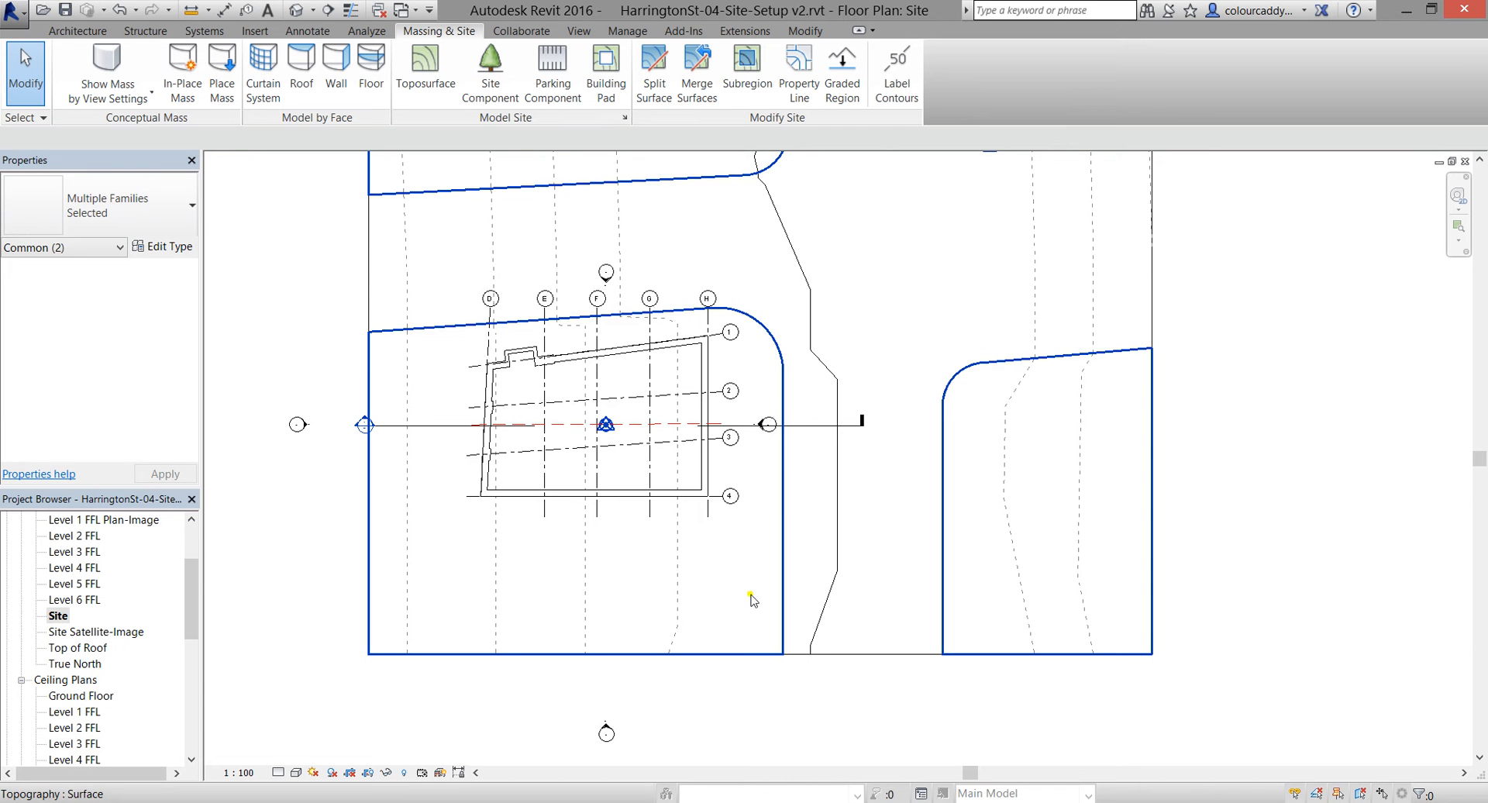
# Shorten the building section line at both ends to just outside the building and pull its crop extents in to match
pyautogui.click(666, 411)
pyautogui.scroll(2, 427, 379)
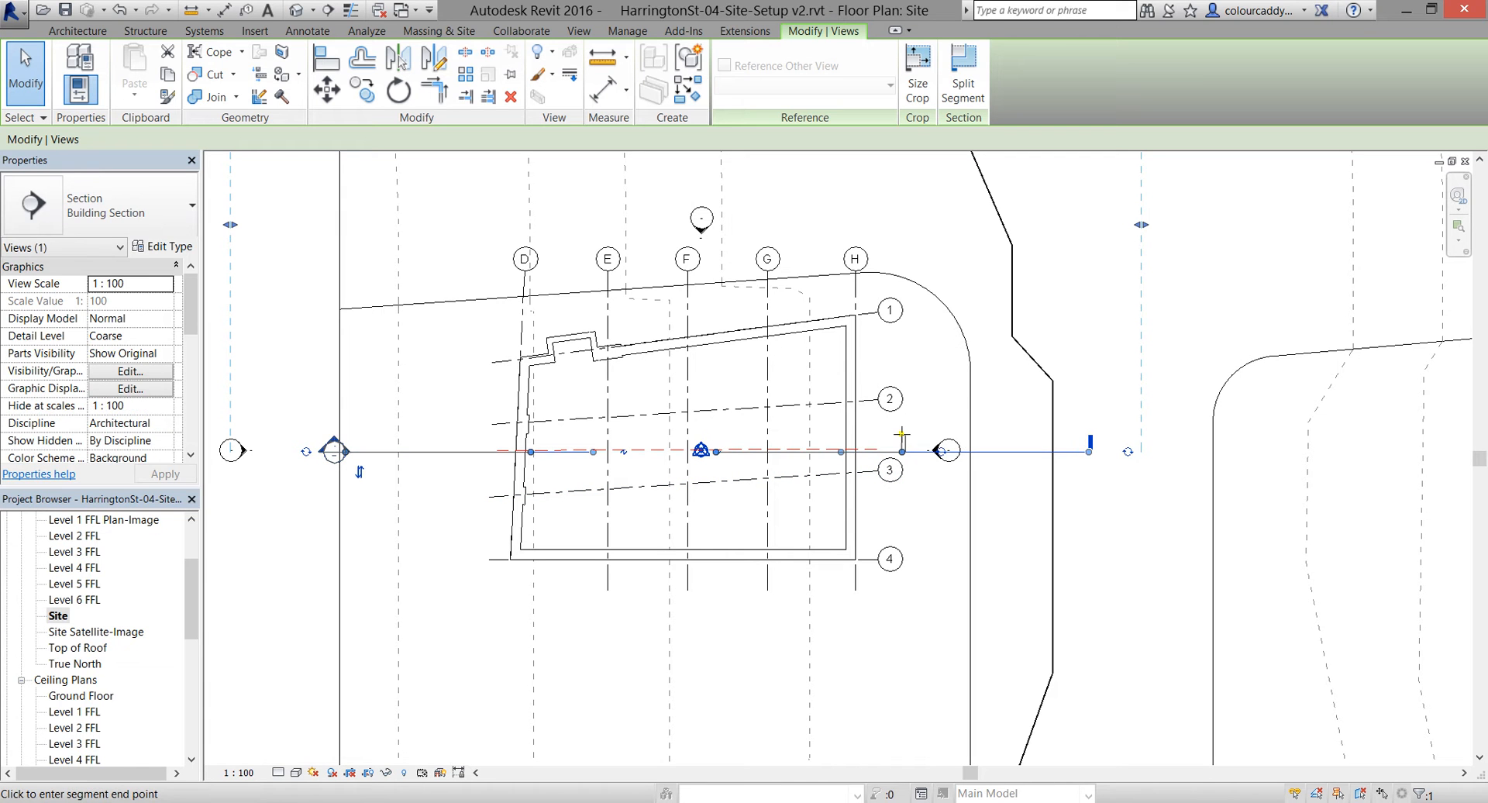
pyautogui.moveTo(1088, 455); pyautogui.dragTo(902, 451)
pyautogui.moveTo(345, 453); pyautogui.dragTo(476, 452)
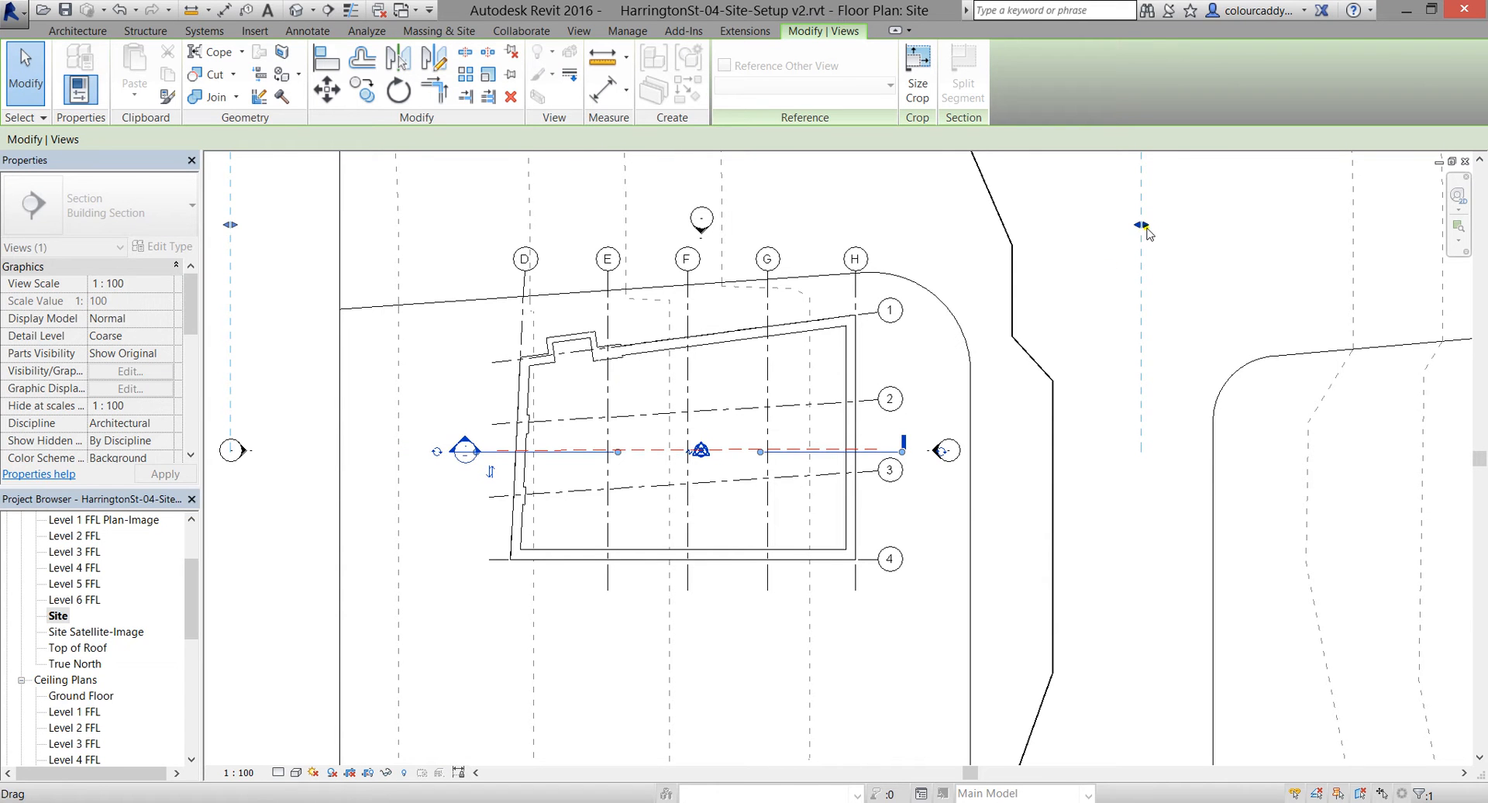
pyautogui.moveTo(1141, 225); pyautogui.dragTo(913, 239)
pyautogui.moveTo(232, 226); pyautogui.dragTo(464, 253)
pyautogui.press('Escape')
# Open the North elevation and examine how the tarmac subregion and the main toposurface profiles meet the building's base
pyautogui.moveTo(193, 593); pyautogui.dragTo(194, 659)
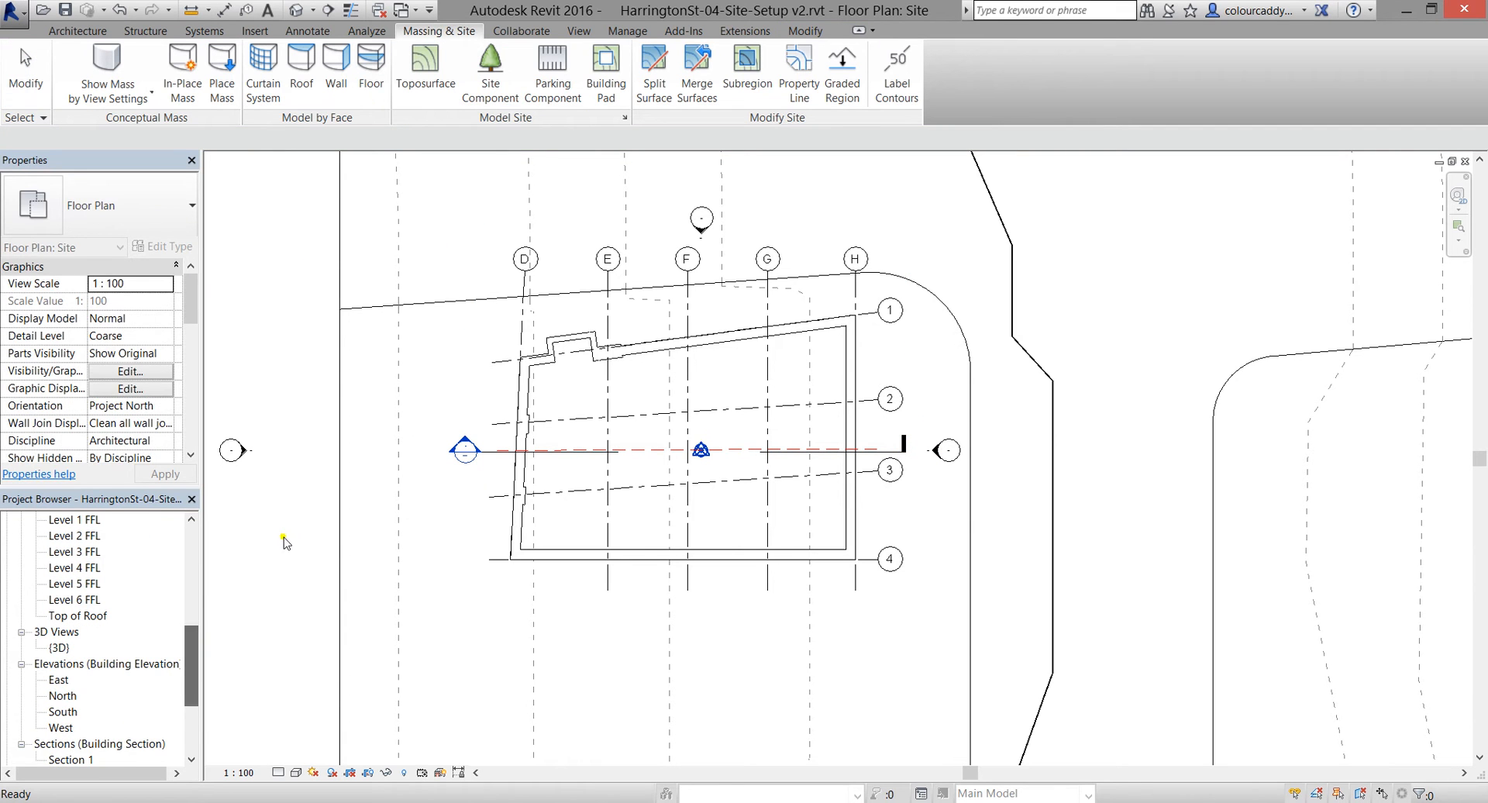
pyautogui.doubleClick(62, 696)
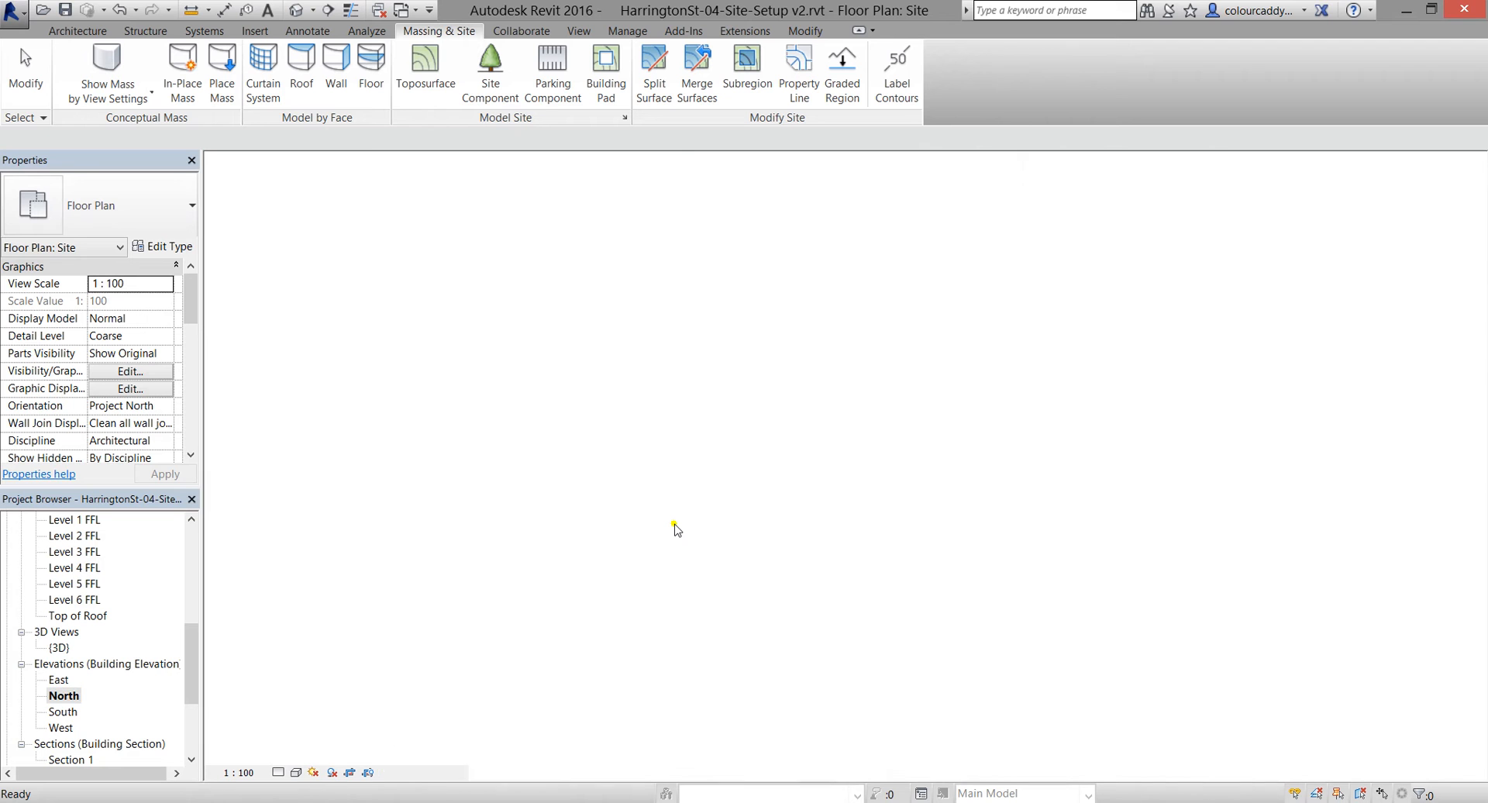
pyautogui.scroll(-2, 457, 532)
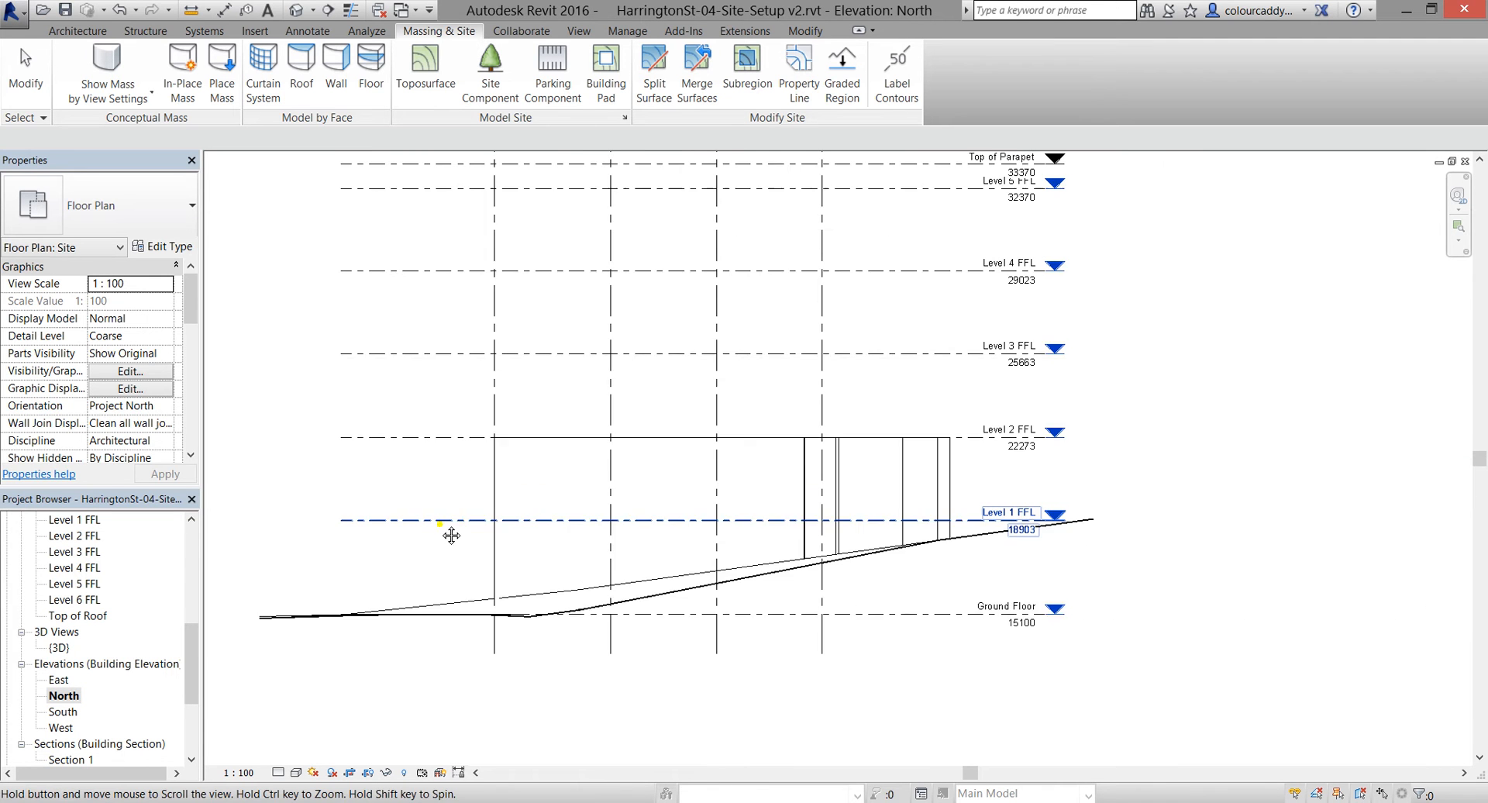
pyautogui.scroll(4, 464, 600)
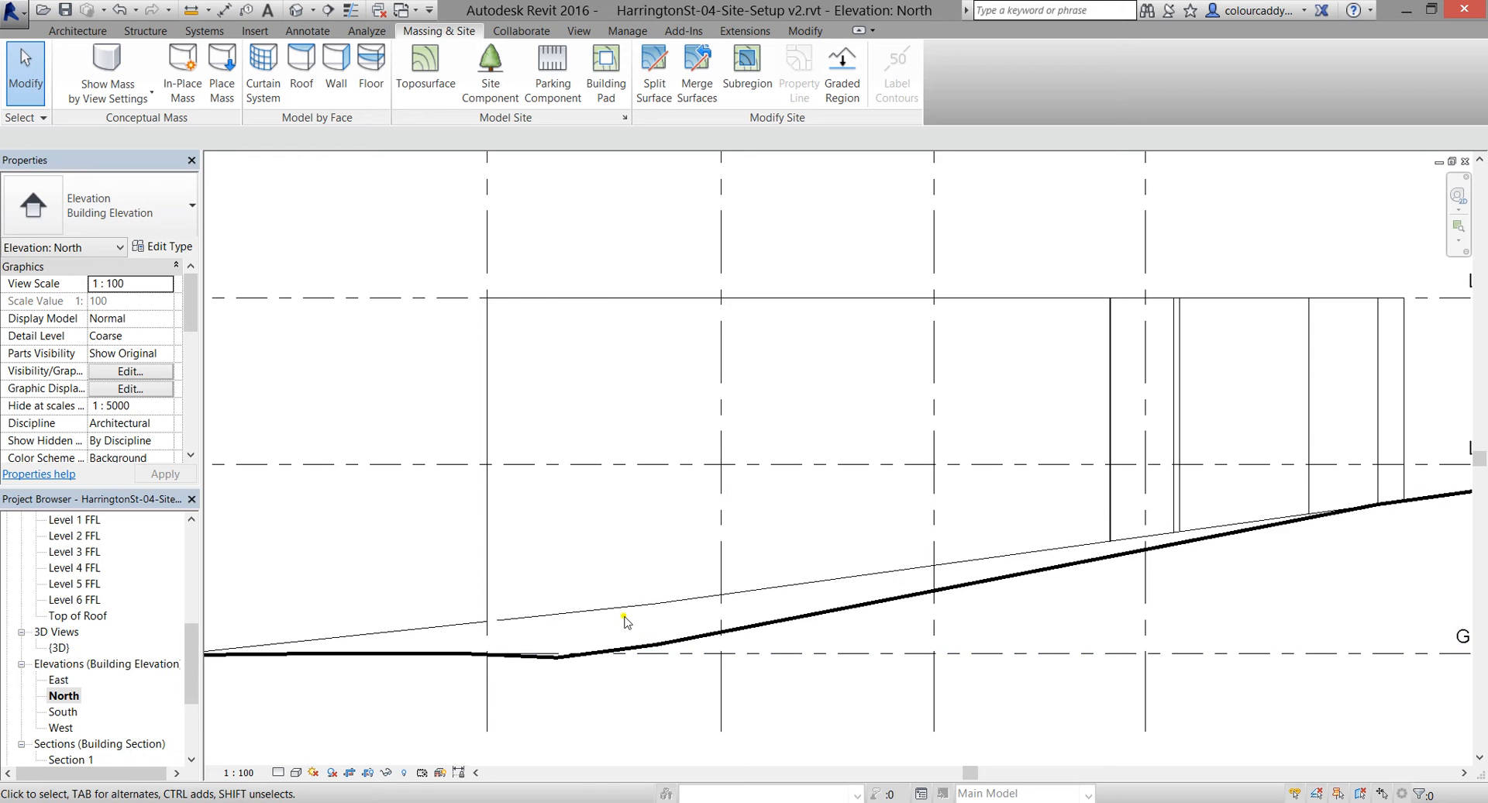
pyautogui.click(441, 654)
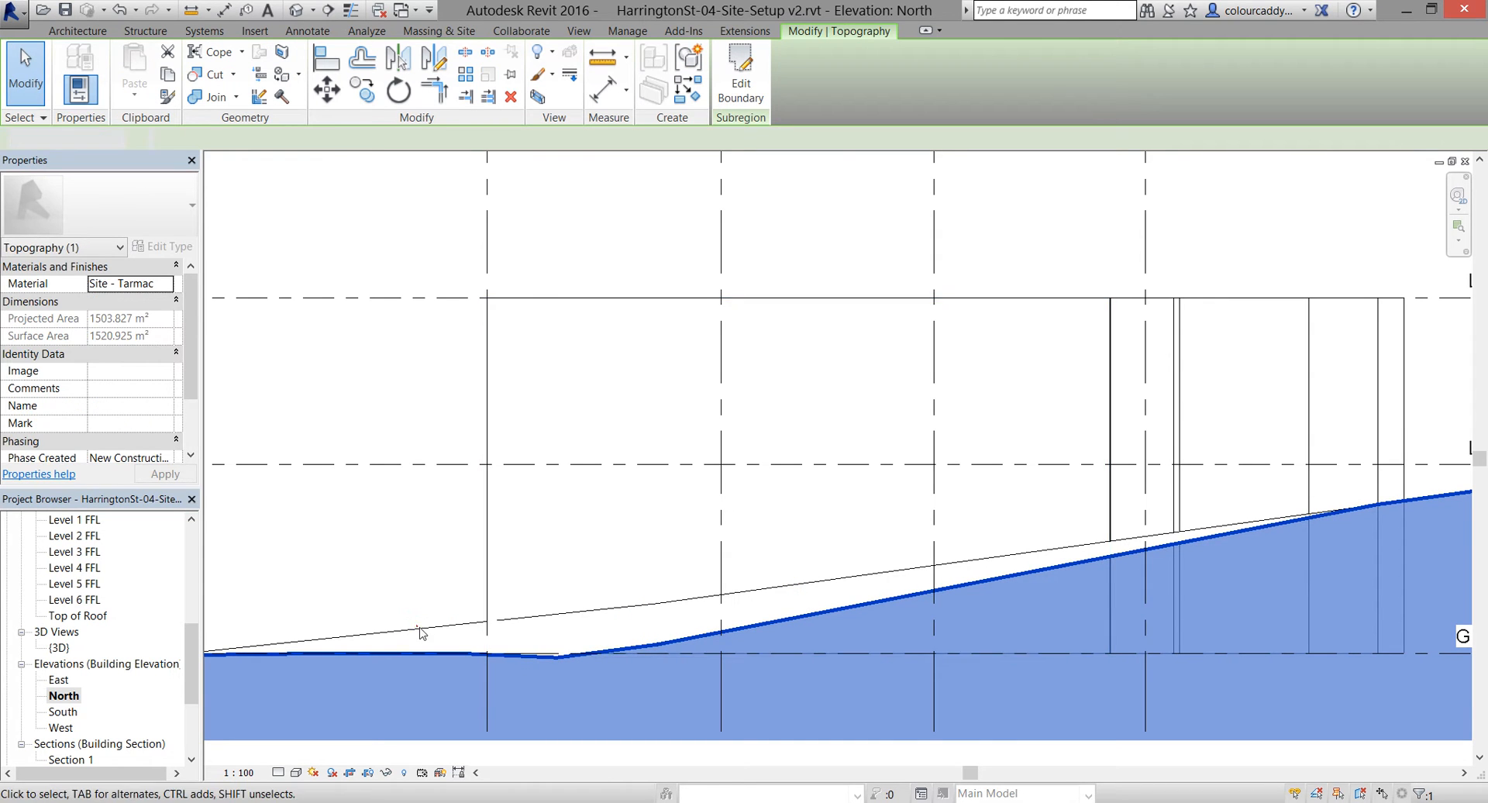
pyautogui.press('Escape')
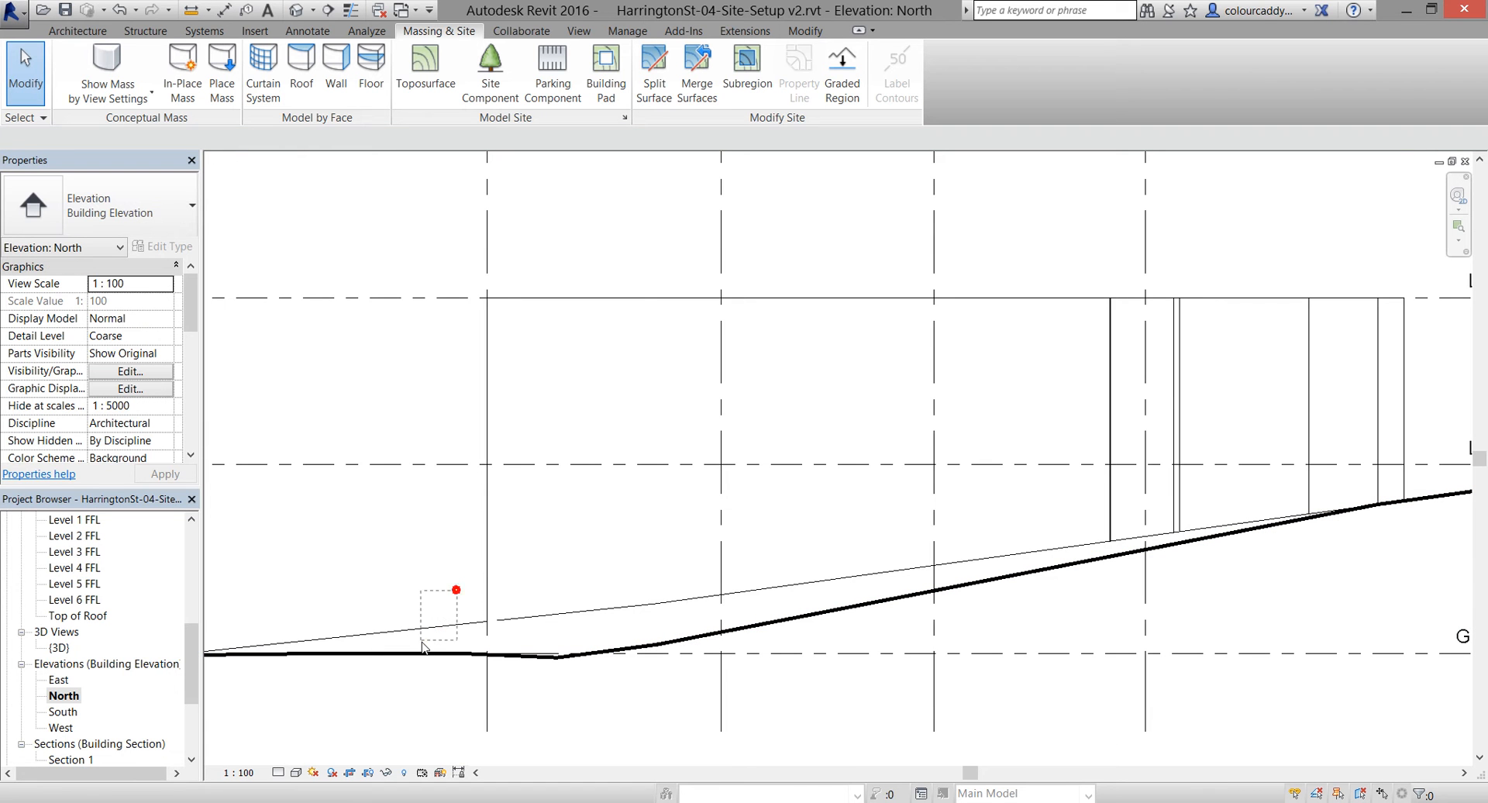
pyautogui.scroll(-3, 541, 640)
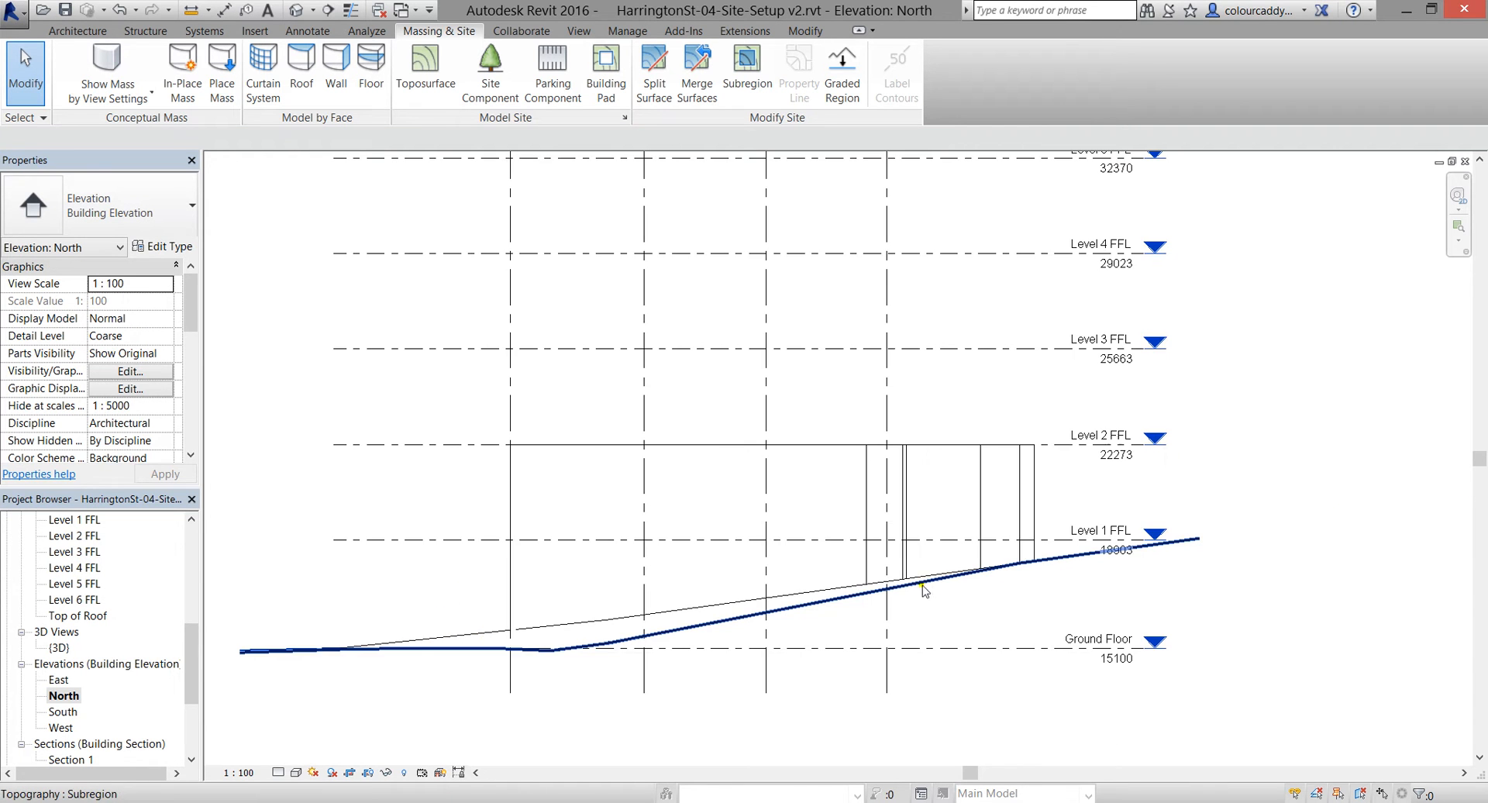
pyautogui.scroll(2, 578, 654)
pyautogui.click(589, 607)
pyautogui.click(628, 572)
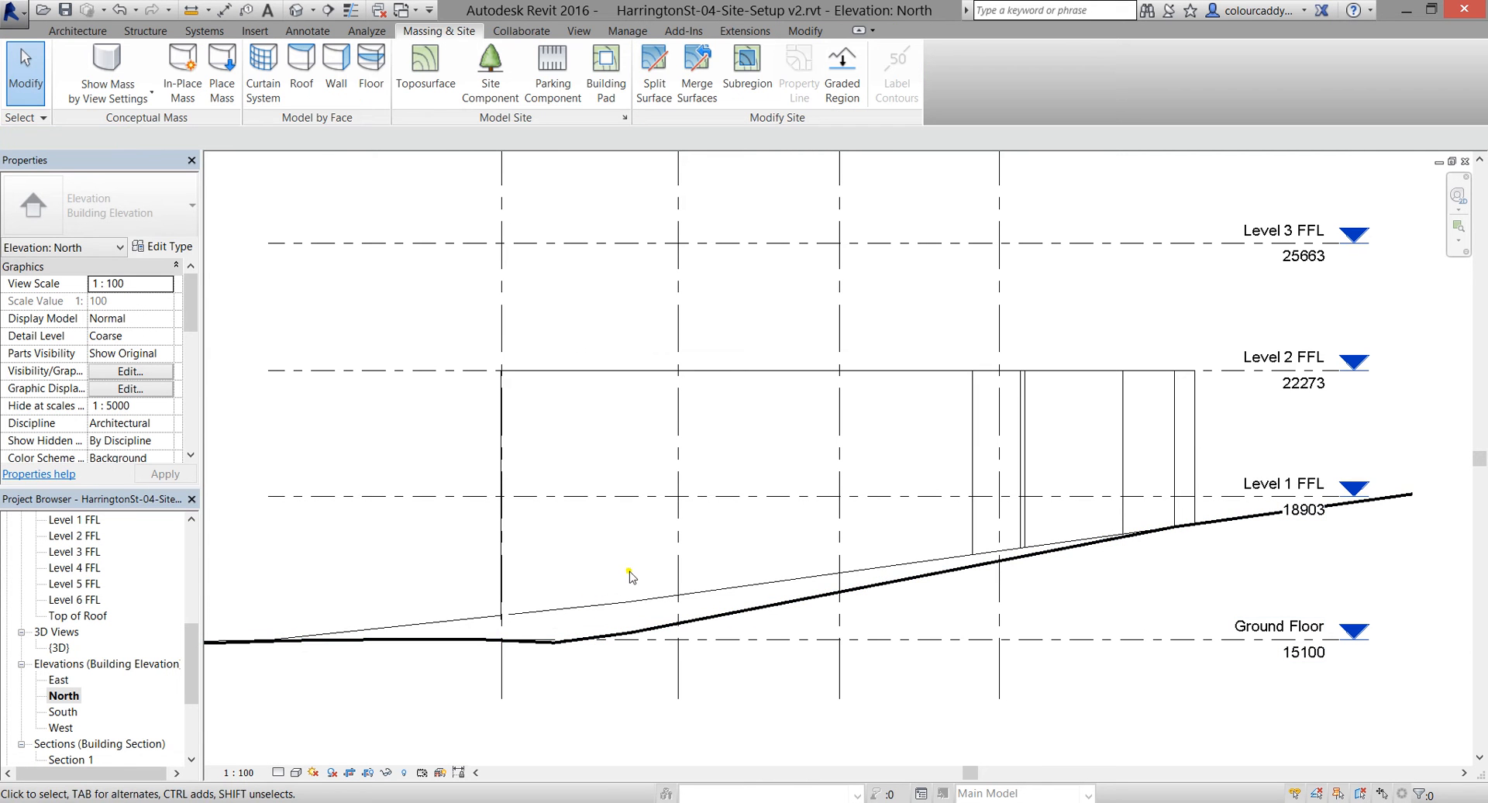
pyautogui.click(583, 620)
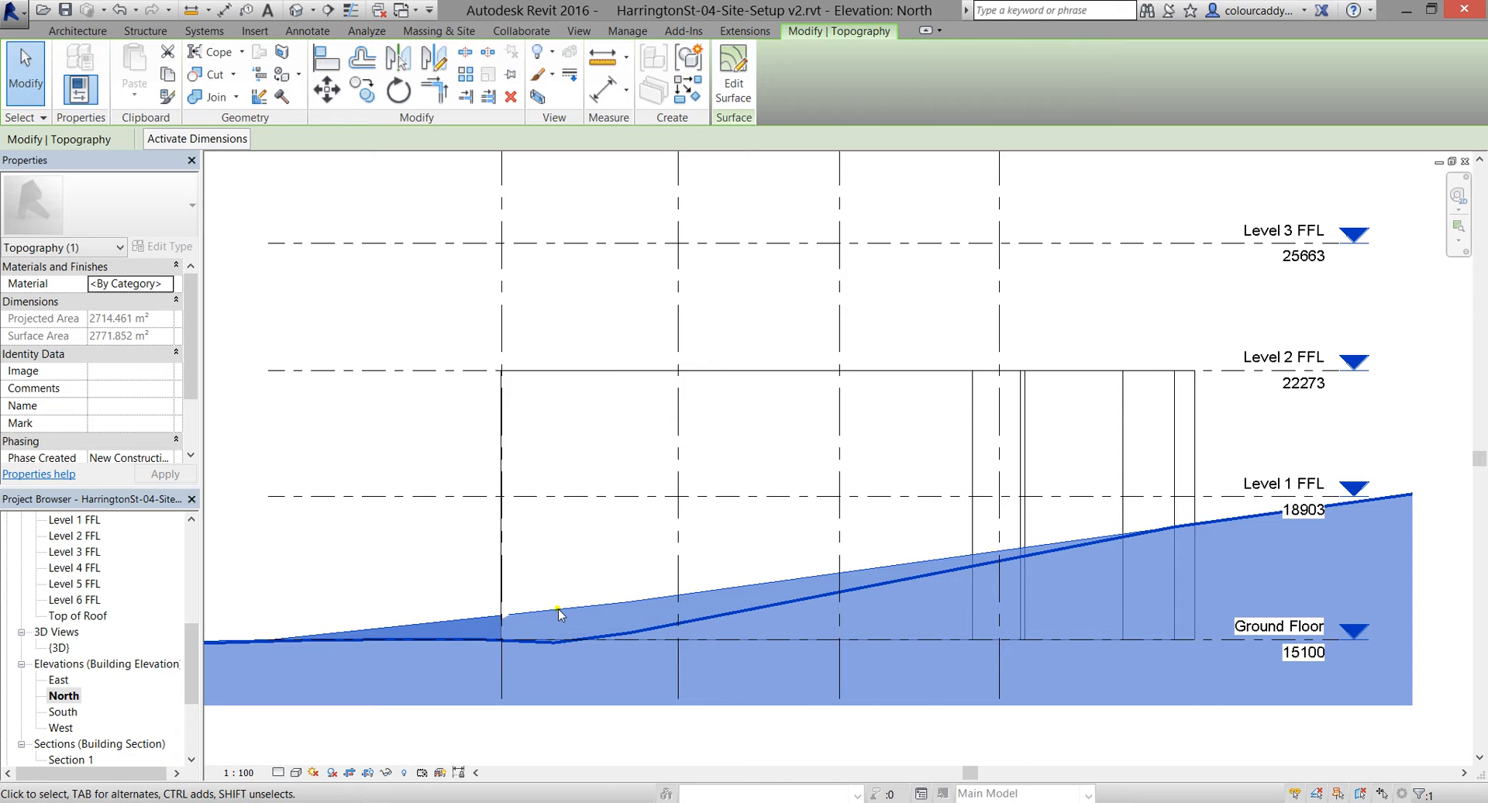
pyautogui.click(559, 607)
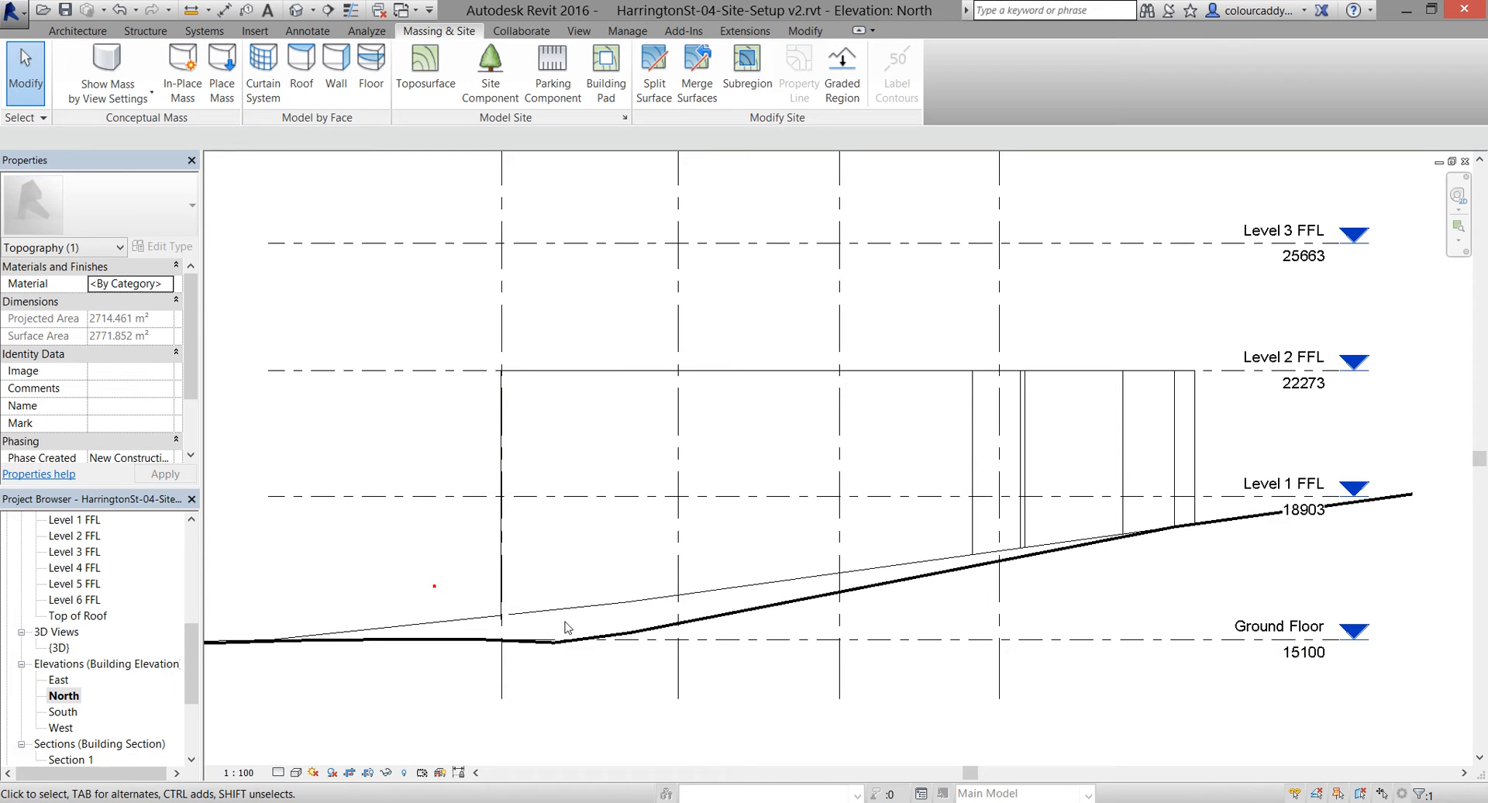
pyautogui.click(459, 554)
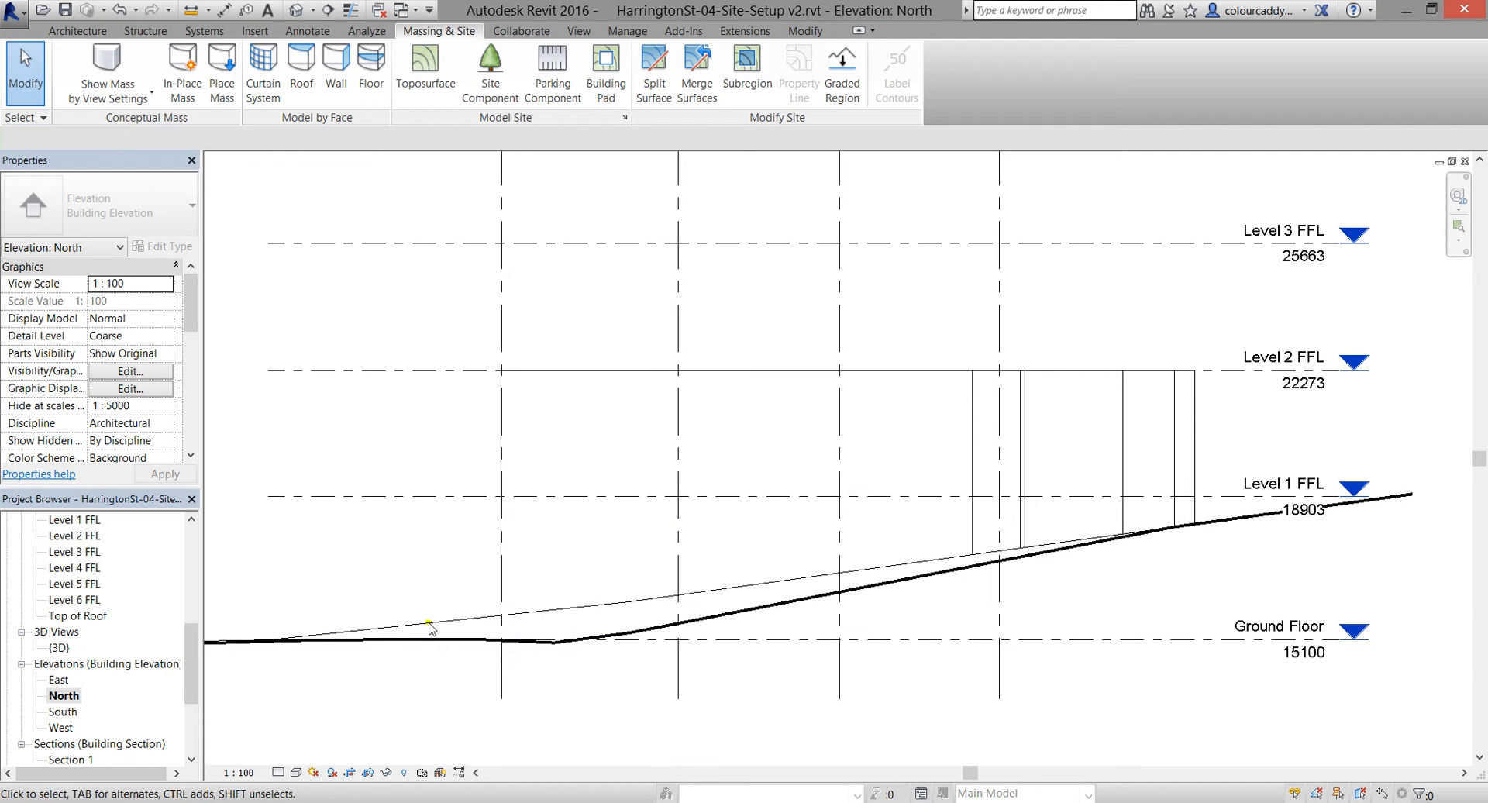
# Open the Site floor plan and start editing the main toposurface under the building
pyautogui.moveTo(193, 663); pyautogui.dragTo(198, 594)
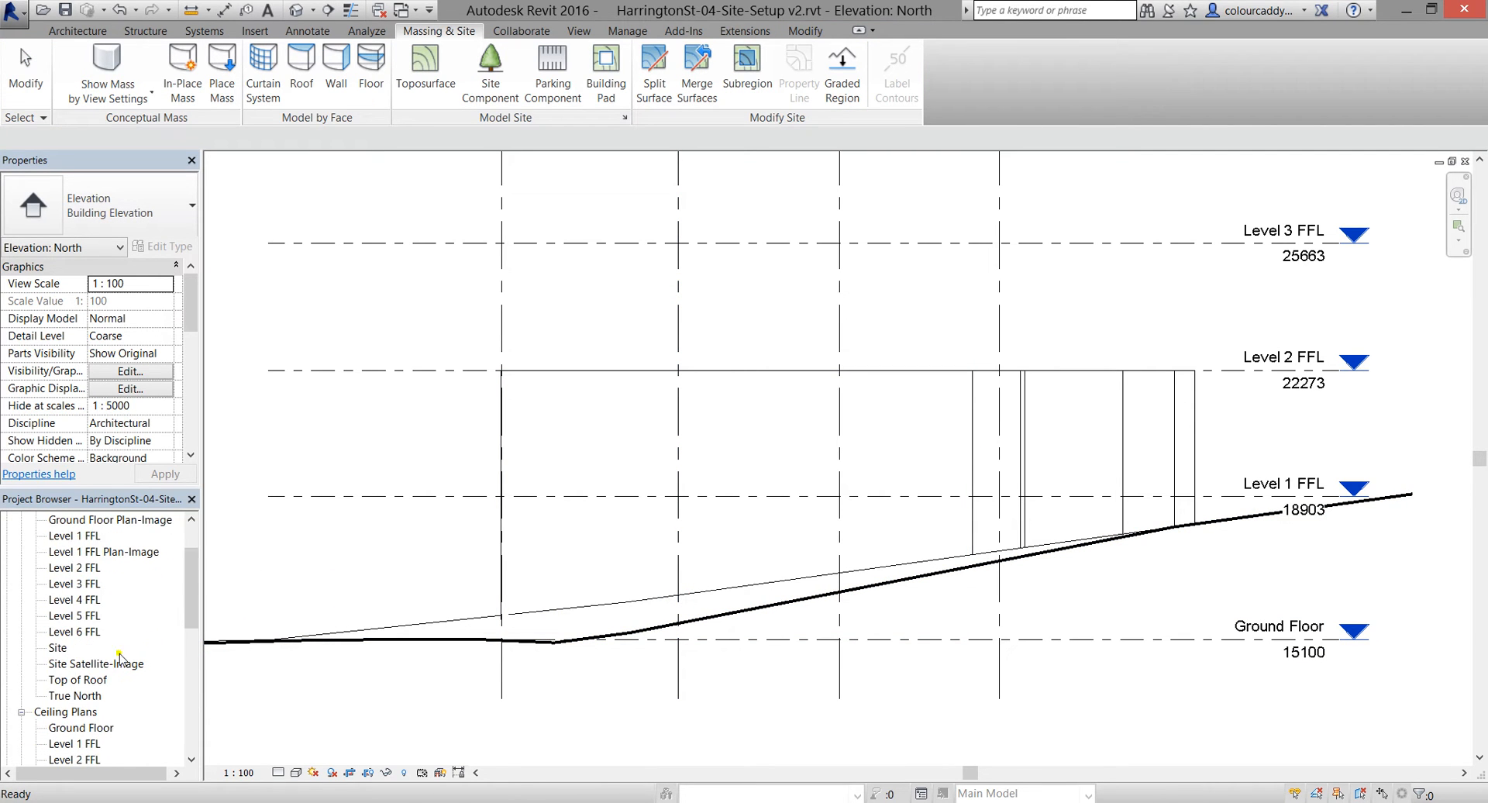
pyautogui.doubleClick(54, 648)
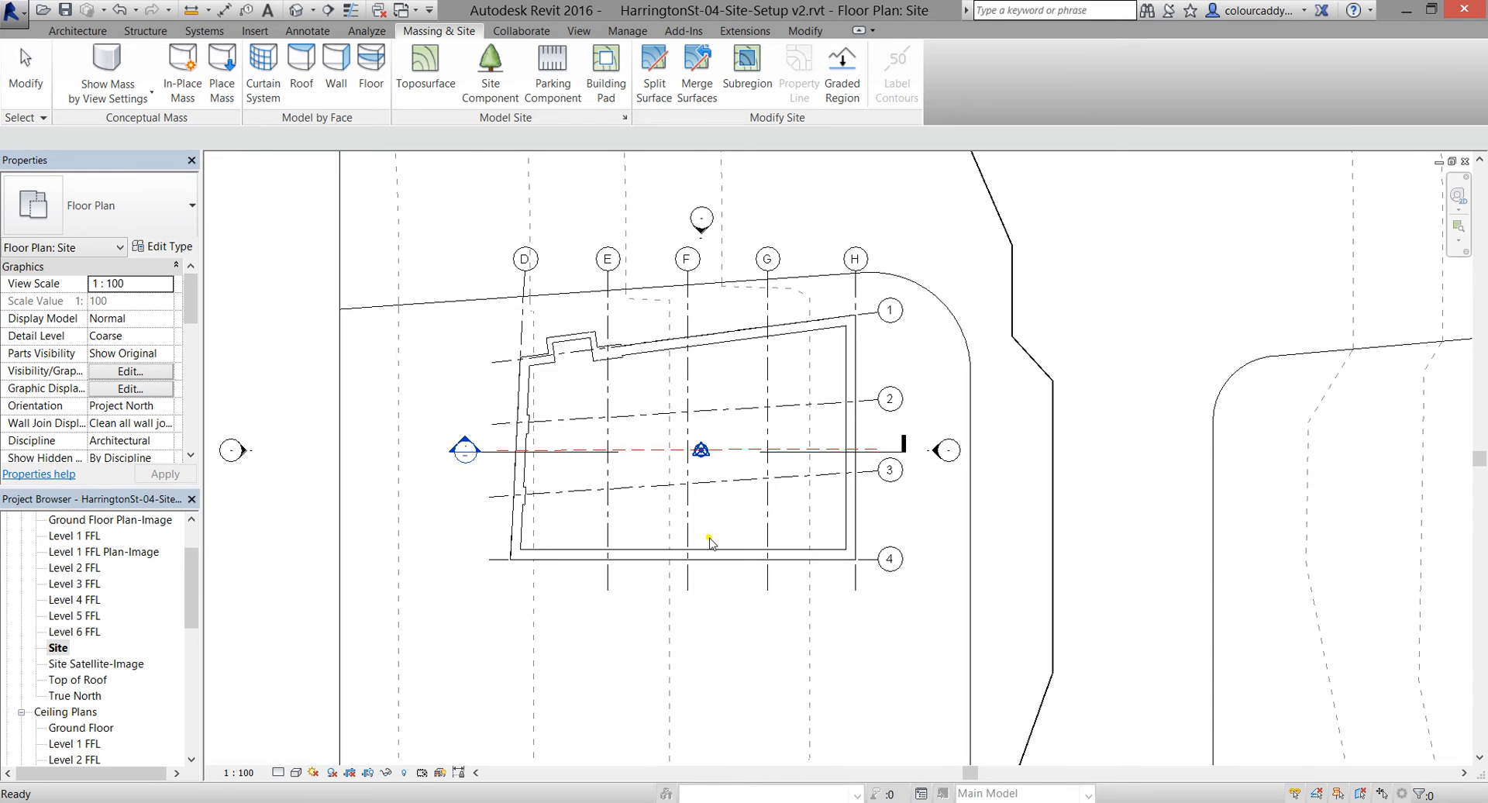
pyautogui.scroll(2, 724, 287)
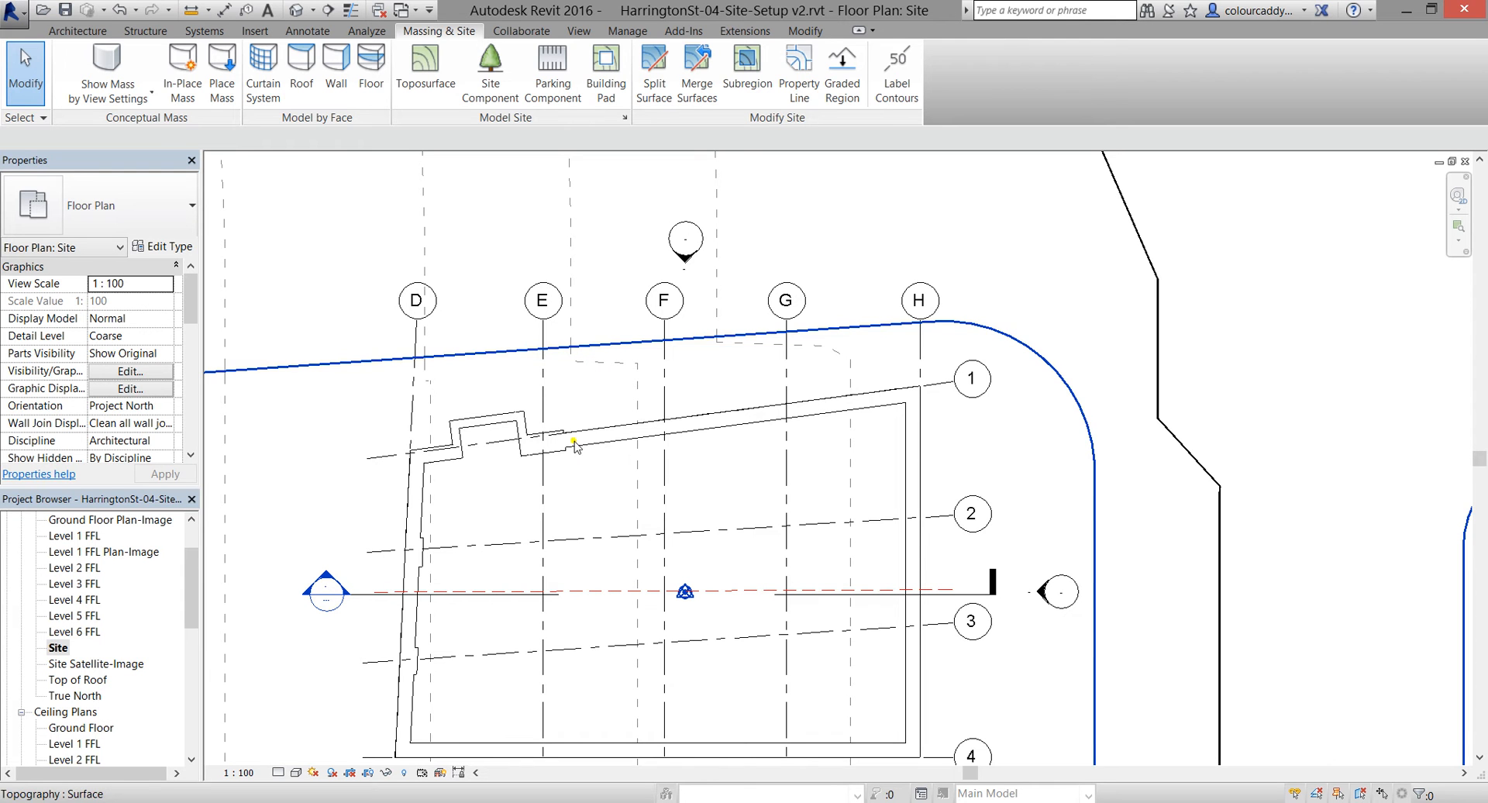
pyautogui.scroll(-2, 704, 378)
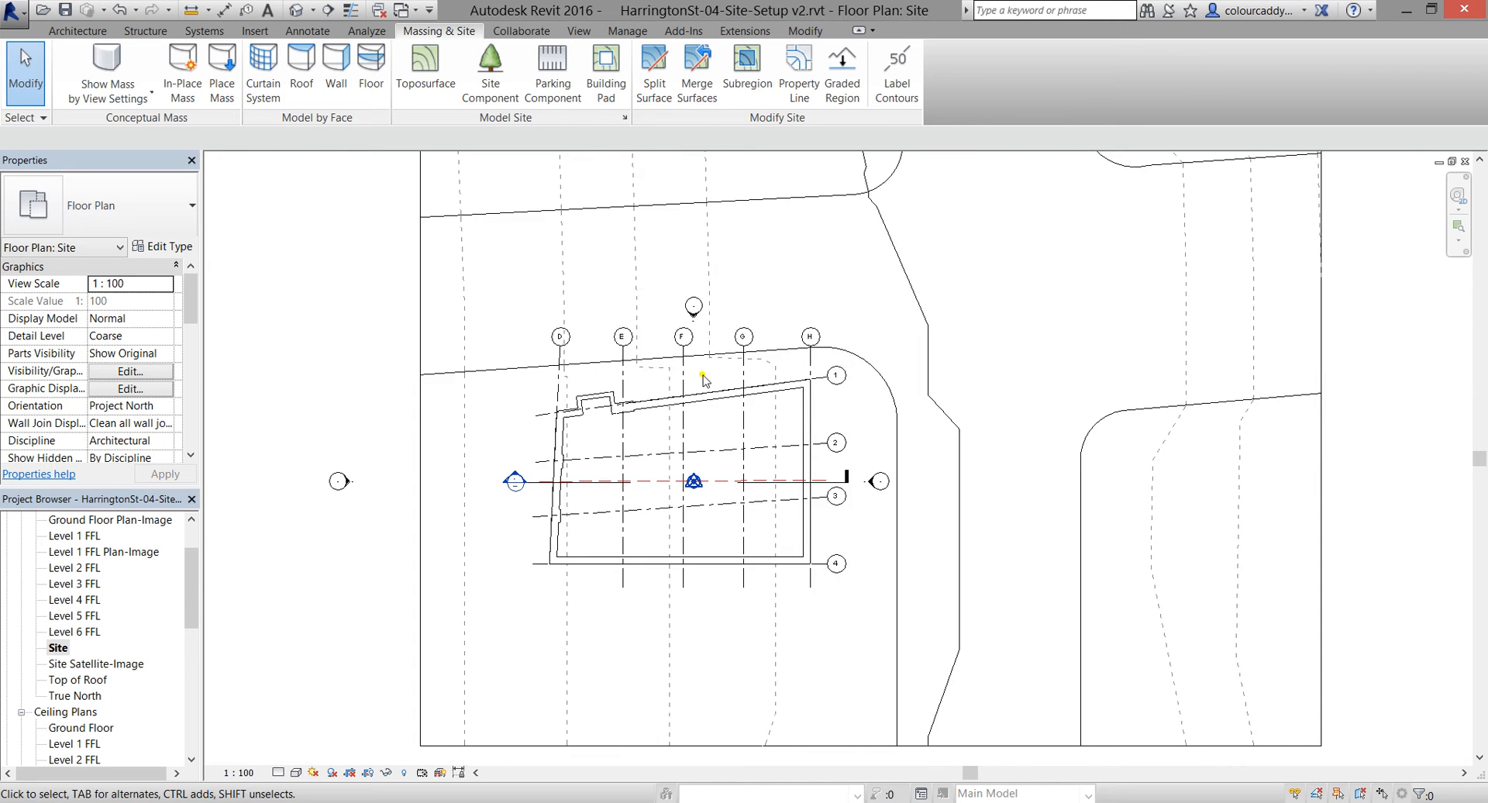
pyautogui.scroll(-2, 704, 378)
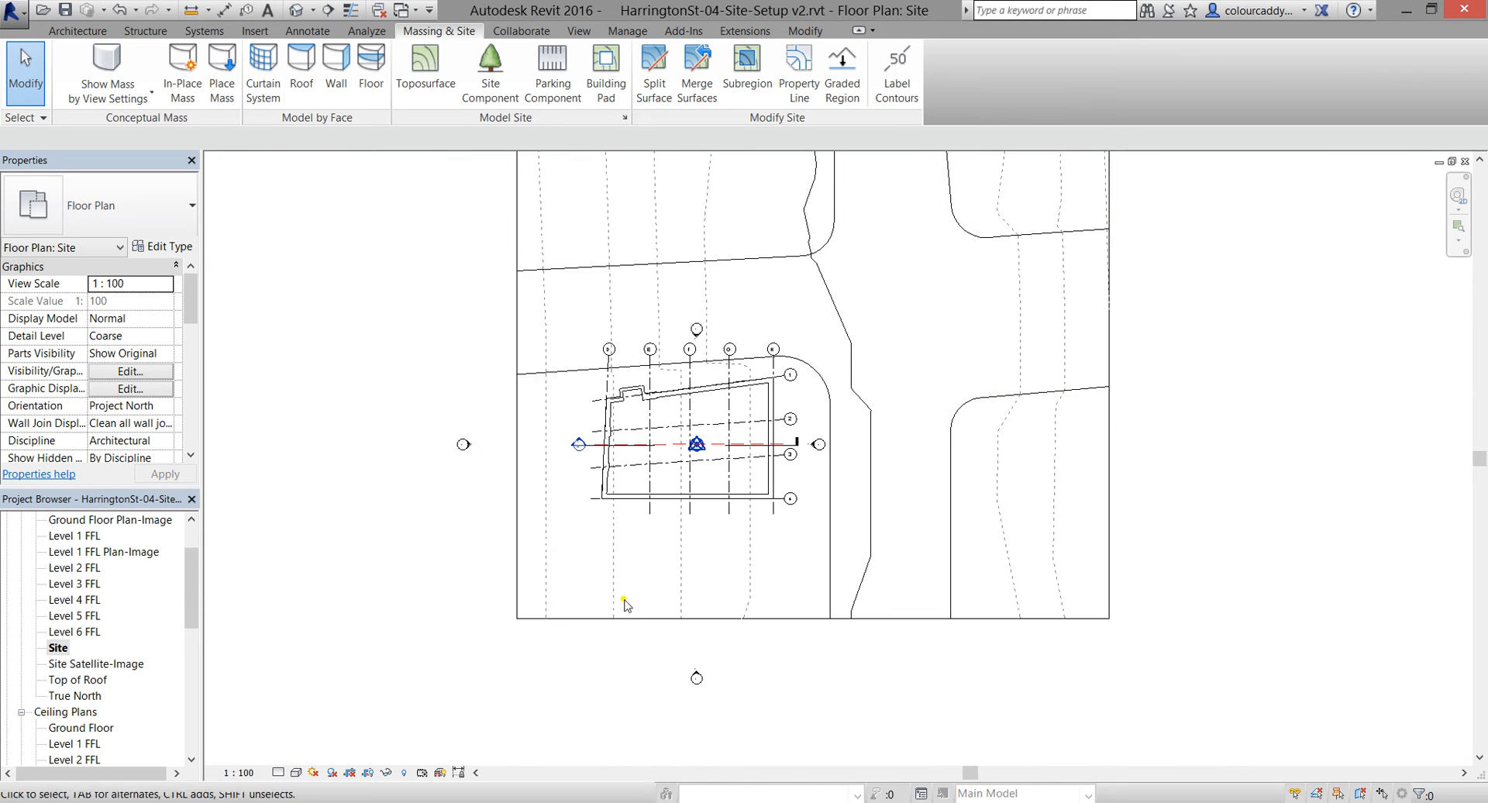
pyautogui.click(570, 535)
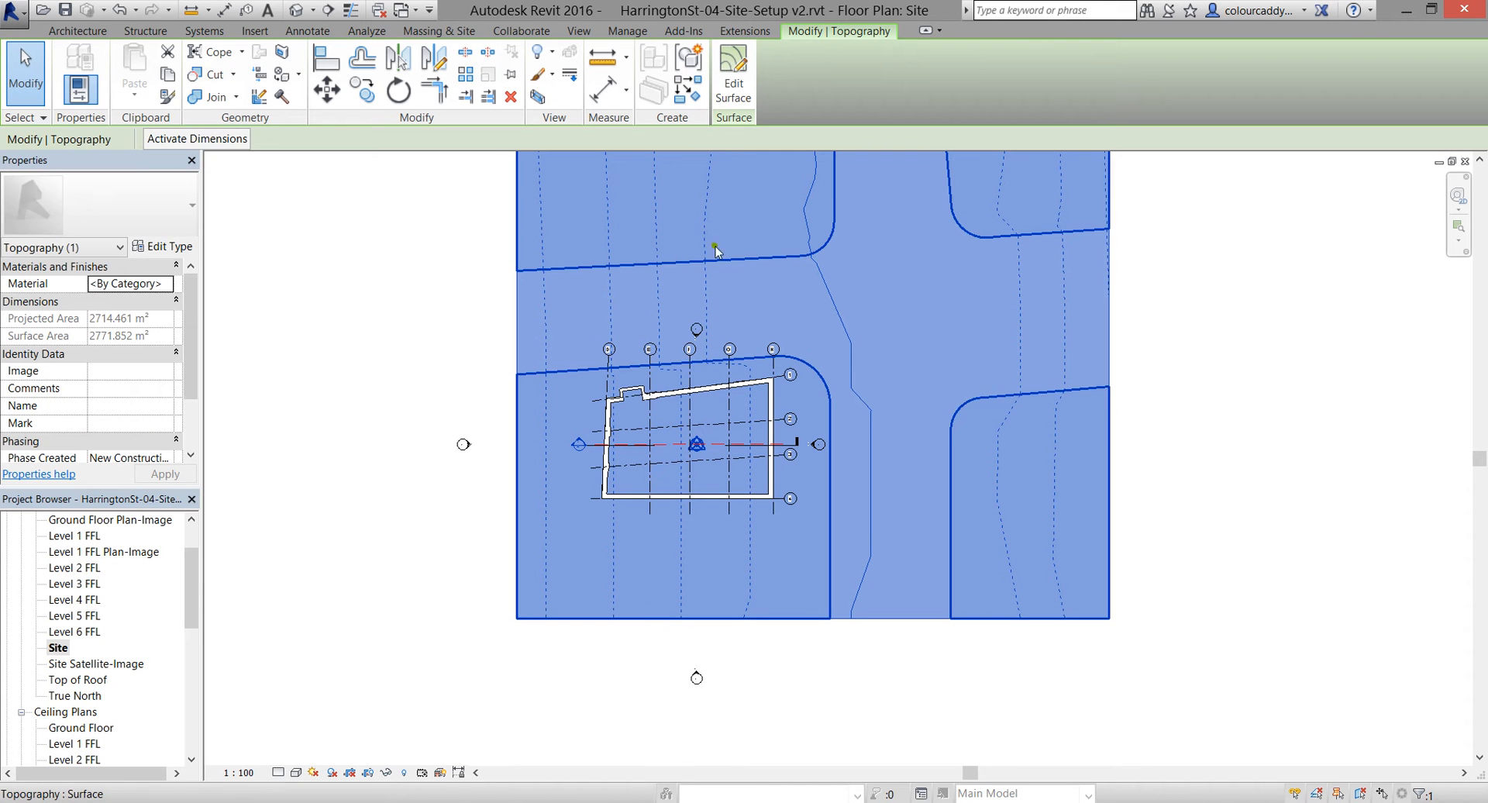
pyautogui.click(735, 89)
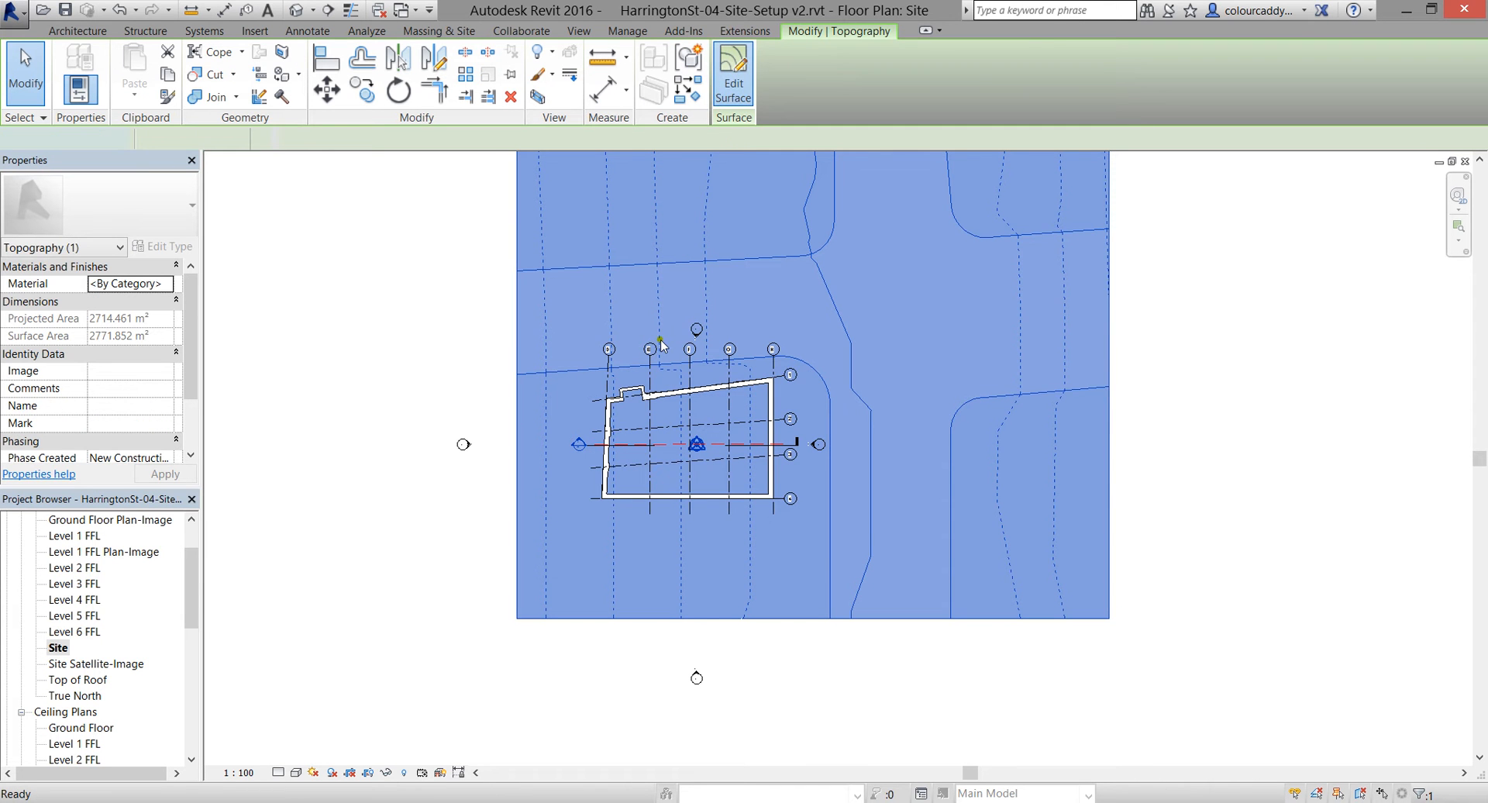
# Copy the two interior surface points between grids G and H about 1718 mm south onto grid line 1
pyautogui.scroll(5, 775, 322)
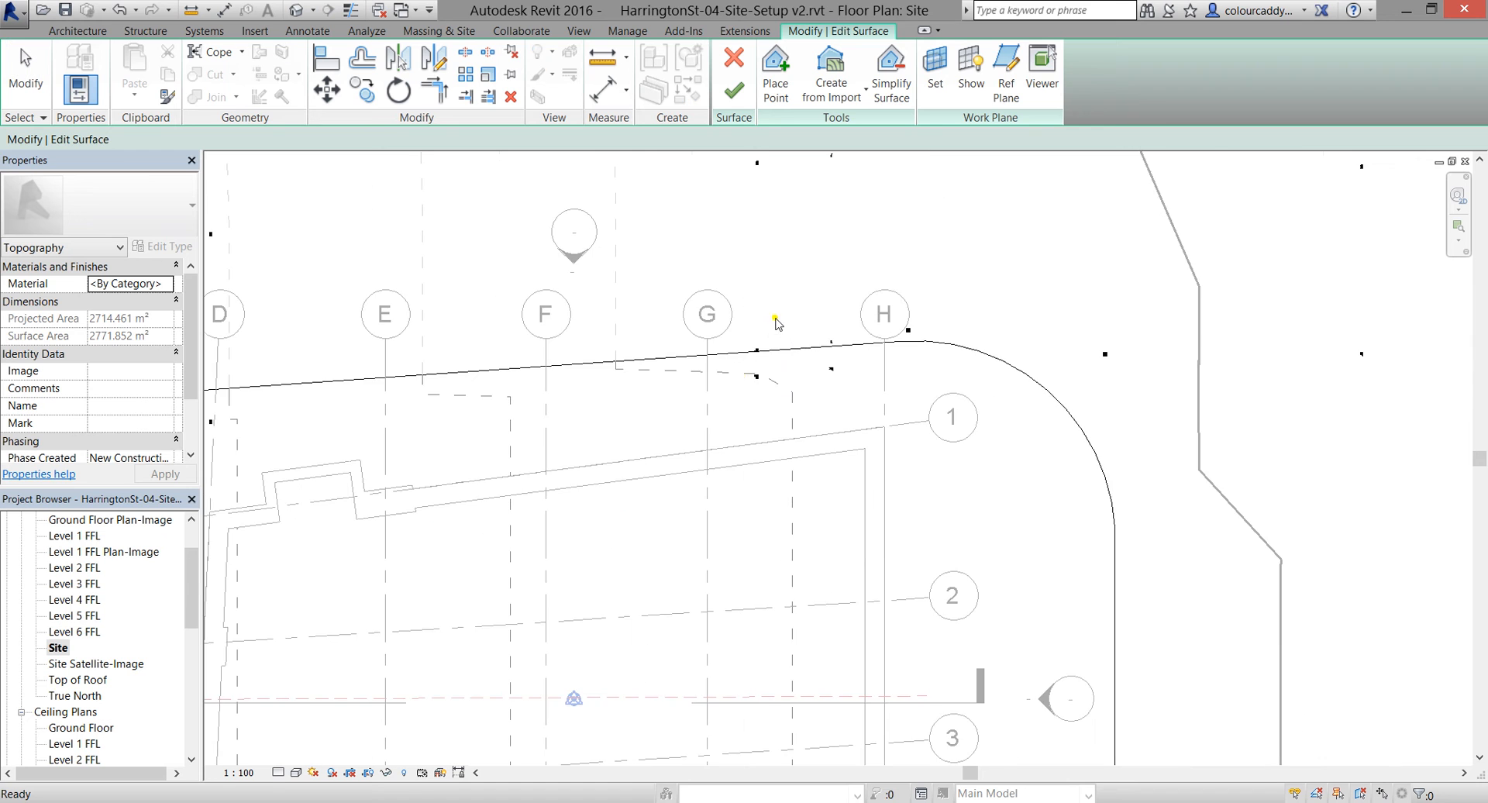
pyautogui.moveTo(695, 393); pyautogui.dragTo(535, 396, button='middle')
pyautogui.scroll(1, 620, 406)
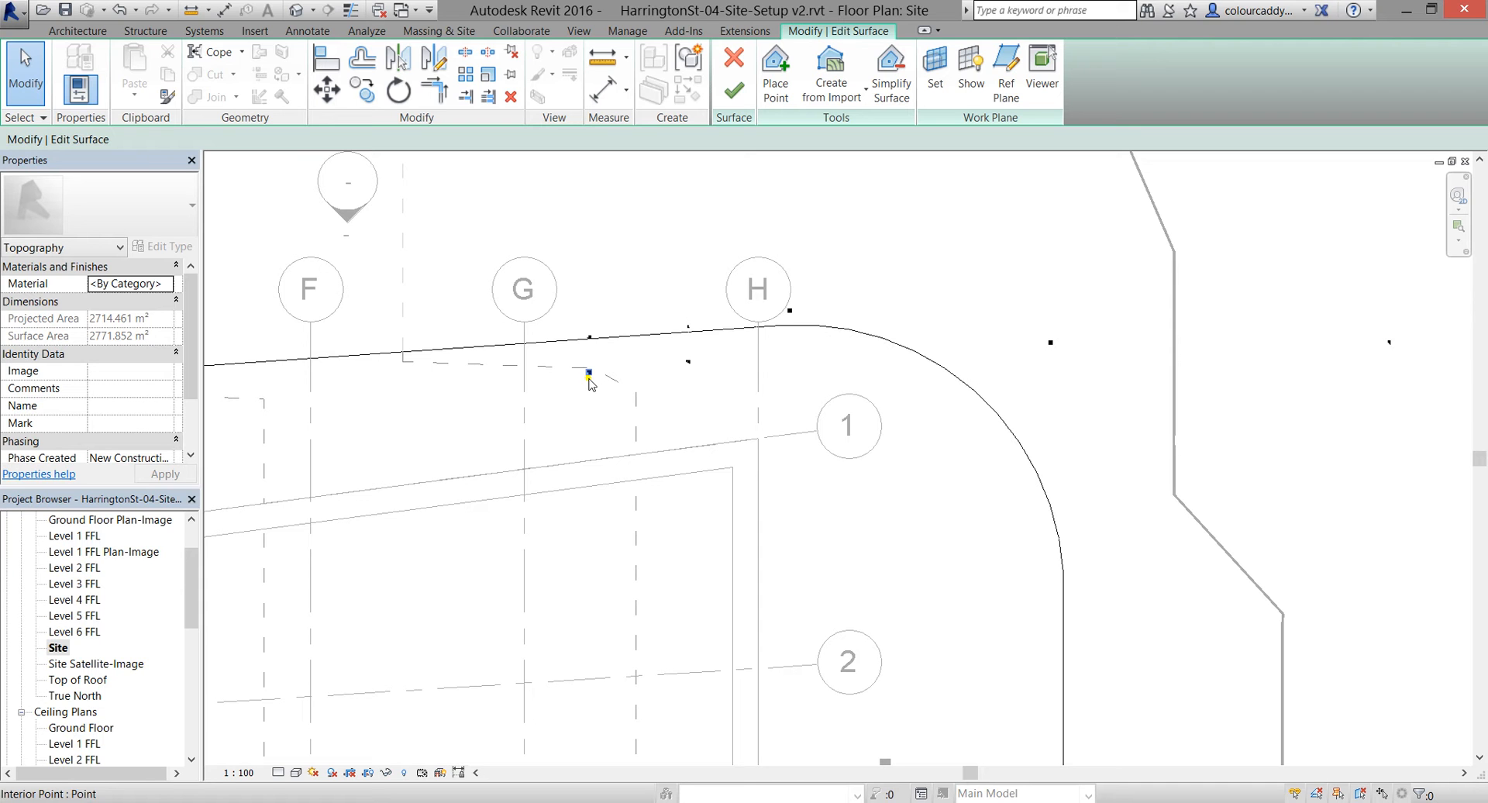
pyautogui.moveTo(564, 412)
pyautogui.mouseDown()
pyautogui.moveTo(618, 359)
pyautogui.moveTo(709, 346)
pyautogui.mouseUp()
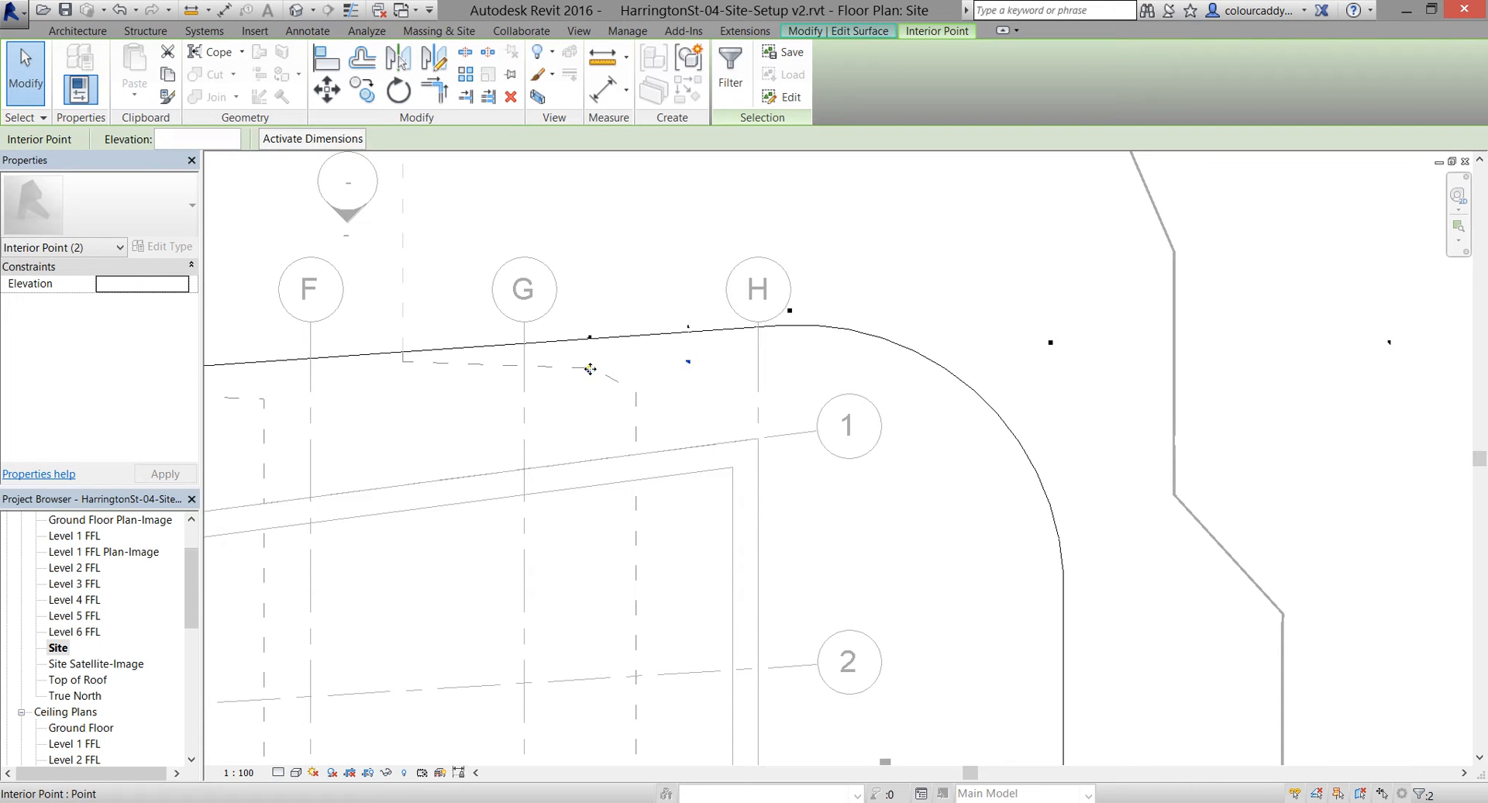
pyautogui.click(364, 81)
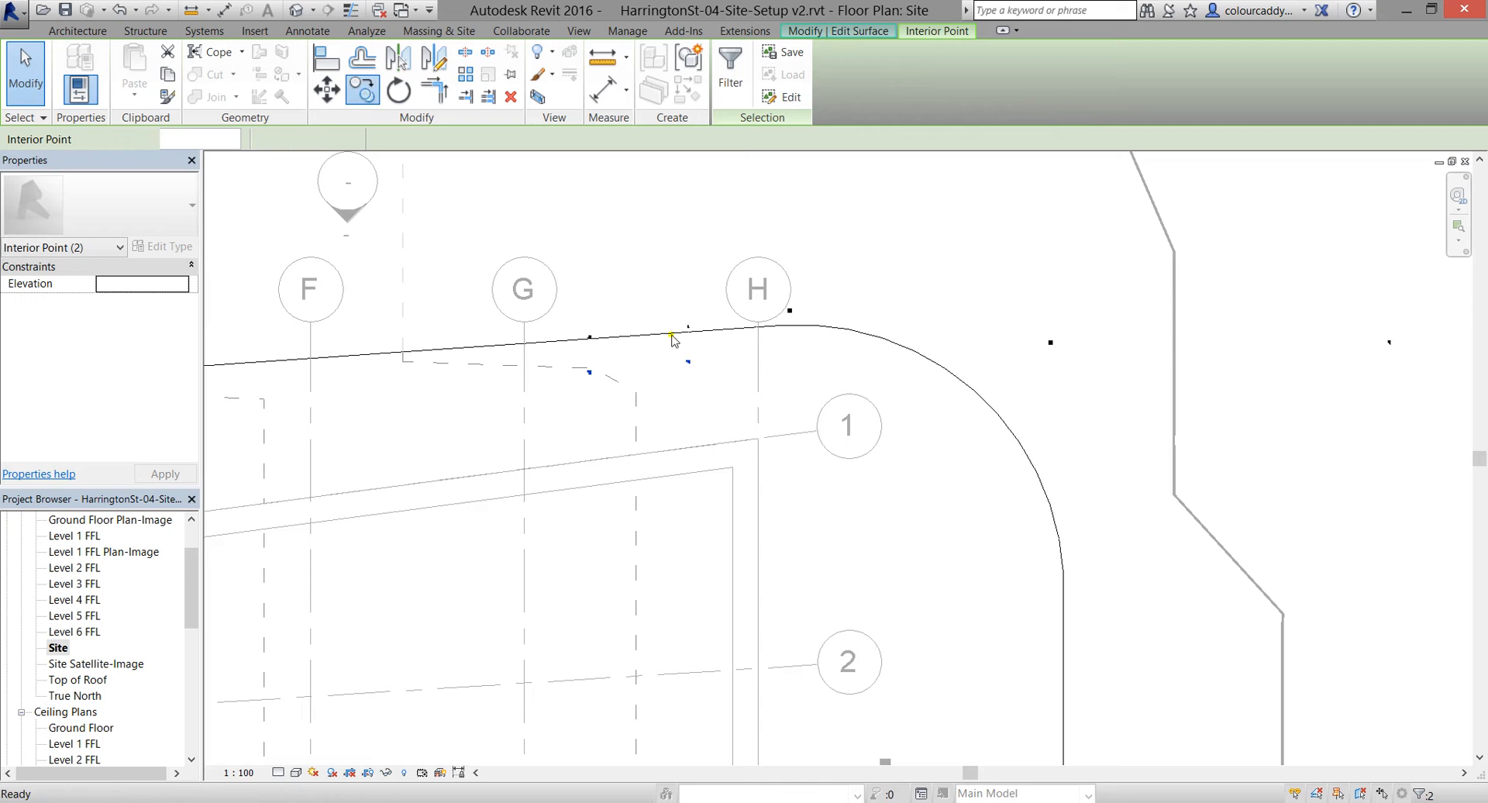
pyautogui.click(688, 362)
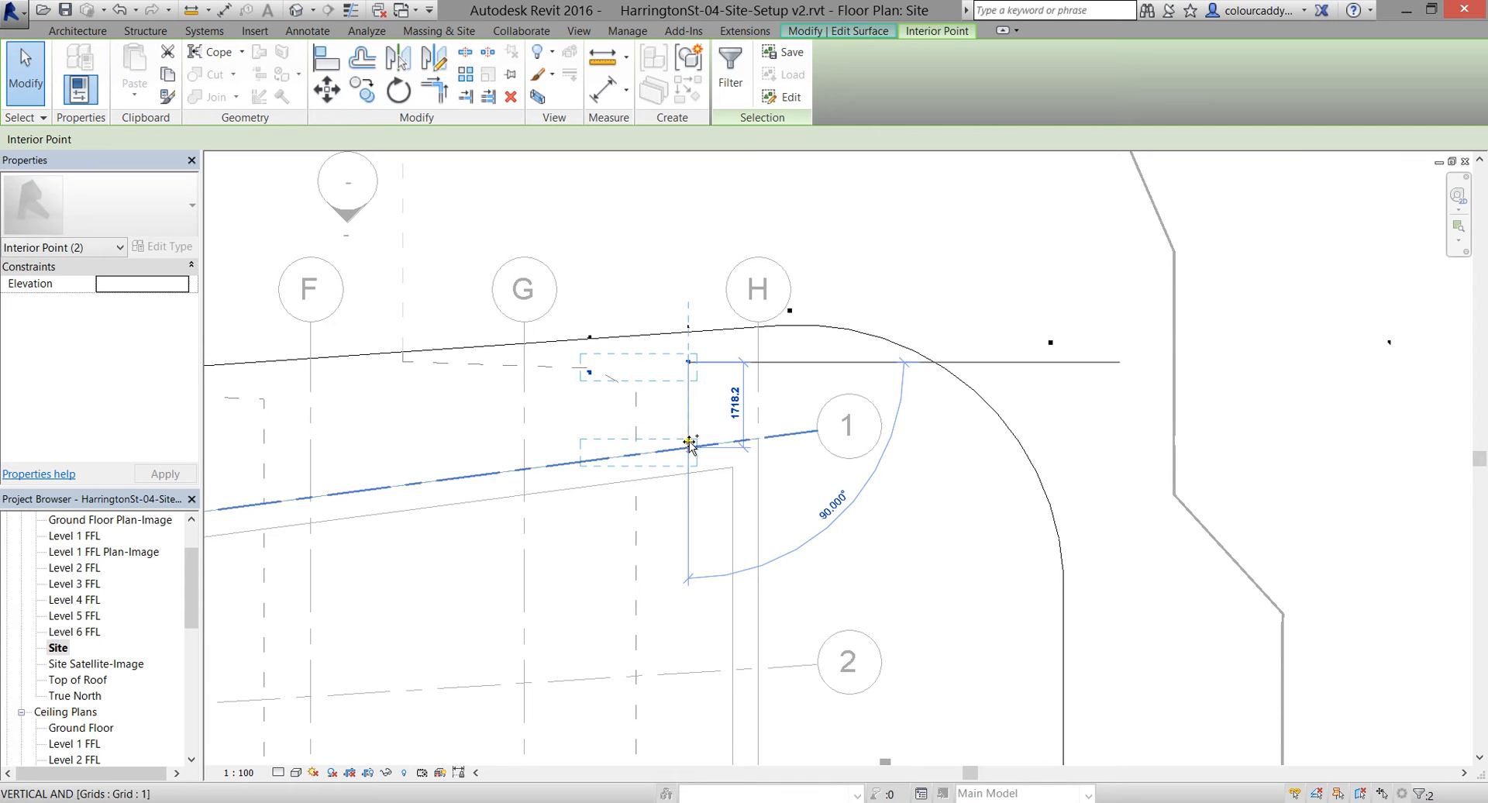
pyautogui.click(688, 445)
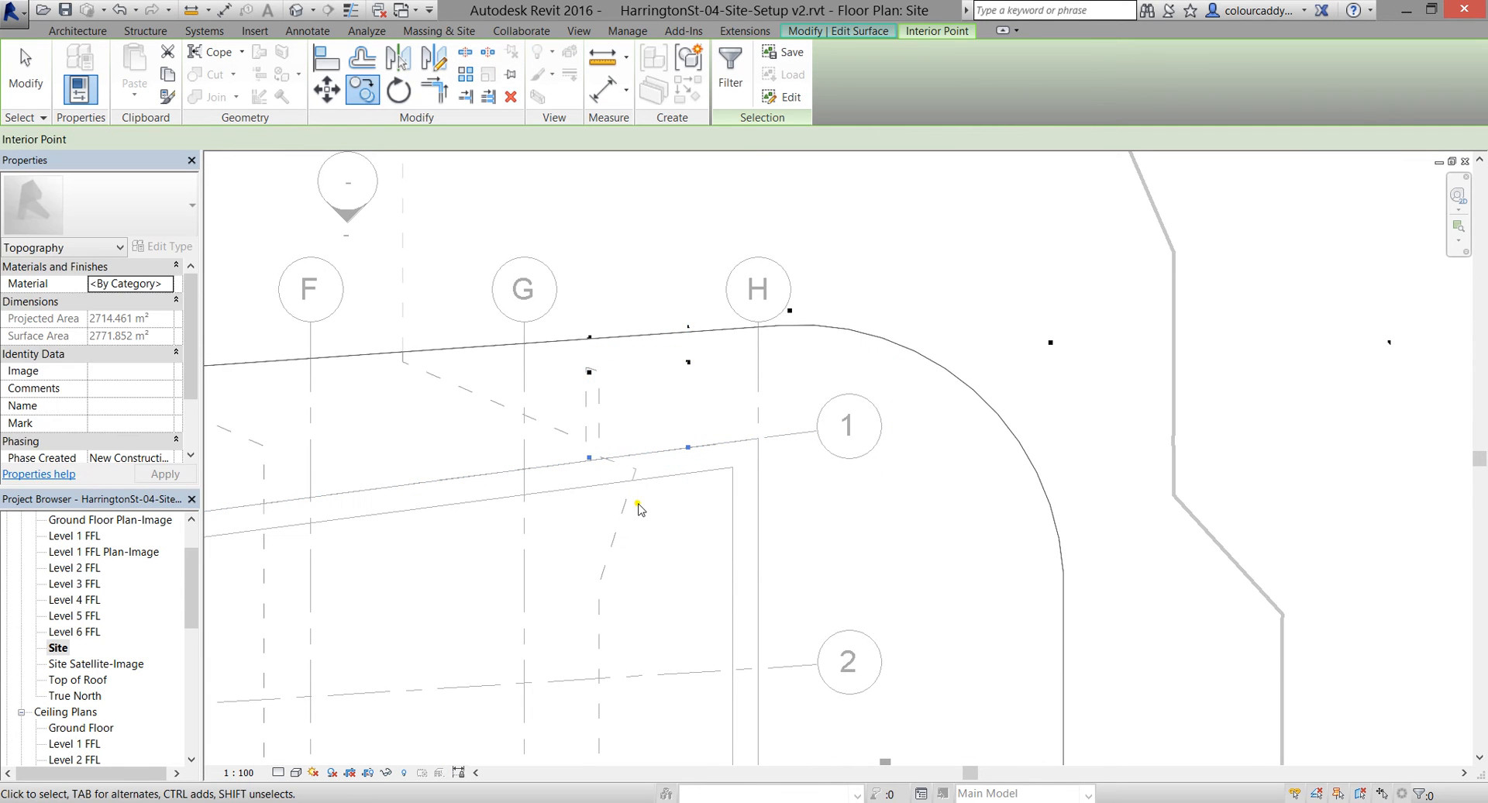
# Copy the two surface points on grid line 1 another 1700 mm south, inside the building
pyautogui.click(363, 85)
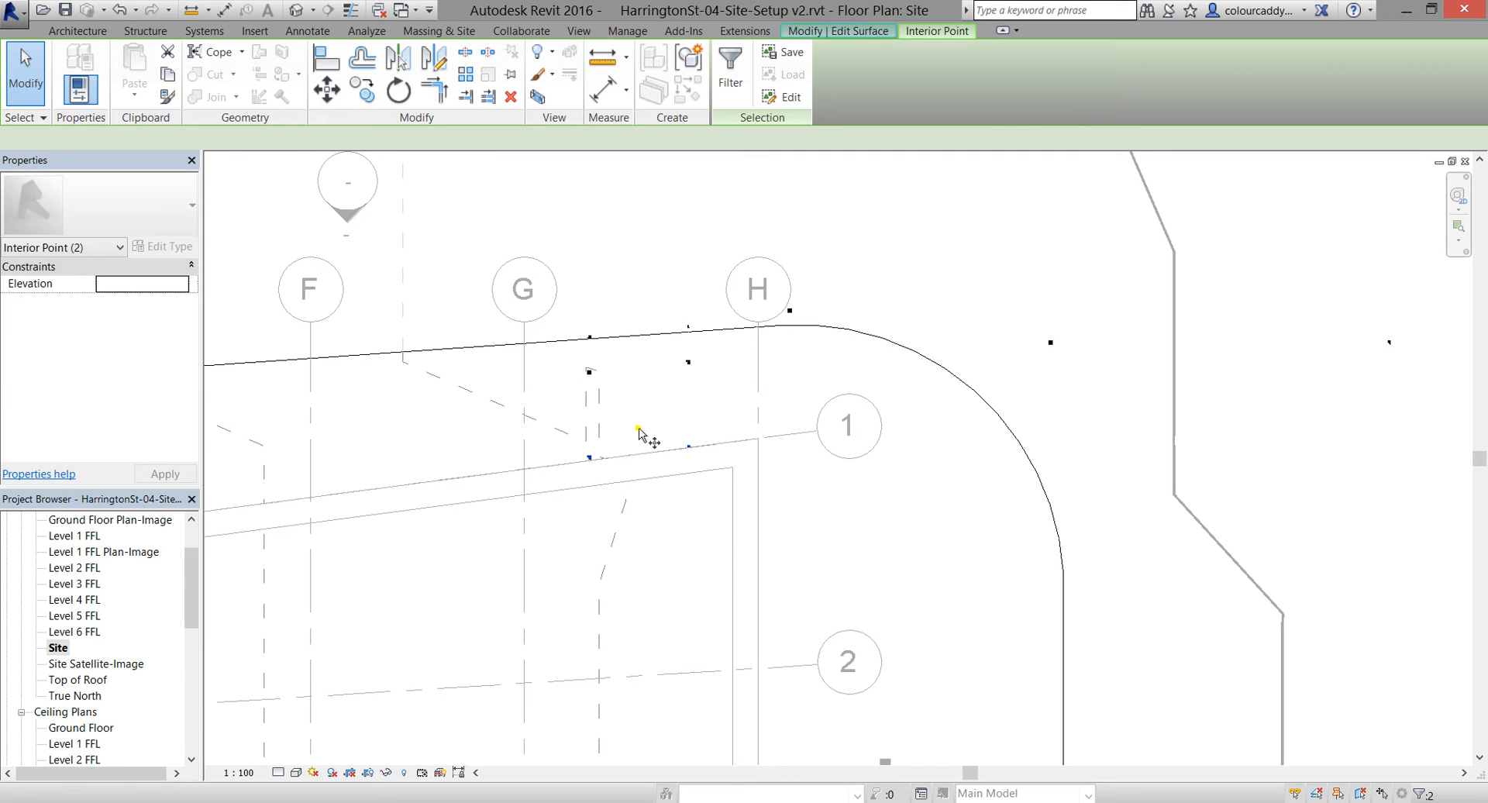
pyautogui.click(686, 463)
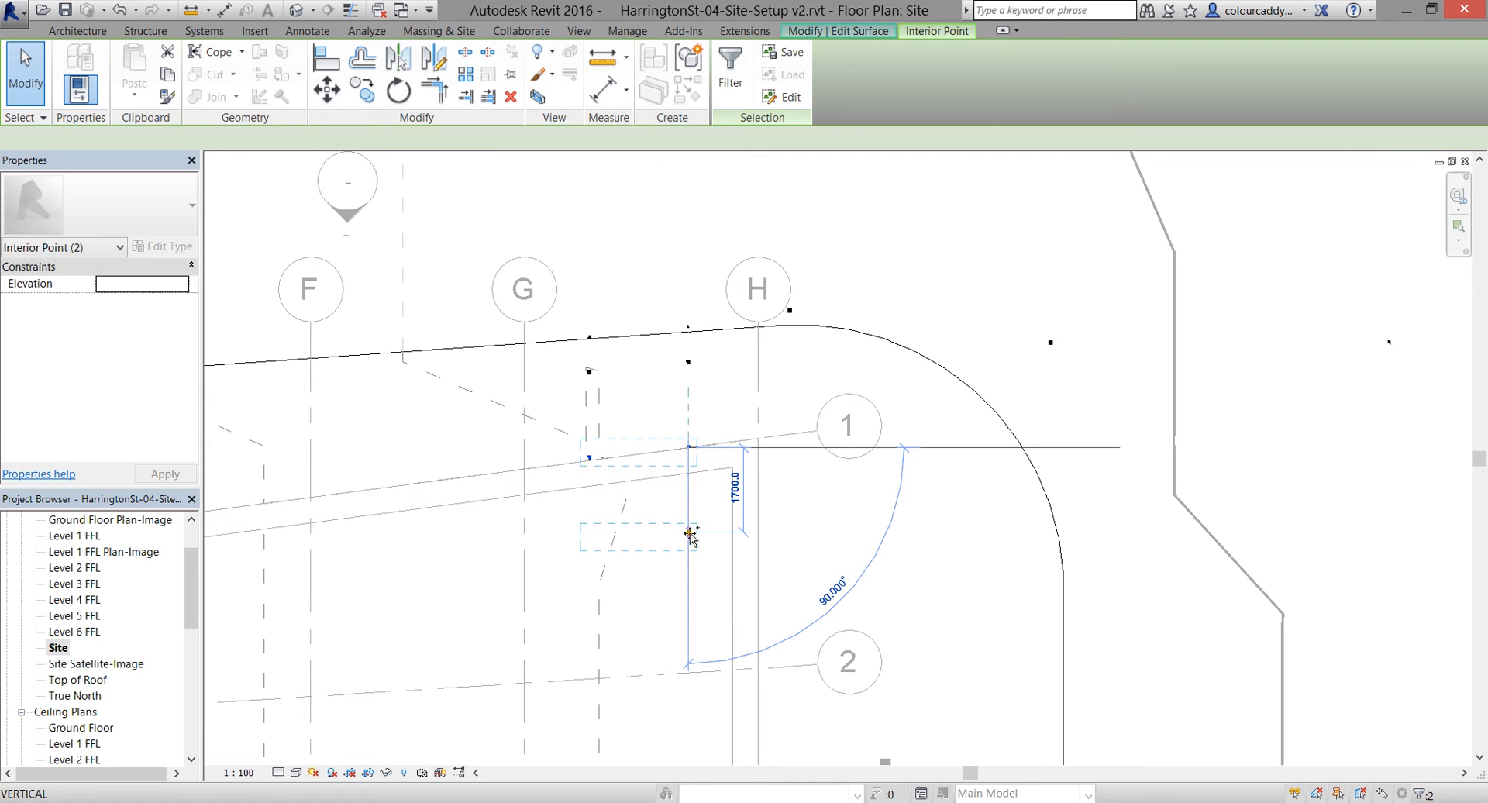
pyautogui.click(649, 647)
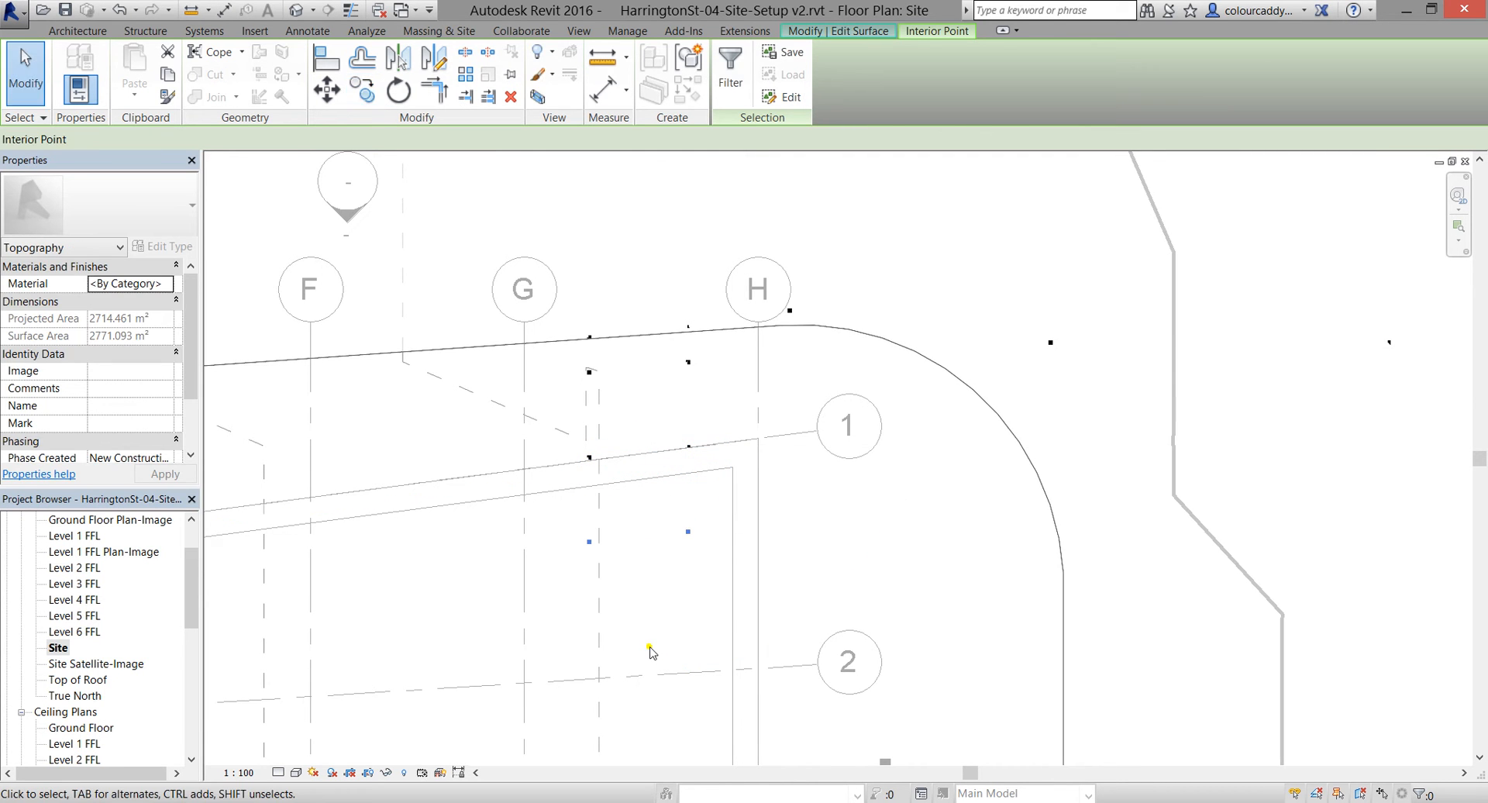
pyautogui.press('Escape')
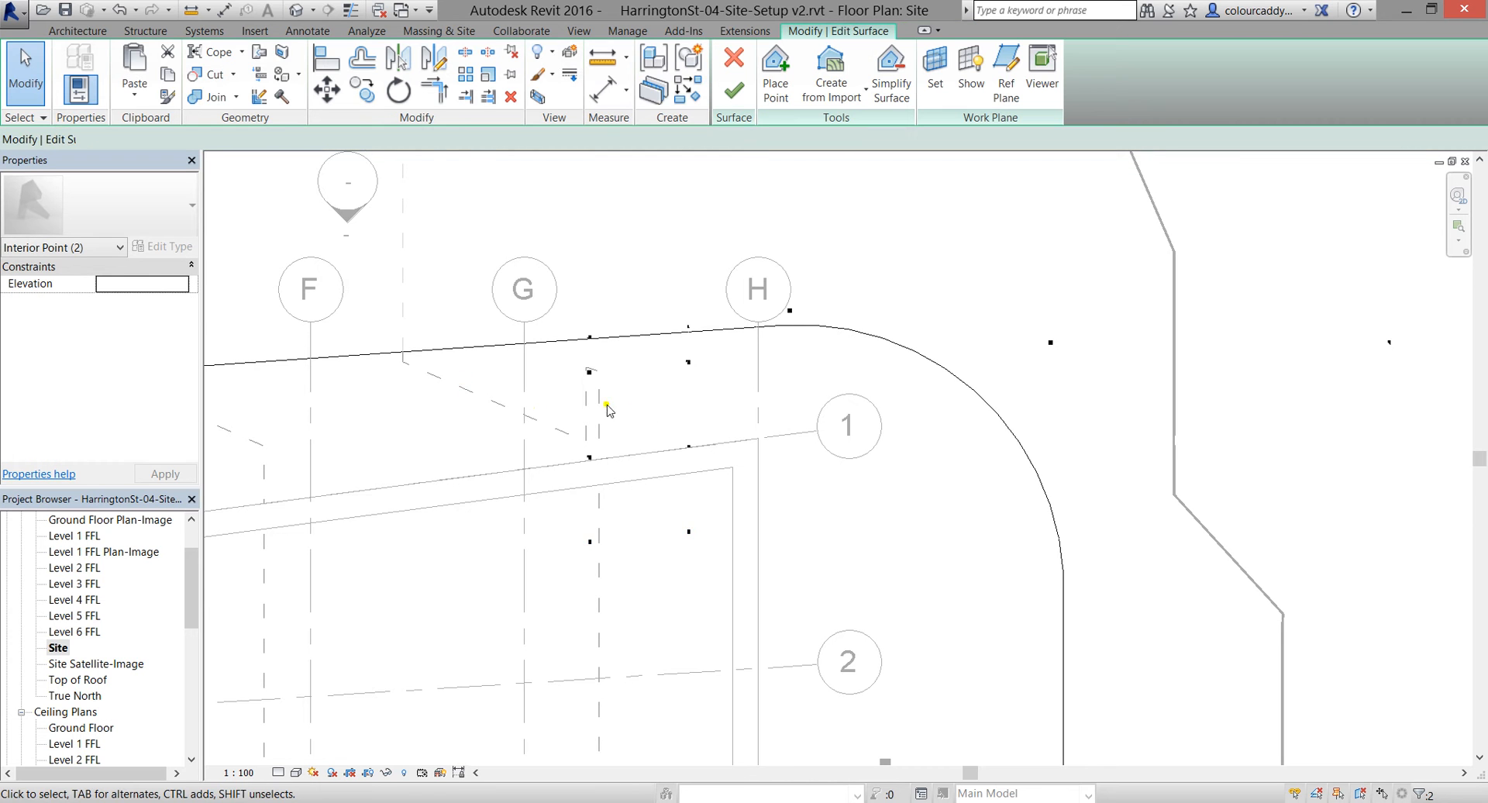
# Copy the column of four surface points just east of grid G a short distance west, close to the grid line
pyautogui.moveTo(538, 411); pyautogui.dragTo(651, 421, button='middle')
pyautogui.moveTo(684, 296); pyautogui.dragTo(714, 514)
pyautogui.moveTo(723, 573); pyautogui.dragTo(727, 599)
pyautogui.moveTo(727, 598); pyautogui.dragTo(727, 598)
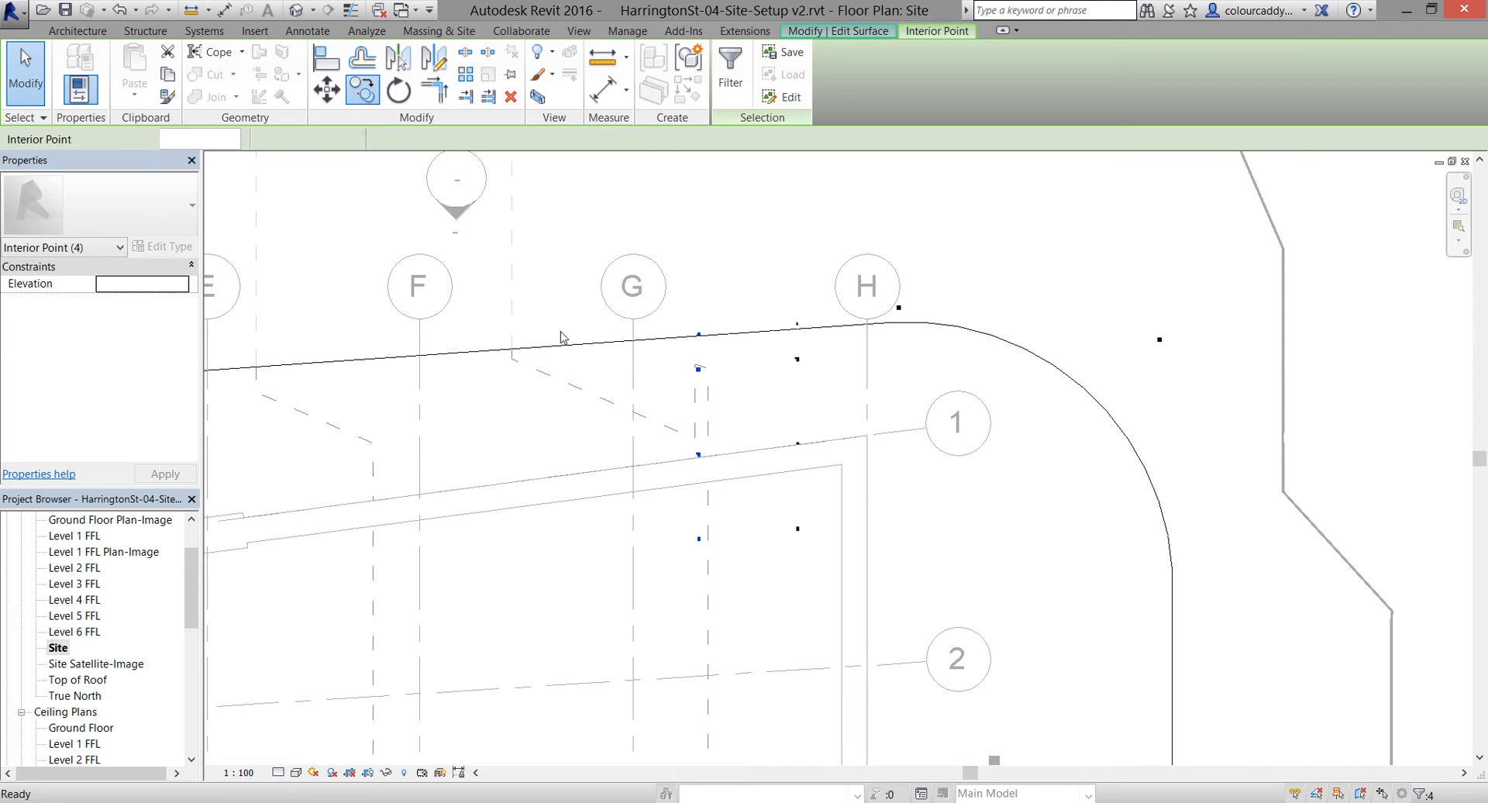
pyautogui.moveTo(698, 455); pyautogui.dragTo(654, 465)
pyautogui.press('Escape')
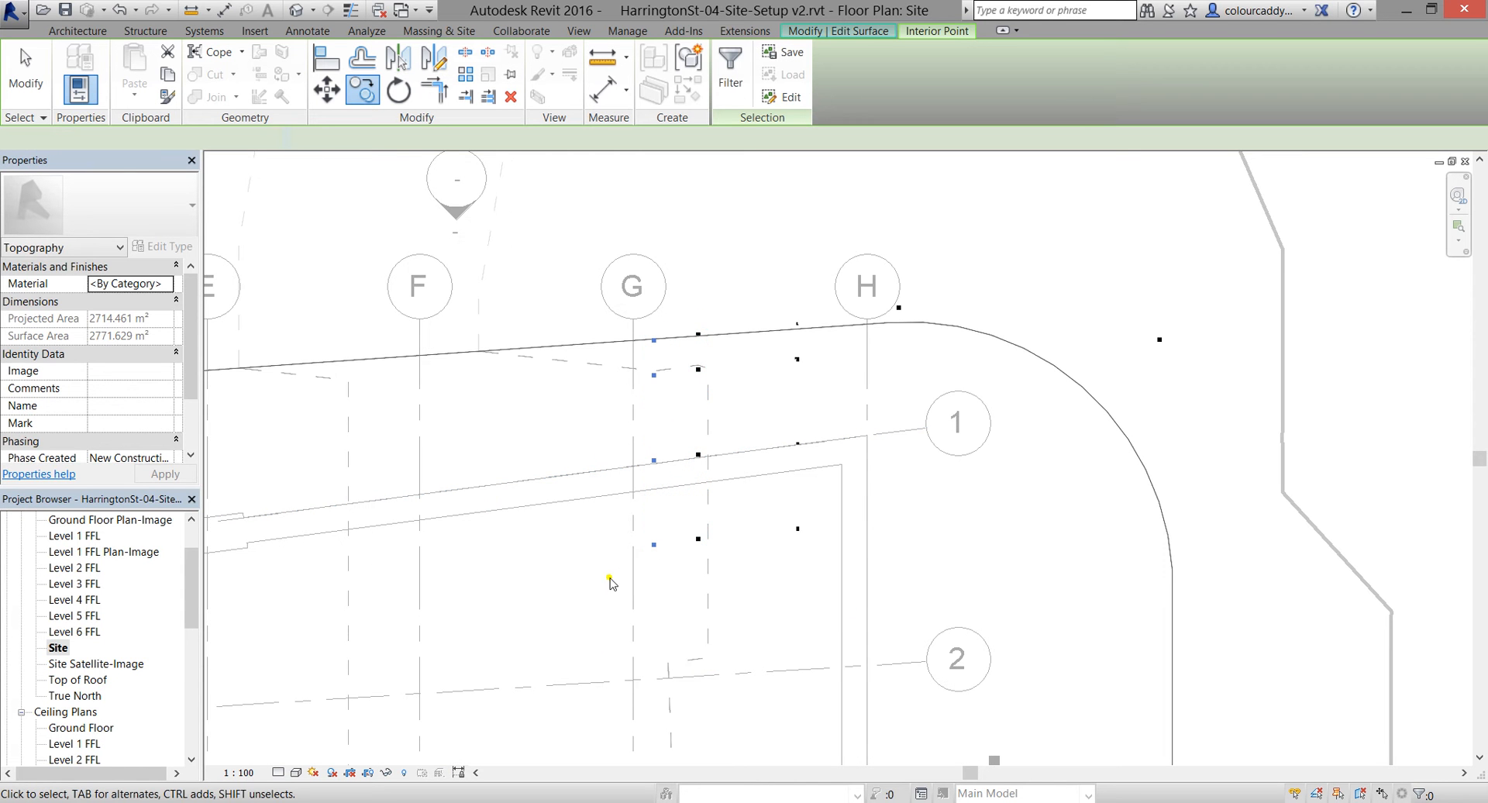
# Delete the copied surface point just south of the street edge in the new column beside grid G
pyautogui.scroll(-1, 497, 470)
pyautogui.moveTo(498, 471); pyautogui.dragTo(621, 462, button='middle')
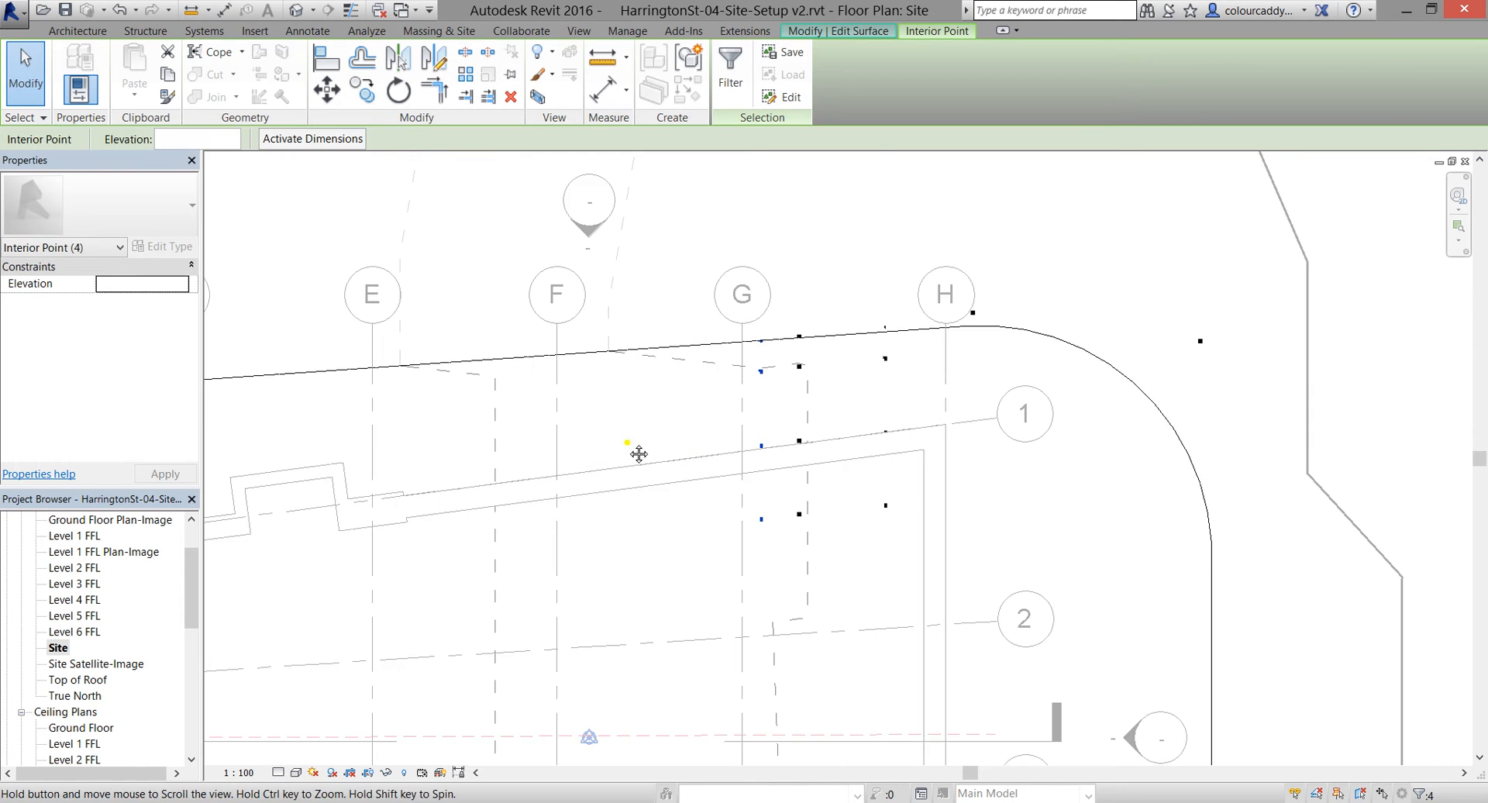
pyautogui.scroll(2, 755, 383)
pyautogui.press('Escape')
pyautogui.moveTo(763, 346); pyautogui.dragTo(796, 384)
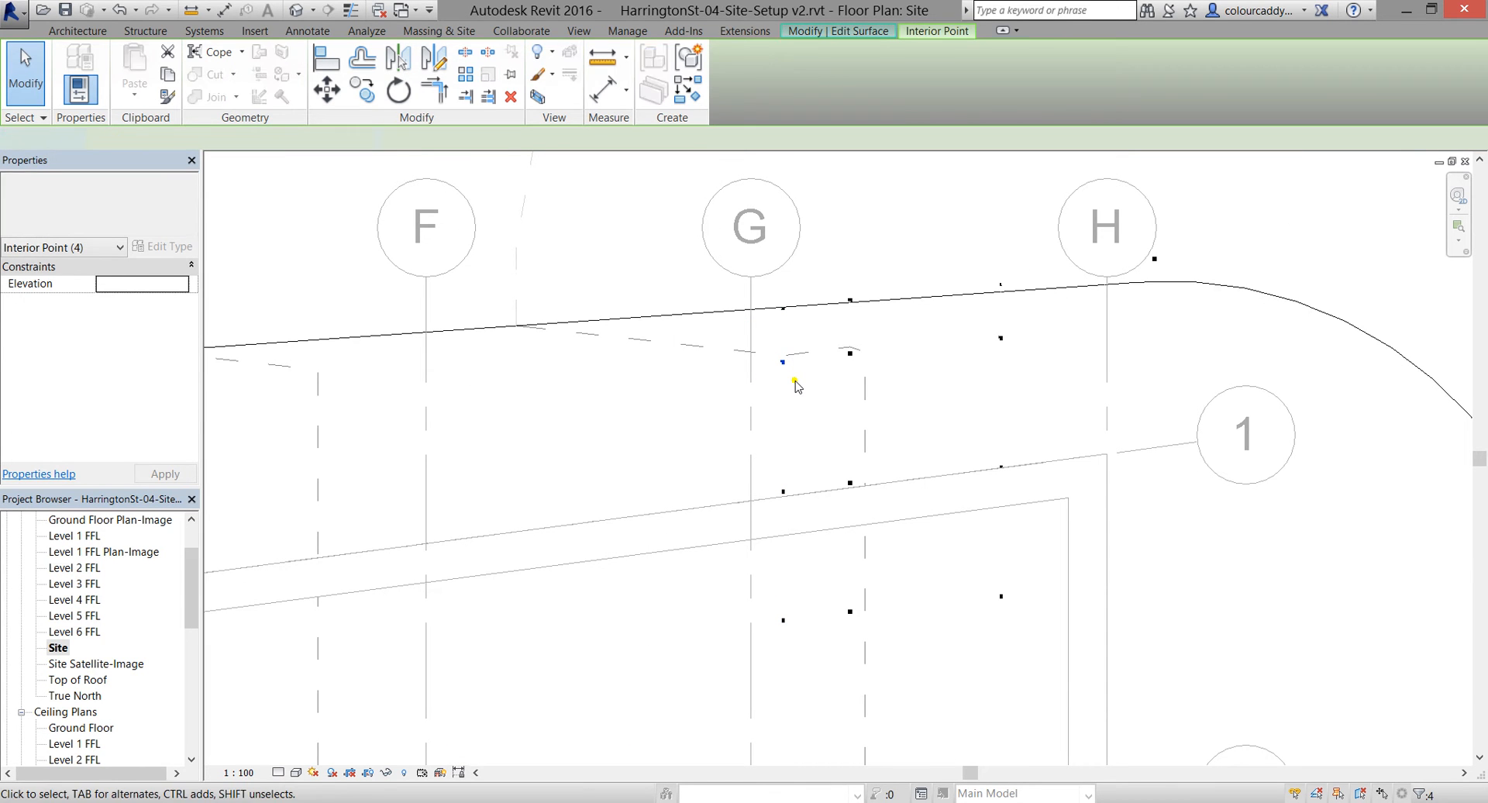
pyautogui.press('Delete')
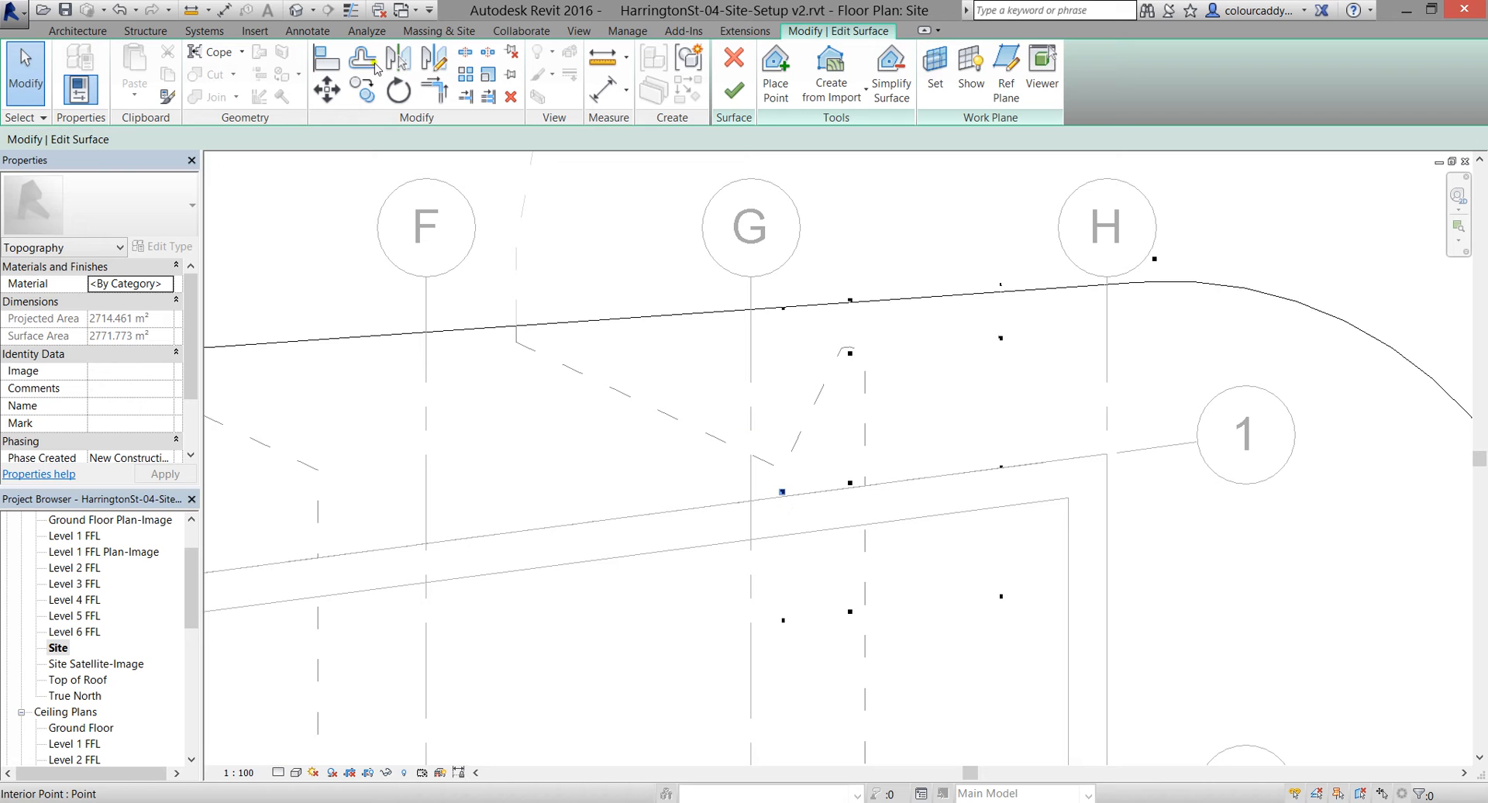
# Restore the deleted surface point beside grid G and move it north to just inside the street edge
pyautogui.click(121, 10)
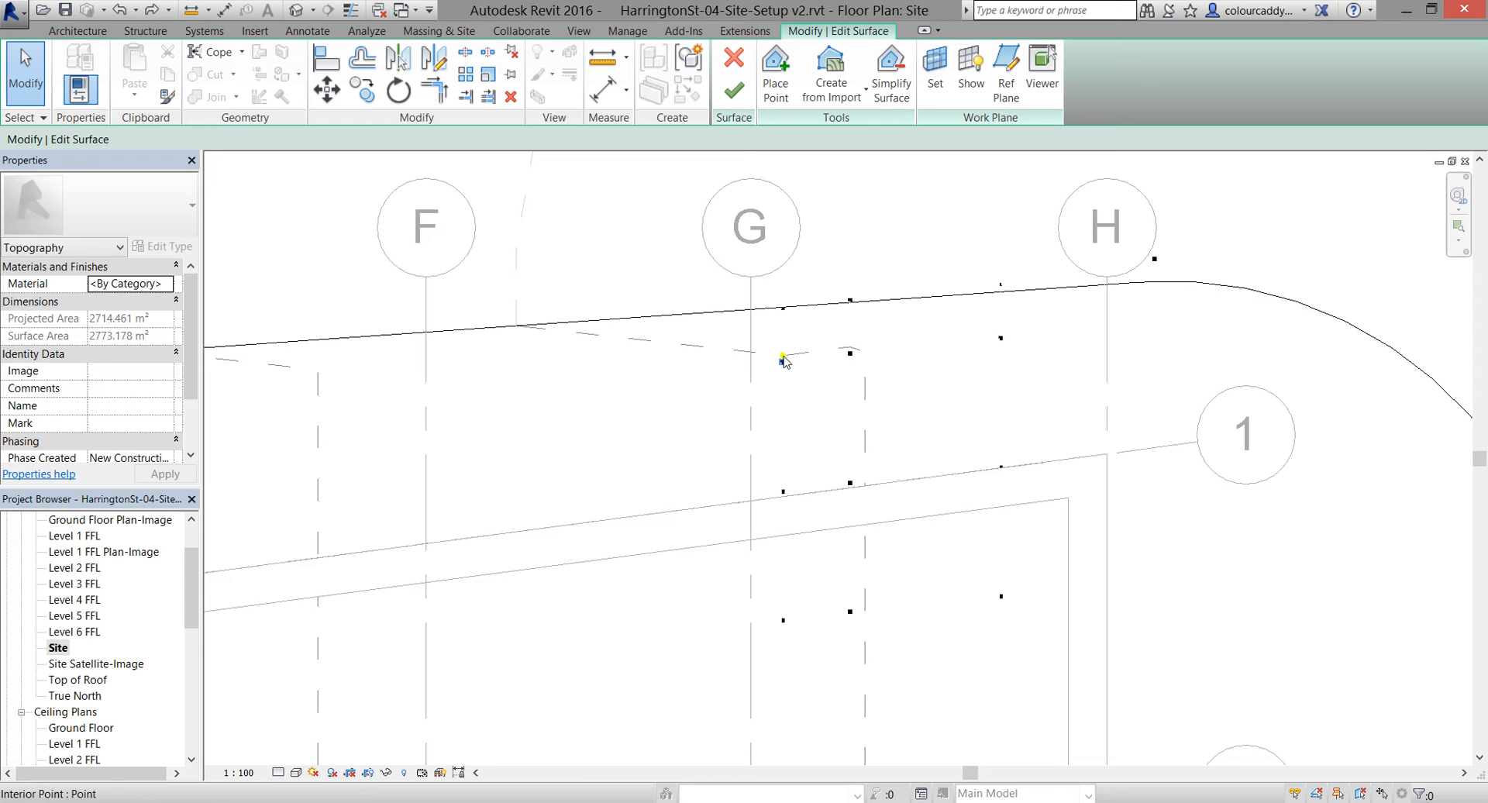
pyautogui.moveTo(751, 329); pyautogui.dragTo(799, 386)
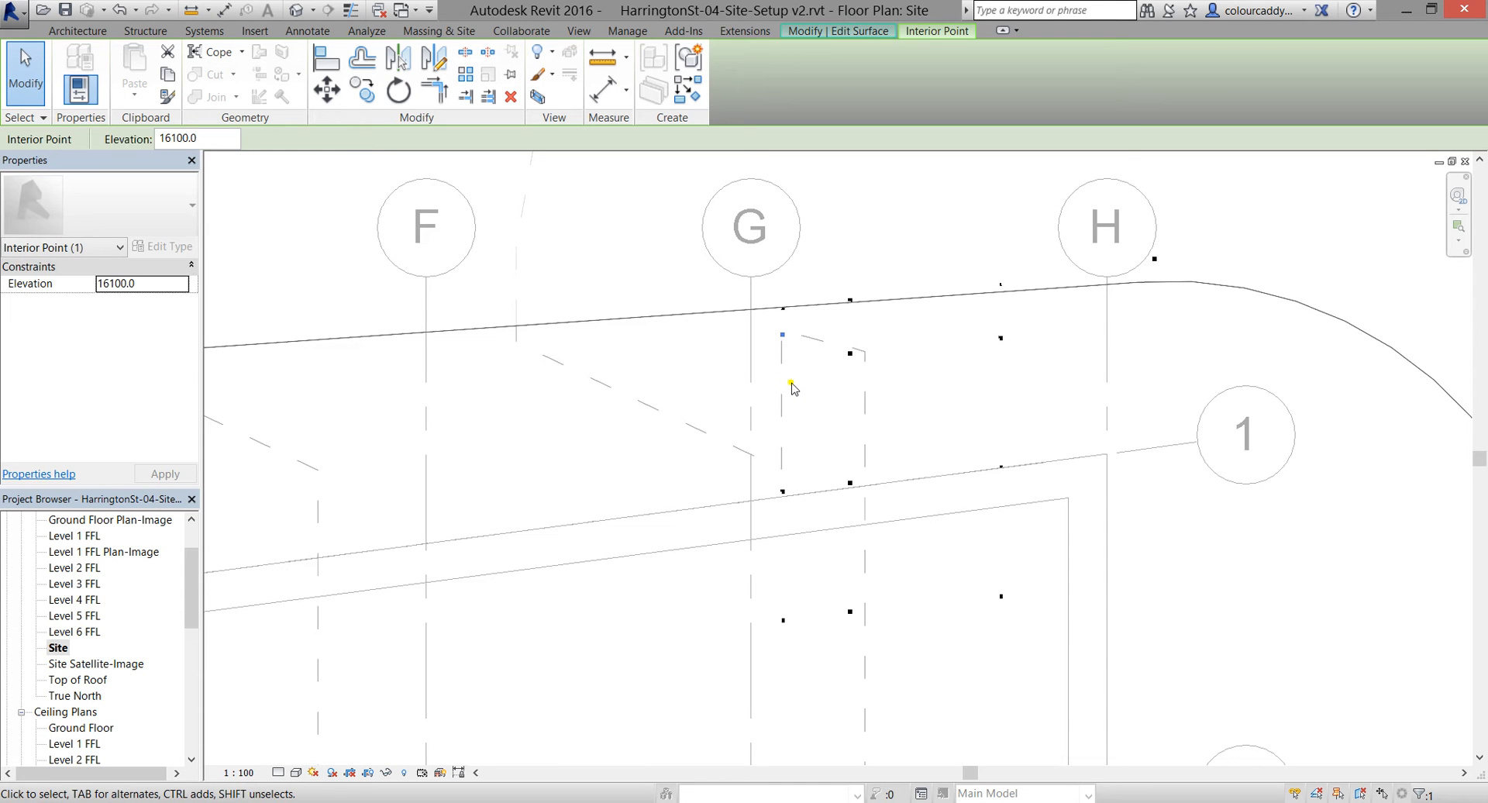
pyautogui.click(750, 279)
pyautogui.moveTo(789, 596); pyautogui.dragTo(798, 632)
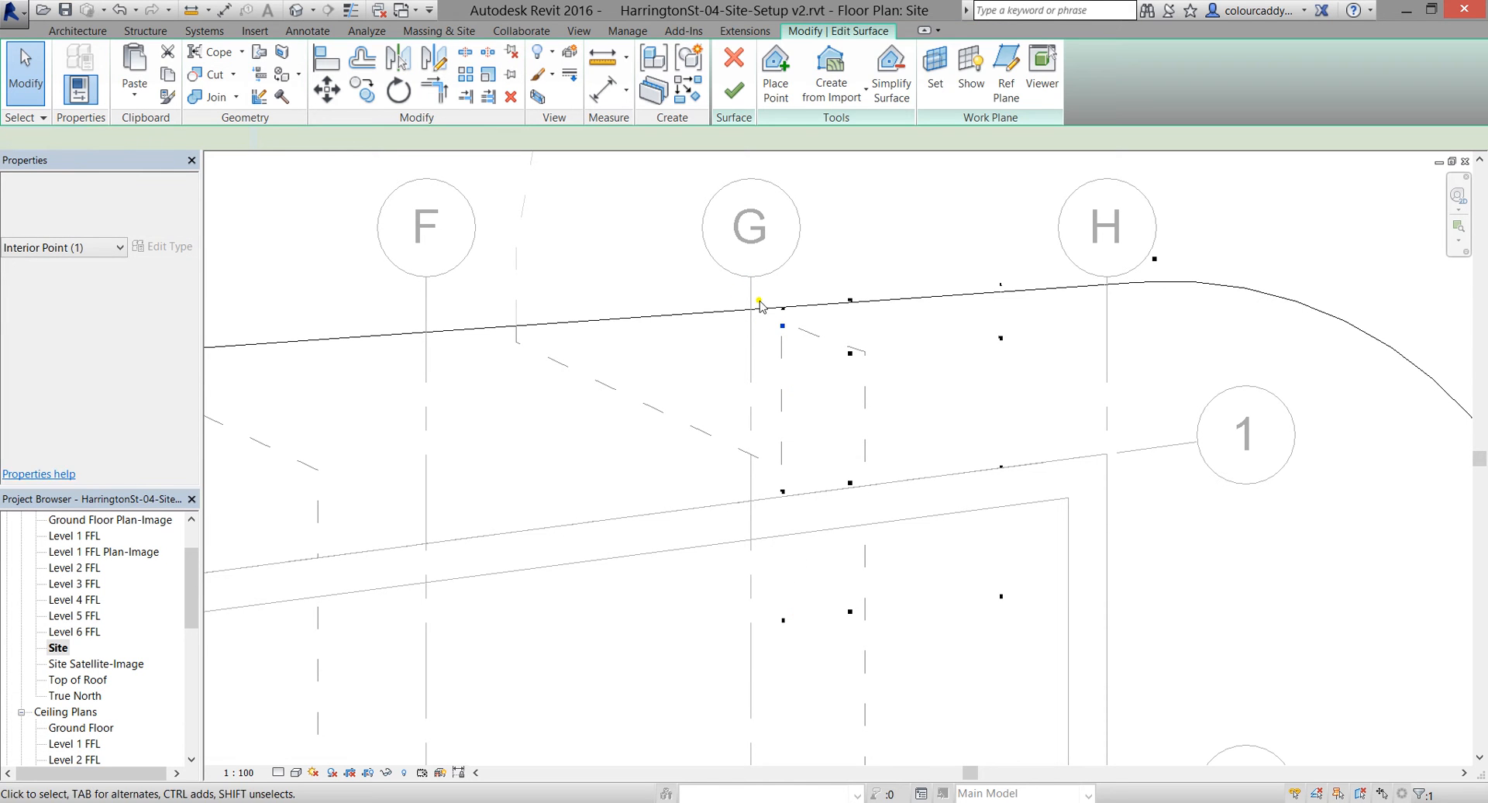
# Raise the column of four surface points beside grid G in the North elevation, extending the long slope line down to the bank
pyautogui.moveTo(766, 276); pyautogui.dragTo(800, 668)
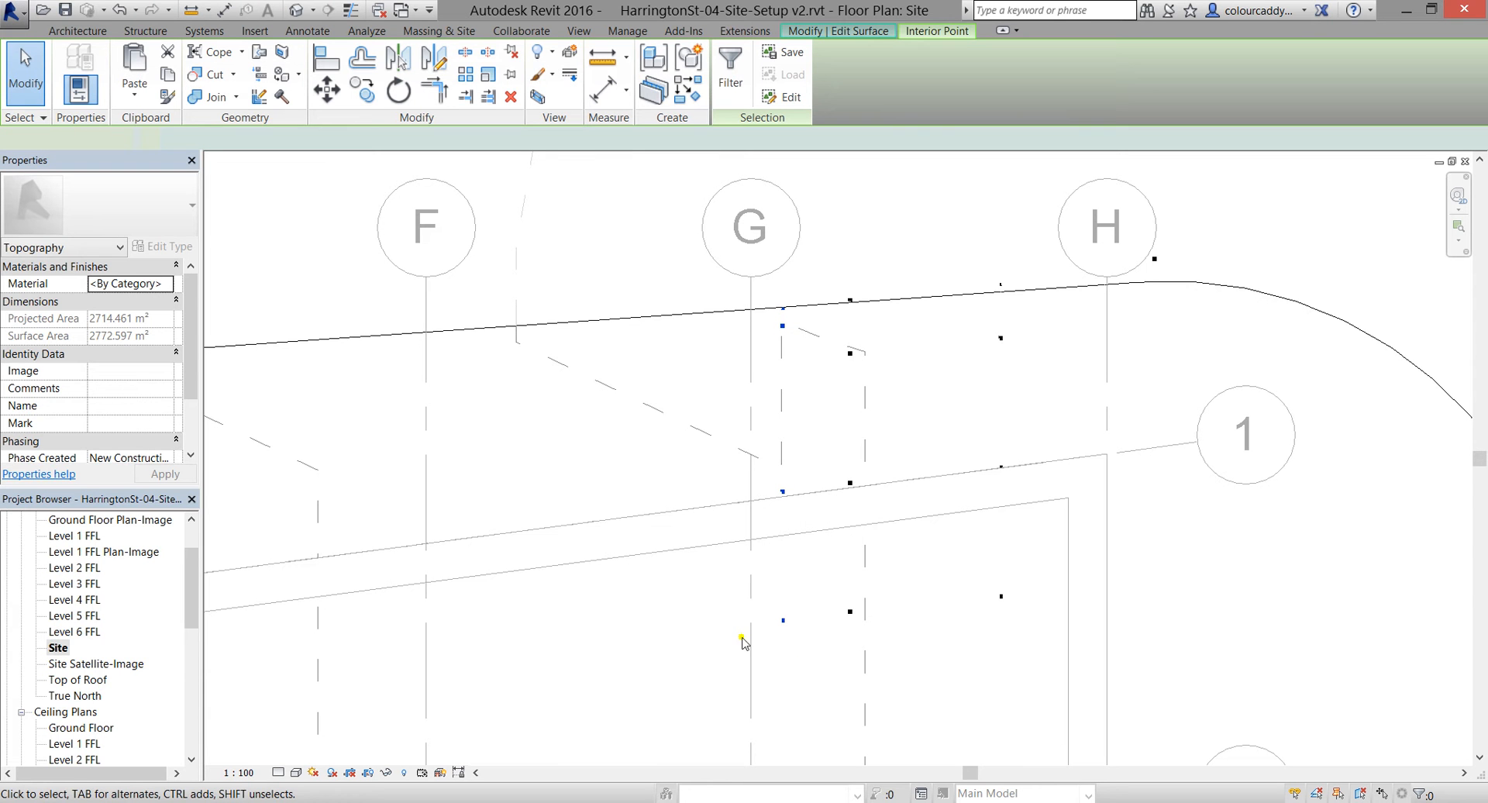
pyautogui.moveTo(191, 571); pyautogui.dragTo(176, 668)
pyautogui.doubleClick(62, 632)
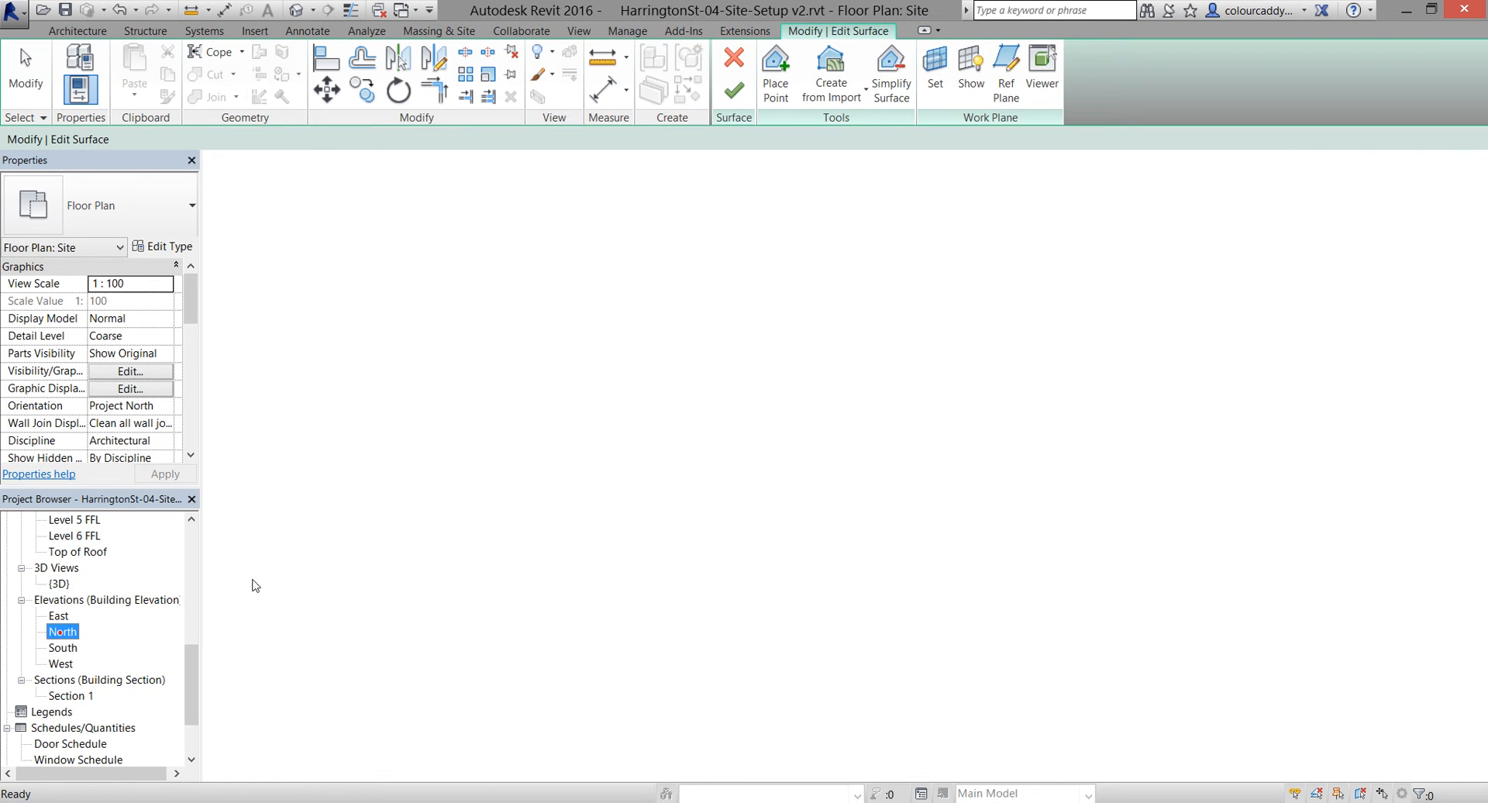
pyautogui.scroll(4, 625, 657)
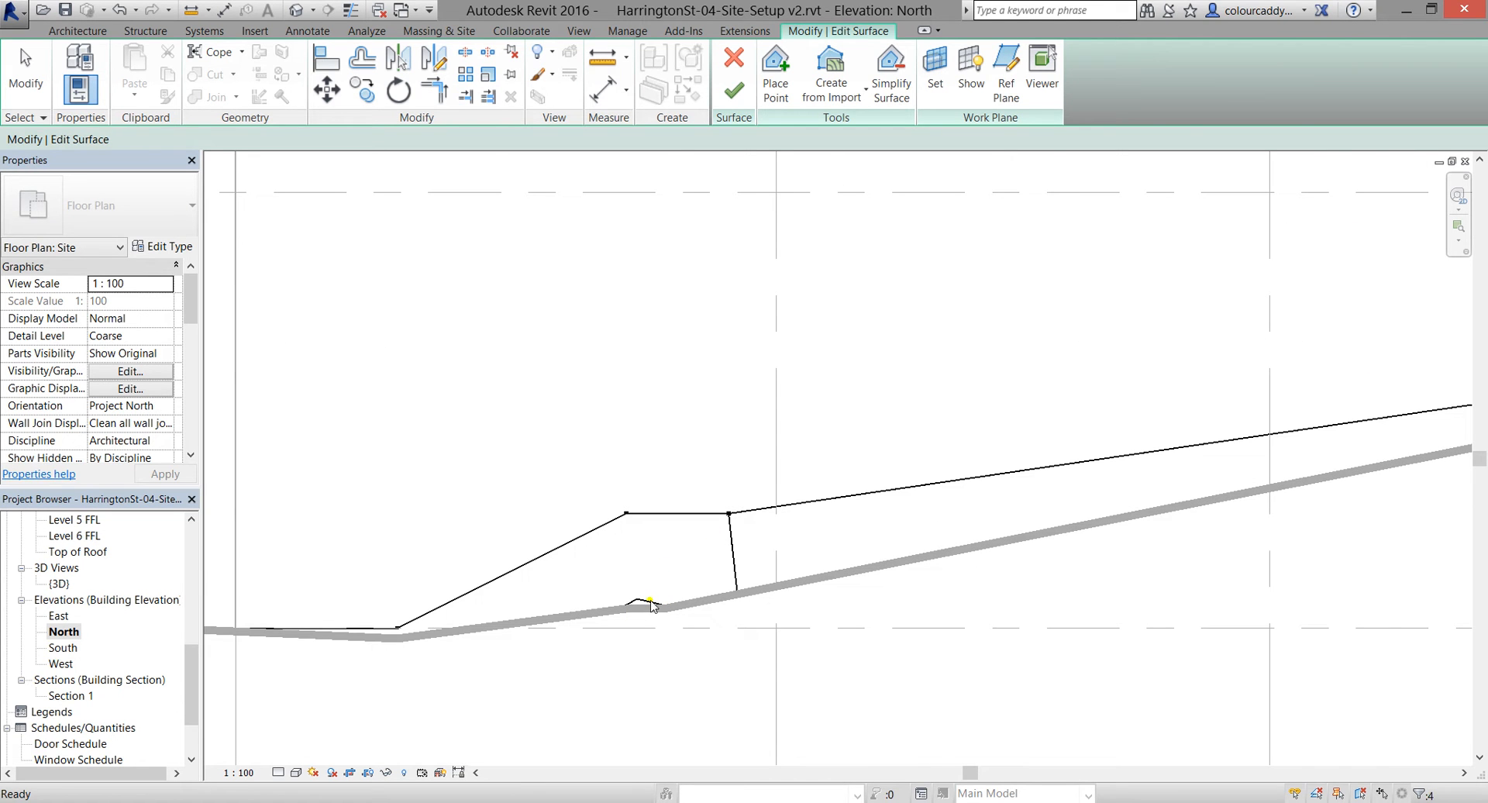
pyautogui.click(728, 512)
pyautogui.press('Up')
pyautogui.press('Up')
pyautogui.press('Up')
pyautogui.press('Up')
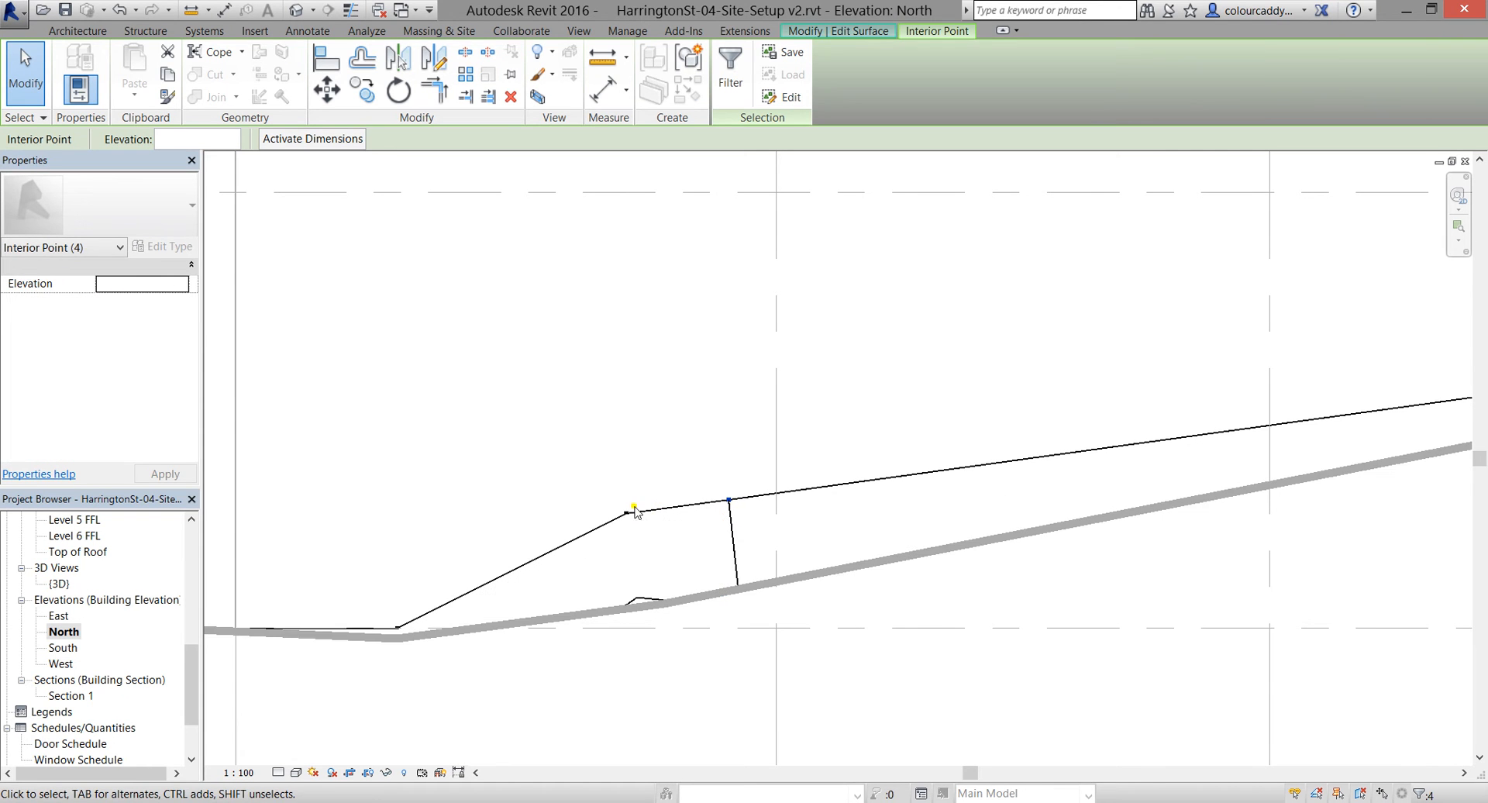
# Deselect the raised points and finish the toposurface edit
pyautogui.click(475, 411)
pyautogui.scroll(-2, 477, 413)
pyautogui.moveTo(477, 412); pyautogui.dragTo(648, 477, button='middle')
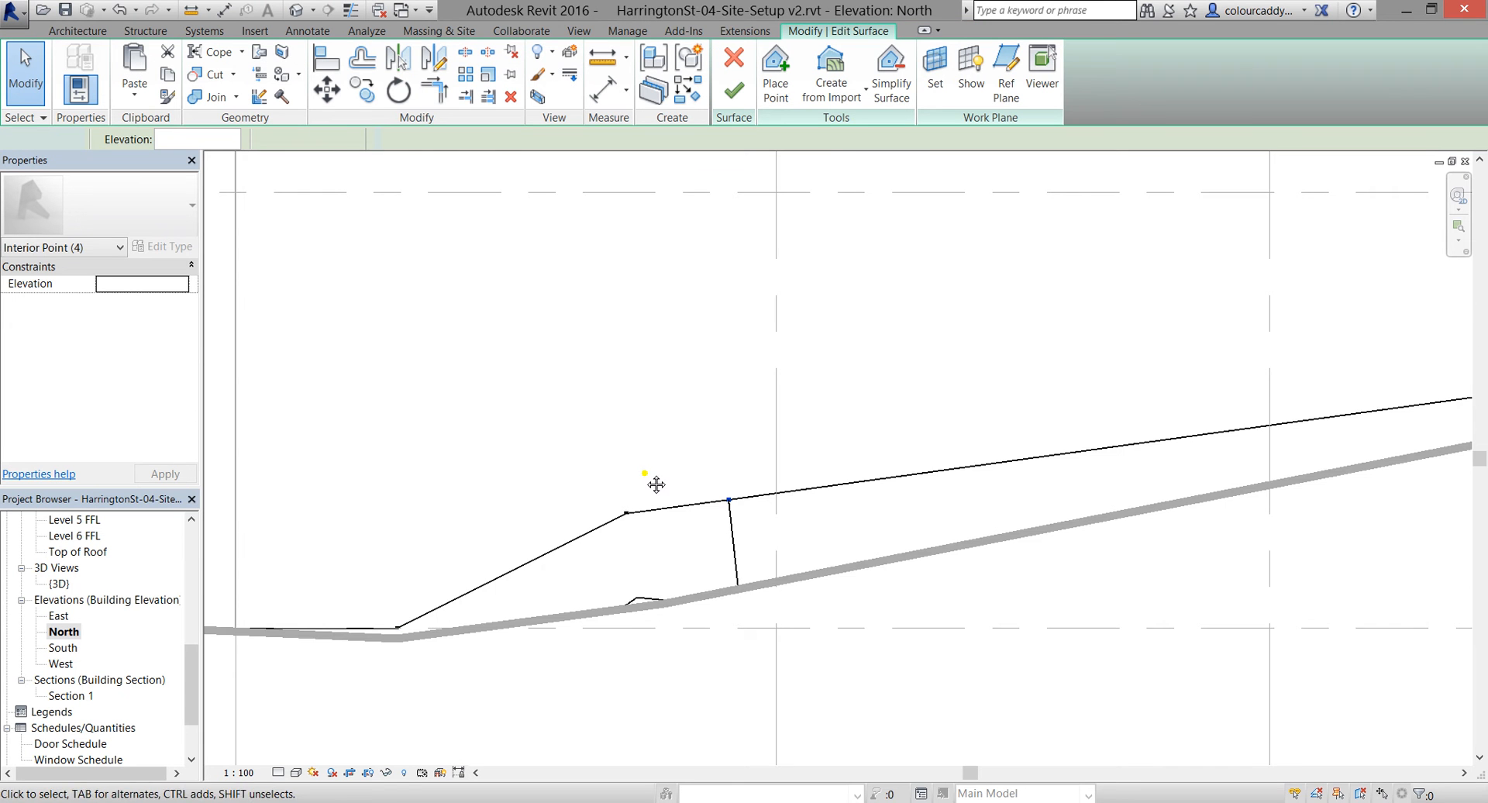
pyautogui.click(734, 96)
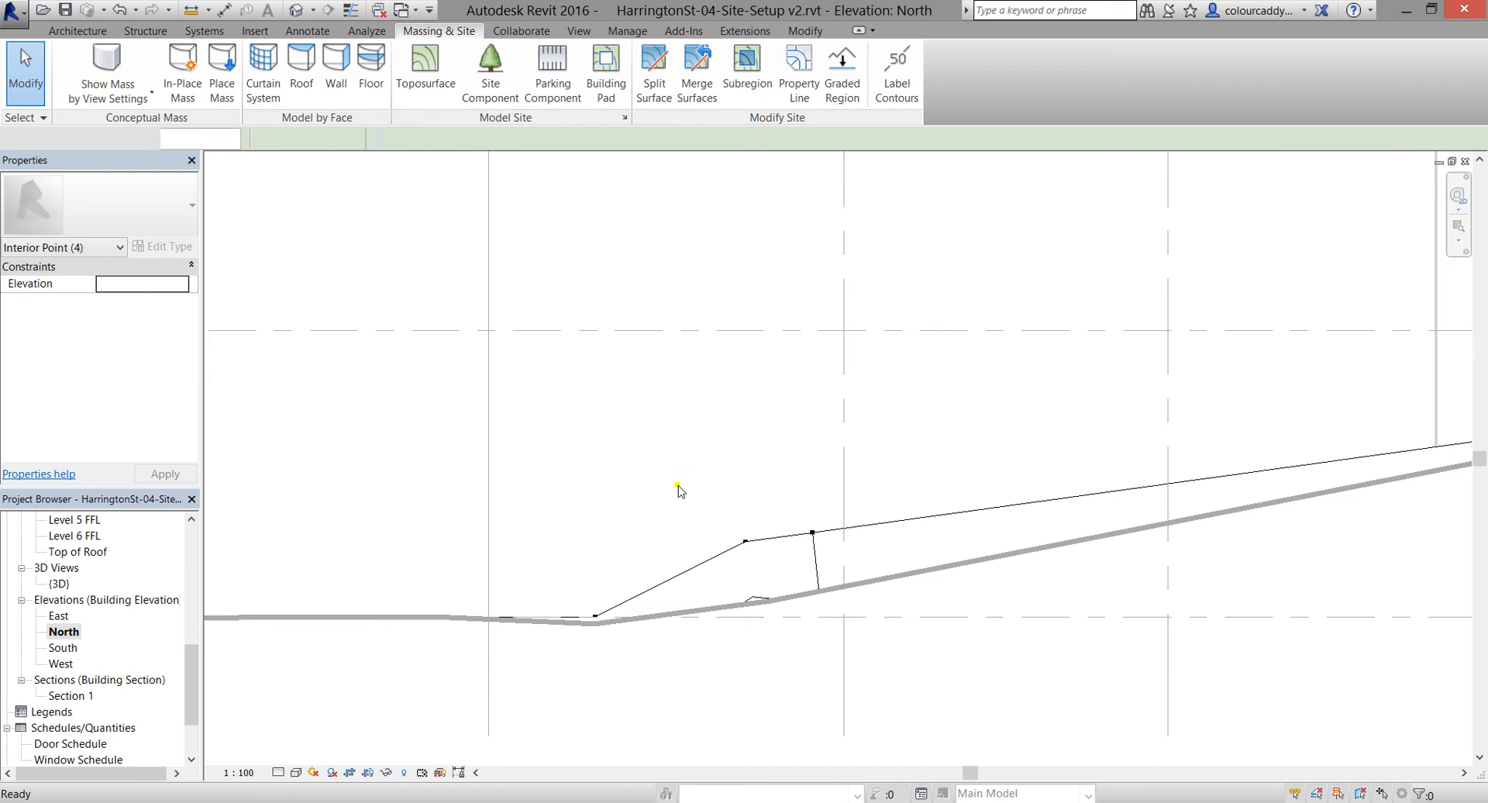
pyautogui.scroll(-2, 689, 494)
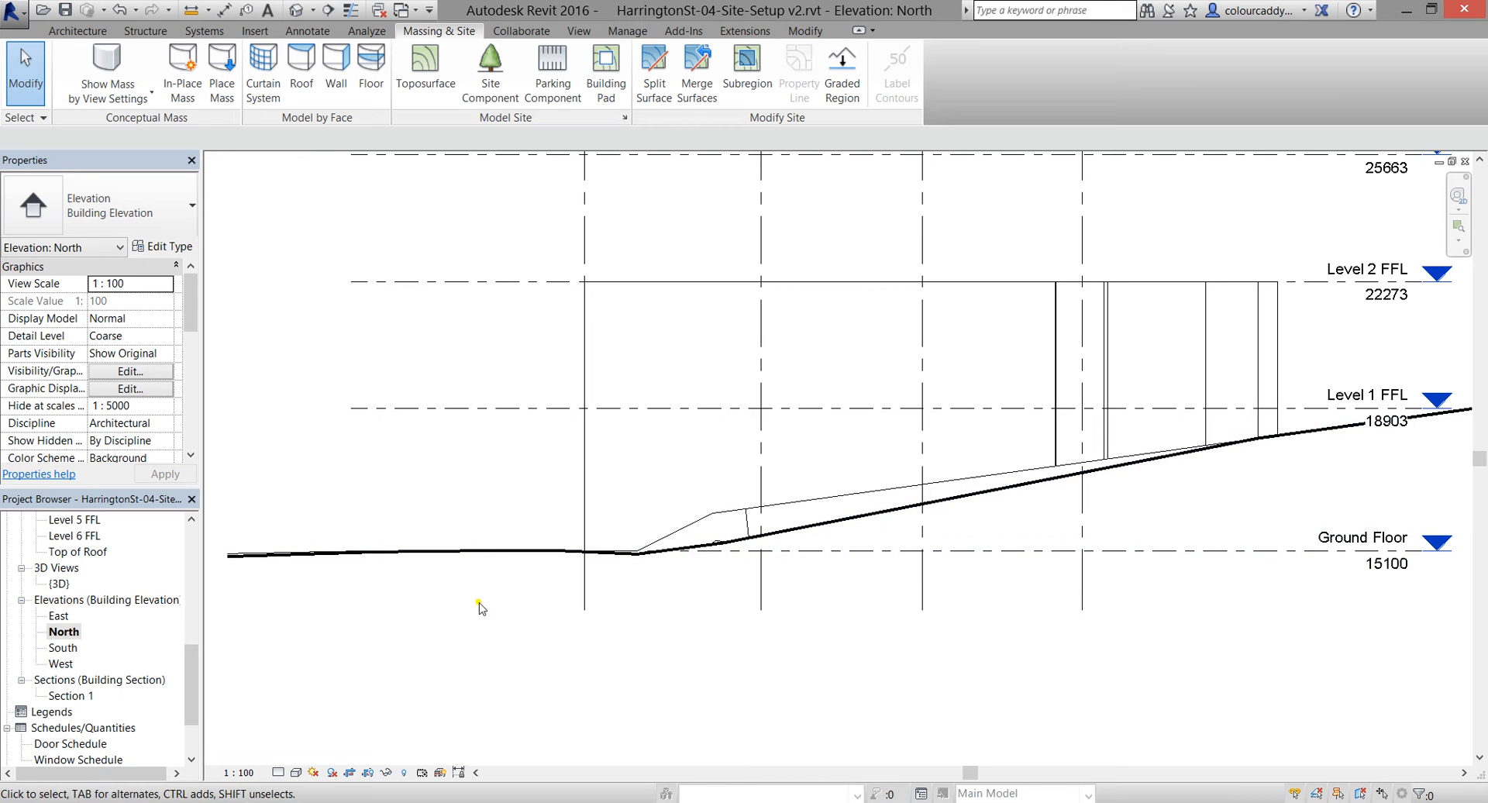
# In the Site plan, move the north elevation's view plane south so it cuts the ground between the street edge and the building
pyautogui.moveTo(191, 684); pyautogui.dragTo(176, 606)
pyautogui.doubleClick(60, 600)
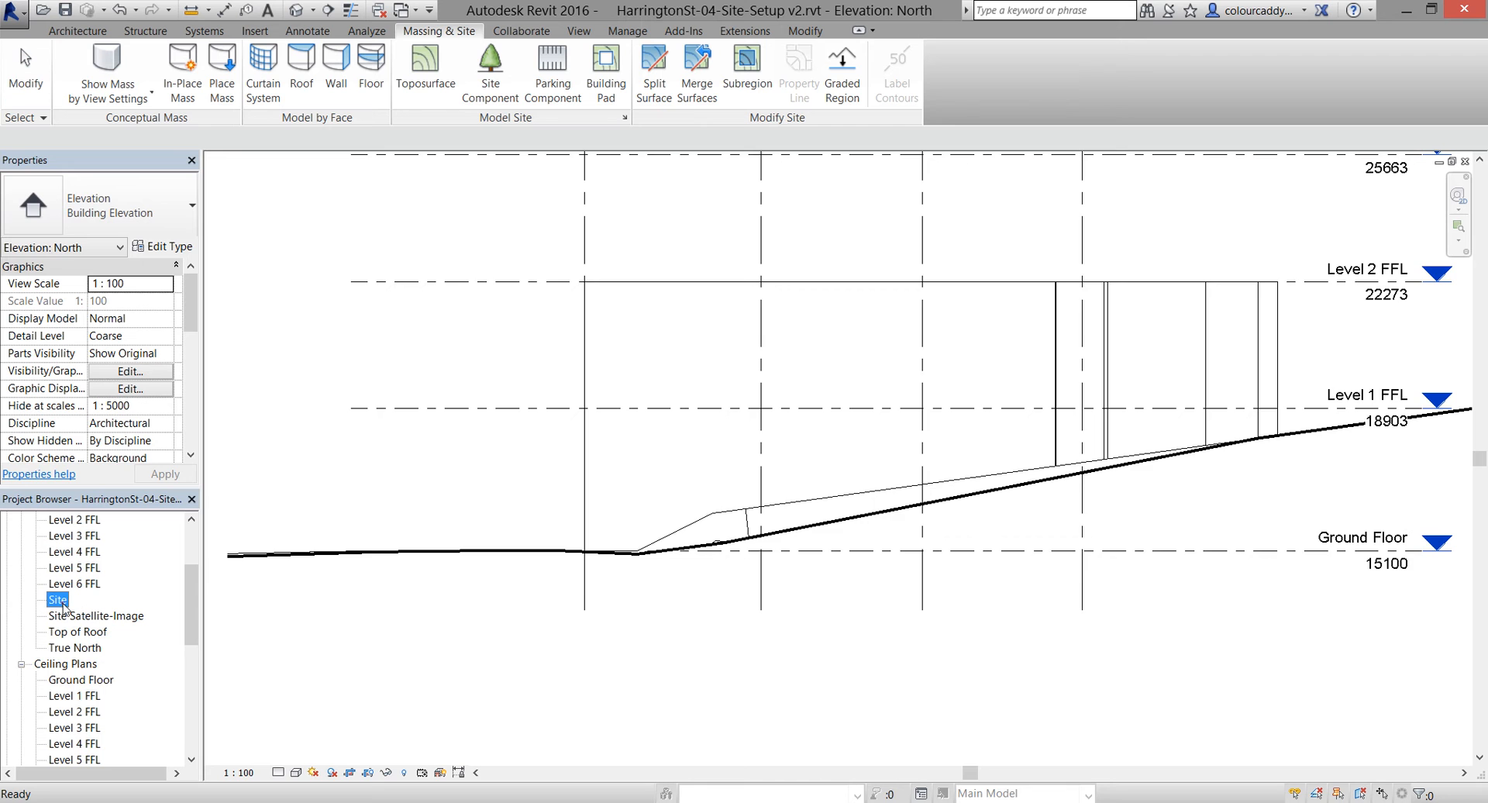
pyautogui.scroll(-2, 702, 477)
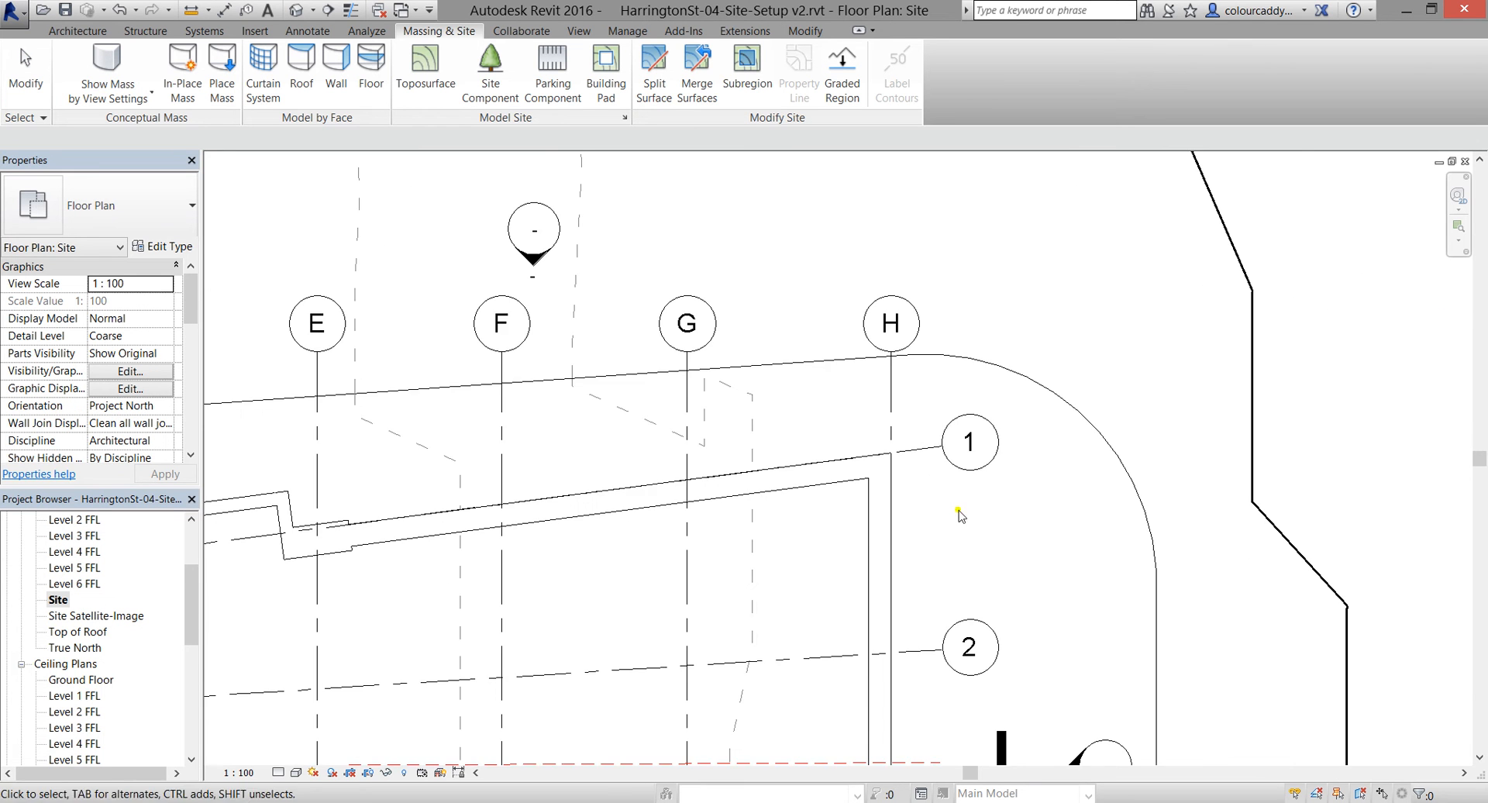
pyautogui.moveTo(701, 335); pyautogui.dragTo(834, 388, button='middle')
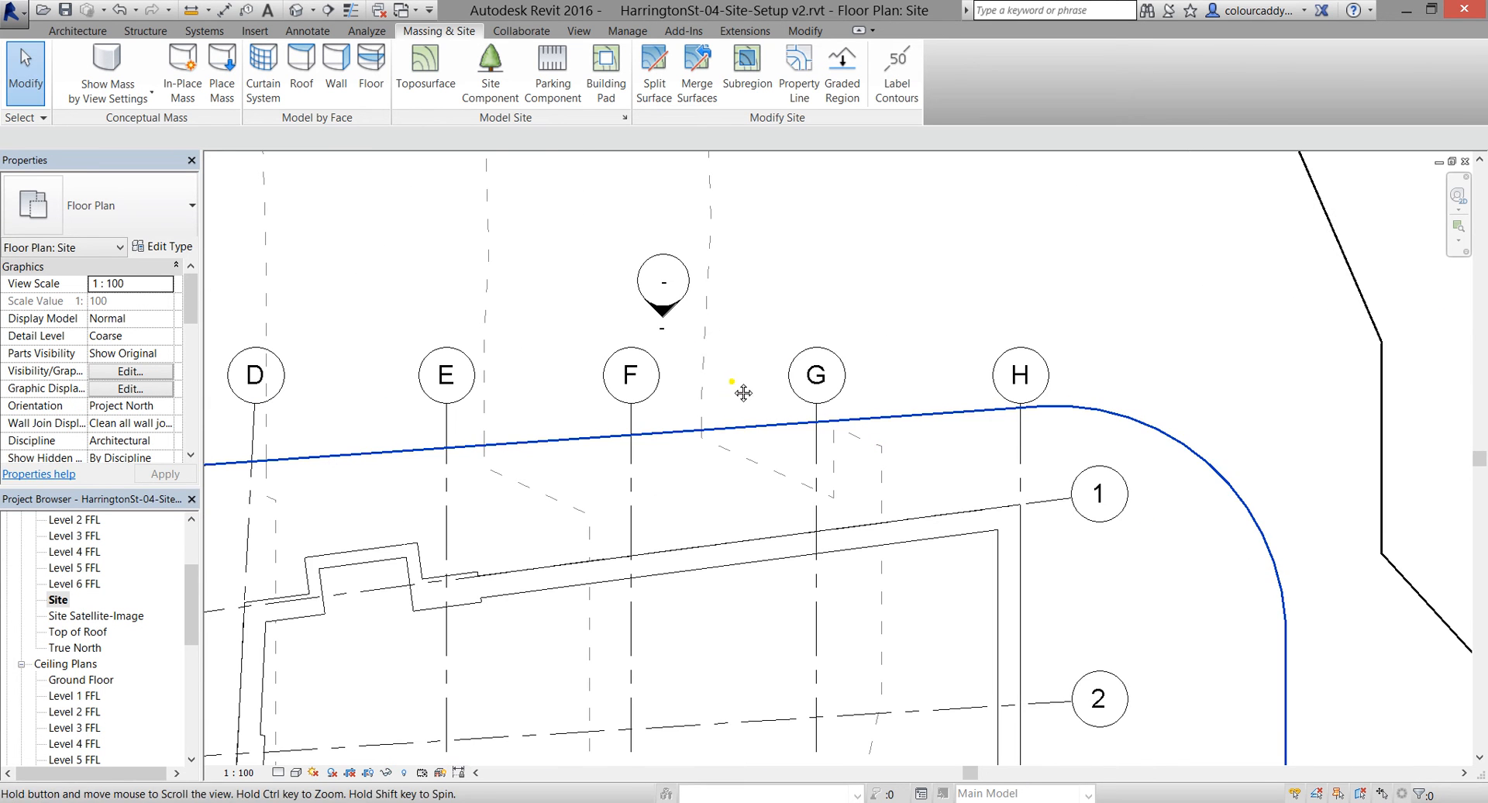
pyautogui.click(663, 317)
pyautogui.click(852, 282)
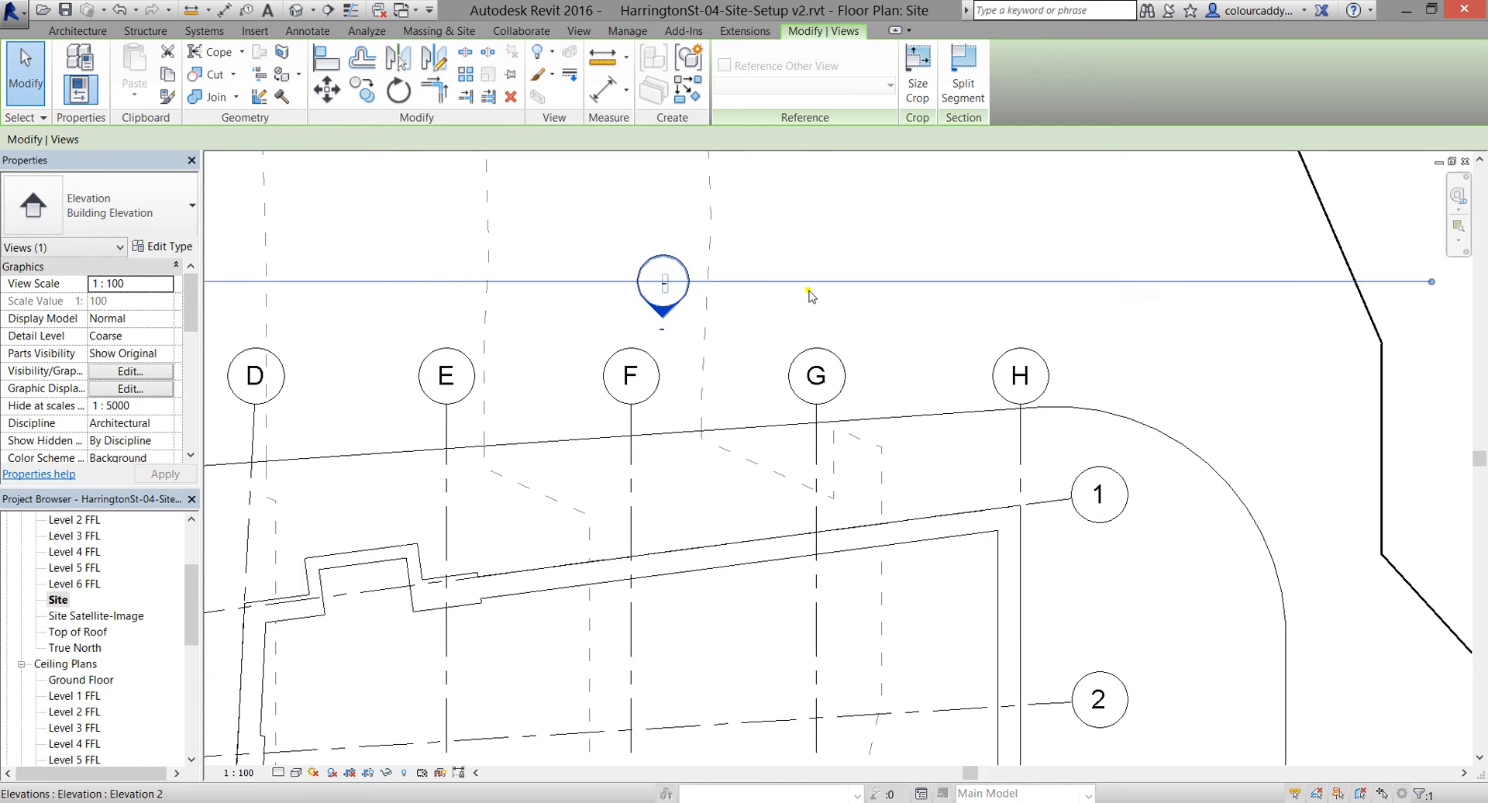
pyautogui.moveTo(801, 282); pyautogui.dragTo(779, 490)
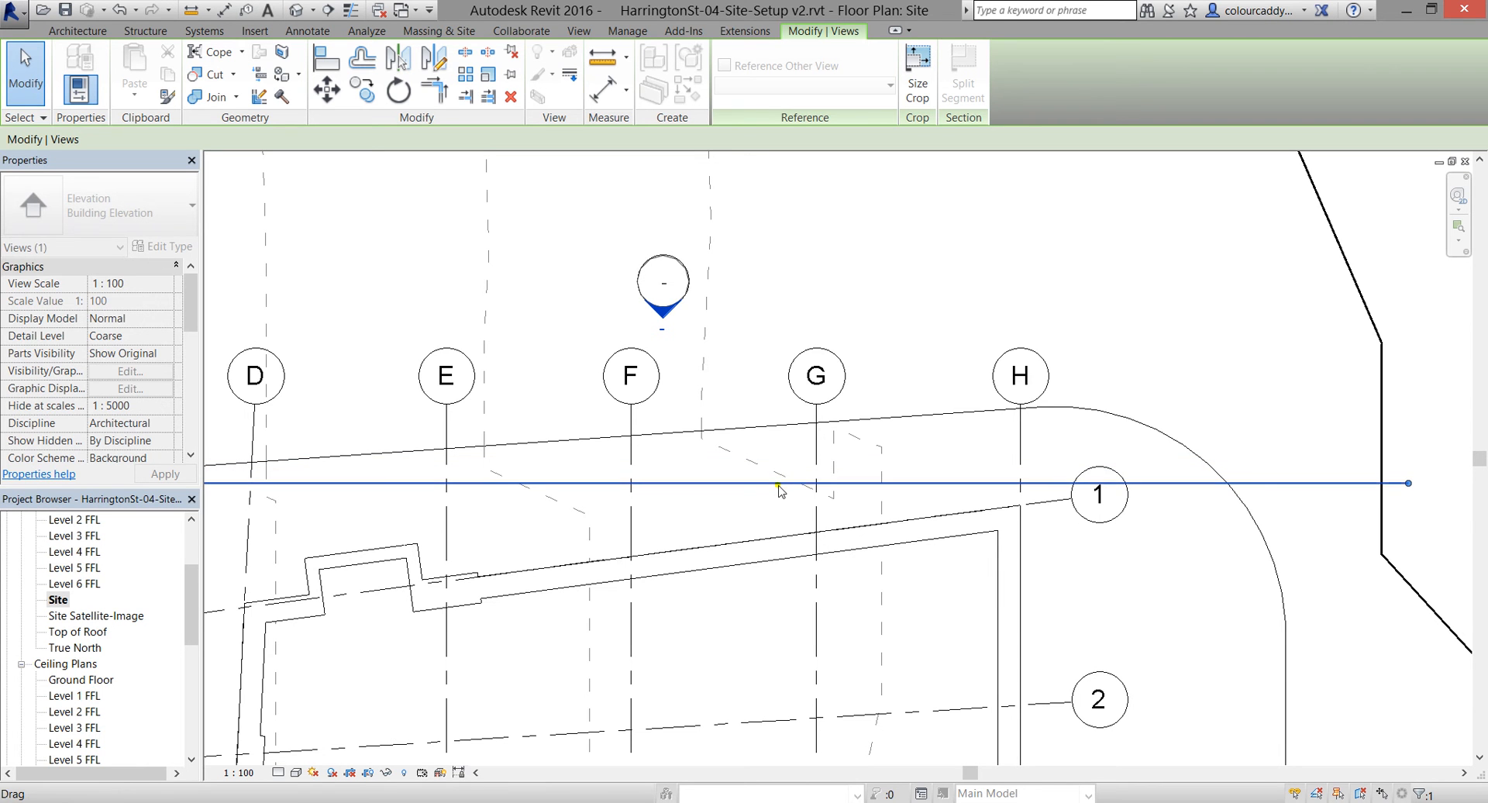
pyautogui.moveTo(890, 359); pyautogui.dragTo(1055, 370, button='middle')
pyautogui.scroll(-1, 1055, 370)
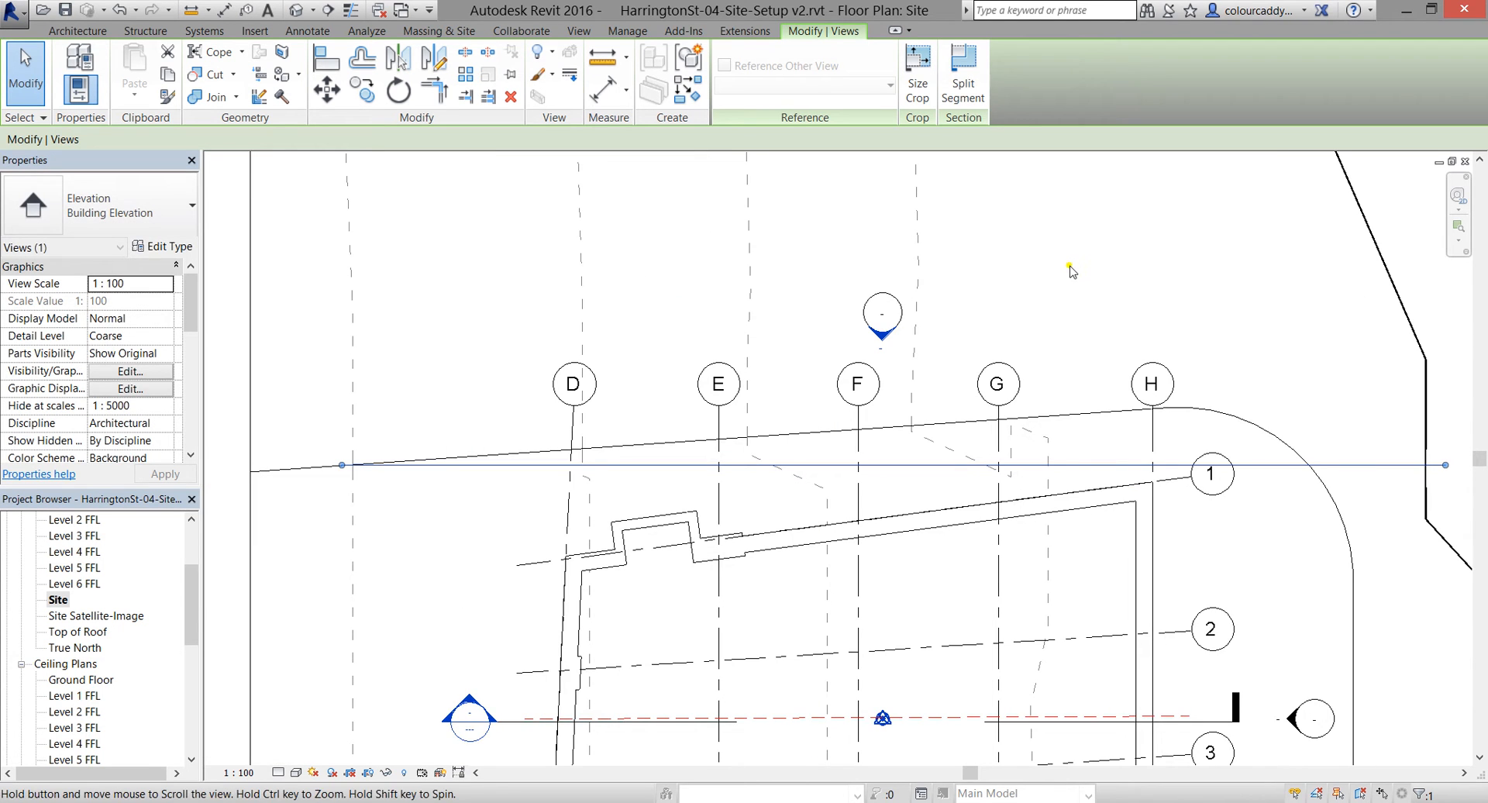
pyautogui.click(1068, 265)
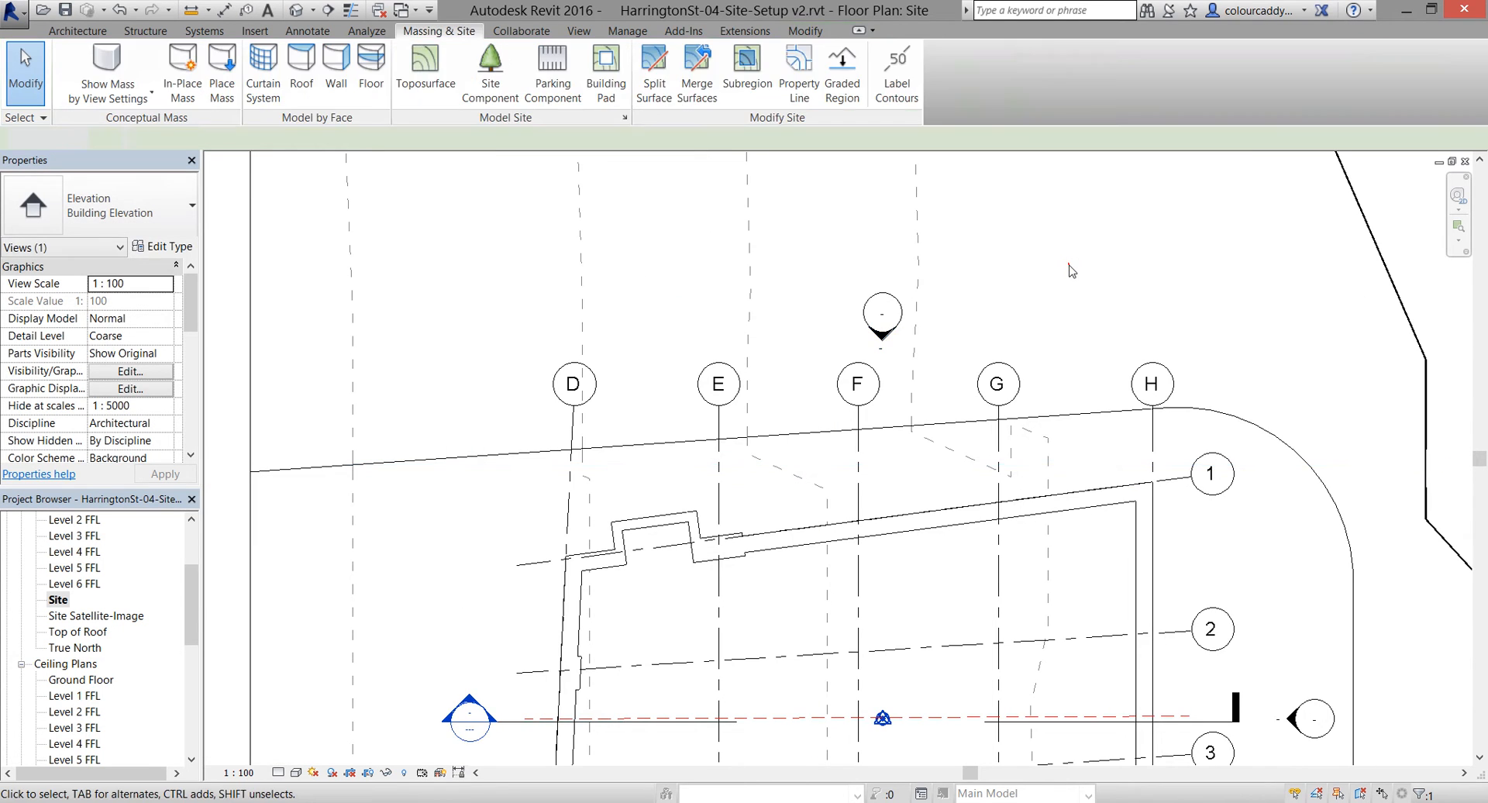
# Examine the cut ground profile in the North elevation and the bank along the building's north wall in 3D
pyautogui.doubleClick(883, 341)
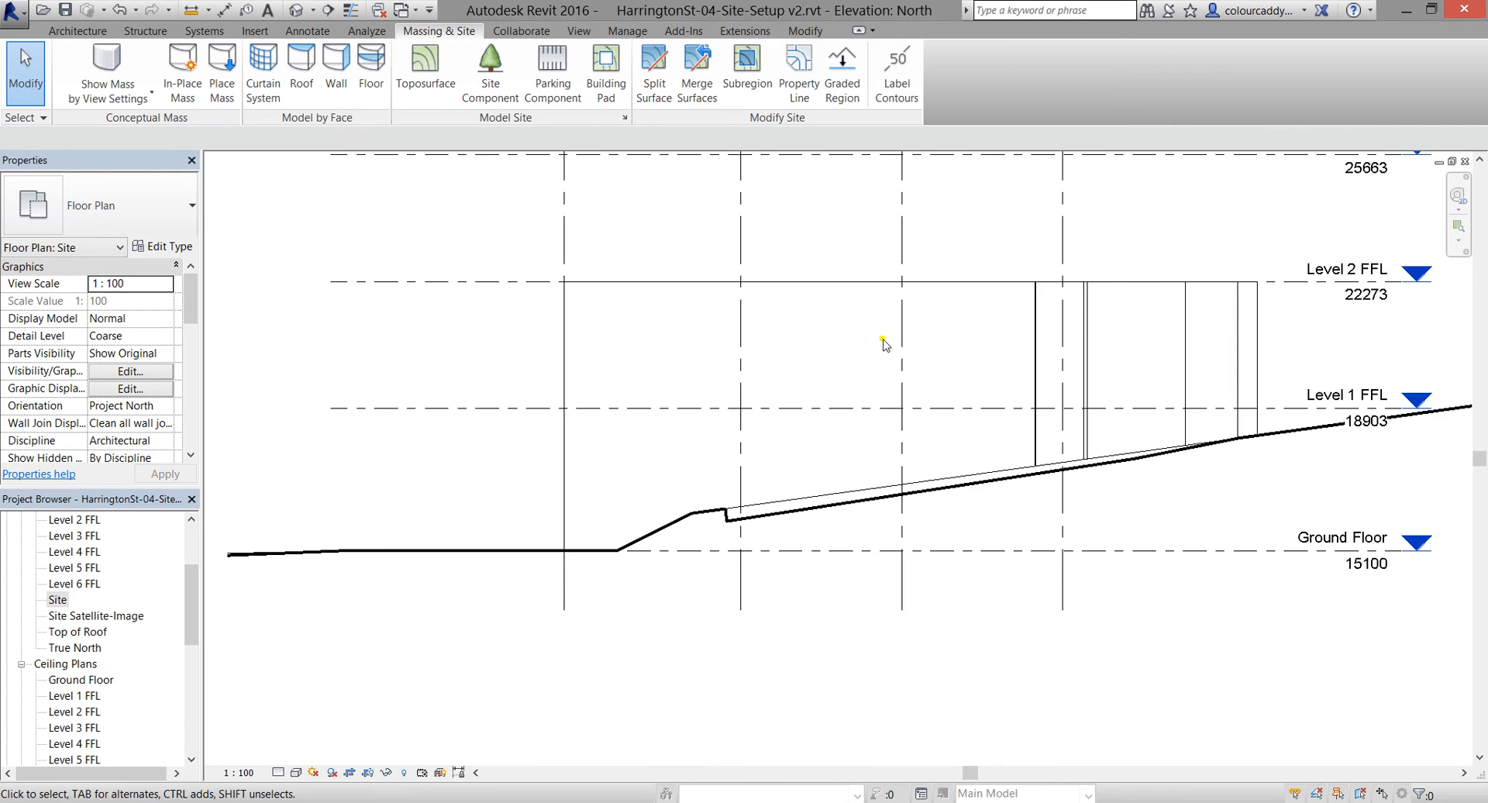
pyautogui.scroll(4, 732, 515)
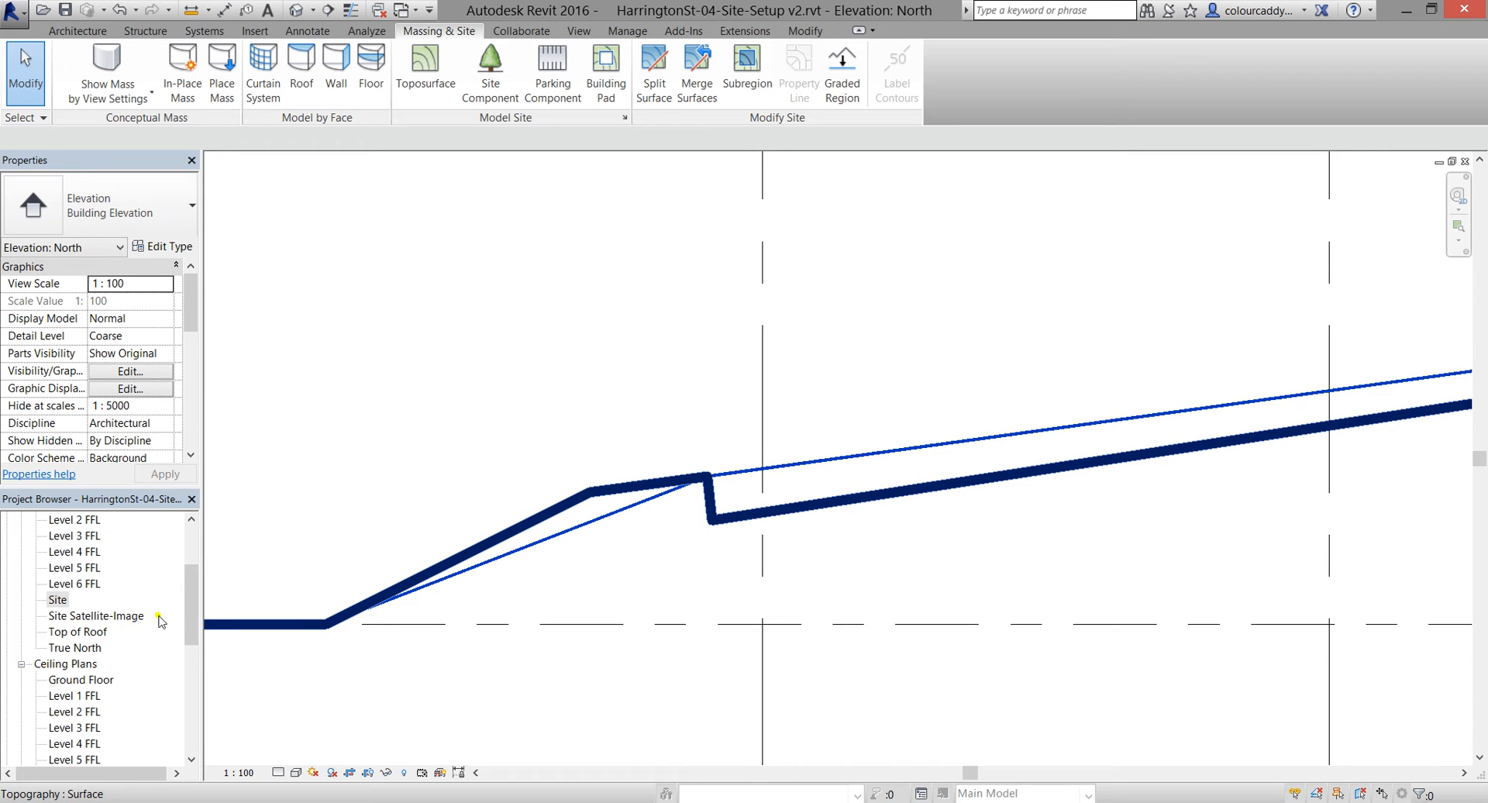
pyautogui.click(57, 599)
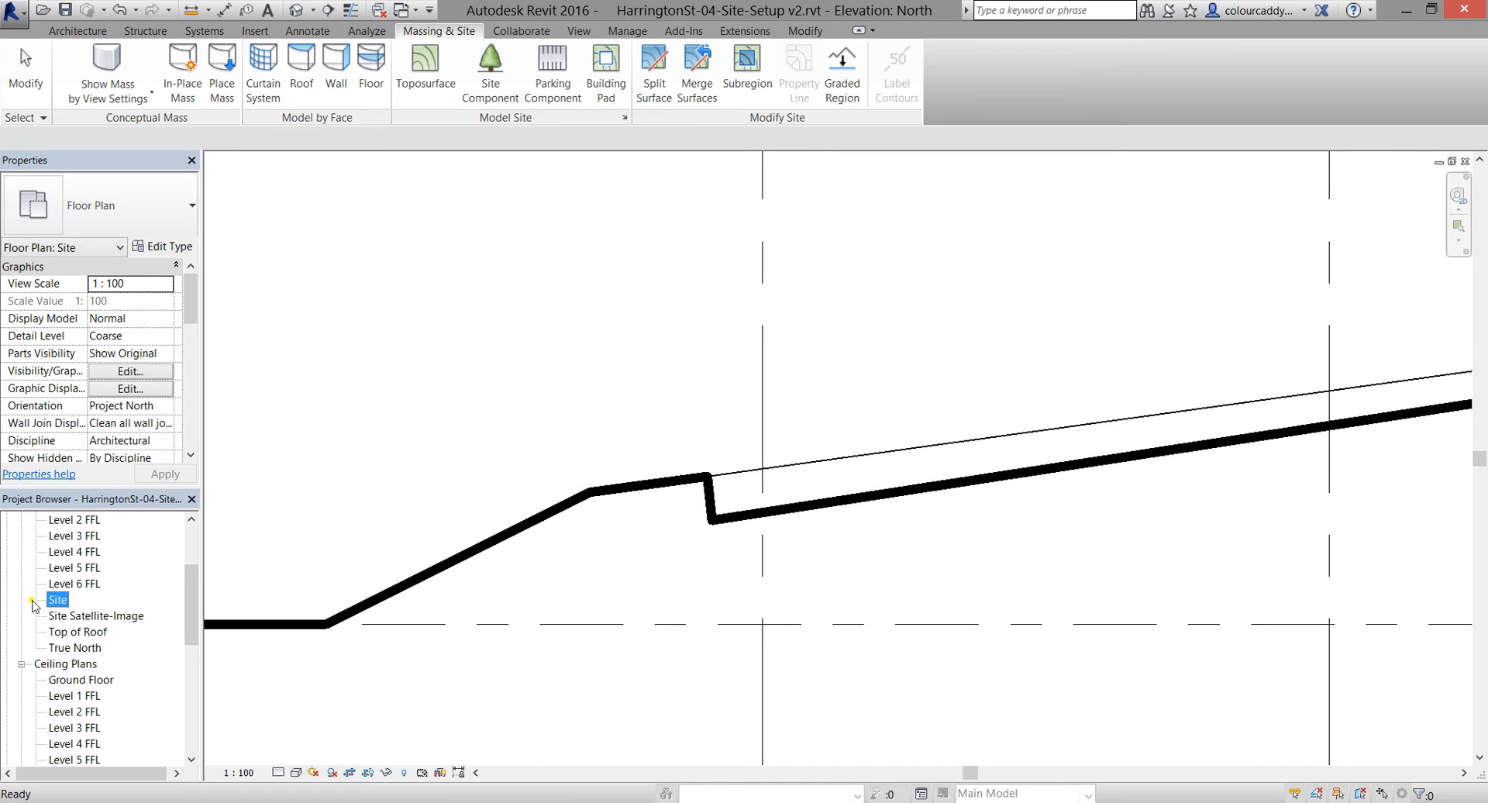
pyautogui.moveTo(189, 589); pyautogui.dragTo(189, 633)
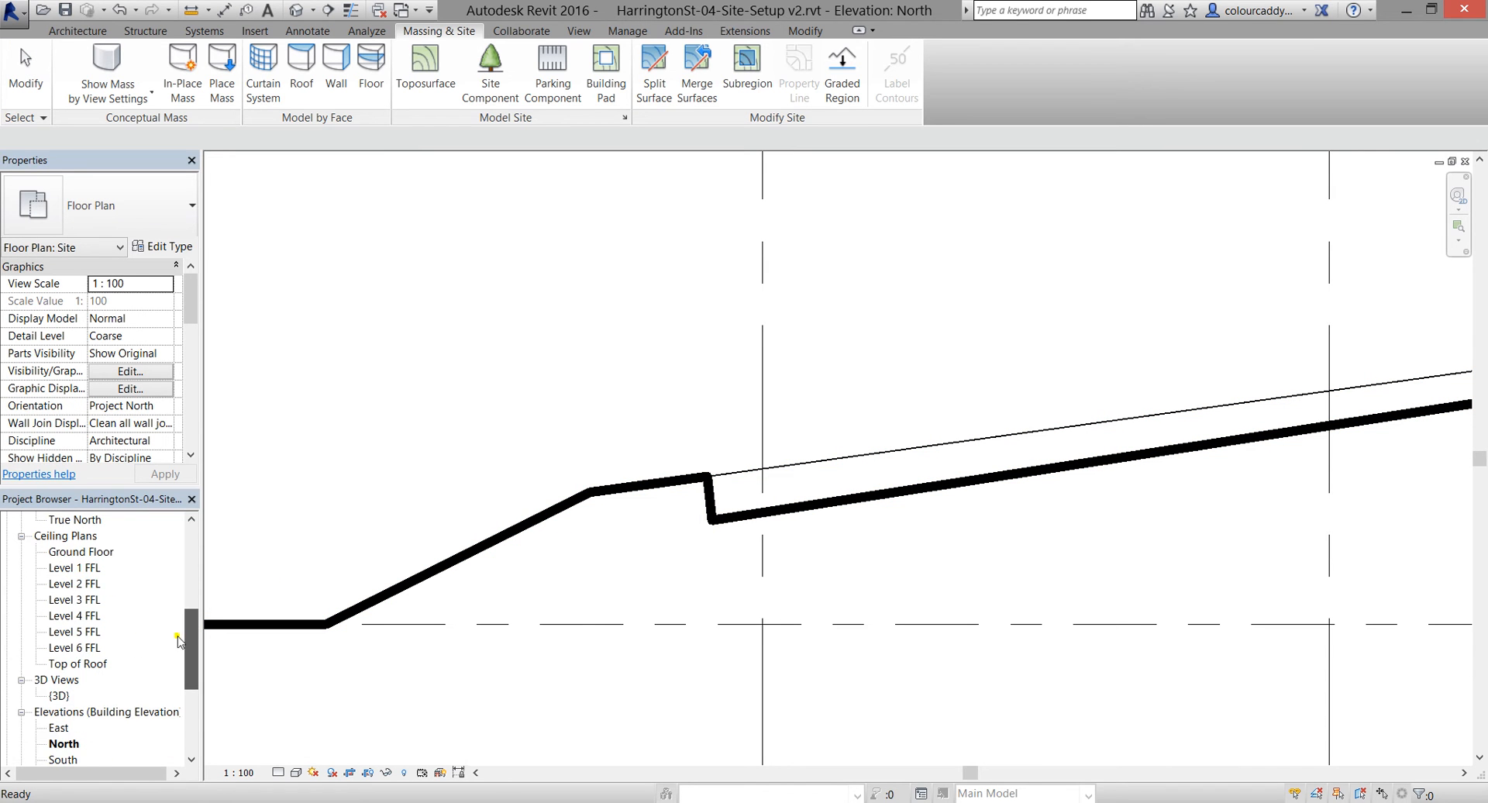
pyautogui.doubleClick(59, 696)
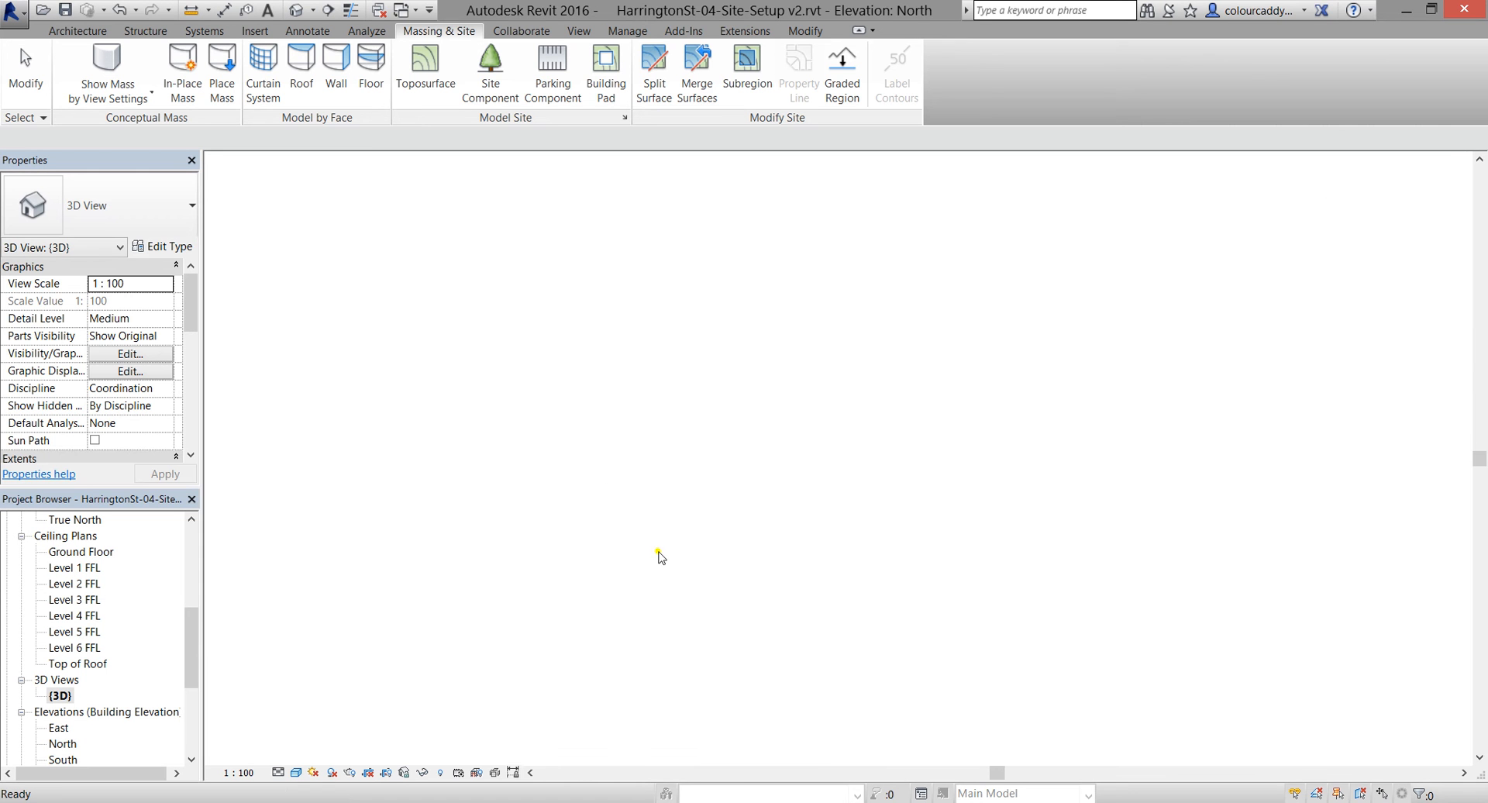
pyautogui.scroll(6, 855, 477)
pyautogui.keyDown('shift'); pyautogui.moveTo(836, 485); pyautogui.dragTo(679, 519, button='middle'); pyautogui.keyUp('shift')
pyautogui.moveTo(455, 457); pyautogui.dragTo(1040, 496, button='middle')
pyautogui.keyDown('shift'); pyautogui.moveTo(841, 593); pyautogui.dragTo(783, 590, button='middle'); pyautogui.keyUp('shift')
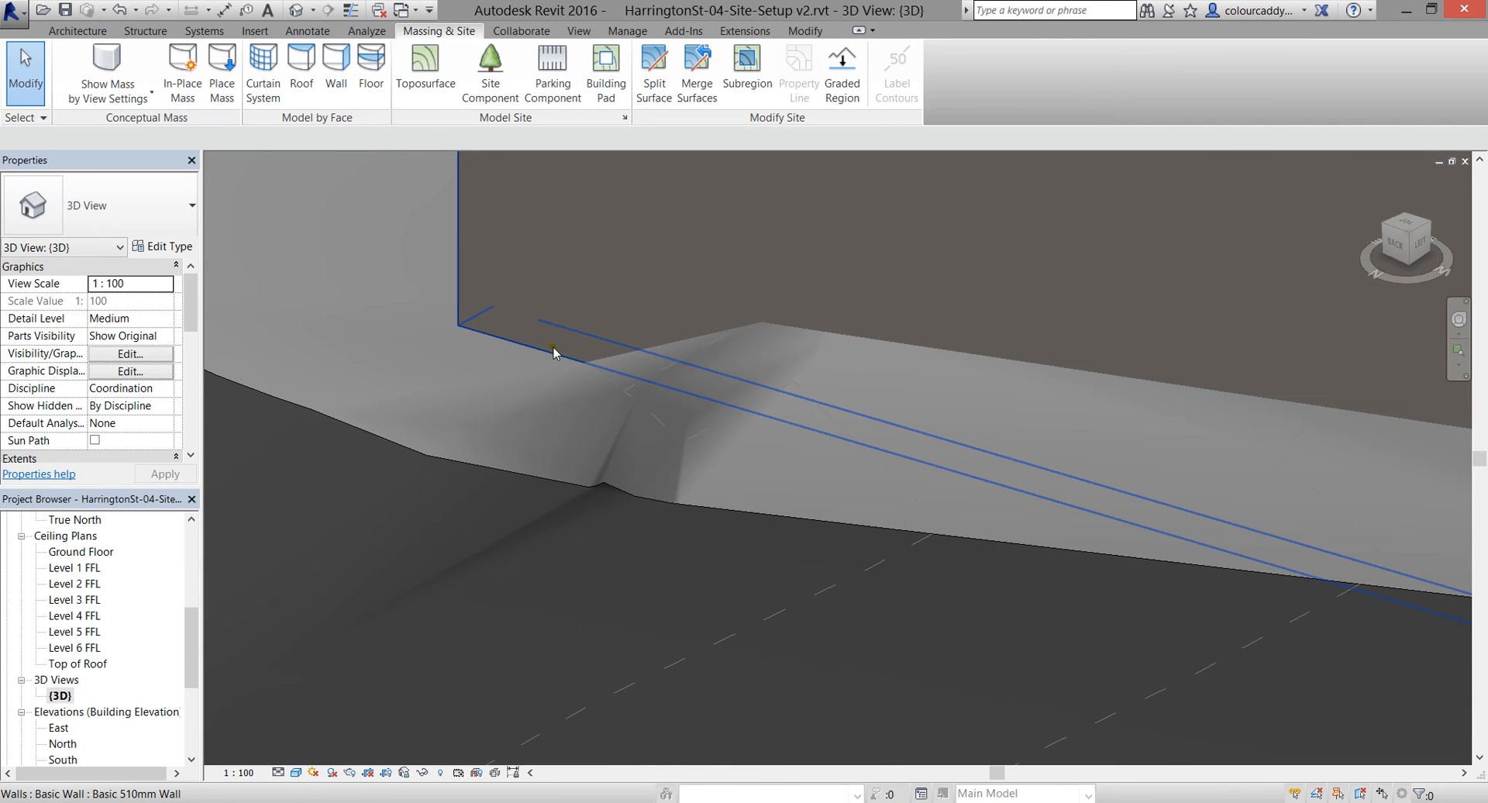
pyautogui.scroll(-3, 568, 383)
pyautogui.scroll(-3, 568, 384)
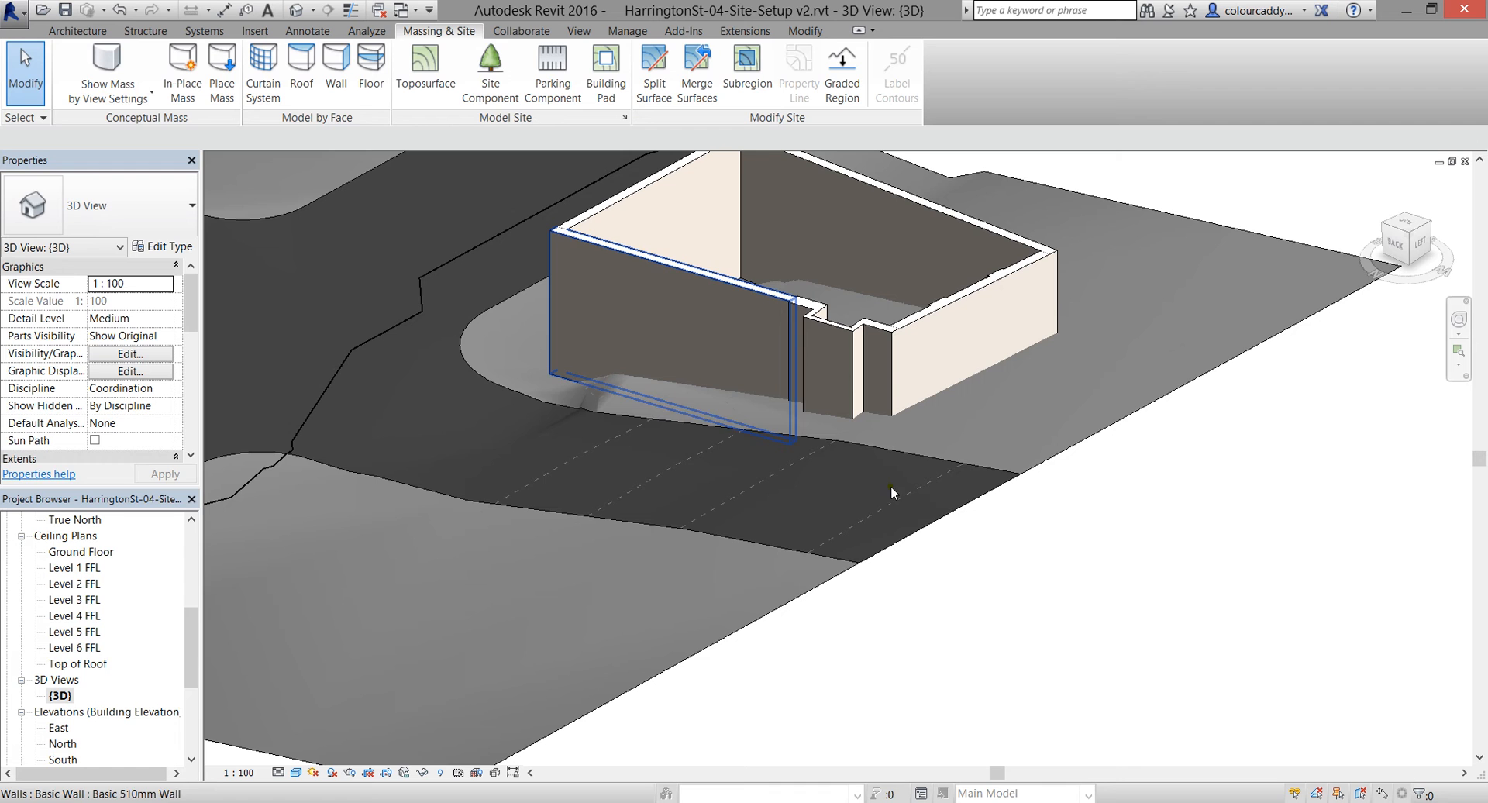
# Edit the toposurface in 3D and shift the interior point at the foot of the bank east along the street edge
pyautogui.click(1065, 457)
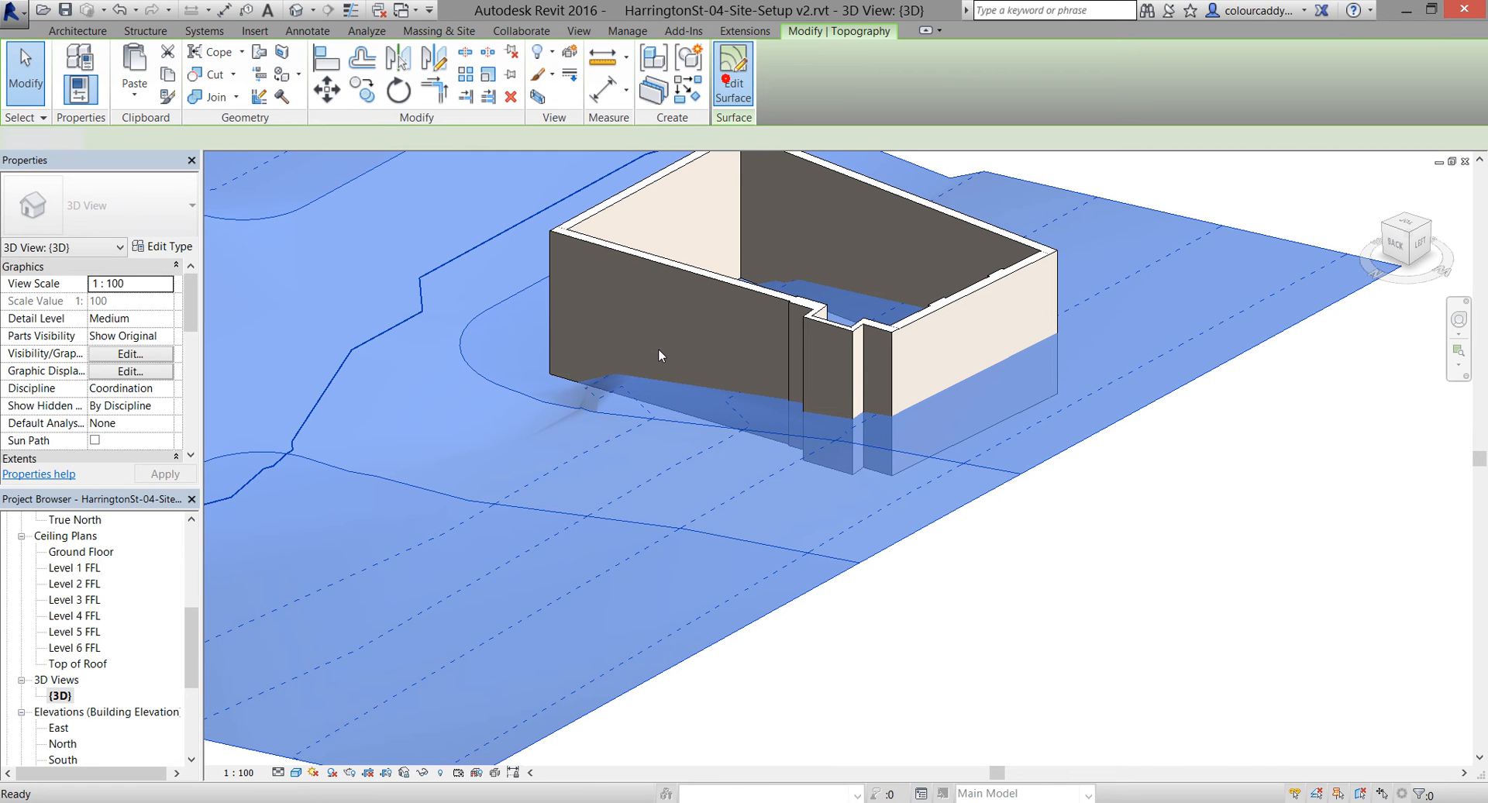
pyautogui.scroll(5, 585, 382)
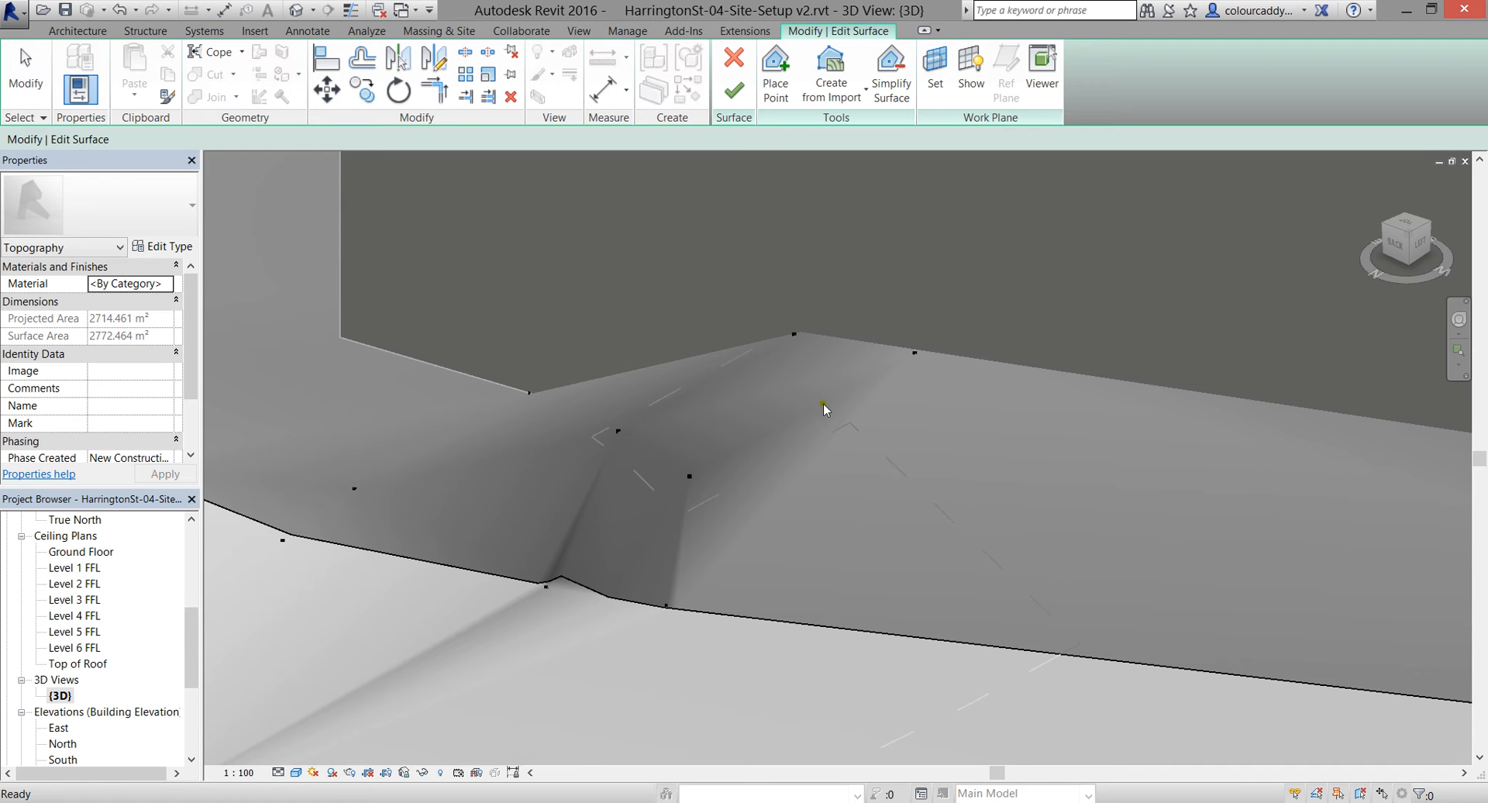
pyautogui.keyDown('shift'); pyautogui.moveTo(688, 423); pyautogui.dragTo(675, 358, button='middle'); pyautogui.keyUp('shift')
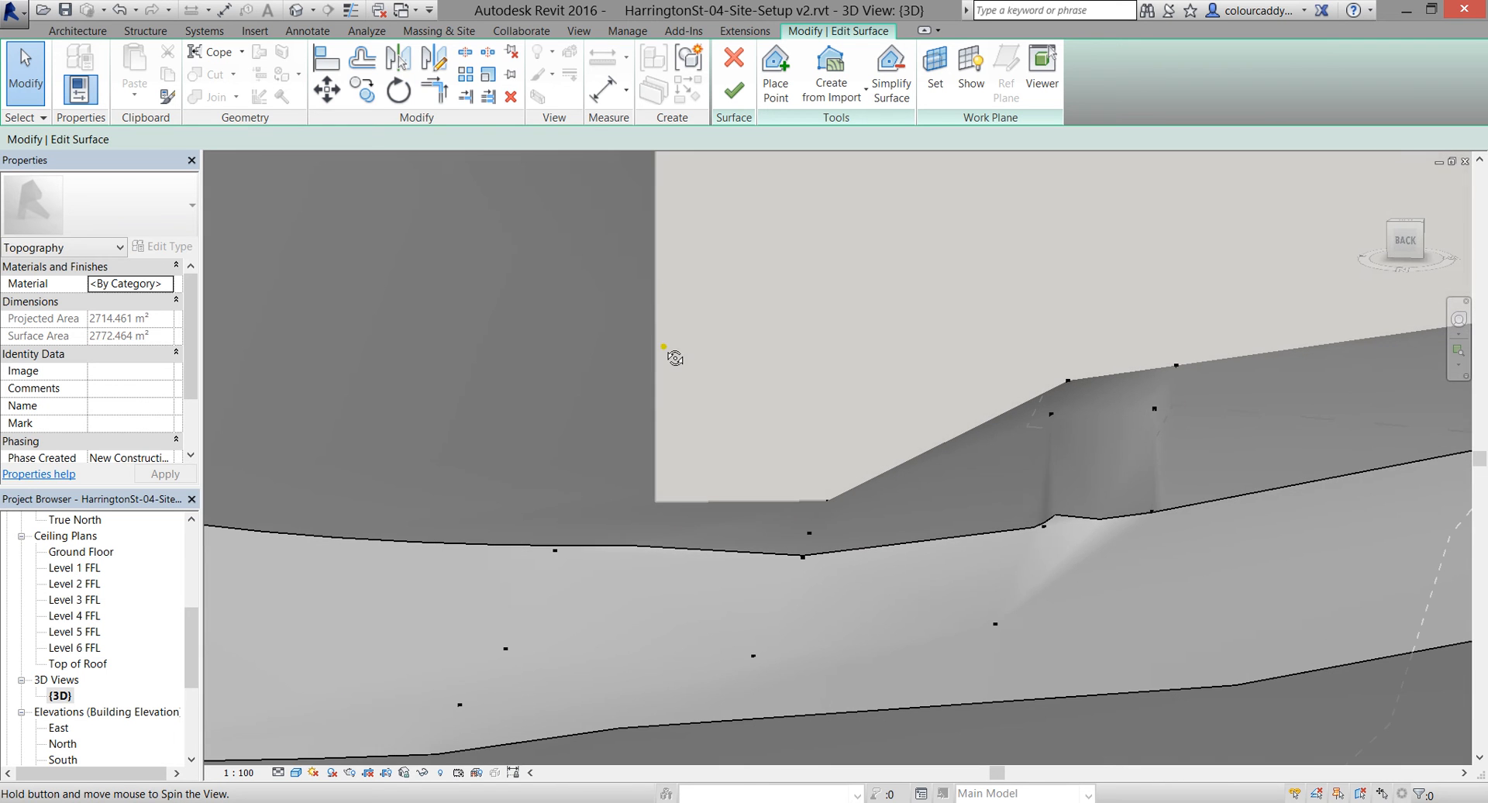
pyautogui.moveTo(931, 386); pyautogui.dragTo(689, 460, button='middle')
pyautogui.scroll(1, 919, 498)
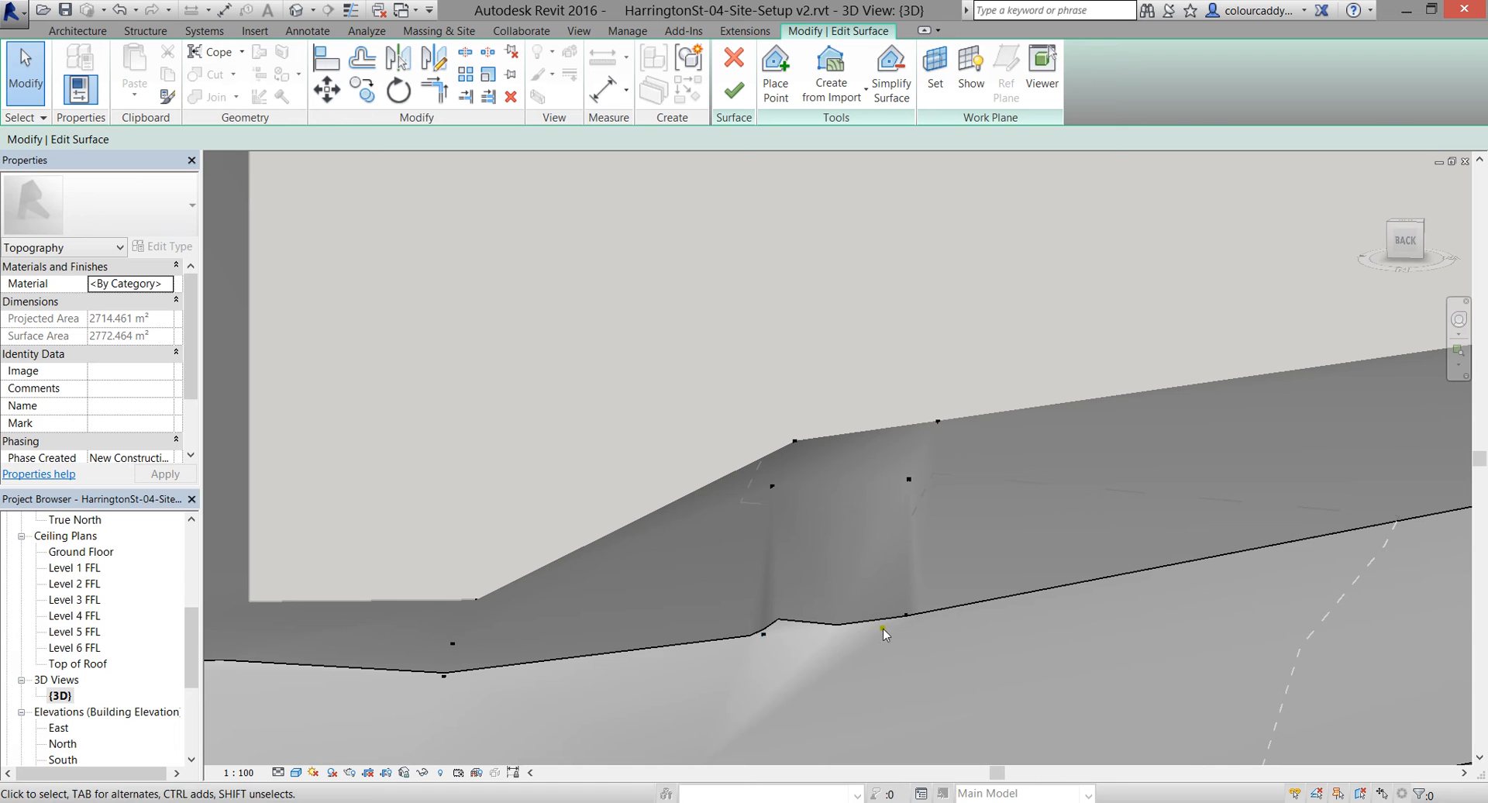
pyautogui.click(760, 635)
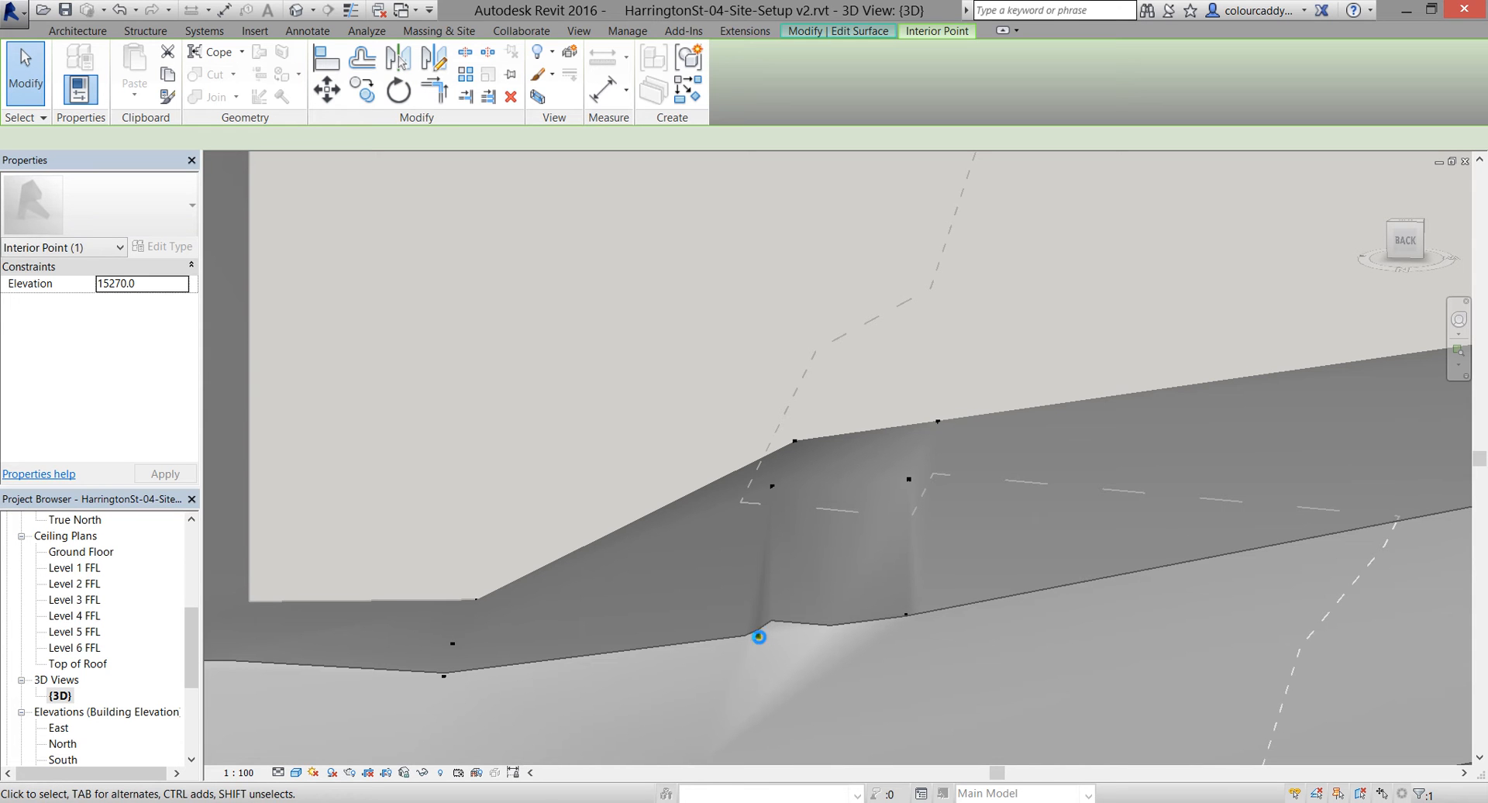
pyautogui.scroll(-1, 742, 592)
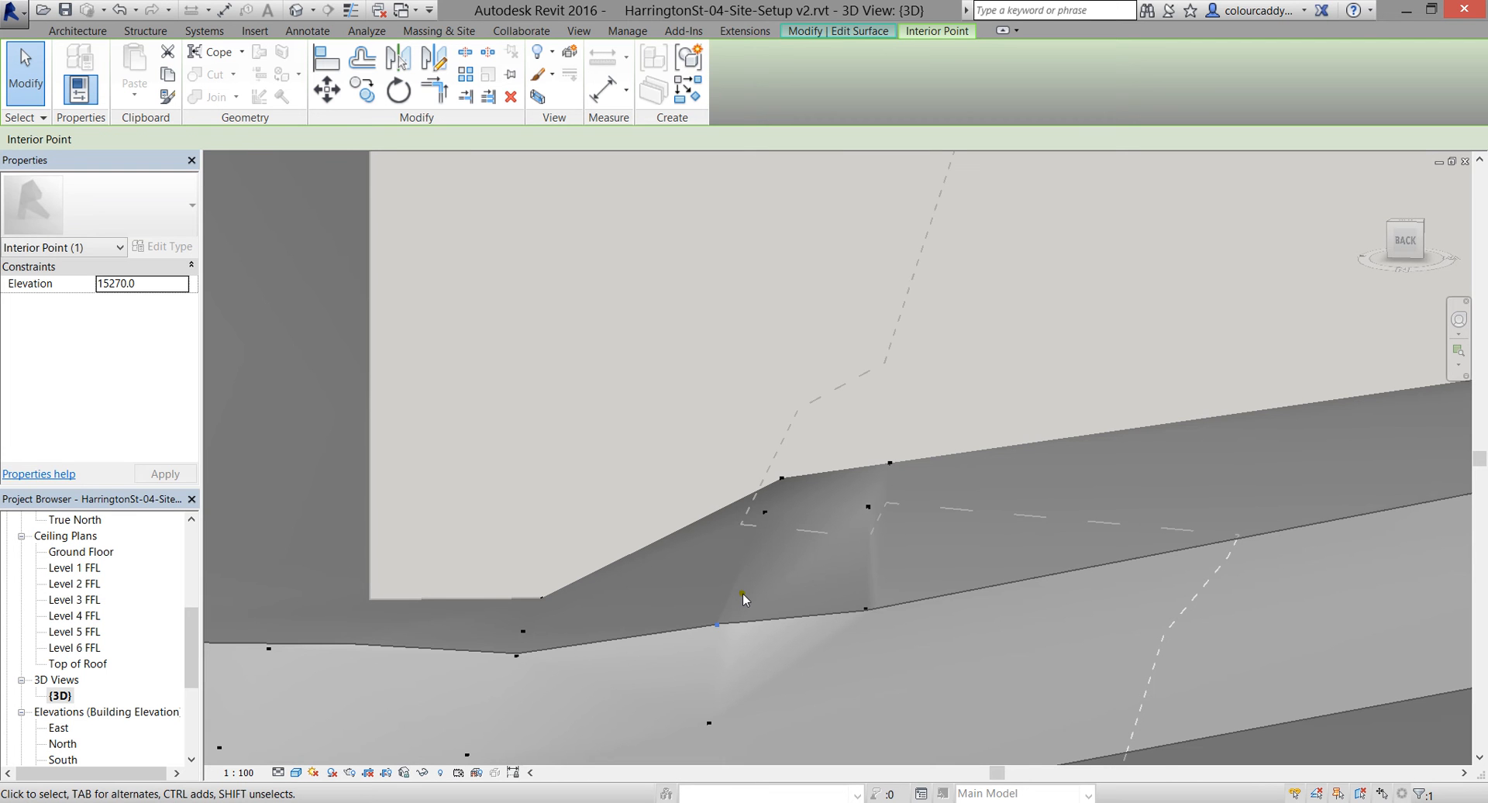
# Inspect the reshaped bank from several angles in 3D, check the North elevation, and return to the 3D view
pyautogui.keyDown('shift'); pyautogui.moveTo(848, 626); pyautogui.dragTo(723, 626, button='middle'); pyautogui.keyUp('shift')
pyautogui.scroll(1, 831, 633)
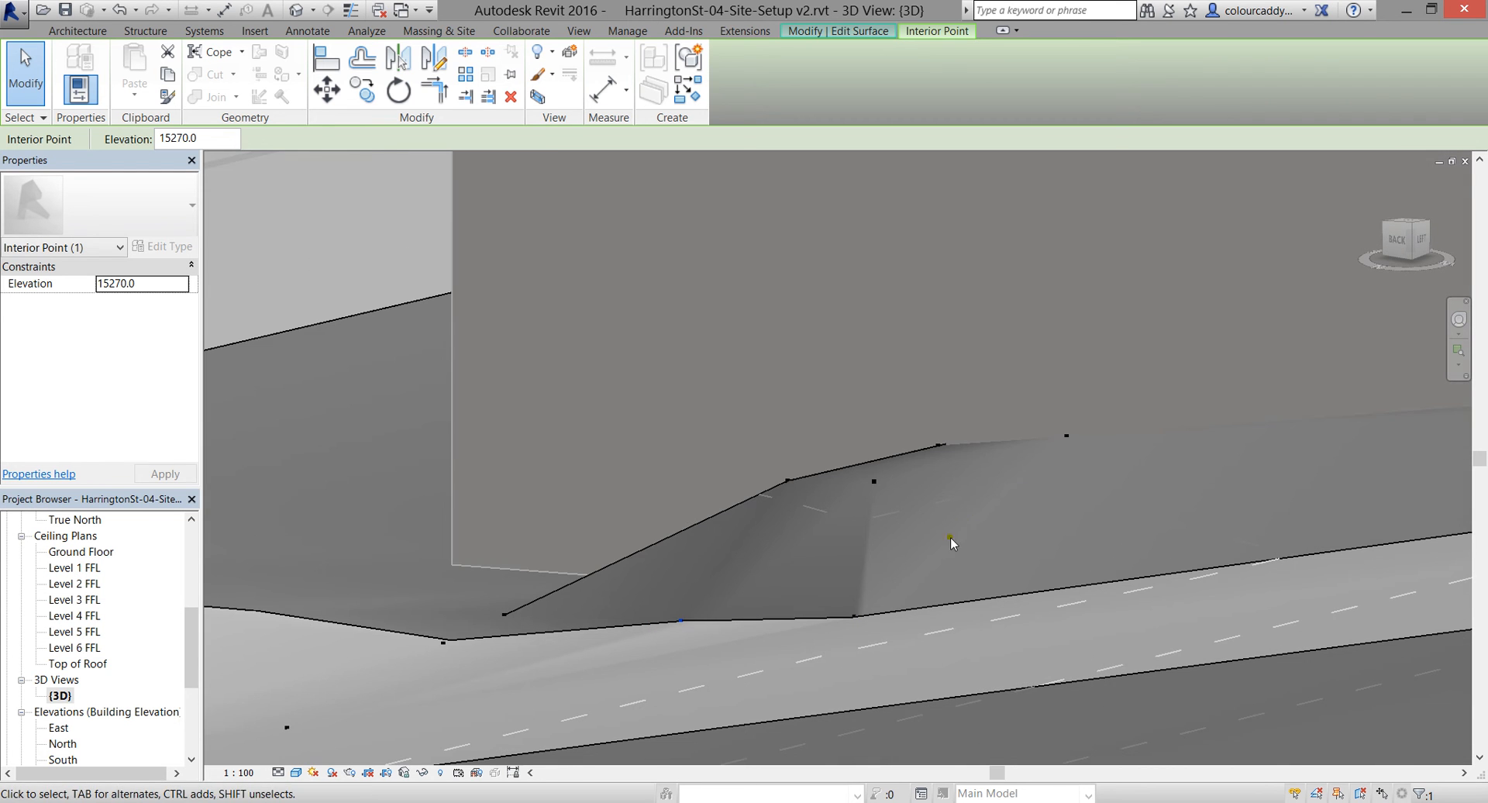
pyautogui.keyDown('shift'); pyautogui.moveTo(843, 509); pyautogui.dragTo(945, 522, button='middle'); pyautogui.keyUp('shift')
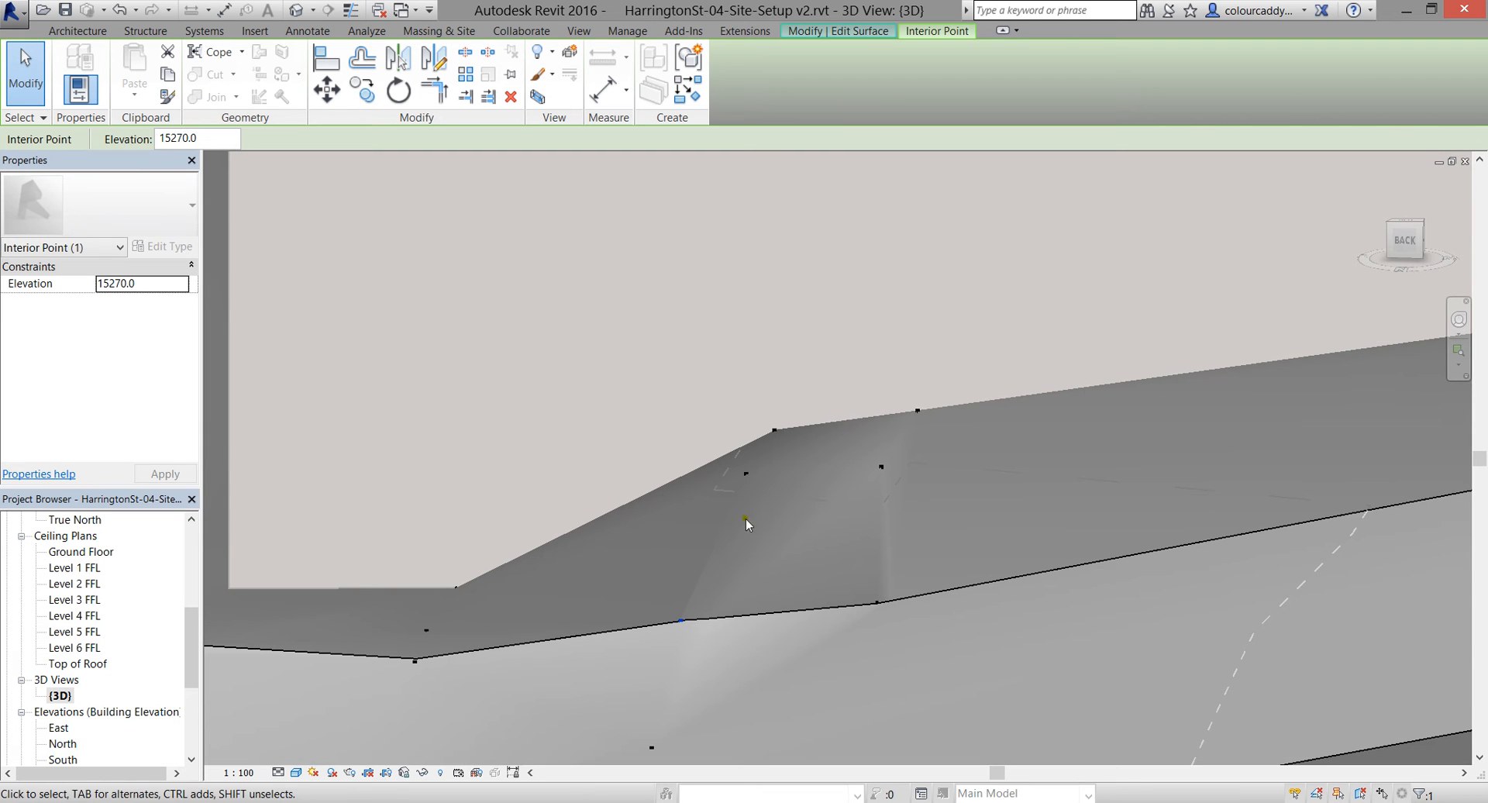
pyautogui.moveTo(190, 670); pyautogui.dragTo(189, 703)
pyautogui.doubleClick(62, 648)
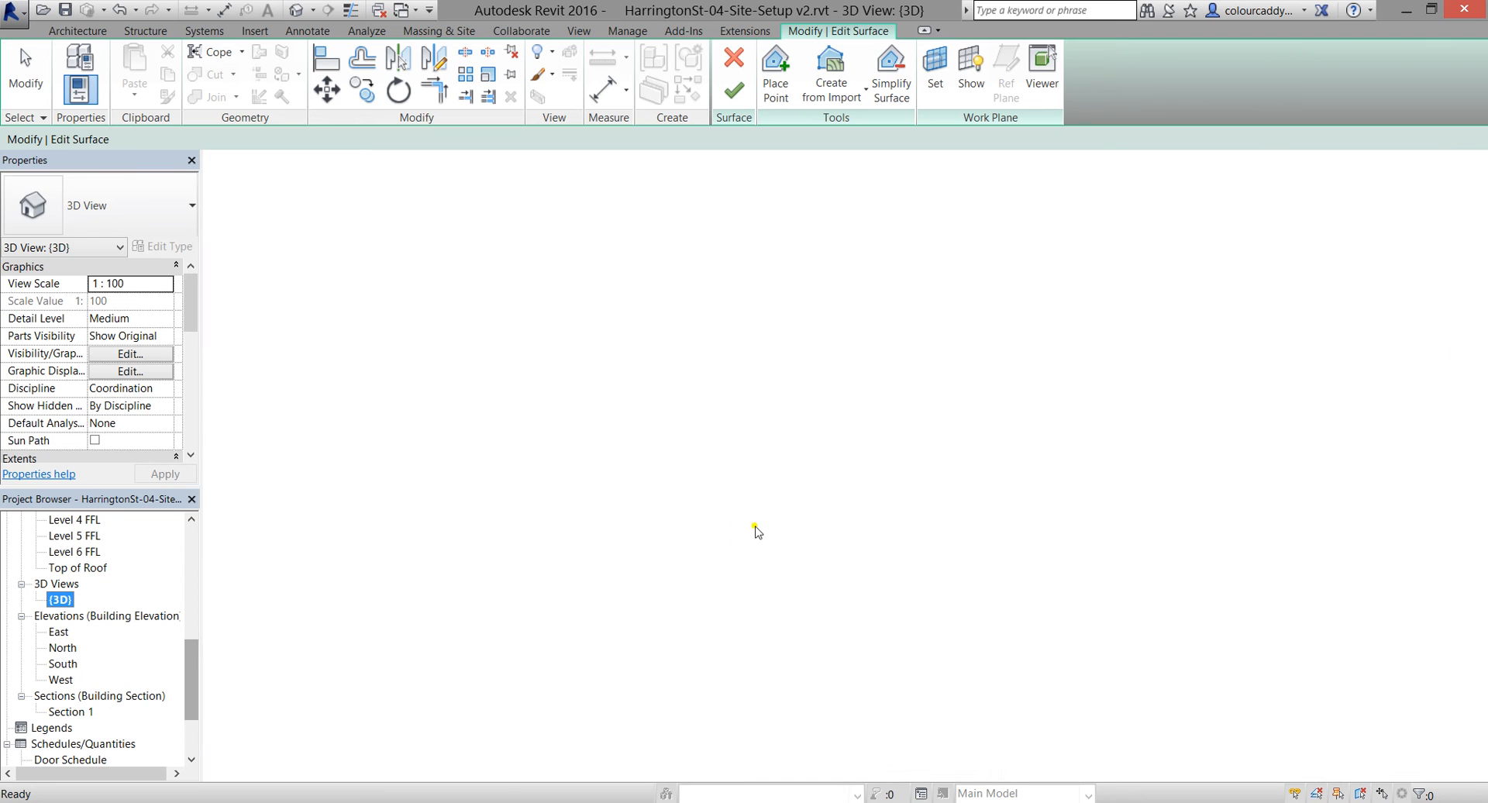
pyautogui.click(713, 521)
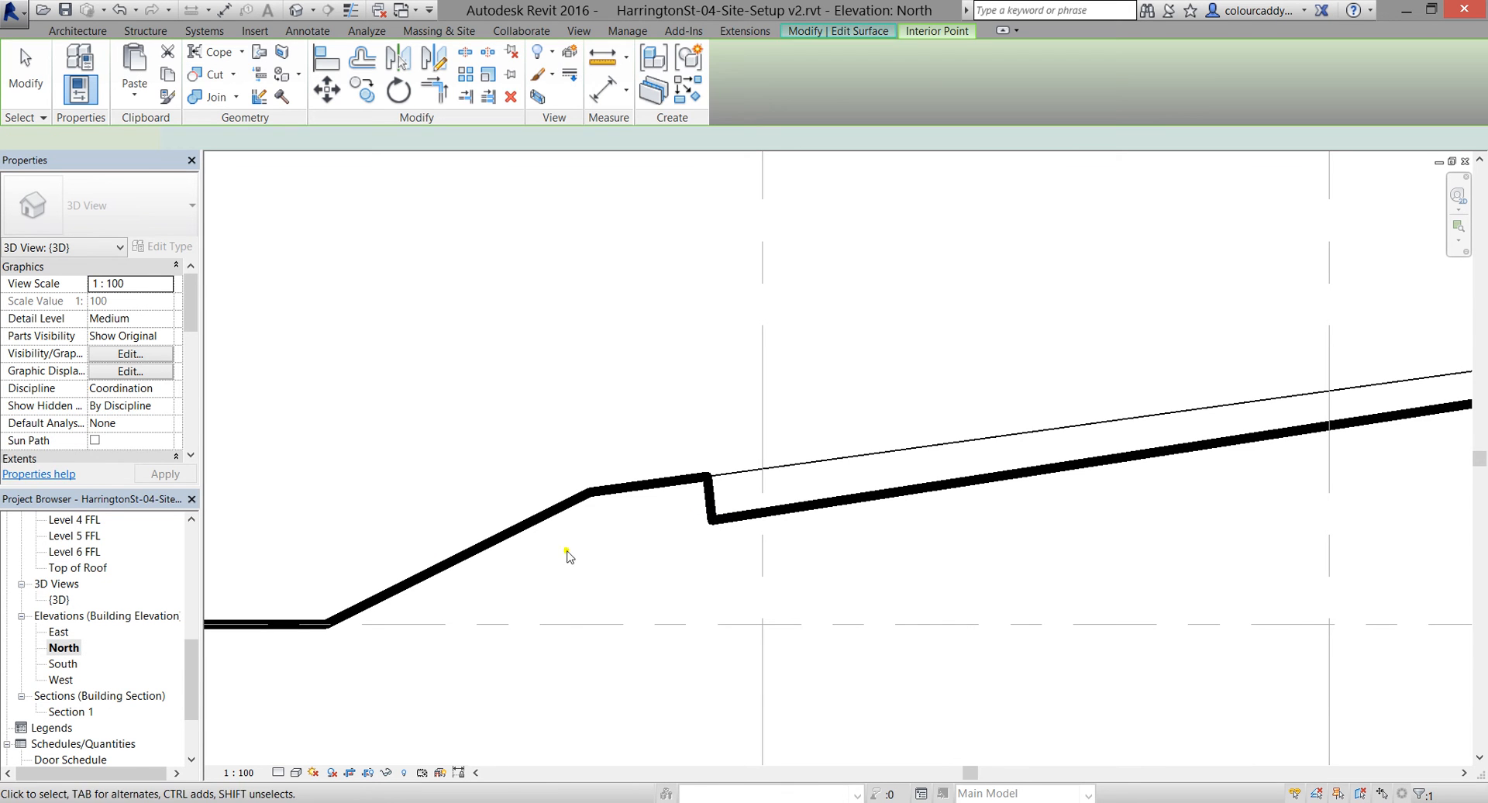
pyautogui.doubleClick(59, 599)
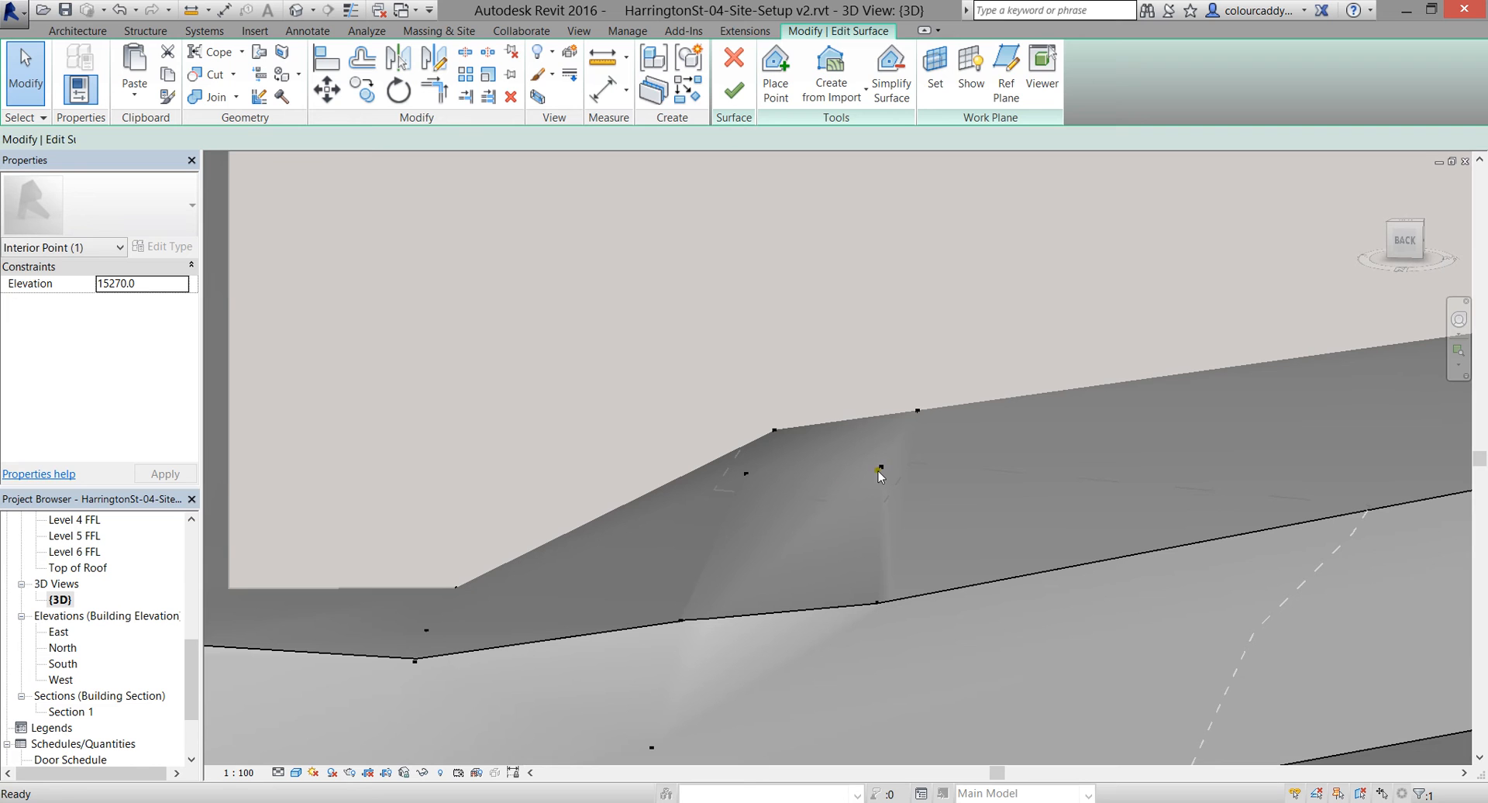
# Check the interior point on the bank in 3D from a higher angle, clear the selection and finish the surface edit
pyautogui.click(881, 468)
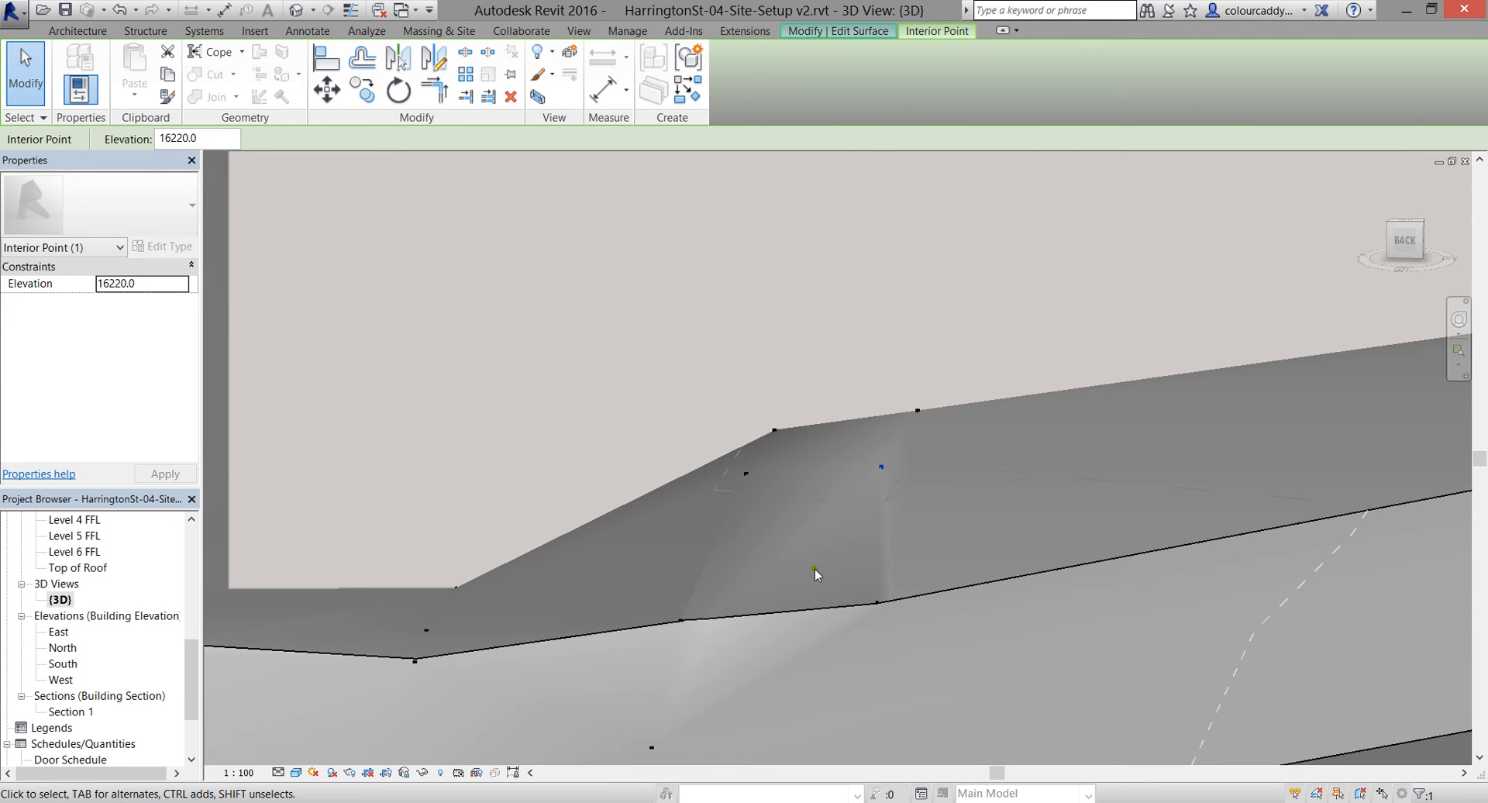
pyautogui.moveTo(883, 447)
pyautogui.keyDown('shift'); pyautogui.mouseDown(button='middle')
pyautogui.moveTo(865, 448)
pyautogui.moveTo(878, 444)
pyautogui.mouseUp(button='middle'); pyautogui.keyUp('shift')
pyautogui.keyDown('shift'); pyautogui.moveTo(876, 497); pyautogui.dragTo(826, 602, button='middle'); pyautogui.keyUp('shift')
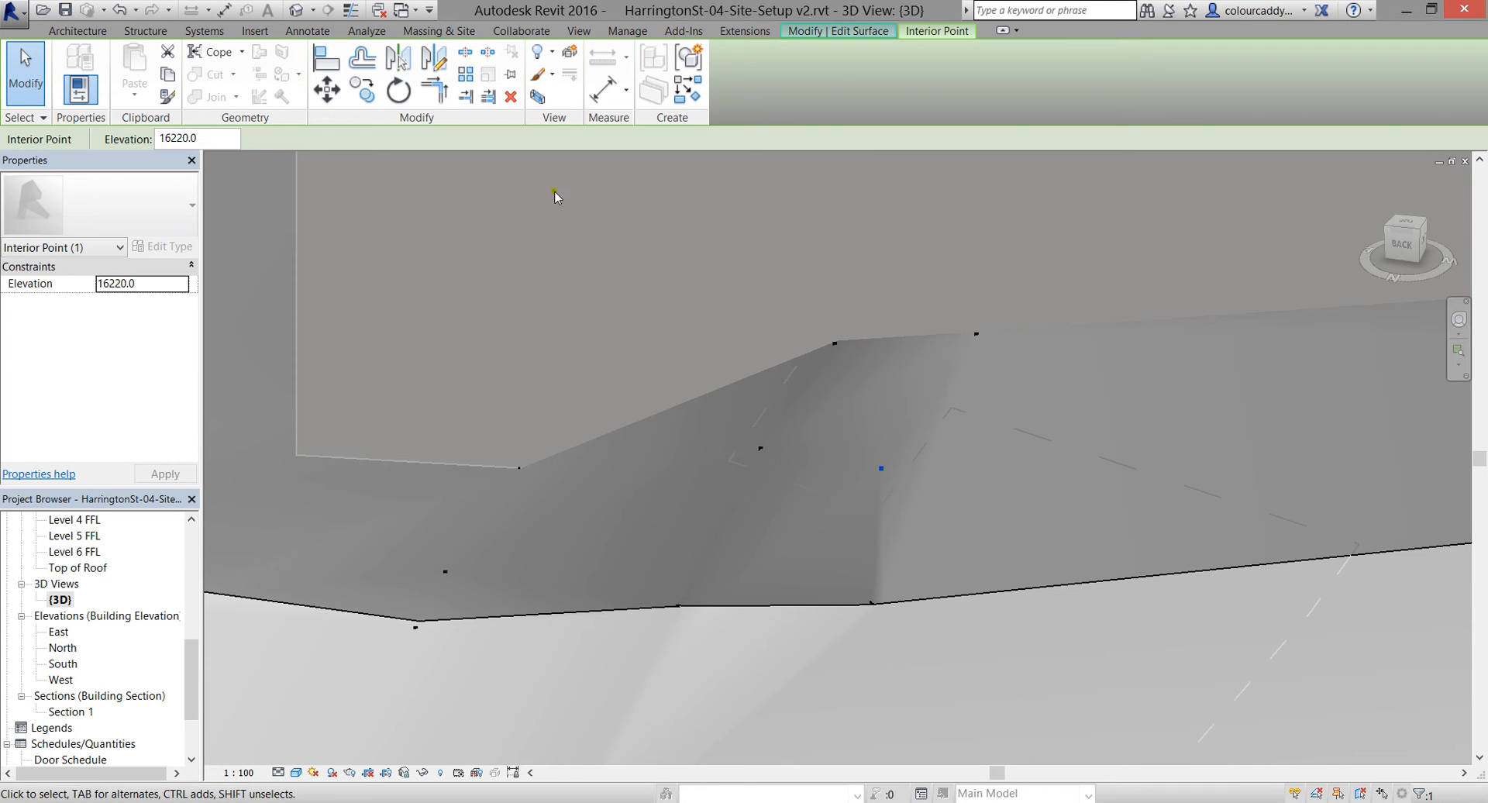
pyautogui.rightClick(645, 304)
pyautogui.click(659, 305)
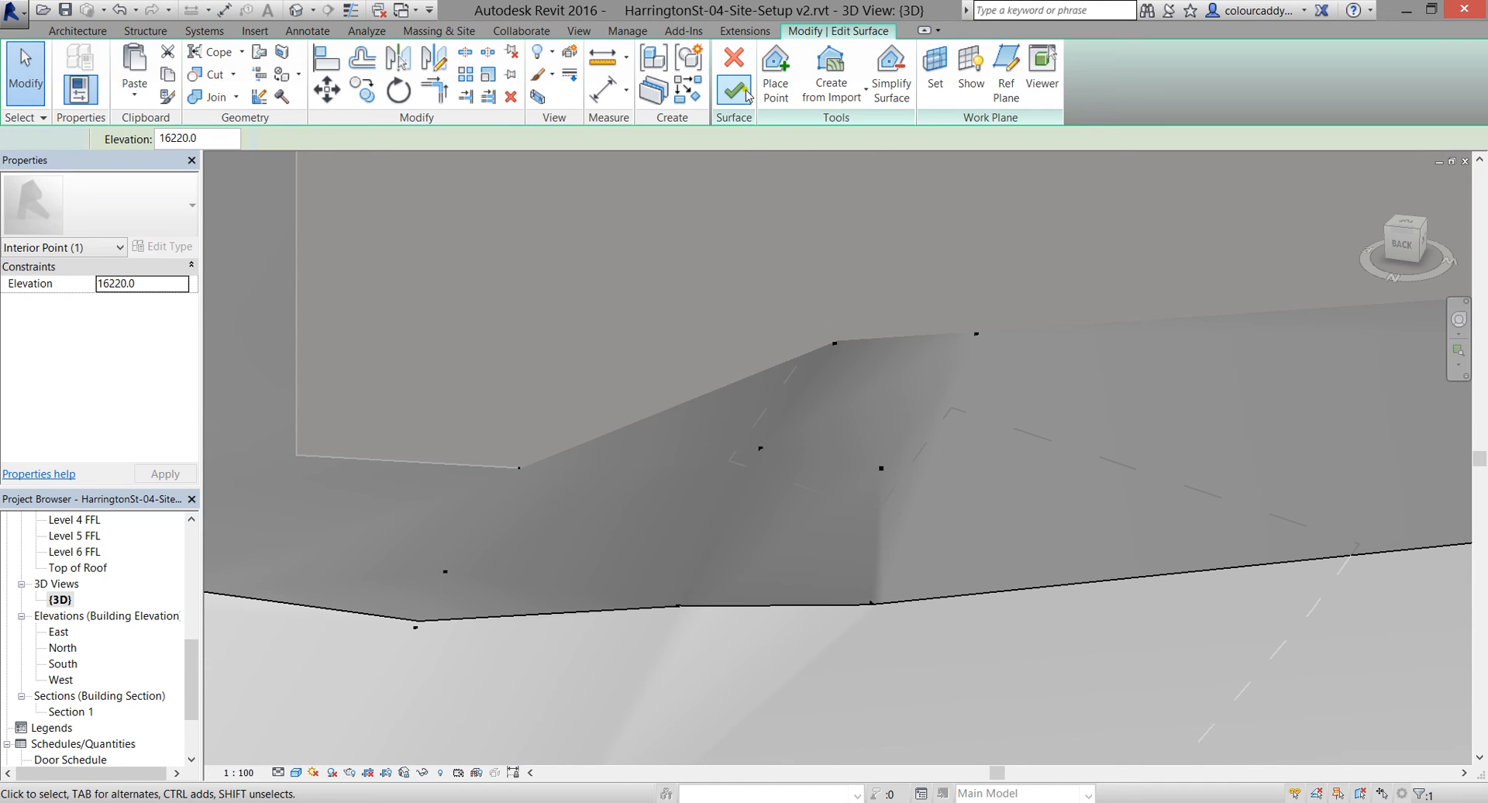
# In the Site plan, move the north elevation's view plane further south, closer to the building's north wall
pyautogui.moveTo(190, 689); pyautogui.dragTo(175, 595)
pyautogui.doubleClick(57, 663)
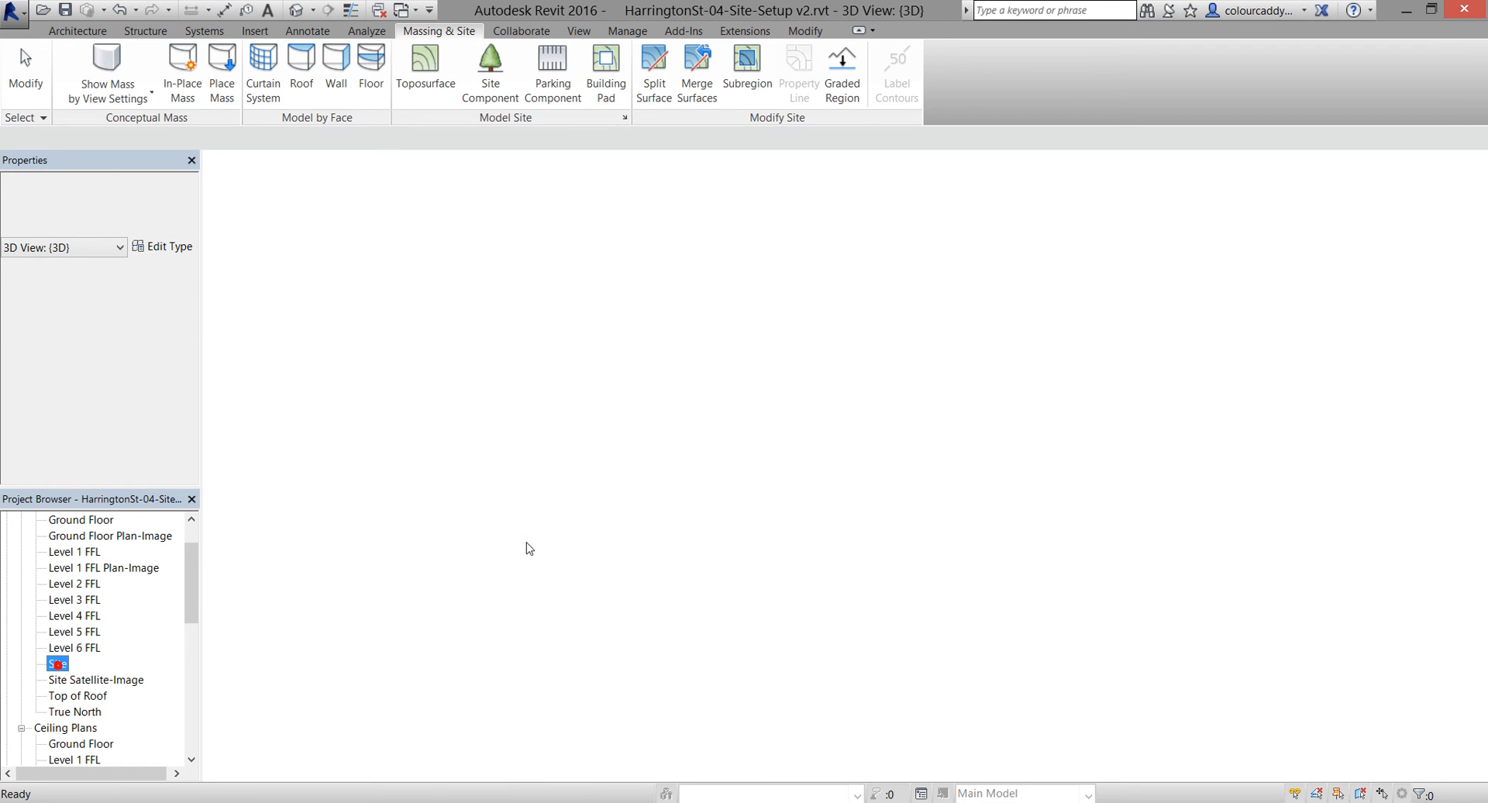
pyautogui.scroll(2, 795, 394)
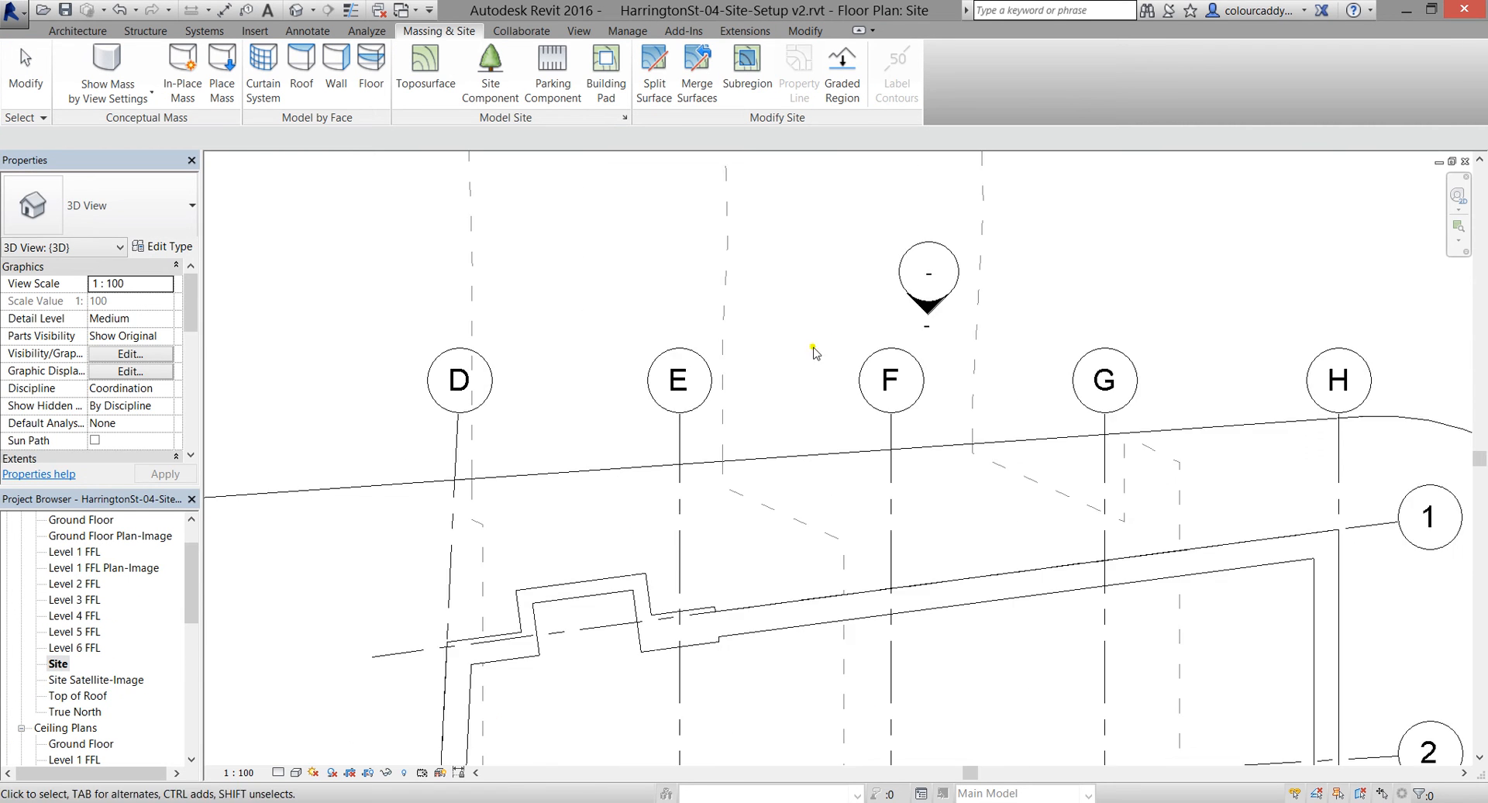
pyautogui.moveTo(828, 316); pyautogui.dragTo(684, 302, button='middle')
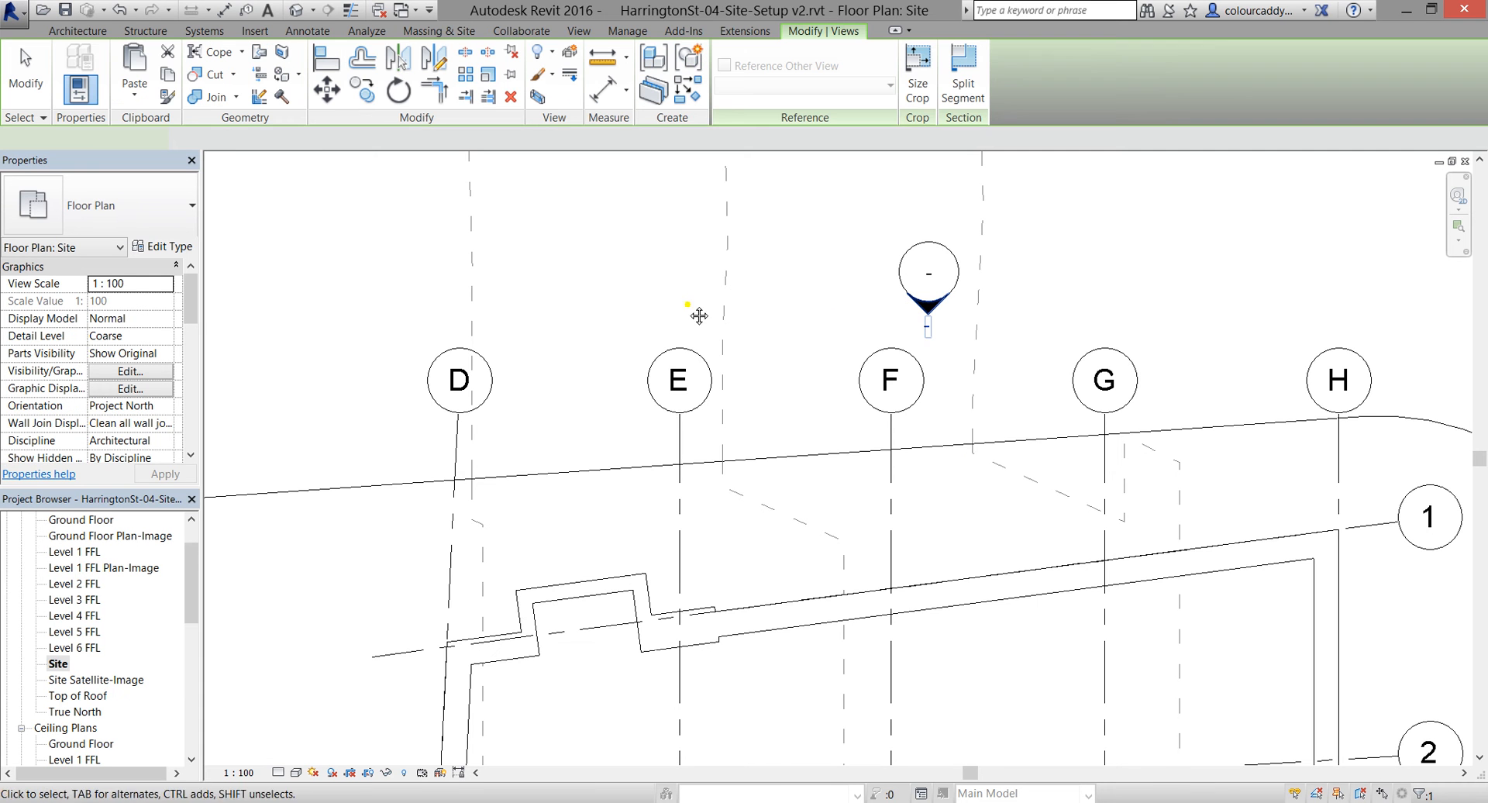
pyautogui.scroll(2, 881, 465)
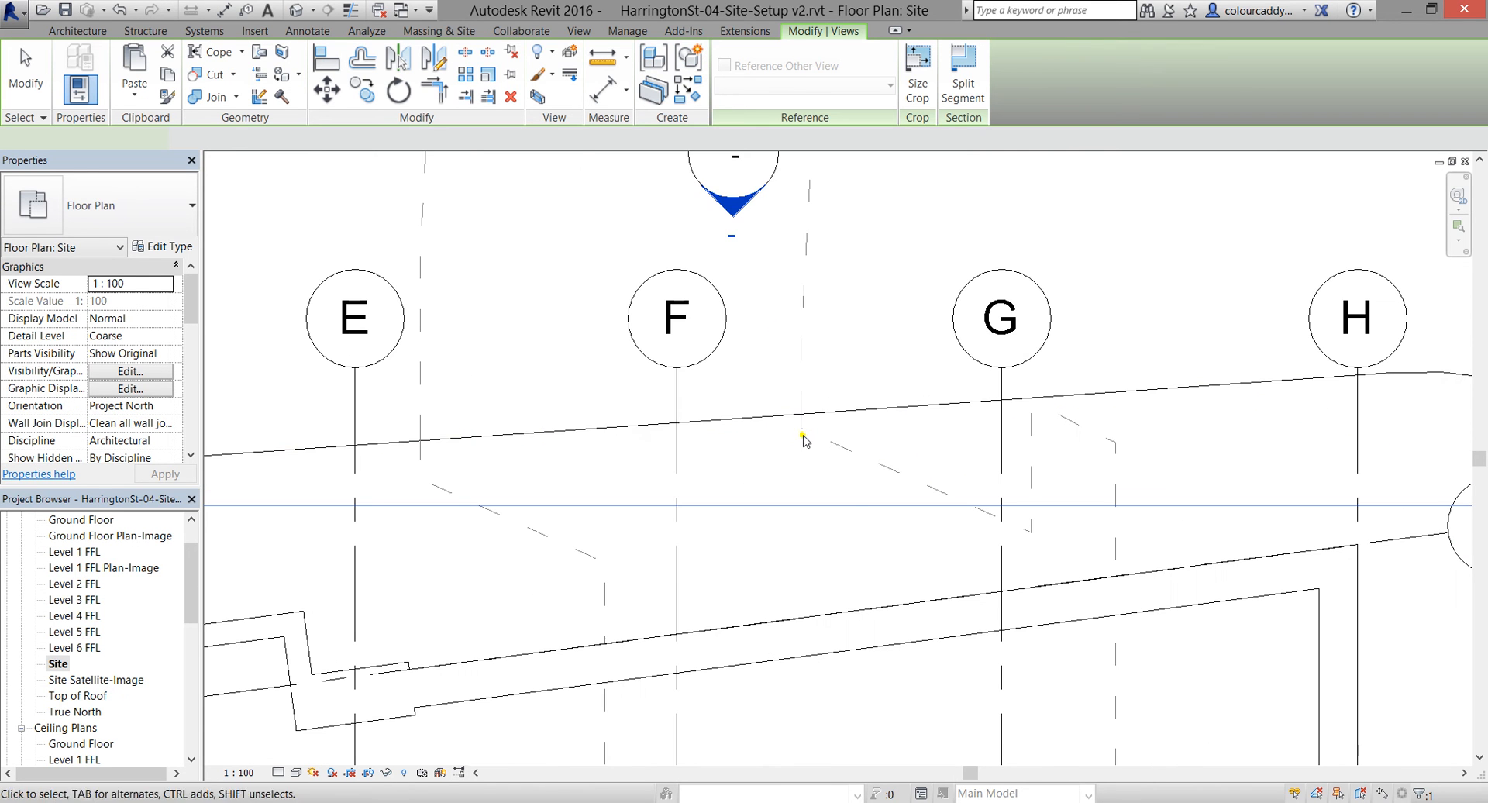
pyautogui.moveTo(849, 505); pyautogui.dragTo(834, 536)
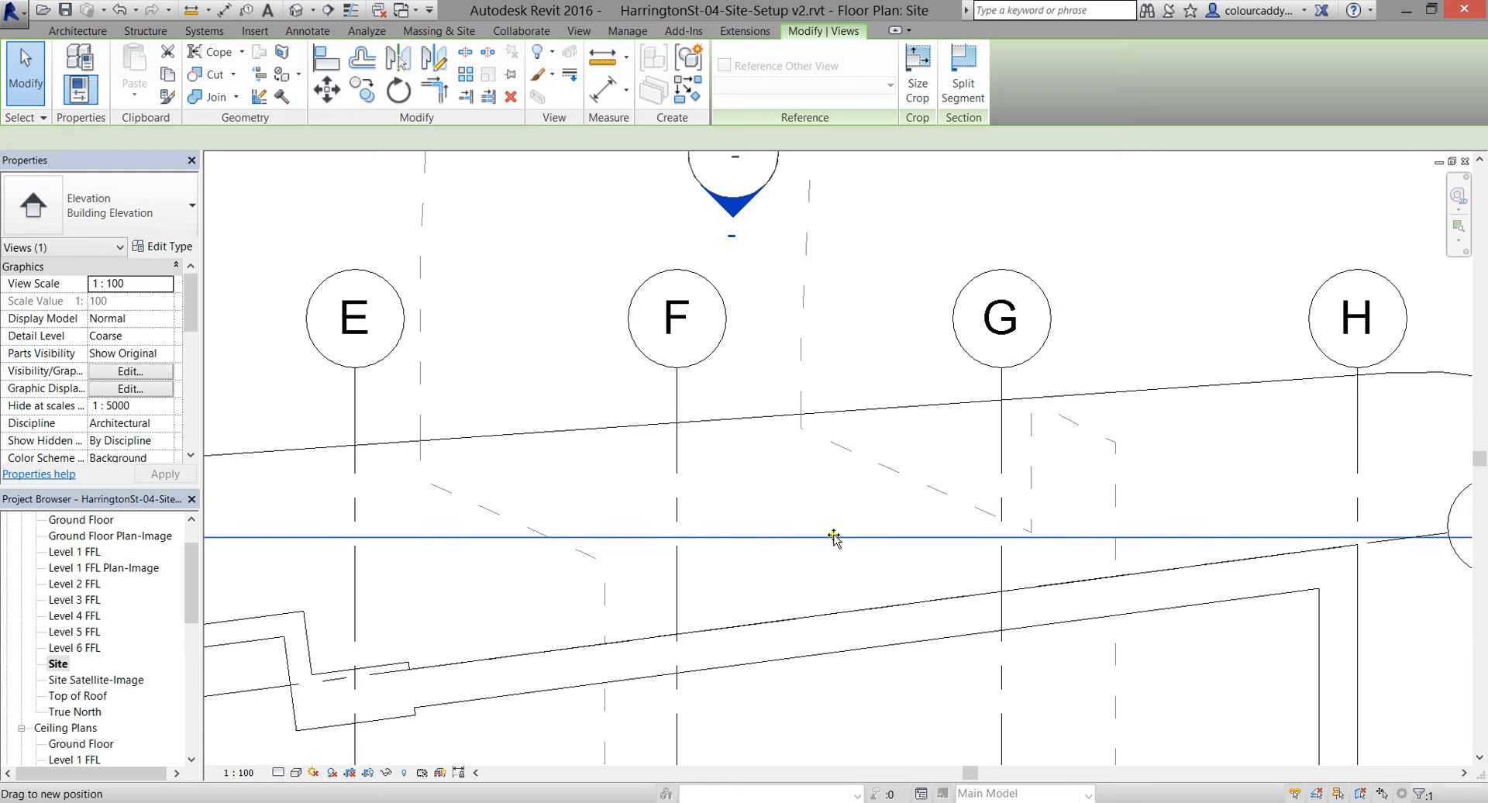
pyautogui.click(903, 473)
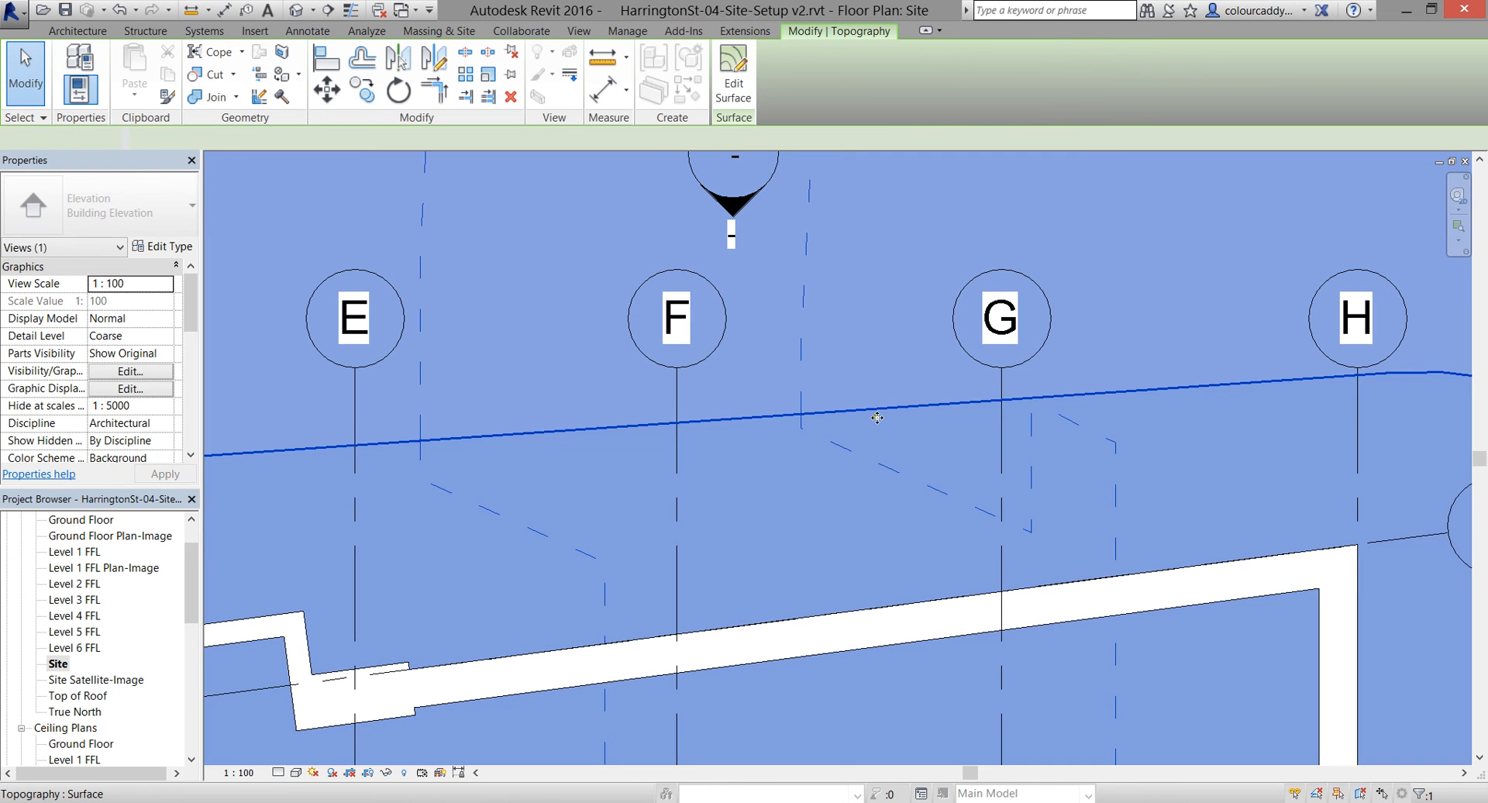
# Edit the toposurface and copy the three interior points near grid G west along the street edge, between grids F and G
pyautogui.click(731, 74)
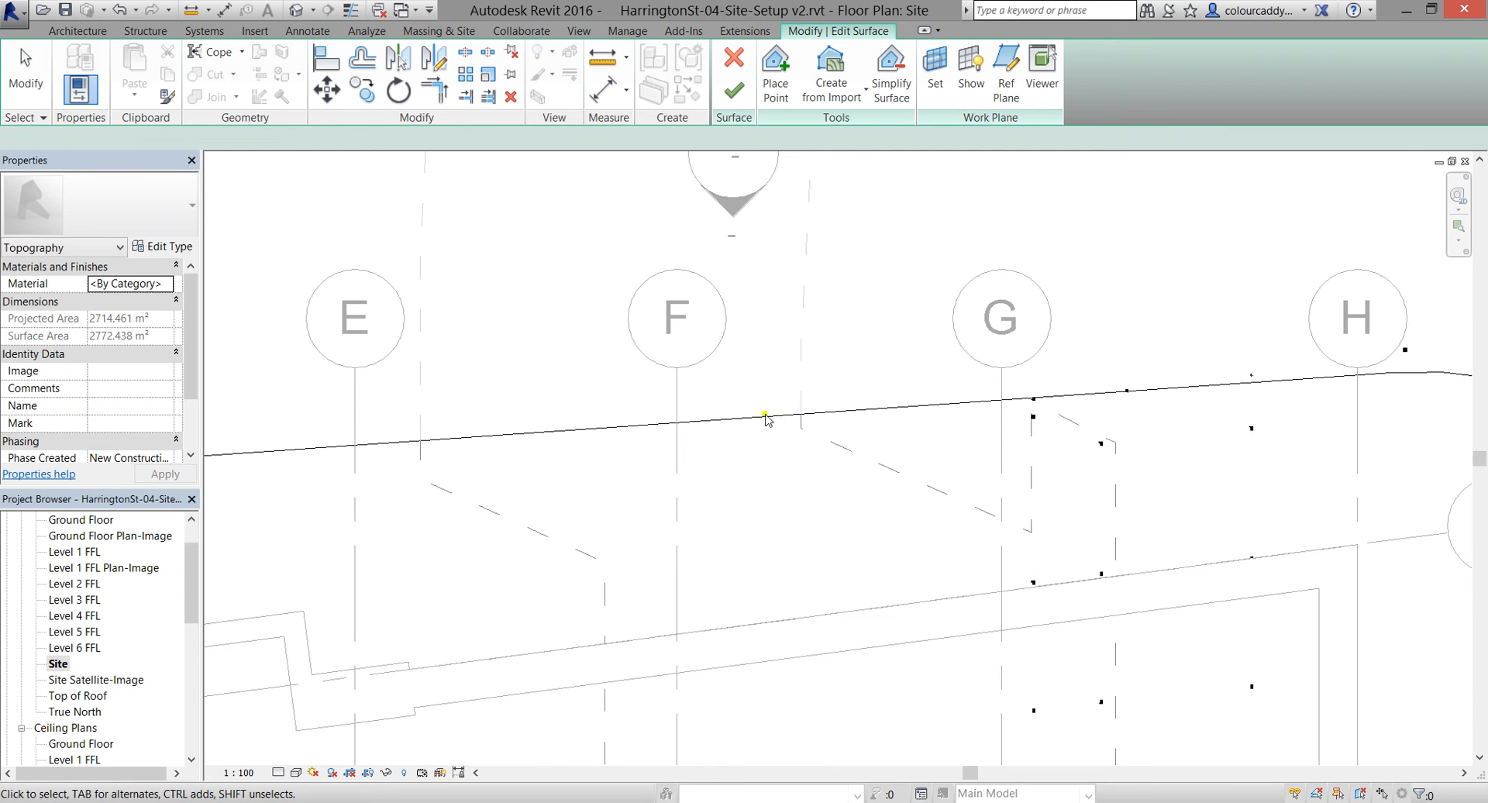
pyautogui.click(1033, 400)
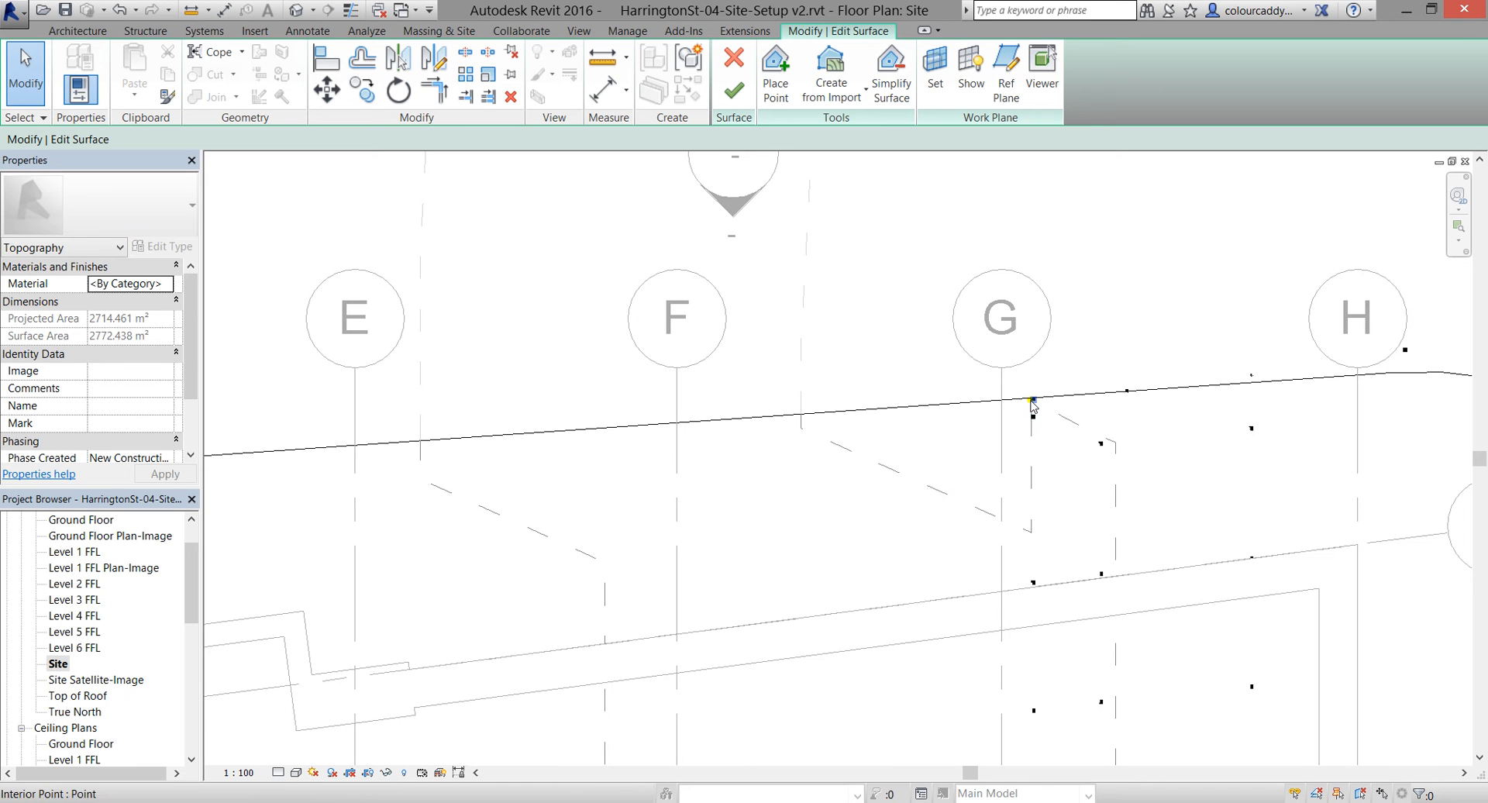
pyautogui.click(1033, 416)
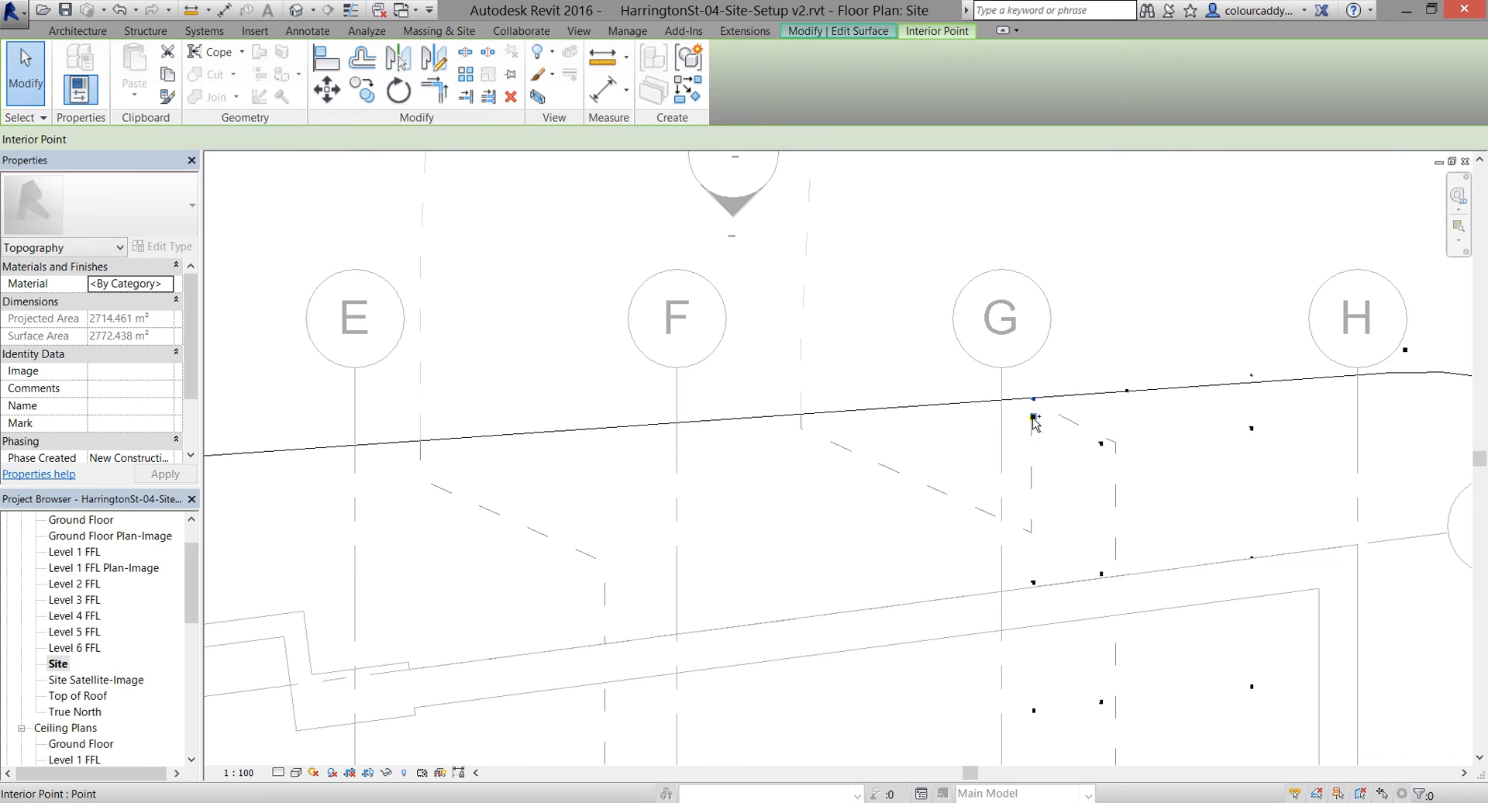
pyautogui.keyDown('ctrl'); pyautogui.click(1033, 583); pyautogui.keyUp('ctrl')
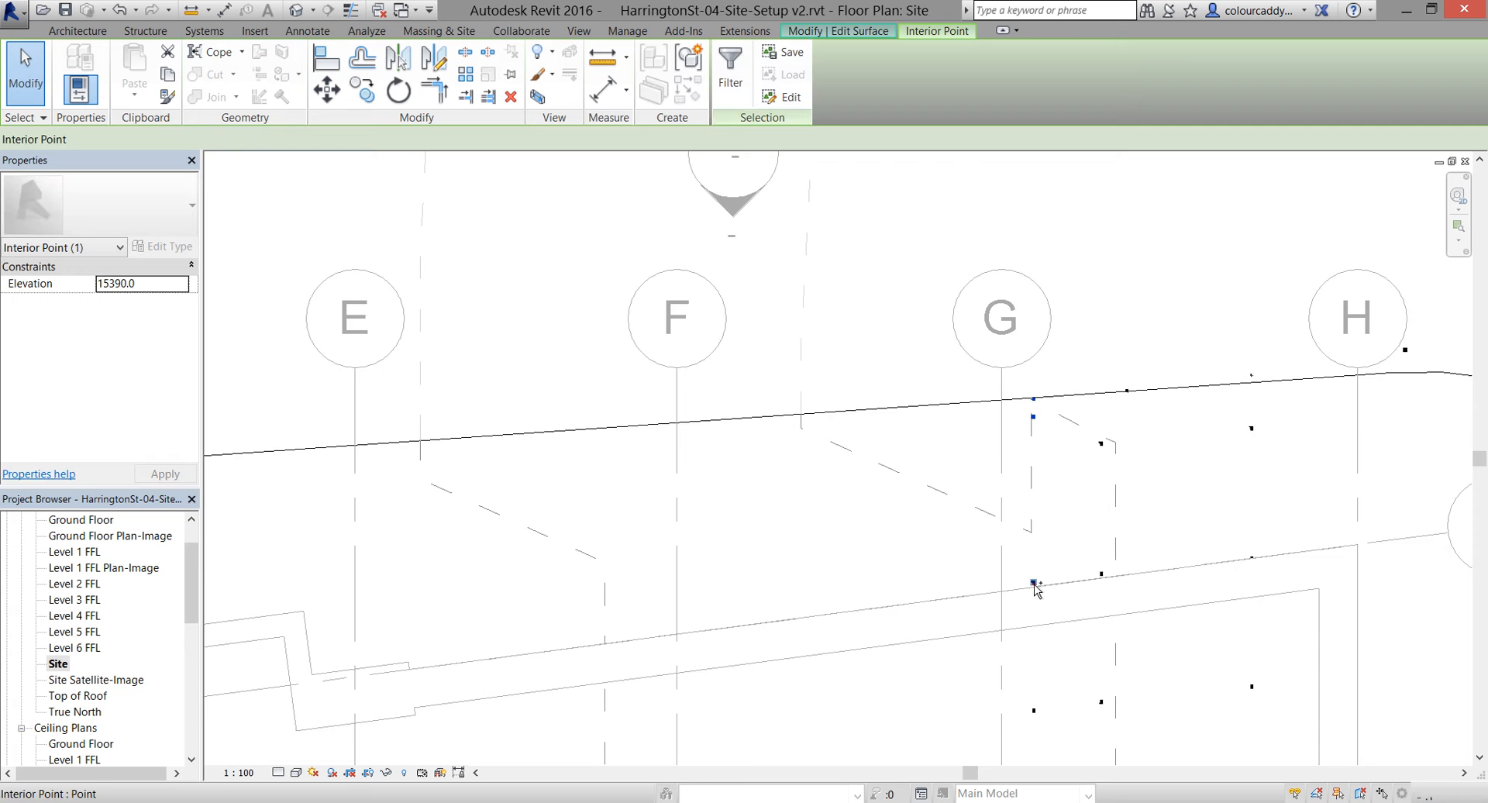
pyautogui.keyDown('ctrl'); pyautogui.click(1034, 584); pyautogui.keyUp('ctrl')
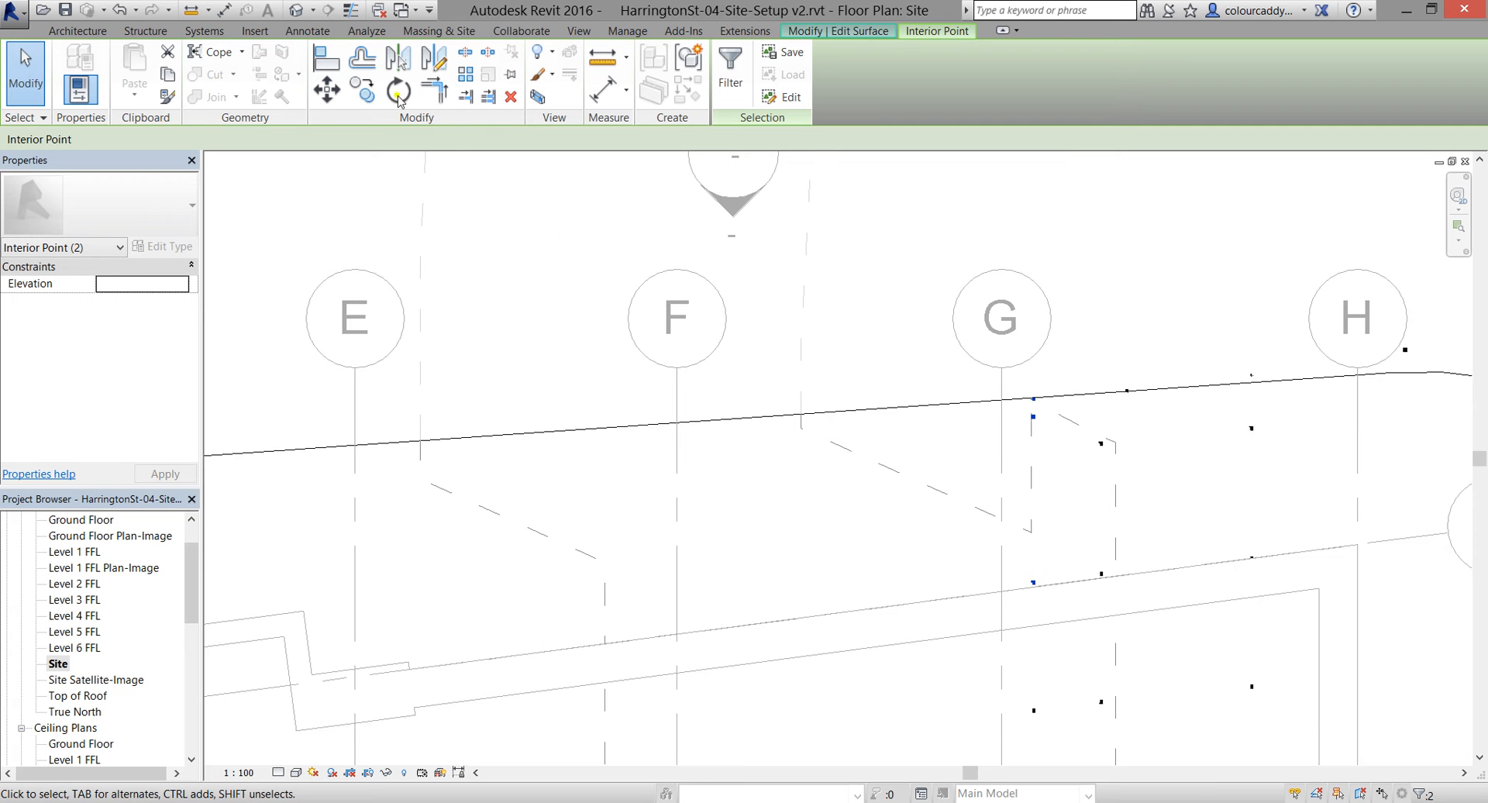
pyautogui.click(366, 96)
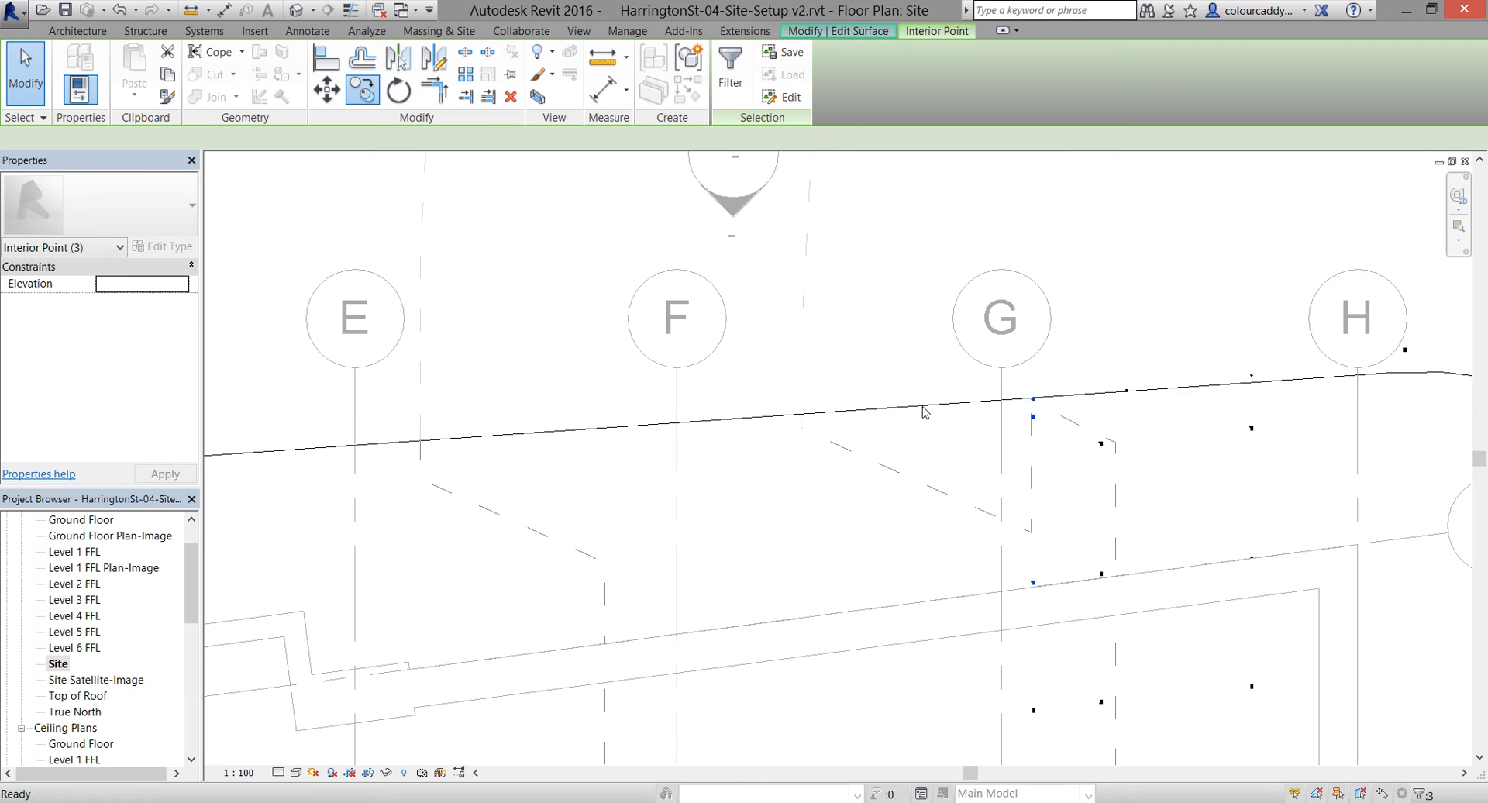
pyautogui.click(1034, 400)
pyautogui.click(801, 420)
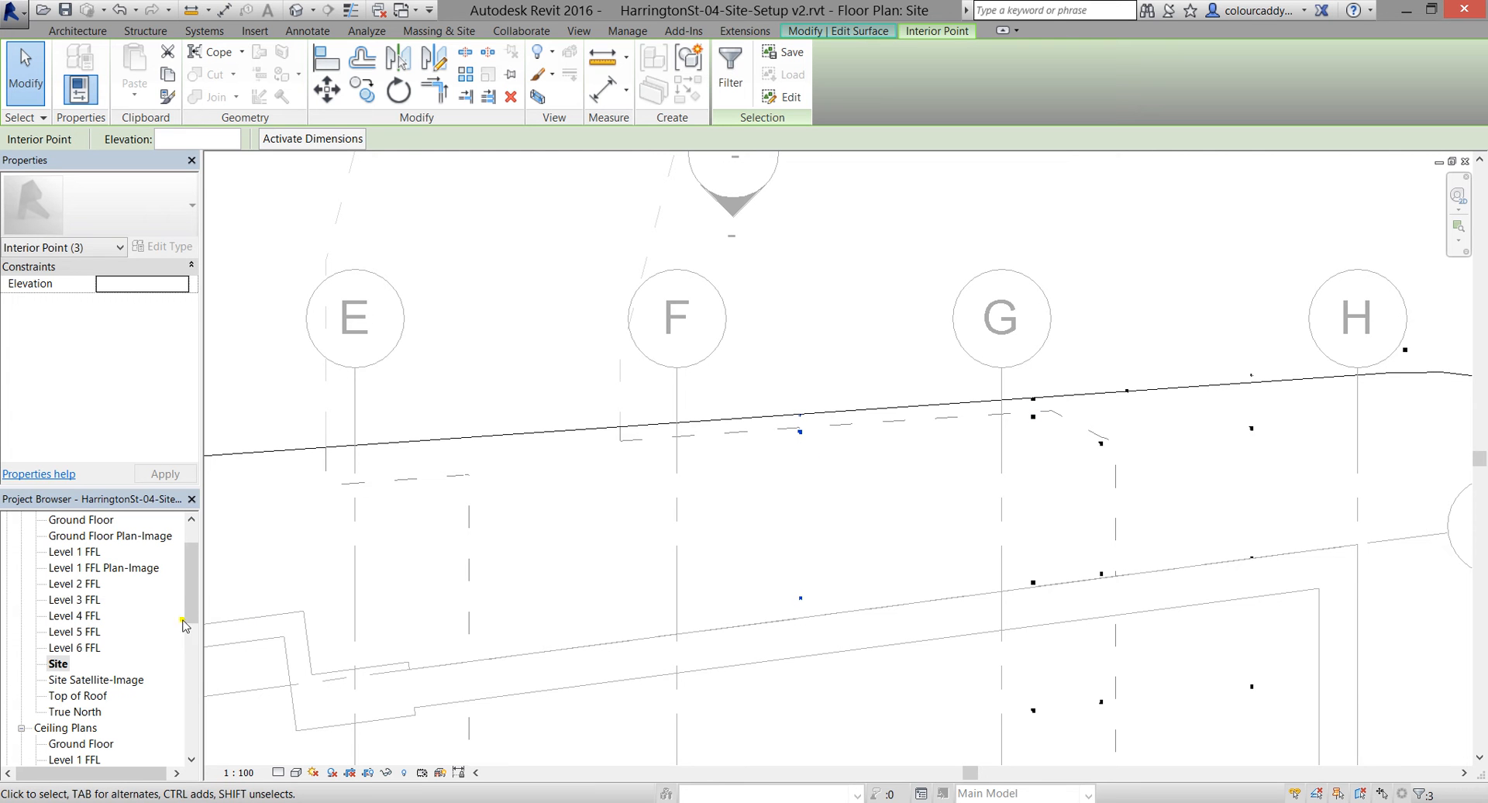
# In the North elevation, raise the three copied points until the ground continues the slope without a flat stretch
pyautogui.moveTo(193, 569); pyautogui.dragTo(183, 656)
pyautogui.doubleClick(64, 679)
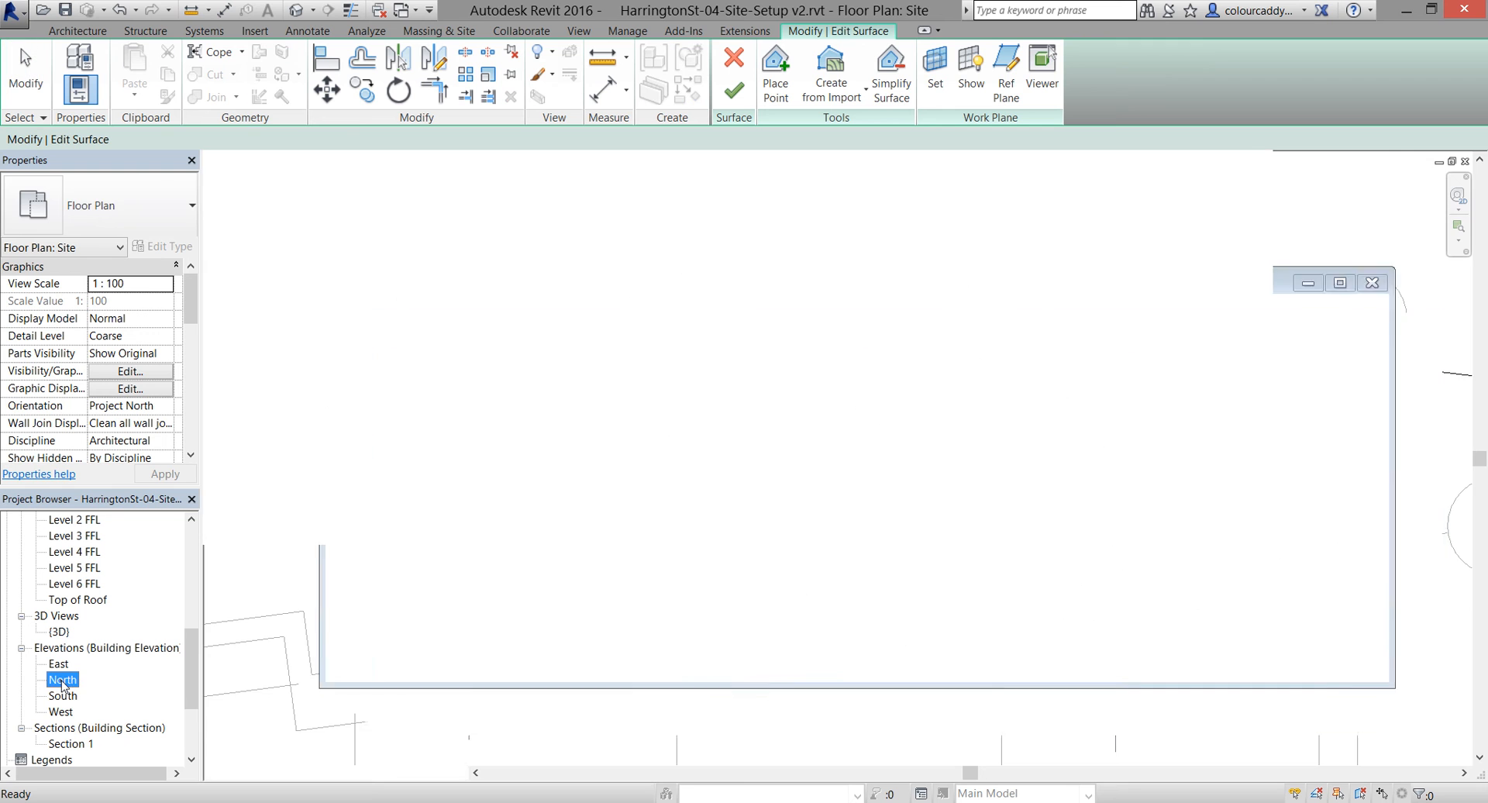
pyautogui.scroll(-5, 806, 572)
pyautogui.click(790, 534)
pyautogui.scroll(3, 794, 538)
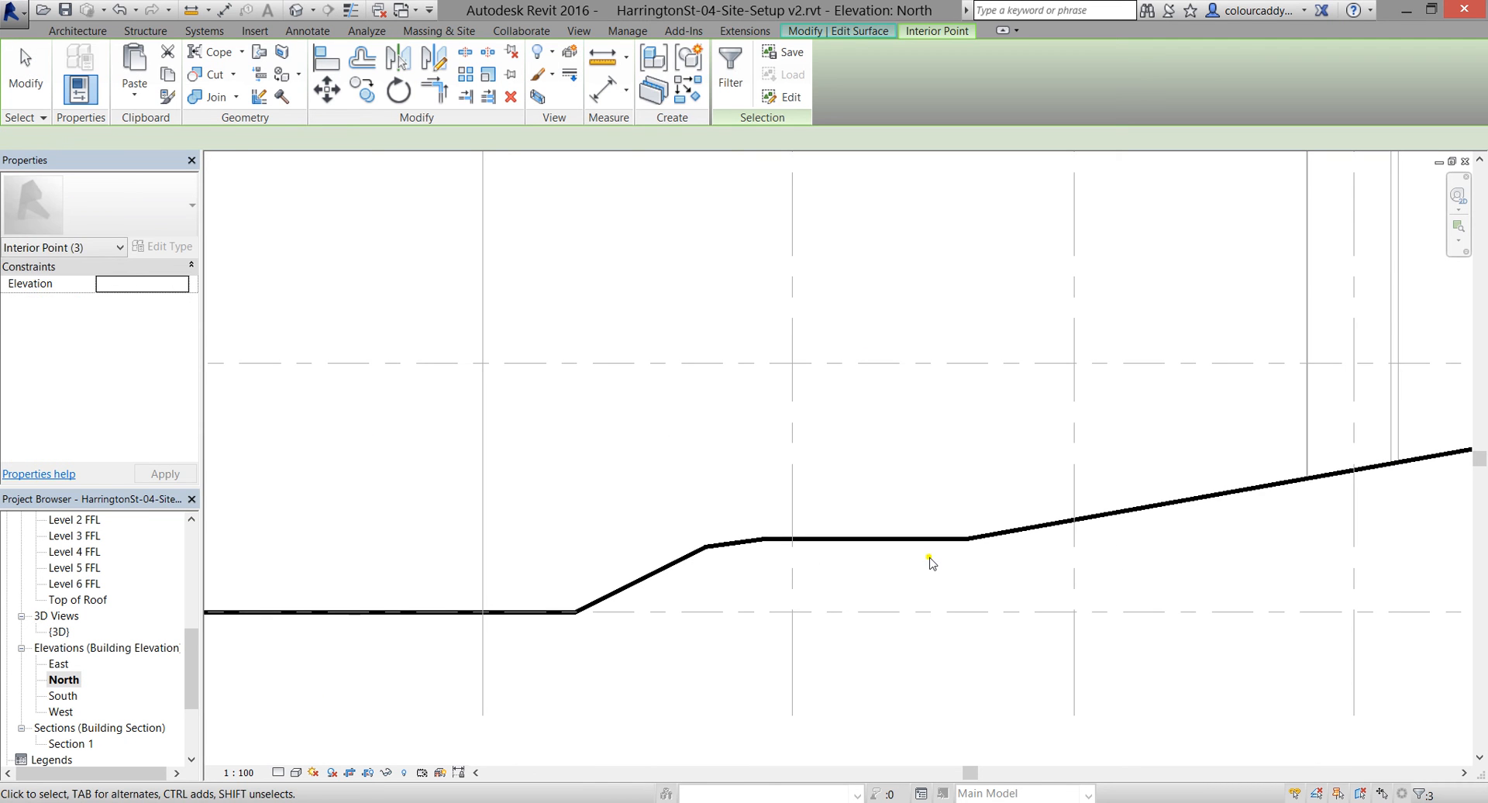
pyautogui.click(973, 569)
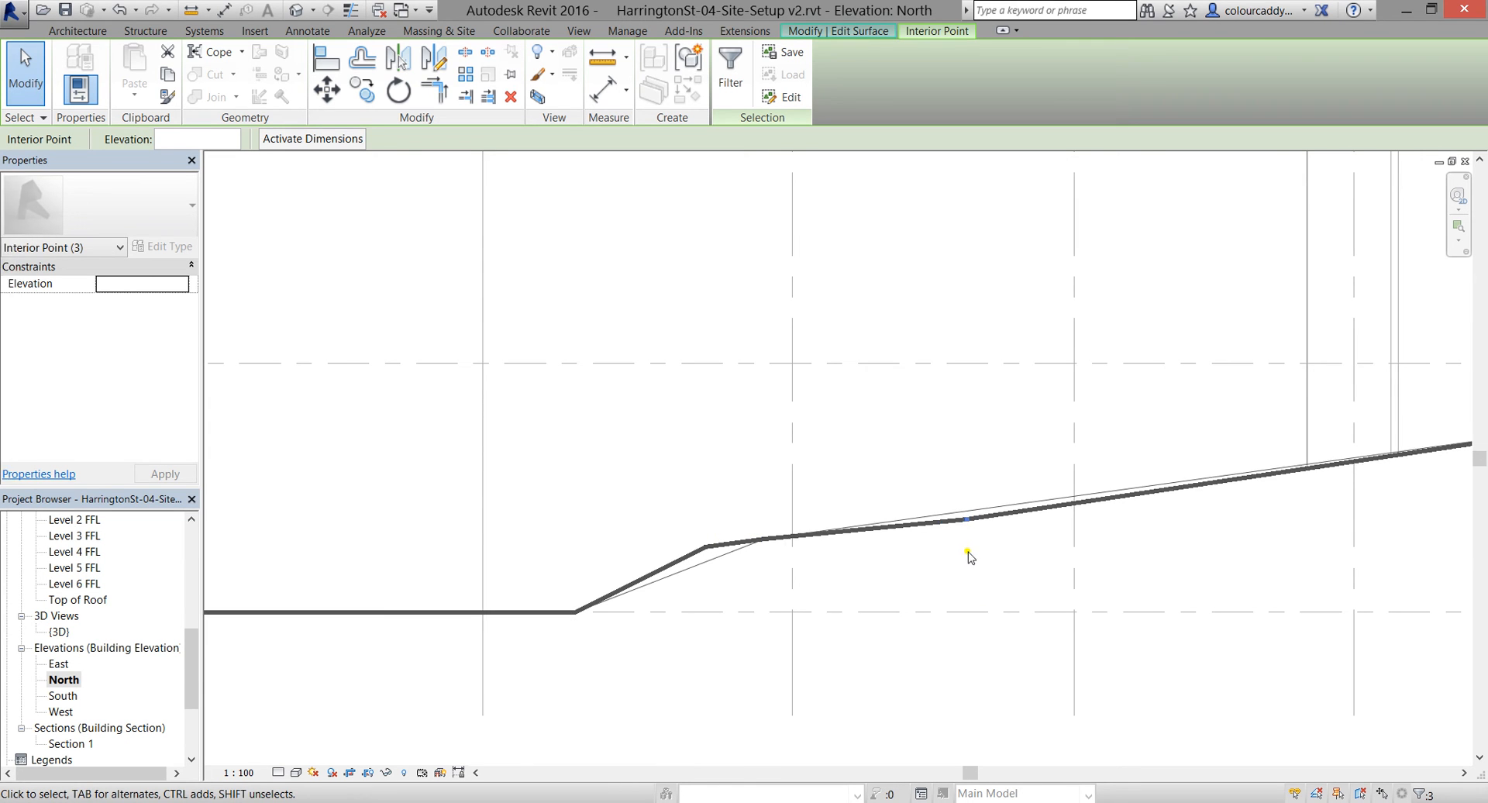
pyautogui.press('Up')
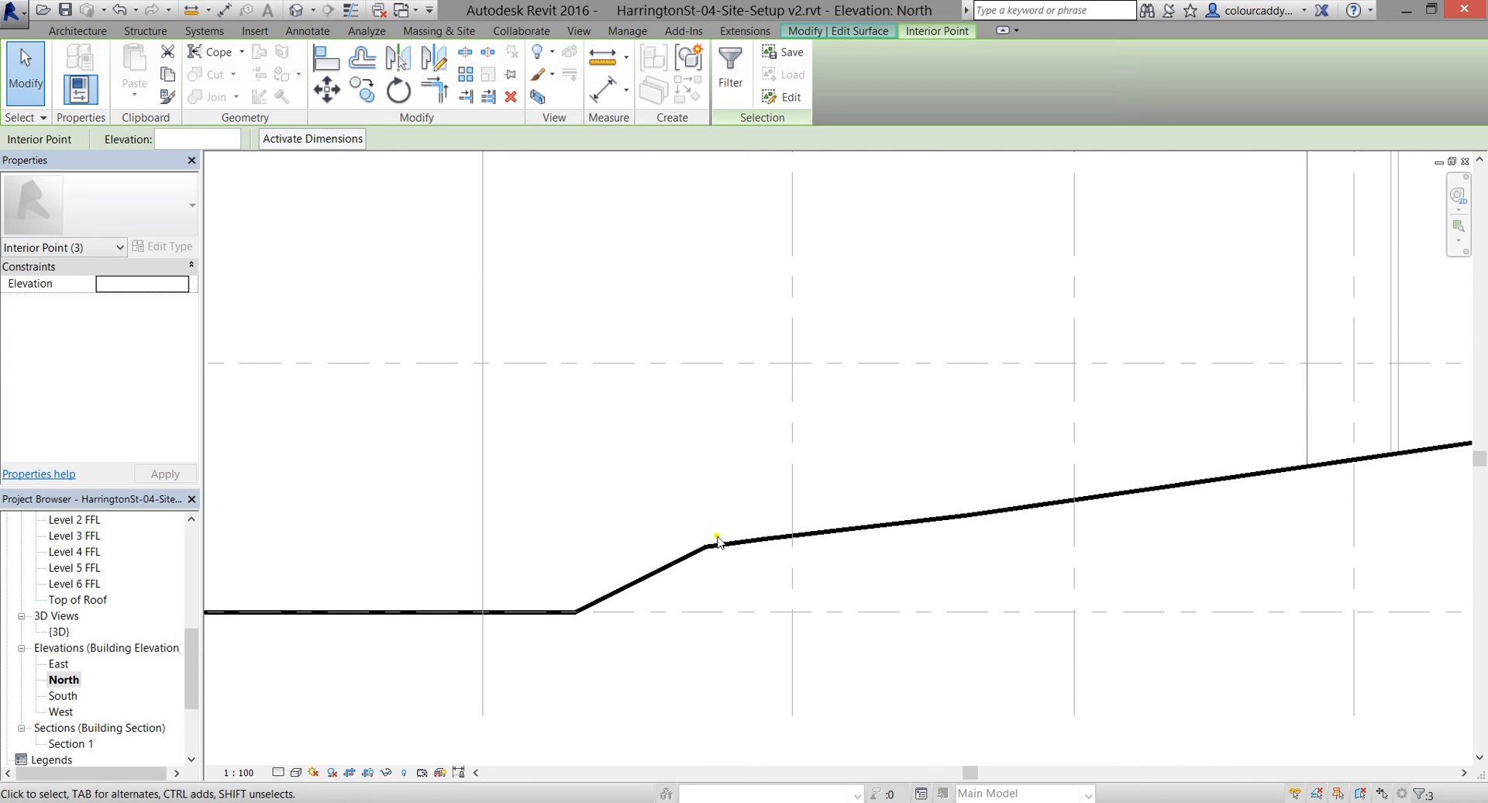
pyautogui.scroll(-2, 716, 540)
pyautogui.scroll(-3, 664, 612)
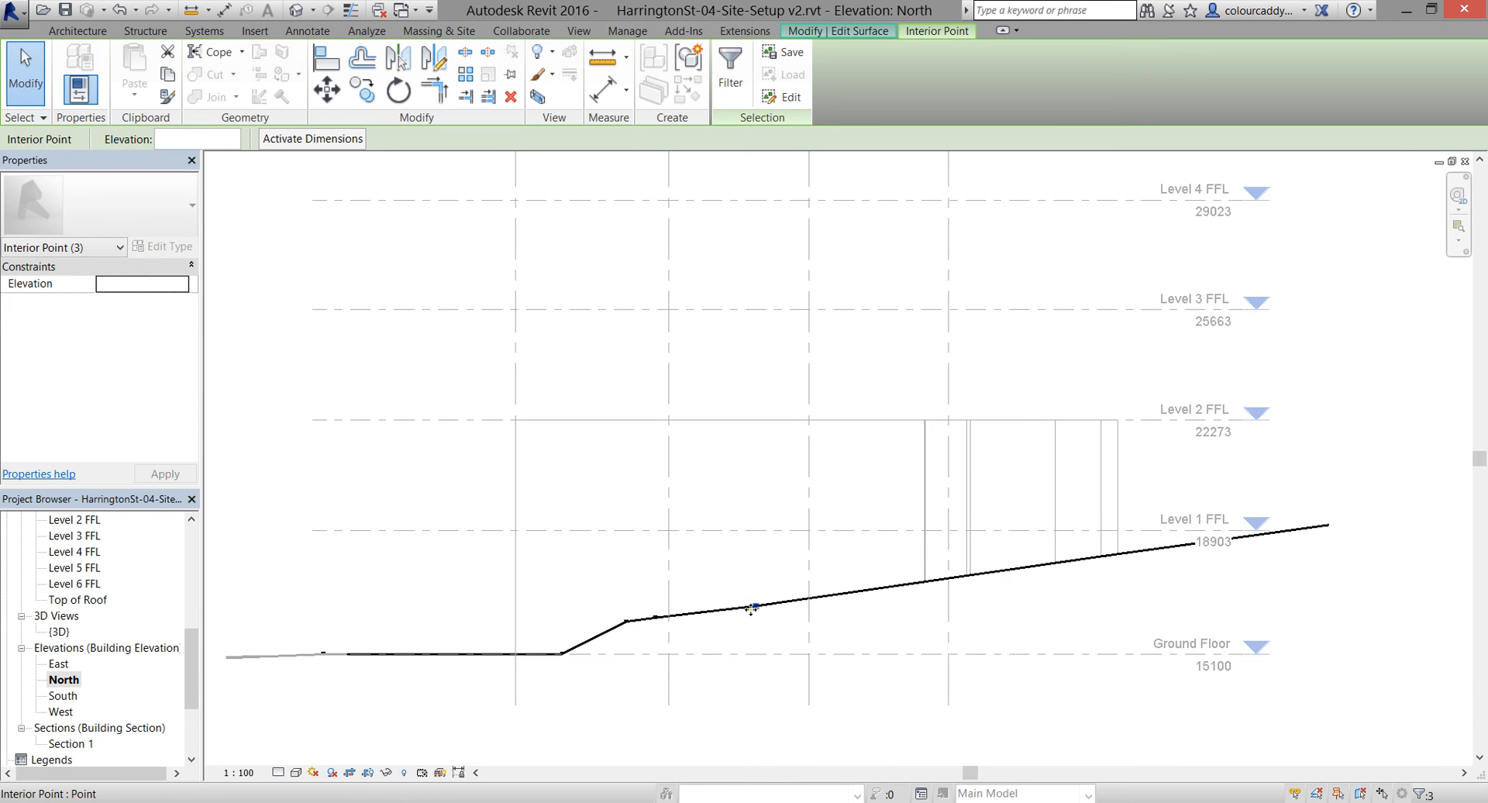
pyautogui.scroll(1, 671, 626)
pyautogui.scroll(1, 685, 626)
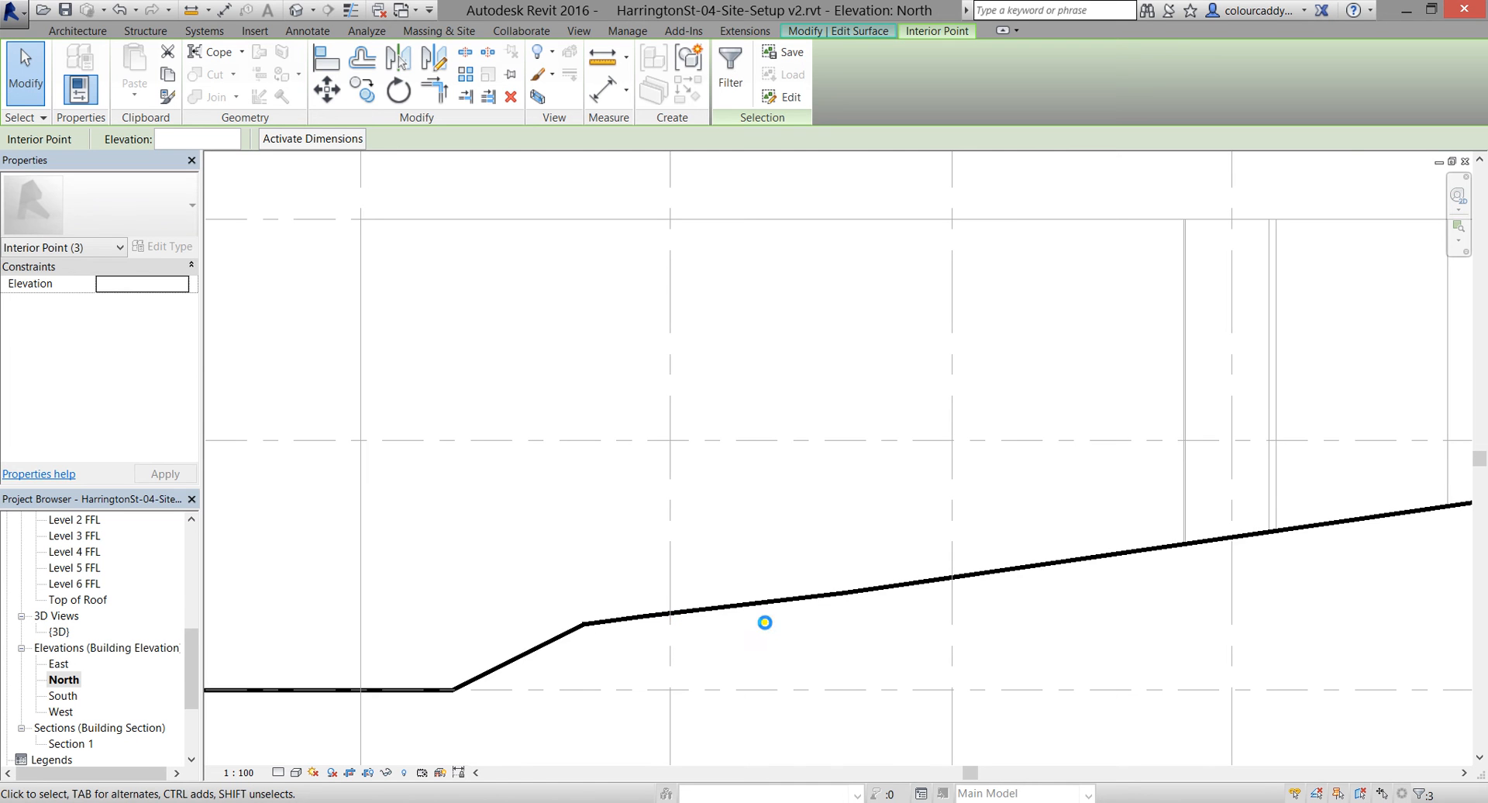
pyautogui.scroll(-2, 792, 626)
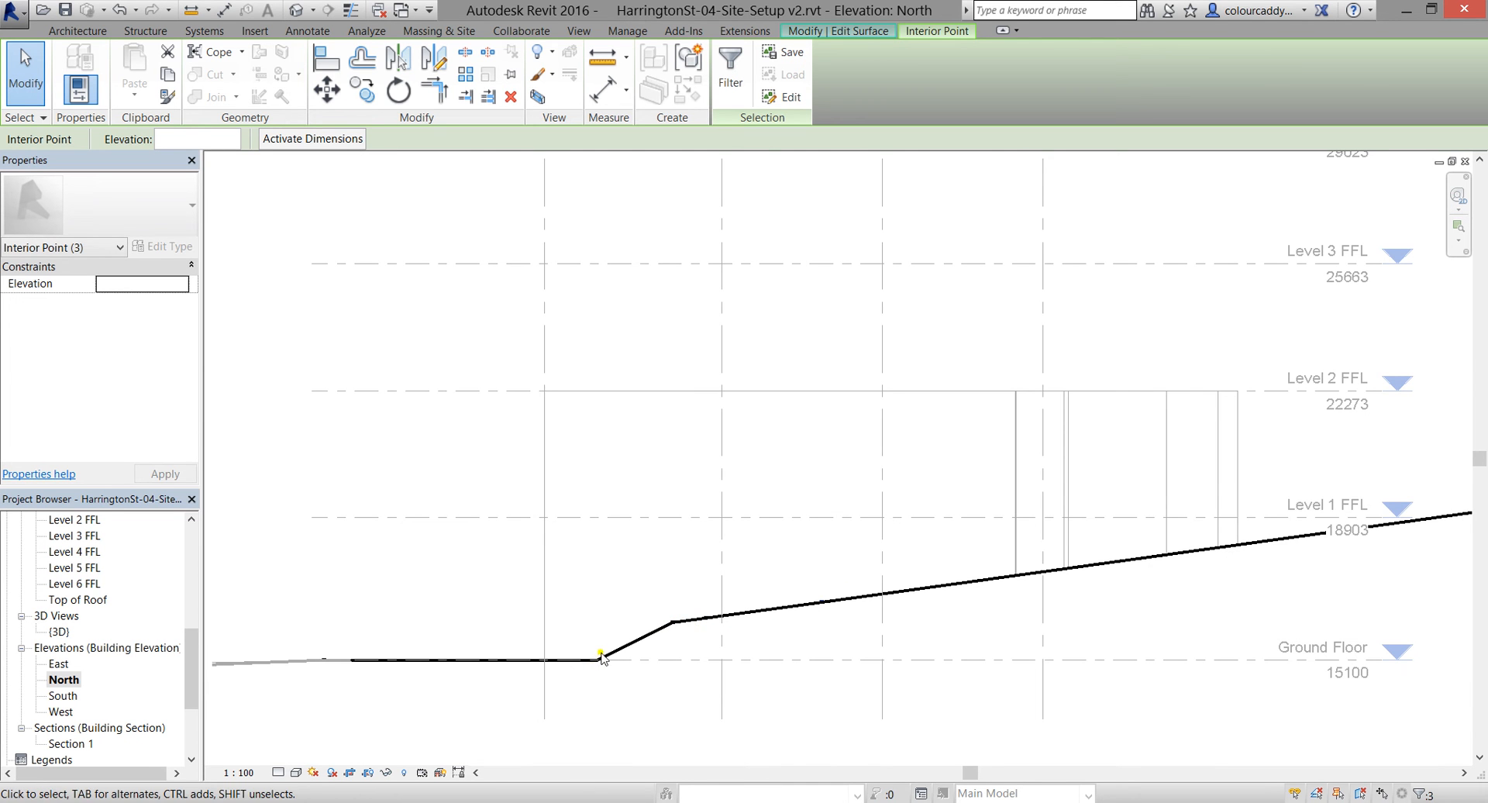
# Finish the toposurface edit and inspect the ground around the building in 3D
pyautogui.click(648, 355)
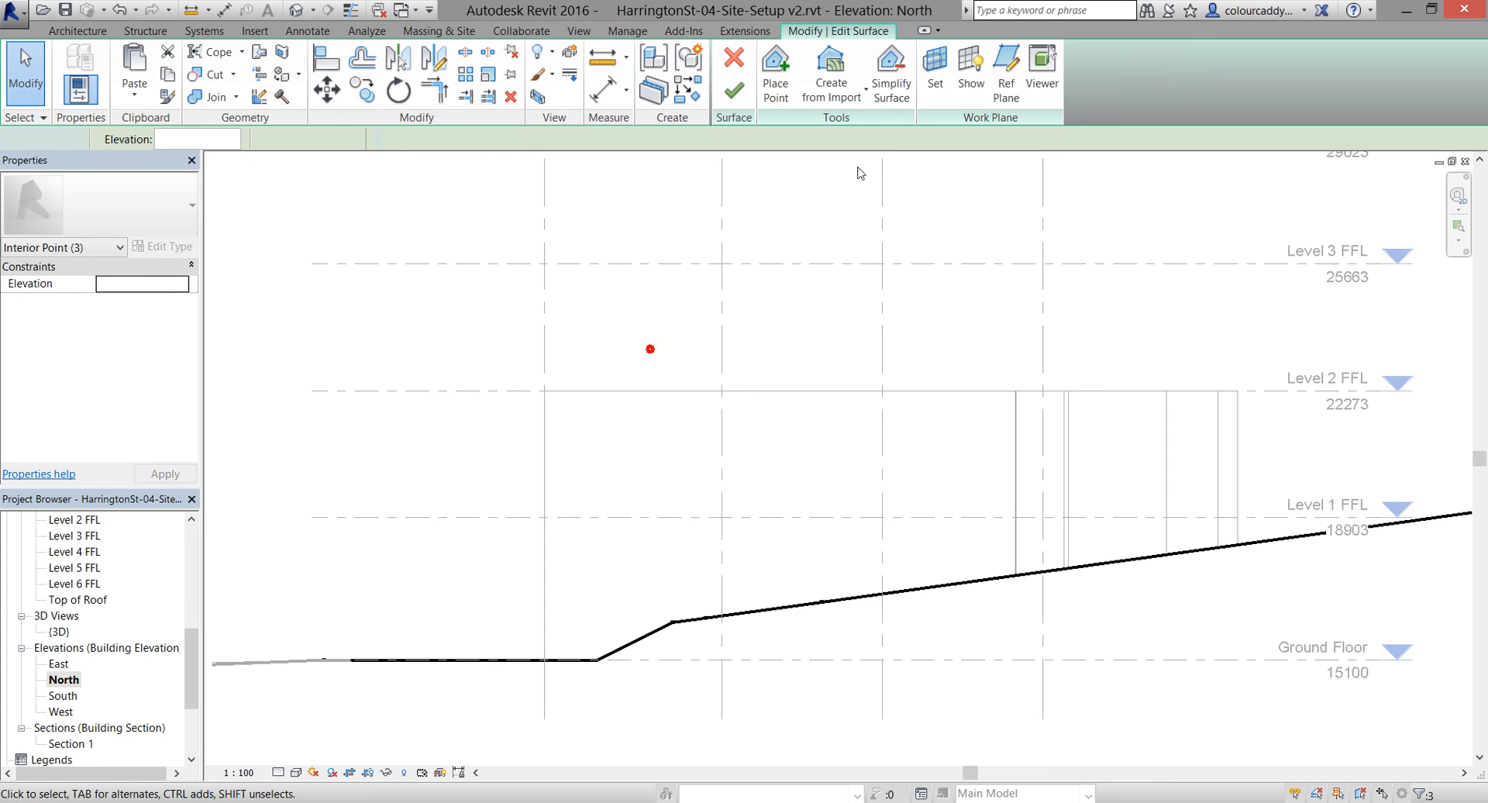
pyautogui.click(735, 93)
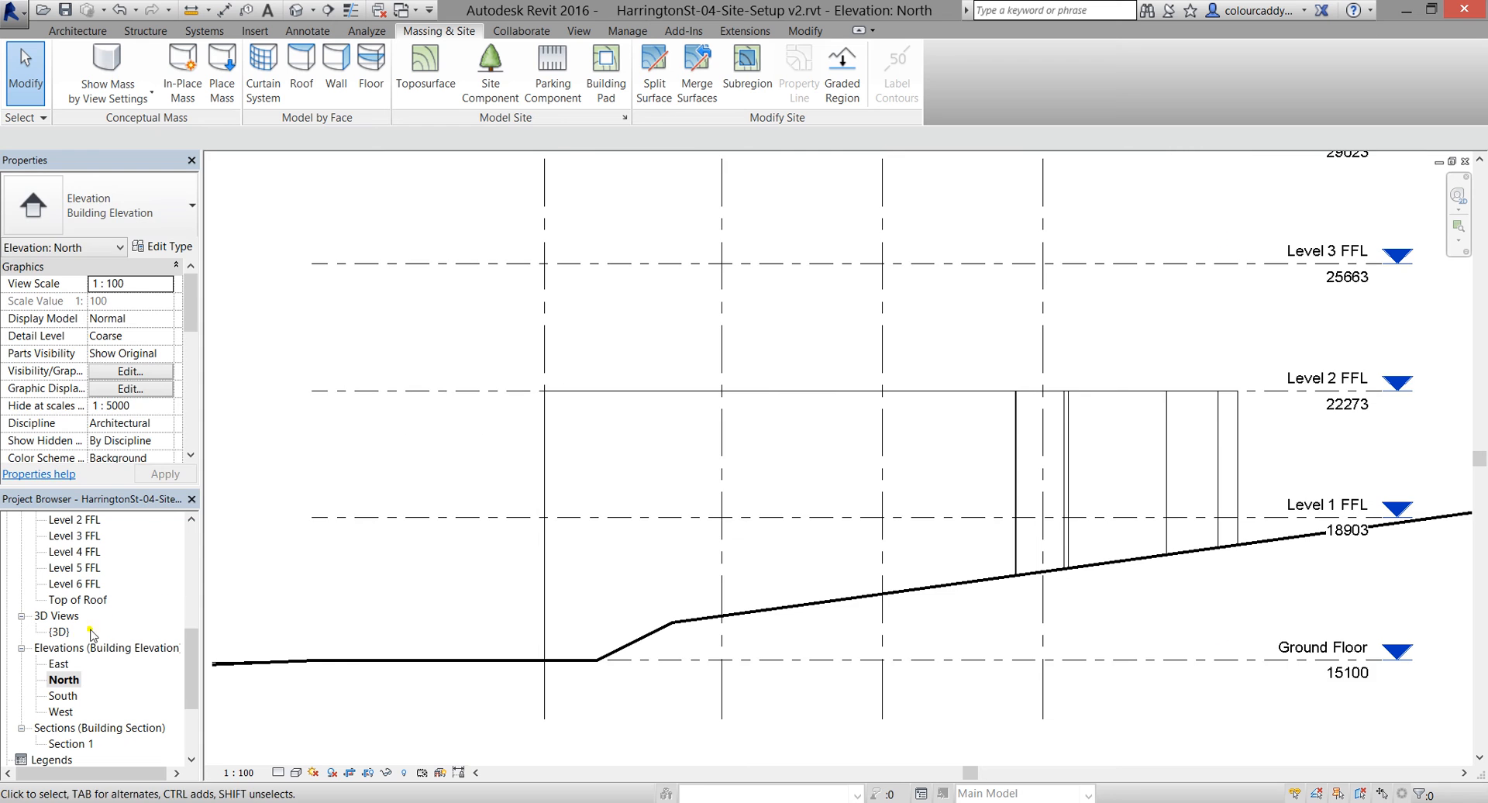
pyautogui.doubleClick(58, 631)
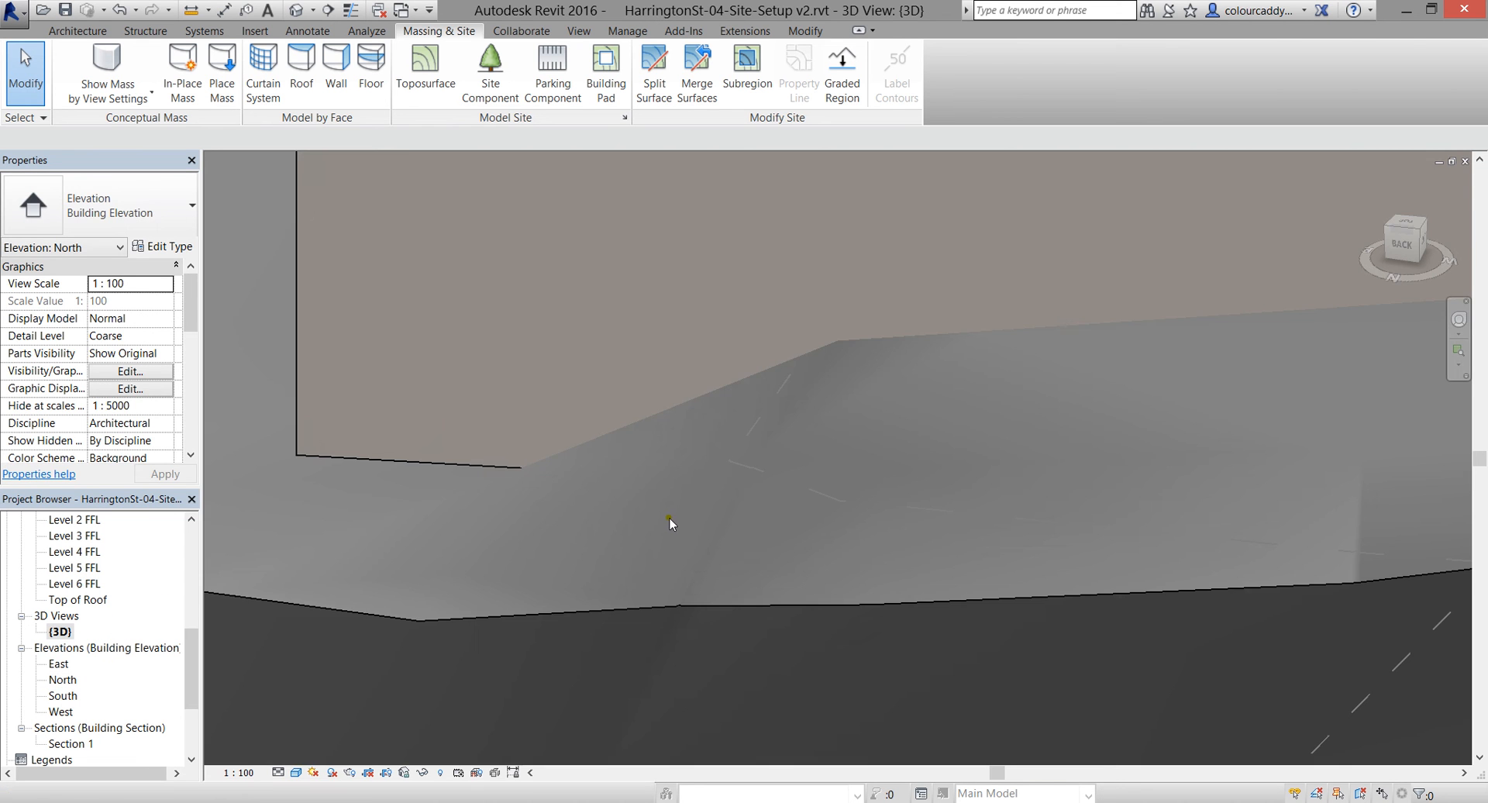
pyautogui.scroll(-5, 665, 516)
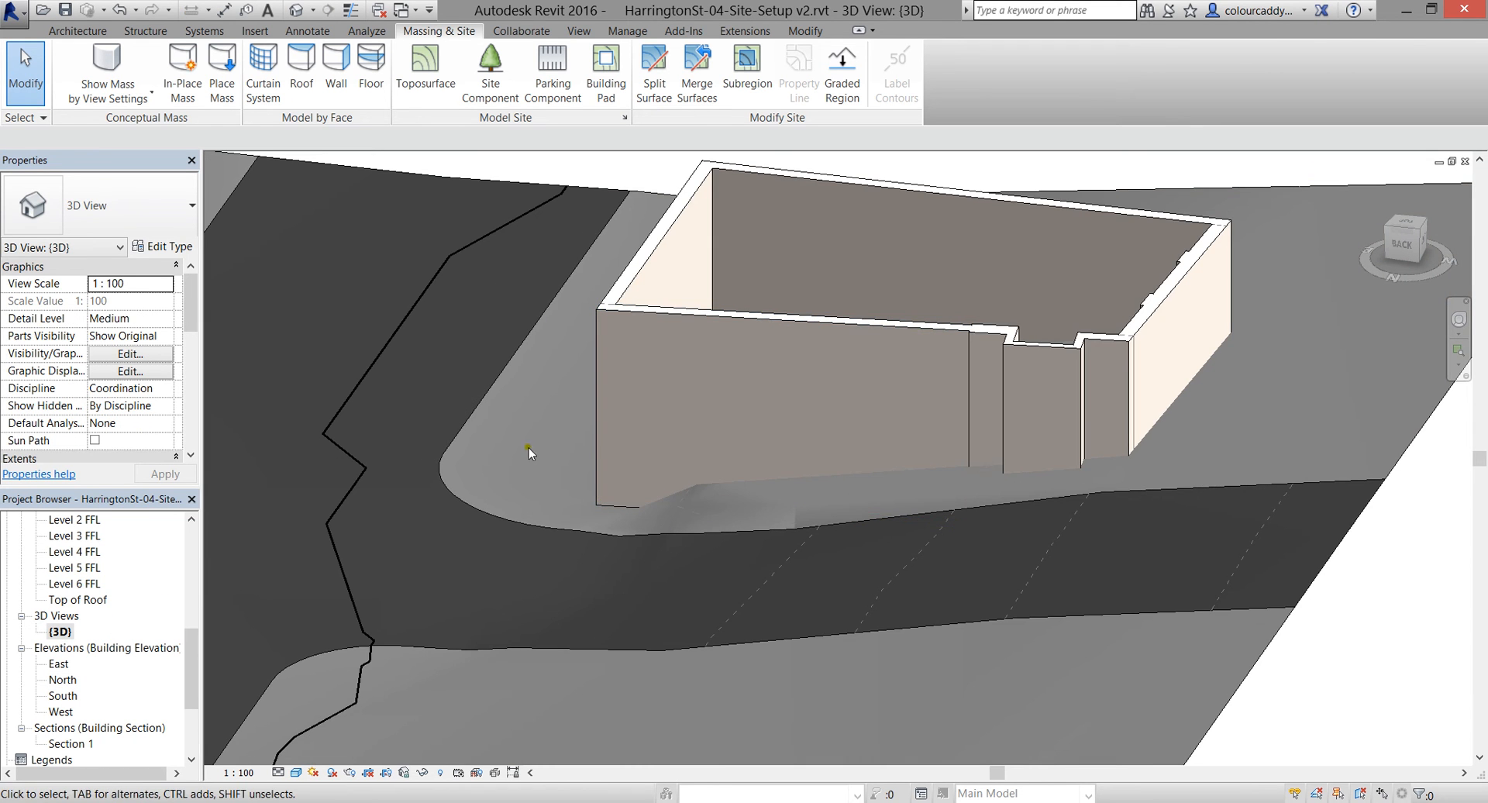
pyautogui.keyDown('shift'); pyautogui.moveTo(764, 522); pyautogui.dragTo(1026, 556, button='middle'); pyautogui.keyUp('shift')
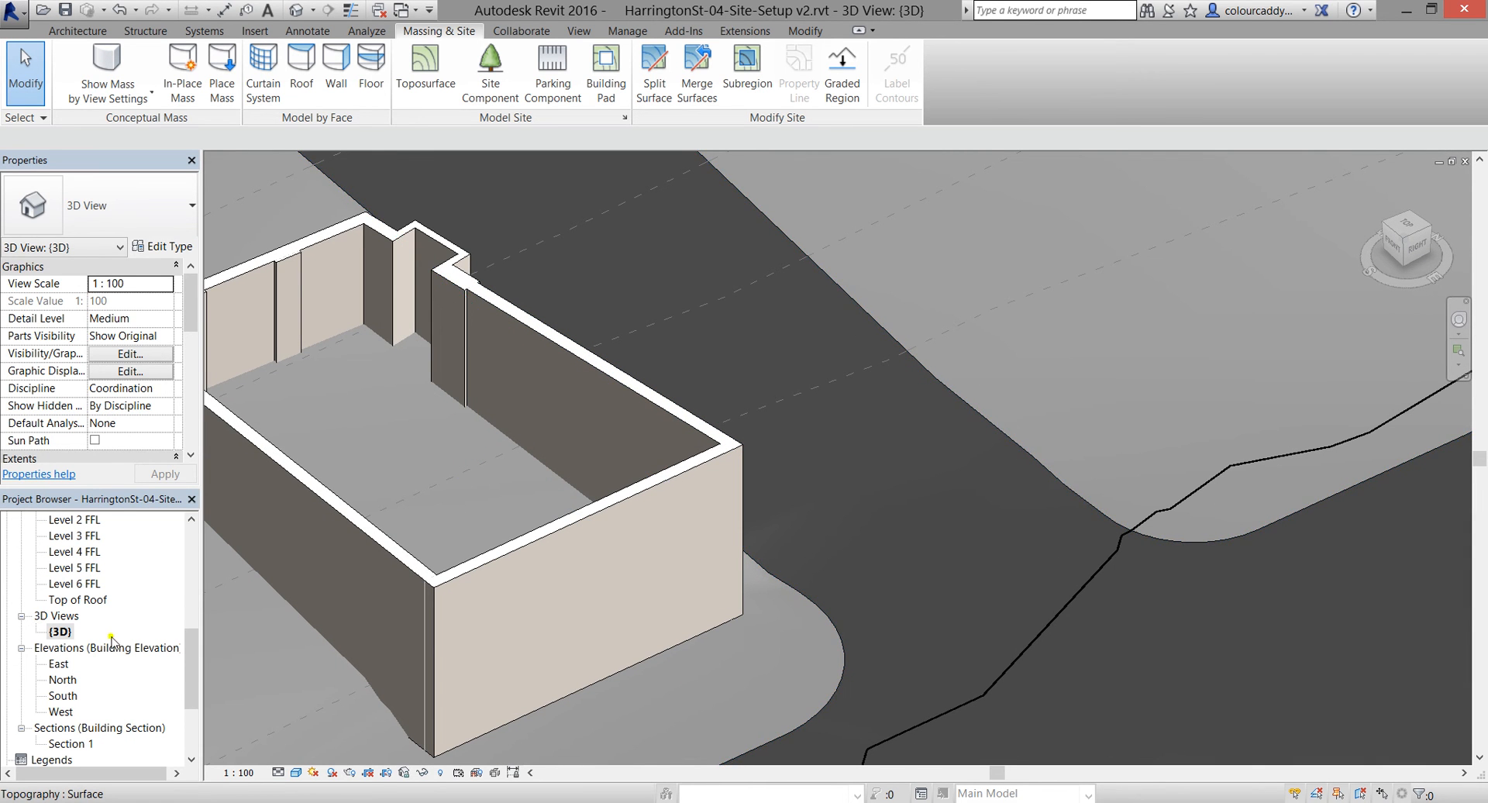
# In the Site plan, start a building pad on the Ground Floor level with a height offset of -150
pyautogui.moveTo(189, 669); pyautogui.dragTo(200, 553)
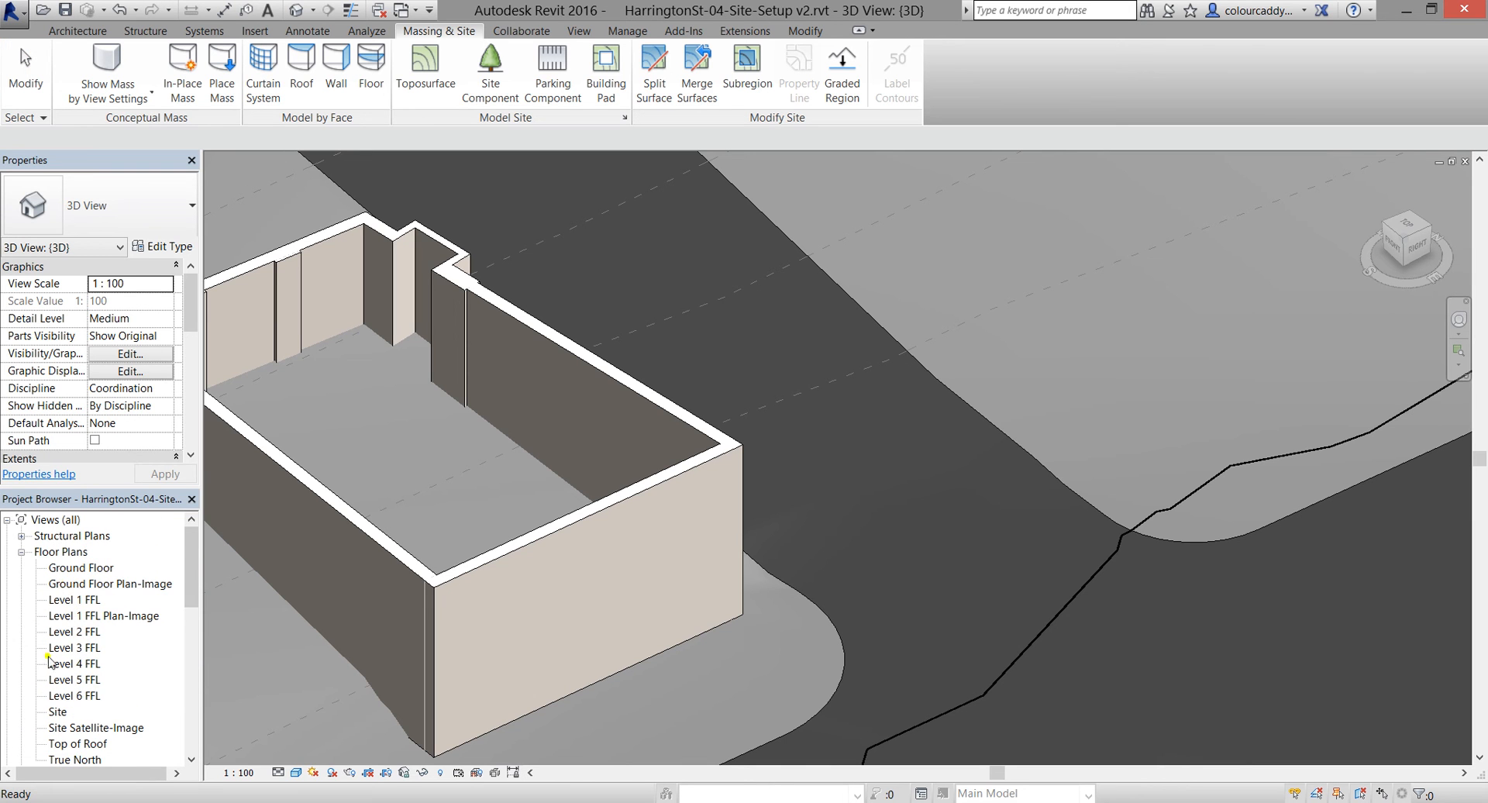
pyautogui.doubleClick(58, 711)
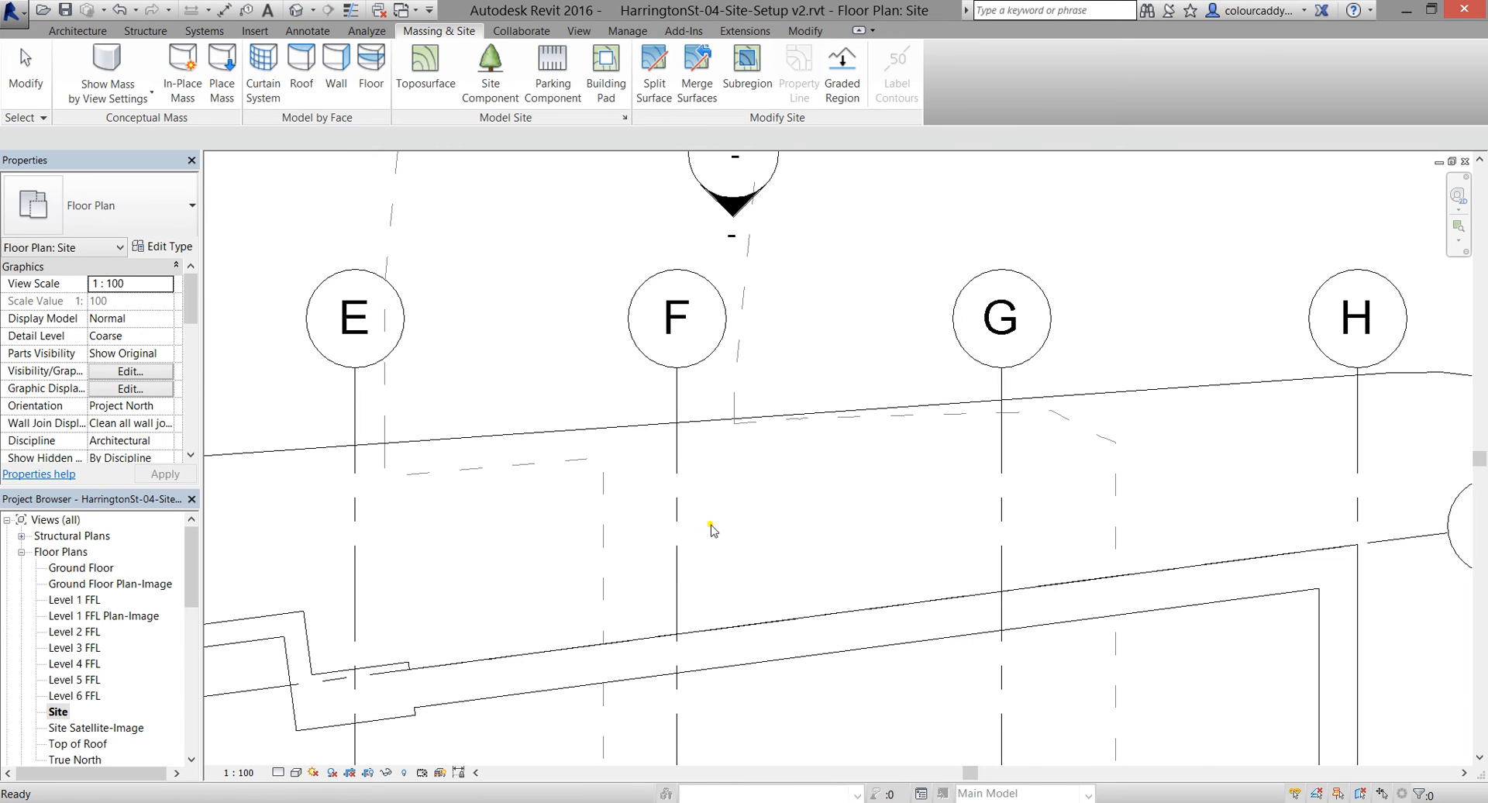
pyautogui.scroll(-3, 895, 339)
pyautogui.scroll(-2, 704, 375)
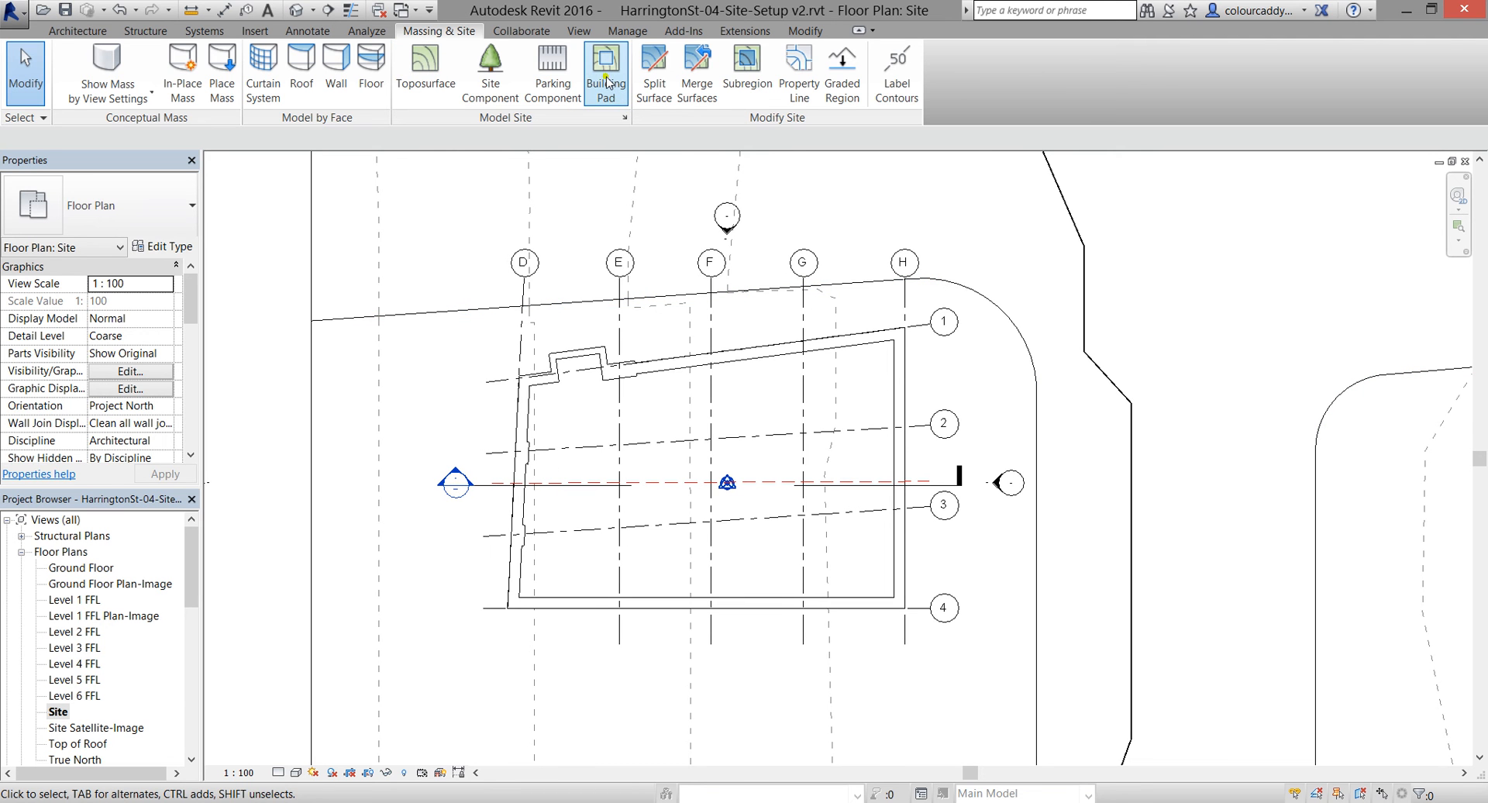
pyautogui.click(608, 82)
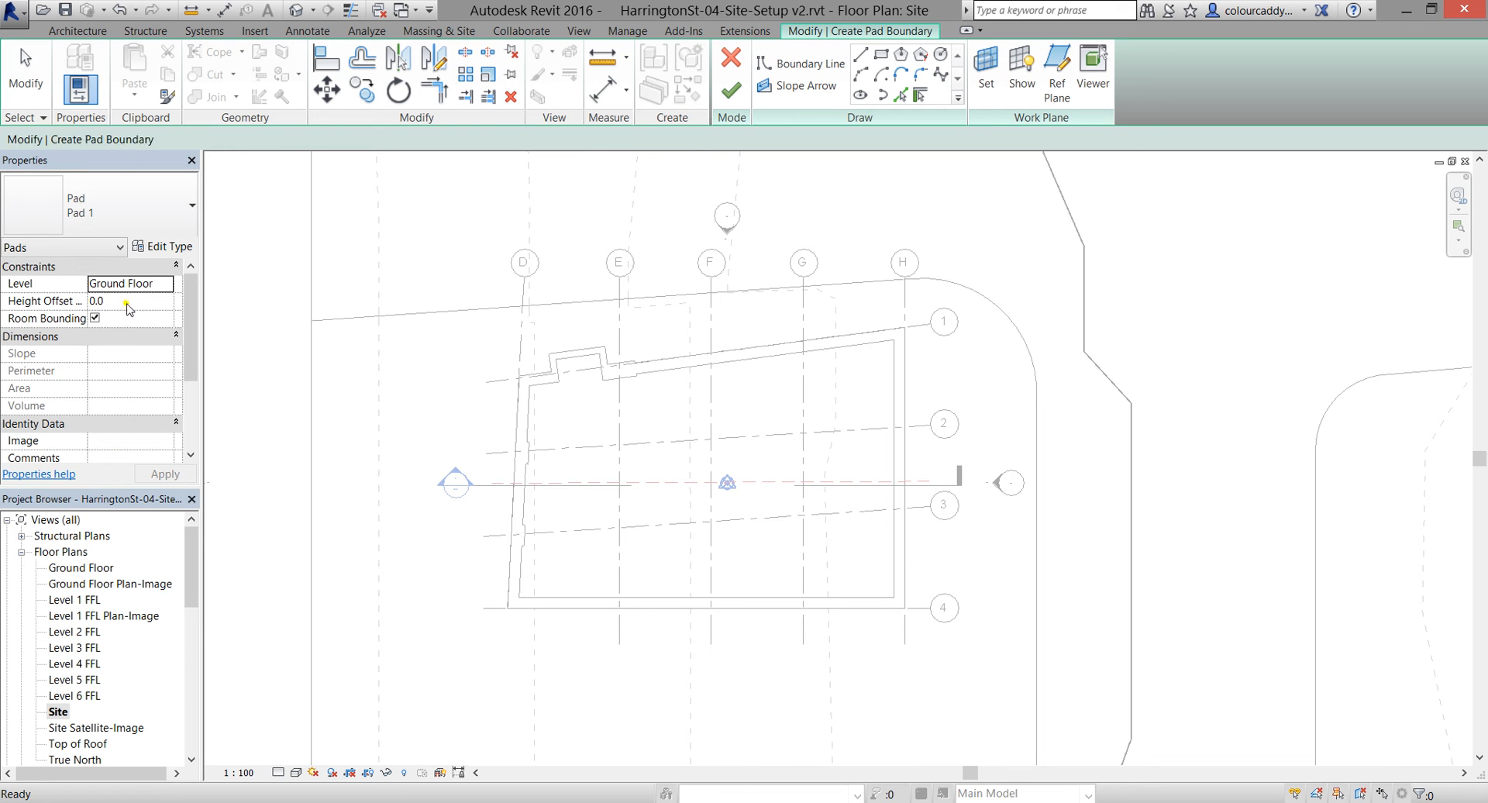
pyautogui.click(129, 301)
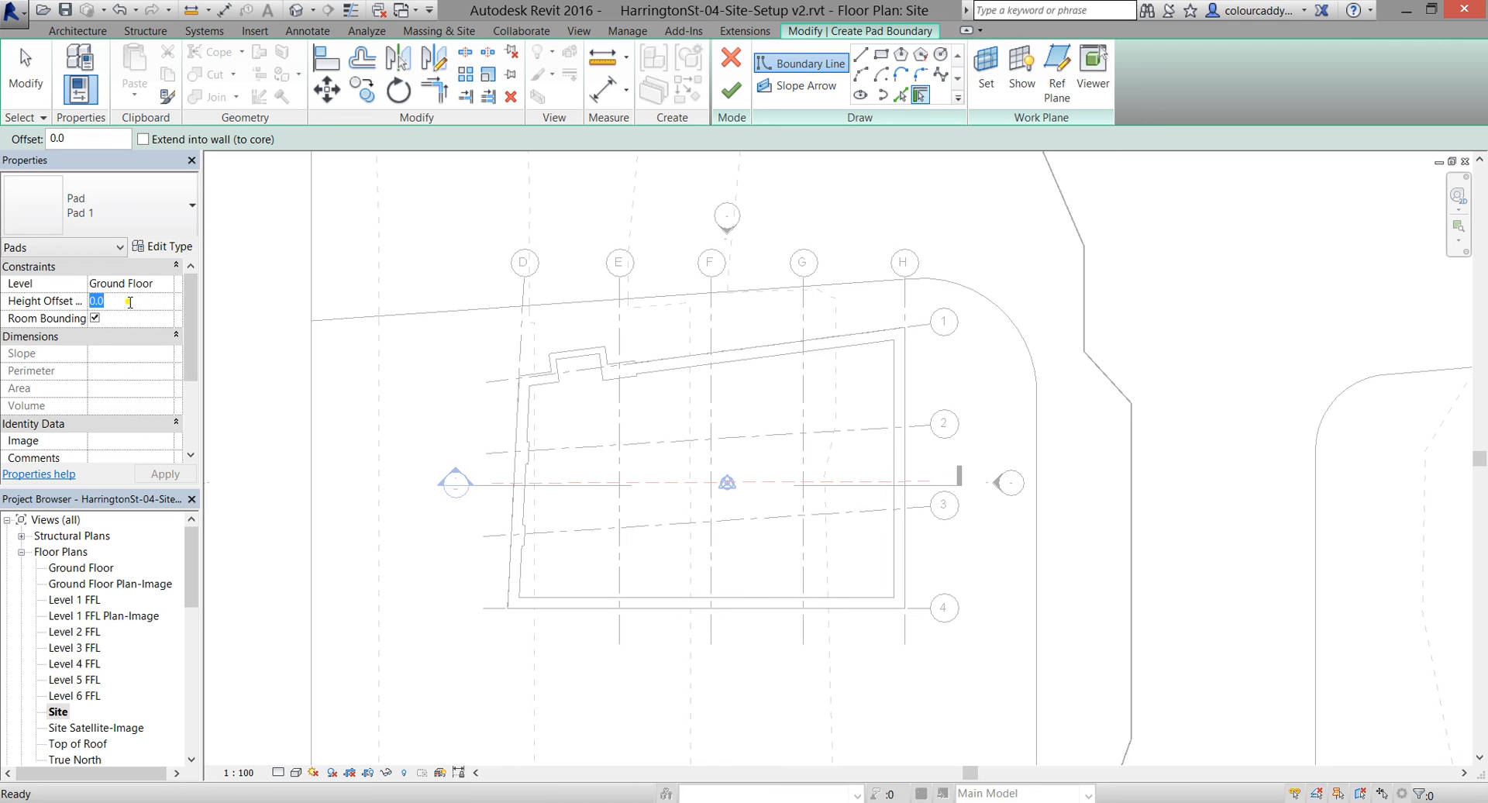
pyautogui.write('-15')
pyautogui.press('Return')
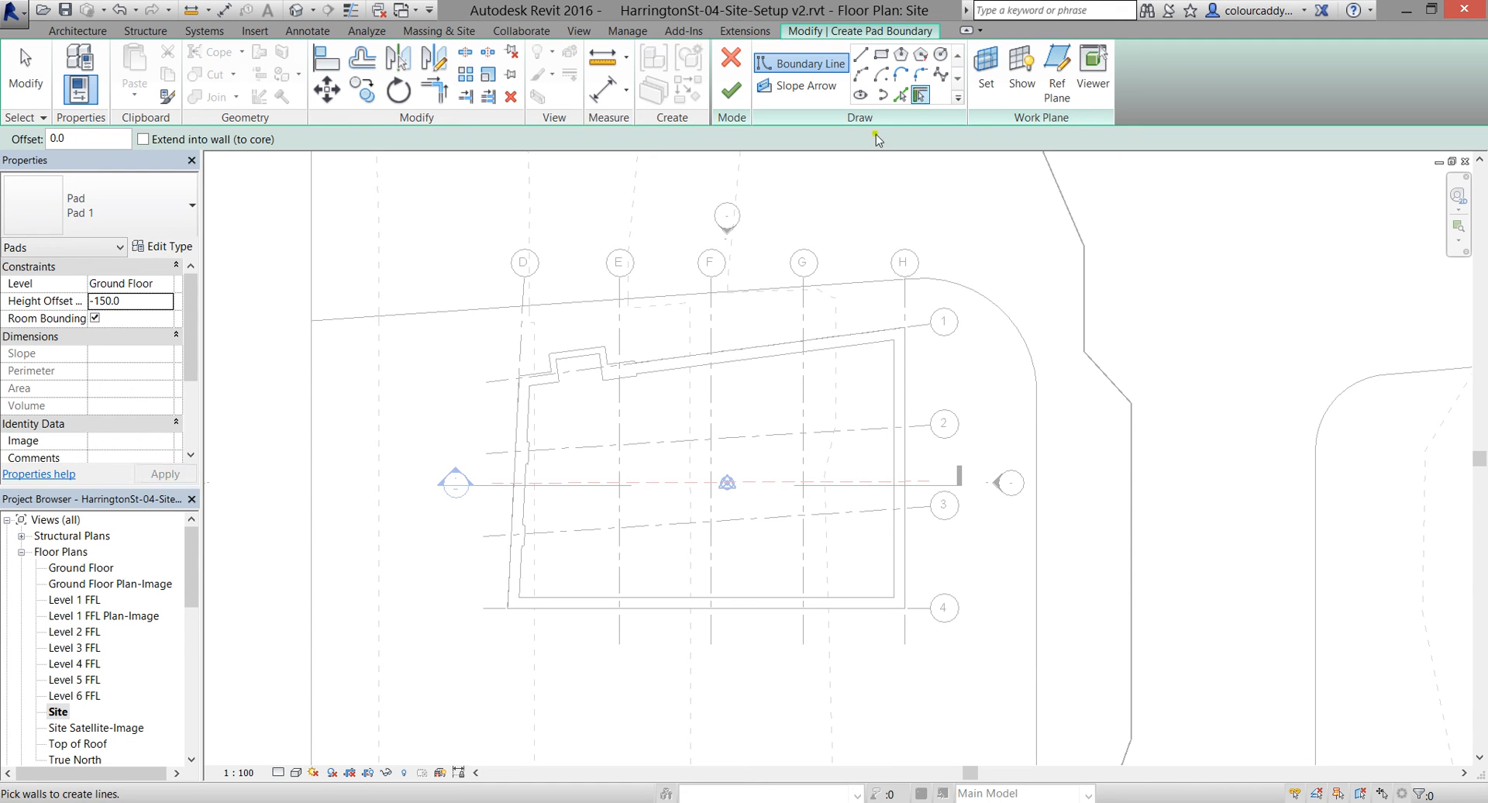
# Pick the building's outer wall faces on all sides, including the small projection between grids D and E, as the pad boundary
pyautogui.click(511, 547)
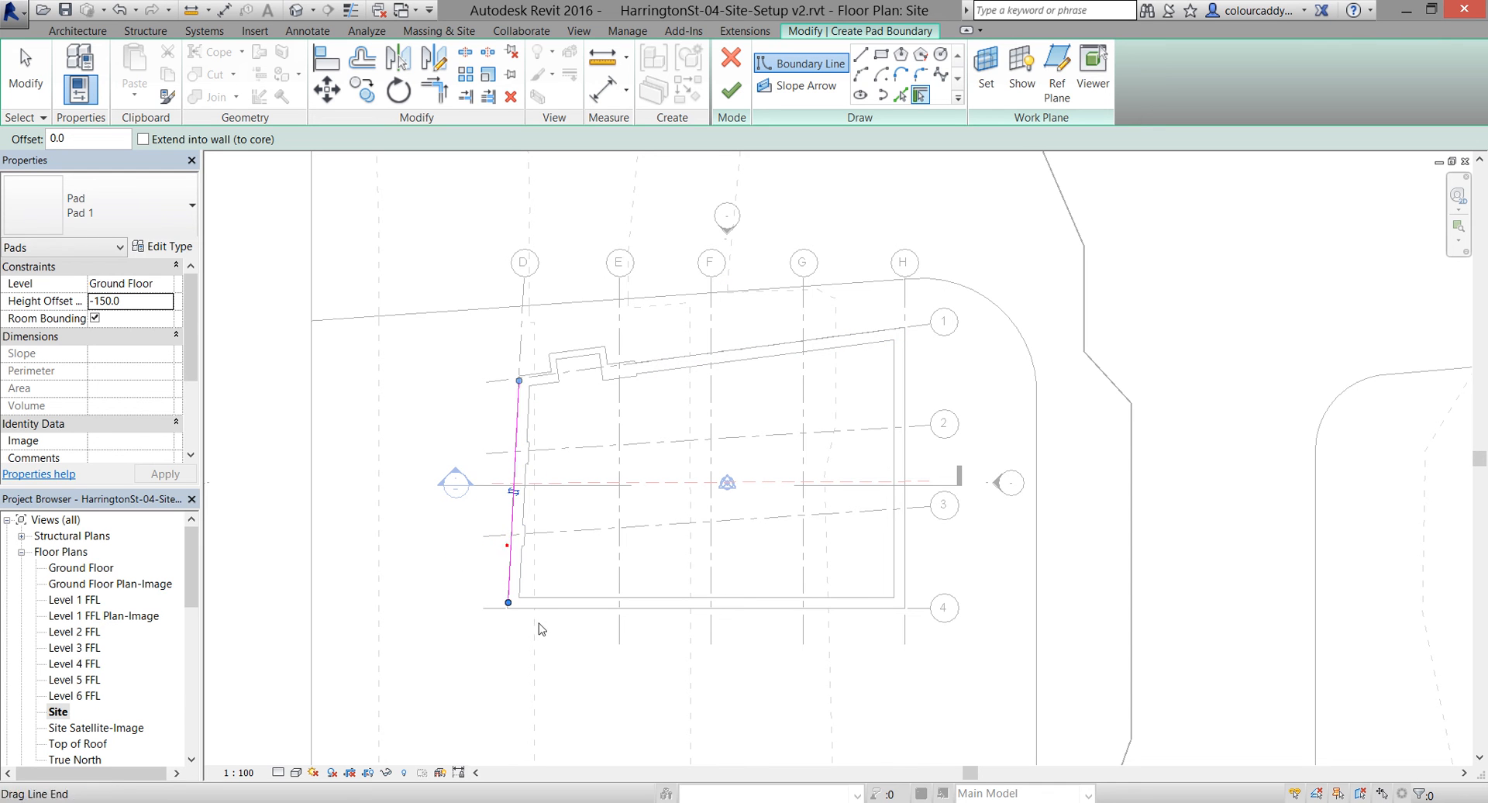
pyautogui.click(566, 608)
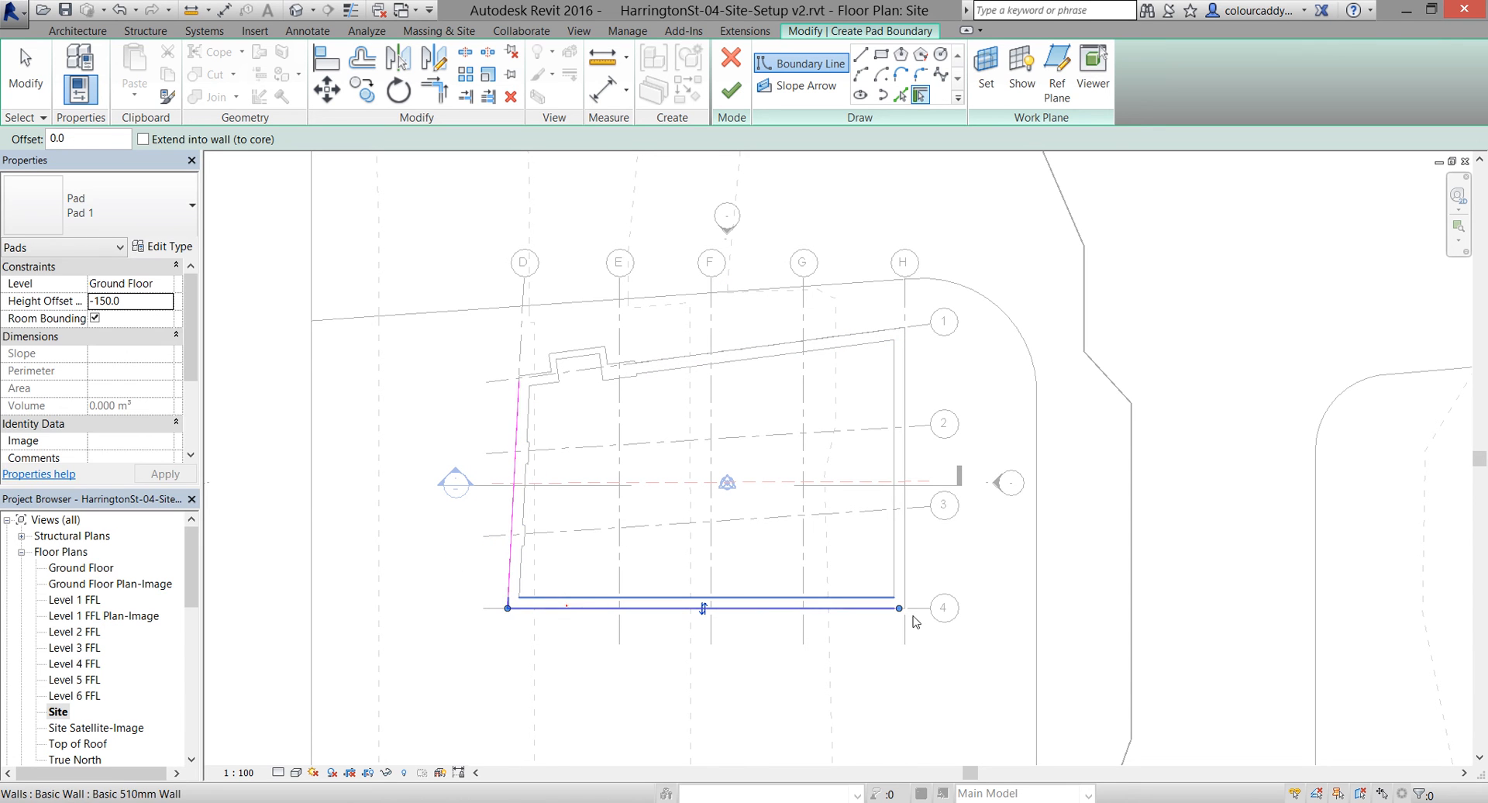
pyautogui.click(912, 561)
pyautogui.click(790, 346)
pyautogui.scroll(4, 521, 336)
pyautogui.scroll(3, 532, 335)
pyautogui.click(900, 465)
pyautogui.click(754, 441)
pyautogui.click(657, 469)
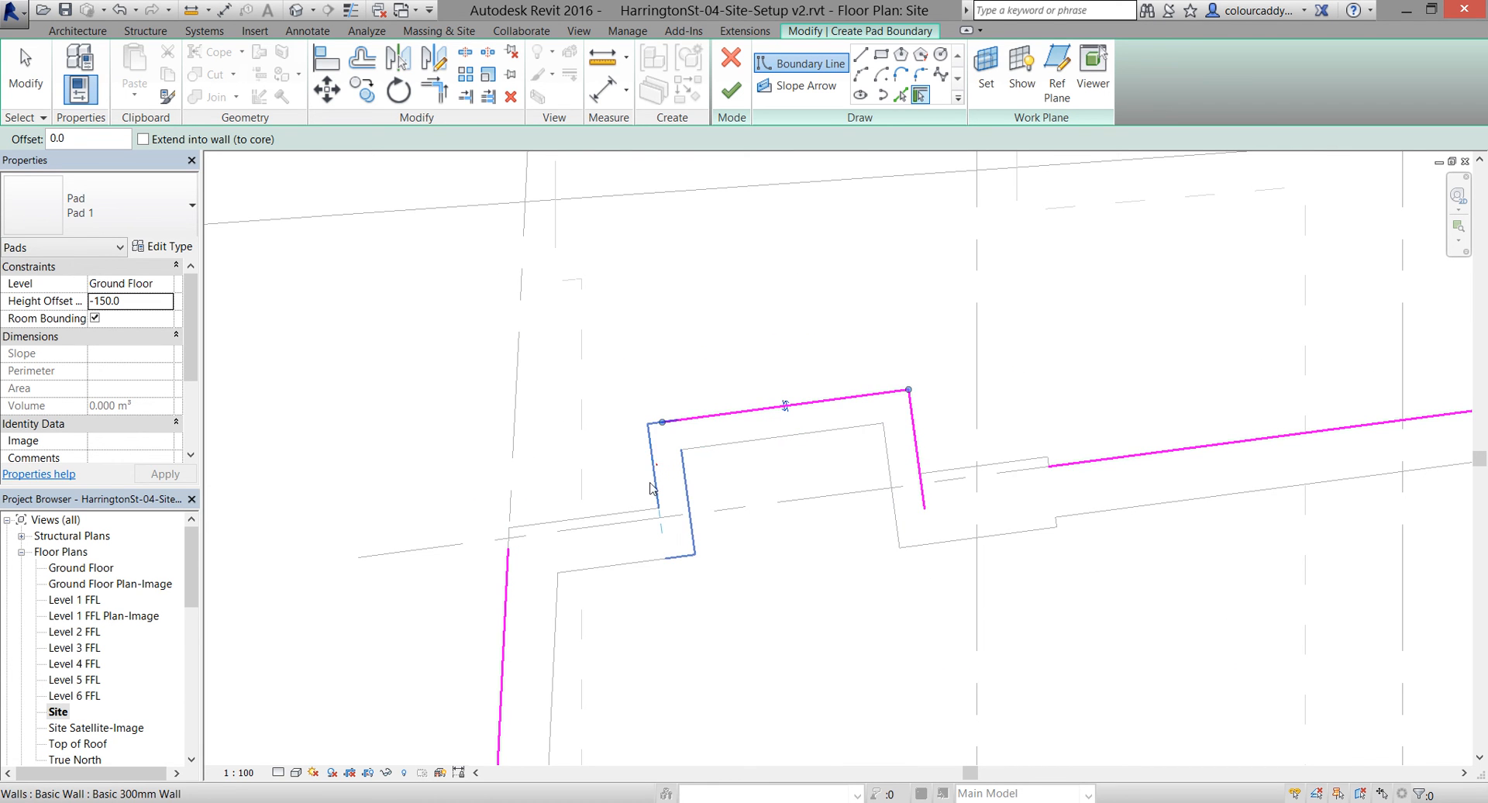
pyautogui.click(592, 523)
# Trim the boundary lines to a corner at the east side of the projection near grid E and finish the building pad
pyautogui.press('t')
pyautogui.press('r')
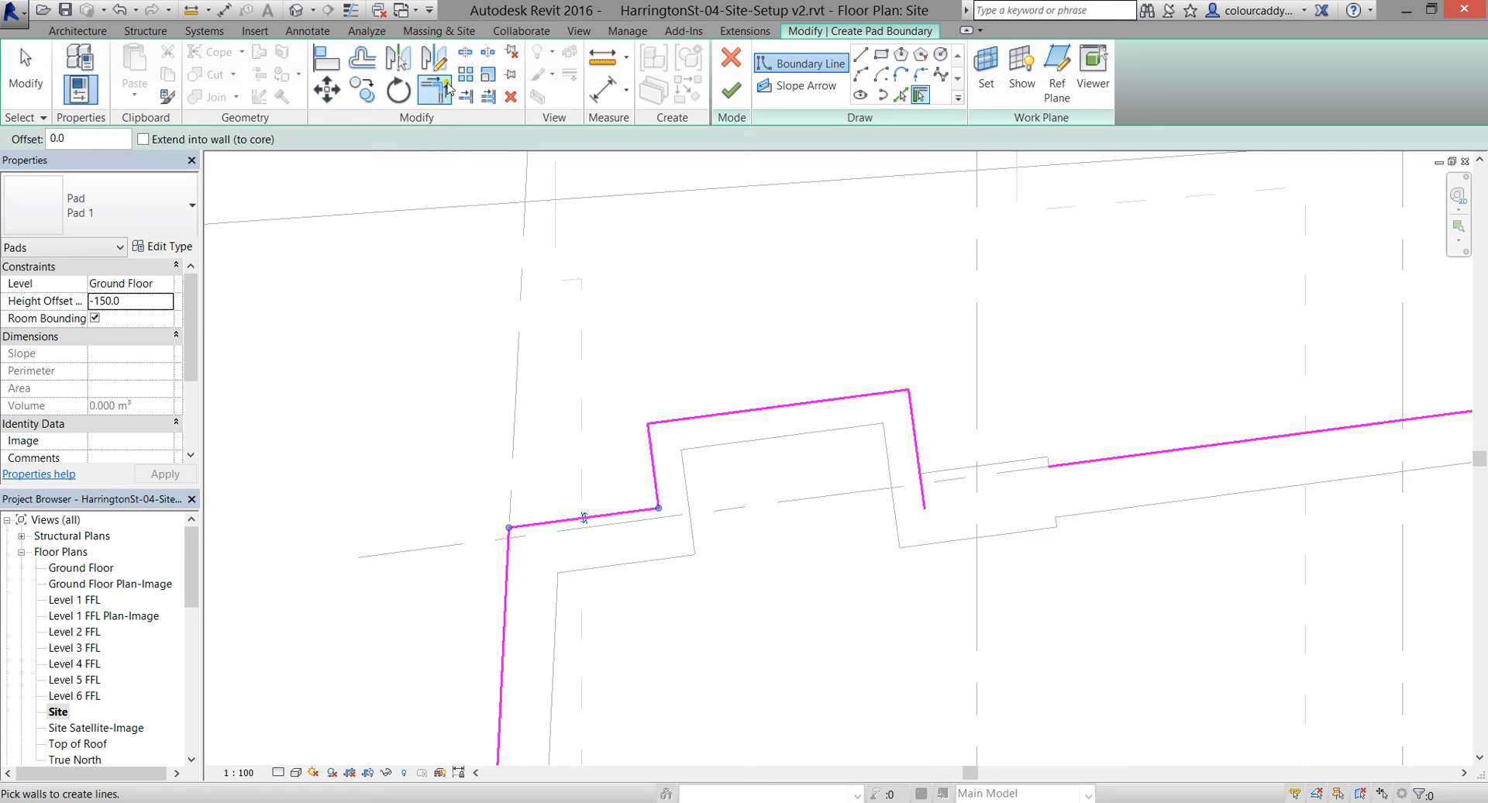
pyautogui.click(914, 432)
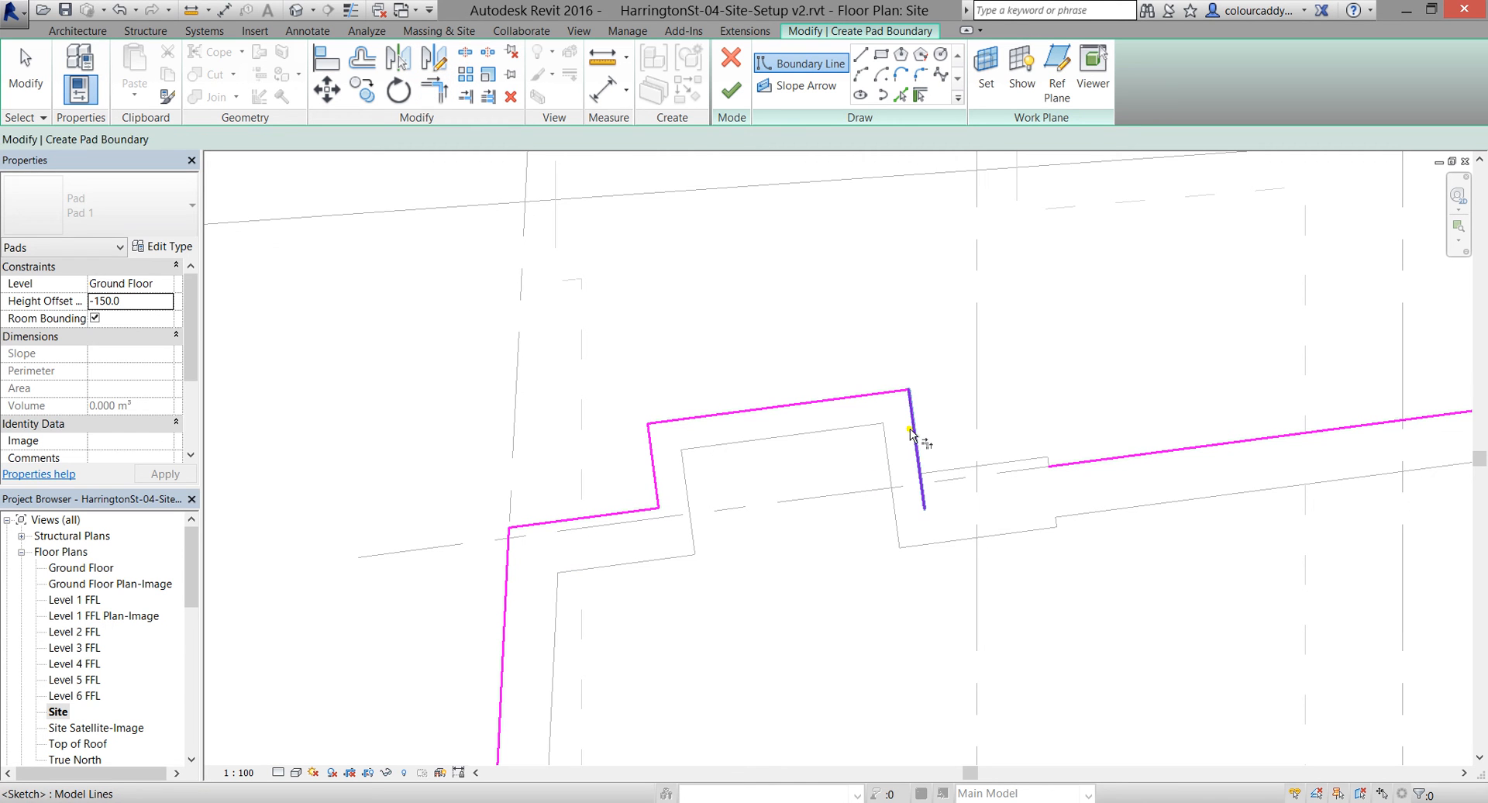
pyautogui.click(1074, 465)
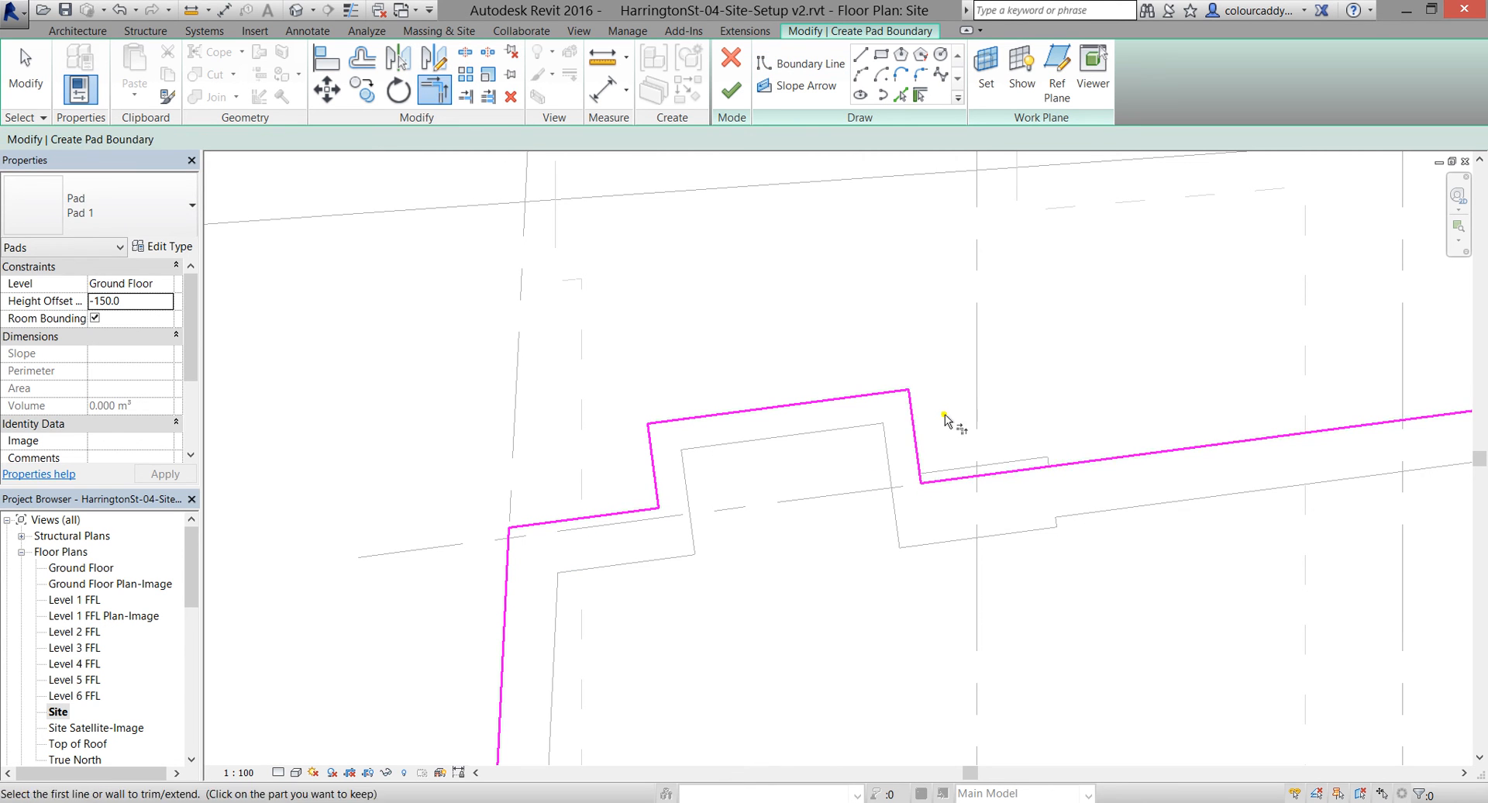
pyautogui.scroll(-5, 996, 498)
pyautogui.moveTo(776, 433); pyautogui.dragTo(762, 422, button='middle')
pyautogui.scroll(2, 761, 422)
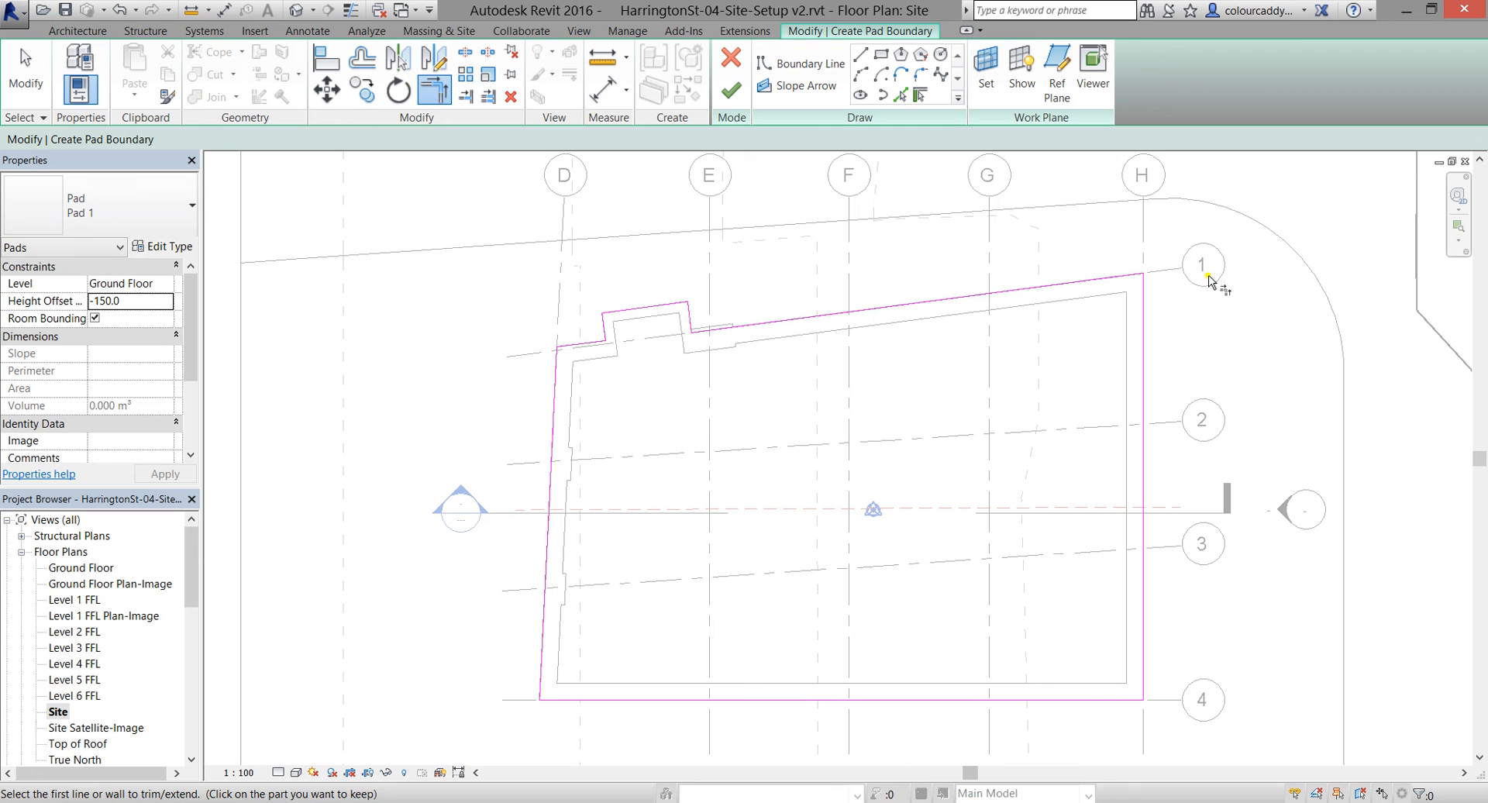
pyautogui.click(731, 93)
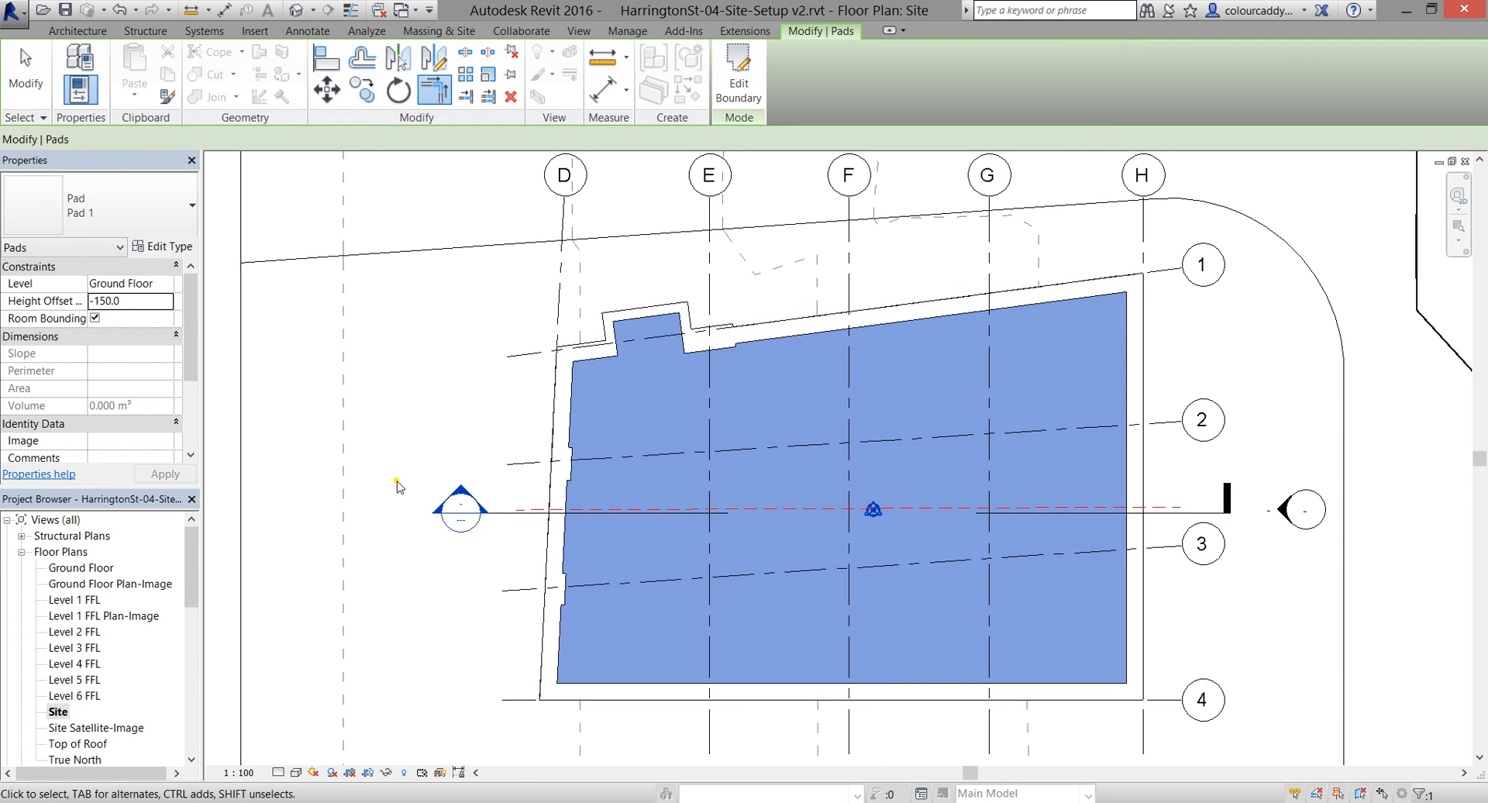
pyautogui.click(426, 411)
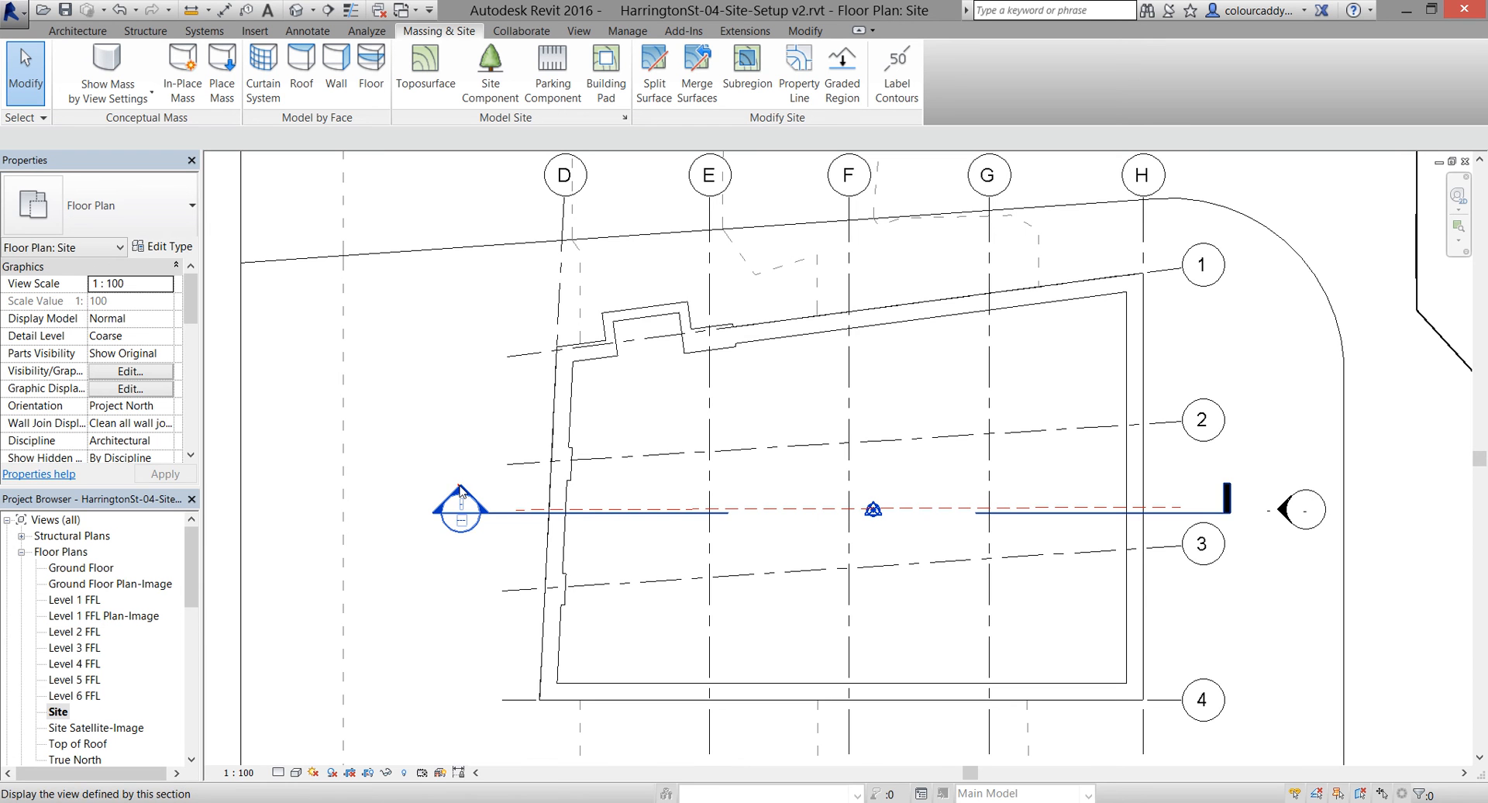
# Open Section 1 and inspect the building pad's position beneath the walls and in the surrounding ground
pyautogui.doubleClick(460, 496)
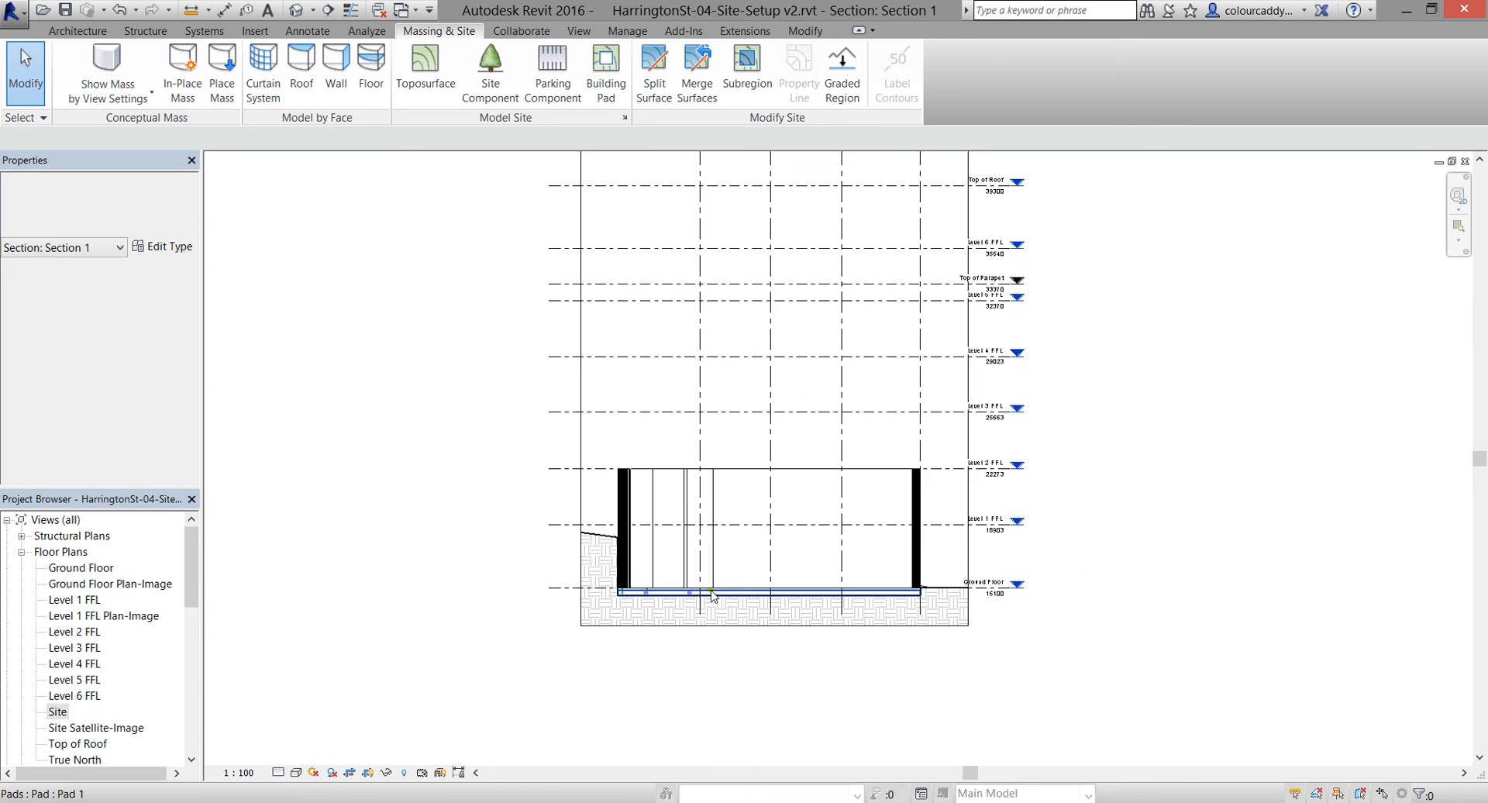
pyautogui.scroll(4, 712, 595)
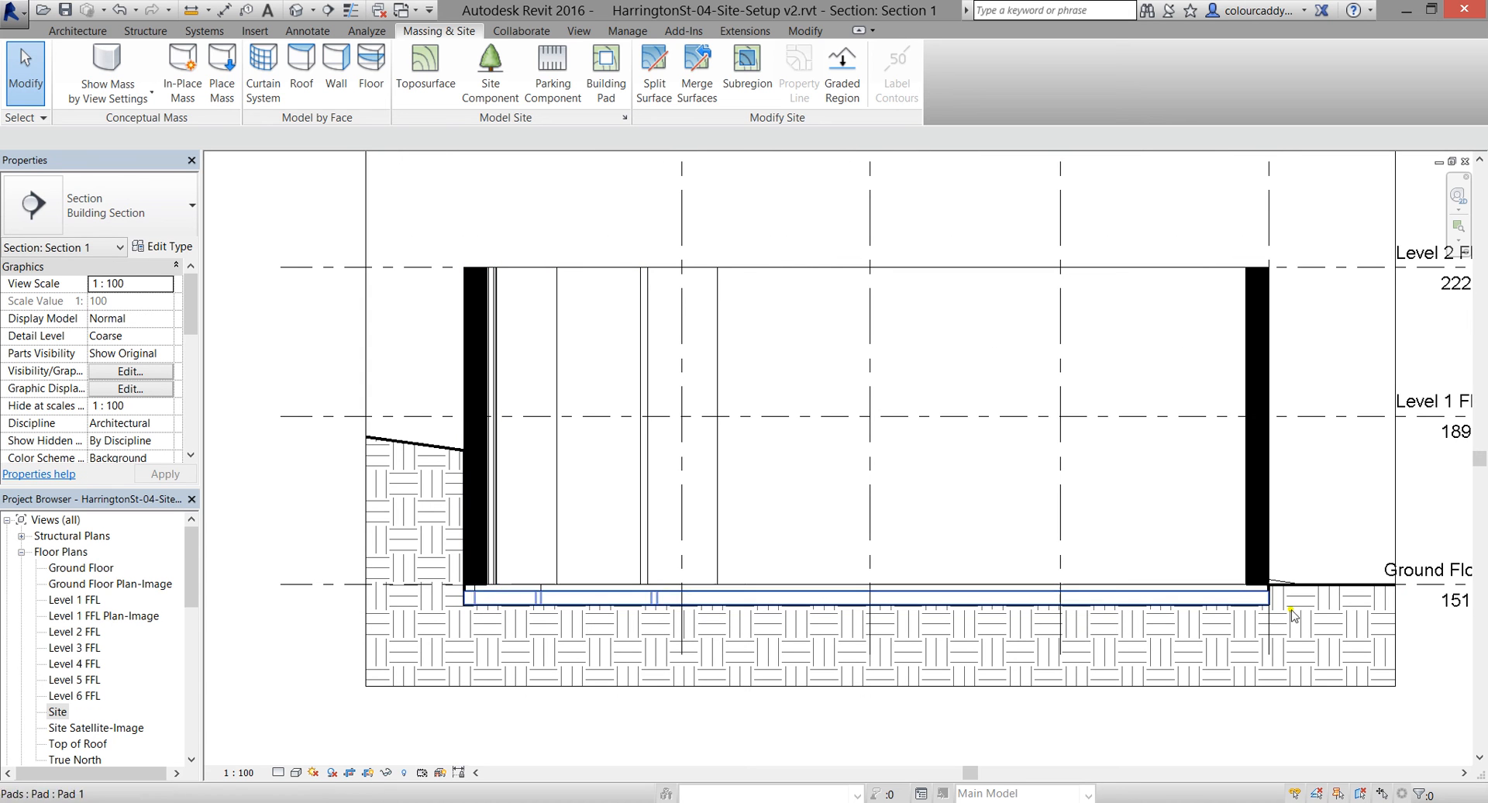
pyautogui.click(1243, 606)
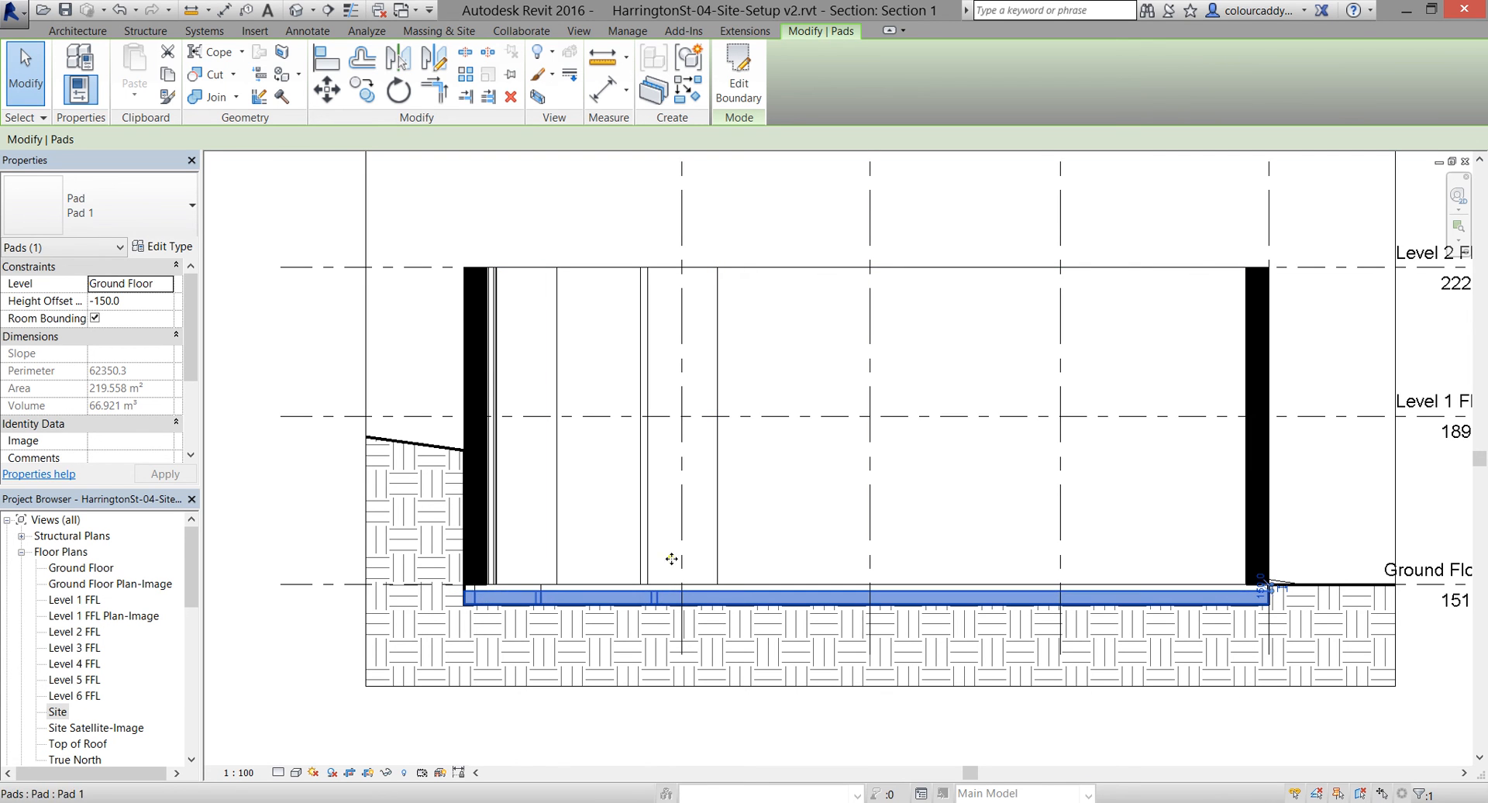
pyautogui.press('Escape')
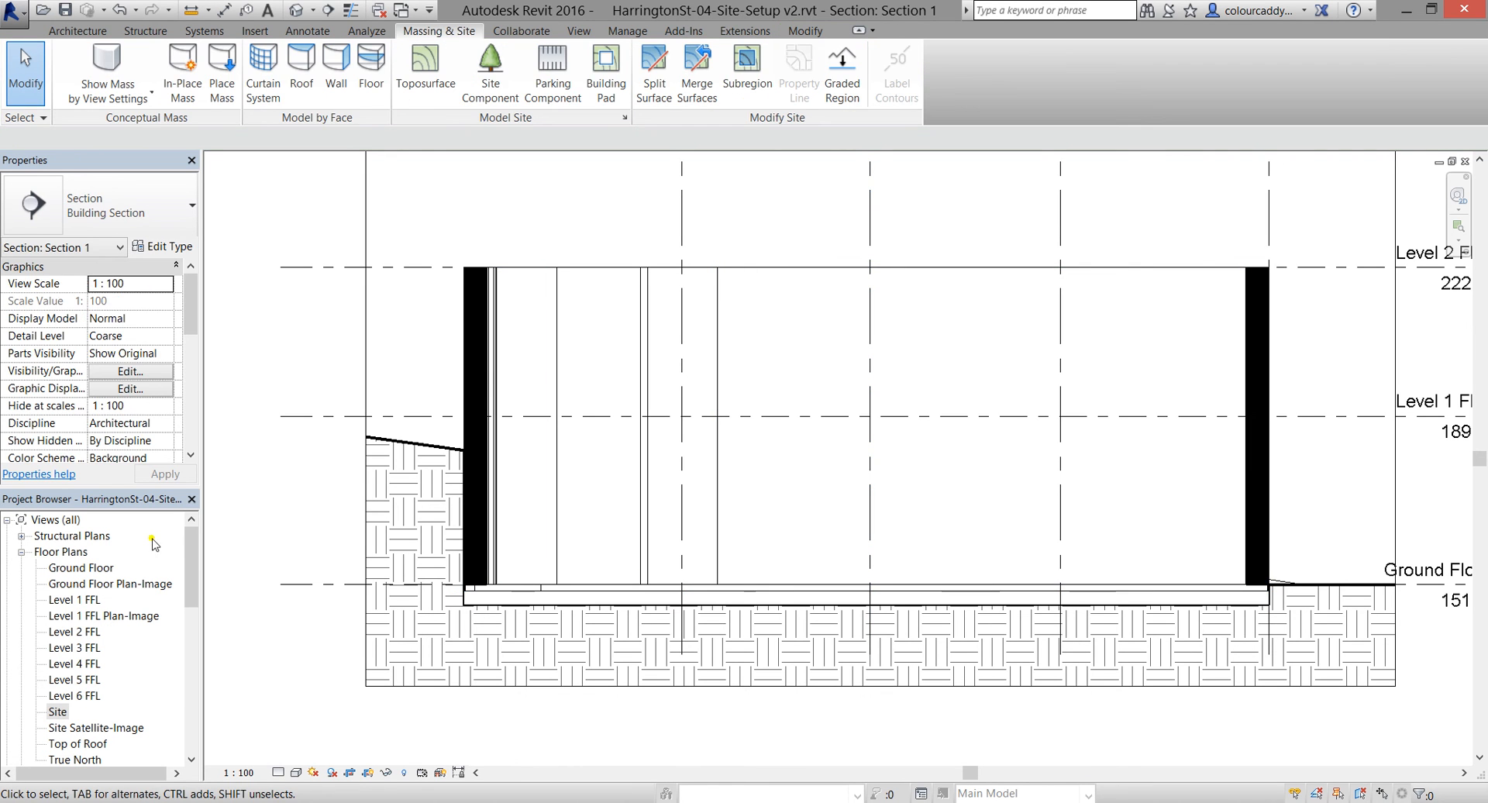
# Open the default 3D view and orbit it to look at the whole site from the north-east
pyautogui.moveTo(192, 607); pyautogui.dragTo(196, 663)
pyautogui.scroll(-1, 196, 663)
pyautogui.doubleClick(59, 711)
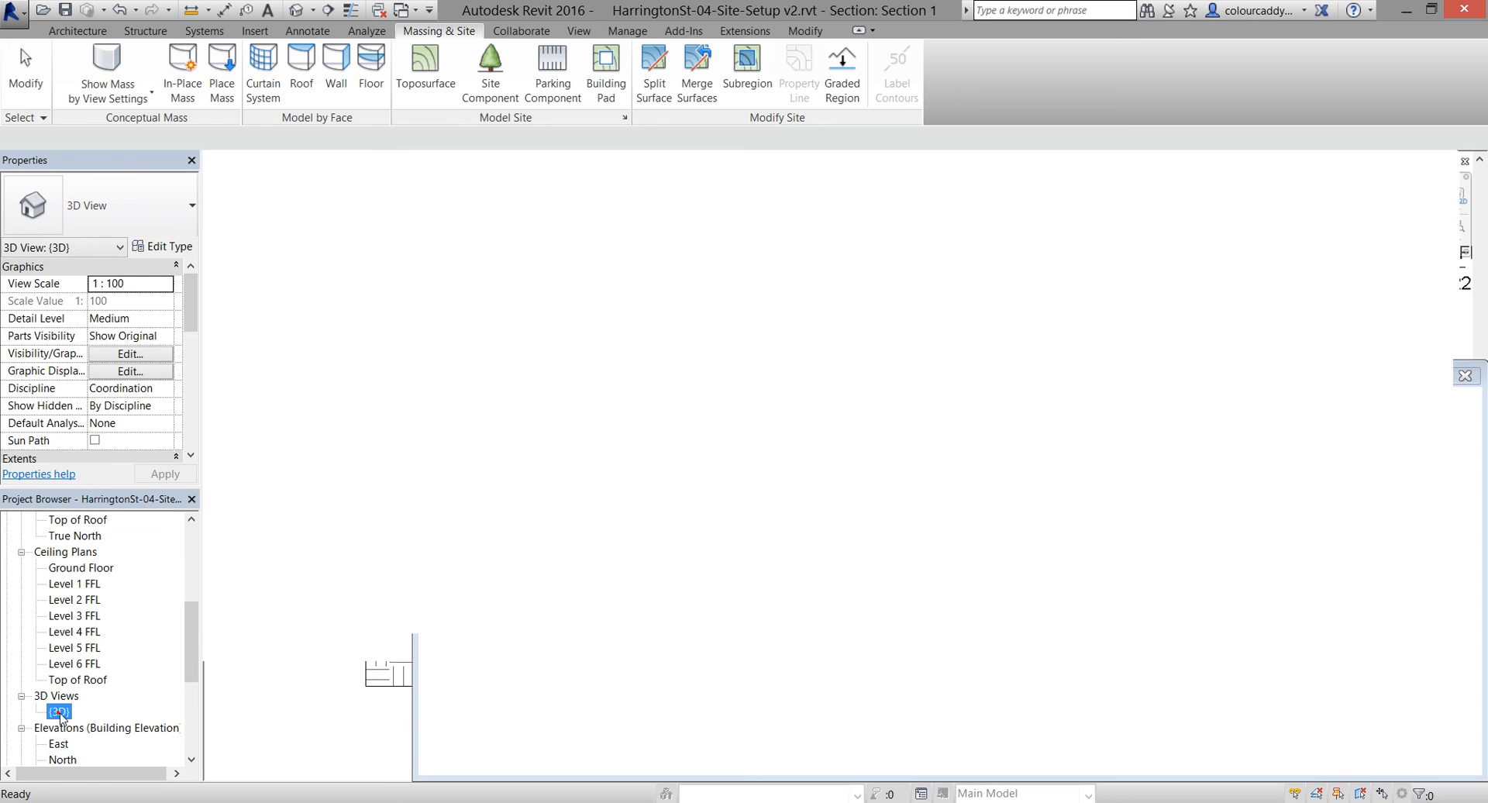
pyautogui.scroll(-3, 829, 495)
pyautogui.keyDown('shift'); pyautogui.moveTo(855, 540); pyautogui.dragTo(738, 576, button='middle'); pyautogui.keyUp('shift')
pyautogui.scroll(-1, 707, 554)
pyautogui.scroll(1, 479, 328)
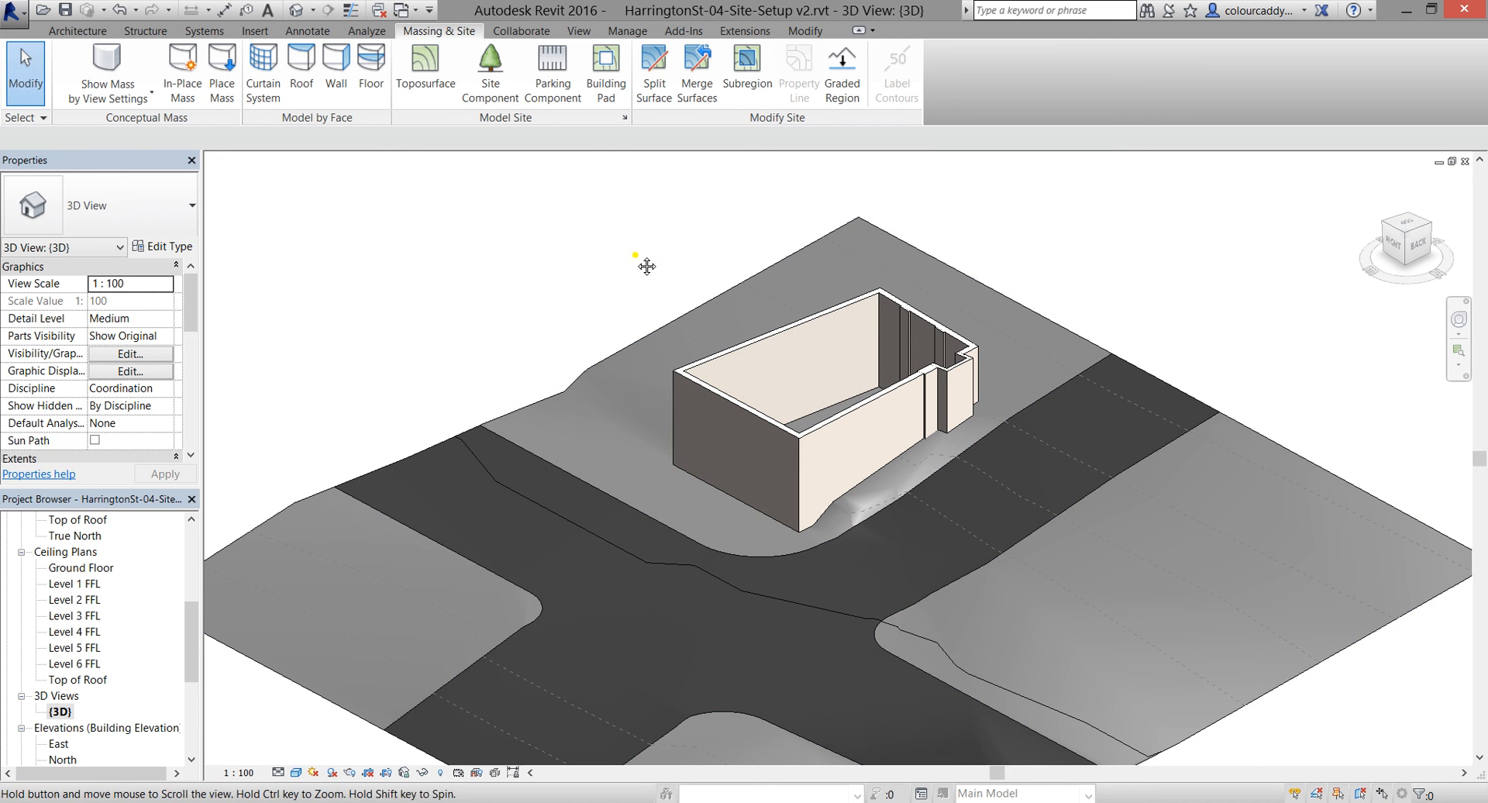
pyautogui.scroll(-2, 648, 259)
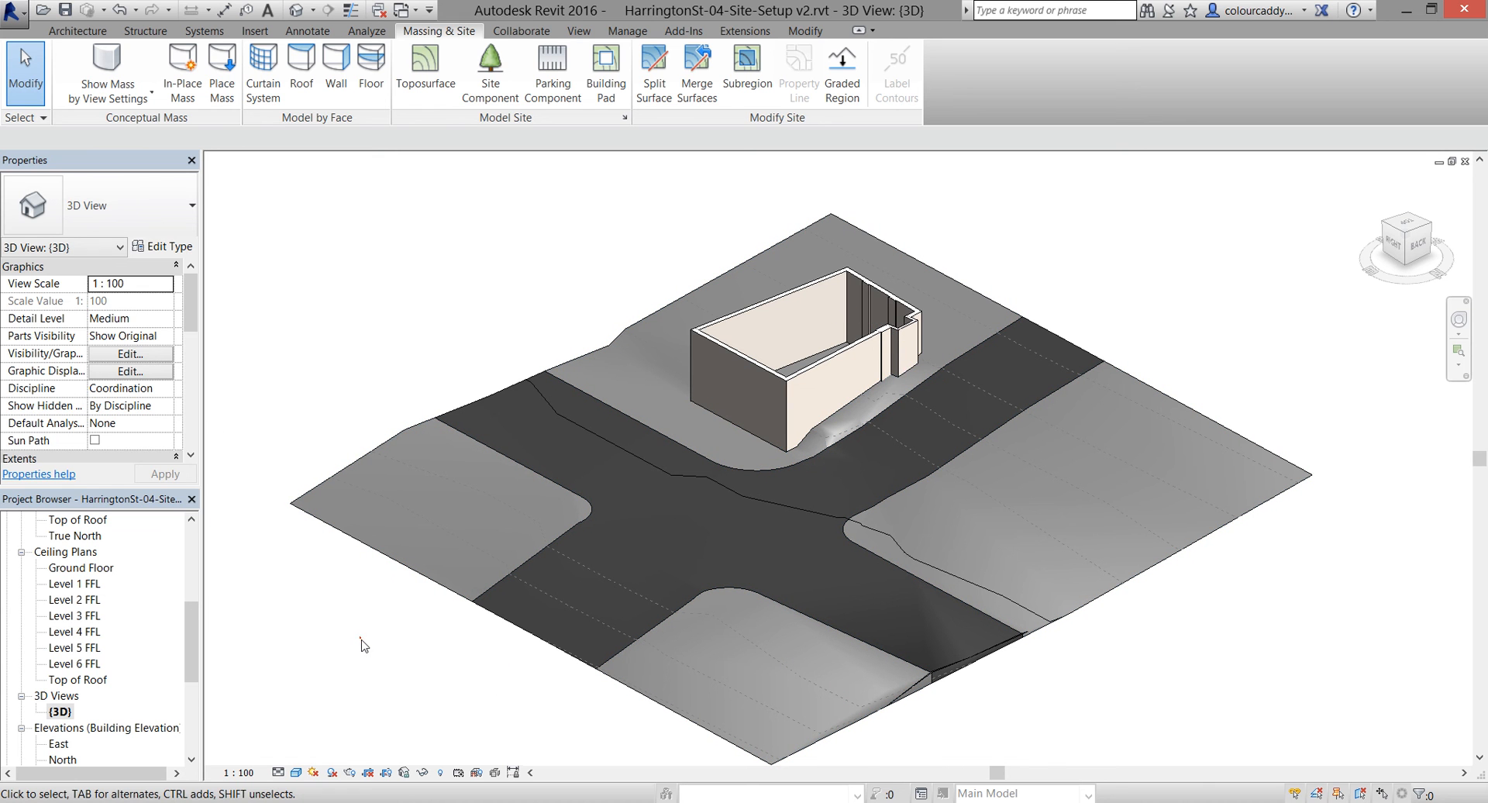
# Duplicate the default 3D view and rename the copy Isometric NE1
pyautogui.click(61, 713)
pyautogui.rightClick(61, 715)
pyautogui.moveTo(133, 515)
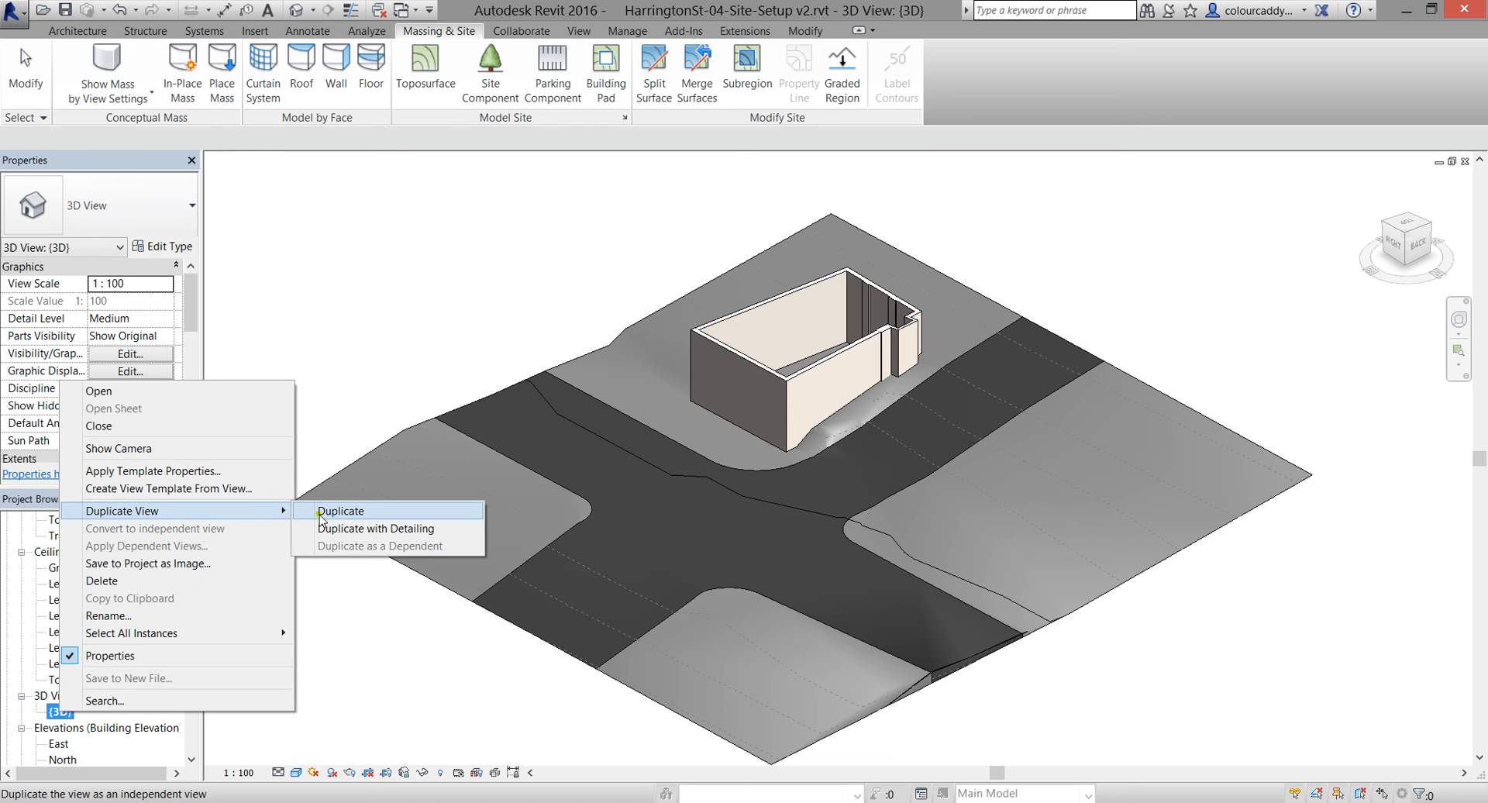
pyautogui.click(341, 511)
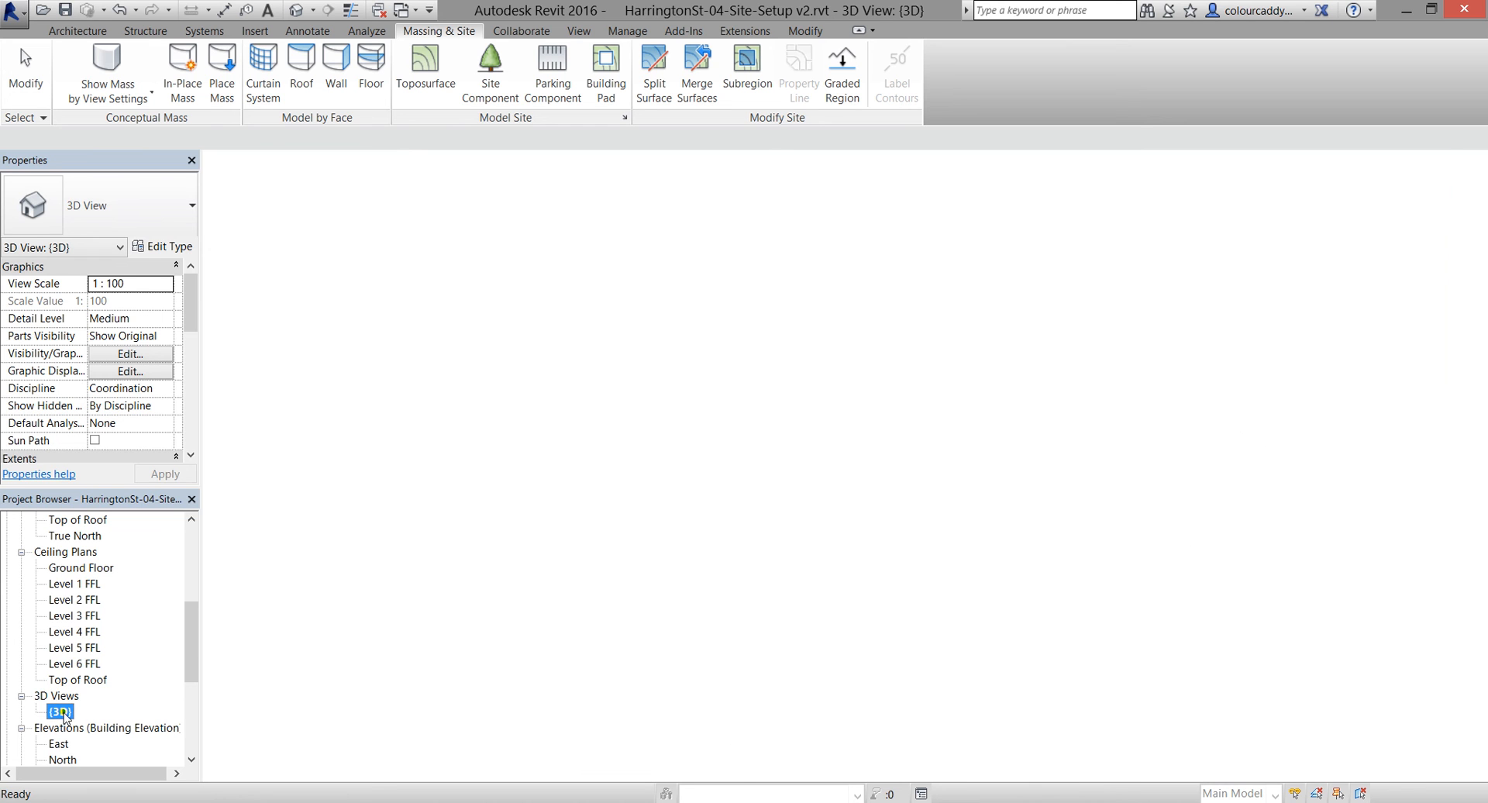
pyautogui.rightClick(78, 727)
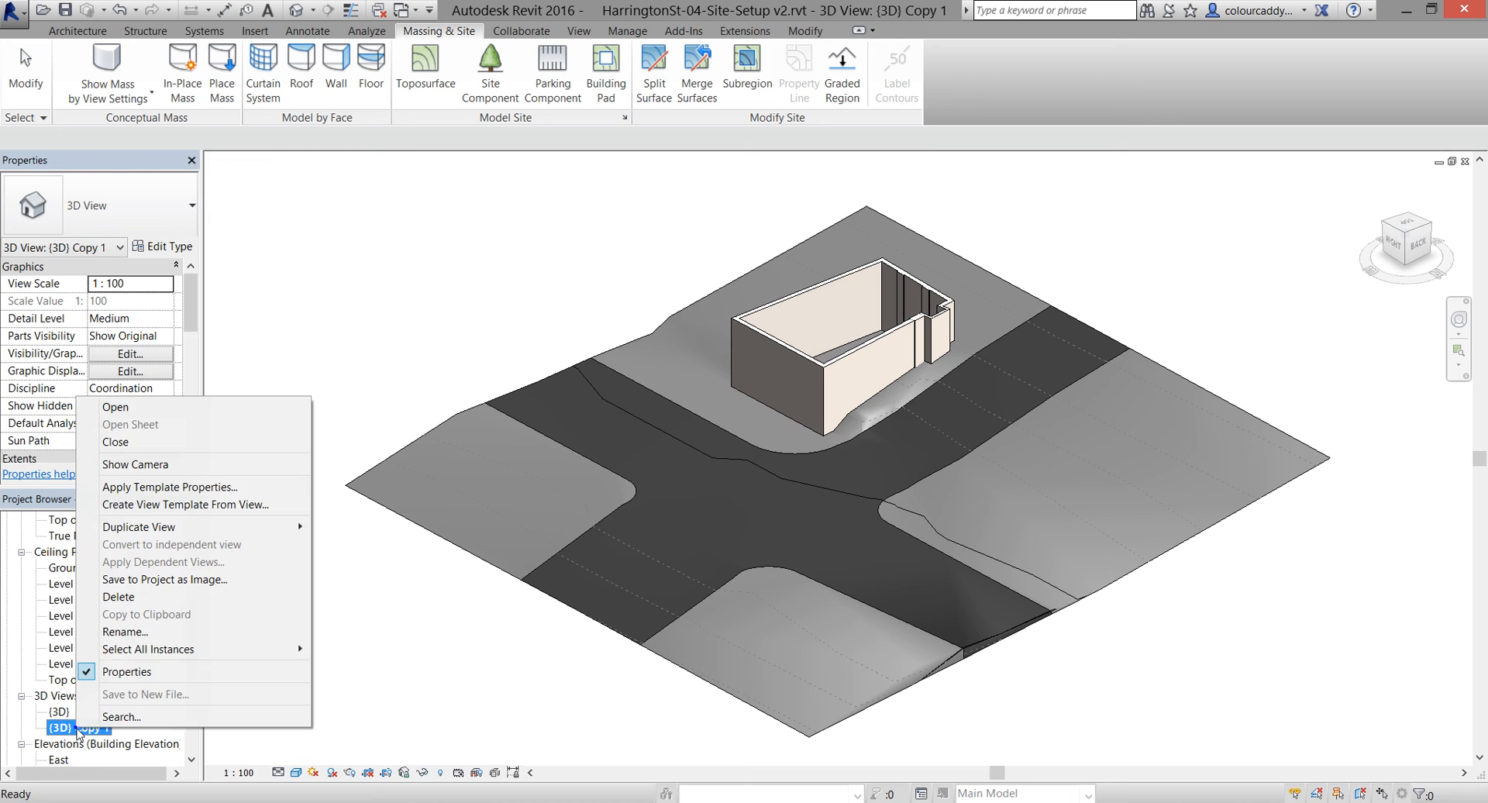
pyautogui.click(148, 633)
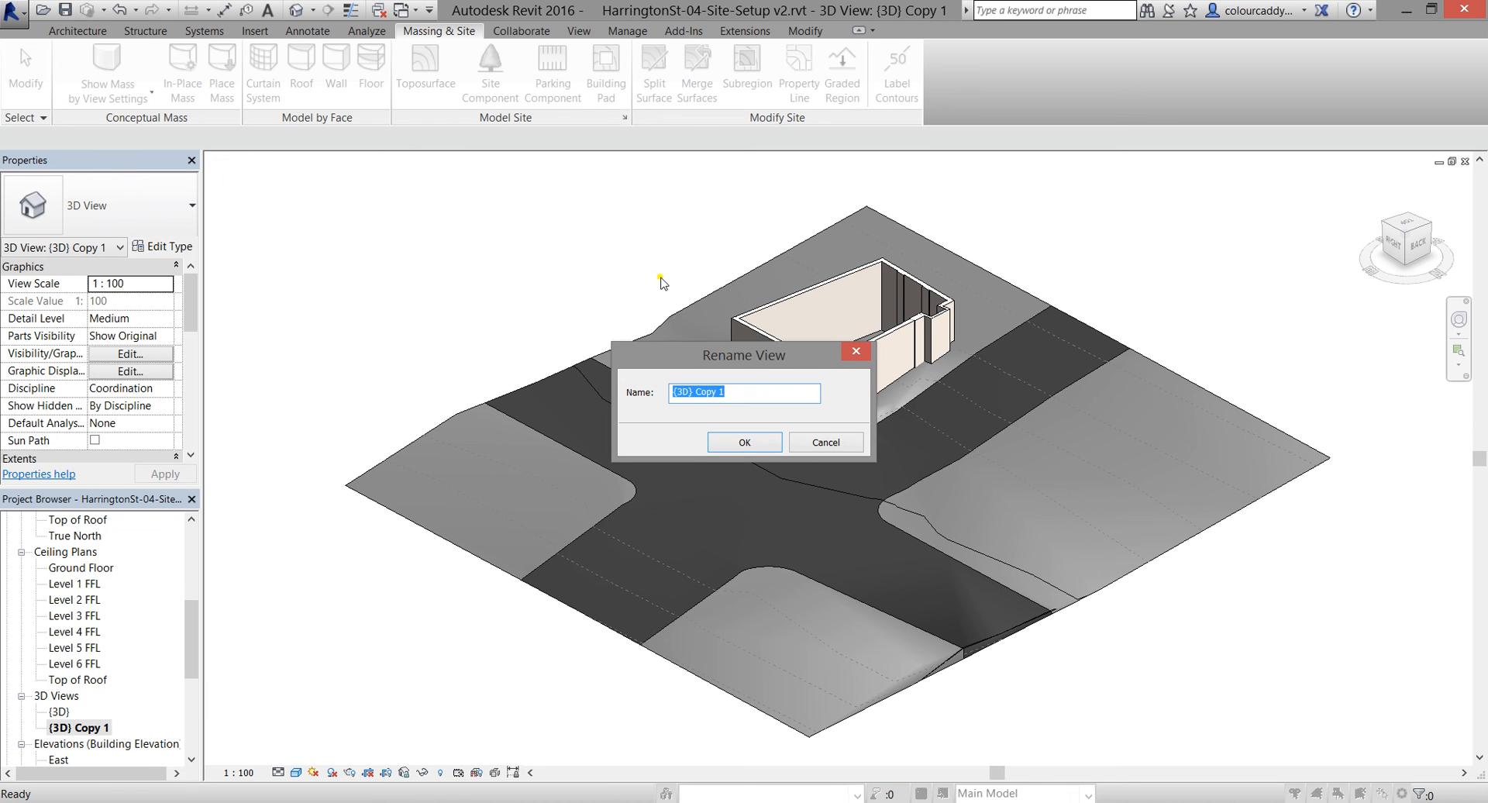
pyautogui.press('BackSpace')
pyautogui.click(744, 443)
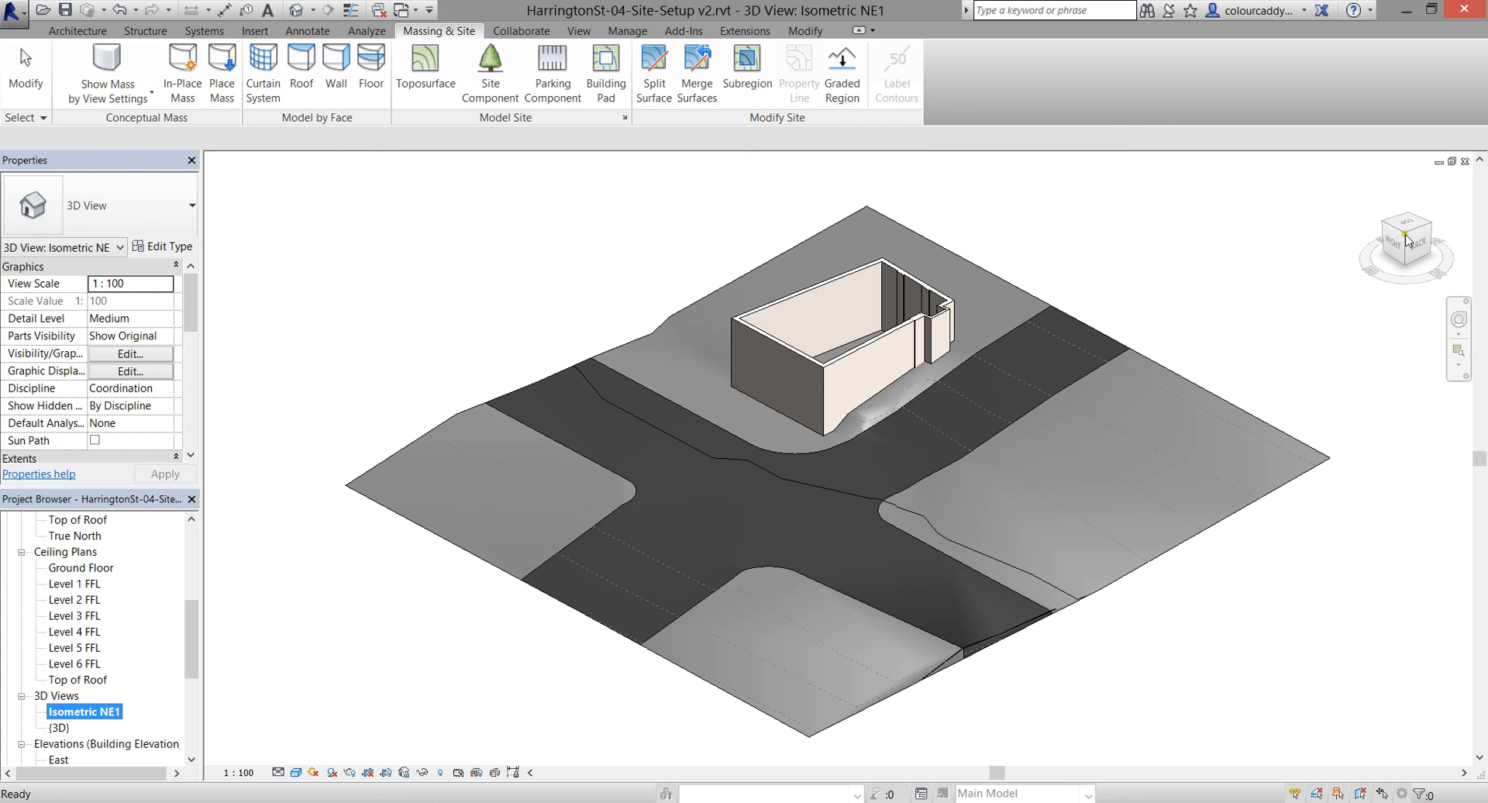
# Orient the Isometric NE1 view to the isometric corner between Top, Right and Back, and turn on its section box
pyautogui.click(1406, 236)
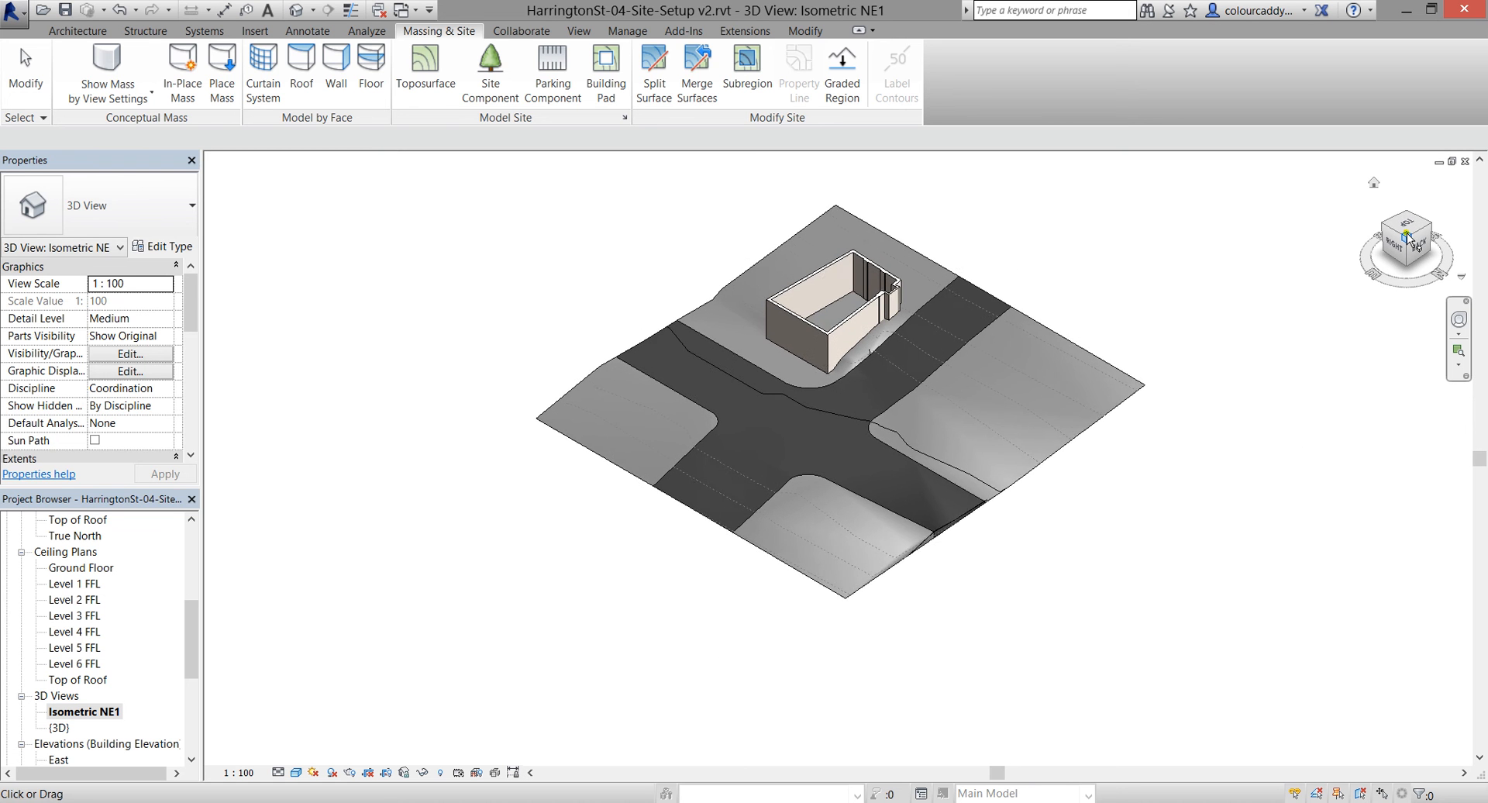
pyautogui.scroll(2, 850, 391)
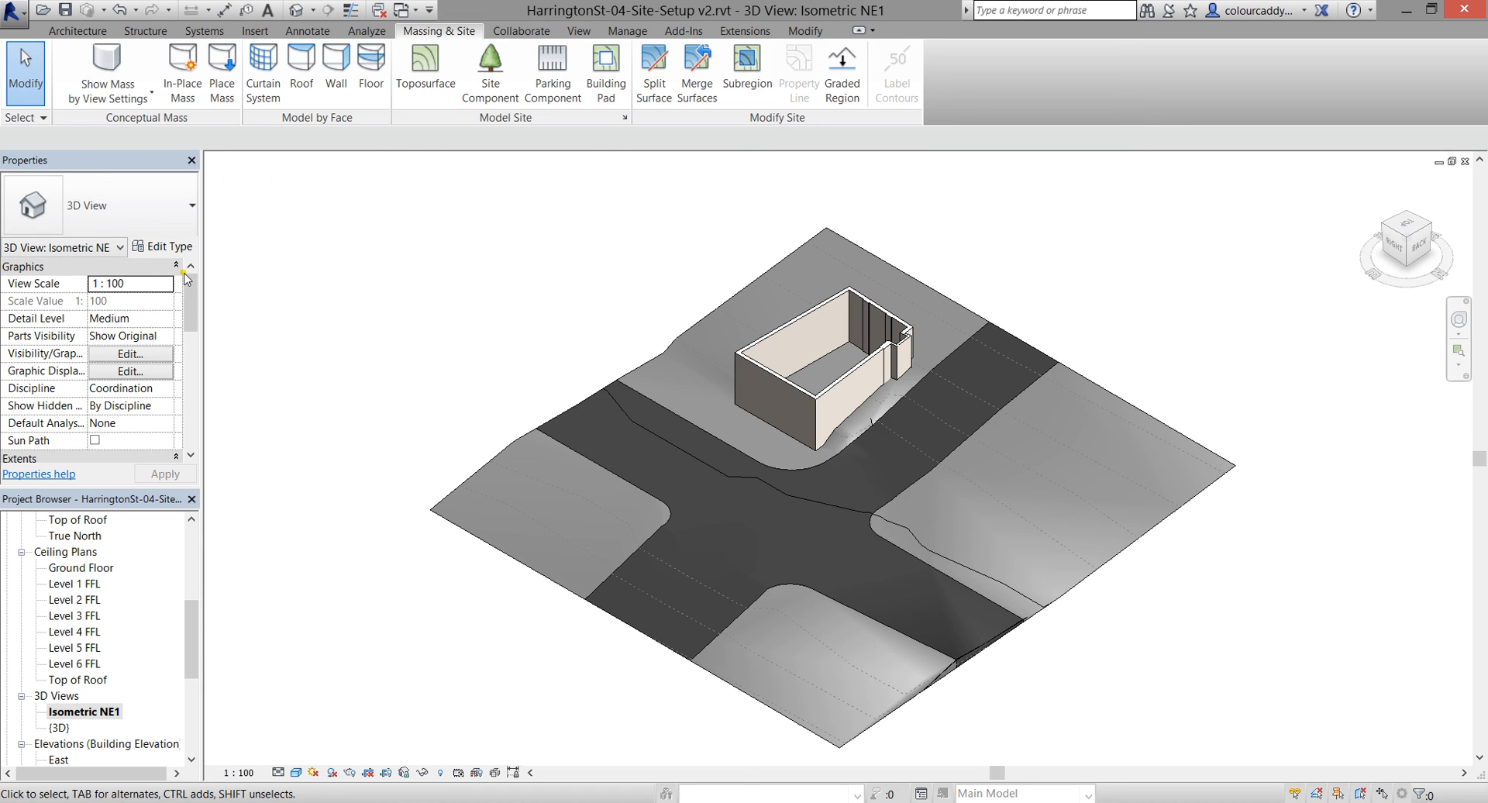
pyautogui.scroll(-4, 192, 328)
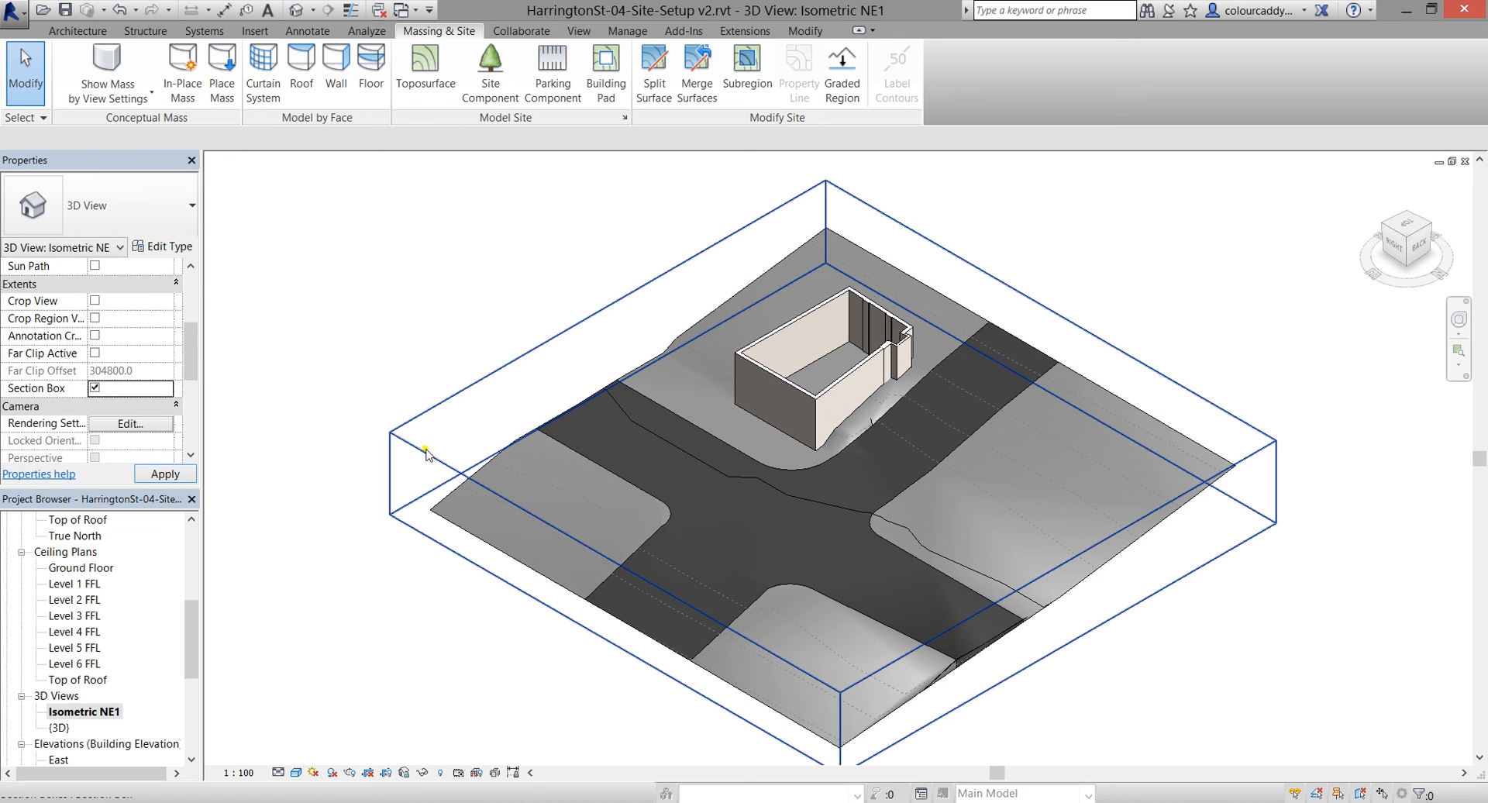
# Pull in the four sides of the section box to crop the terrain around the building and its adjoining streets
pyautogui.click(428, 456)
pyautogui.moveTo(1059, 612); pyautogui.dragTo(867, 466)
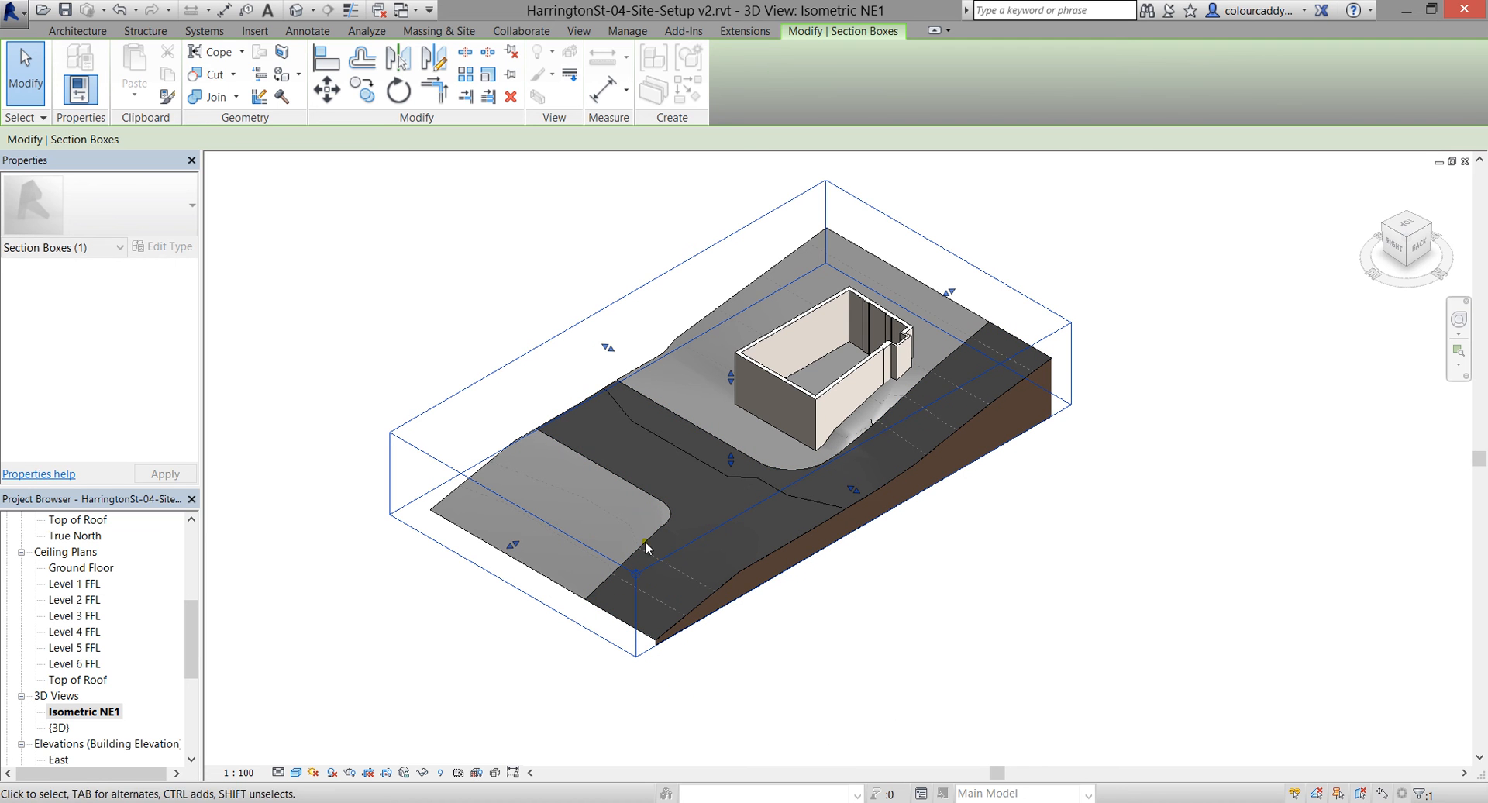
pyautogui.moveTo(543, 531); pyautogui.dragTo(575, 512)
pyautogui.moveTo(625, 339); pyautogui.dragTo(653, 353)
pyautogui.moveTo(962, 303); pyautogui.dragTo(941, 316)
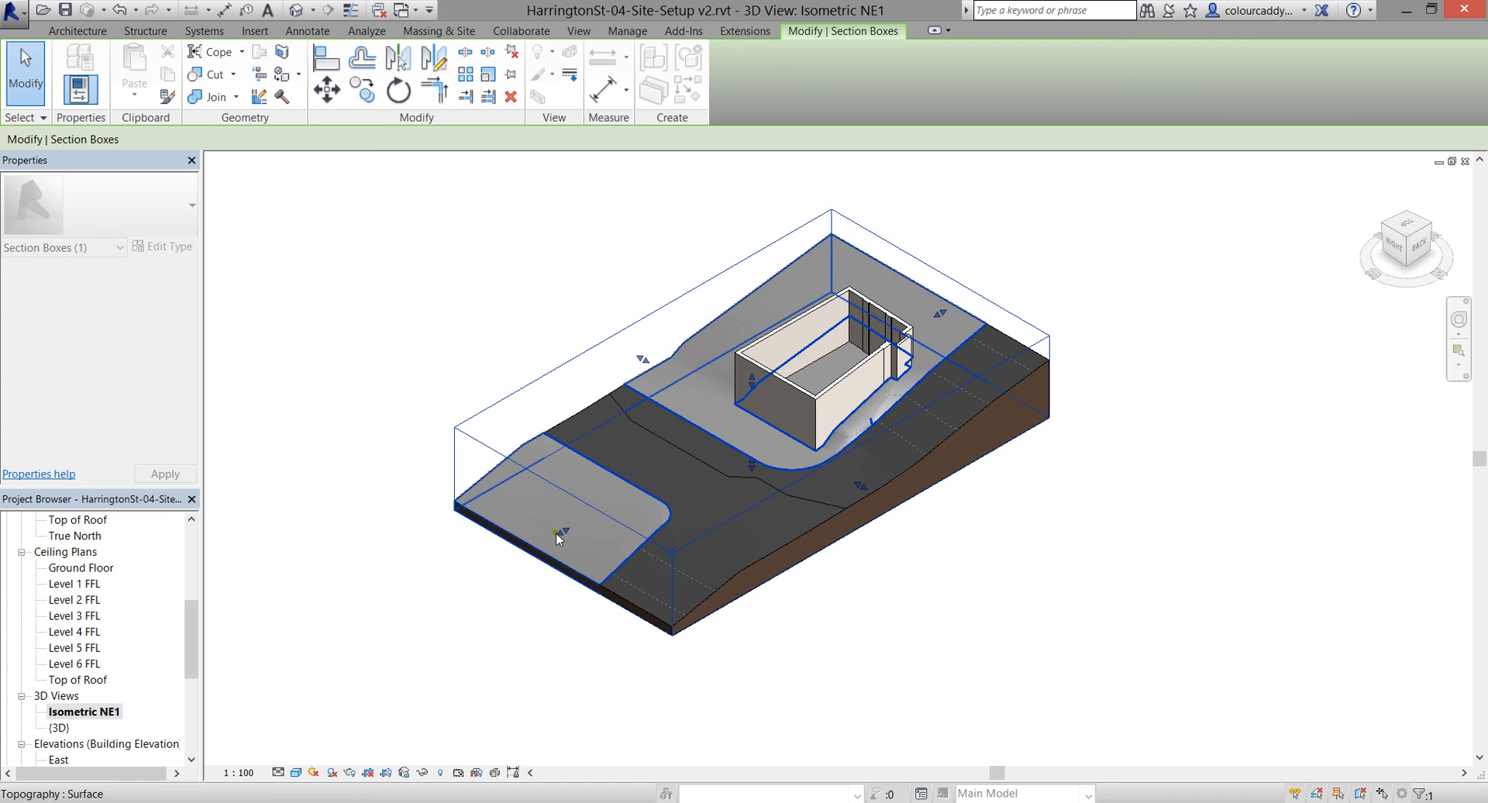
pyautogui.moveTo(563, 530); pyautogui.dragTo(599, 514)
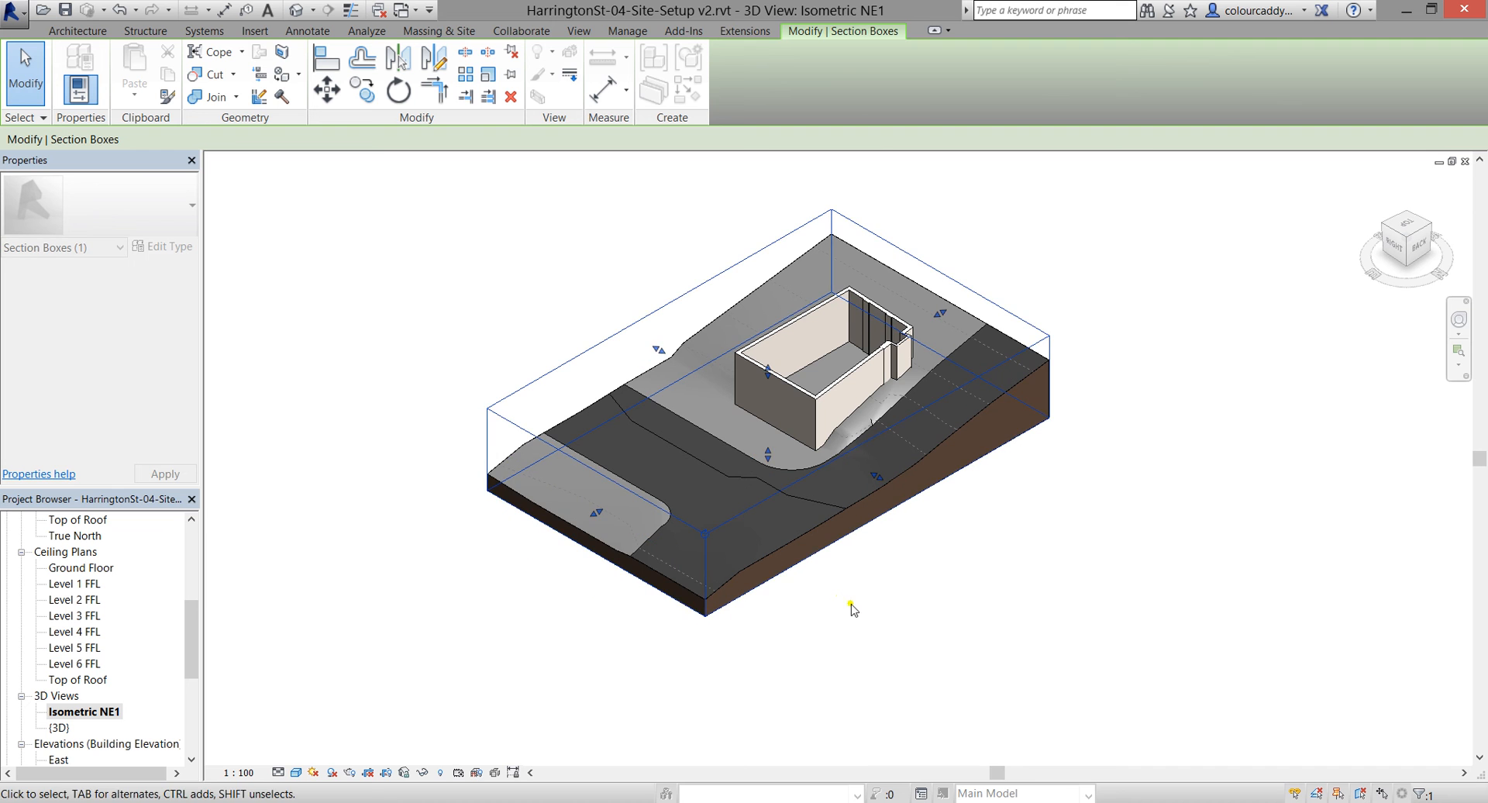
# Examine the cut earth and the street profile along the faces of the section box
pyautogui.scroll(3, 857, 604)
pyautogui.moveTo(863, 552); pyautogui.dragTo(787, 535, button='middle')
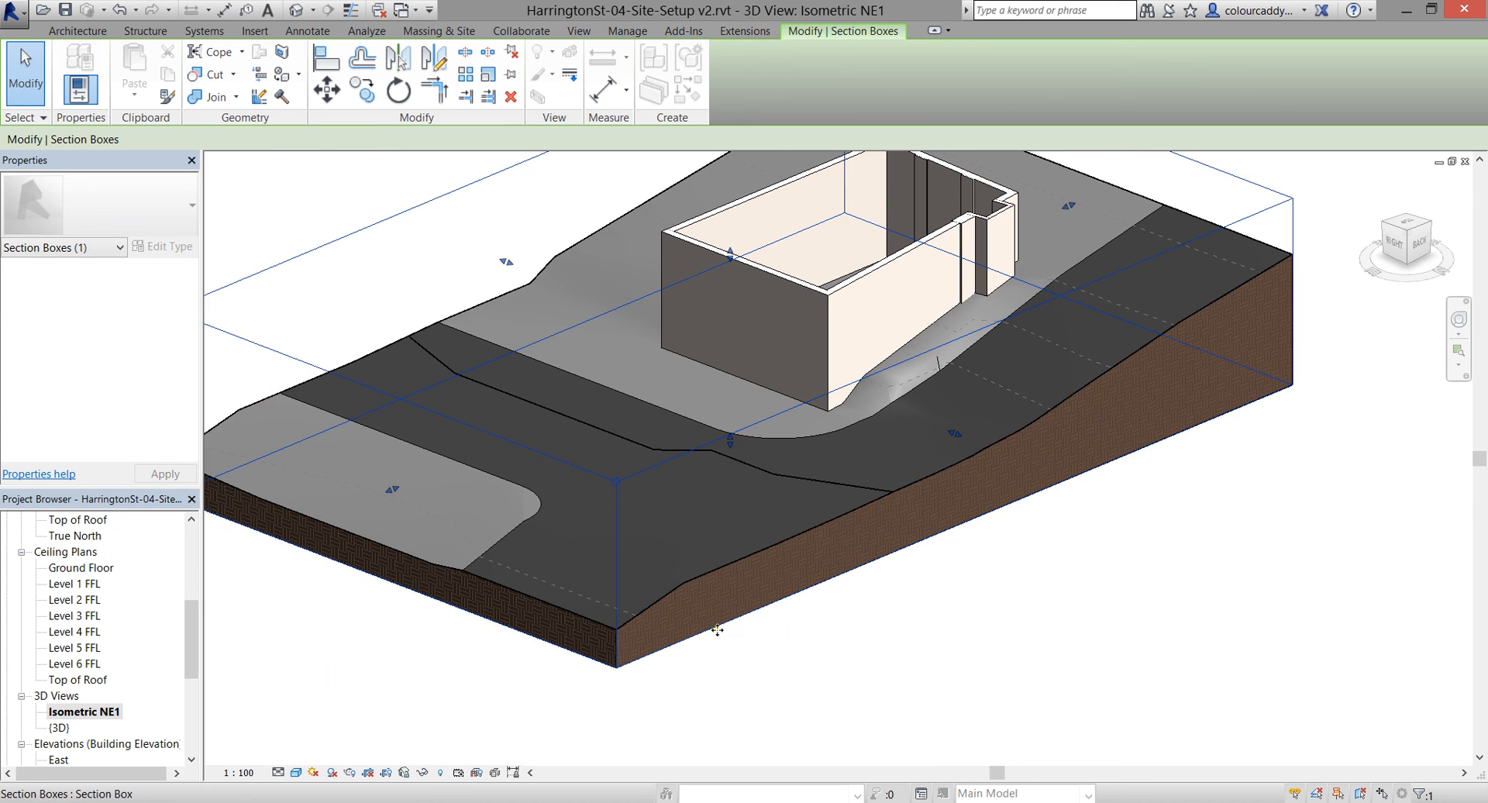
pyautogui.scroll(3, 724, 632)
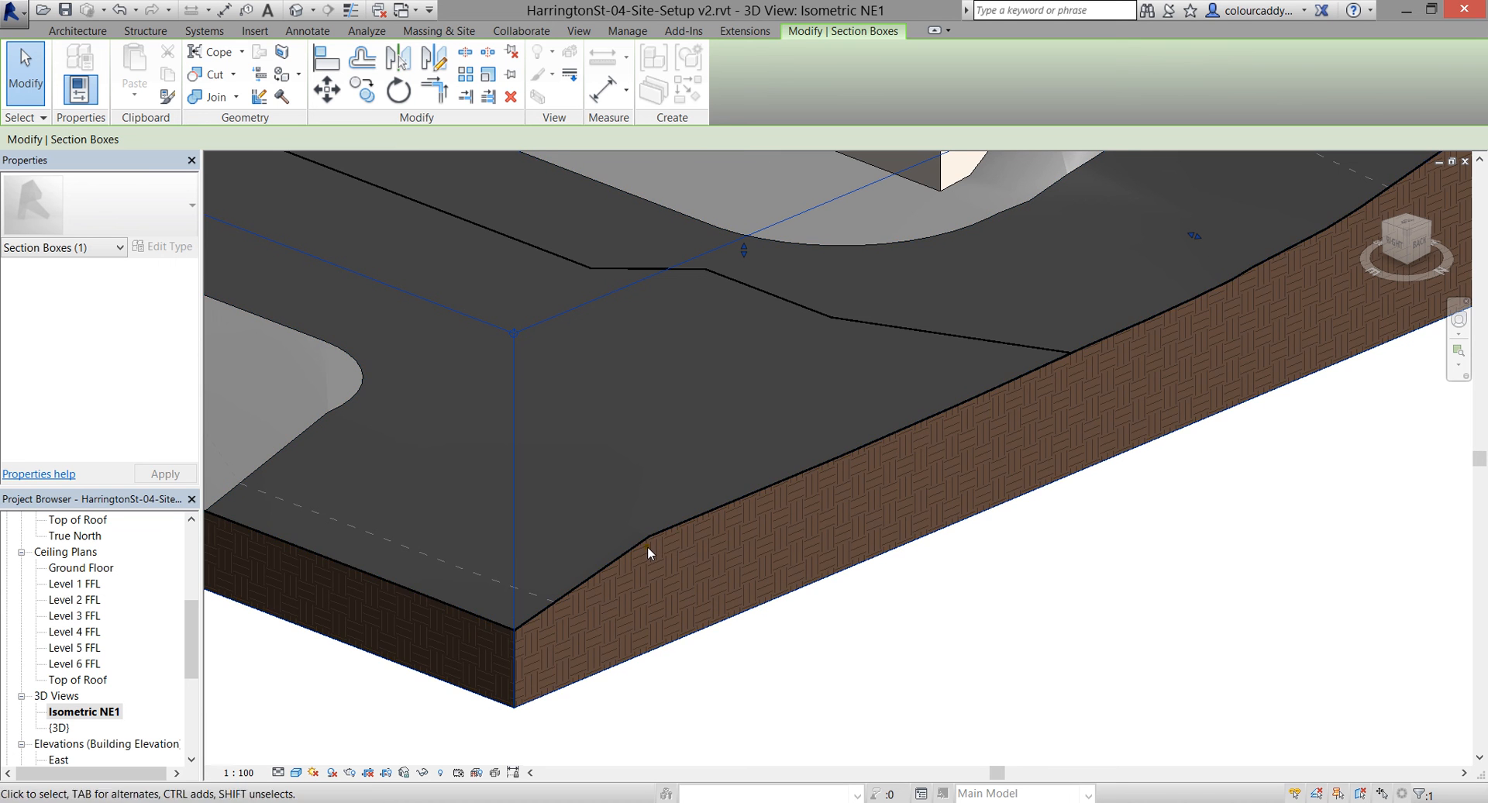
pyautogui.scroll(-3, 800, 425)
pyautogui.moveTo(799, 425); pyautogui.dragTo(842, 673, button='middle')
pyautogui.scroll(-1, 847, 583)
pyautogui.scroll(-1, 795, 422)
pyautogui.moveTo(801, 412); pyautogui.dragTo(826, 486, button='middle')
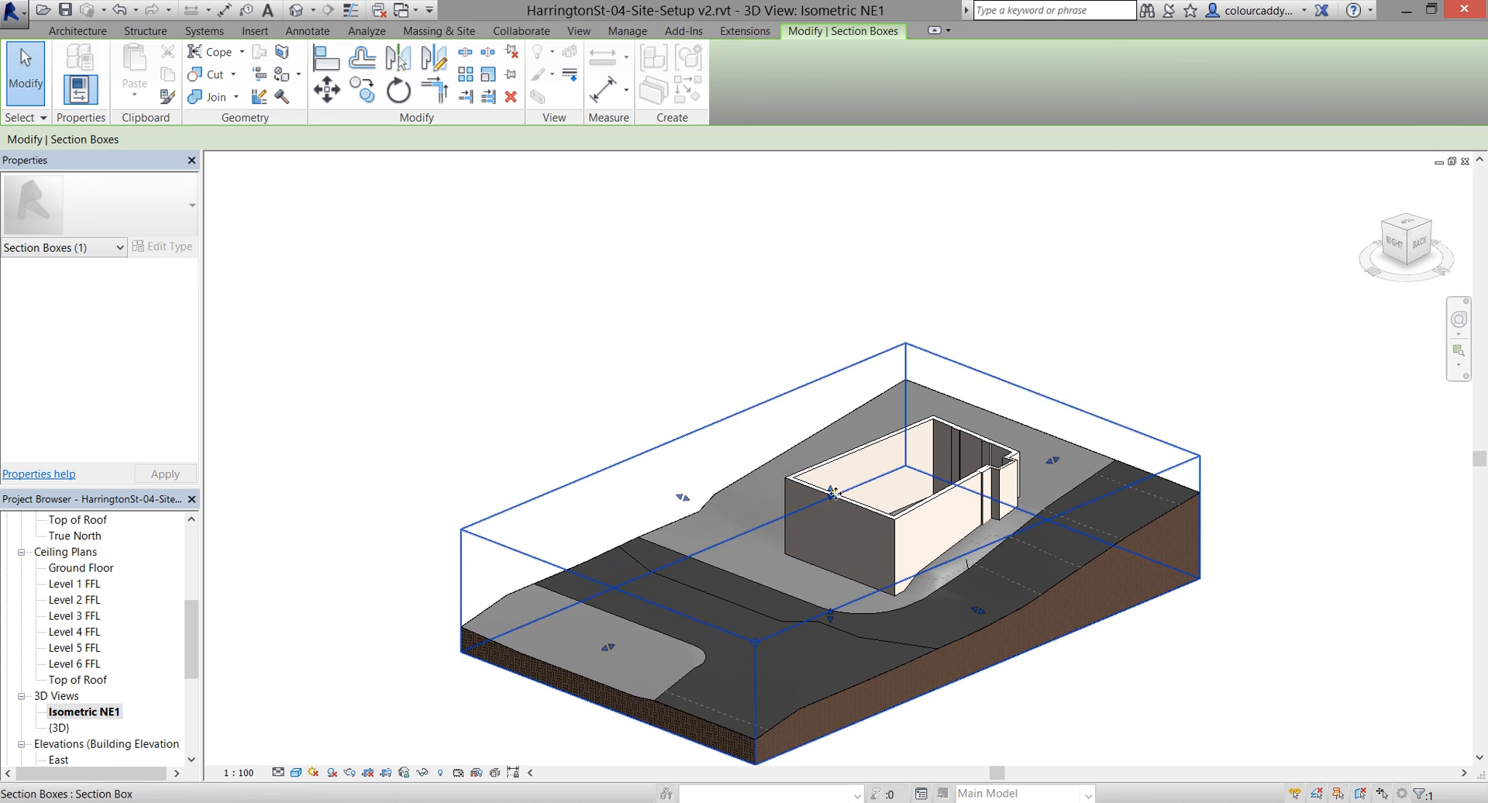
# Raise the top face of the section box well above the building walls
pyautogui.moveTo(829, 489); pyautogui.dragTo(820, 255)
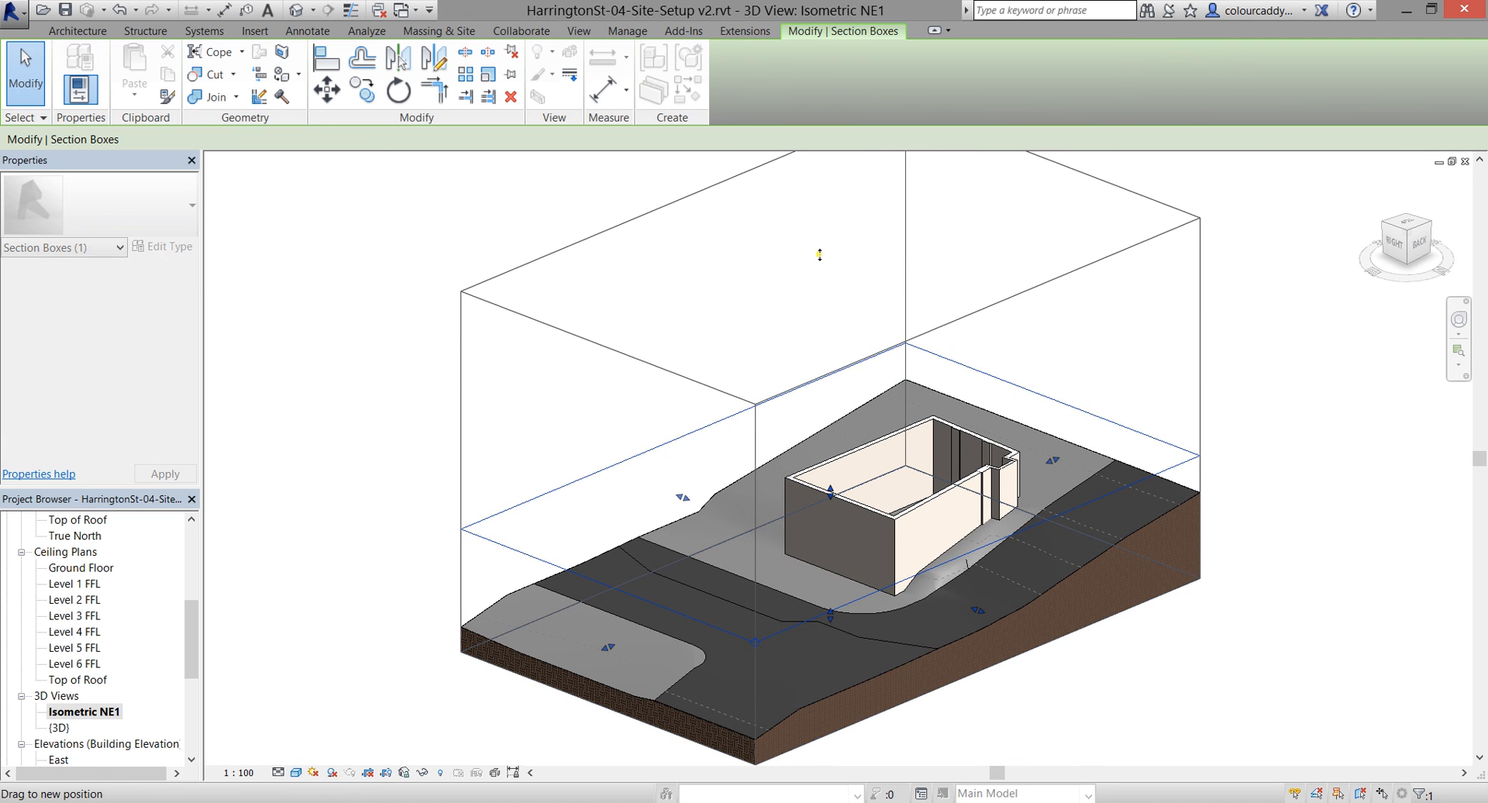
pyautogui.scroll(-1, 720, 386)
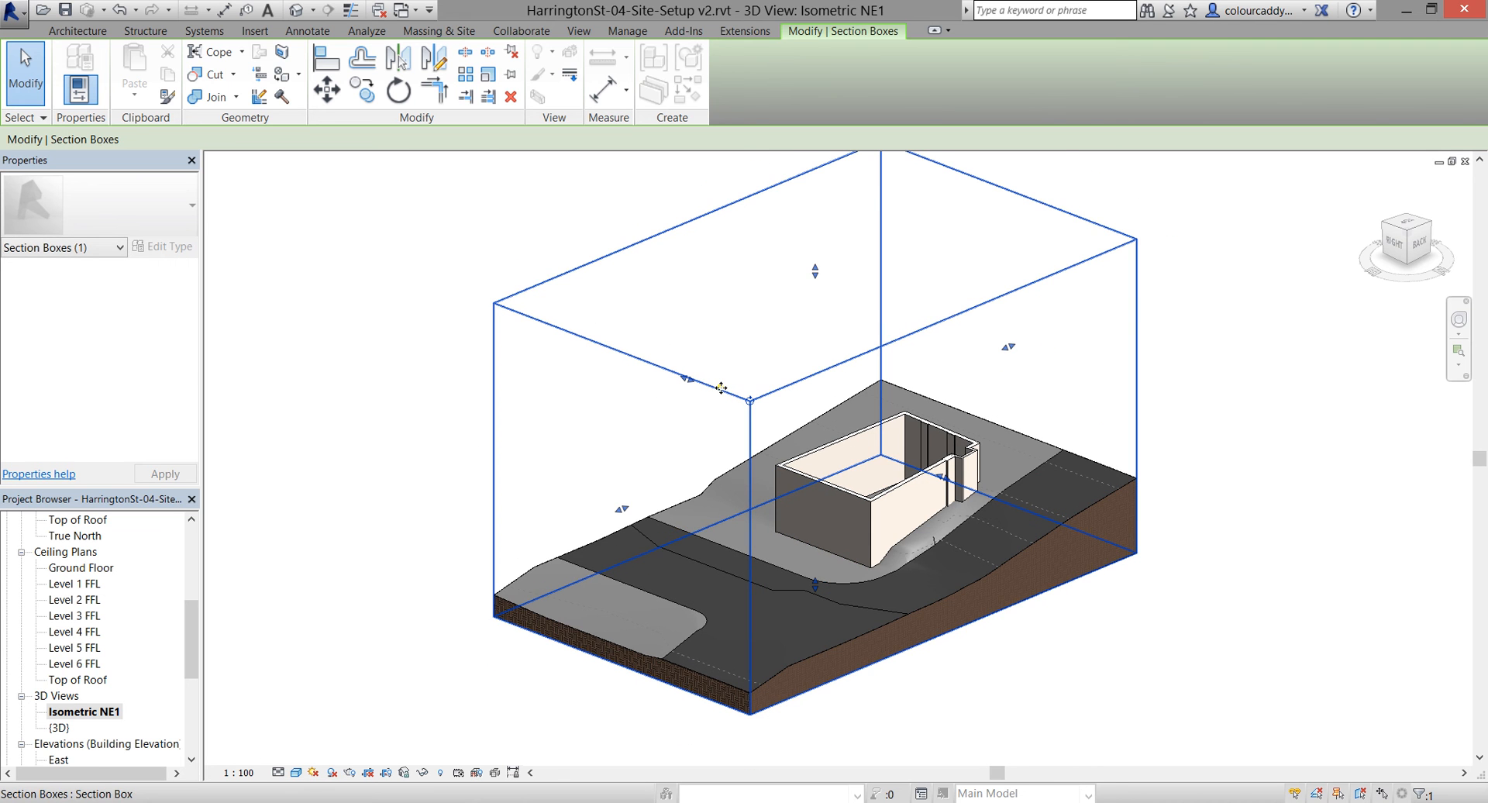
pyautogui.click(676, 434)
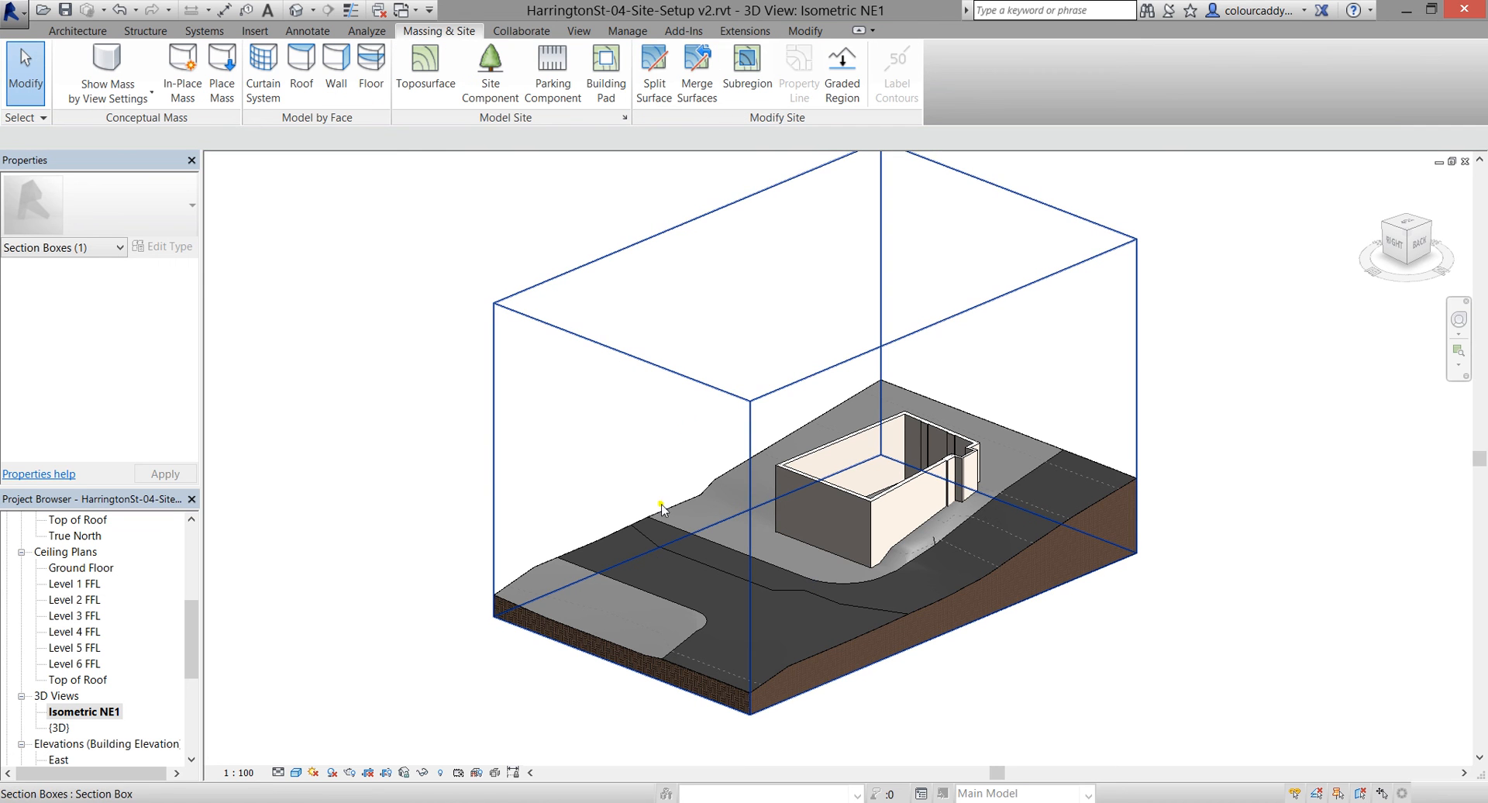
pyautogui.click(748, 403)
pyautogui.moveTo(815, 271); pyautogui.dragTo(829, 244)
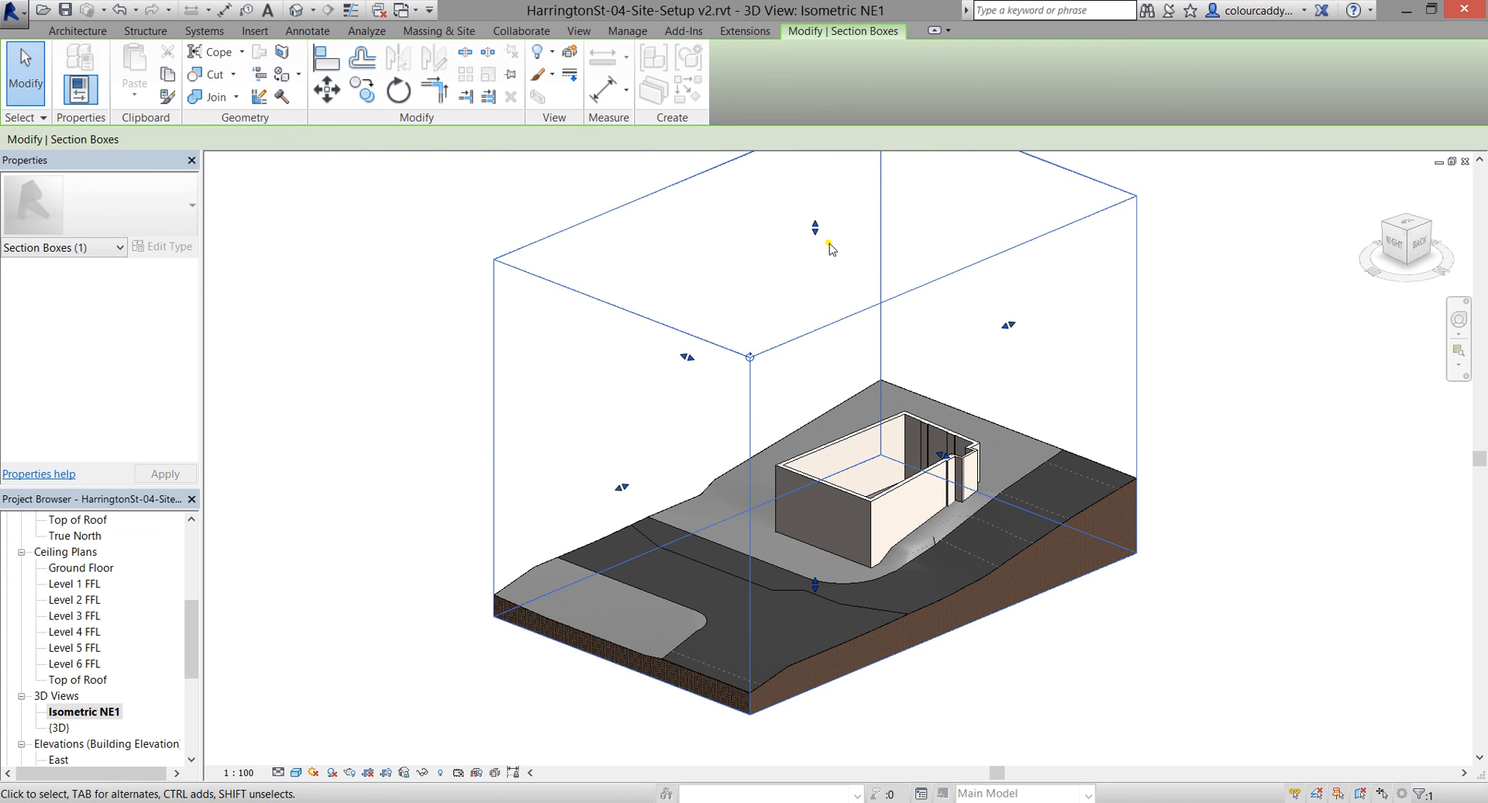
# Hide the section box element in the Isometric NE1 view and save the project
pyautogui.rightClick(794, 336)
pyautogui.moveTo(829, 409)
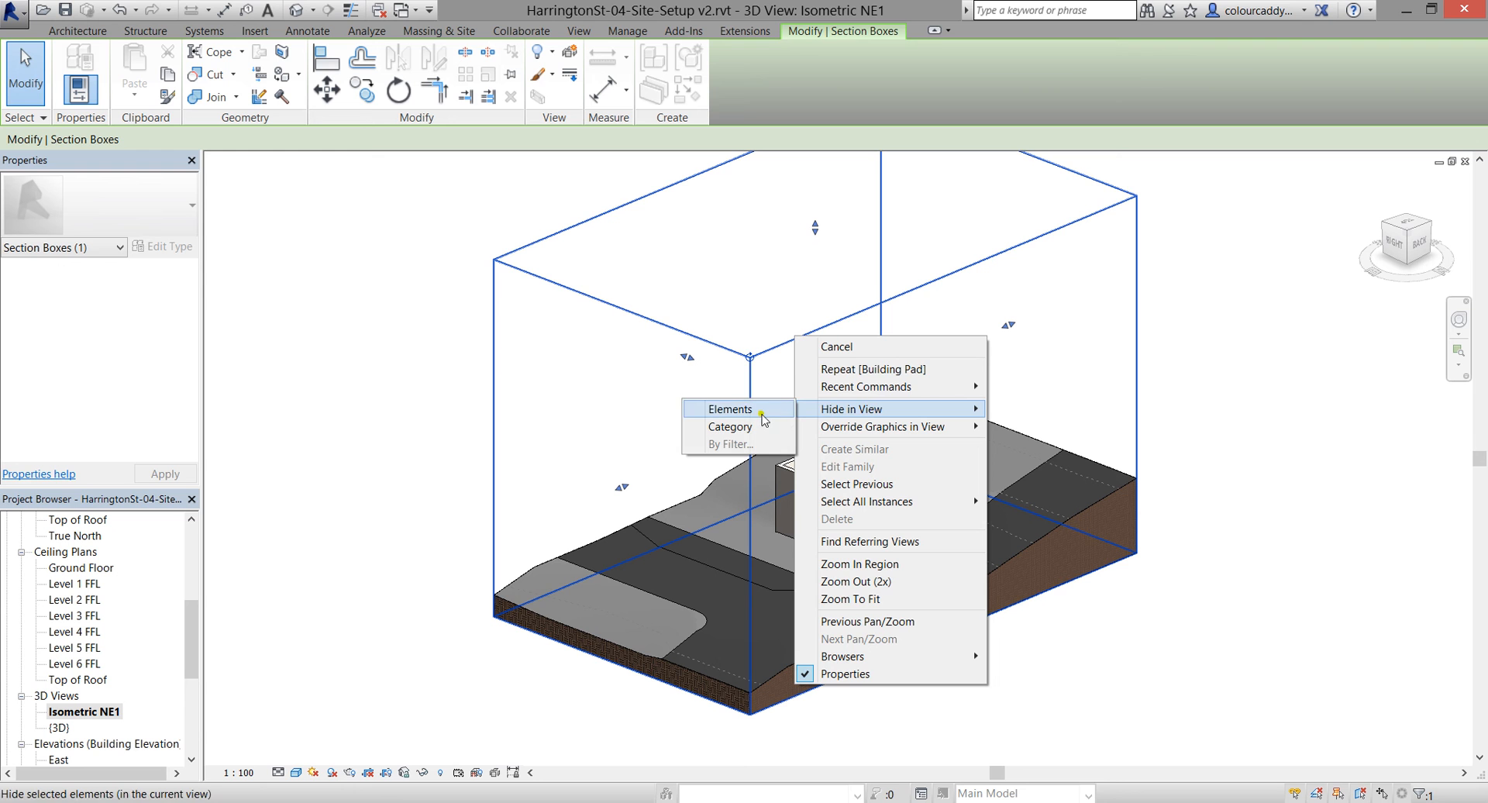
pyautogui.click(759, 414)
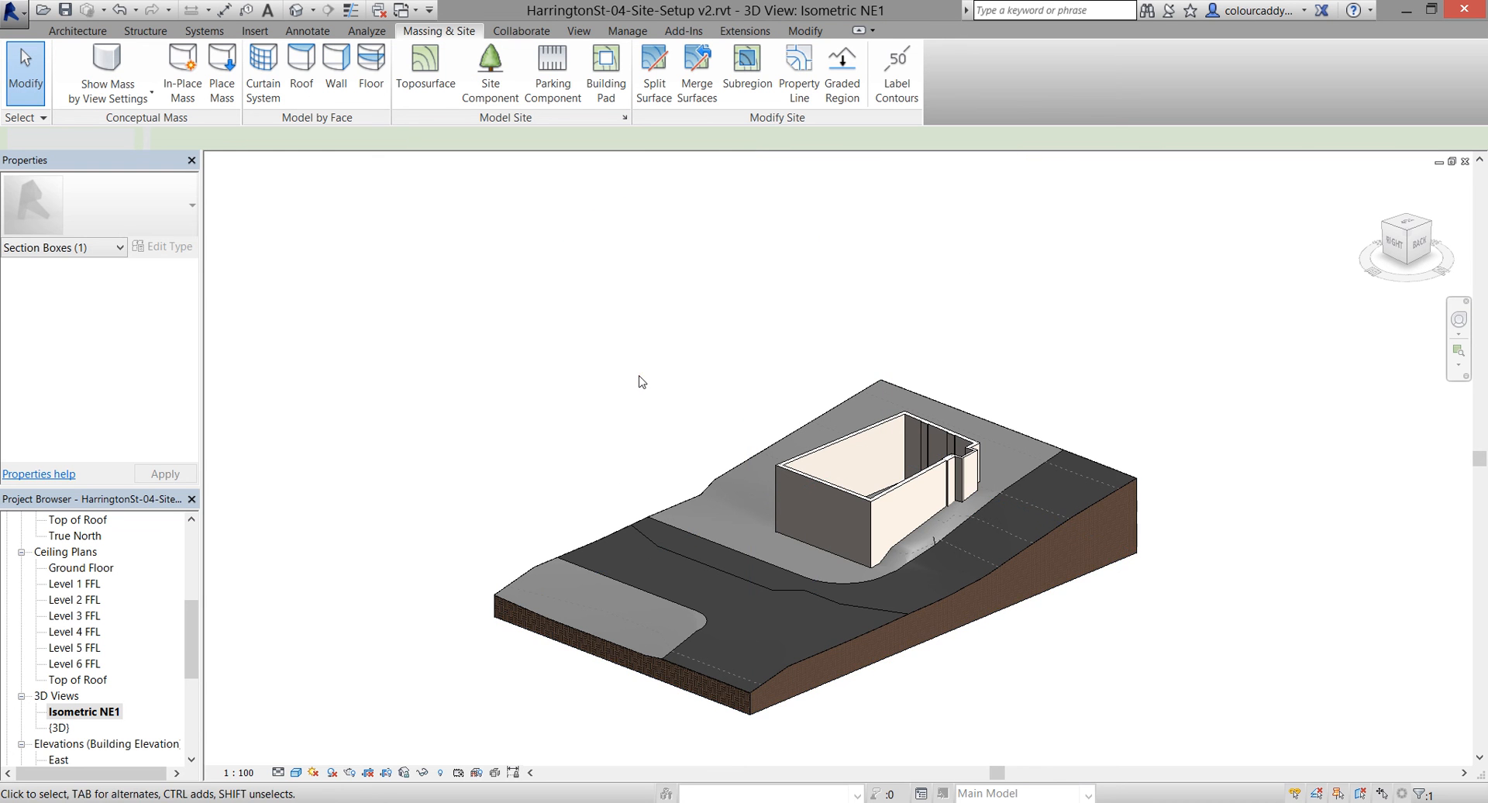
pyautogui.scroll(2, 877, 556)
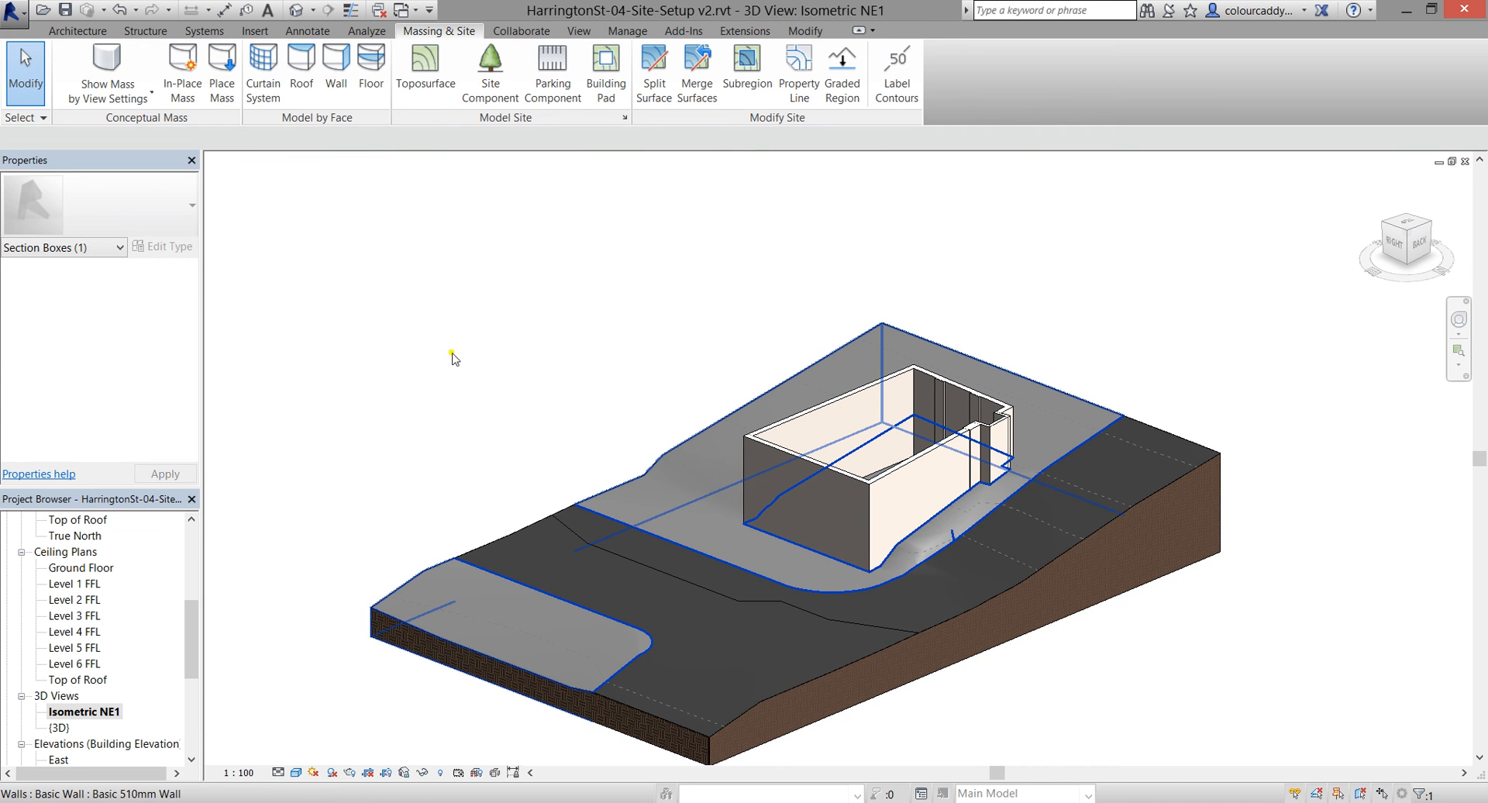
pyautogui.click(66, 10)
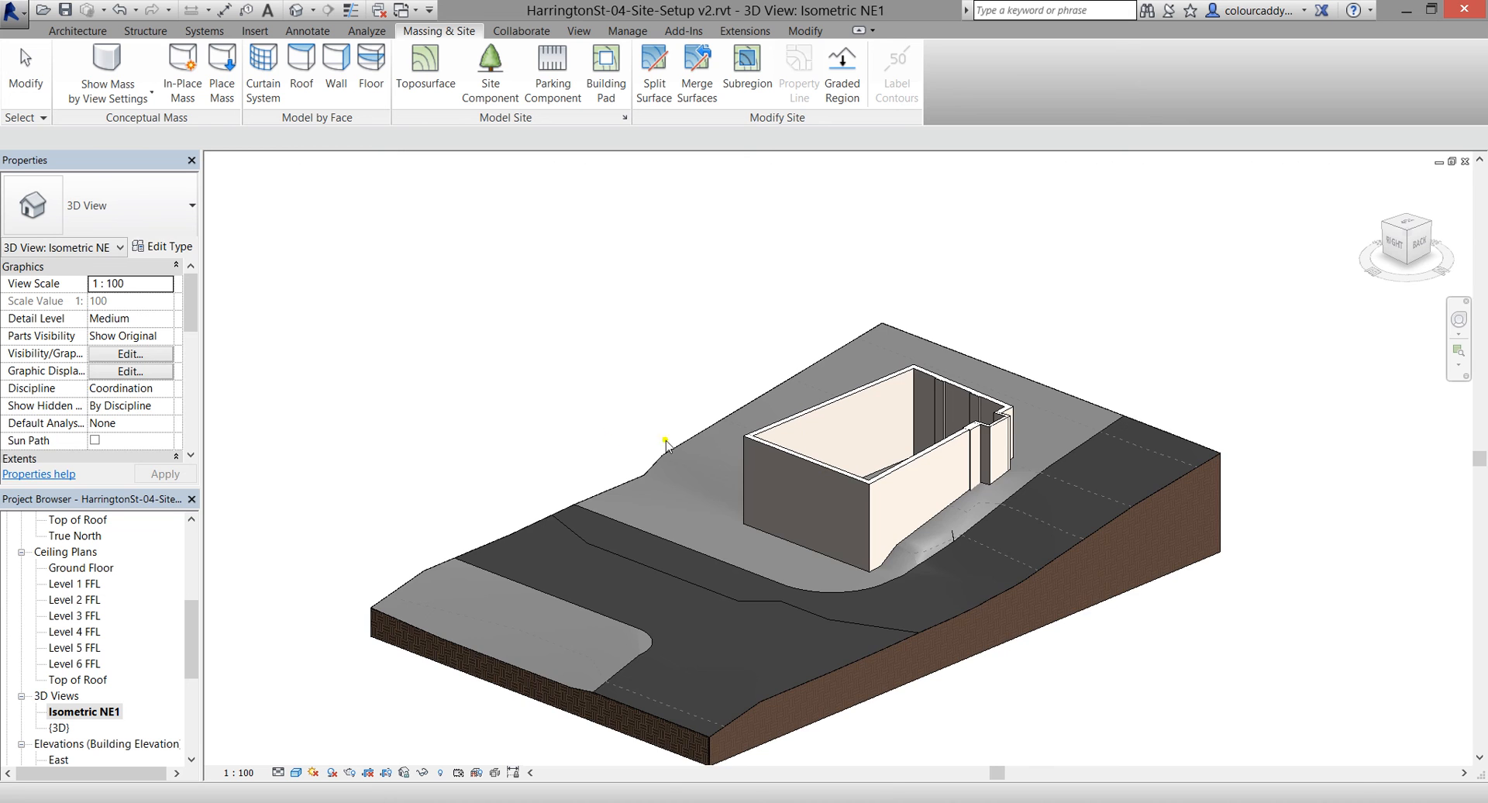
pyautogui.scroll(1, 872, 426)
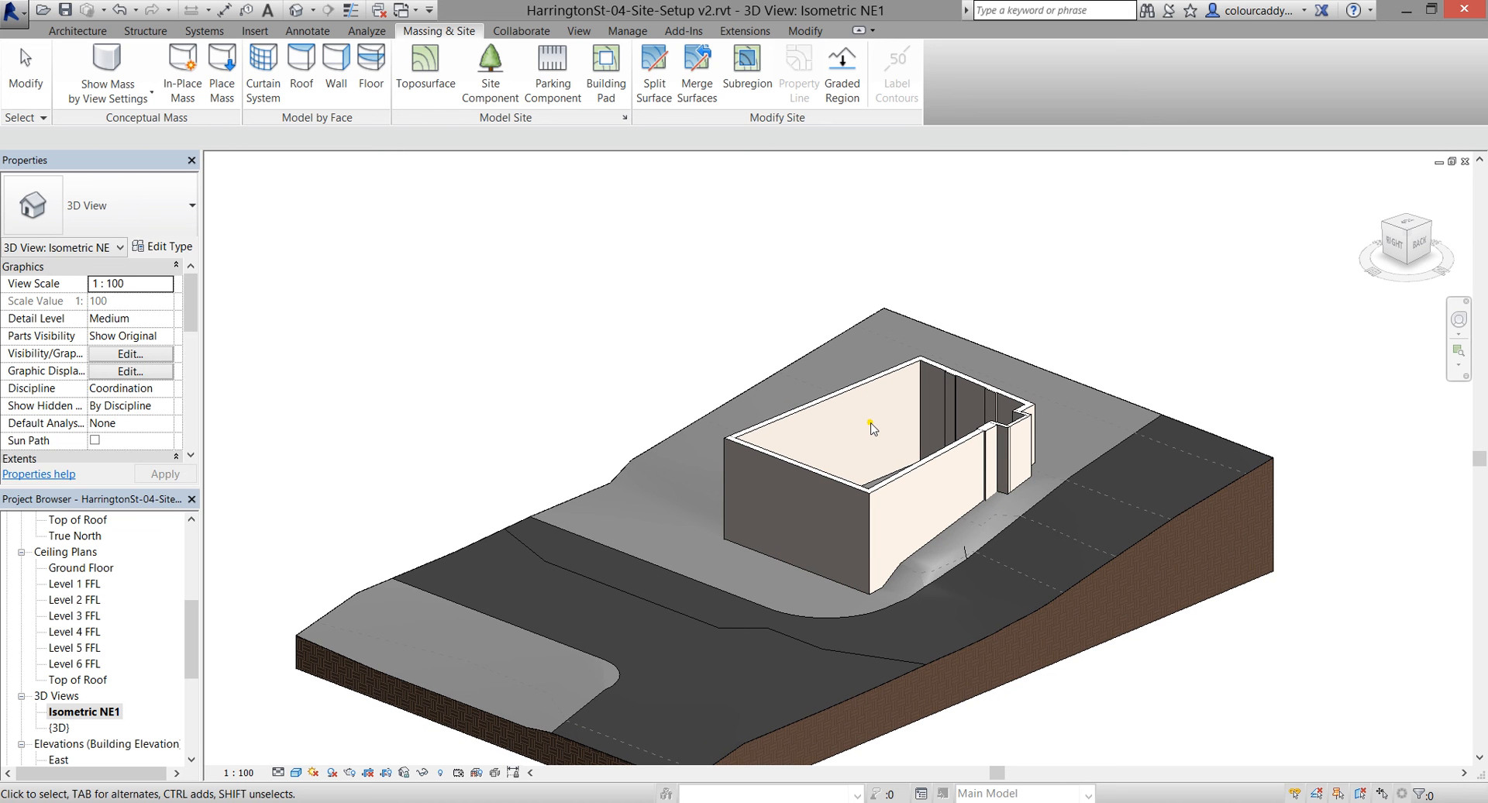
pyautogui.moveTo(879, 433); pyautogui.dragTo(860, 421, button='middle')
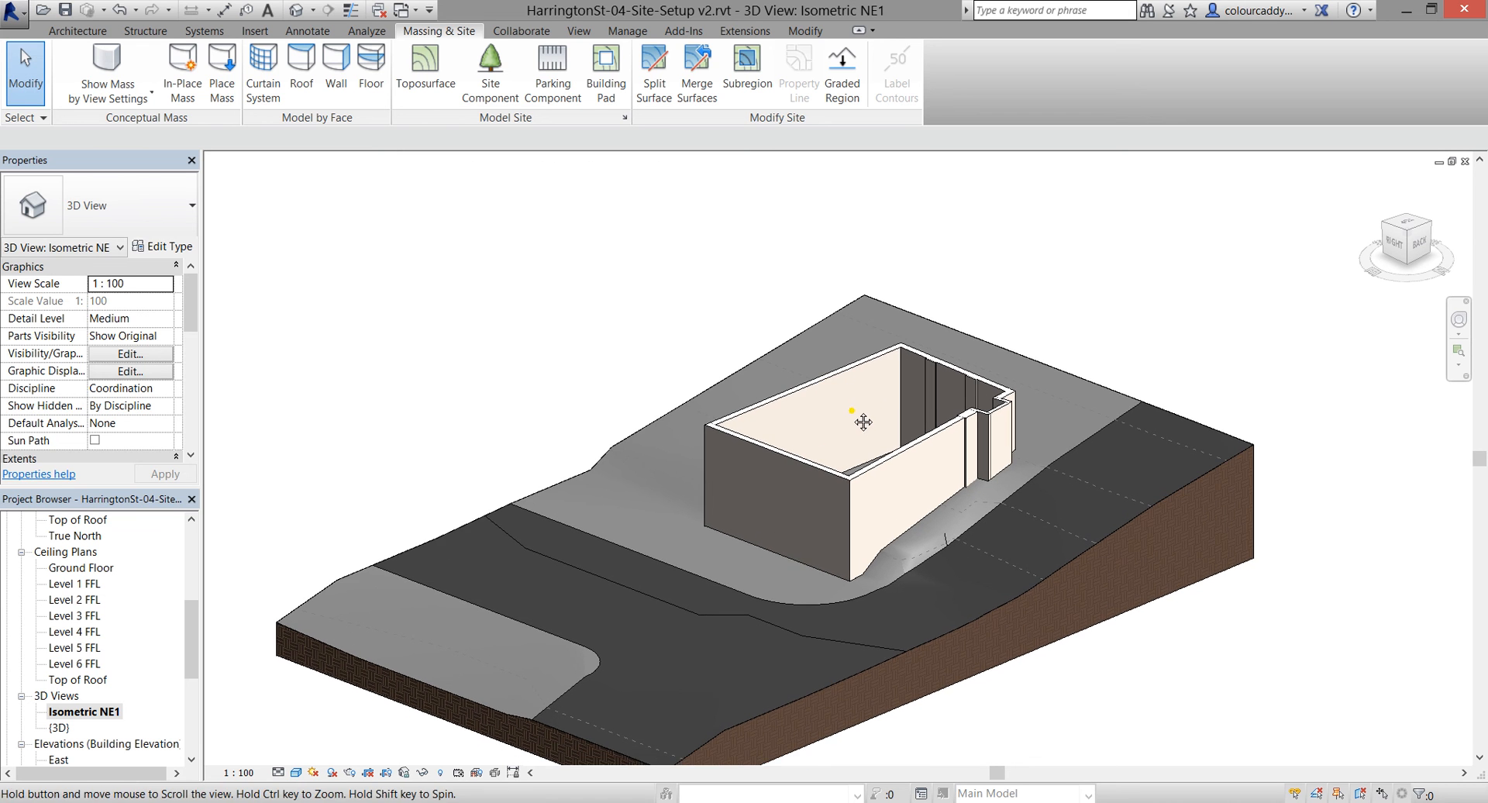
pyautogui.scroll(1, 833, 447)
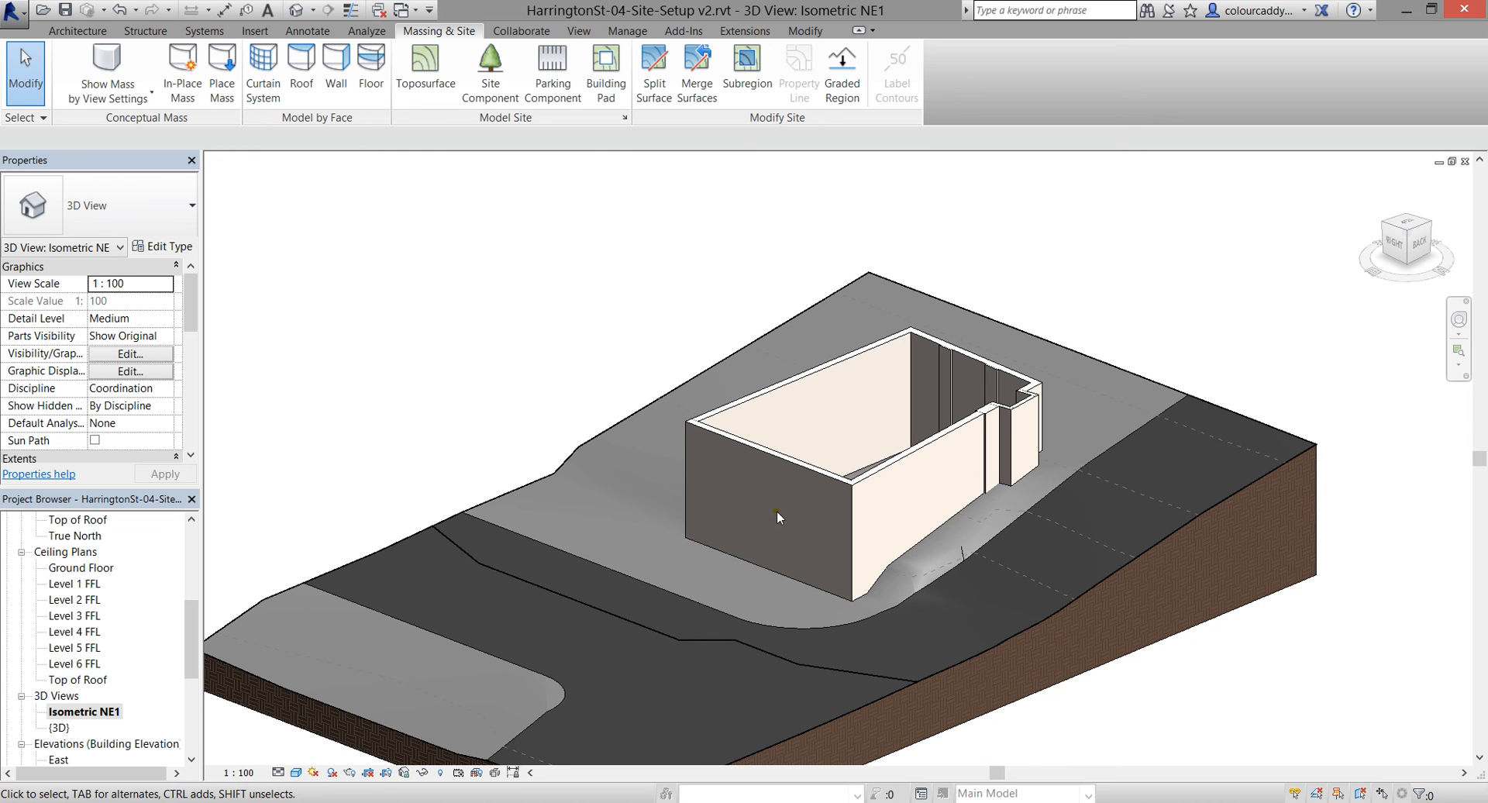